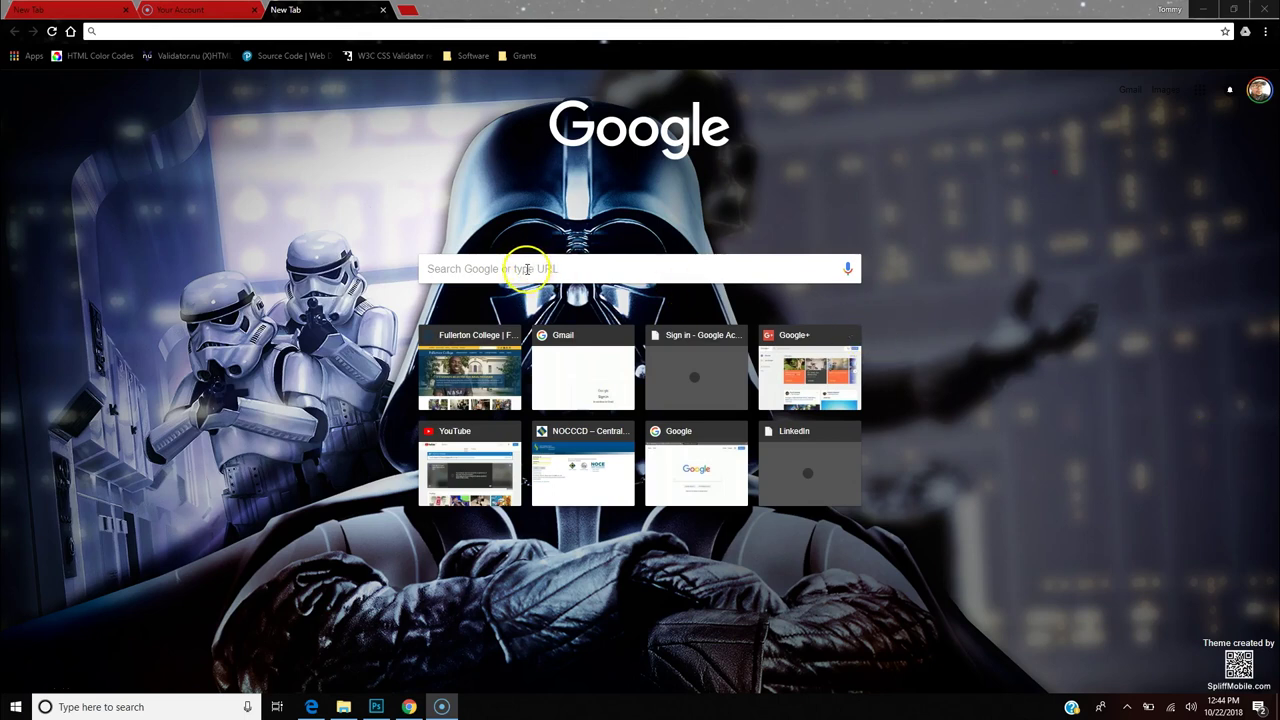
Run a Google search for 'sketchup' from the new tab page.
left_click(526, 269)
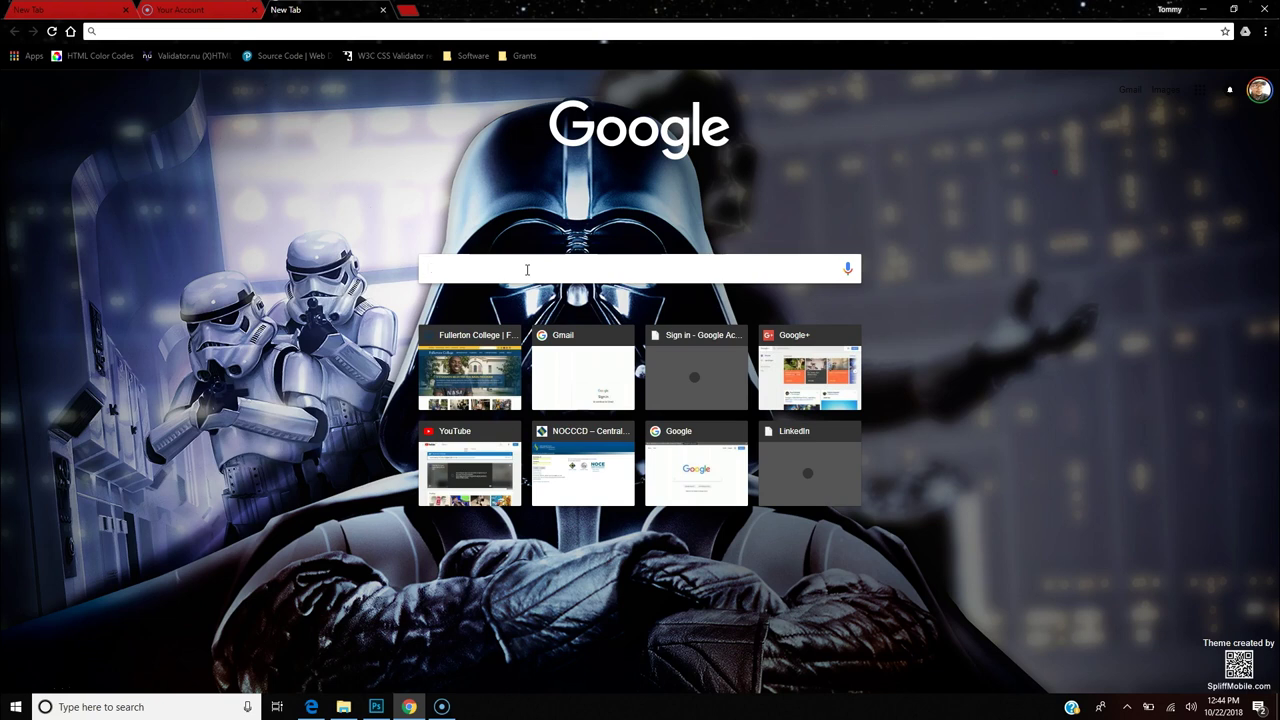
type("sket")
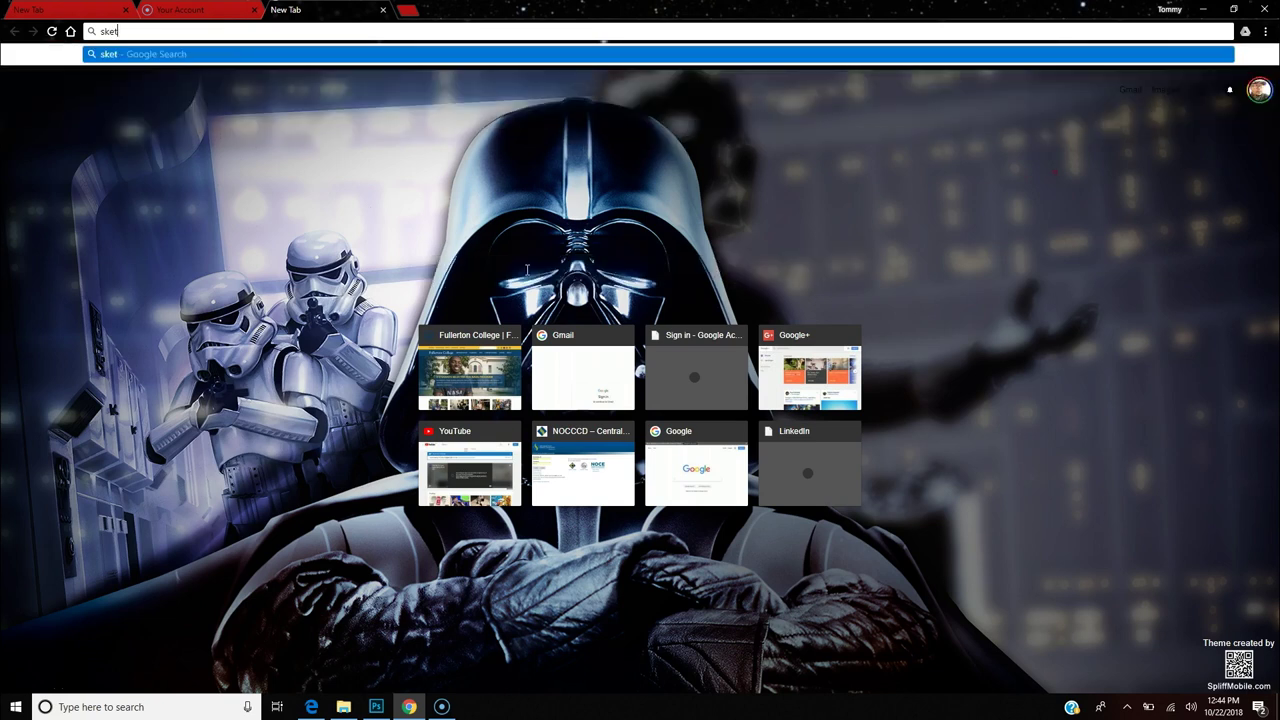
type("chup")
key("Return")
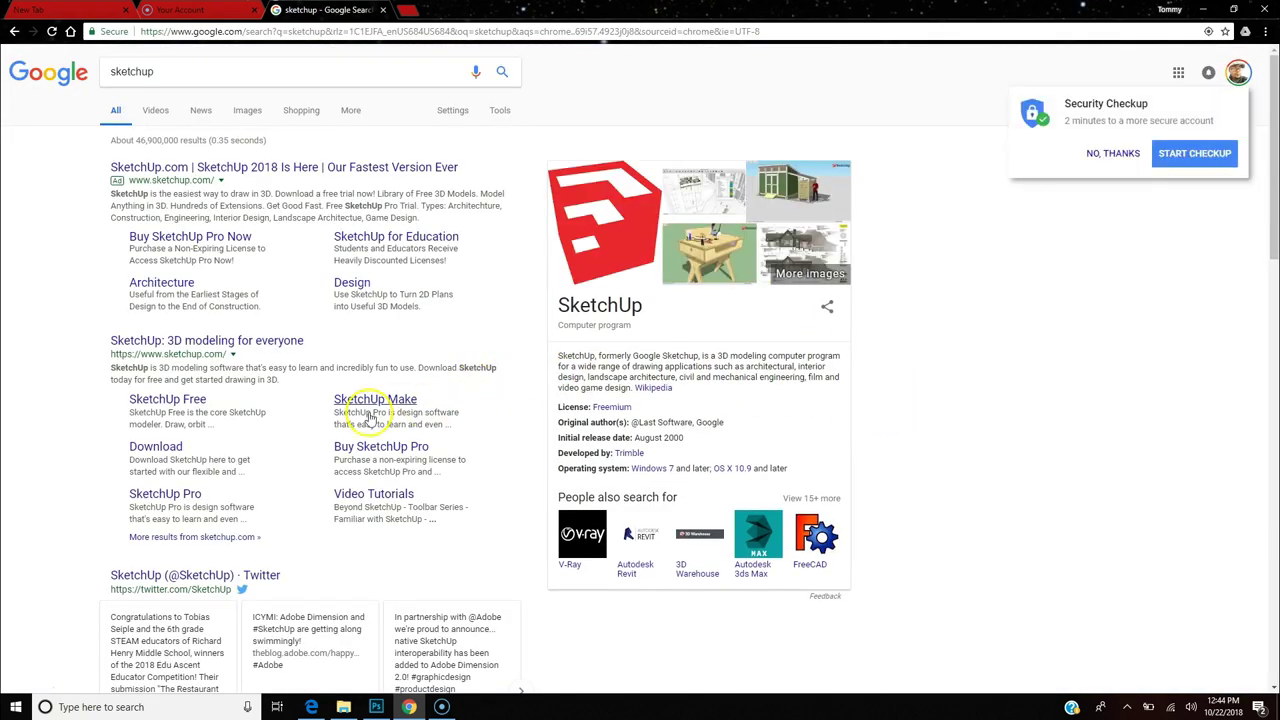
Open SketchUp Free from the results, start modeling, and sign in with the Trimble account.
left_click(168, 407)
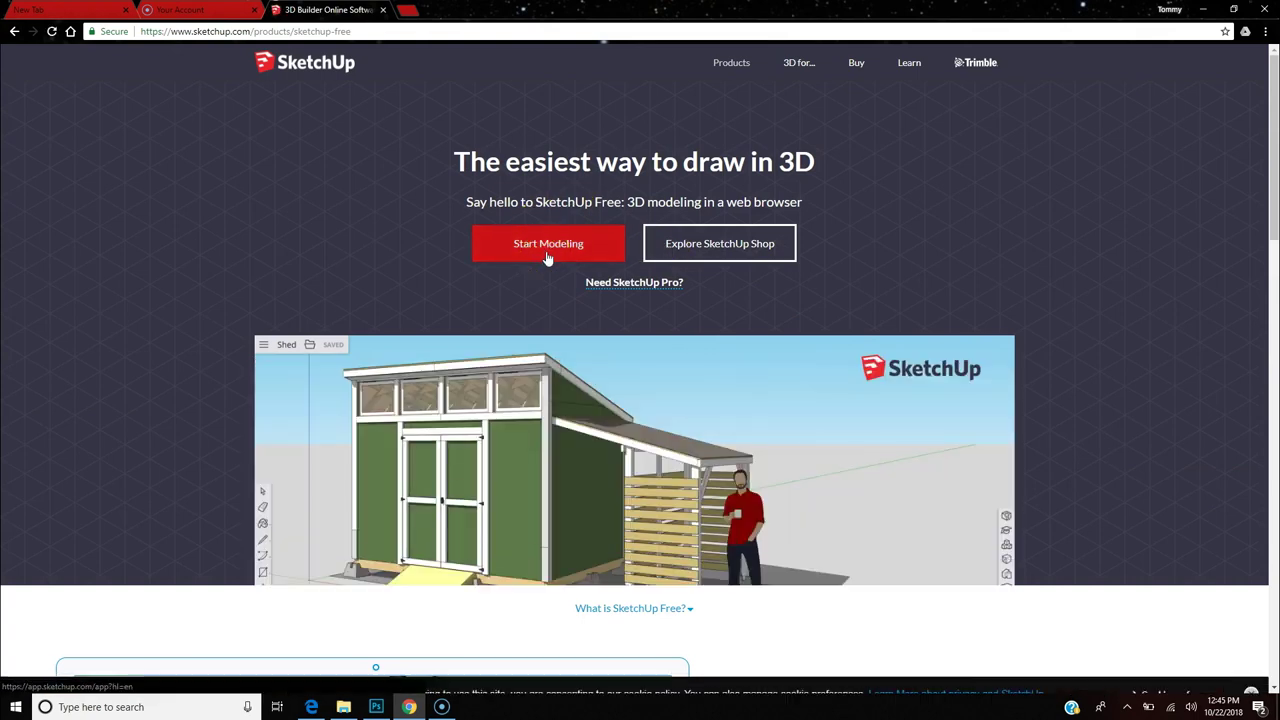
left_click(545, 254)
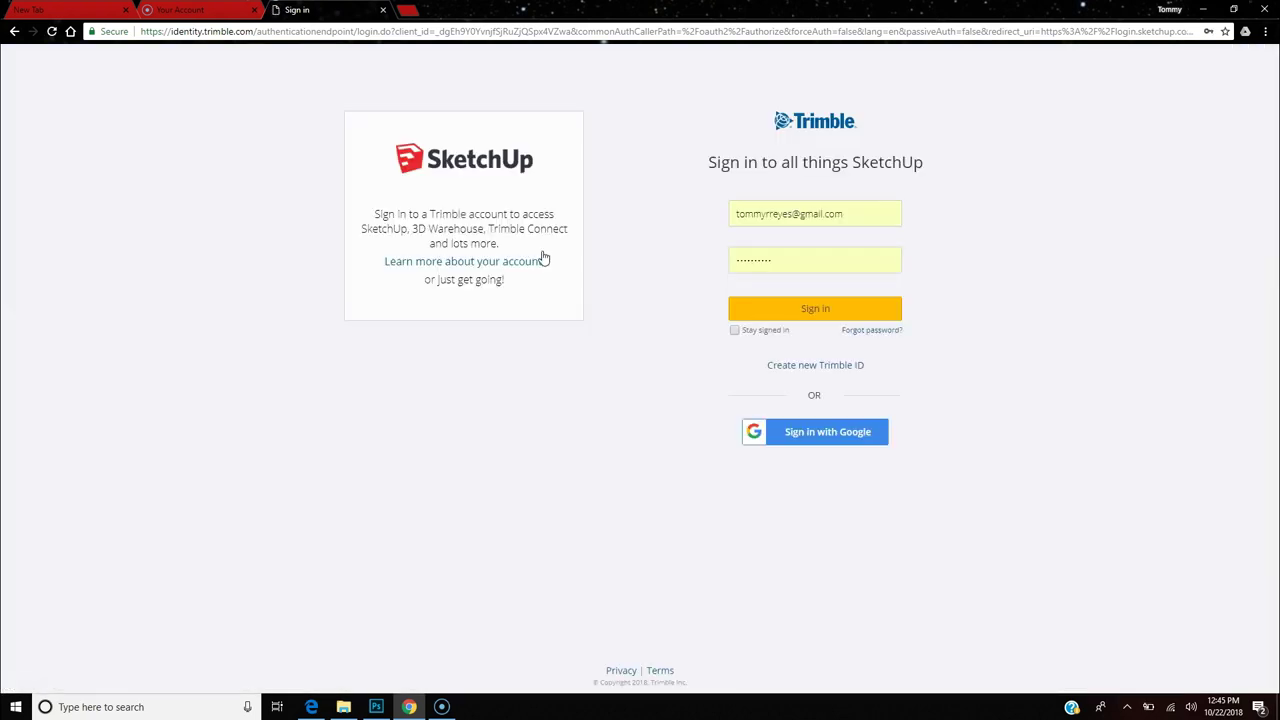
left_click(832, 316)
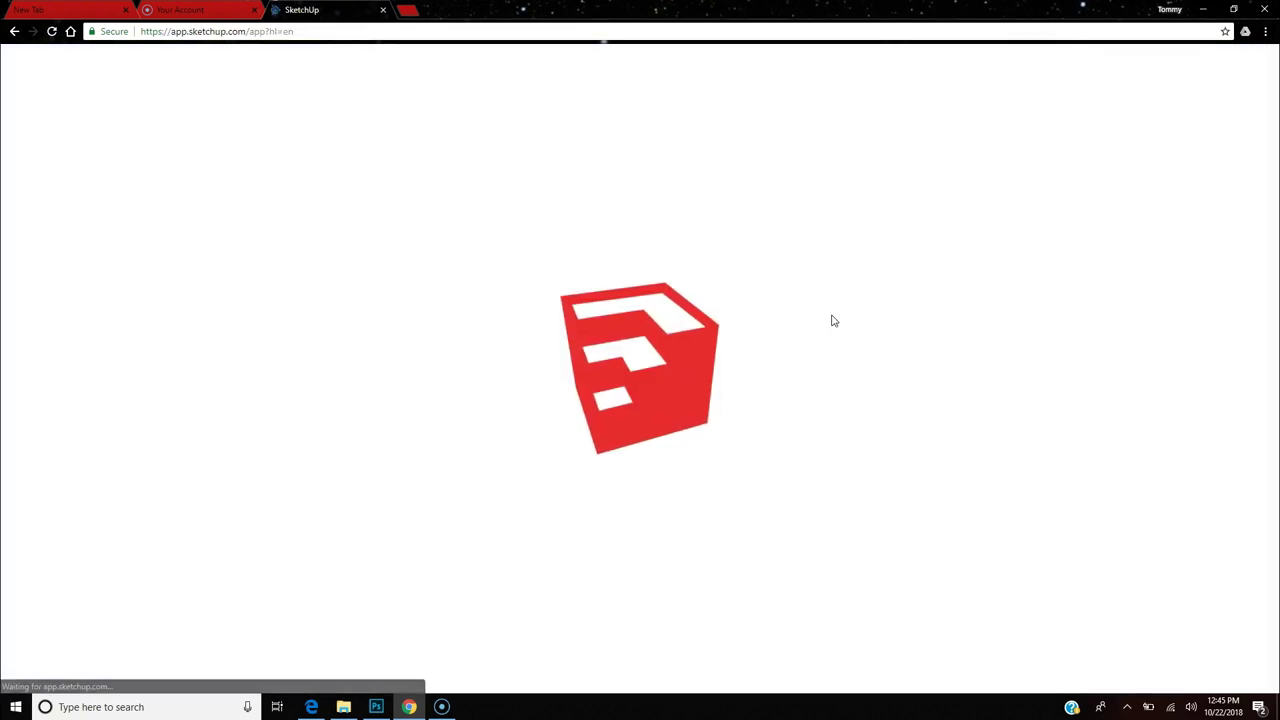
left_click(854, 336)
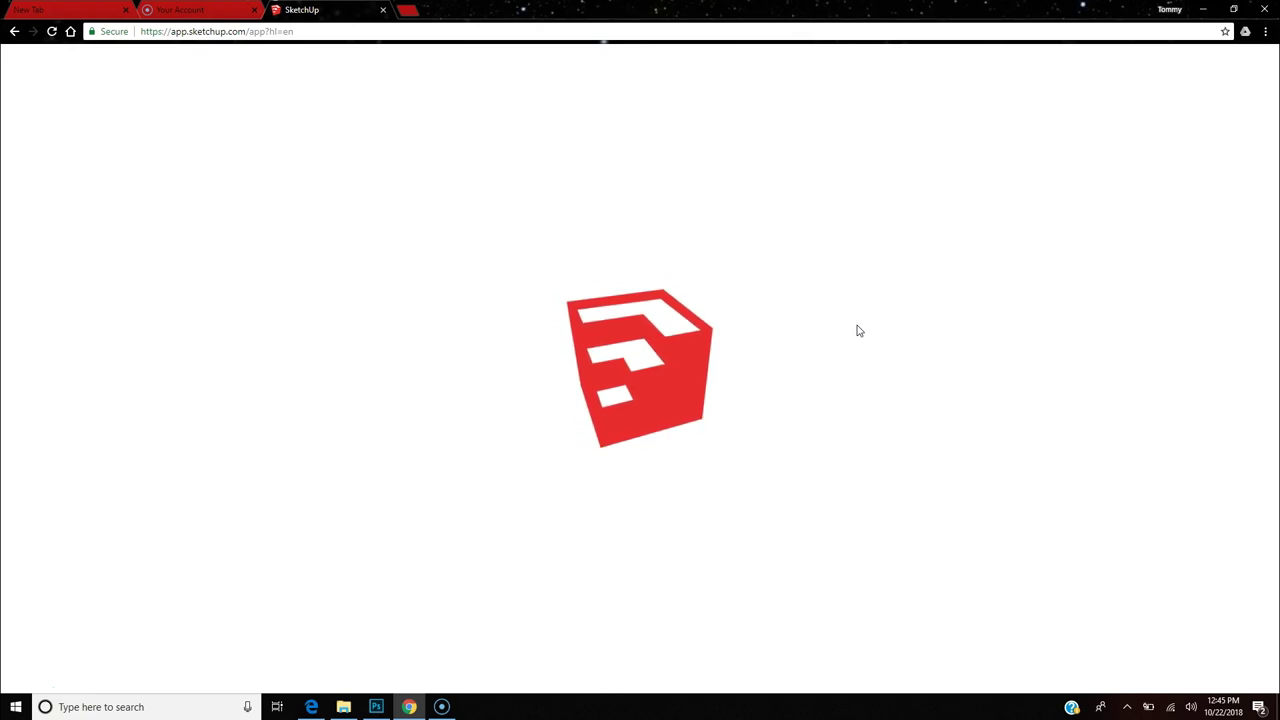
Zoom out and delete the default person figure from the new Untitled model.
left_click(843, 340)
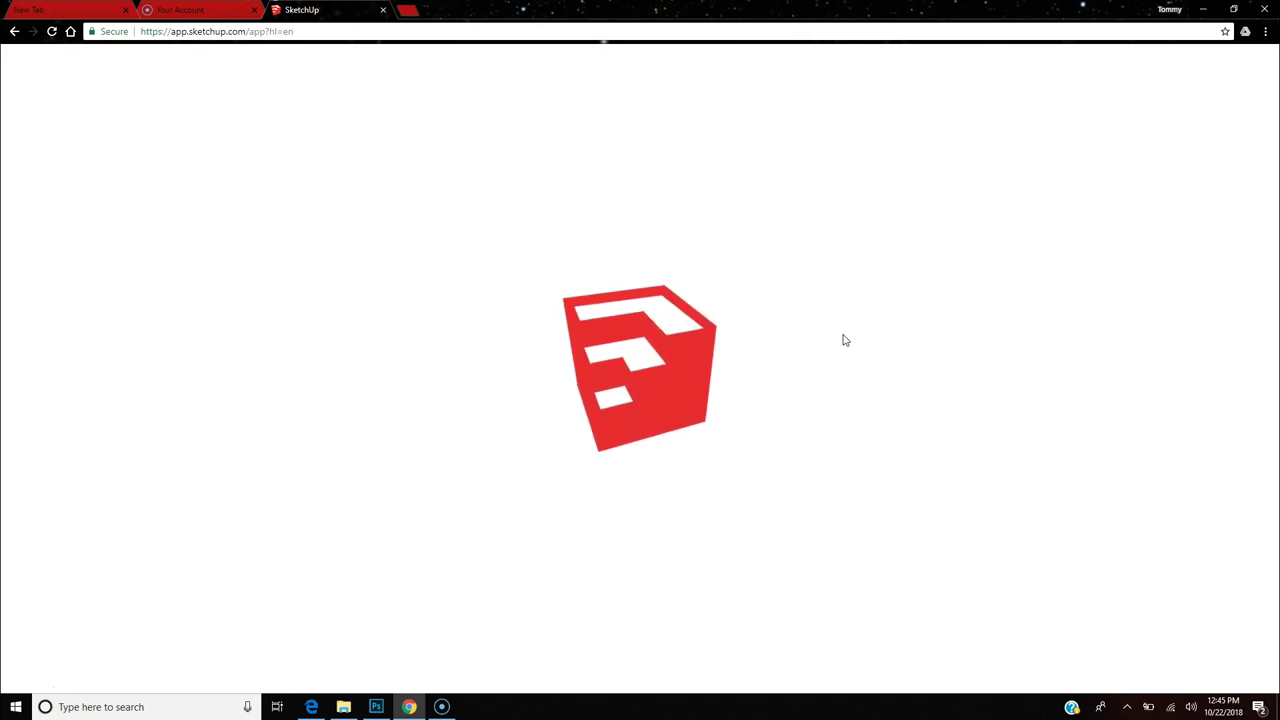
scroll(651, 331, "down", 3)
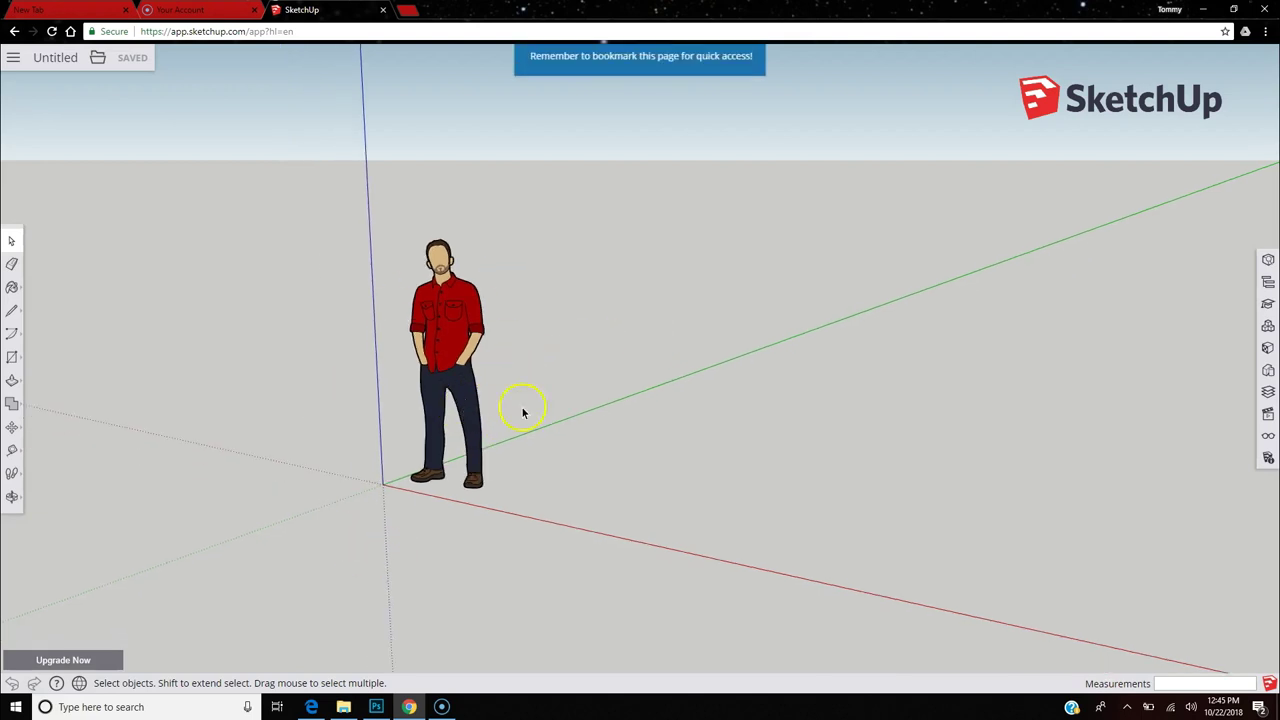
left_click(432, 311)
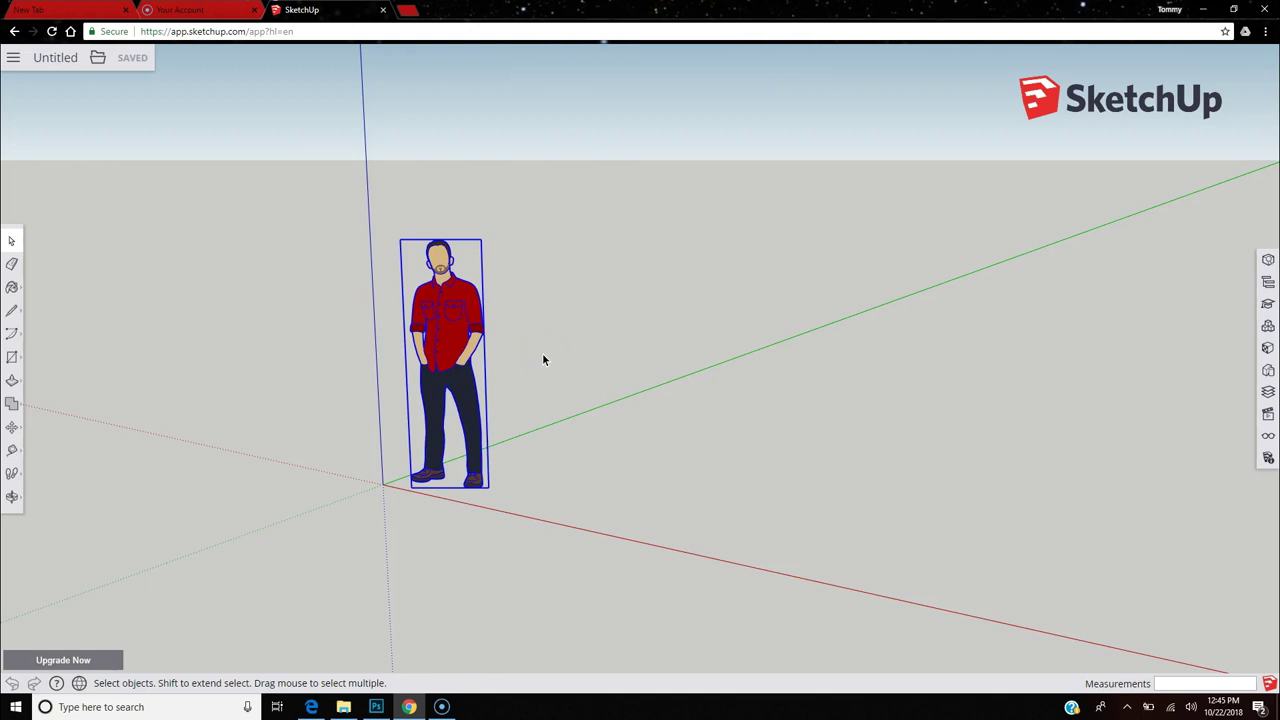
key("Delete")
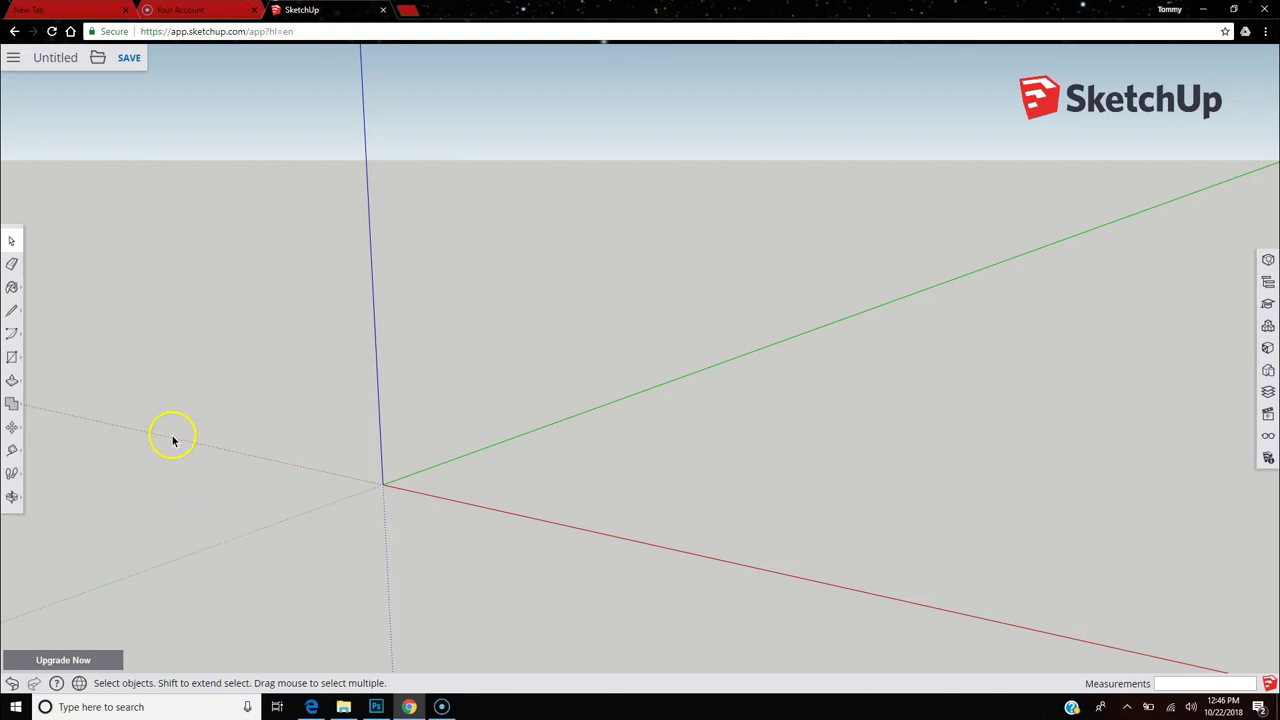
Browse to the Arch 113 Free folder inside the SketchUp project.
left_click(58, 55)
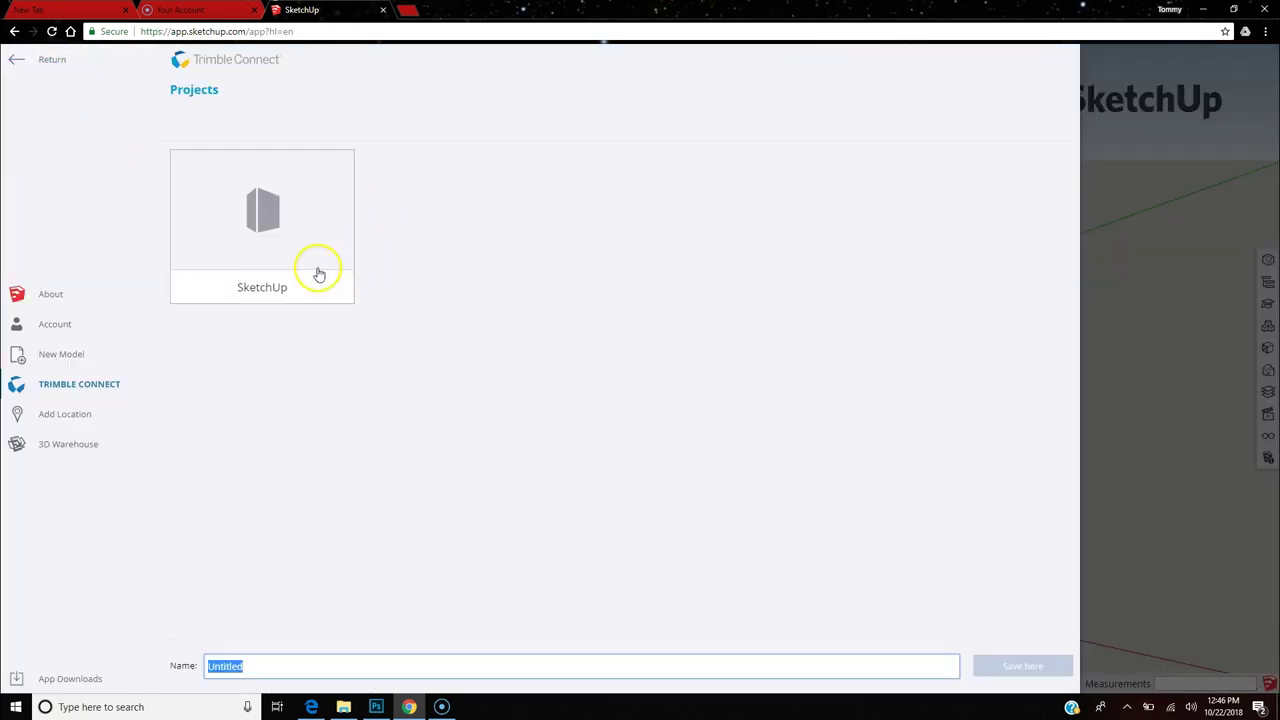
left_click(316, 272)
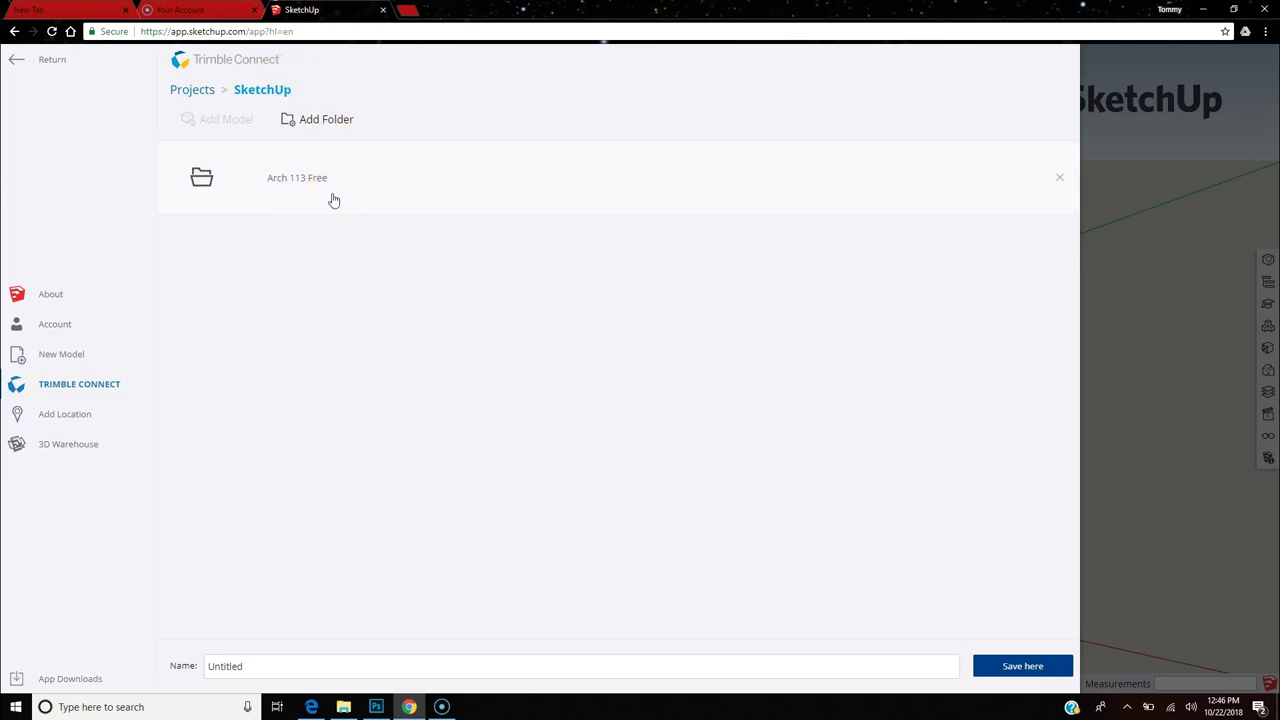
double_click(245, 666)
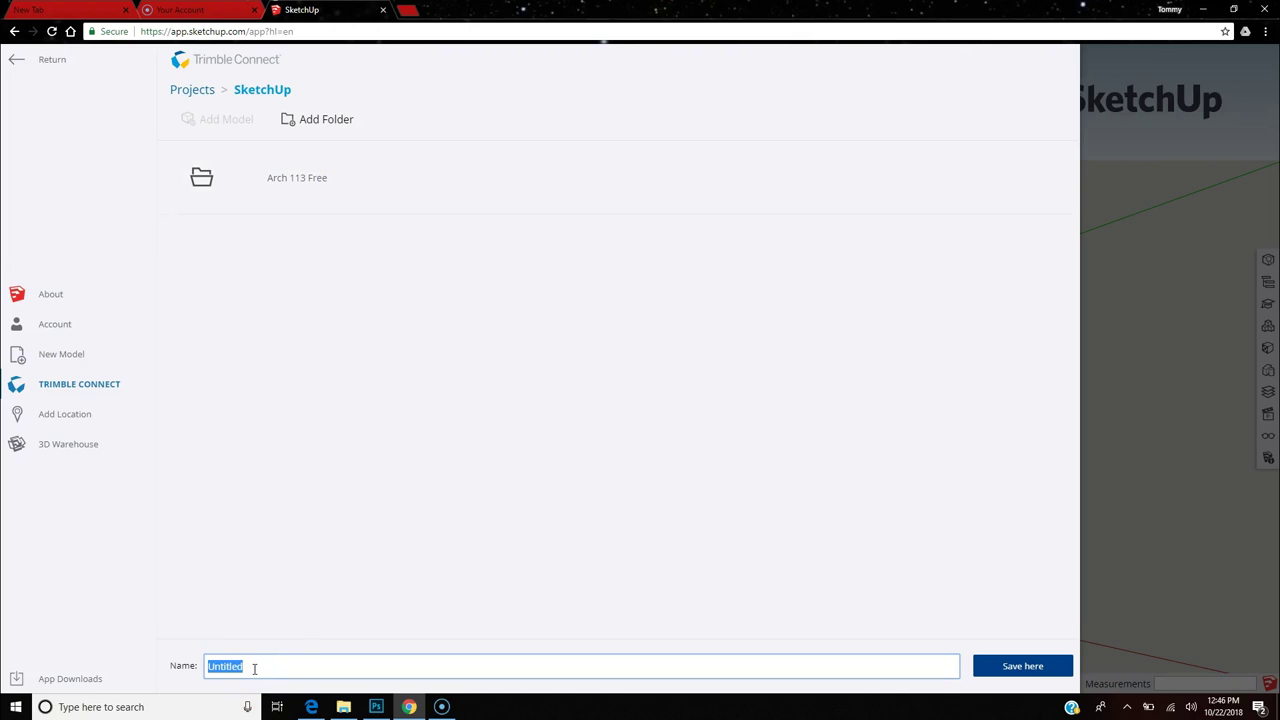
left_click(208, 180)
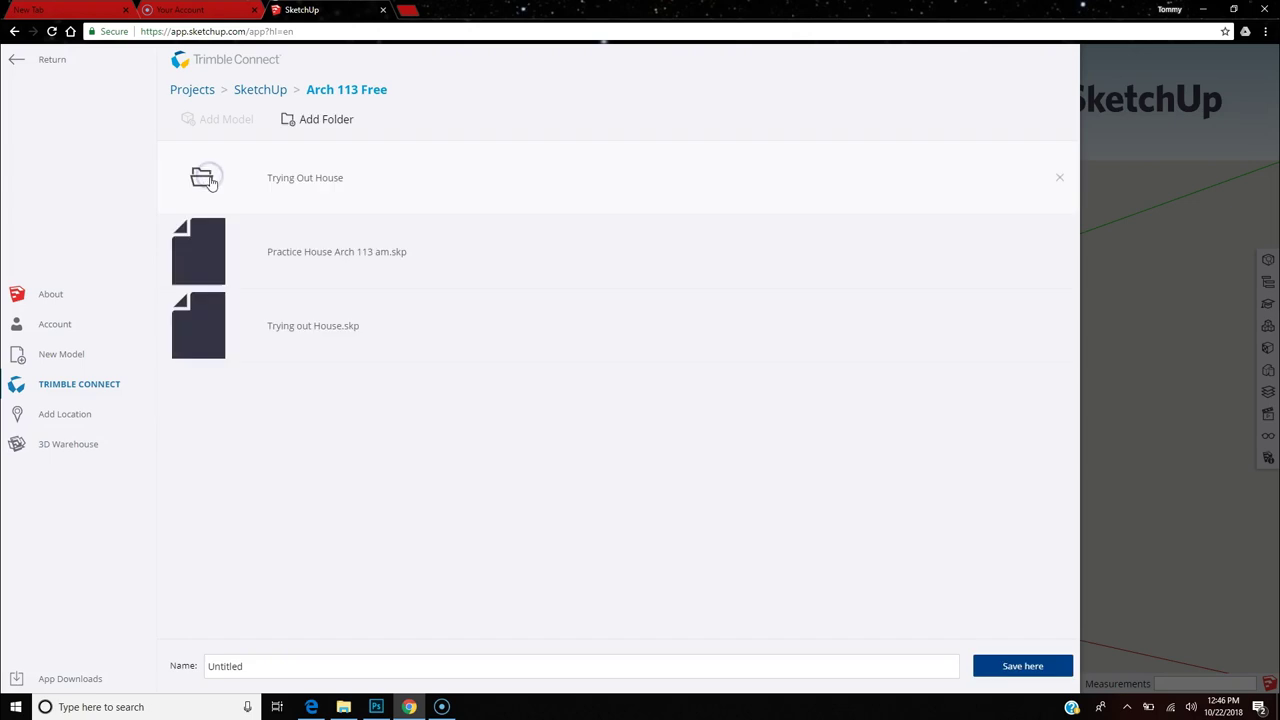
Name the model 'Practice House ARCH 113' and save it in that folder.
double_click(243, 666)
left_click(243, 665)
left_click_drag(243, 665, 198, 662)
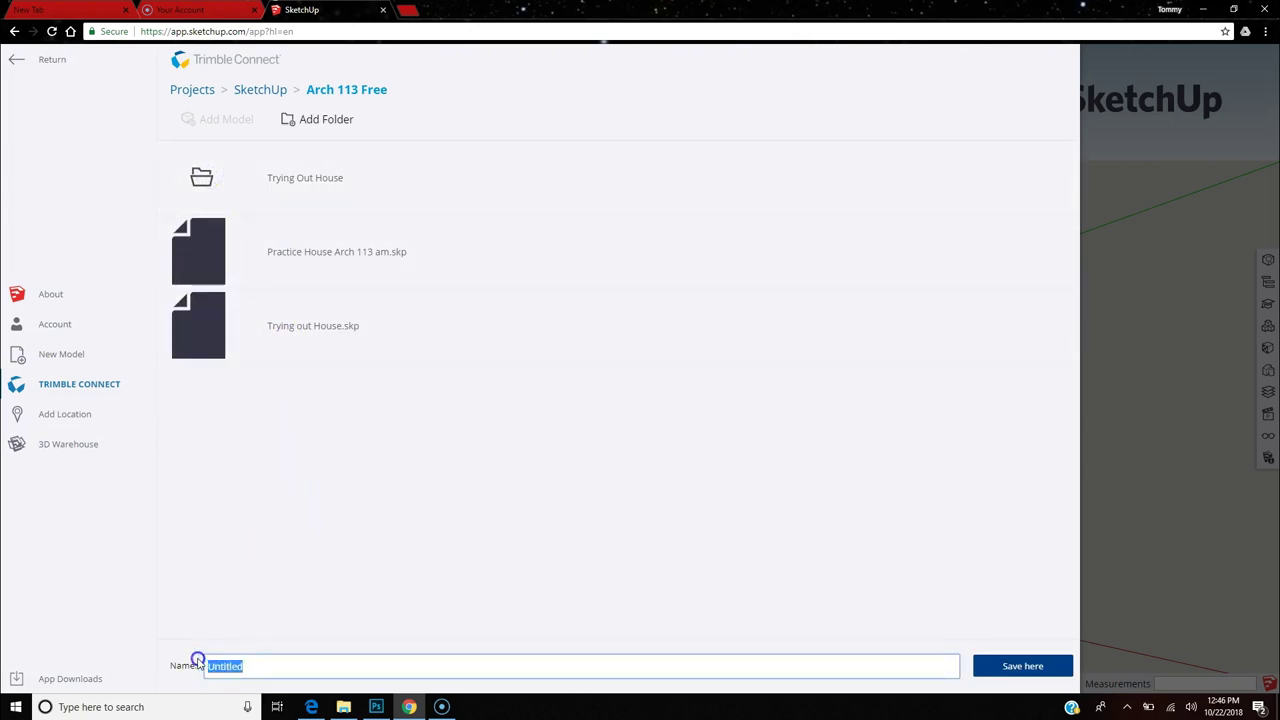
type("Practice House ARCH 113")
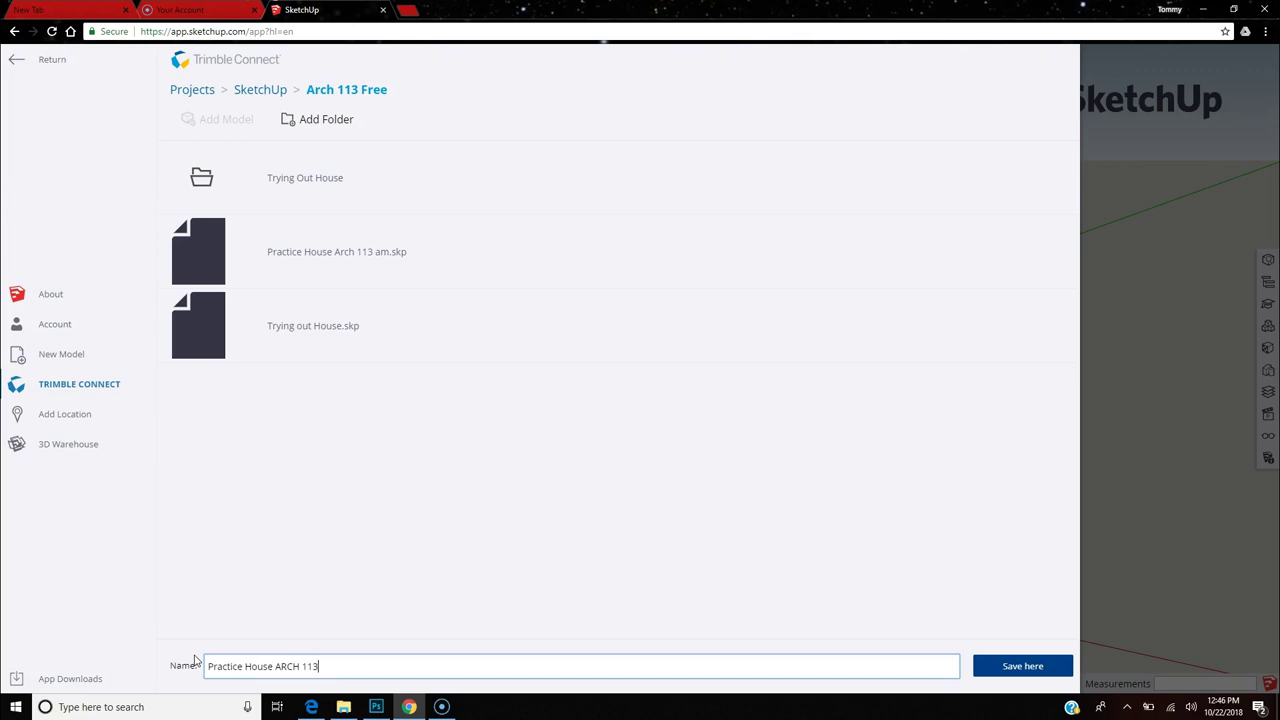
left_click(261, 666)
left_click(1013, 671)
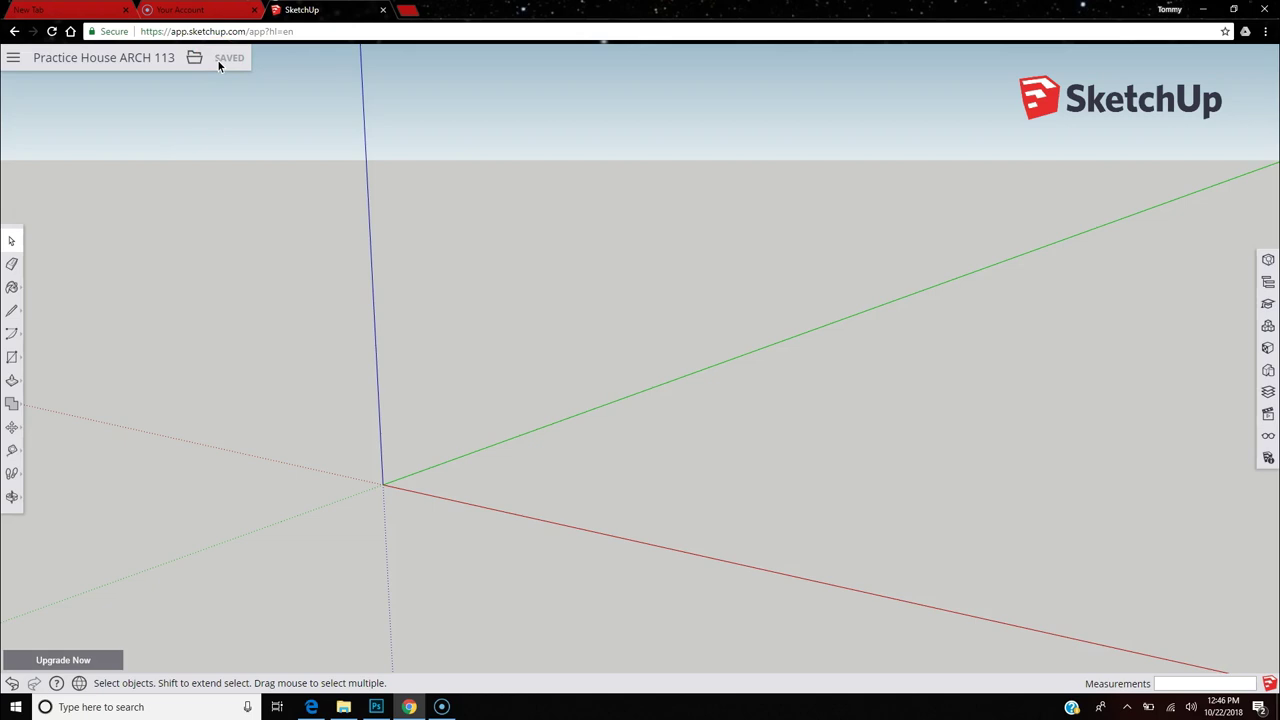
Orbit around the axes with the Orbit tool (O) to a new viewing angle.
left_click(222, 60)
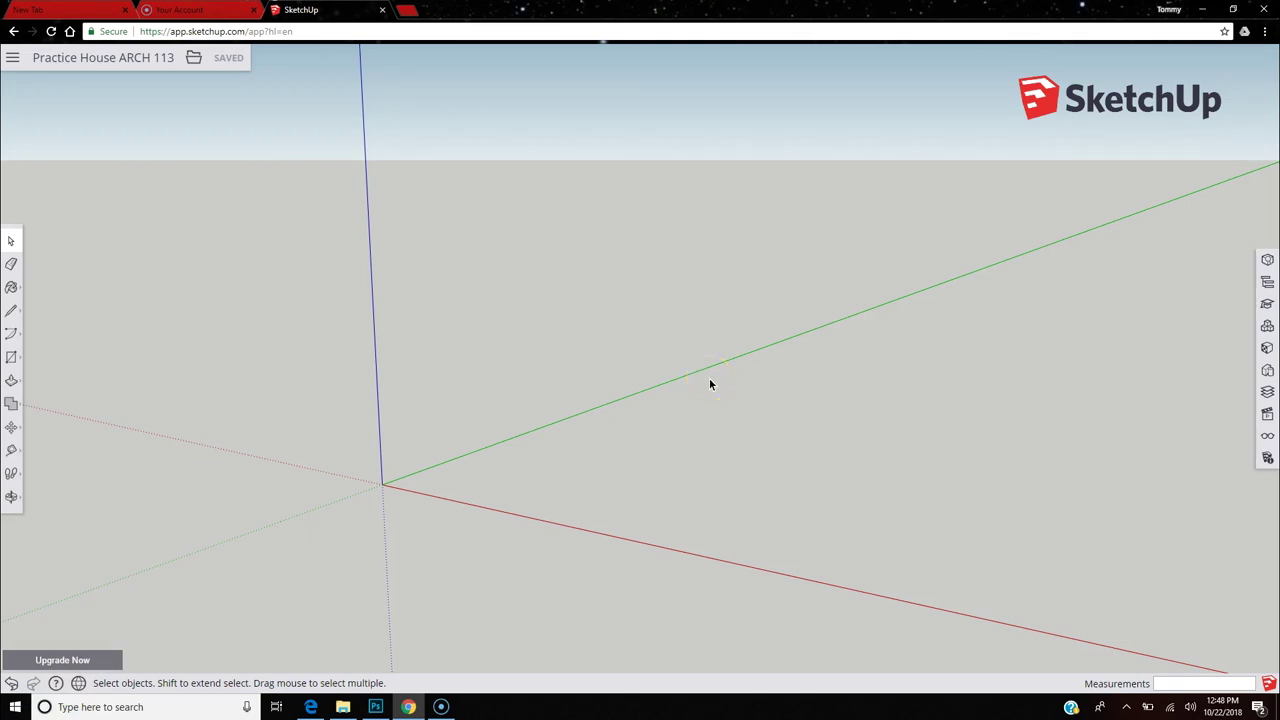
key("o")
mouse_move(425, 345)
left_mouse_down()
mouse_move(440, 323)
mouse_move(485, 398)
mouse_move(466, 389)
mouse_move(414, 280)
mouse_move(423, 186)
mouse_move(531, 417)
mouse_move(443, 349)
mouse_move(414, 350)
left_mouse_up()
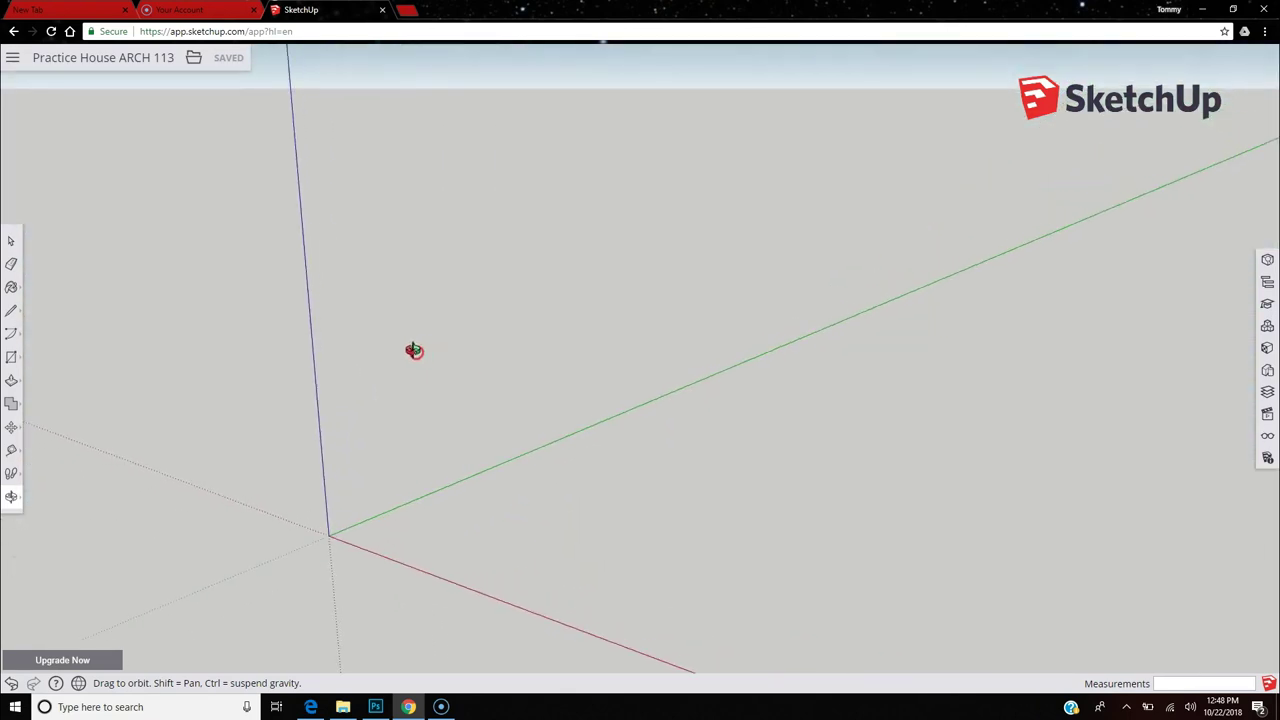
key("space")
middle_click_drag(471, 303, 514, 283)
middle_click_drag(491, 343, 658, 463)
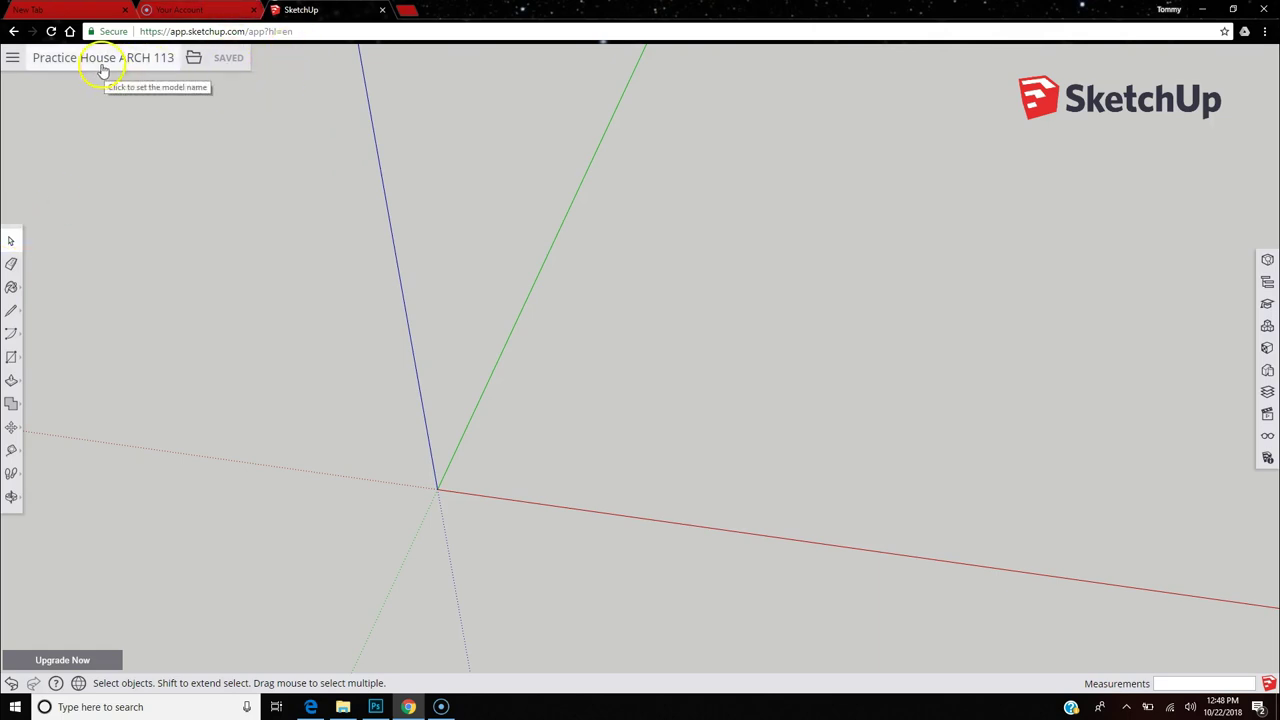
left_click(13, 59)
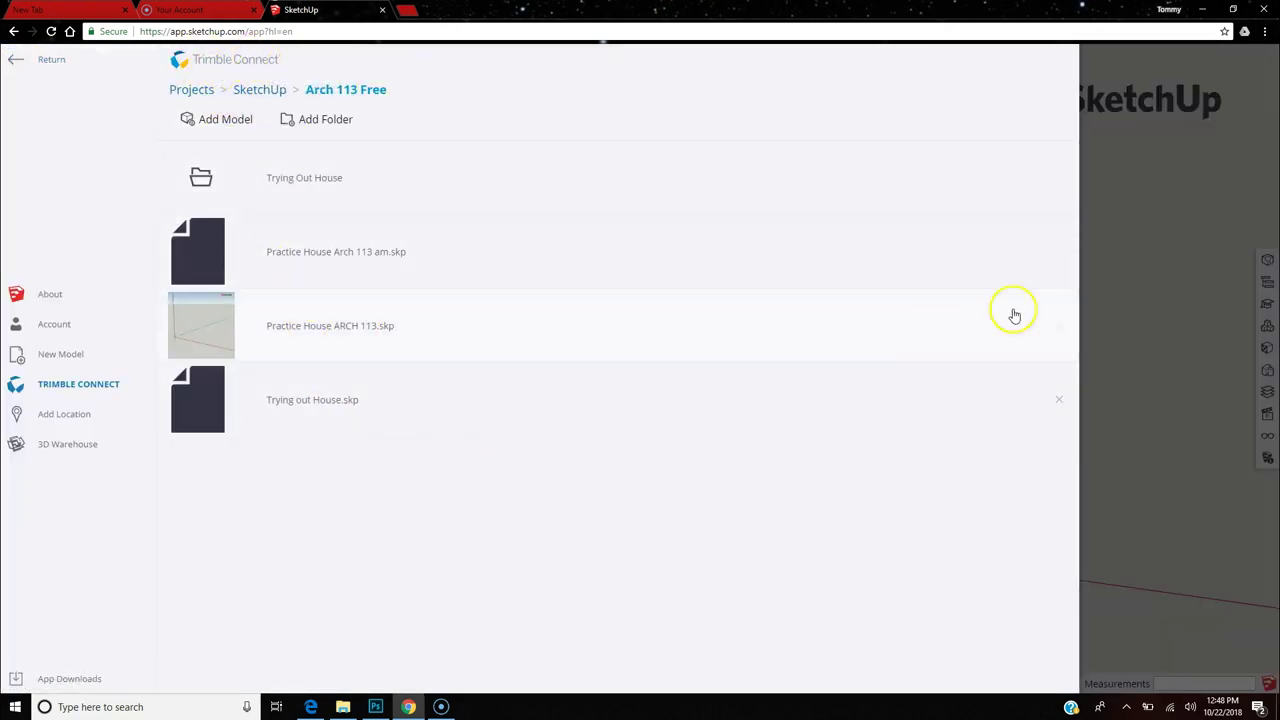
left_click(1155, 264)
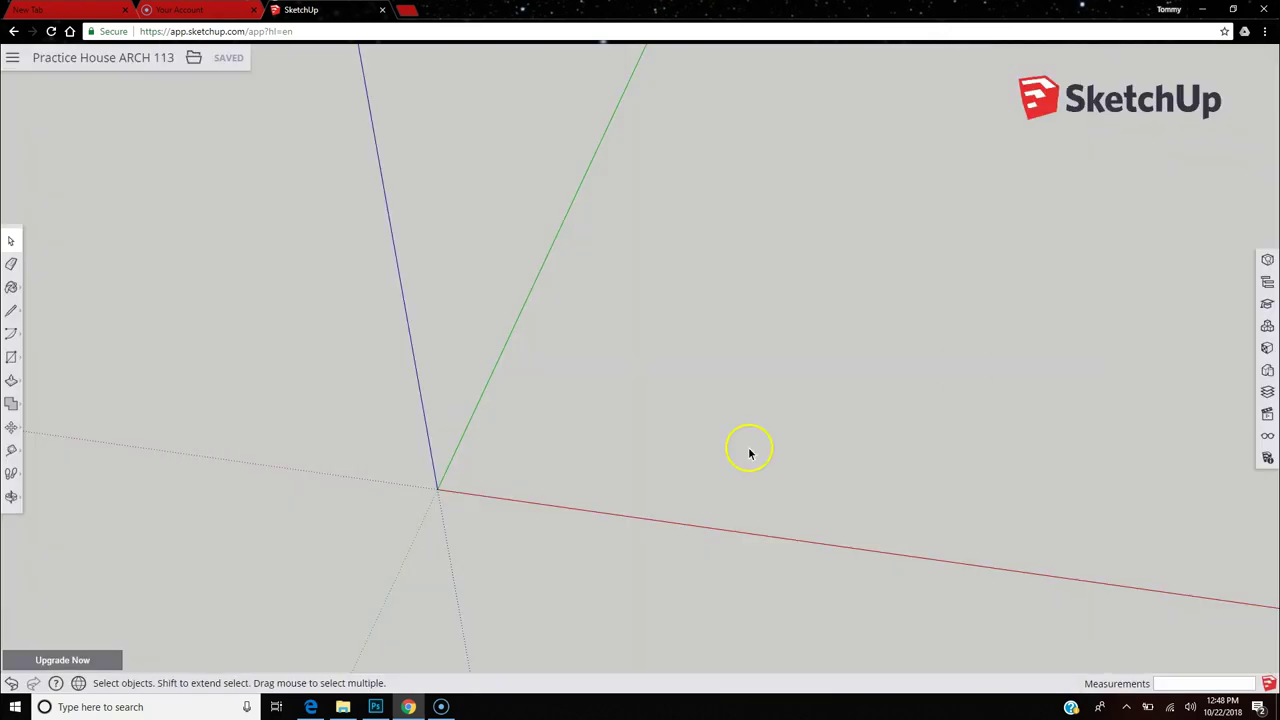
left_click(12, 242)
left_click(12, 290)
left_click(15, 289)
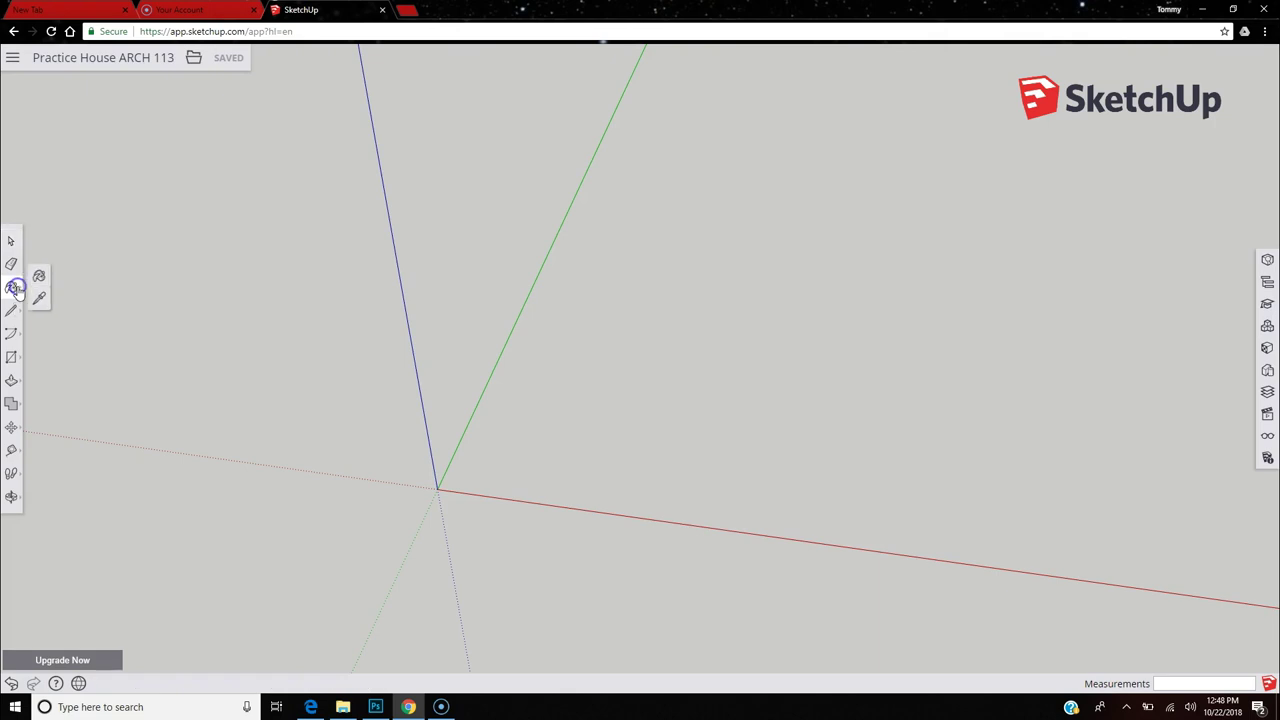
left_click(44, 304)
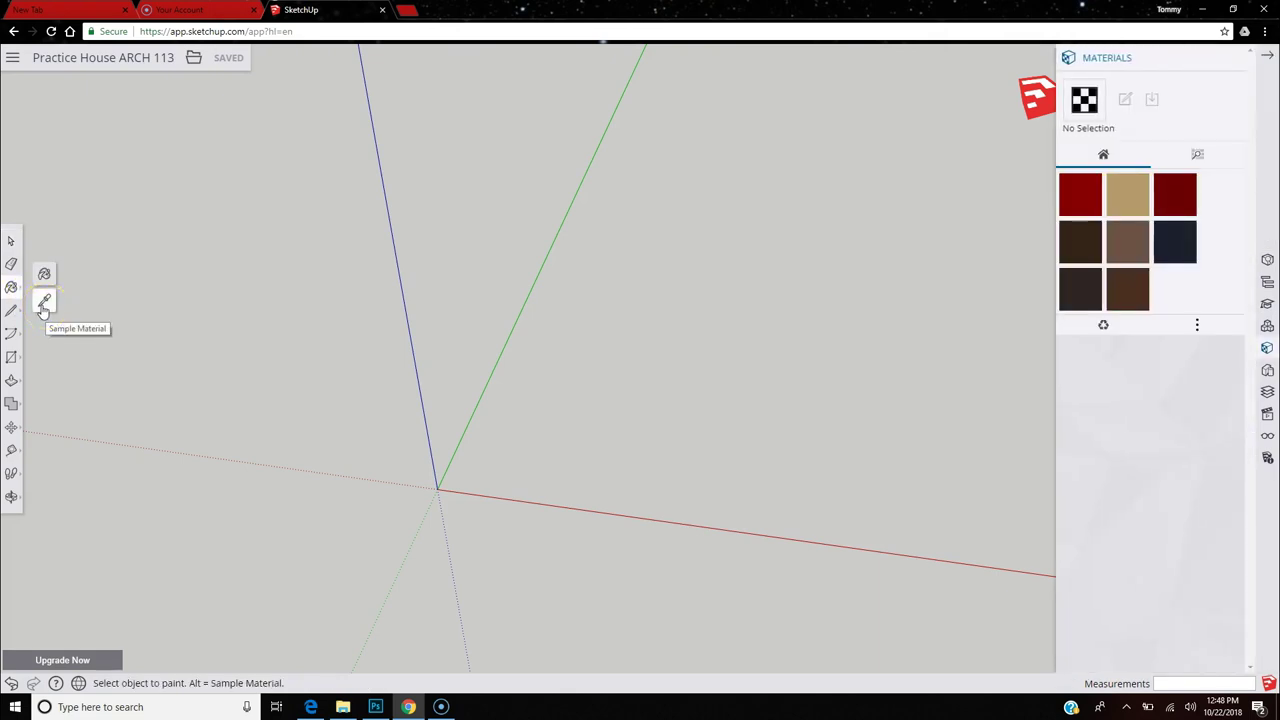
left_click(11, 318)
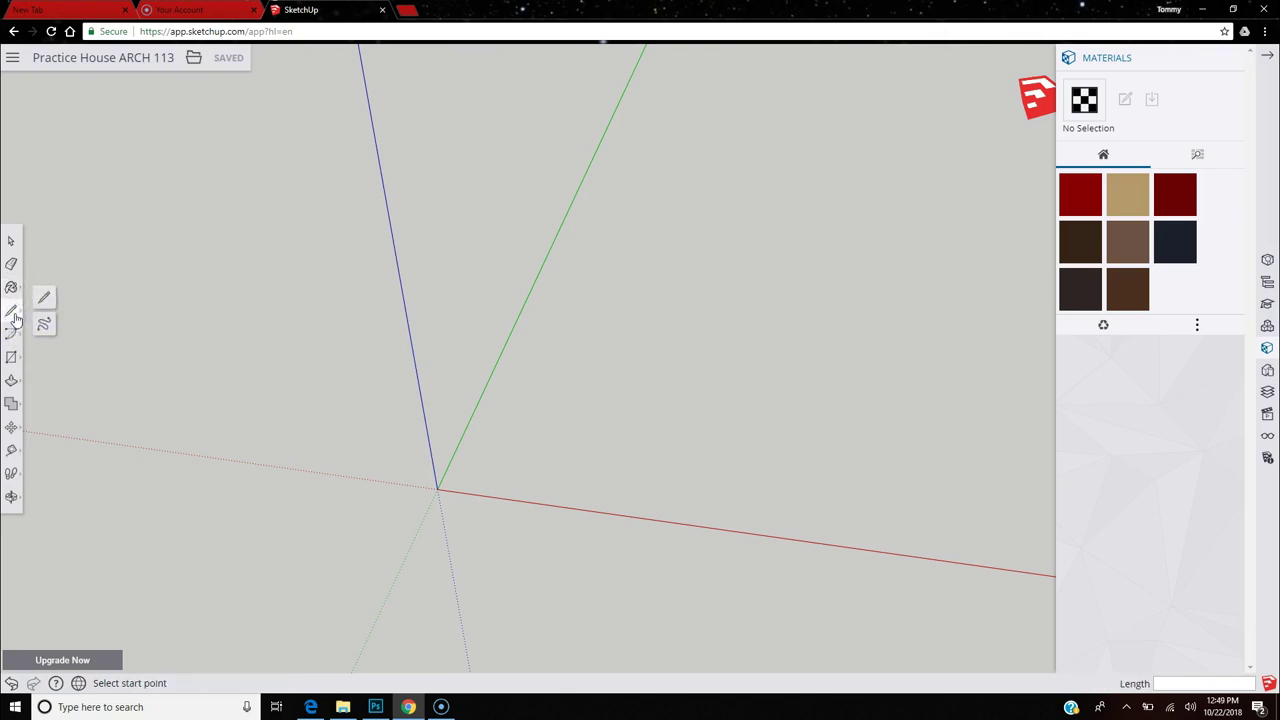
left_click(45, 300)
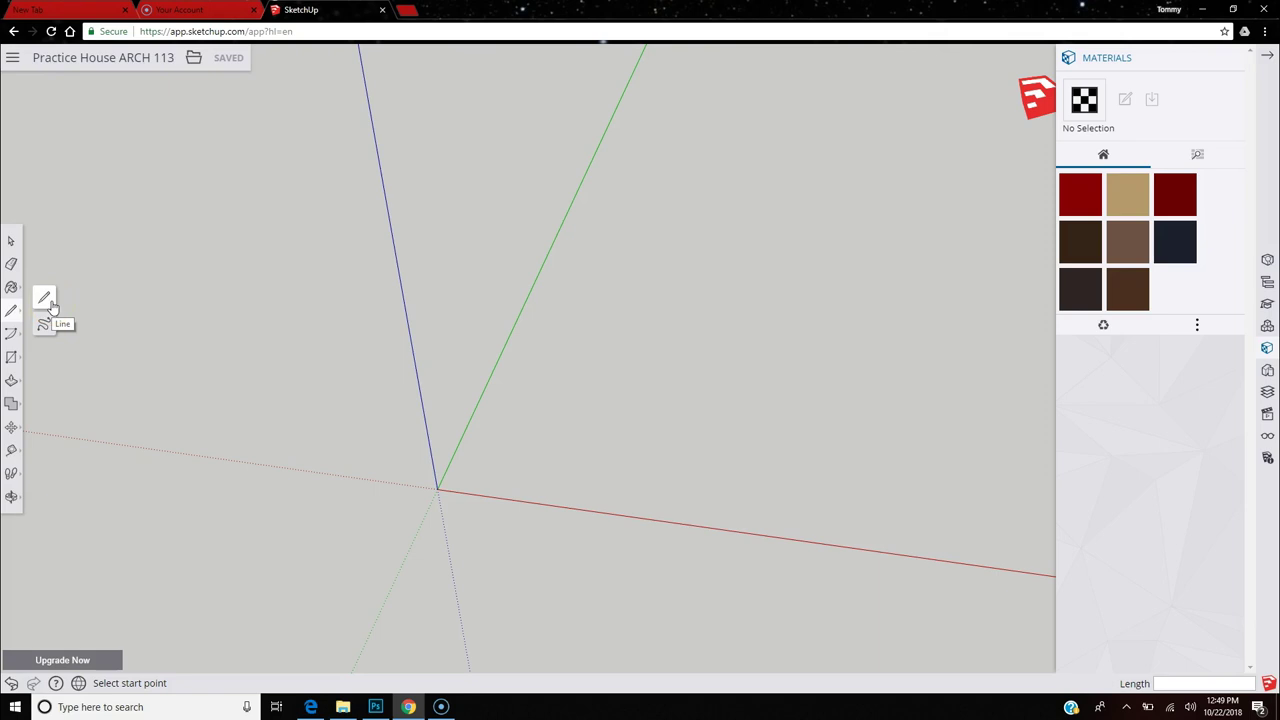
left_click(44, 325)
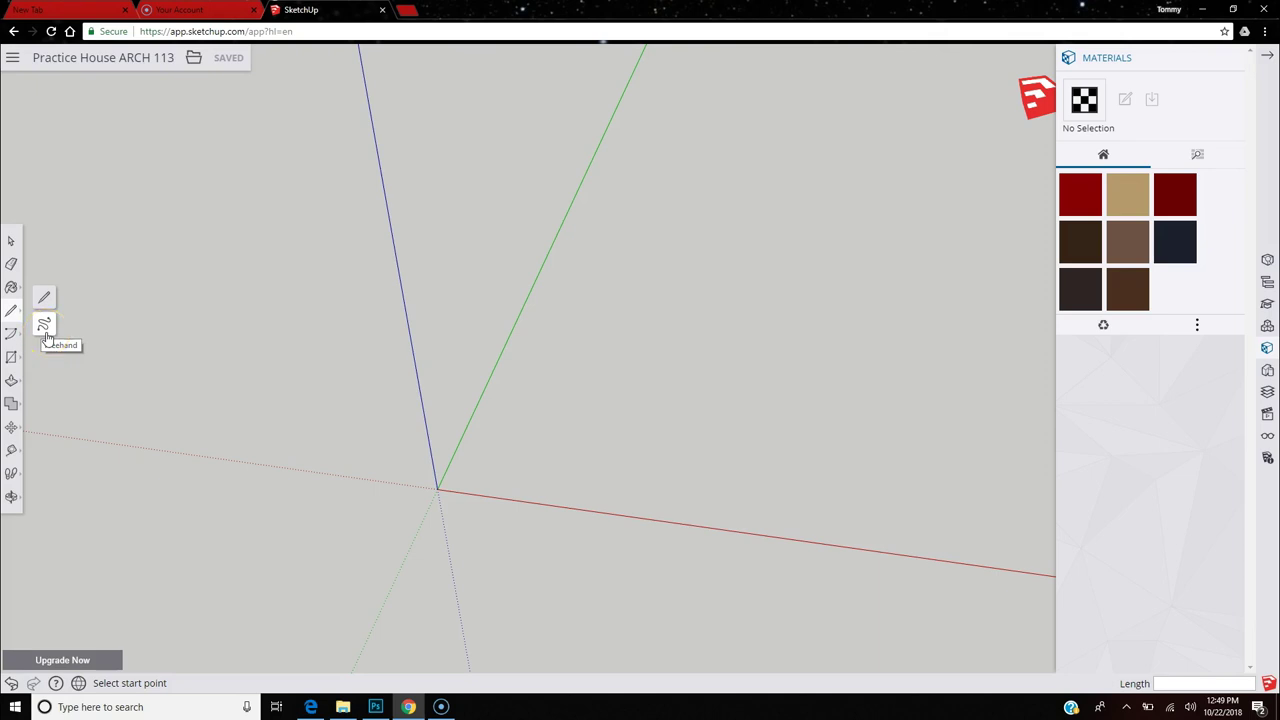
left_click(45, 300)
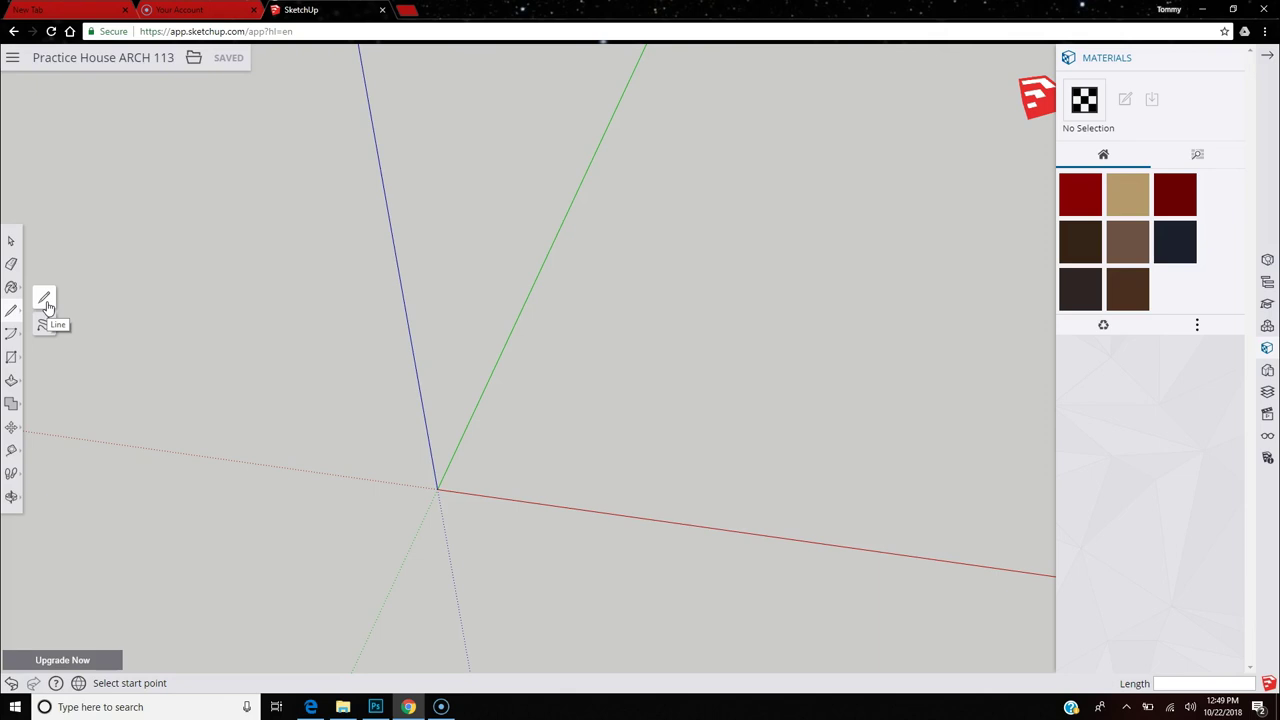
left_click(45, 300)
left_click(11, 336)
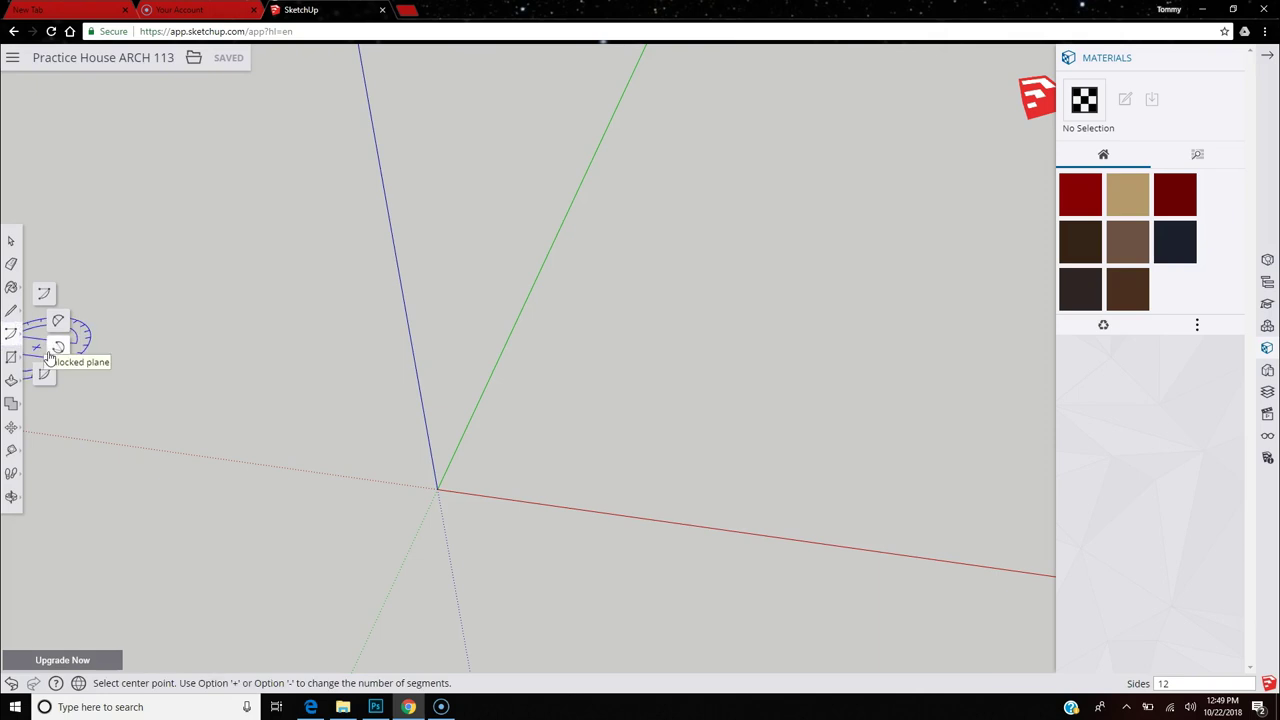
left_click(44, 298)
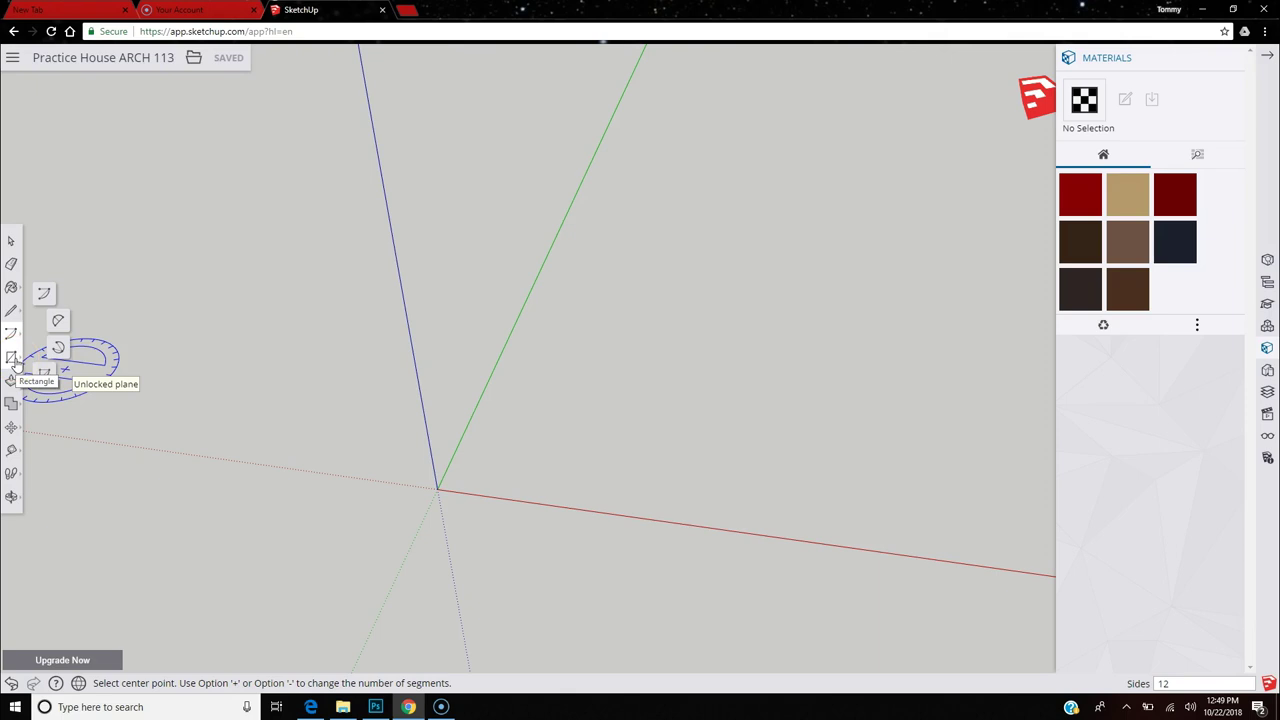
Try the Rectangle, Push/Pull, Follow Me and Solid Tools (Outer Shell, Union).
left_click(28, 362)
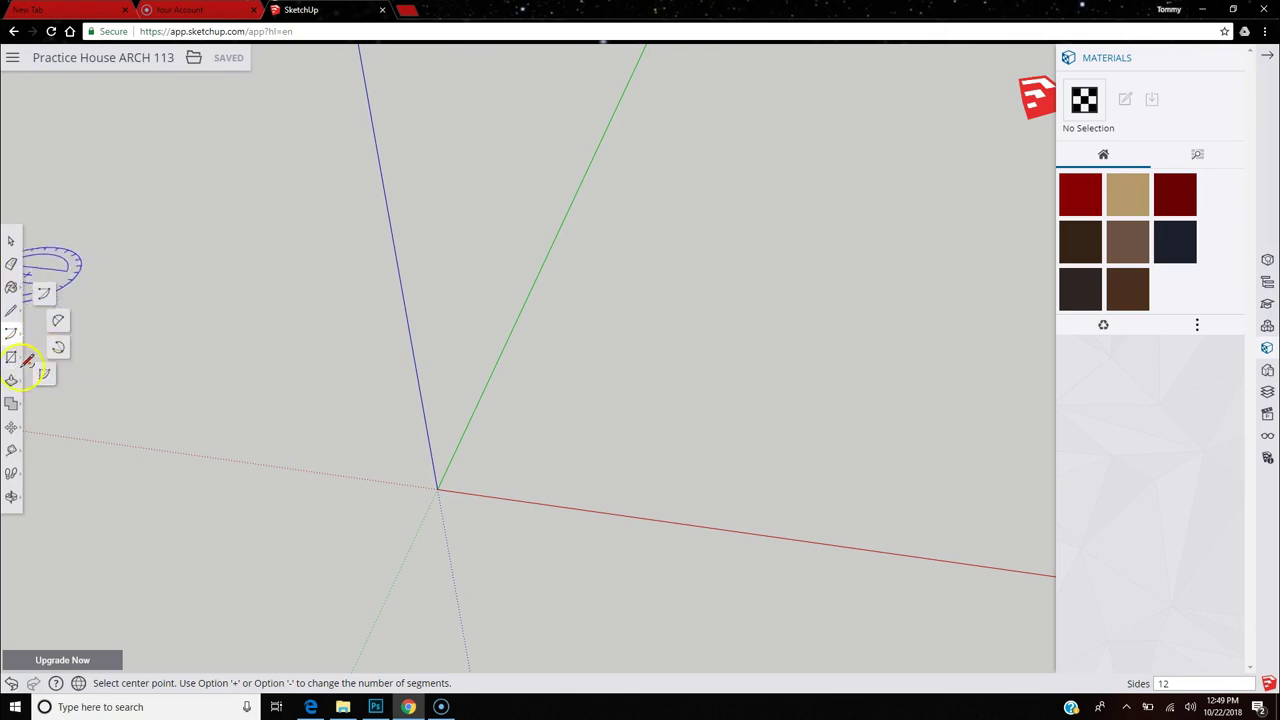
left_click(14, 358)
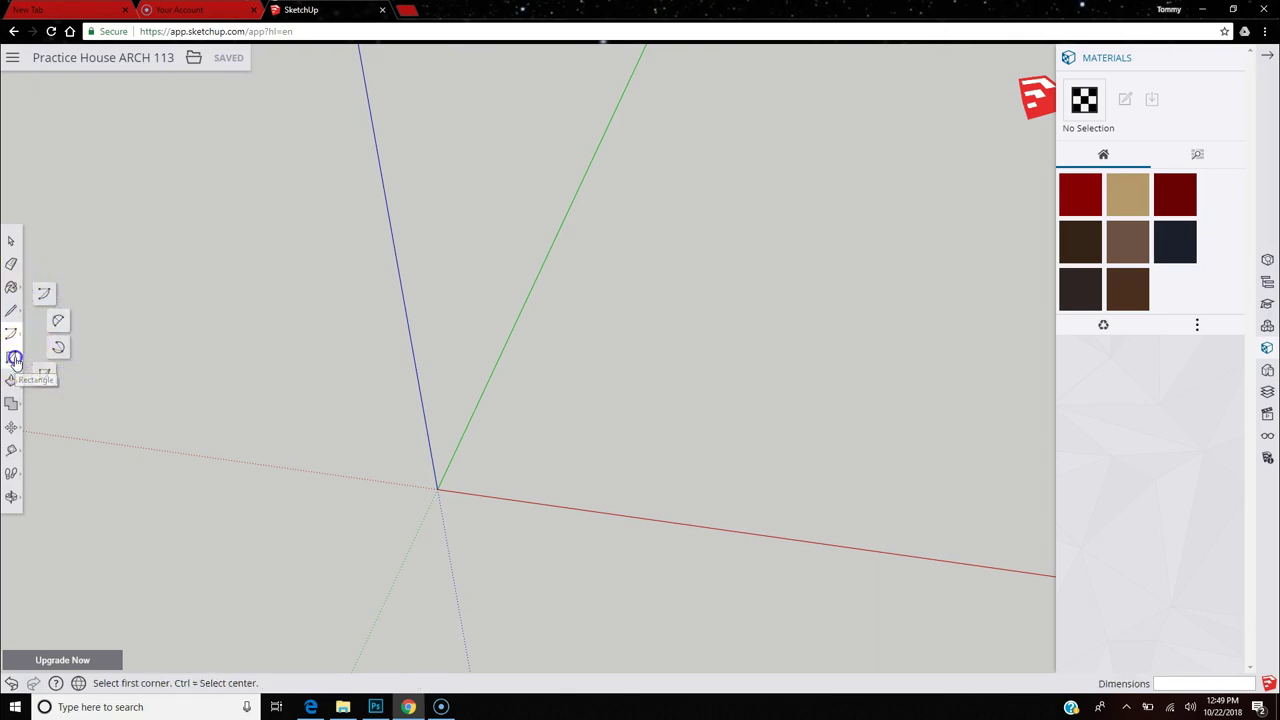
mouse_move(14, 360)
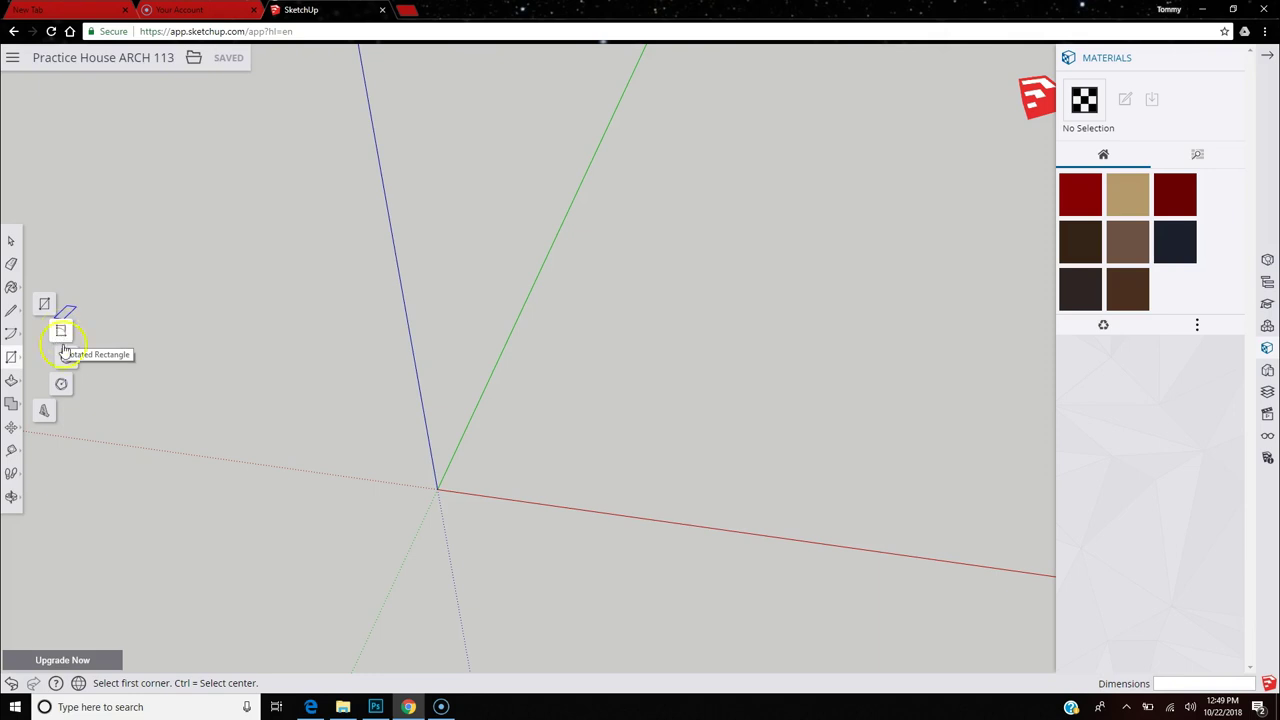
left_click(13, 380)
left_click(43, 360)
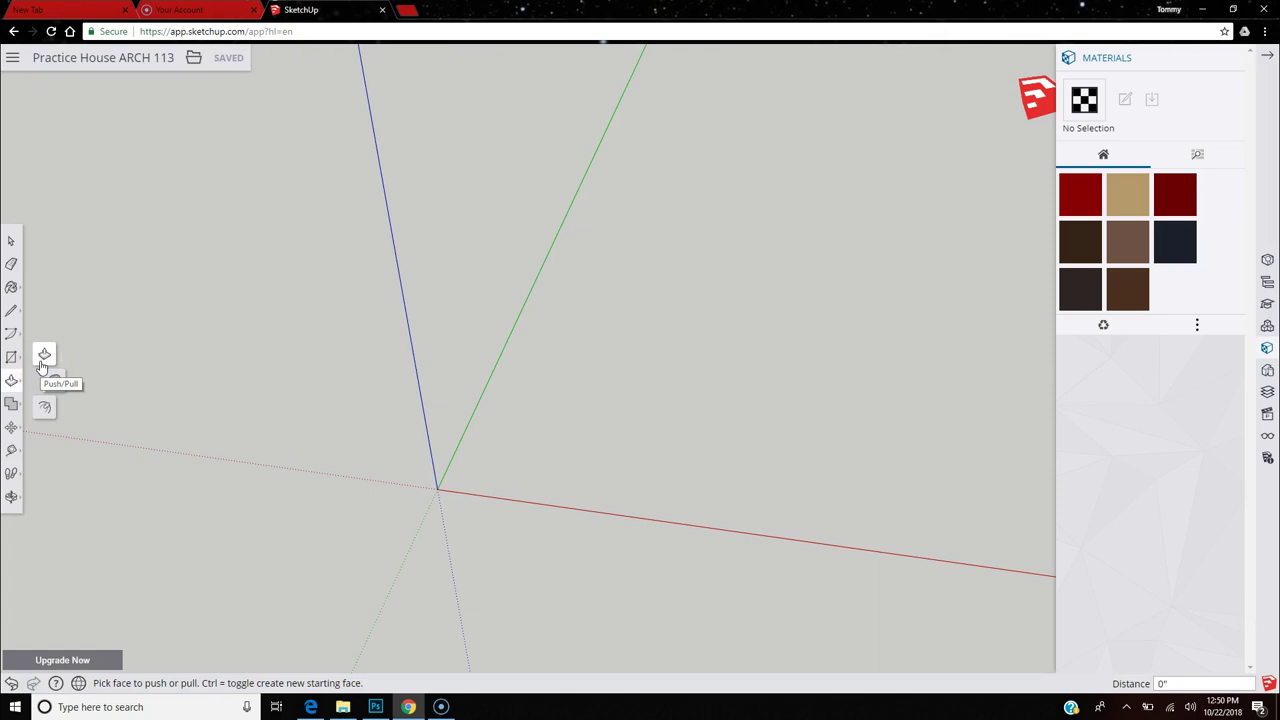
left_click(55, 382)
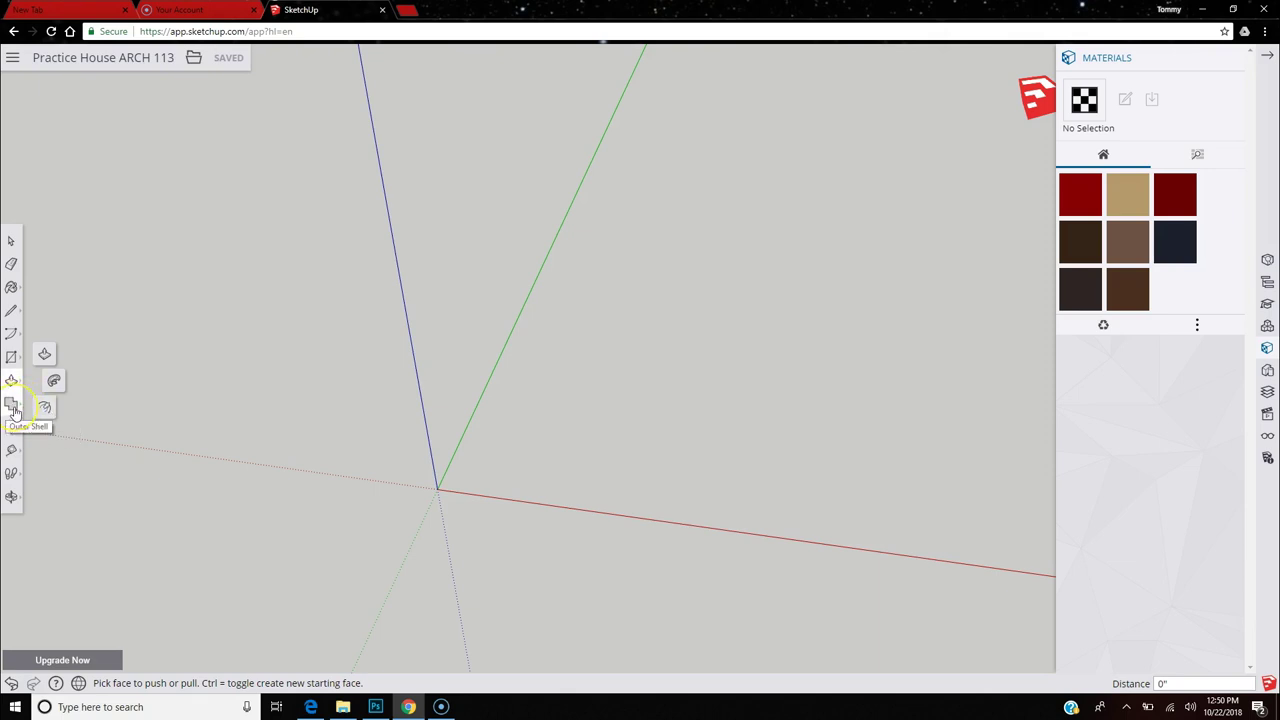
left_click(12, 407)
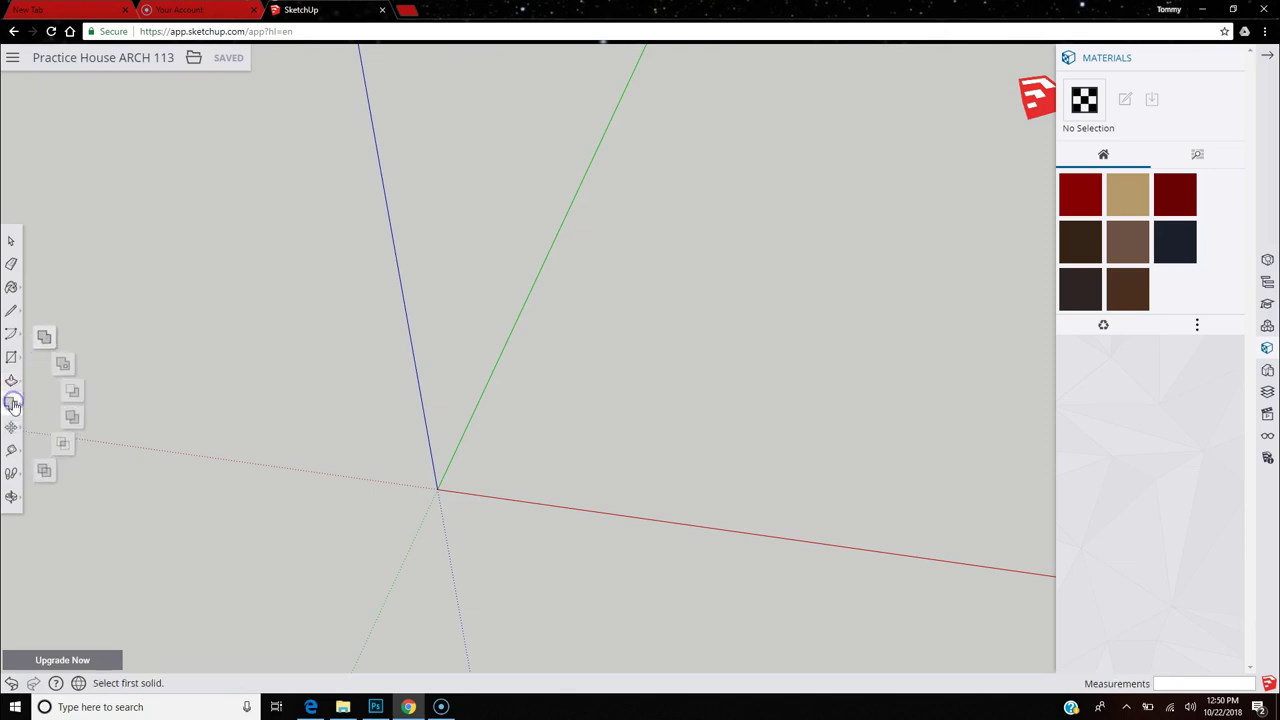
left_click(44, 338)
left_click(63, 365)
Try the Move, Tape Measure, Axes and Walk tools.
left_click(11, 427)
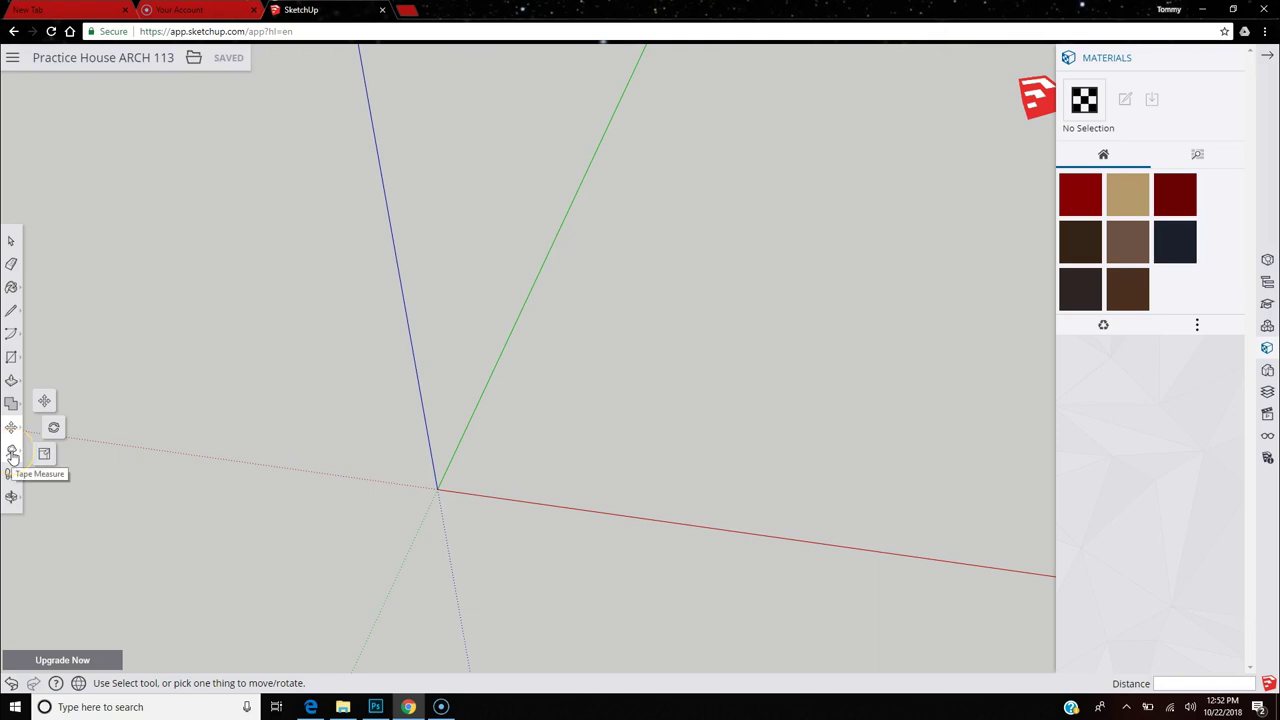
left_click(12, 455)
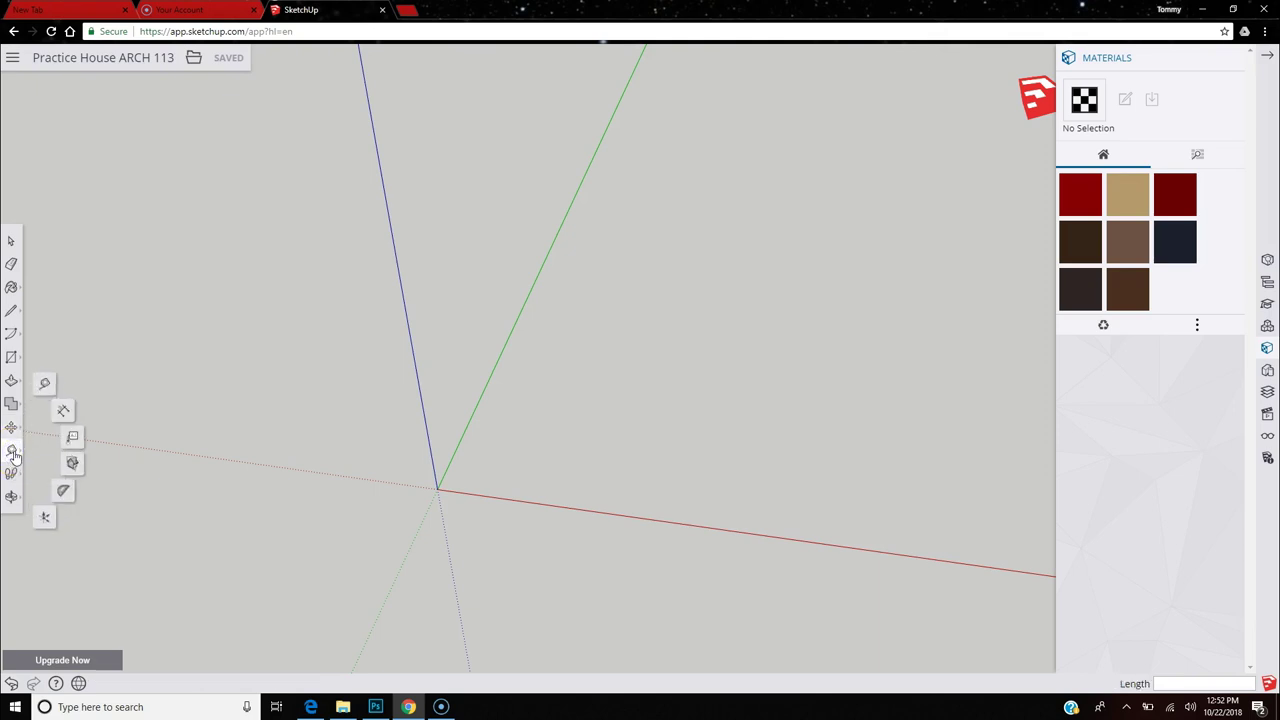
left_click(45, 387)
left_click(45, 517)
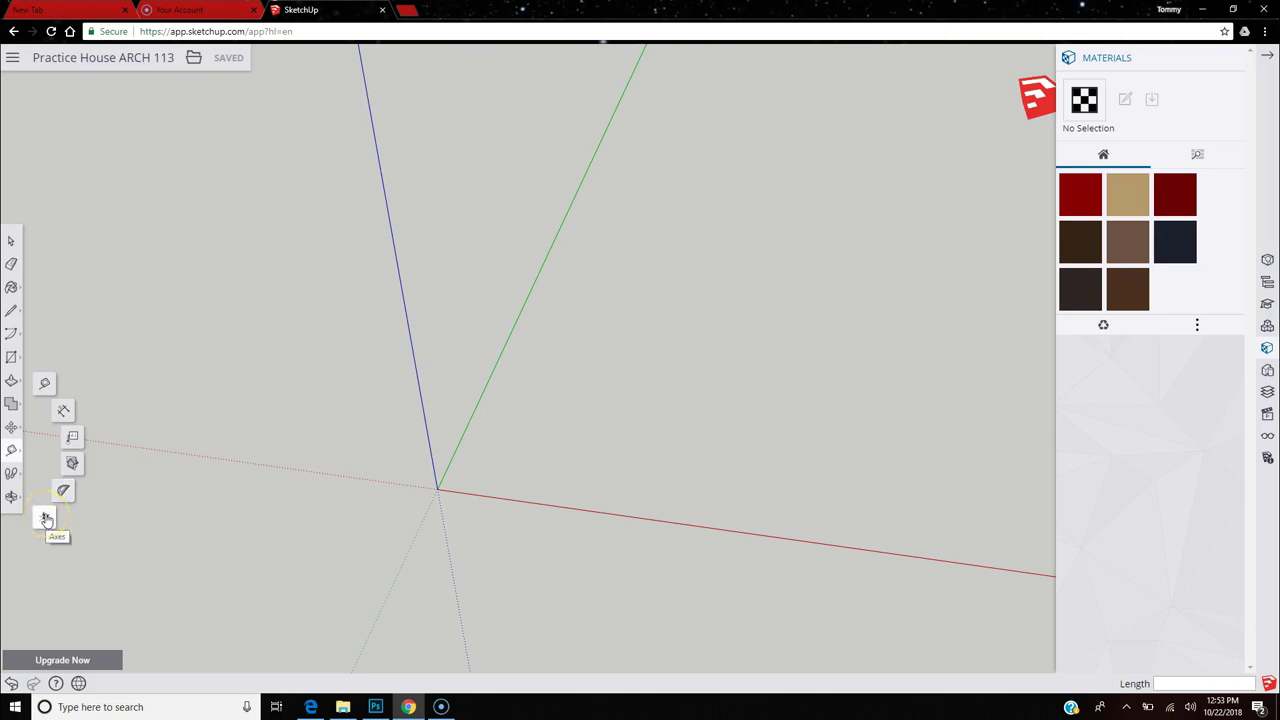
left_click(12, 478)
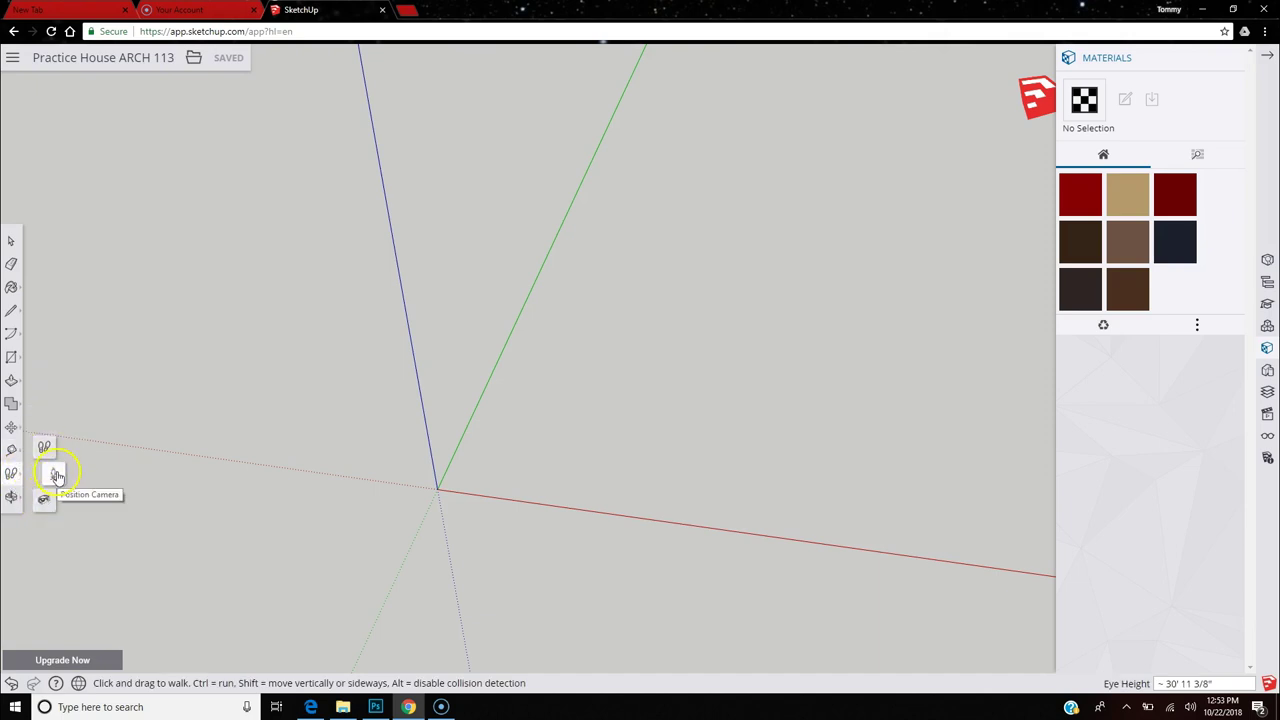
Try the Orbit and Pan camera tools on the view.
left_click(13, 503)
left_click(12, 497)
left_click(13, 500)
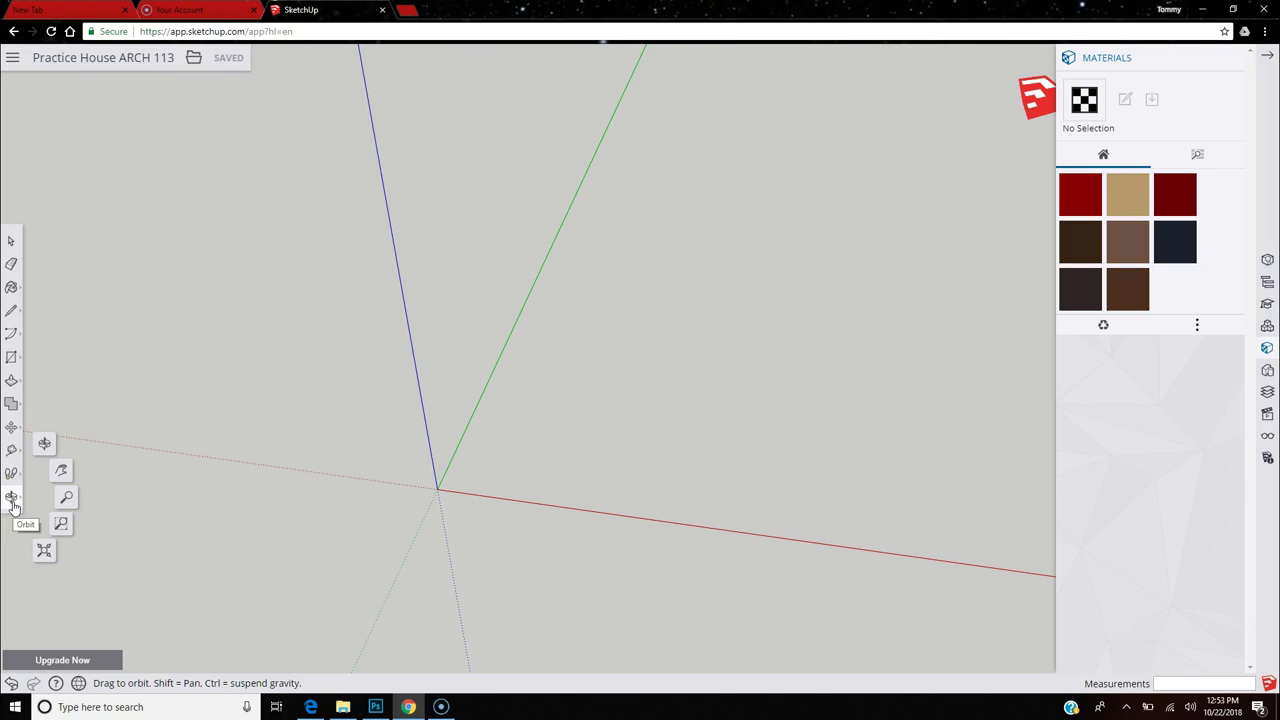
left_click(46, 444)
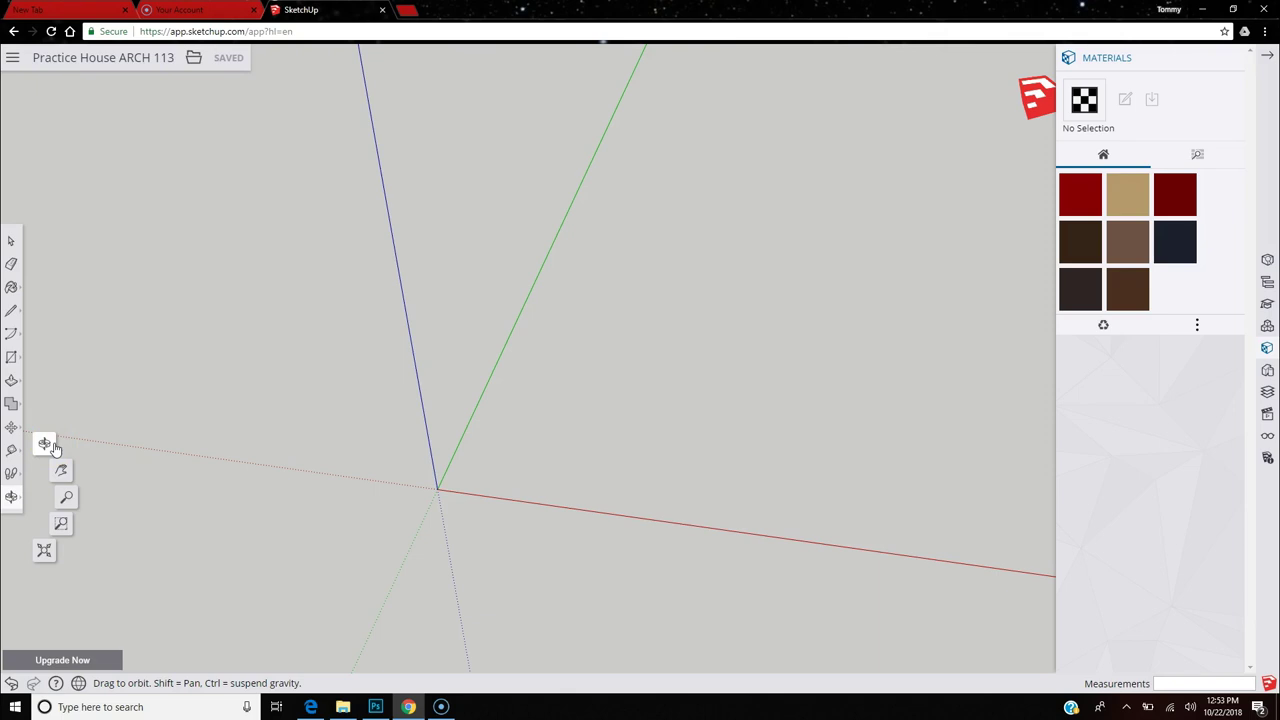
left_click(44, 443)
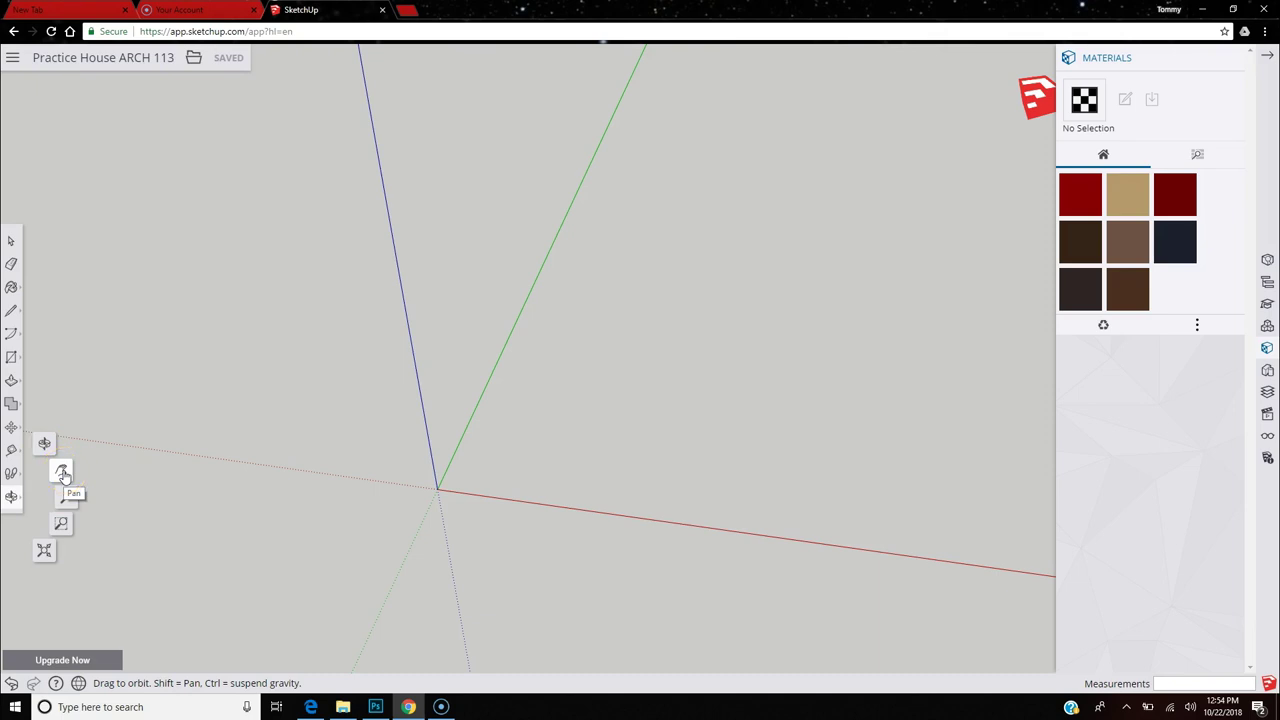
left_click(349, 466)
mouse_move(543, 466)
left_mouse_down()
mouse_move(377, 477)
mouse_move(557, 476)
left_mouse_up()
left_click(457, 457)
left_click(10, 496)
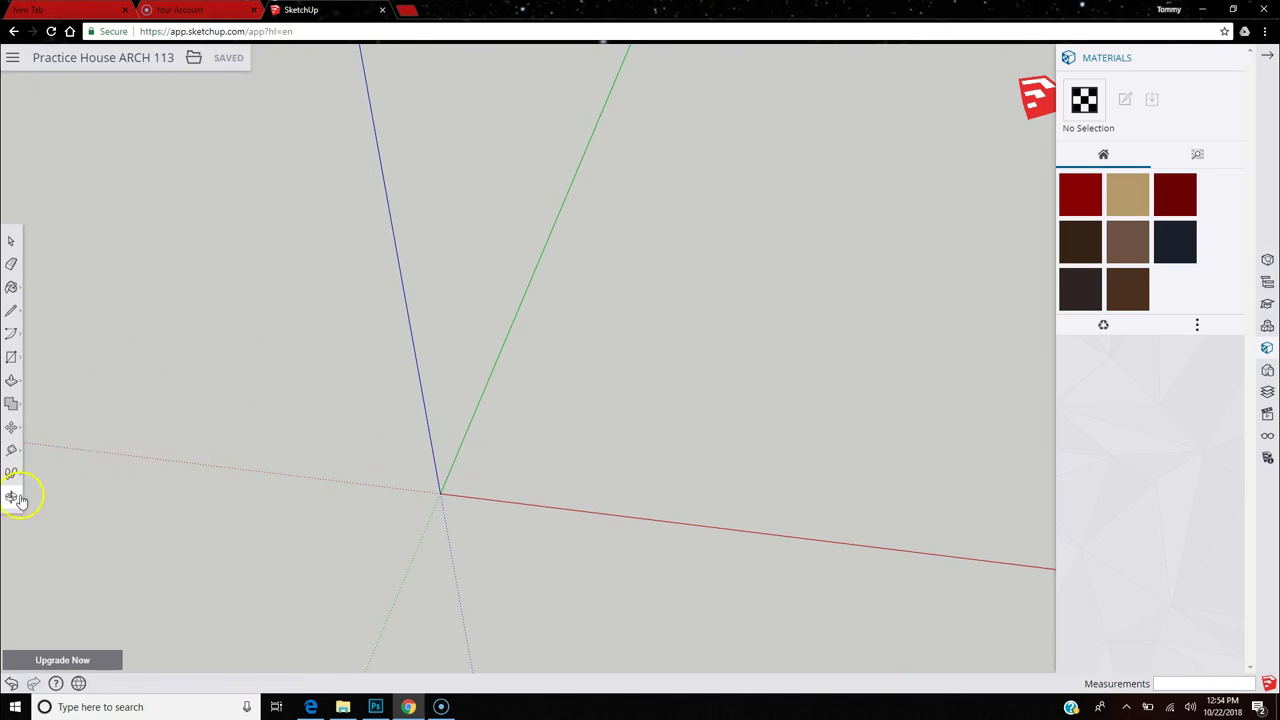
left_click(64, 474)
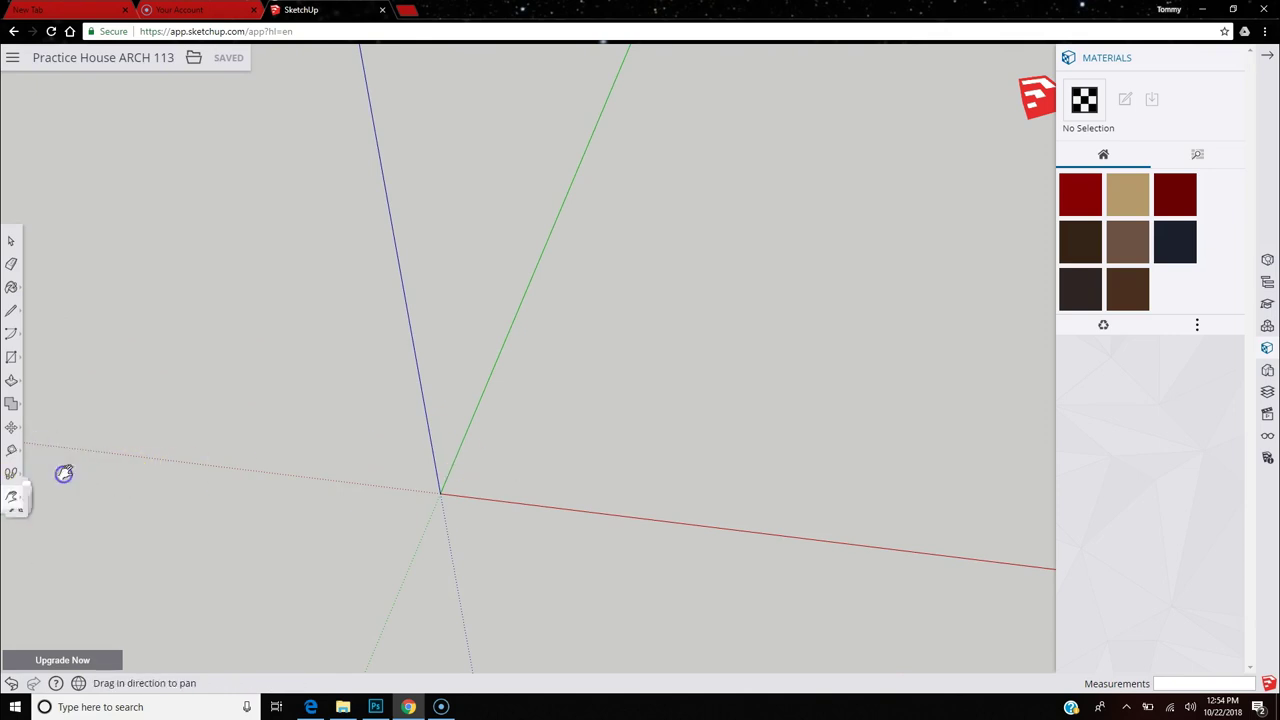
left_click_drag(488, 499, 776, 474)
Zoom, fit the model with Zoom Extents, and close the Materials panel.
left_click(11, 497)
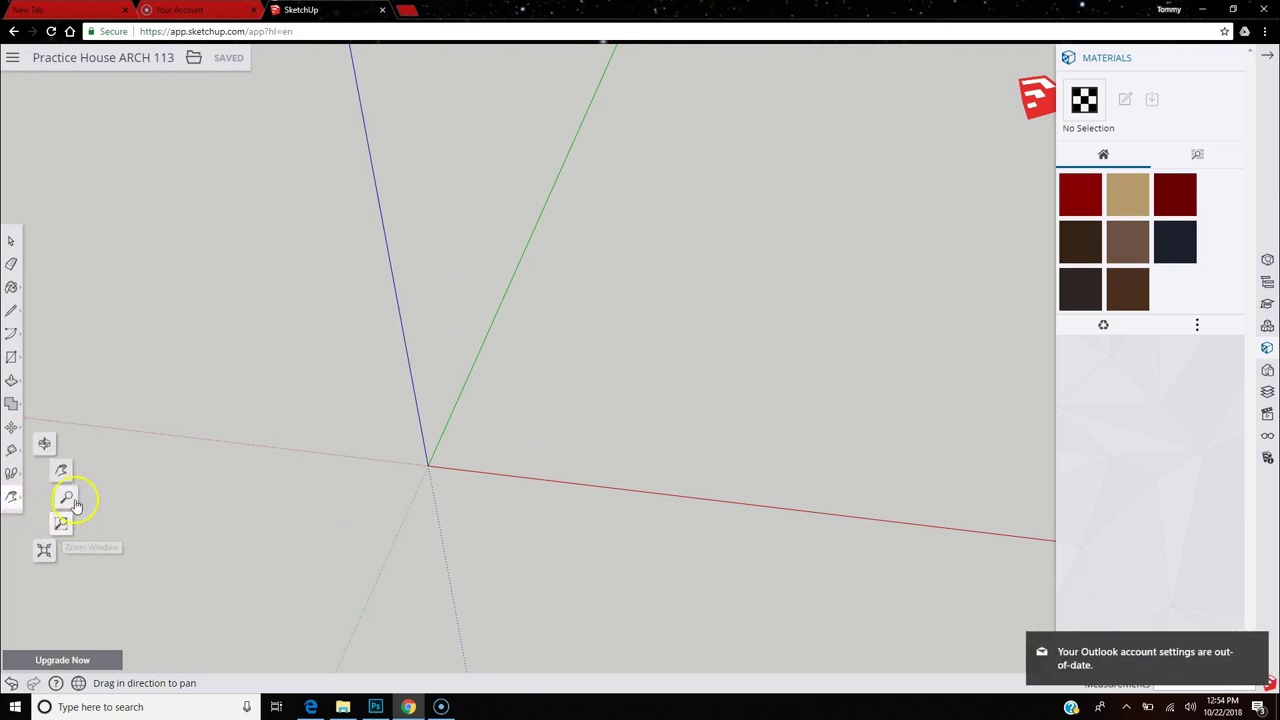
scroll(480, 434, "up", 2)
scroll(480, 430, "down", 1)
scroll(481, 430, "up", 1)
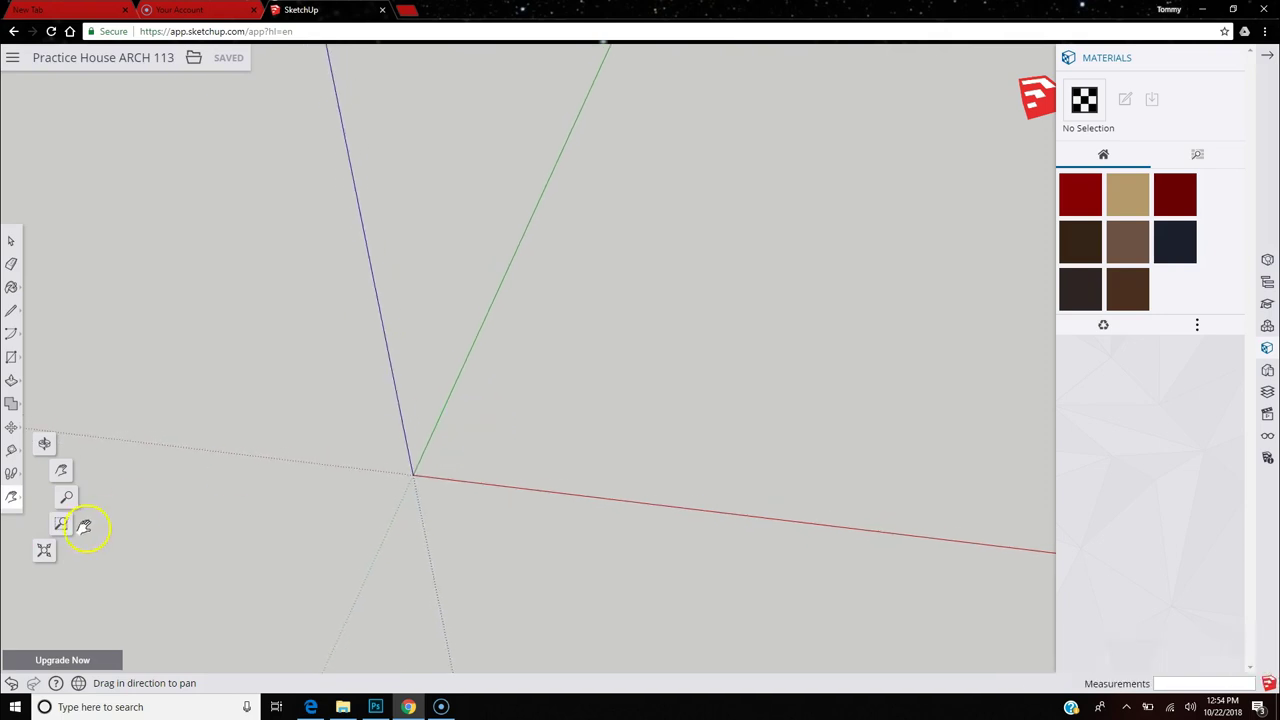
left_click(46, 553)
left_click(1233, 59)
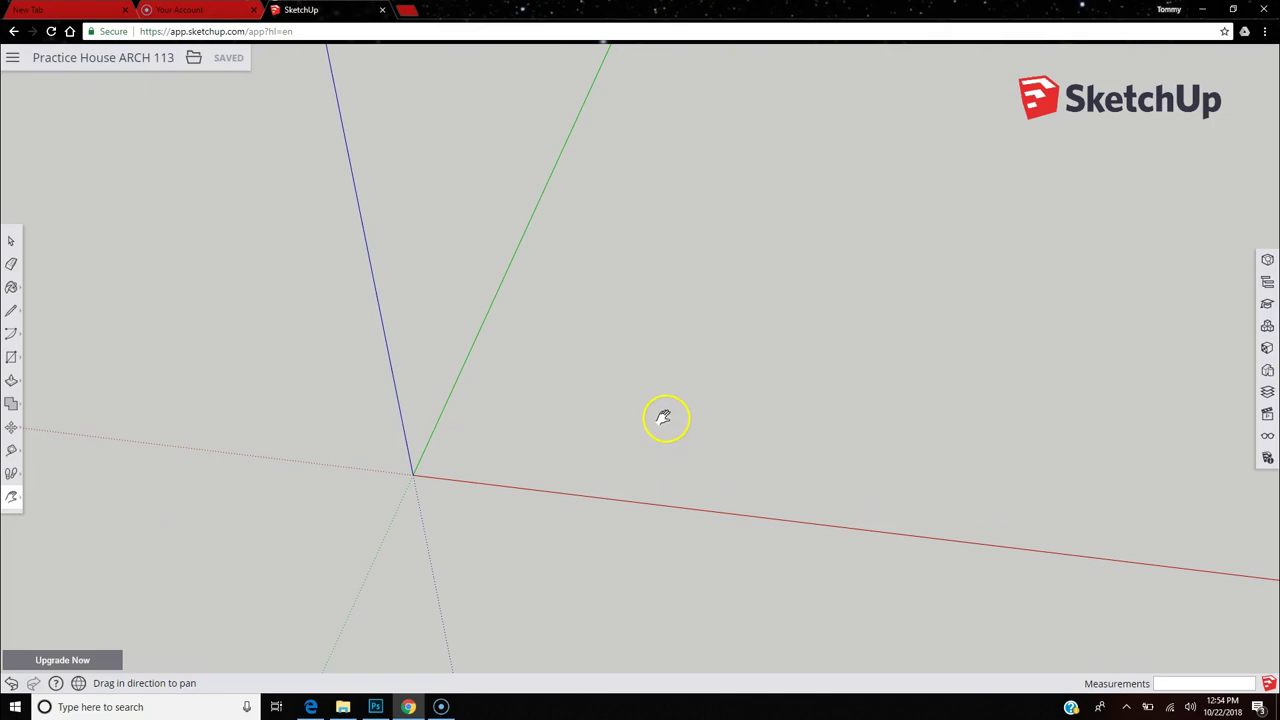
left_click(1267, 285)
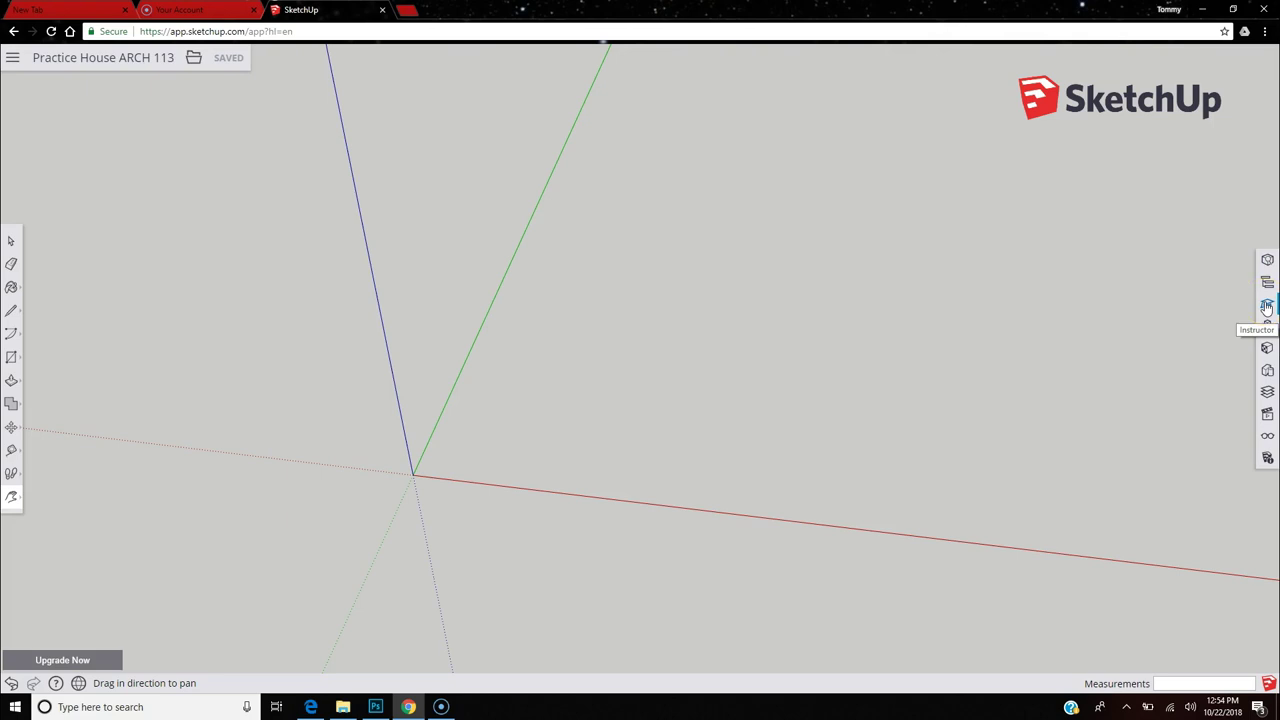
left_click(1267, 326)
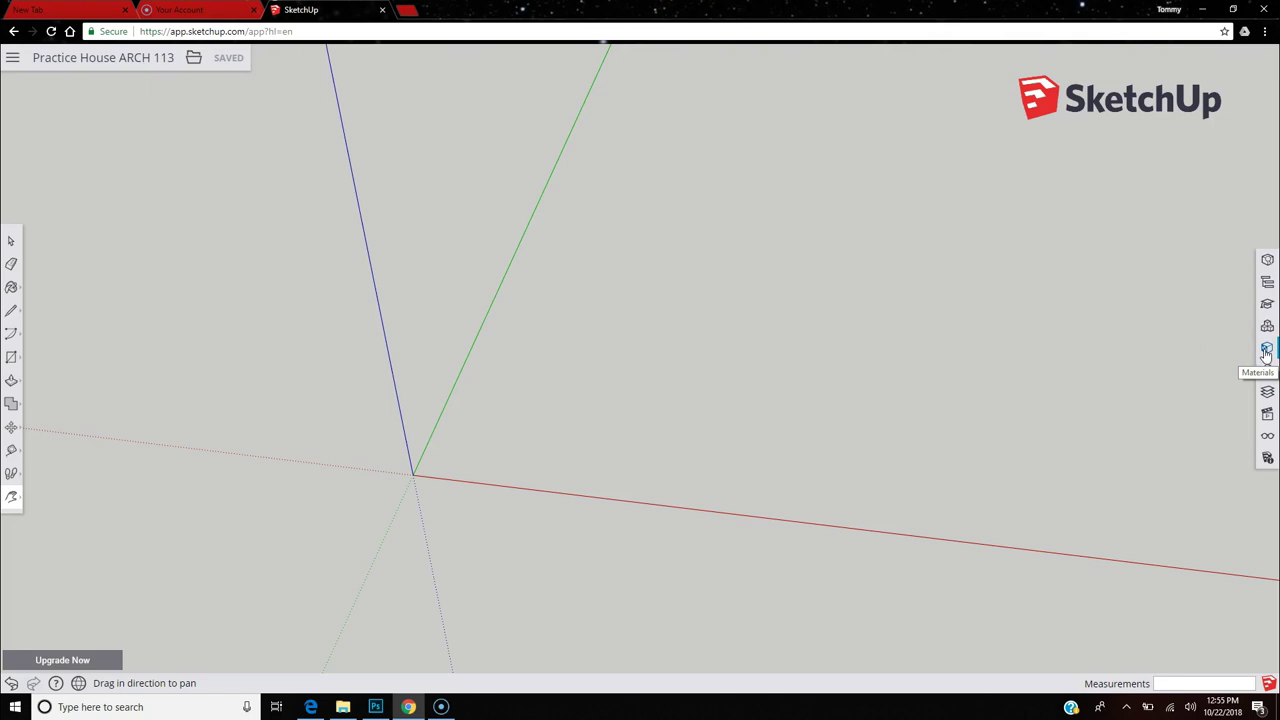
left_click(1266, 350)
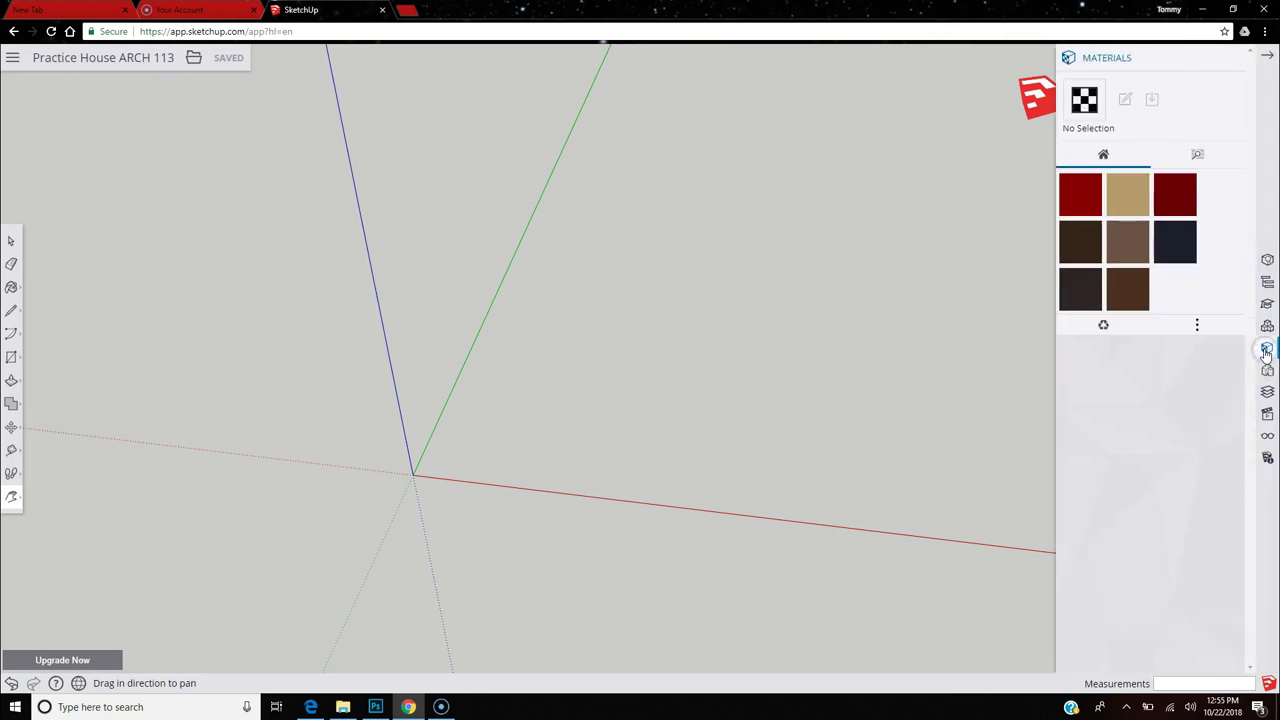
left_click(1195, 156)
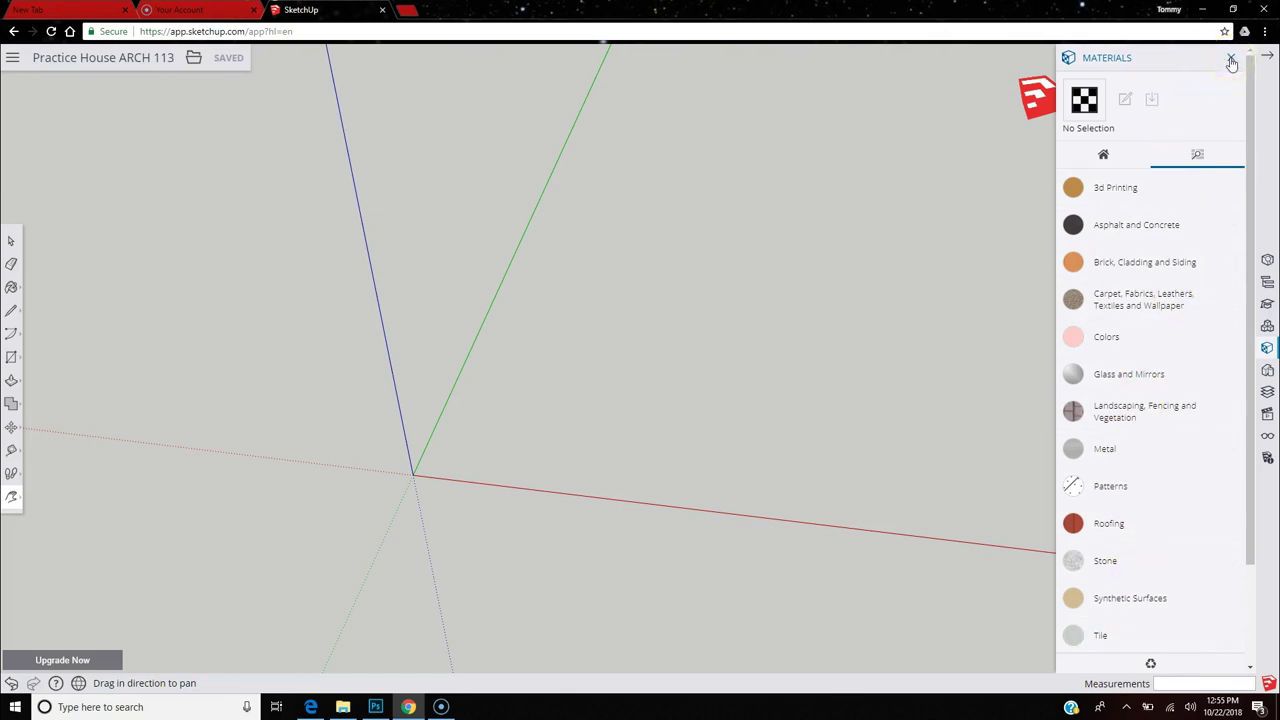
left_click(1232, 62)
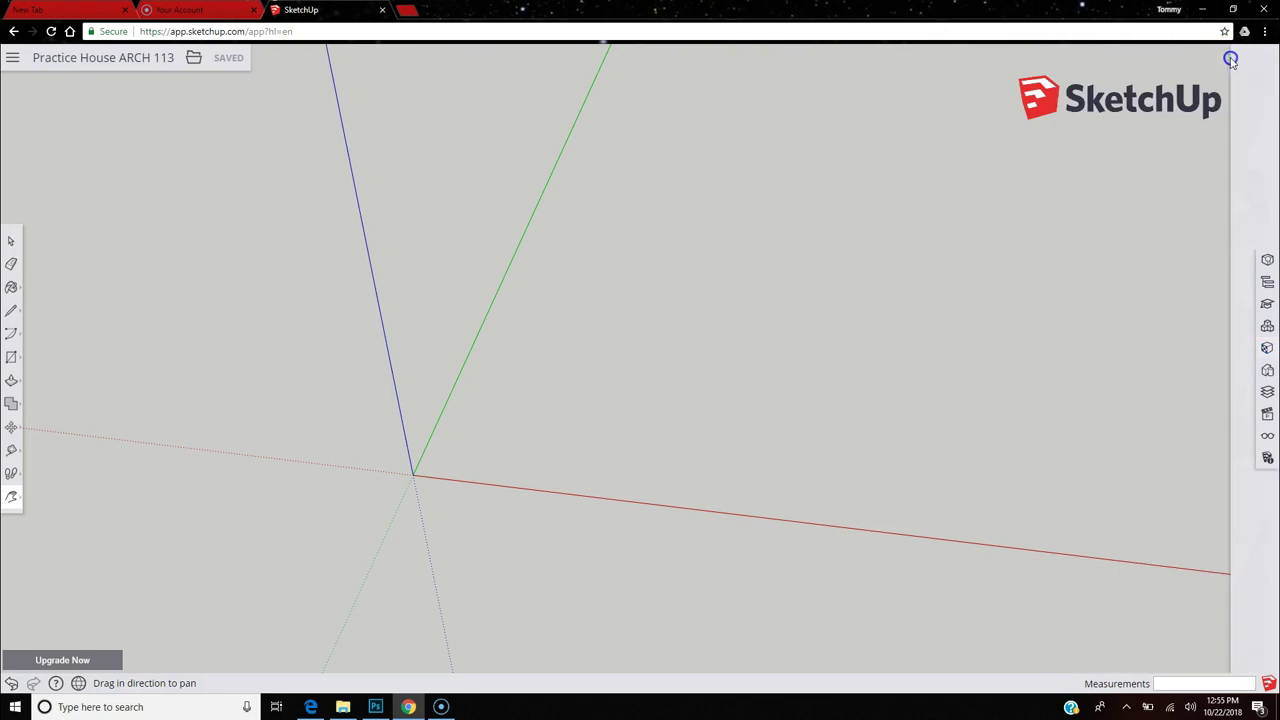
left_click(1268, 371)
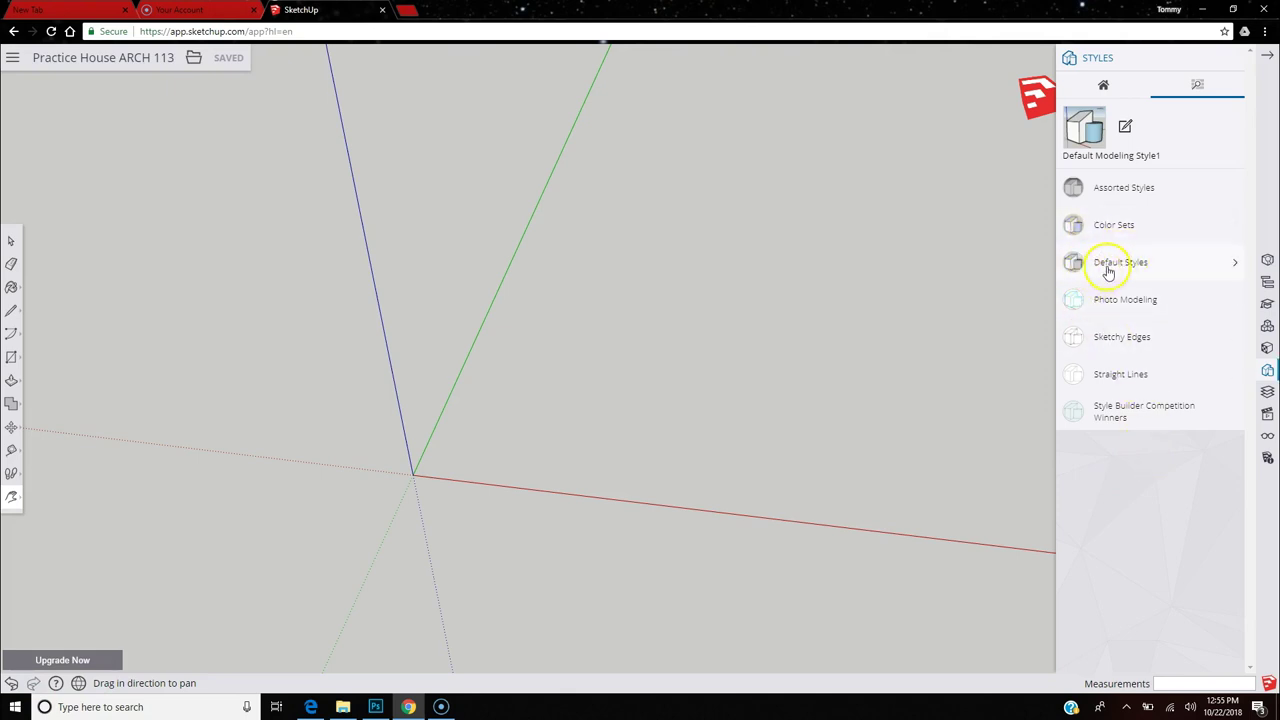
left_click(1172, 268)
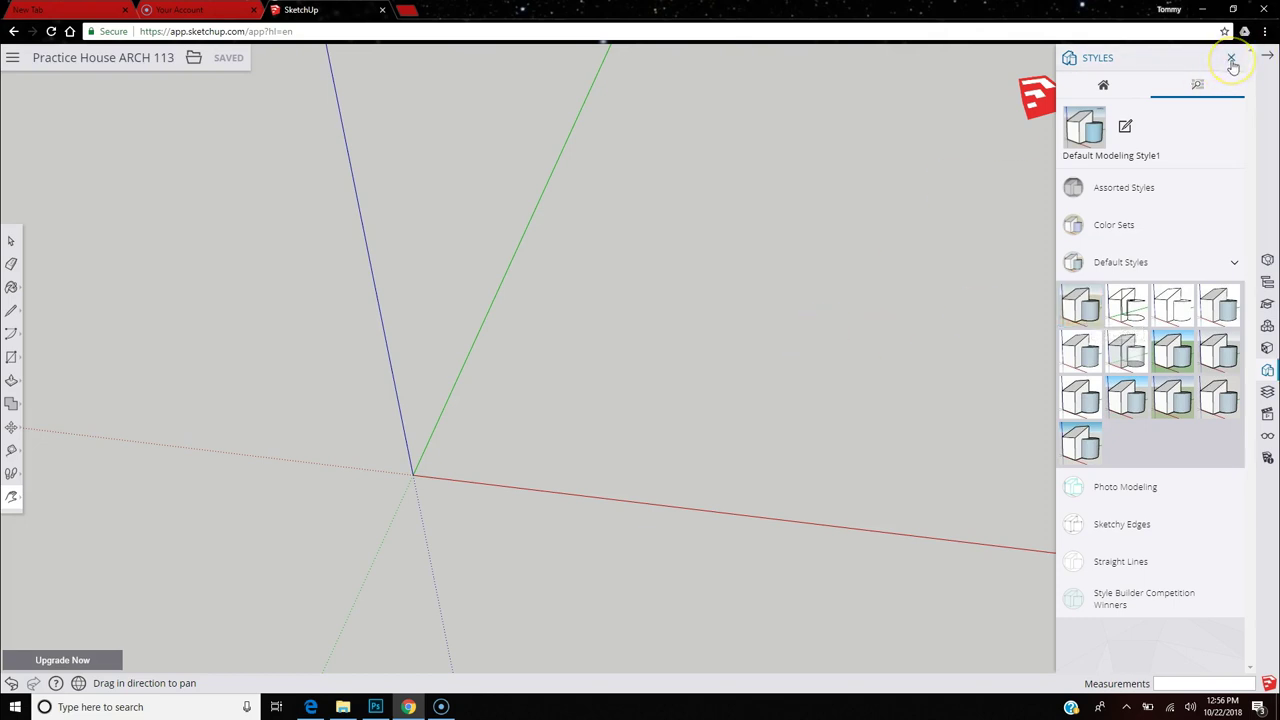
left_click(1232, 60)
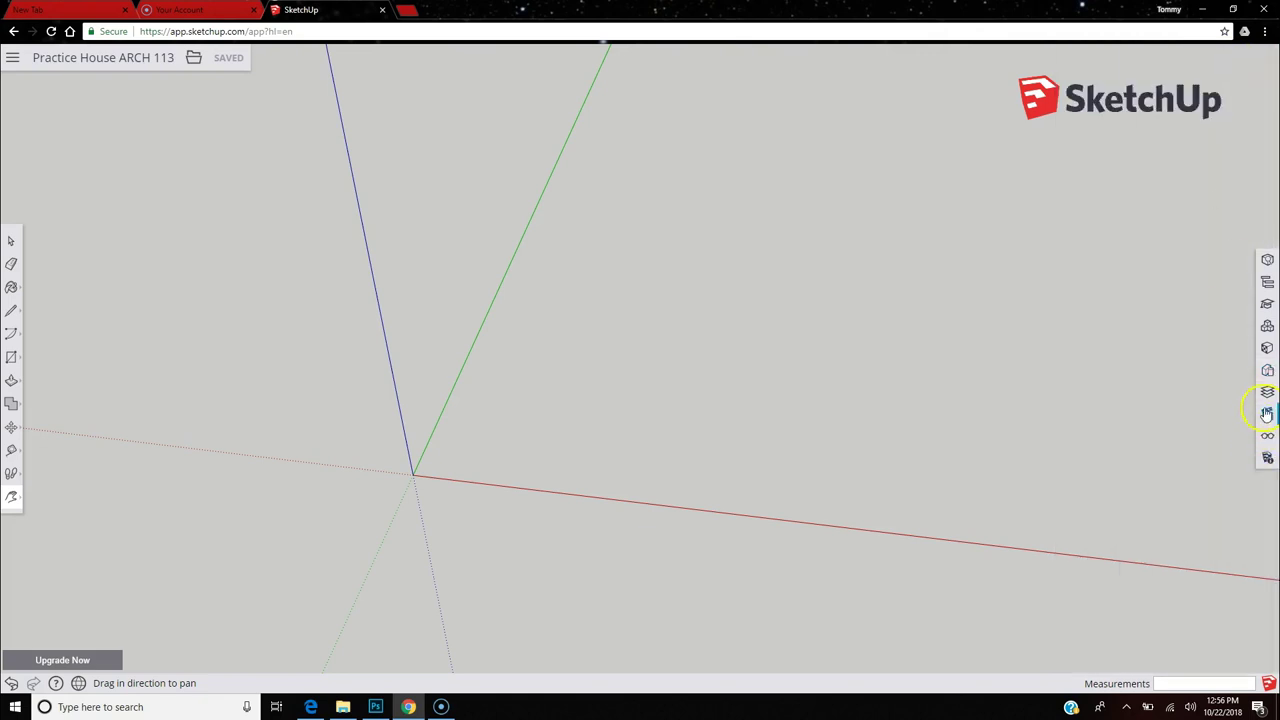
In the Layers panel, add a layer named 'Wall Layer'.
left_click(1268, 393)
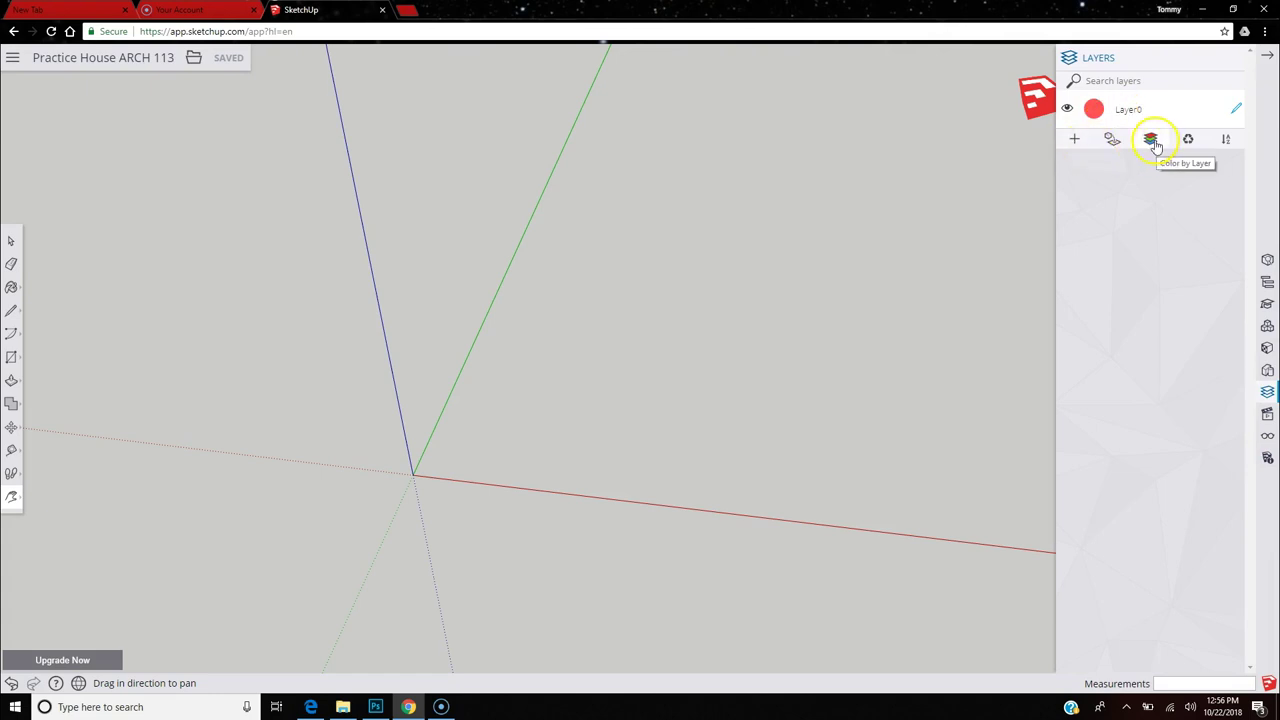
left_click(1077, 143)
double_click(1127, 147)
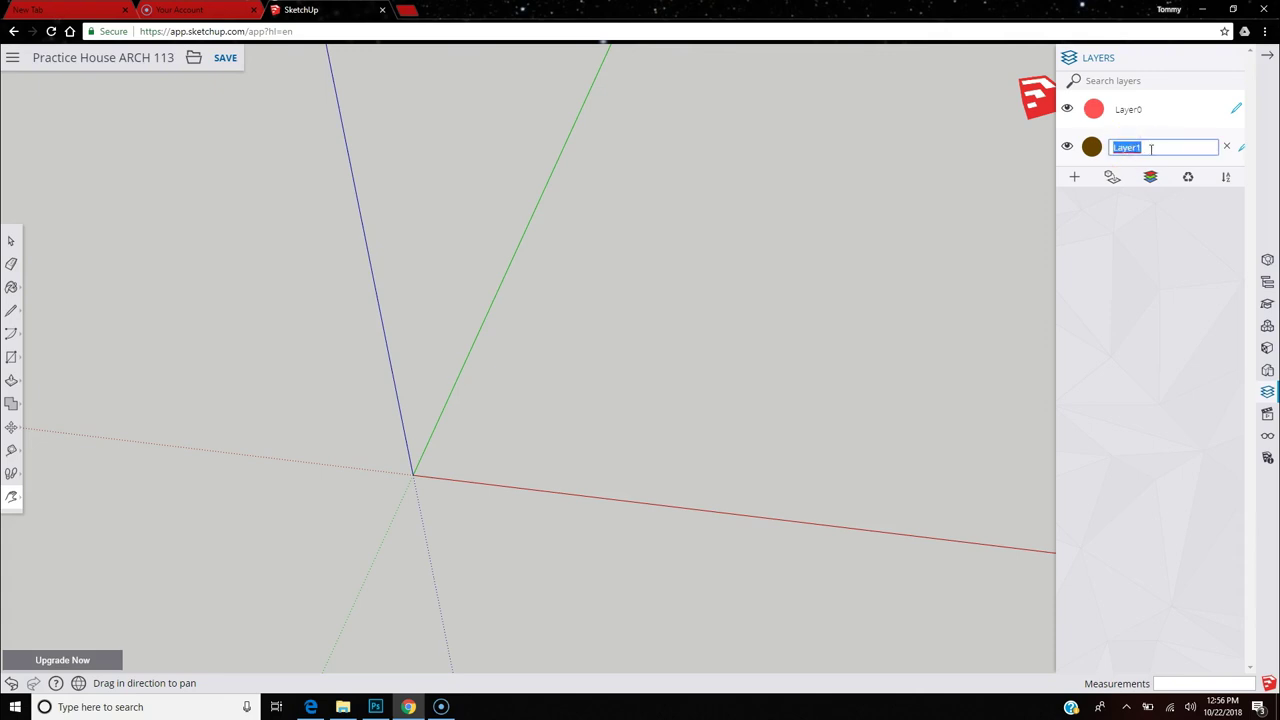
key("Return")
left_click(1095, 135)
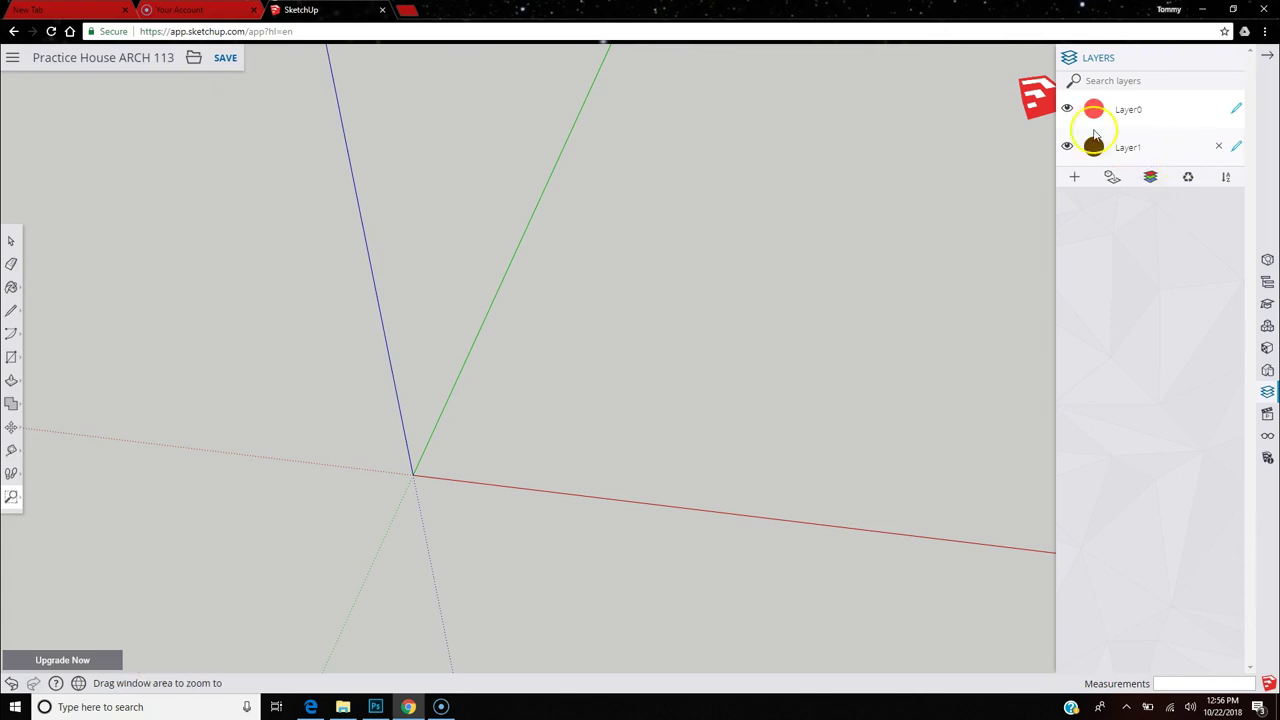
double_click(1131, 146)
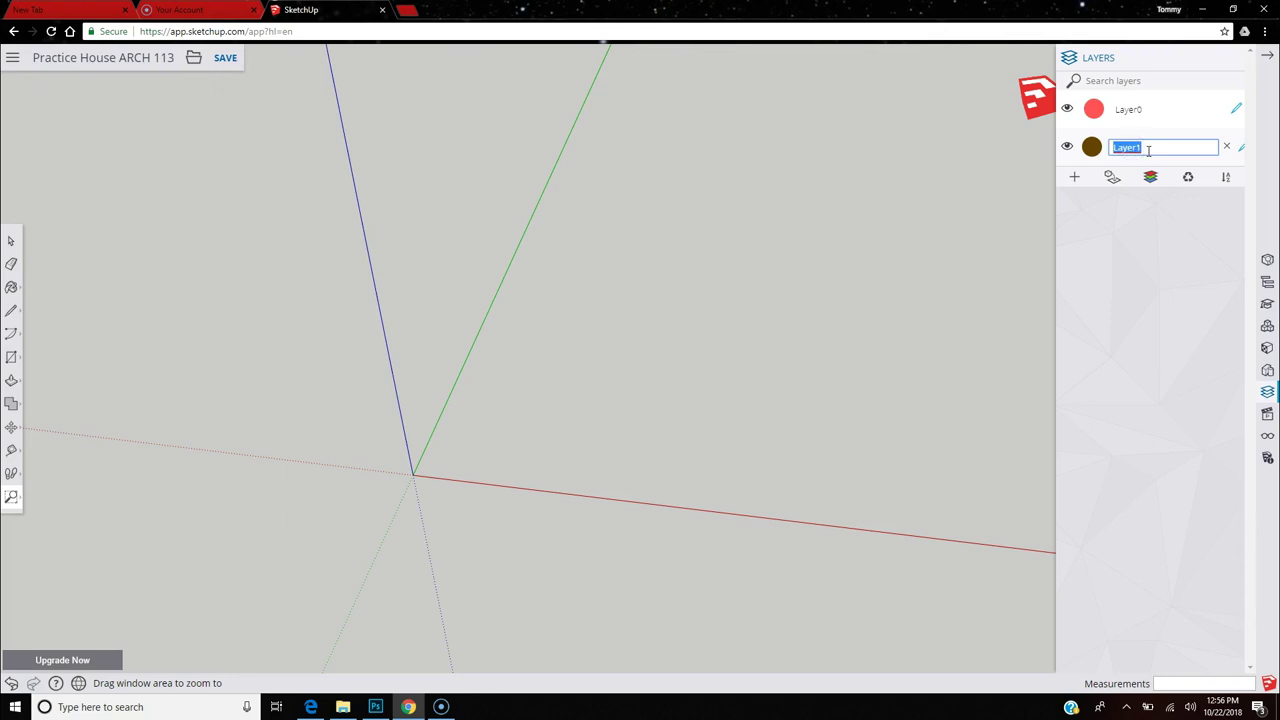
type("Wall Layer")
left_click(1131, 249)
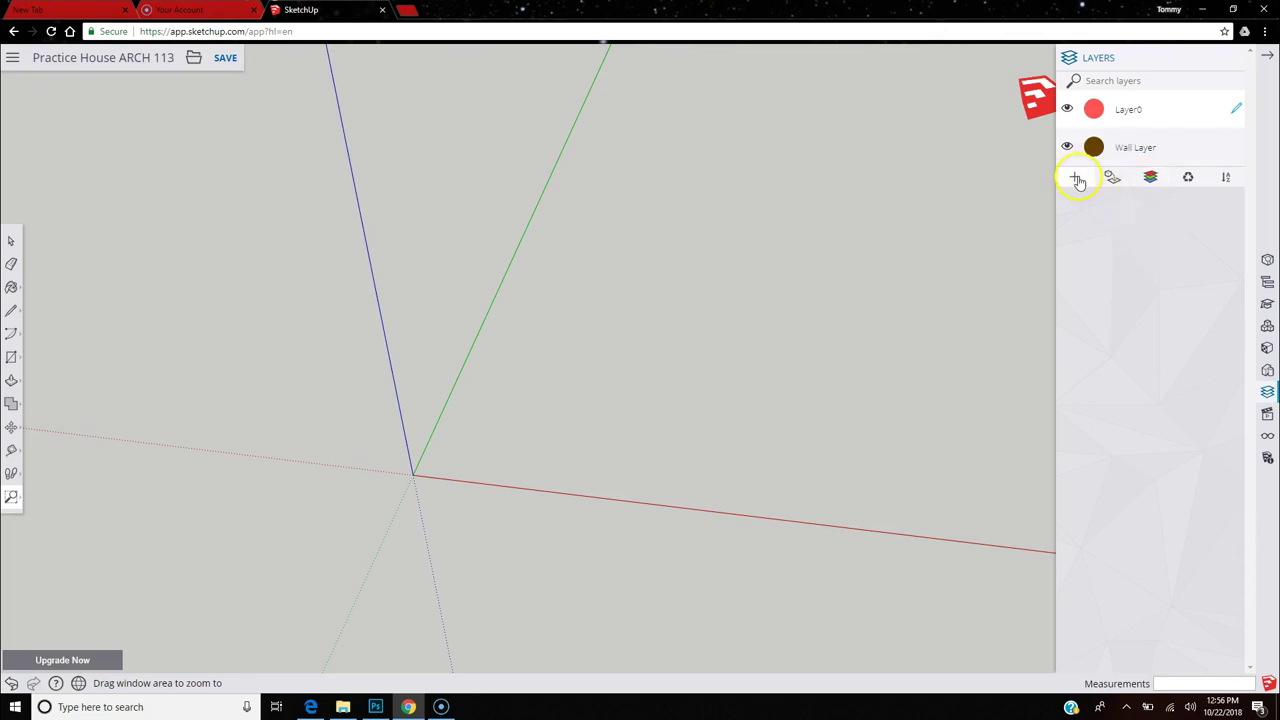
Add the 'Door Layer' and 'Window Layer' layers.
left_click(1078, 178)
double_click(1164, 184)
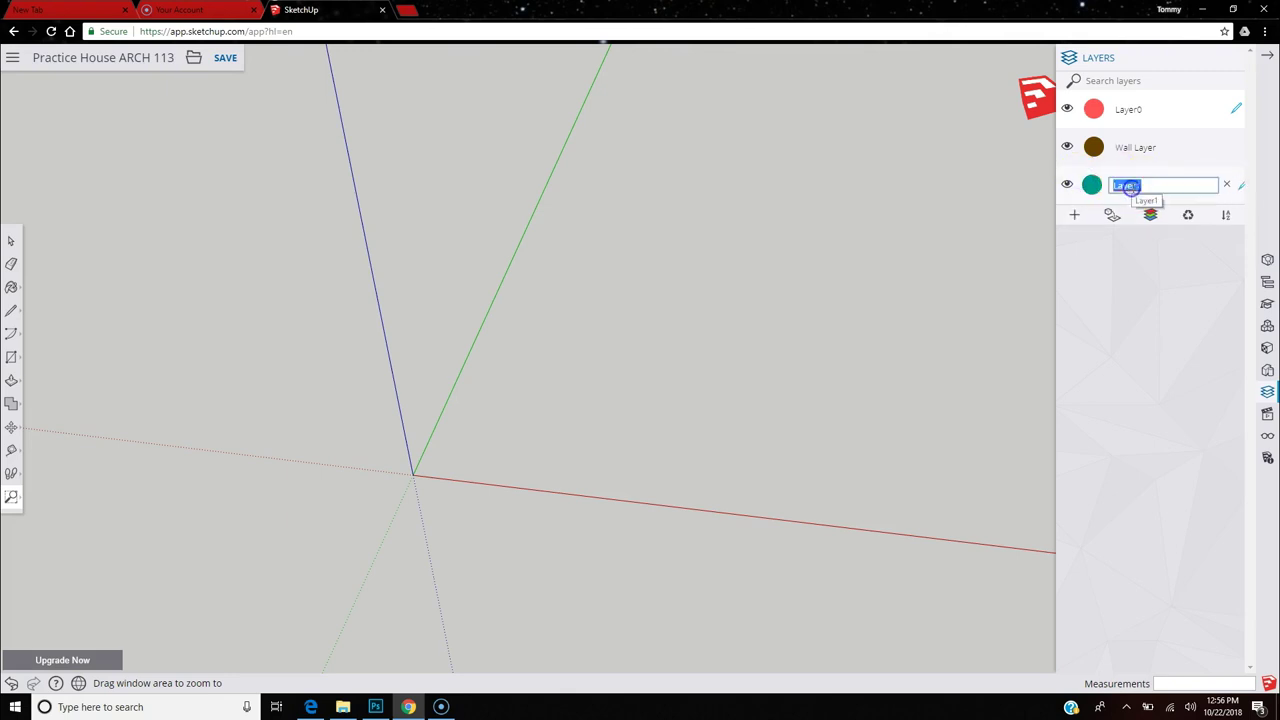
type("Door")
left_click(1074, 214)
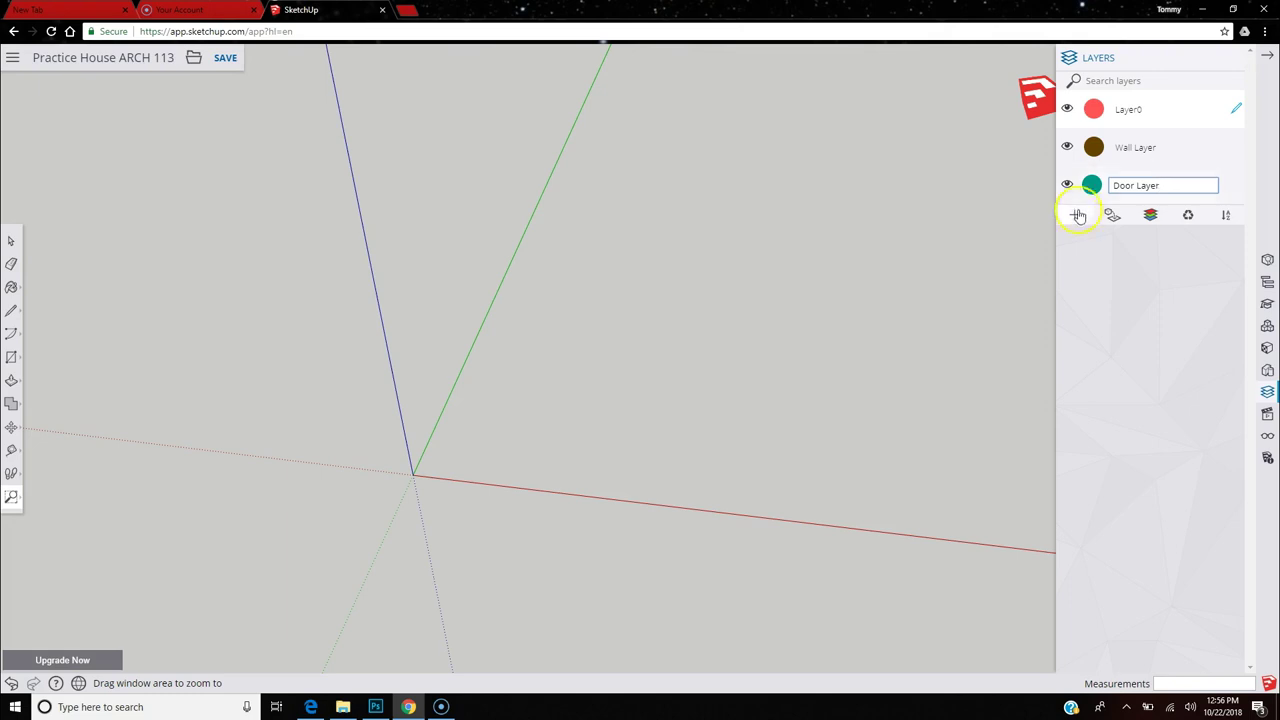
double_click(1122, 223)
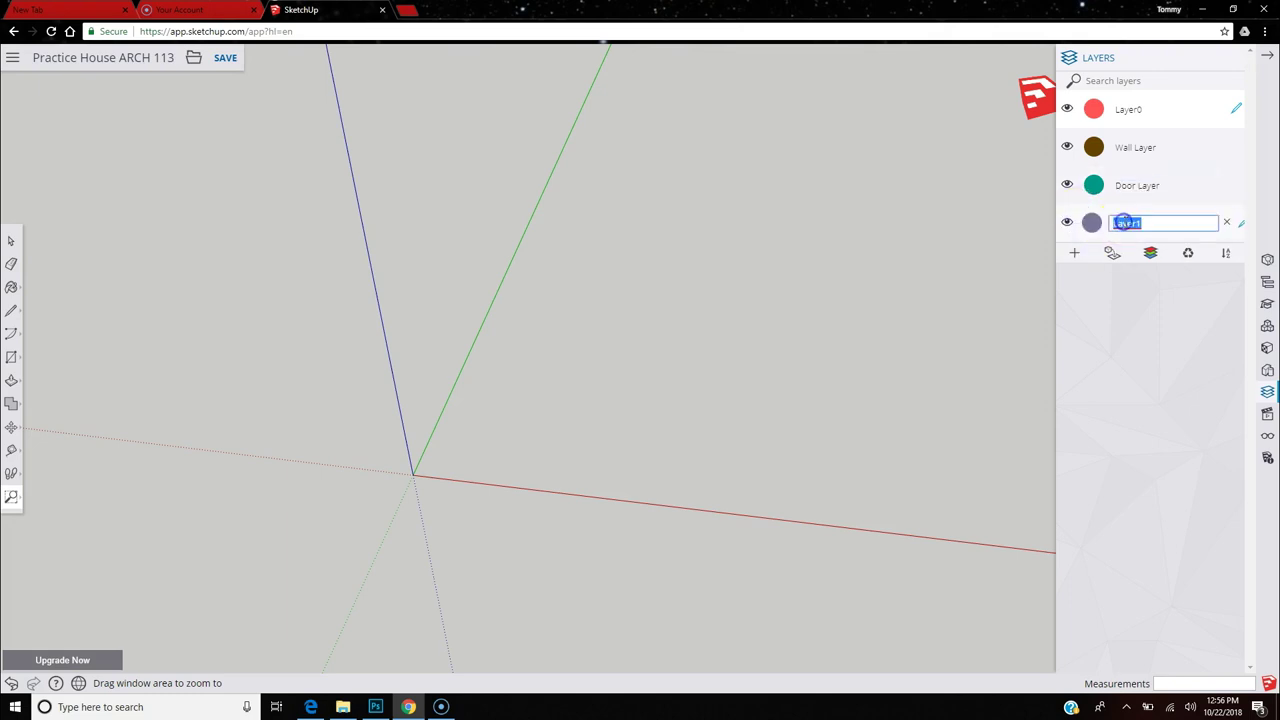
type("Window")
left_click(1074, 253)
Add the 'Materials Layer' and 'Roof Layer' layers.
double_click(1128, 261)
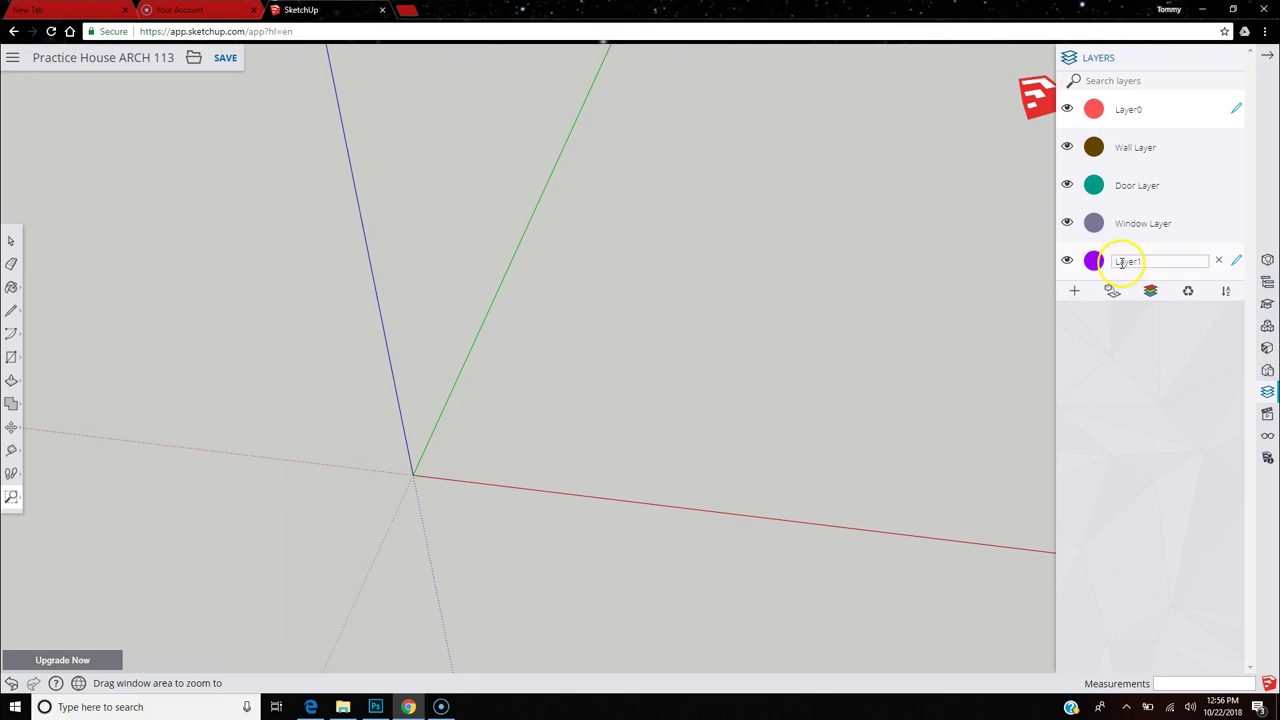
type("Materials")
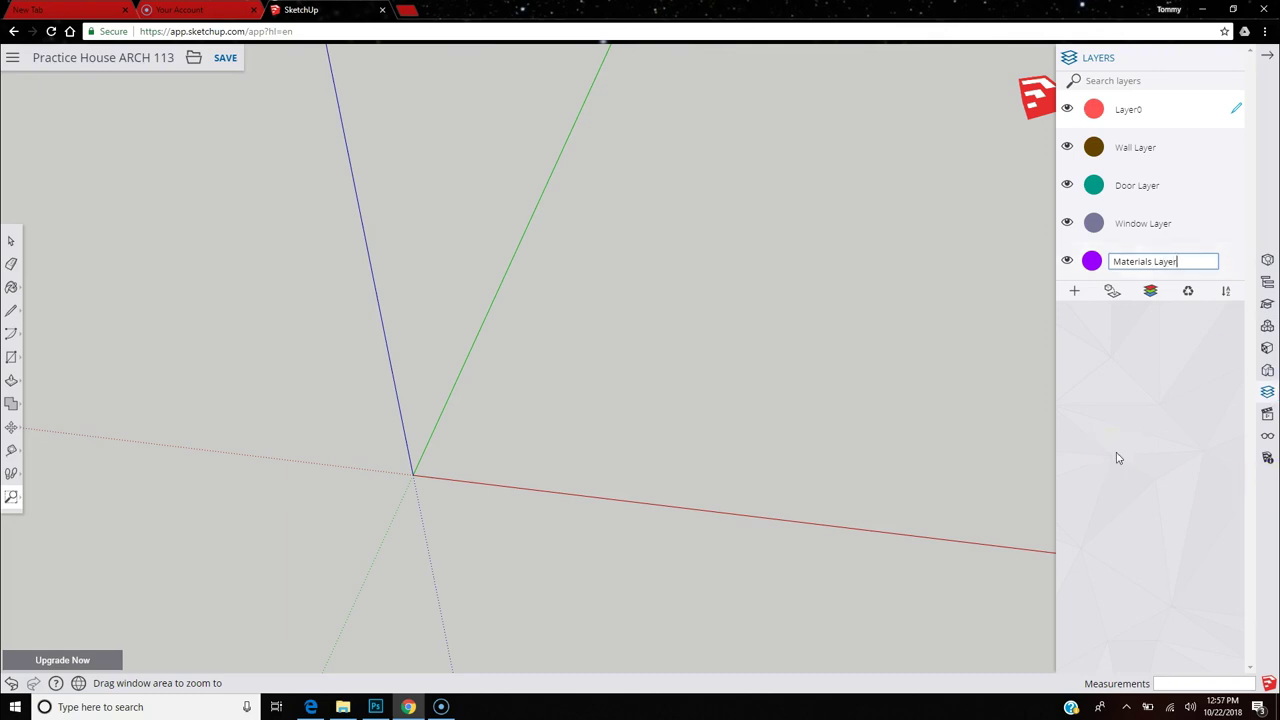
left_click(1160, 385)
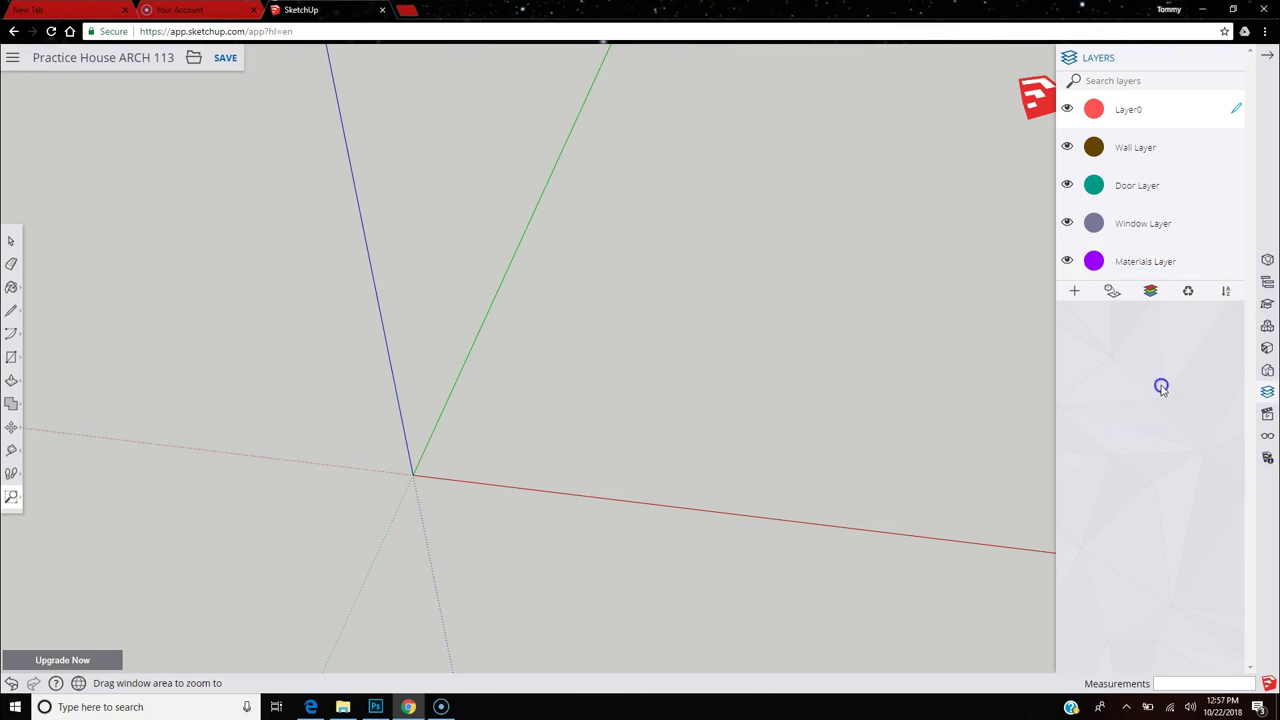
left_click(1074, 290)
double_click(1138, 299)
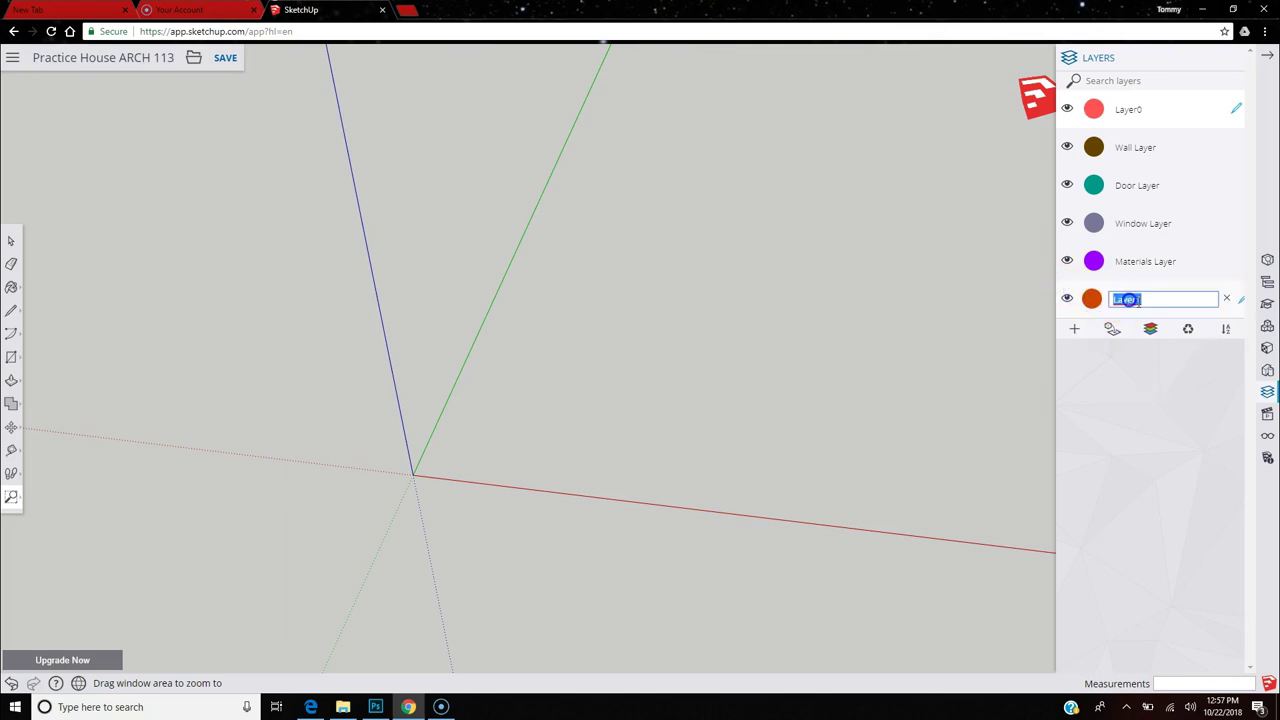
type("Roof")
left_click(1163, 411)
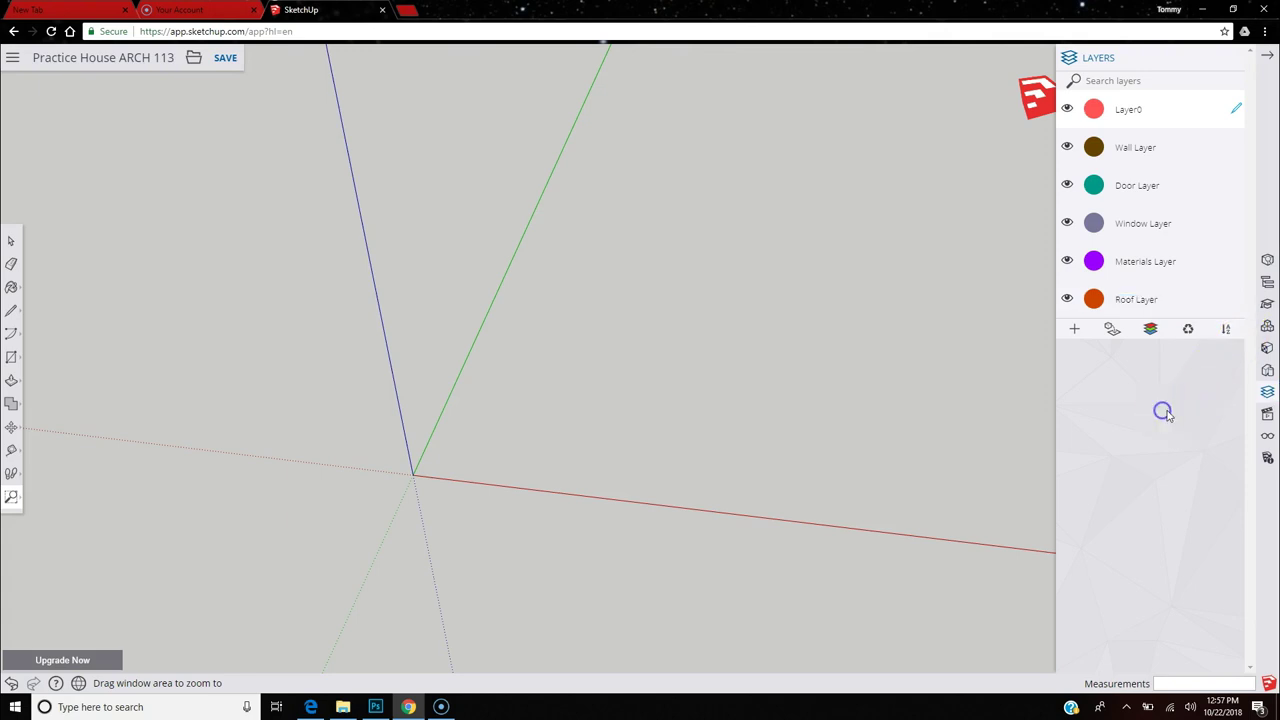
mouse_move(1157, 285)
Make Wall Layer the active layer using the pencil icon on its row.
double_click(1134, 147)
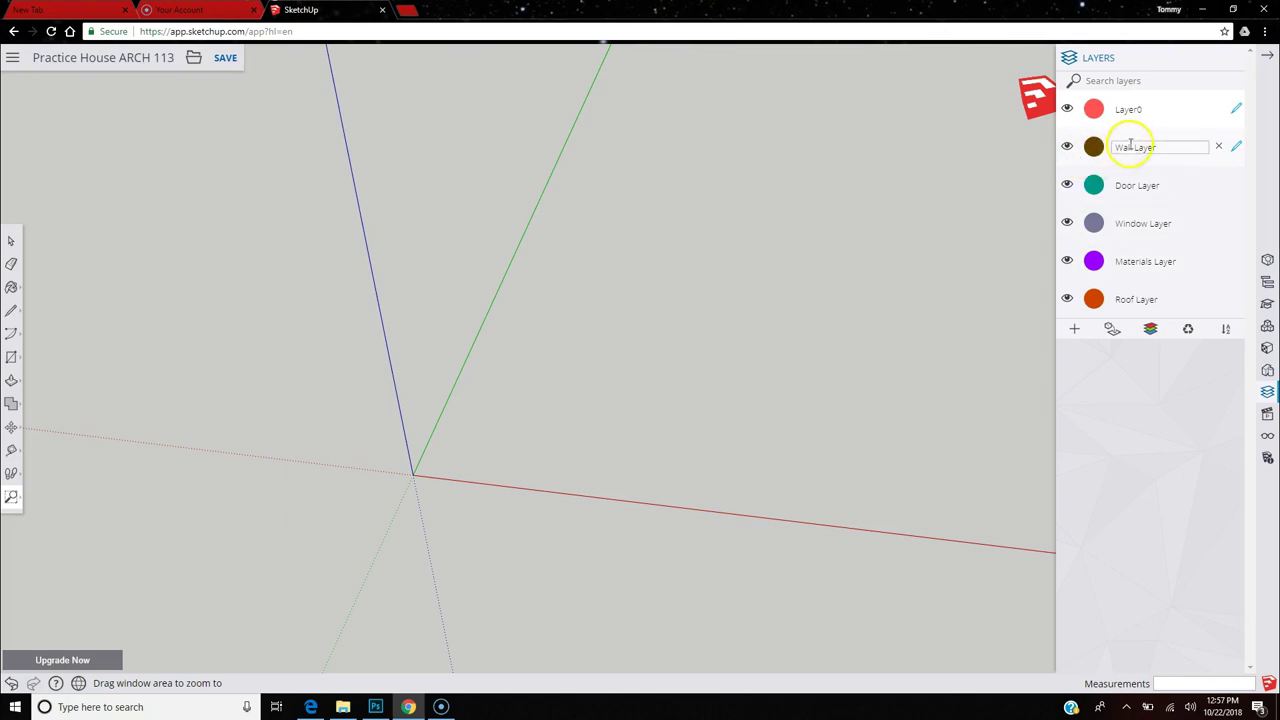
left_click(1193, 160)
left_click(1236, 146)
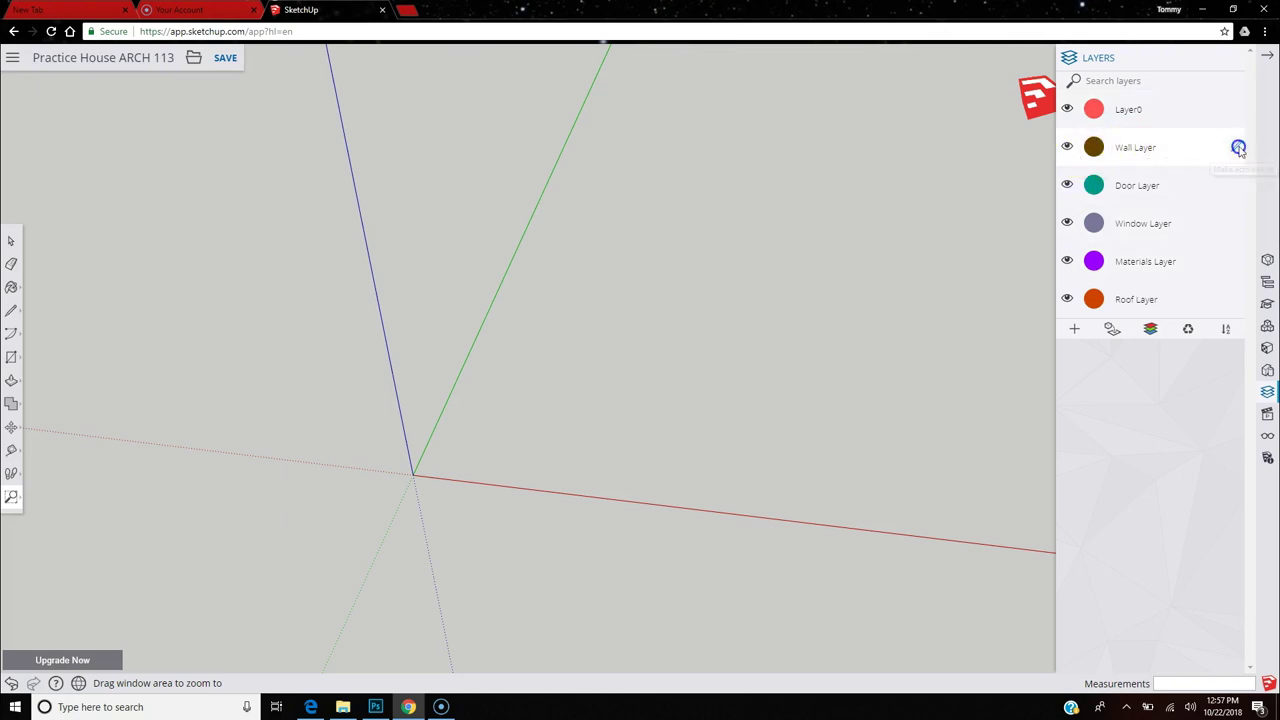
left_click(1241, 153)
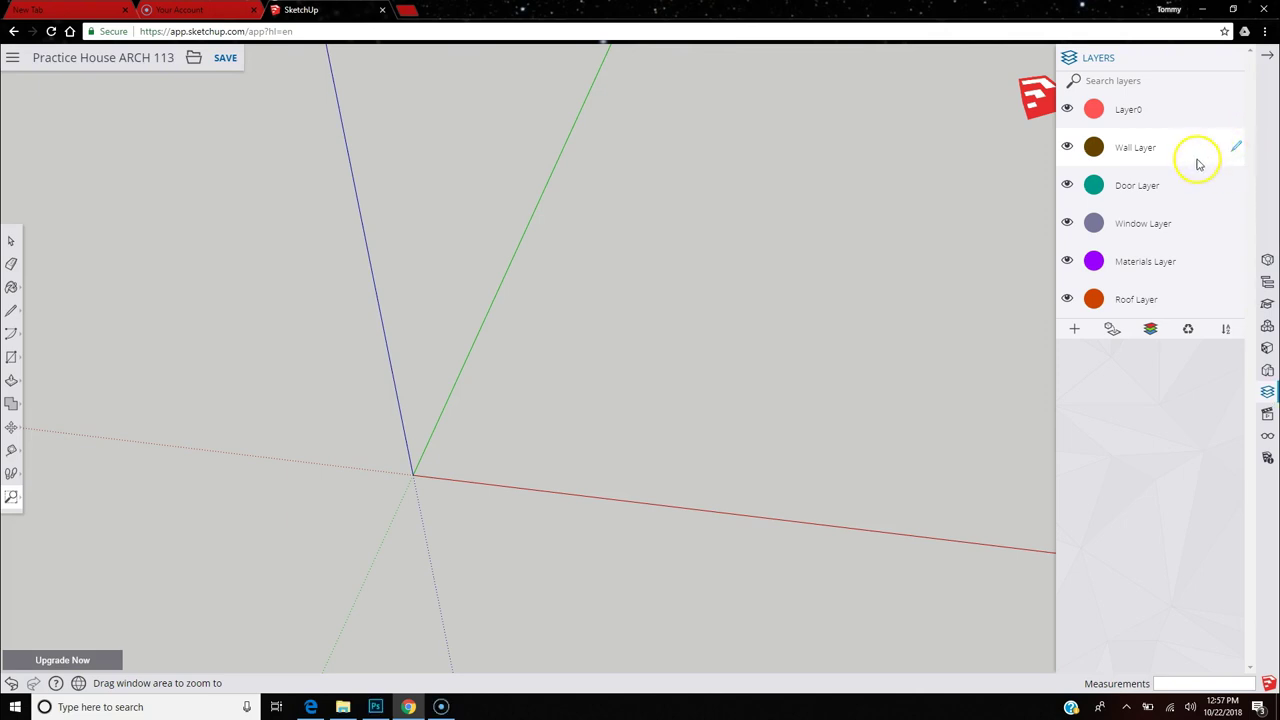
left_click(1237, 112)
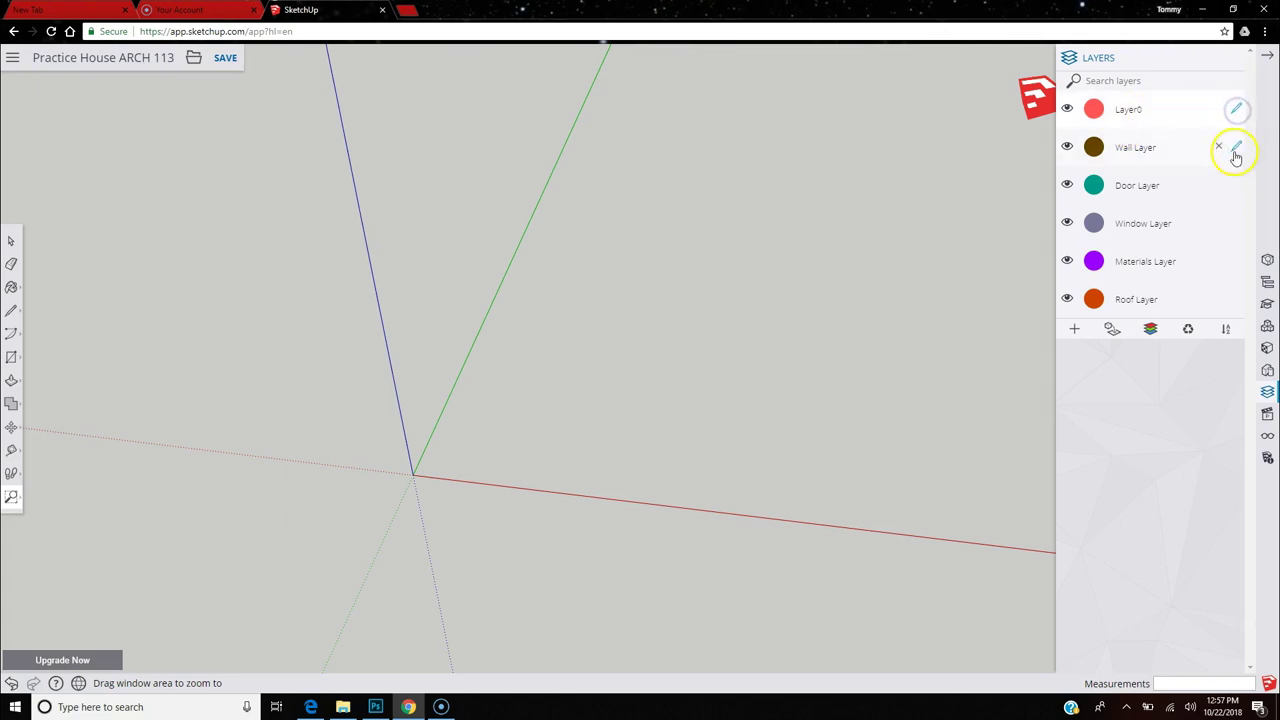
left_click(1236, 147)
double_click(1172, 153)
key("Return")
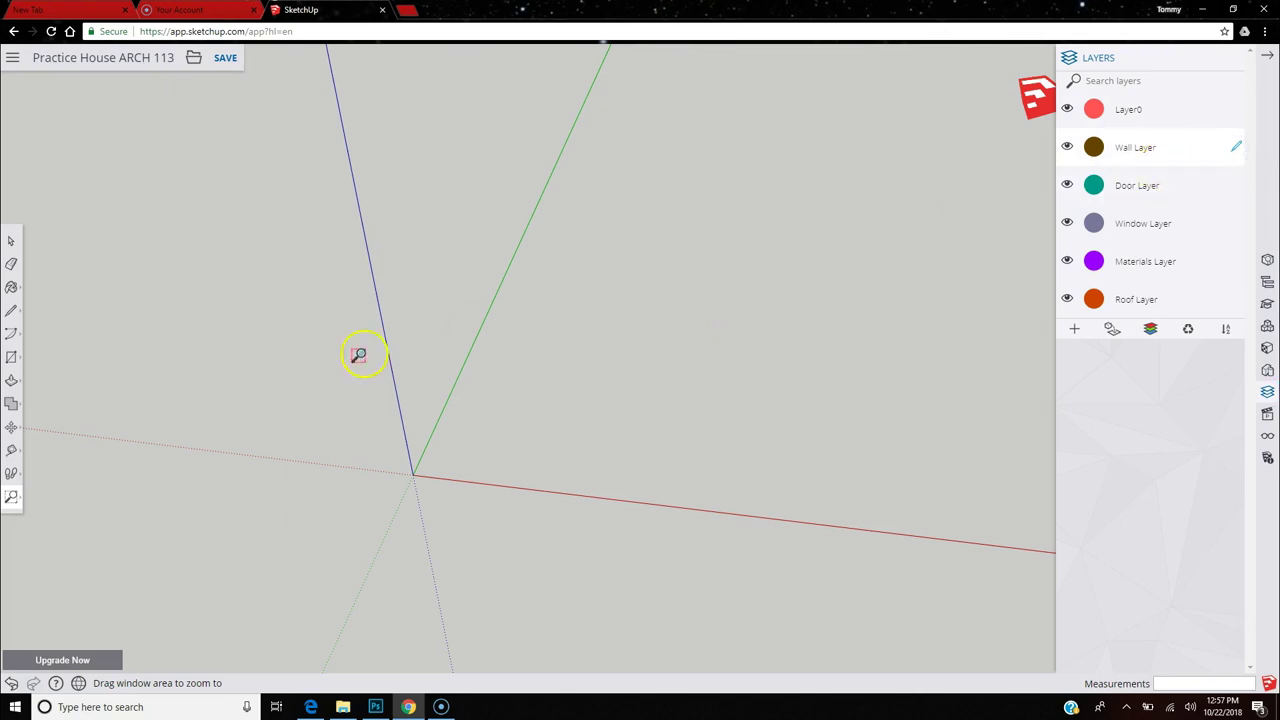
Draw lines from the origin: 20' along the green axis, then 30' along red.
left_click(12, 310)
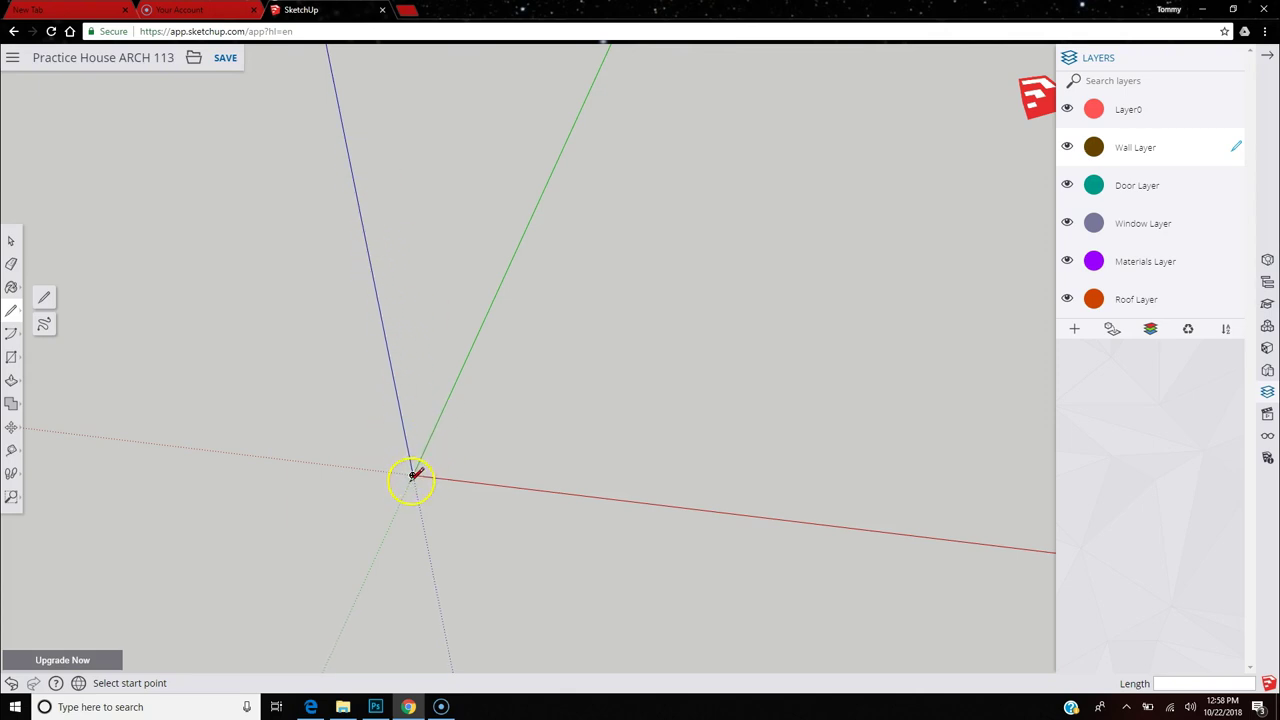
left_click(413, 475)
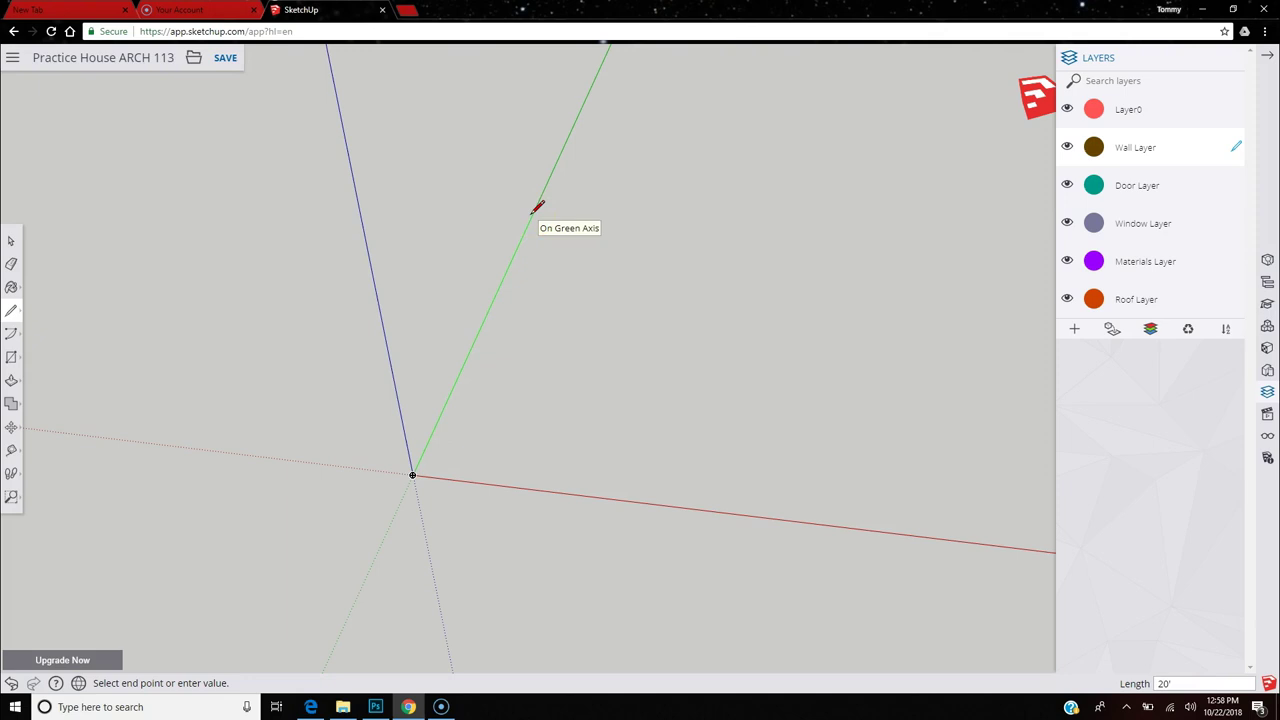
type("\"")
type("20'")
key("Return")
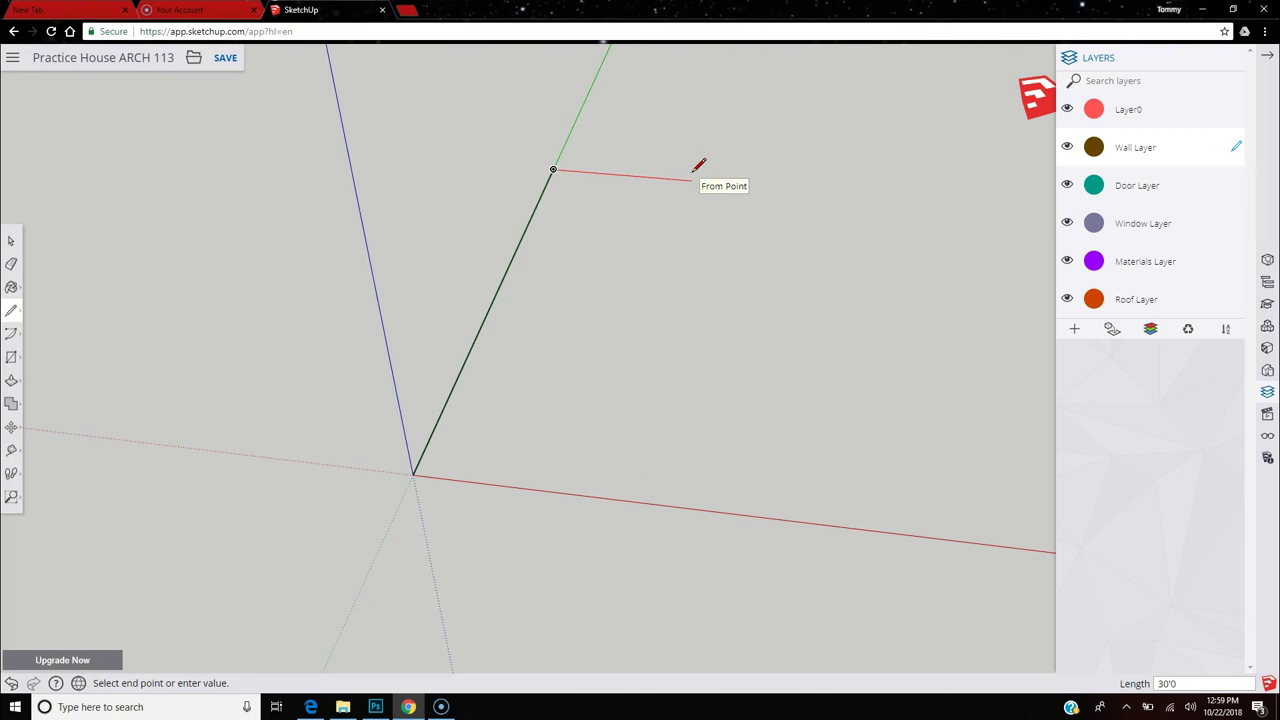
key("Return")
Orbit to the open corner, drop an edge to the red axis, and close at the origin.
scroll(694, 309, "down", 5)
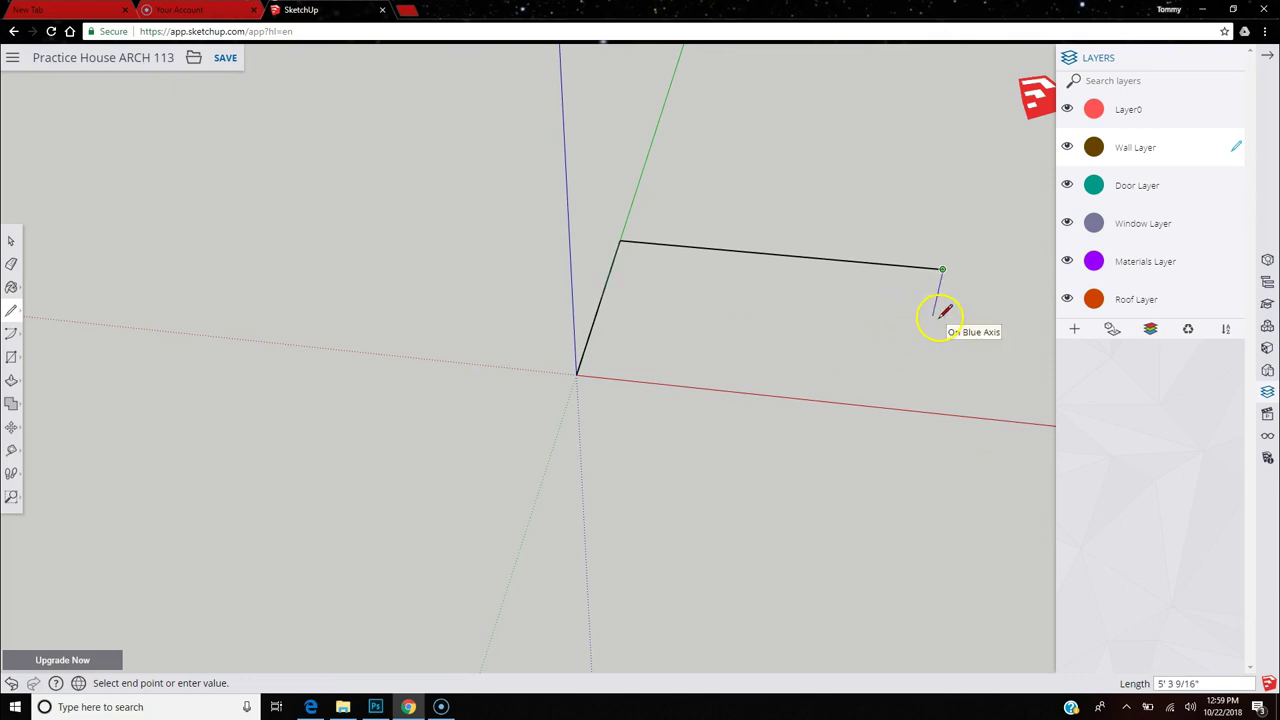
scroll(937, 362, "down", 2)
scroll(935, 330, "down", 1)
scroll(931, 400, "down", 2)
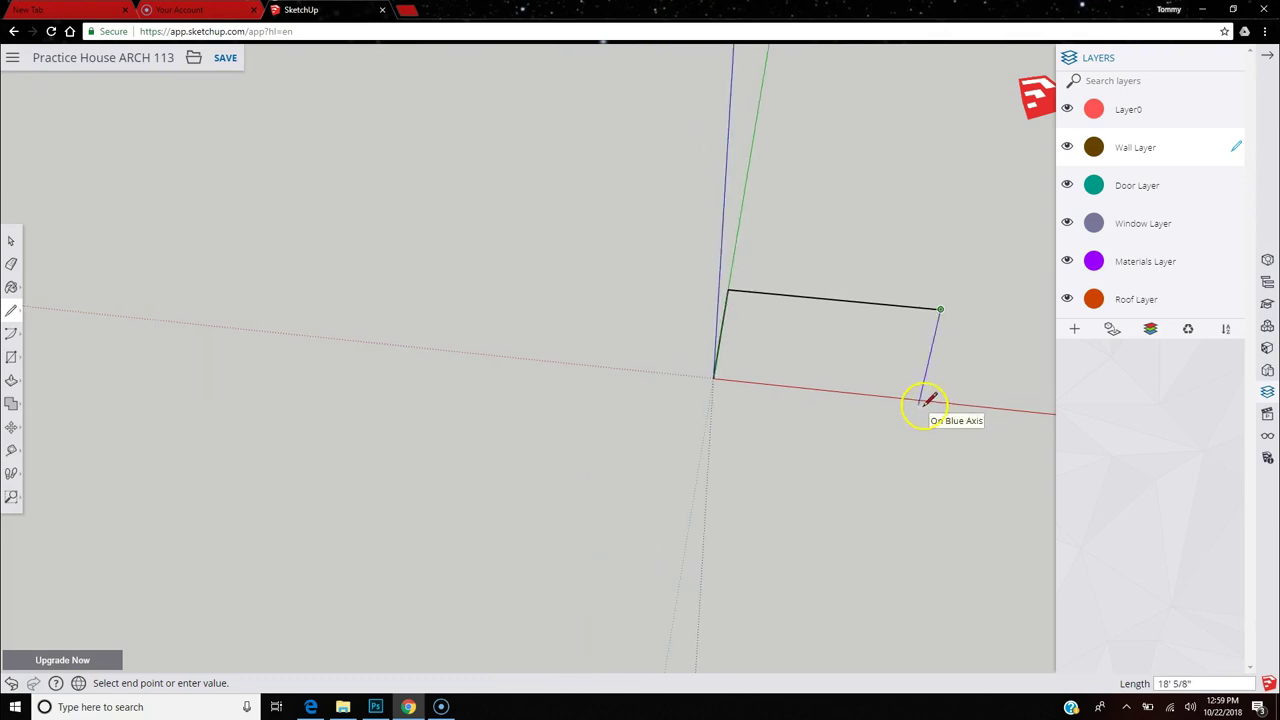
scroll(951, 401, "up", 3)
key("o")
middle_click_drag(917, 403, 840, 398)
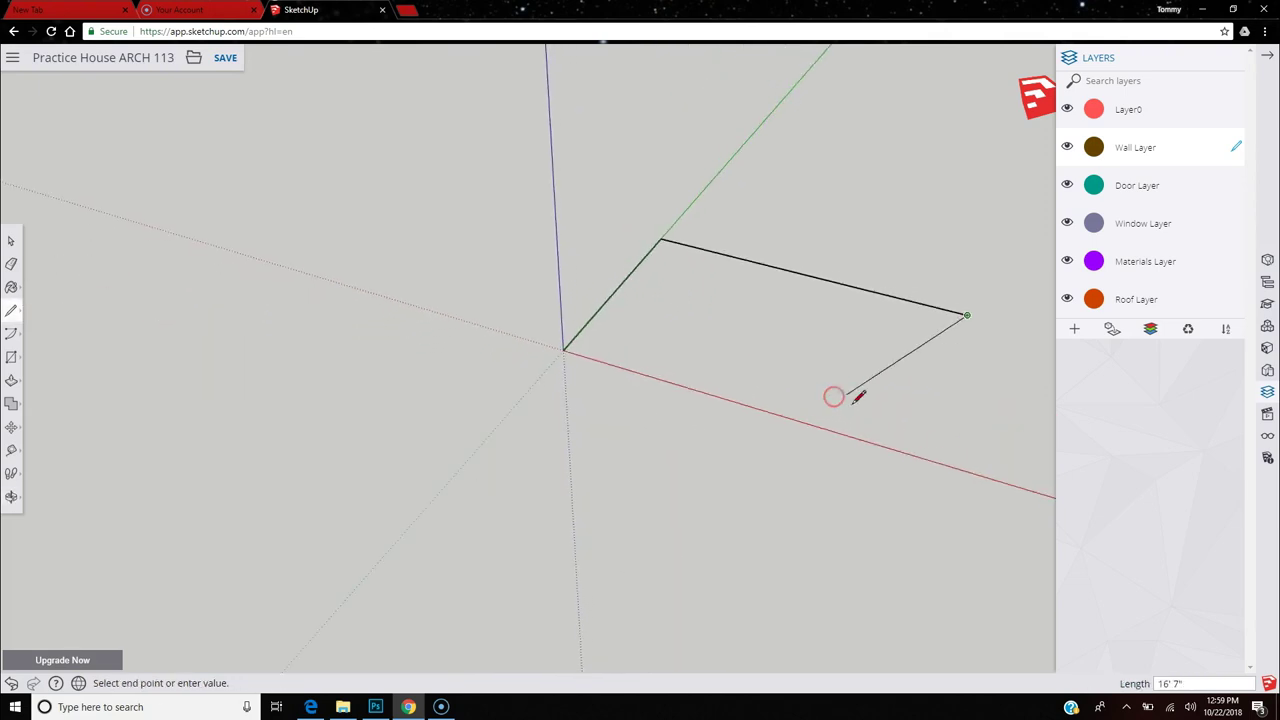
left_click(912, 455)
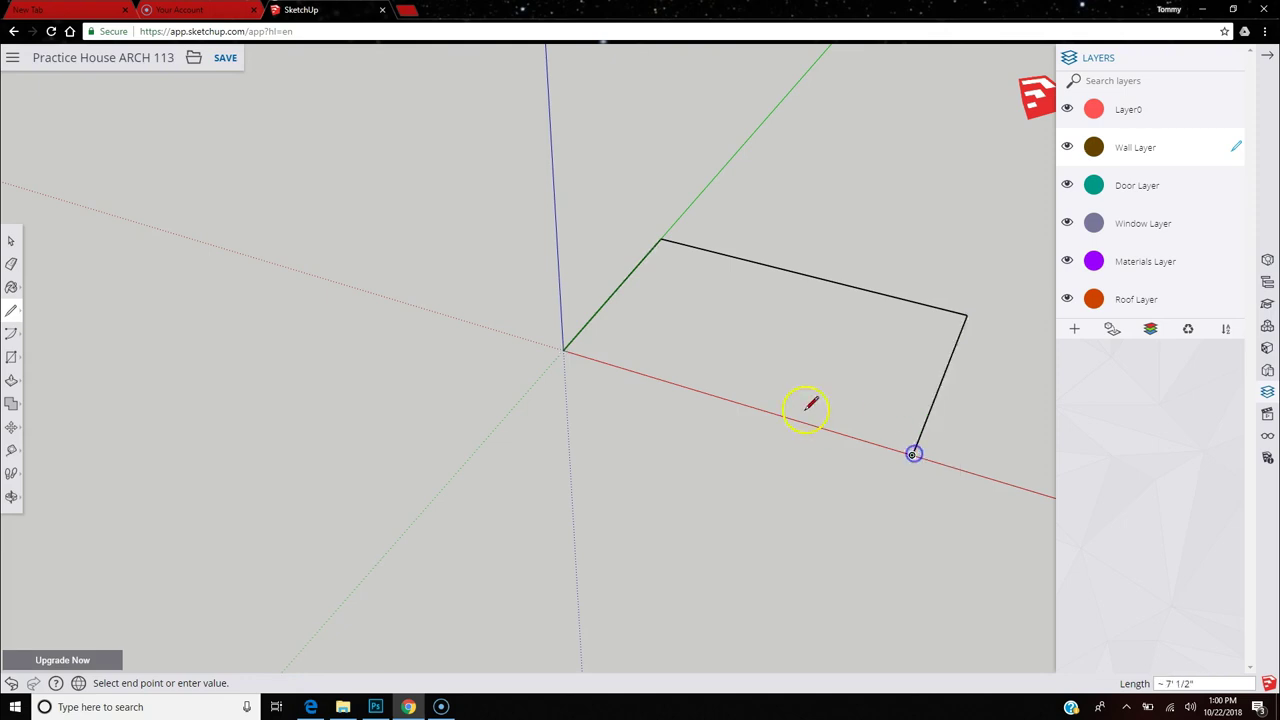
left_click(565, 350)
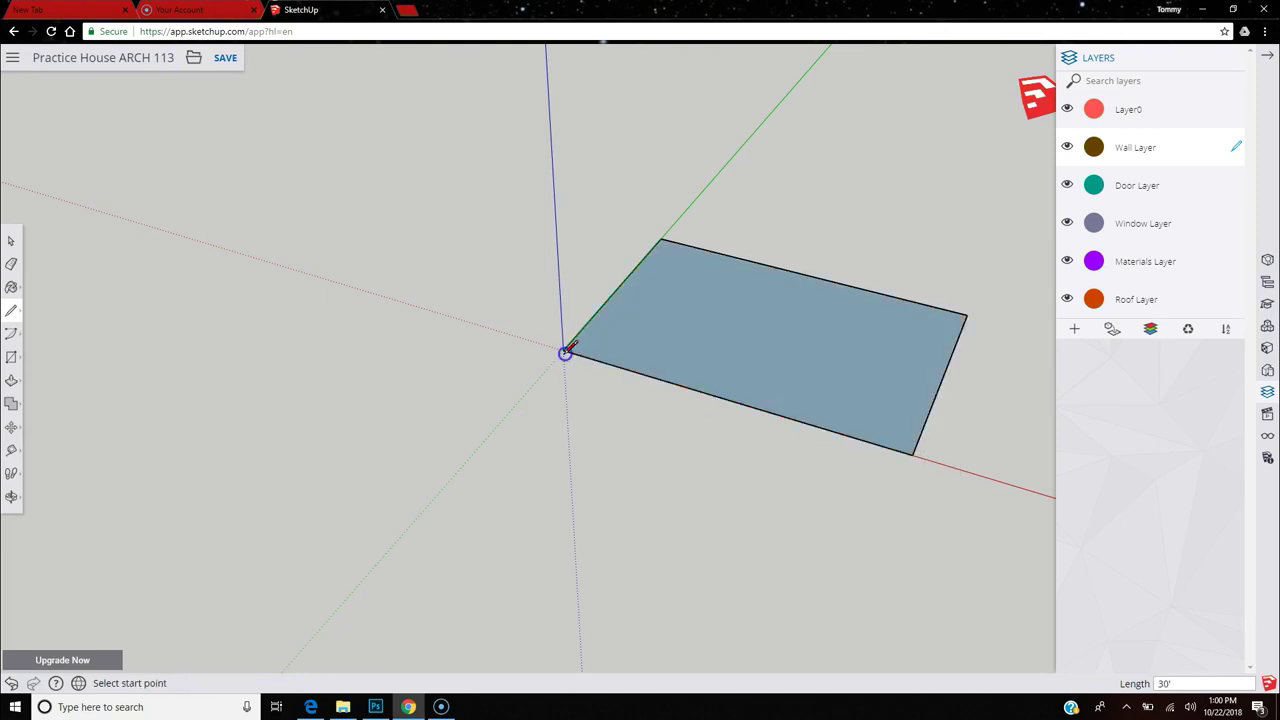
middle_click_drag(714, 434, 525, 463)
left_click_drag(1000, 570, 877, 577)
Redraw the closing edge from the red-axis corner to the origin to form the face.
key("l")
scroll(891, 451, "up", 4)
mouse_move(778, 491)
middle_mouse_down()
mouse_move(760, 491)
mouse_move(760, 409)
mouse_move(778, 416)
middle_mouse_up()
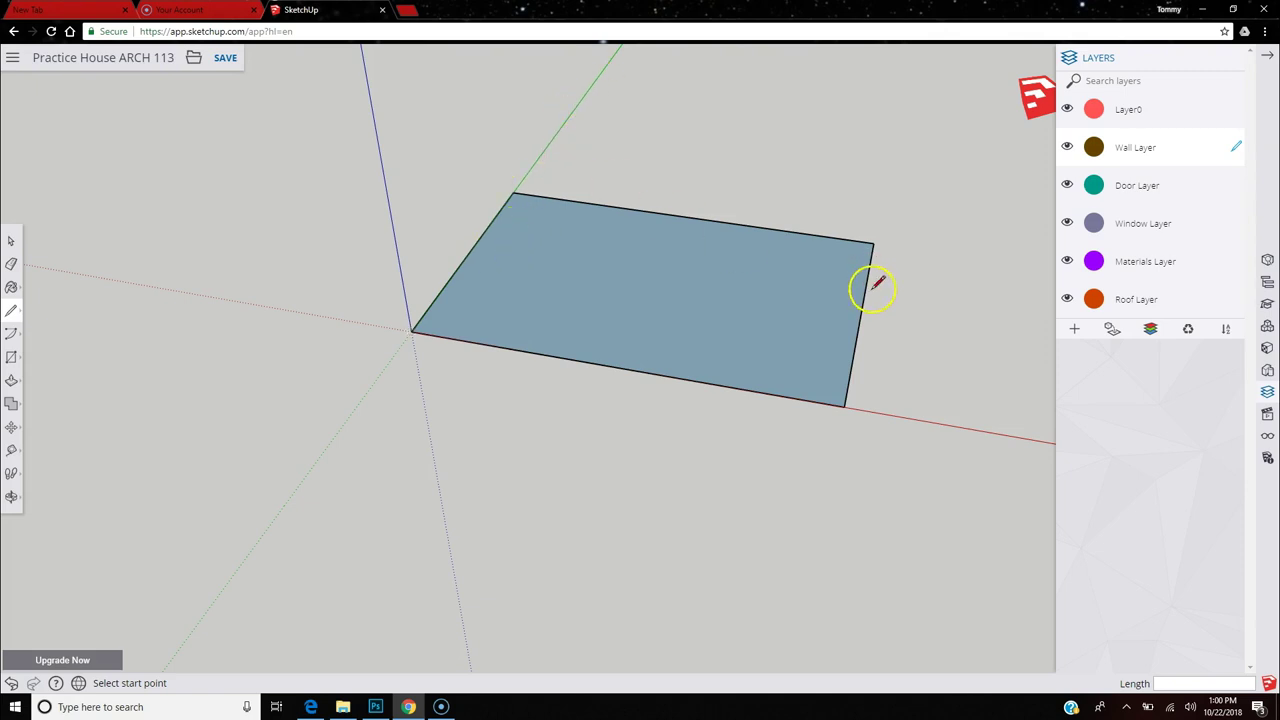
scroll(604, 420, "down", 2)
scroll(703, 264, "up", 2)
scroll(703, 264, "up", 1)
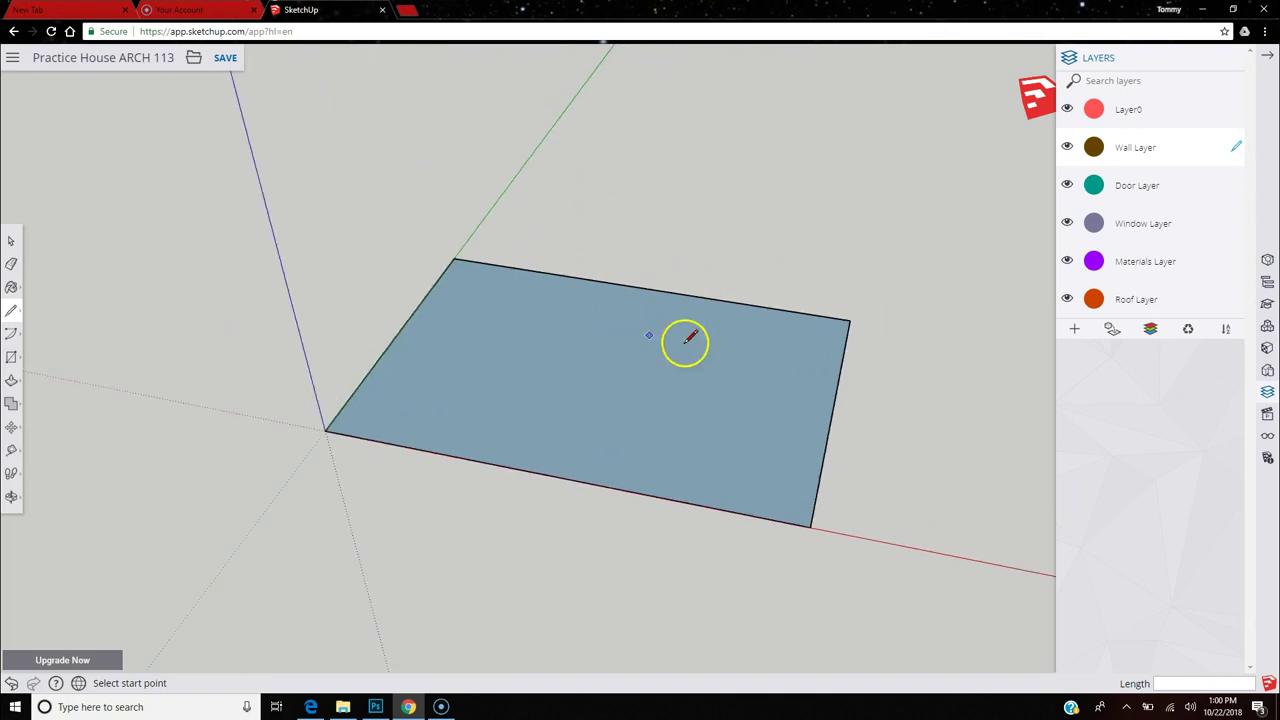
left_click(11, 683)
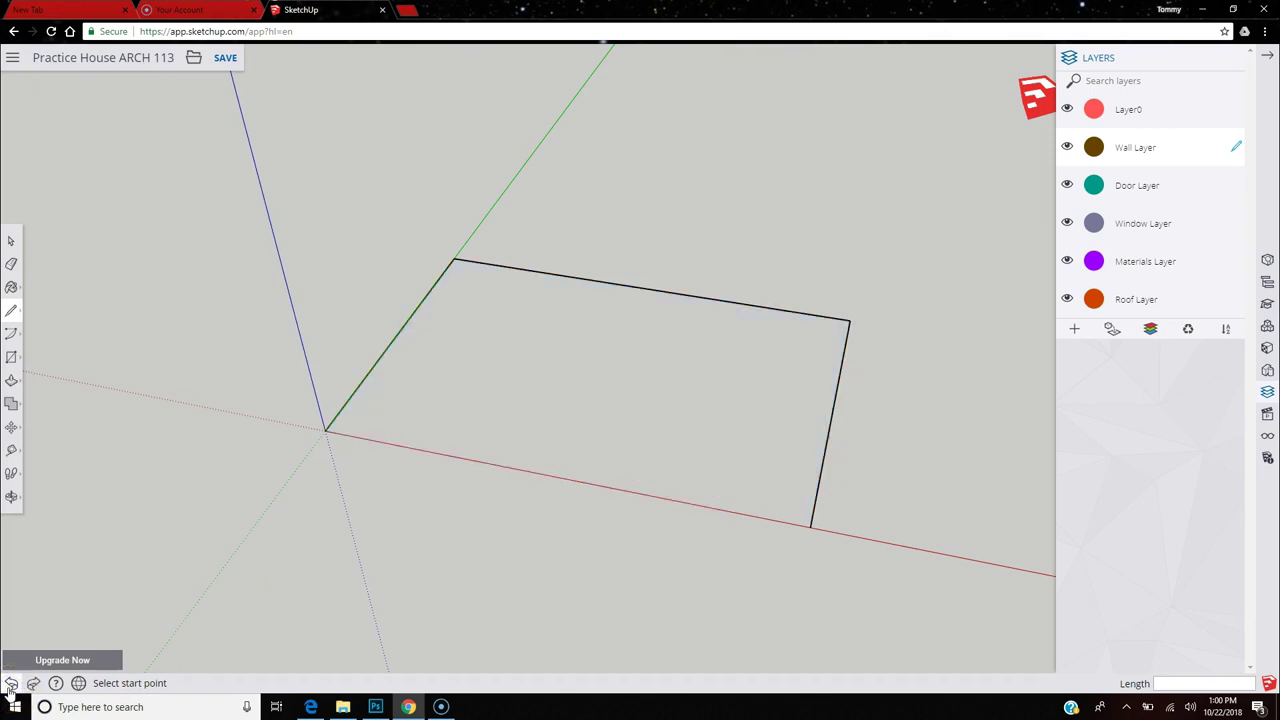
left_click(812, 525)
left_click(326, 428)
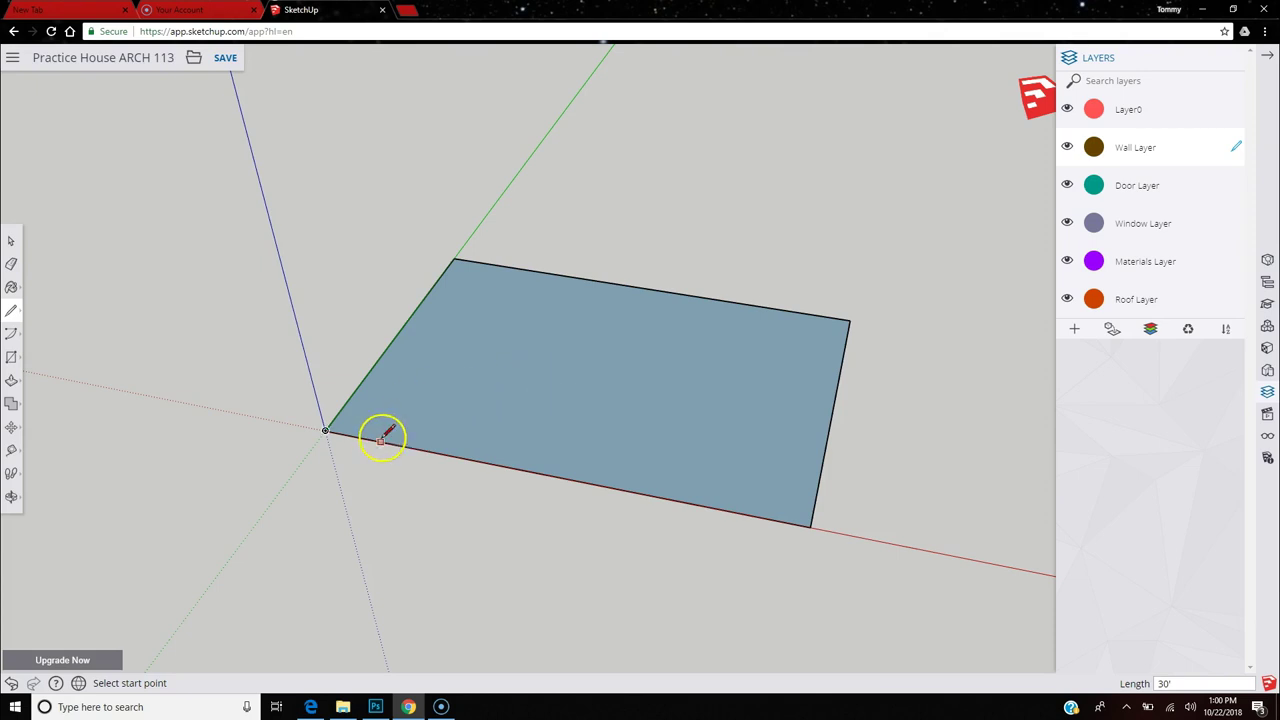
Push/Pull the rectangle face up, then lower it into a slab about 1'10" thick.
left_click(11, 380)
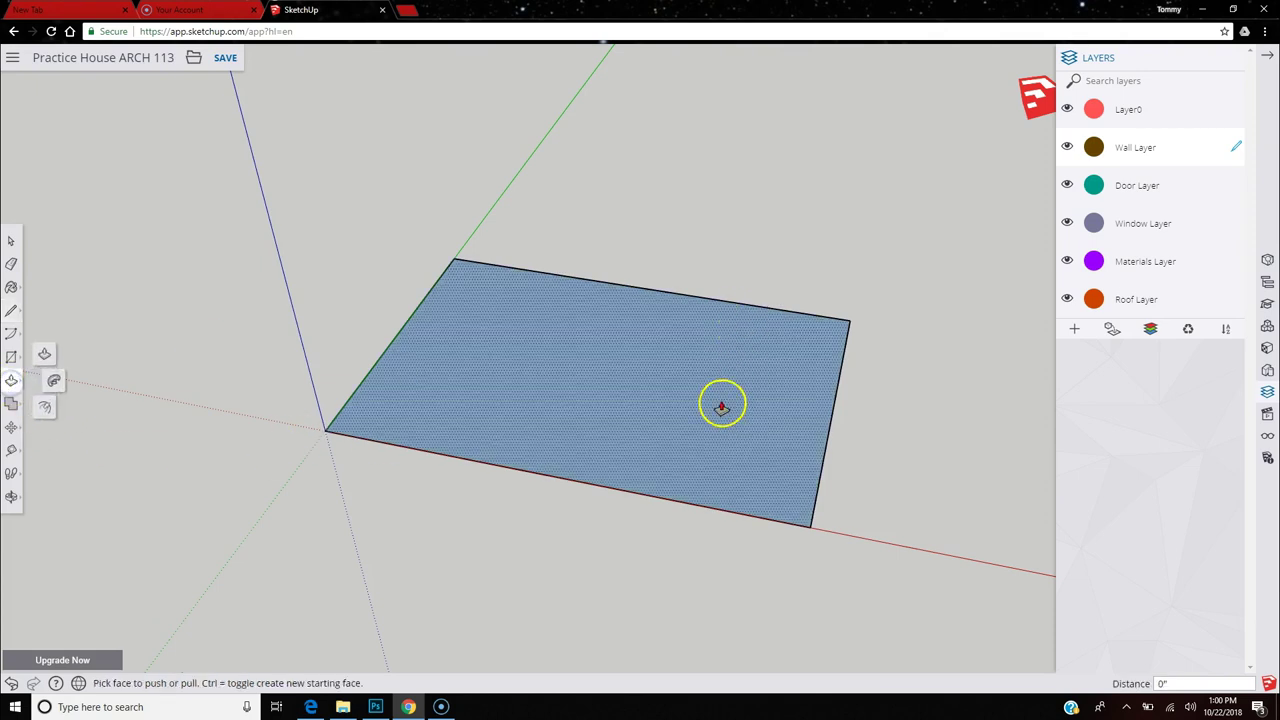
left_click(722, 405)
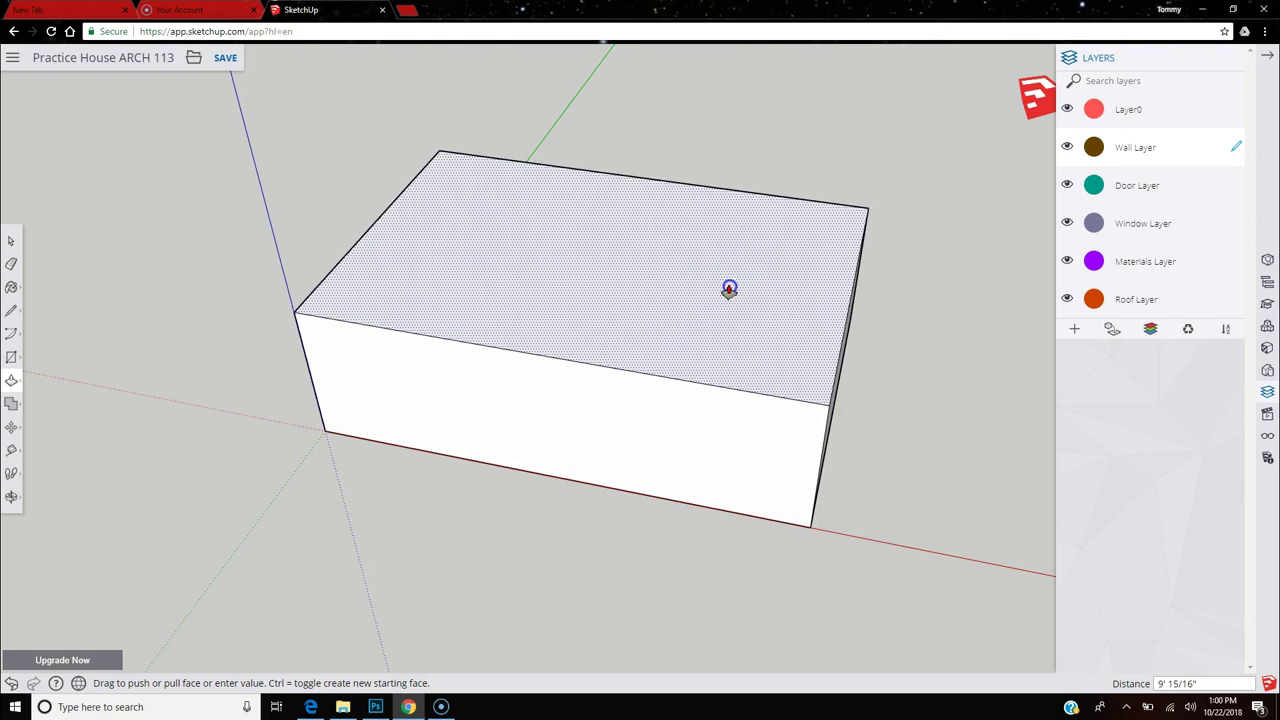
left_click(728, 360)
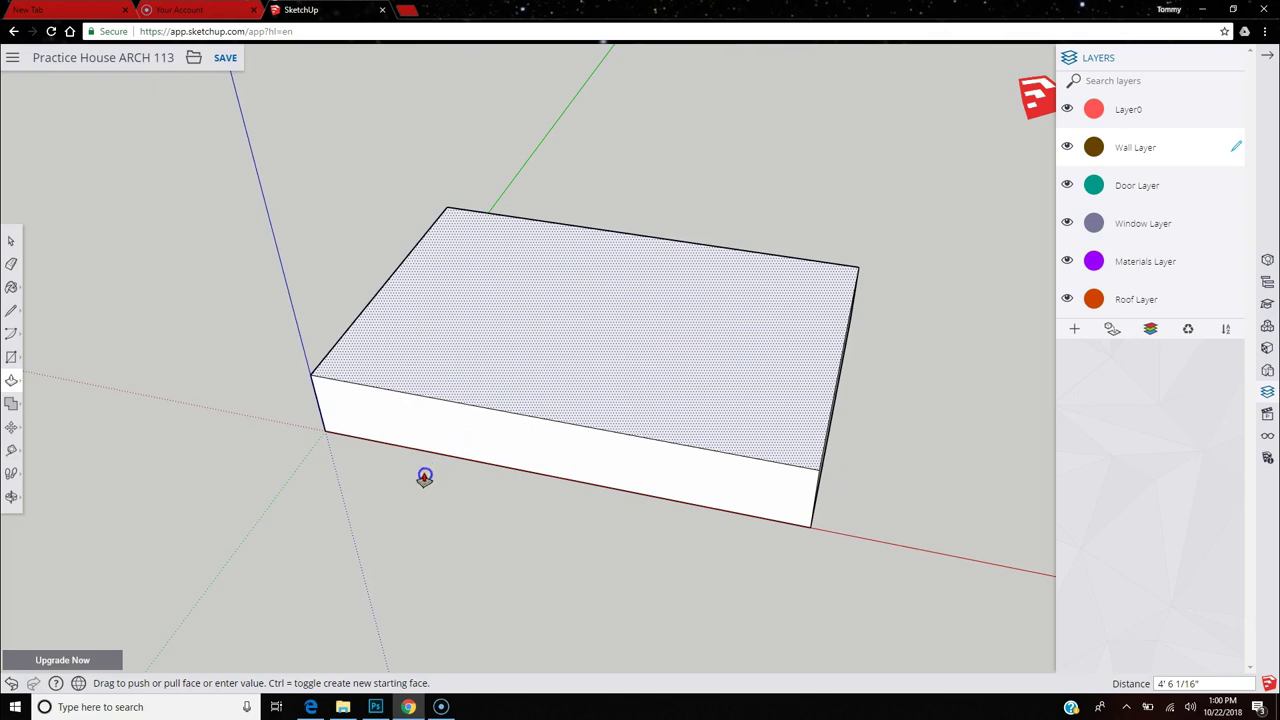
left_click_drag(440, 390, 39, 531)
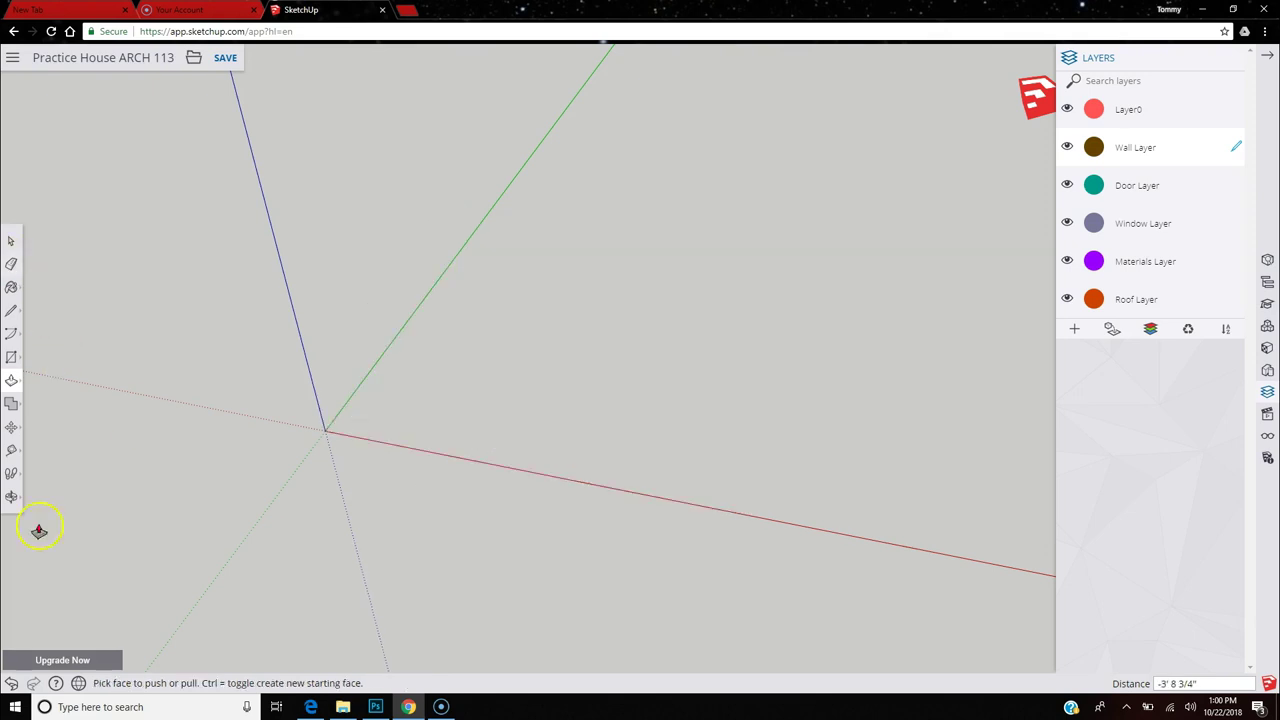
left_click(11, 683)
left_click_drag(600, 423, 614, 469)
left_click(10, 683)
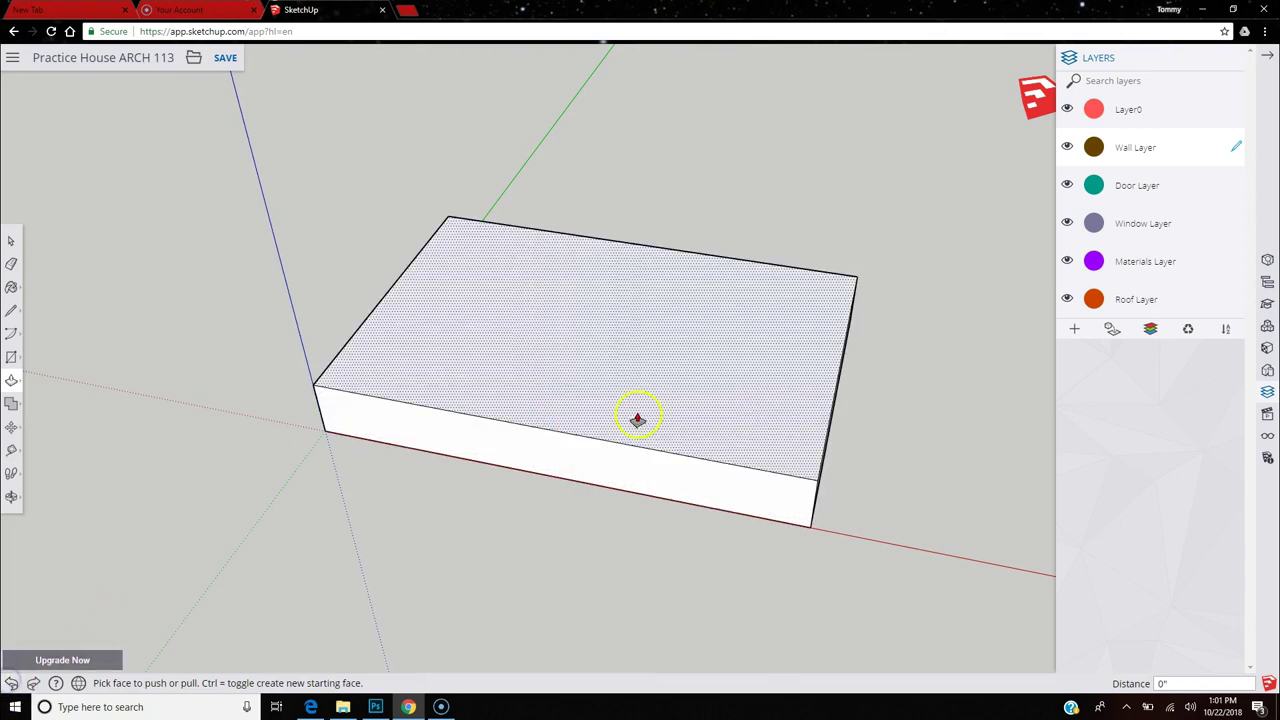
mouse_move(780, 440)
left_mouse_down()
mouse_move(803, 454)
mouse_move(814, 491)
mouse_move(789, 394)
mouse_move(777, 463)
left_mouse_up()
Start a short line from the slab's front corner, then cancel it.
left_click(10, 312)
left_click(813, 500)
left_click(850, 510)
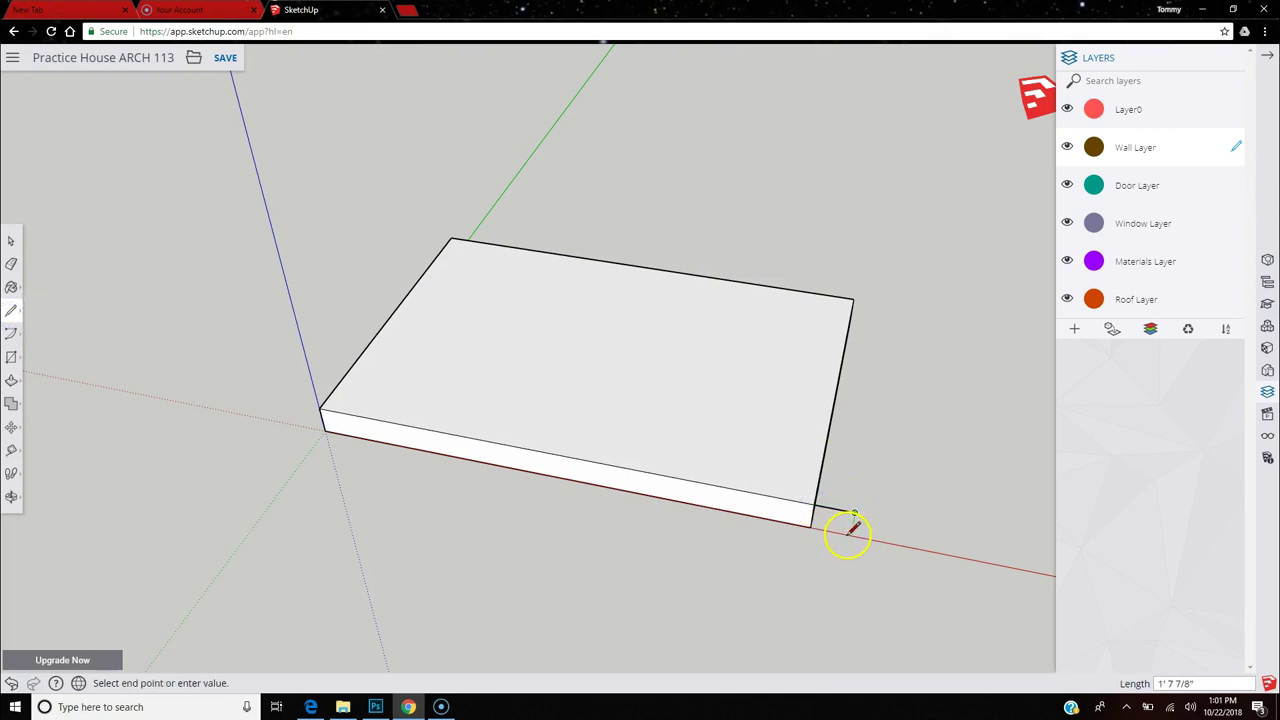
left_click(851, 538)
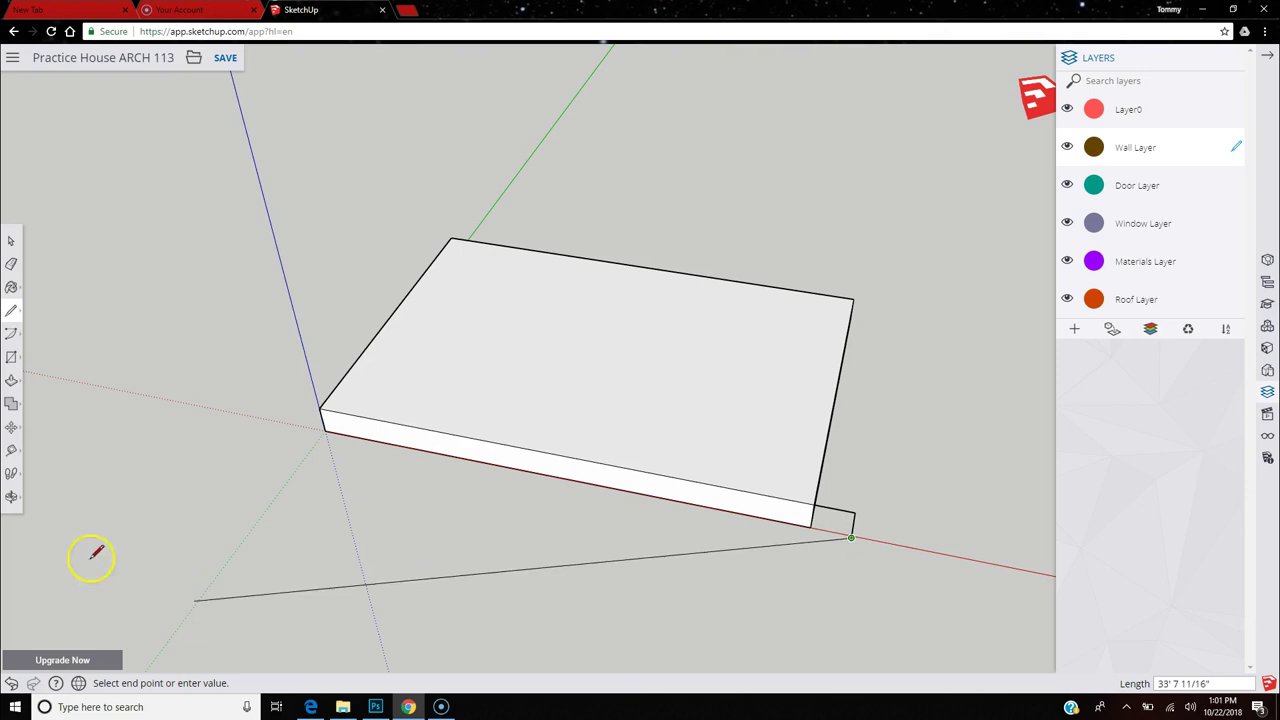
key("Escape")
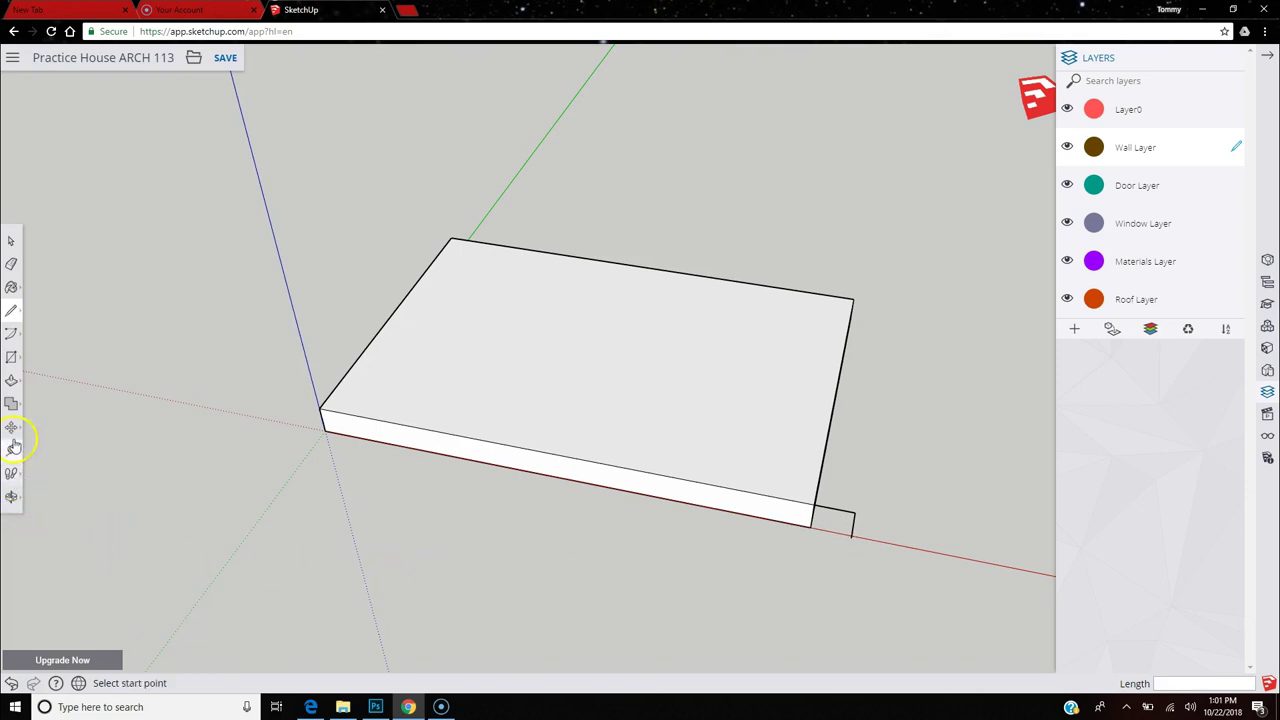
Select the Dimension tool from the Measure tools.
left_click(12, 449)
left_click(65, 401)
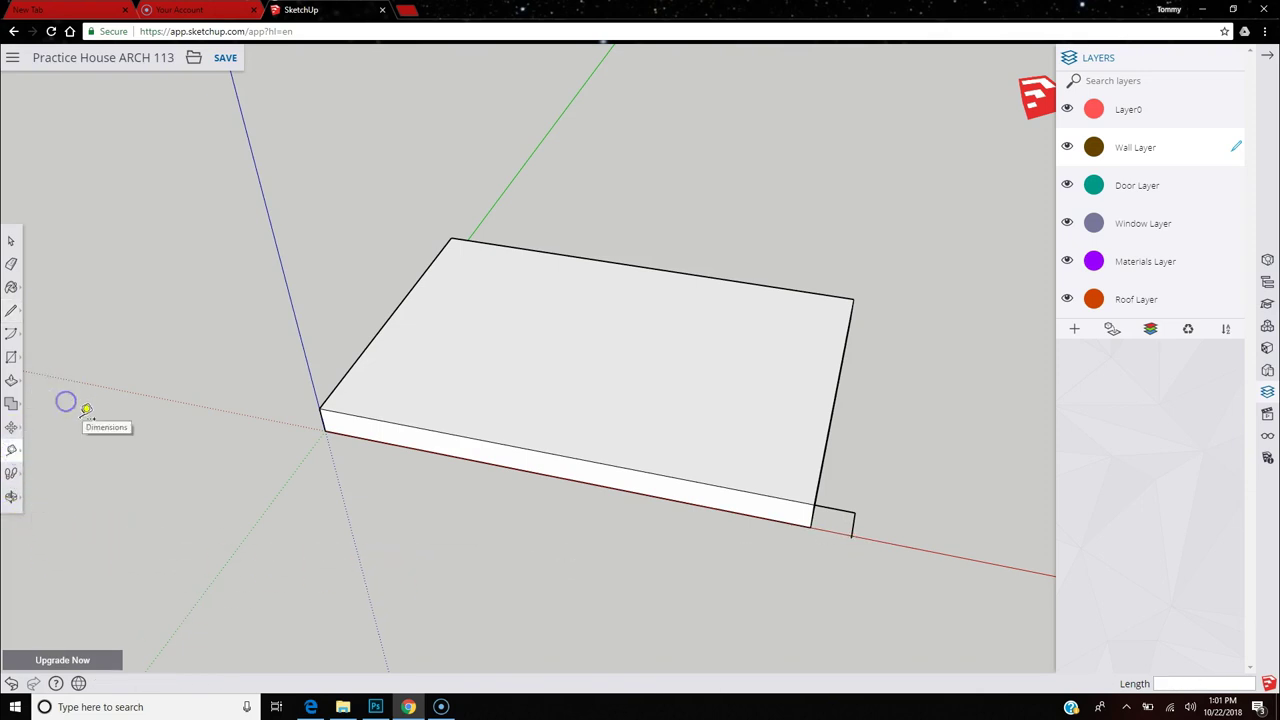
scroll(886, 548, "up", 2)
left_click(12, 450)
left_click(63, 410)
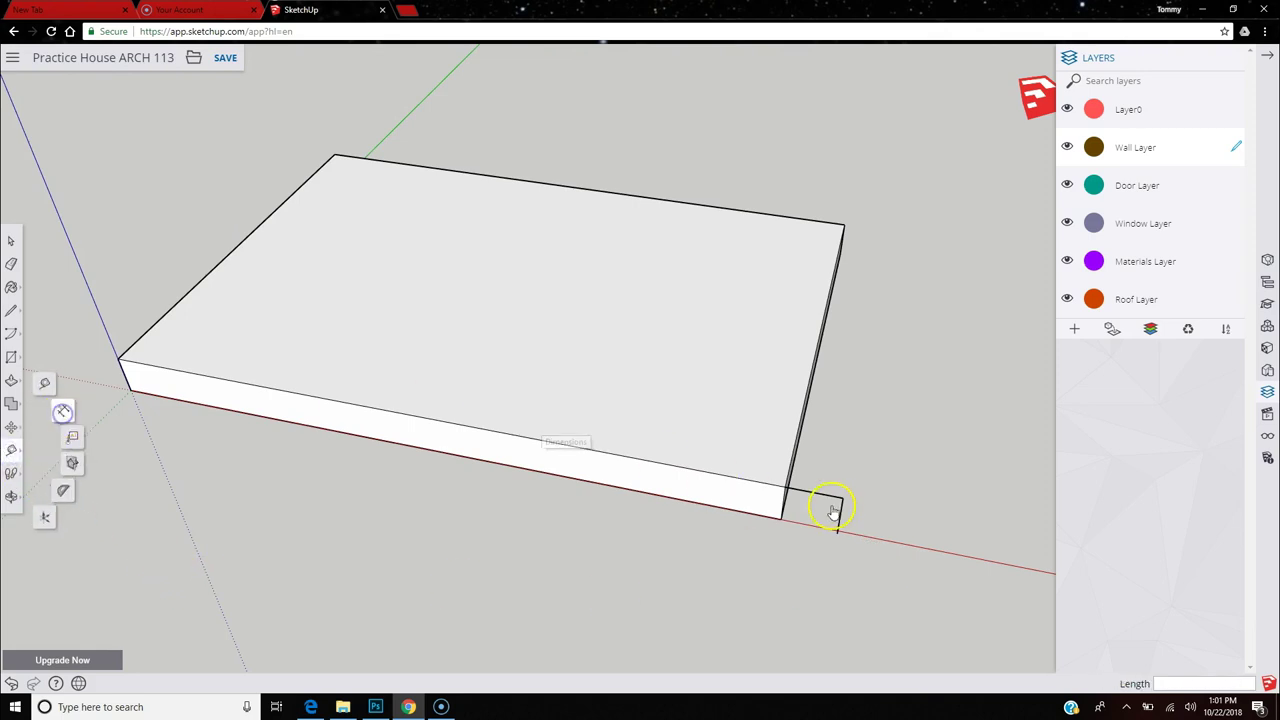
scroll(830, 508, "up", 4)
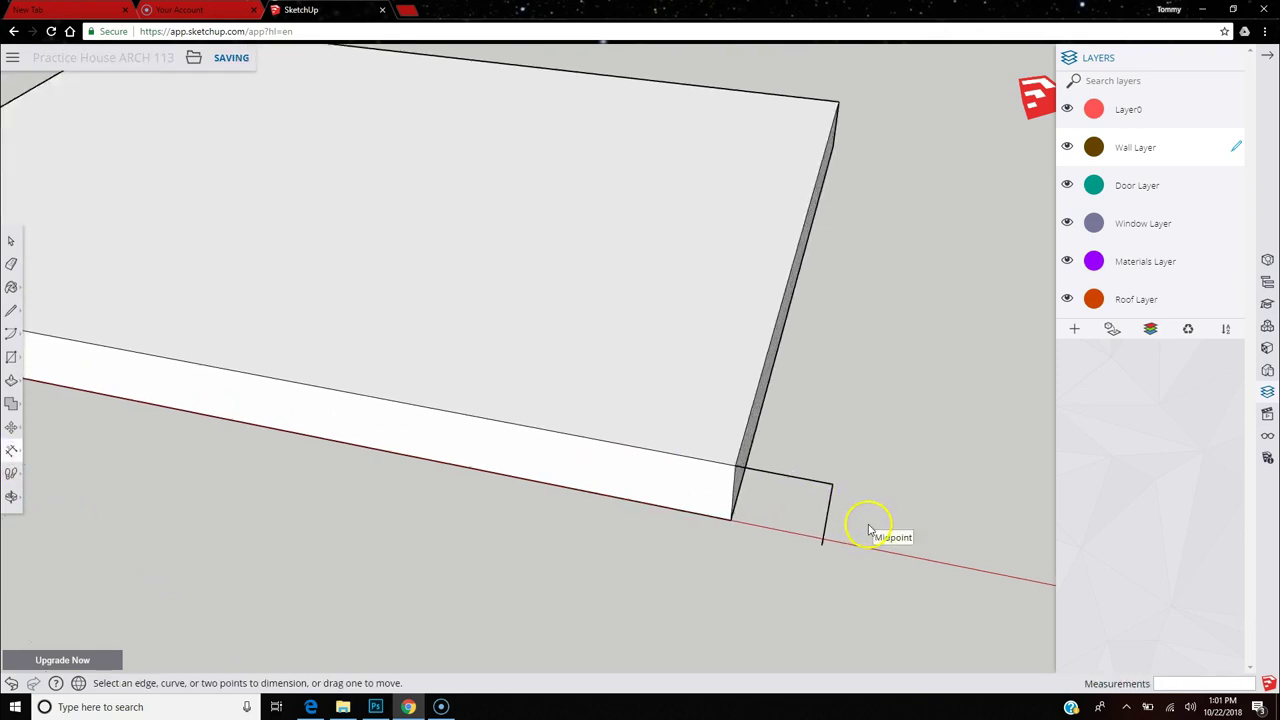
Try dimensioning the slab's short corner edge, cancelling the previews.
left_click(818, 468)
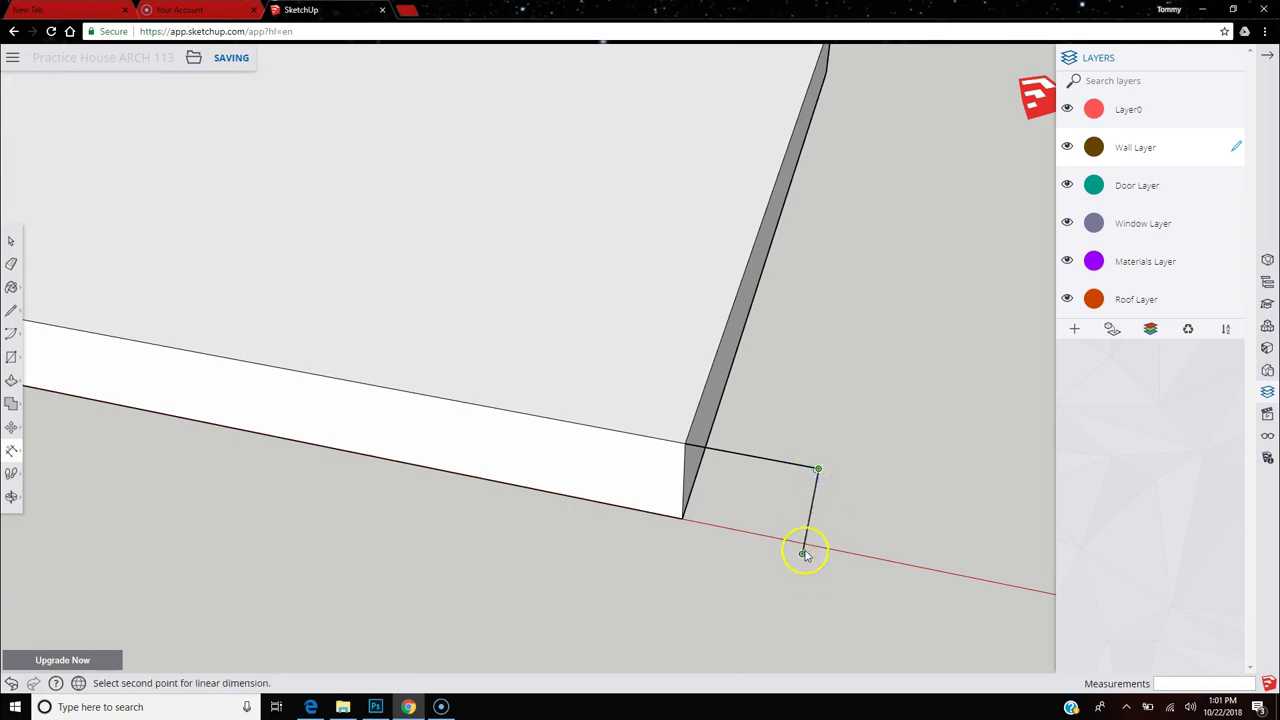
left_click(803, 553)
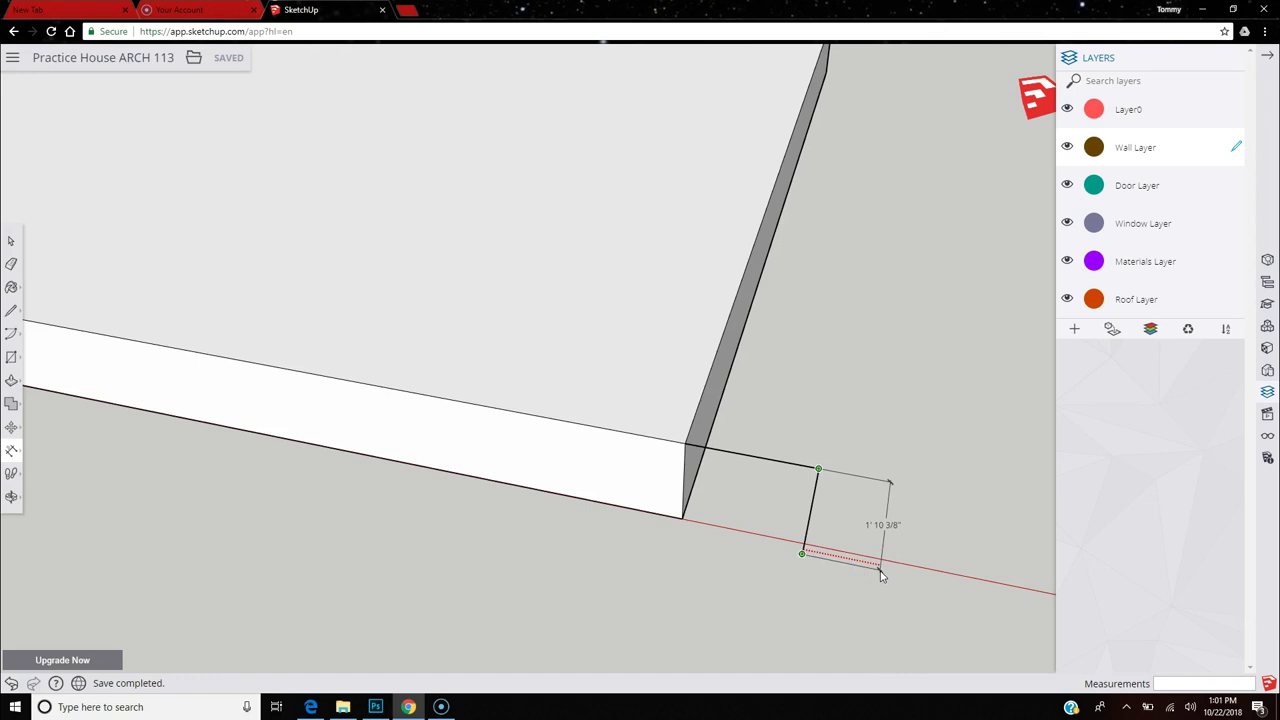
key("Escape")
left_click(810, 504)
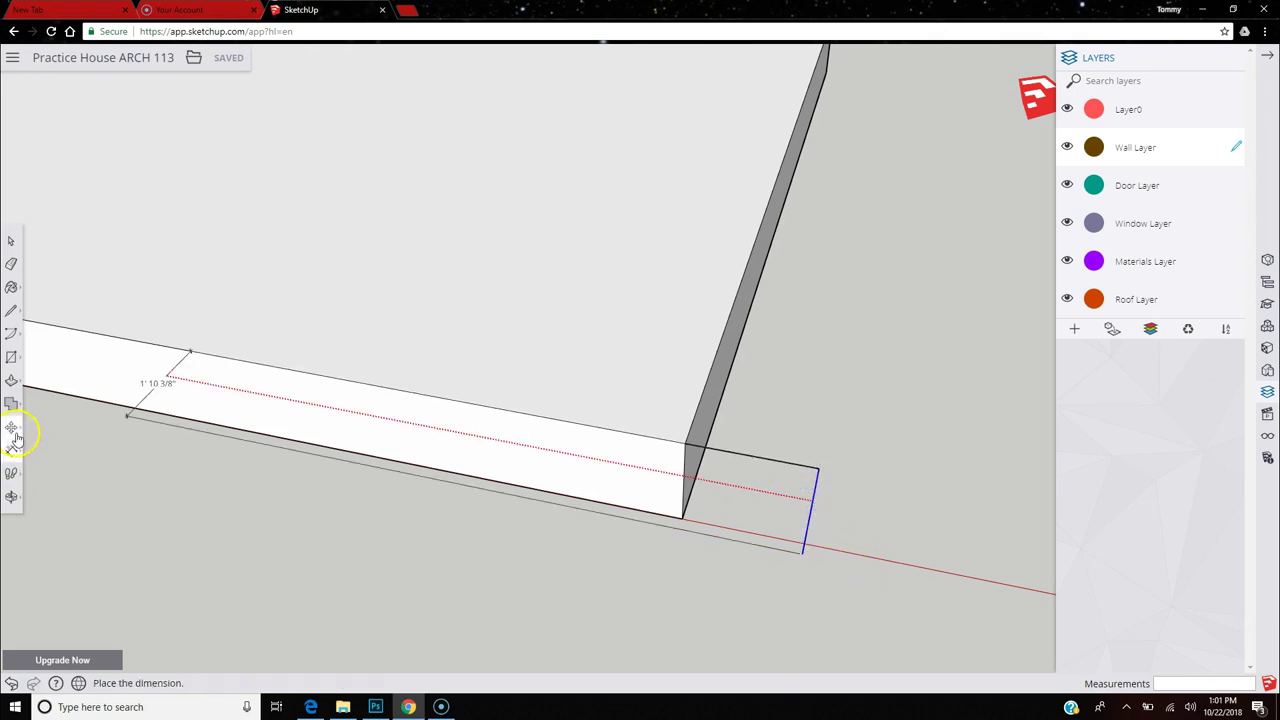
key("Escape")
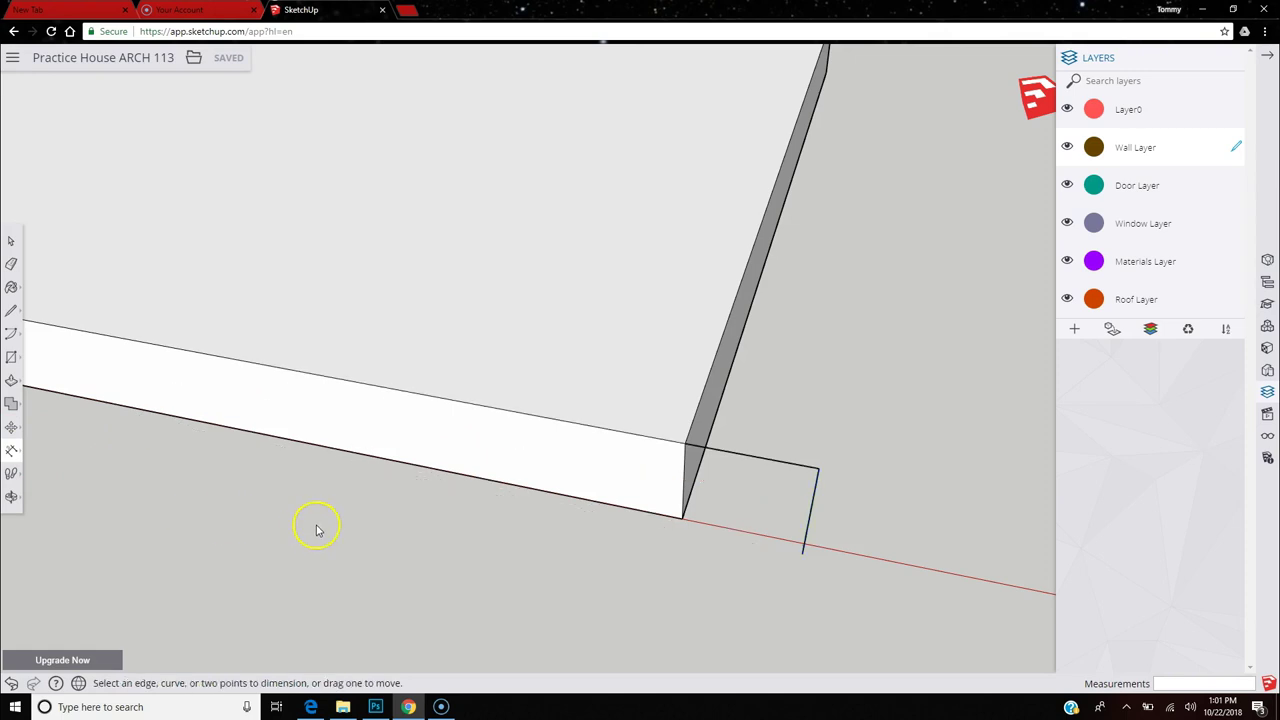
Dimension the corner edge to its lower endpoint, placing the 1' 10 3/8" label beside it.
left_click(818, 468)
left_click(803, 552)
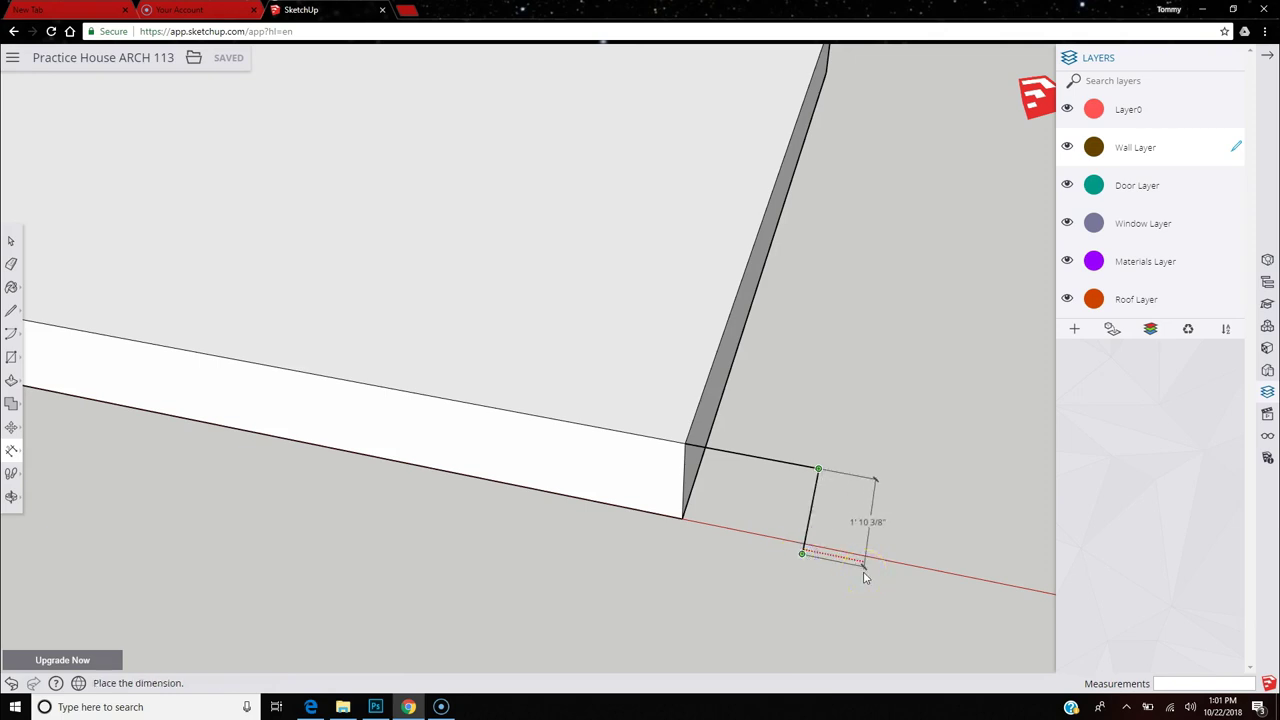
left_click(865, 577)
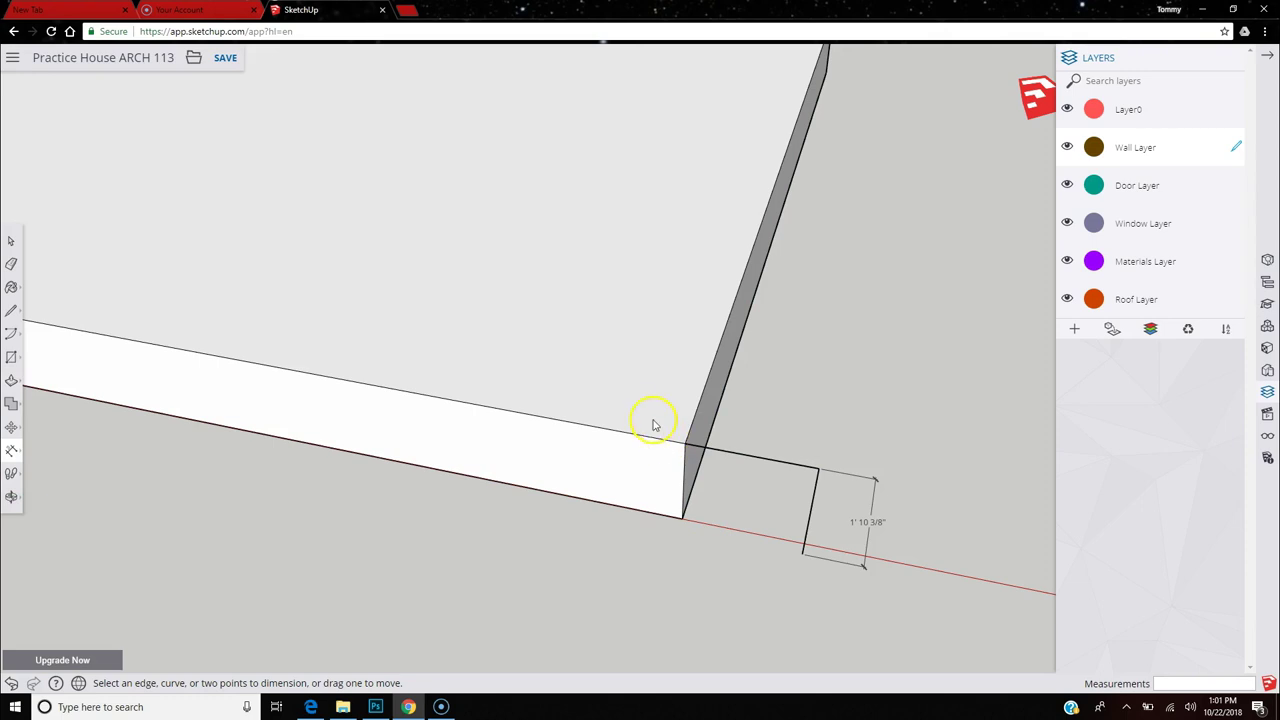
left_click(646, 466)
scroll(706, 468, "down", 5)
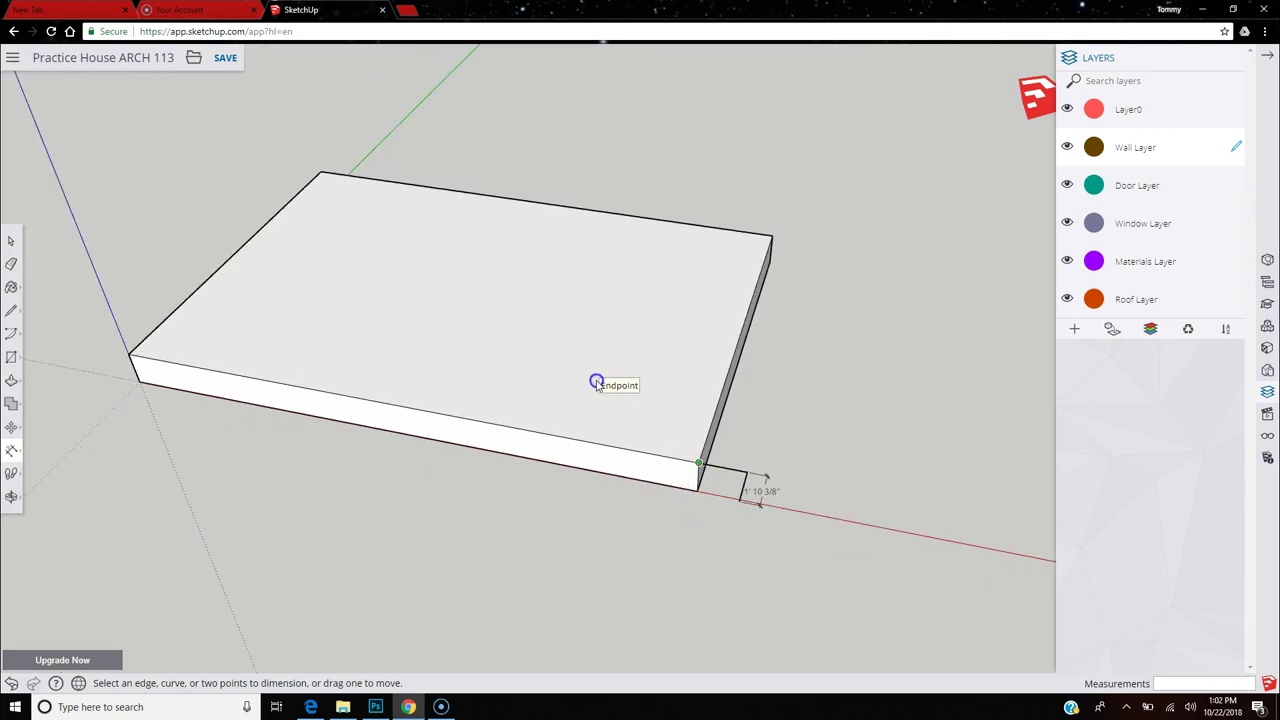
Push/Pull the slab's top face upward, entering 9 as the distance.
left_click(11, 380)
left_click(568, 382)
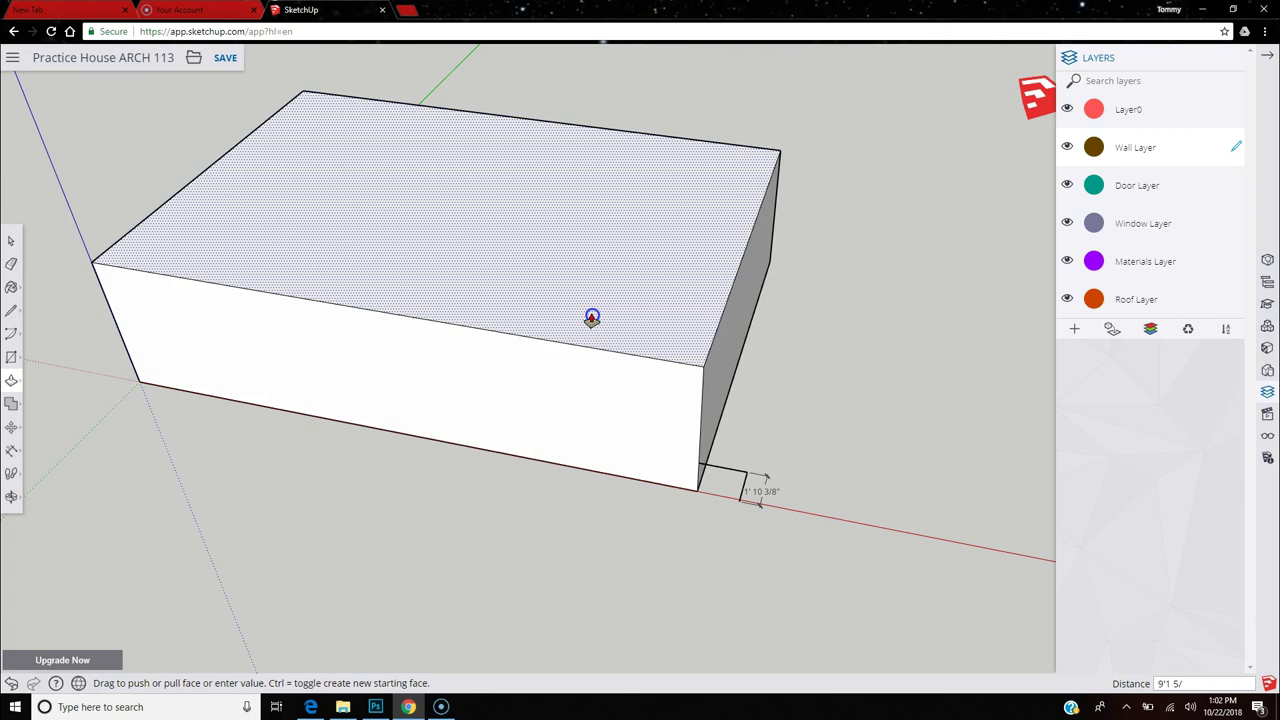
left_click(592, 318)
left_click(592, 318)
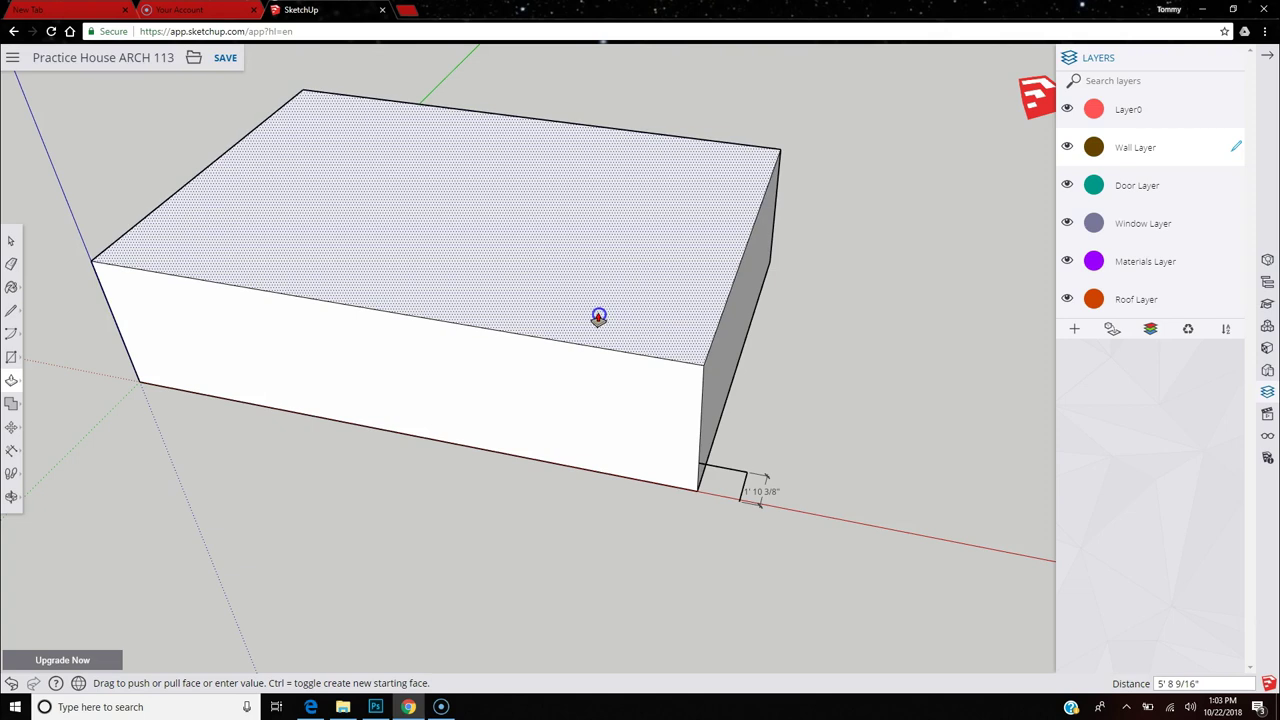
type("9'1 5/8")
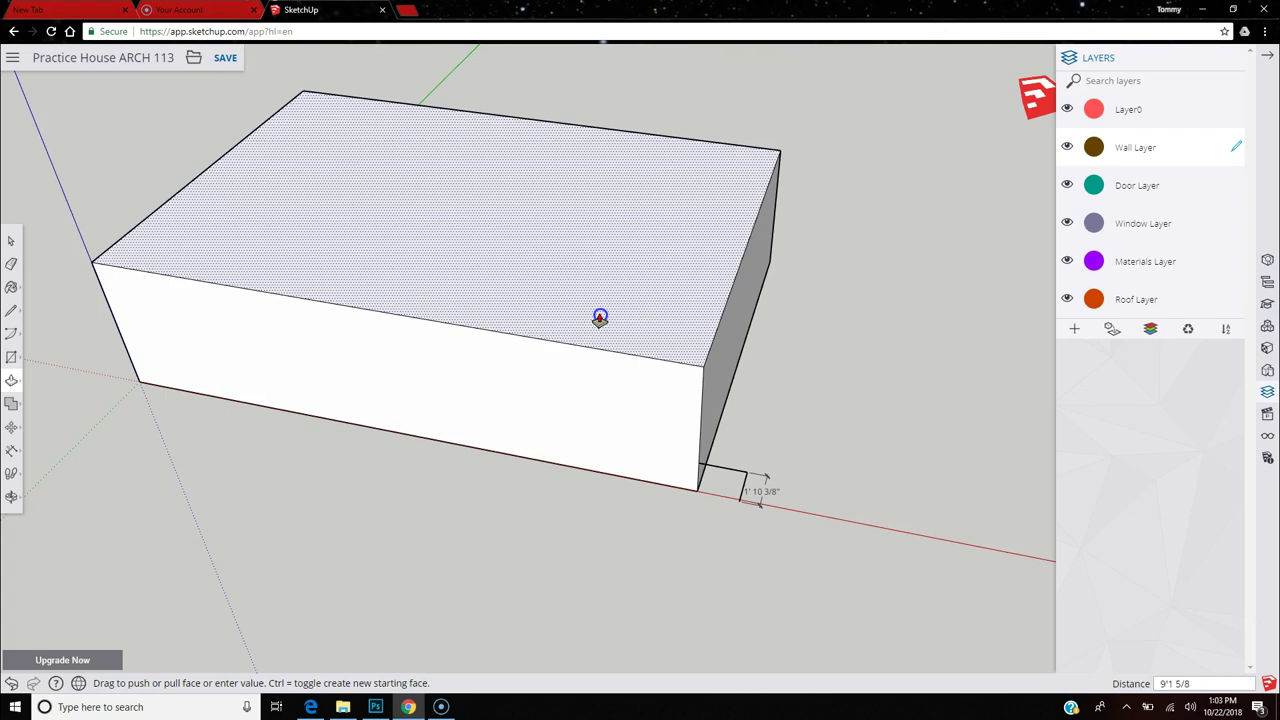
left_click(600, 318)
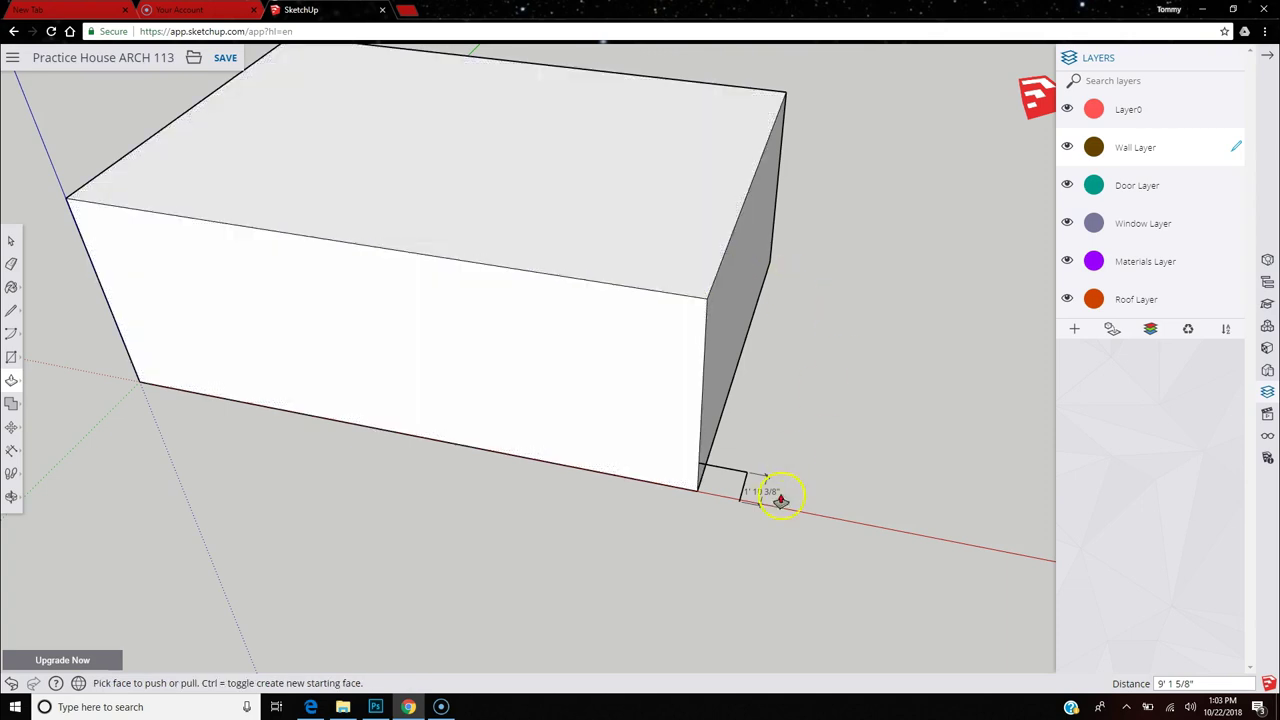
Select the corner dimension label, then push the top face down into the block.
left_click(11, 240)
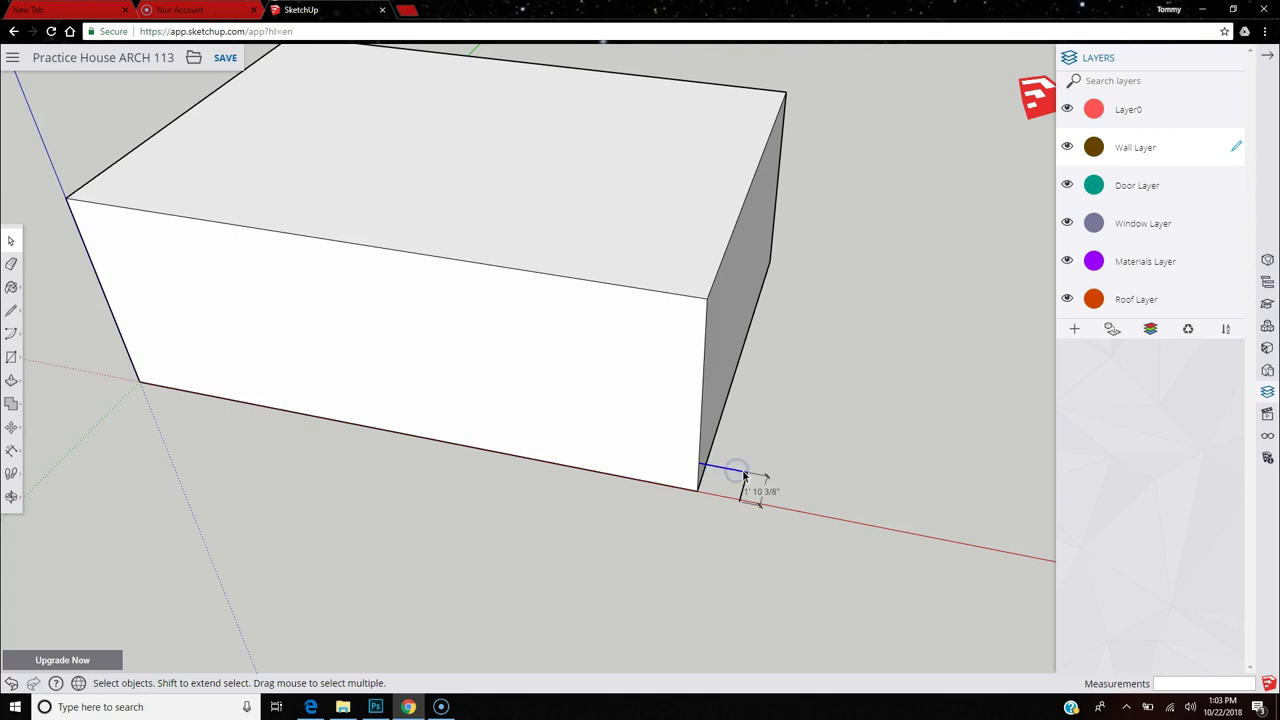
left_click(780, 492)
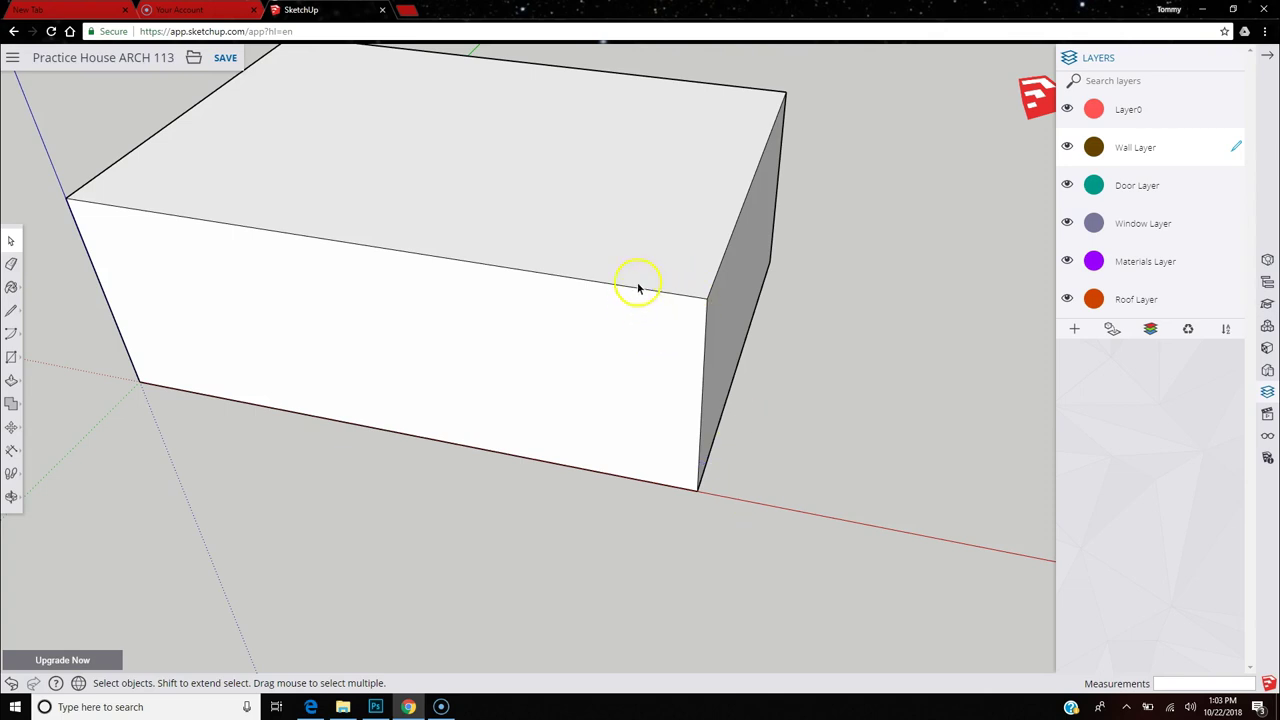
left_click(11, 380)
left_click(528, 220)
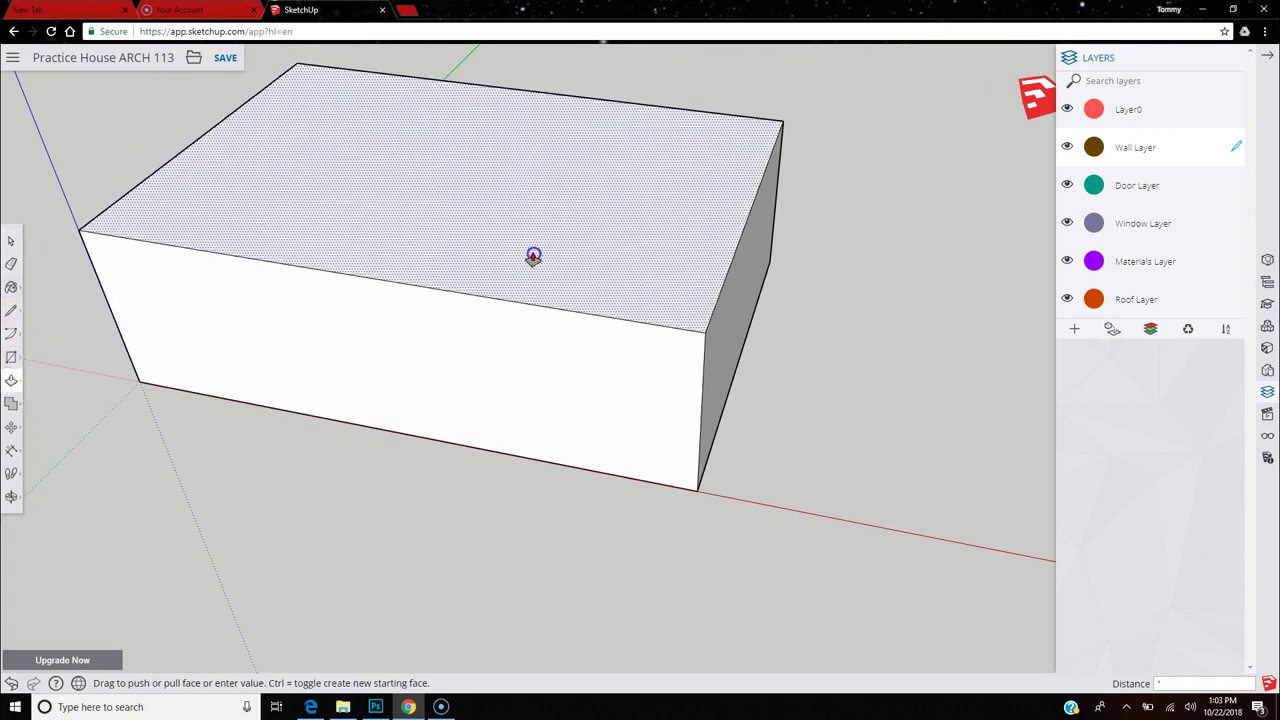
key("Return")
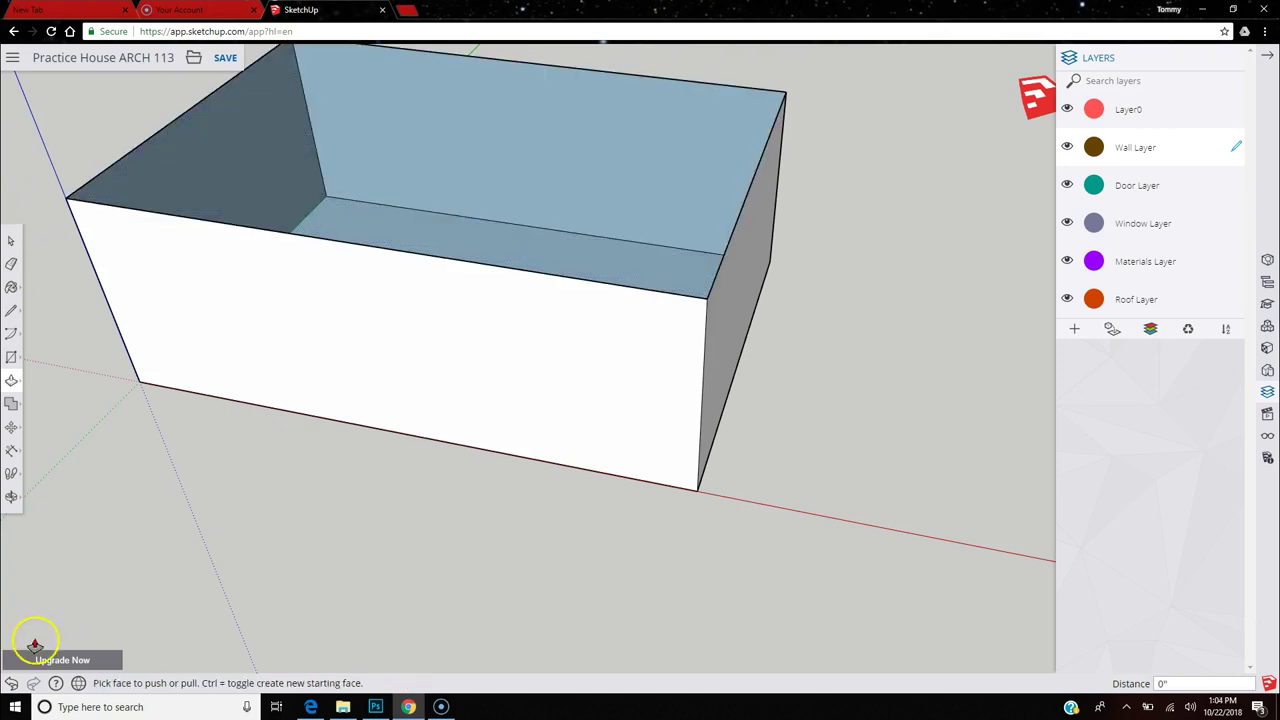
Undo the push to keep the block's top flat, then save the model.
left_click(10, 683)
left_click(570, 232)
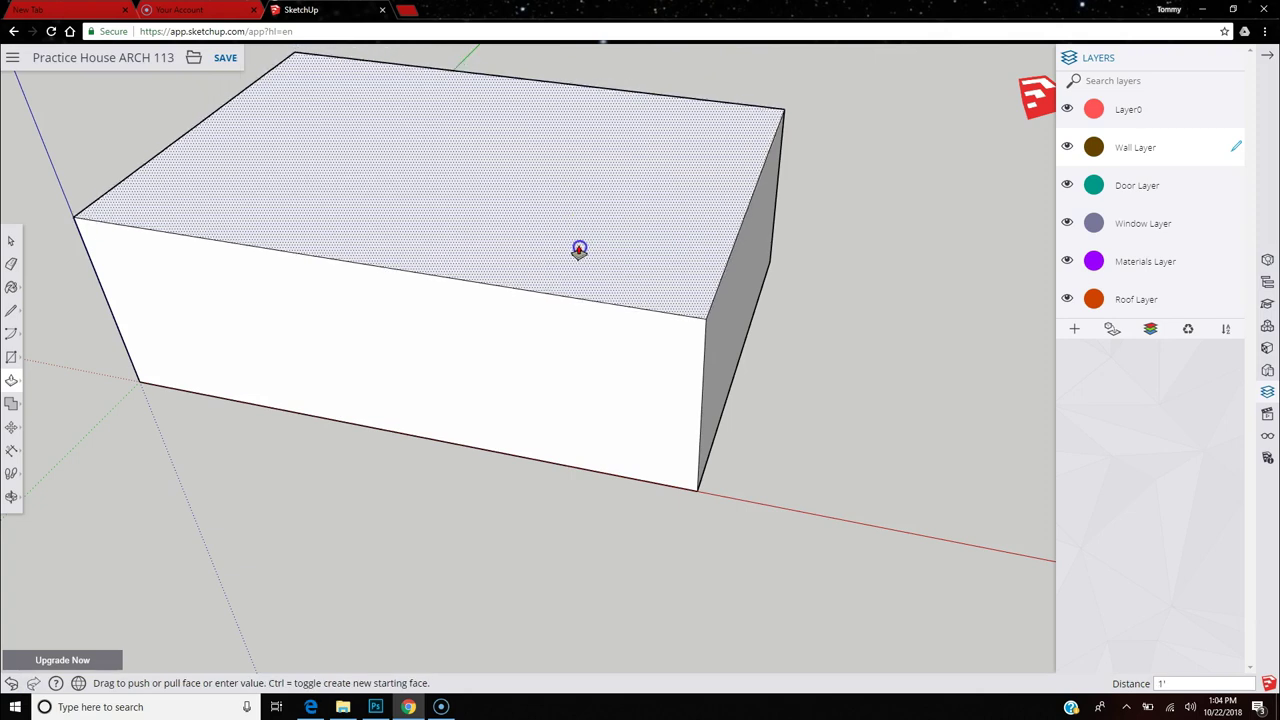
key("Return")
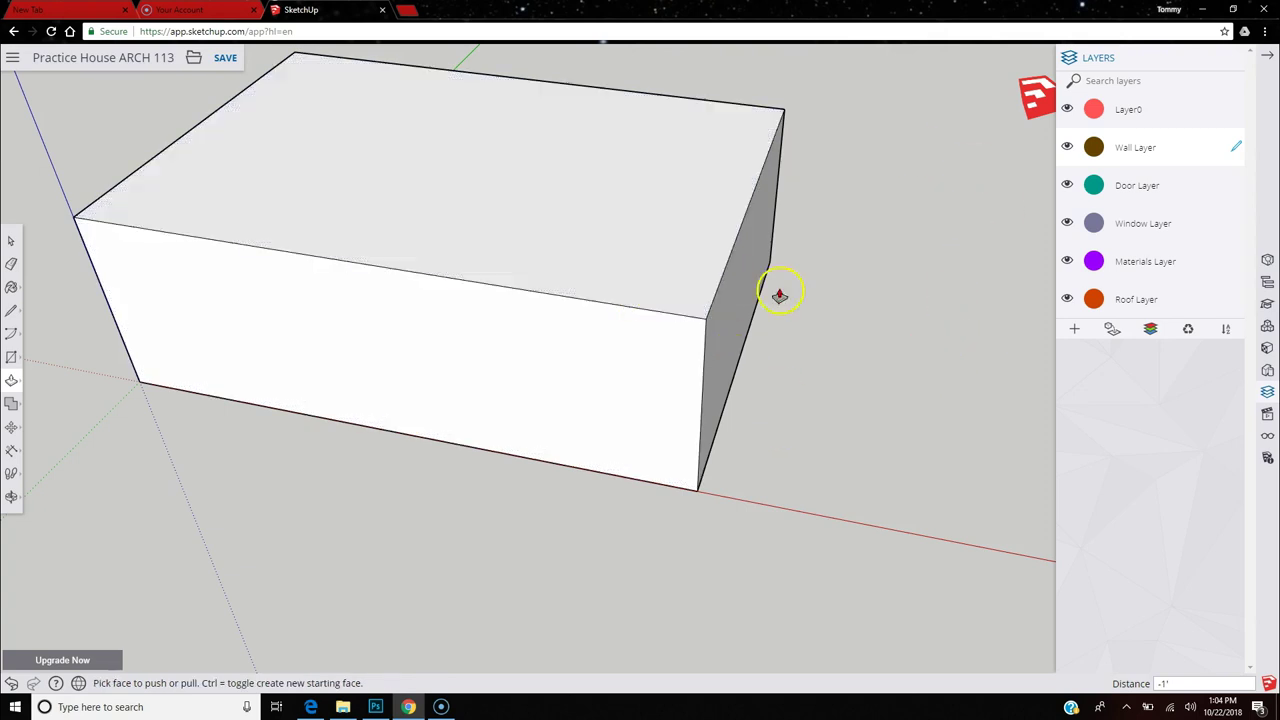
middle_click_drag(855, 255, 957, 351)
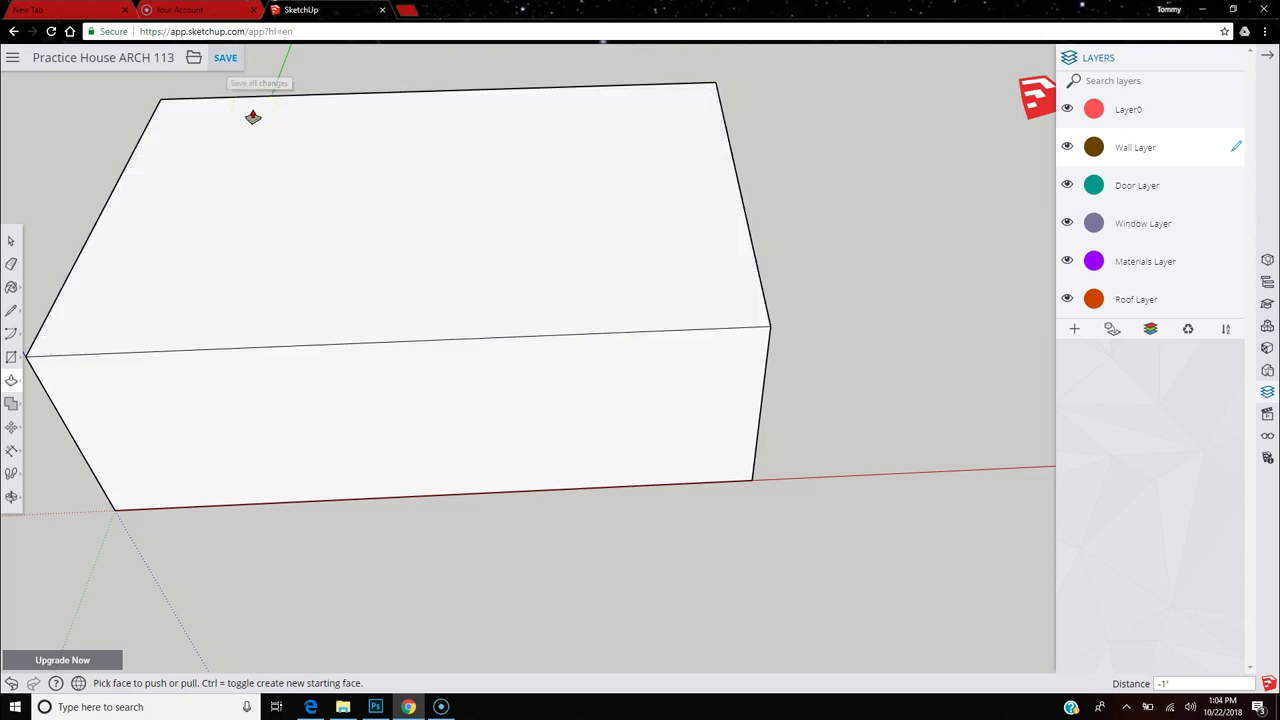
left_click(225, 60)
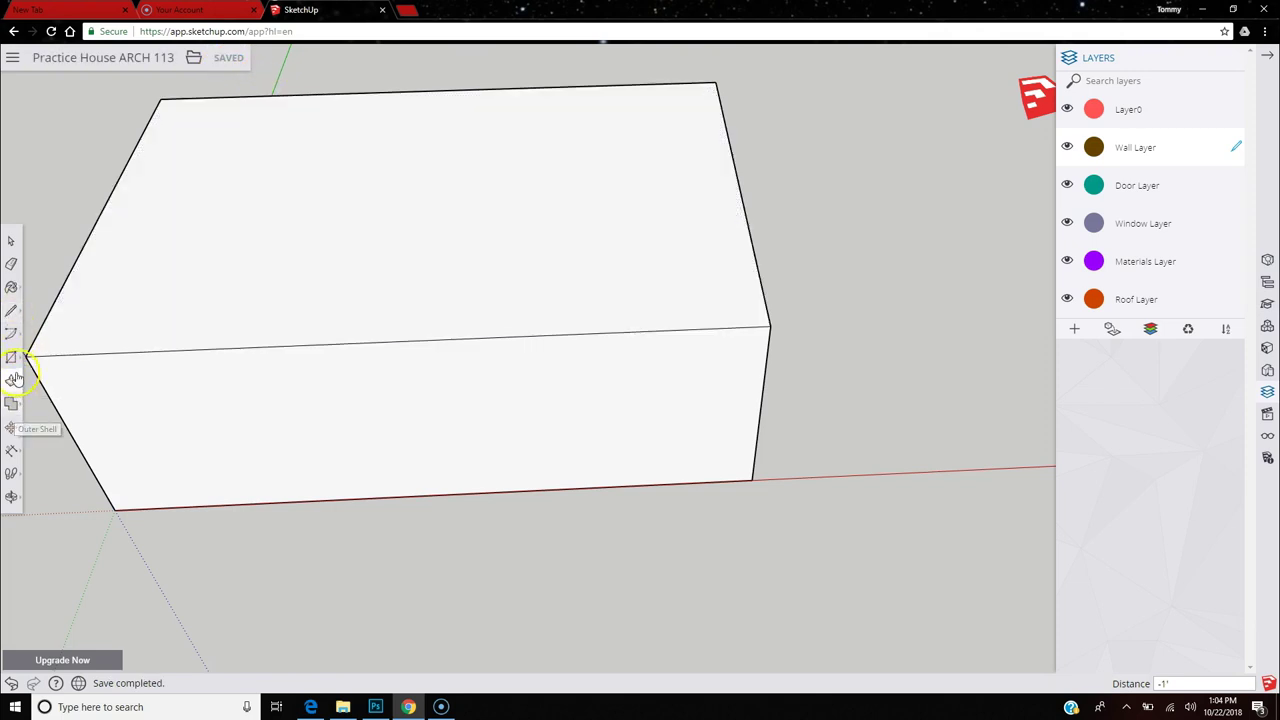
Offset the top face's edges inward by 6" to form an inset outline.
left_click(12, 381)
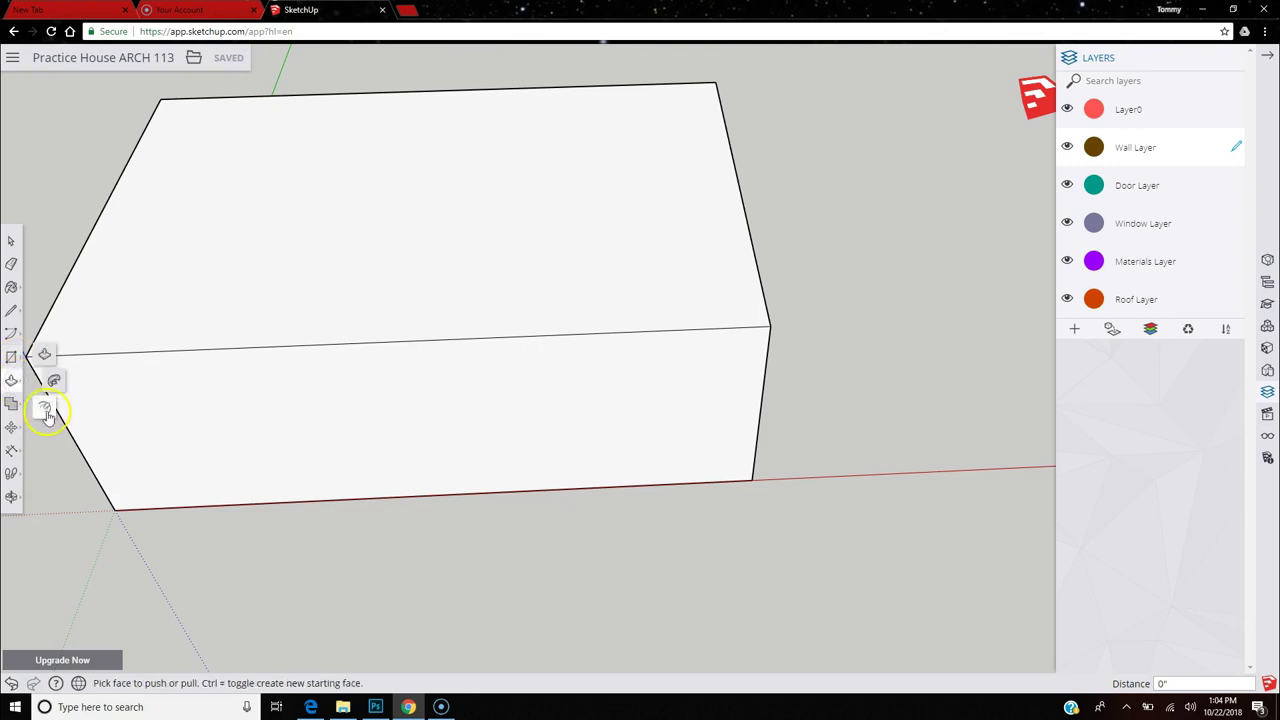
left_click(49, 412)
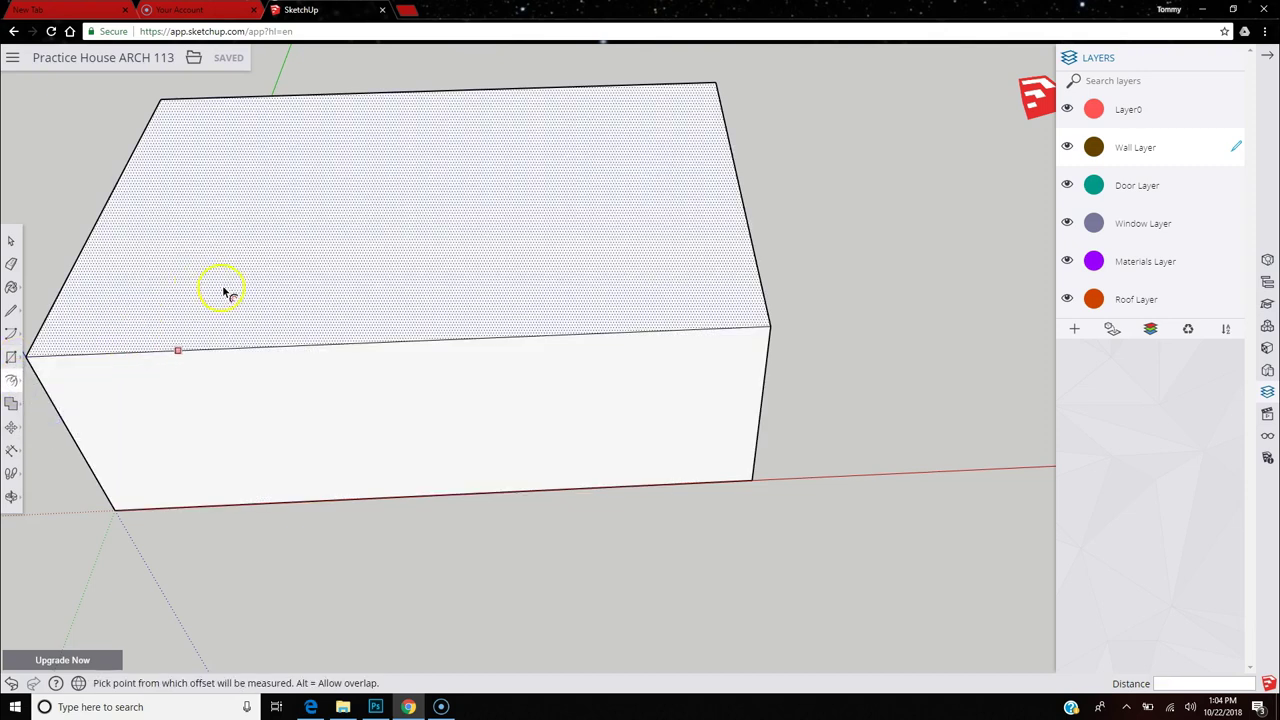
left_click(237, 312)
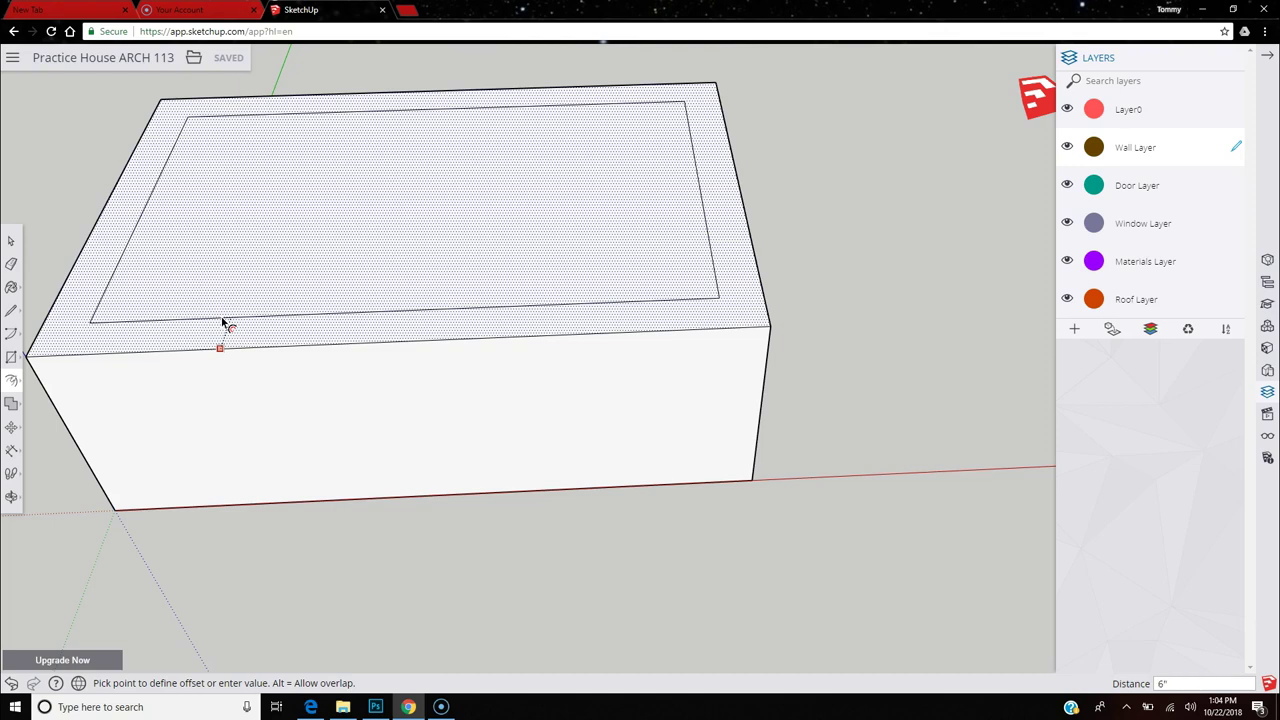
key("Return")
left_click_drag(290, 310, 325, 258)
middle_click_drag(325, 258, 414, 266)
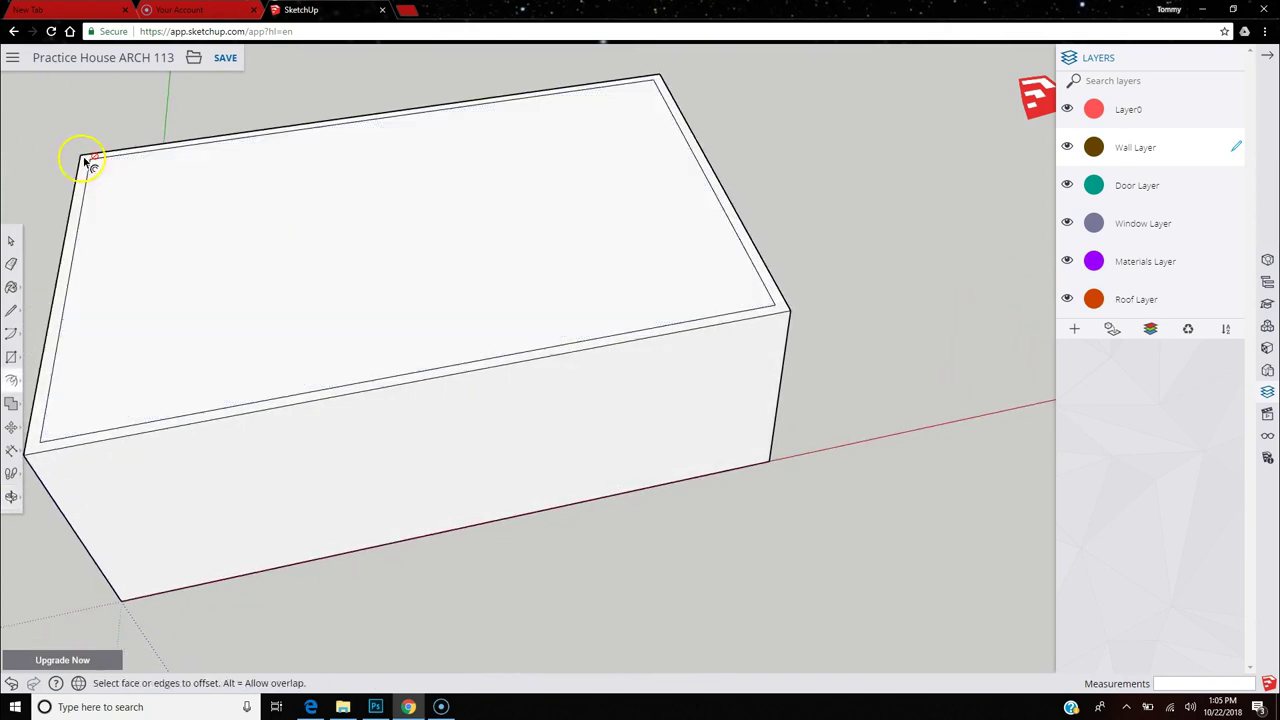
Cancel a second offset and start a line at the top's left front corner.
left_click(32, 410)
middle_click_drag(43, 451, 634, 271)
key("Escape")
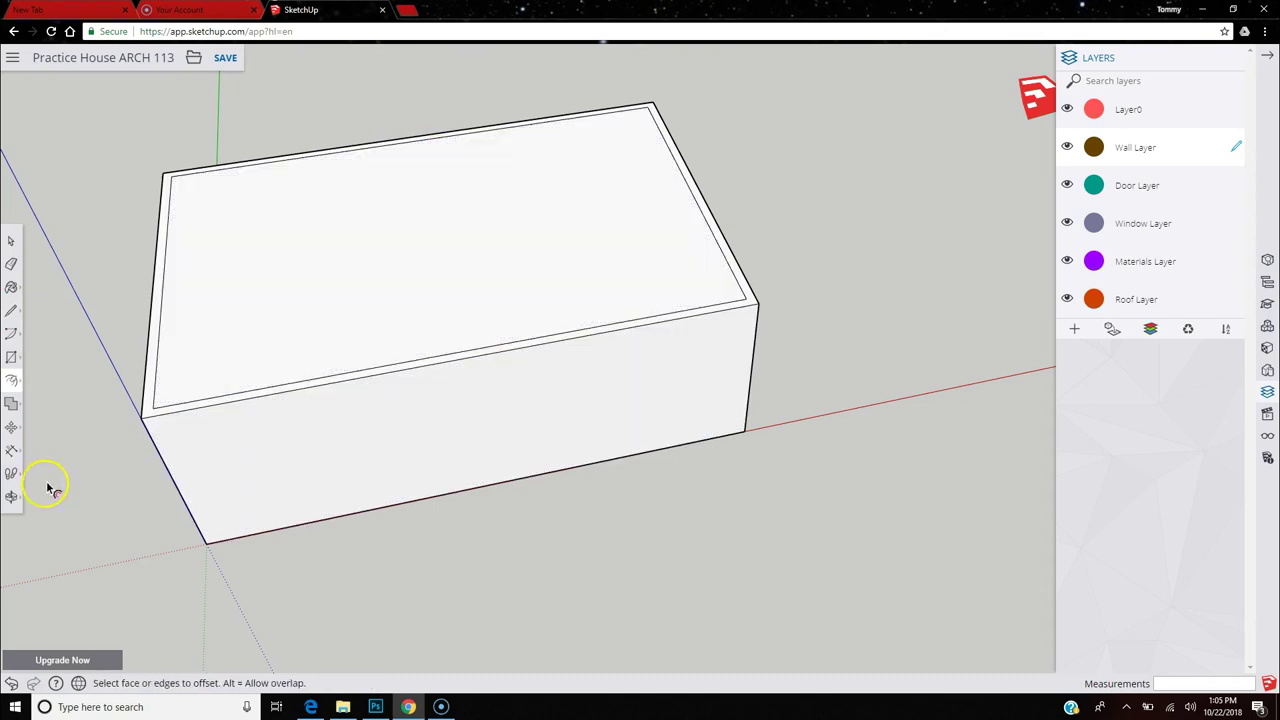
left_click(12, 313)
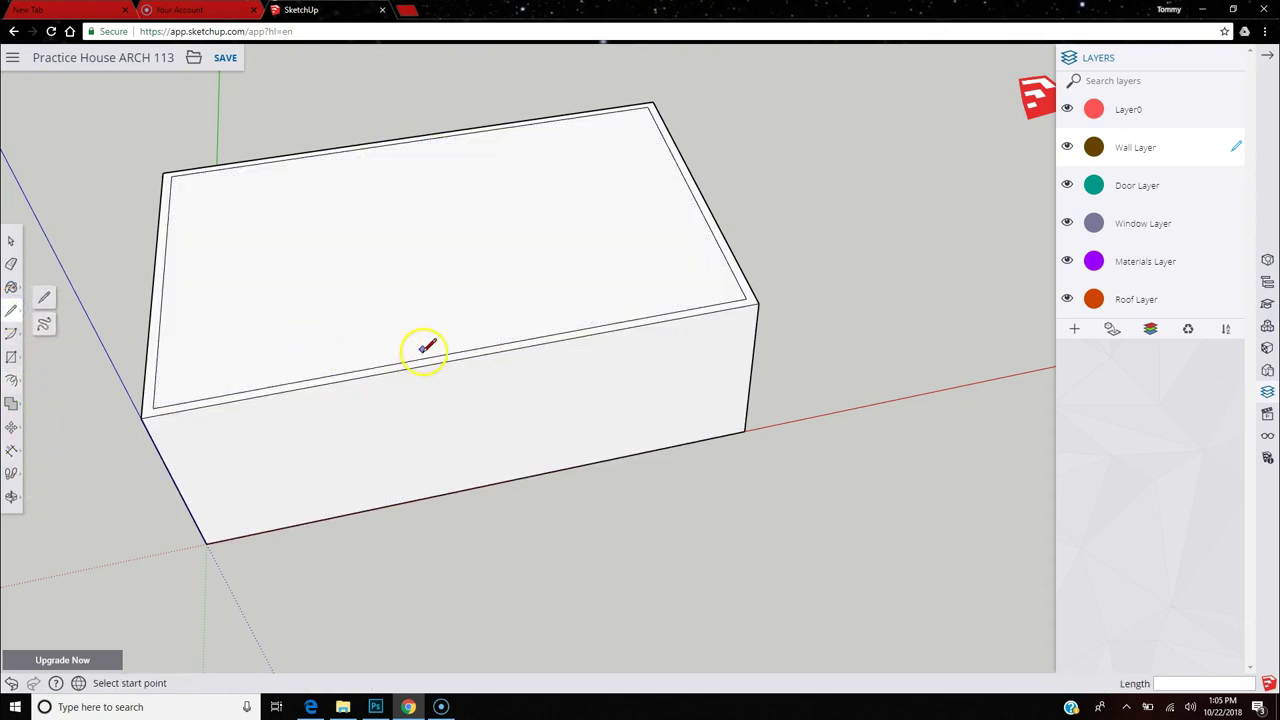
left_click(153, 407)
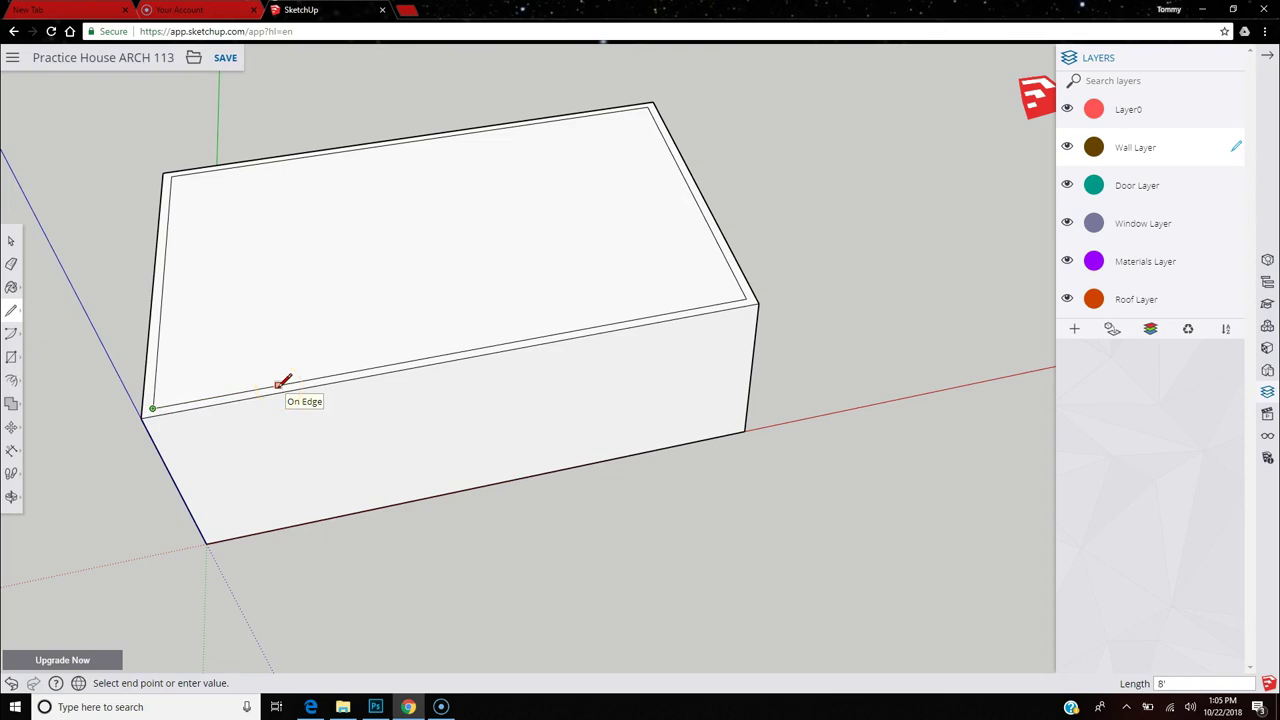
Draw lines from the front top edge to a back corner and the left edge, closing a rectangle.
key("Escape")
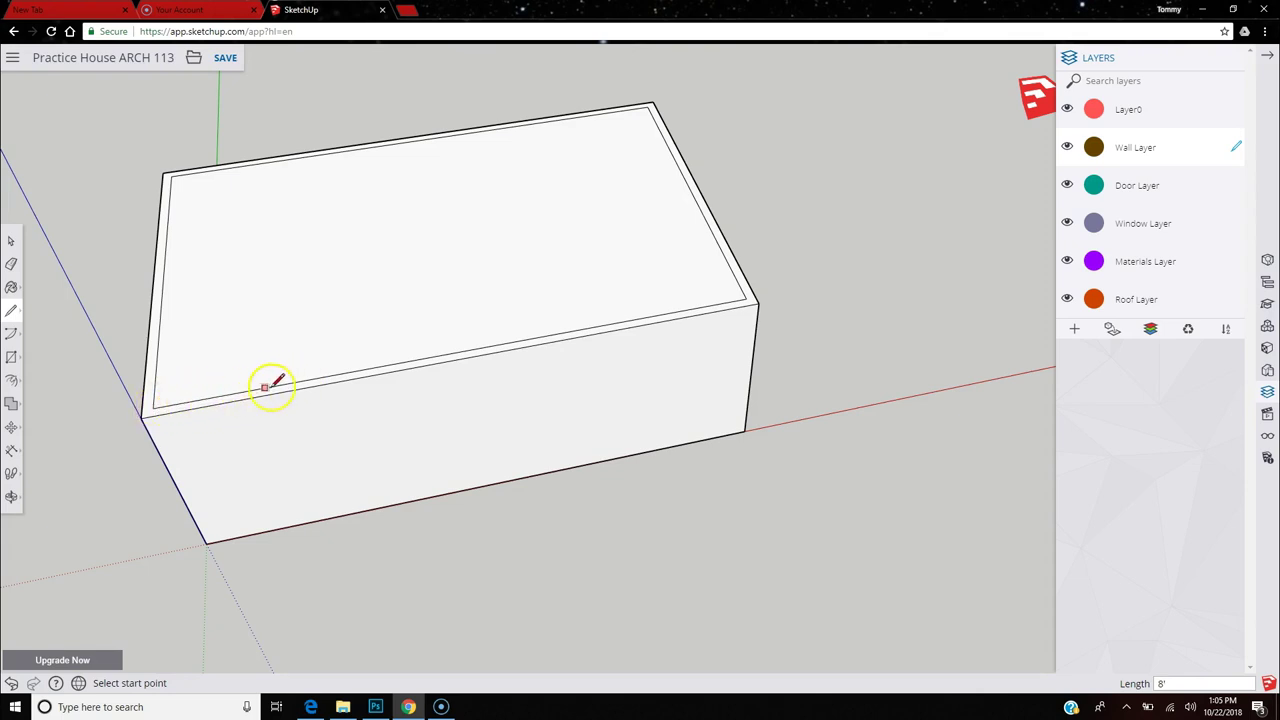
left_click(329, 375)
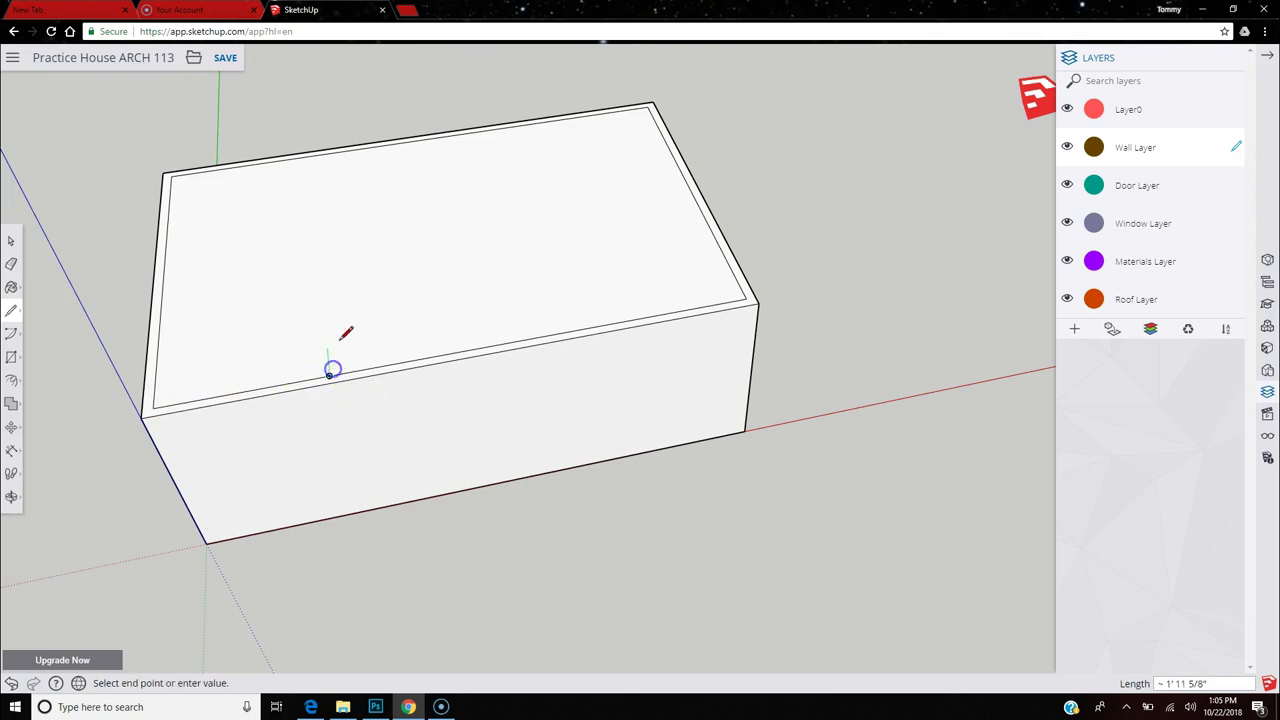
left_click(320, 271)
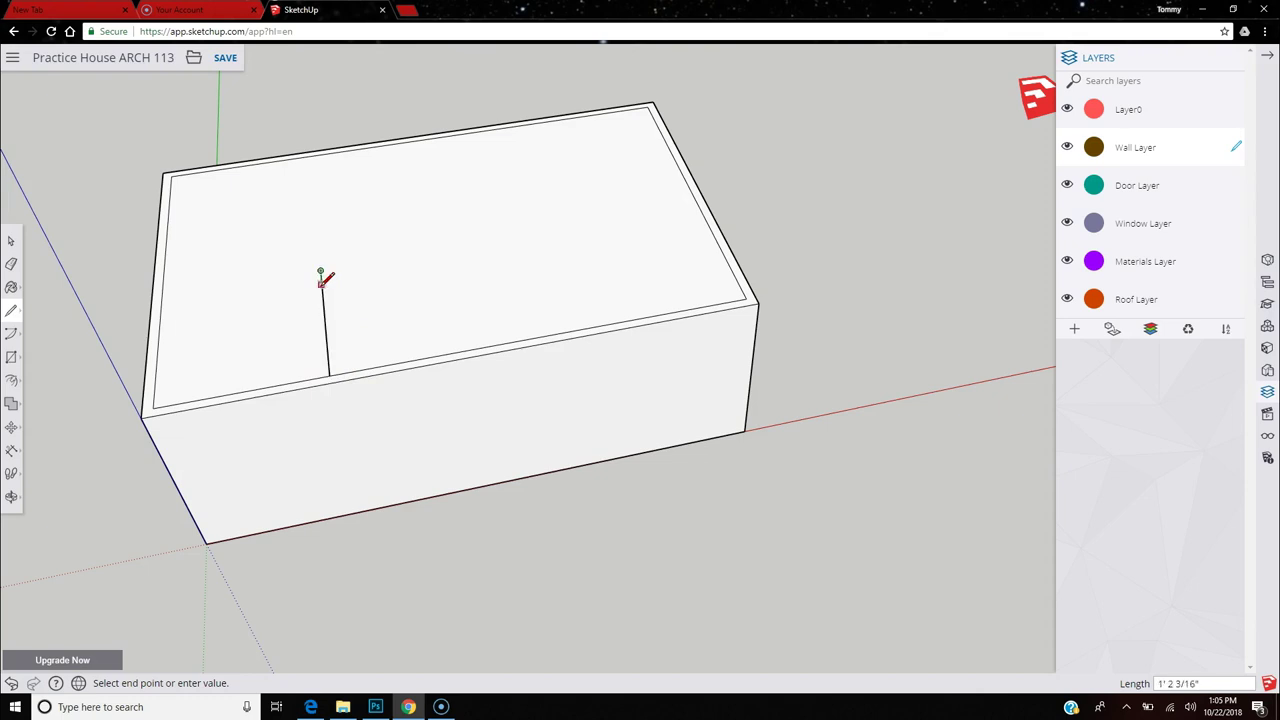
left_click(165, 296)
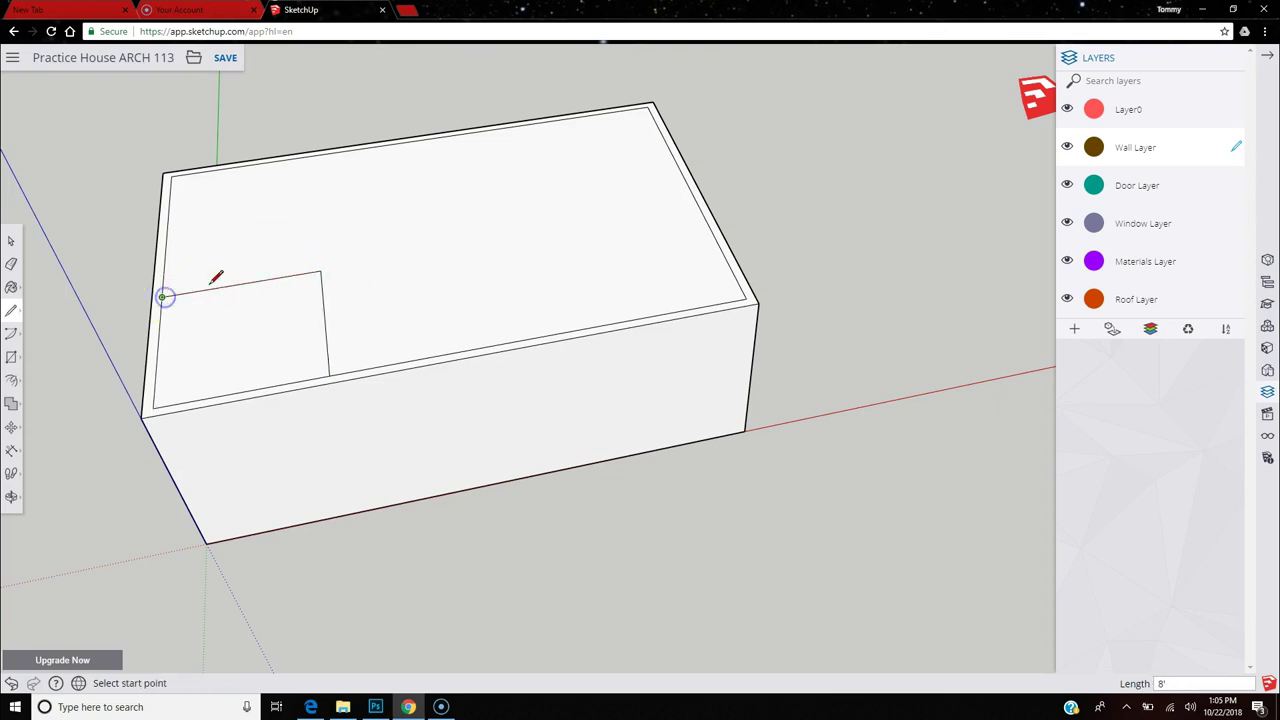
Offset the corner rectangle's edges to form a wall-thickness outline.
left_click(13, 383)
left_click(267, 302)
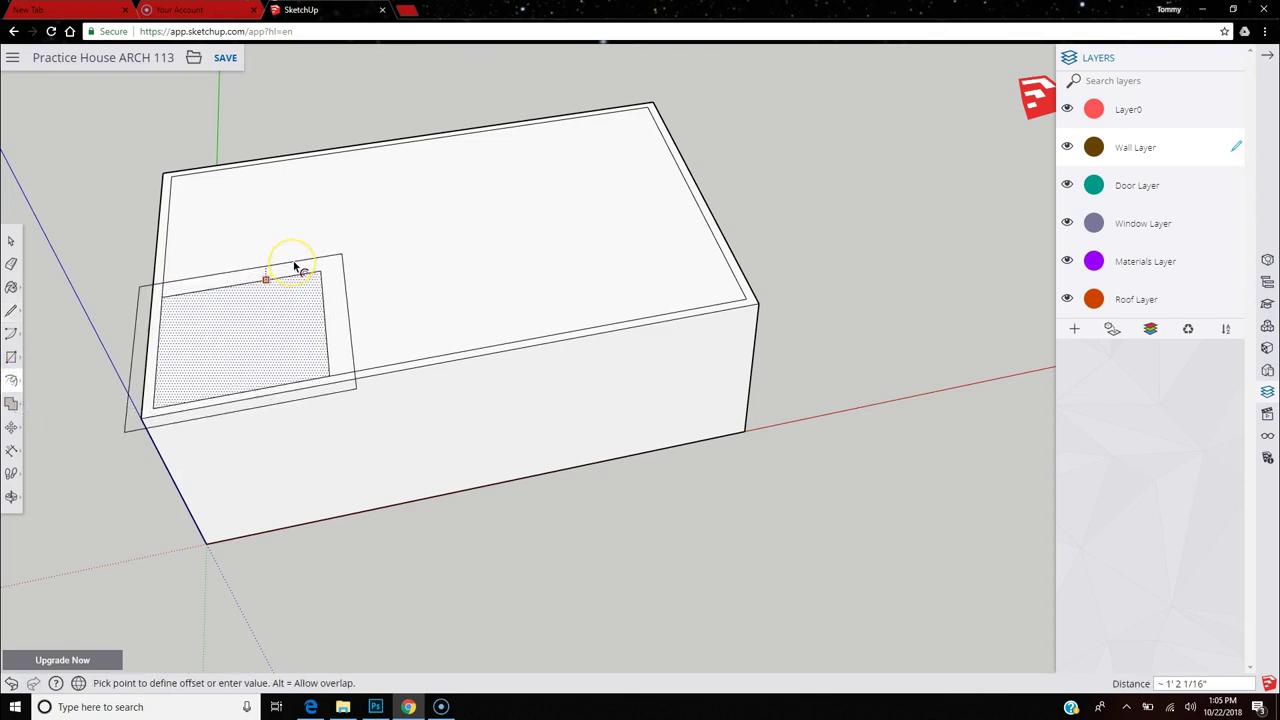
left_click(295, 267)
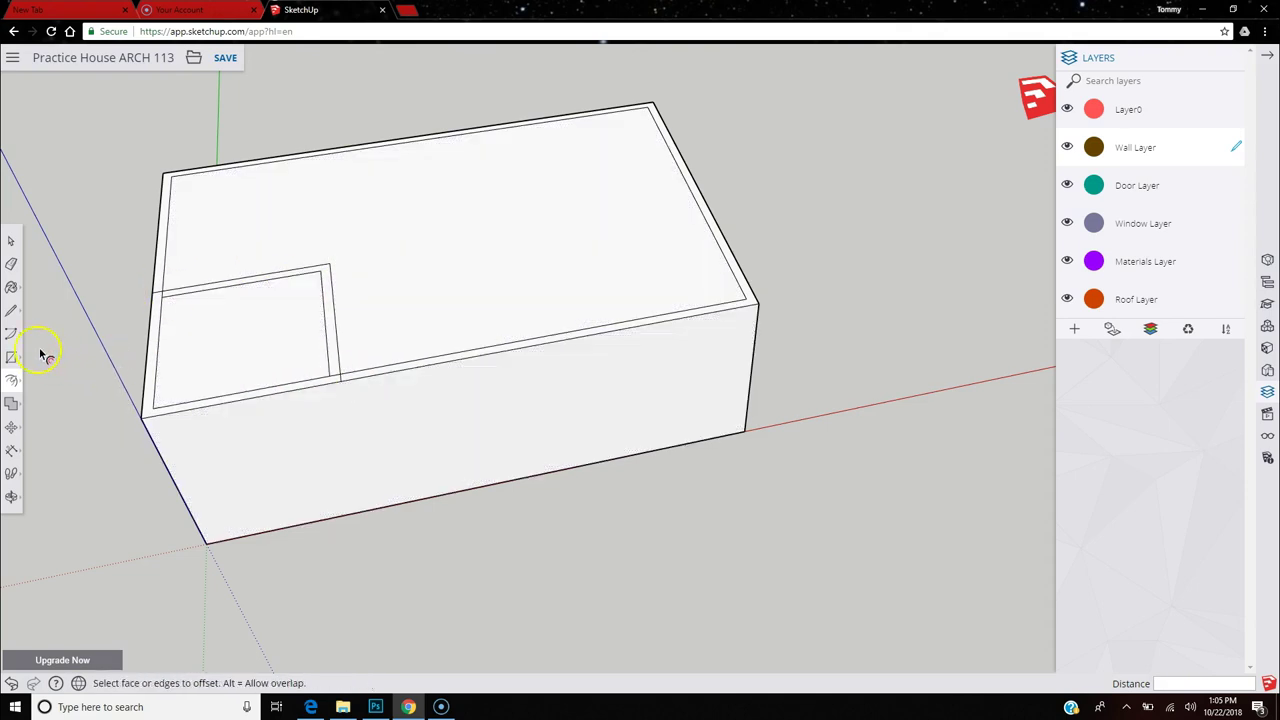
Erase the leftover junction edge at the room's corner.
left_click(11, 263)
scroll(342, 375, "up", 3)
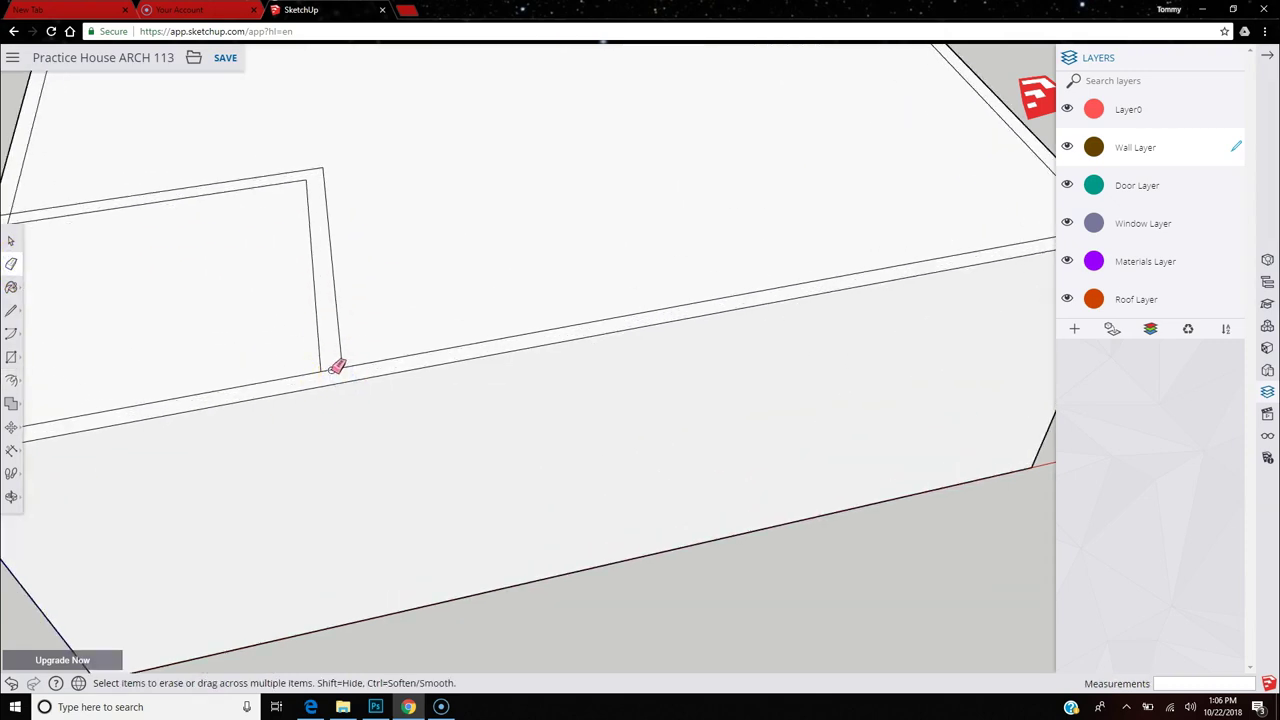
scroll(330, 350, "down", 5)
scroll(215, 265, "up", 6)
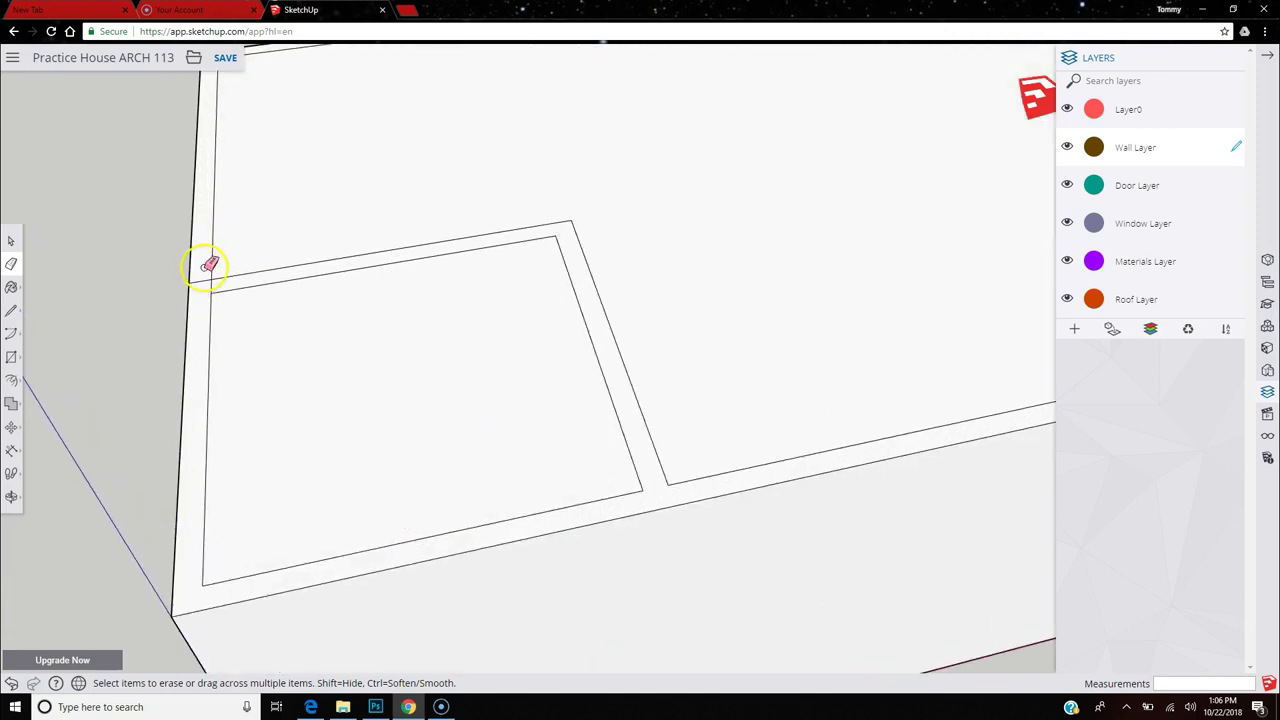
left_click(211, 284)
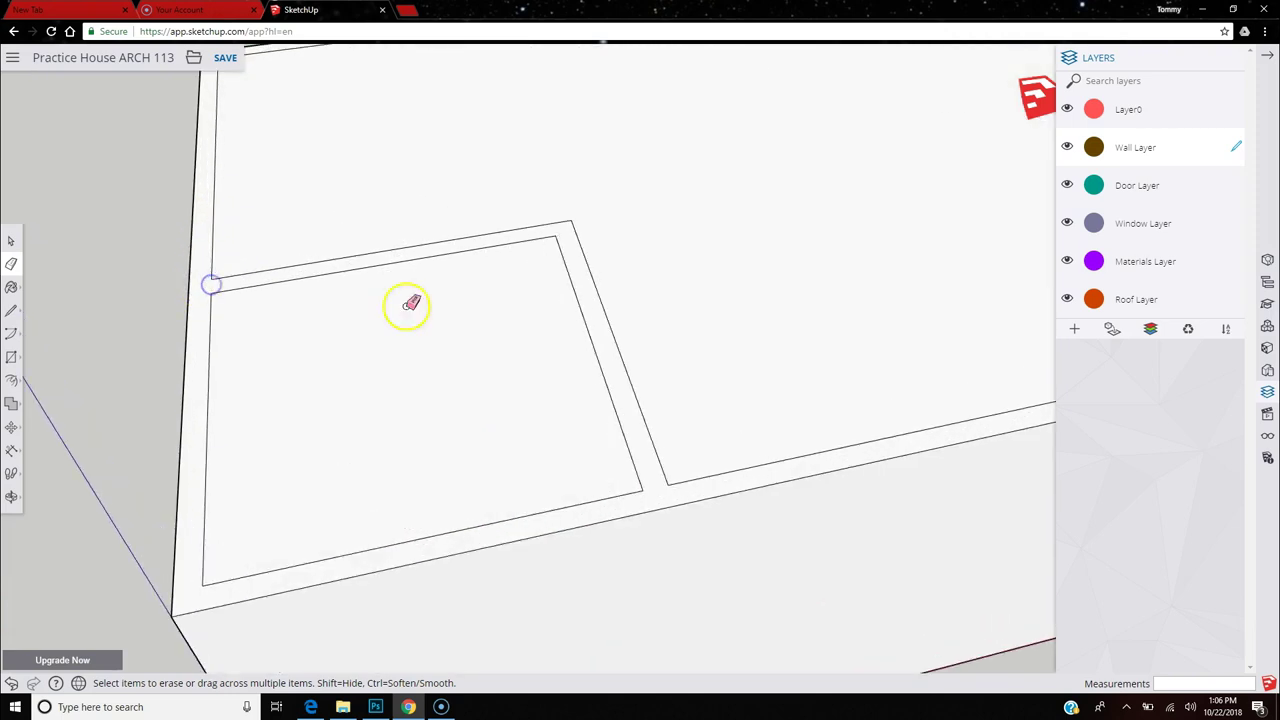
scroll(411, 305, "down", 5)
middle_click_drag(614, 331, 604, 411)
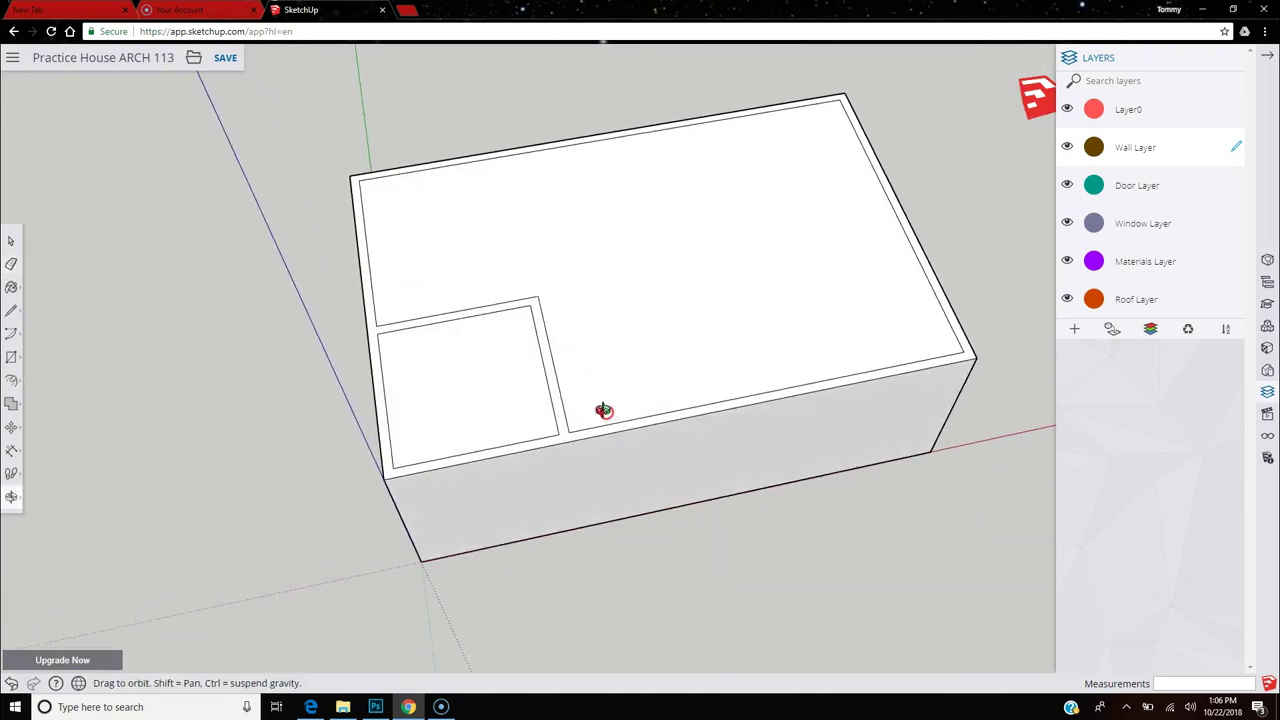
Push the small corner room's face down into the box about 10 feet.
left_click(12, 381)
left_click(44, 351)
left_click(477, 397)
left_click(449, 409)
middle_click_drag(449, 409, 354, 423)
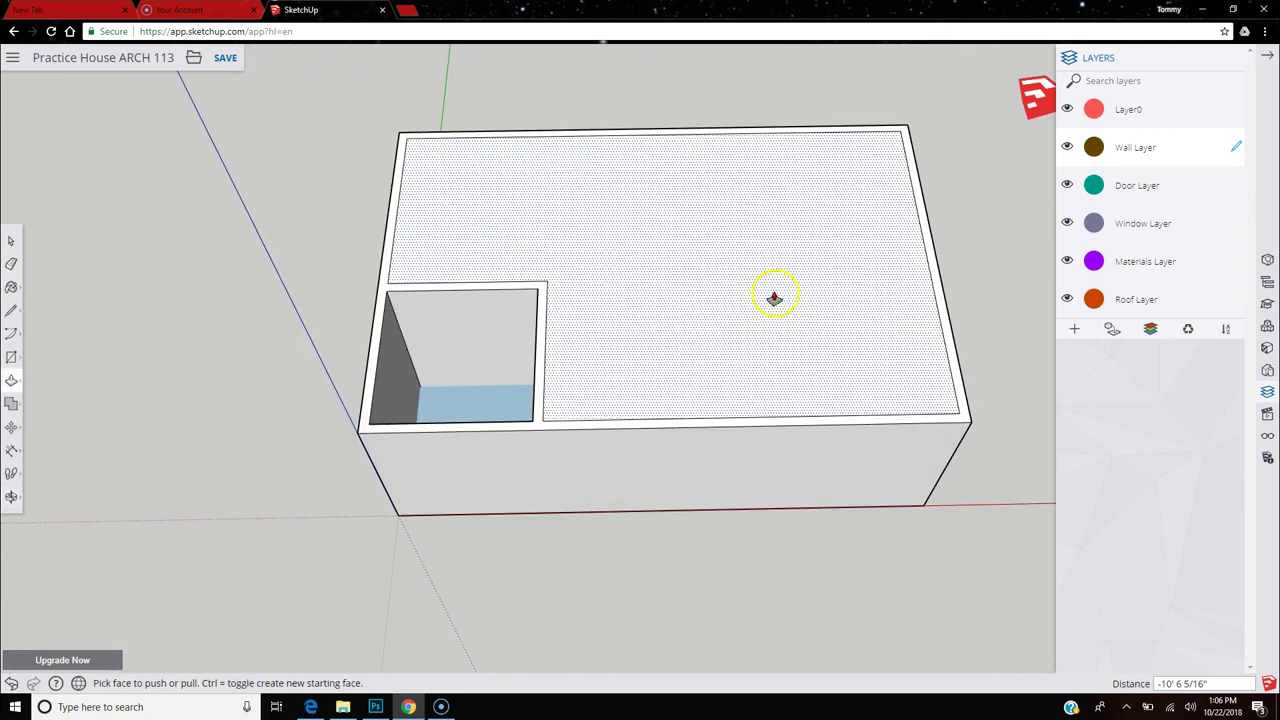
left_click(12, 313)
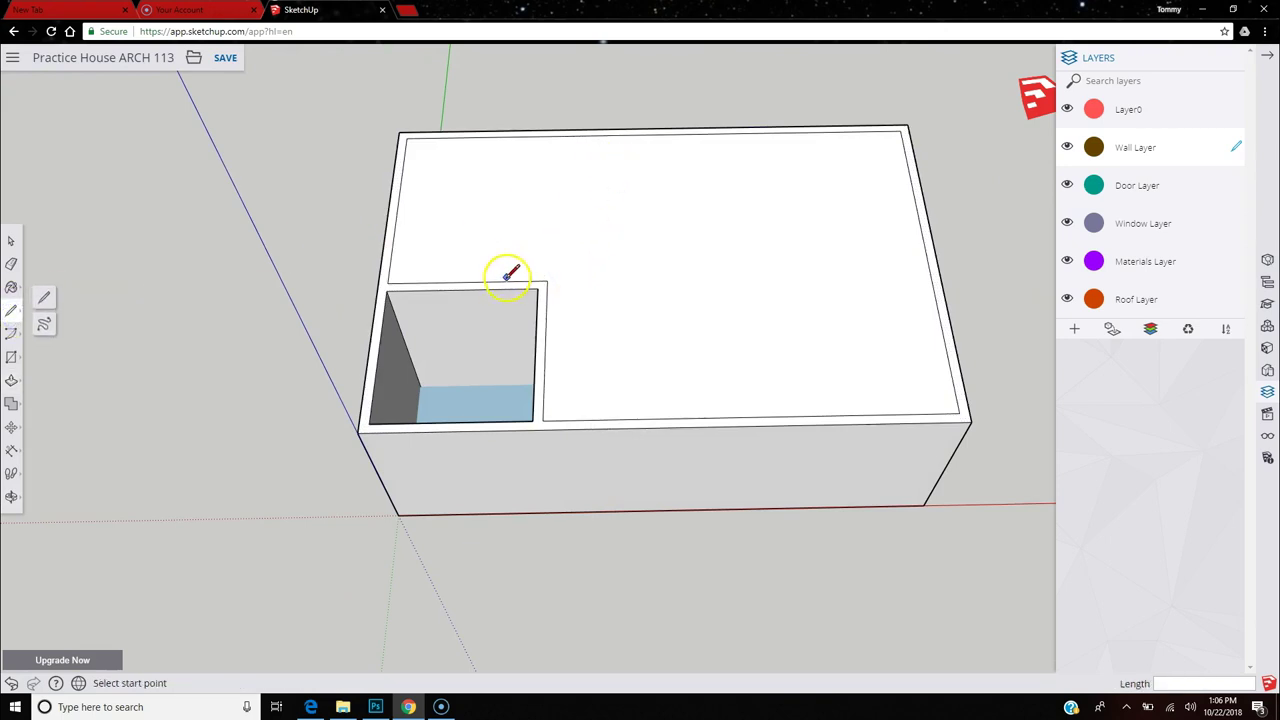
Redraw the room's top edge and draw a 10' 6" line up to the box's back edge.
left_click(387, 283)
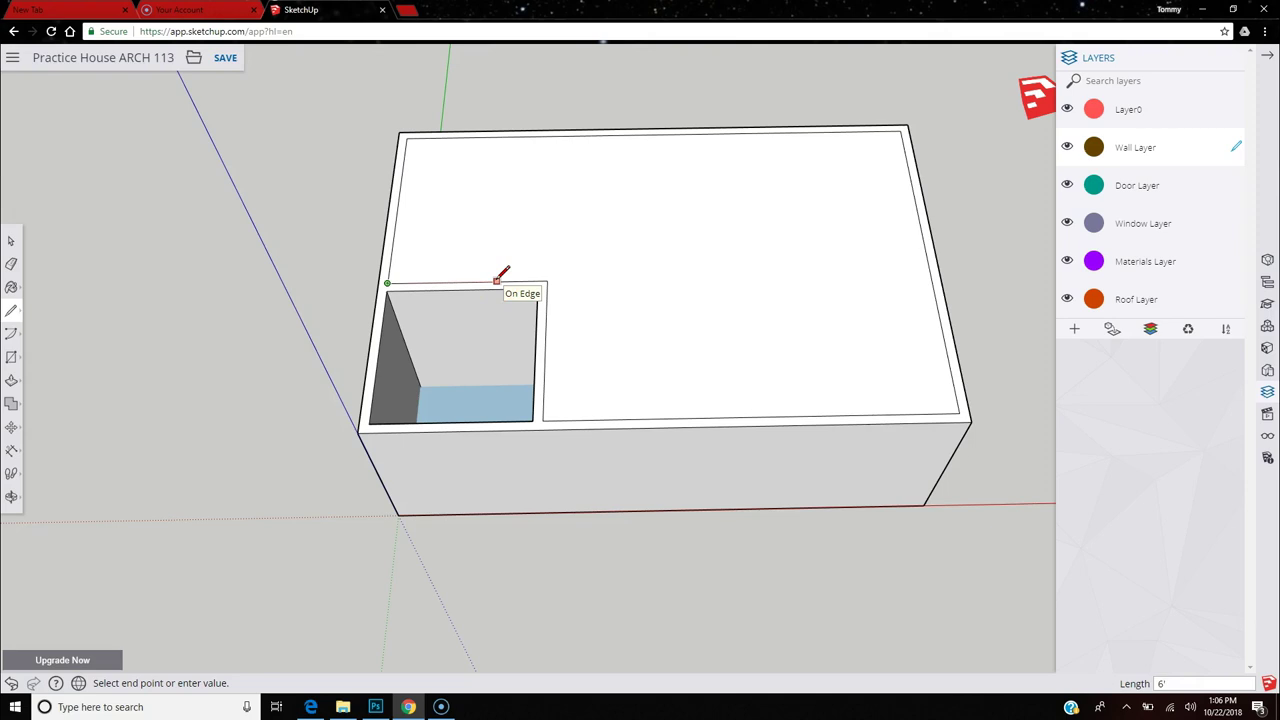
left_click(497, 280)
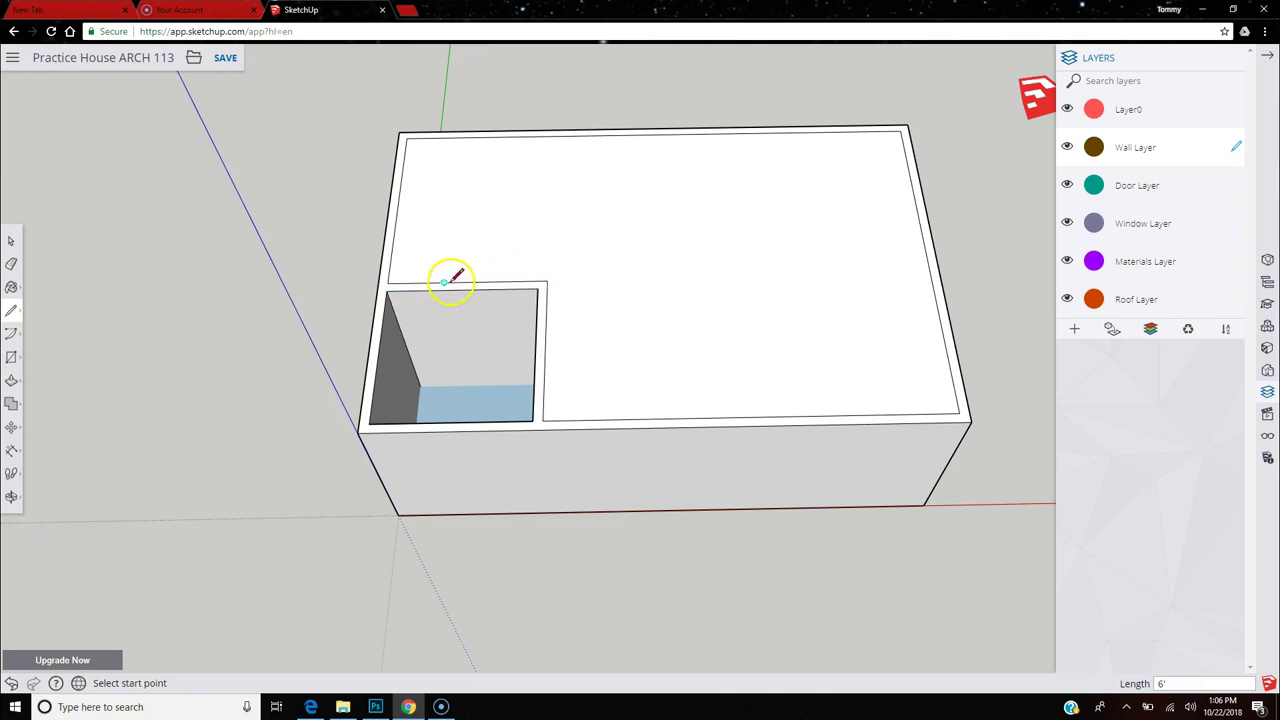
left_click(500, 280)
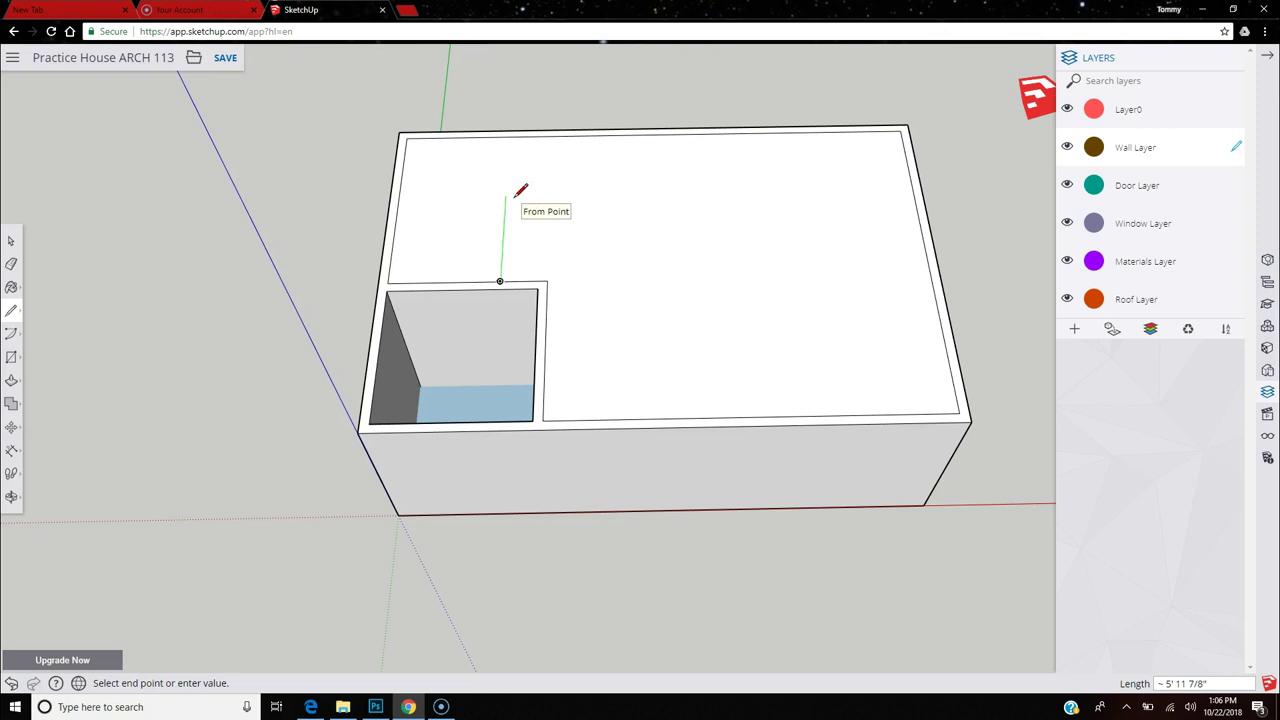
left_click_drag(520, 190, 510, 136)
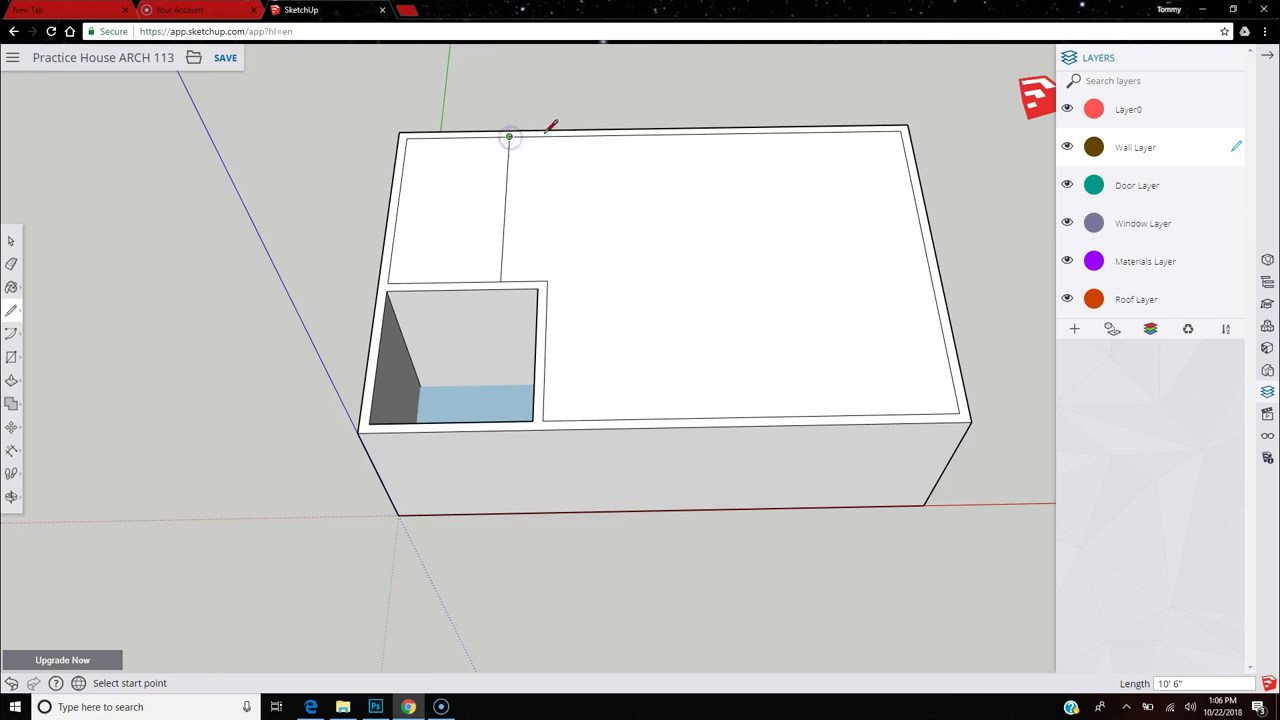
left_click(15, 356)
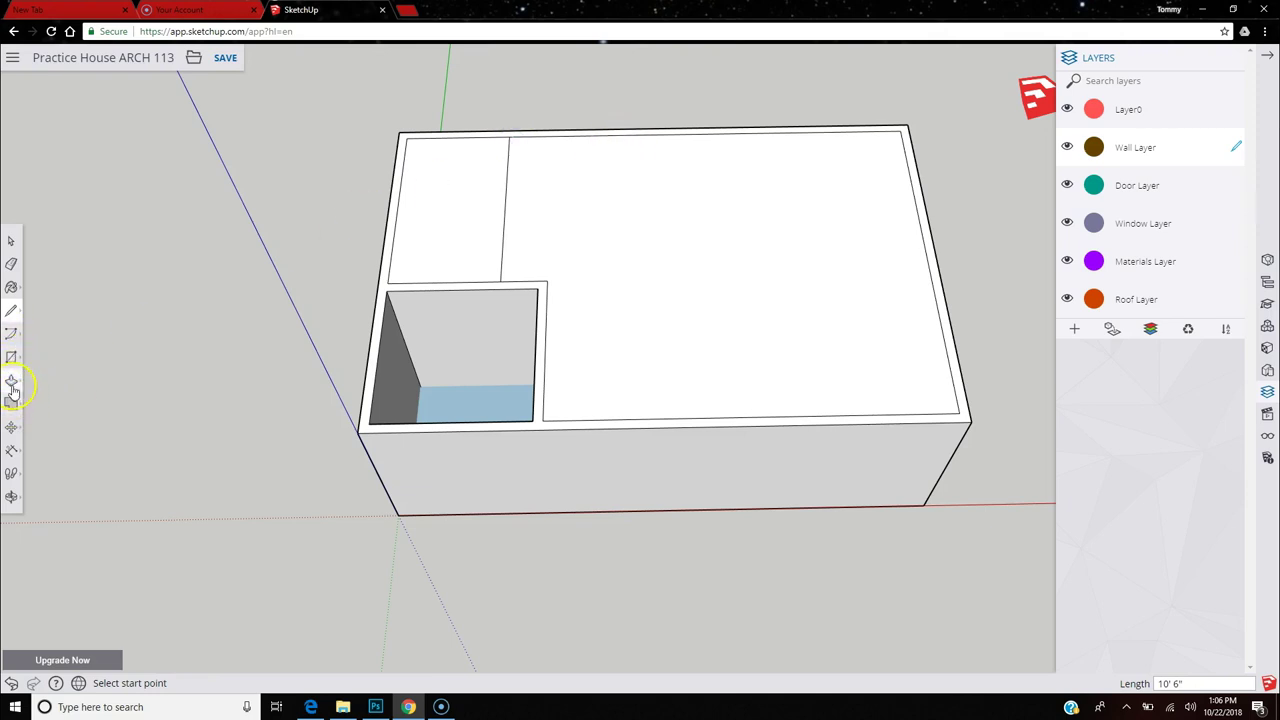
left_click(11, 380)
Offset the new strip's face inward by 6 inches.
left_click(40, 403)
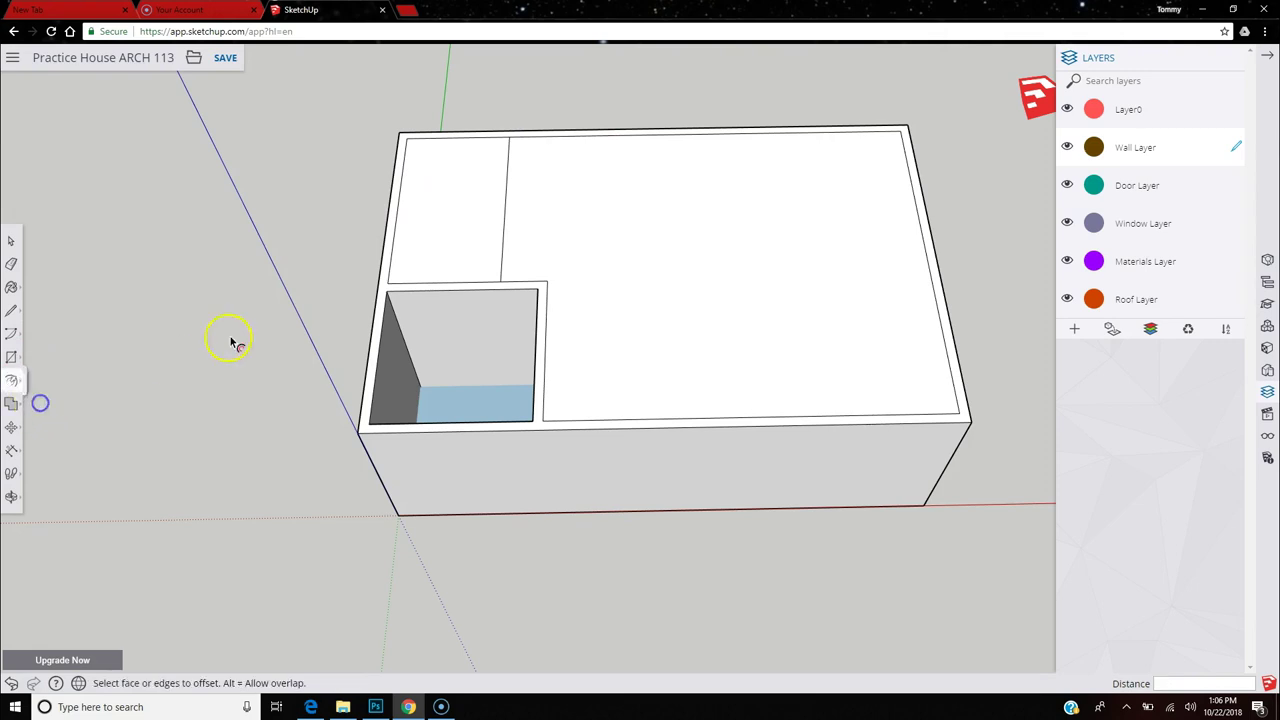
left_click(474, 228)
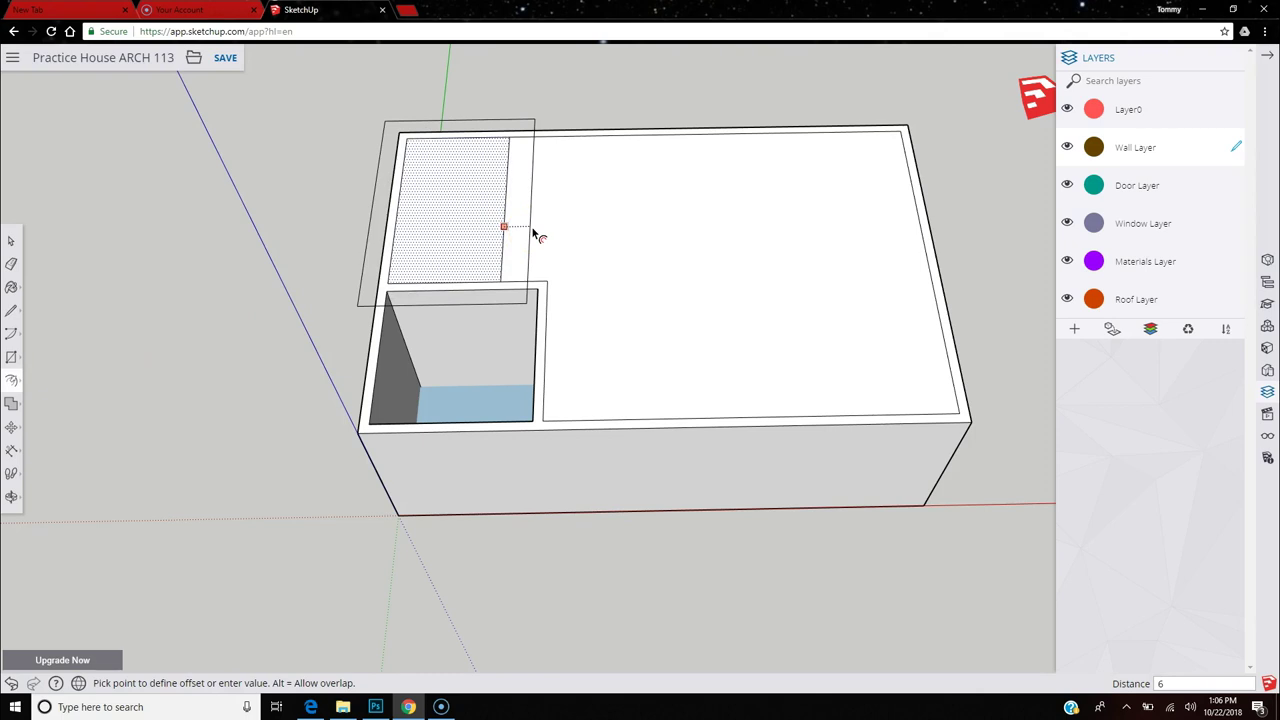
key("Return")
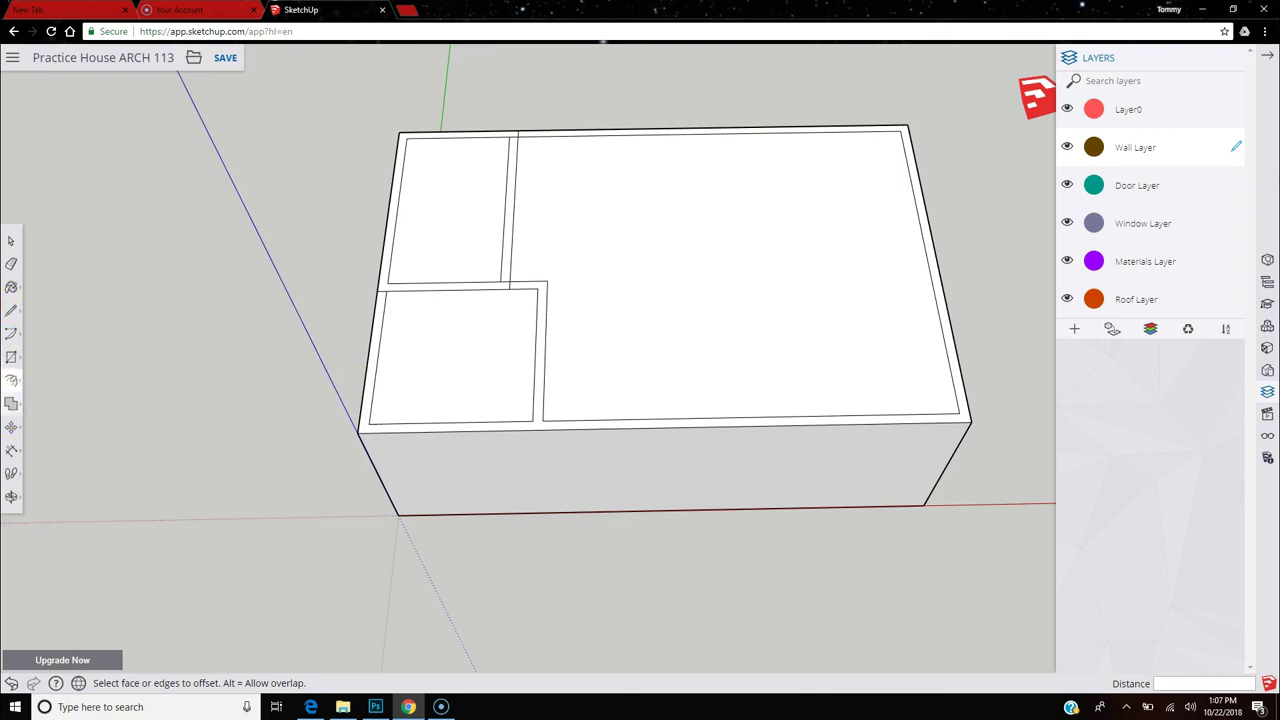
Erase the short junction edge between the strip and the corner room.
left_click(11, 264)
scroll(412, 288, "up", 5)
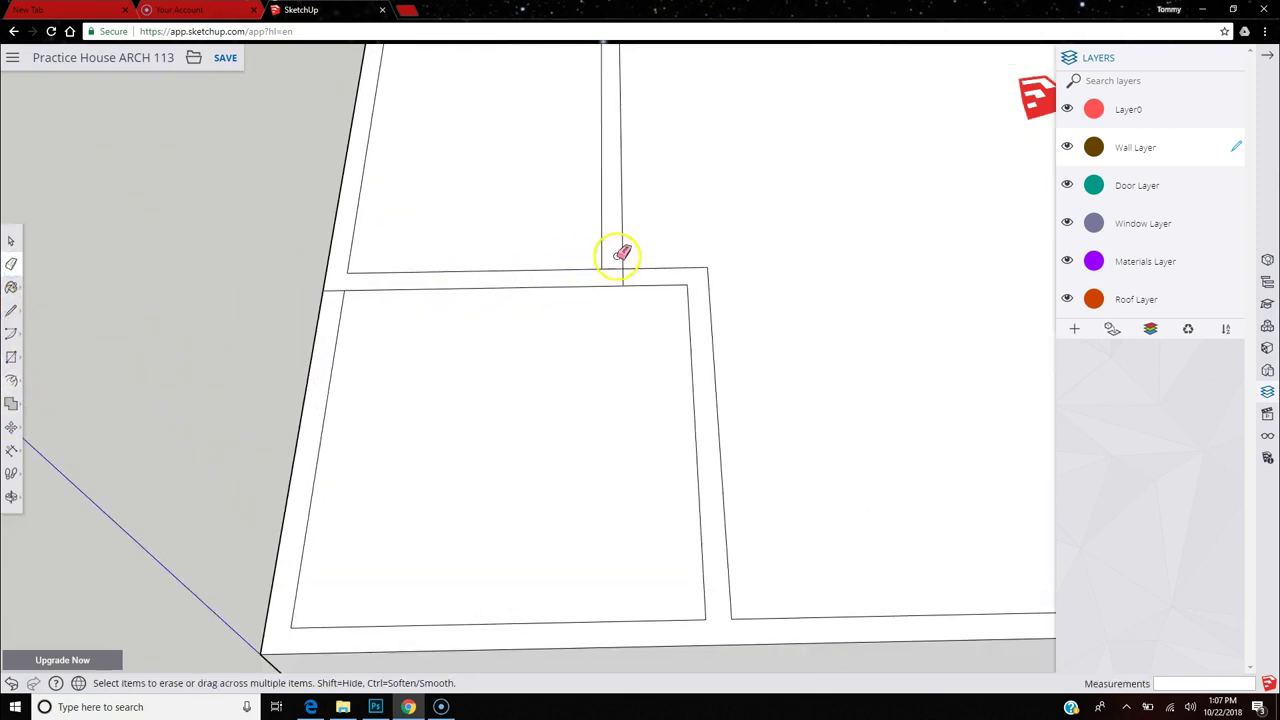
mouse_move(618, 265)
left_mouse_down()
mouse_move(561, 321)
mouse_move(336, 287)
left_mouse_up()
scroll(820, 380, "down", 5)
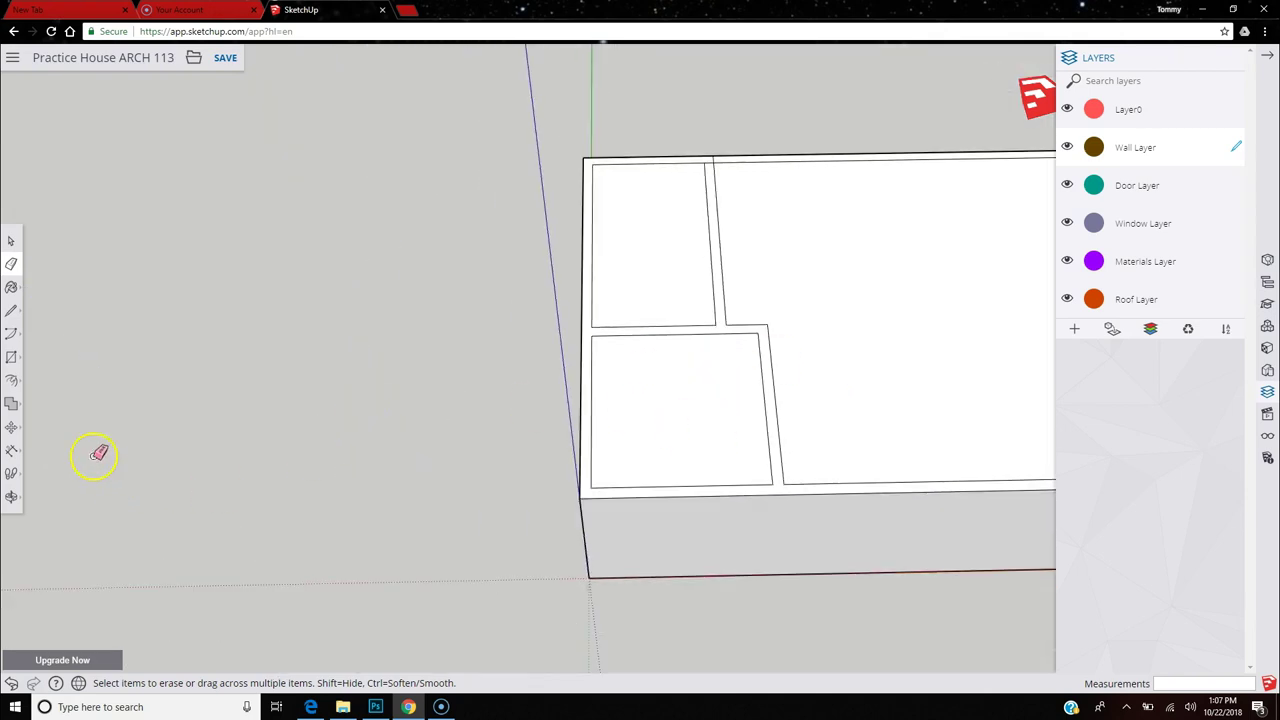
left_click(11, 241)
Delete the face over the sunken room and push the strip's floor down to the room's depth.
left_click(643, 388)
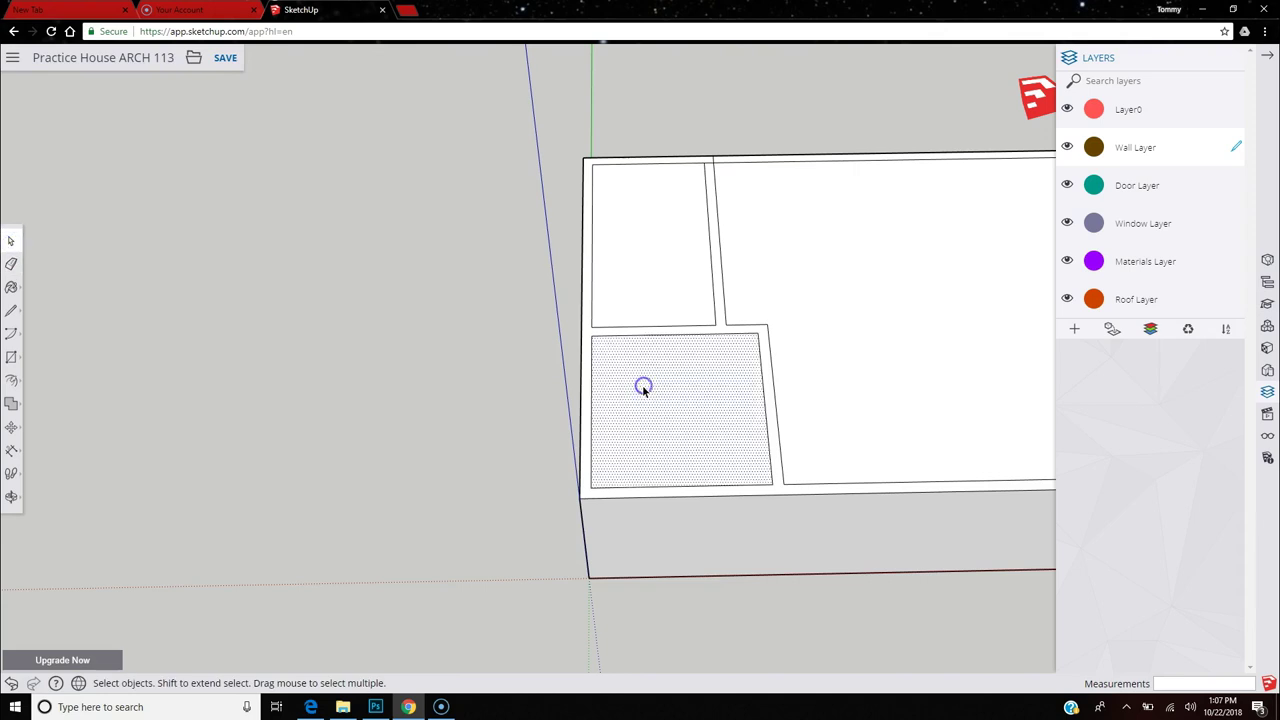
key("Delete")
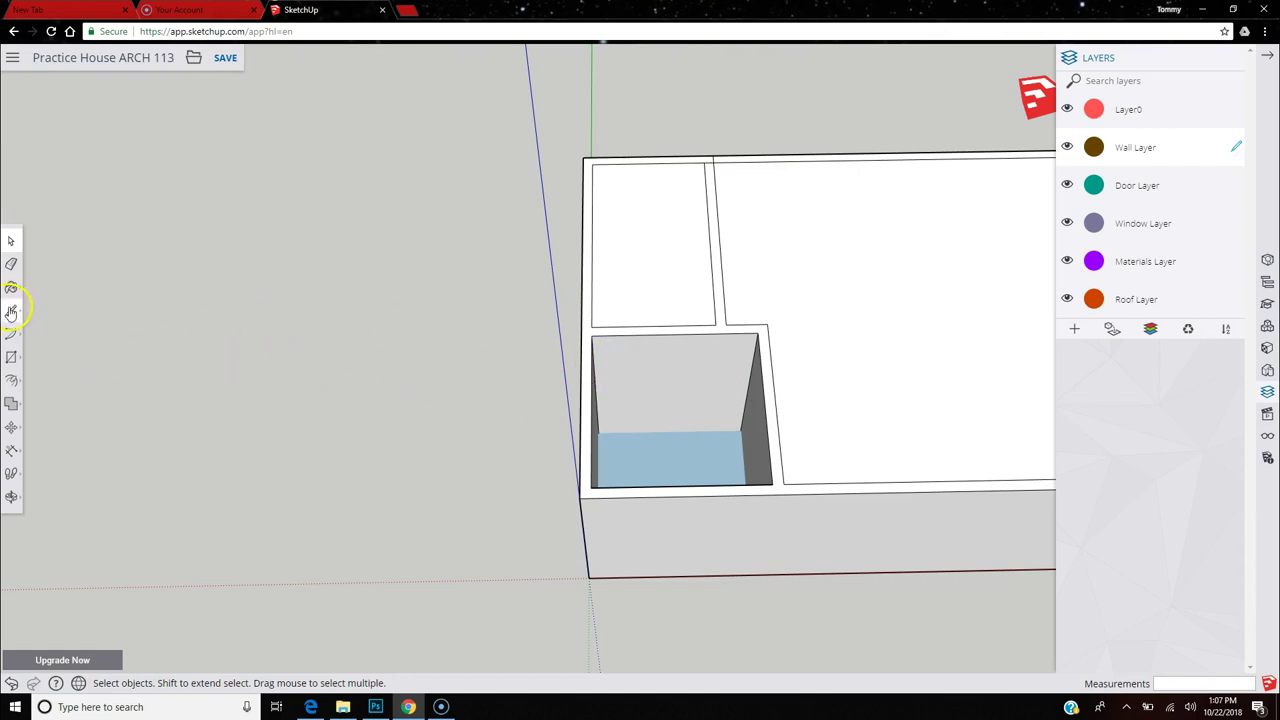
left_click(13, 382)
left_click(43, 354)
left_click(661, 298)
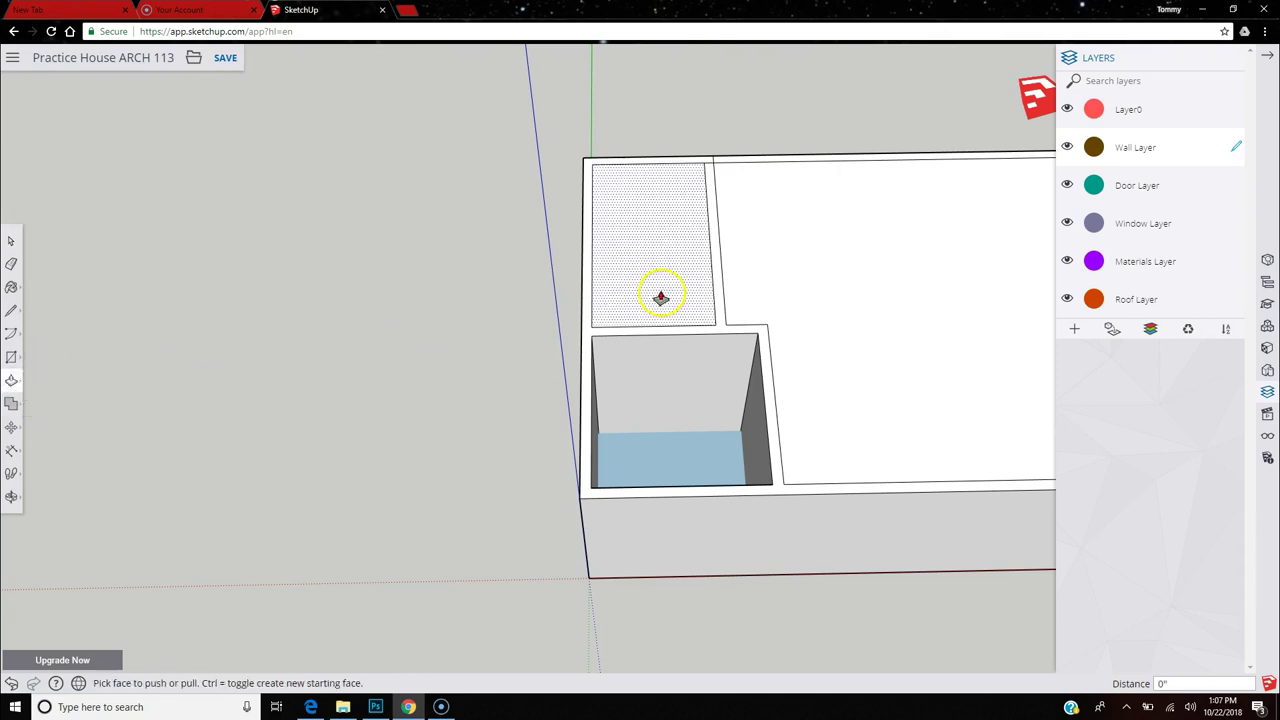
left_click(650, 258)
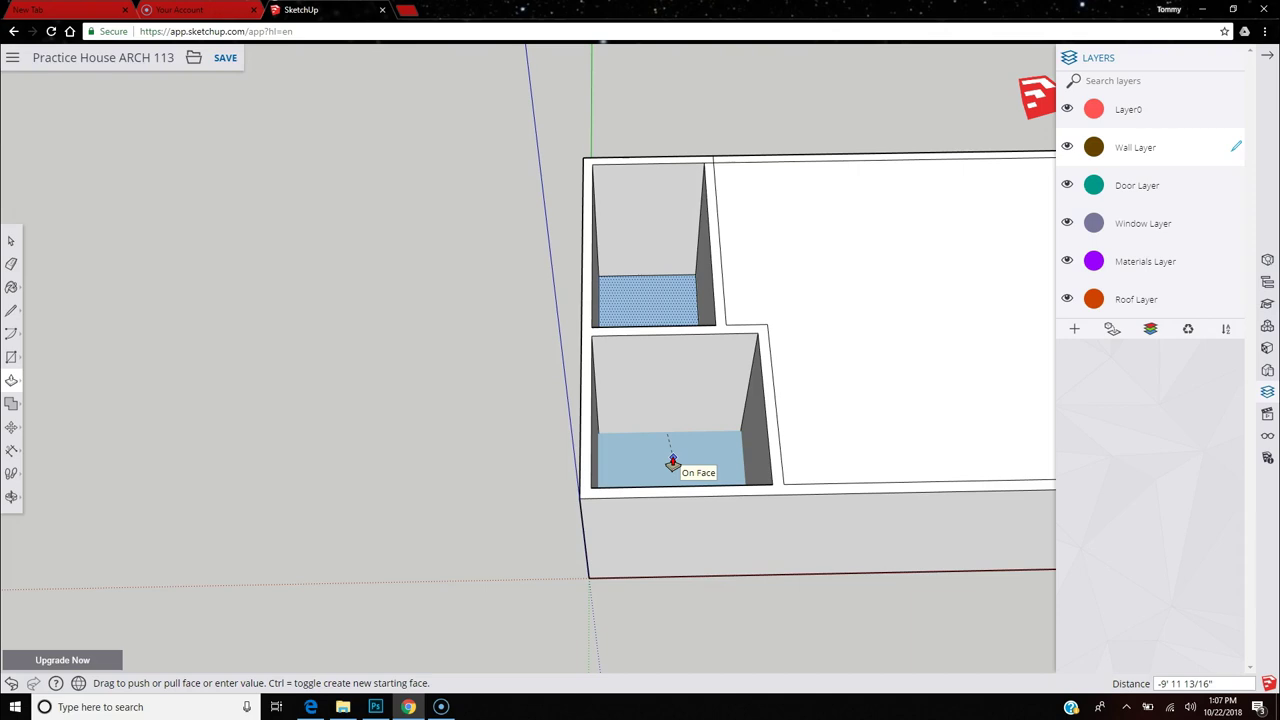
left_click(673, 462)
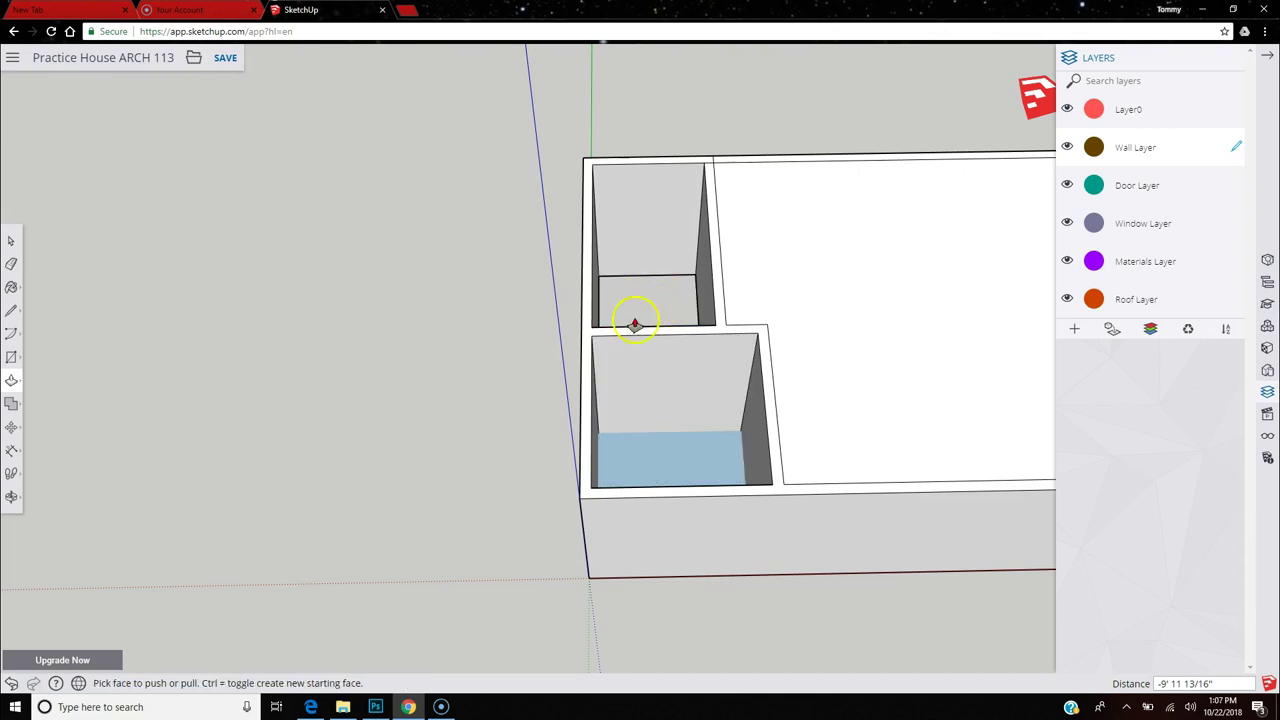
Push the large main room floor down to the same depth.
scroll(331, 386, "down", 5)
middle_click_drag(331, 386, 749, 380)
scroll(777, 371, "up", 2)
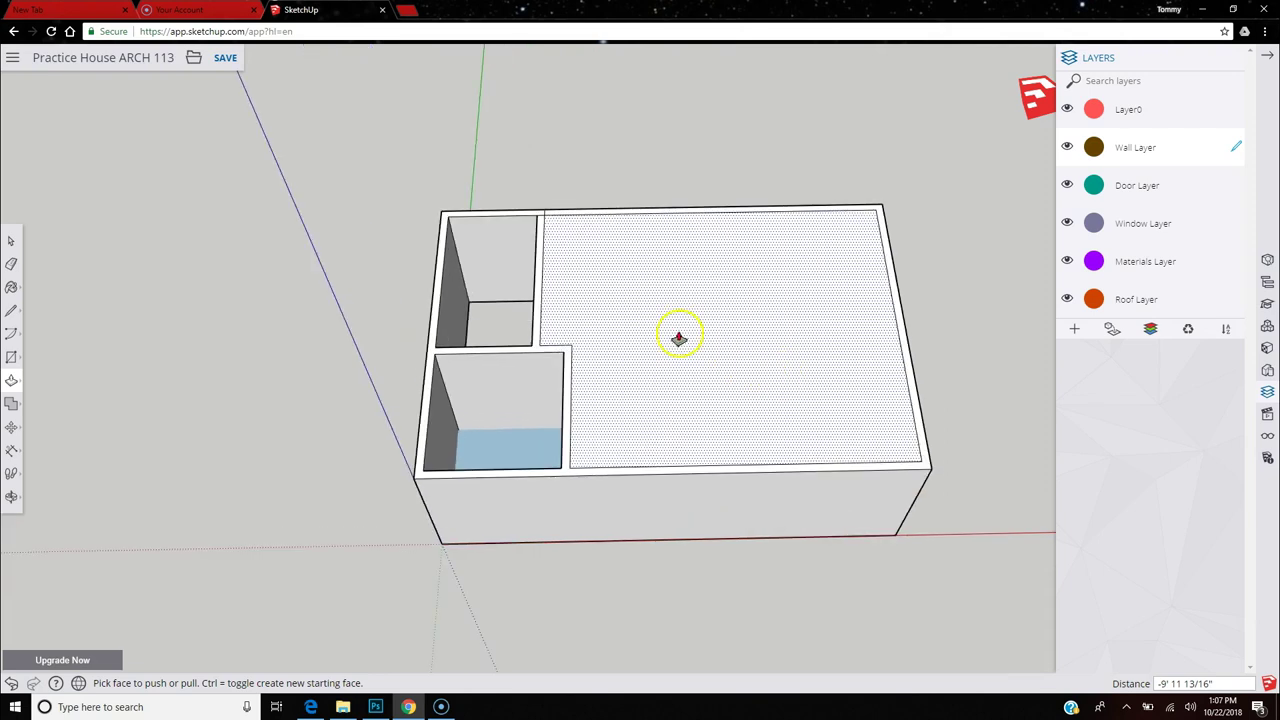
left_click(776, 366)
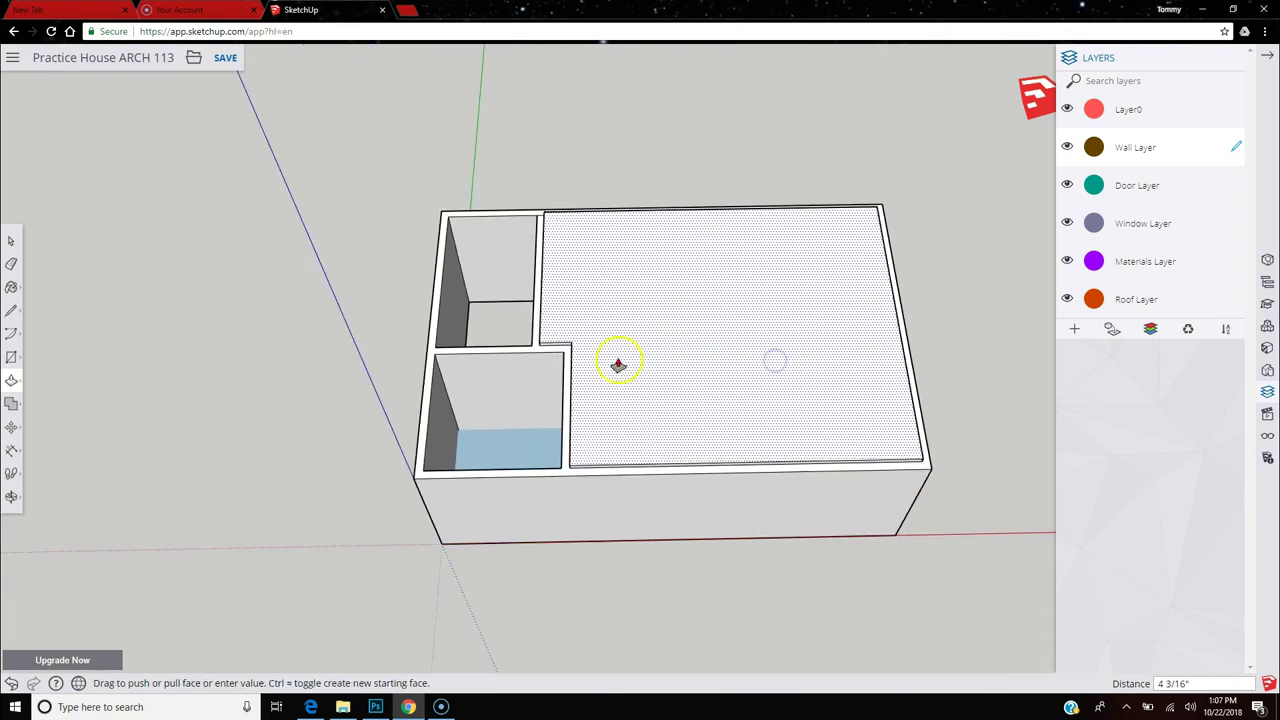
left_click(498, 456)
scroll(366, 343, "down", 2)
middle_click_drag(695, 337, 769, 394)
left_click(693, 409)
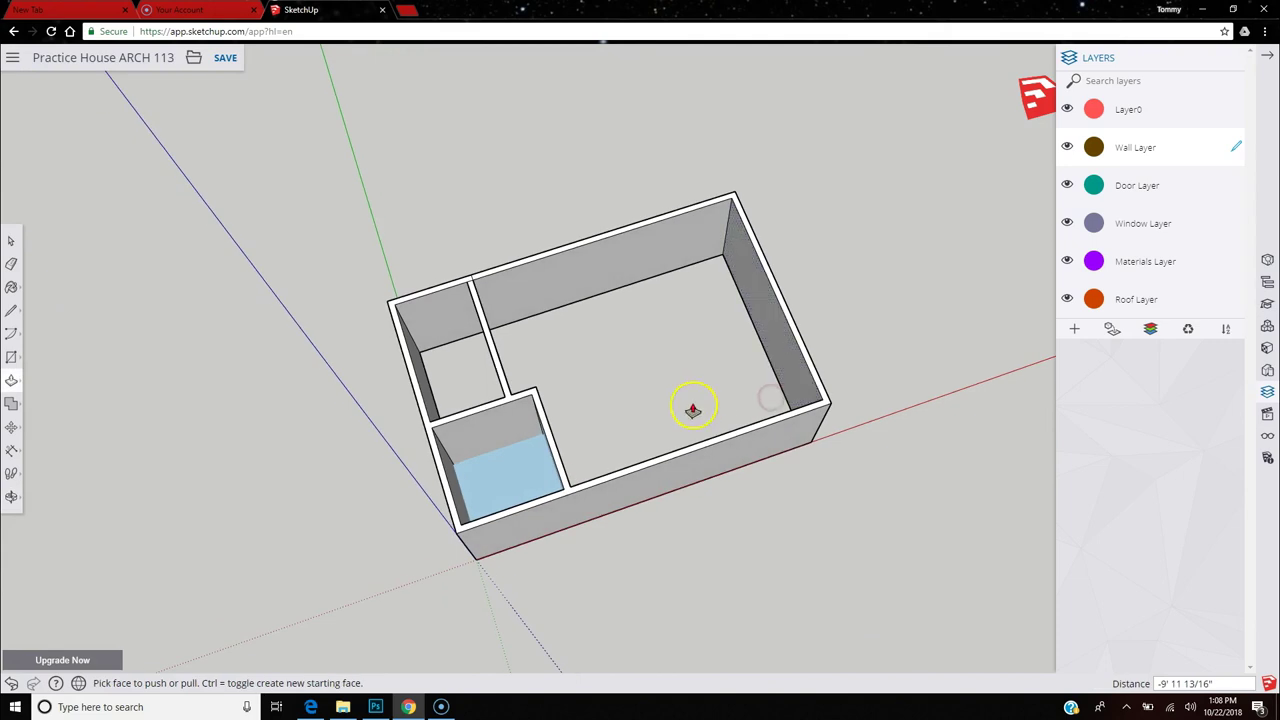
From a low view under the box, pull its bottom face up 6 1/2".
middle_click_drag(693, 409, 700, 334)
middle_click_drag(706, 509, 560, 300)
scroll(483, 480, "up", 5)
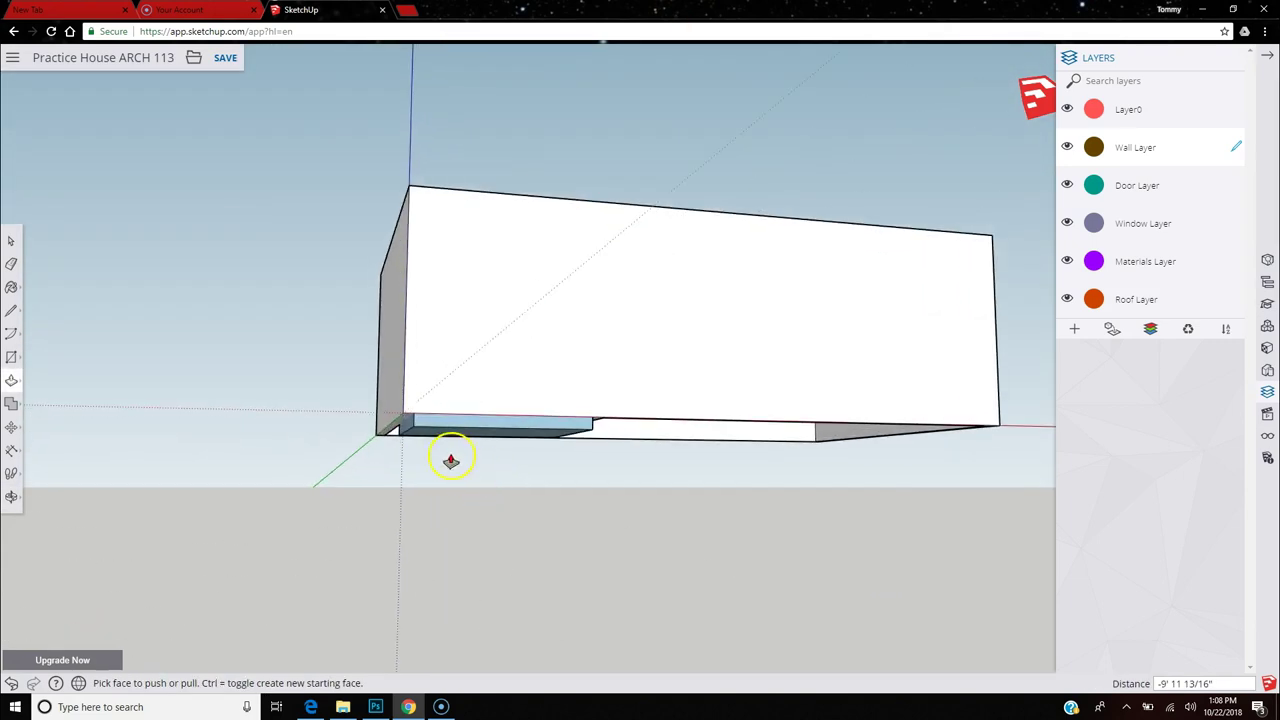
scroll(455, 455, "up", 5)
left_click_drag(334, 370, 182, 310)
scroll(297, 410, "down", 3)
scroll(214, 380, "down", 4)
Orbit to look down into the three rooms, leaving the Wall Layer name unchanged.
middle_click_drag(480, 297, 250, 613)
middle_click_drag(444, 467, 600, 546)
middle_click_drag(694, 486, 709, 474)
double_click(1177, 147)
key("Return")
middle_click_drag(597, 349, 560, 498)
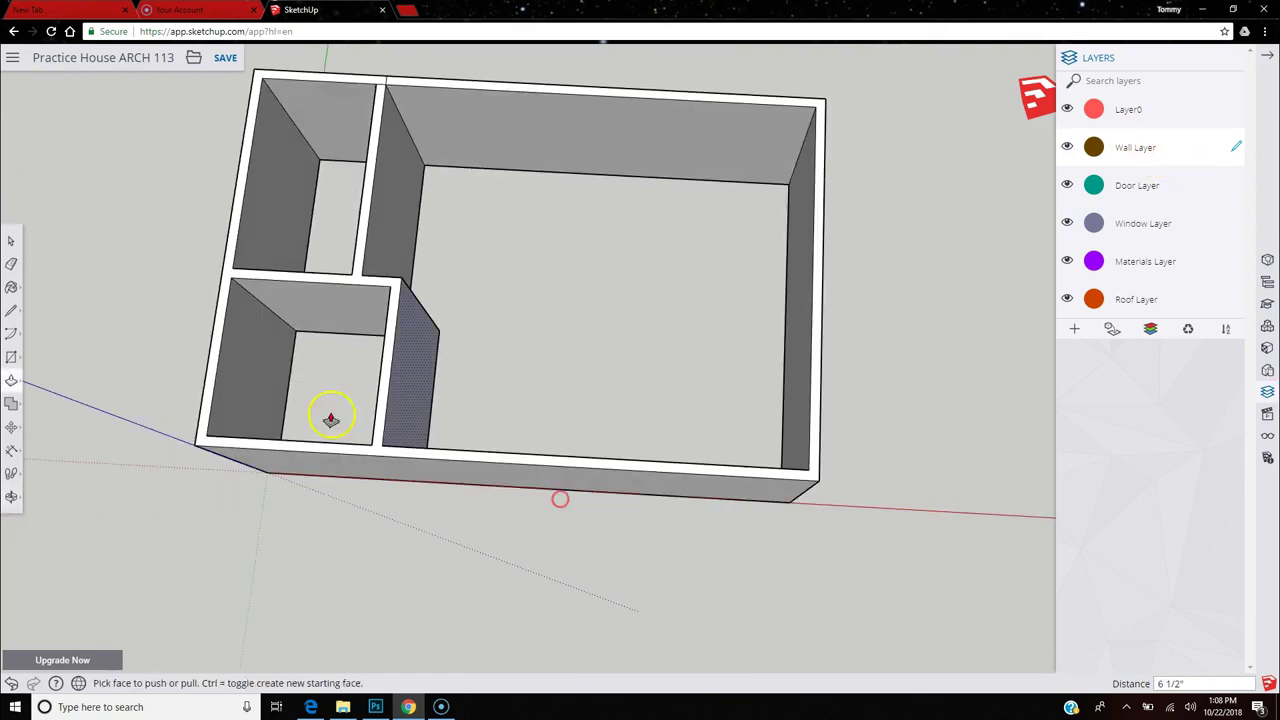
Cancel the line started at the inner wall corner and orbit until the long front wall faces you.
left_click(11, 310)
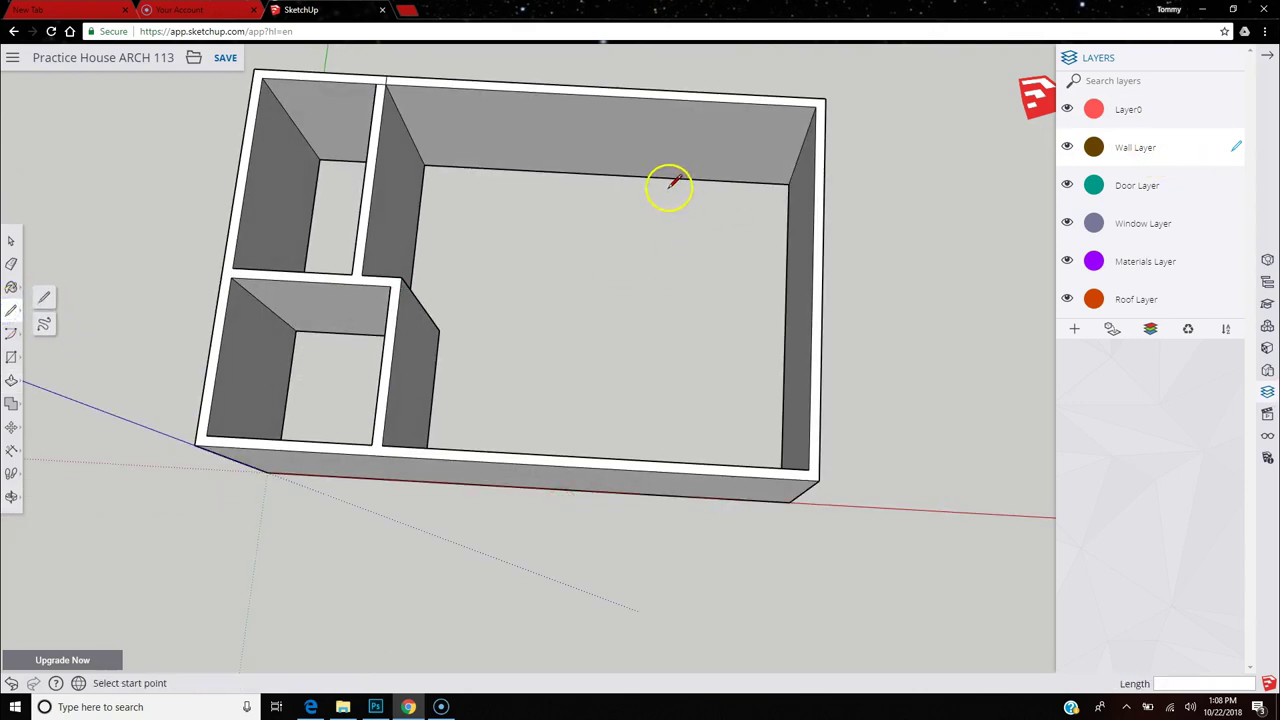
left_click(424, 163)
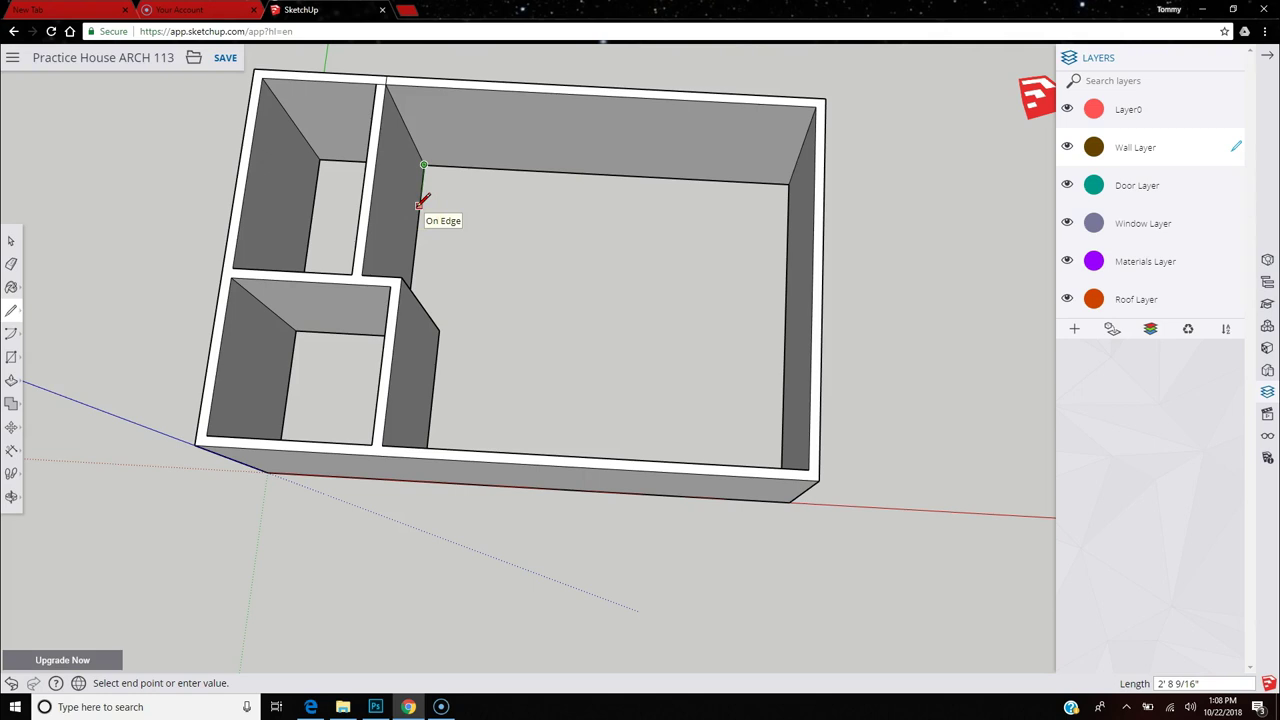
key("Escape")
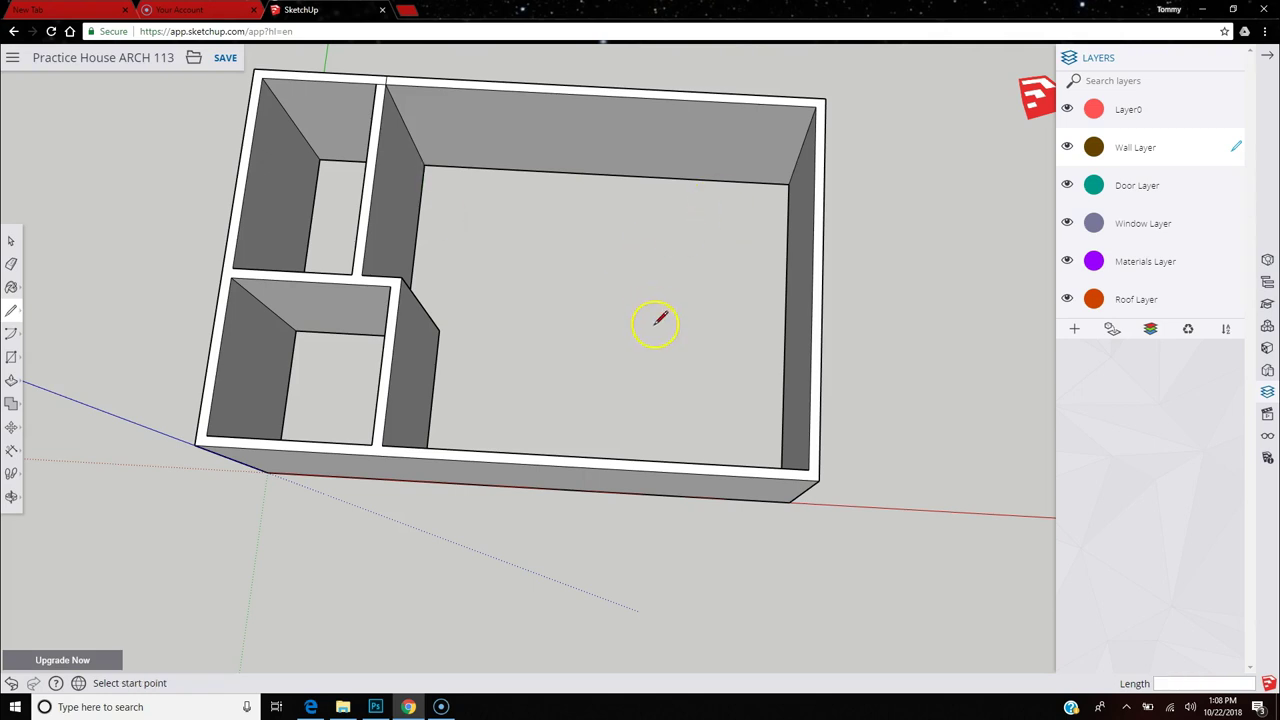
middle_click_drag(533, 515, 505, 87)
middle_click_drag(466, 403, 555, 375)
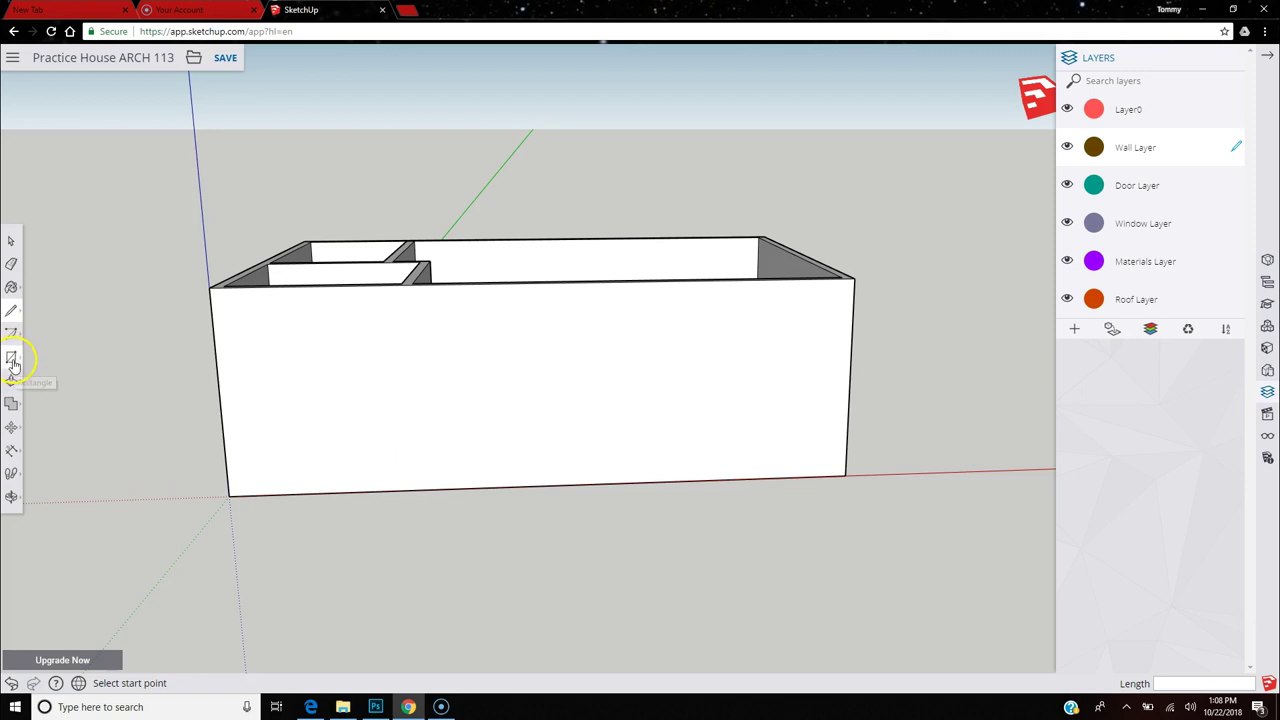
Draw a short vertical line up the wall's left edge, then a horizontal line across the front wall.
left_click(229, 495)
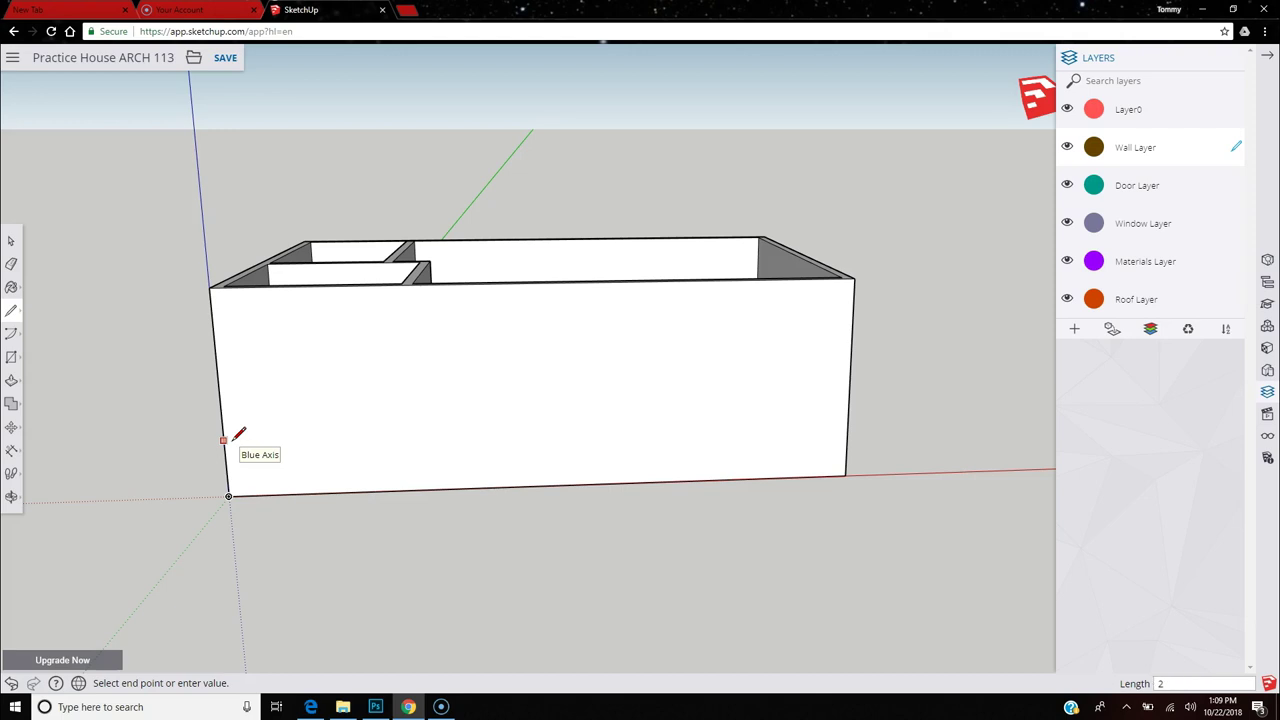
left_click(231, 439)
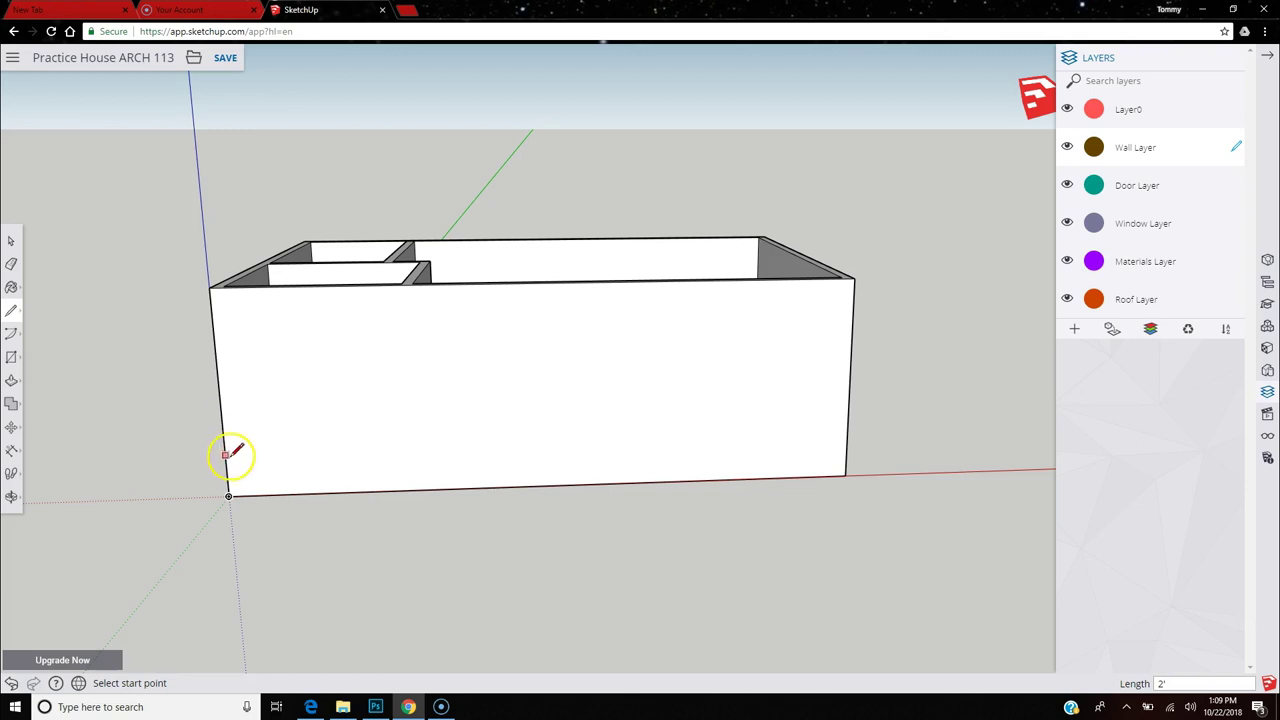
left_click(225, 455)
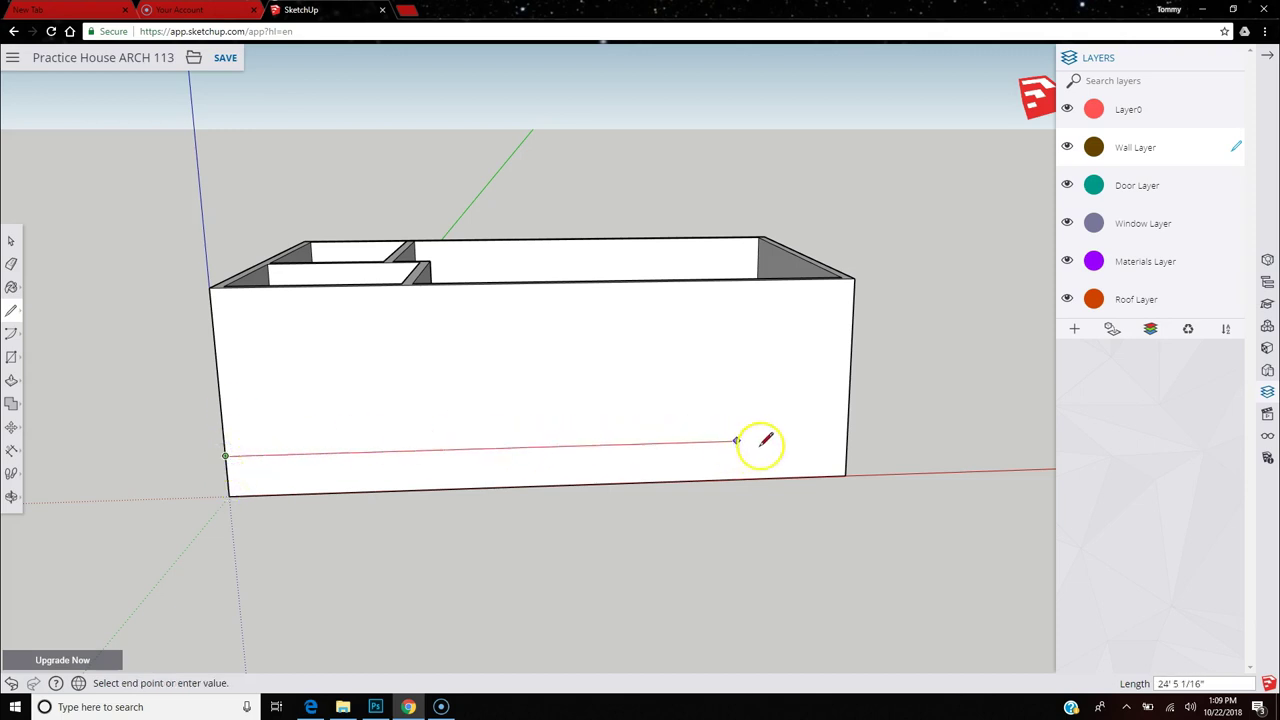
left_click(901, 436)
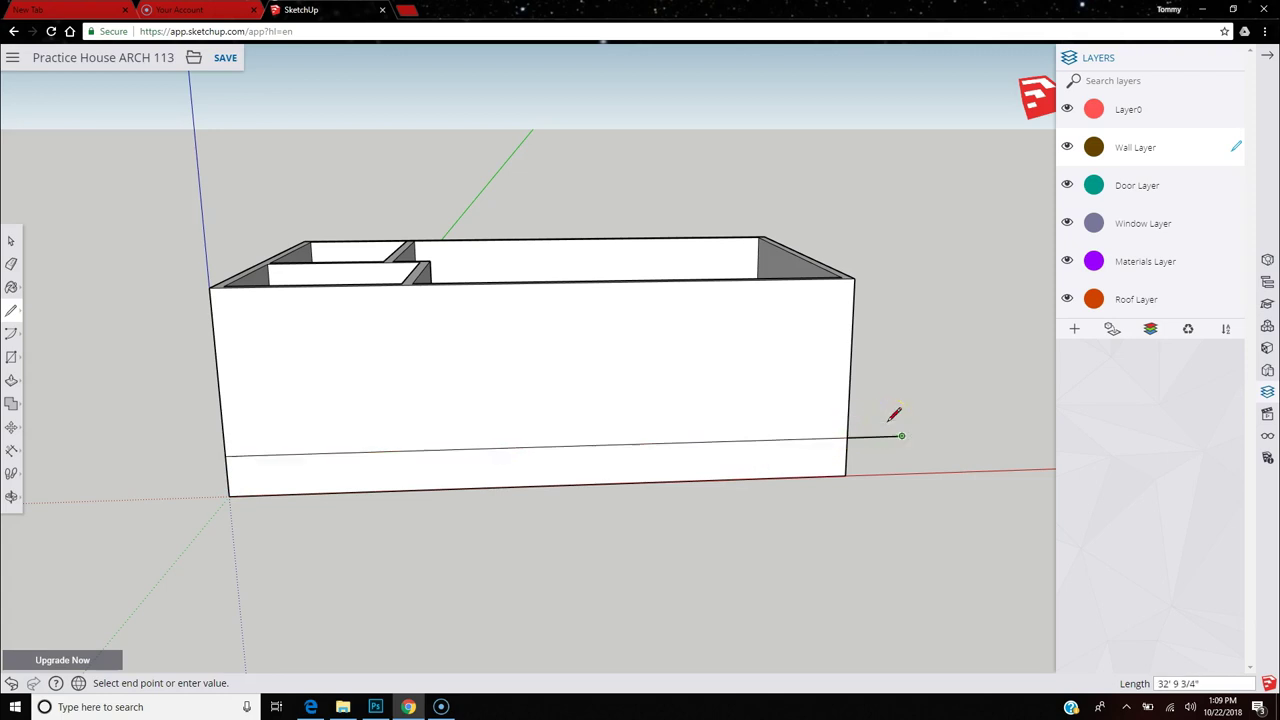
key("Escape")
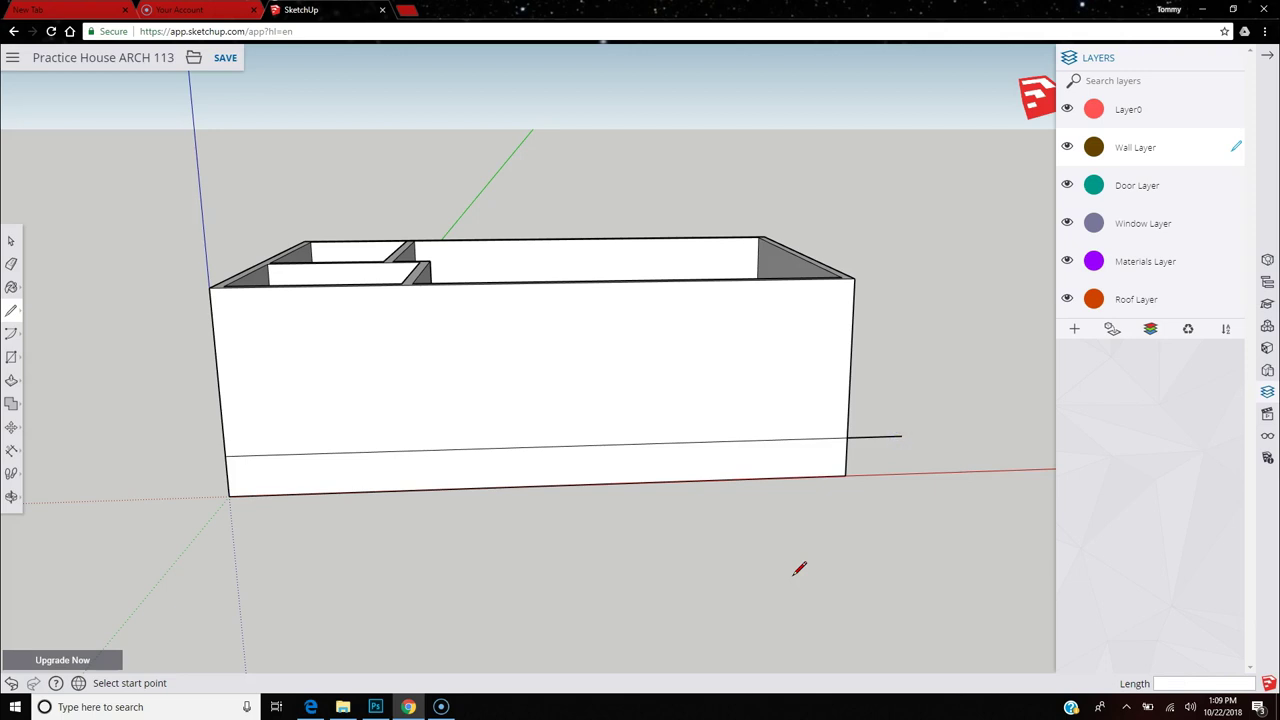
Draw a vertical line 2' from the bottom-left corner up to the horizontal line.
left_click(11, 359)
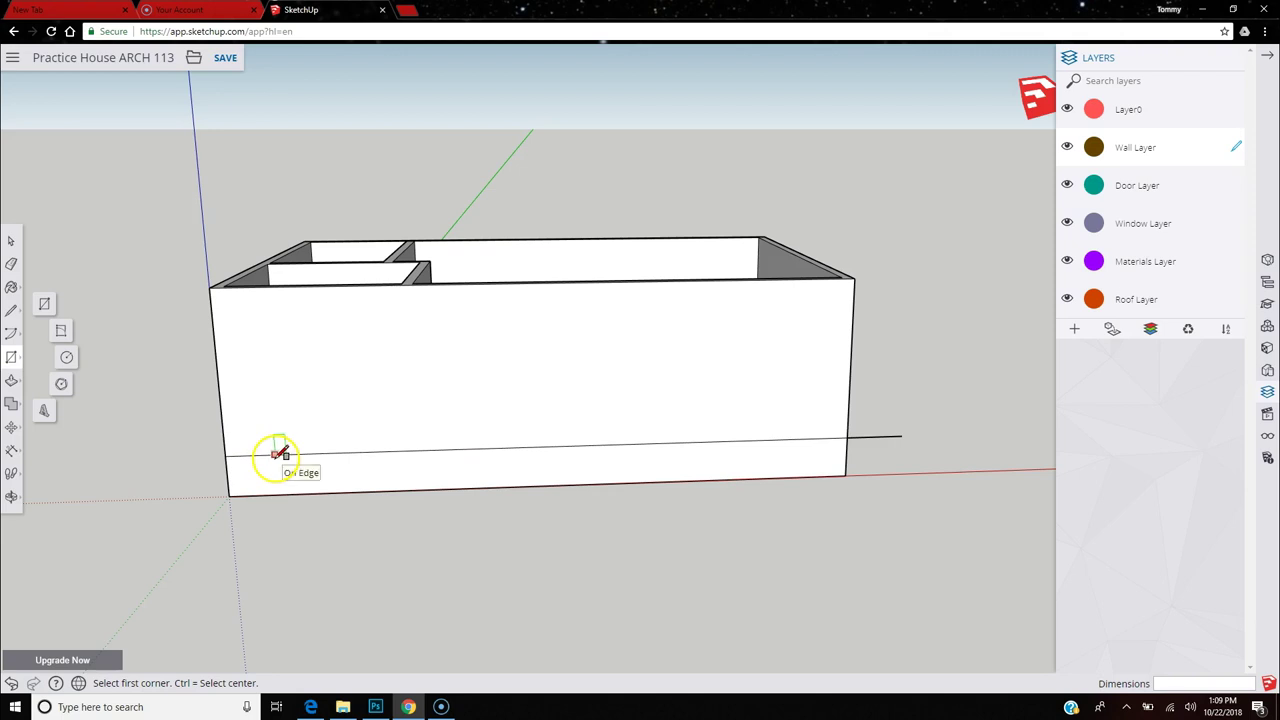
key("ctrl")
left_click(10, 312)
left_click(228, 495)
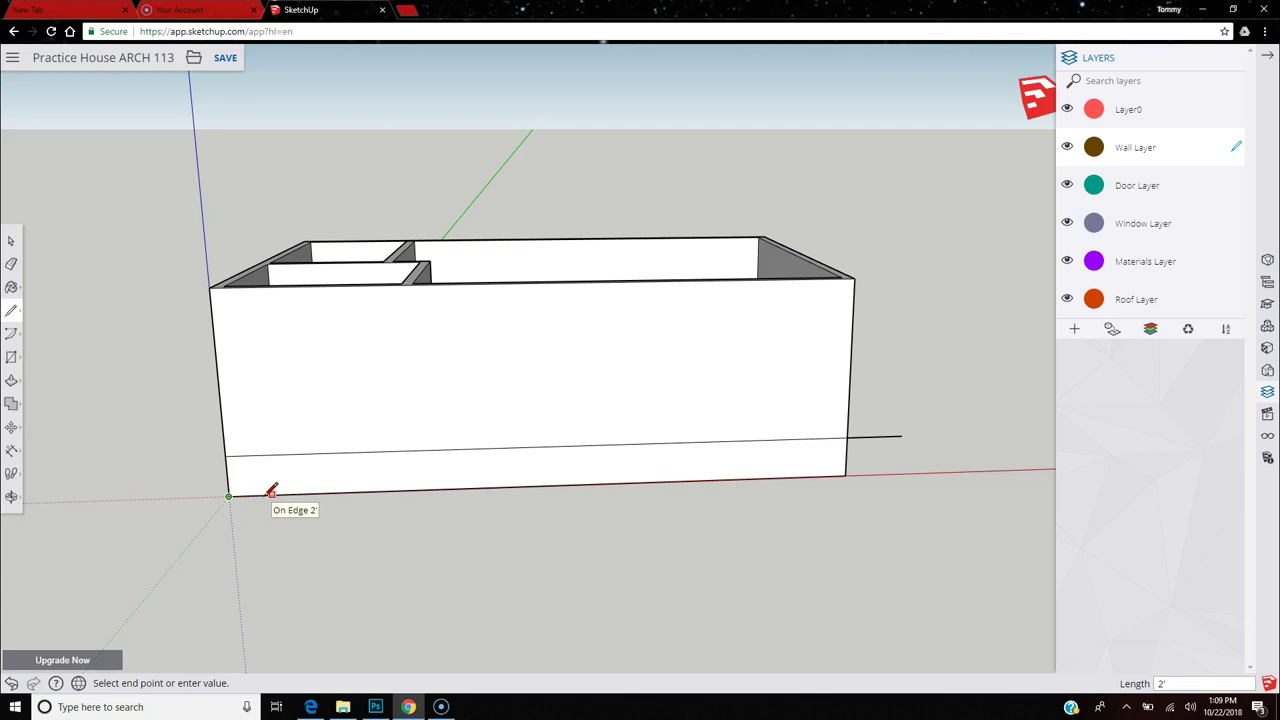
left_click(272, 491)
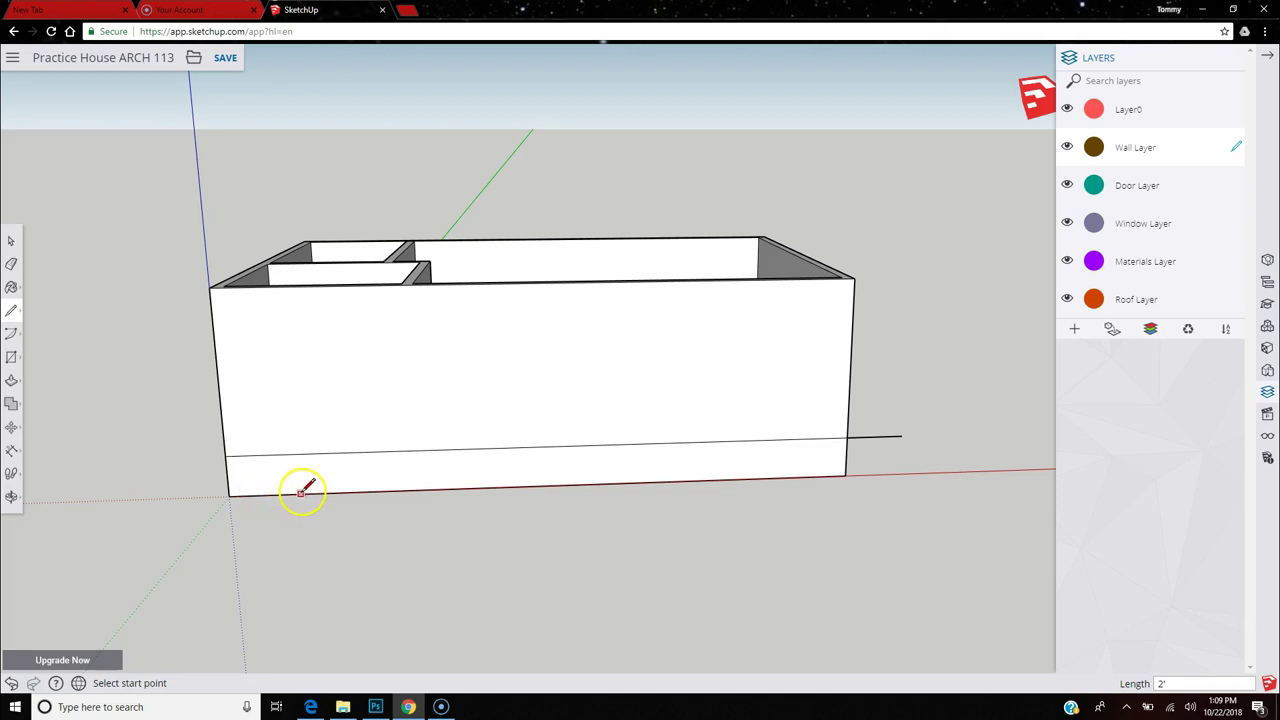
left_click(272, 491)
left_click(271, 457)
Draw a line along the bottom edge and a vertical line near the right end down to the base.
mouse_move(349, 451)
left_mouse_down()
mouse_move(829, 449)
mouse_move(847, 435)
mouse_move(789, 437)
left_mouse_up()
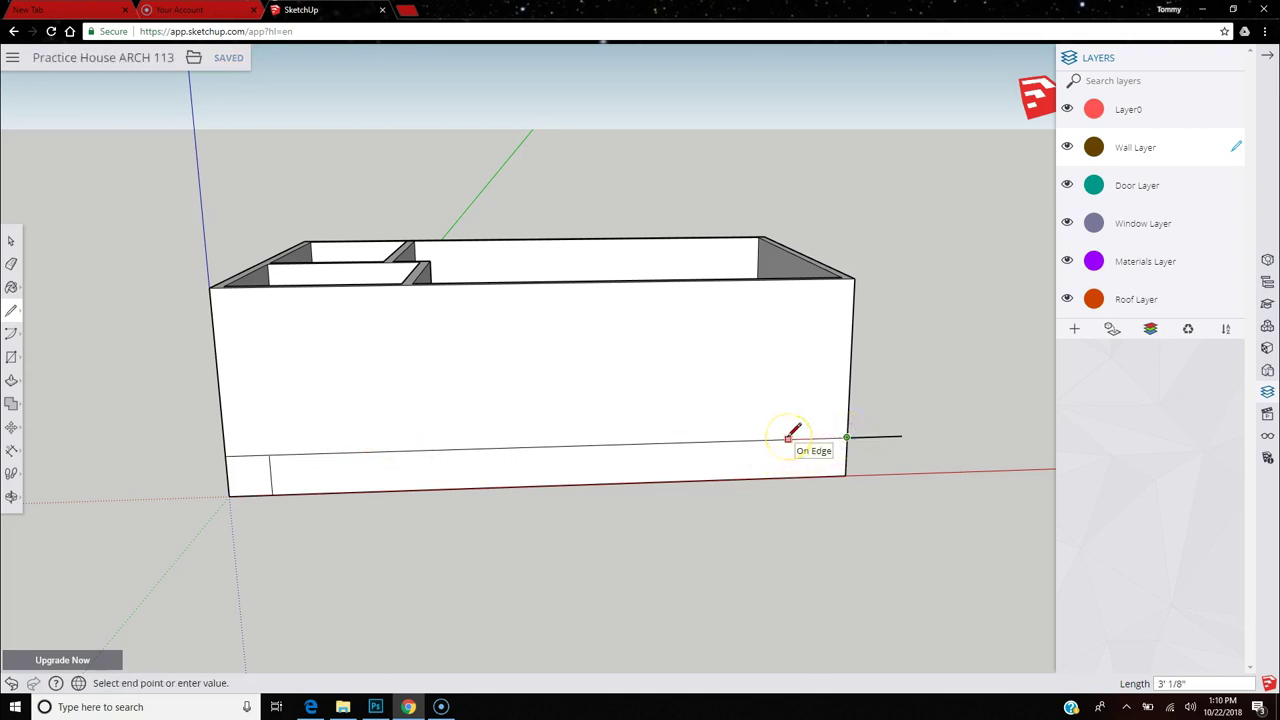
left_click_drag(789, 437, 791, 434)
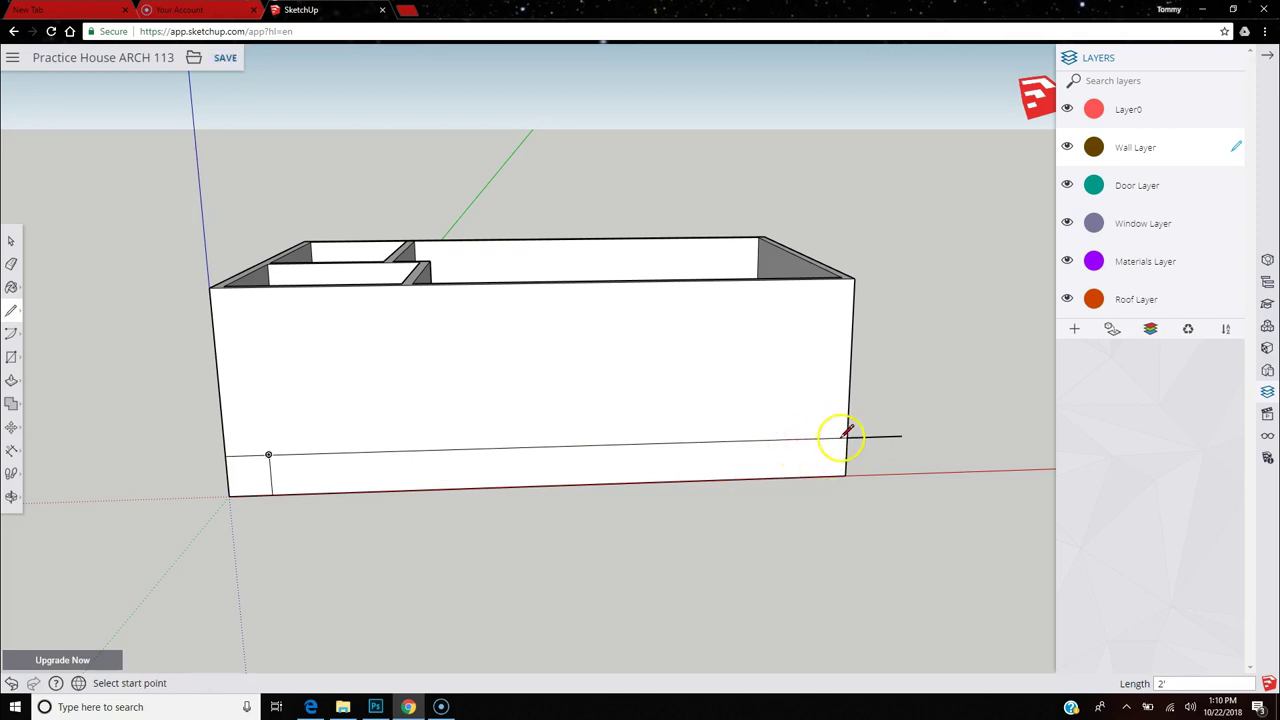
left_click(806, 437)
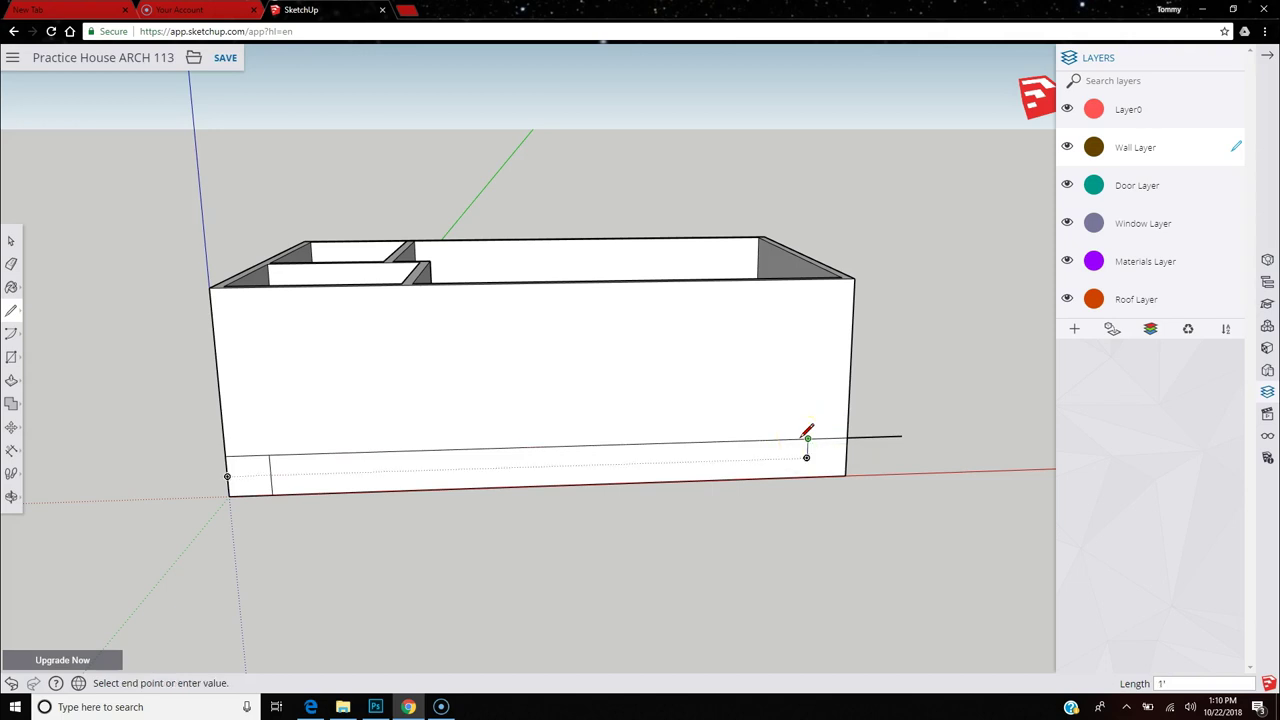
left_click(810, 493)
left_click(808, 494)
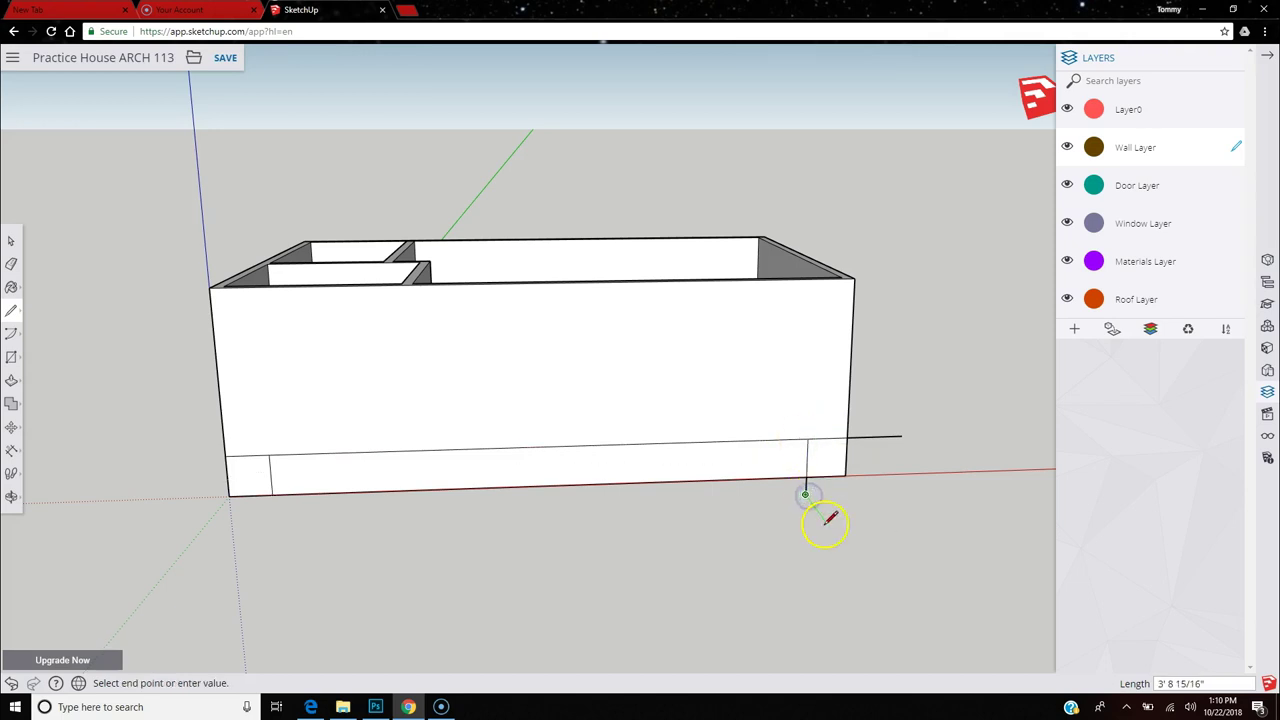
key("Escape")
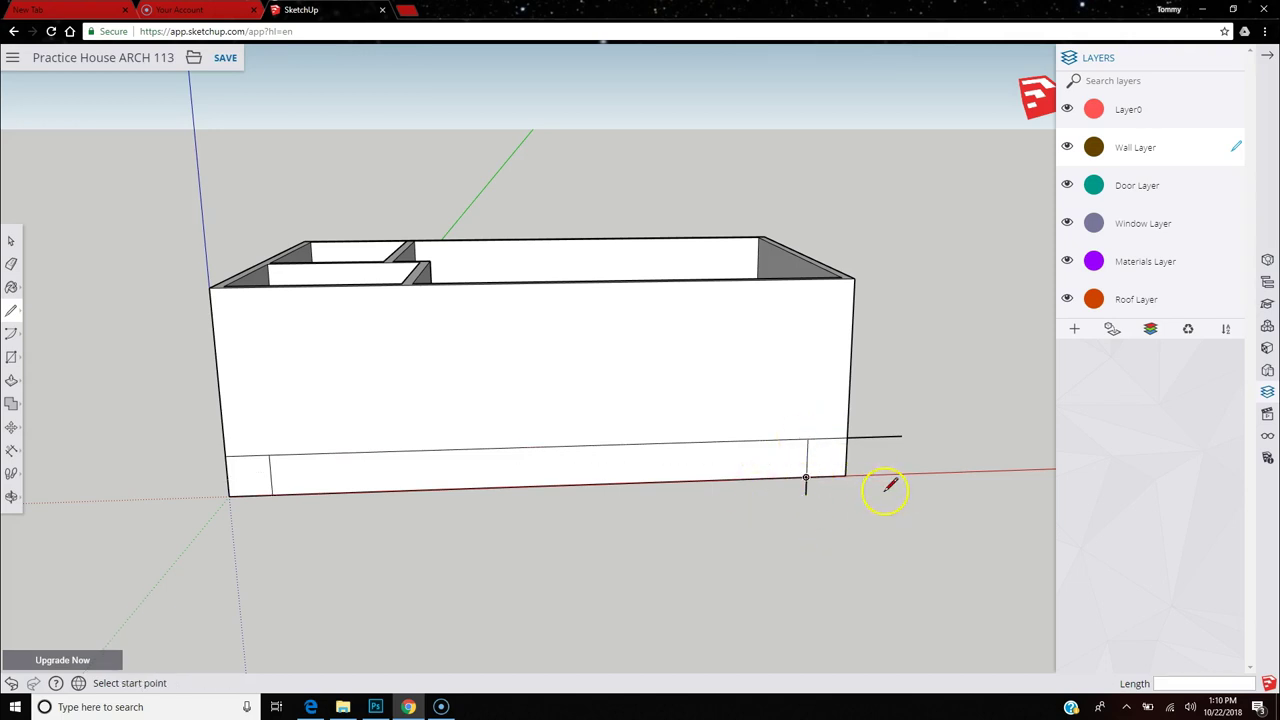
left_click(11, 357)
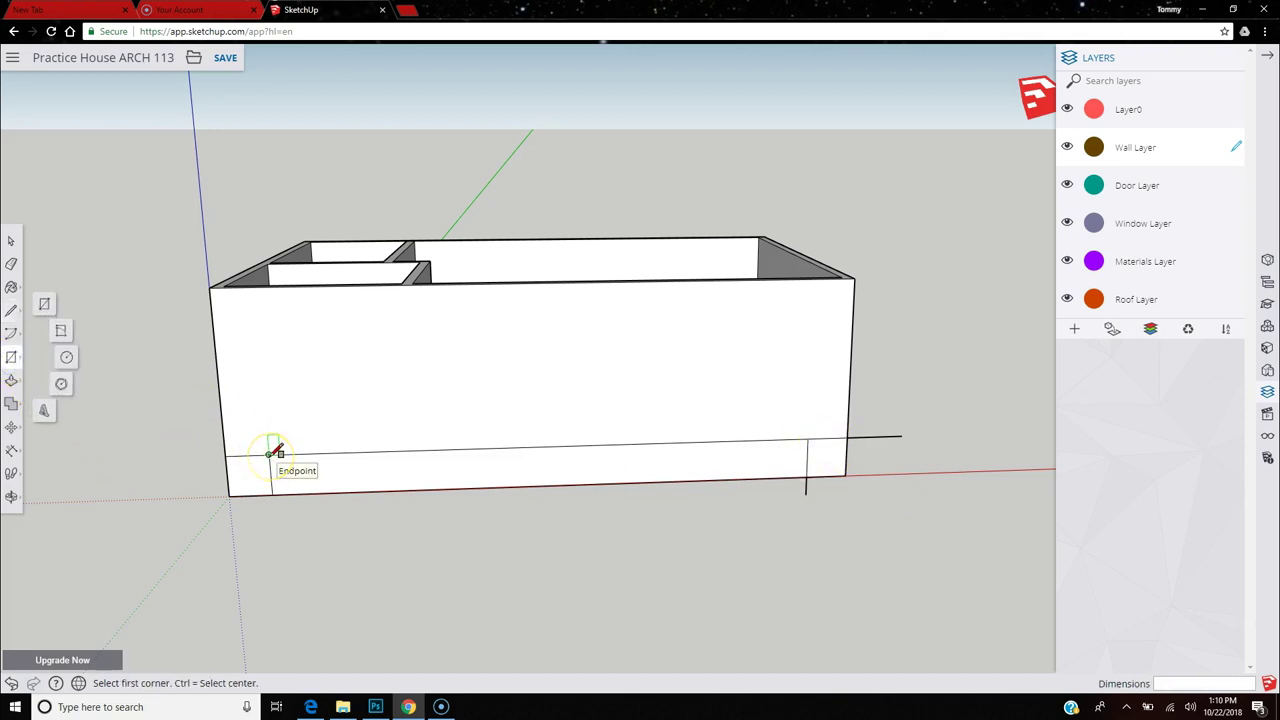
Draw the left 4' by 4' window rectangle resting on the horizontal line.
left_click_drag(268, 455, 325, 360)
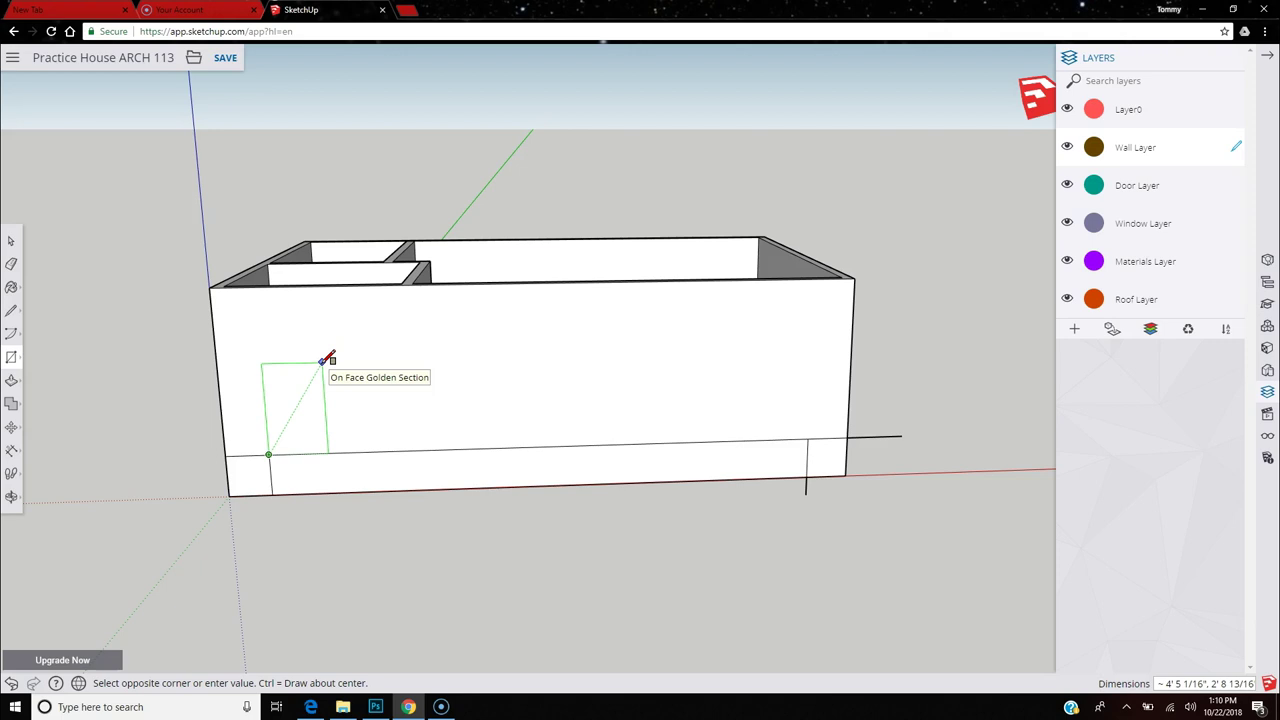
type("4")
key("BackSpace")
key("BackSpace")
key("BackSpace")
key("Escape")
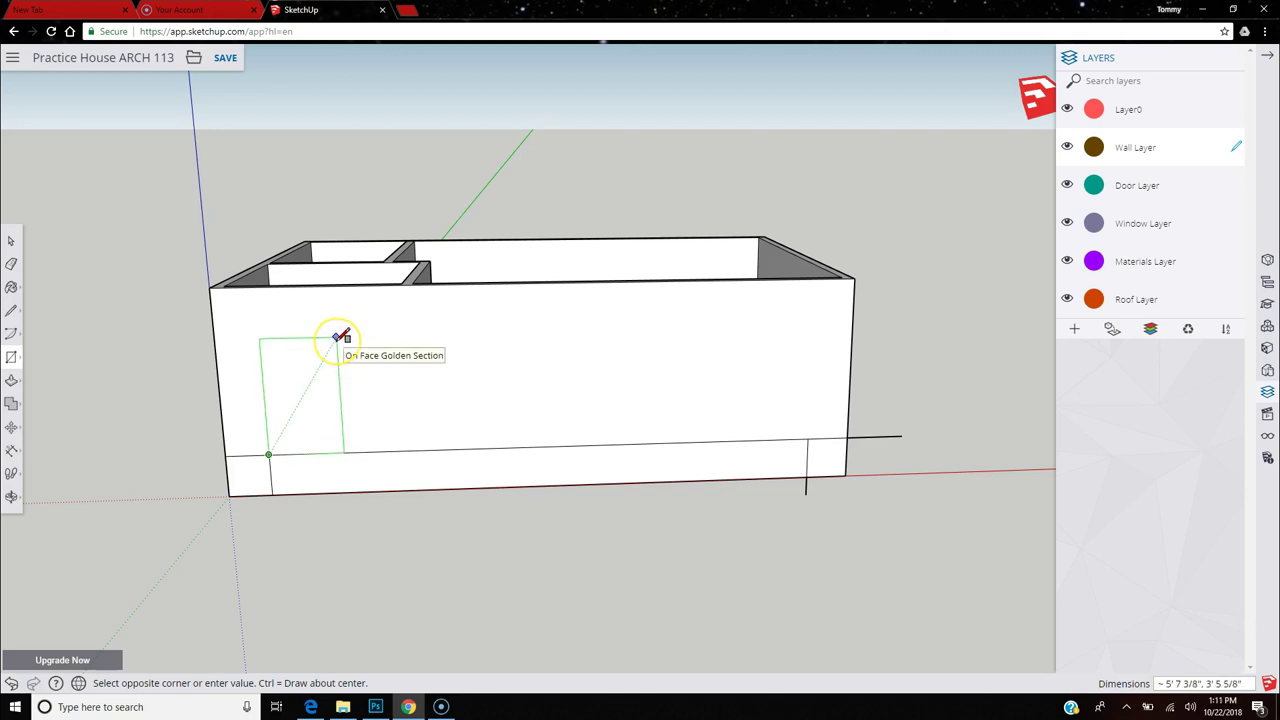
type("4")
type("4'0")
type("4")
left_click(337, 337)
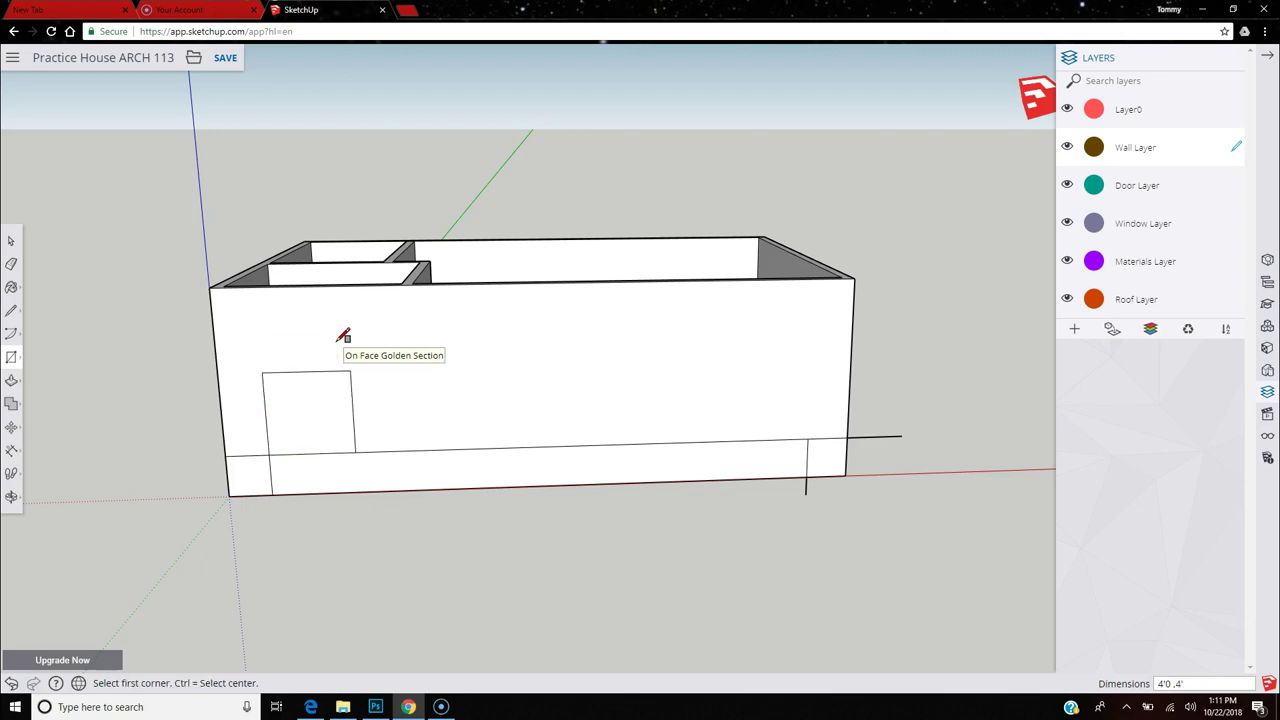
Draw the right 4' by 4' window rectangle on the line near the right end.
left_click(811, 438)
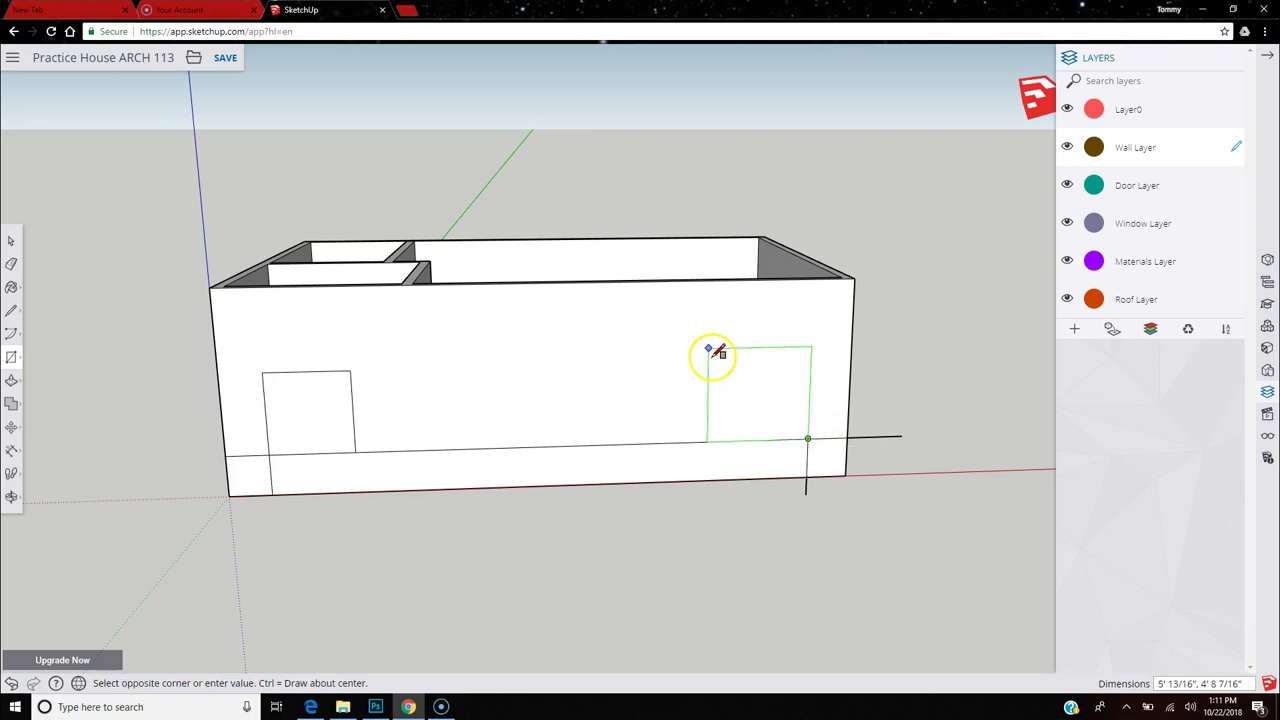
type("4',4")
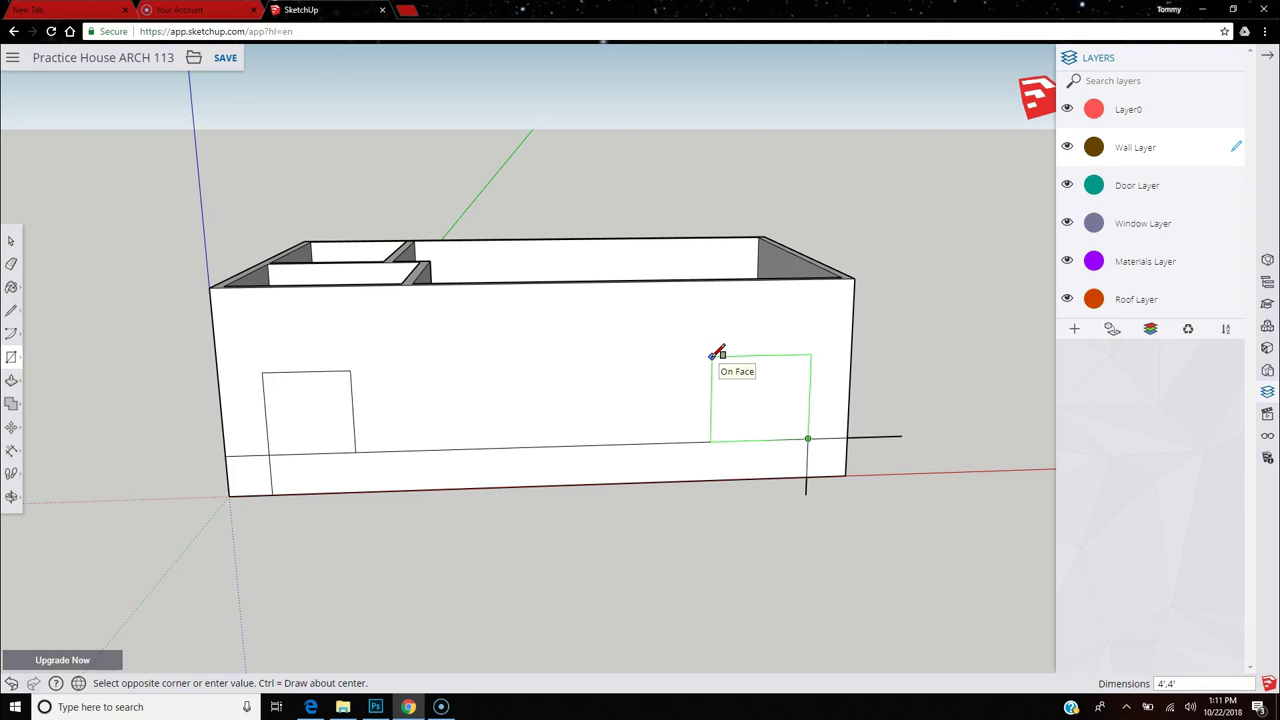
key("Return")
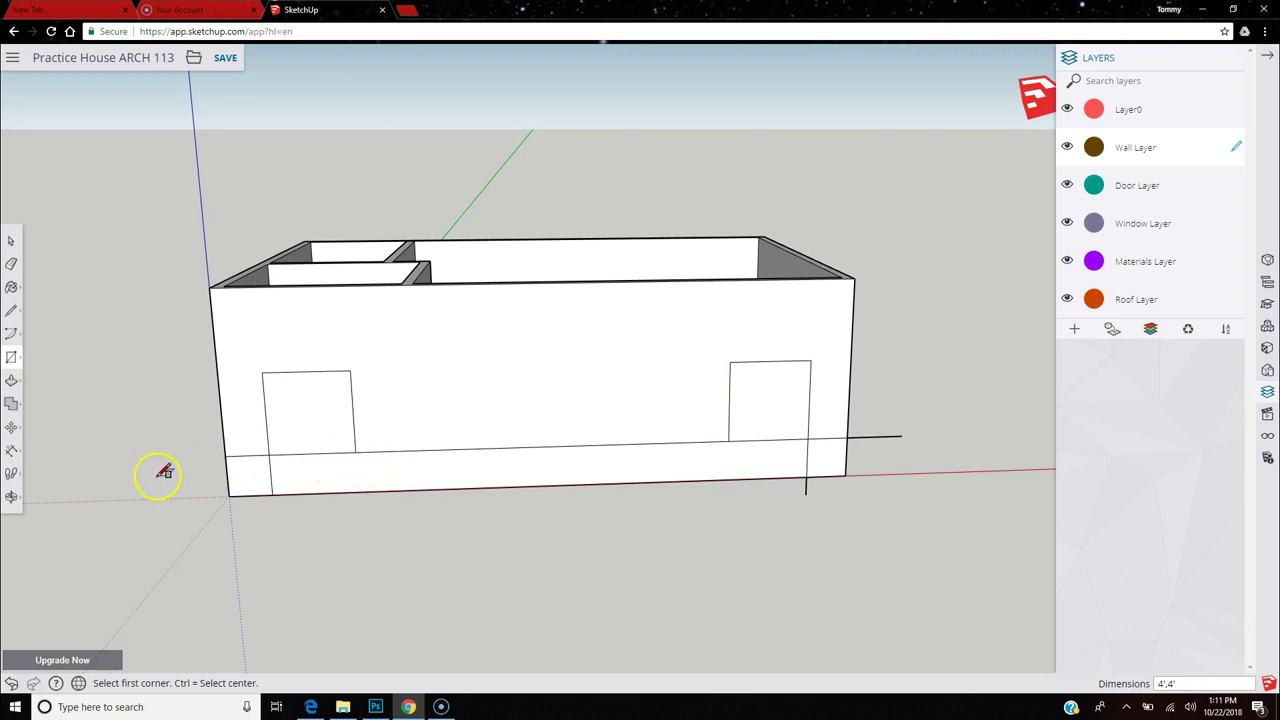
Offset the left window's outline by 2" to form its frame.
left_click(12, 388)
left_click(42, 407)
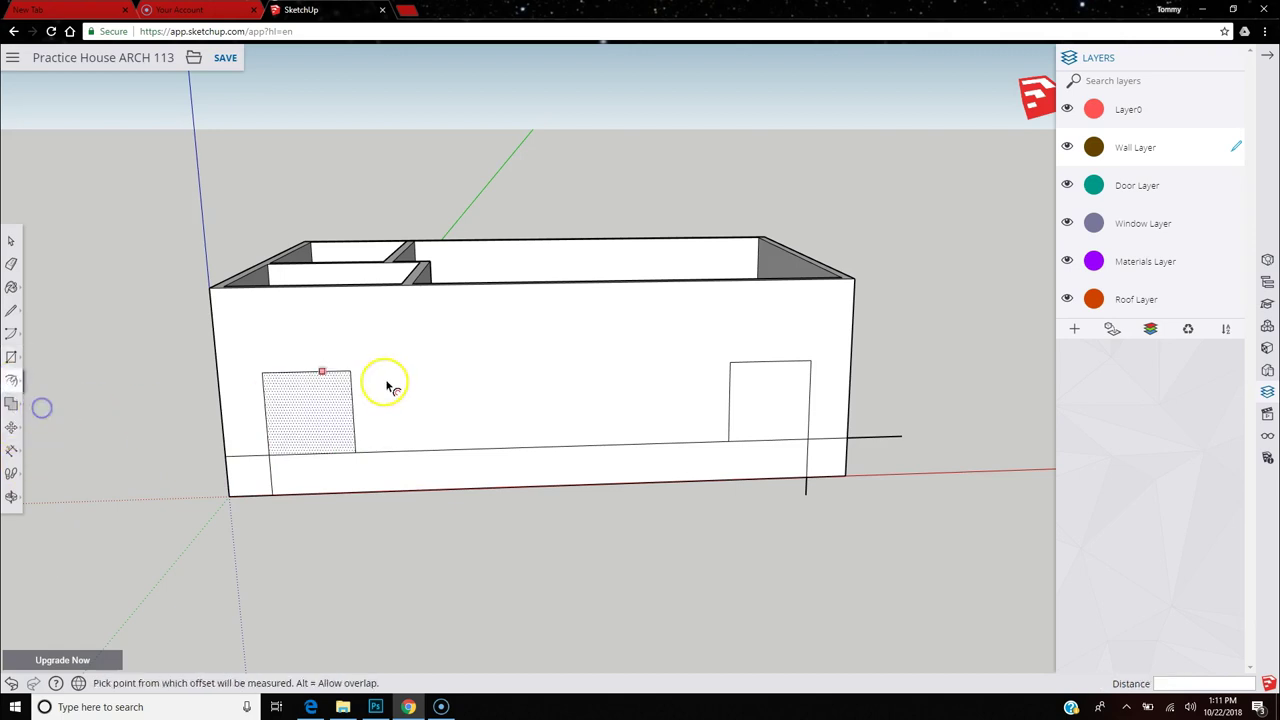
left_click(339, 404)
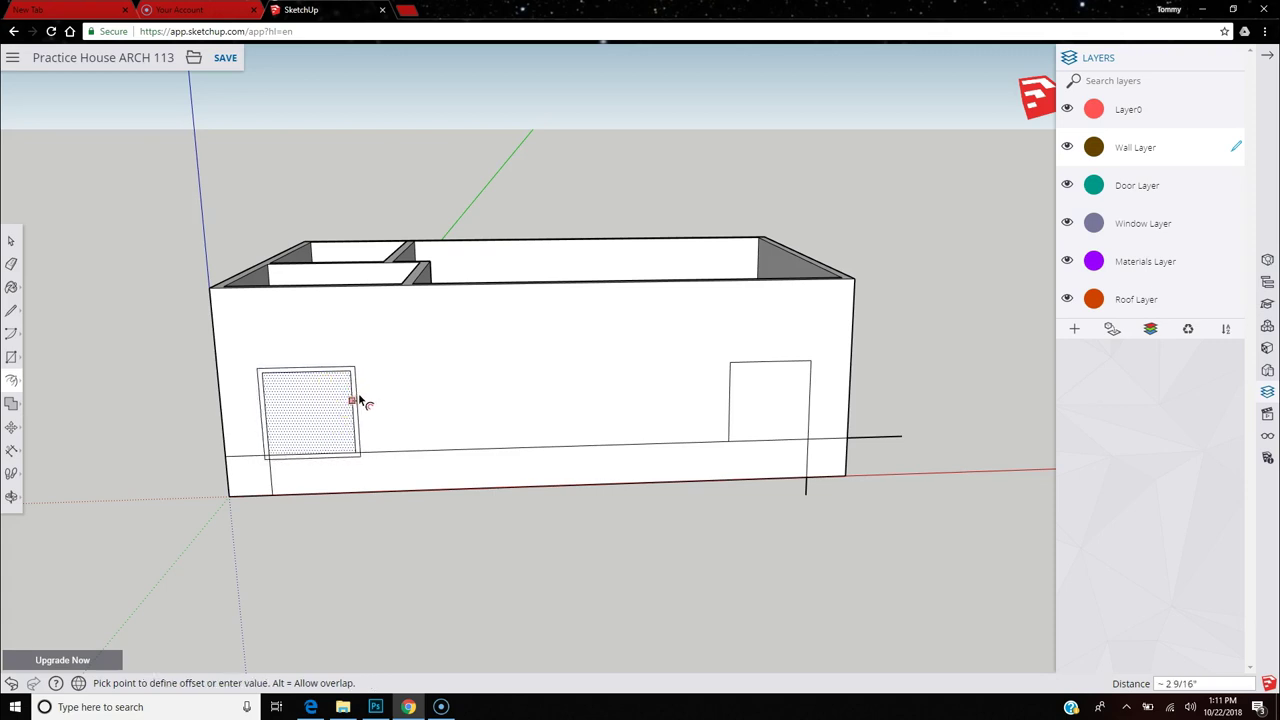
type("2")
key("Return")
Offset the right window's outline by 2" to form its frame.
left_click_drag(780, 396, 826, 403)
type("2")
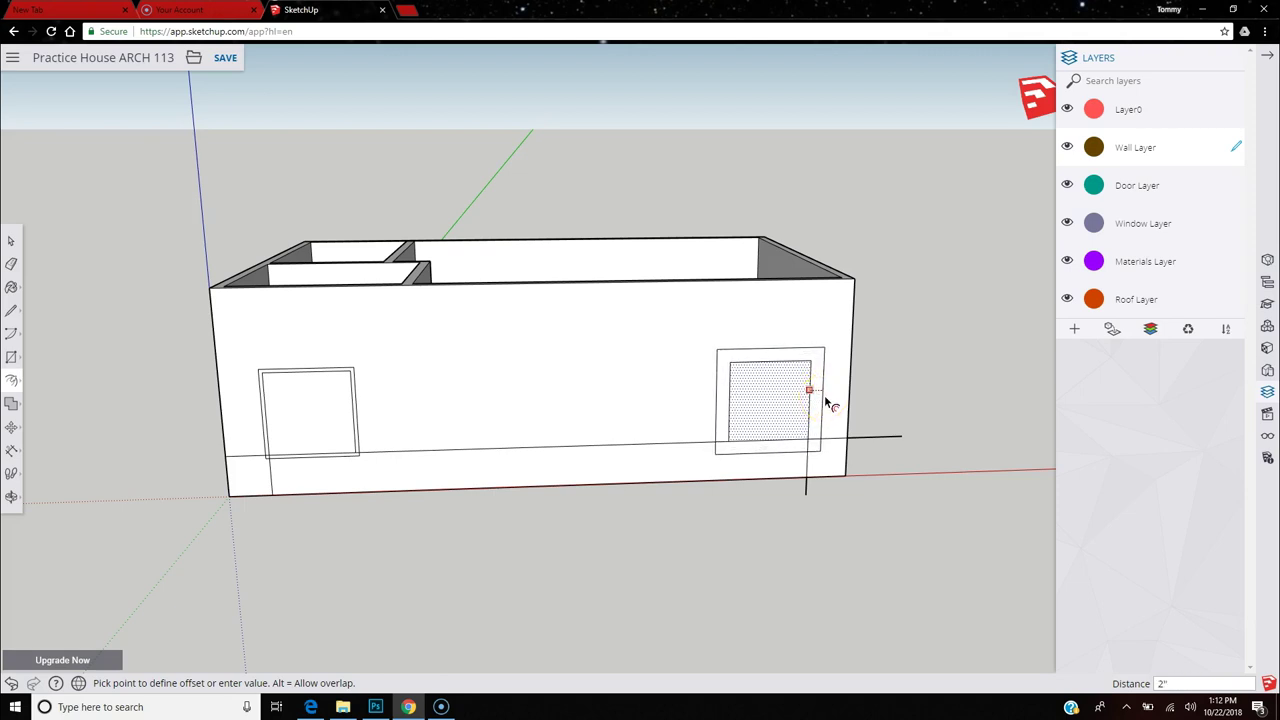
key("Return")
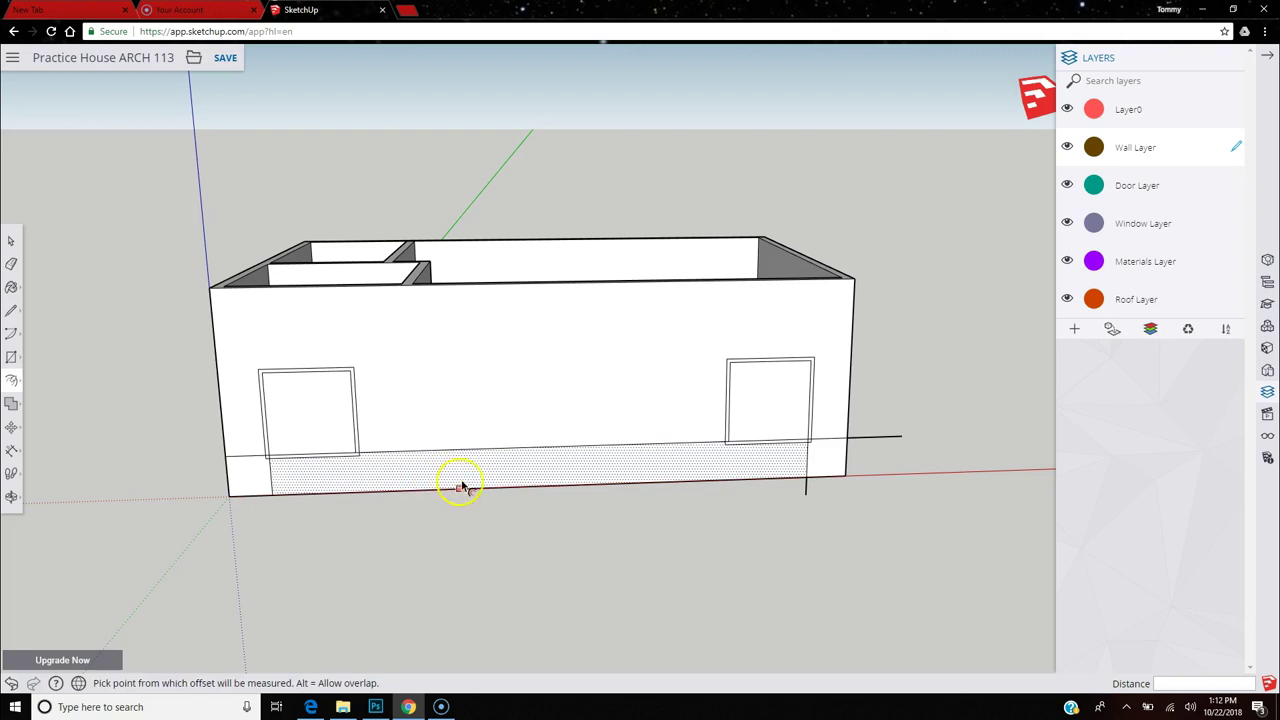
key("Escape")
Draw a first door rectangle on the wall base, then undo the misdrawn result.
left_click(11, 356)
left_click(441, 489)
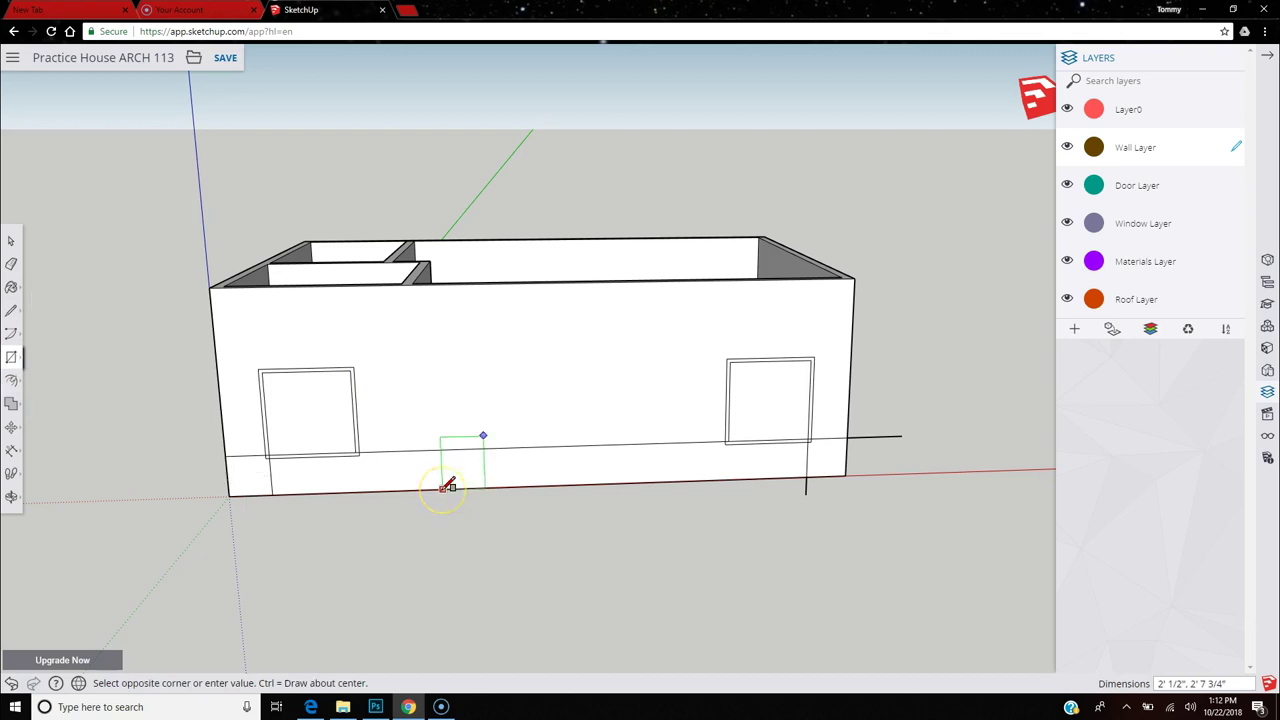
left_click(526, 352)
type("7',3.5")
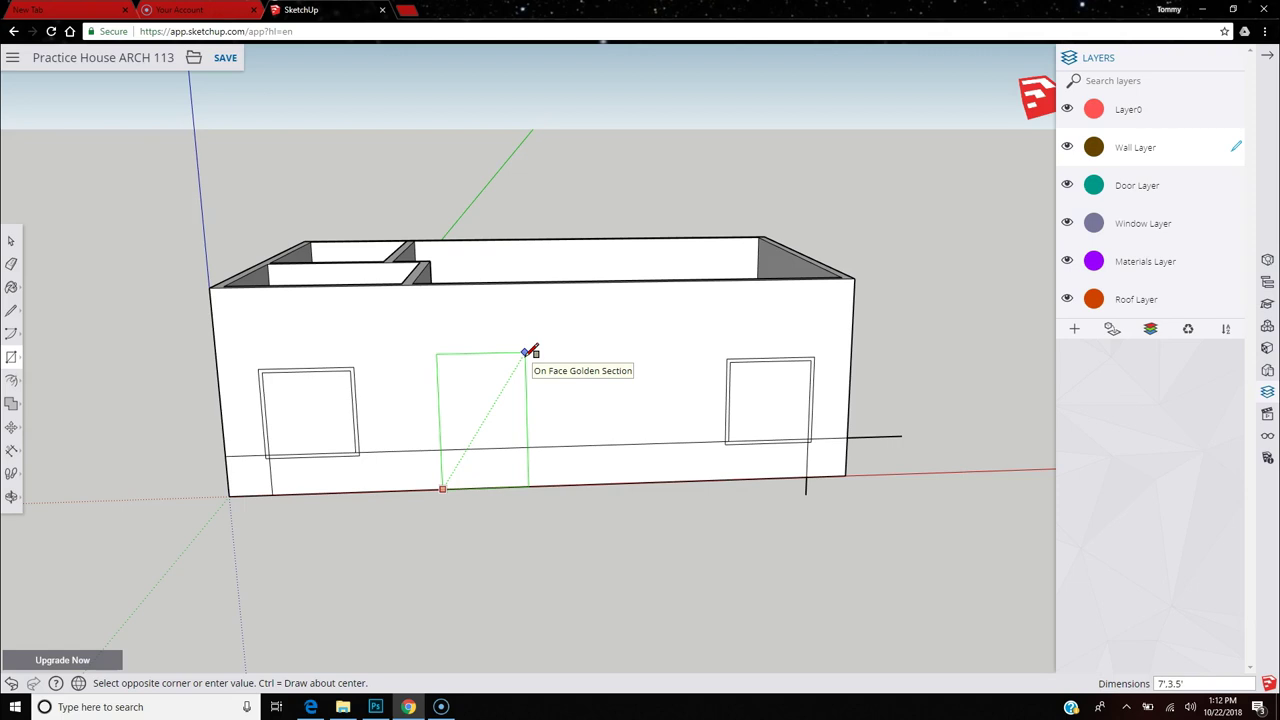
key("Return")
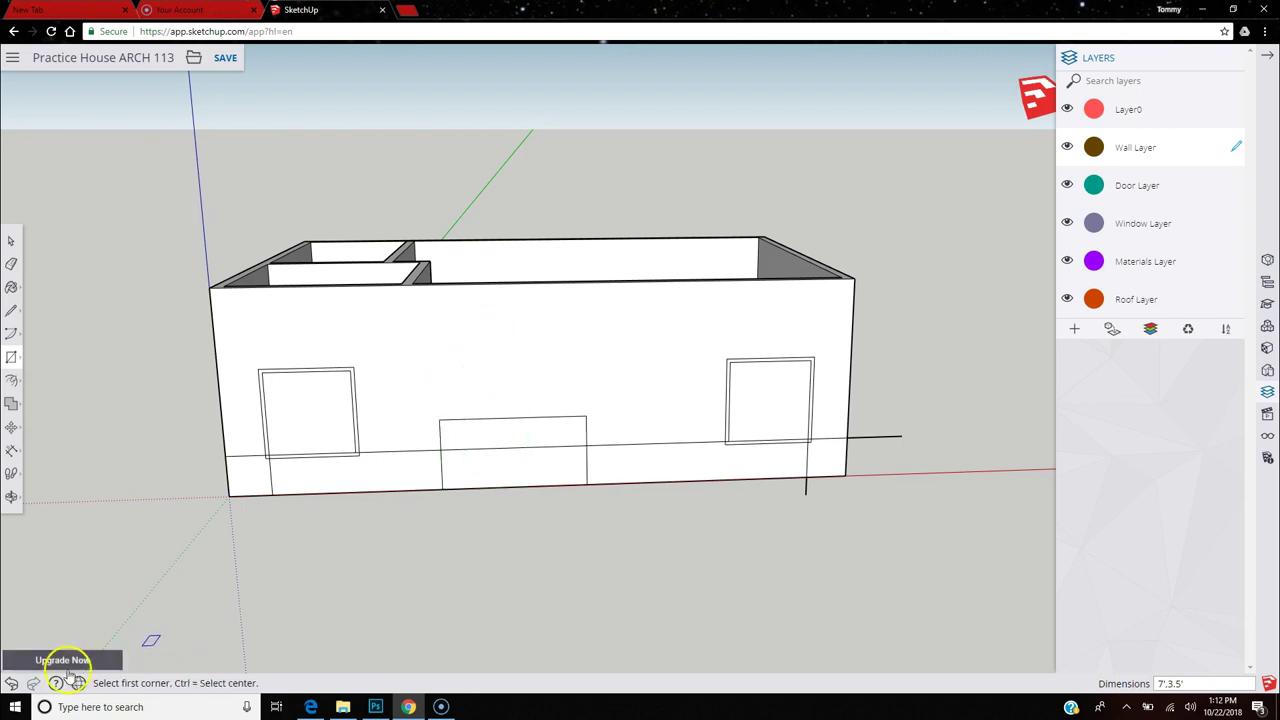
left_click(11, 683)
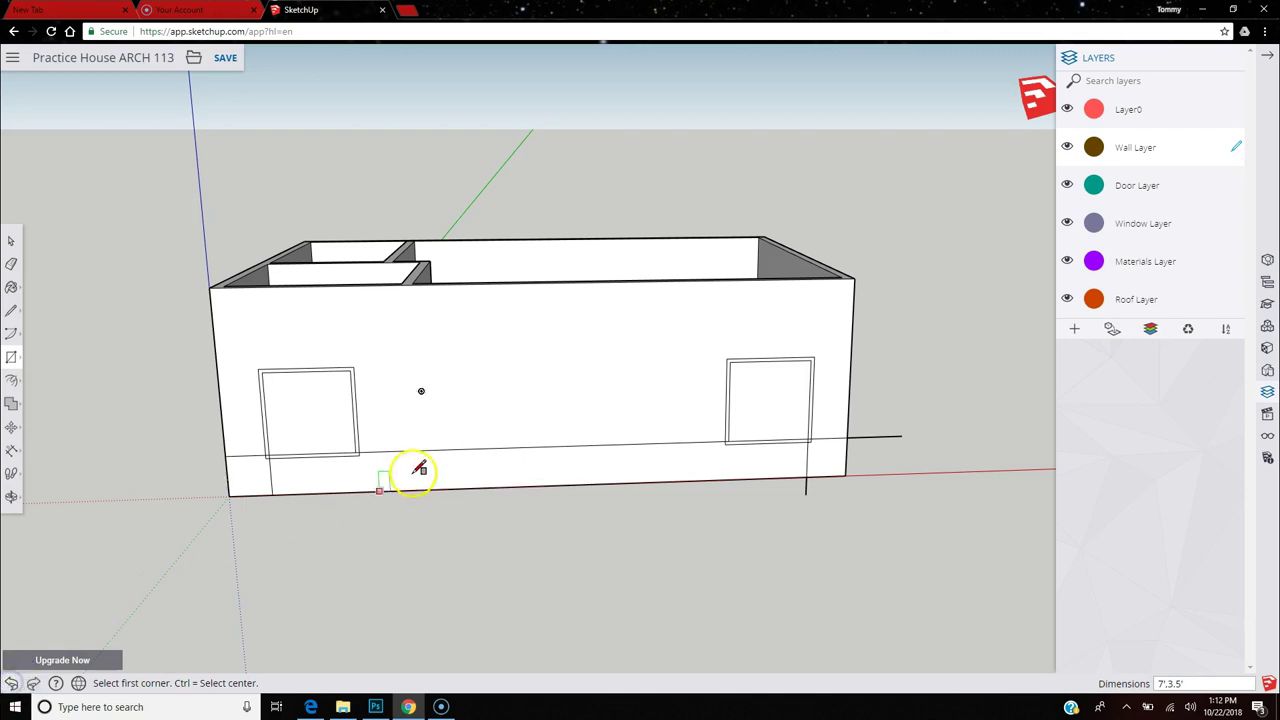
Draw the 3.5' by 7' door rectangle on the wall base between the windows.
left_click(457, 488)
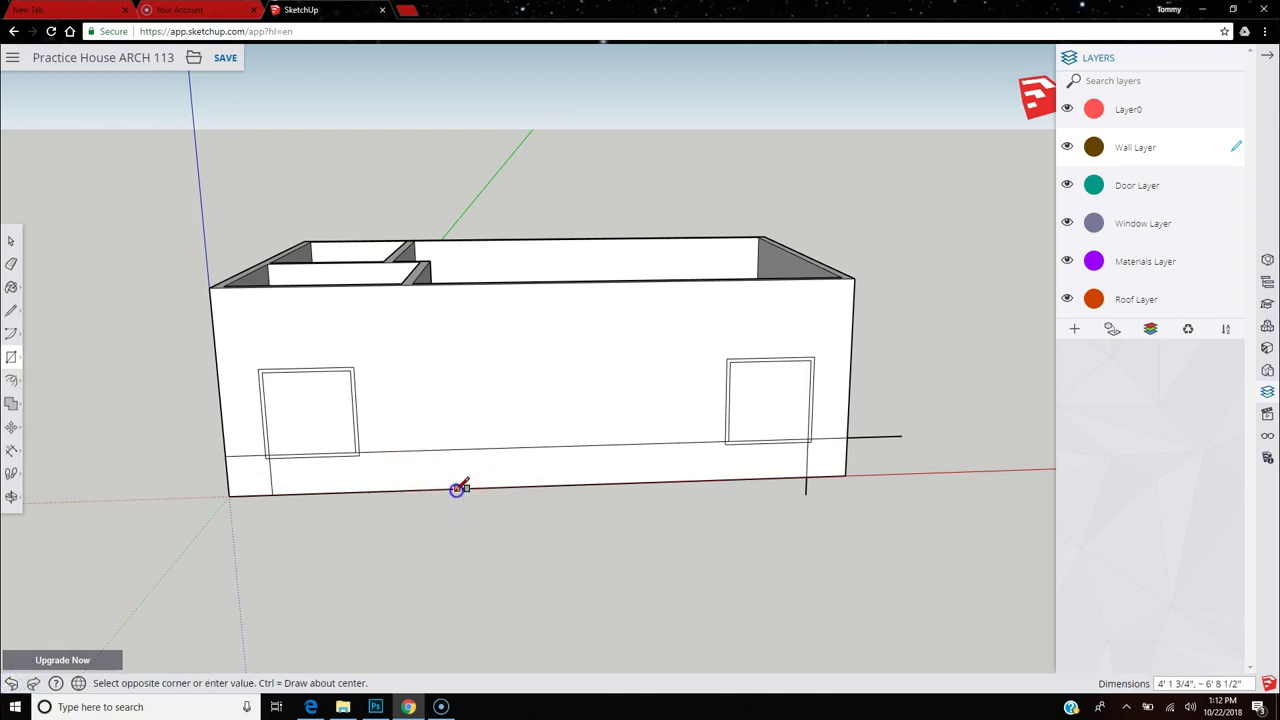
key("ctrl")
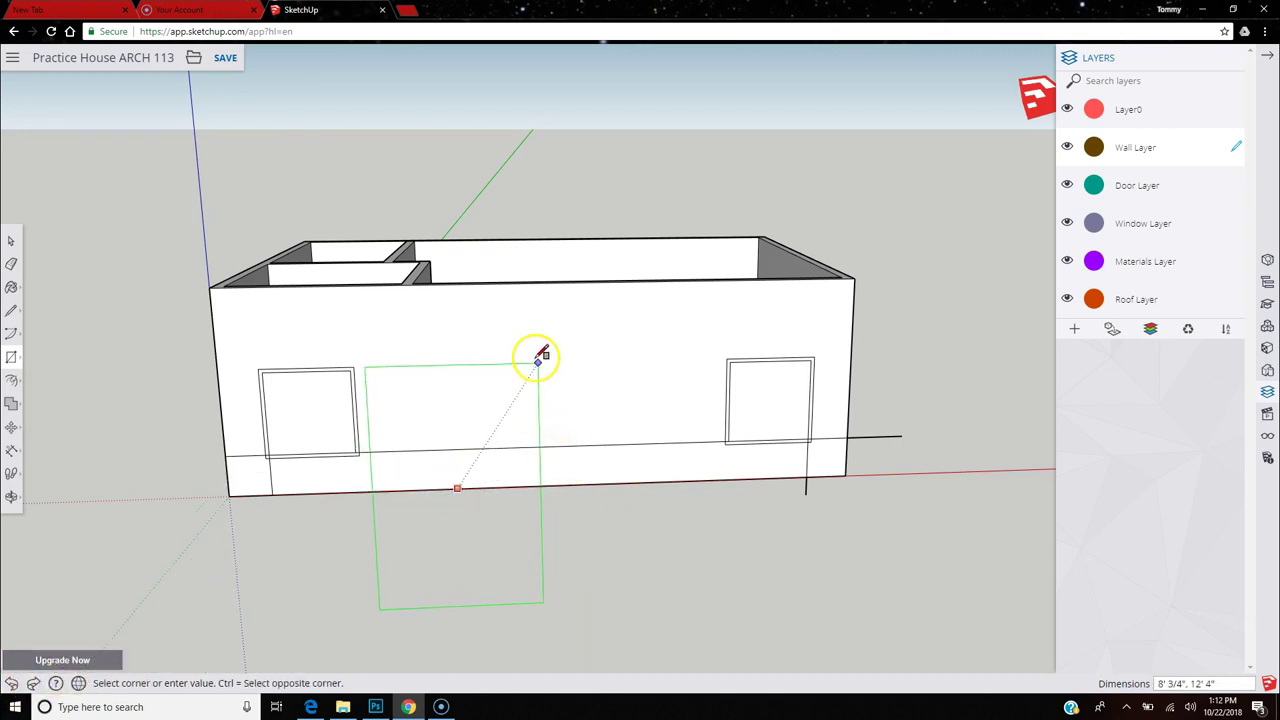
key("Escape")
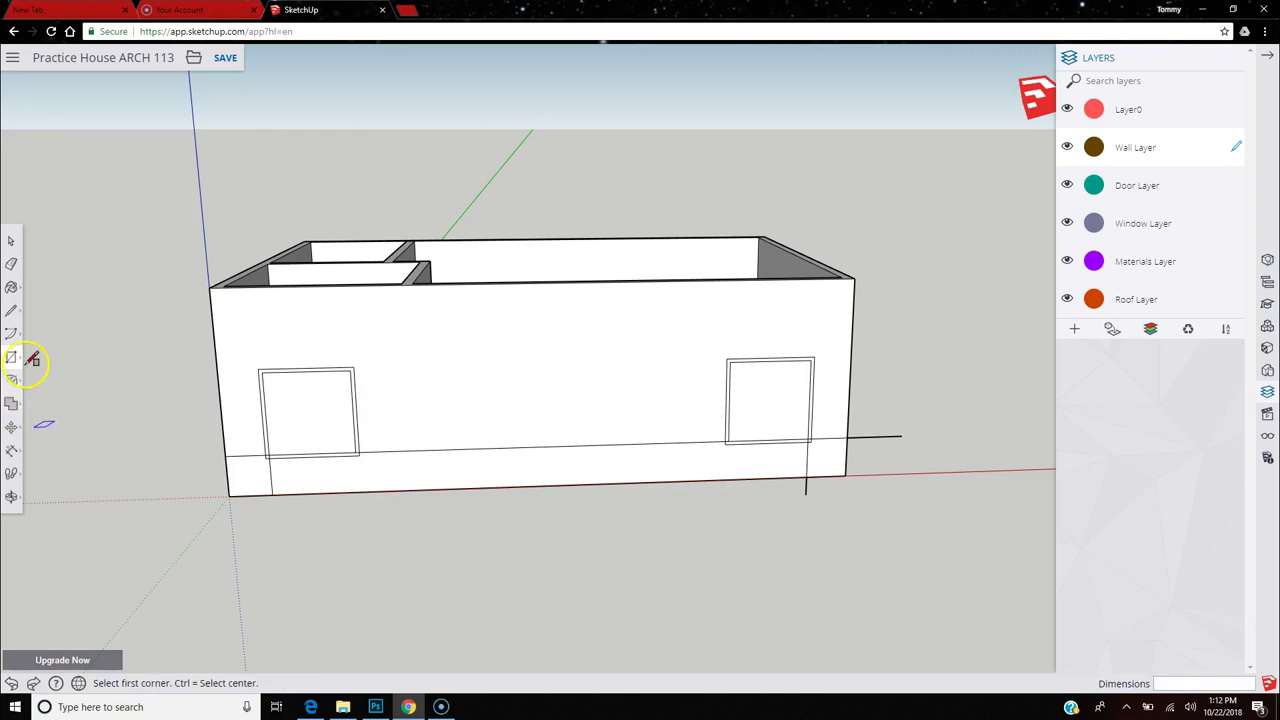
mouse_move(12, 360)
left_click(44, 303)
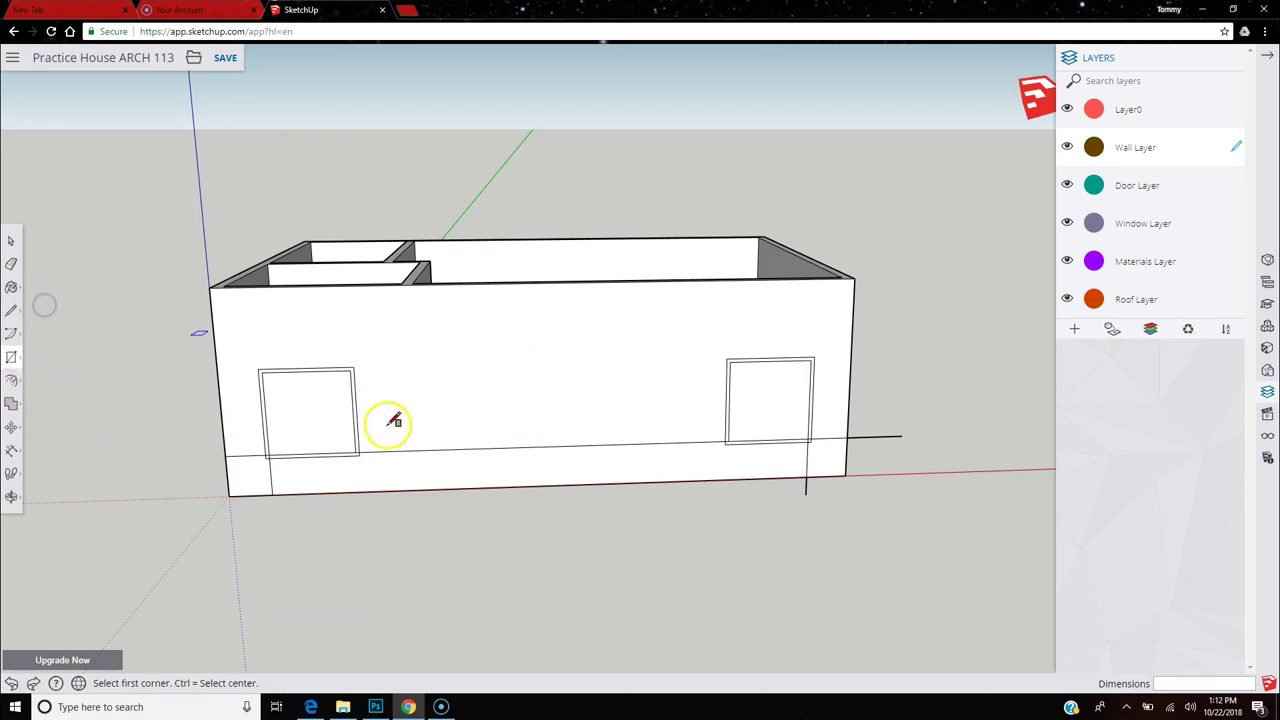
left_click(465, 488)
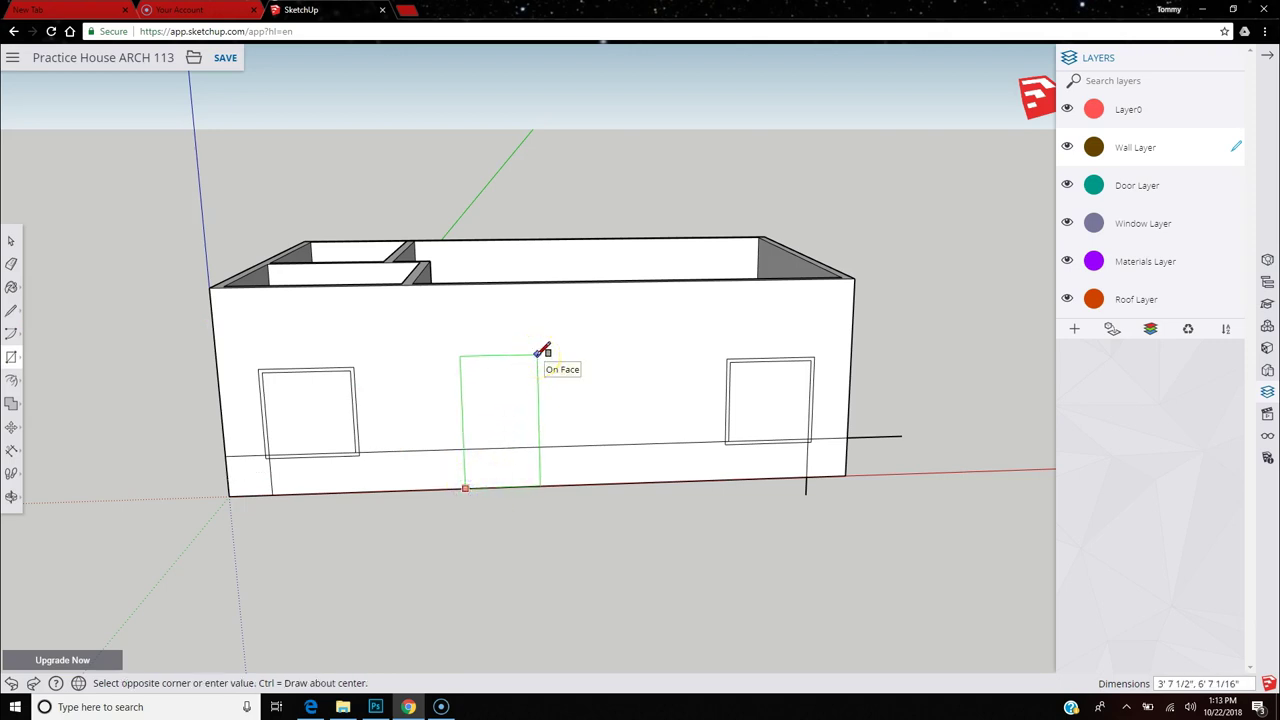
type("3.5',7")
key("Return")
left_click(625, 430)
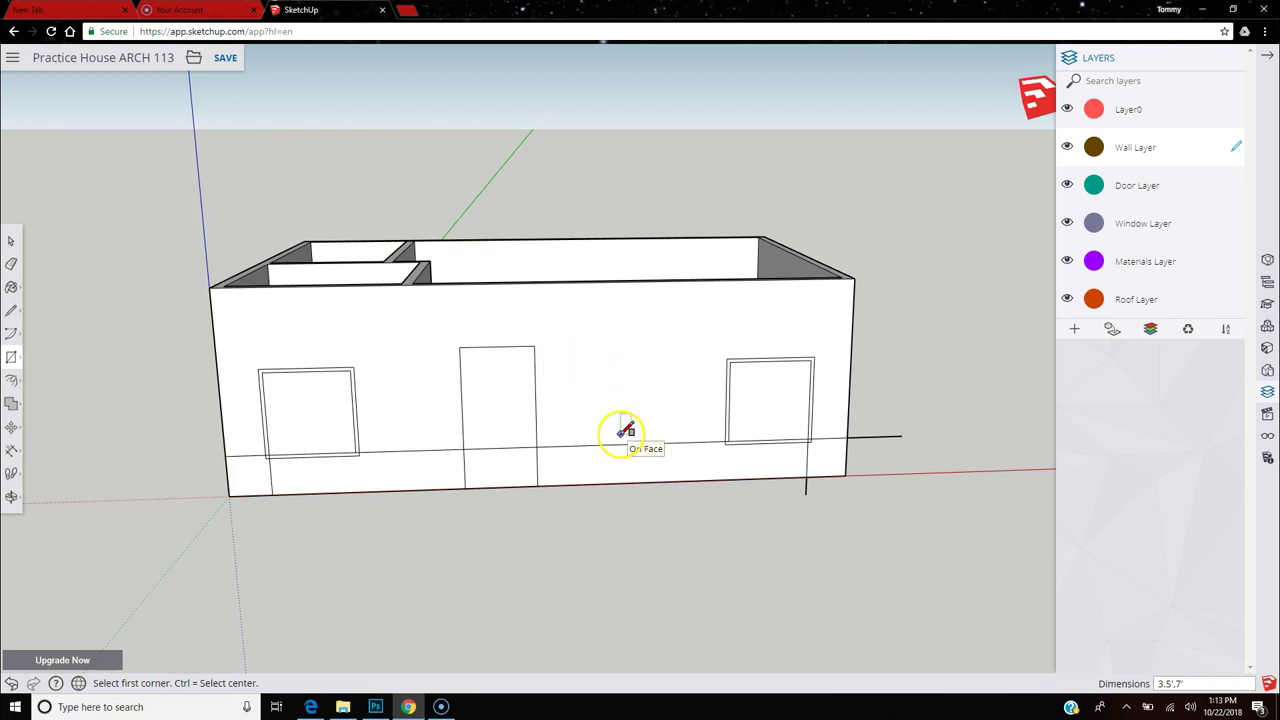
key("ctrl")
Erase the line crossing the door opening.
left_click(11, 381)
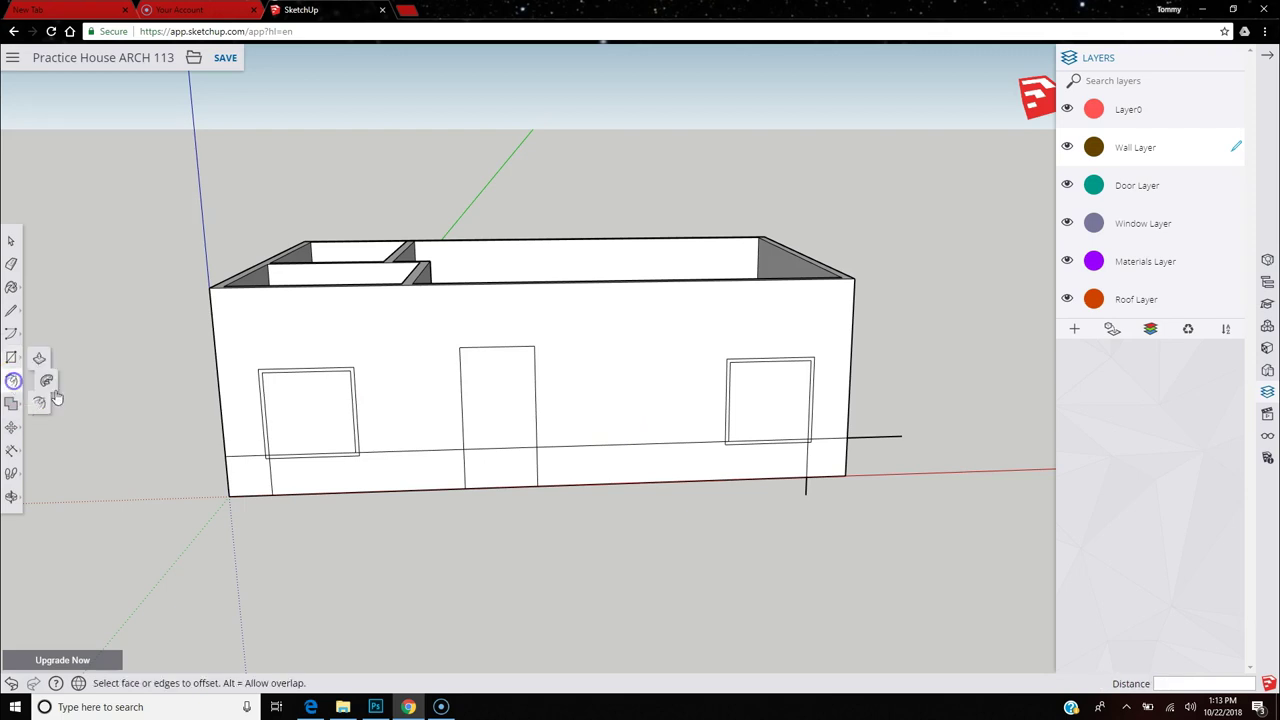
left_click(46, 412)
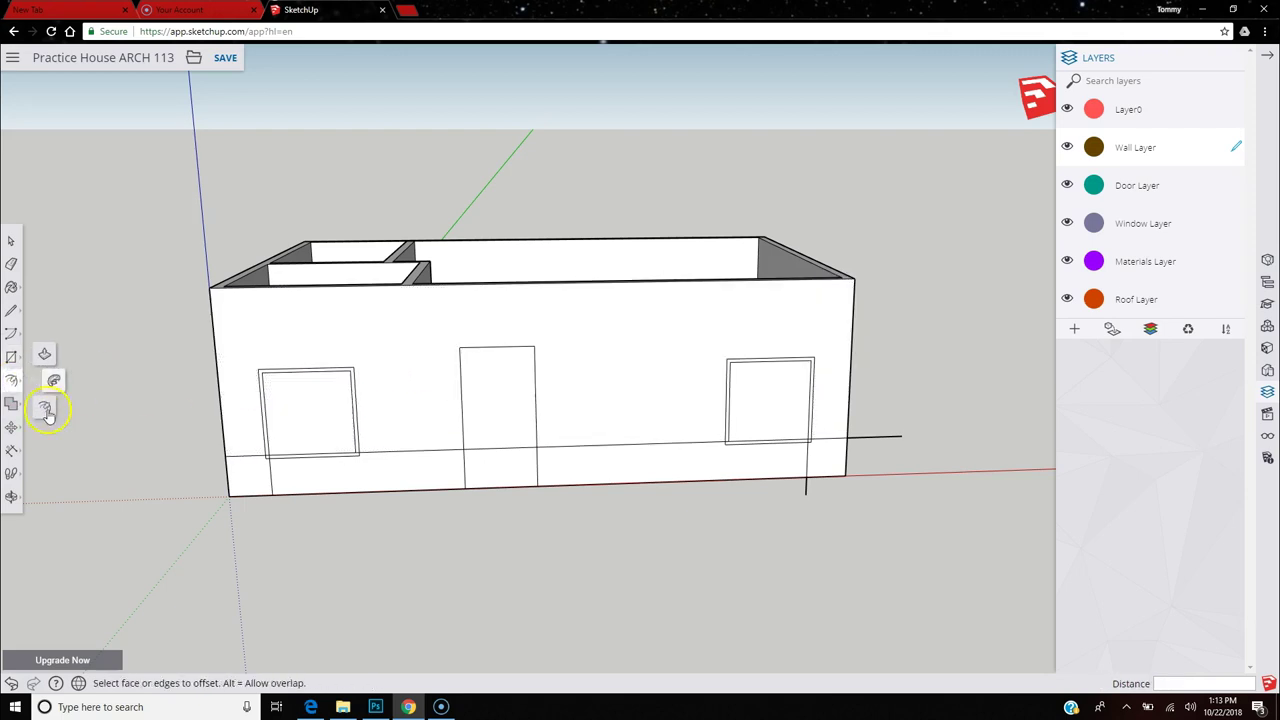
left_click(528, 405)
left_click(11, 263)
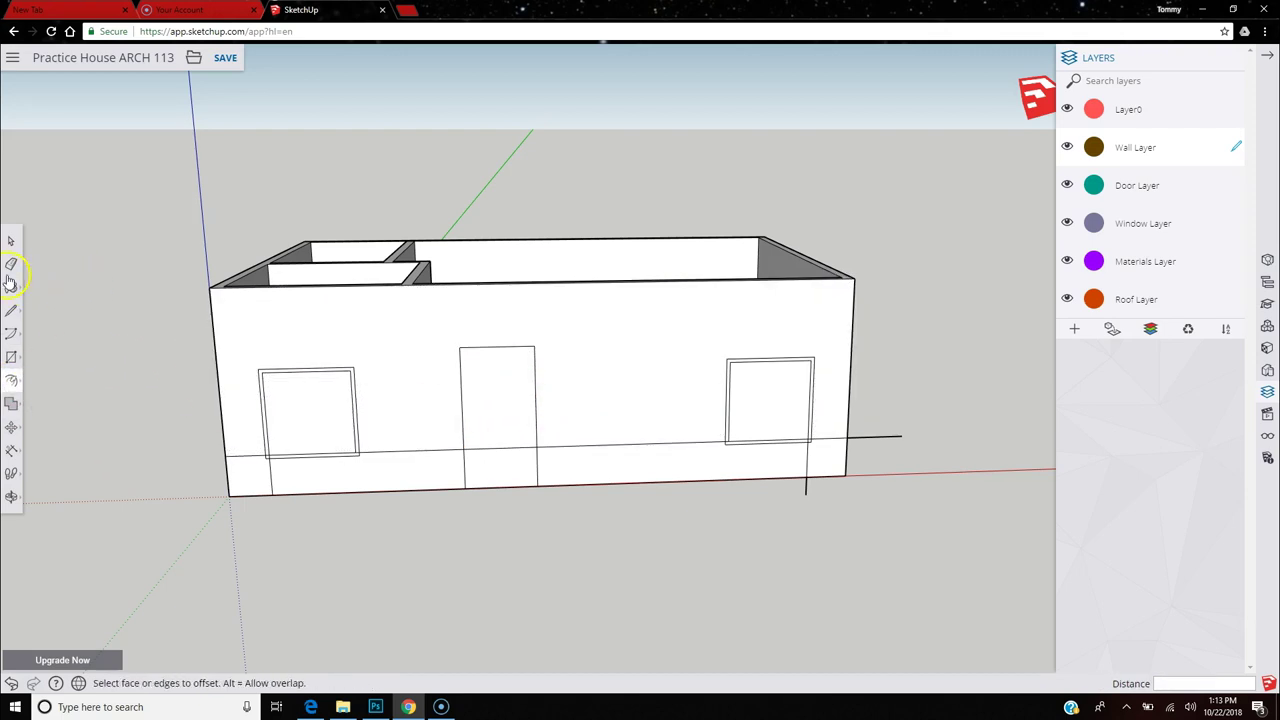
left_click(514, 446)
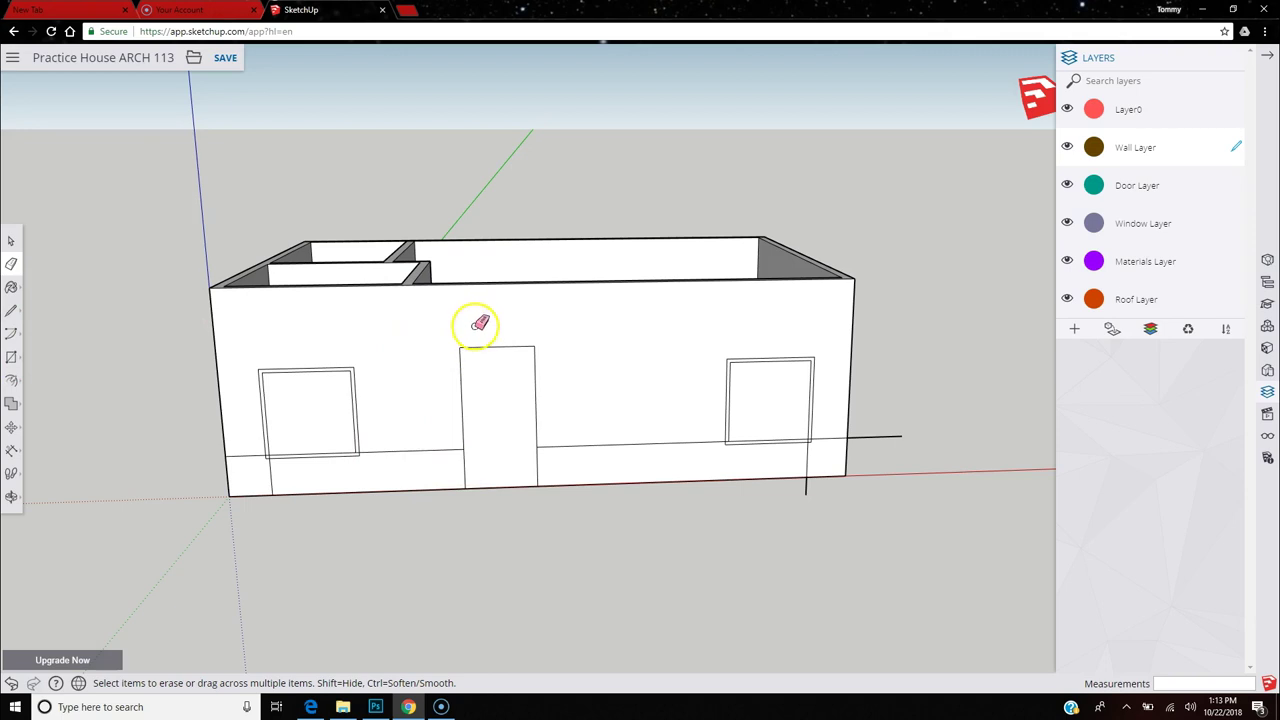
Offset the door outline by 2" to form the door frame.
left_click(11, 380)
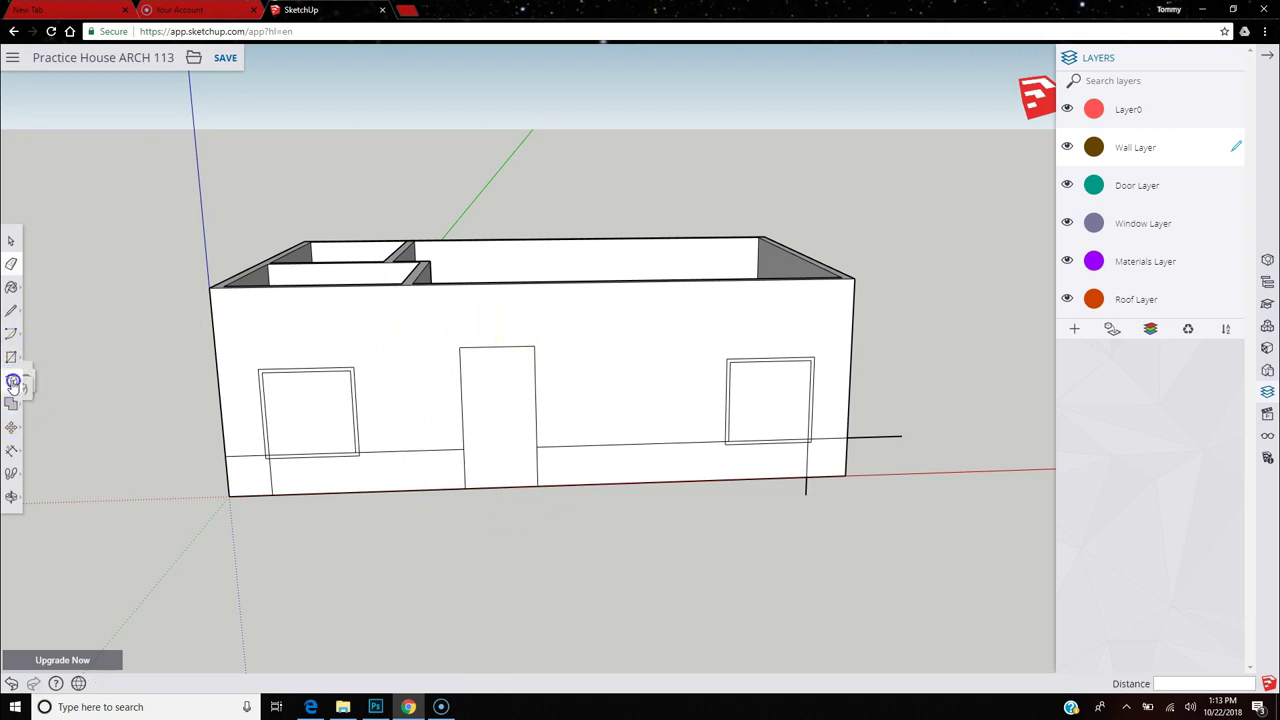
left_click(499, 410)
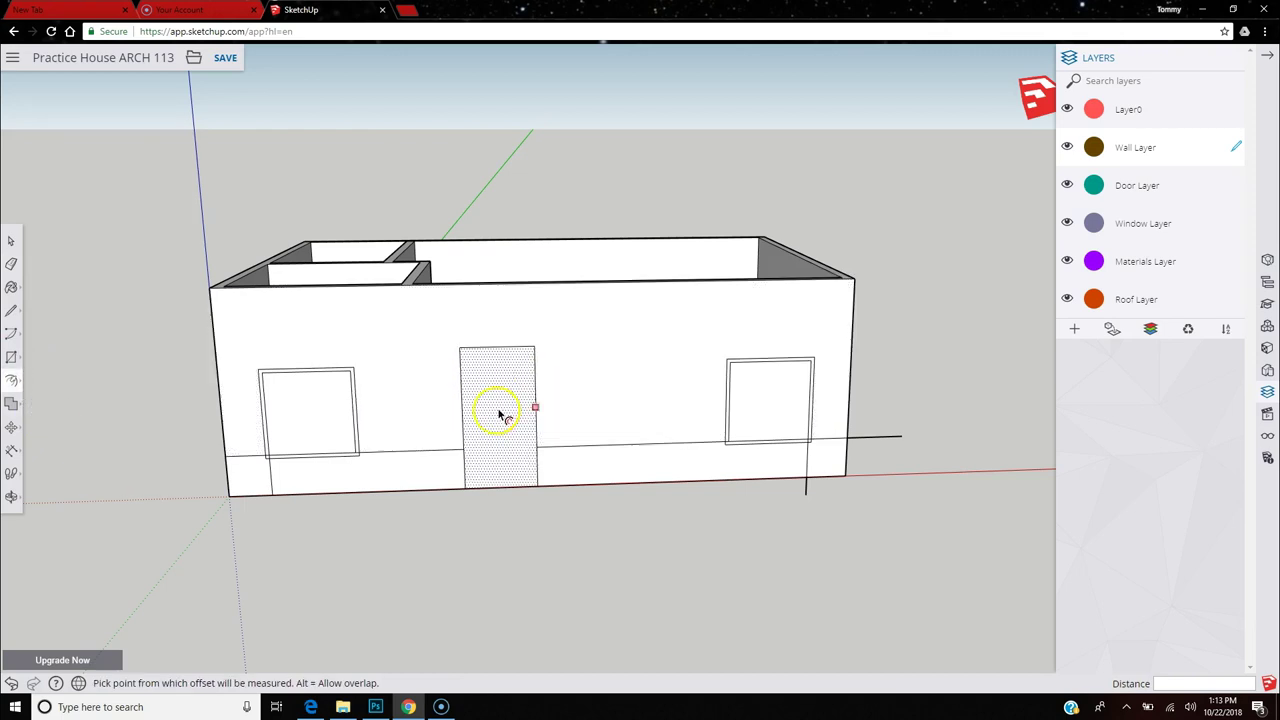
left_click_drag(503, 420, 462, 412)
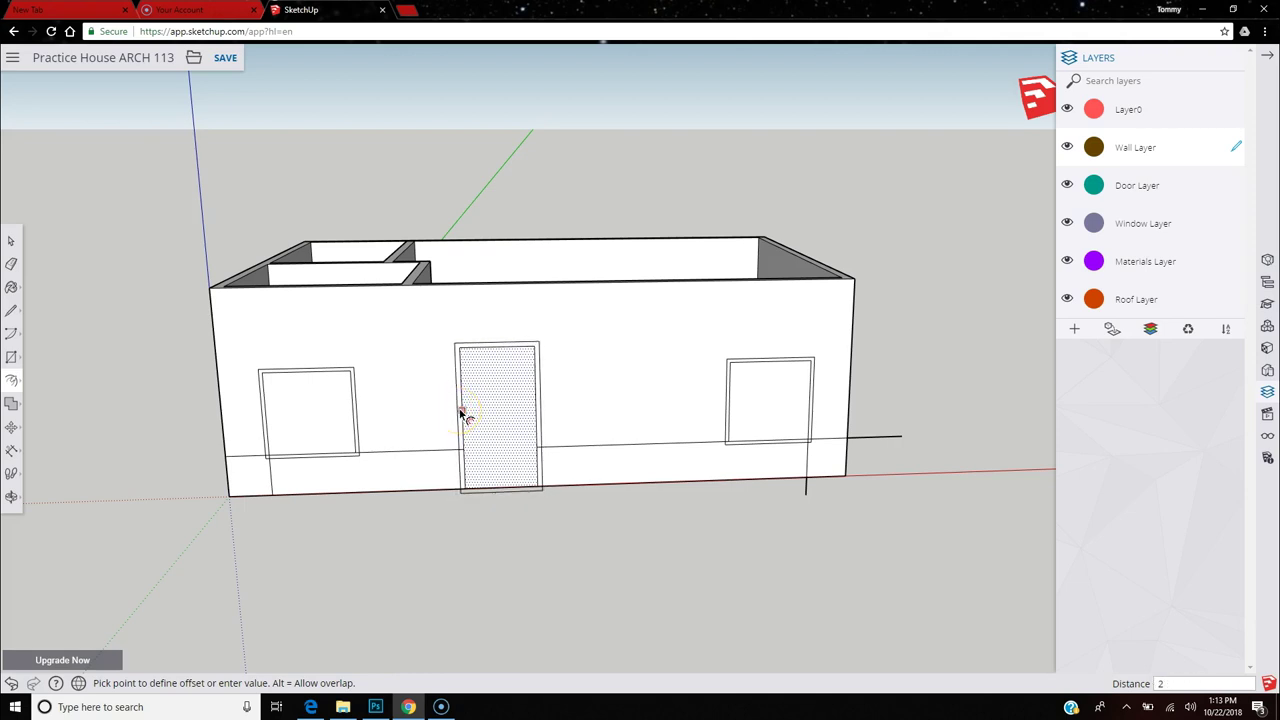
left_click_drag(462, 414, 463, 419)
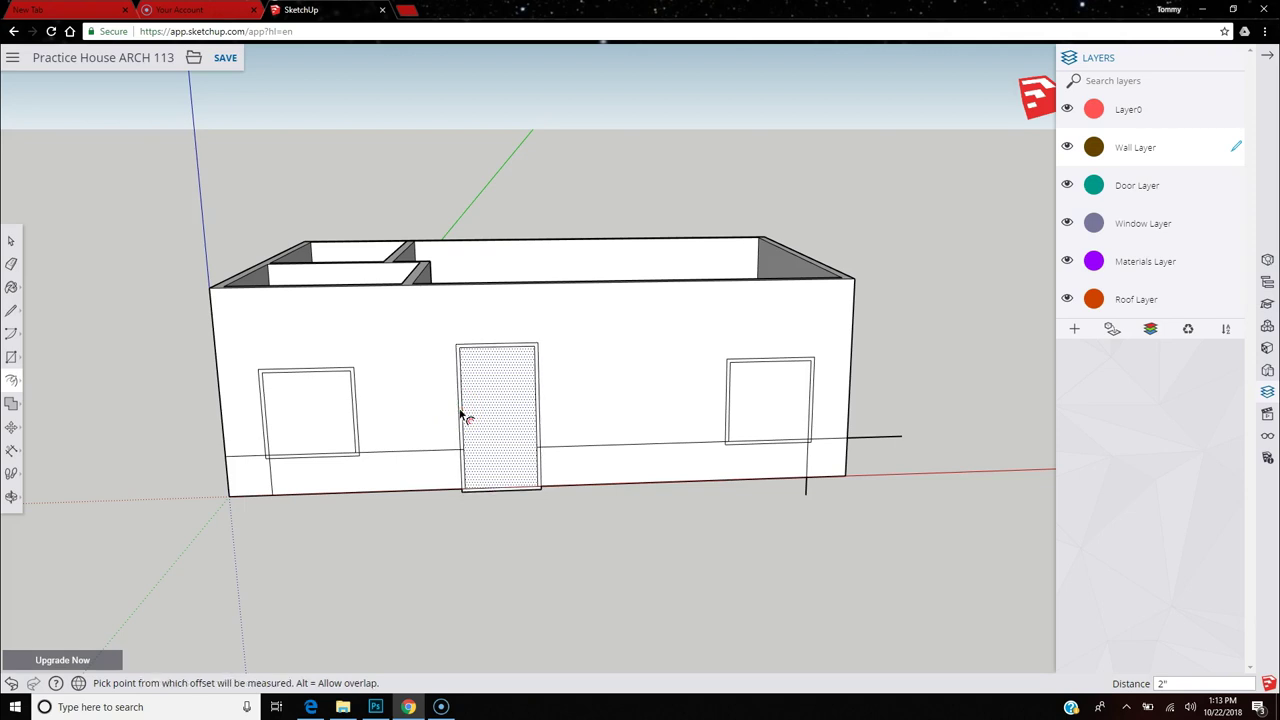
Erase the stray wall lines, corner edges and threshold edge around the door.
left_click(11, 265)
scroll(494, 526, "up", 5)
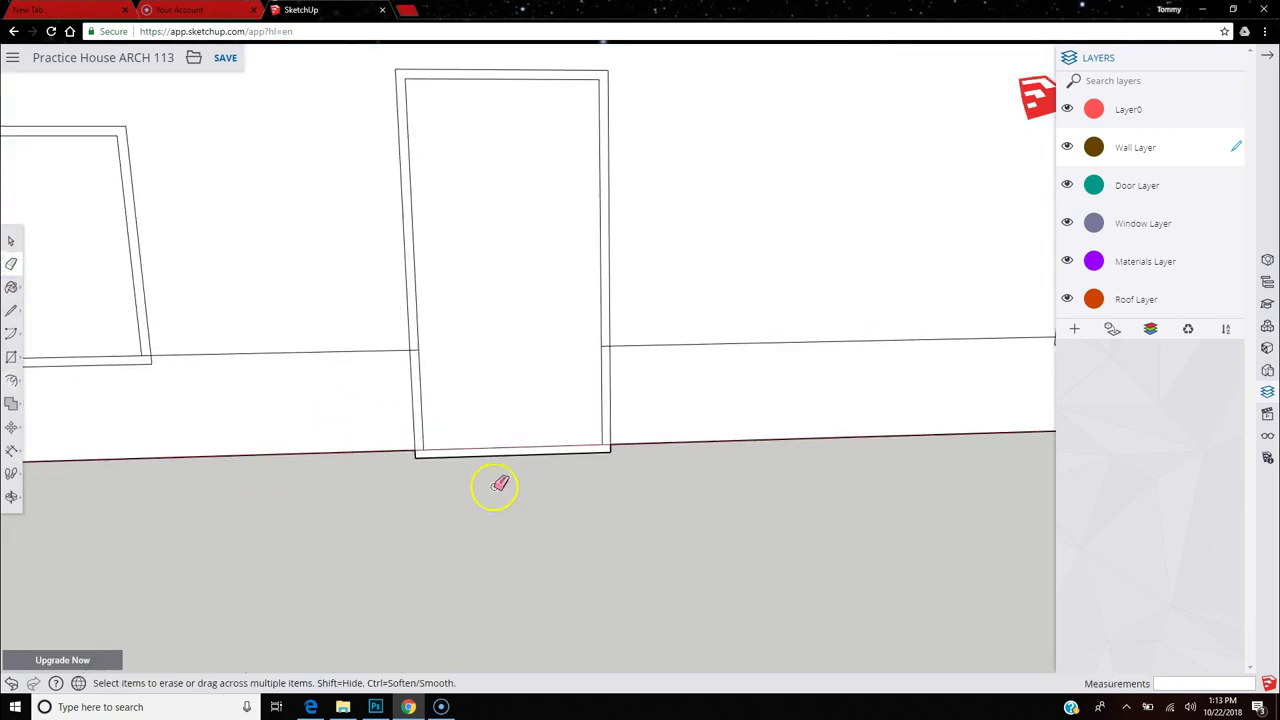
left_click(663, 266)
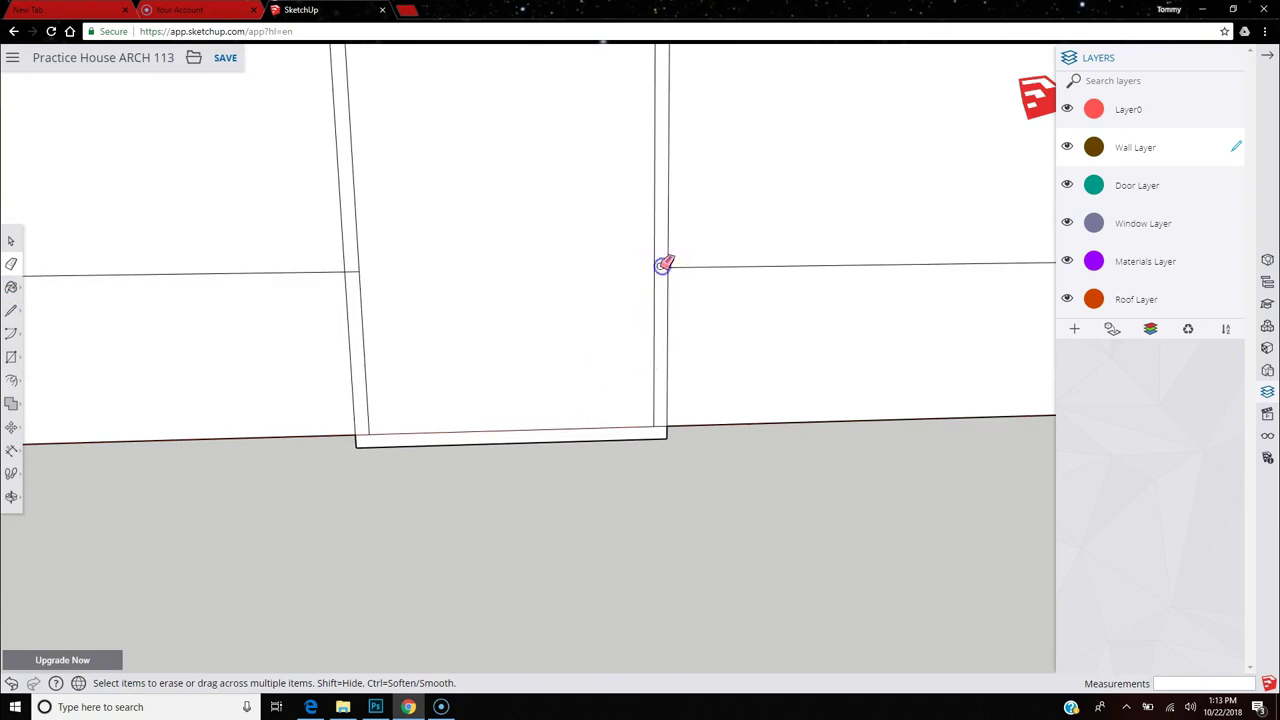
left_click(667, 436)
left_click(666, 432)
mouse_move(666, 436)
left_mouse_down()
mouse_move(366, 457)
mouse_move(357, 445)
left_mouse_up()
left_click(356, 271)
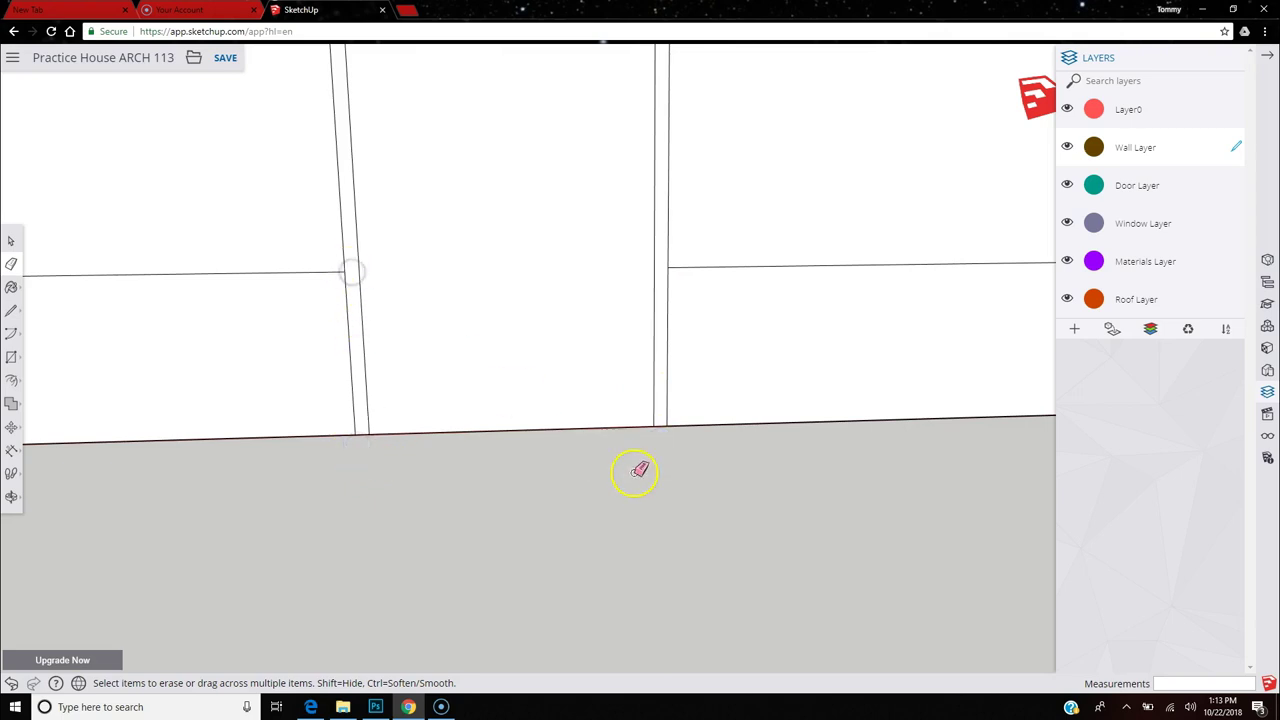
scroll(634, 471, "down", 5)
scroll(441, 480, "up", 1)
scroll(380, 474, "down", 2)
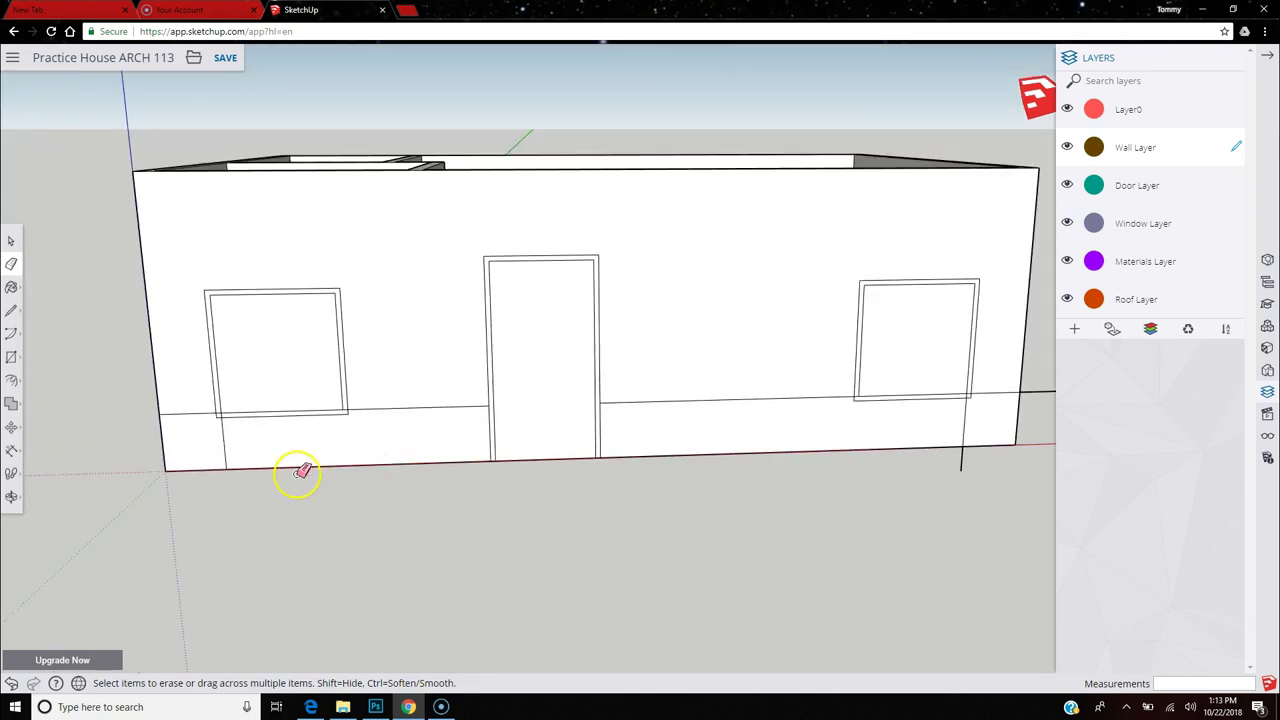
scroll(220, 470, "down", 1)
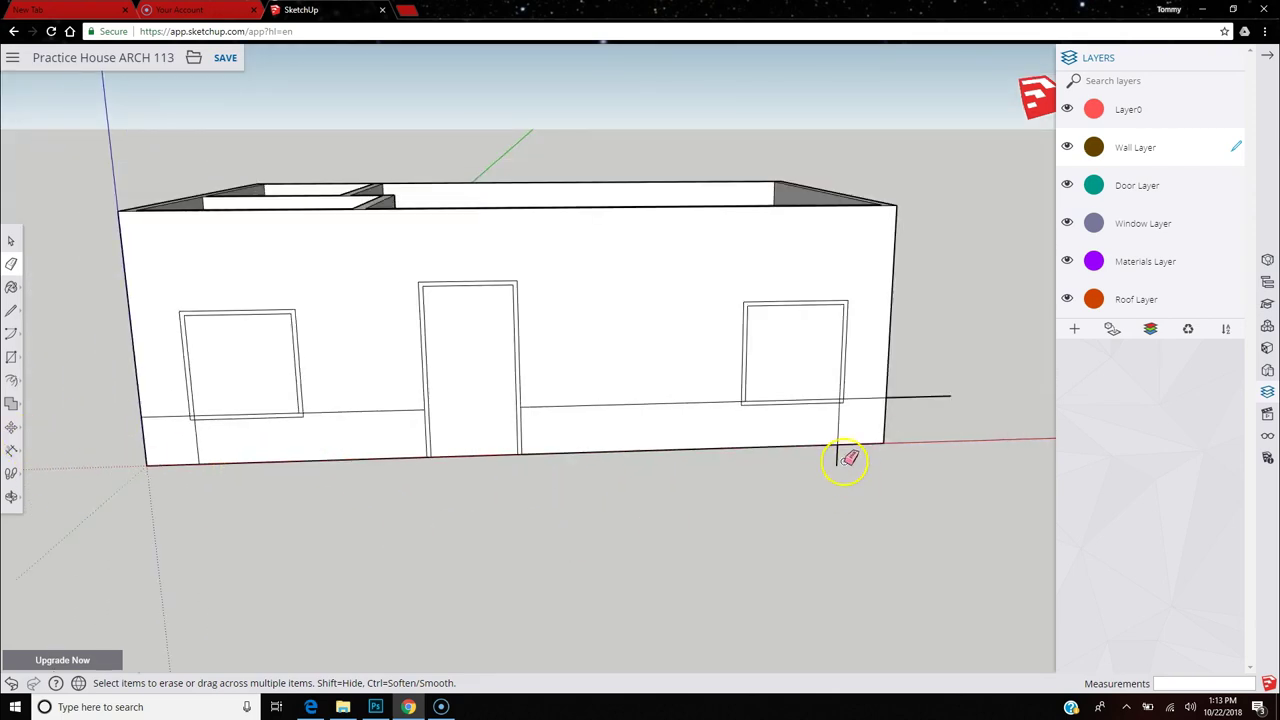
Erase the base line and short edges between the door and the right window.
left_click_drag(857, 397, 869, 398)
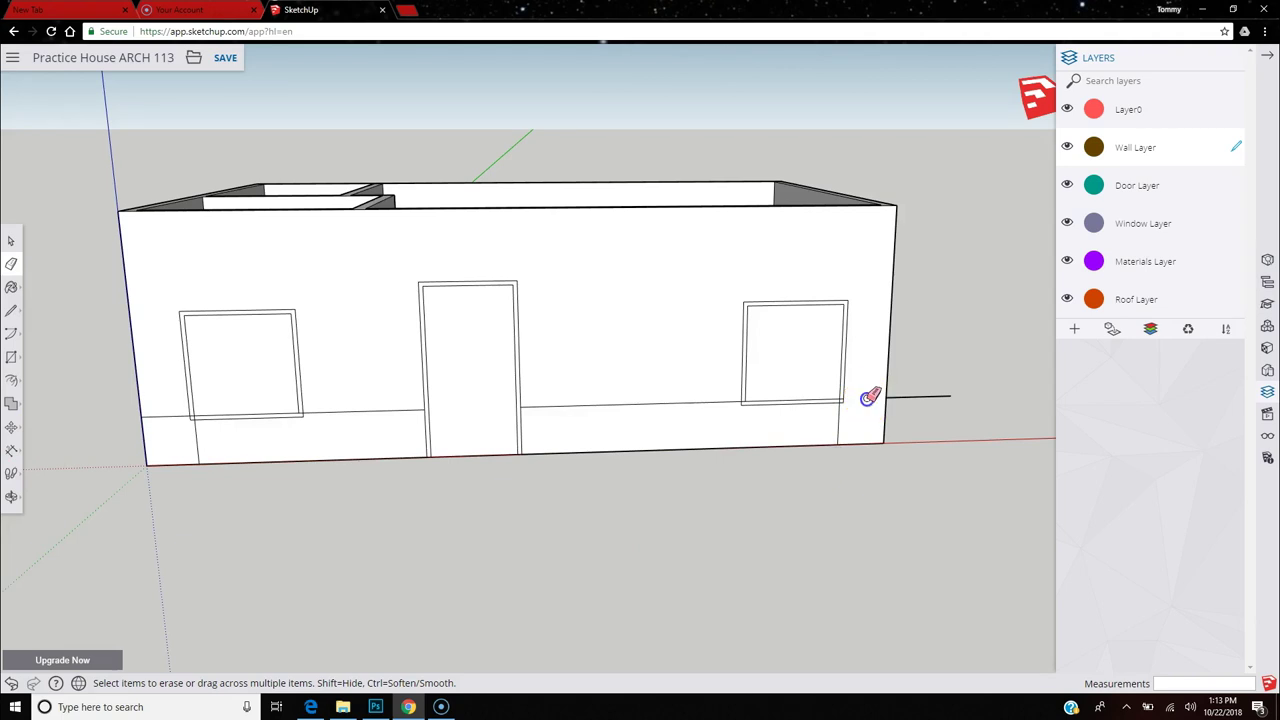
left_click(720, 402)
left_click(838, 423)
scroll(840, 420, "up", 6)
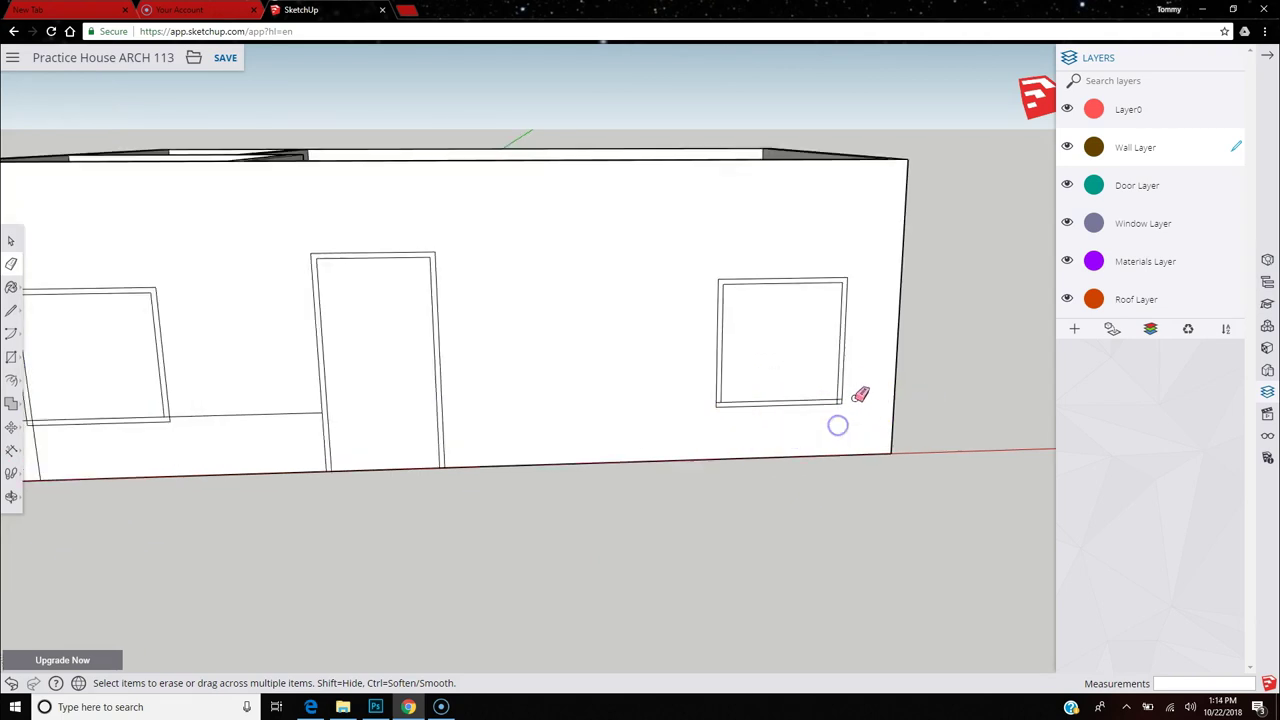
mouse_move(803, 389)
left_mouse_down()
mouse_move(448, 393)
mouse_move(373, 404)
left_mouse_up()
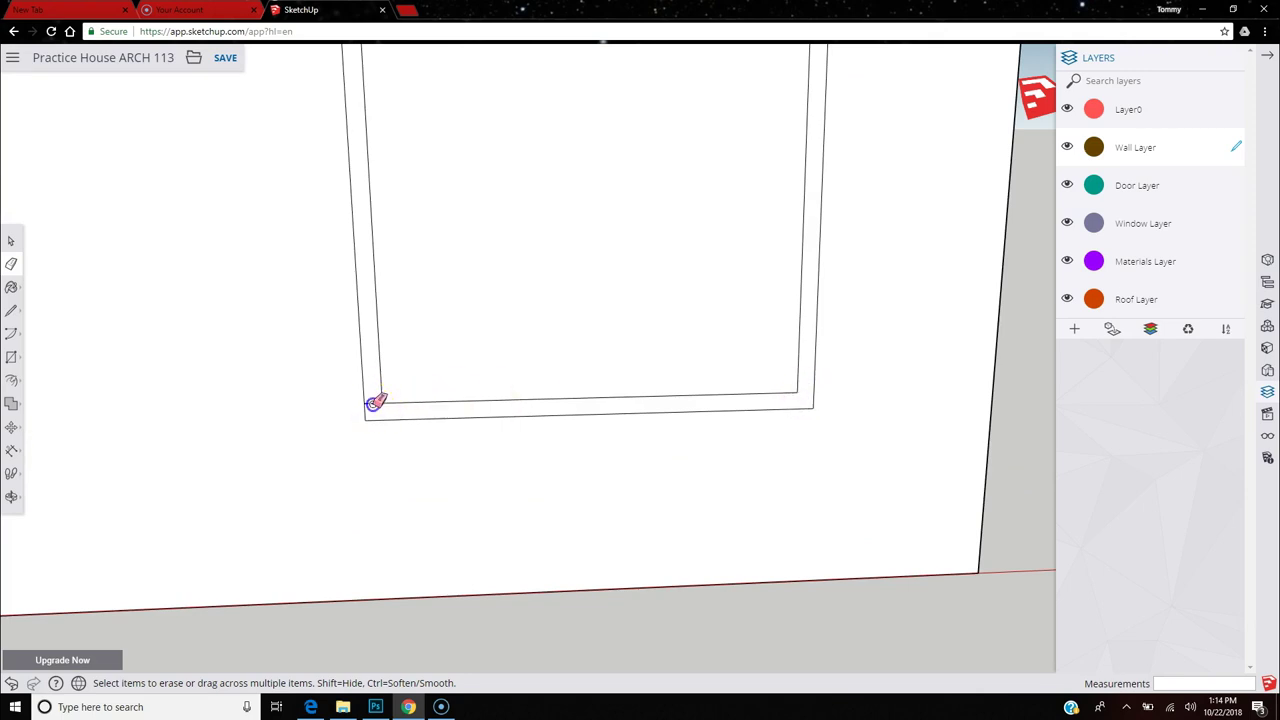
scroll(785, 513, "down", 3)
scroll(785, 513, "down", 6)
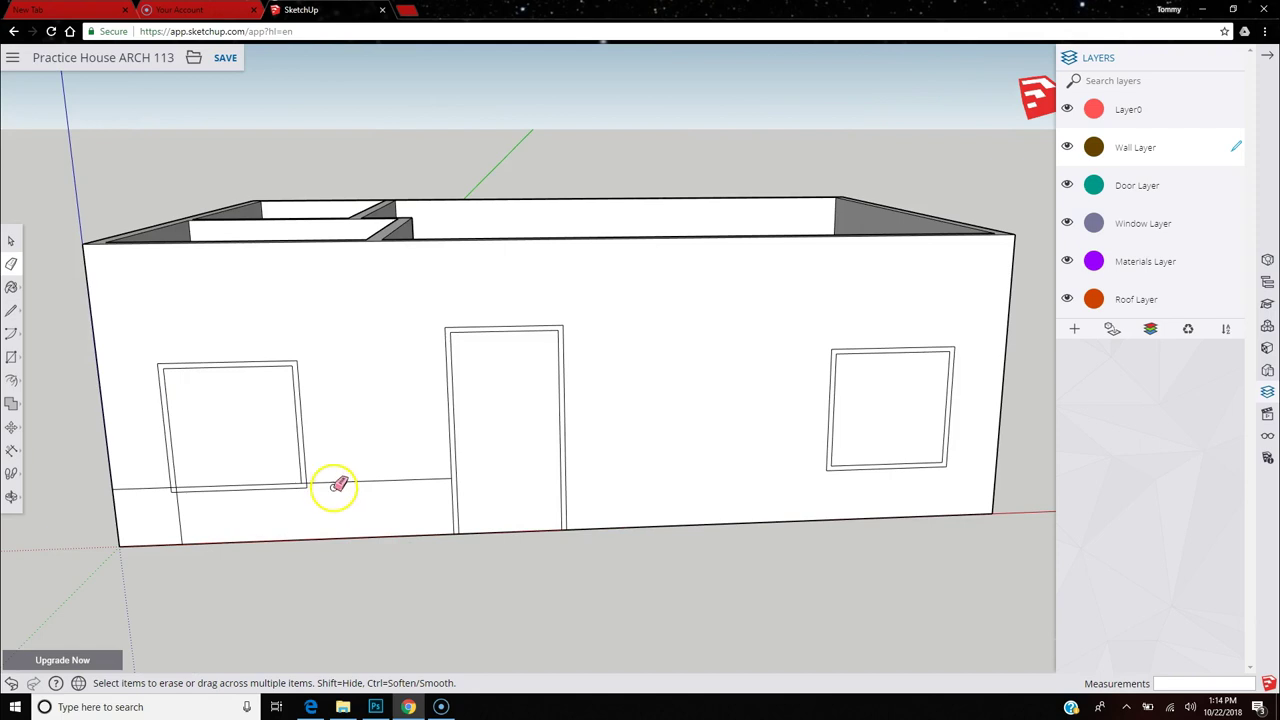
Erase the base line and short edges around the left window, then look down into the house.
left_click(338, 483)
left_click(179, 518)
scroll(149, 489, "up", 6)
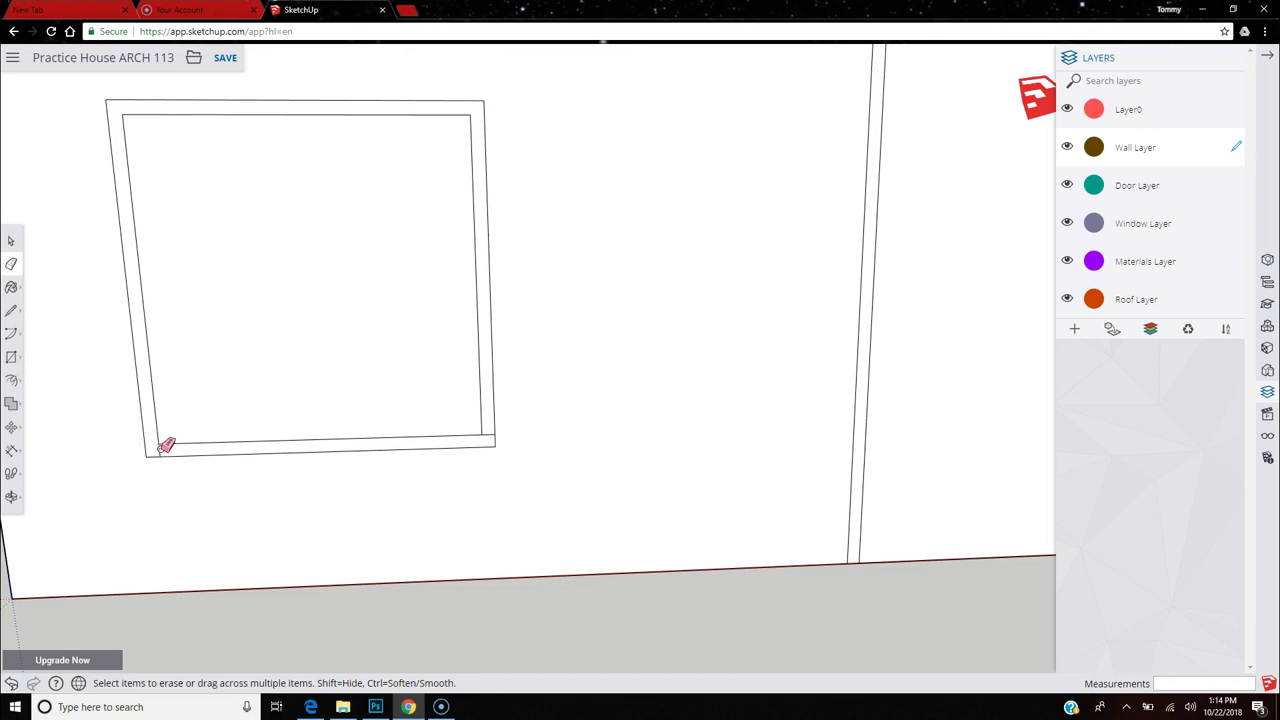
mouse_move(165, 448)
left_mouse_down()
mouse_move(443, 449)
mouse_move(490, 433)
left_mouse_up()
scroll(651, 517, "down", 6)
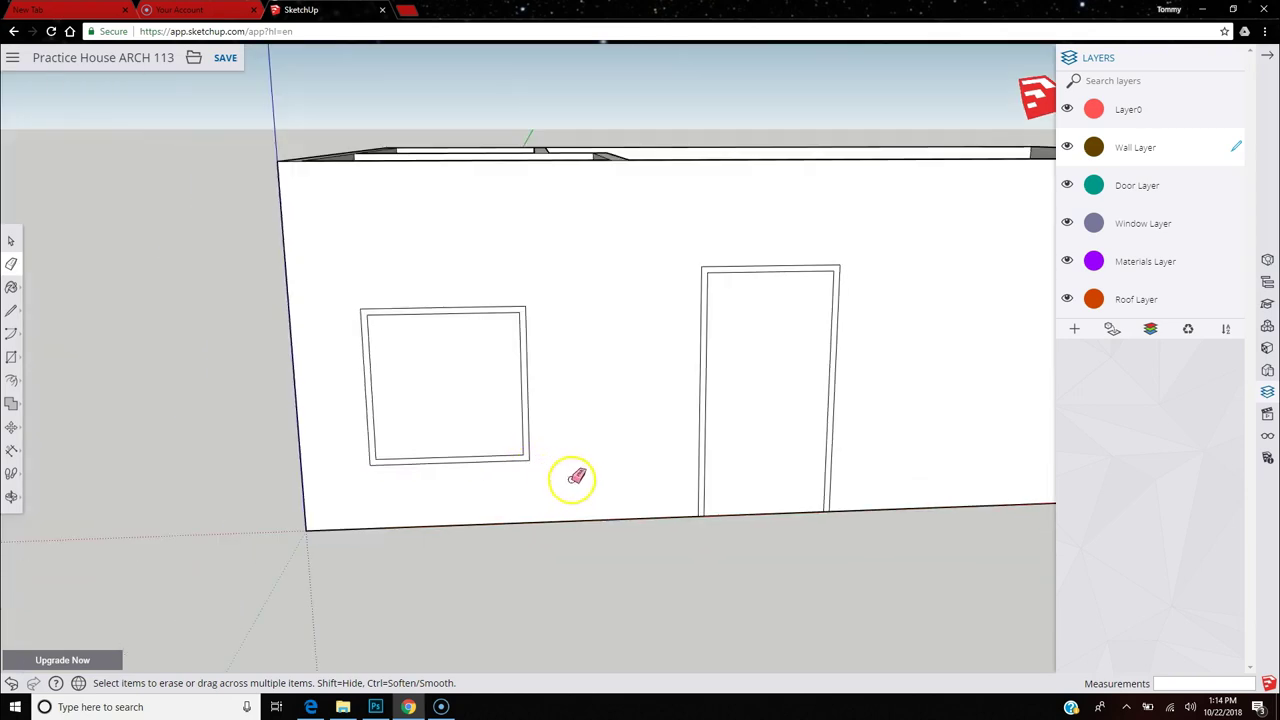
scroll(55, 335, "down", 3)
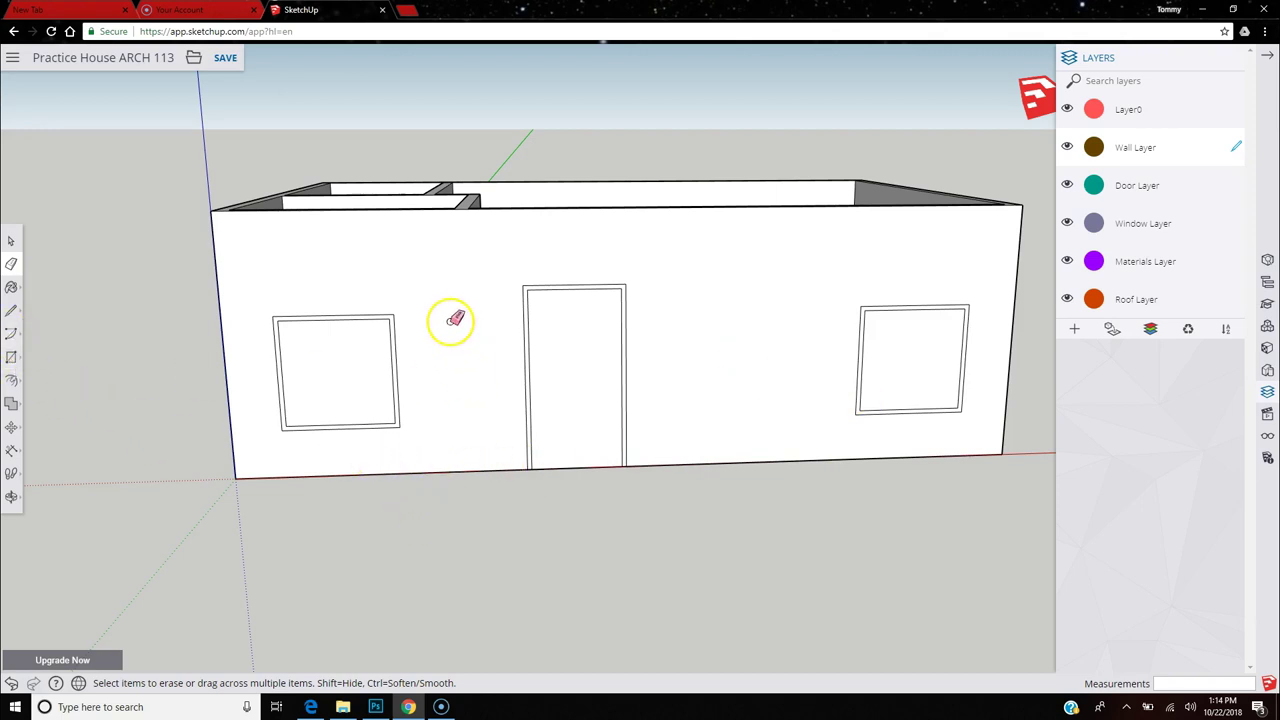
middle_click_drag(455, 320, 468, 655)
Zoom and orbit in on the left window's bottom edge and bring up the Arc tool options.
scroll(394, 596, "up", 4)
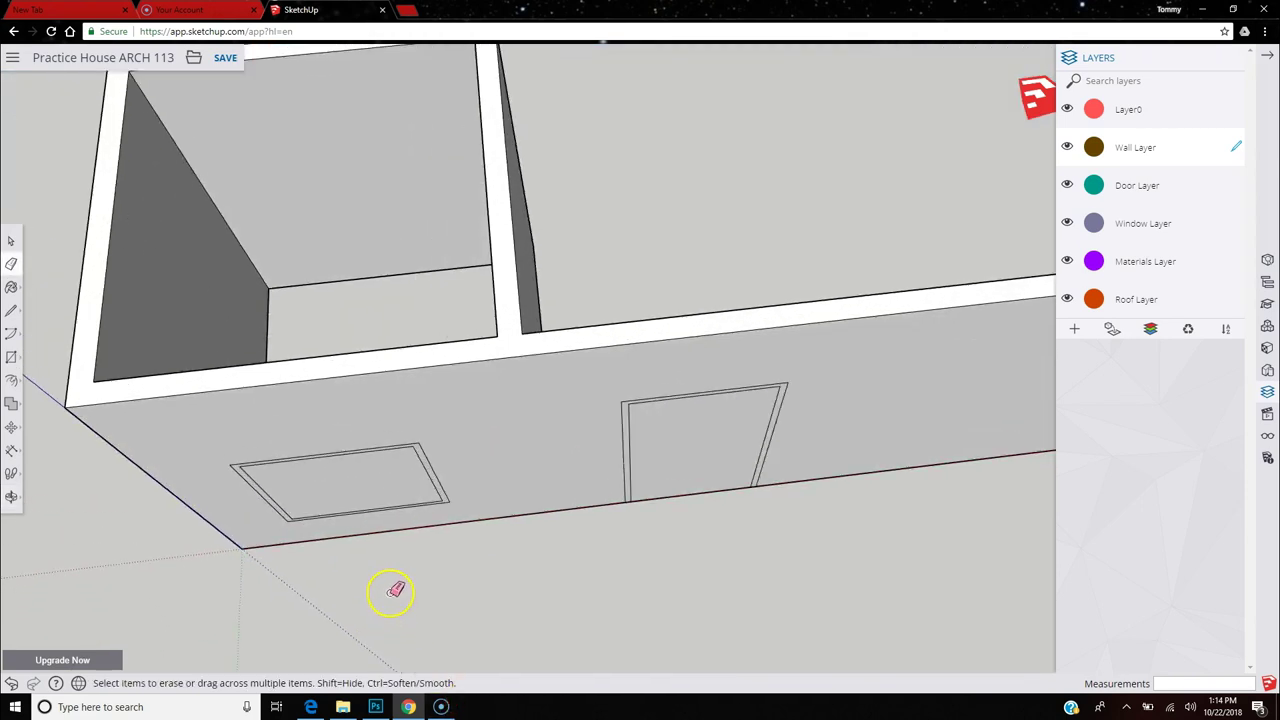
middle_click_drag(466, 515, 530, 505)
scroll(530, 505, "up", 4)
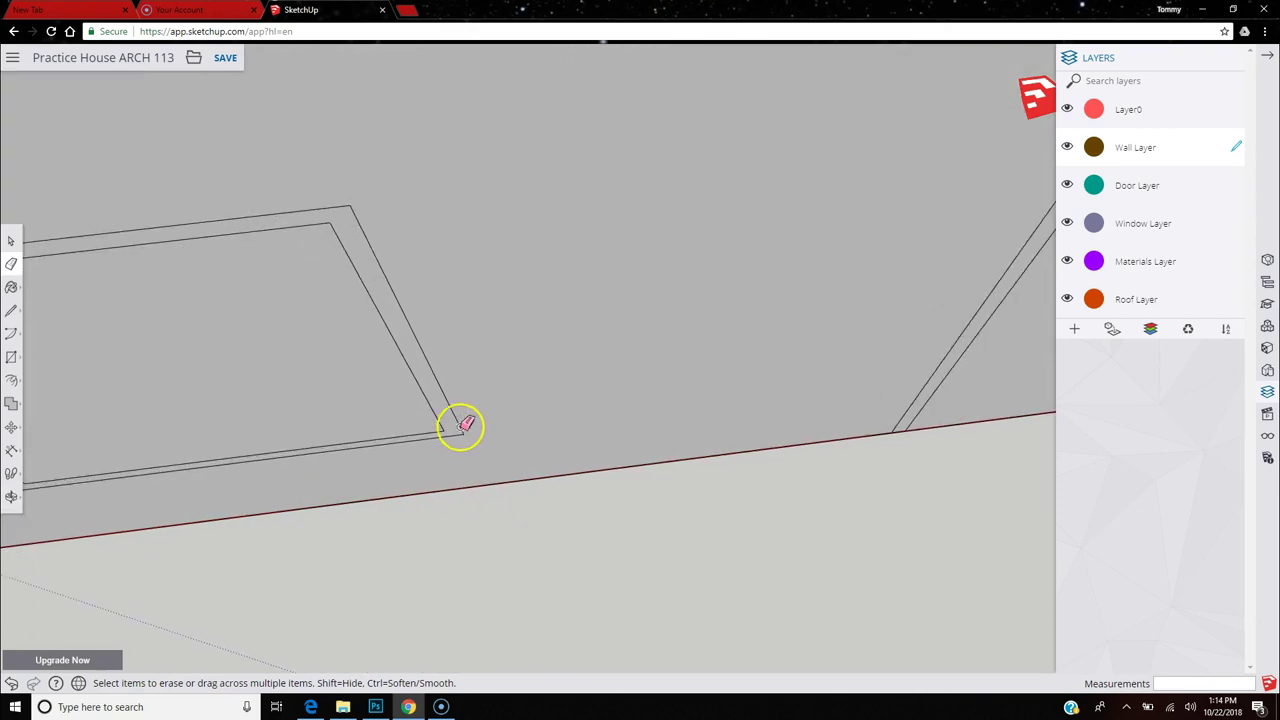
left_click(11, 334)
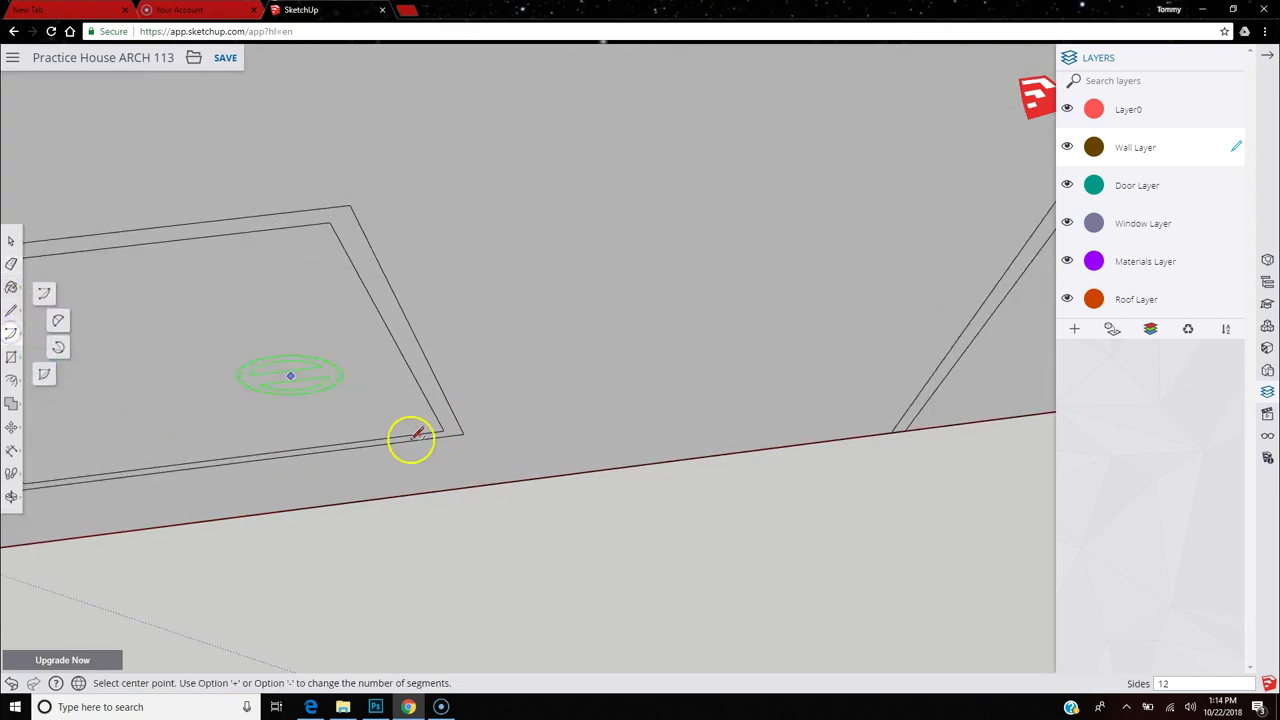
Draw a two-point arc starting at the window frame's lower corner.
left_click(59, 320)
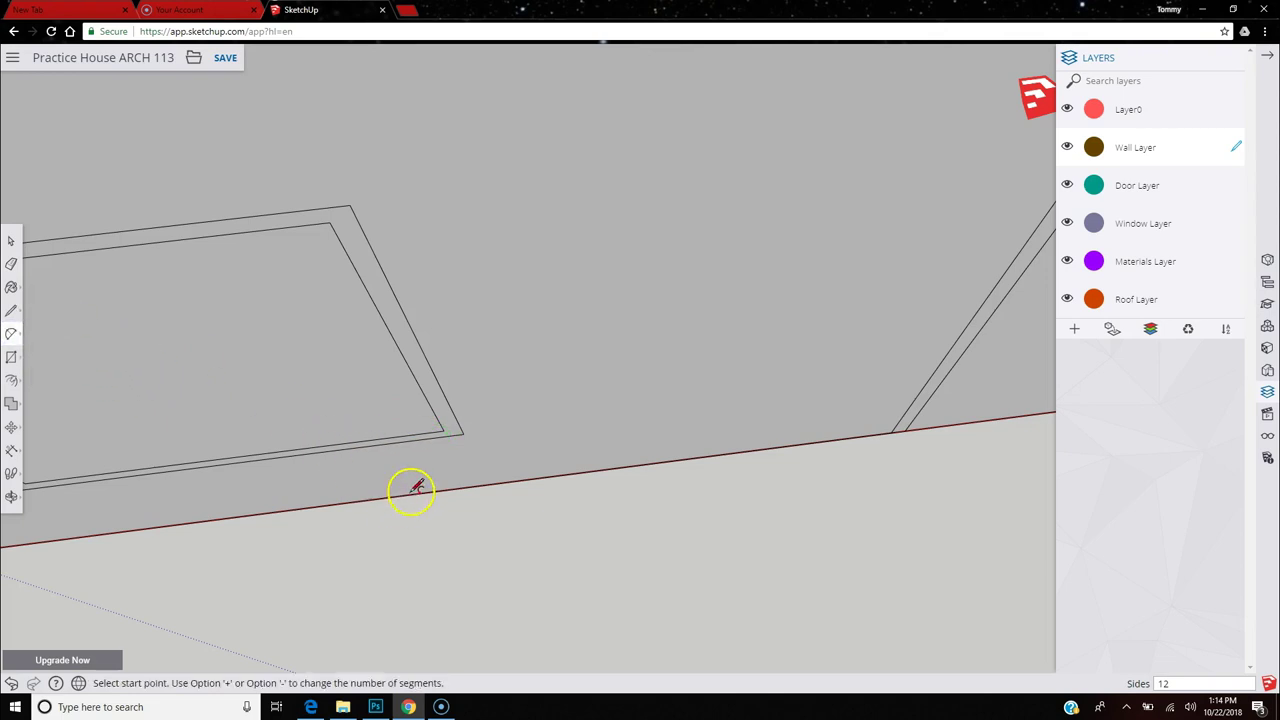
scroll(417, 471, "up", 2)
scroll(455, 434, "up", 3)
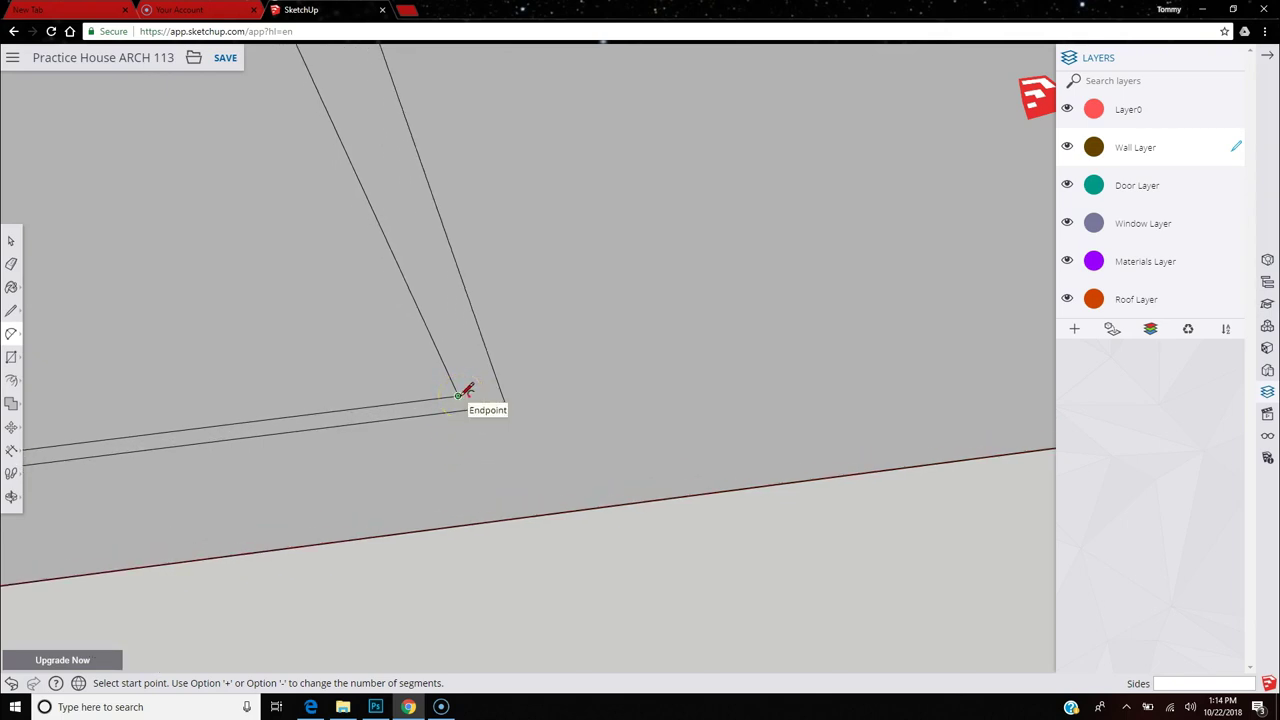
left_click(458, 396)
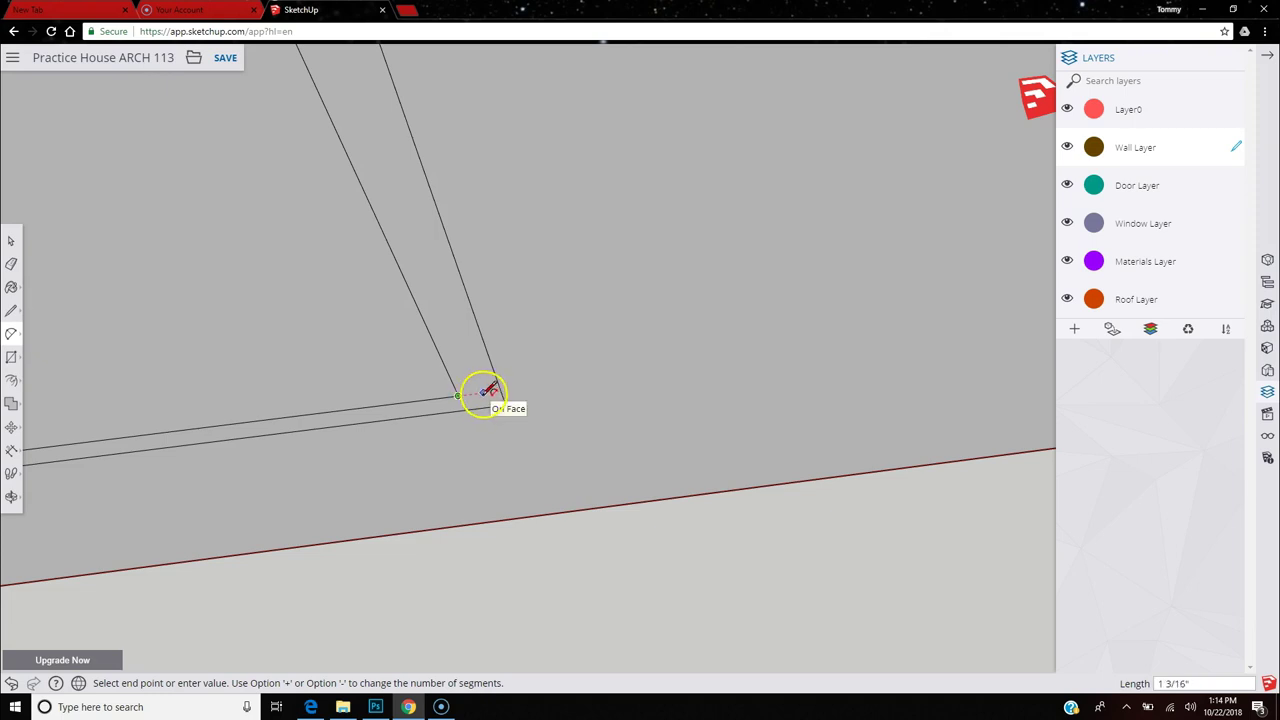
left_click(481, 395)
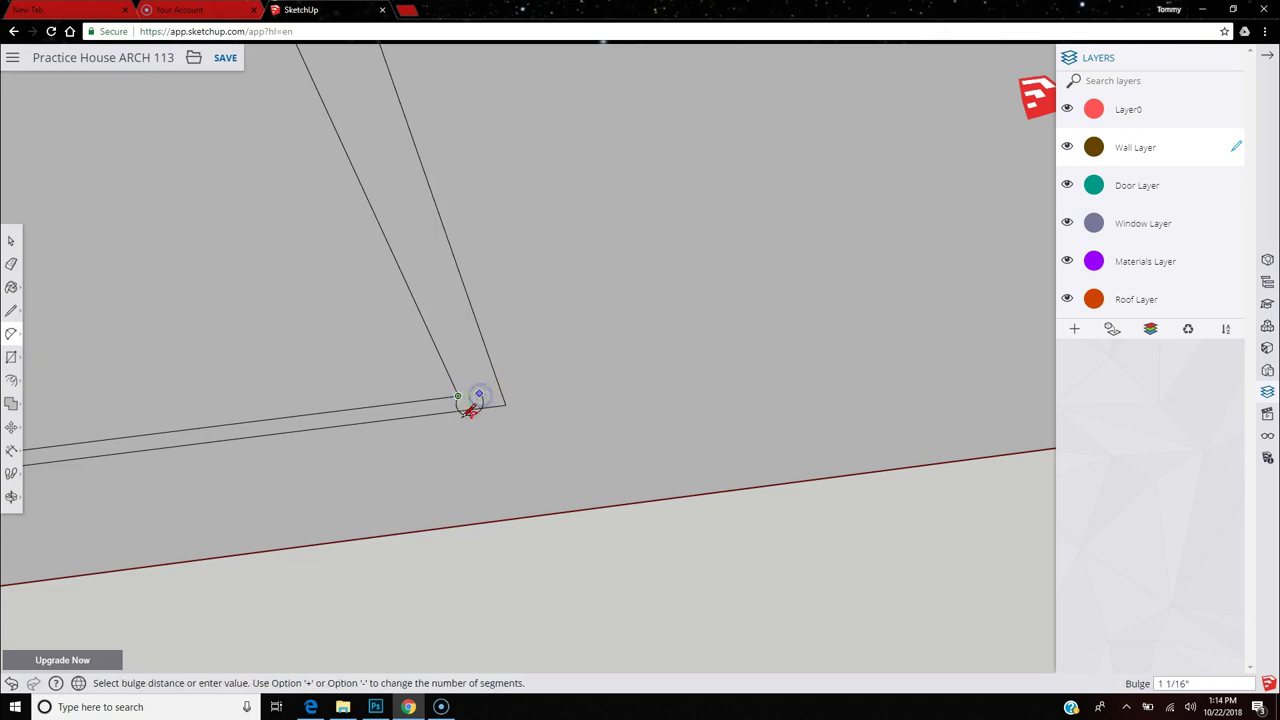
scroll(464, 400, "up", 3)
scroll(464, 400, "up", 1)
middle_click_drag(463, 403, 489, 457)
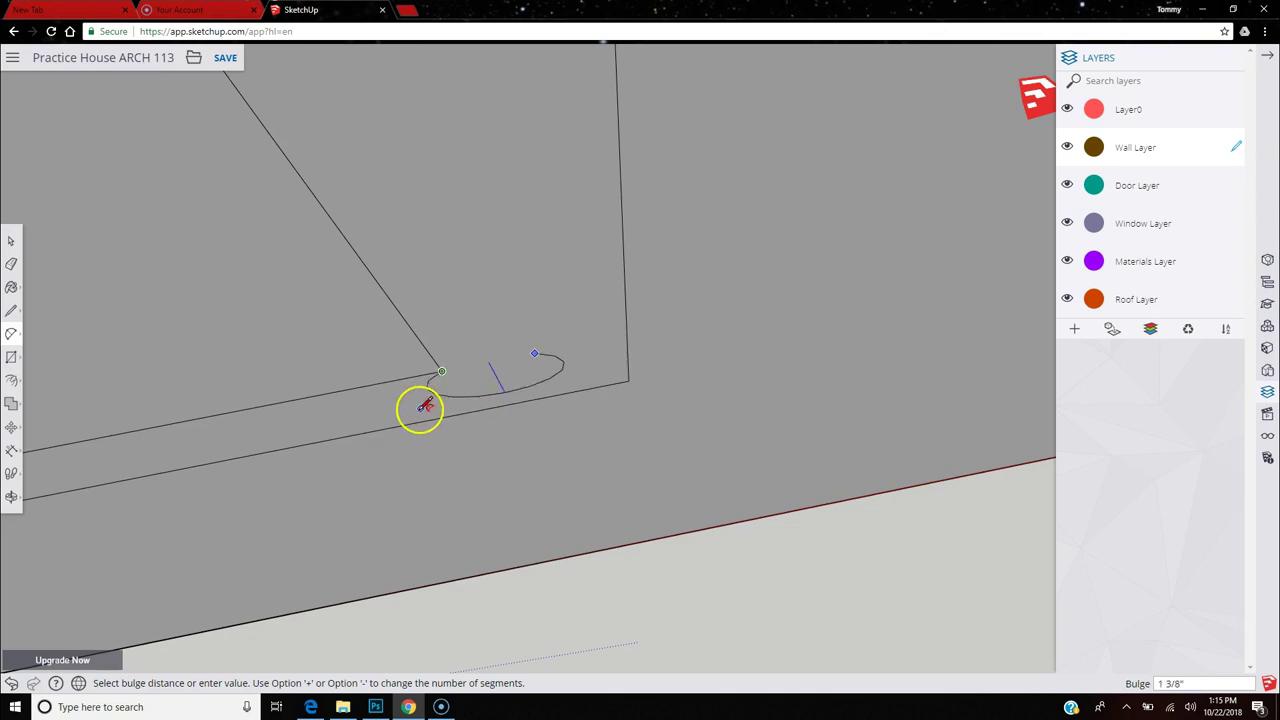
left_click(448, 397)
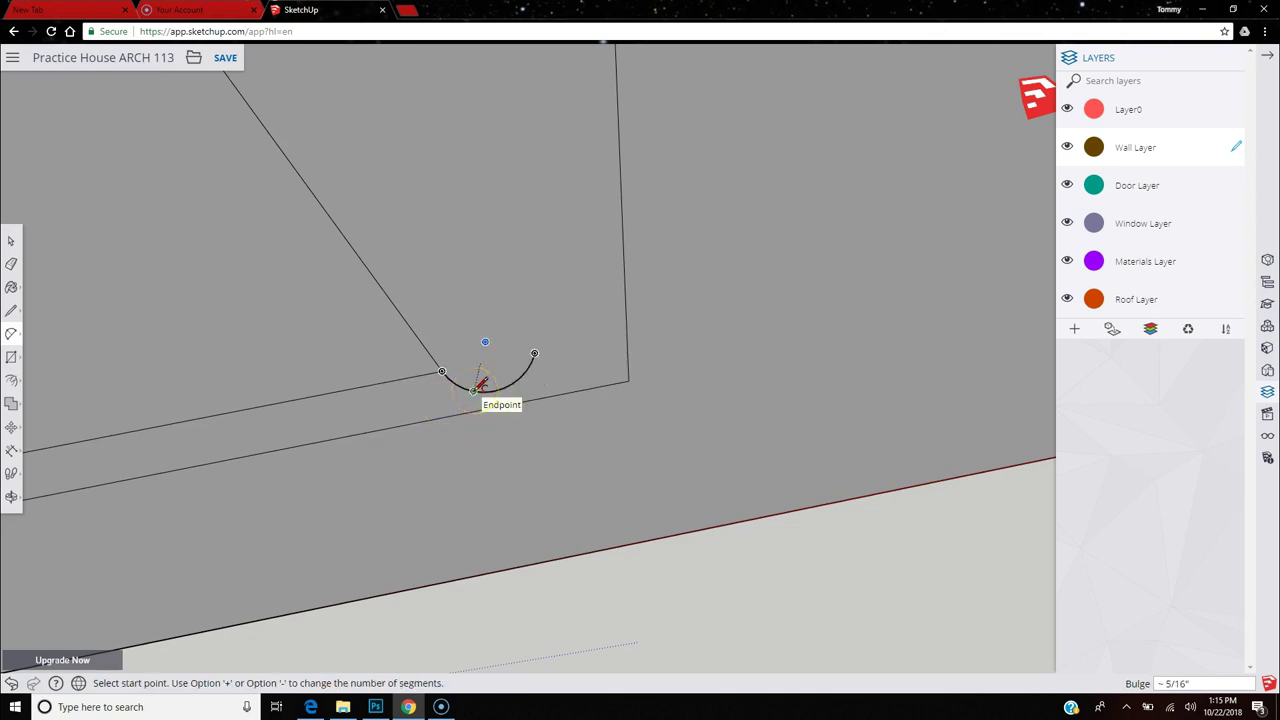
Chain two more arcs from the first arc's end to the wall corner.
left_click(533, 372)
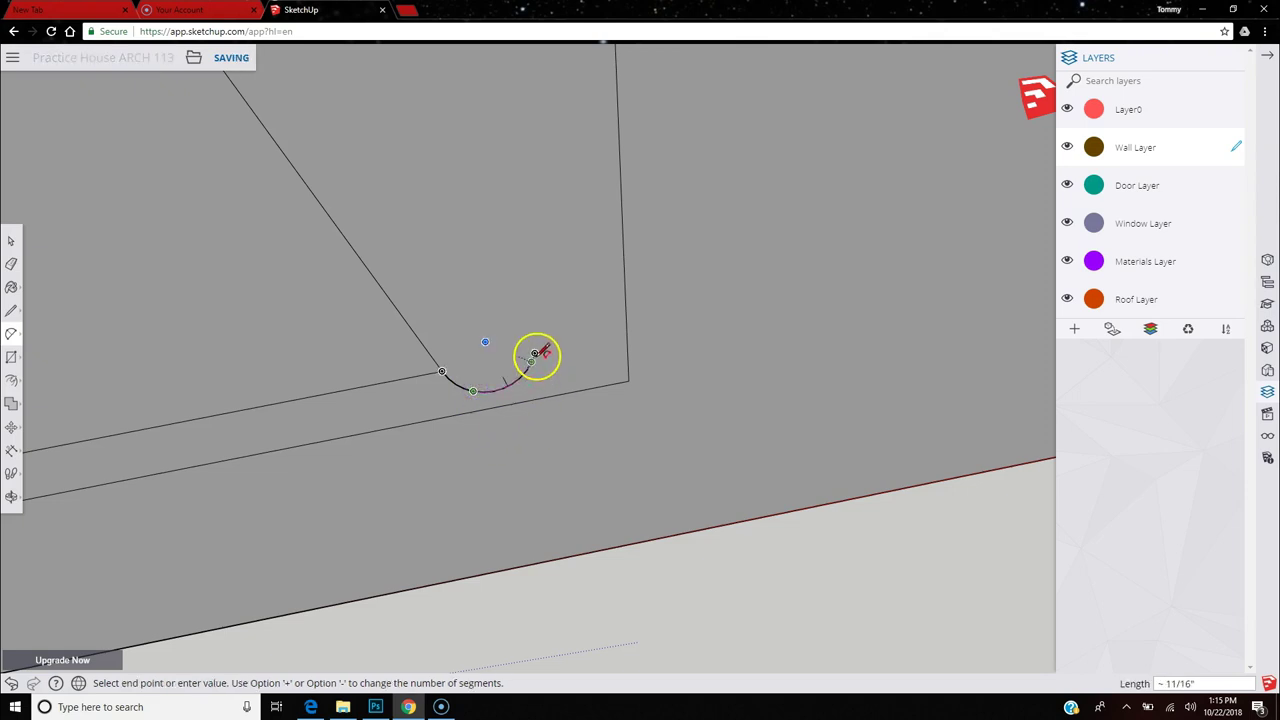
left_click(564, 381)
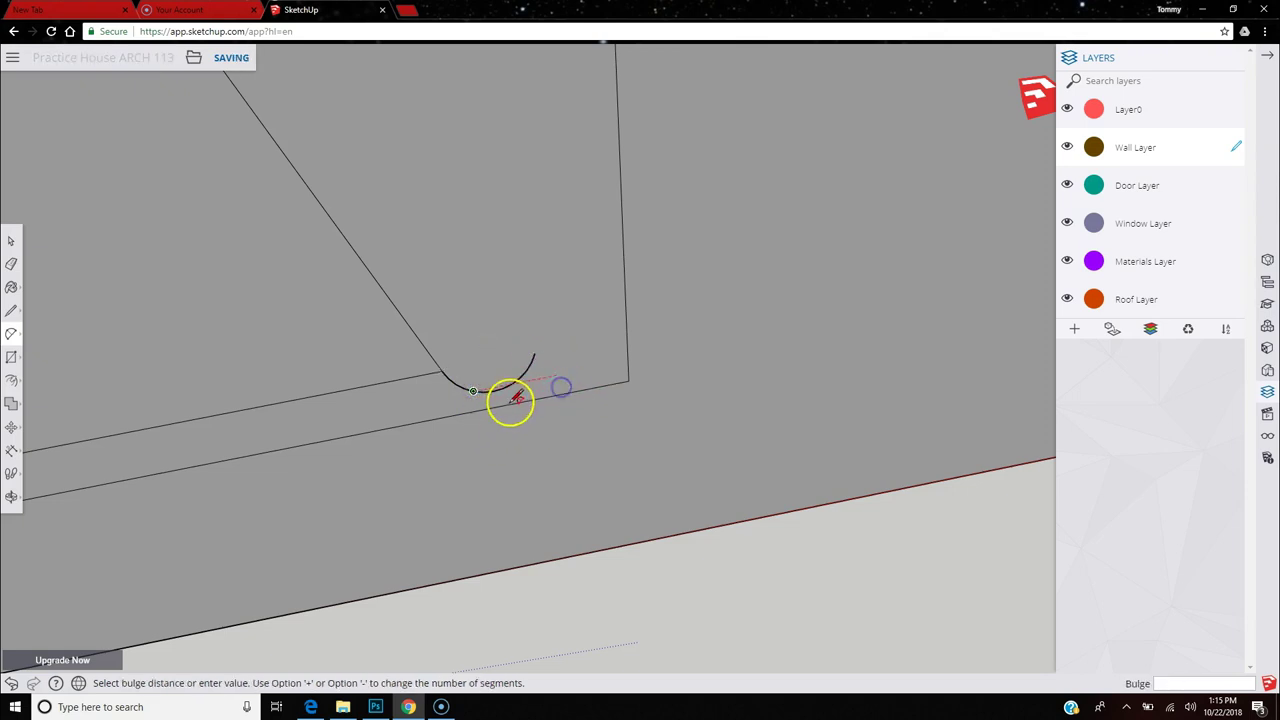
left_click(518, 410)
left_click(551, 390)
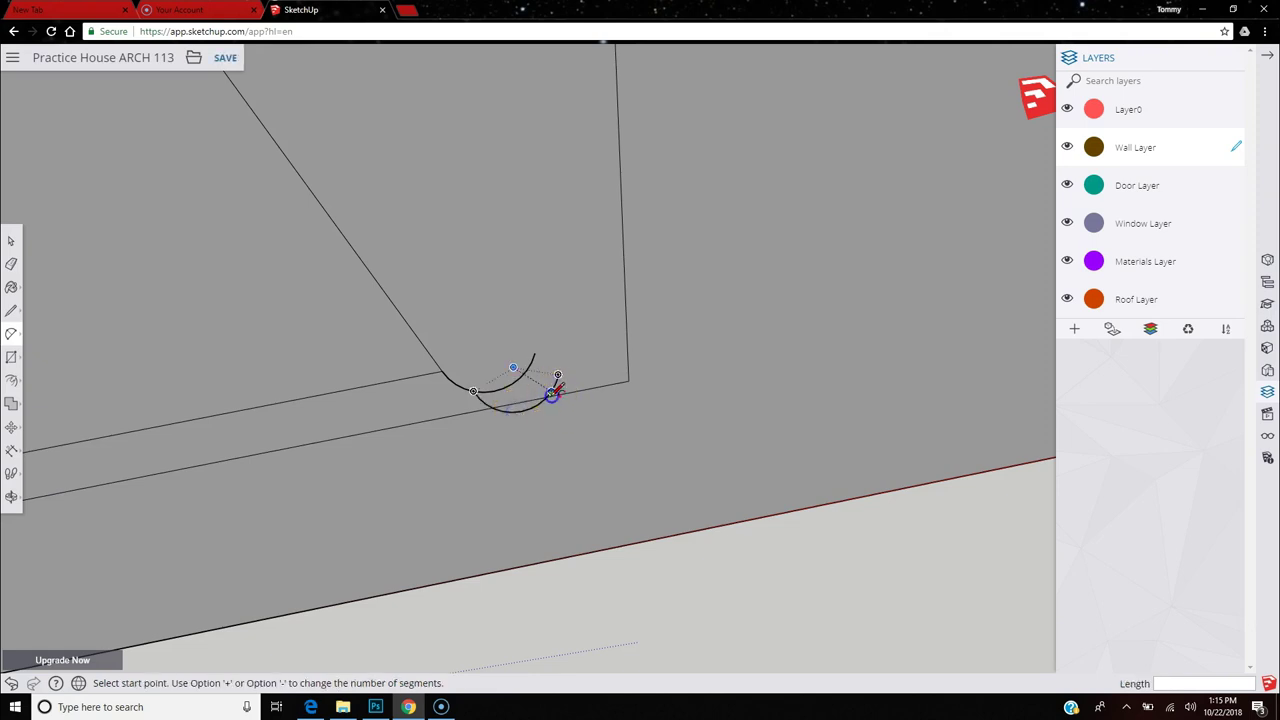
left_click(624, 363)
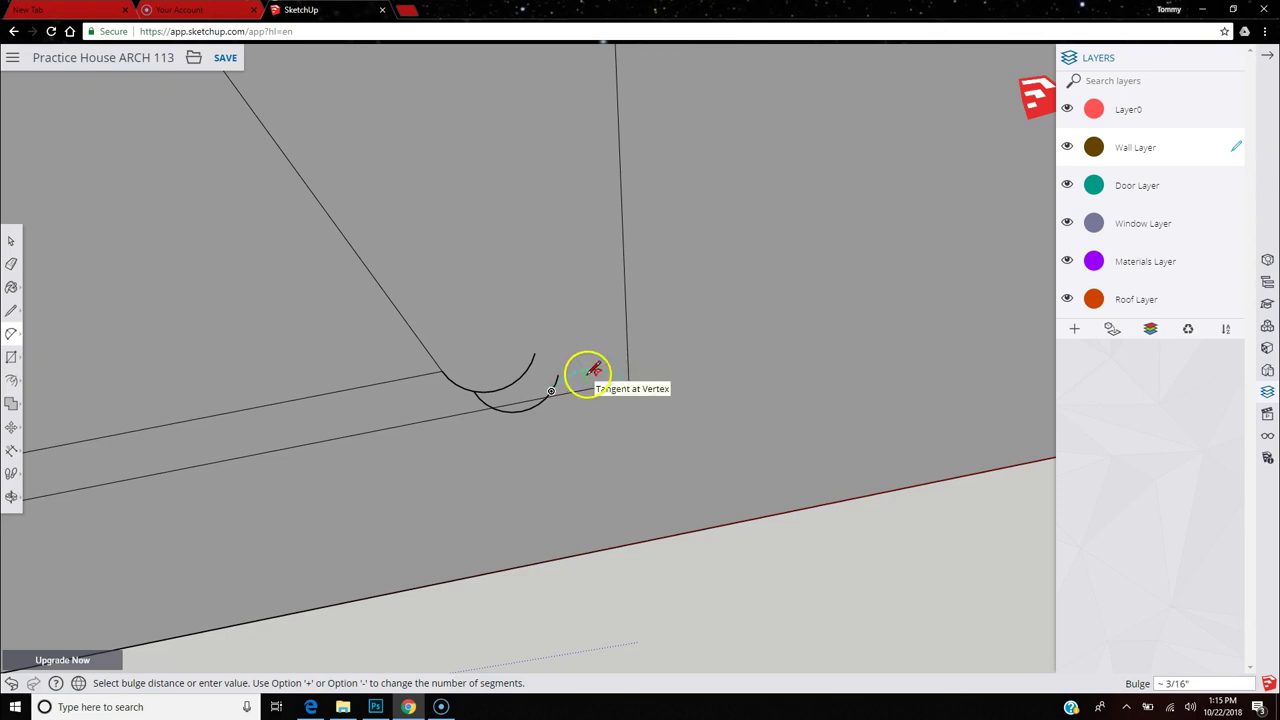
left_click(588, 372)
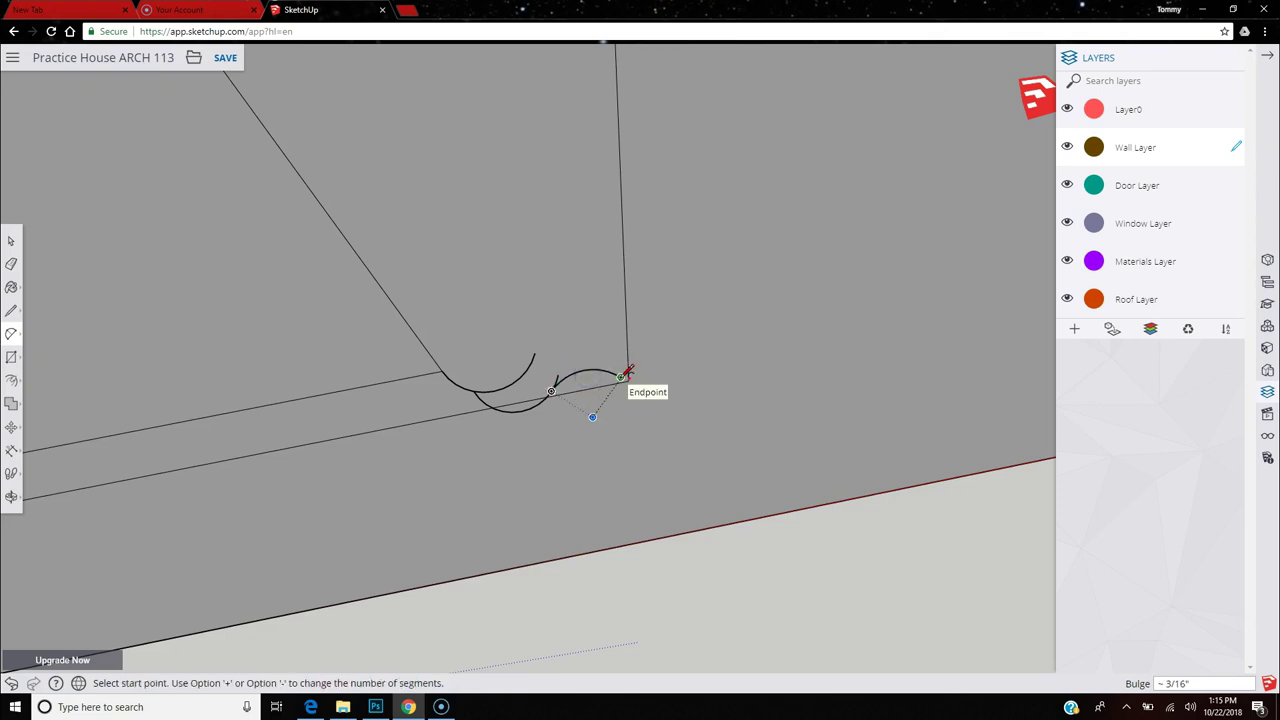
Draw an upward arc from the last arc's end along the wall edge.
left_click(603, 372)
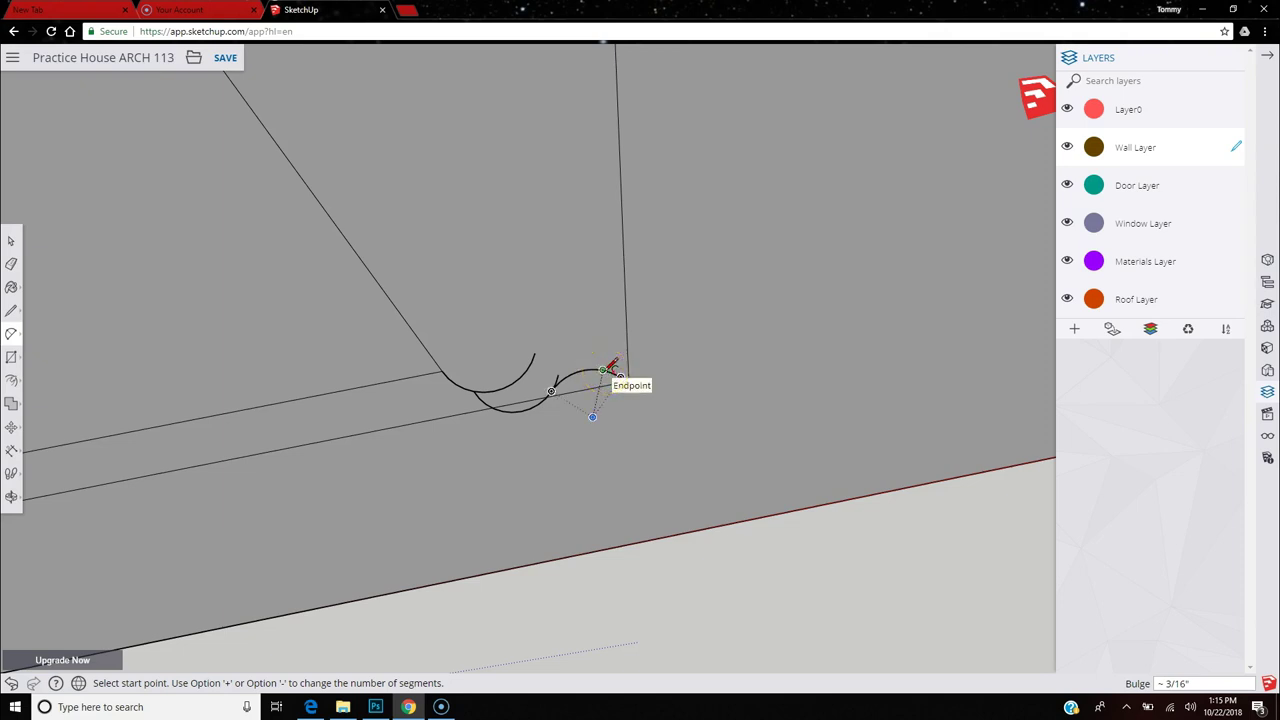
left_click(603, 371)
mouse_move(625, 340)
left_mouse_down()
mouse_move(628, 306)
mouse_move(615, 338)
mouse_move(624, 320)
left_mouse_up()
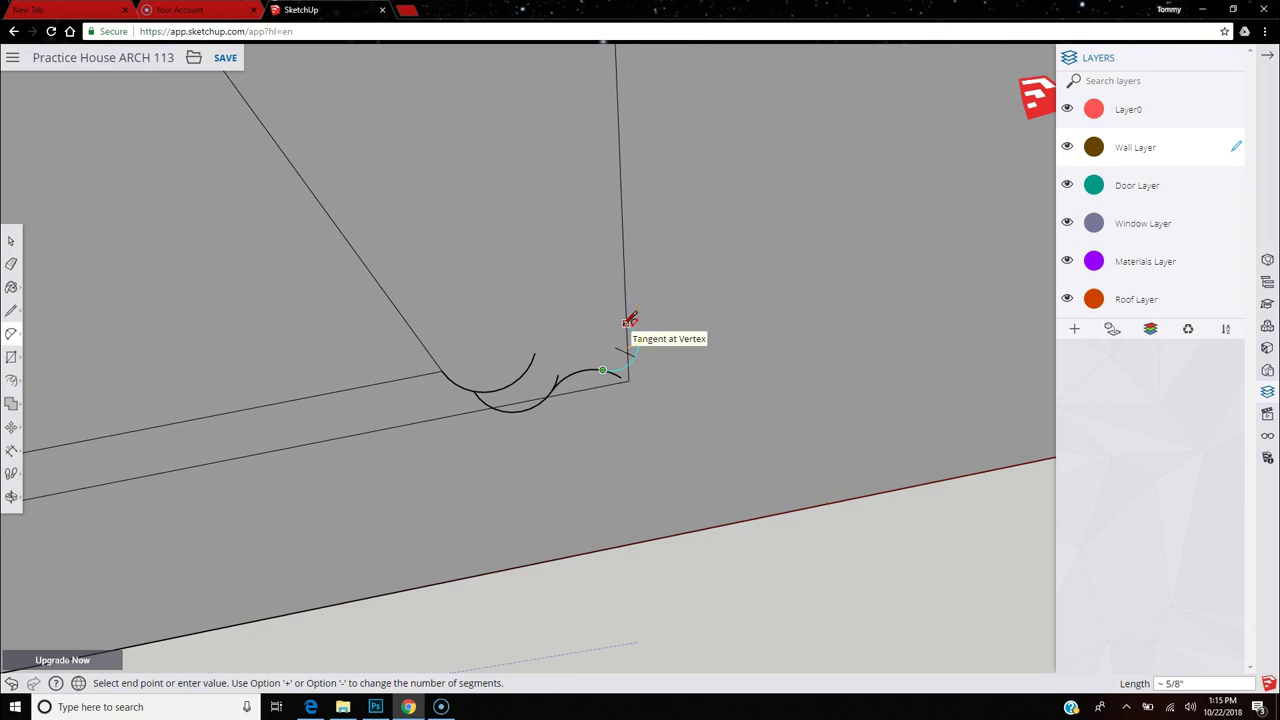
left_click(626, 322)
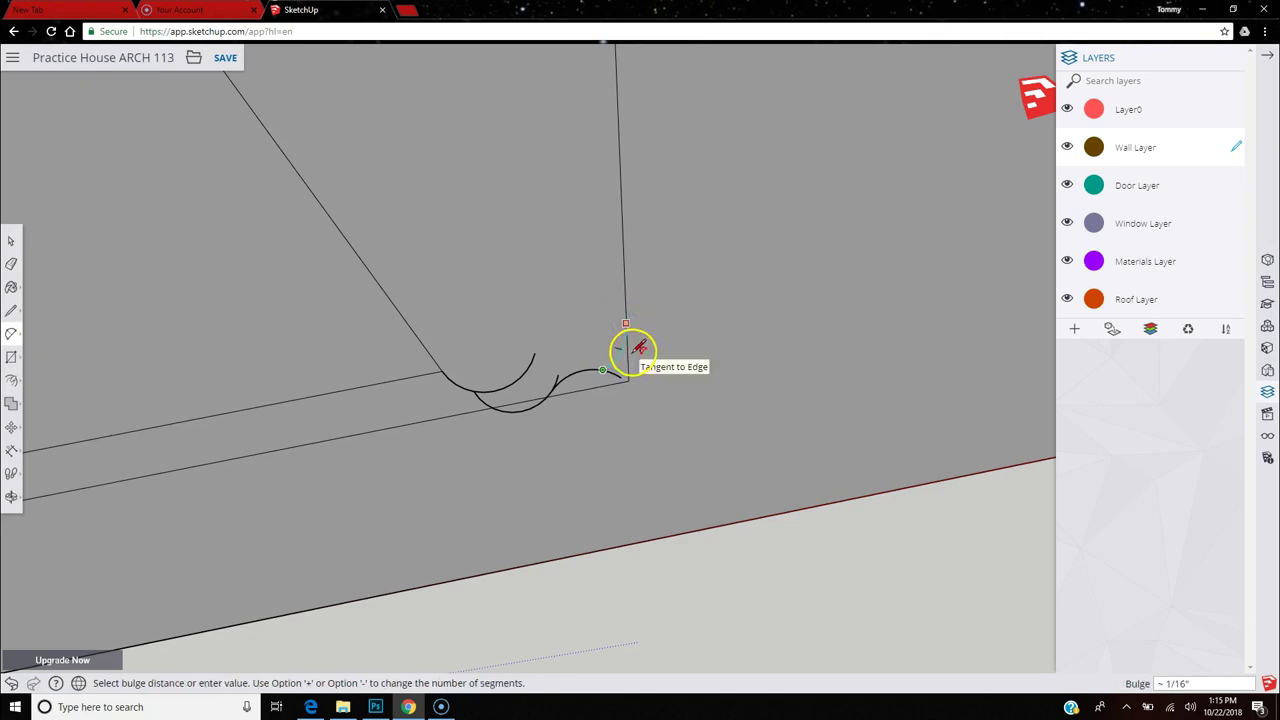
left_click(637, 352)
mouse_move(640, 449)
middle_mouse_down()
mouse_move(583, 103)
mouse_move(834, 160)
mouse_move(963, 154)
middle_mouse_up()
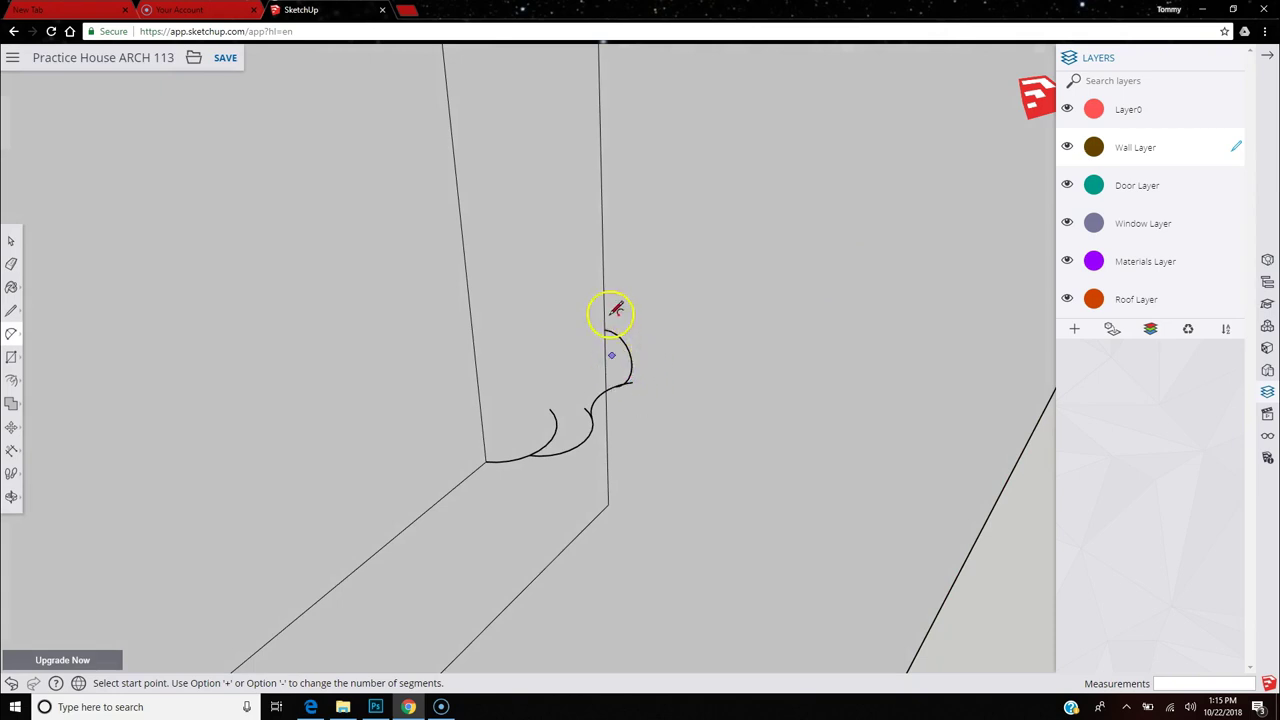
left_click(11, 264)
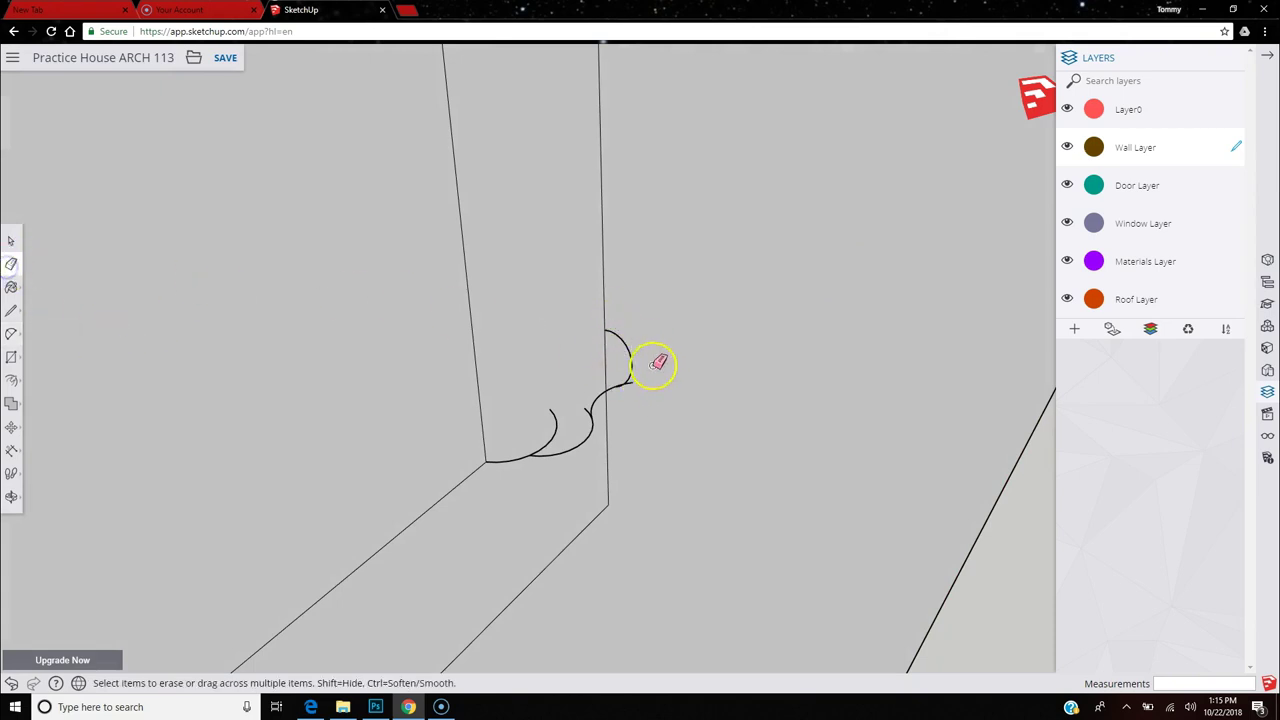
Switch to the Line tool and orbit and zoom toward the arcs.
left_click(11, 310)
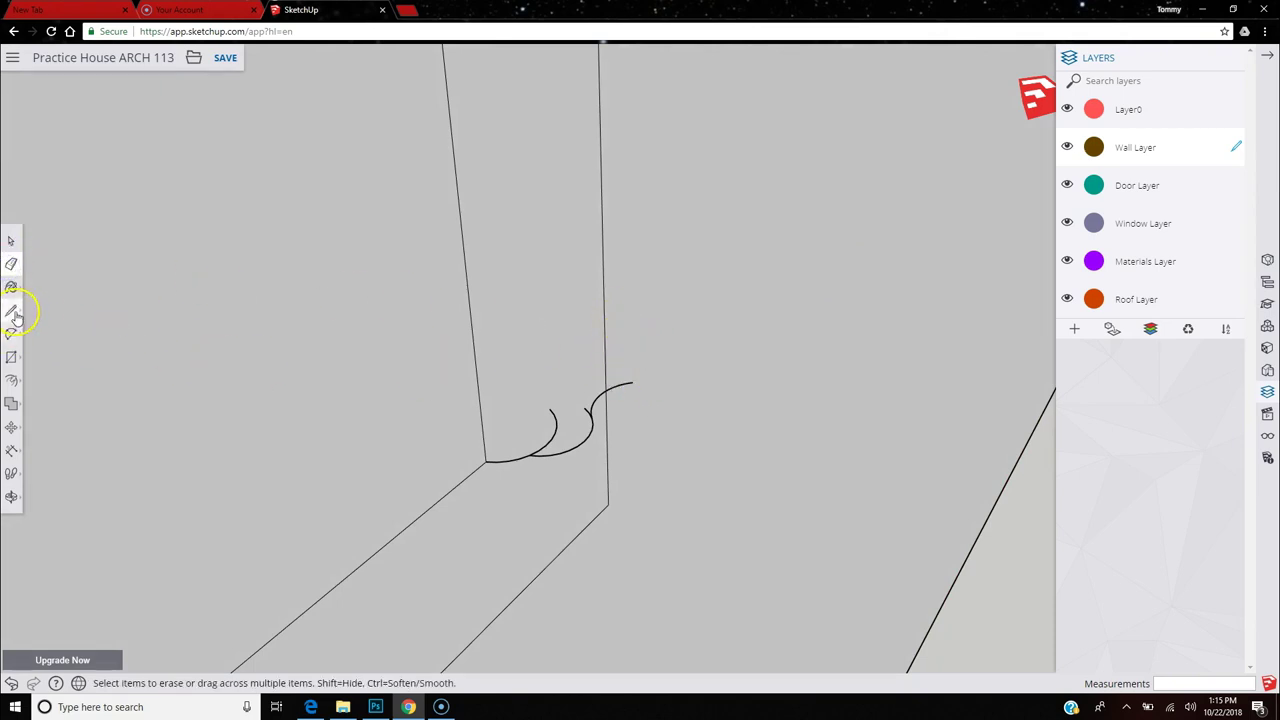
mouse_move(666, 412)
middle_mouse_down()
mouse_move(400, 529)
mouse_move(680, 407)
middle_mouse_up()
scroll(688, 378, "up", 5)
Draw a small pointed triangular tip at the end of the curve, extending past the wall edge.
left_click(589, 389)
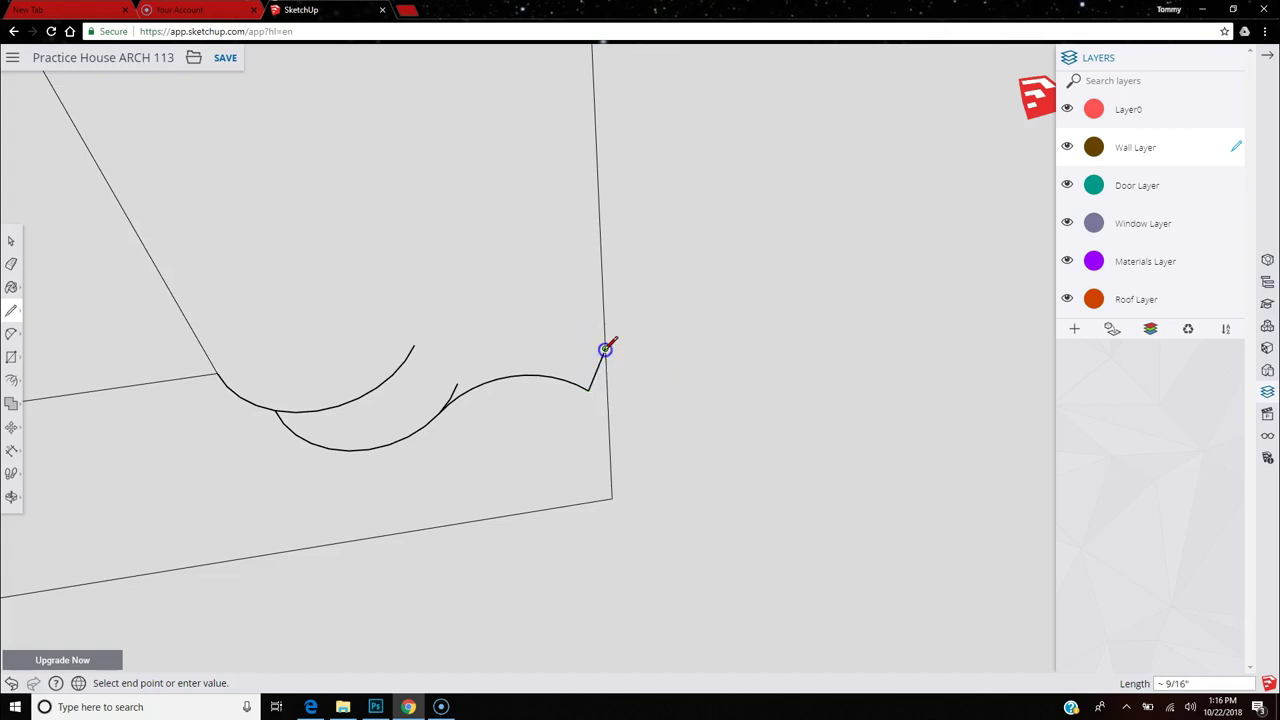
scroll(665, 472, "down", 2)
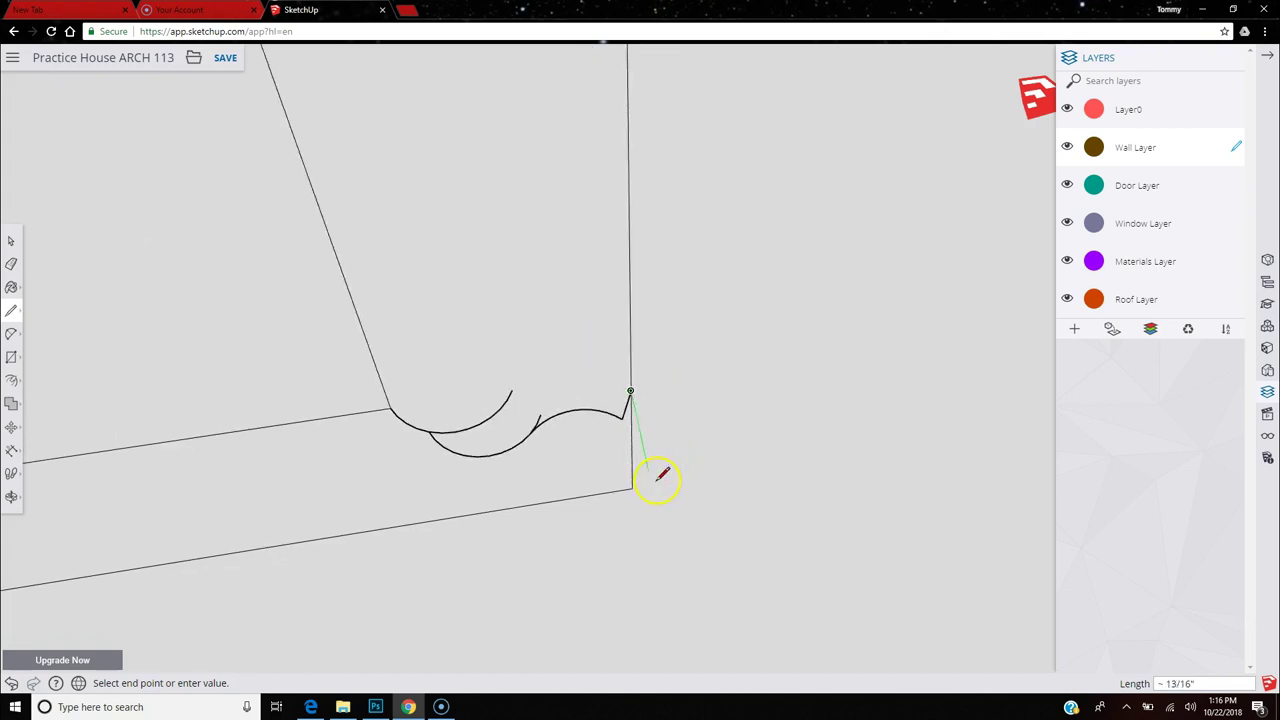
left_click(640, 433)
scroll(639, 367, "up", 1)
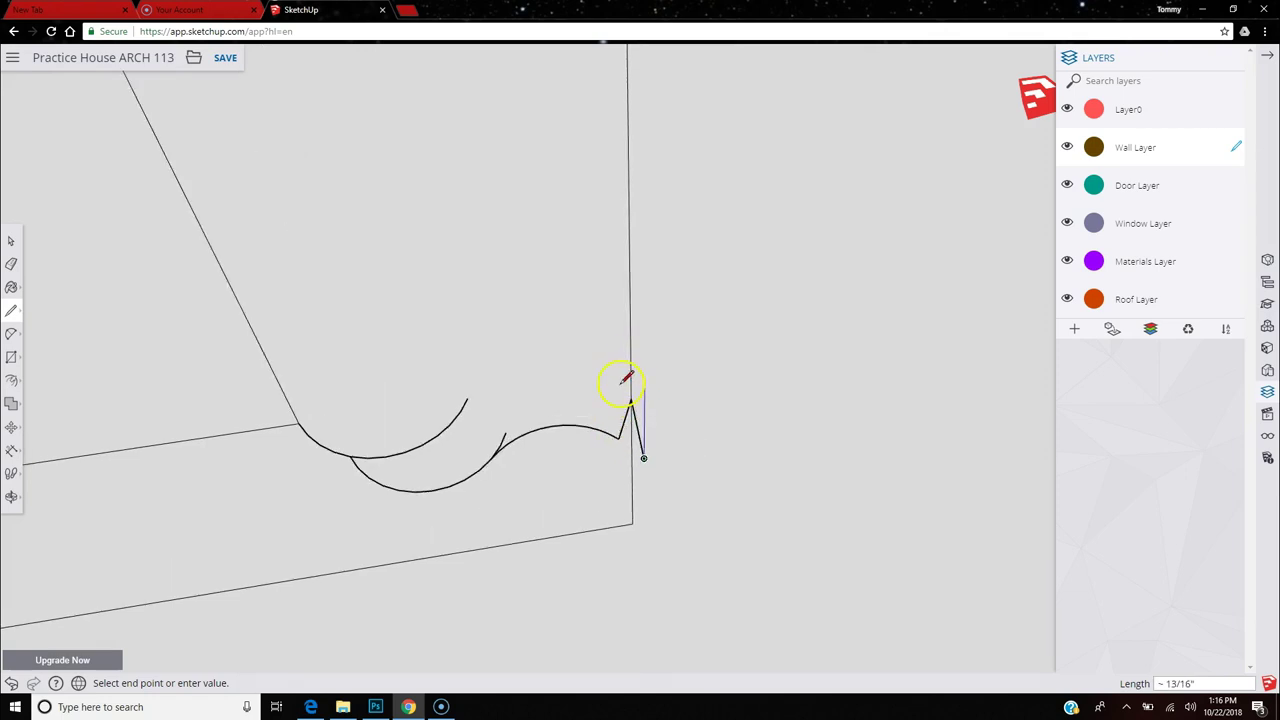
key("Escape")
left_click(13, 266)
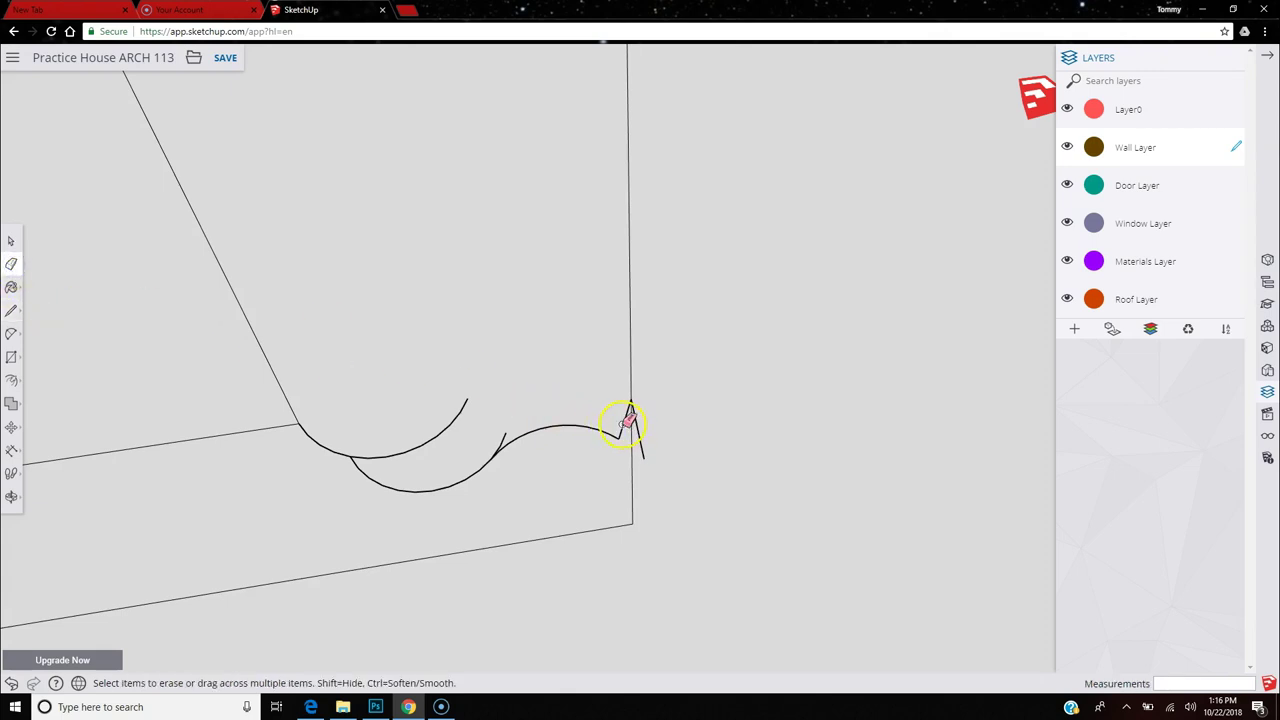
left_click(11, 310)
left_click(619, 437)
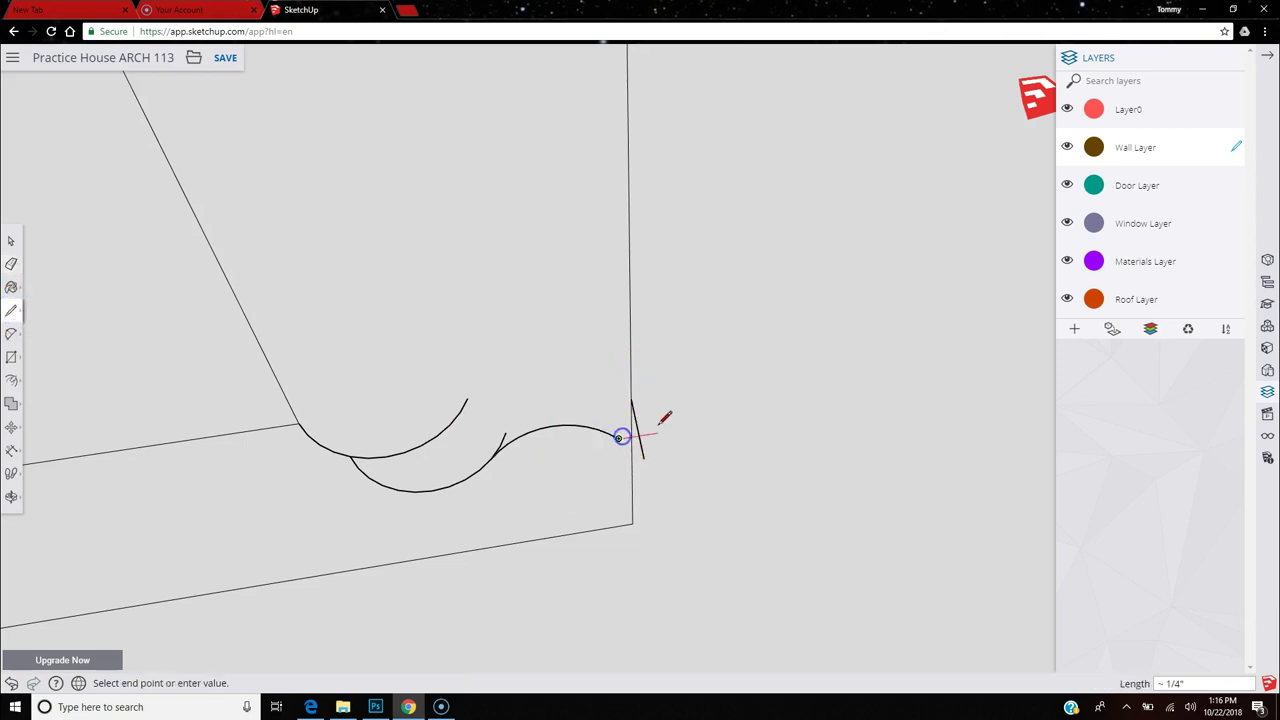
left_click(670, 431)
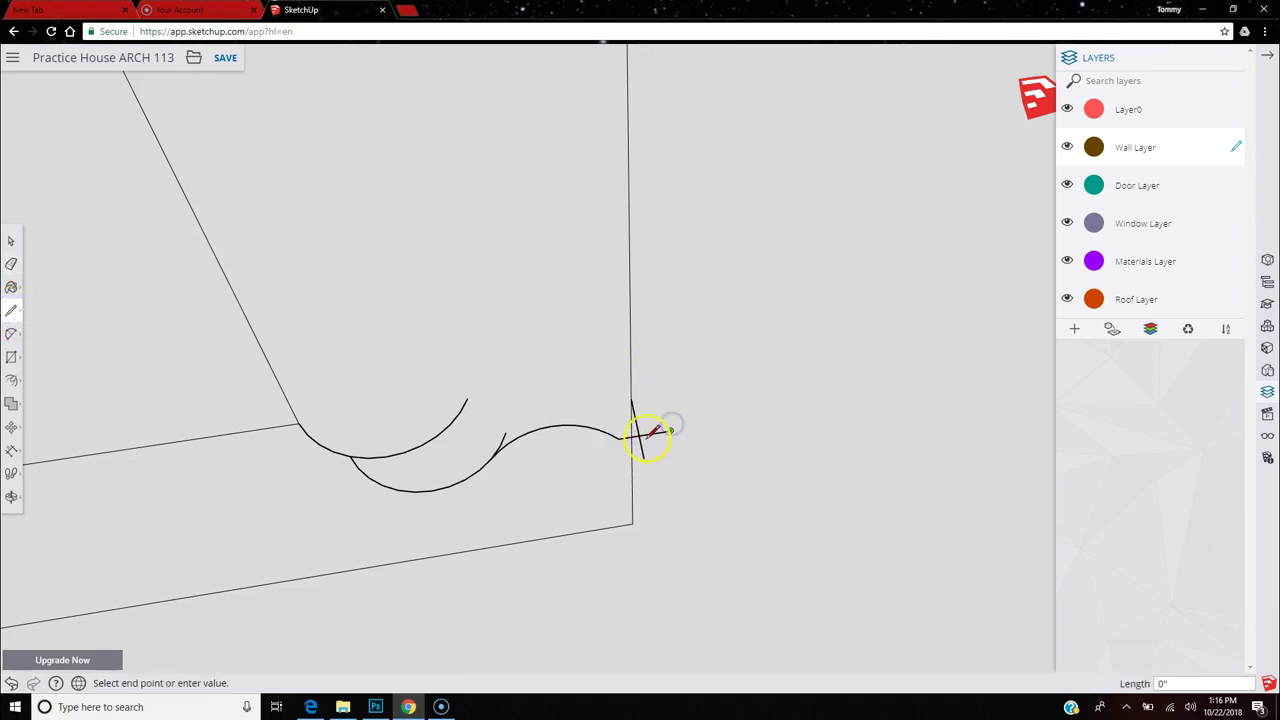
left_click(571, 425)
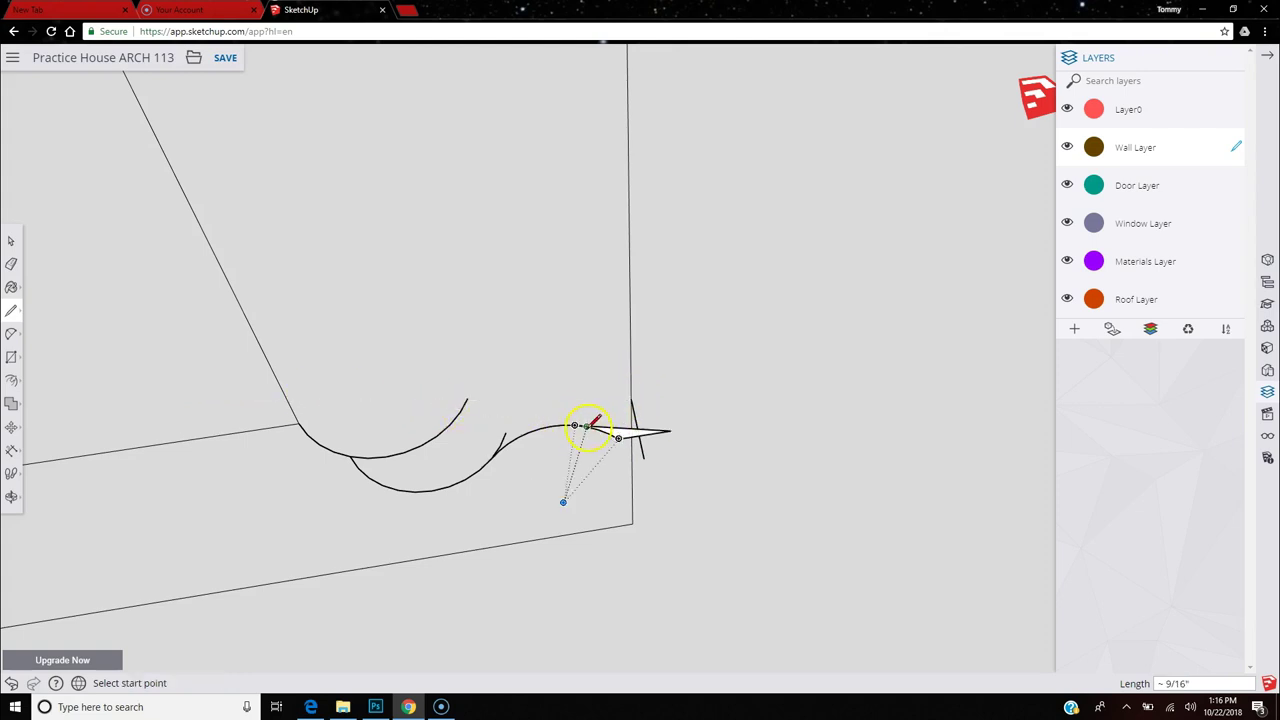
Draw a diagonal edge from the curve's endpoint to the window corner, then erase the inner arc.
left_click(576, 425)
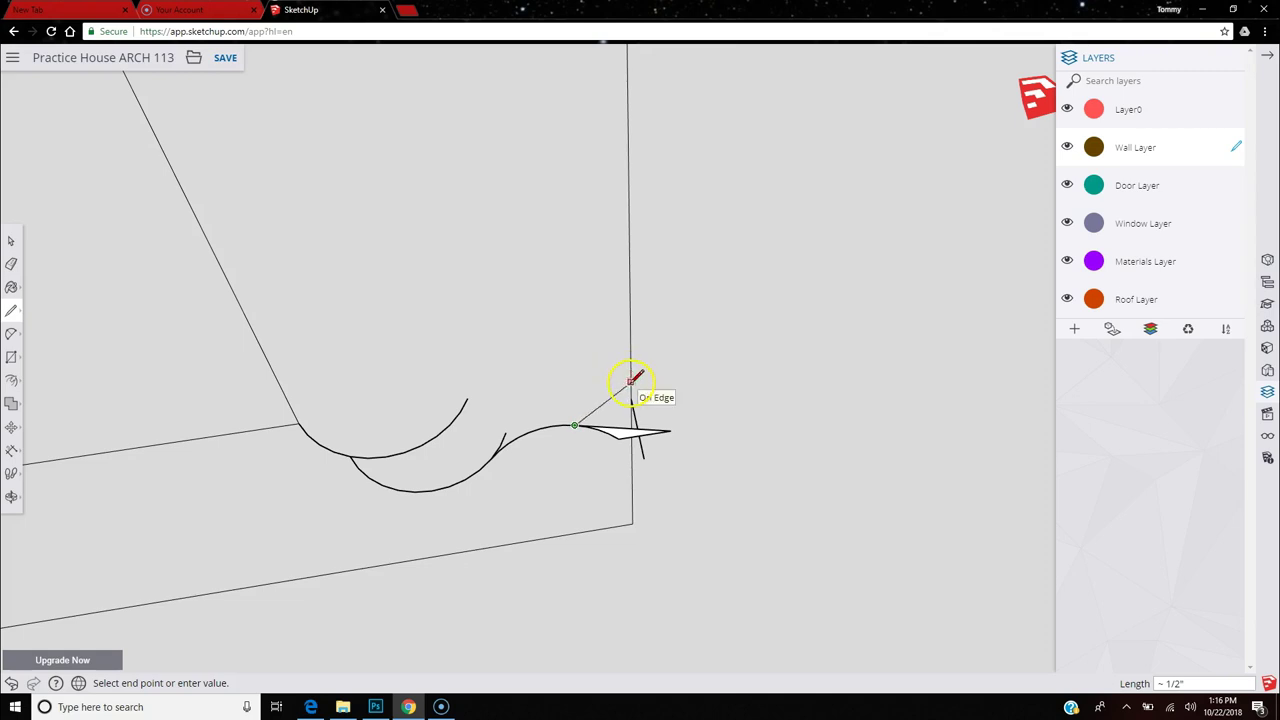
left_click(630, 375)
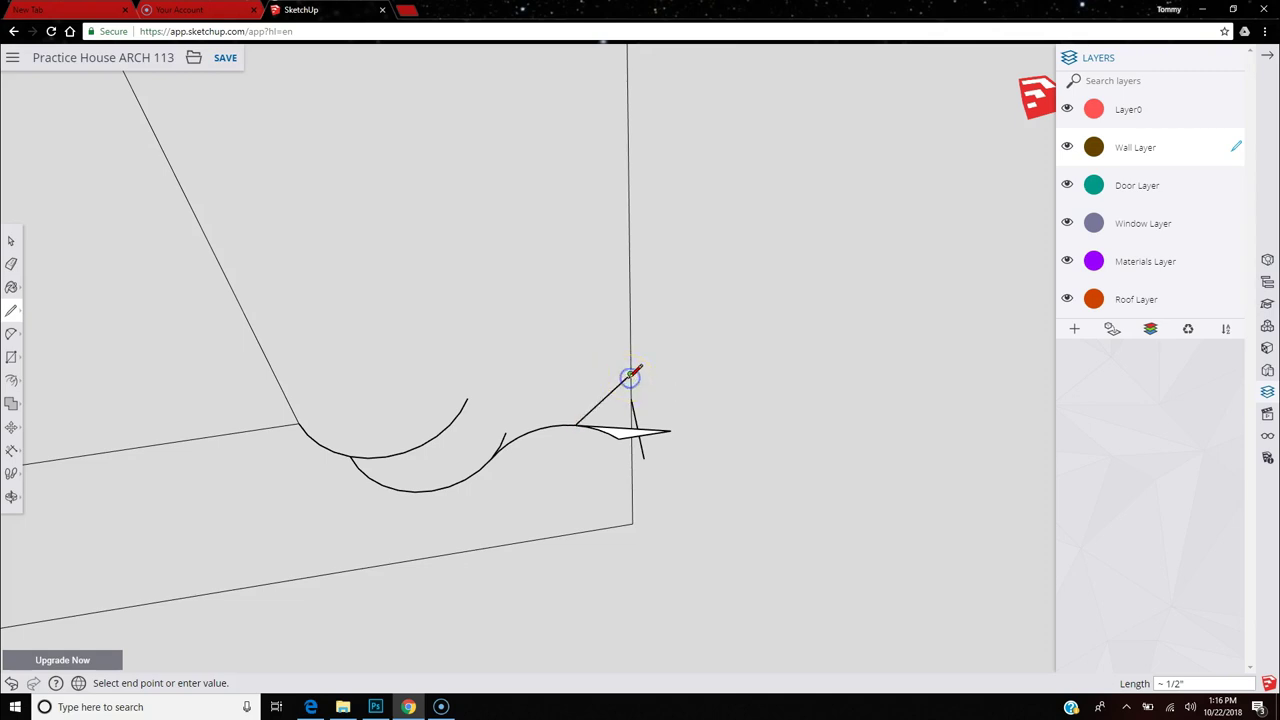
left_click(299, 422)
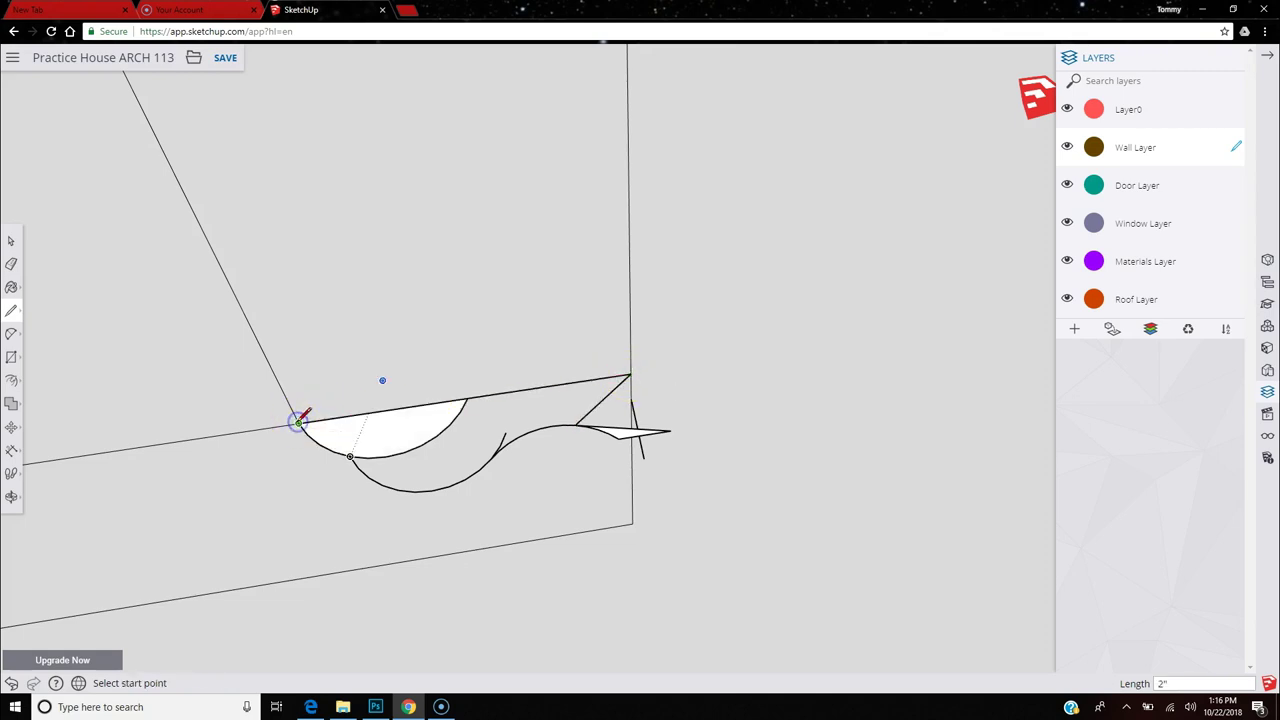
left_click(575, 425)
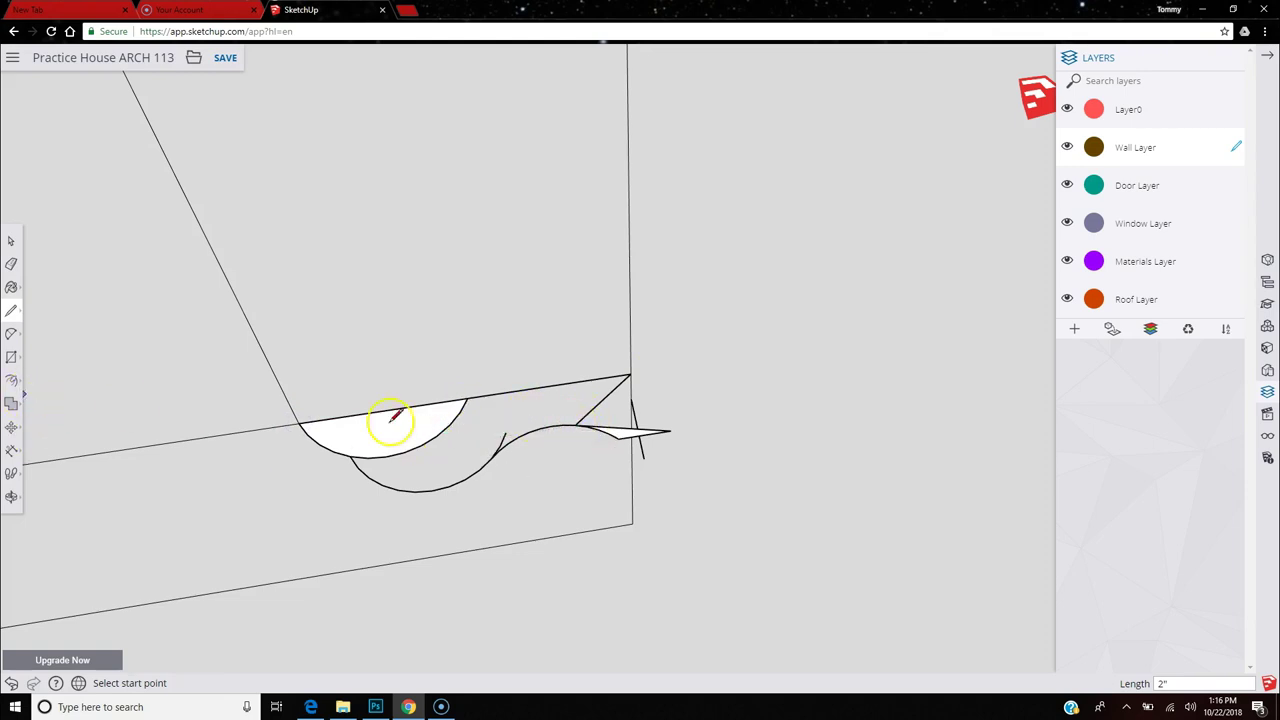
left_click(11, 263)
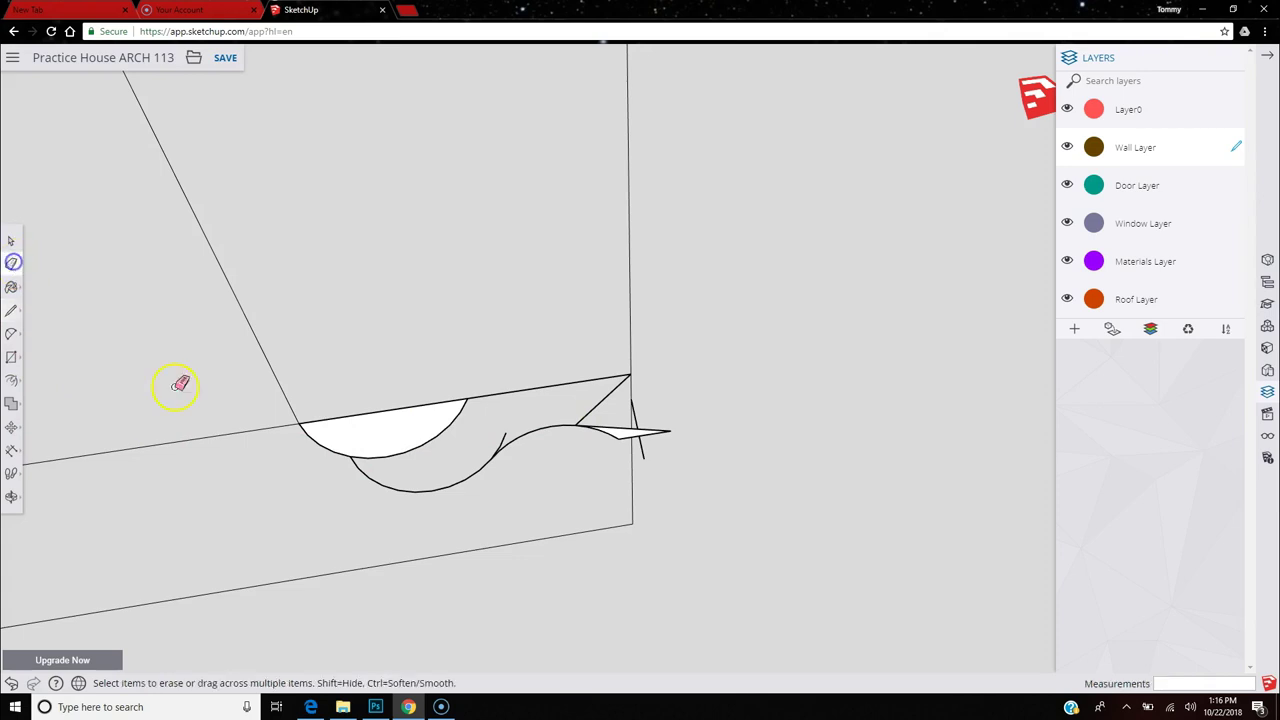
left_click(371, 455)
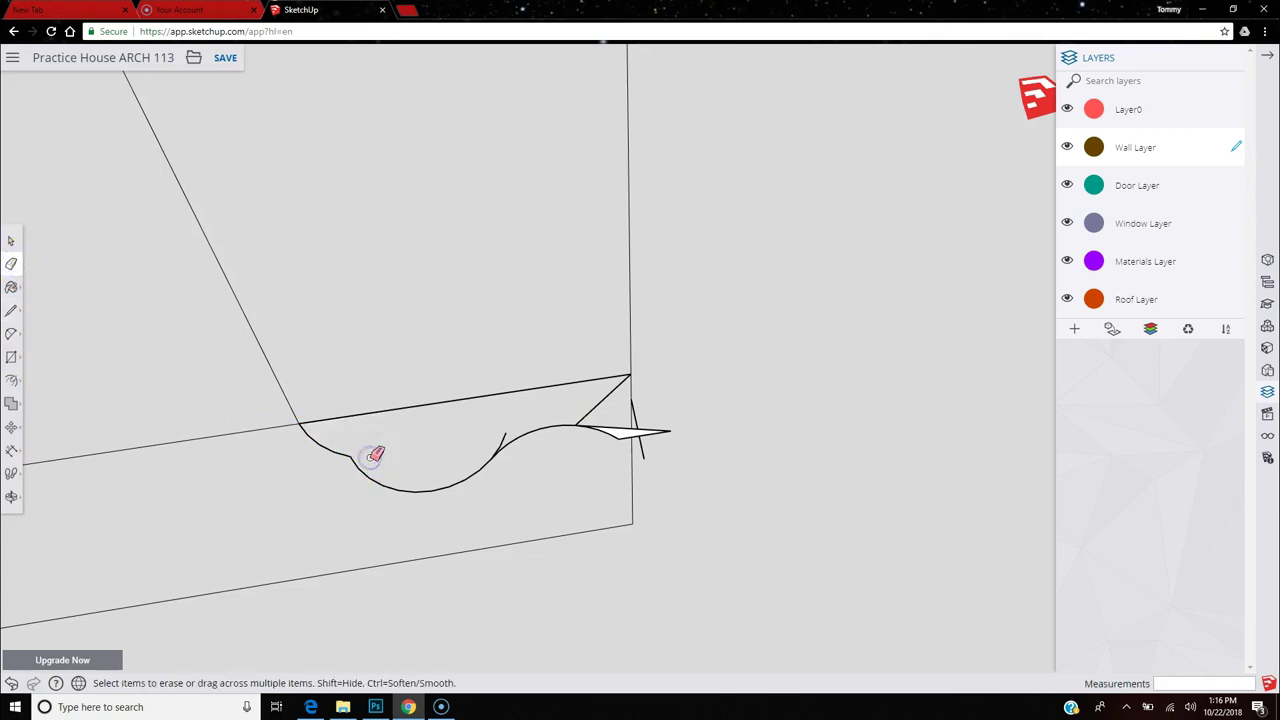
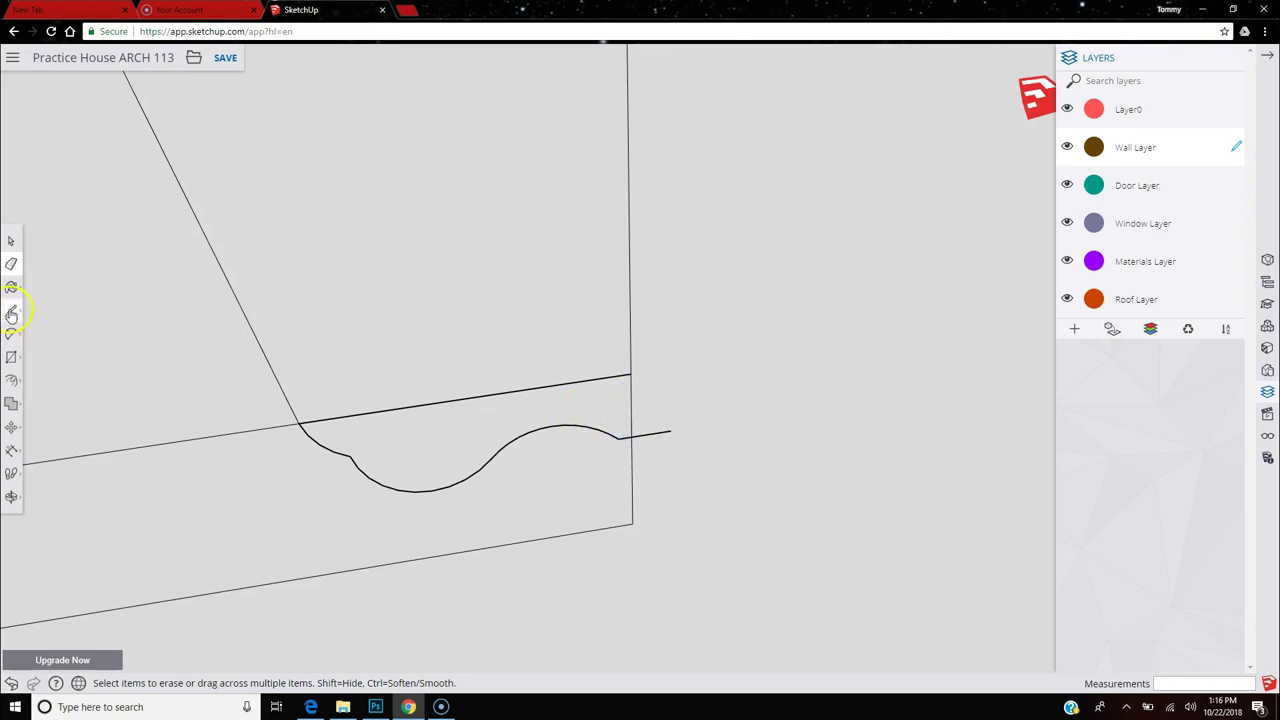
Close the curved molding profile into a face with a line from the line end to the curve end.
left_click(11, 310)
left_click_drag(630, 374, 651, 432)
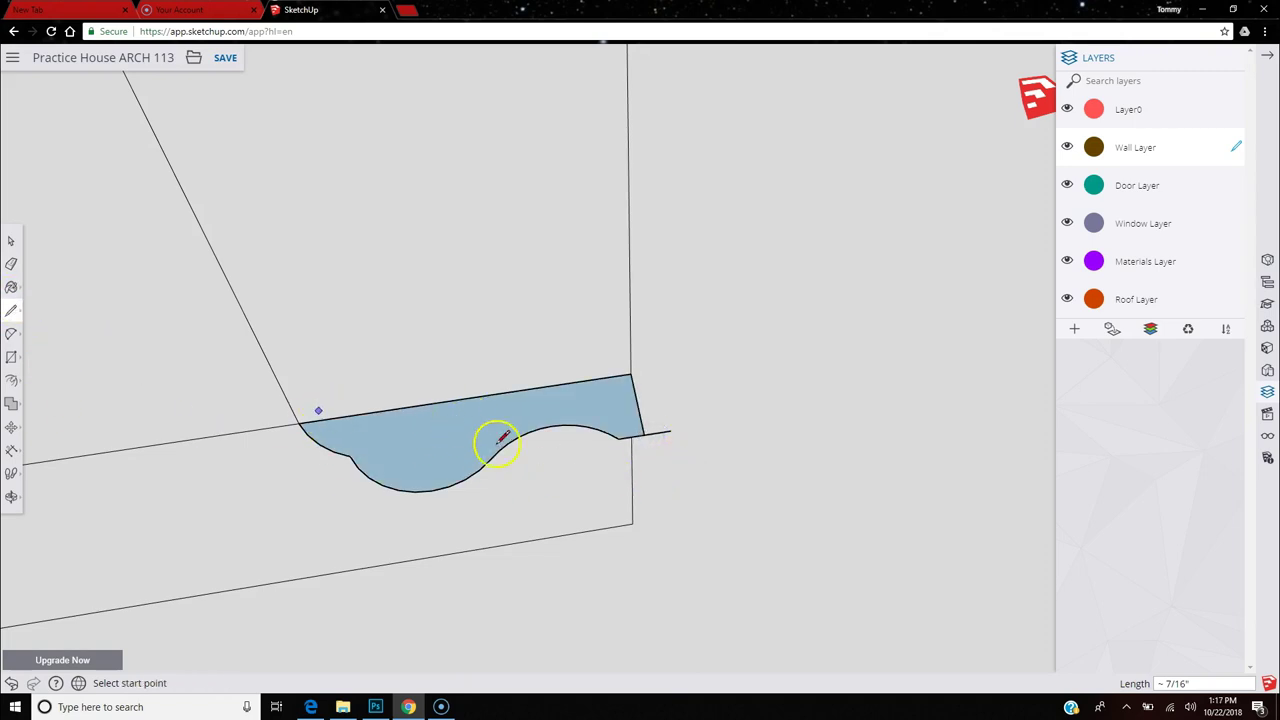
left_click(11, 266)
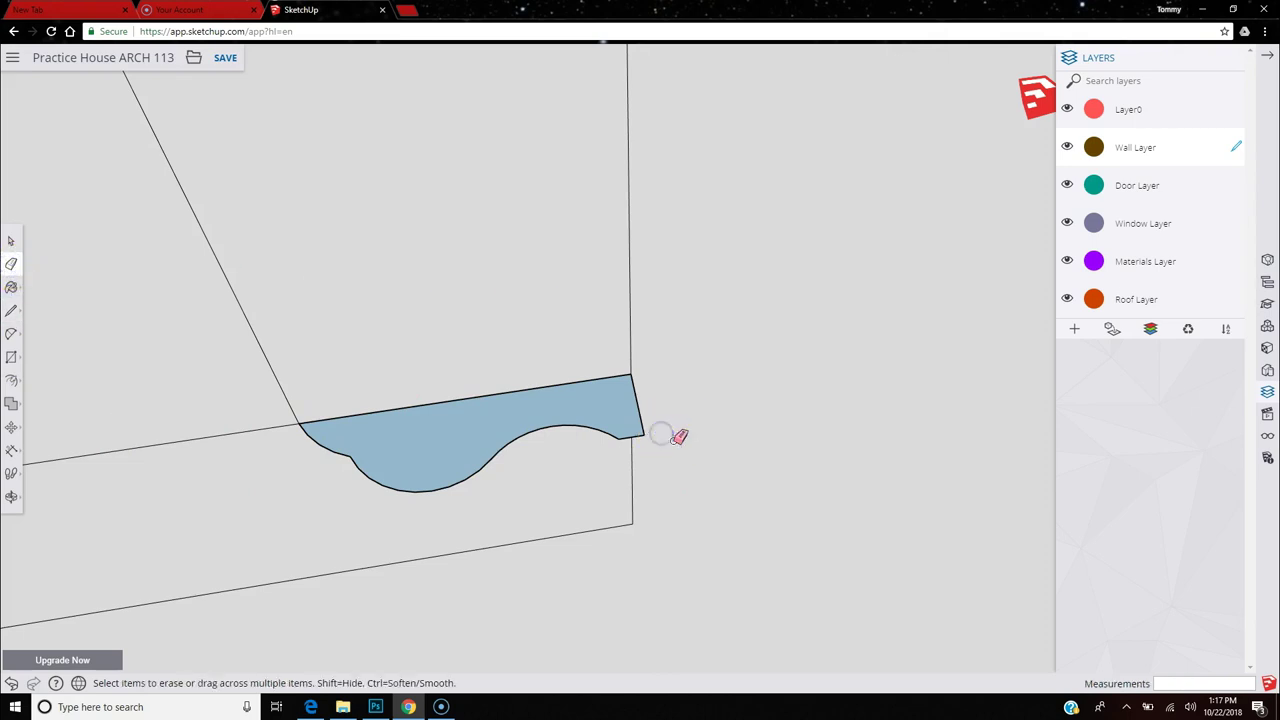
scroll(665, 452, "down", 2)
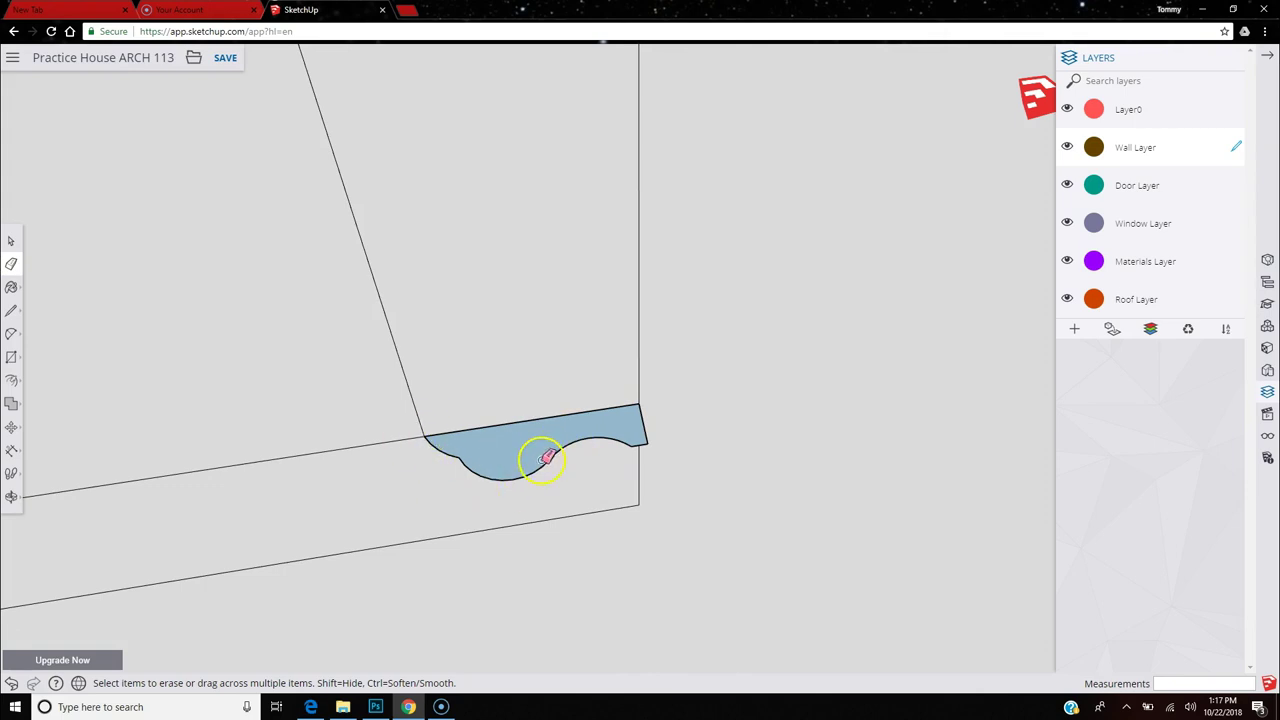
scroll(449, 397, "down", 1)
Orbit around the wall corner and erase the stray edges there.
mouse_move(240, 500)
middle_mouse_down()
mouse_move(206, 366)
mouse_move(90, 326)
mouse_move(120, 349)
middle_mouse_up()
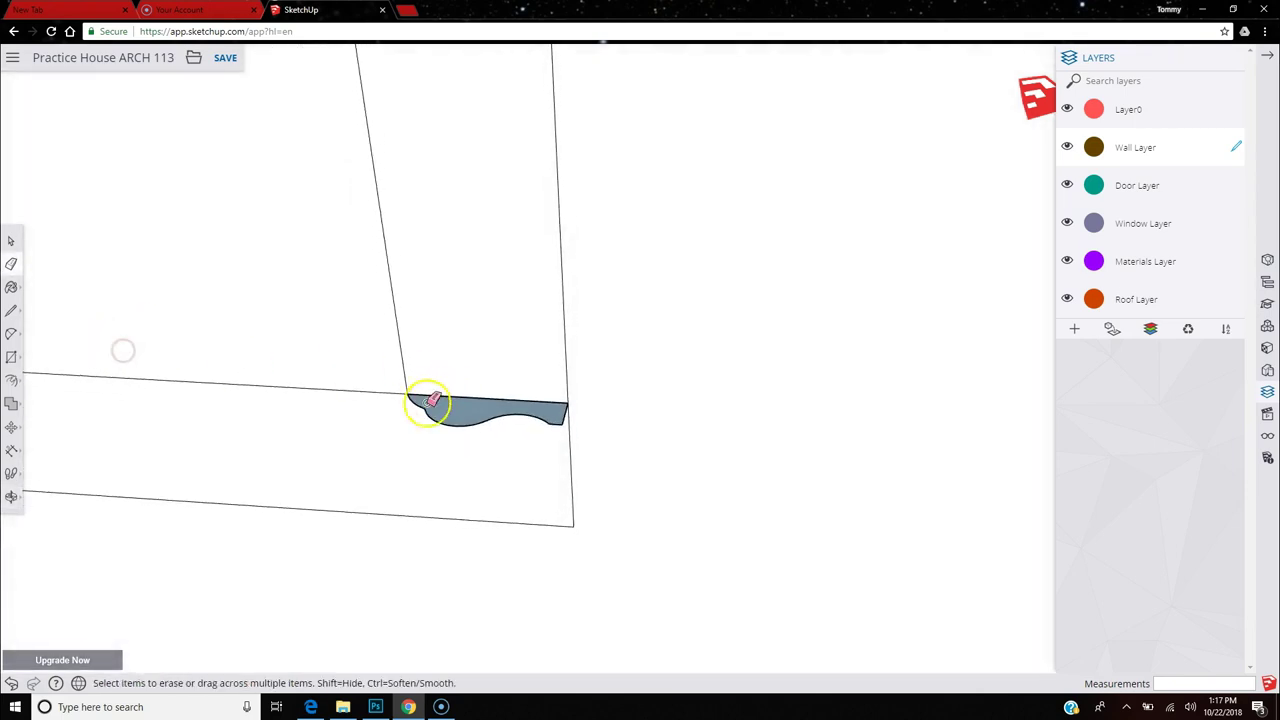
scroll(640, 500, "down", 1)
scroll(642, 492, "down", 3)
scroll(651, 486, "down", 1)
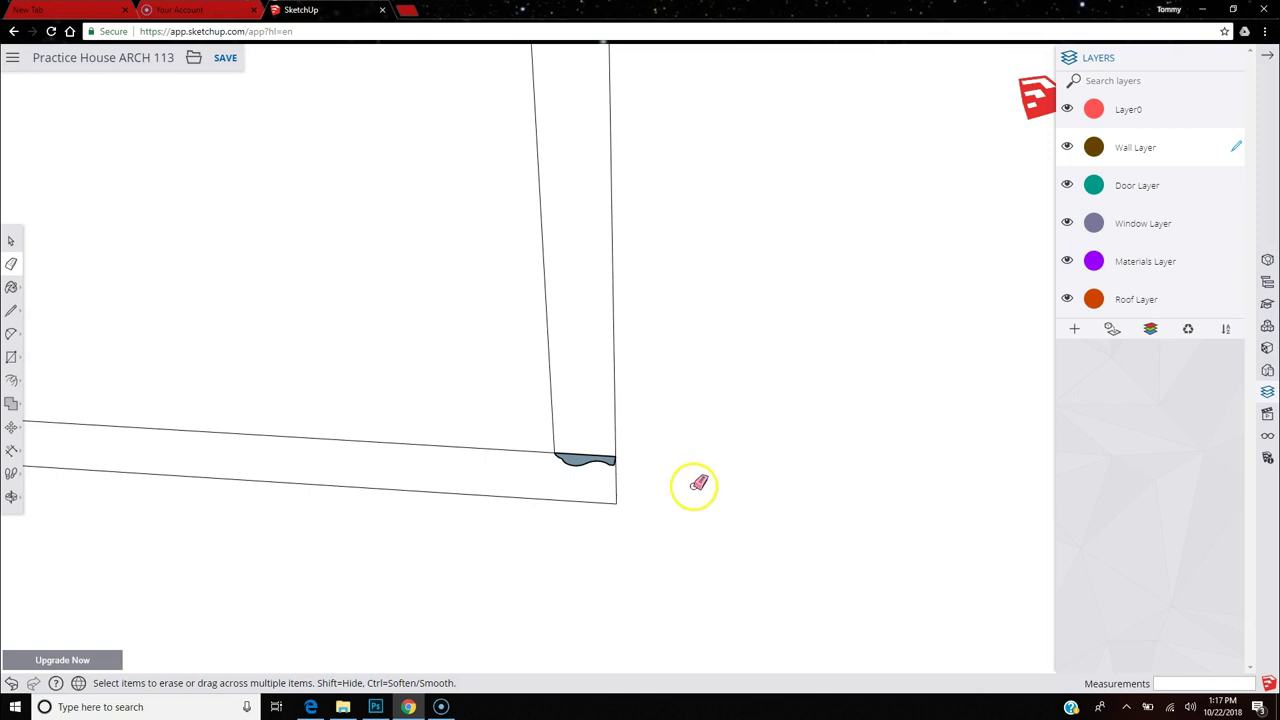
middle_click_drag(691, 486, 706, 491)
middle_click_drag(526, 485, 634, 541)
key("e")
mouse_move(670, 495)
left_mouse_down()
mouse_move(654, 466)
mouse_move(658, 480)
mouse_move(729, 491)
mouse_move(737, 466)
mouse_move(654, 457)
mouse_move(104, 519)
mouse_move(70, 500)
left_mouse_up()
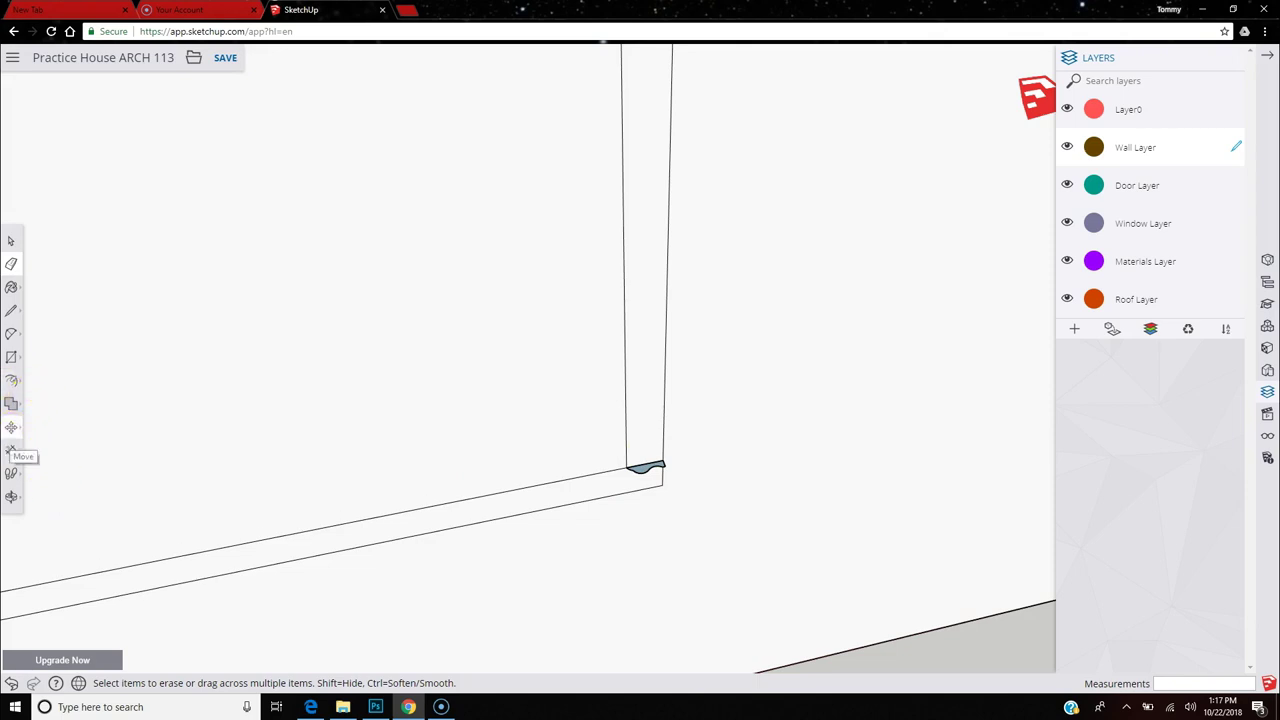
Apply Follow Me to the profile face, then undo that first attempt.
left_click(11, 426)
left_click(9, 377)
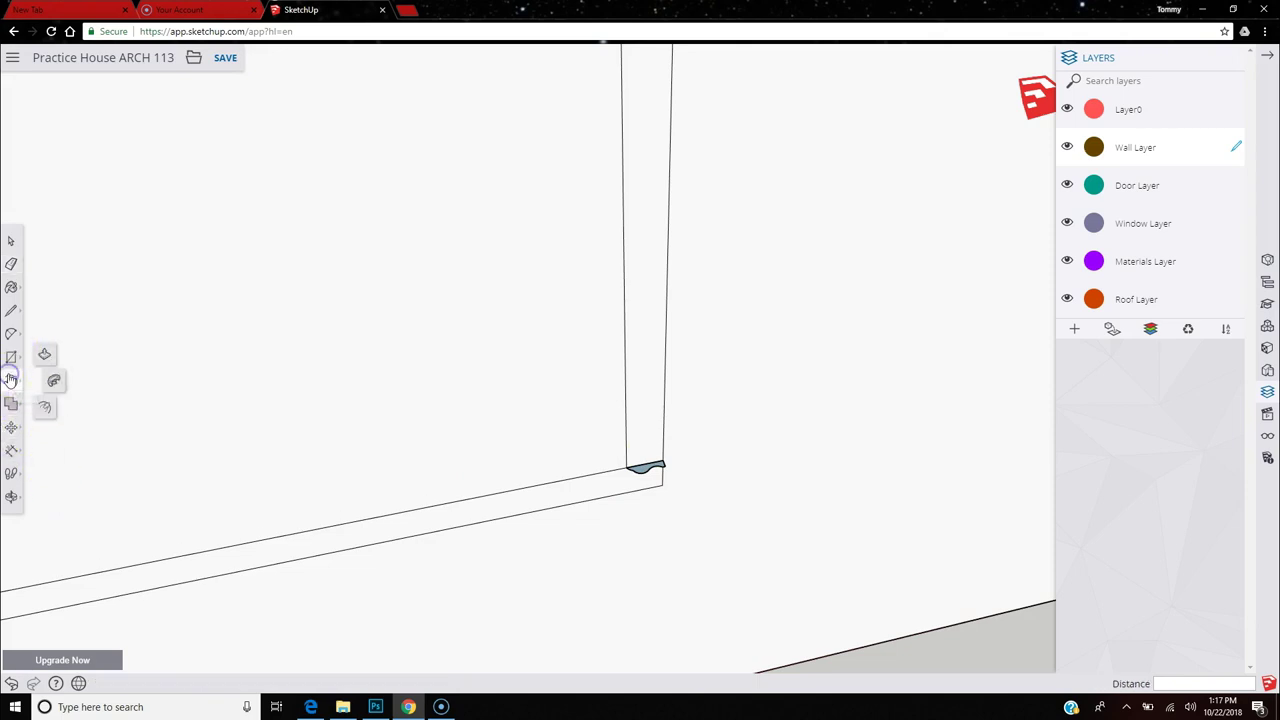
left_click(53, 383)
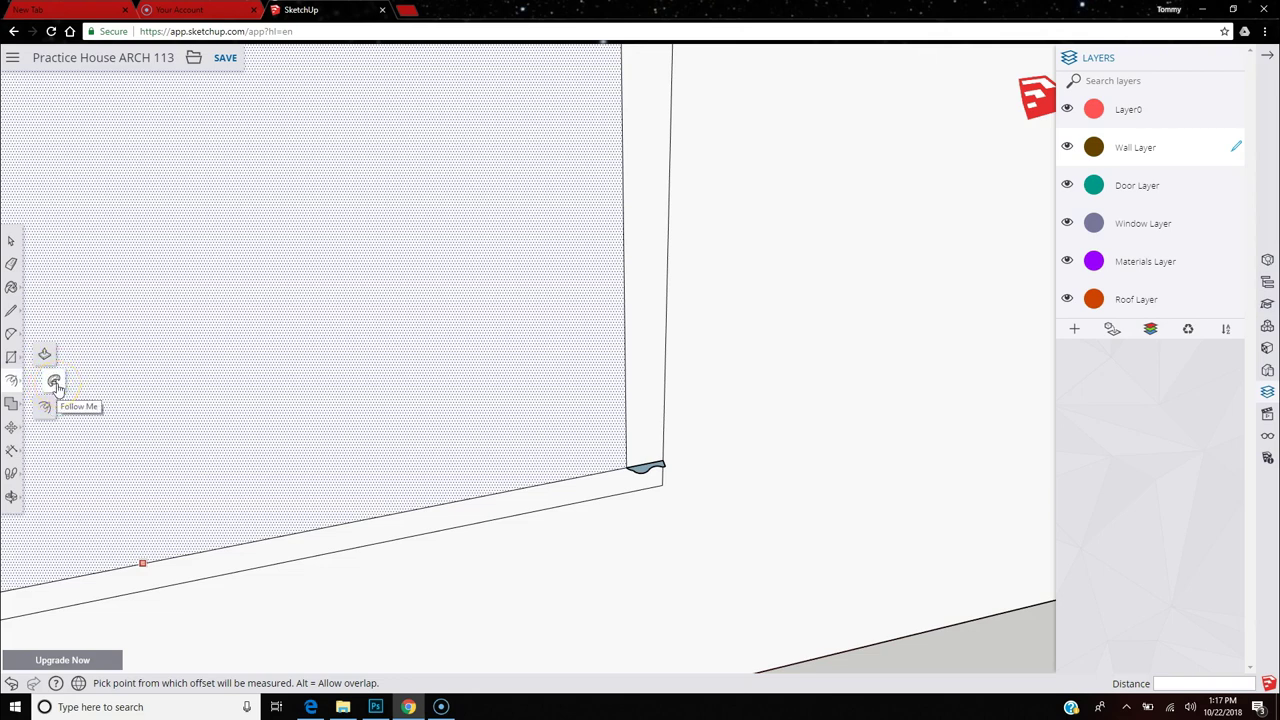
left_click(54, 384)
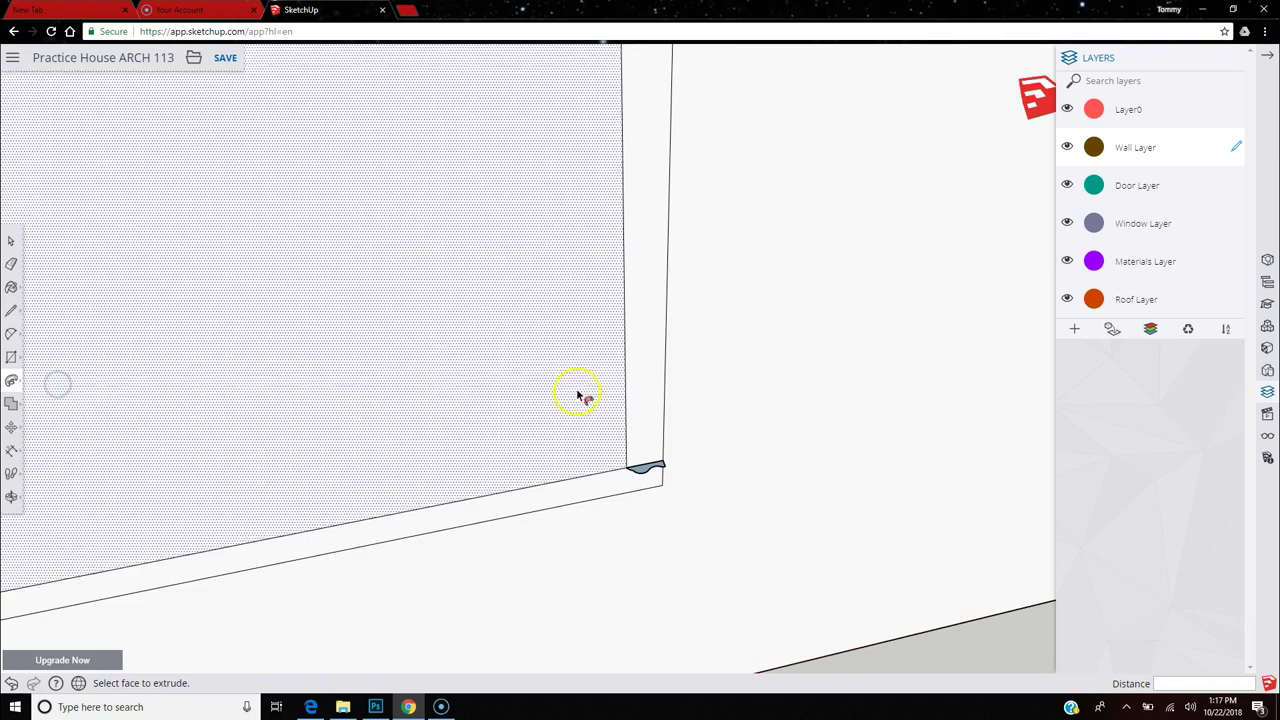
scroll(645, 477, "up", 4)
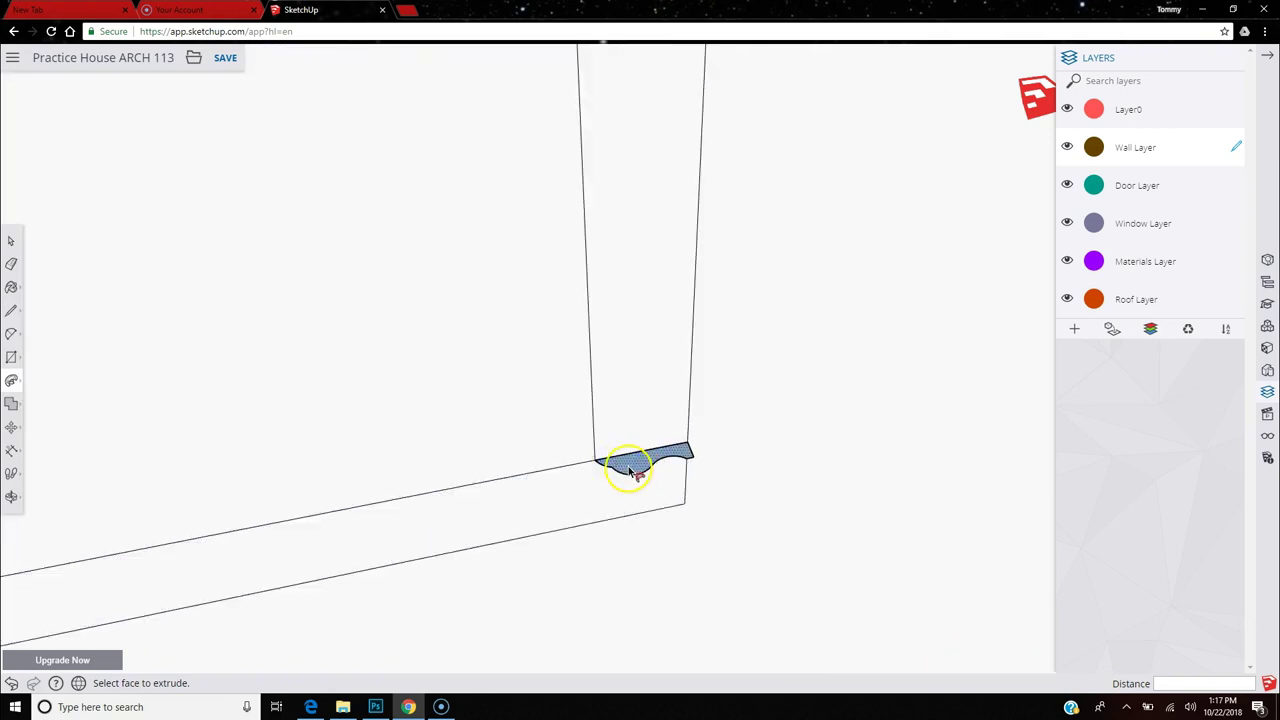
left_click(629, 470)
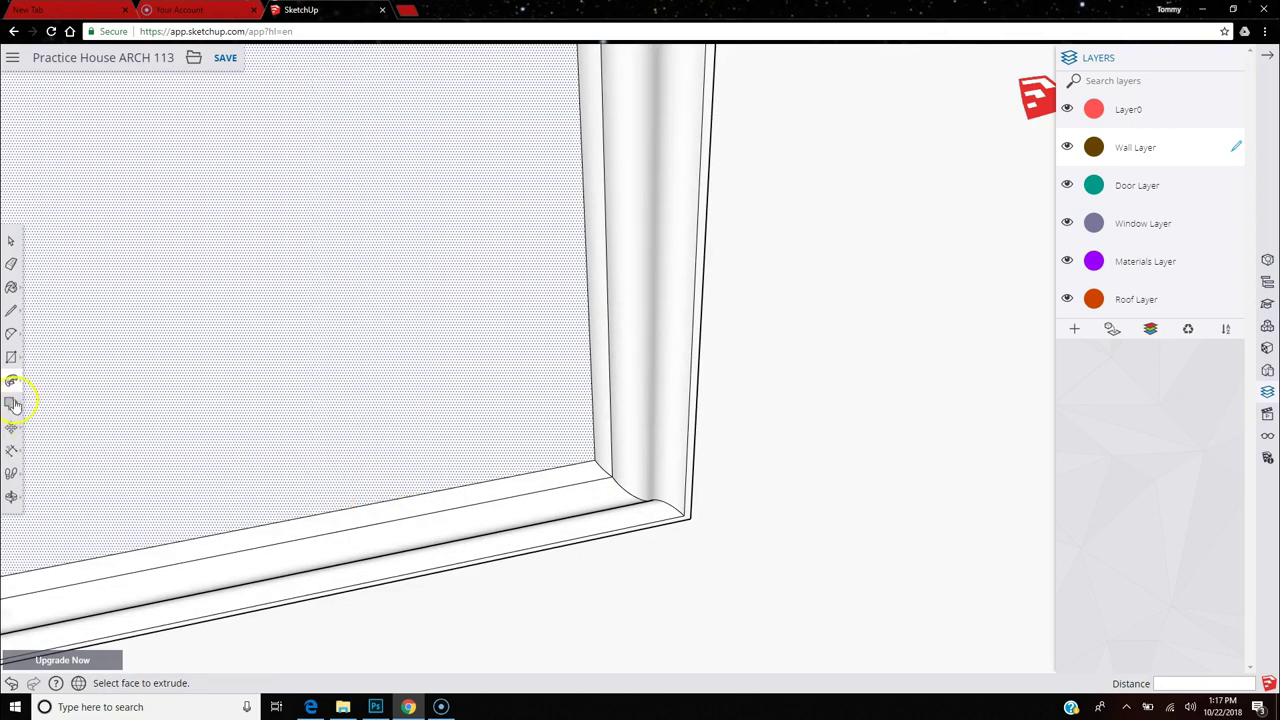
left_click(10, 686)
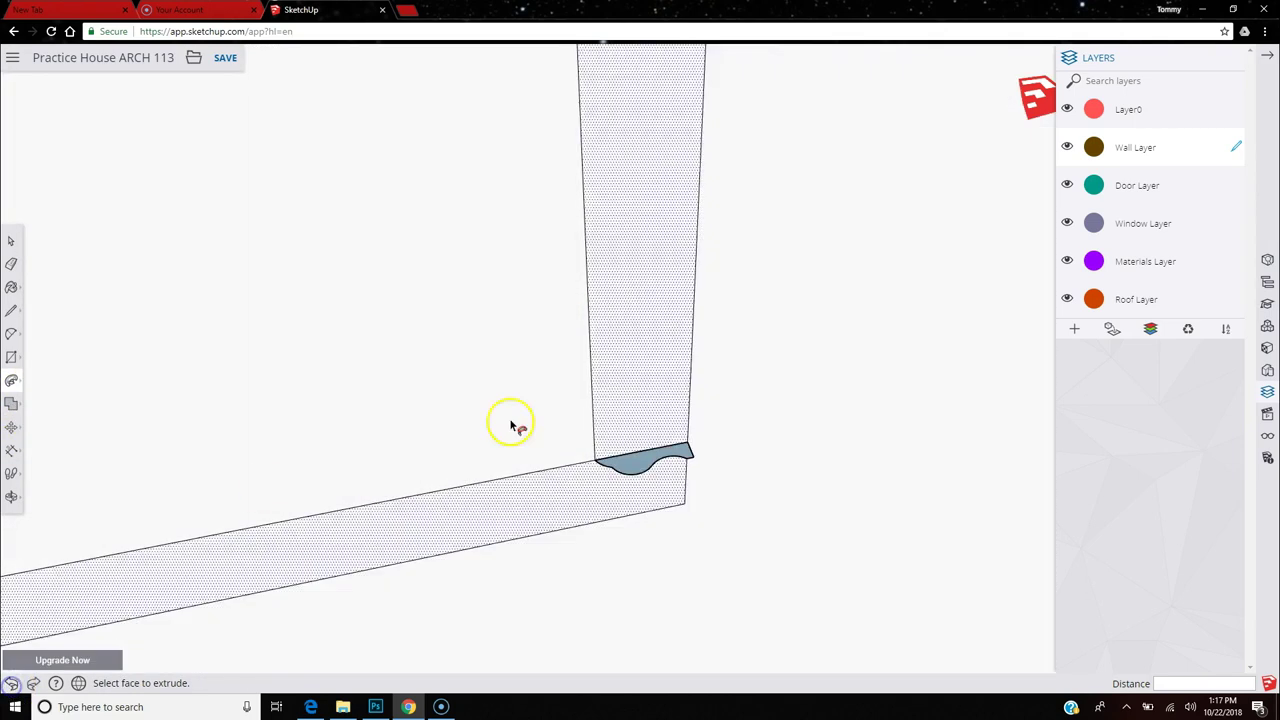
Drag the profile up the frame's right edge into a tall fluted strip.
left_click_drag(650, 450, 614, 336)
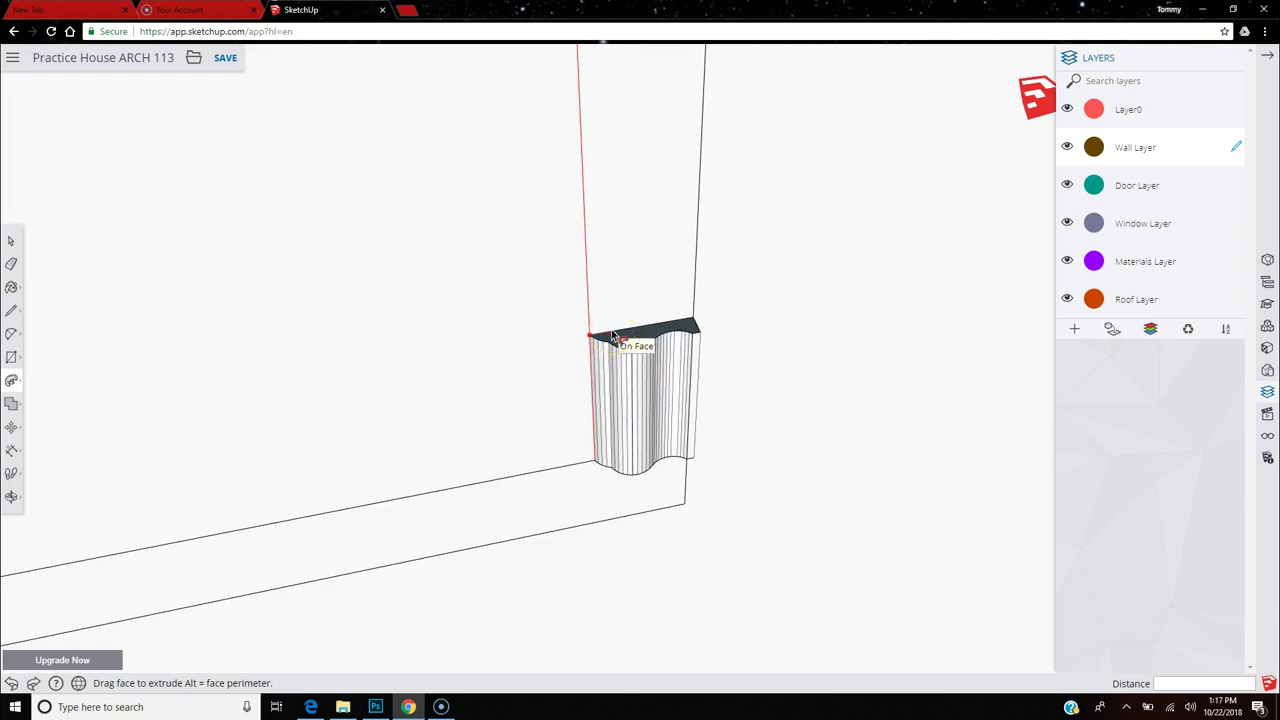
left_click_drag(598, 336, 630, 337)
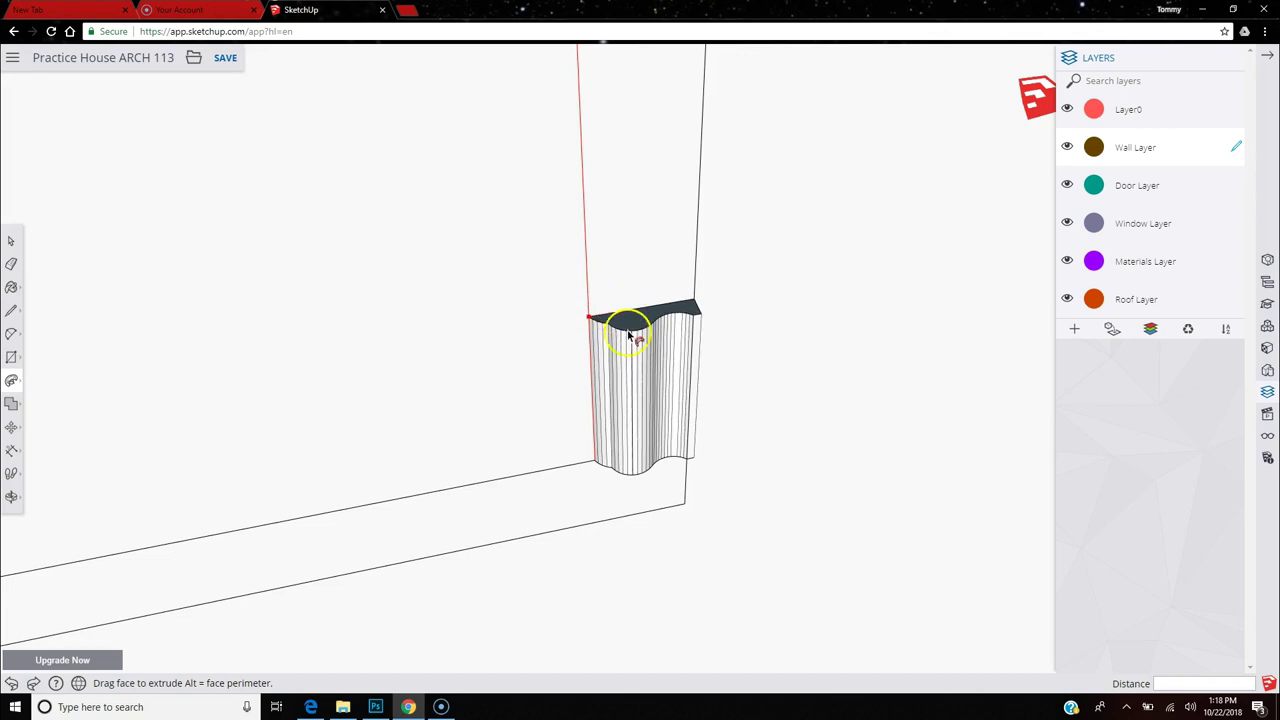
scroll(634, 380, "down", 10)
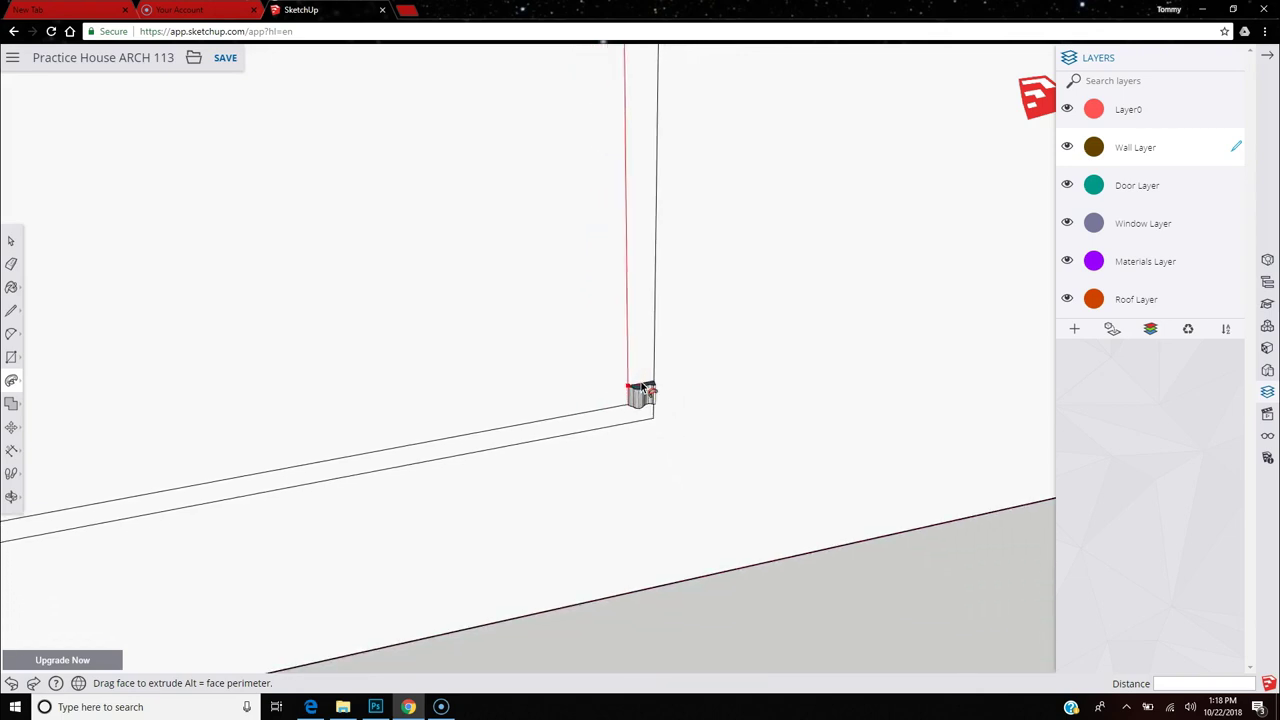
scroll(643, 390, "down", 10)
left_click_drag(640, 372, 634, 92)
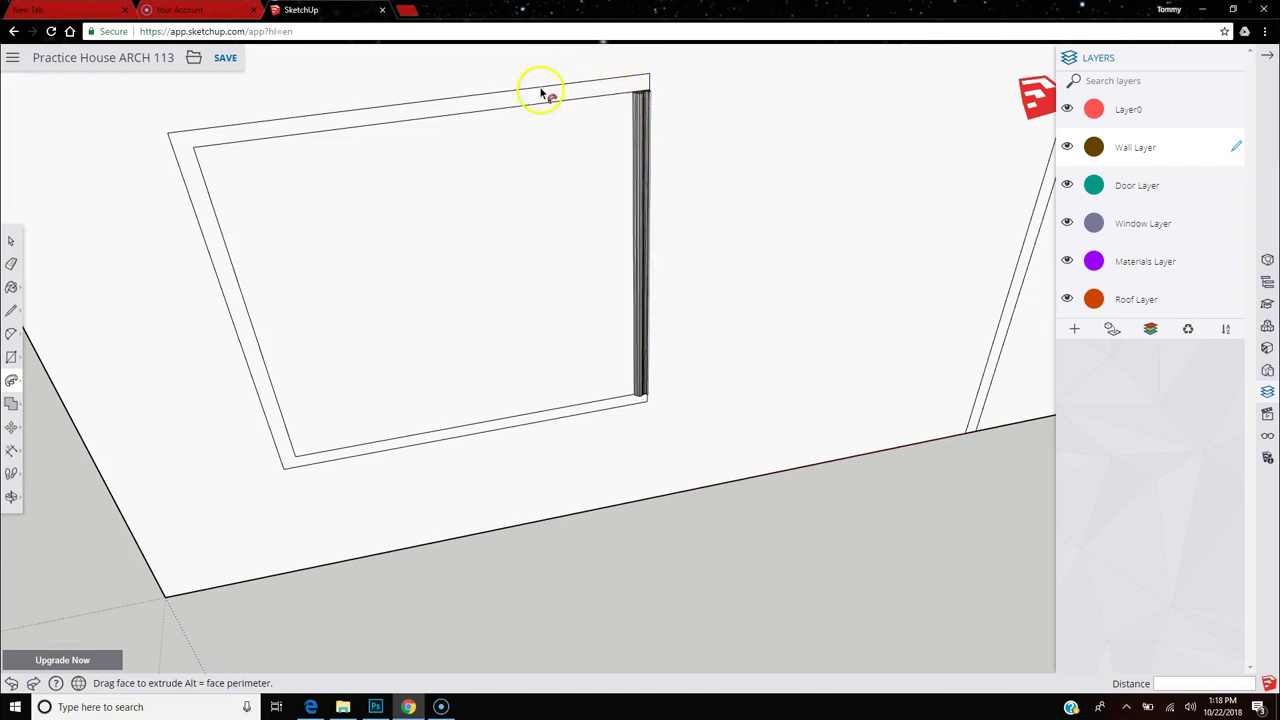
Carry the molding sweep around the top corner and finish at the bottom-right corner.
mouse_move(541, 93)
left_mouse_down()
mouse_move(451, 123)
mouse_move(266, 140)
mouse_move(191, 171)
mouse_move(300, 462)
mouse_move(652, 398)
mouse_move(654, 343)
mouse_move(648, 400)
left_mouse_up()
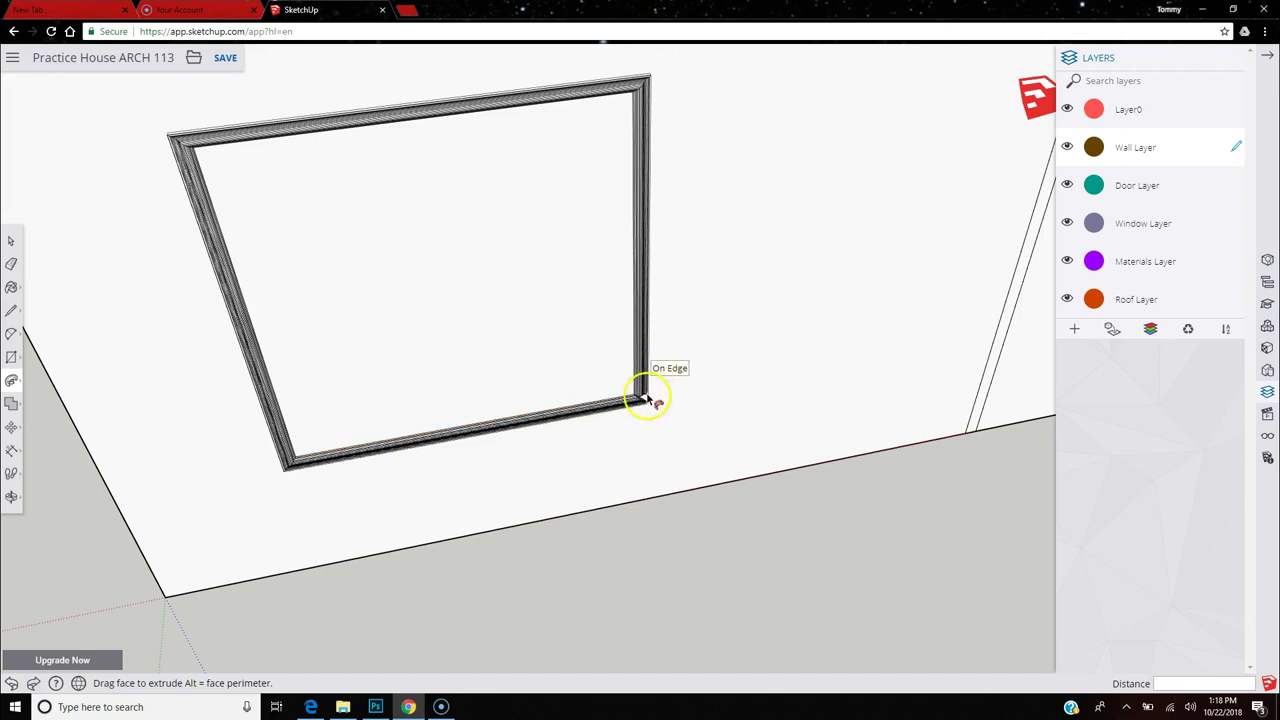
scroll(648, 400, "up", 5)
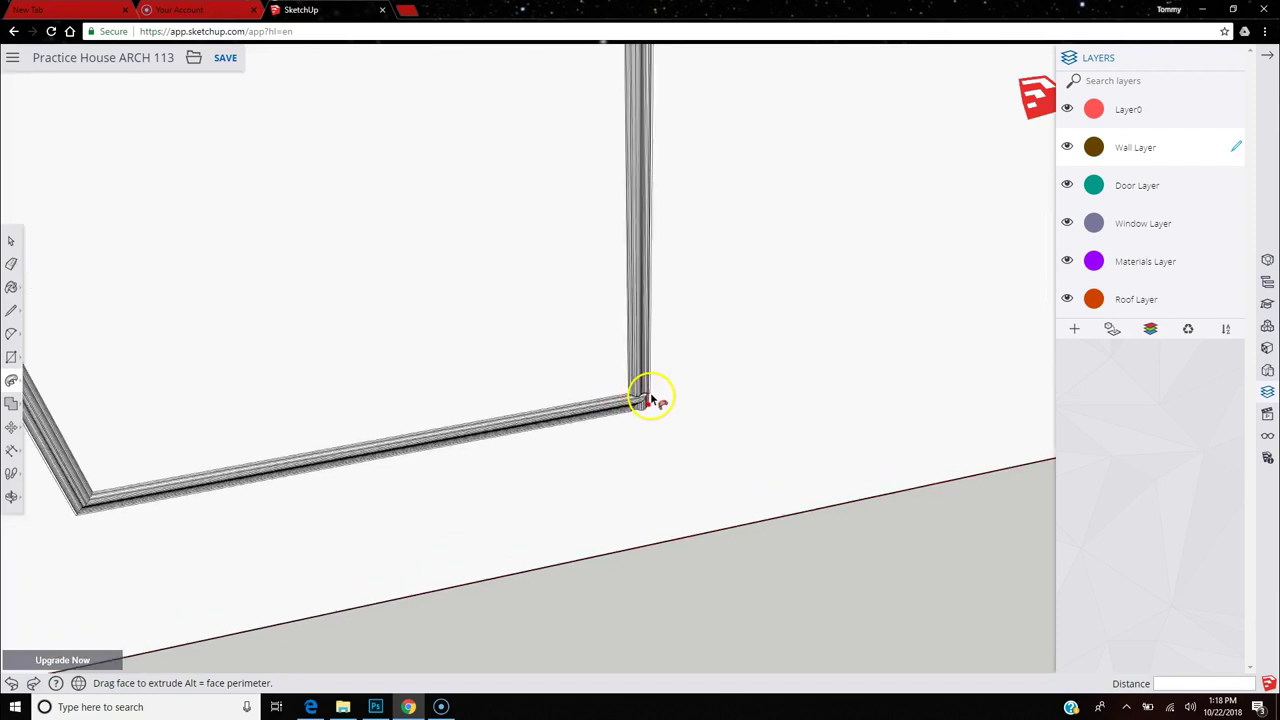
scroll(652, 395, "up", 2)
scroll(656, 386, "up", 3)
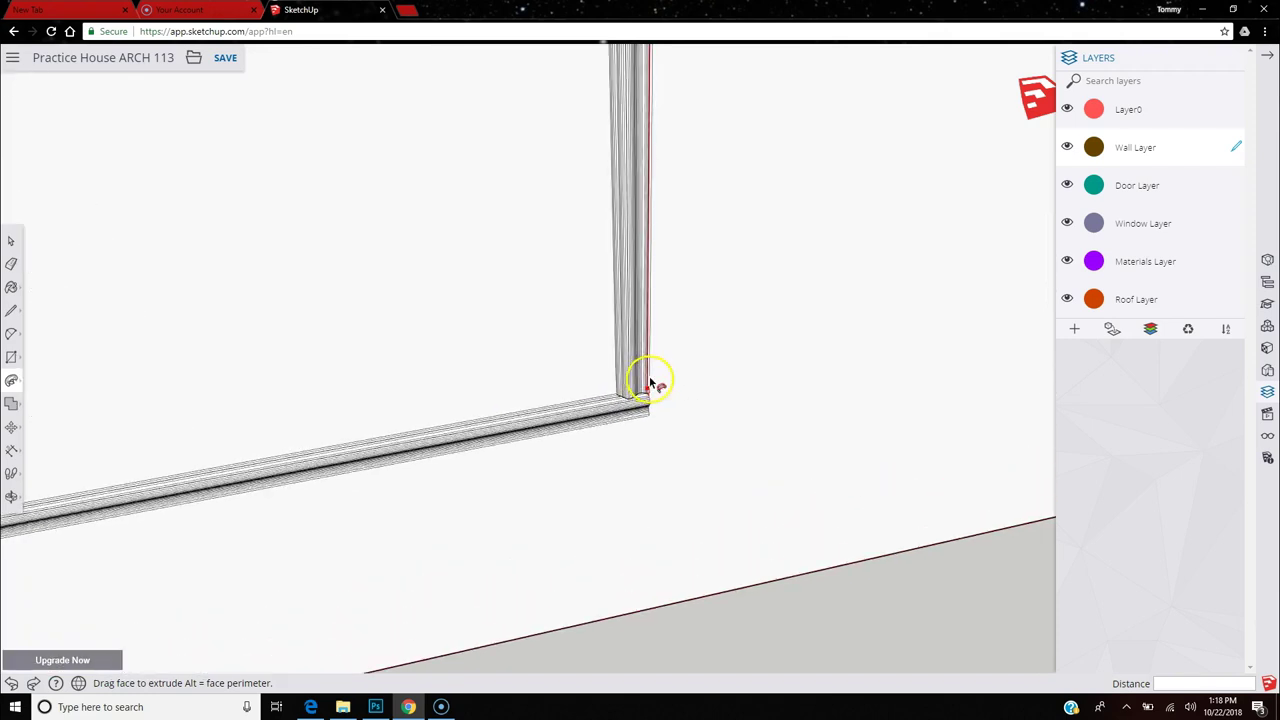
mouse_move(646, 372)
left_mouse_down()
mouse_move(649, 349)
mouse_move(651, 374)
left_mouse_up()
double_click(613, 376)
Undo and reapply the sweep until molding frames the whole opening, then view it head-on.
key("ctrl+z")
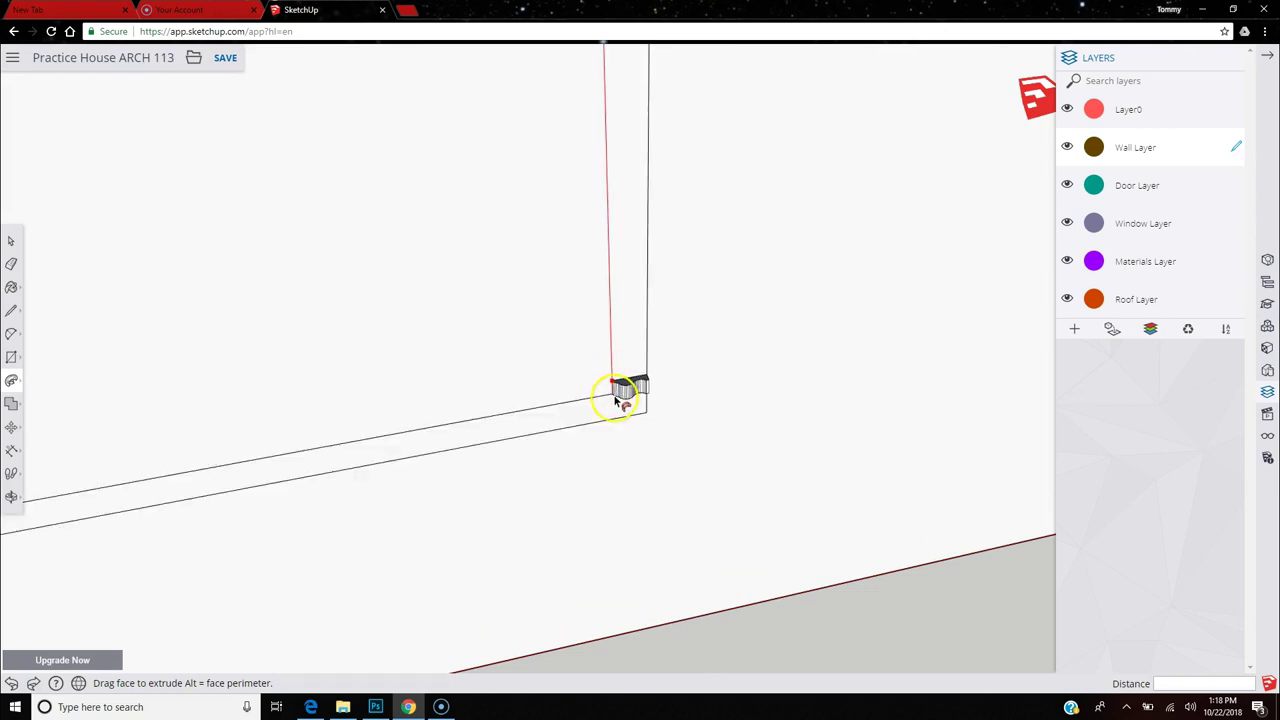
double_click(617, 422)
key("ctrl+z")
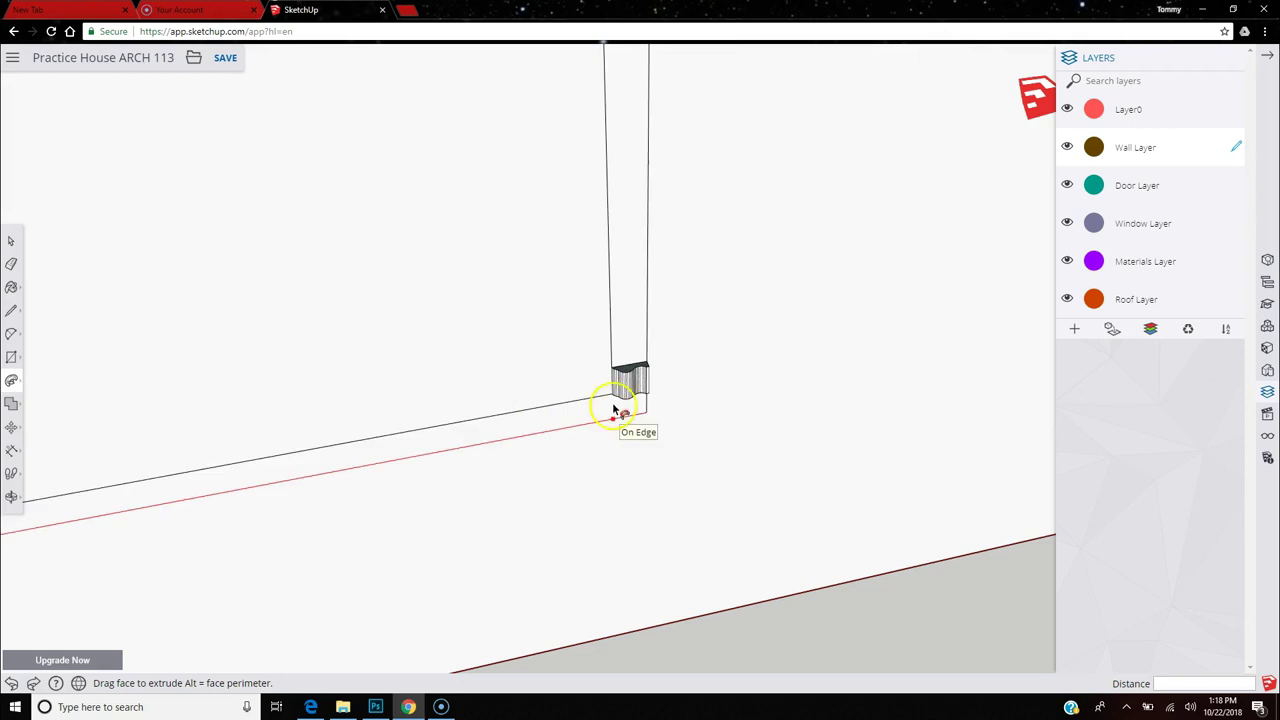
double_click(615, 414)
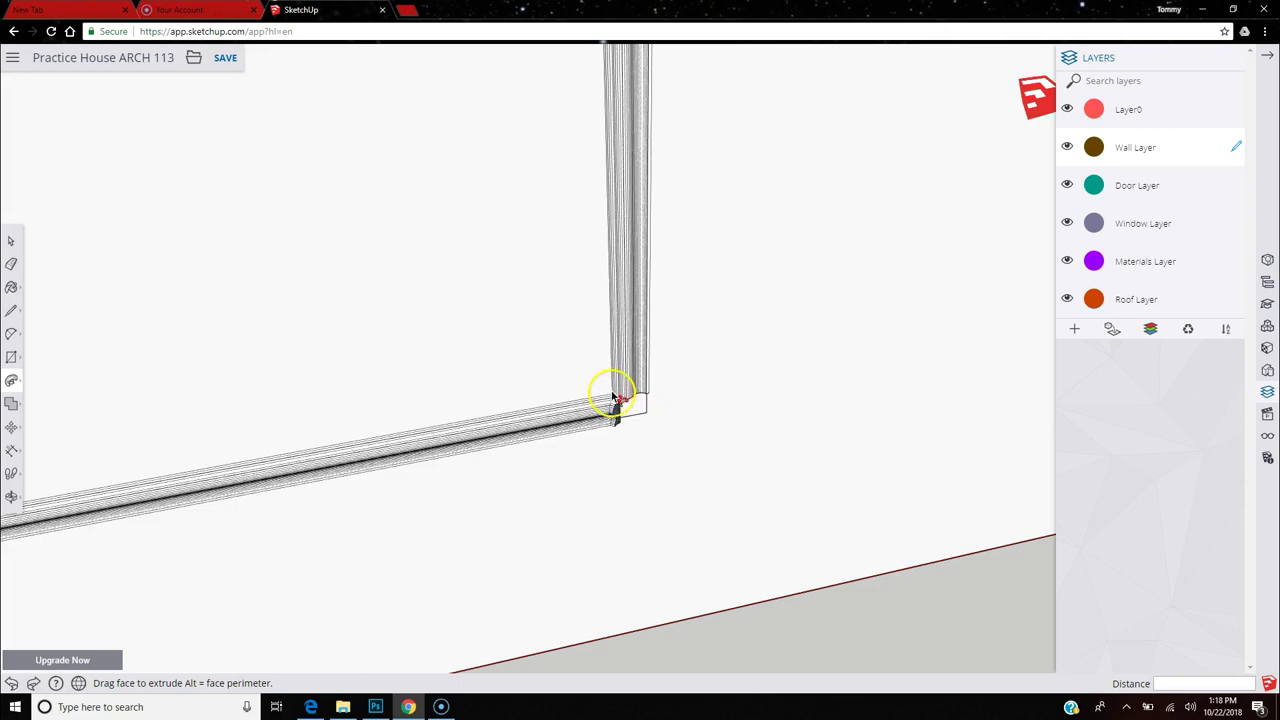
scroll(617, 401, "up", 3)
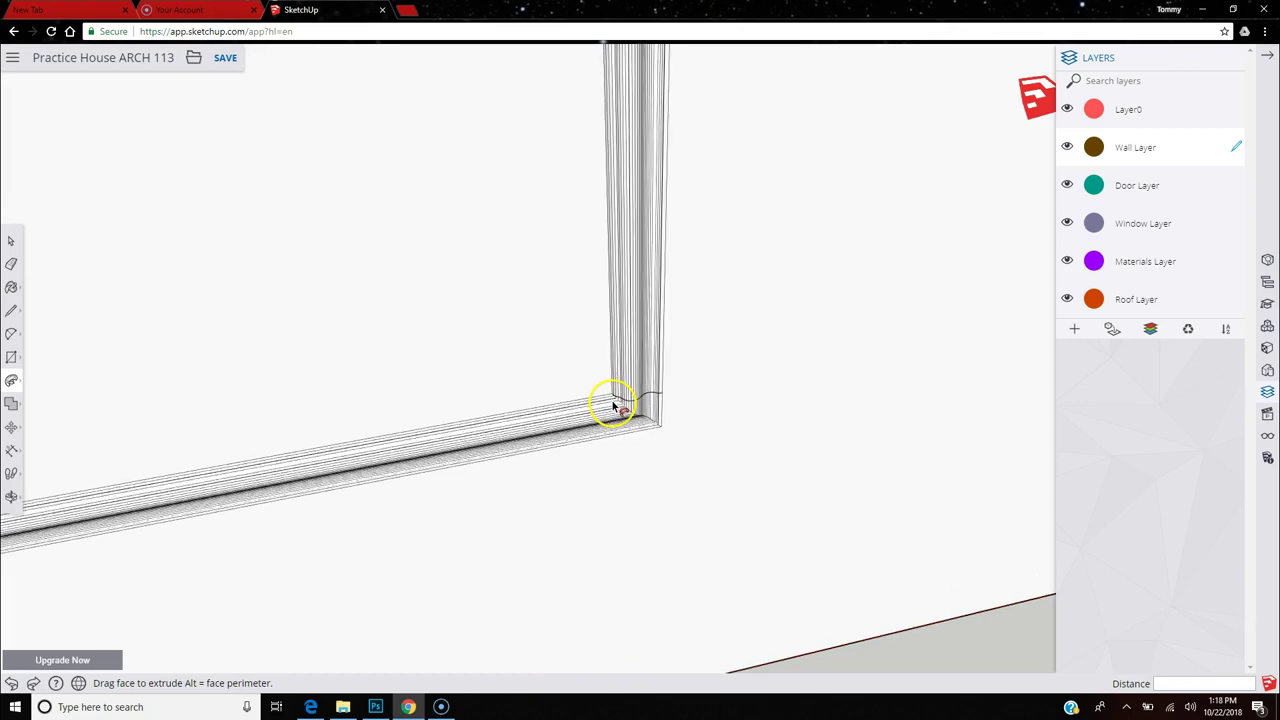
scroll(615, 402, "down", 2)
scroll(734, 458, "down", 6)
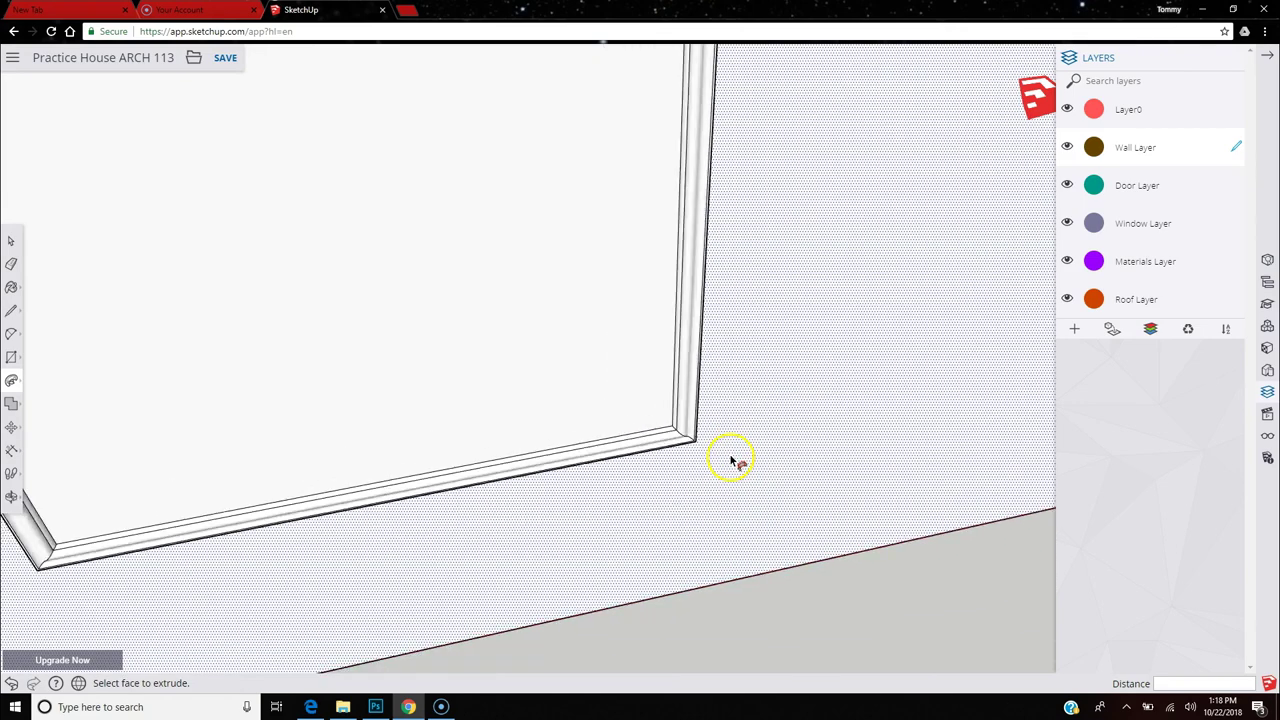
scroll(720, 445, "up", 8)
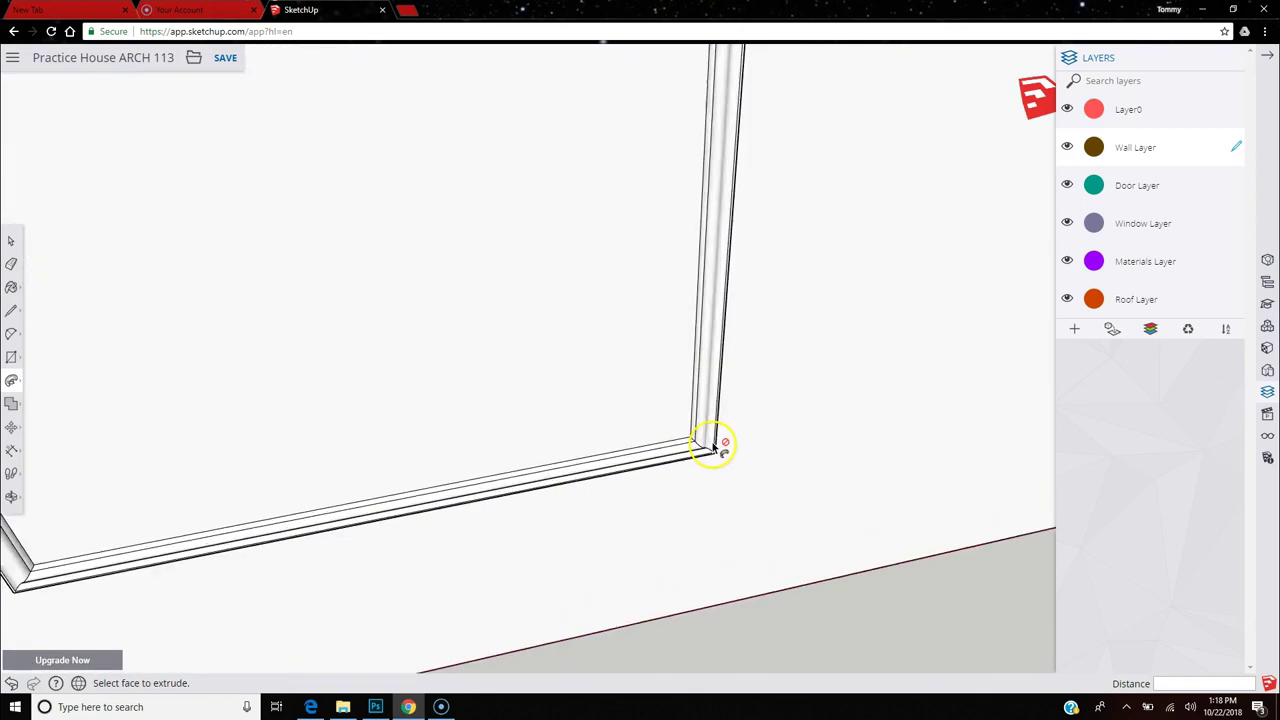
scroll(718, 470, "up", 5)
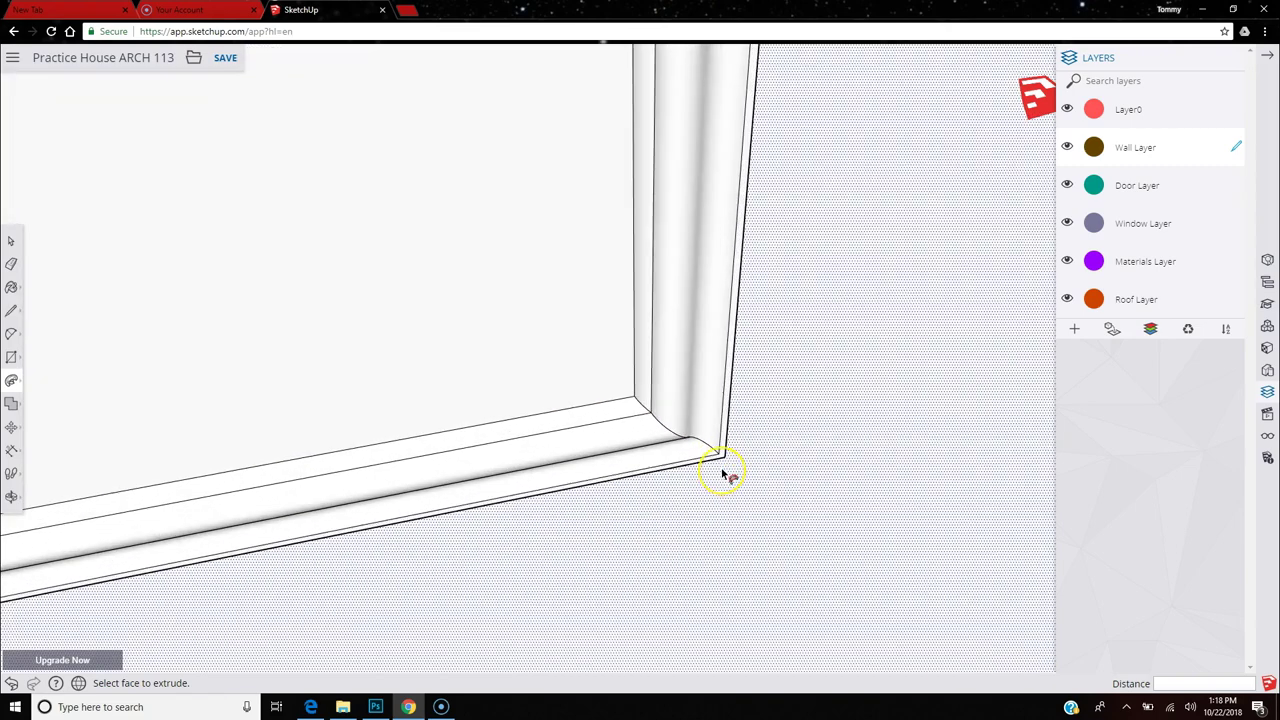
scroll(724, 474, "down", 8)
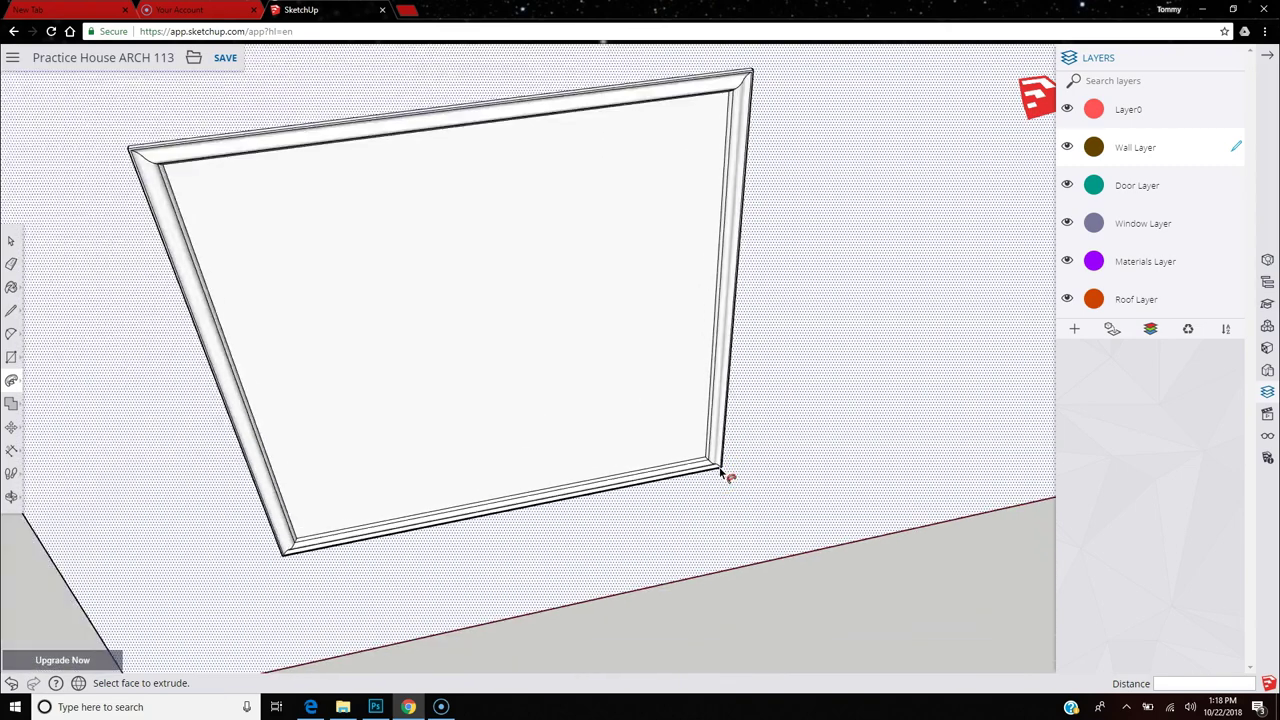
scroll(384, 442, "up", 1)
middle_click_drag(384, 442, 317, 366)
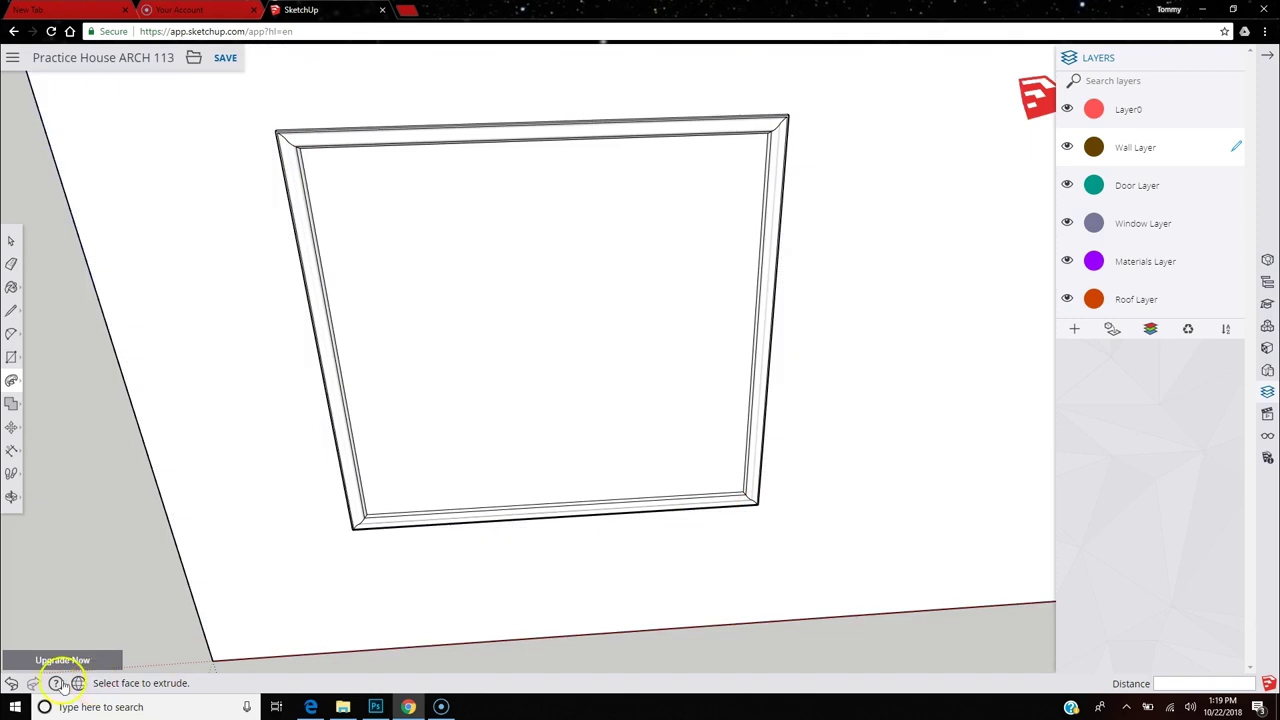
Undo the bevelled frame edge and select the curved blue profile face at the corner.
left_click(11, 684)
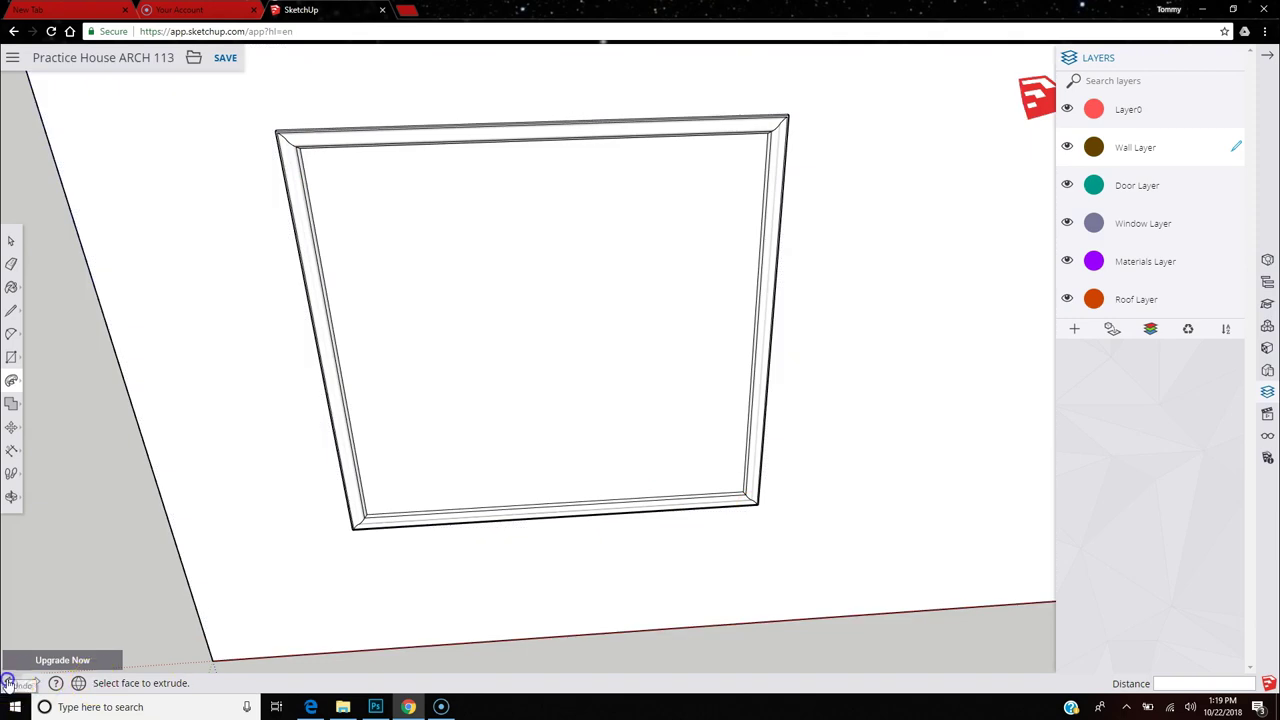
scroll(737, 495, "up", 5)
scroll(737, 475, "up", 3)
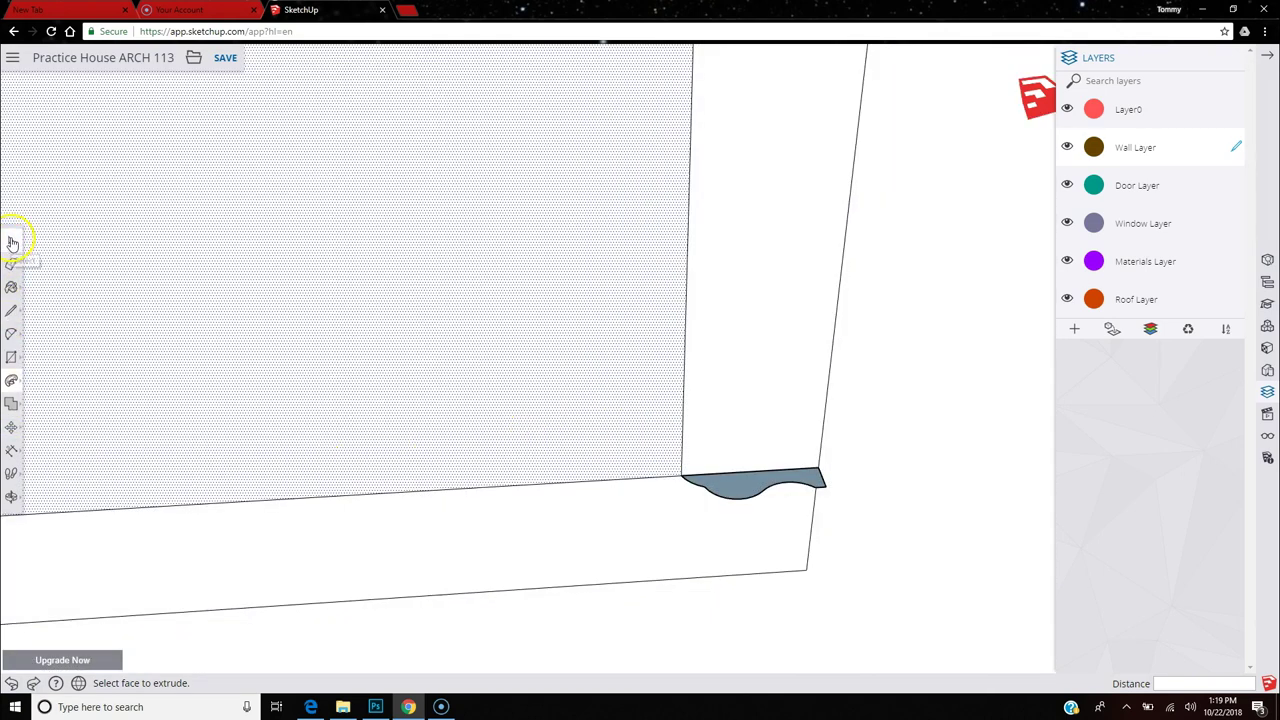
left_click(12, 242)
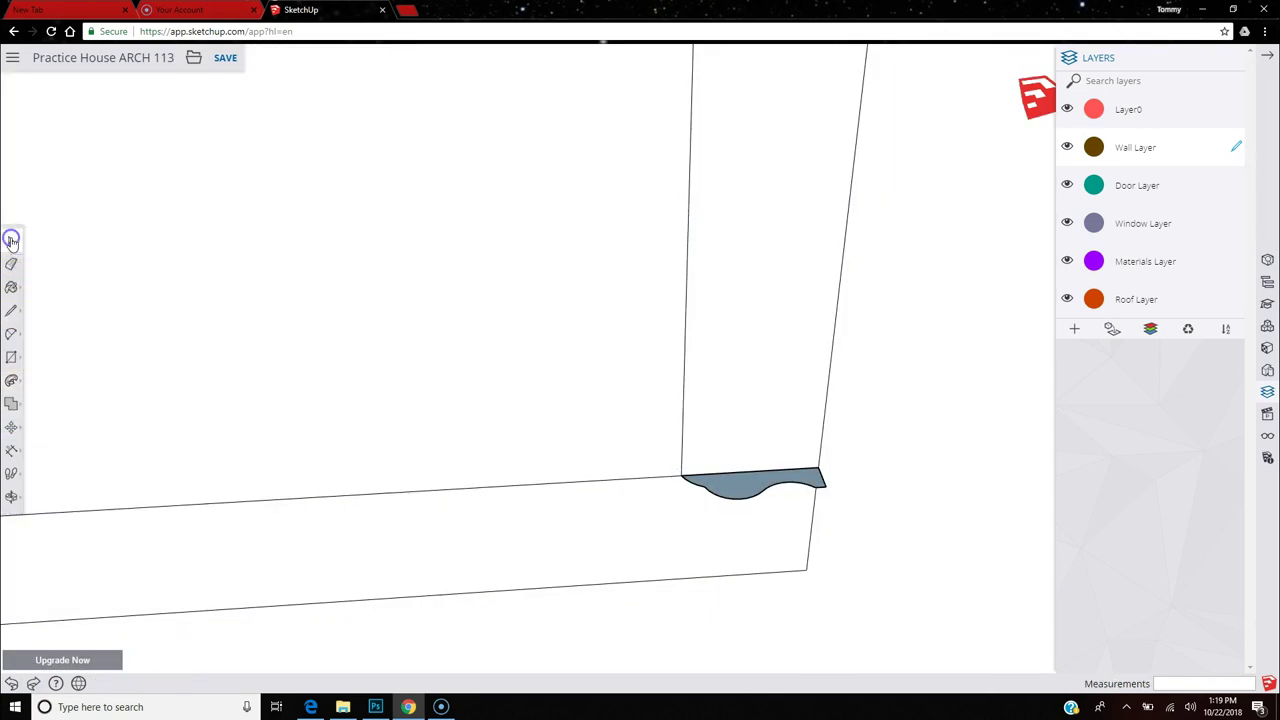
left_click(743, 490)
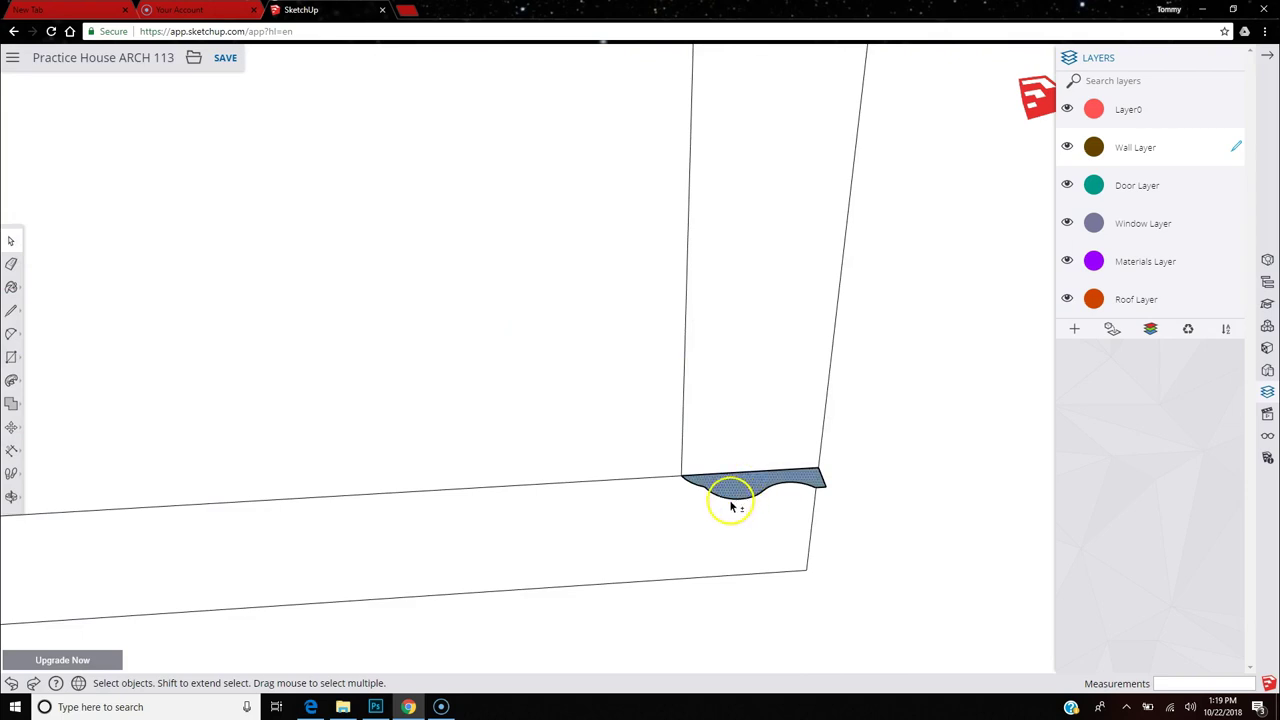
left_click(490, 326)
left_click_drag(698, 480, 822, 482)
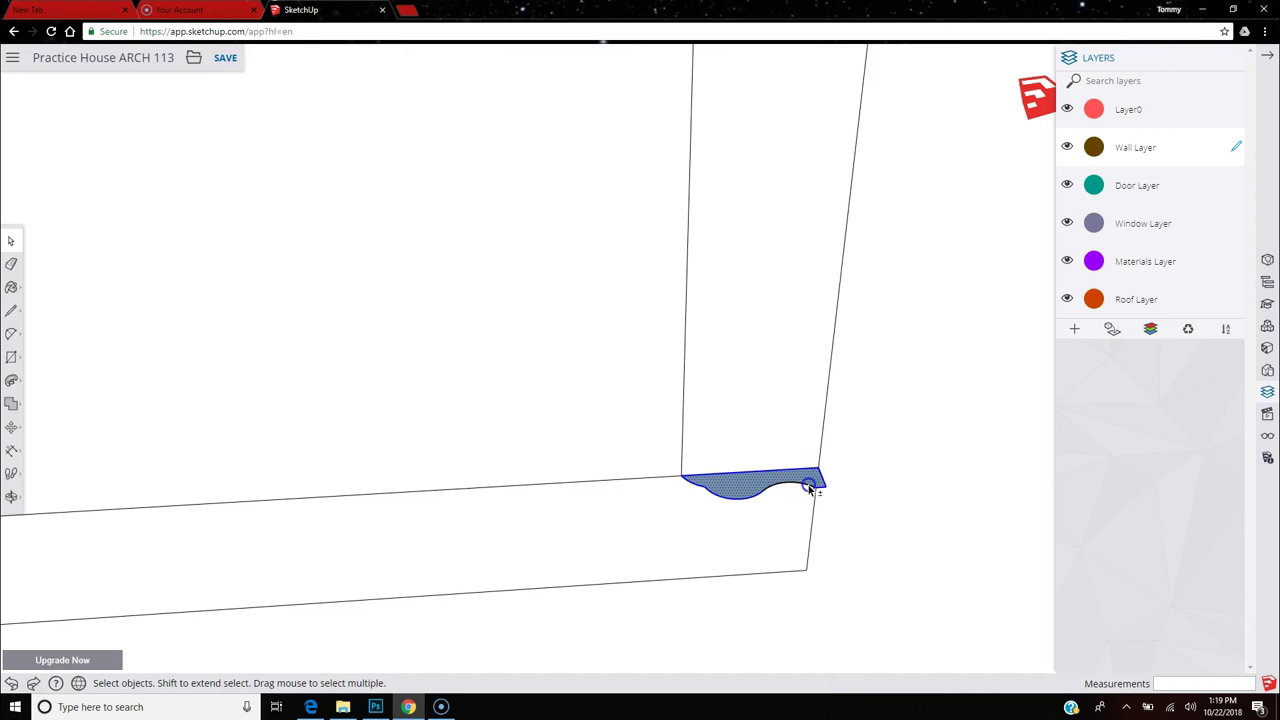
Copy the selected curved profile from its right-click menu.
right_click(745, 487)
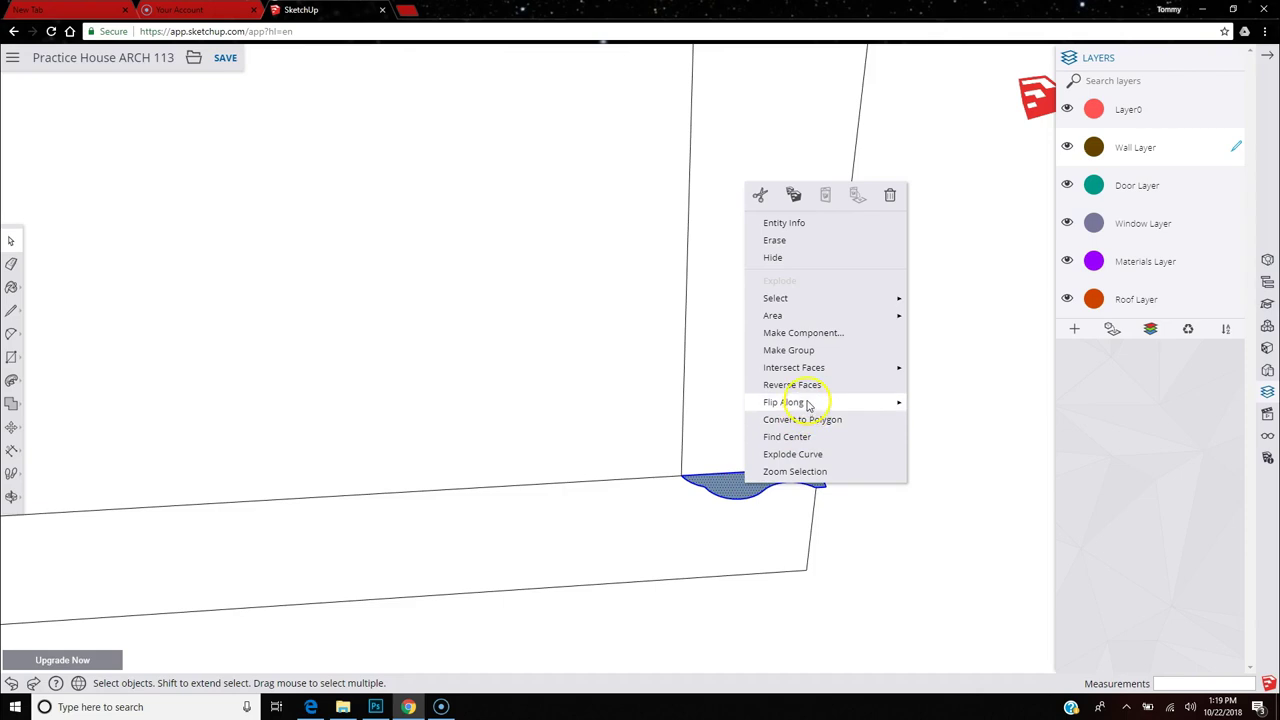
left_click(793, 197)
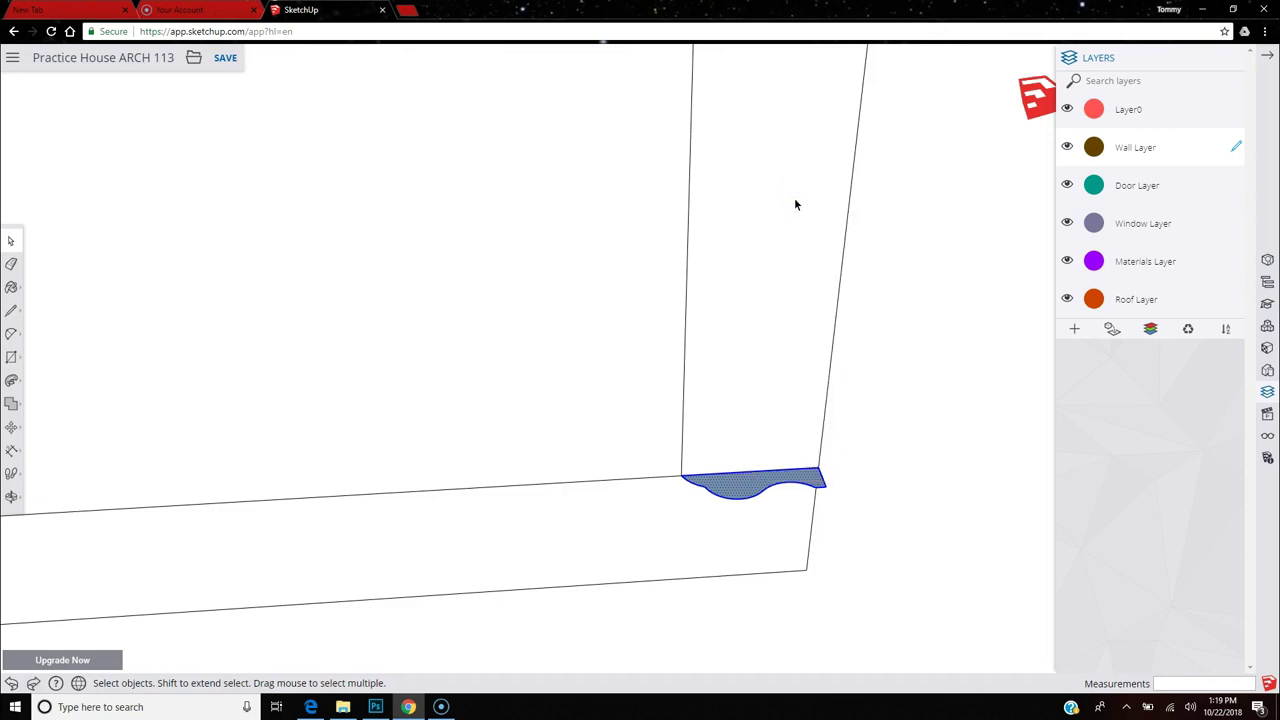
right_click(735, 487)
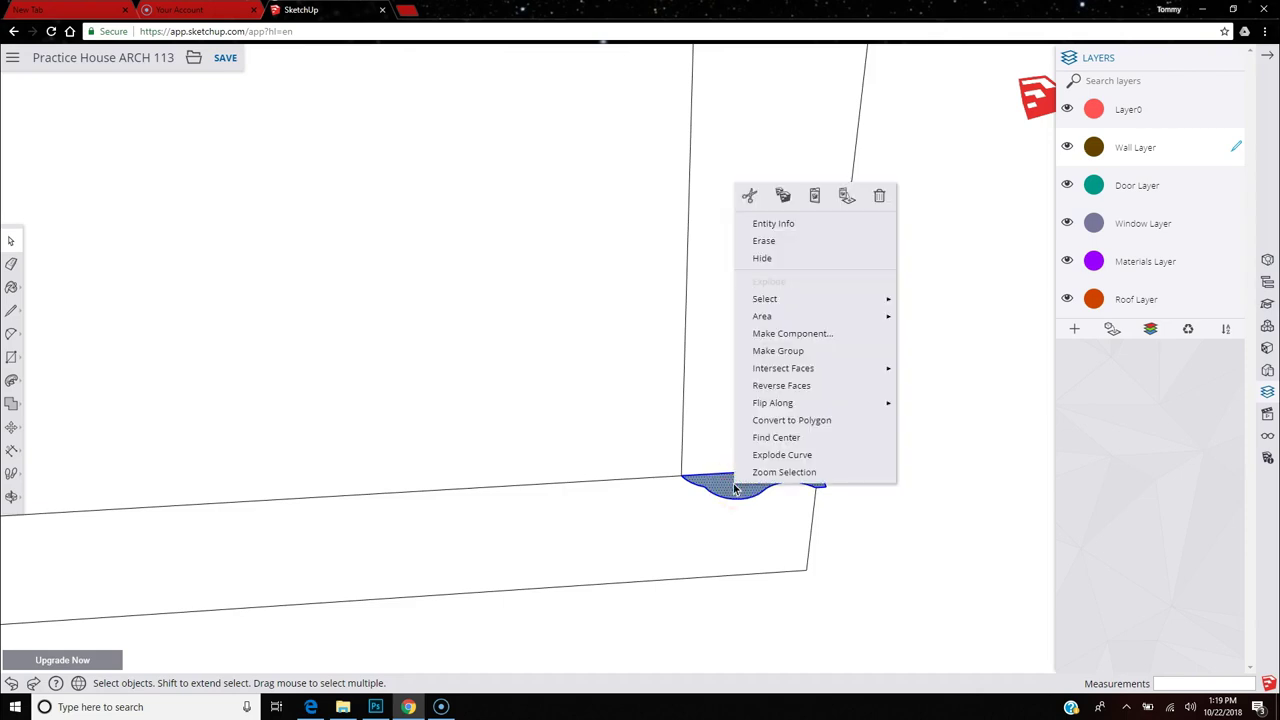
left_click(784, 196)
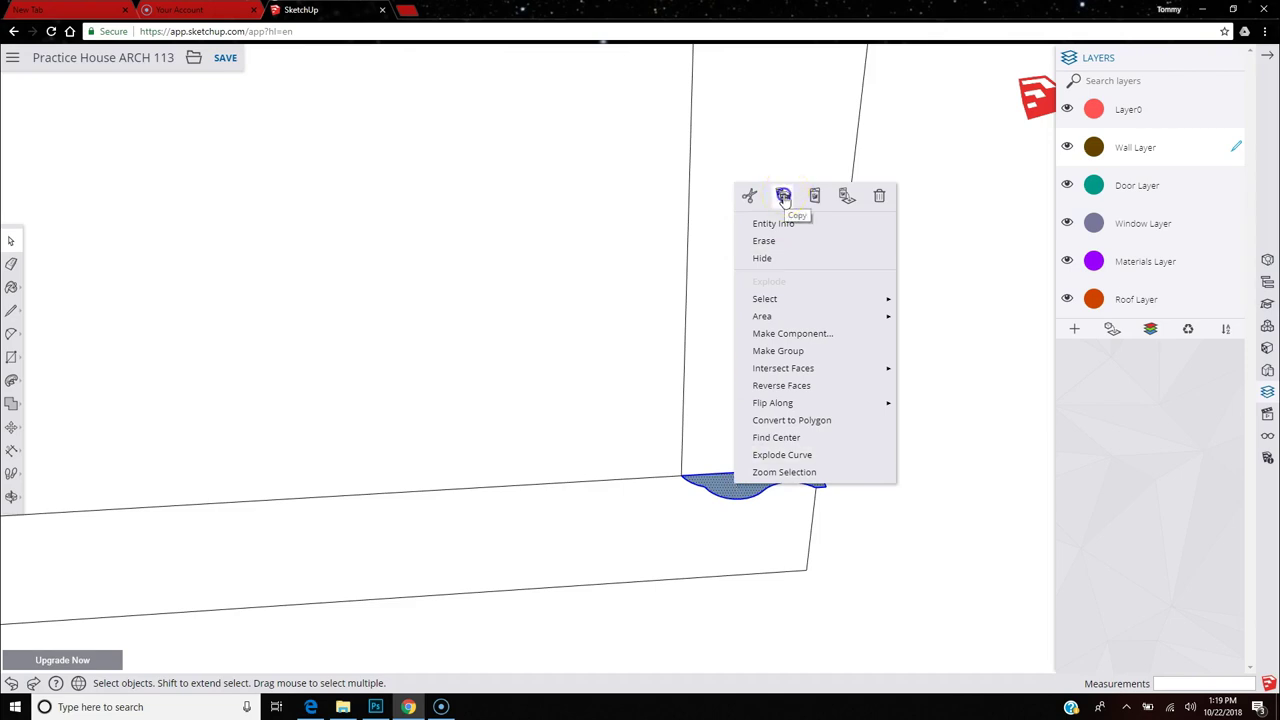
left_click(784, 196)
middle_click_drag(626, 323, 203, 381)
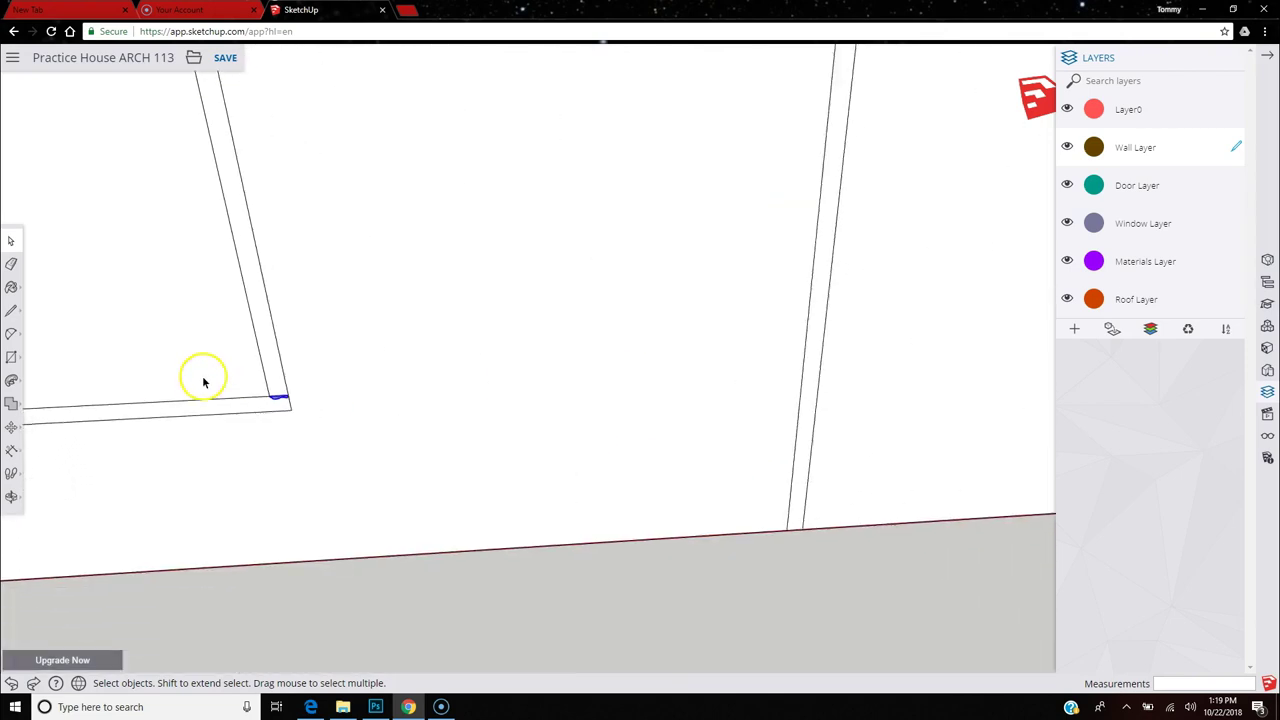
scroll(205, 377, "down", 5)
scroll(791, 363, "up", 5)
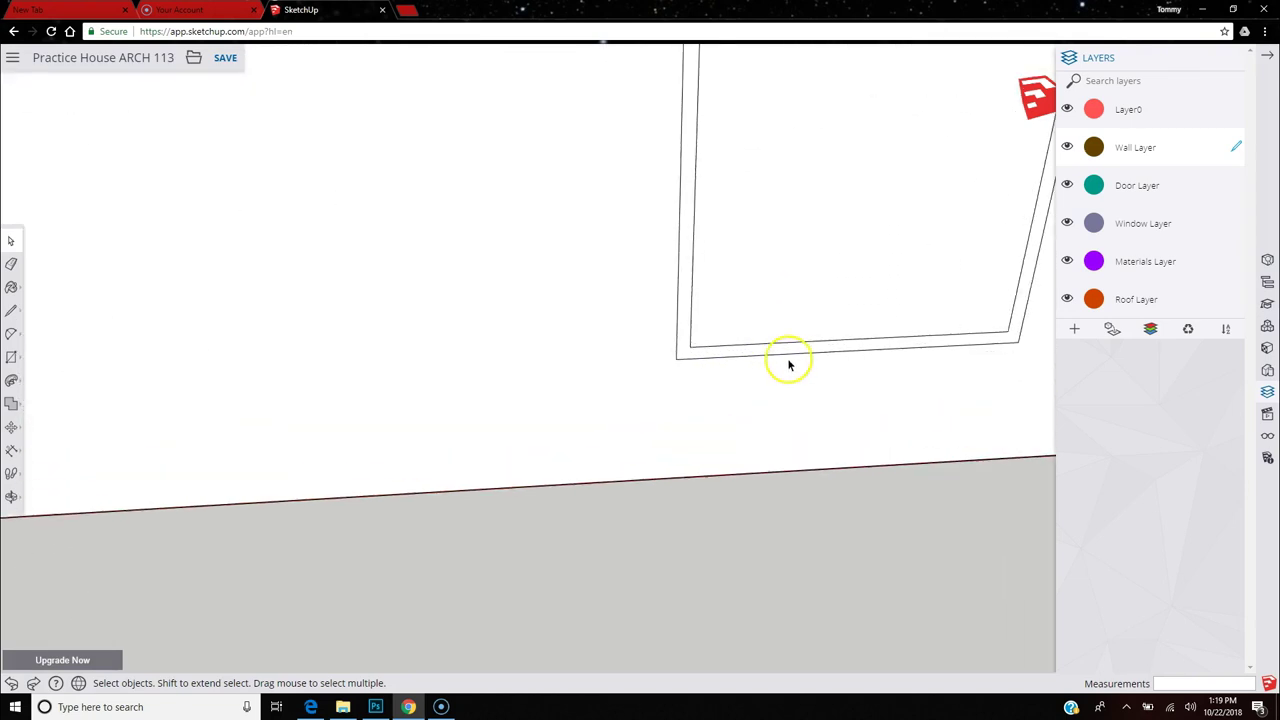
scroll(789, 365, "up", 2)
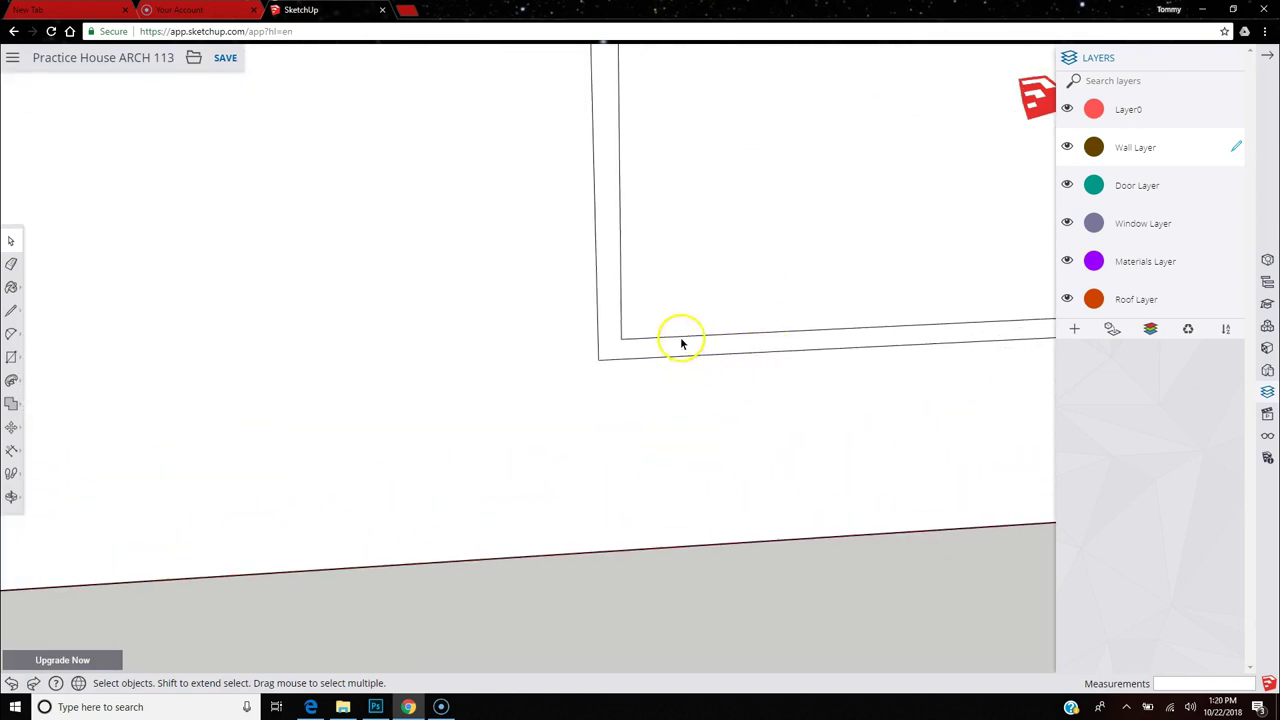
Paste the profile and place it at the window opening's lower-right corner.
right_click(681, 344)
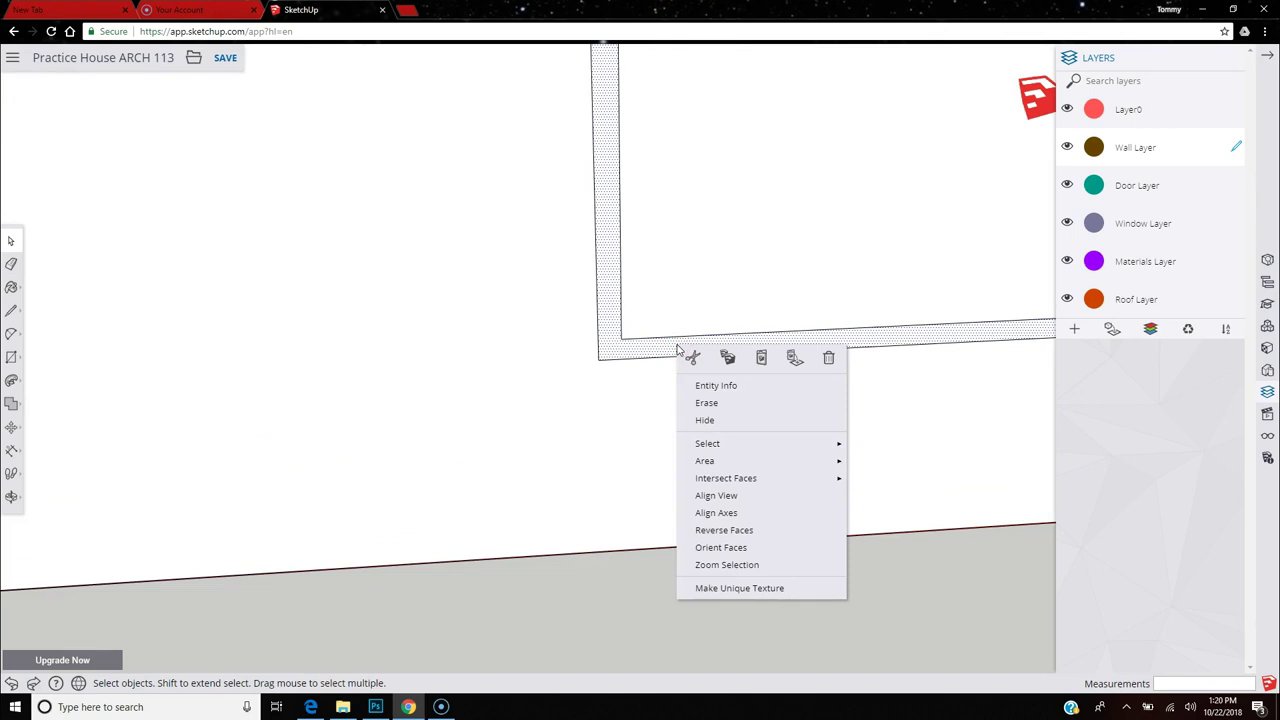
scroll(414, 380, "down", 3)
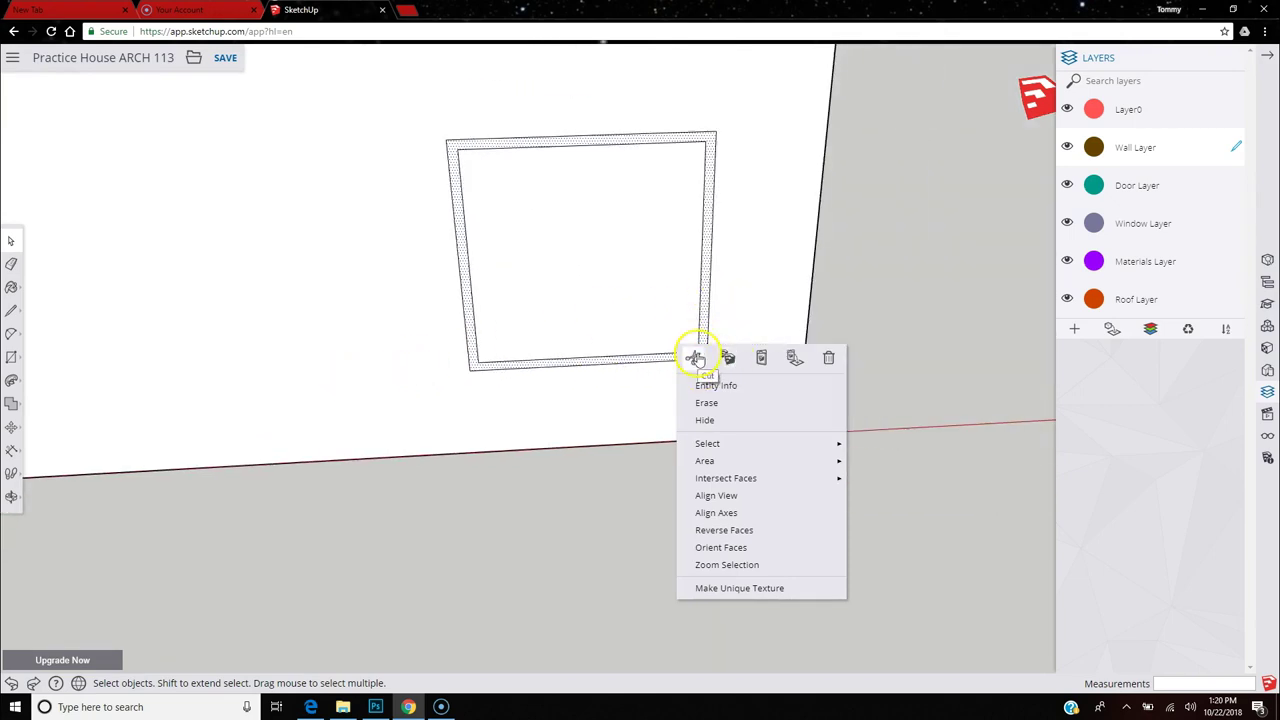
left_click(760, 357)
scroll(683, 358, "up", 5)
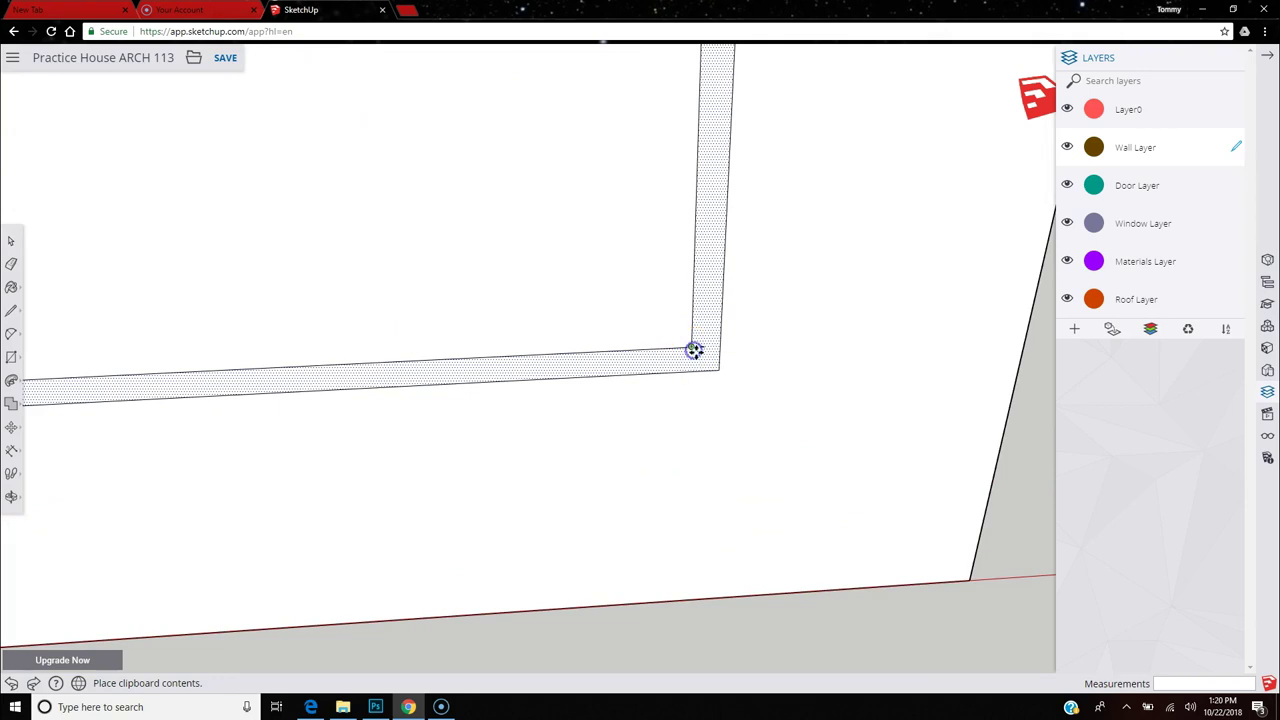
left_click(731, 360)
scroll(720, 357, "up", 2)
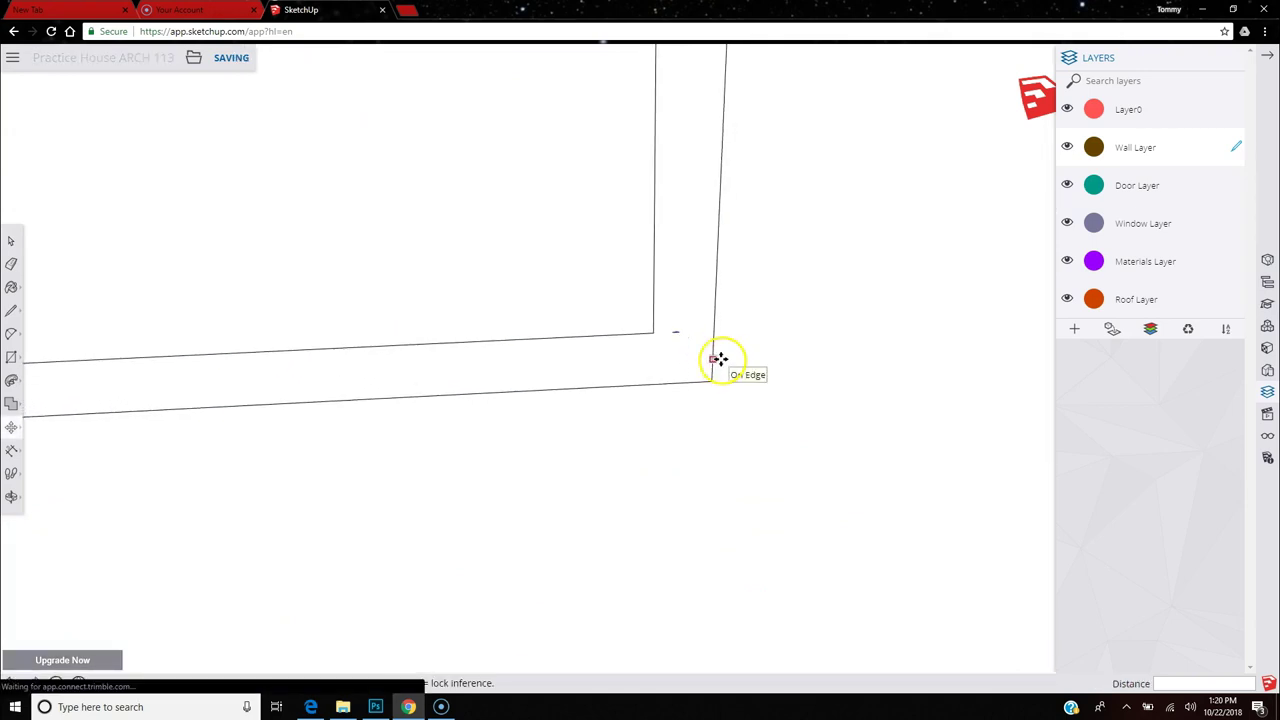
Move the pasted profile slightly down into the corner.
key("m")
scroll(655, 328, "up", 2)
scroll(642, 318, "up", 2)
scroll(631, 334, "down", 4)
scroll(600, 336, "down", 3)
scroll(686, 191, "down", 2)
mouse_move(686, 191)
middle_mouse_down()
mouse_move(682, 391)
mouse_move(709, 537)
mouse_move(714, 423)
middle_mouse_up()
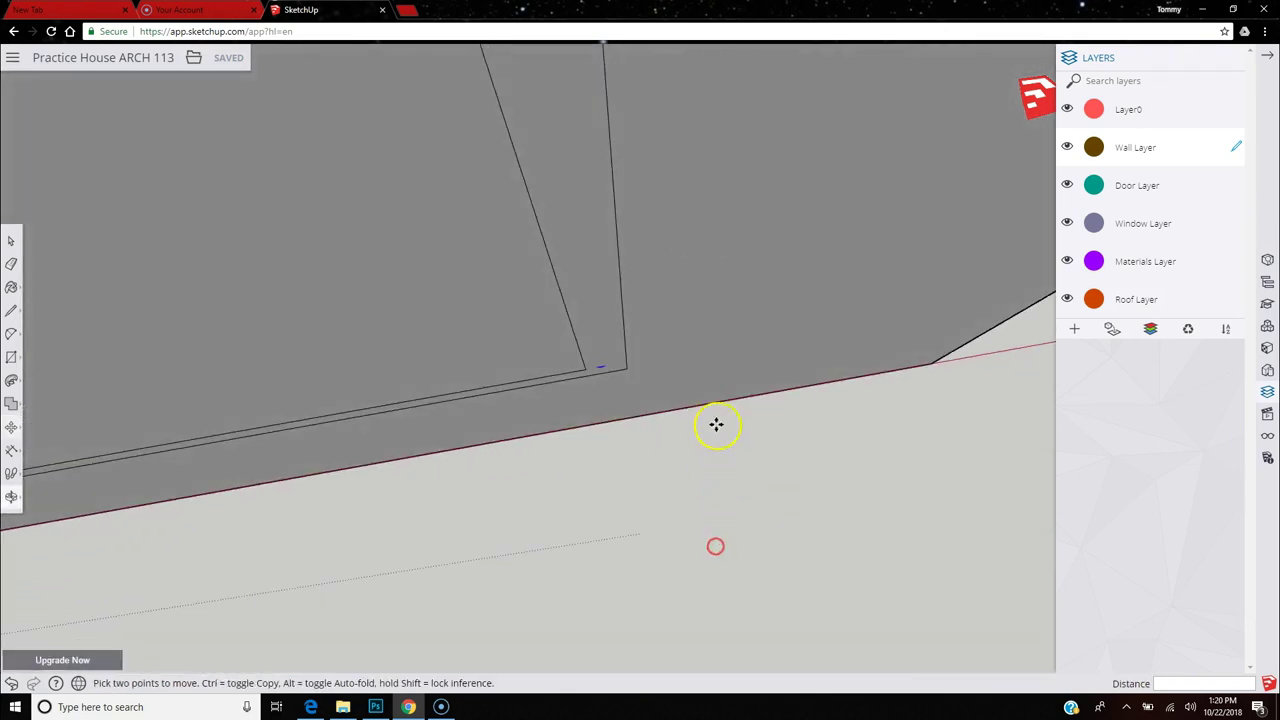
mouse_move(649, 191)
middle_mouse_down()
mouse_move(664, 341)
mouse_move(683, 374)
mouse_move(674, 297)
mouse_move(639, 261)
mouse_move(640, 300)
middle_mouse_up()
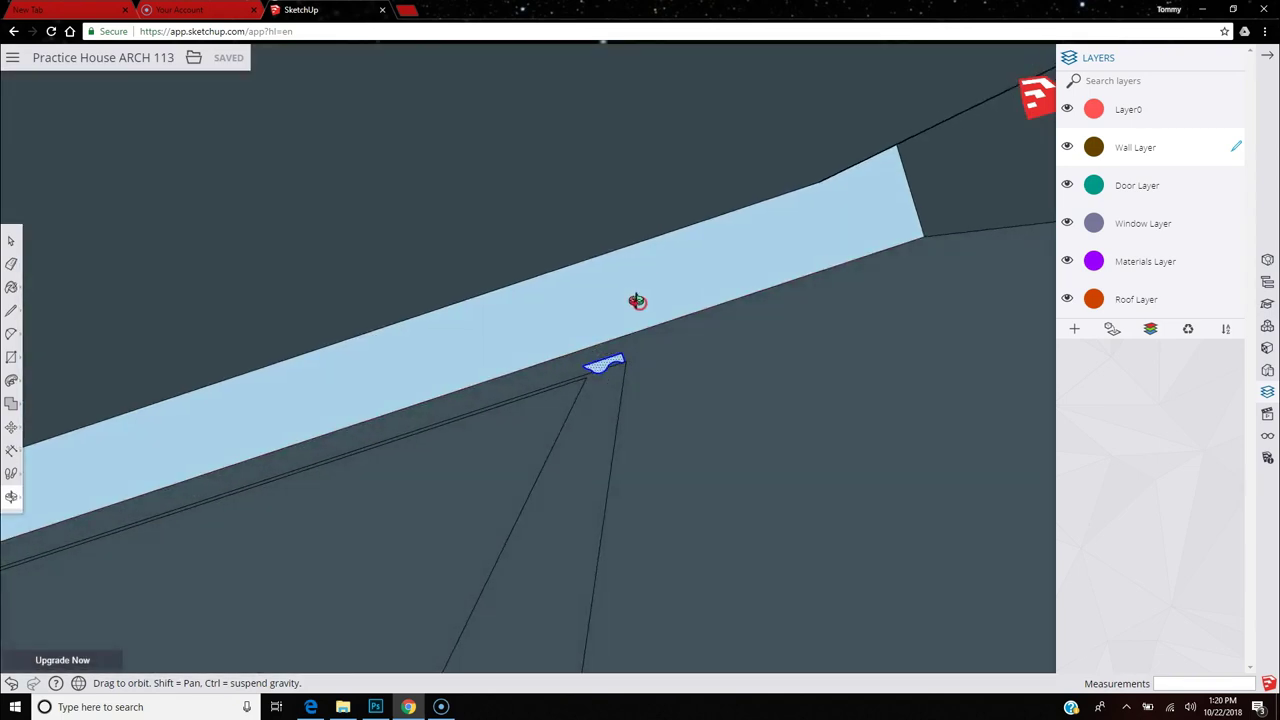
scroll(621, 395, "up", 3)
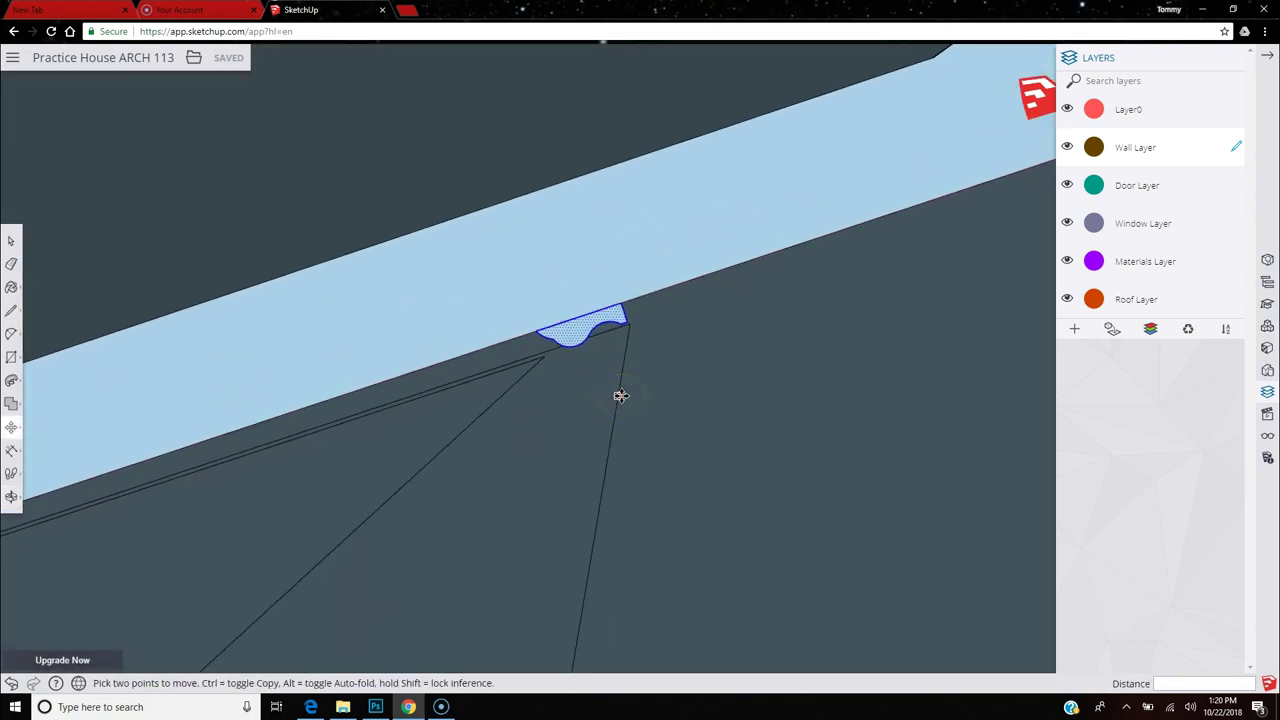
scroll(634, 376, "up", 1)
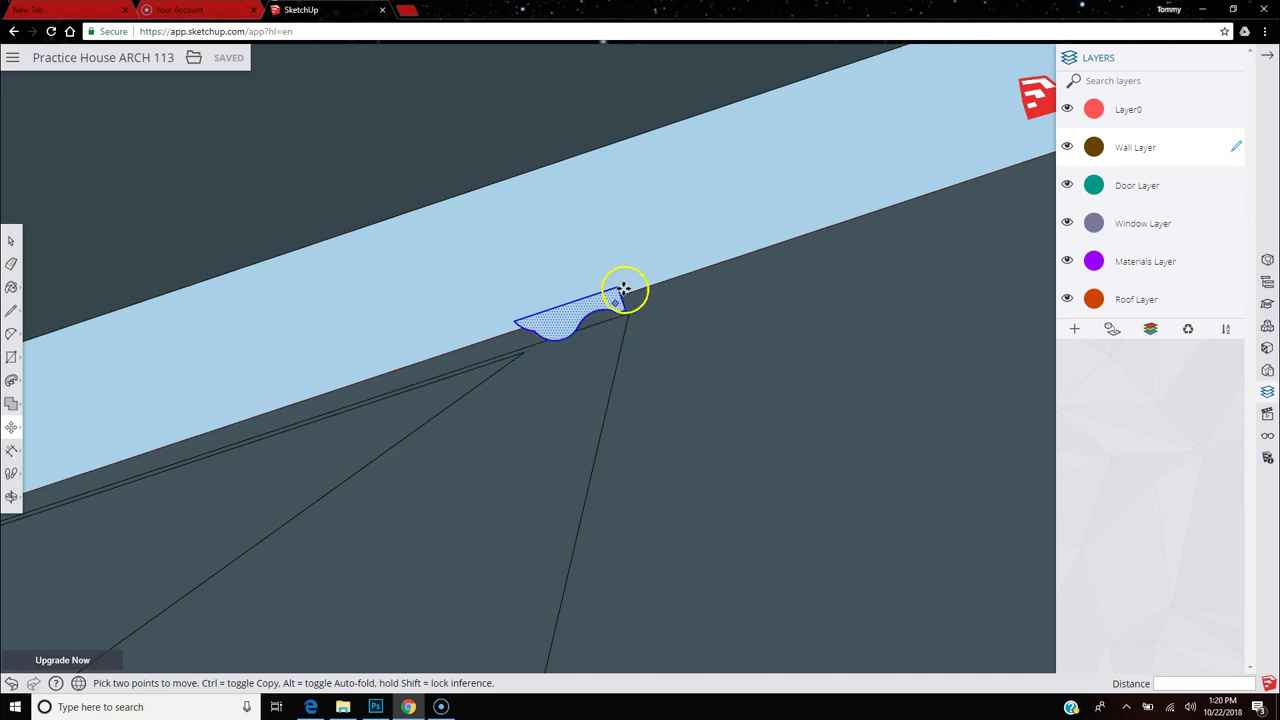
left_click_drag(619, 288, 626, 317)
scroll(480, 329, "down", 2)
scroll(499, 317, "down", 4)
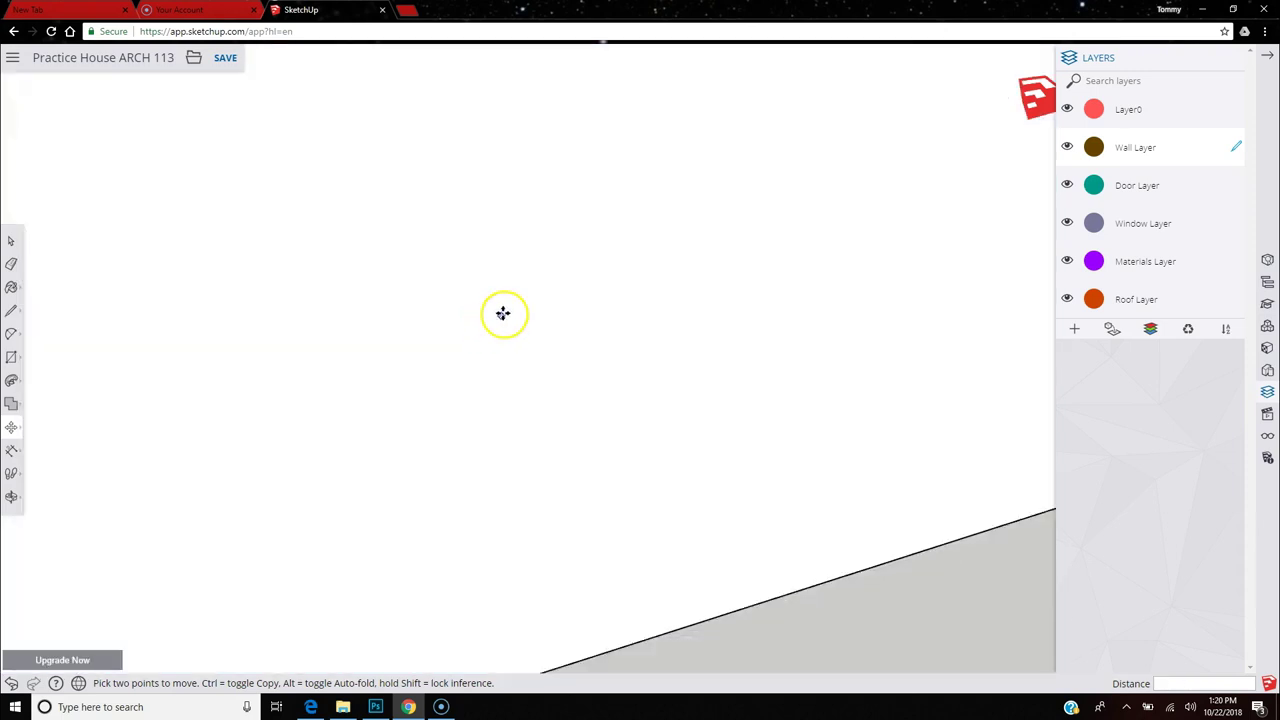
scroll(680, 309, "down", 3)
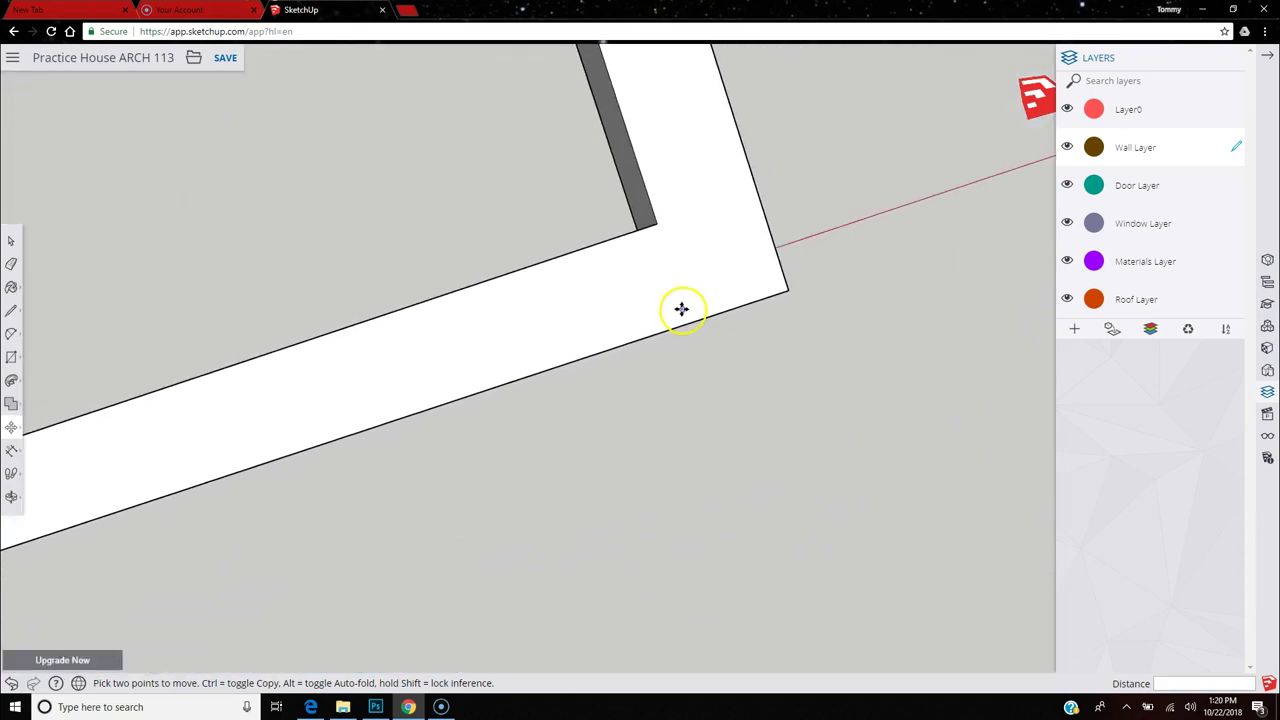
middle_click_drag(686, 303, 457, 180)
Cancel an accidental move of the window geometry with Escape.
key("m")
scroll(643, 351, "up", 3)
scroll(632, 330, "up", 6)
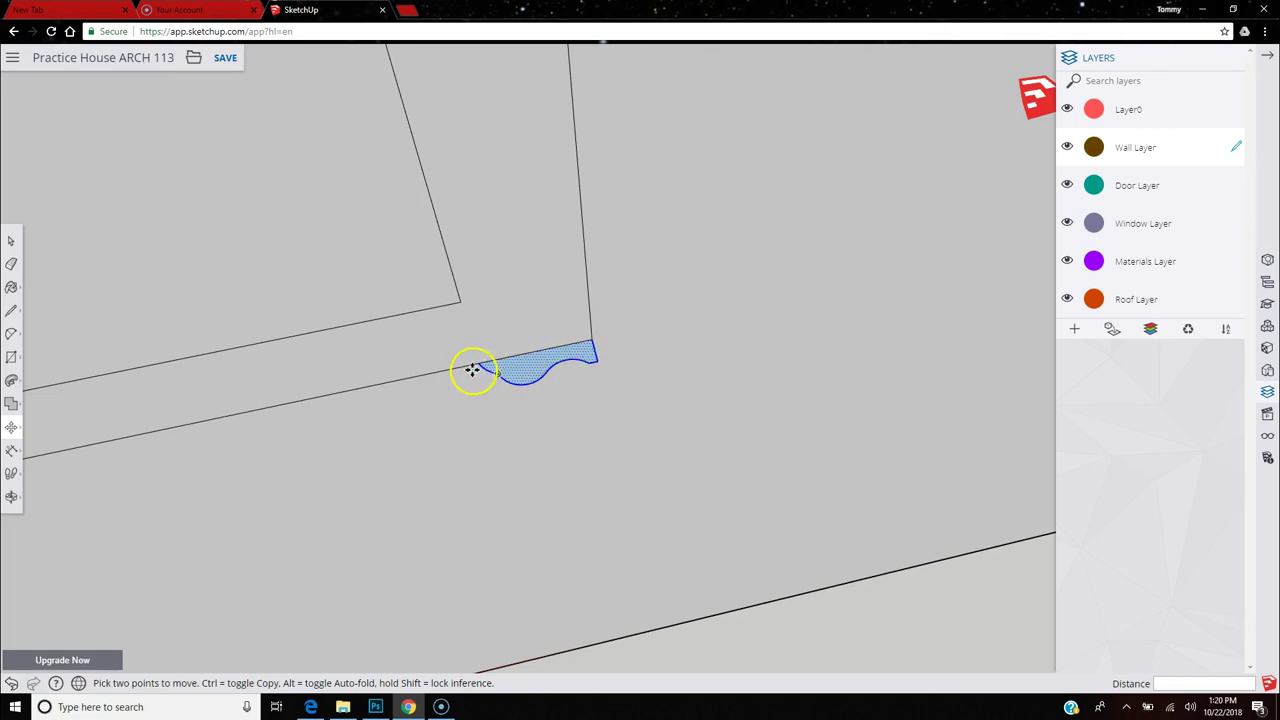
mouse_move(480, 362)
left_mouse_down()
mouse_move(463, 302)
mouse_move(473, 383)
left_mouse_up()
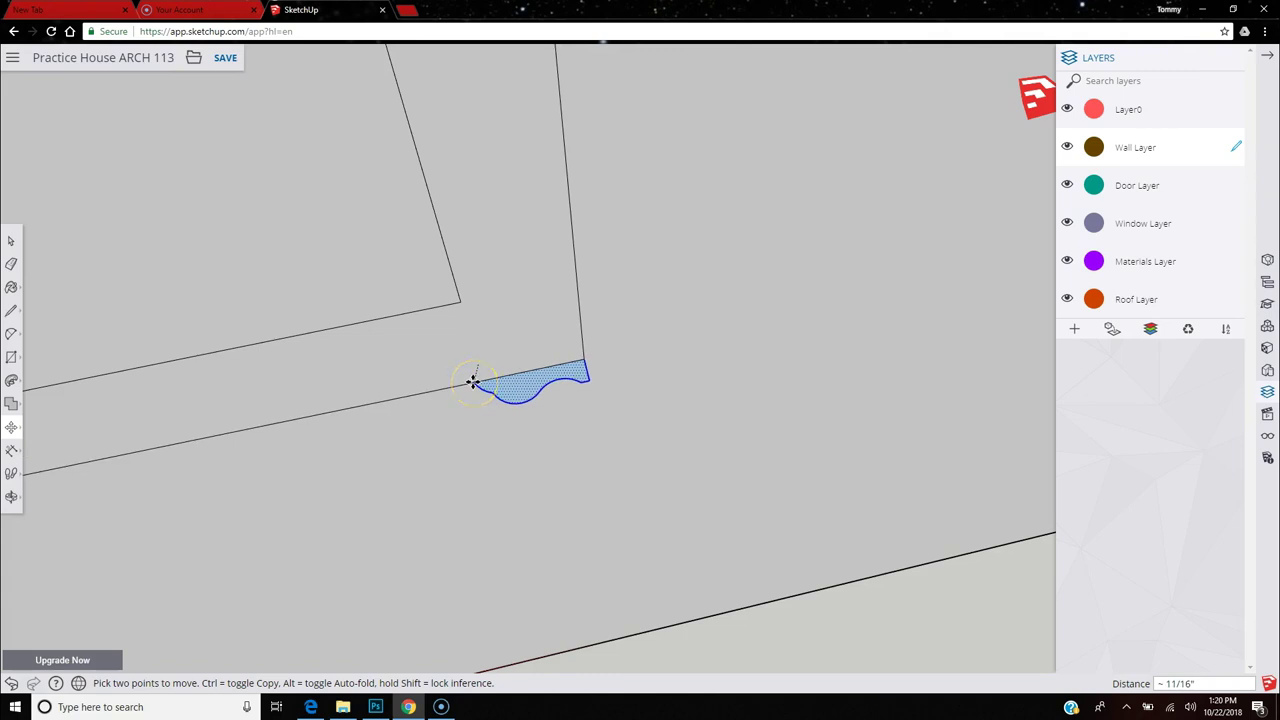
key("Escape")
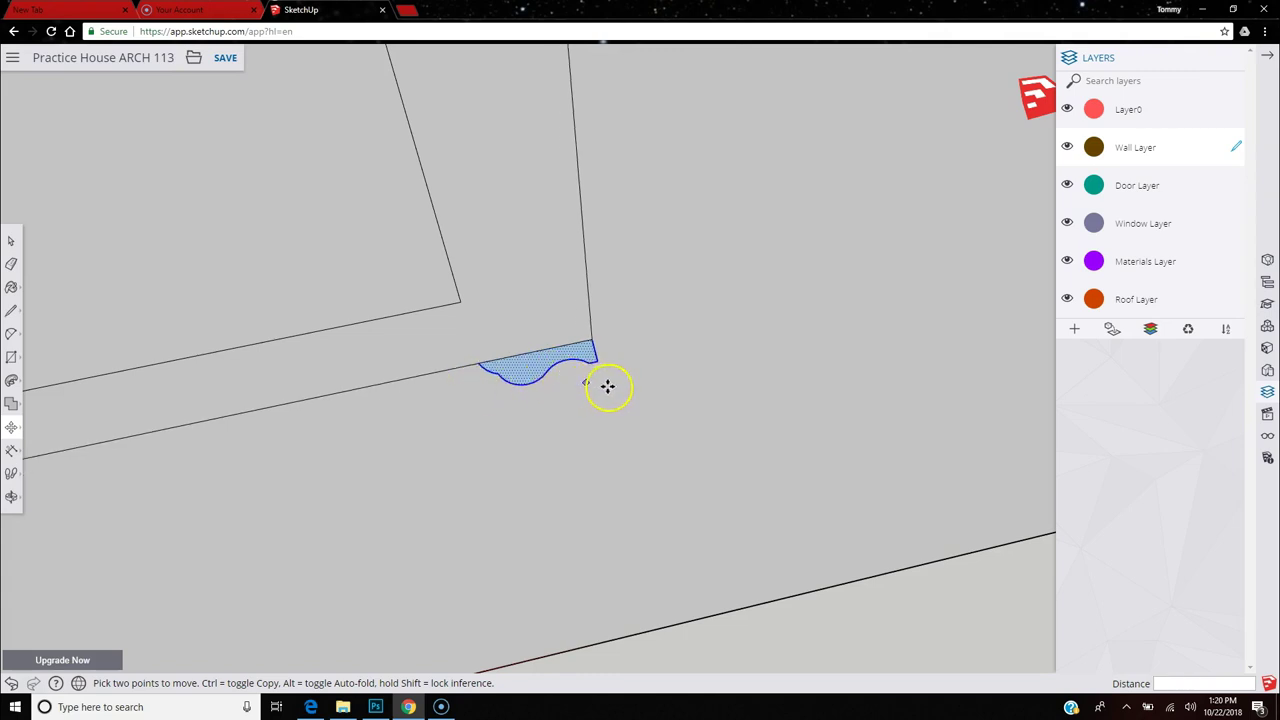
scroll(549, 366, "up", 5)
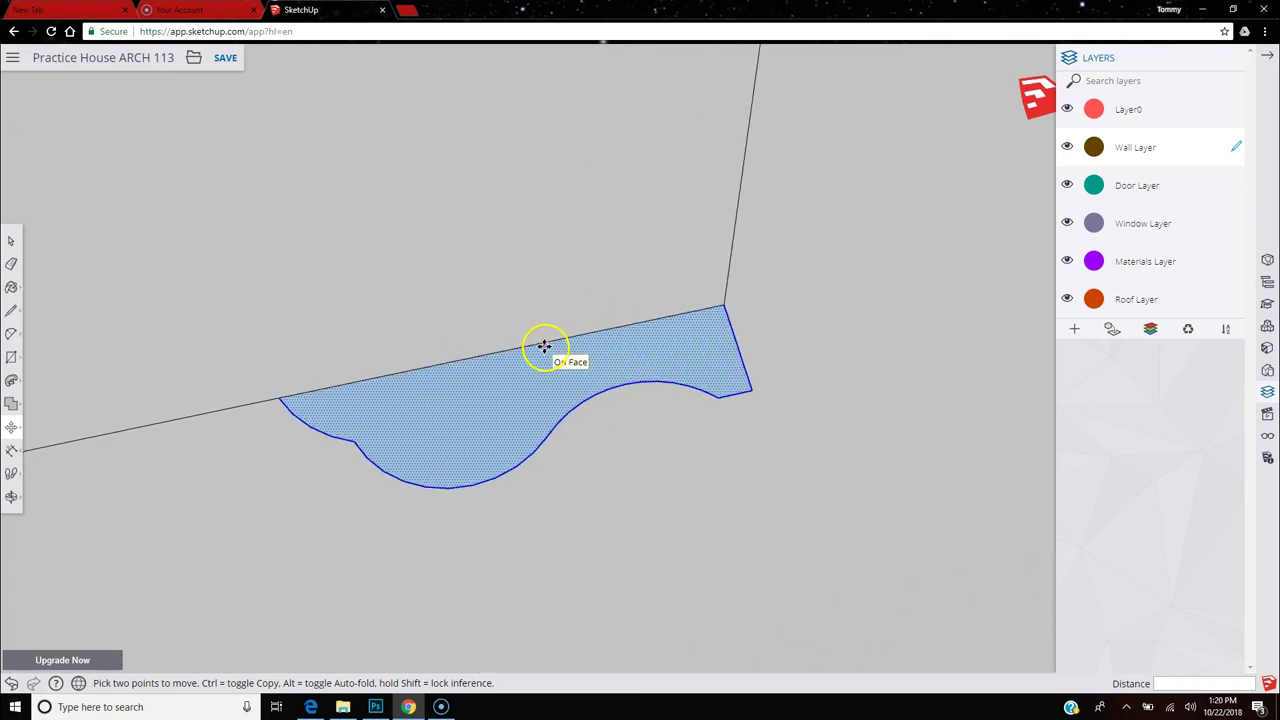
scroll(772, 455, "down", 4)
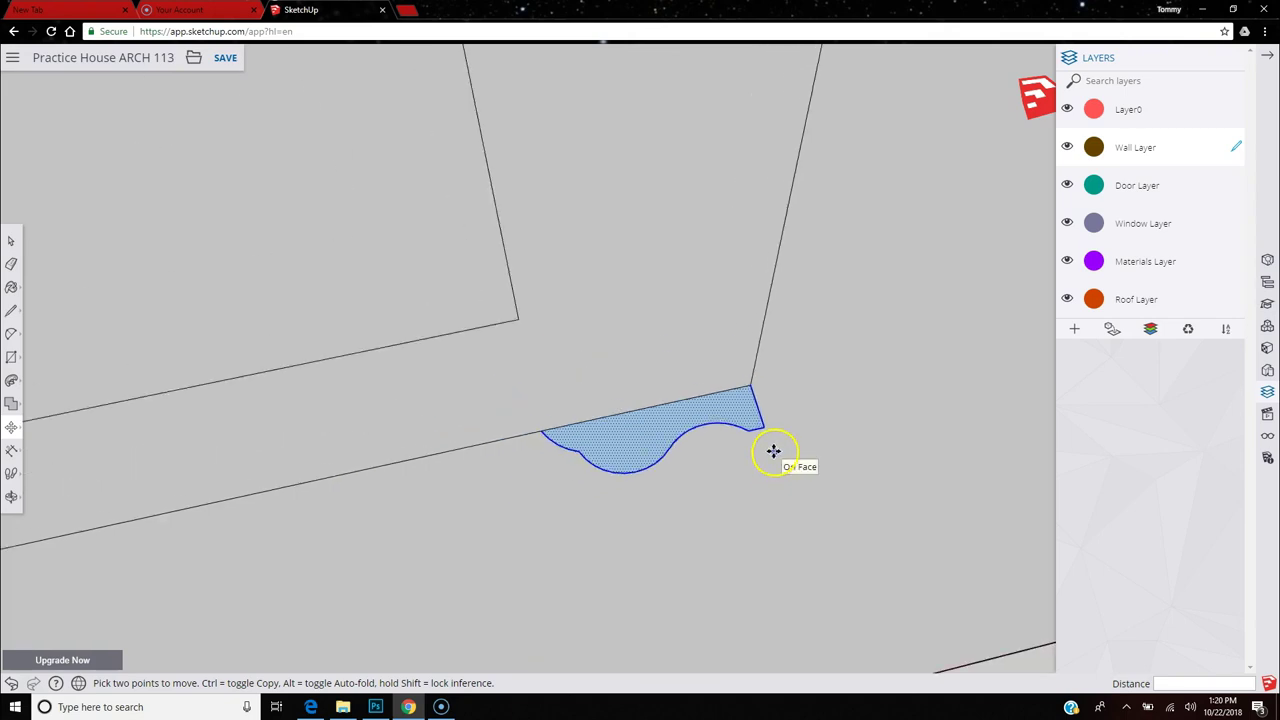
scroll(773, 451, "down", 2)
scroll(786, 434, "down", 8)
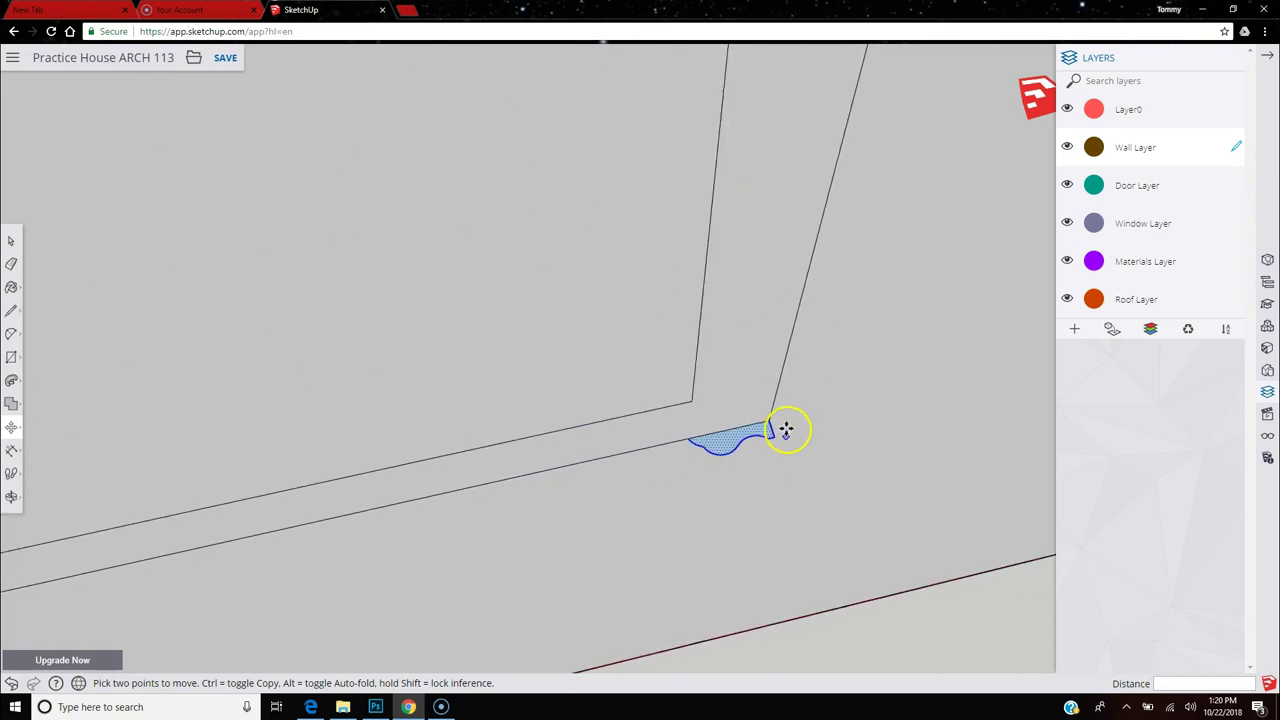
scroll(787, 416, "down", 2)
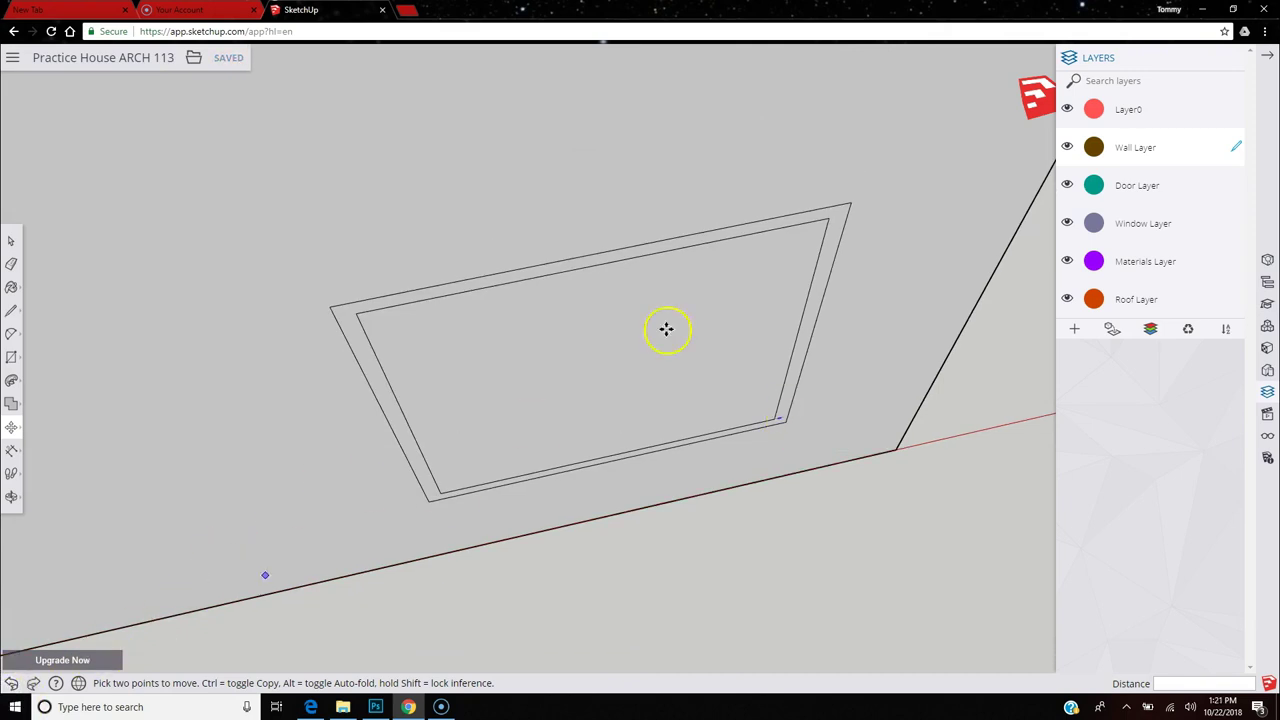
Move the profile shape down to the wall's bottom edge at the frame base.
mouse_move(743, 181)
middle_mouse_down()
mouse_move(723, 334)
mouse_move(923, 309)
middle_mouse_up()
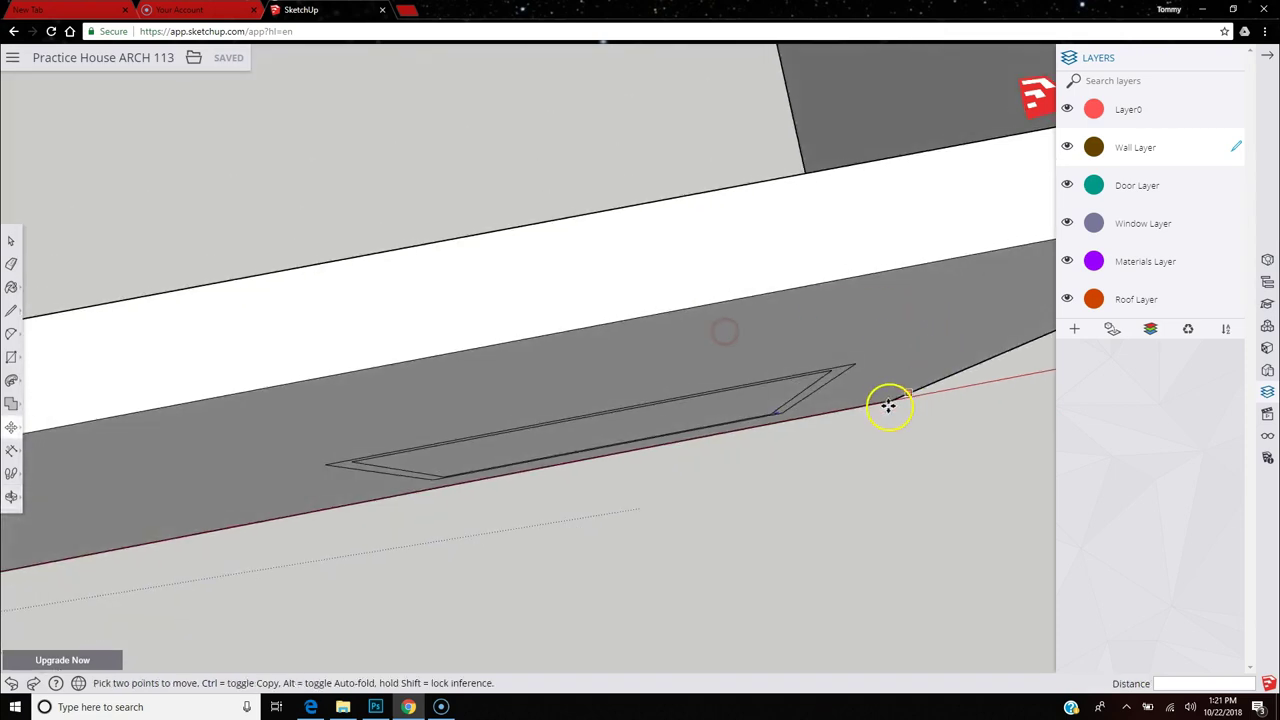
scroll(880, 395, "up", 3)
scroll(769, 403, "up", 5)
middle_click_drag(729, 266, 709, 237)
key("m")
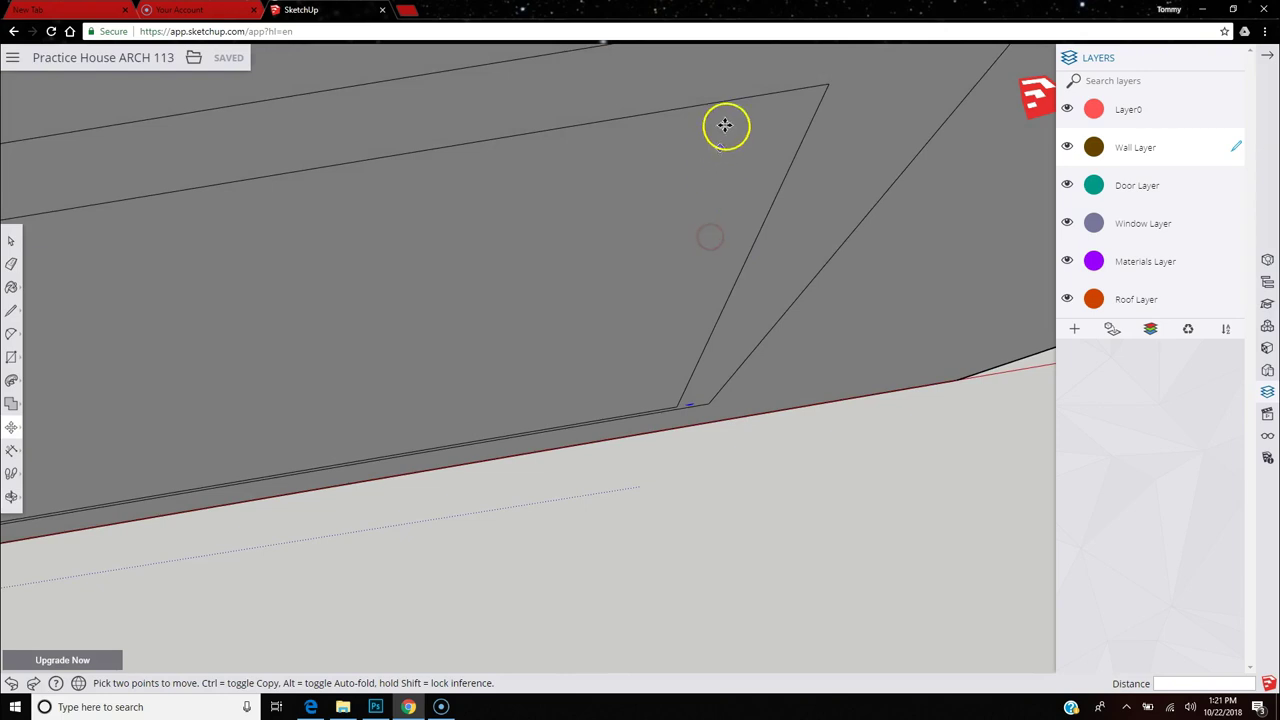
left_click_drag(726, 126, 735, 63)
middle_click_drag(735, 63, 697, 43)
left_click_drag(920, 171, 873, 184)
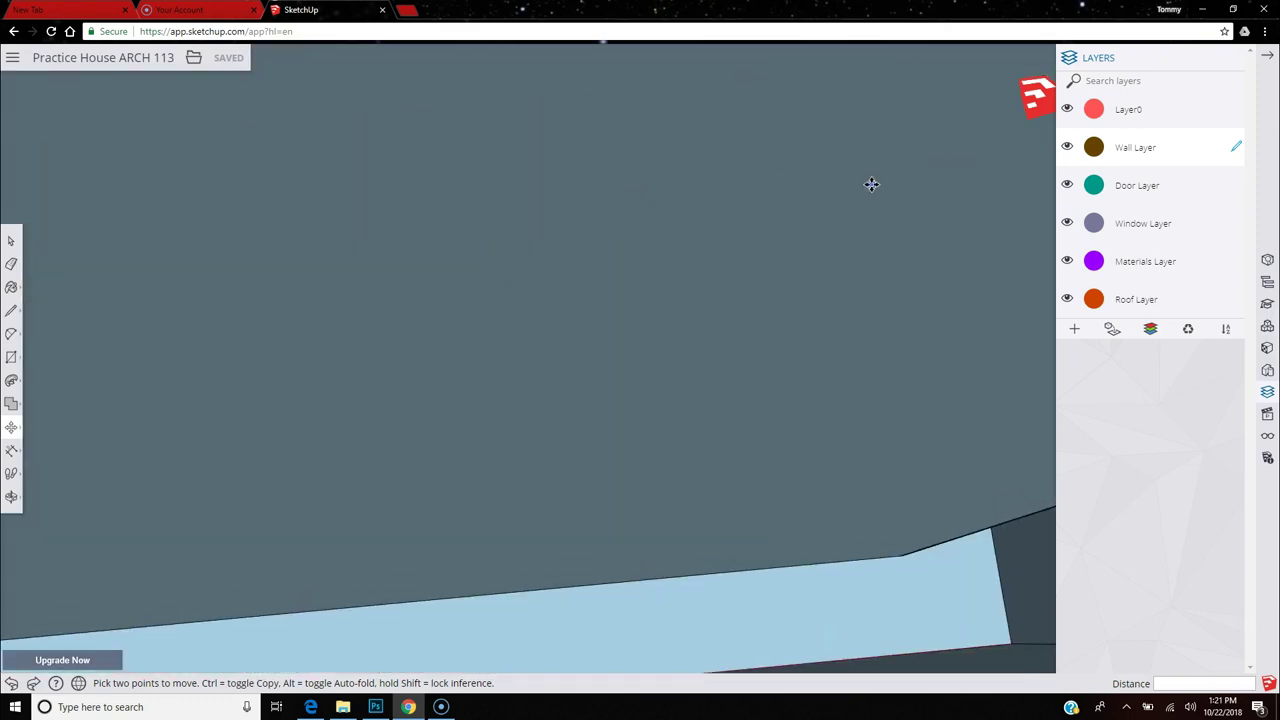
left_click(850, 327)
middle_click_drag(766, 423, 754, 463)
left_click_drag(674, 600, 486, 617)
scroll(674, 631, "up", 3)
middle_click_drag(486, 617, 466, 591)
Reshape the profile by dragging its points, then orbit over the house to check.
left_click_drag(505, 612, 514, 651)
middle_click_drag(514, 651, 614, 486)
middle_click_drag(616, 545, 704, 405)
scroll(704, 405, "down", 5)
middle_click_drag(603, 534, 676, 540)
middle_click_drag(286, 460, 409, 414)
scroll(403, 413, "down", 5)
scroll(214, 583, "up", 5)
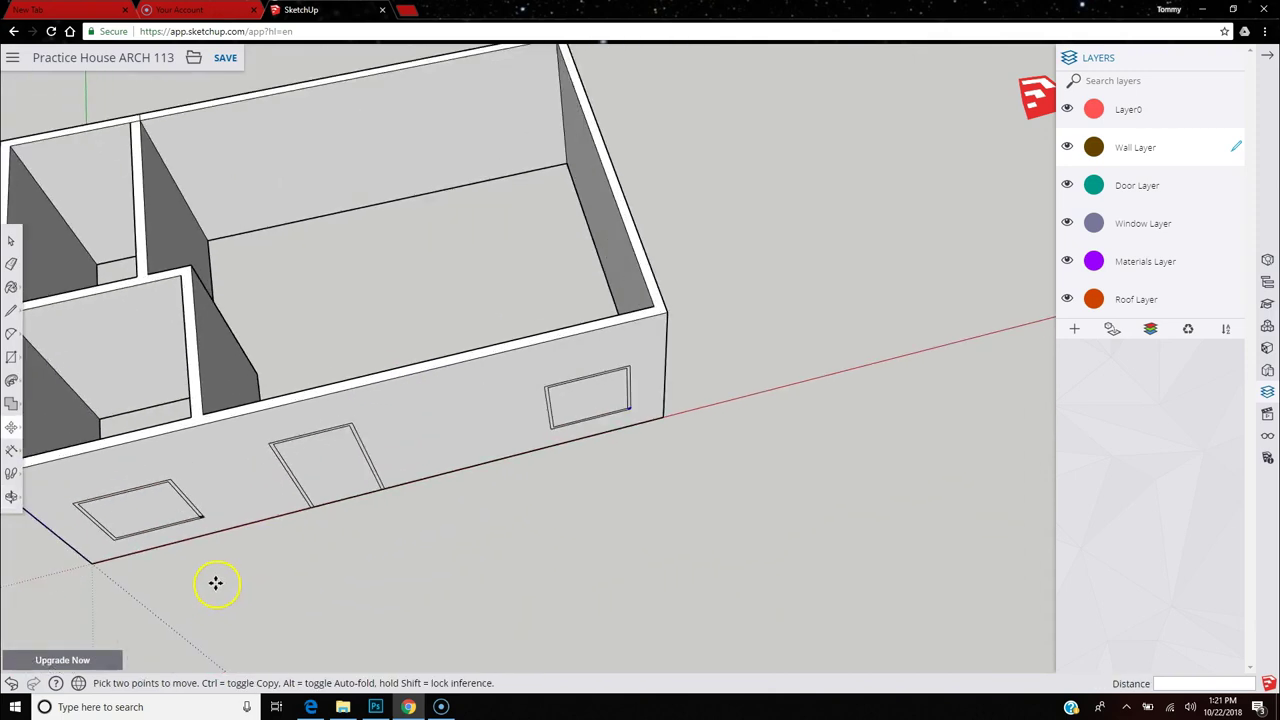
scroll(522, 430, "up", 3)
mouse_move(491, 391)
middle_mouse_down()
mouse_move(543, 429)
mouse_move(550, 457)
middle_mouse_up()
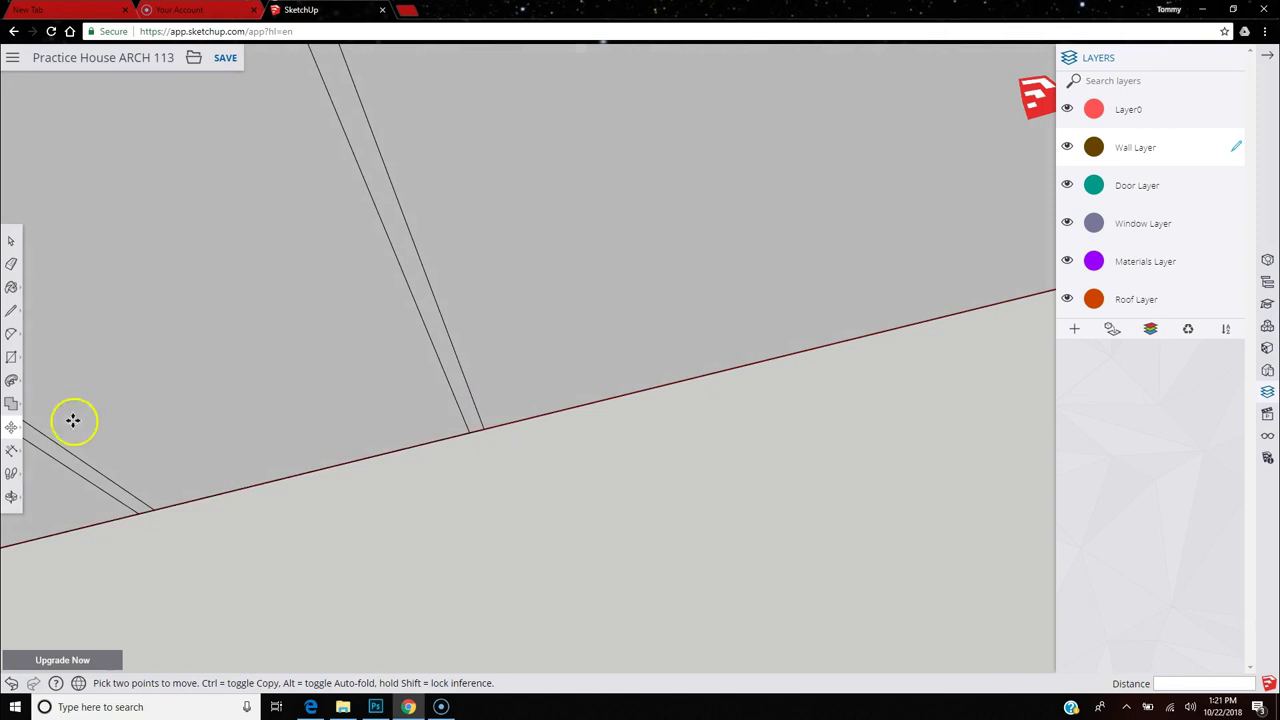
Paste the copied profile and place it at the door frame's base.
left_click(490, 437)
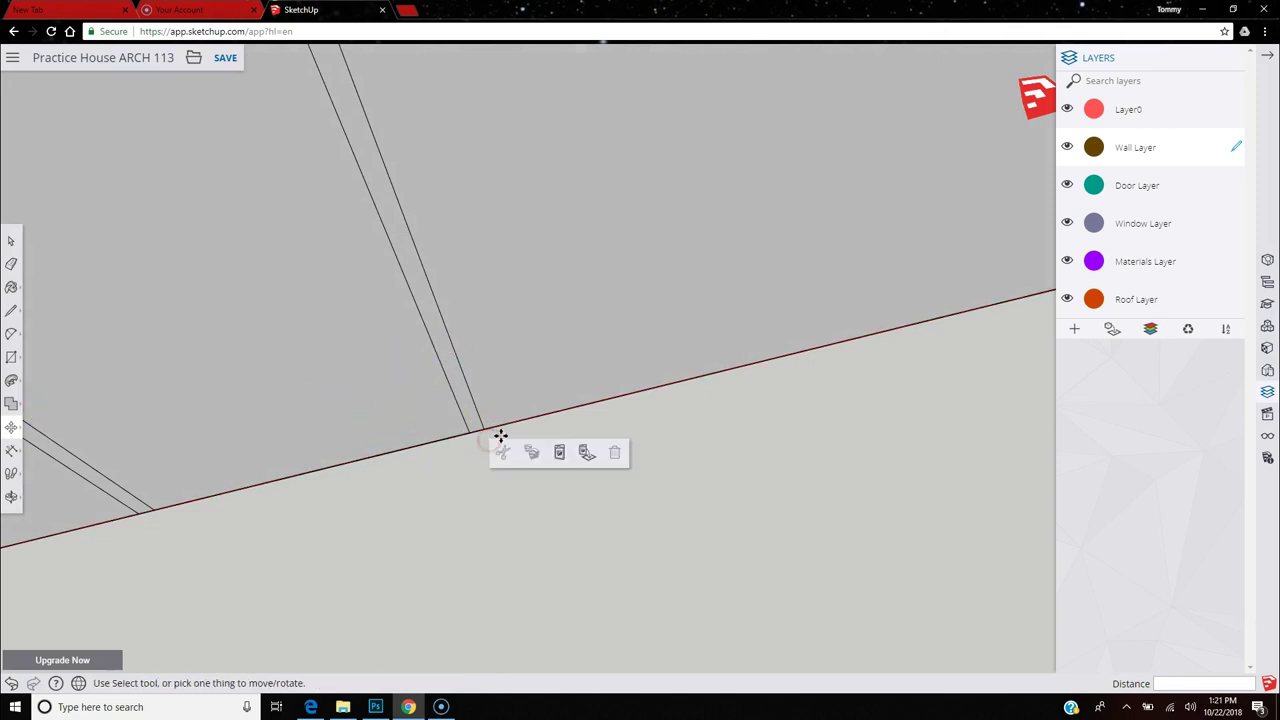
left_click(559, 455)
scroll(466, 435, "up", 3)
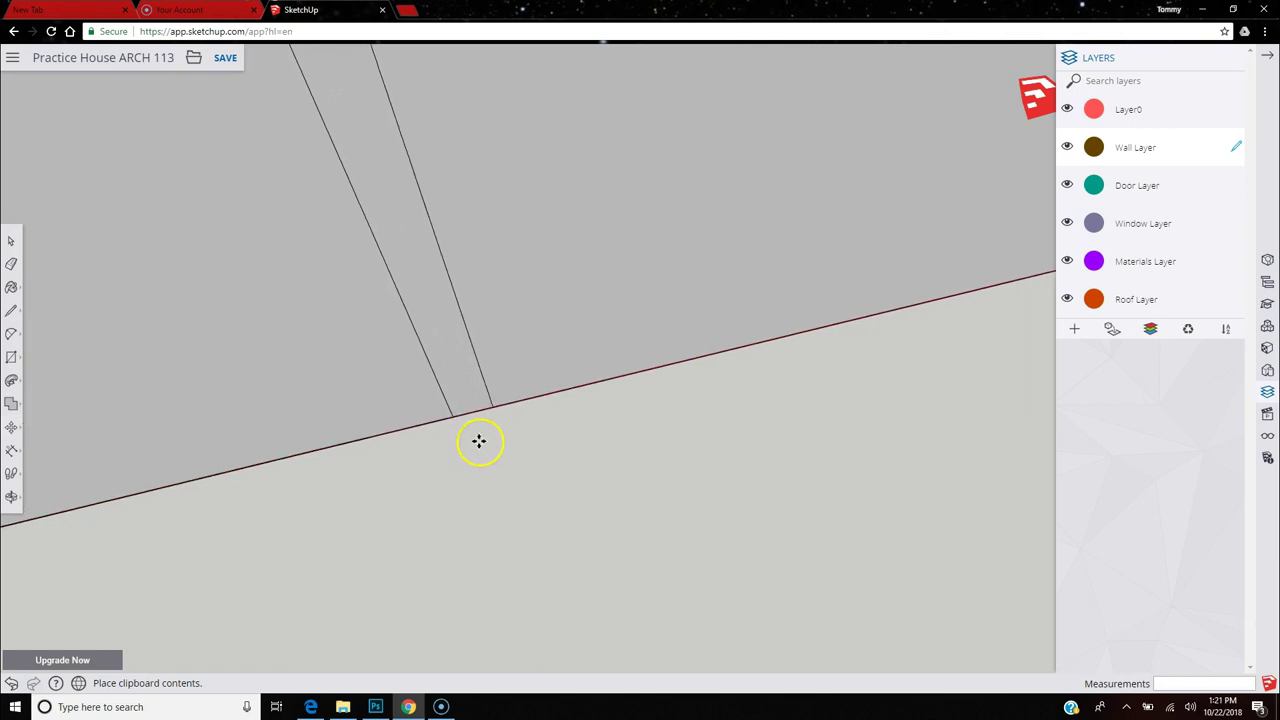
left_click(497, 396)
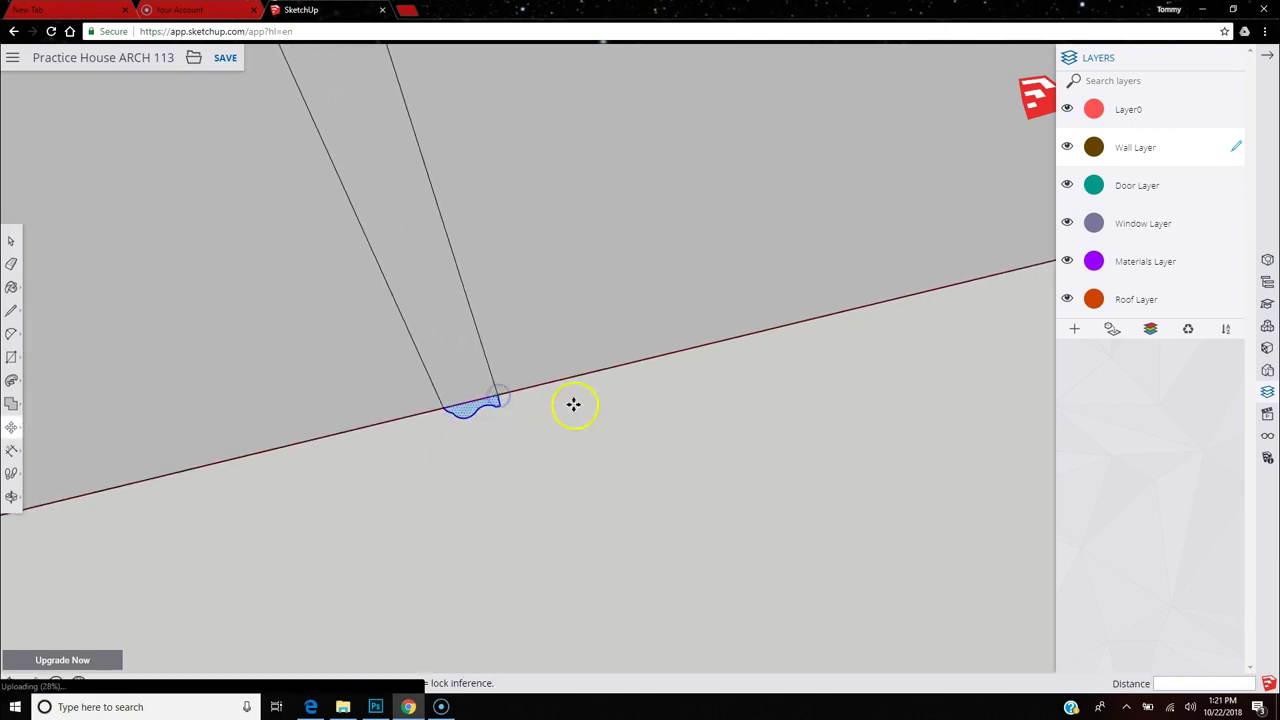
scroll(605, 440, "down", 4)
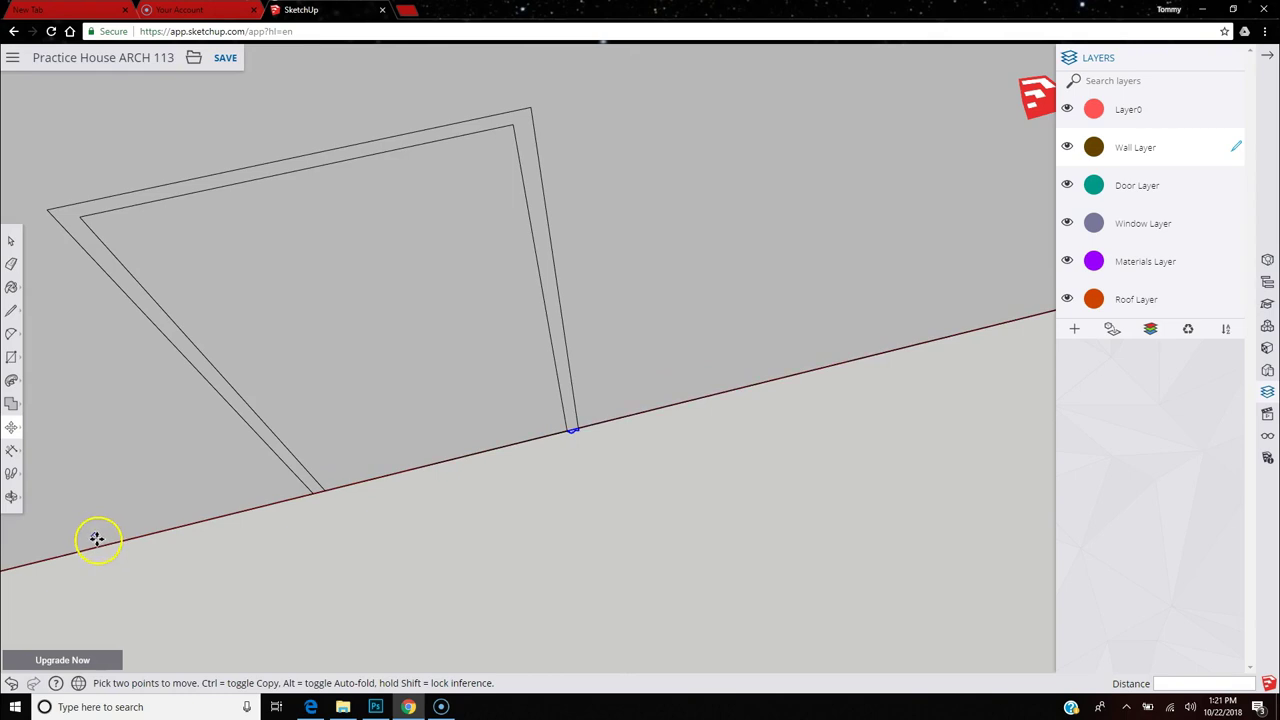
Sweep the profile up the frame's right edge with Follow Me.
left_click(14, 385)
left_click(51, 386)
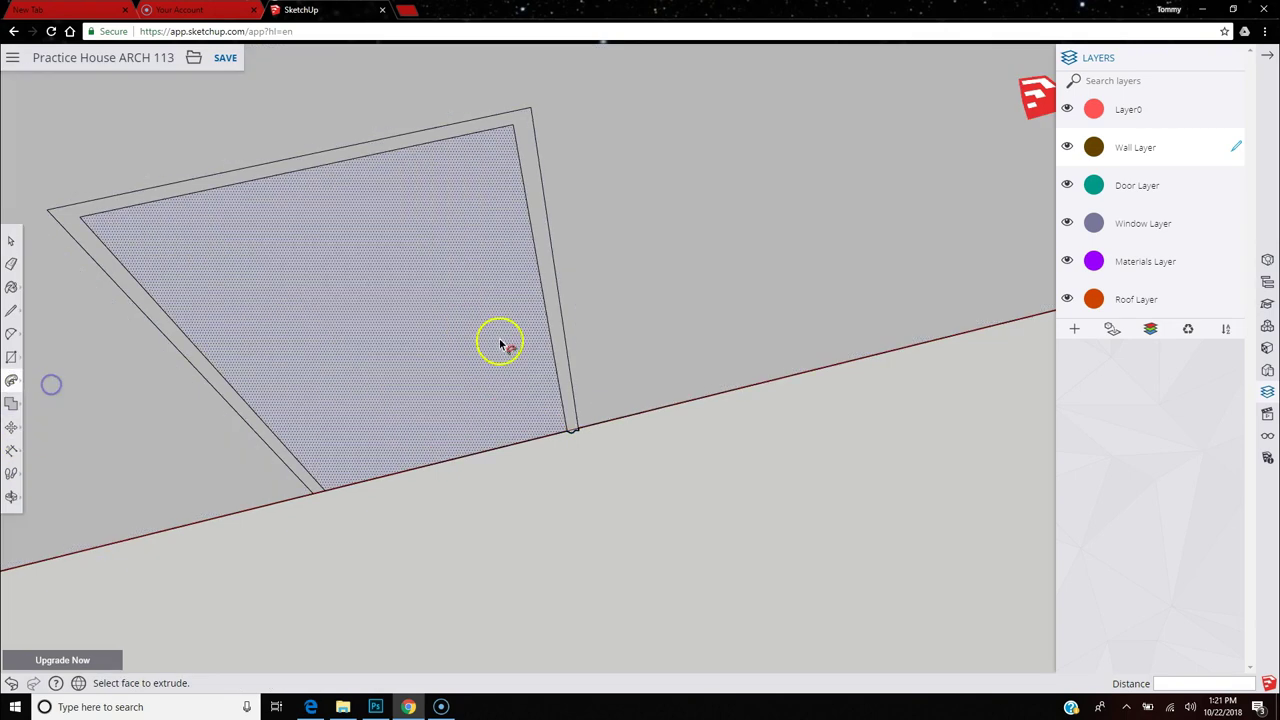
scroll(567, 430, "up", 4)
scroll(567, 430, "up", 2)
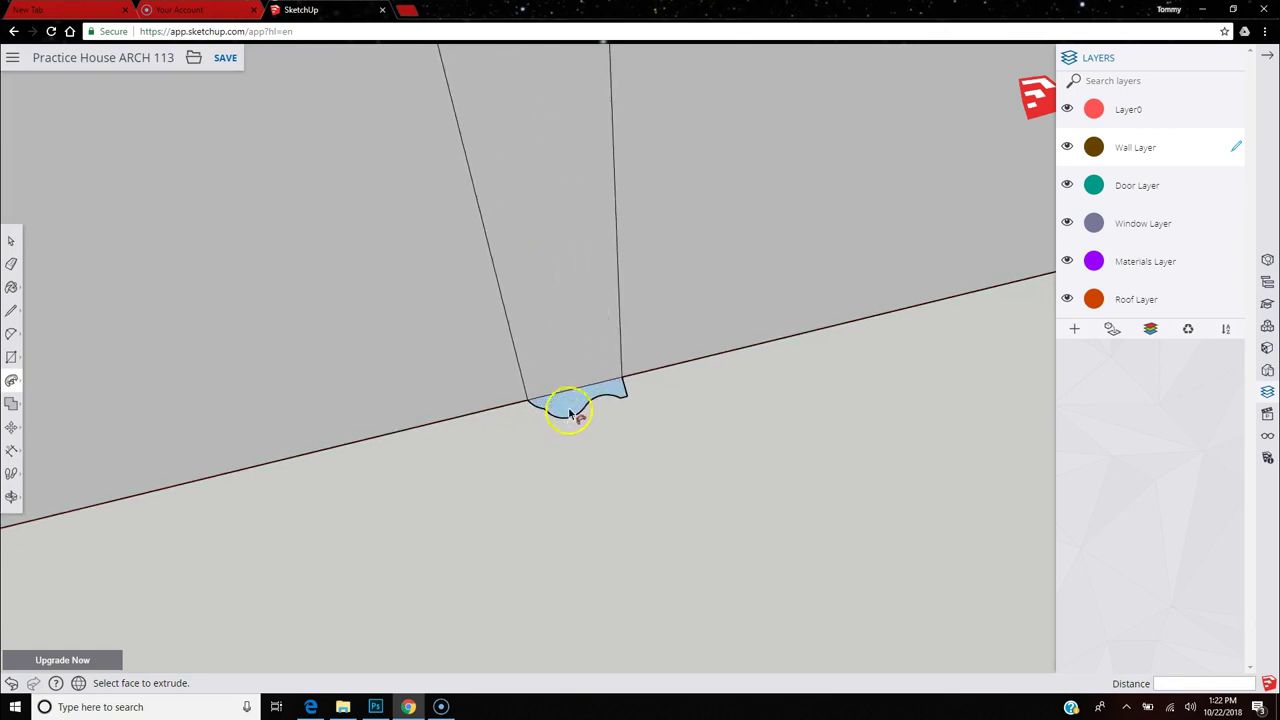
left_click(619, 392)
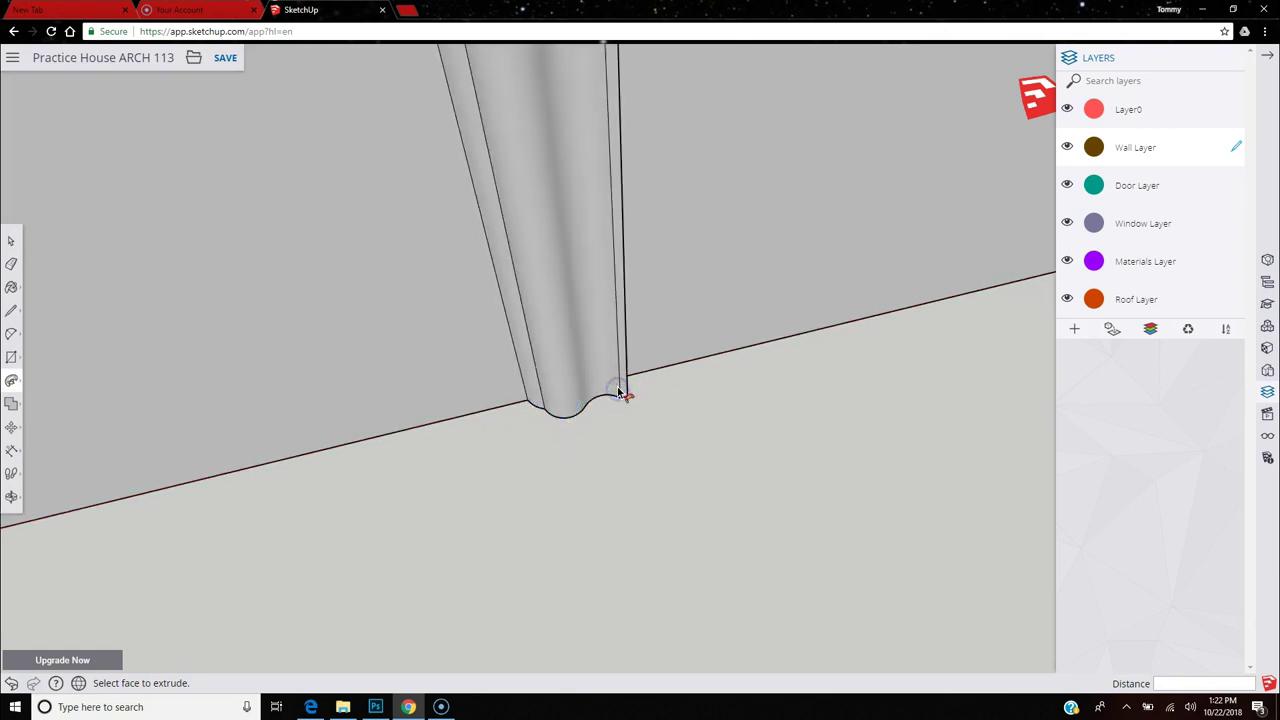
scroll(619, 392, "down", 5)
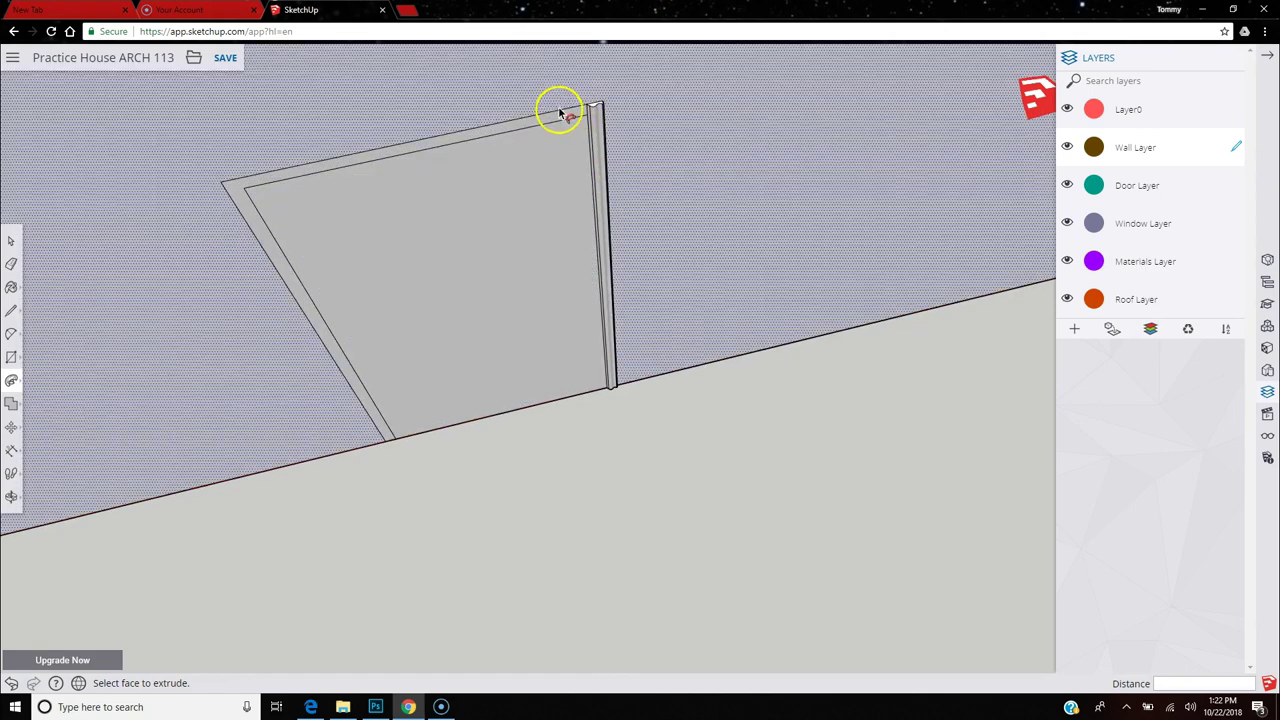
Undo the partial sweep and run Follow Me around the entire frame edge.
left_click(11, 683)
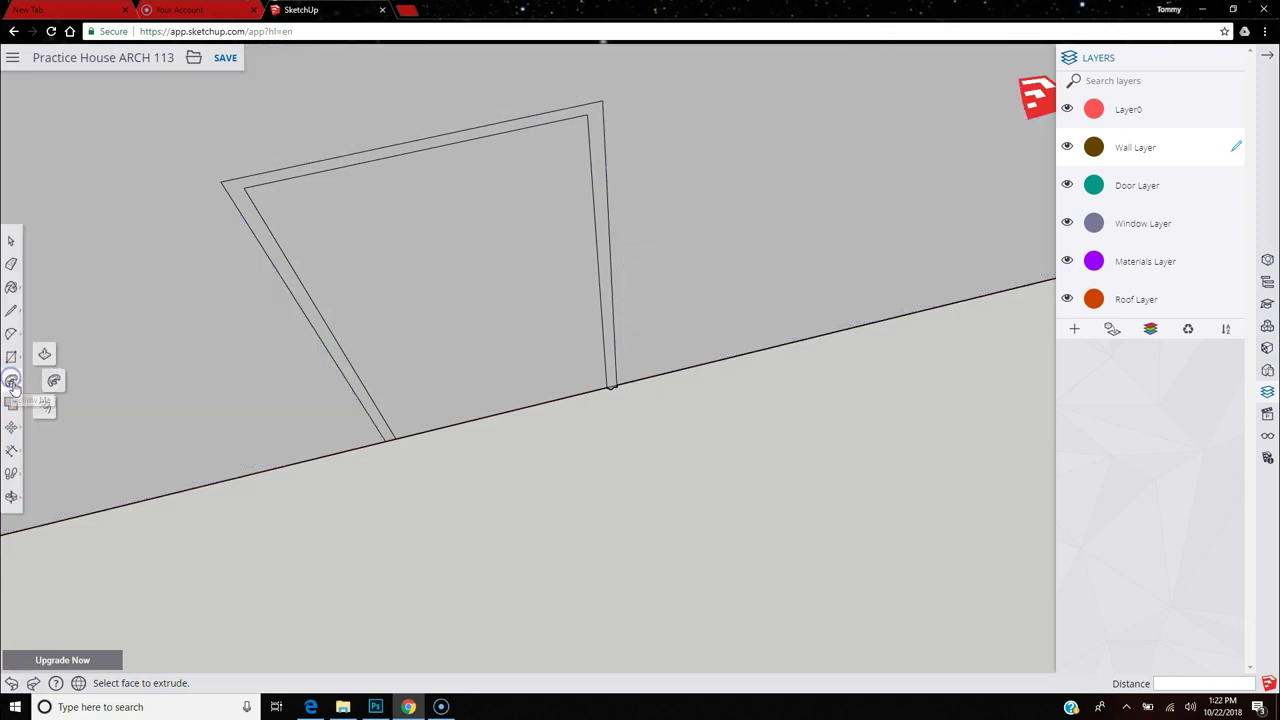
left_click(50, 381)
scroll(600, 405, "up", 6)
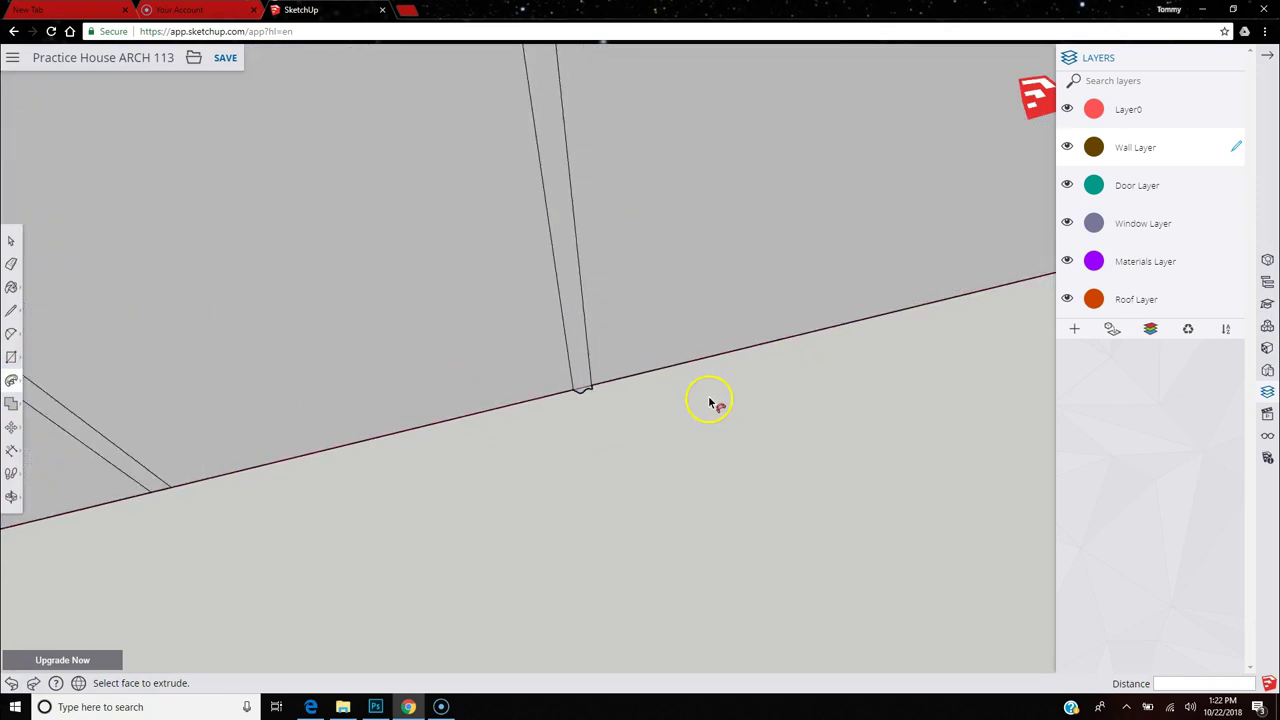
mouse_move(512, 432)
left_mouse_down()
mouse_move(509, 371)
mouse_move(524, 378)
mouse_move(489, 214)
mouse_move(460, 149)
mouse_move(181, 222)
mouse_move(186, 268)
mouse_move(320, 432)
left_mouse_up()
scroll(525, 378, "down", 5)
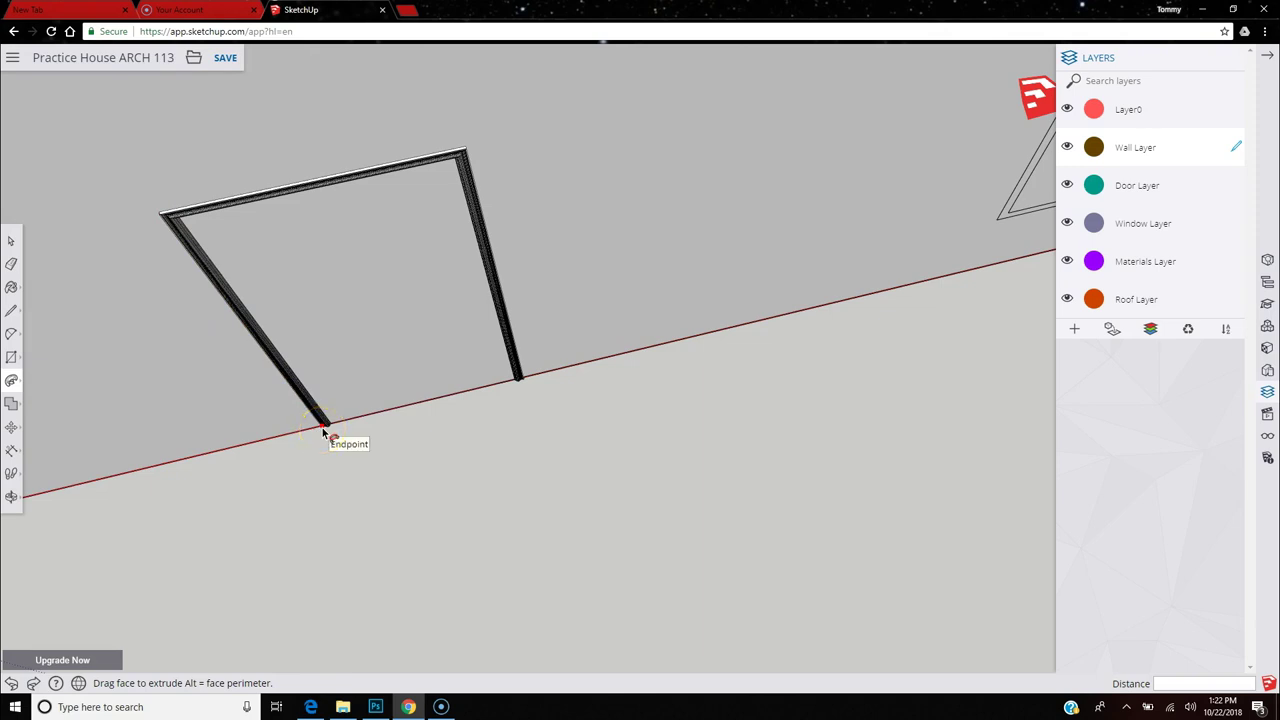
scroll(547, 383, "down", 5)
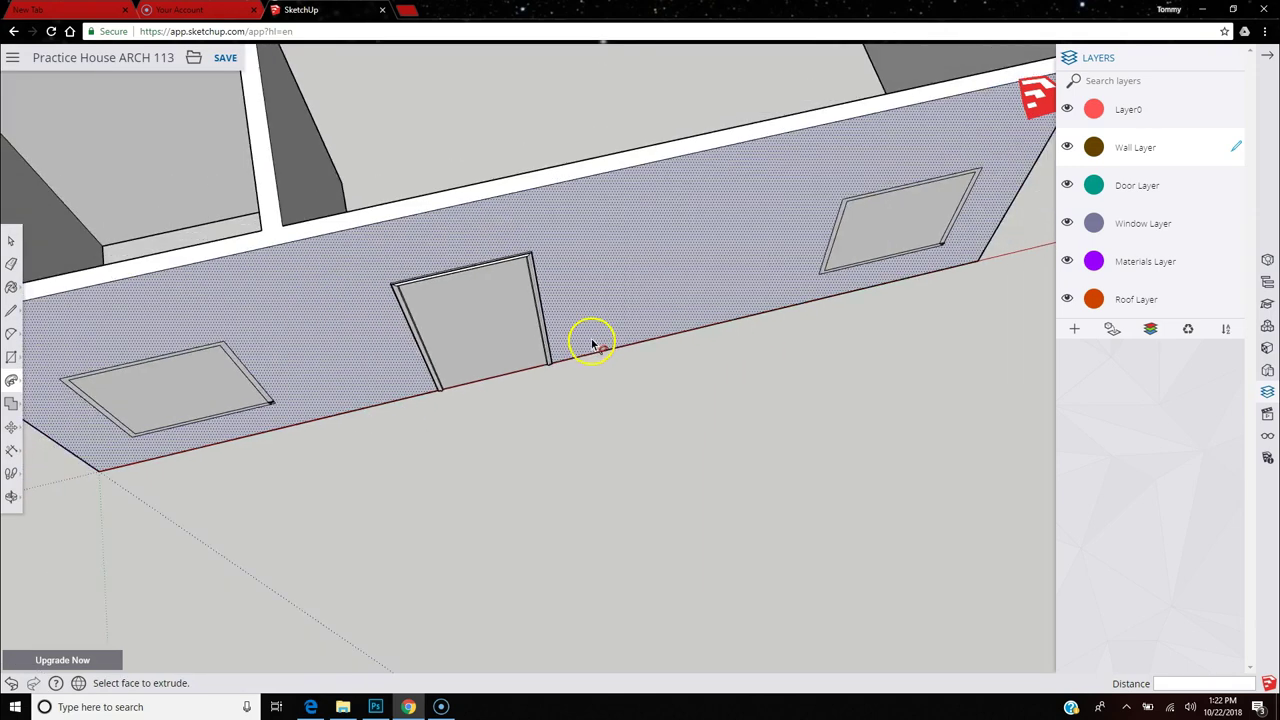
scroll(231, 449, "up", 5)
scroll(583, 252, "up", 8)
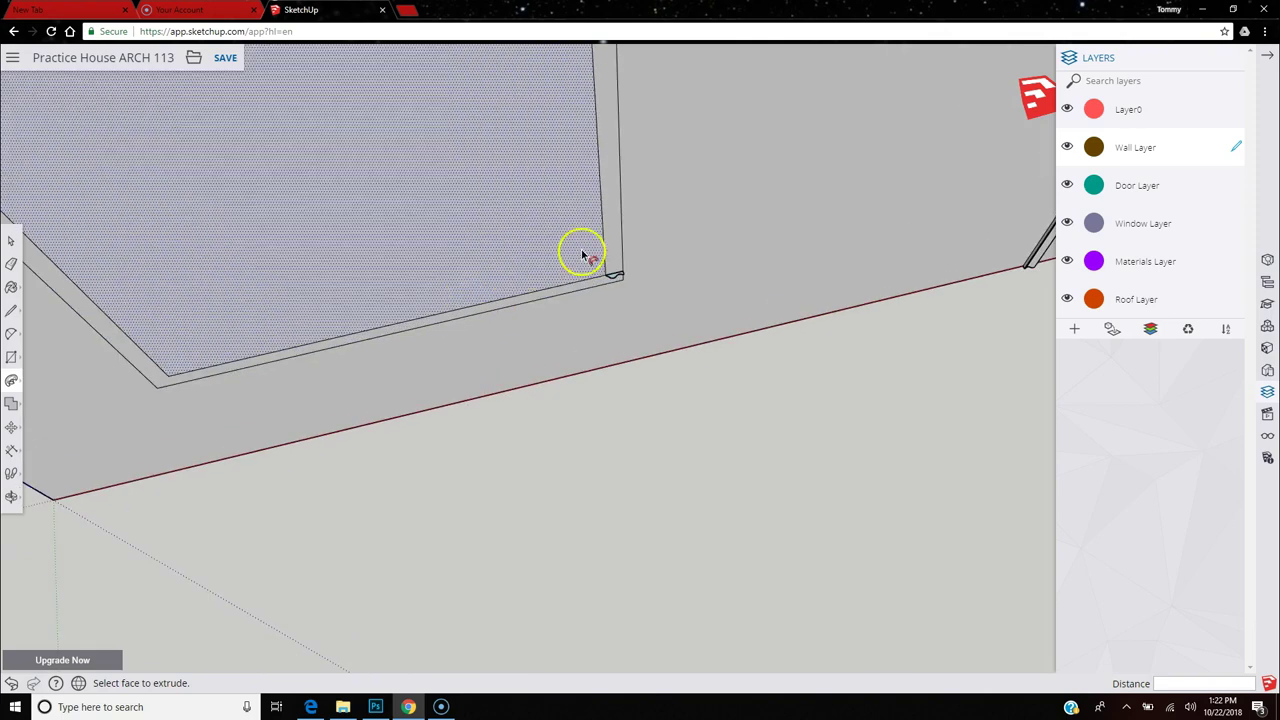
Start extruding the face at the window corner.
left_click(587, 280)
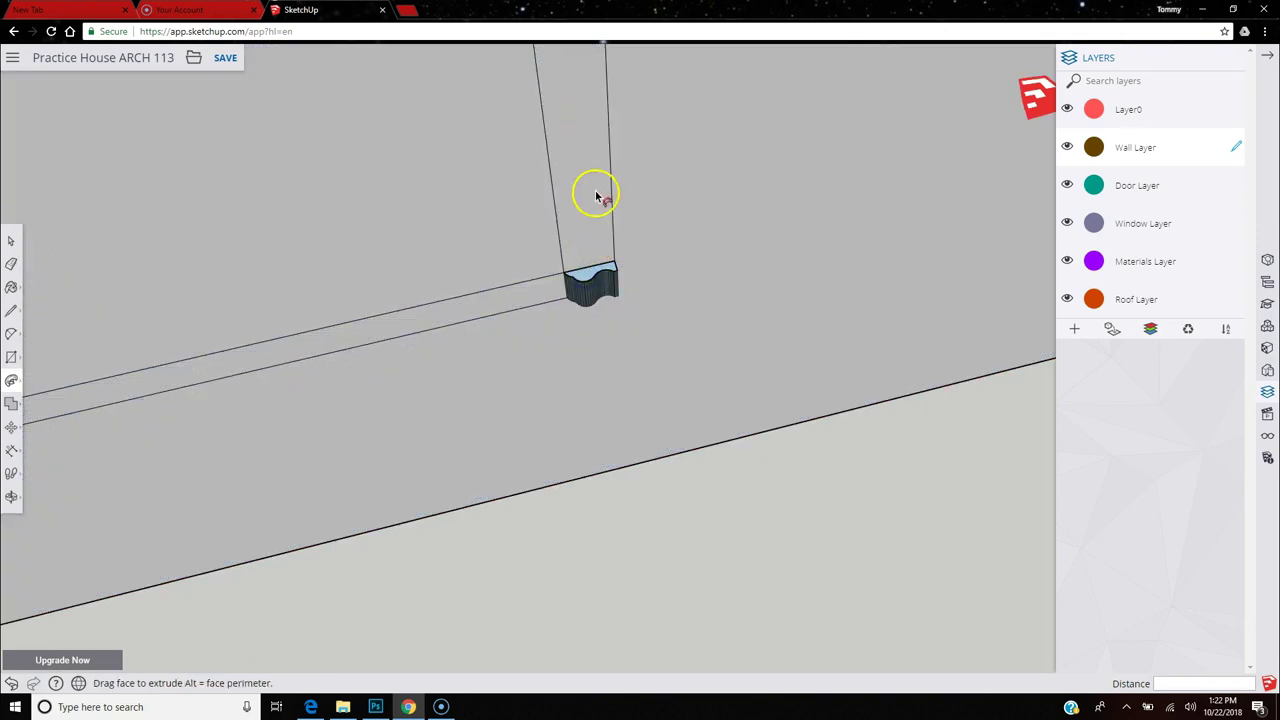
scroll(597, 195, "down", 5)
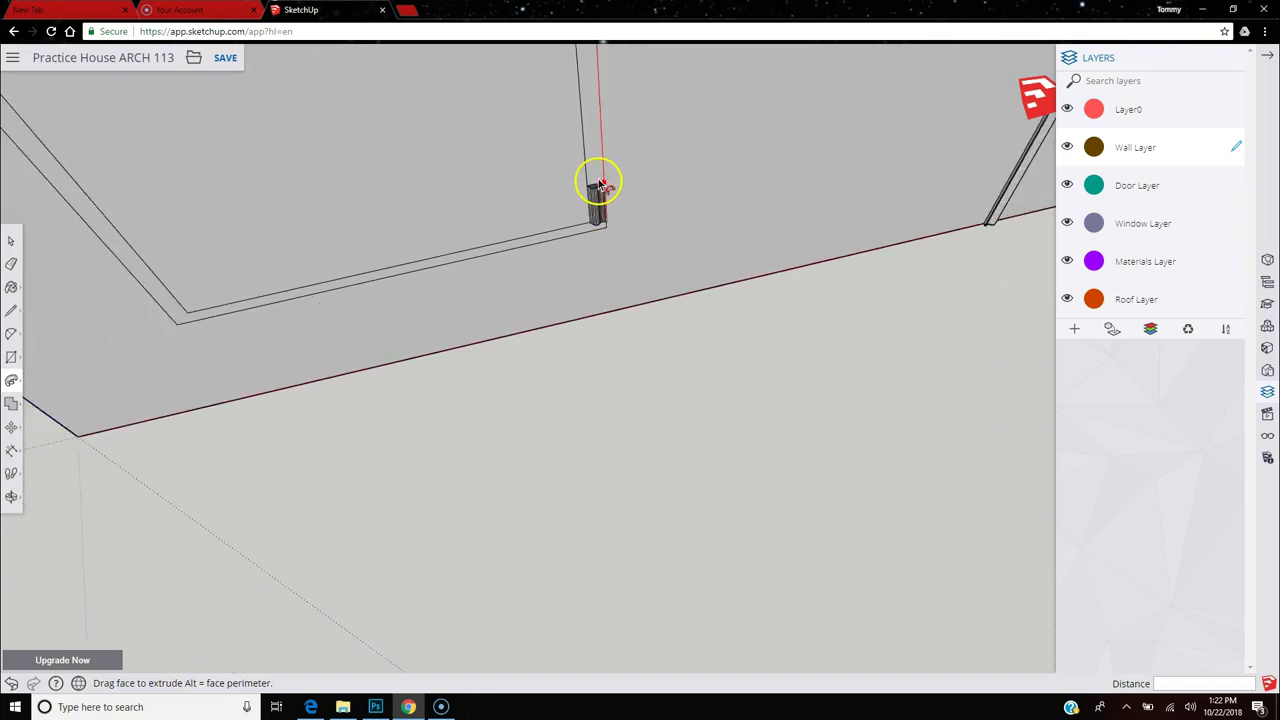
scroll(600, 188, "down", 6)
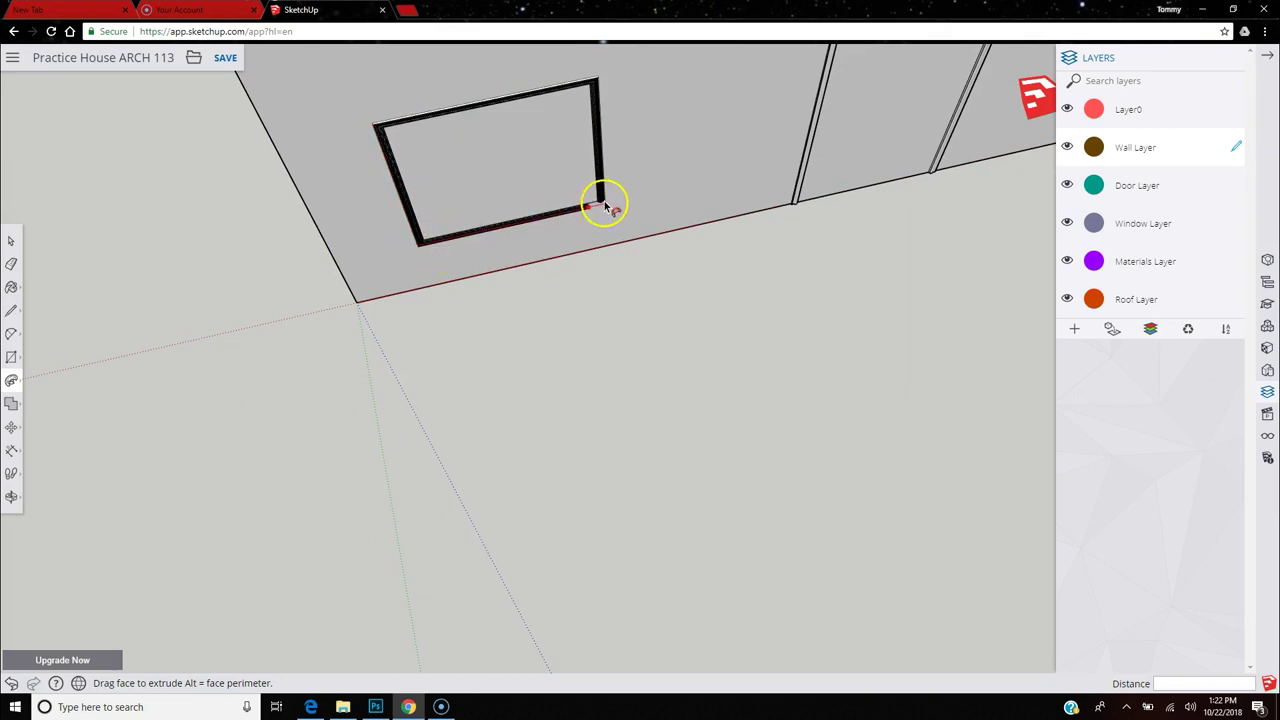
scroll(607, 210, "up", 5)
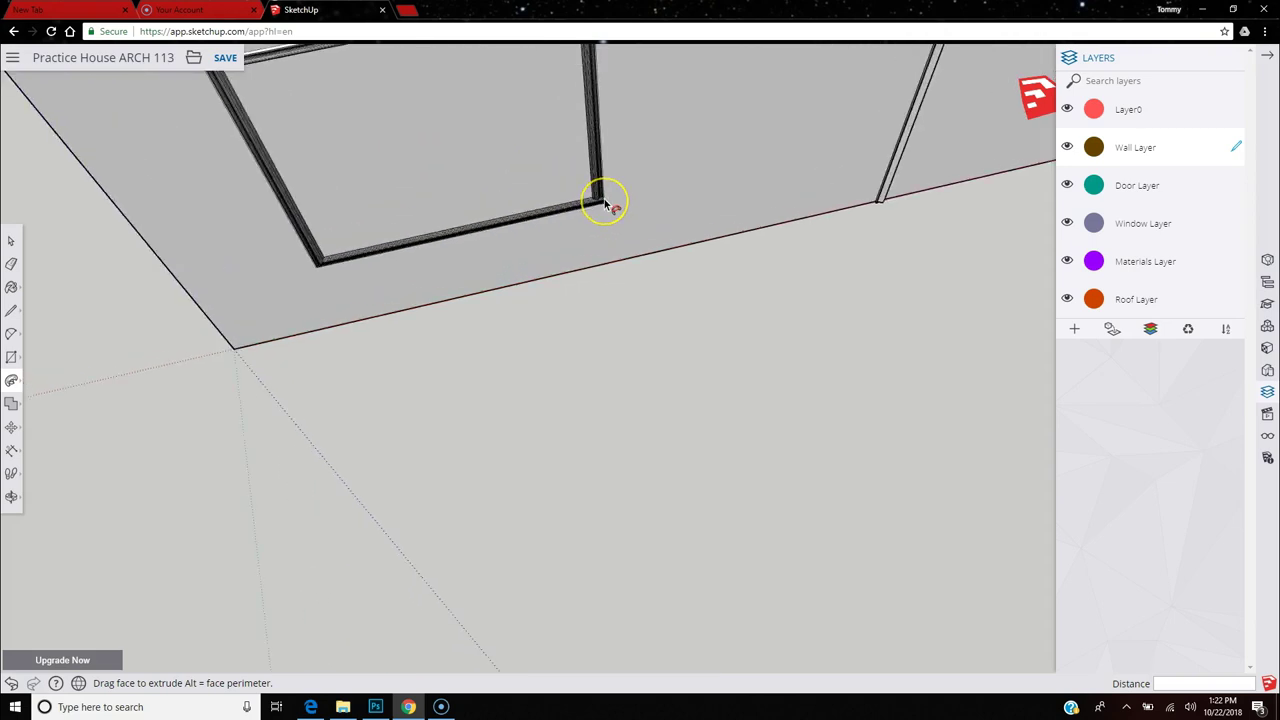
scroll(607, 205, "up", 5)
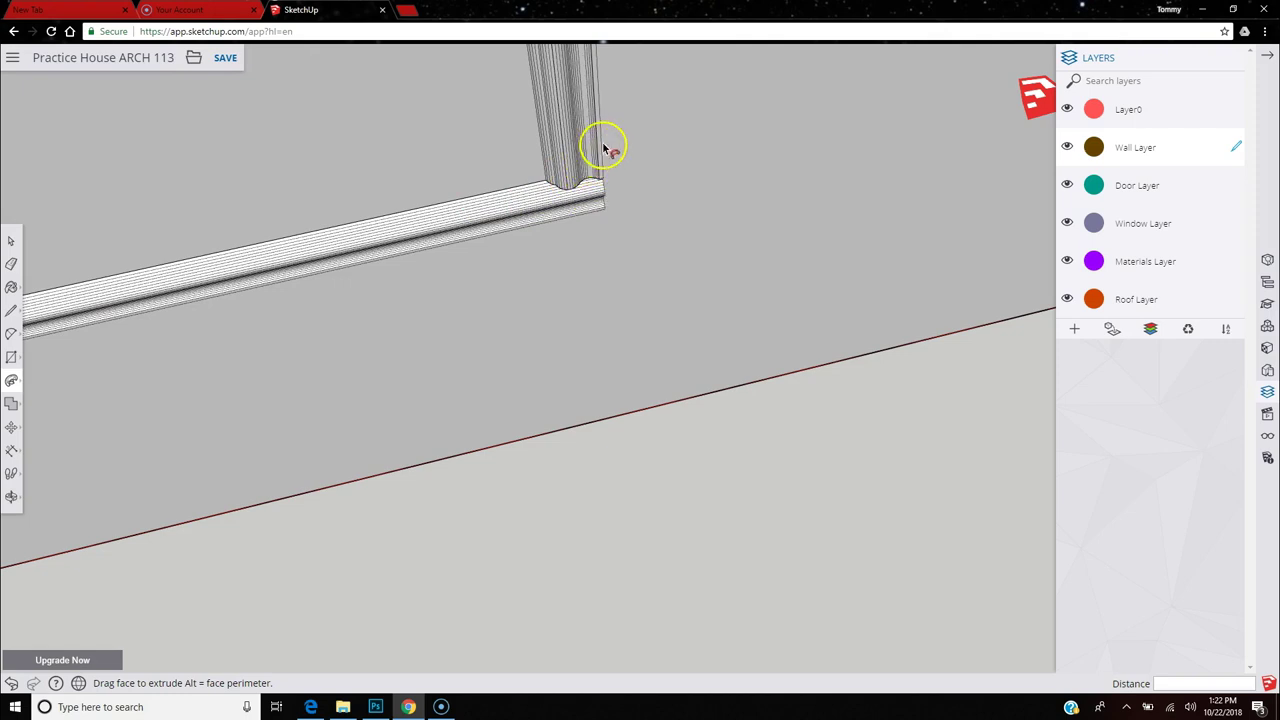
Try extruding the beam's end face to the window corner, then undo that extrusion.
key("ctrl+z")
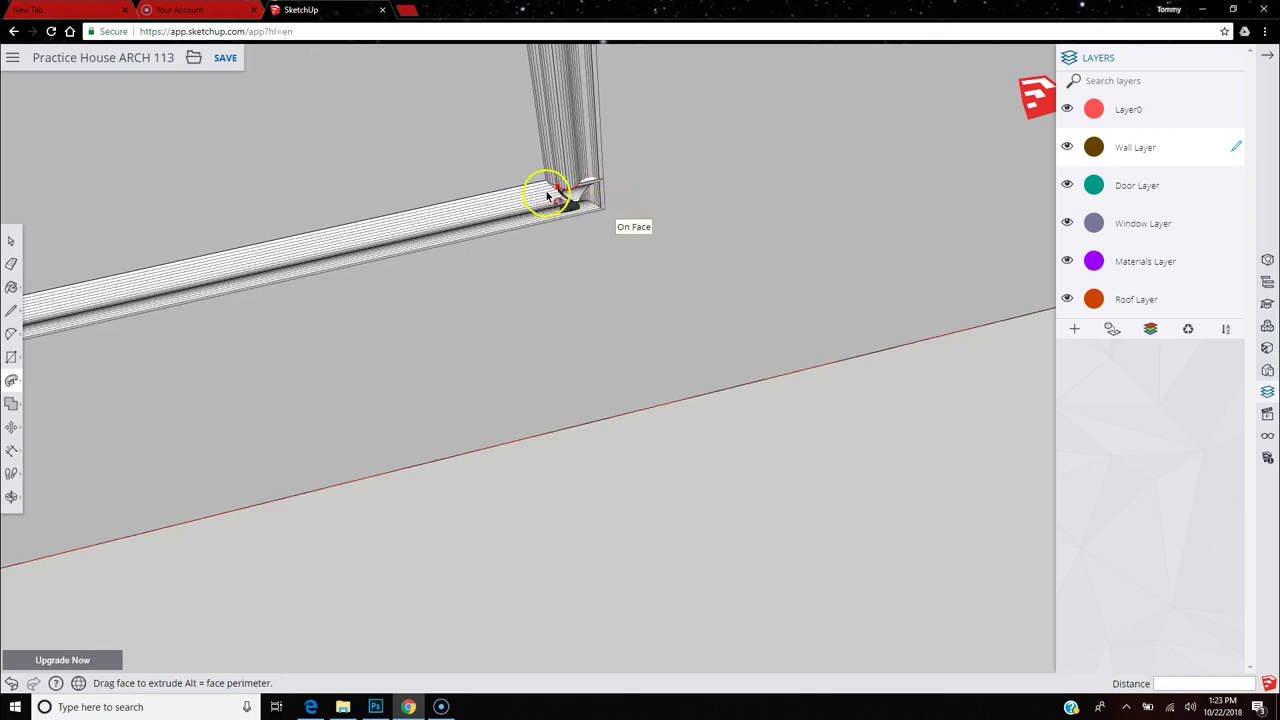
key("Escape")
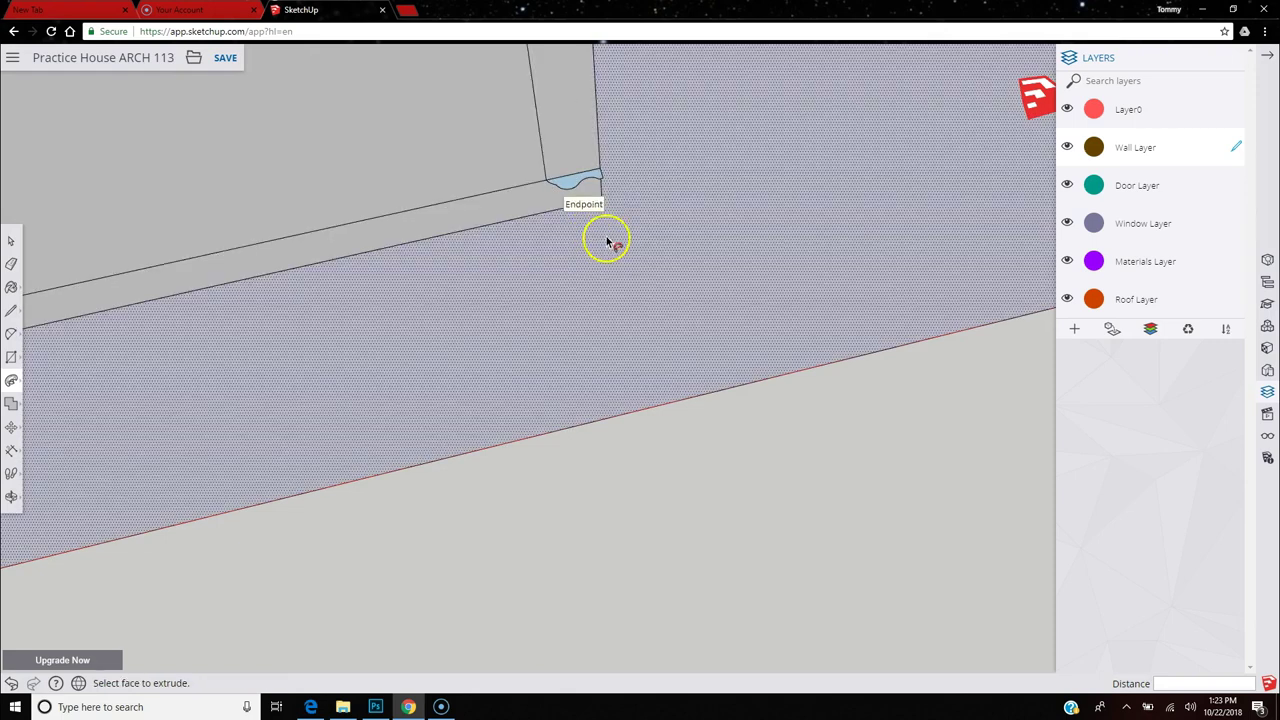
left_click(567, 184)
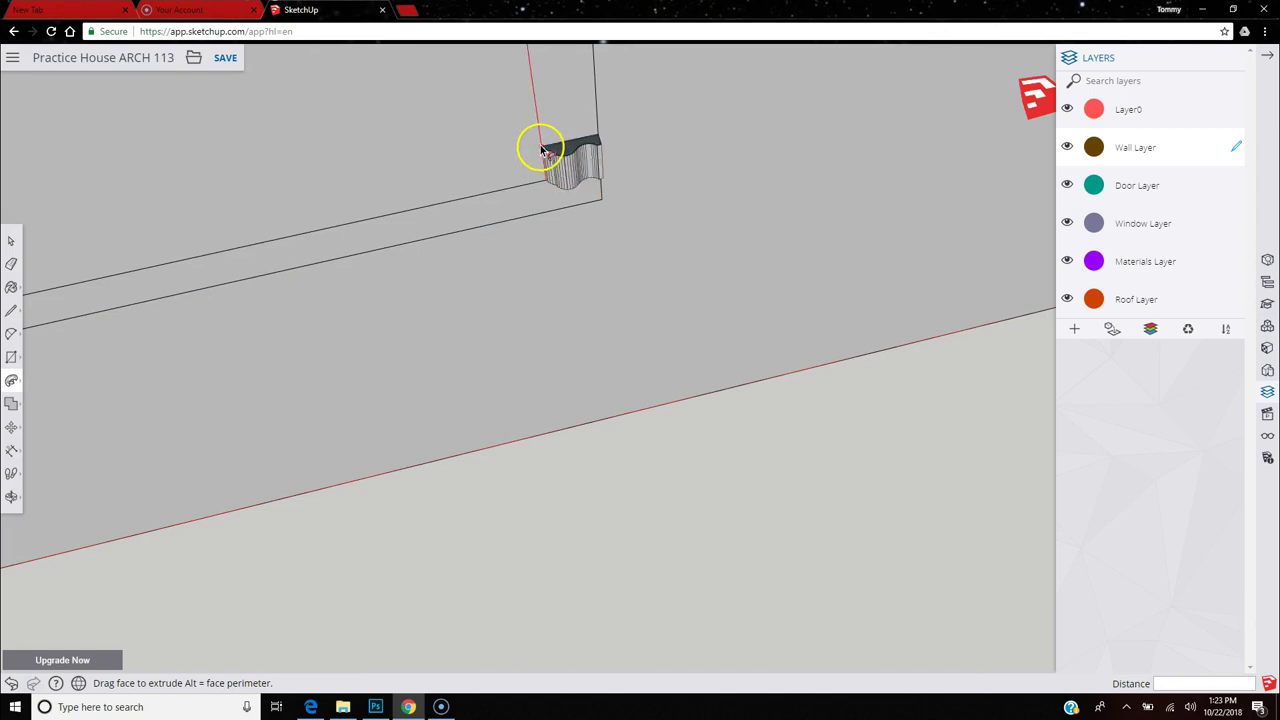
scroll(545, 160, "down", 2)
scroll(545, 158, "down", 5)
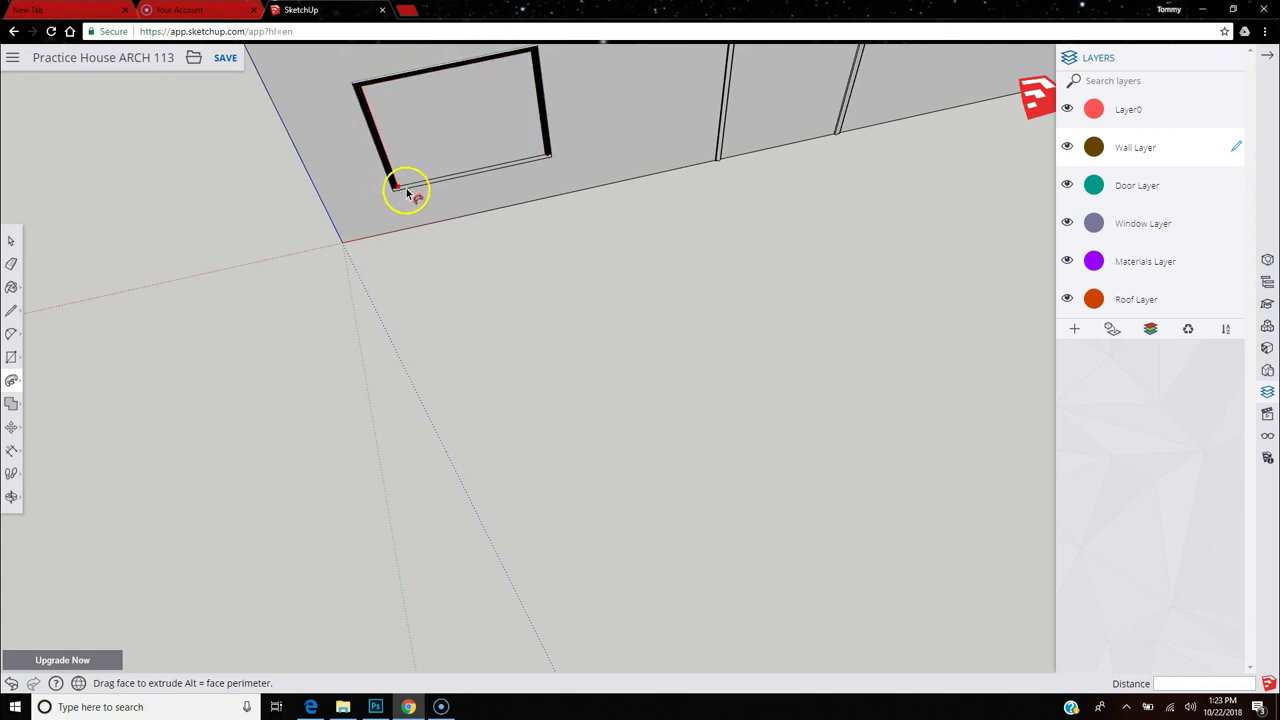
left_click(548, 160)
scroll(548, 160, "up", 10)
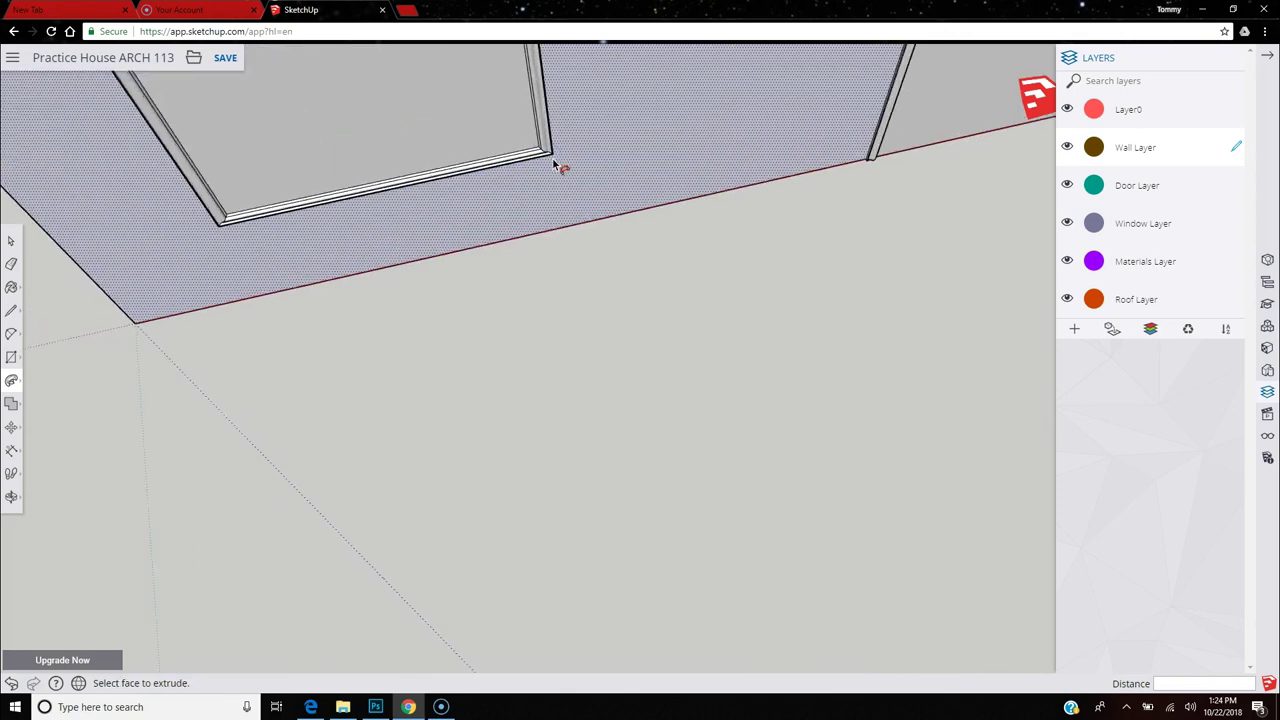
scroll(525, 150, "down", 10)
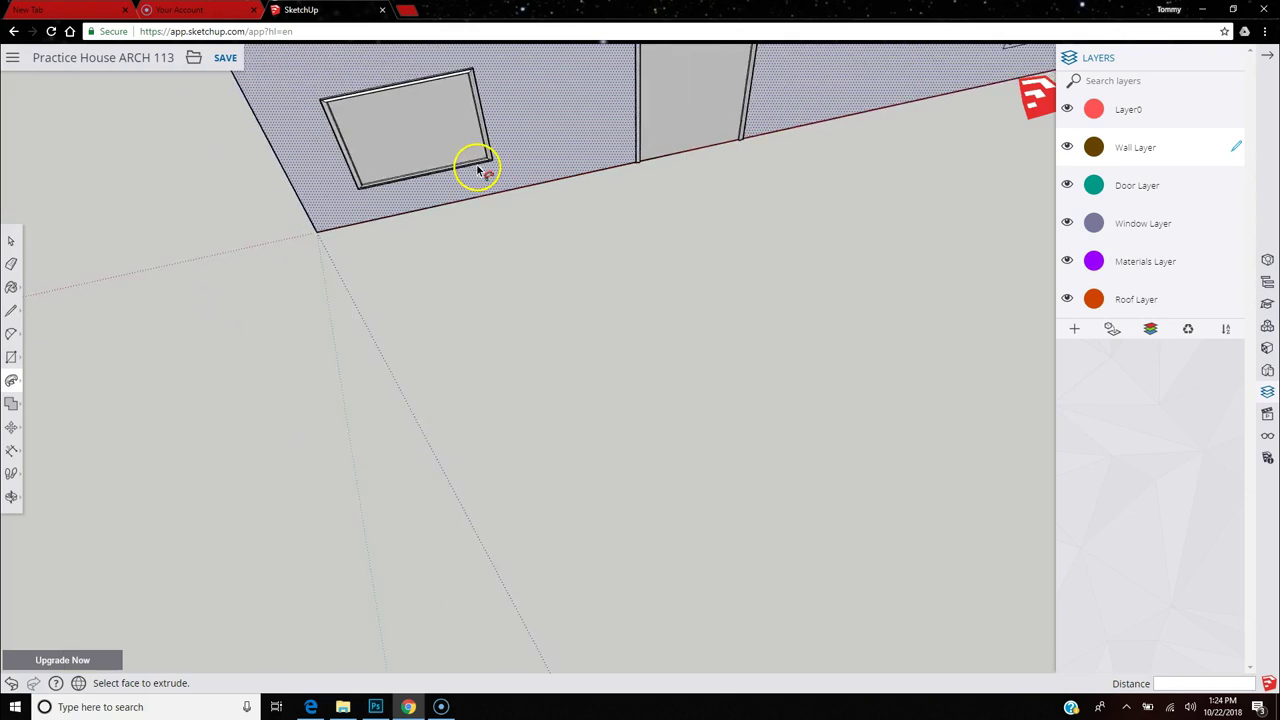
scroll(815, 80, "up", 2)
scroll(815, 80, "up", 3)
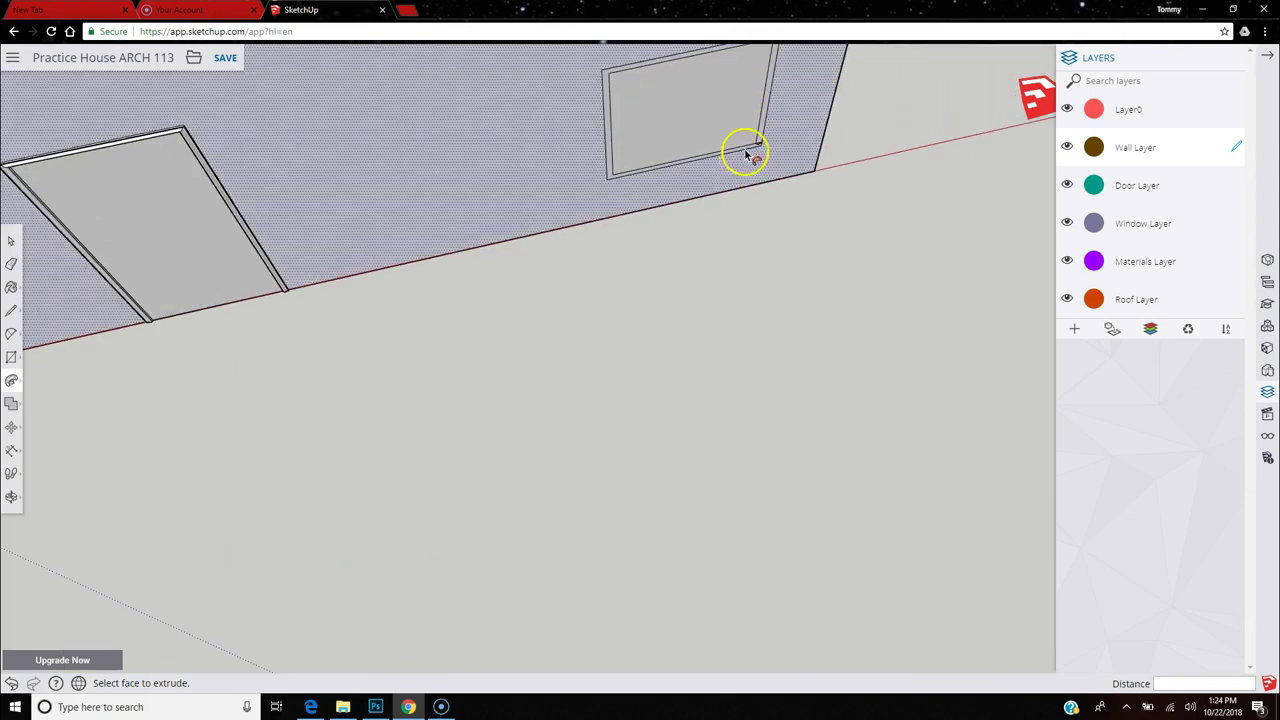
scroll(743, 149, "up", 3)
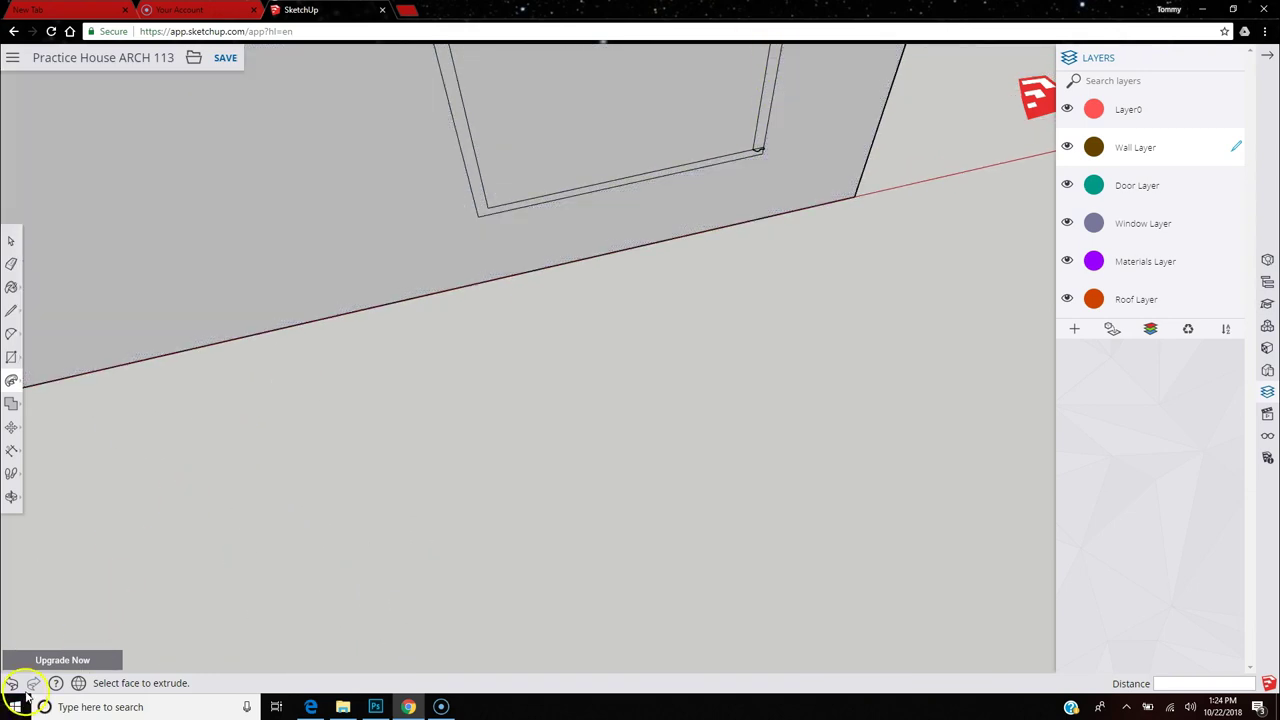
left_click(14, 684)
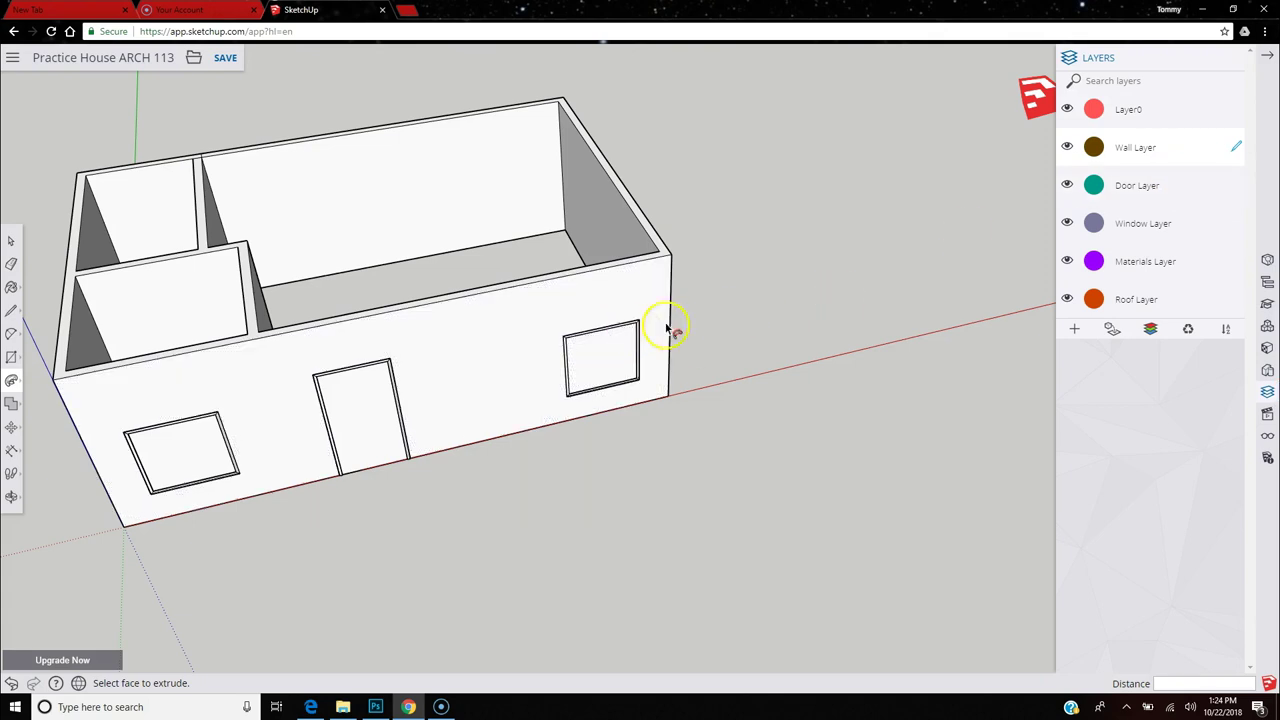
Make Window Layer the active layer and show Entity Info for the right window.
left_click(1236, 223)
key("space")
left_click(592, 367)
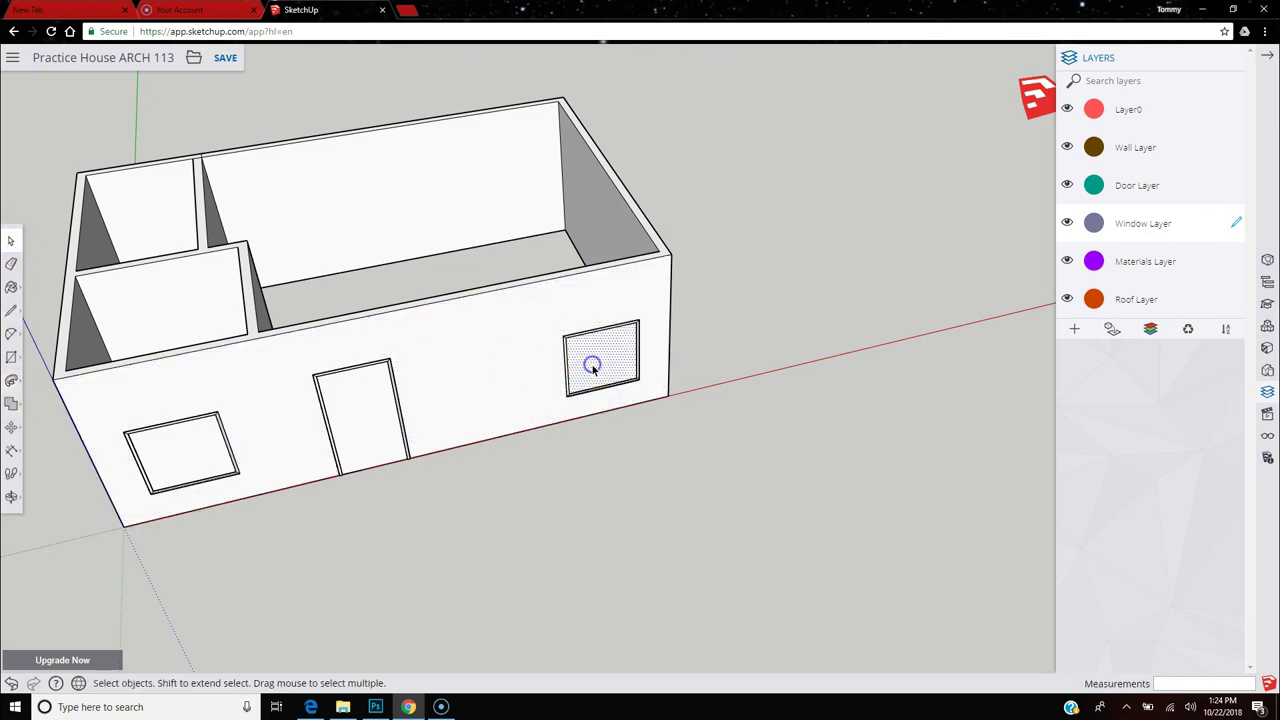
double_click(1146, 223)
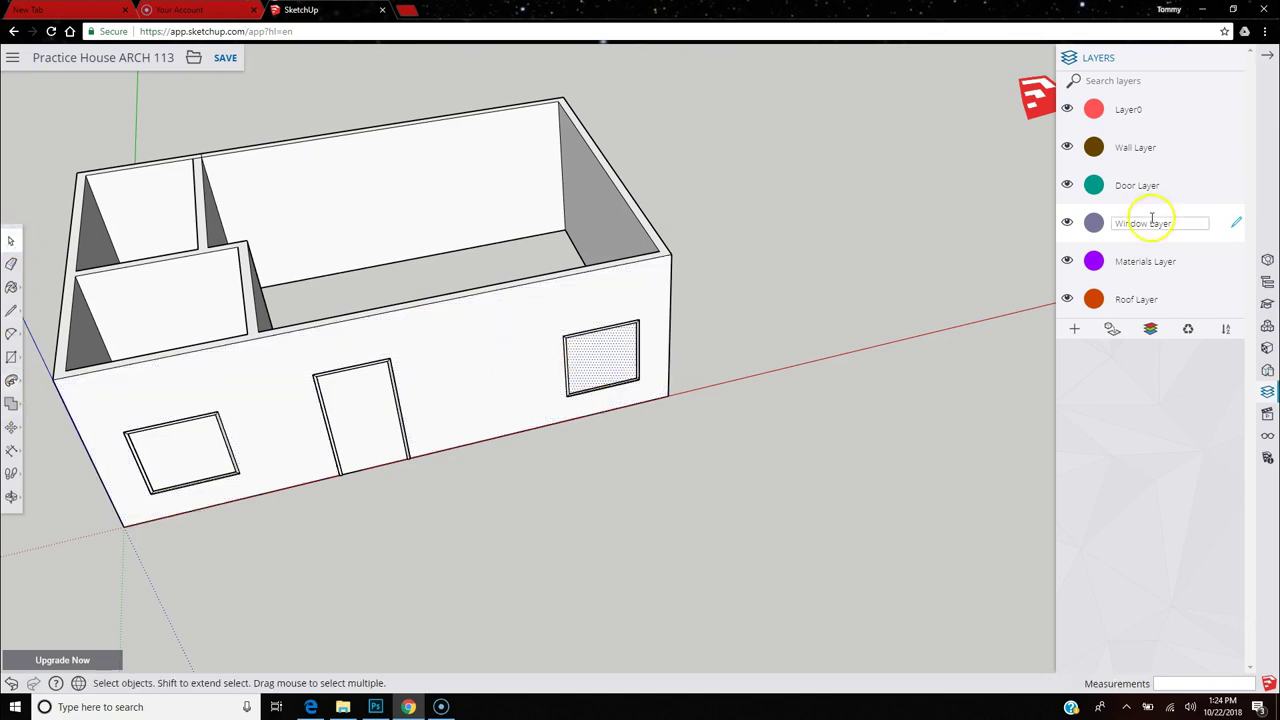
left_click(1093, 224)
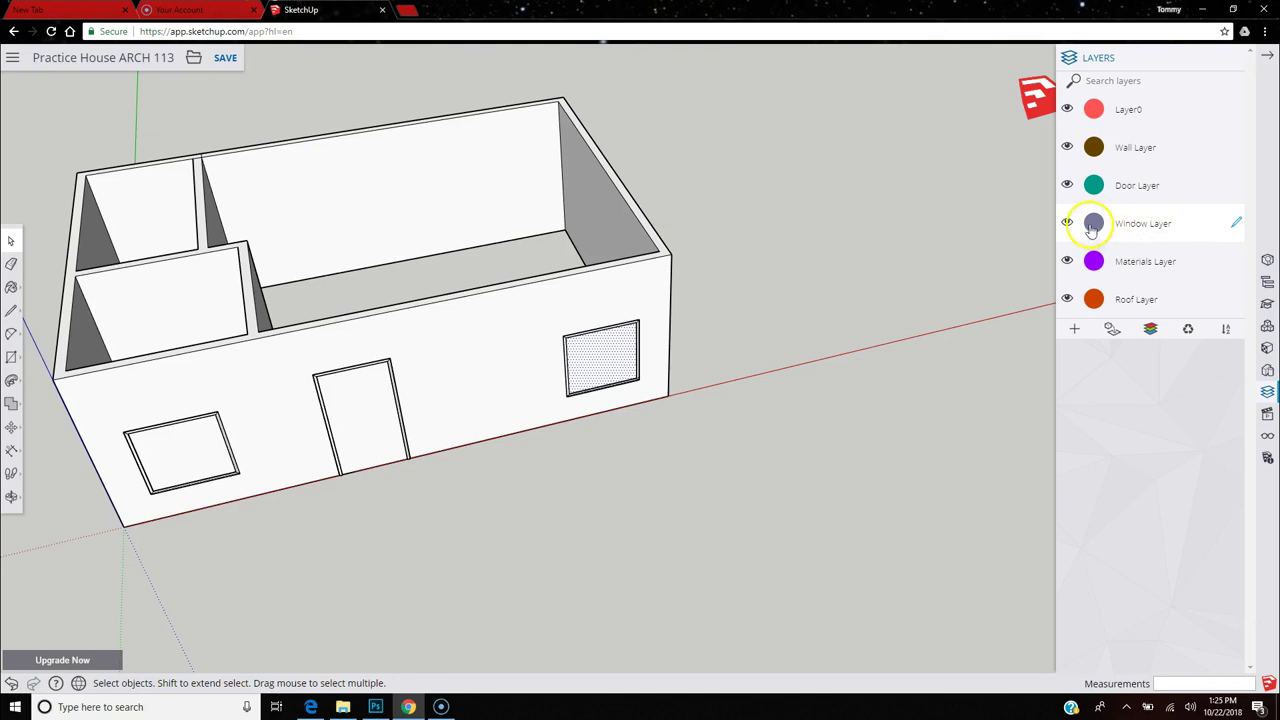
left_click(1092, 226)
left_click(758, 258)
left_click(1235, 225)
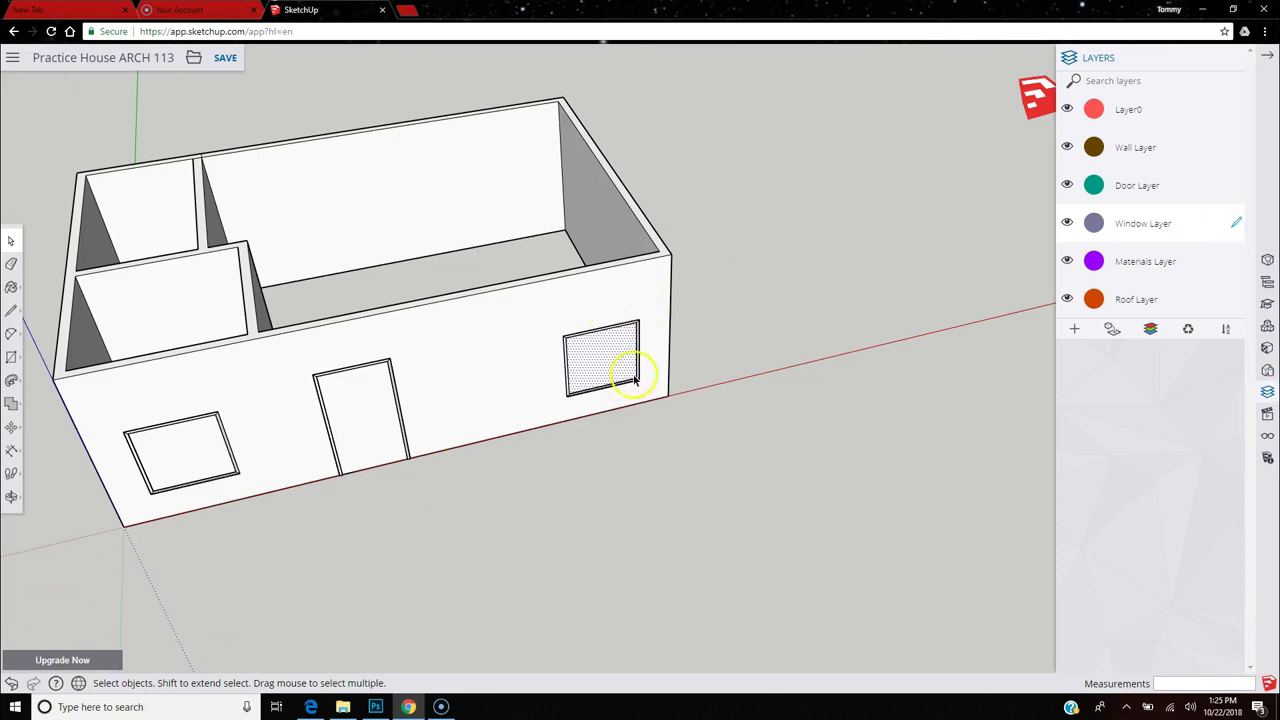
right_click(609, 356)
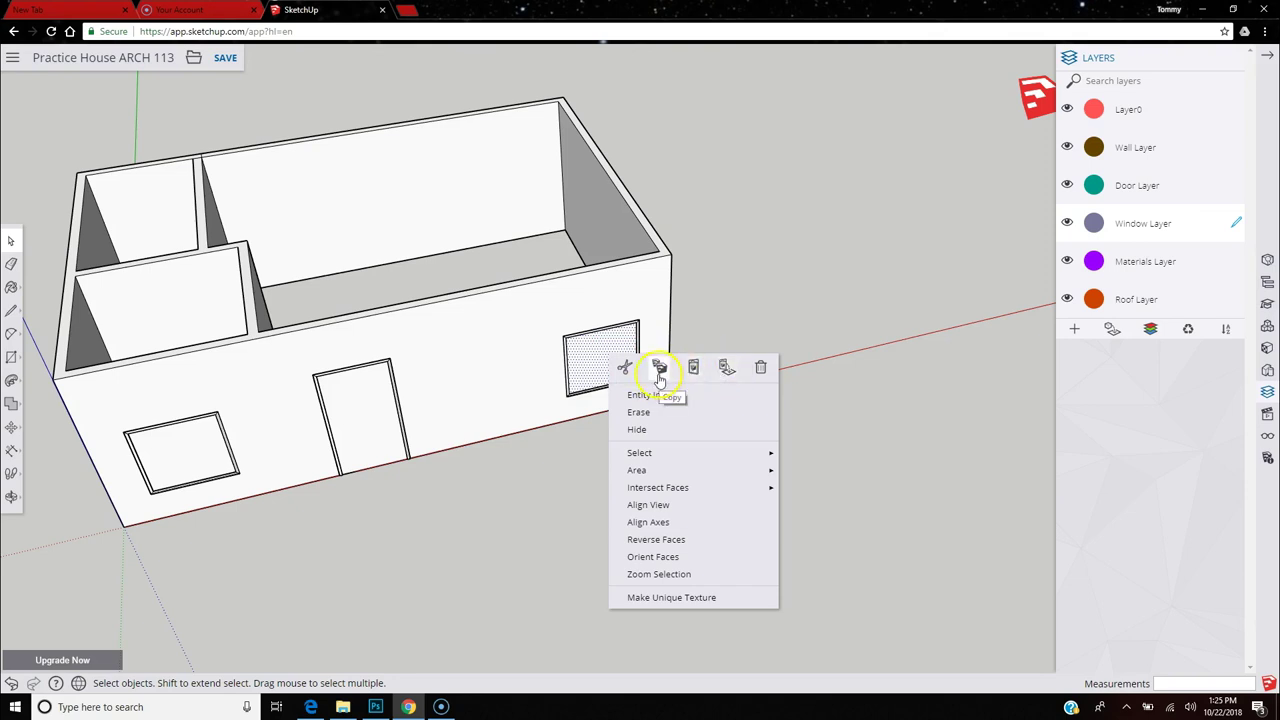
left_click(471, 538)
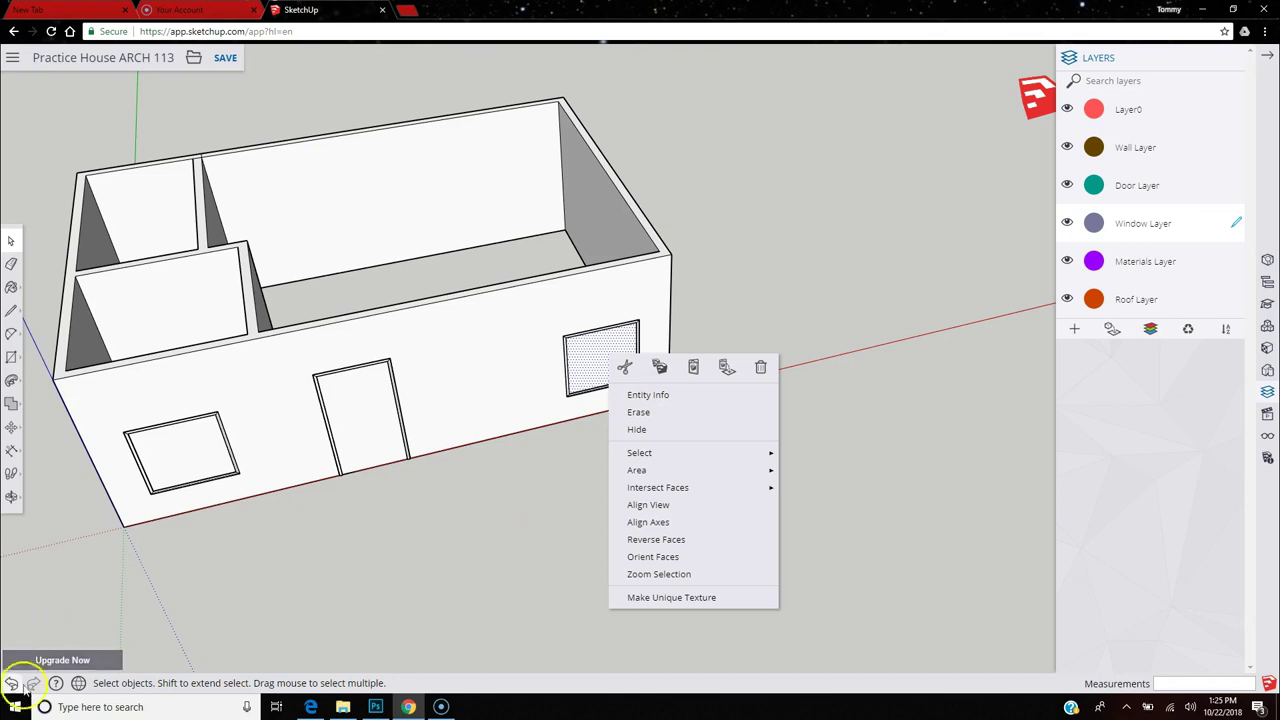
Box-select the left window and set its layer to Window Layer in Entity Info.
left_click(331, 534)
middle_click_drag(331, 534, 440, 397)
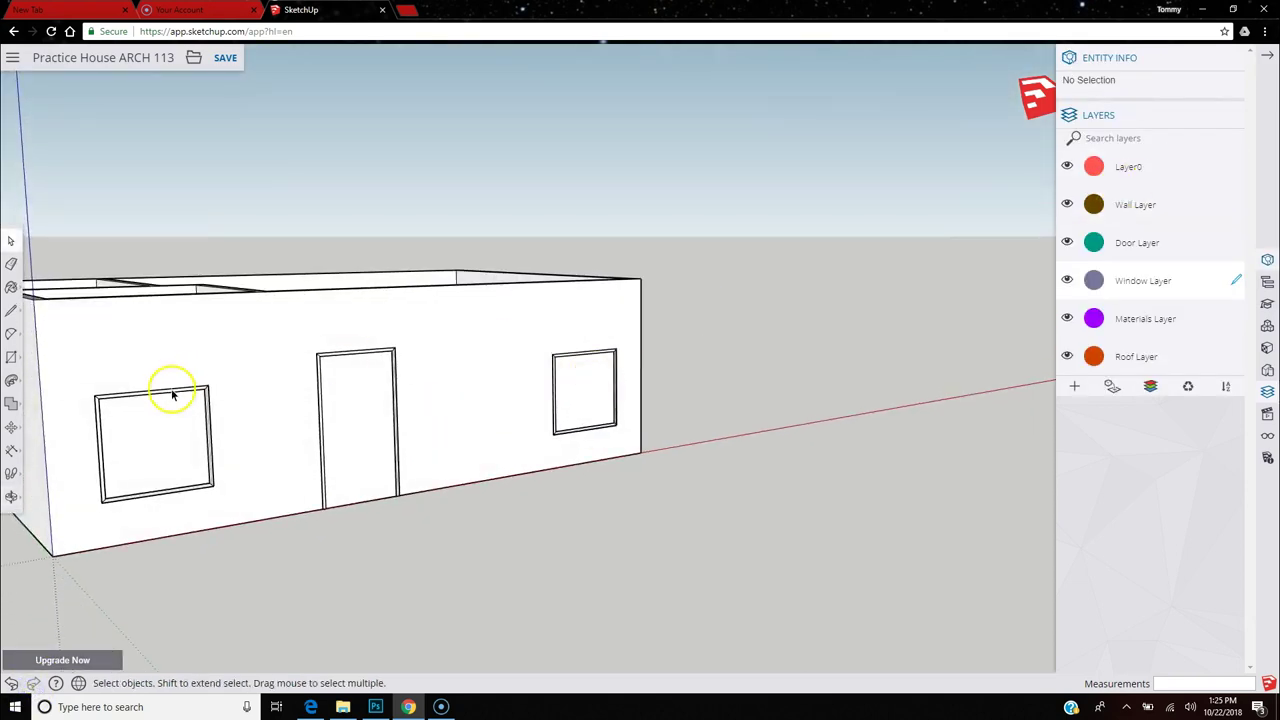
left_click_drag(74, 364, 237, 505)
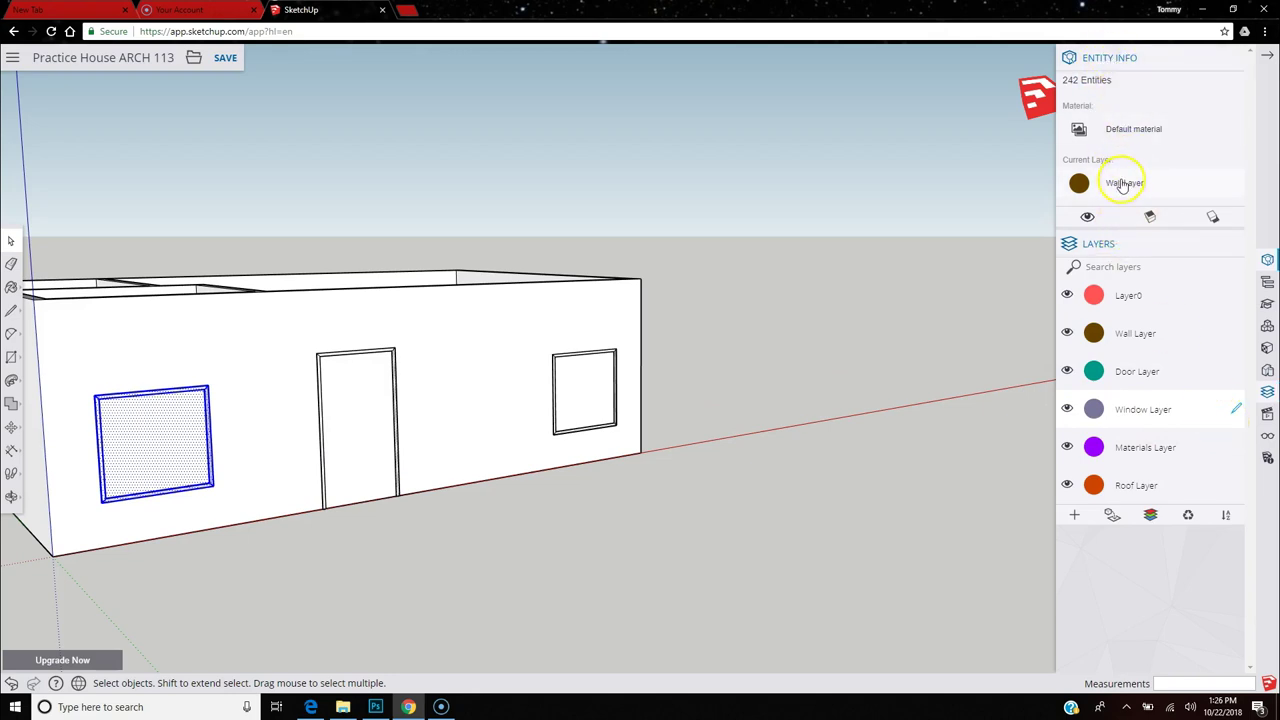
right_click(180, 430)
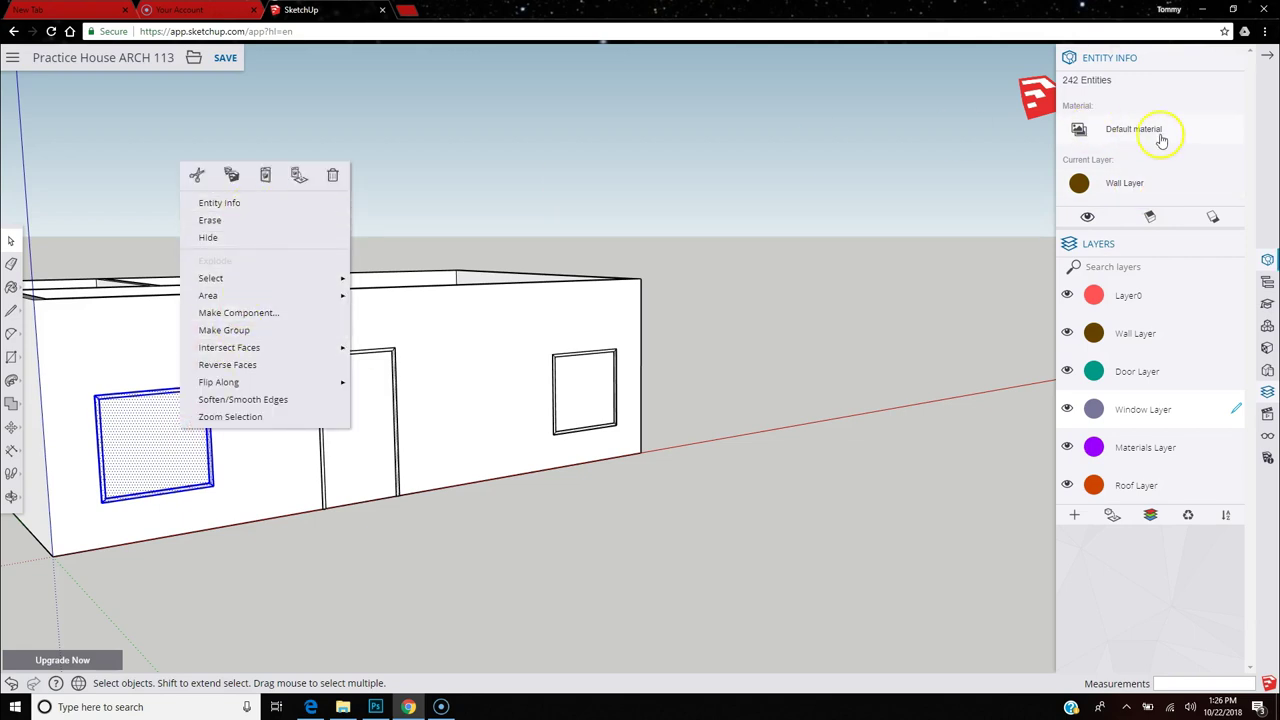
left_click(1152, 185)
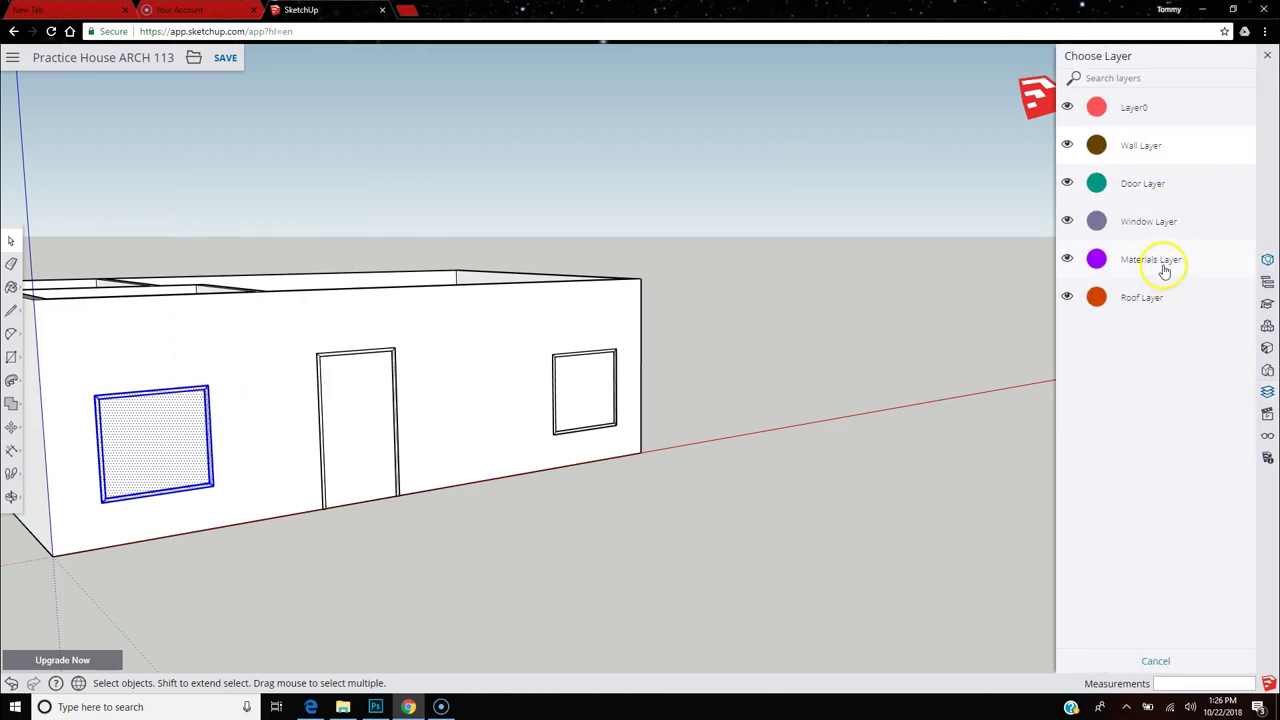
left_click(1149, 222)
left_click(110, 497)
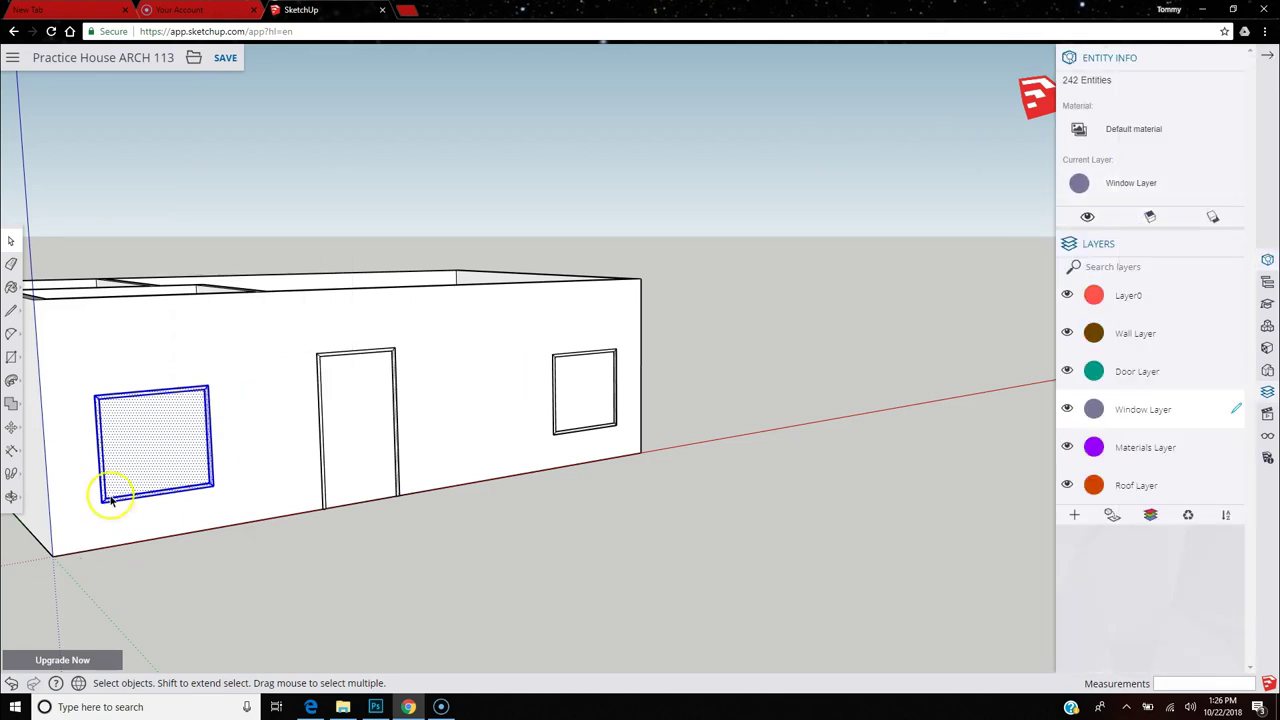
left_click(697, 587)
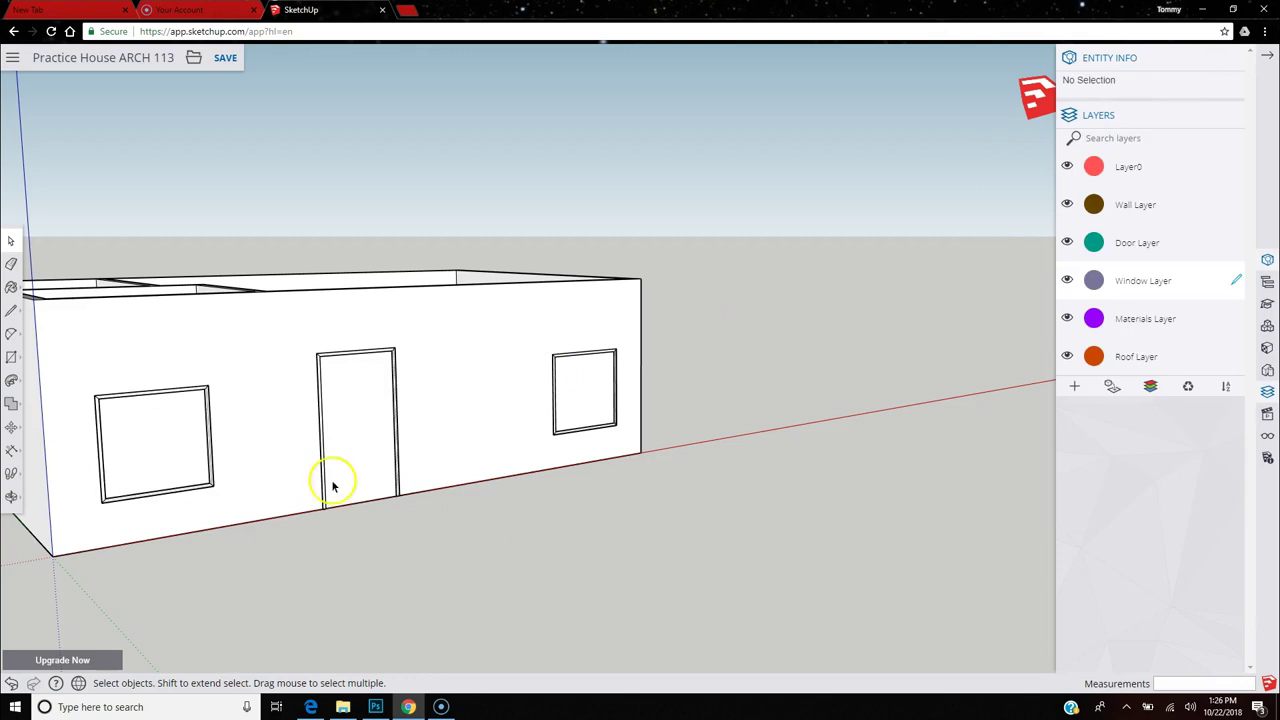
Box-select the front door and assign it to Door Layer.
left_click_drag(300, 333, 419, 528)
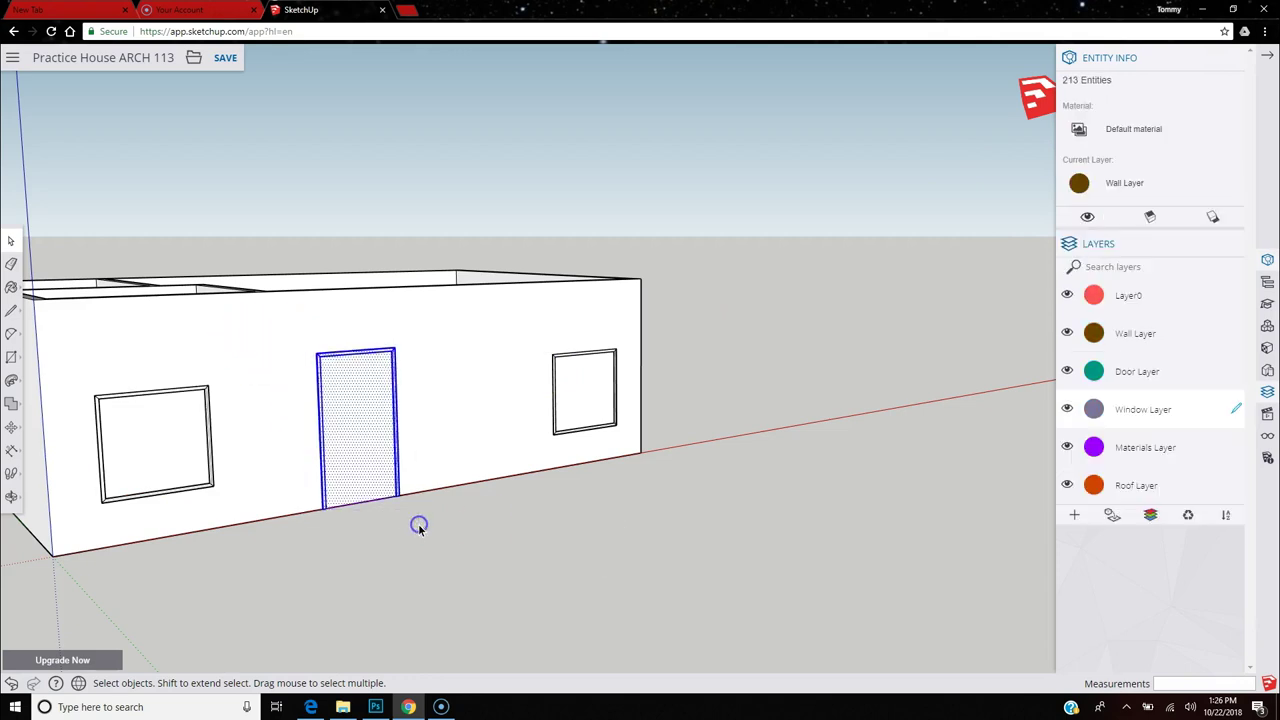
left_click(1150, 186)
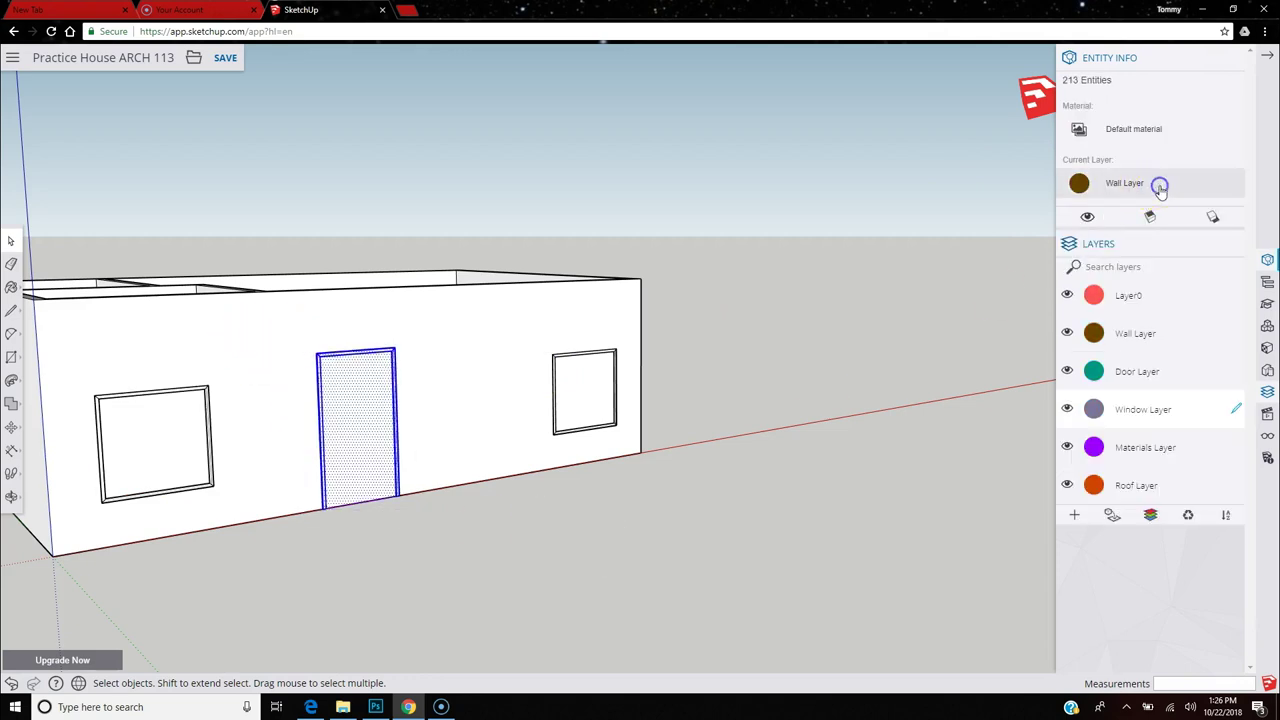
left_click(1150, 188)
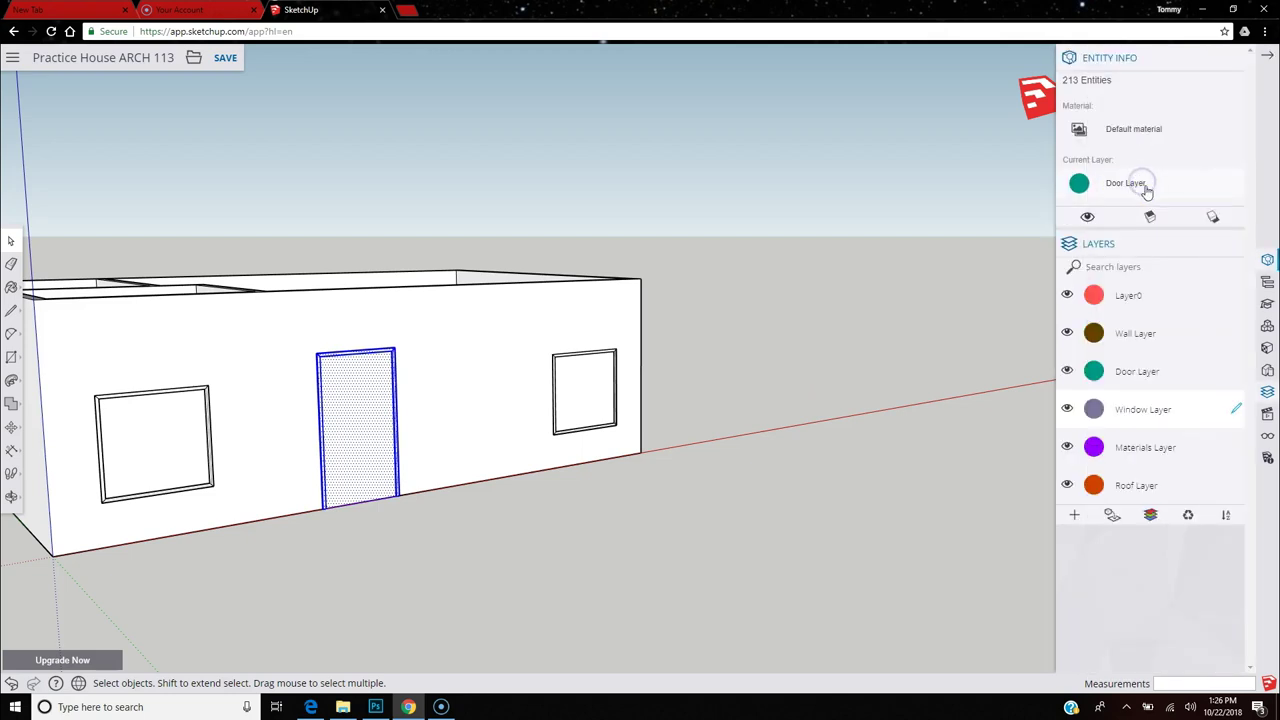
left_click(988, 492)
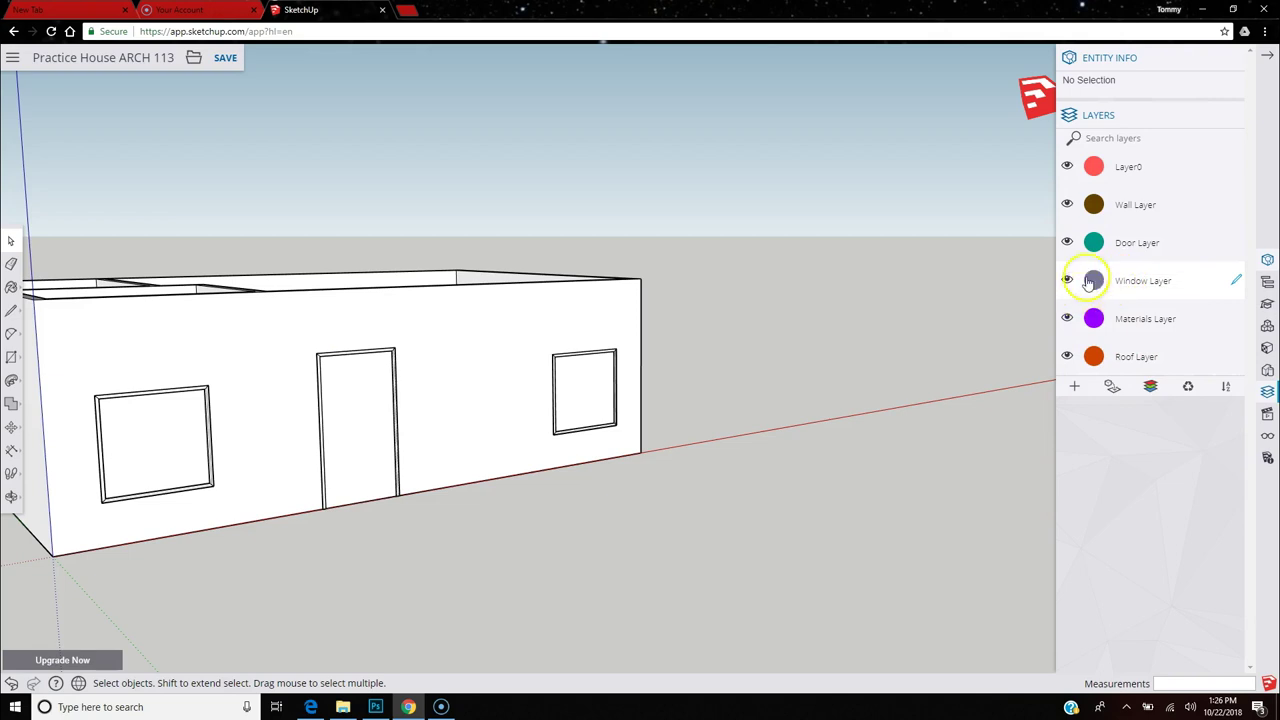
Toggle Door Layer's visibility off and on to confirm the door follows it.
left_click(1066, 243)
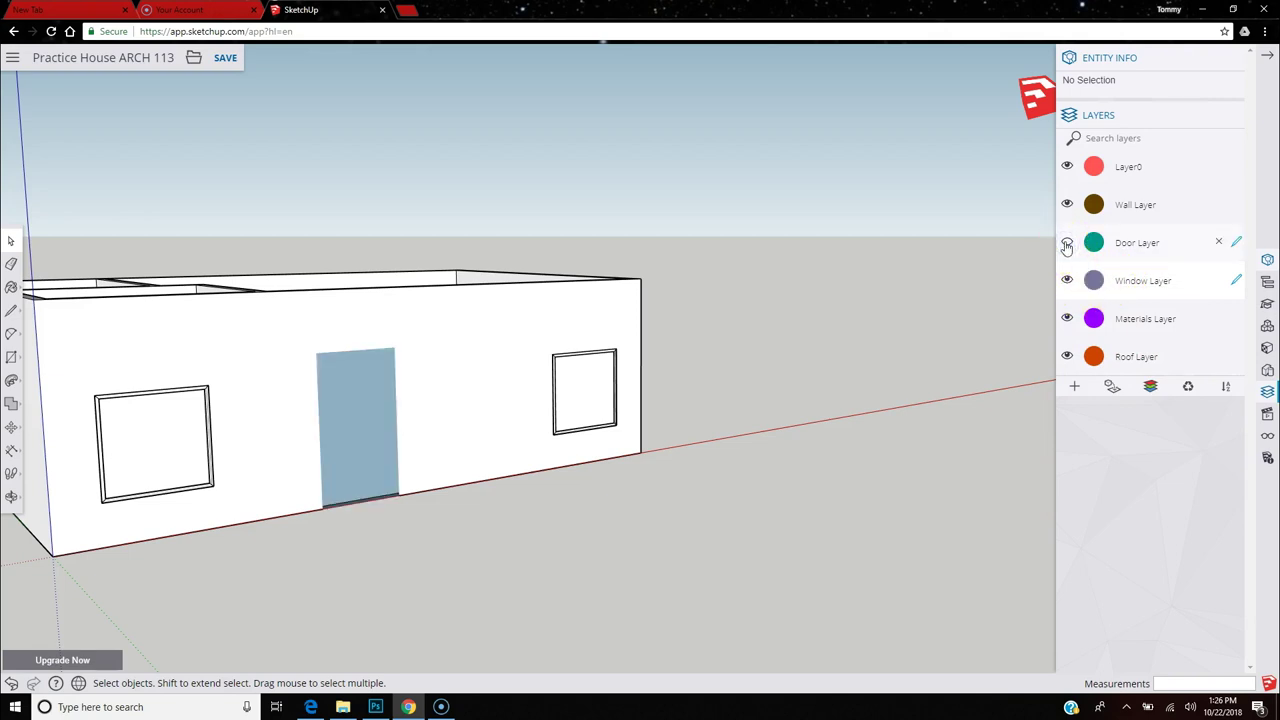
left_click(1066, 243)
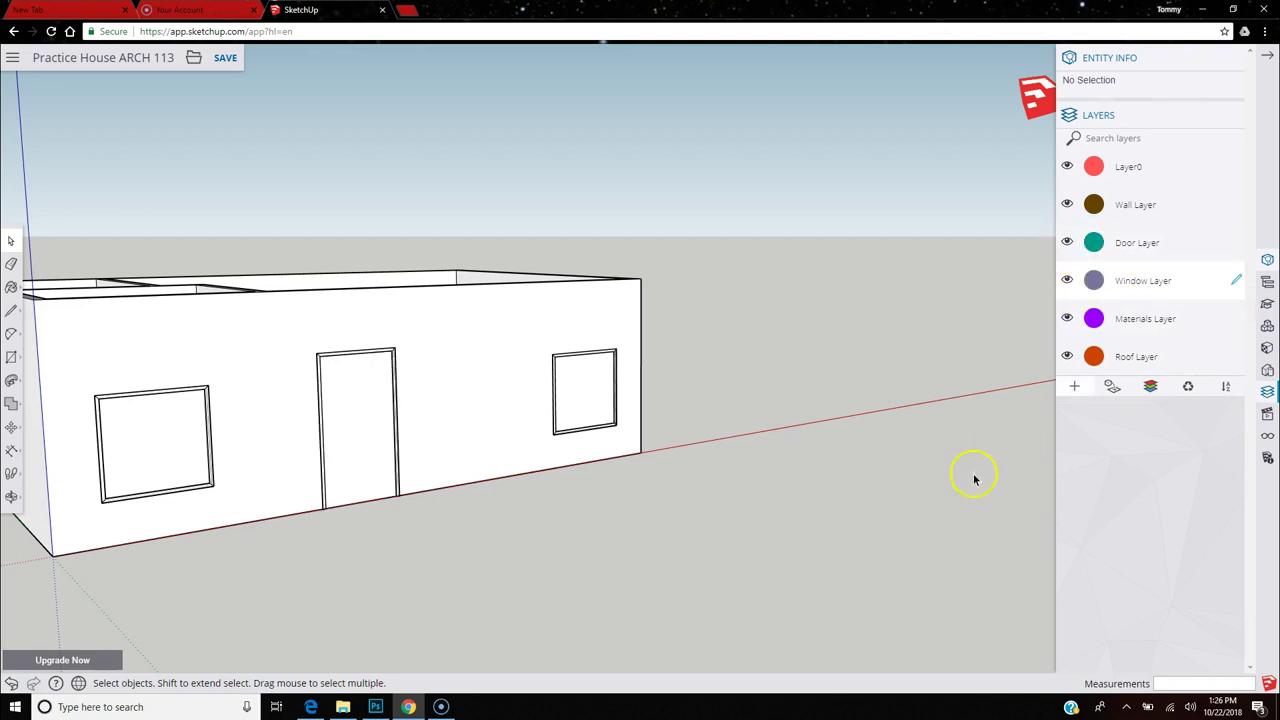
middle_click_drag(949, 514, 1023, 451)
Push the left window face about 2 11/16" into the front wall.
scroll(372, 530, "up", 4)
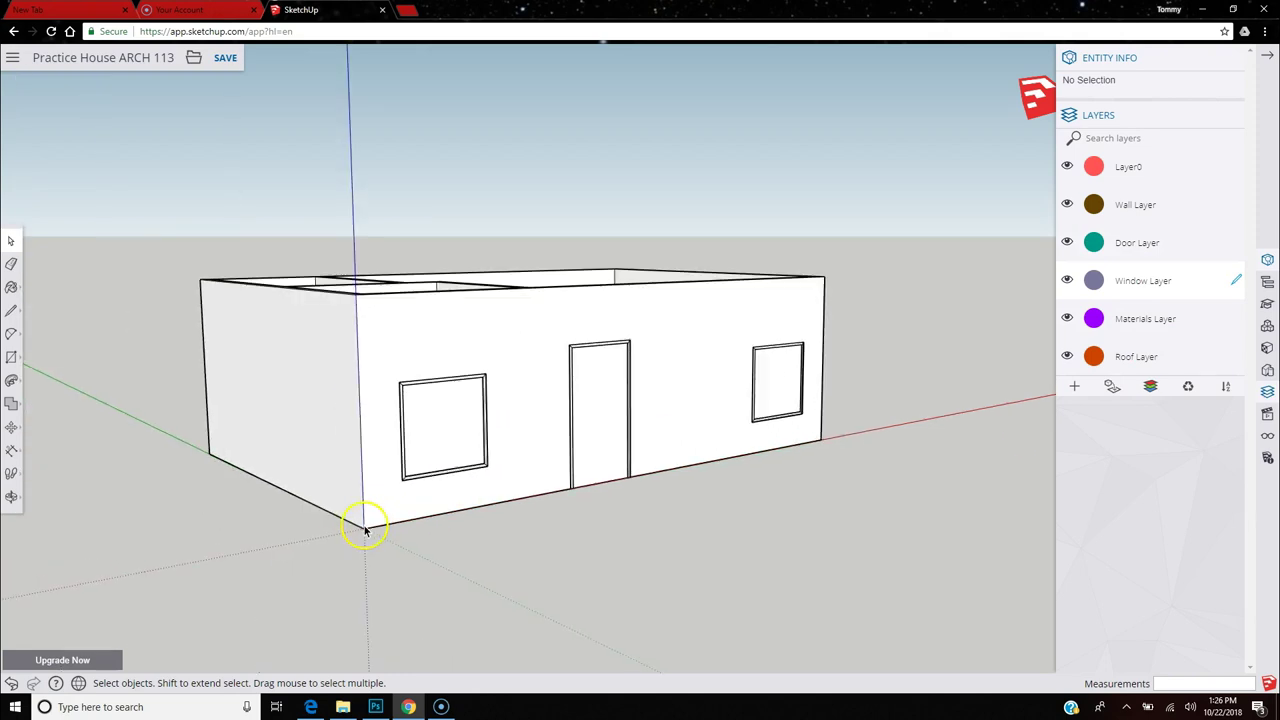
left_click(11, 380)
left_click(478, 410)
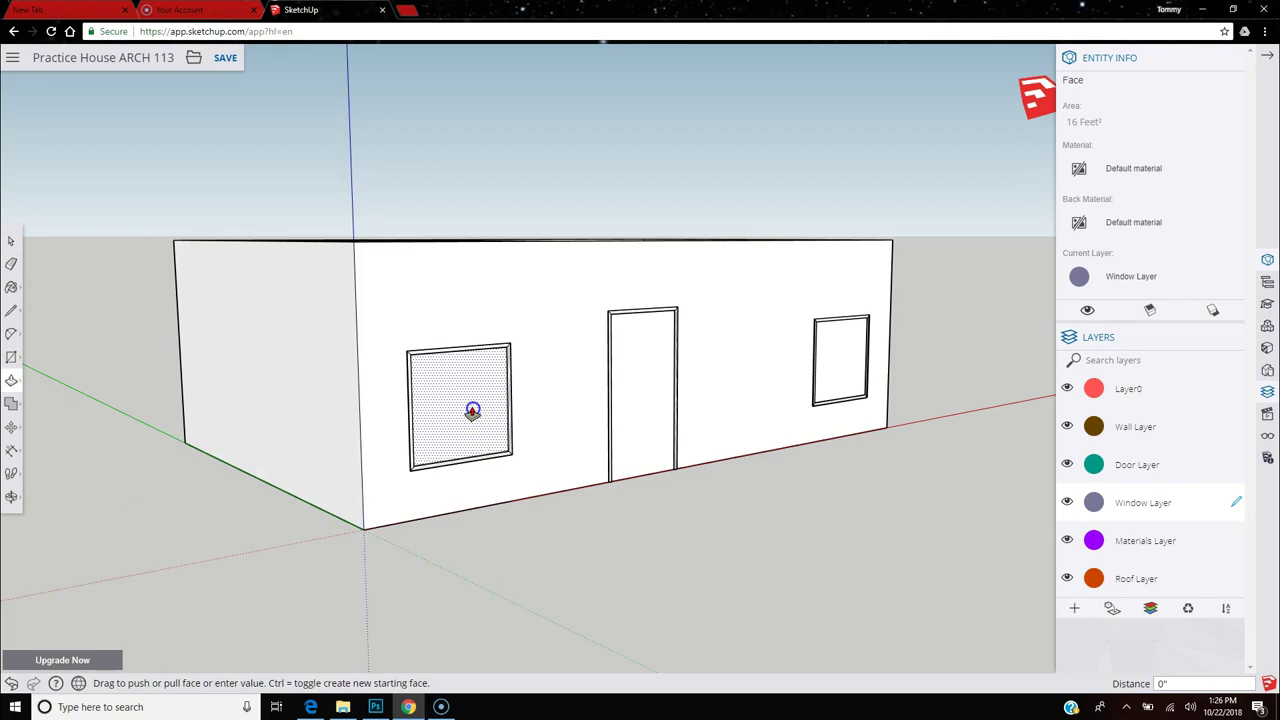
left_click(471, 411)
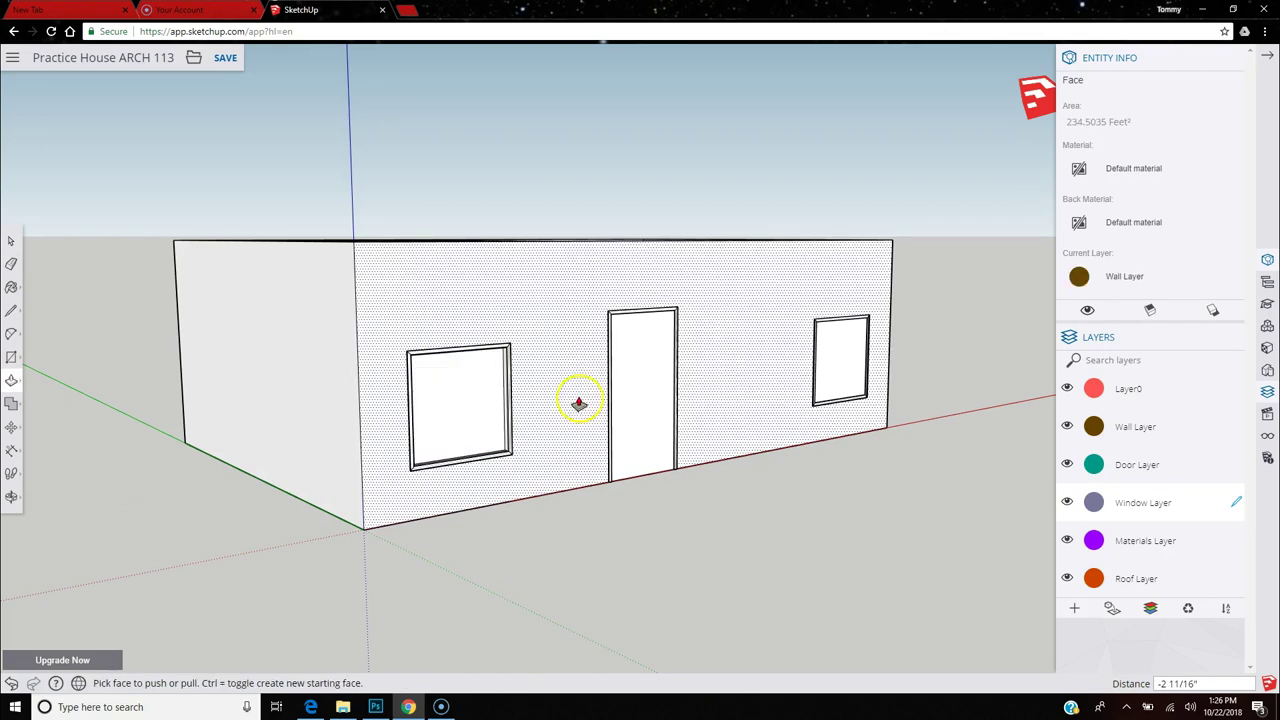
Push the door face through the wall thickness to open a doorway.
left_click(651, 405)
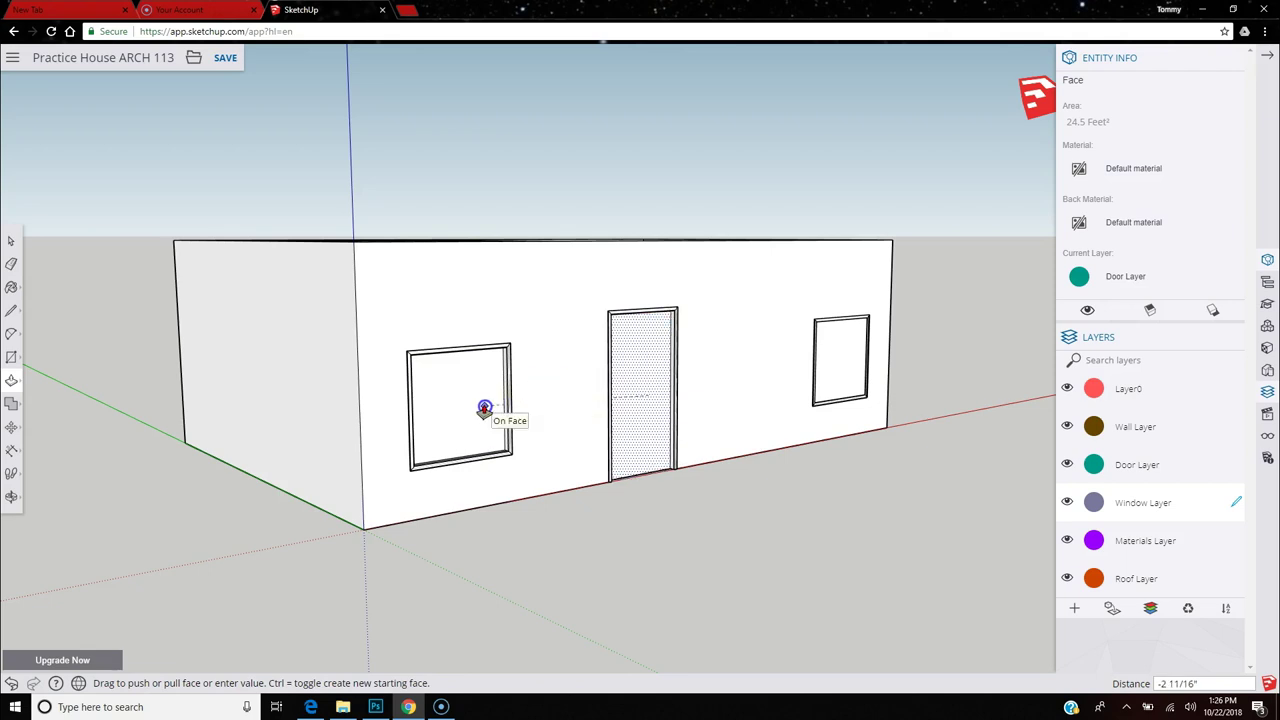
left_click(631, 374)
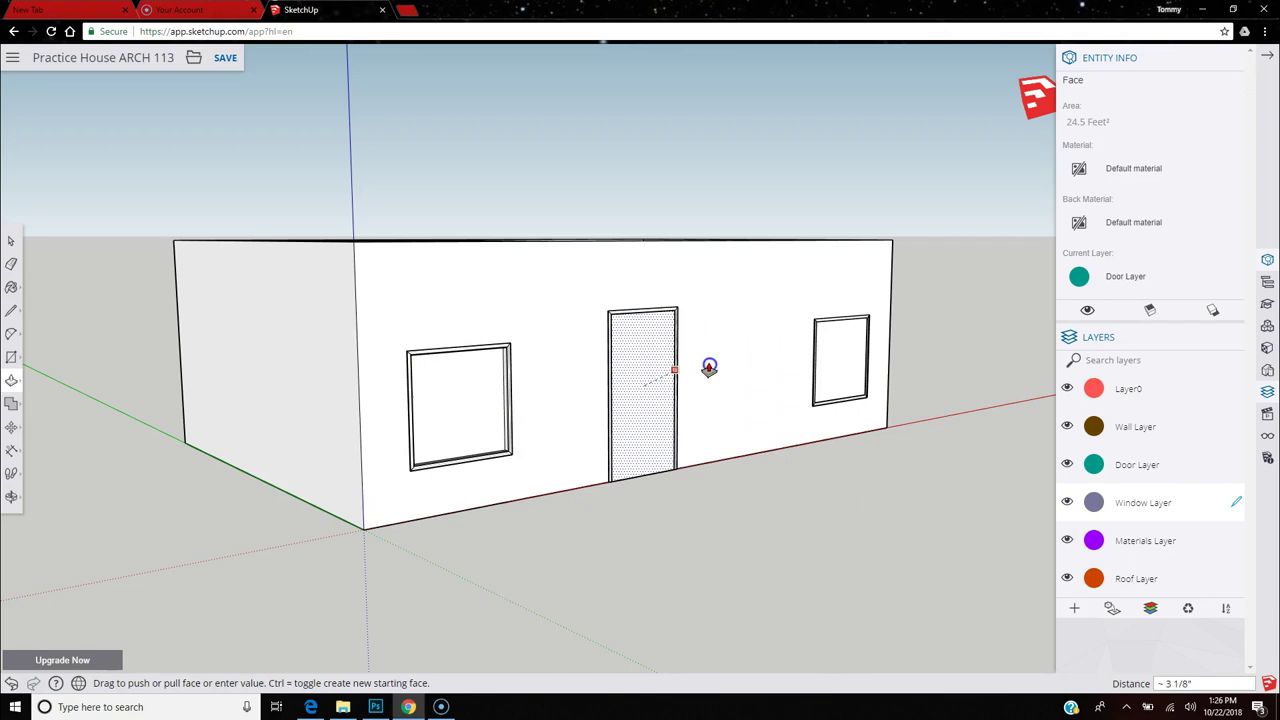
left_click(469, 406)
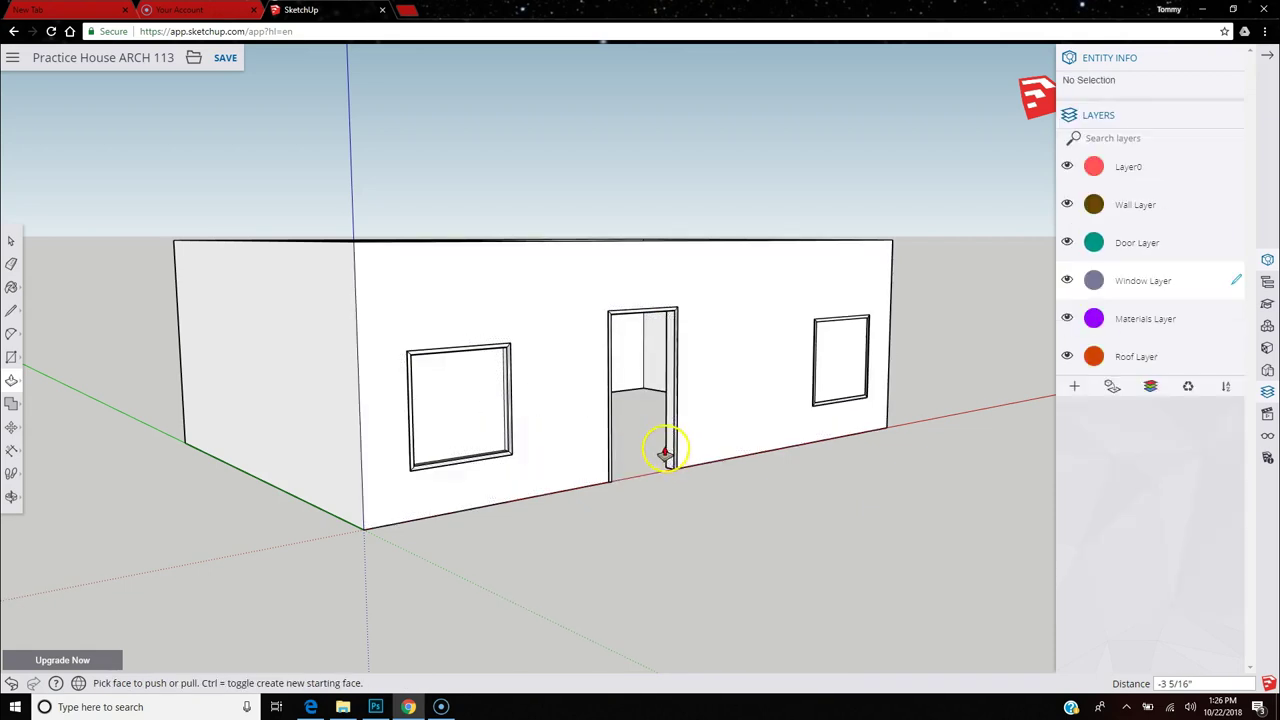
middle_click_drag(643, 394, 617, 486)
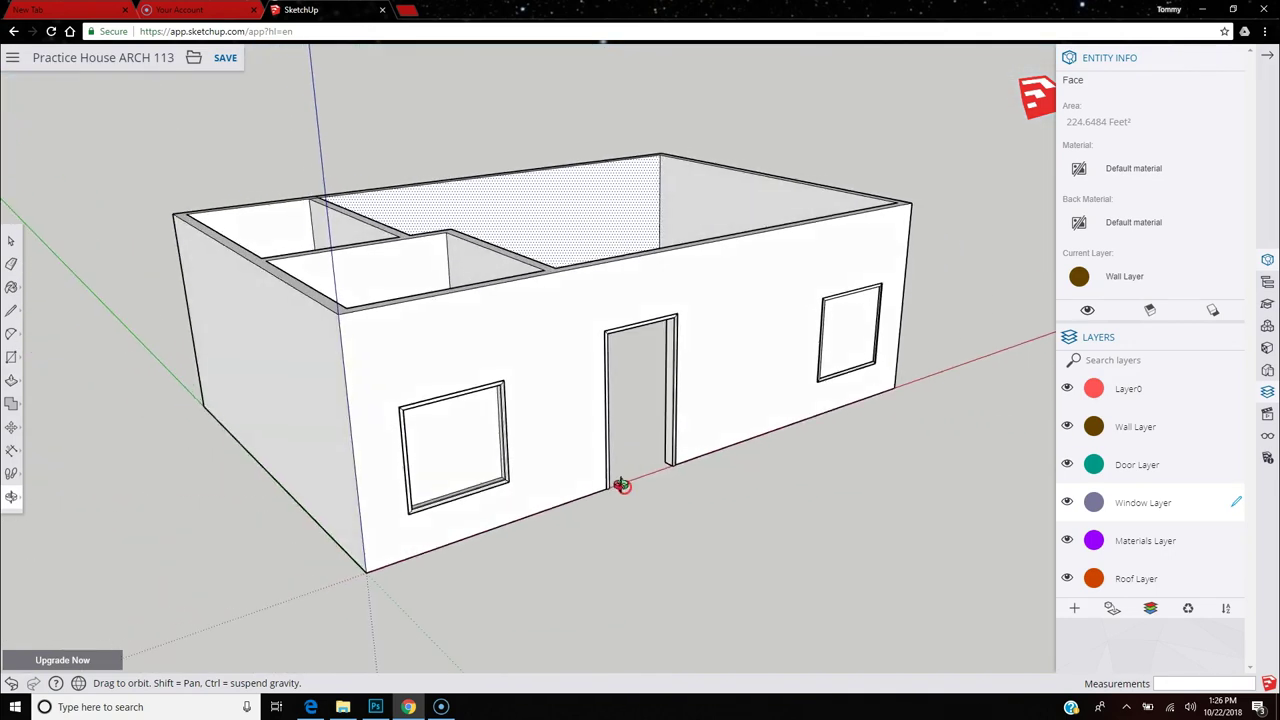
Push the door face back into the front wall to fill the doorway.
key("p")
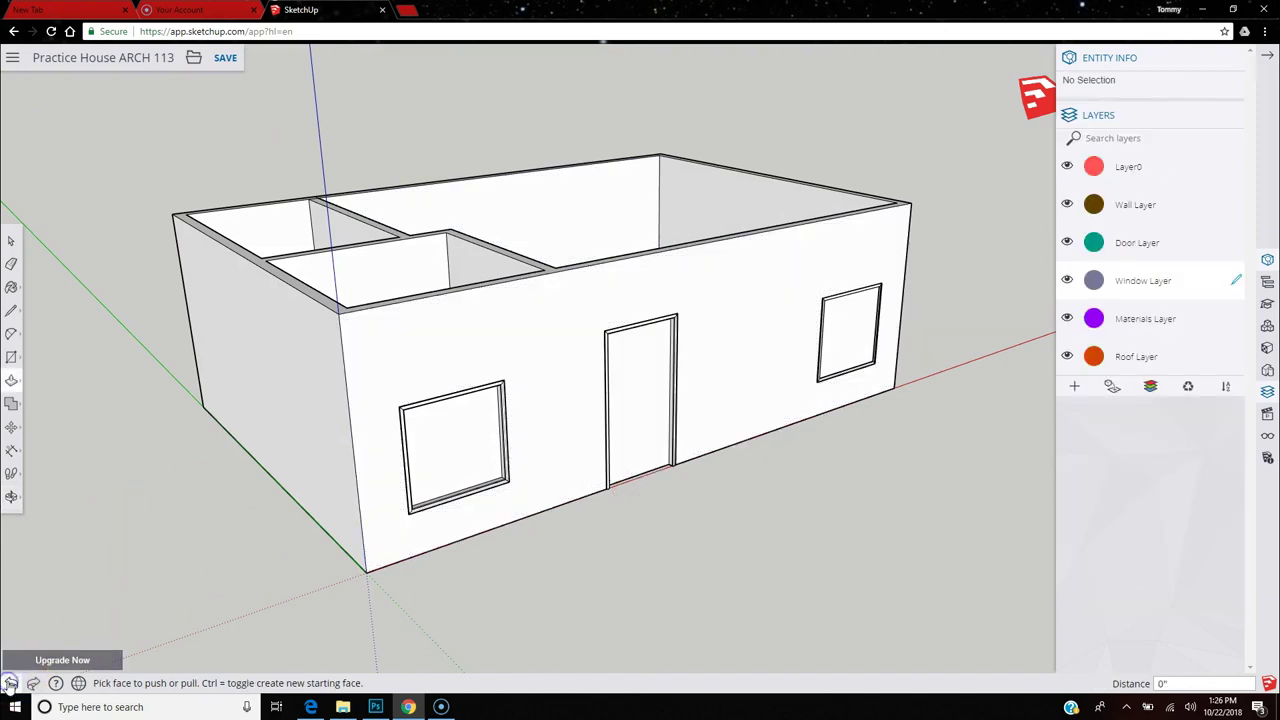
left_click(643, 436)
left_click(636, 416)
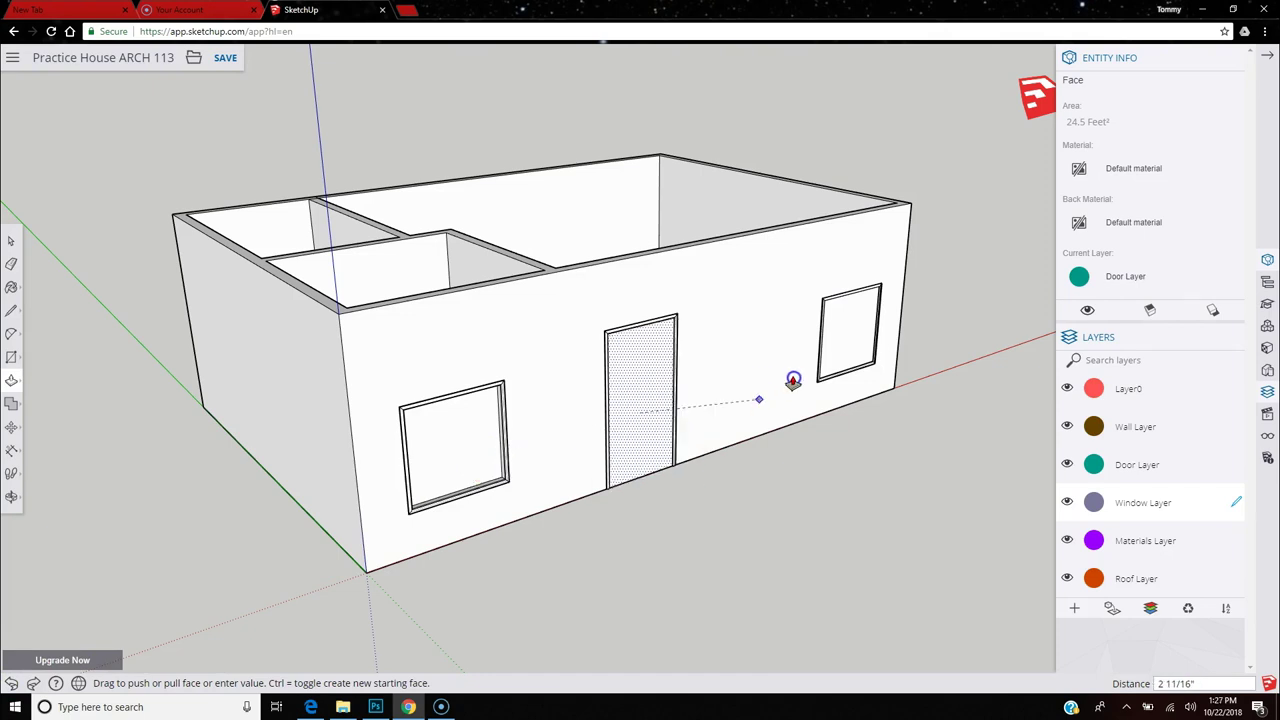
left_click(843, 345)
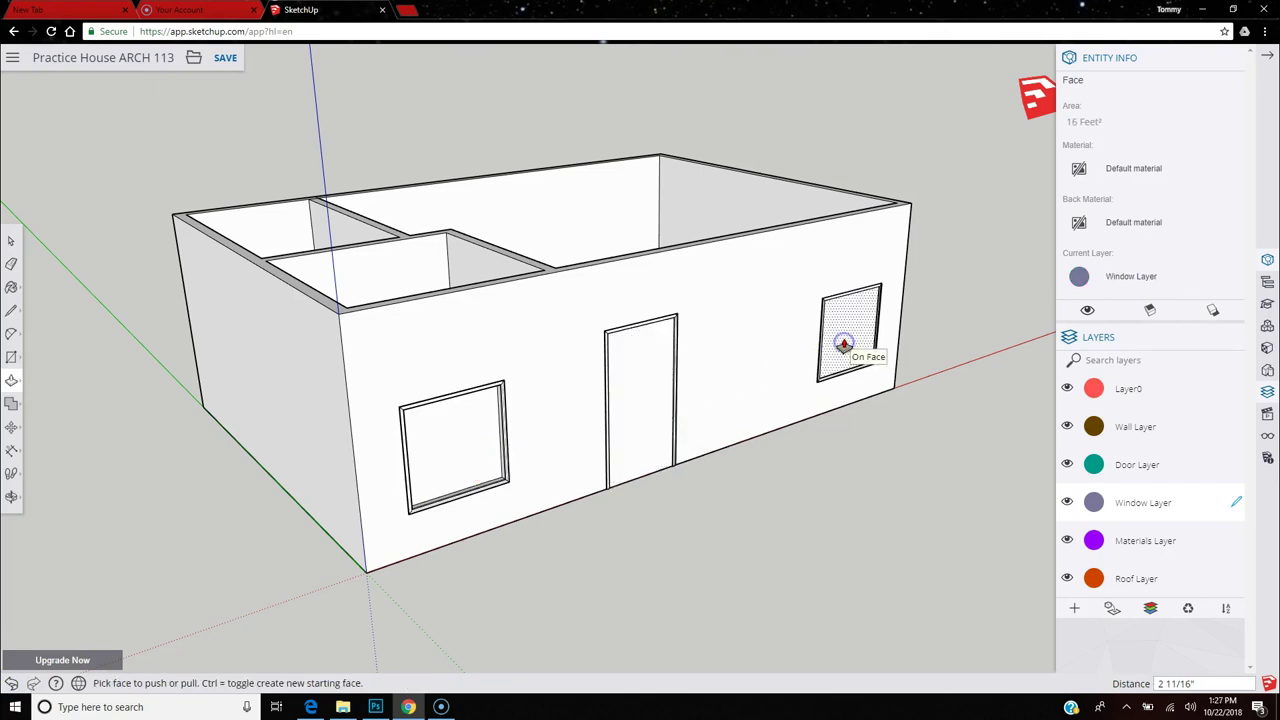
left_click(851, 341)
Recess the right window and the door to the left window's 2 11/16" depth.
left_click(506, 482)
double_click(476, 462)
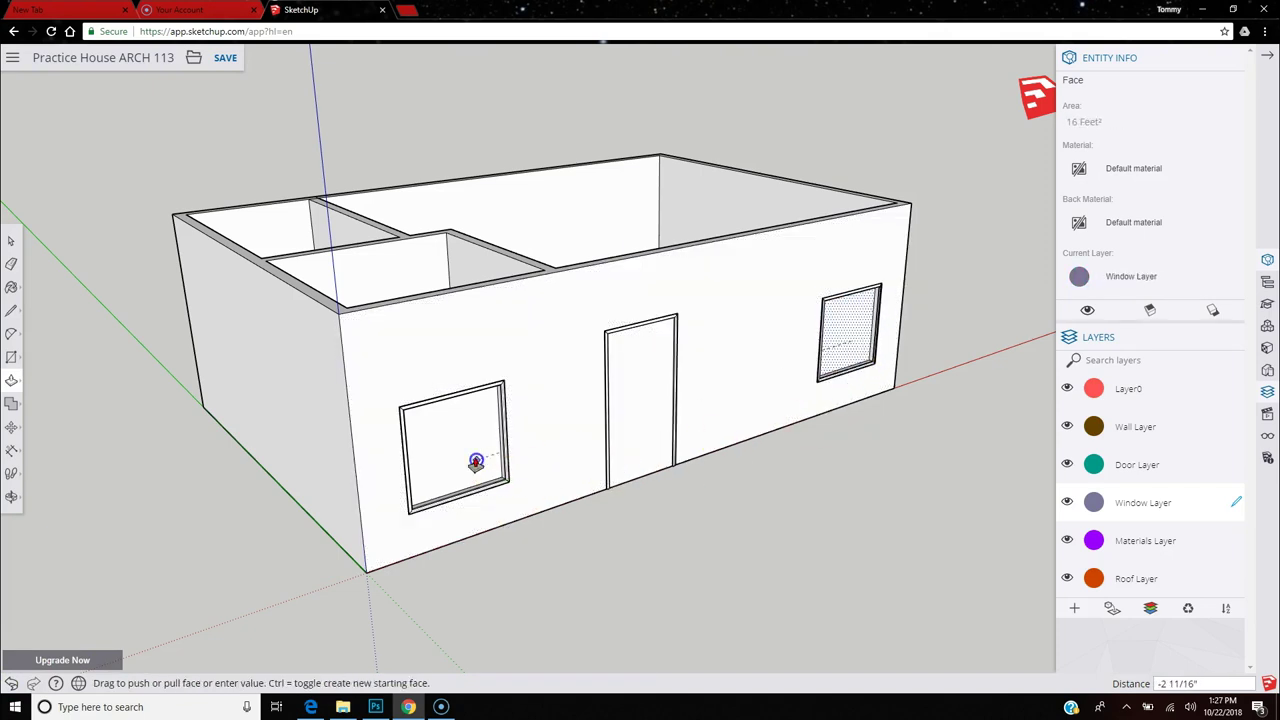
left_click(473, 458)
left_click(652, 414)
left_click(452, 474)
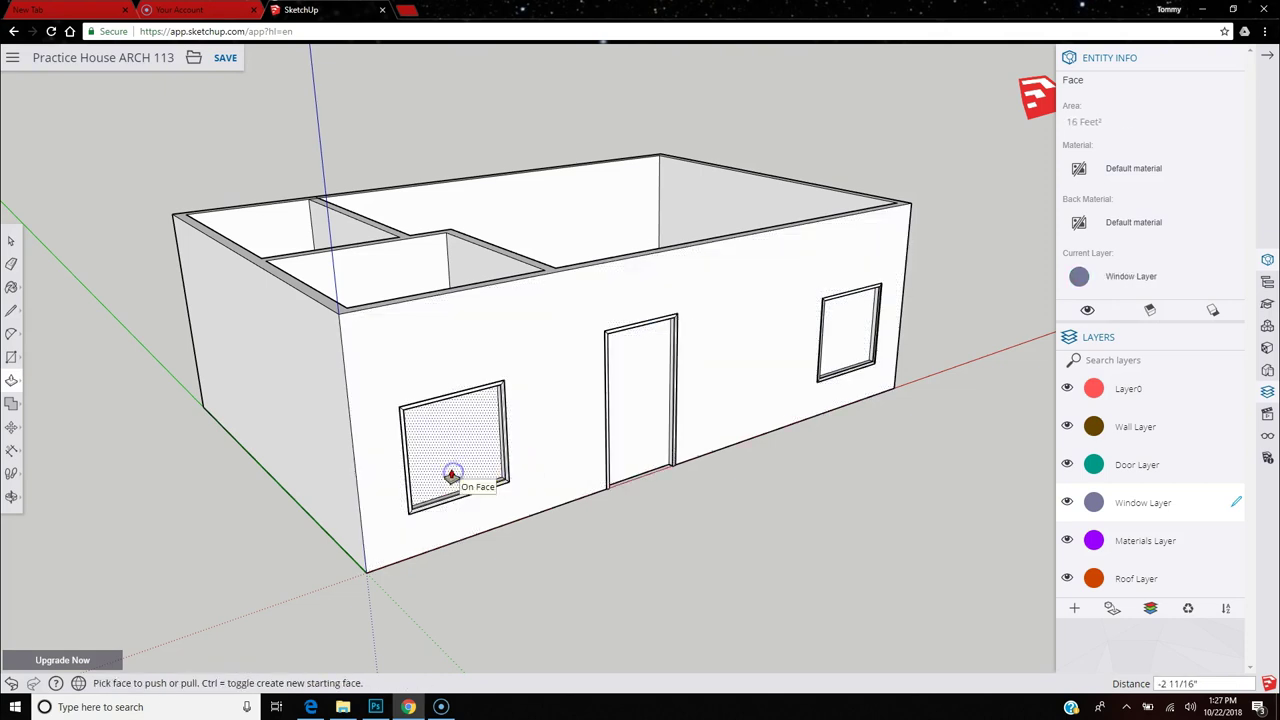
scroll(774, 503, "up", 3)
scroll(881, 358, "up", 5)
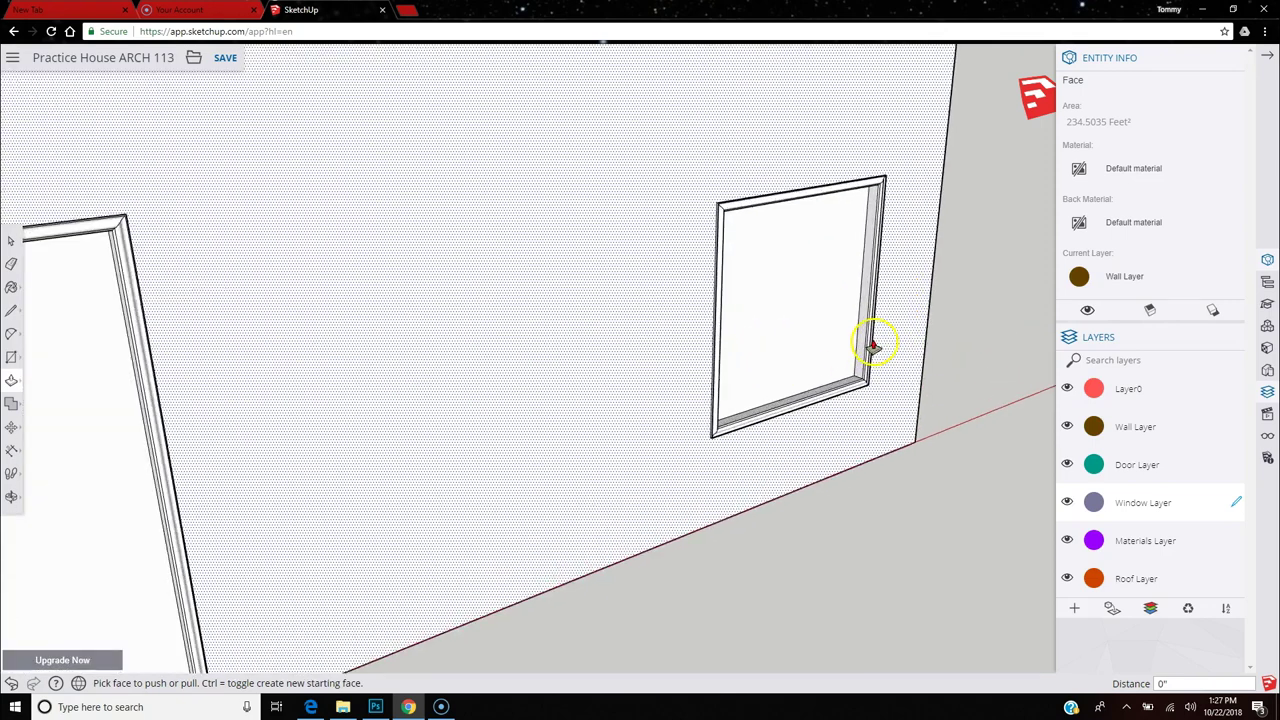
scroll(396, 367, "down", 2)
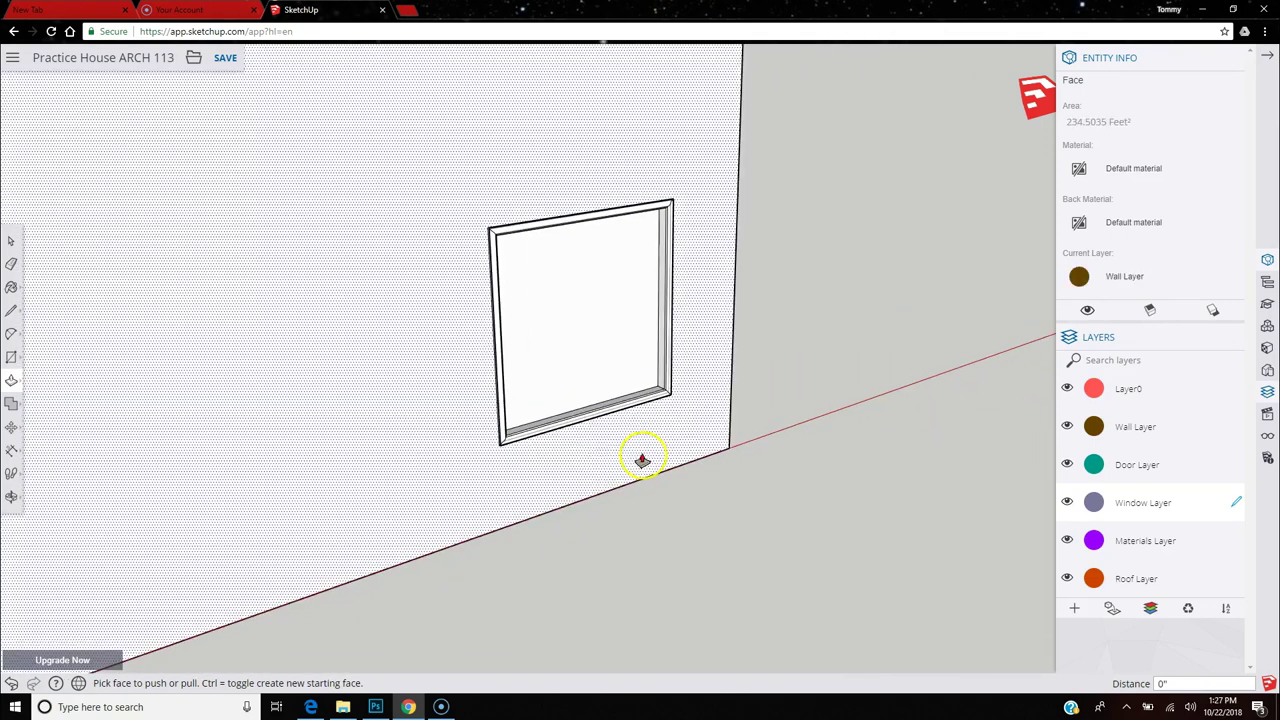
scroll(686, 343, "down", 6)
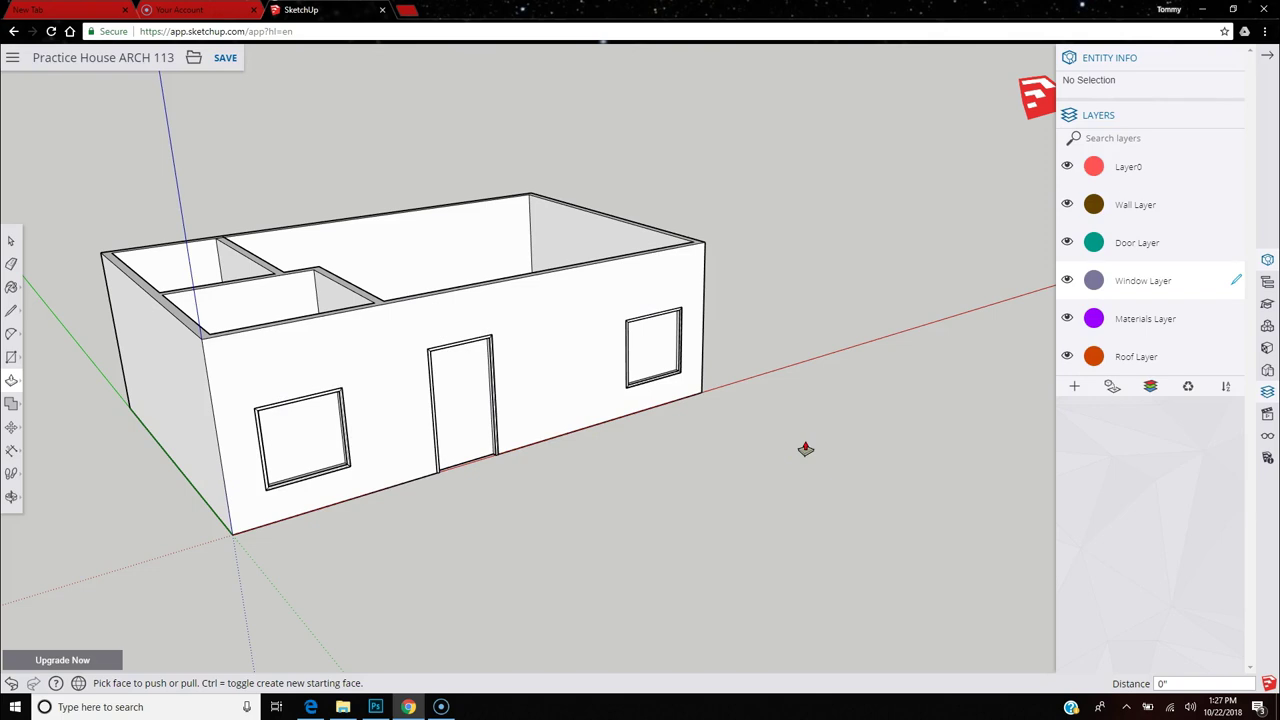
scroll(778, 452, "down", 2)
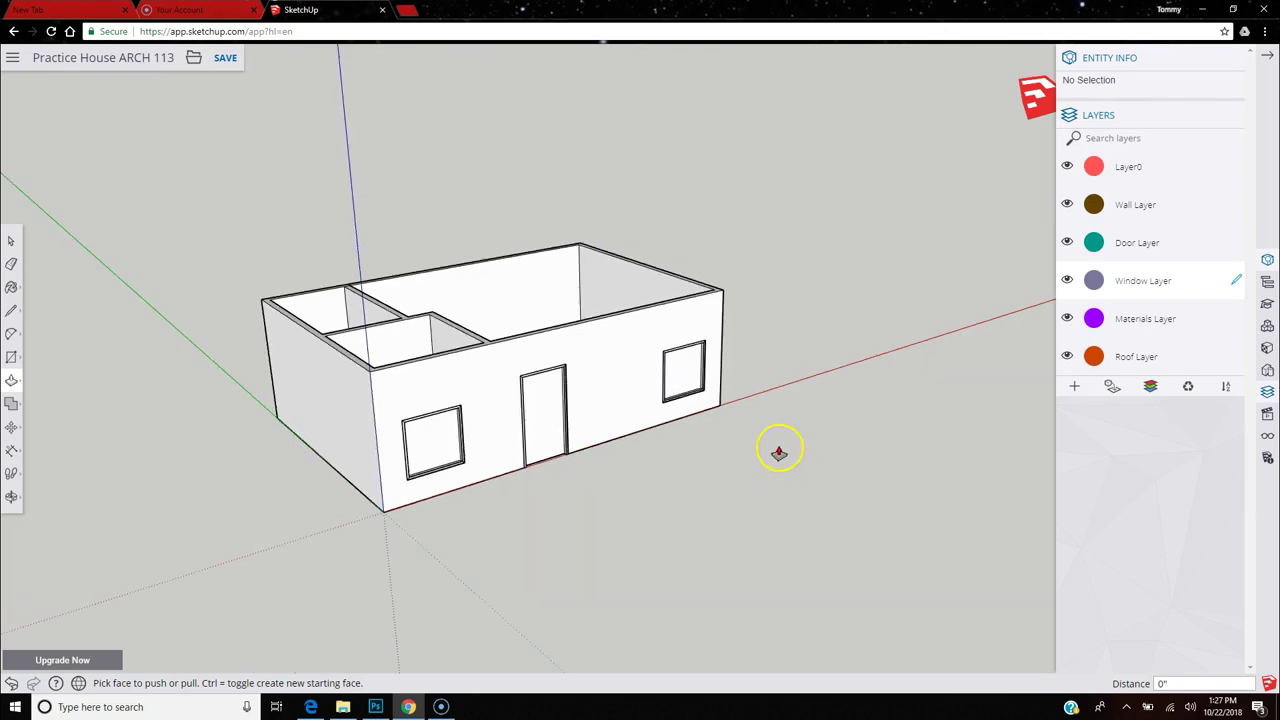
scroll(384, 547, "up", 4)
middle_click_drag(429, 531, 494, 551)
key("p")
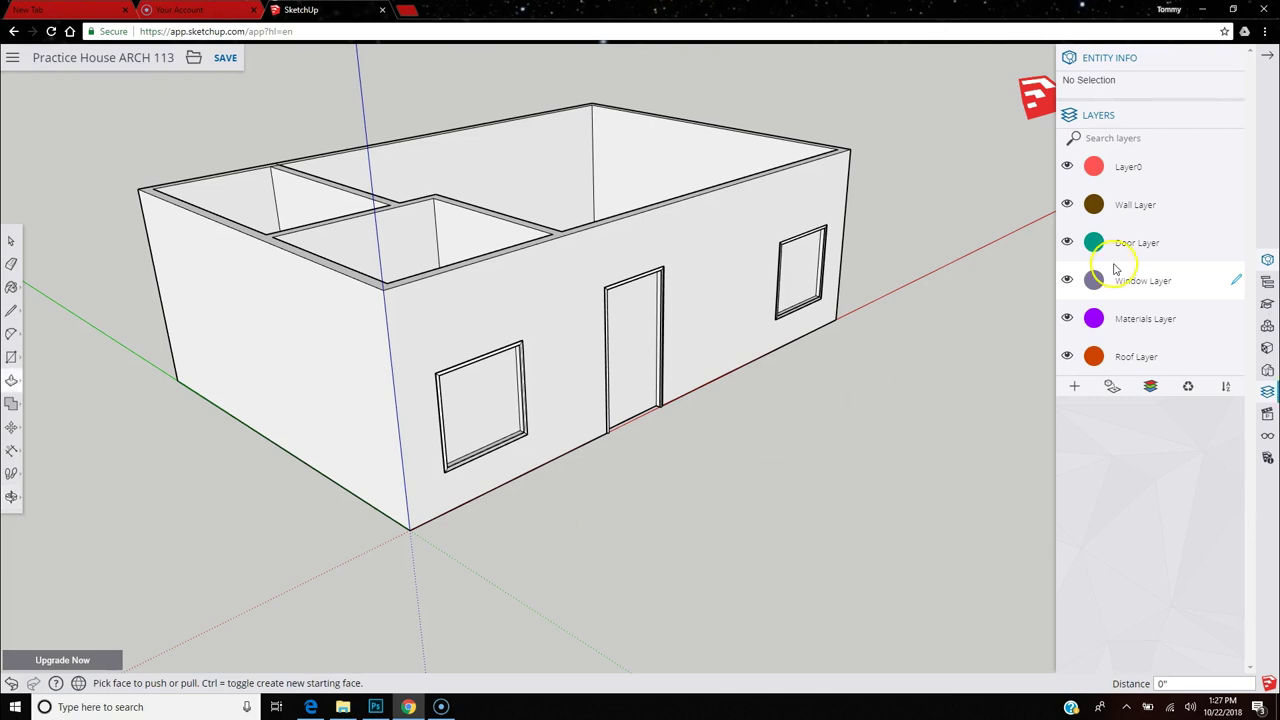
left_click(417, 487)
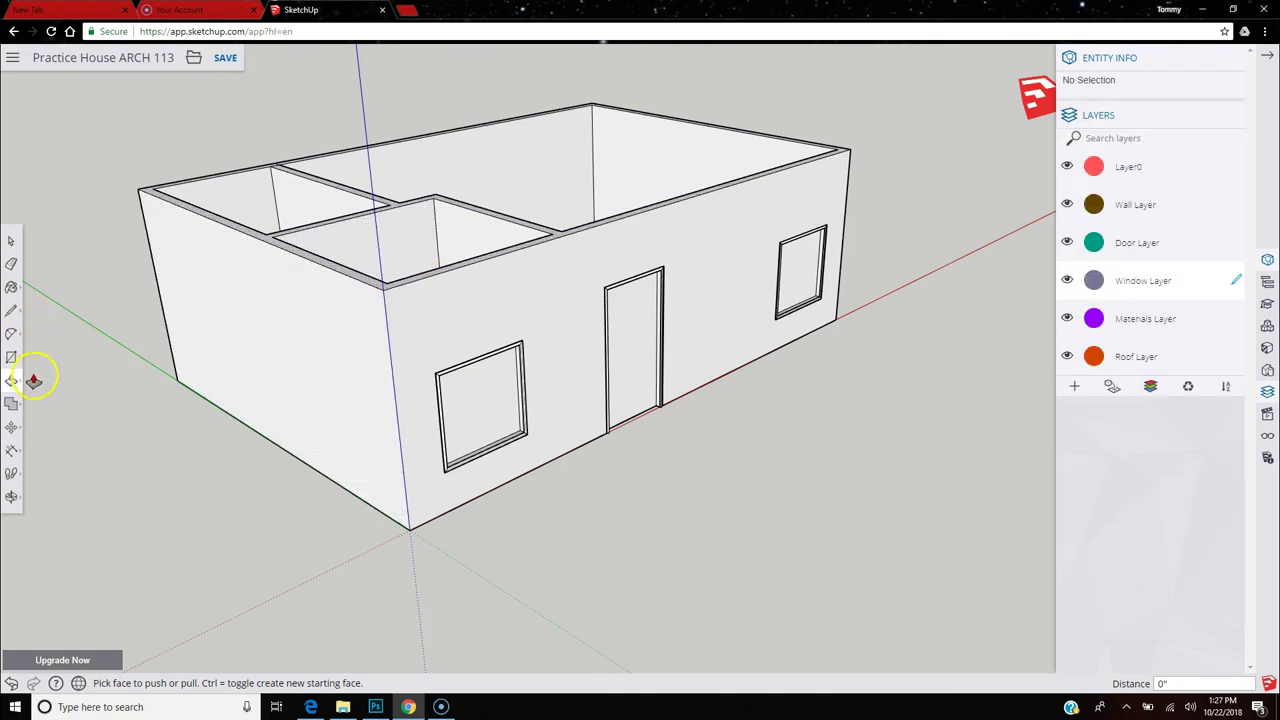
left_click(12, 358)
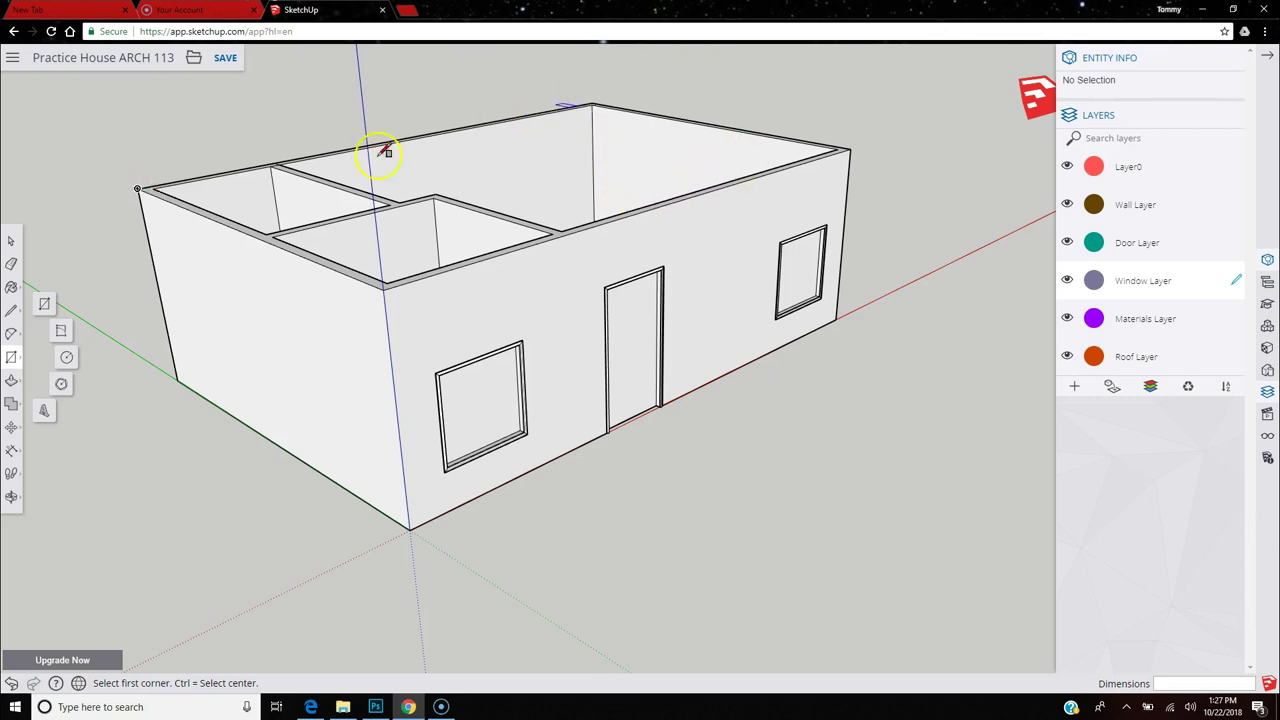
left_click(137, 188)
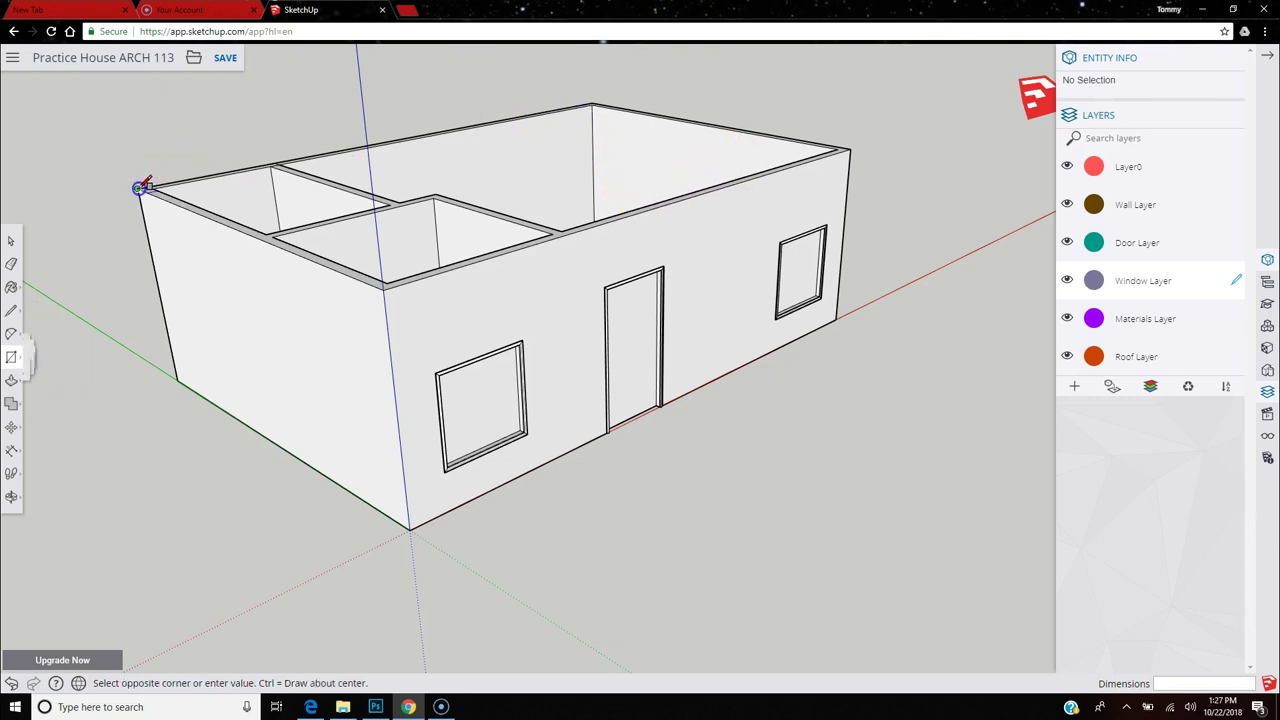
left_click(851, 149)
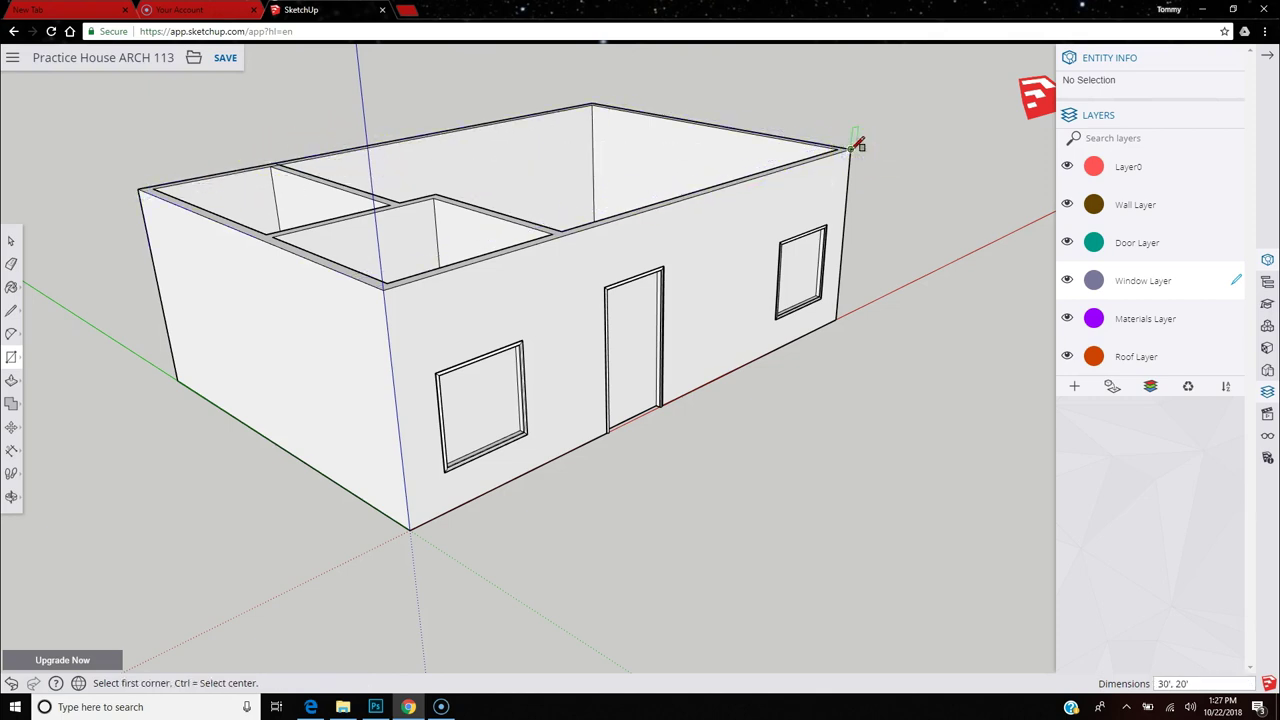
middle_click_drag(522, 197, 549, 366)
scroll(543, 357, "down", 3)
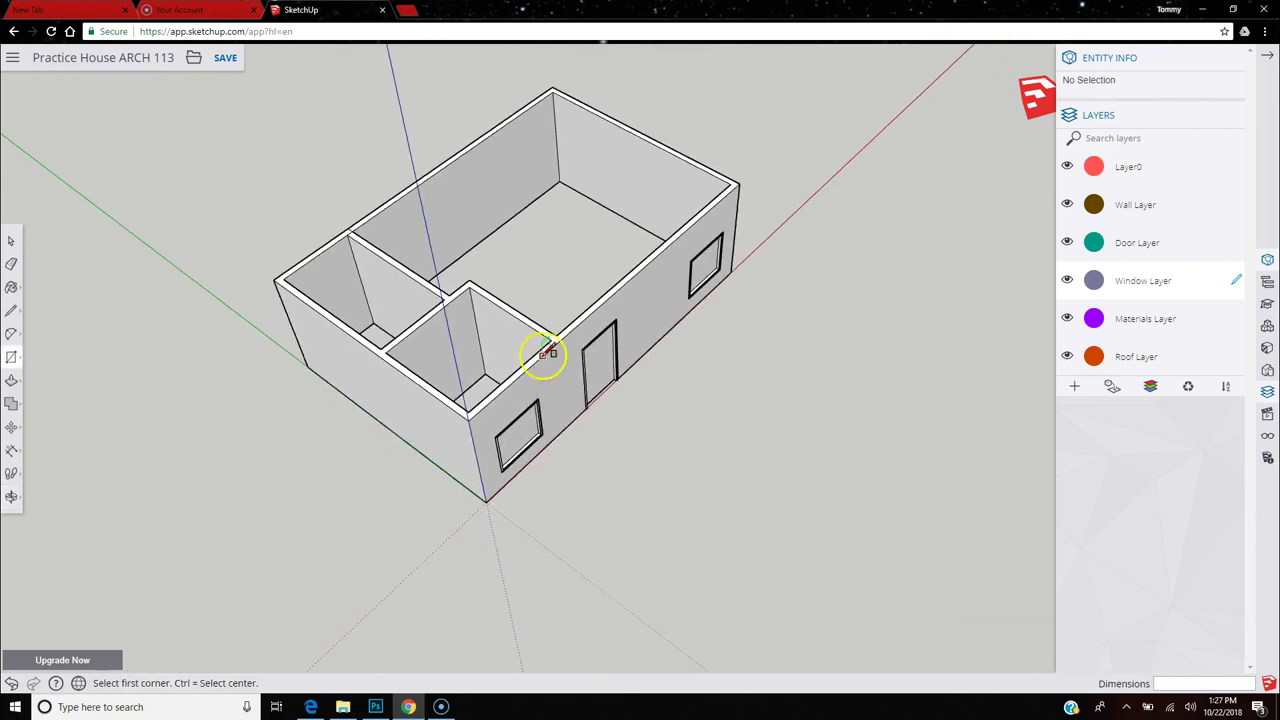
left_click(275, 280)
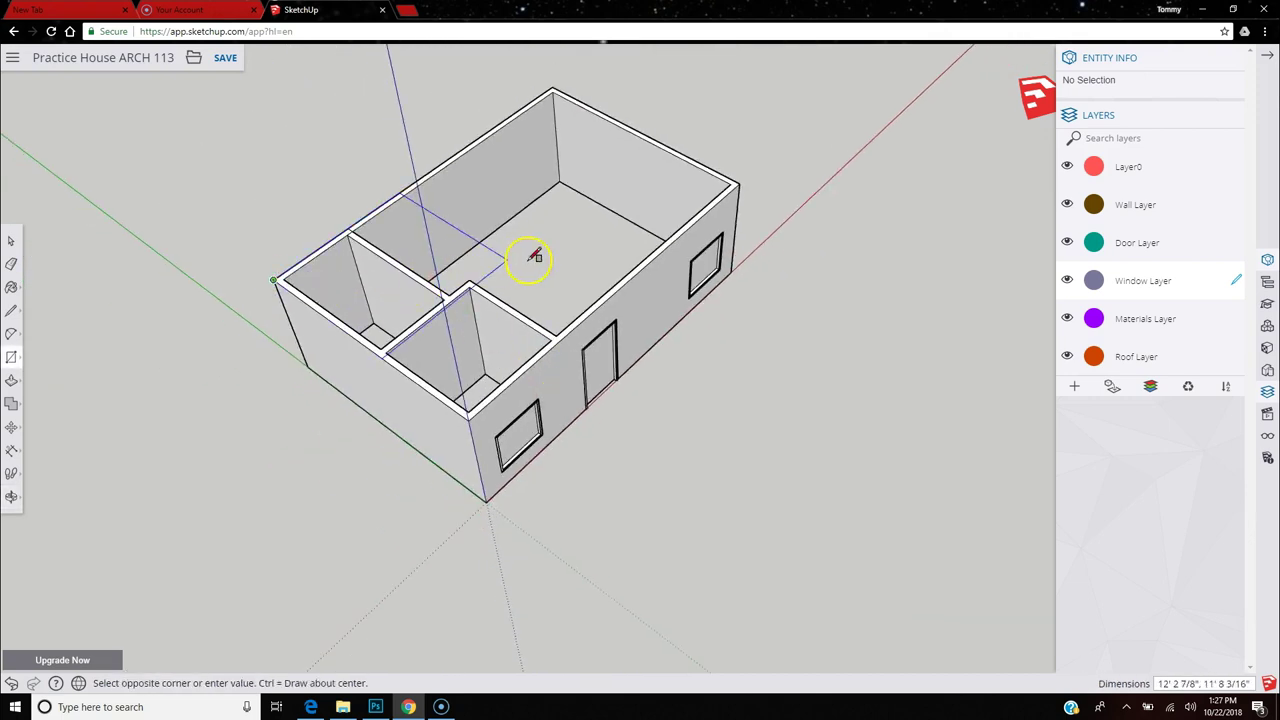
left_click(740, 184)
left_click(554, 89)
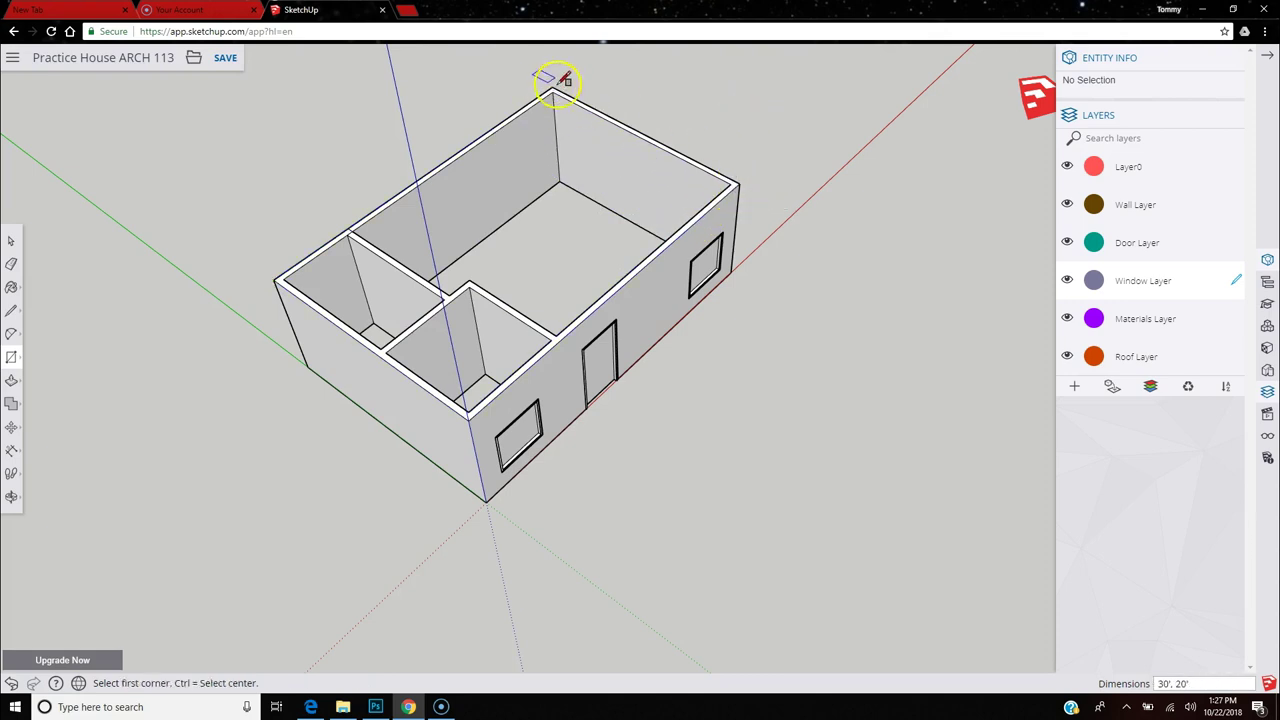
left_click_drag(554, 89, 277, 276)
left_click(274, 279)
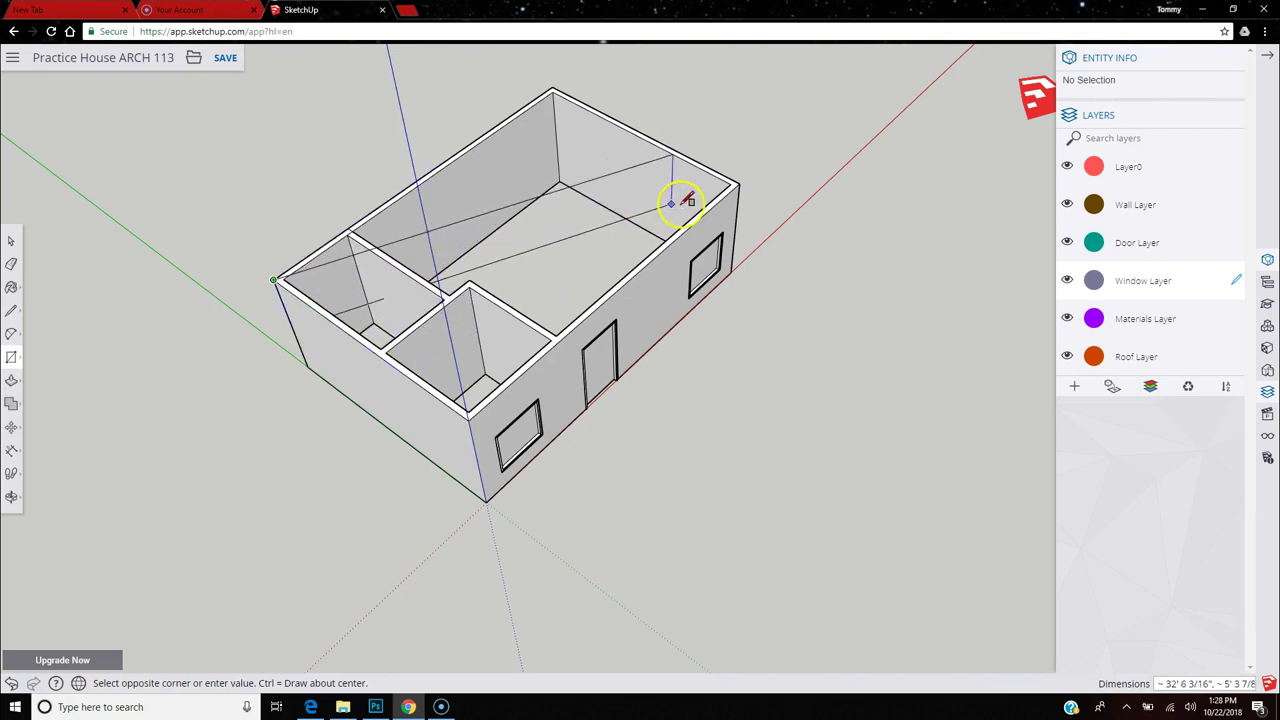
left_click(740, 181)
key("ctrl")
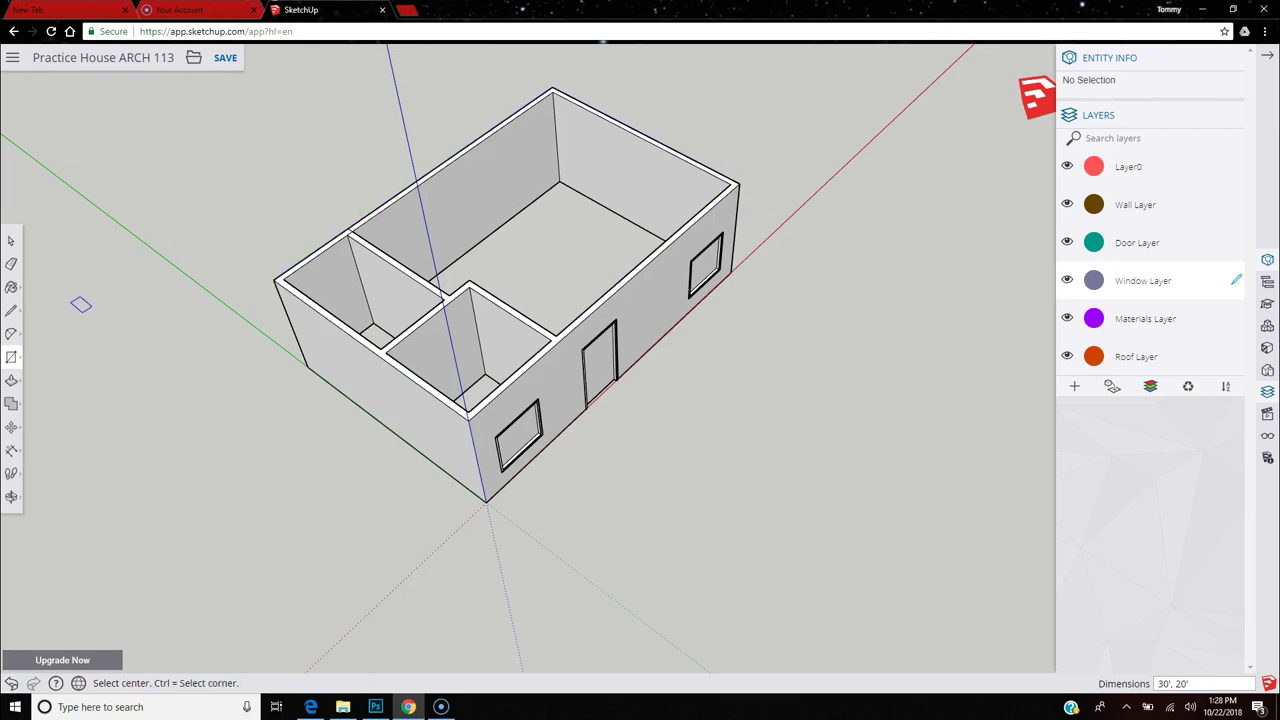
key("ctrl")
Draw a line from the left top wall corner to the far top corner.
left_click(12, 264)
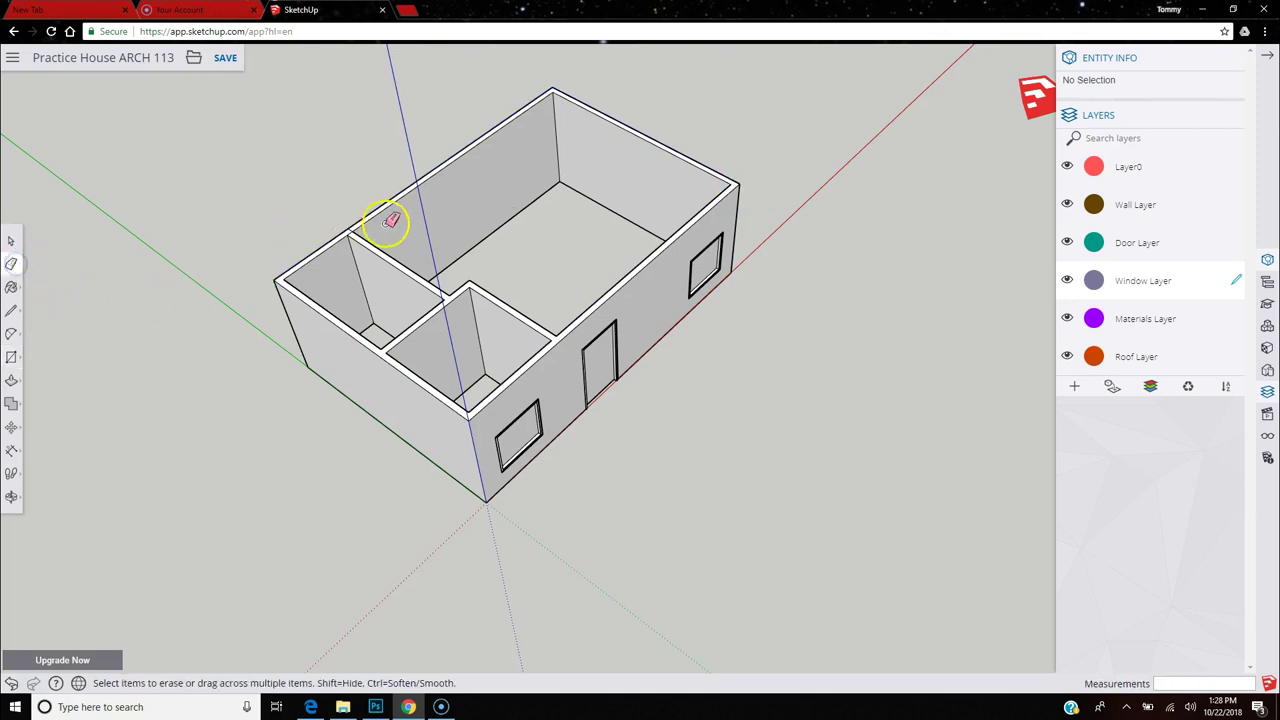
scroll(342, 222, "up", 6)
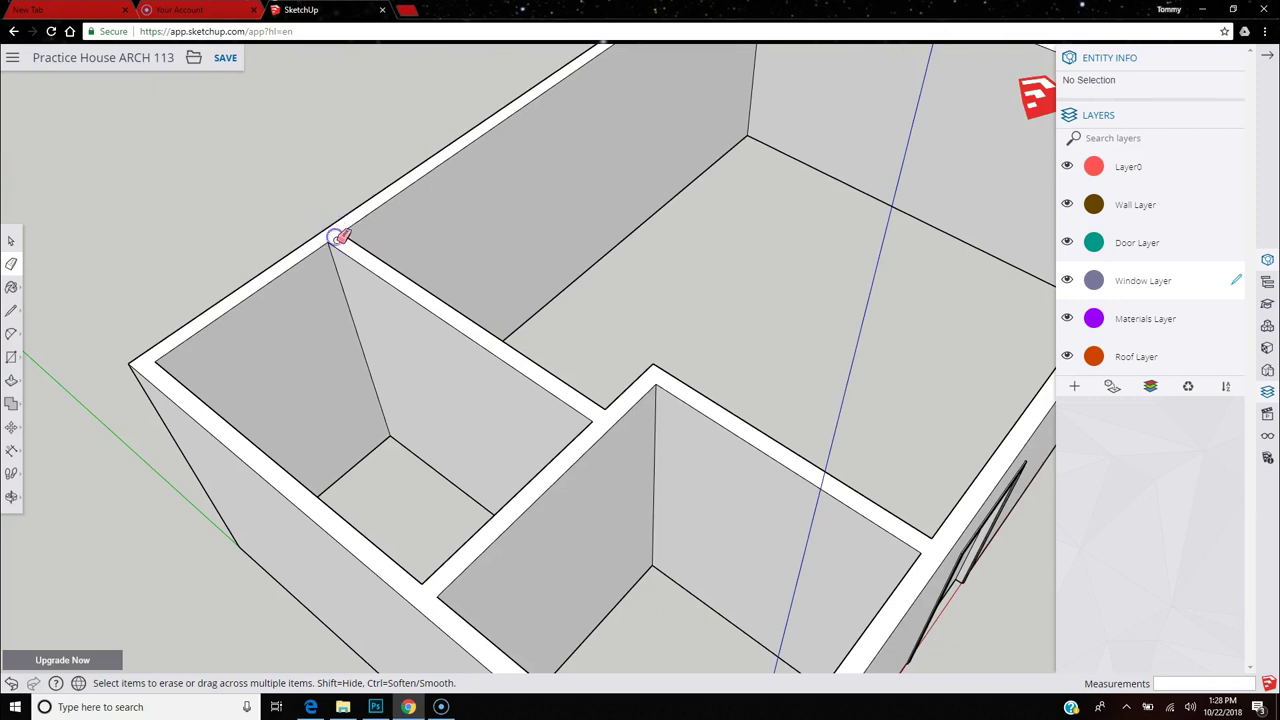
scroll(340, 237, "down", 6)
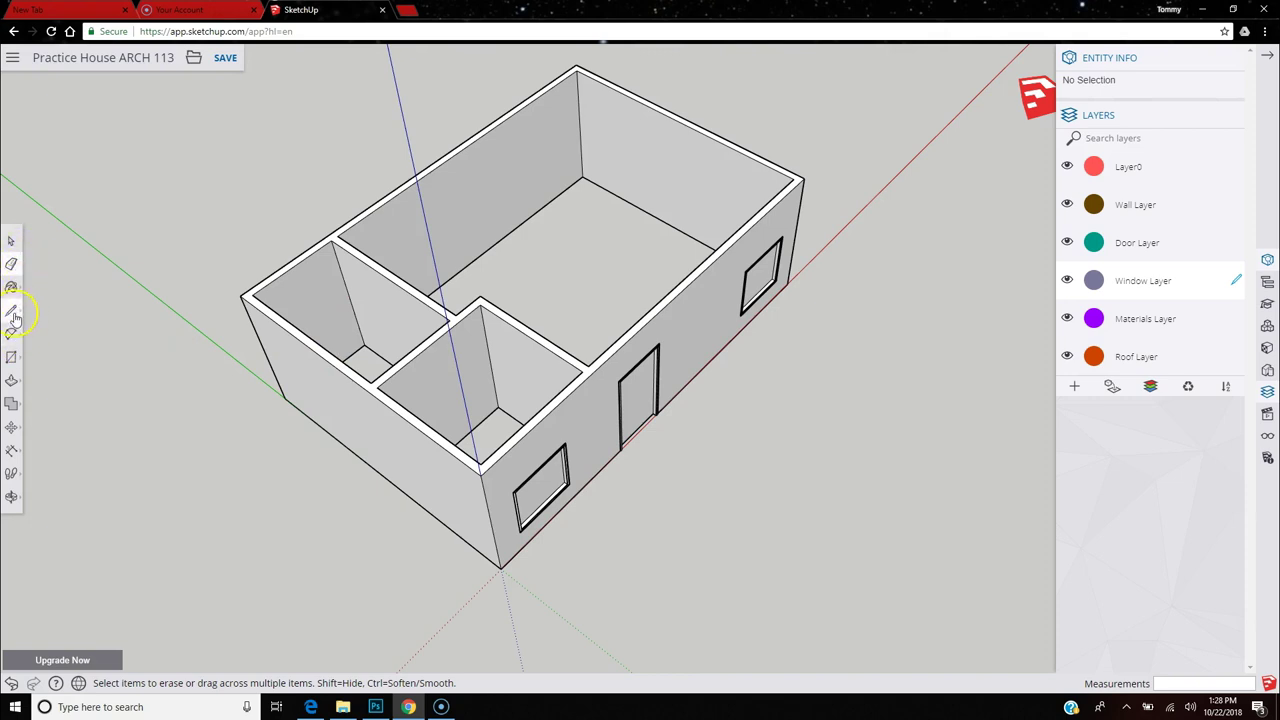
left_click(11, 310)
left_click(240, 295)
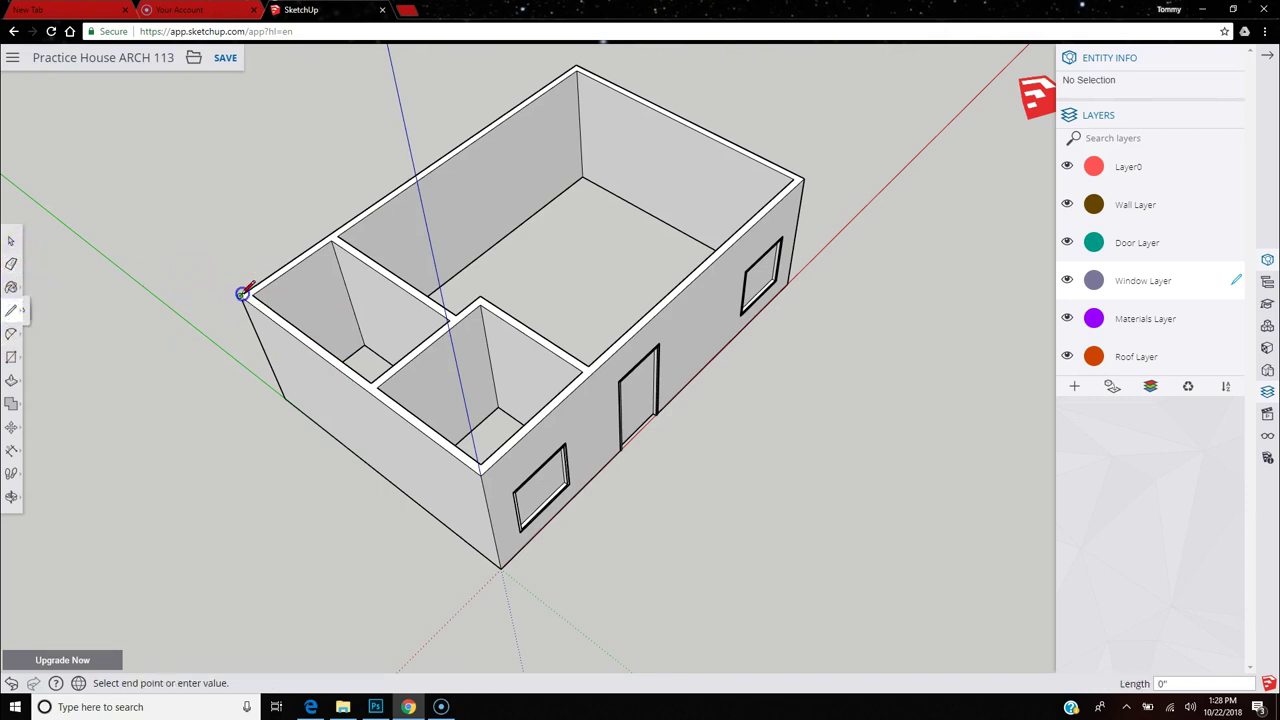
left_click(576, 65)
Draw the remaining corner-to-corner lines across the top to close the roof face.
left_click(803, 178)
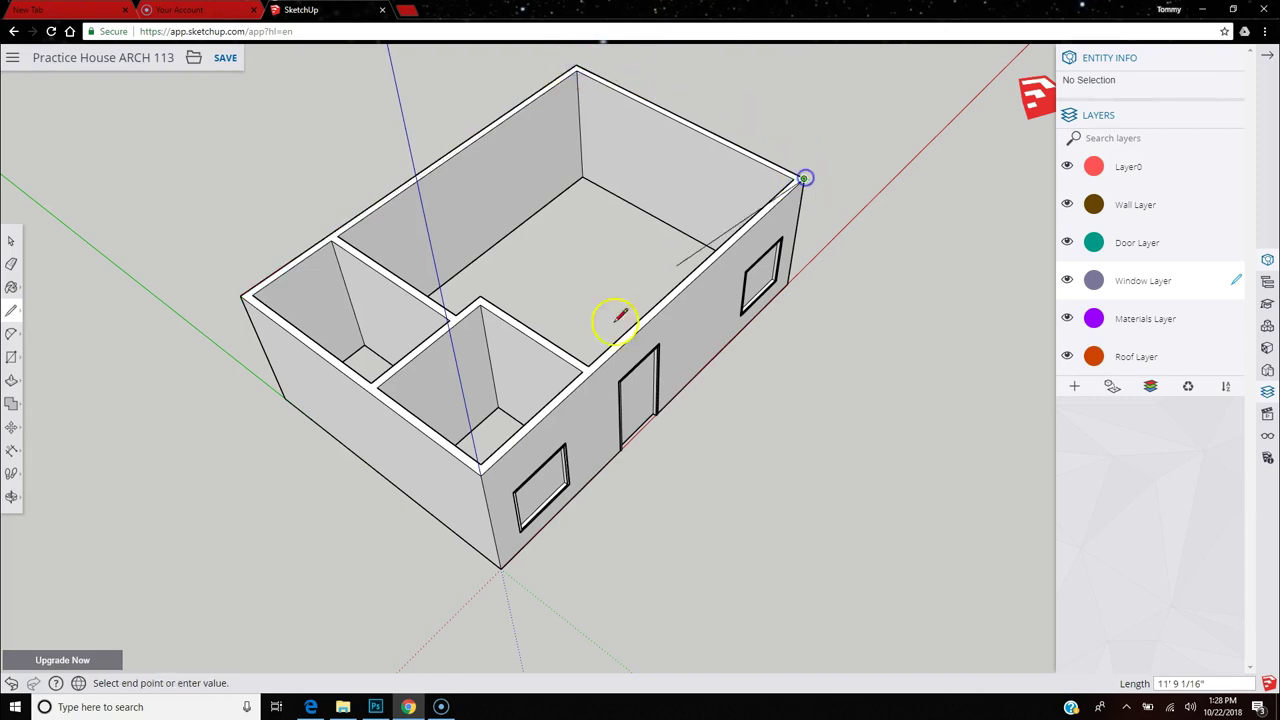
left_click(482, 469)
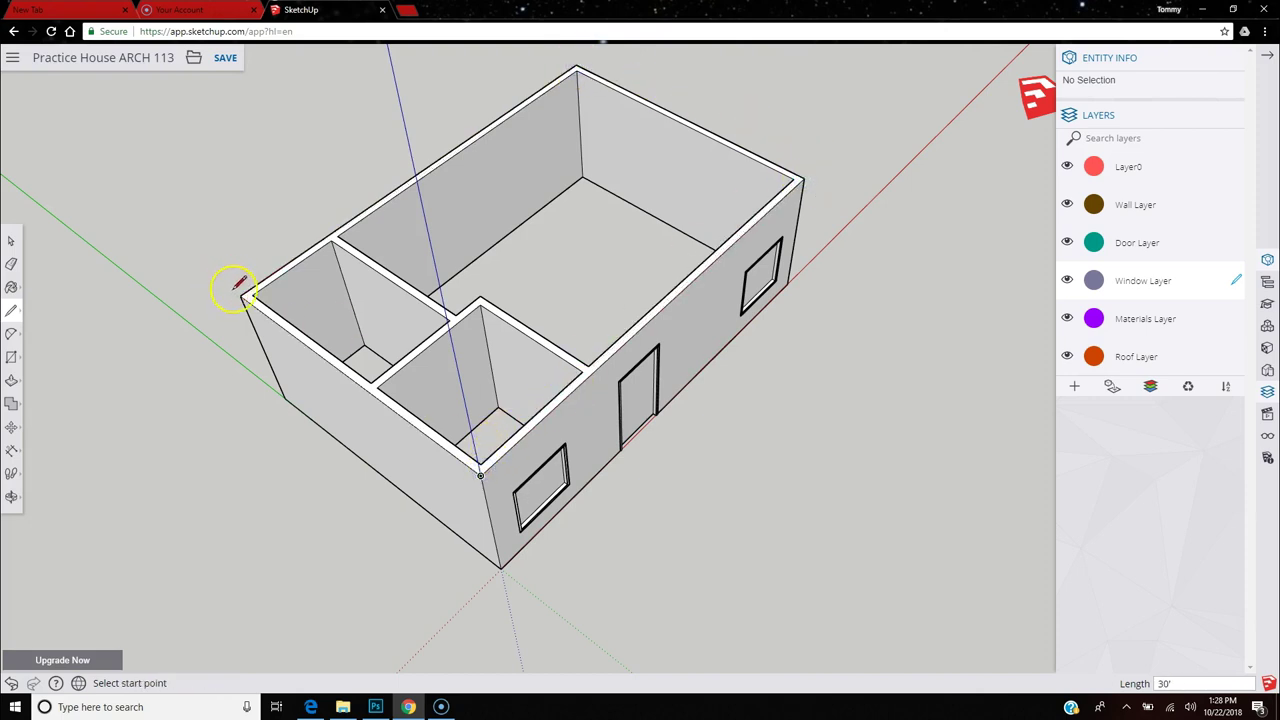
left_click(241, 296)
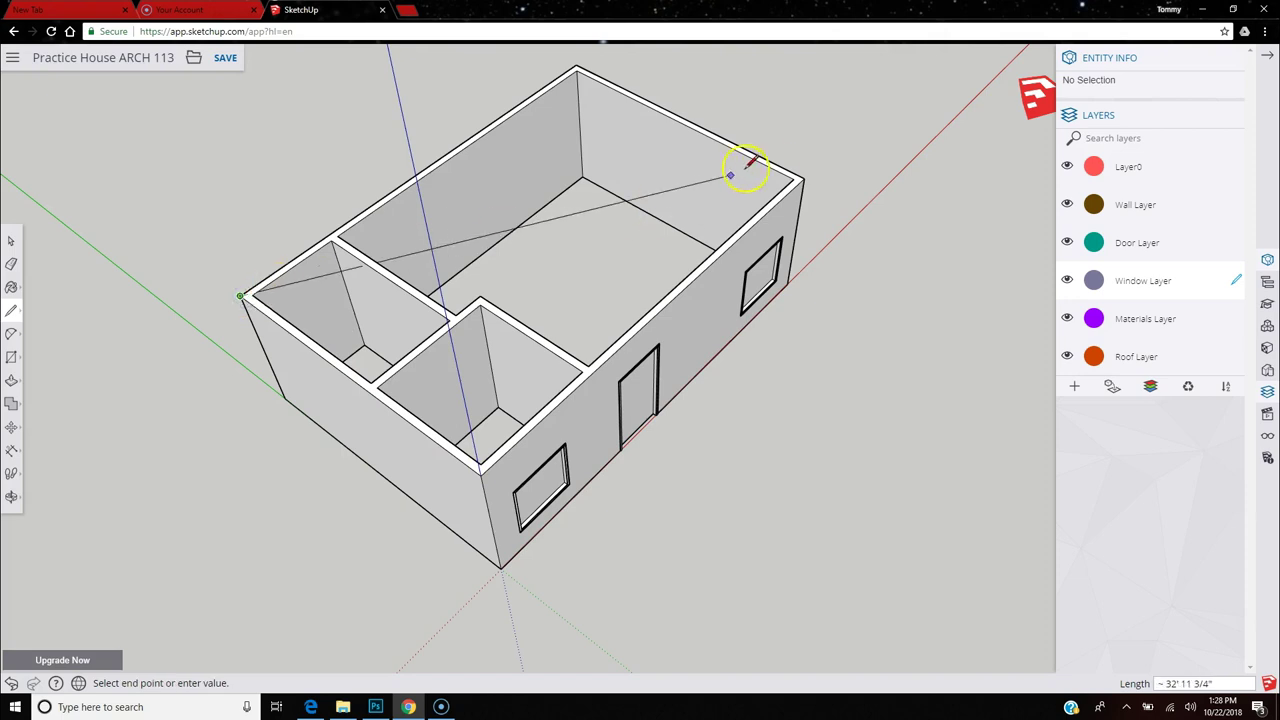
left_click(806, 178)
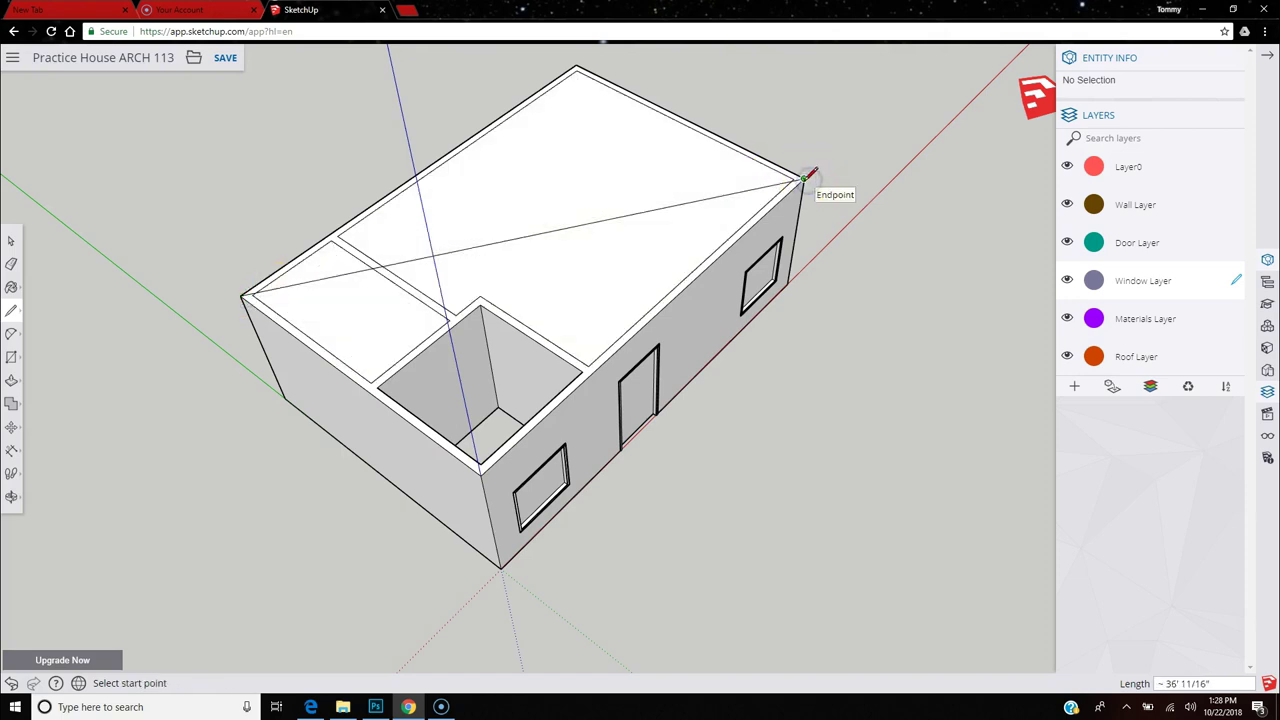
left_click(481, 472)
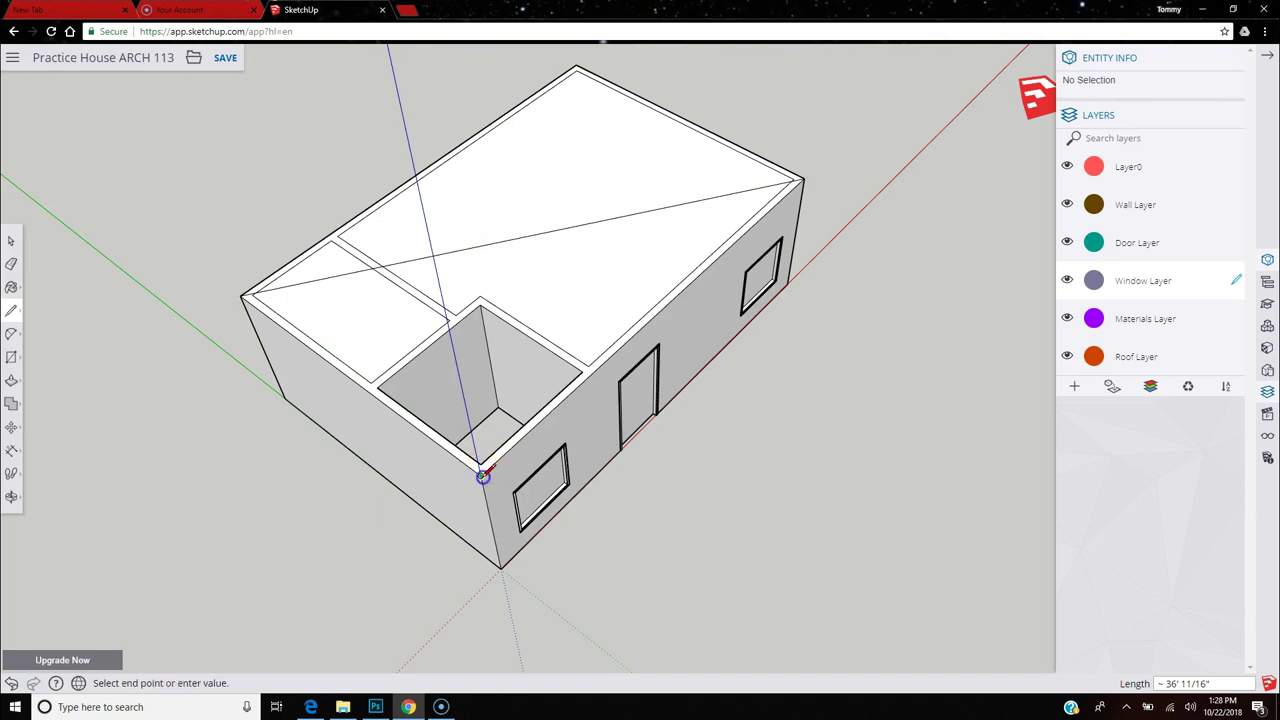
left_click(578, 67)
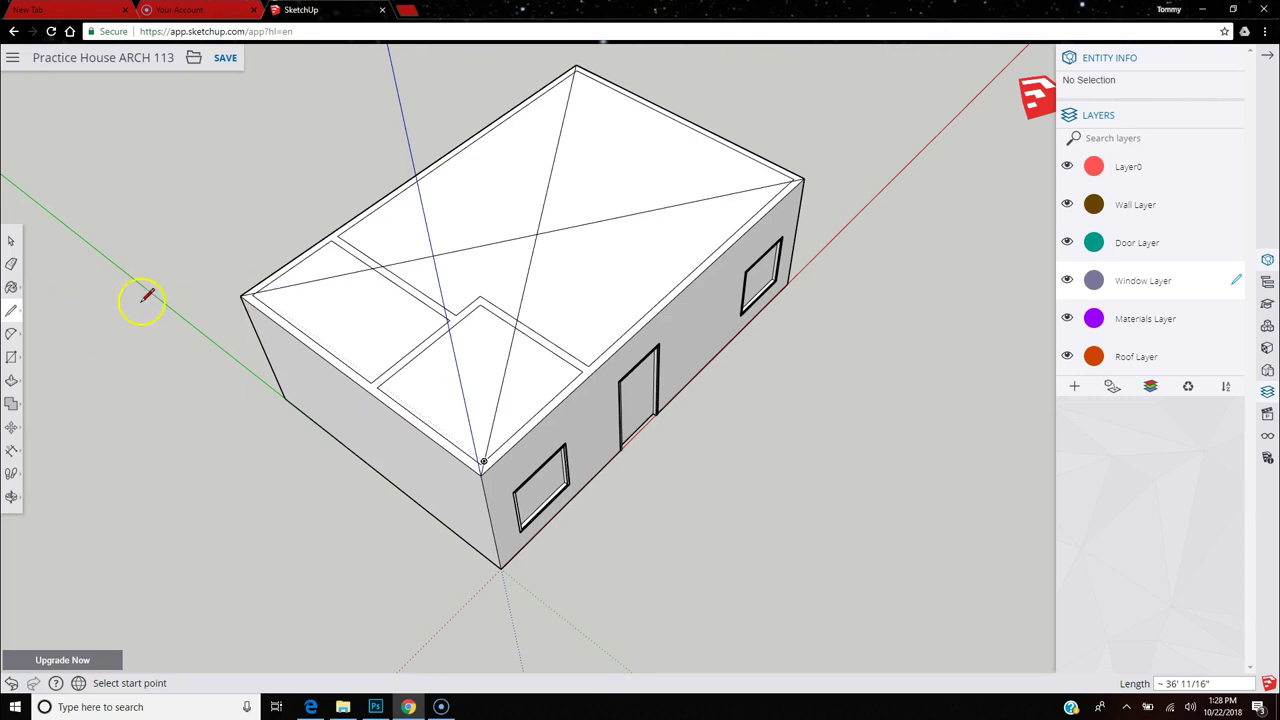
left_click(12, 242)
left_click(591, 223)
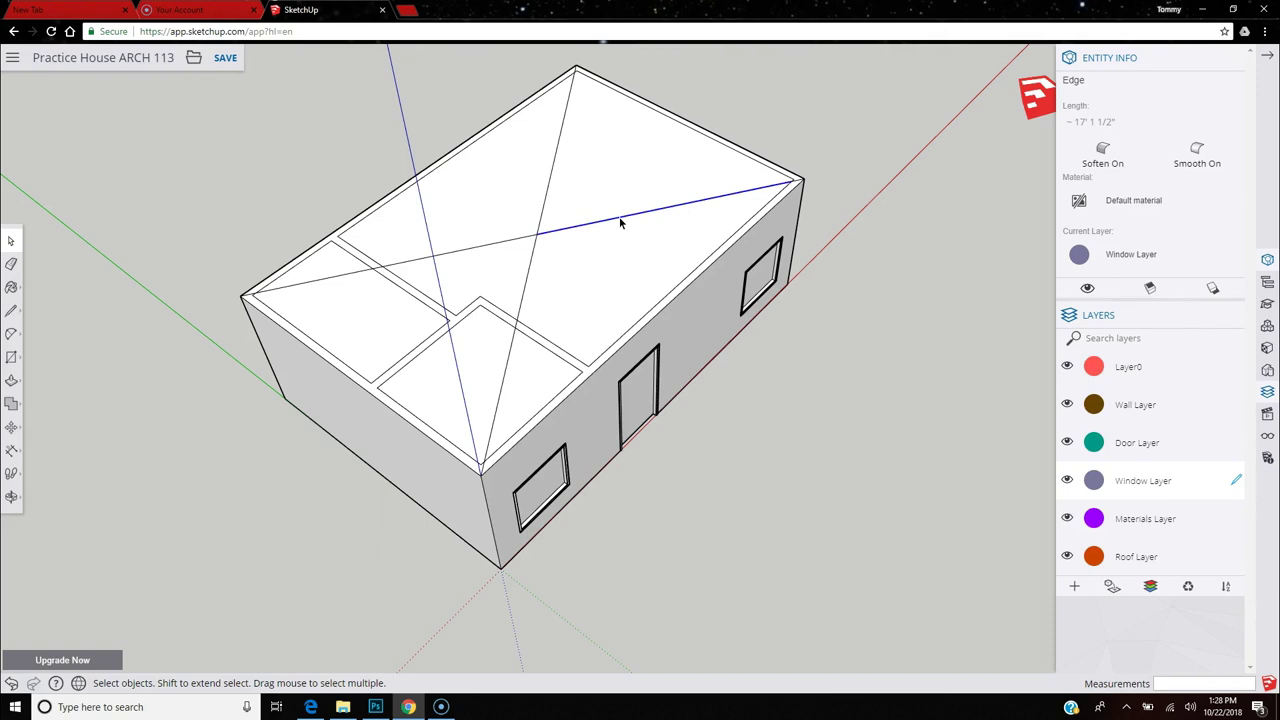
Delete the four diagonal edges crossing the roof.
key("Delete")
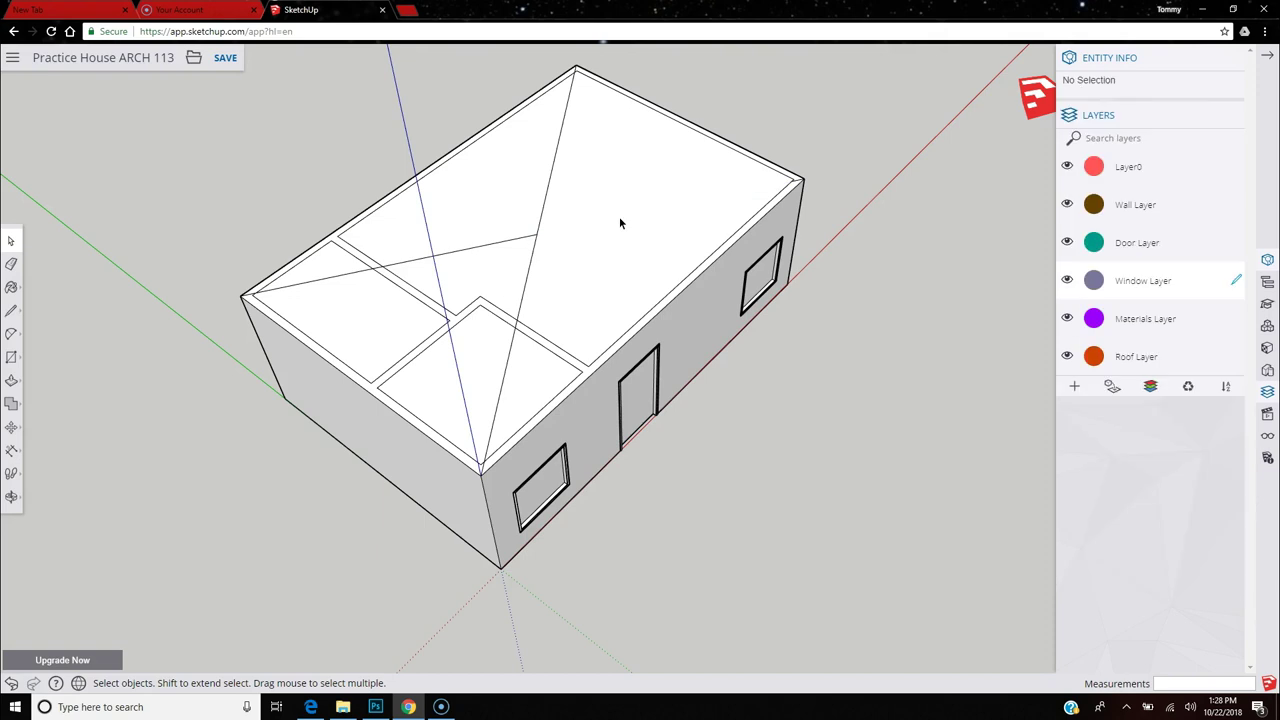
left_click(543, 205)
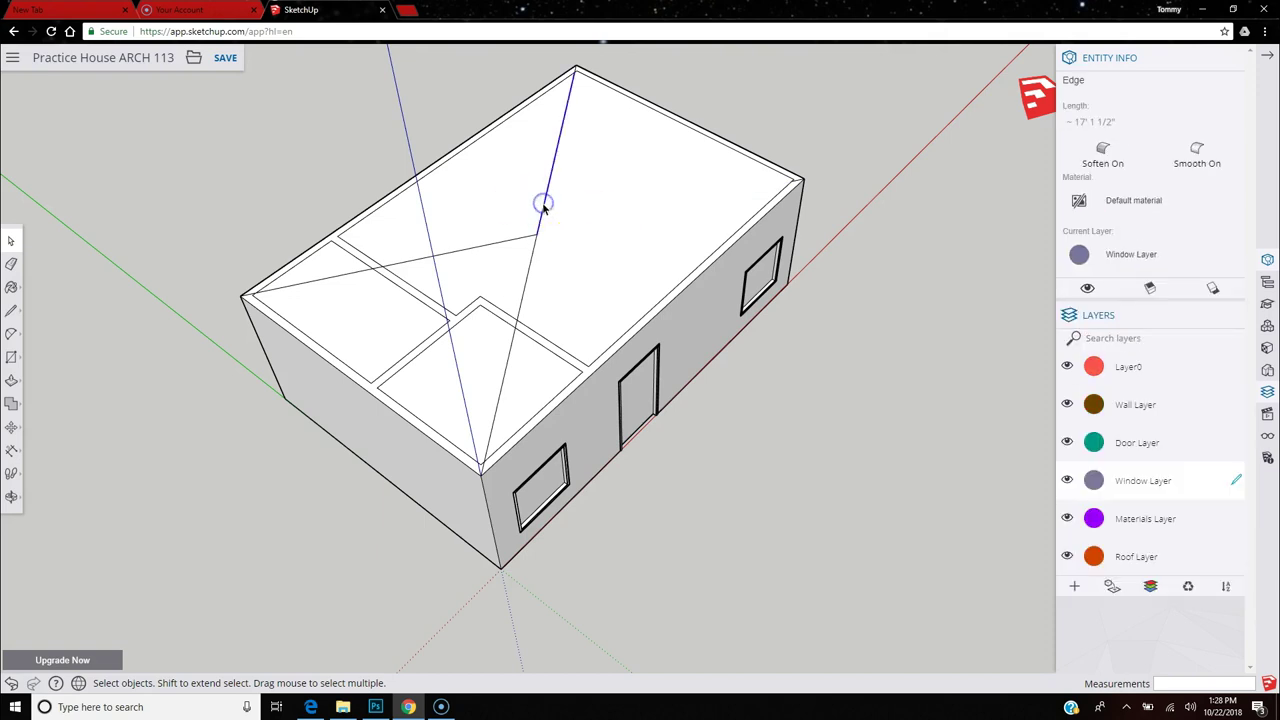
key("Delete")
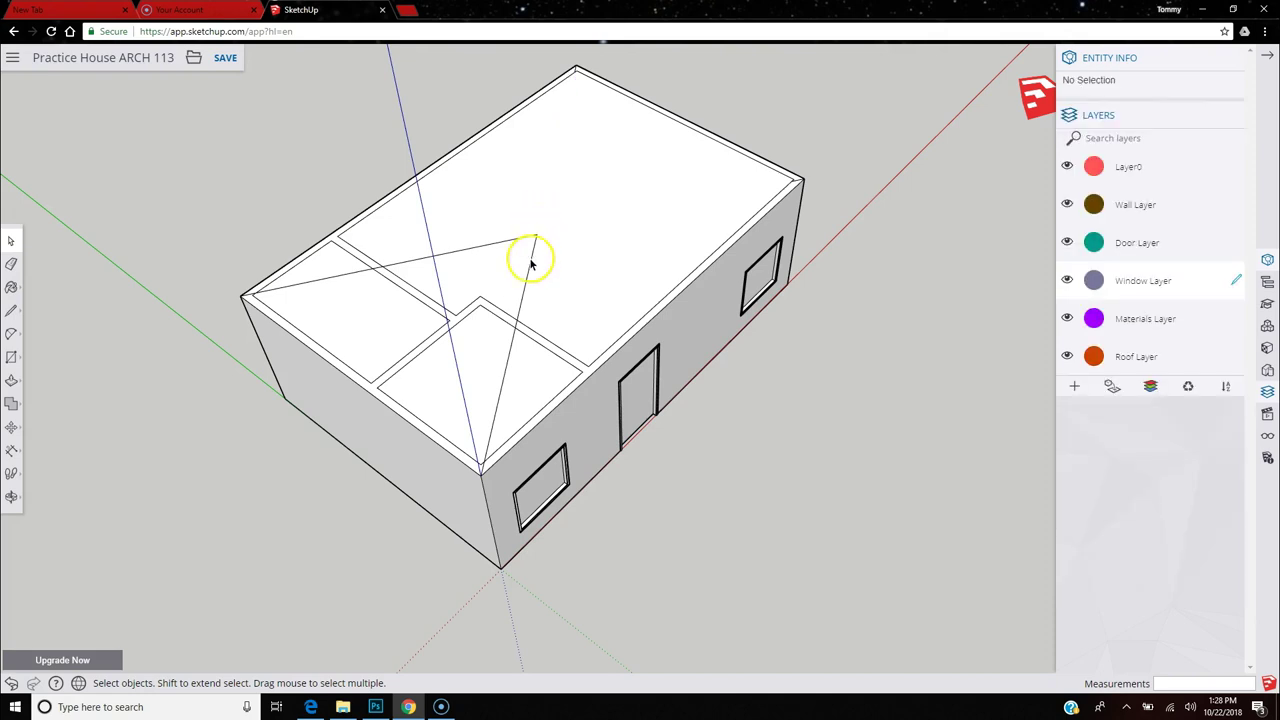
left_click(530, 258)
key("Delete")
left_click(514, 334)
left_click(496, 267)
left_click(493, 242)
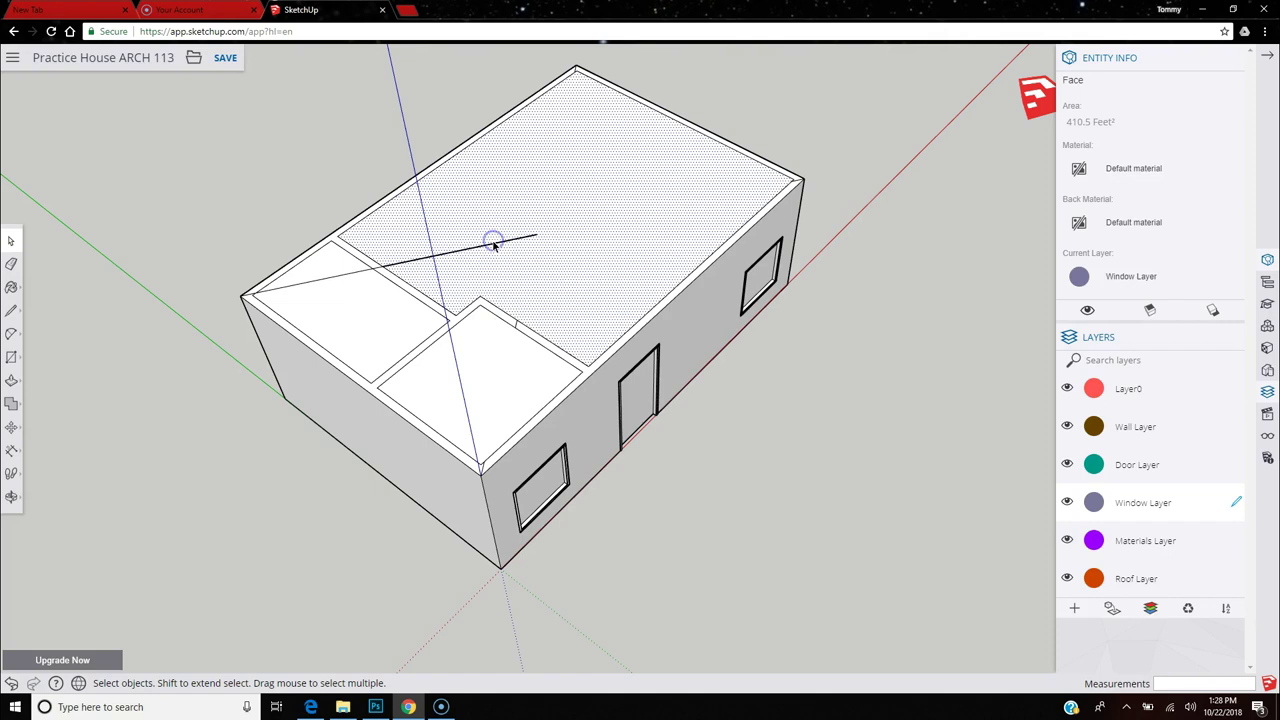
left_click(491, 247)
key("Delete")
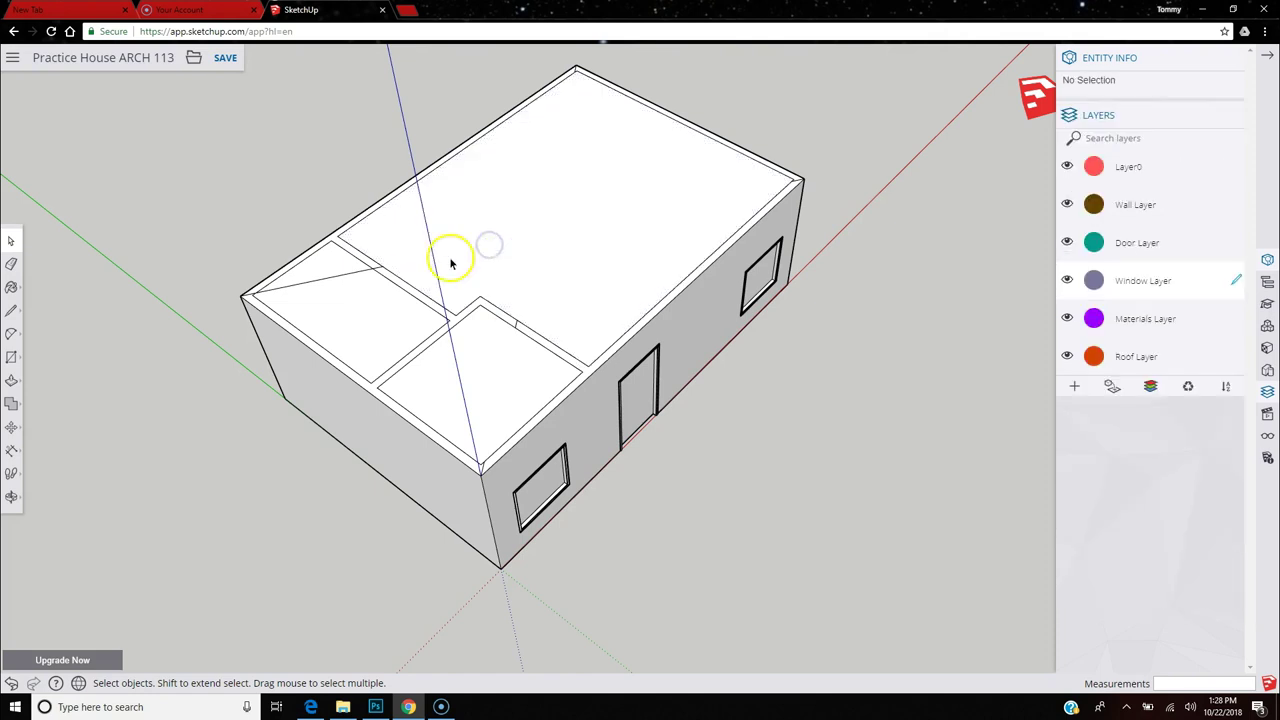
Check the left room outline's edges for a leftover diagonal.
left_click(377, 268)
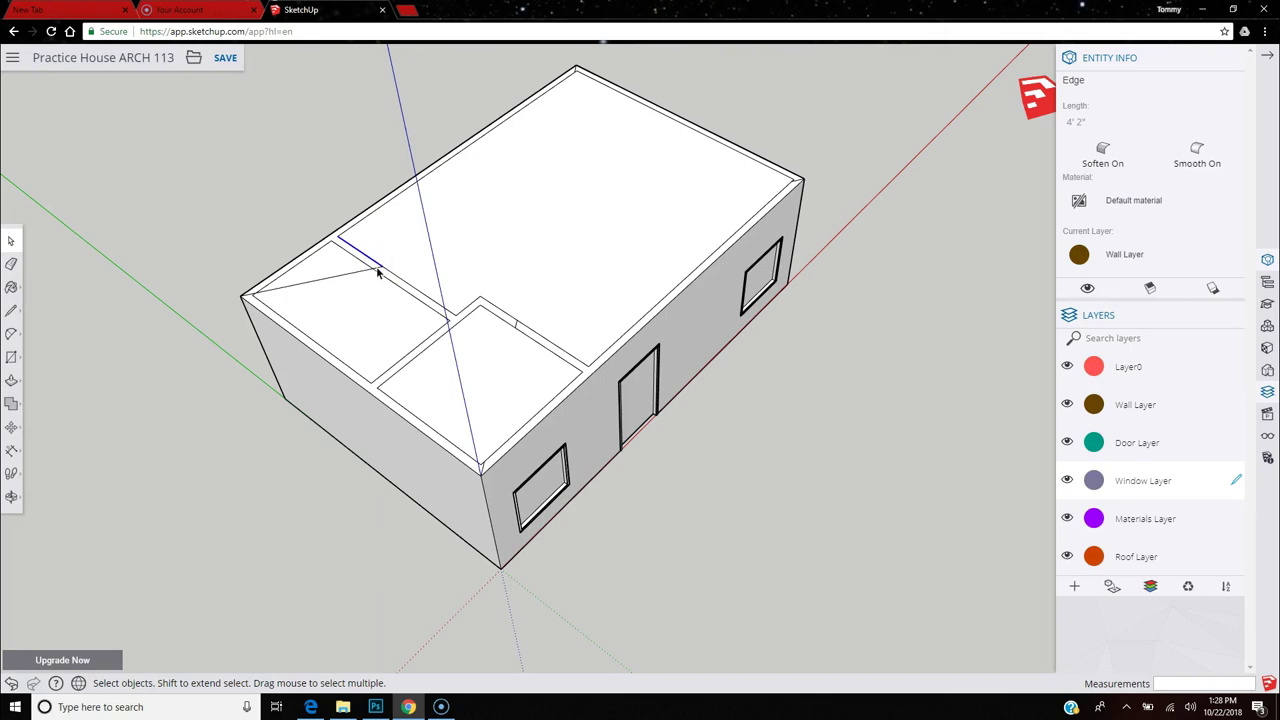
left_click(376, 268)
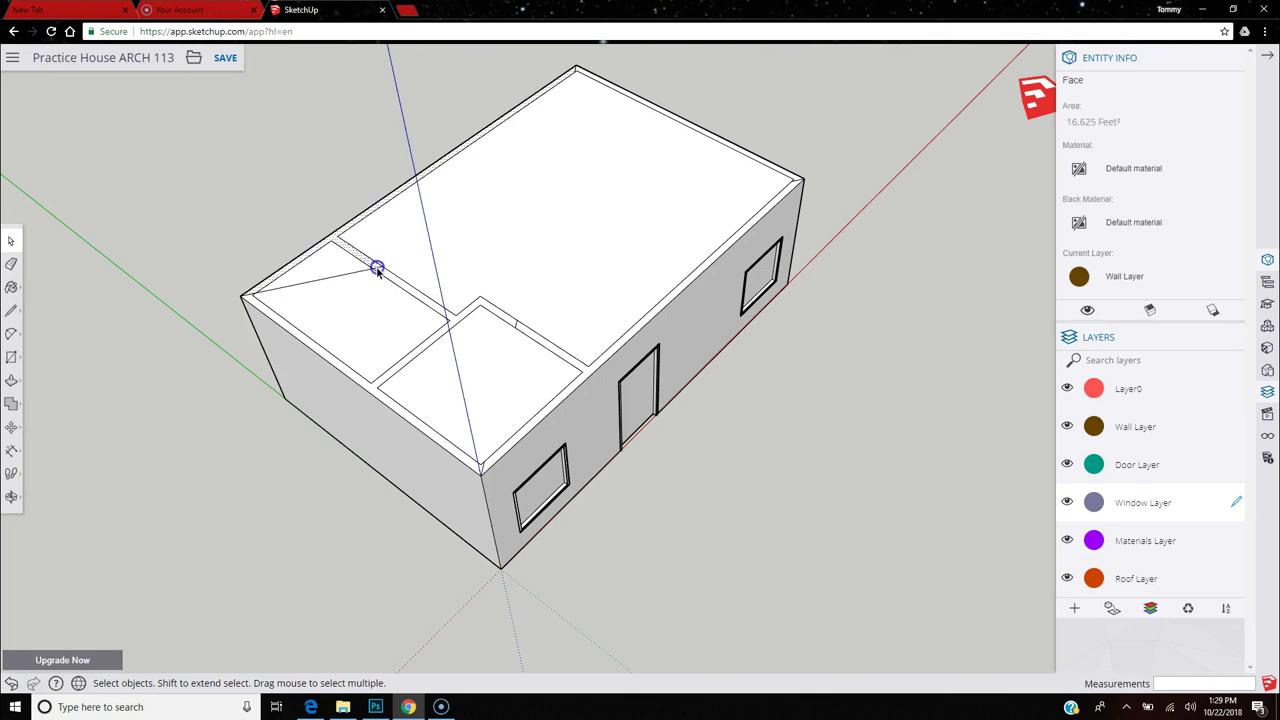
left_click(368, 271)
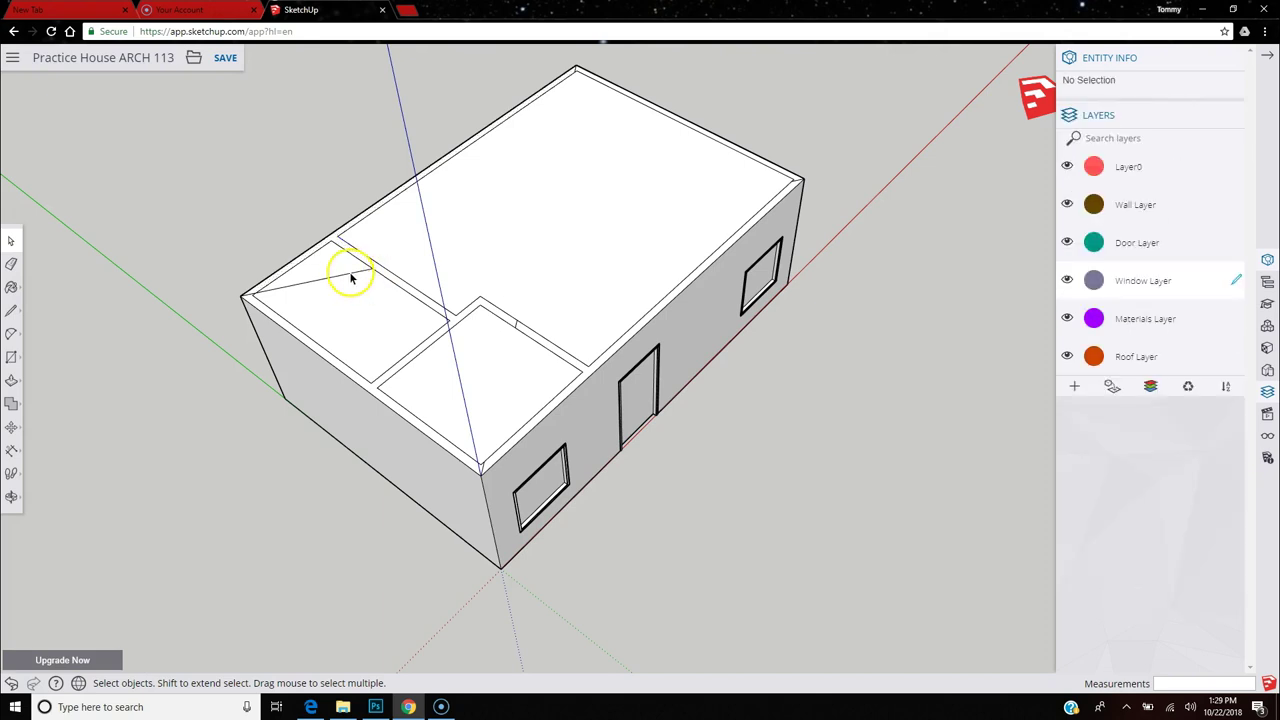
left_click(351, 278)
left_click(240, 288)
Zoom in on the top and front roof corners to confirm no stray edges remain.
scroll(242, 290, "up", 5)
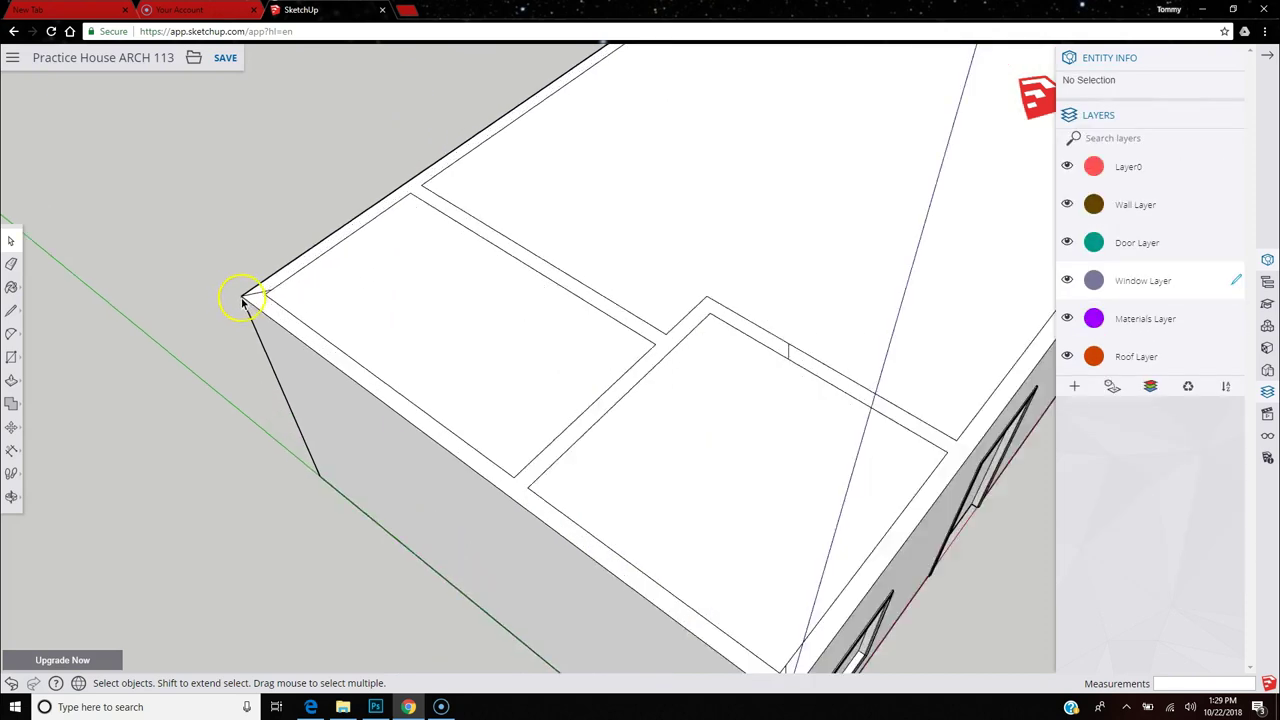
left_click(258, 295)
scroll(258, 292, "down", 8)
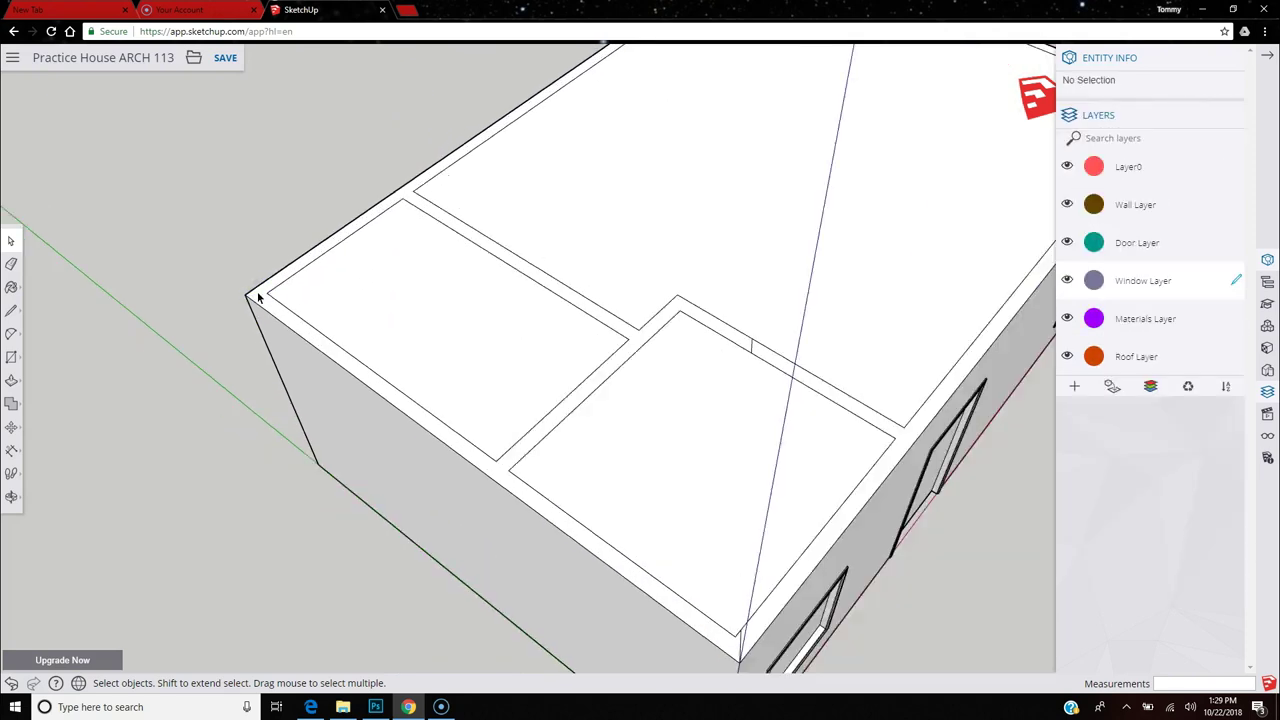
scroll(567, 343, "up", 5)
scroll(567, 343, "up", 3)
left_click(566, 316)
scroll(567, 320, "down", 6)
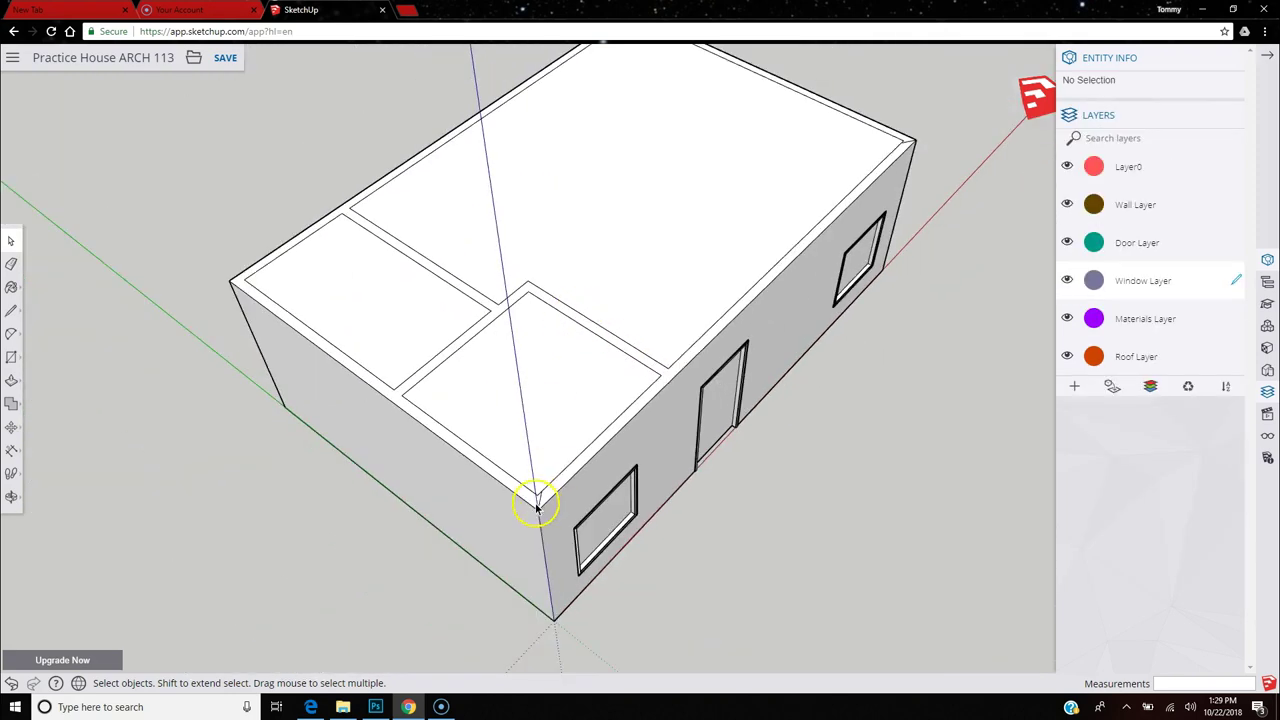
scroll(540, 500, "up", 5)
left_click(540, 492)
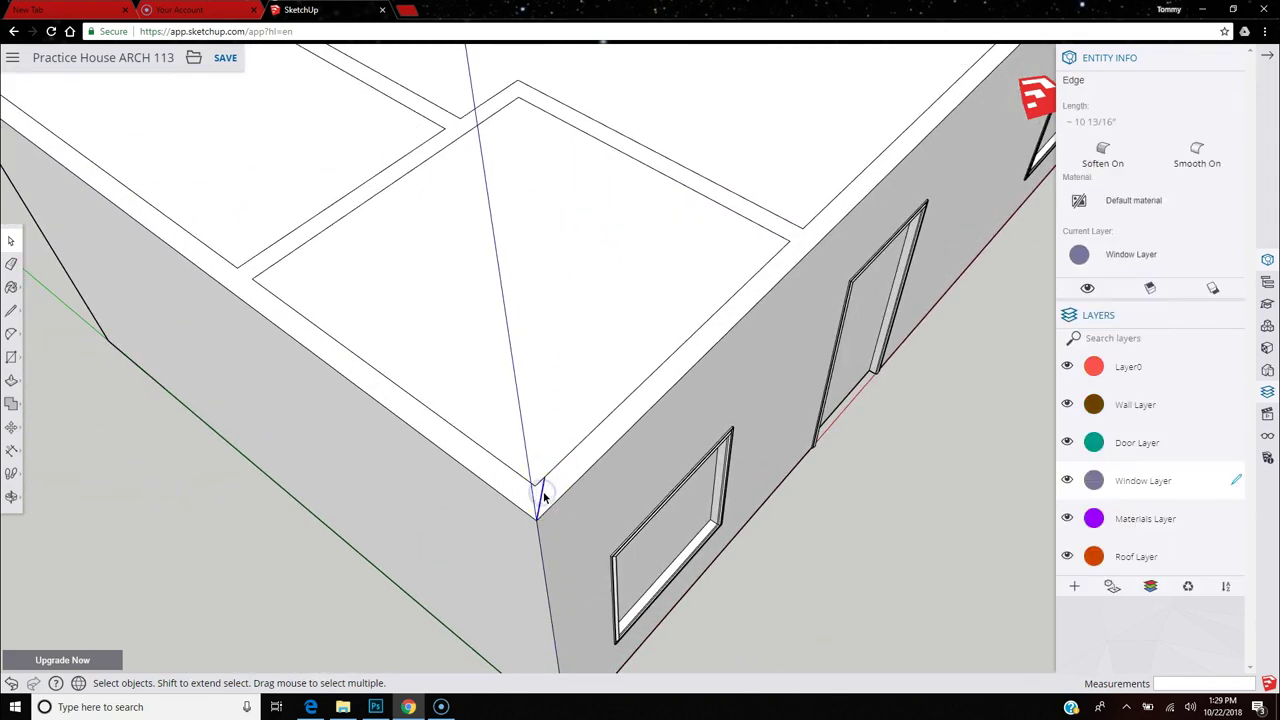
scroll(545, 495, "down", 6)
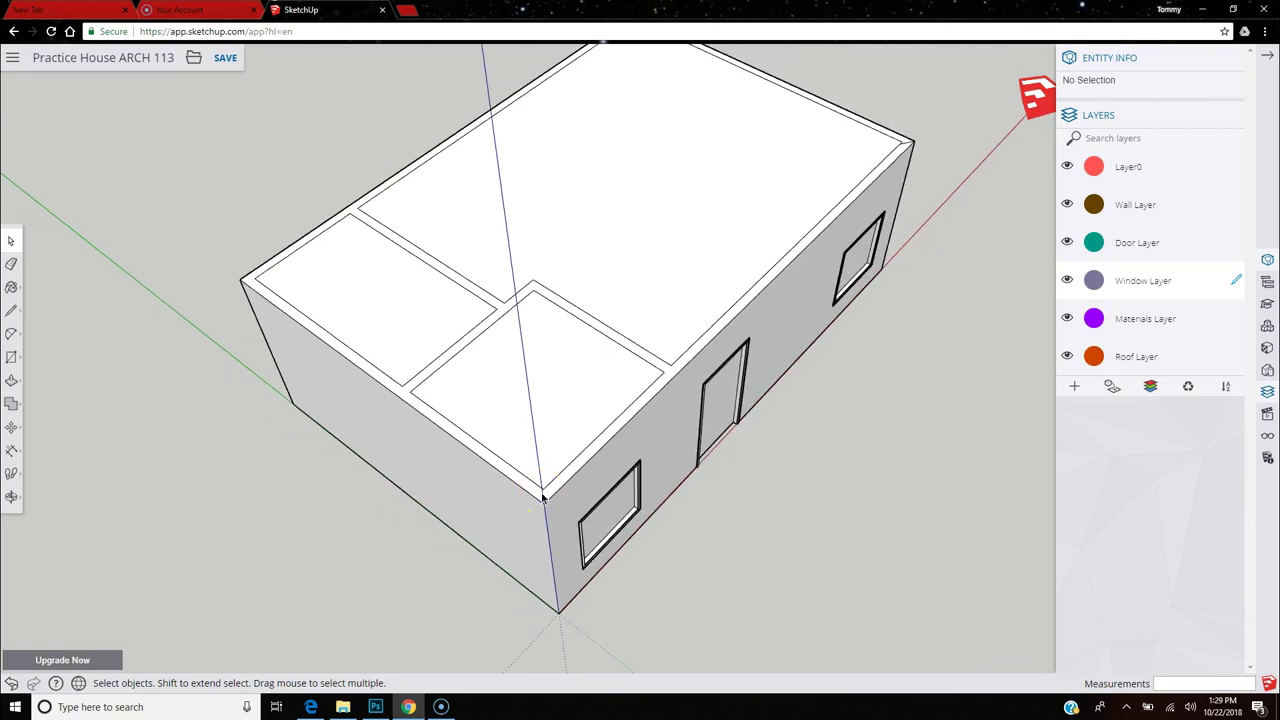
scroll(449, 337, "down", 2)
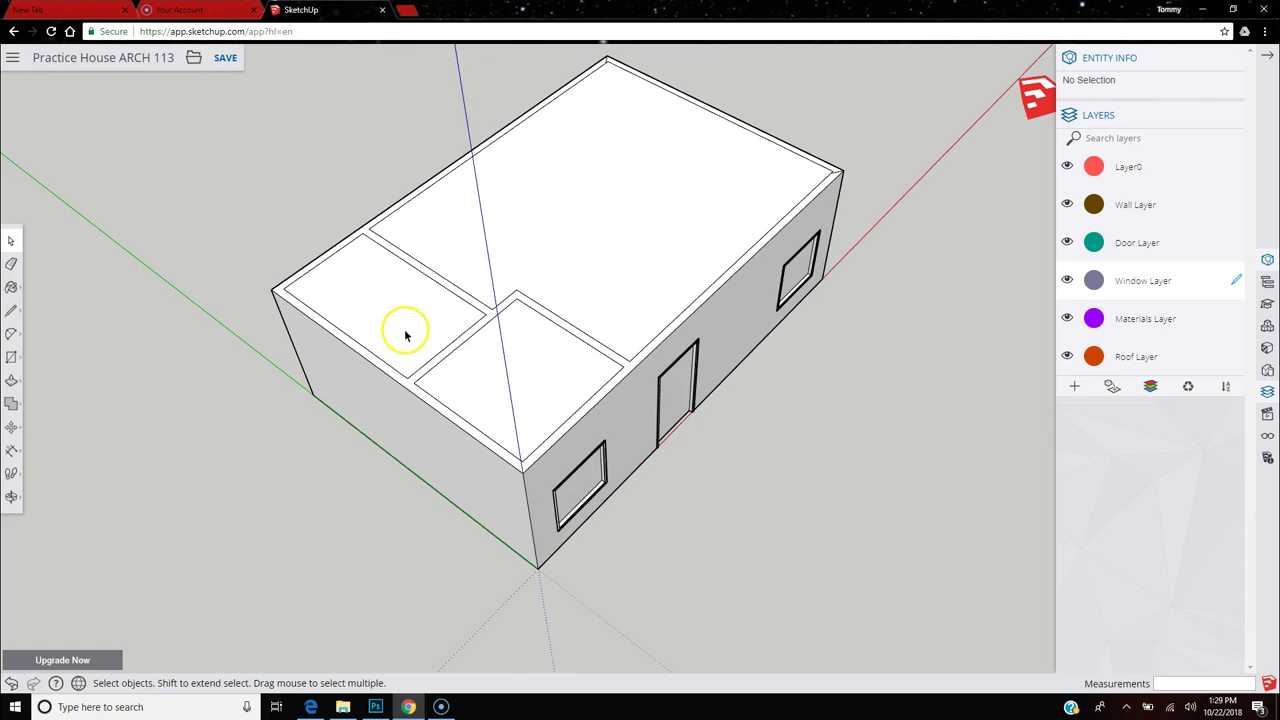
Raise the large roof face by 1'.
left_click(11, 380)
left_click(626, 266)
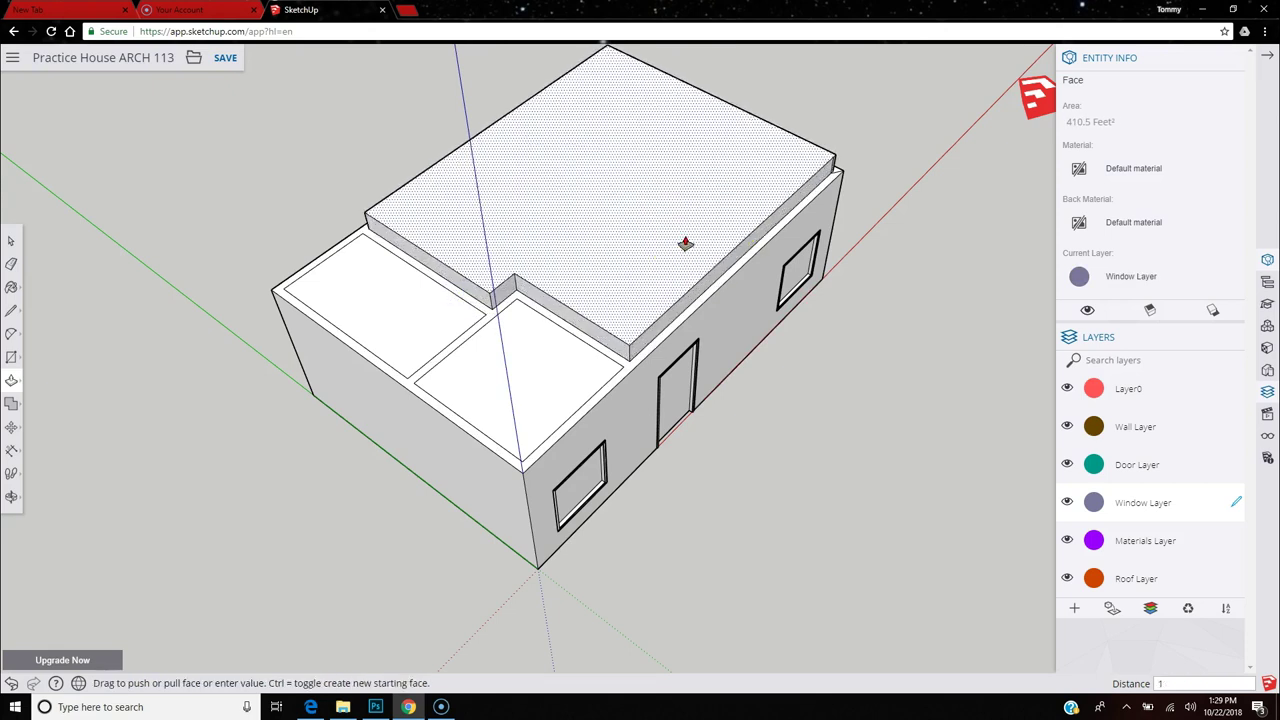
type("'")
key("Return")
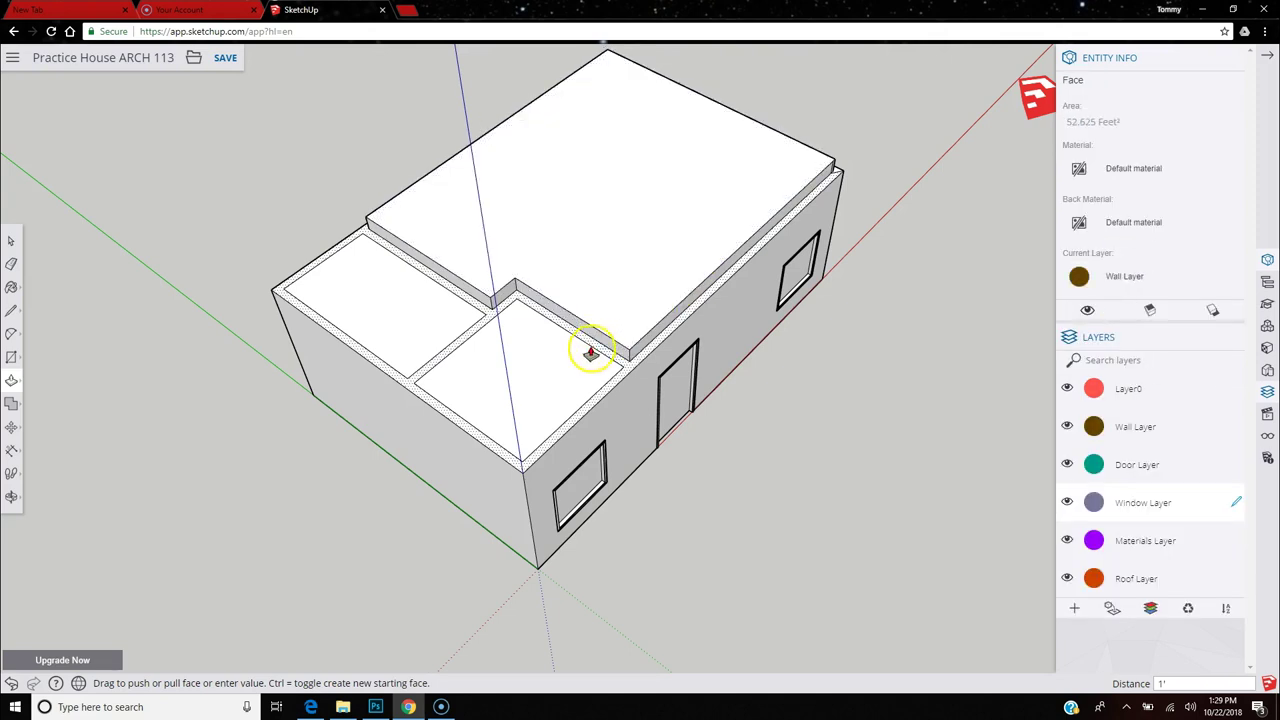
Pull the partition wall tops and both room areas up flush with the roof.
left_click(595, 349)
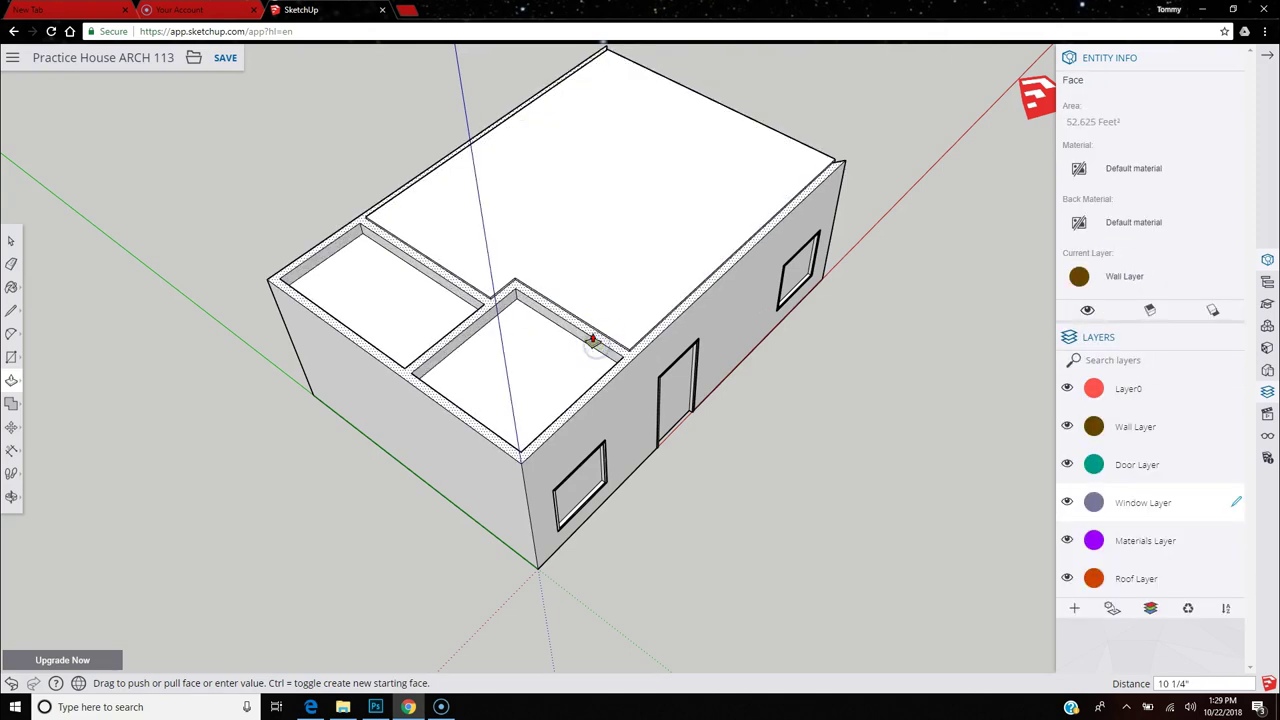
left_click(622, 320)
left_click_drag(523, 357, 591, 303)
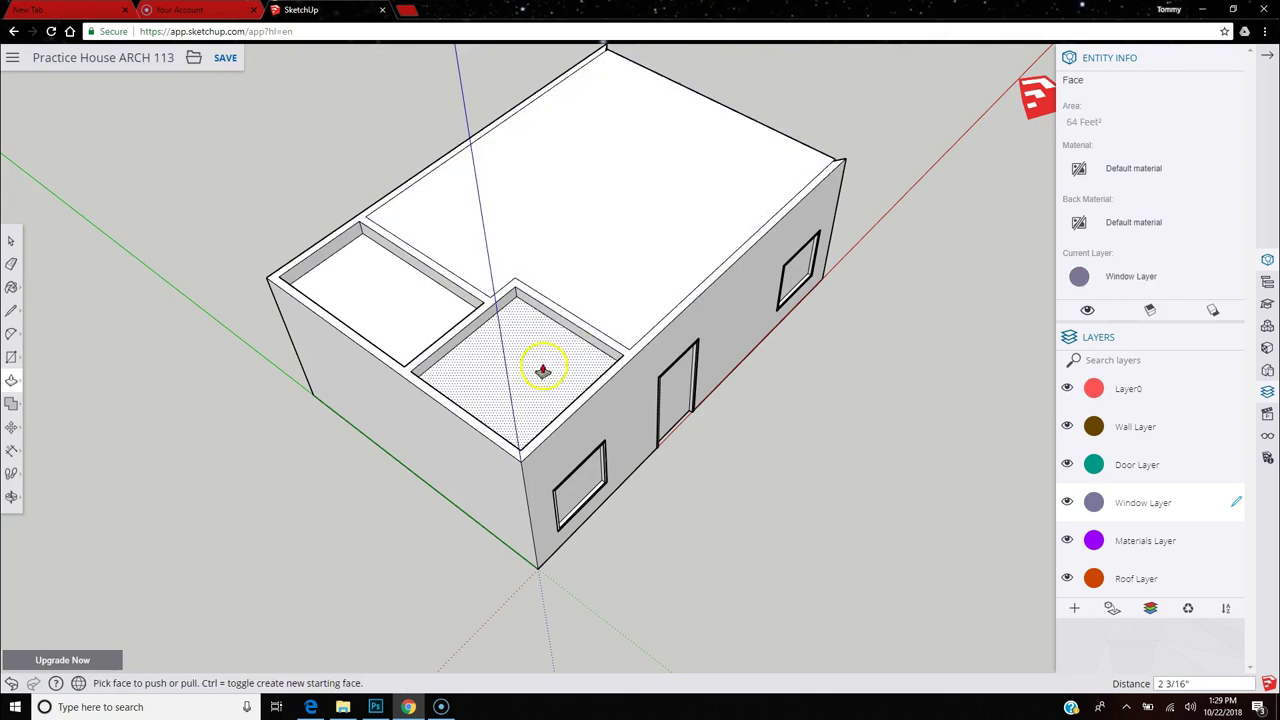
left_click(411, 320)
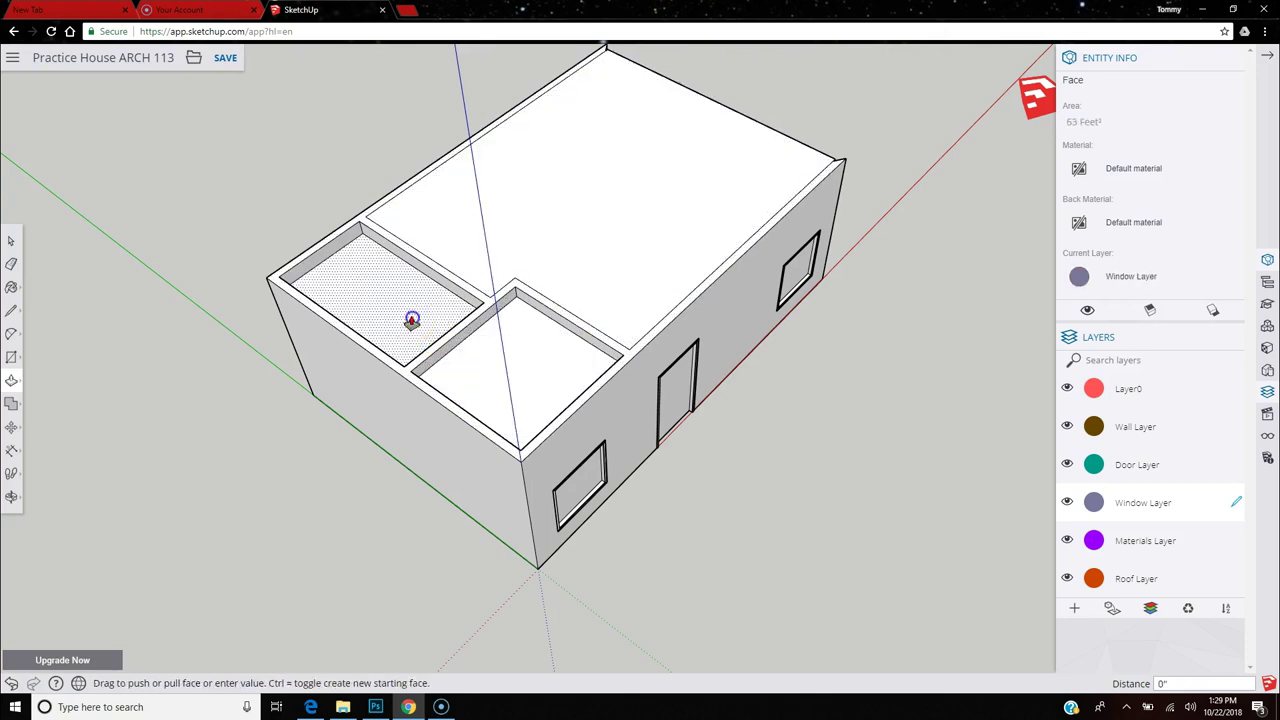
left_click(555, 270)
left_click(534, 366)
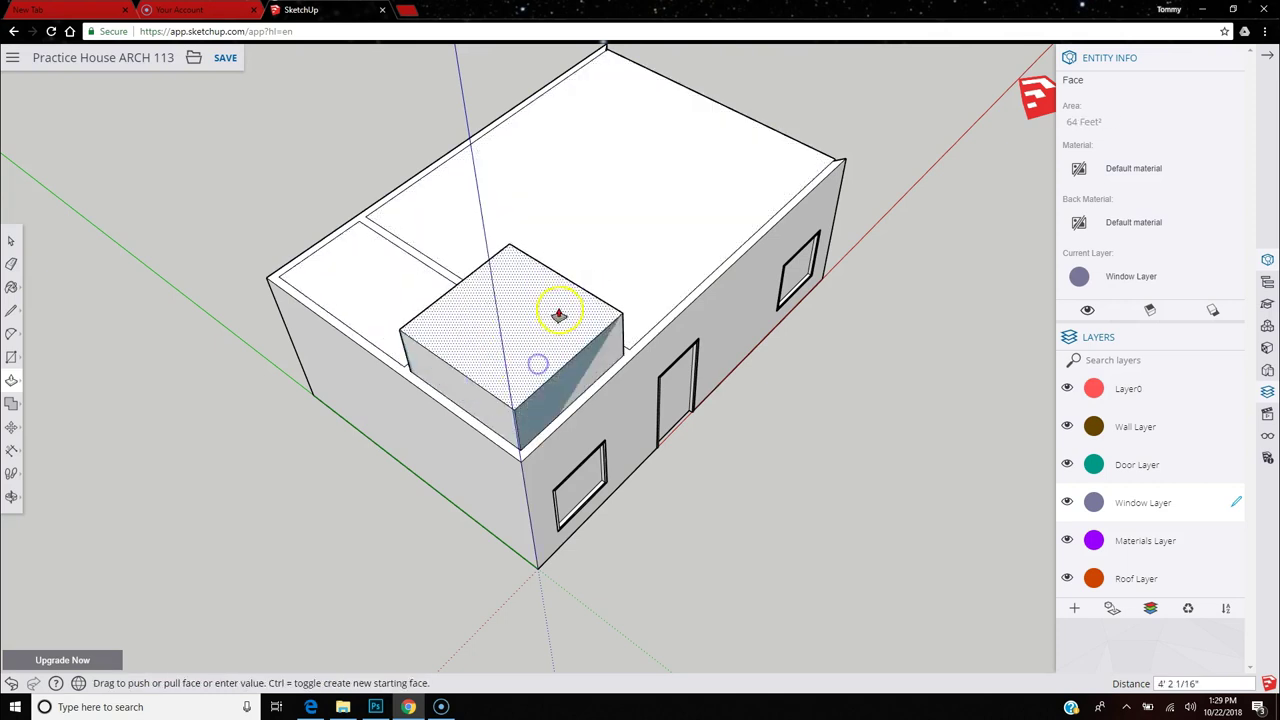
left_click(658, 290)
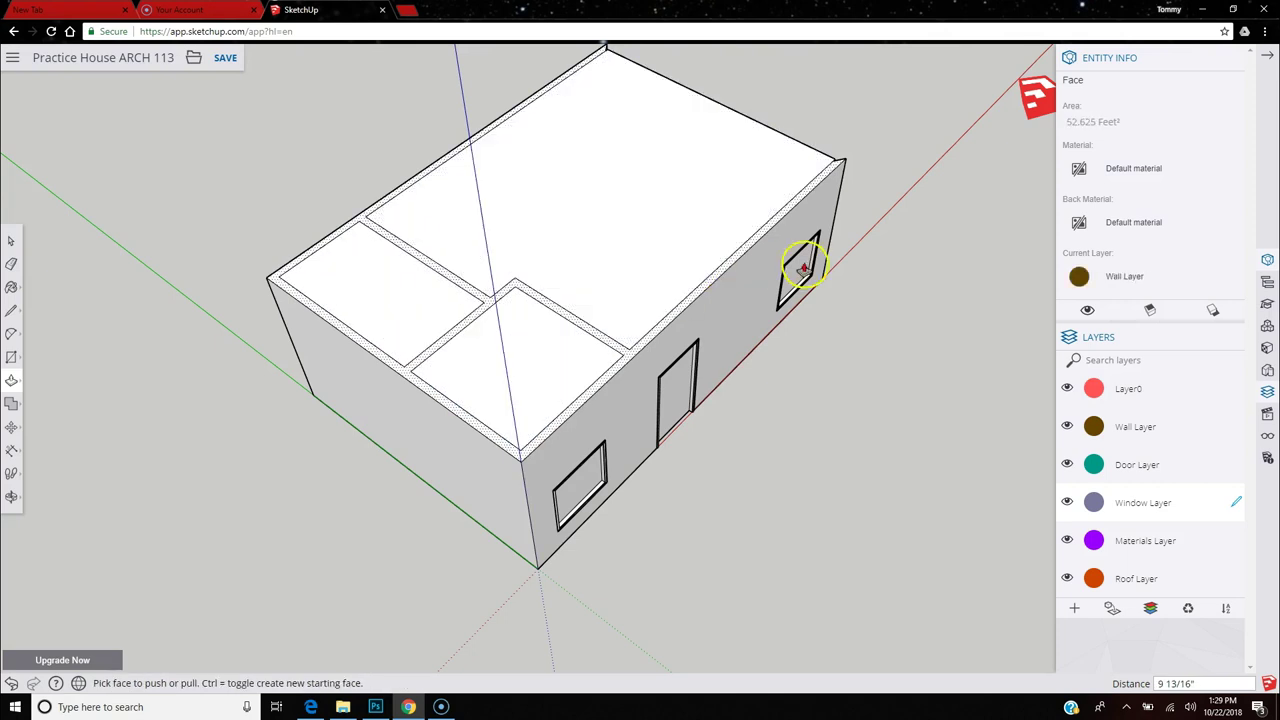
From the other side, raise the large roof face and the thin edge strip along the roof.
middle_click_drag(864, 234, 243, 360)
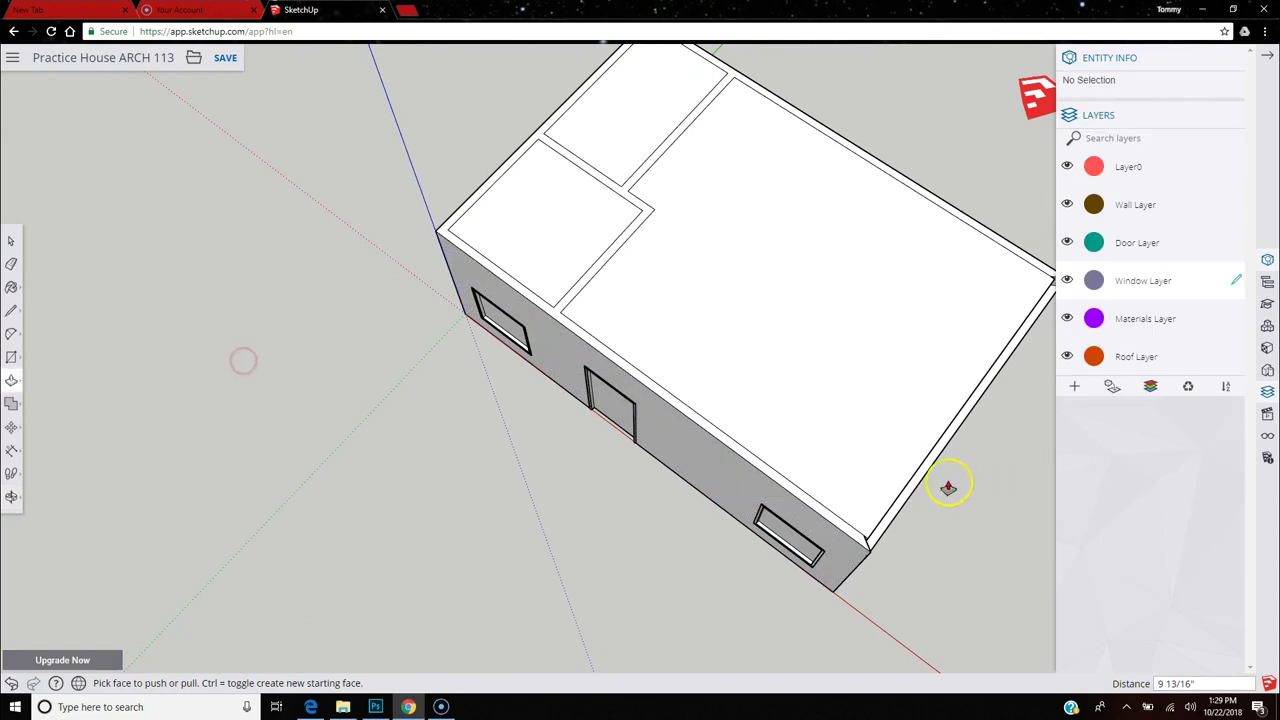
left_click(916, 493)
left_click(906, 463)
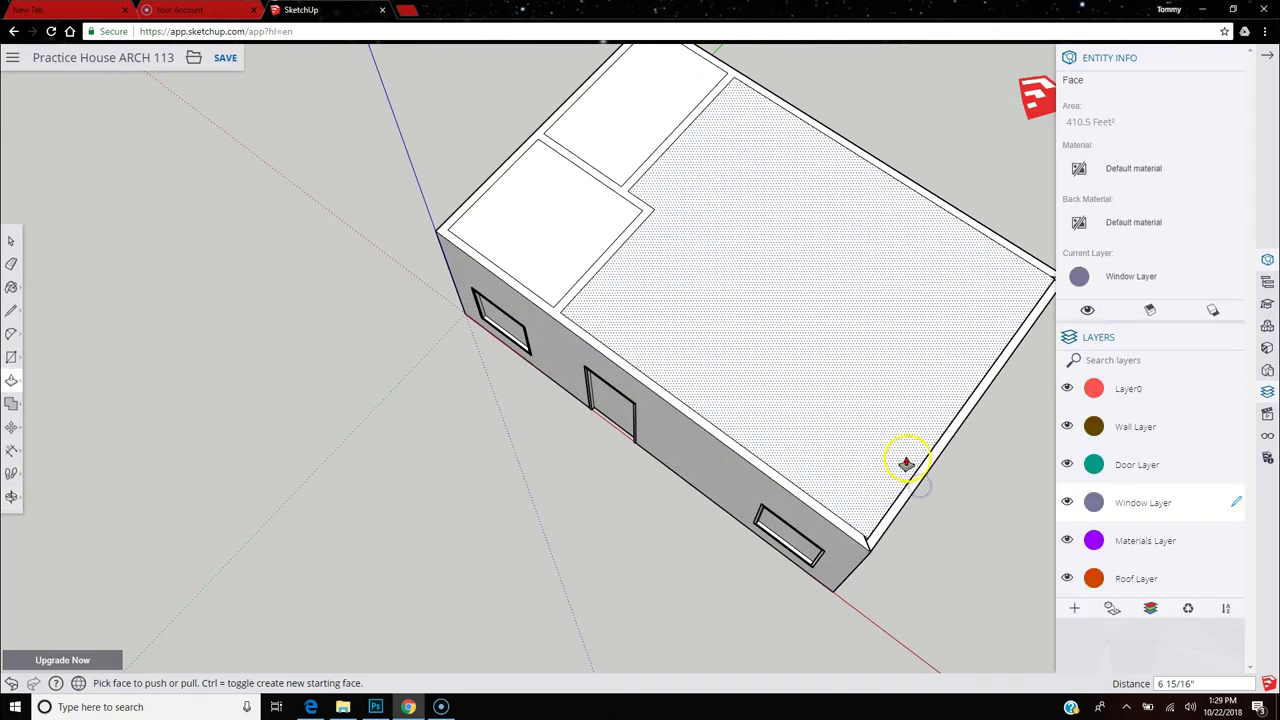
middle_click_drag(937, 509, 843, 380)
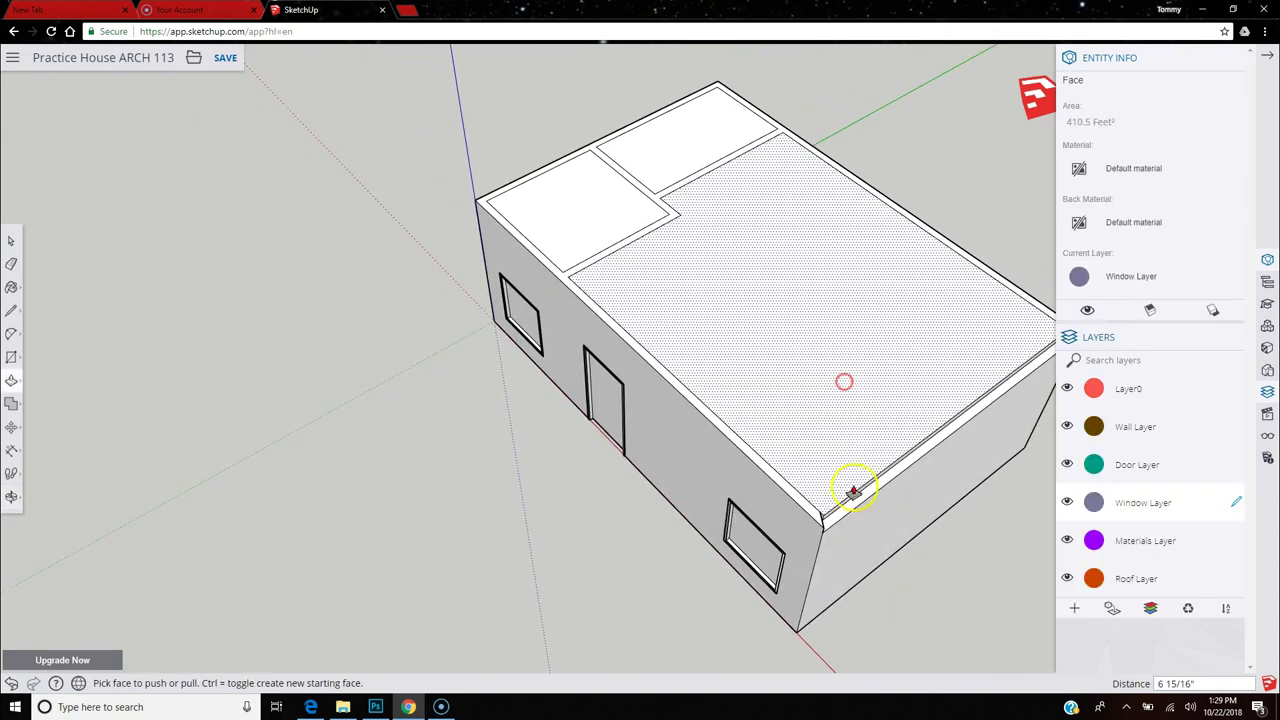
mouse_move(846, 513)
left_mouse_down()
mouse_move(838, 480)
mouse_move(814, 487)
left_mouse_up()
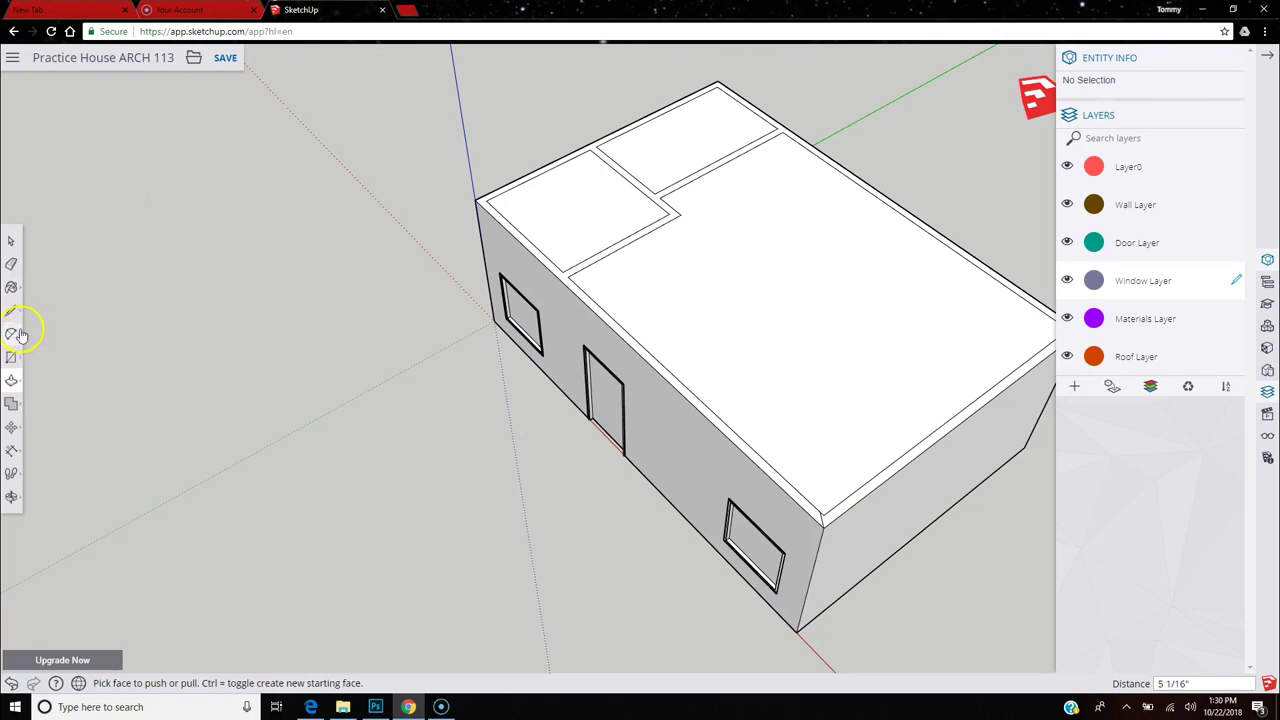
Erase the partition, L-corner and diagonal divider edges on the roof.
left_click(11, 263)
scroll(866, 522, "up", 3)
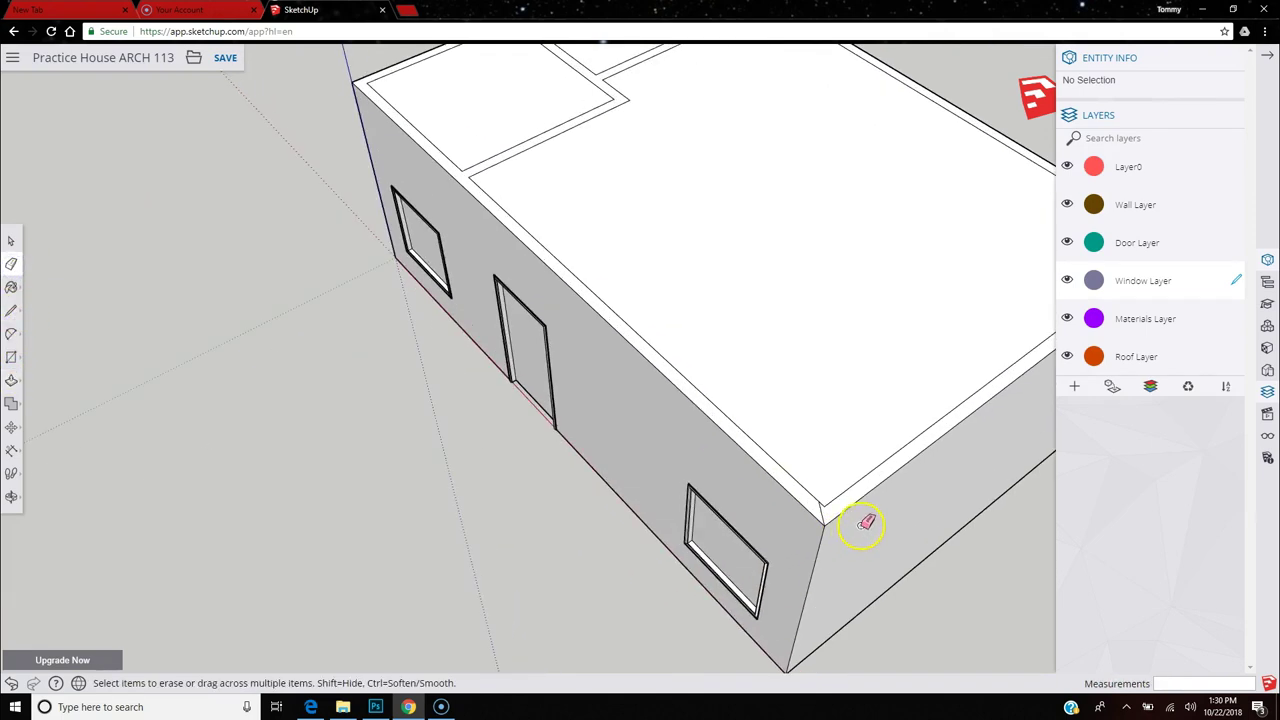
scroll(866, 522, "up", 2)
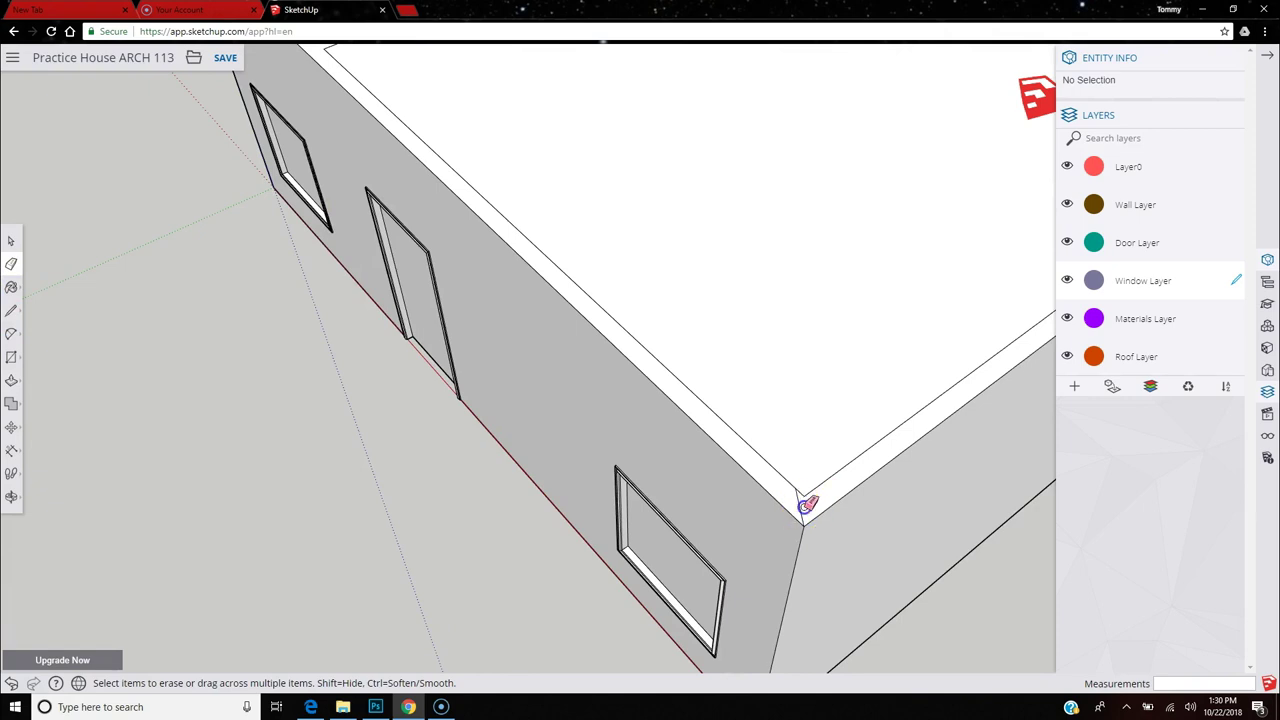
scroll(806, 510, "down", 6)
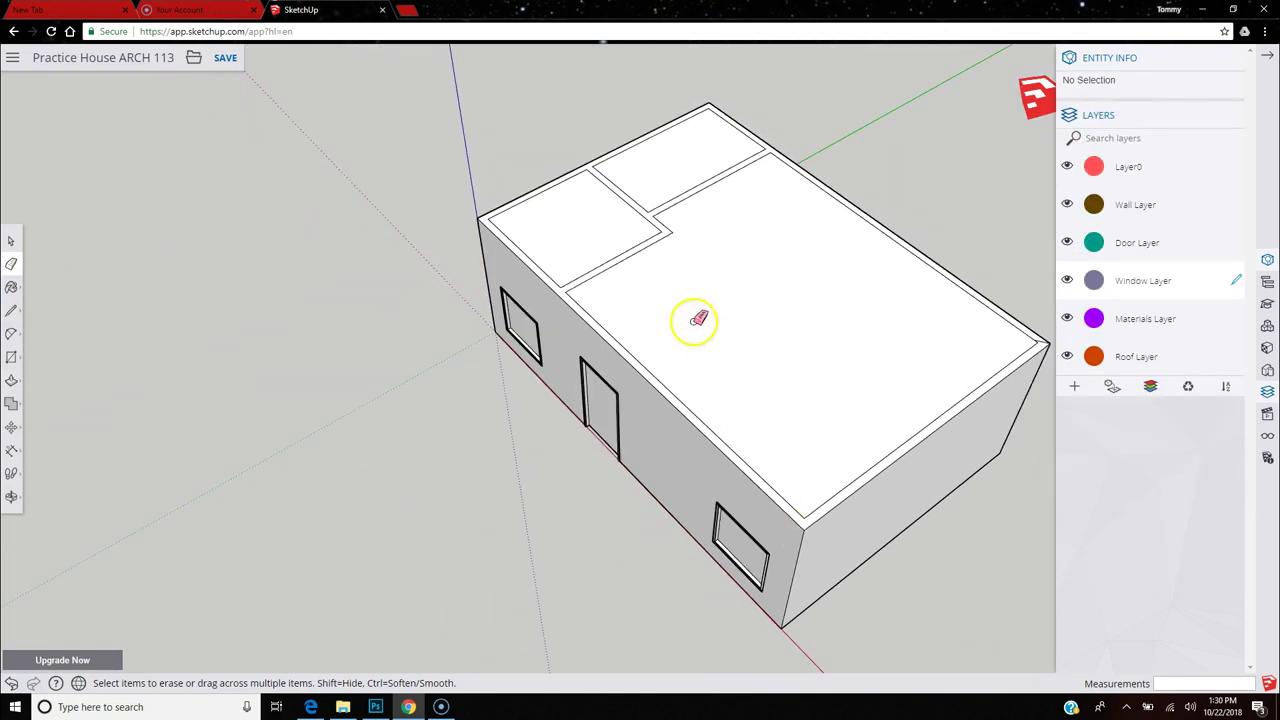
scroll(570, 183, "up", 4)
scroll(570, 183, "up", 1)
left_click(617, 166)
left_click(714, 208)
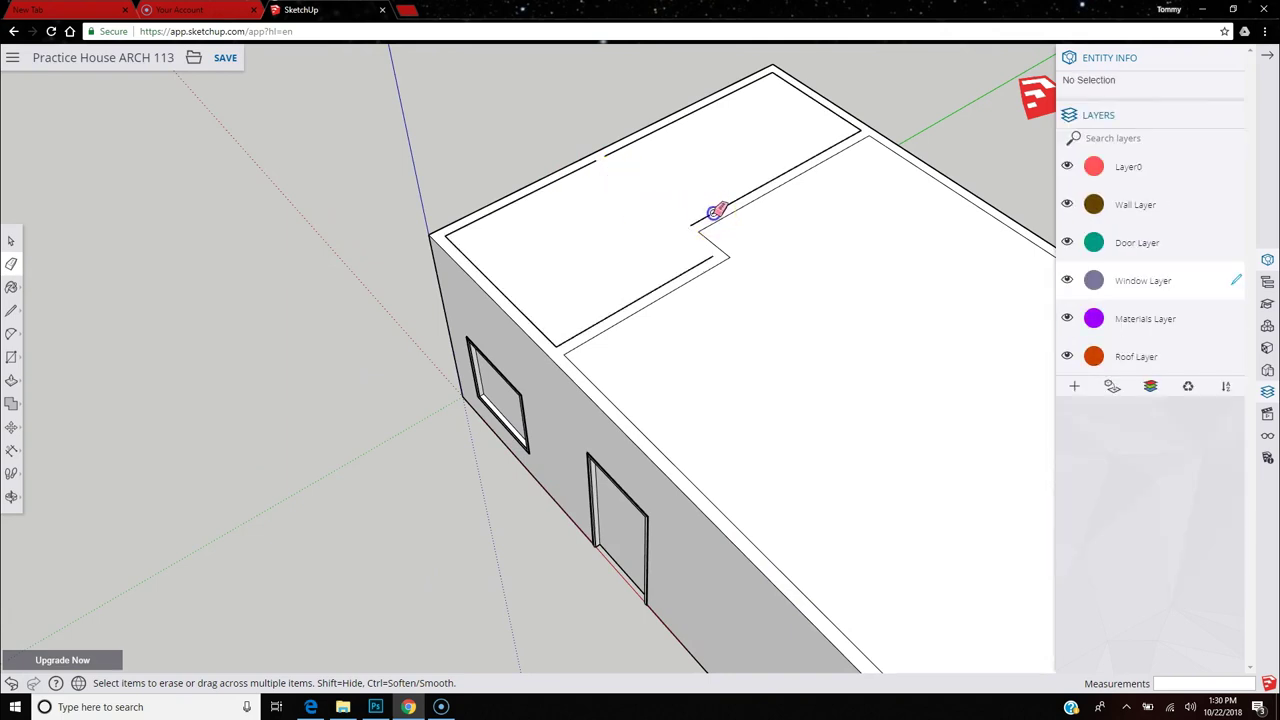
left_click(712, 240)
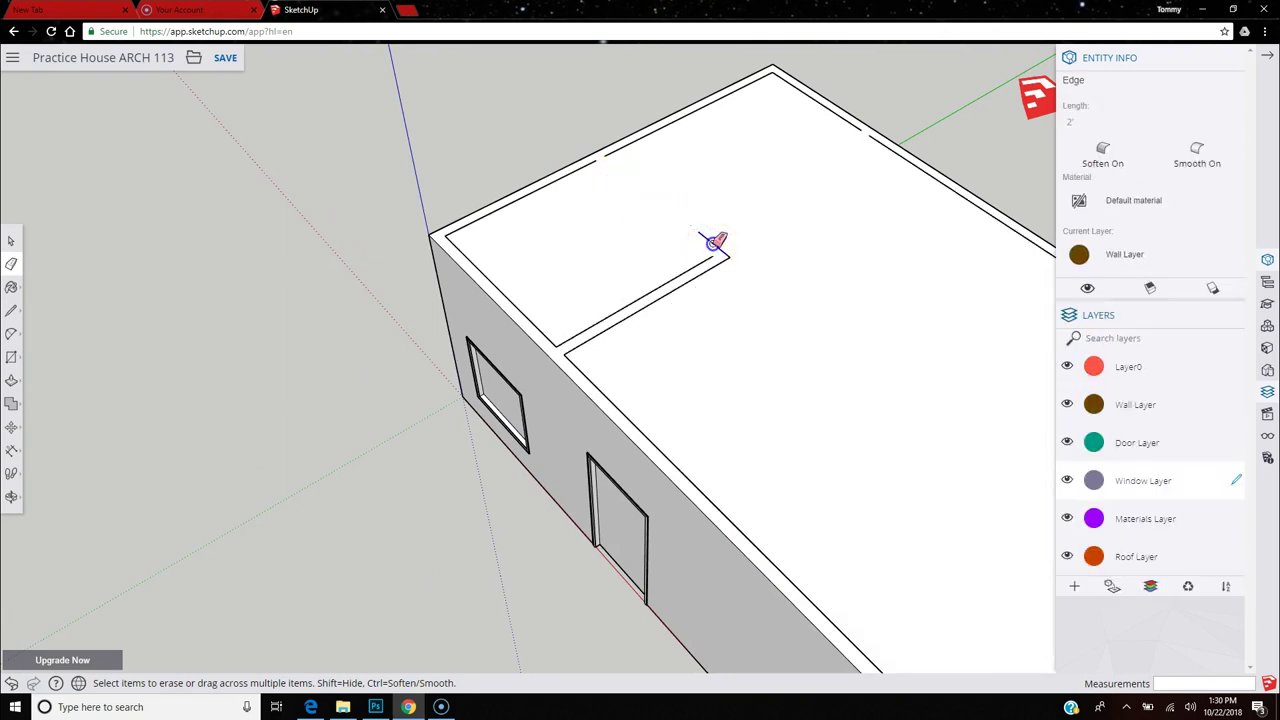
left_click(712, 258)
left_click(708, 265)
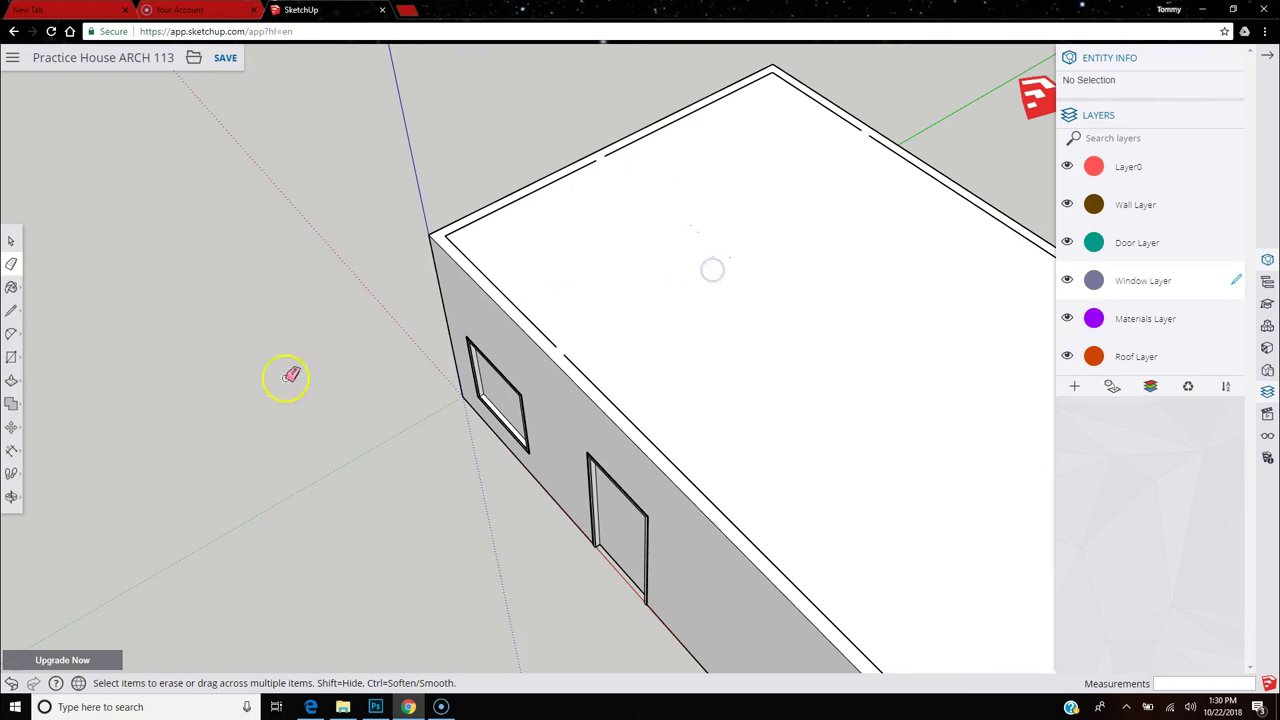
left_click(11, 310)
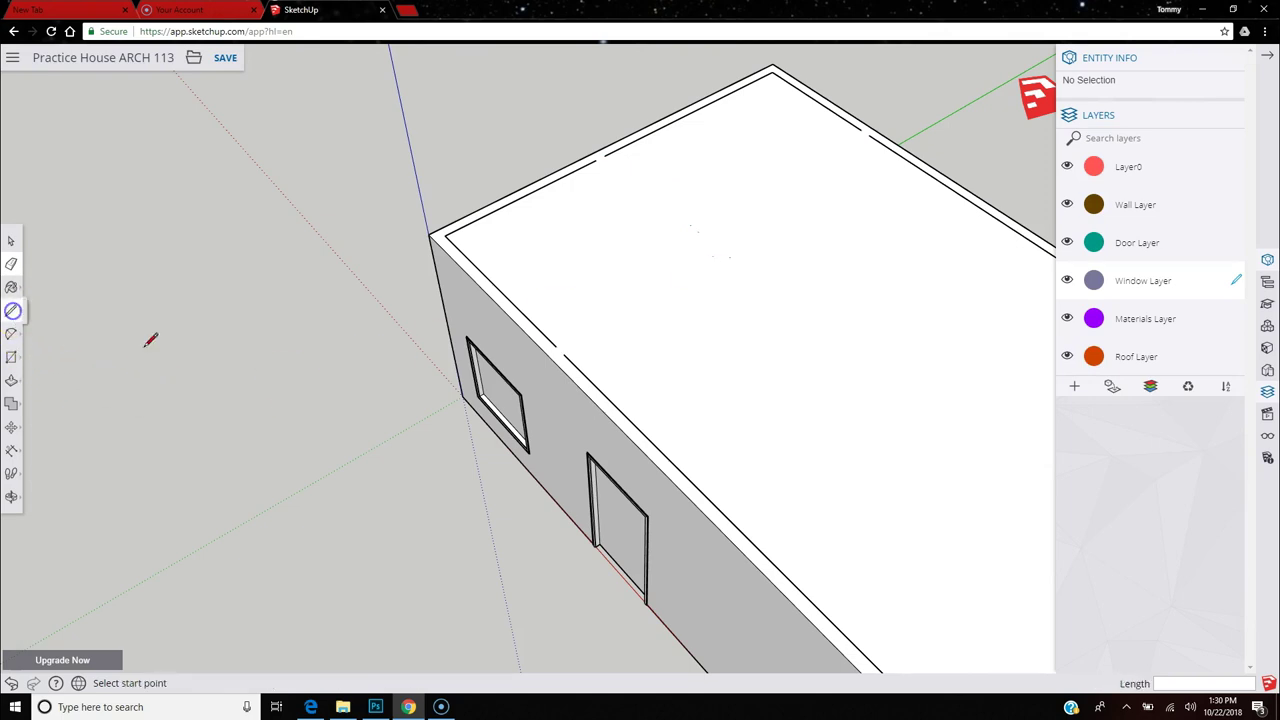
Try a few lines across the roof, cancelling them and undoing the one that split it.
left_click(557, 345)
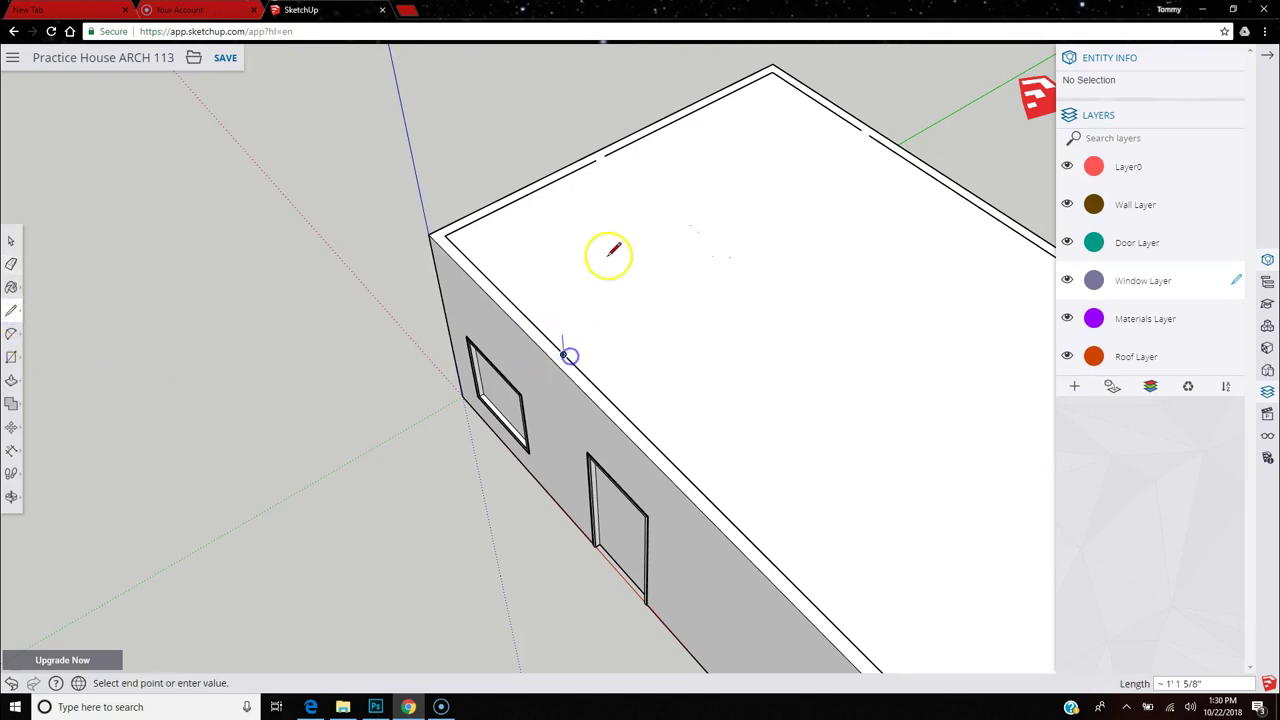
left_click(600, 180)
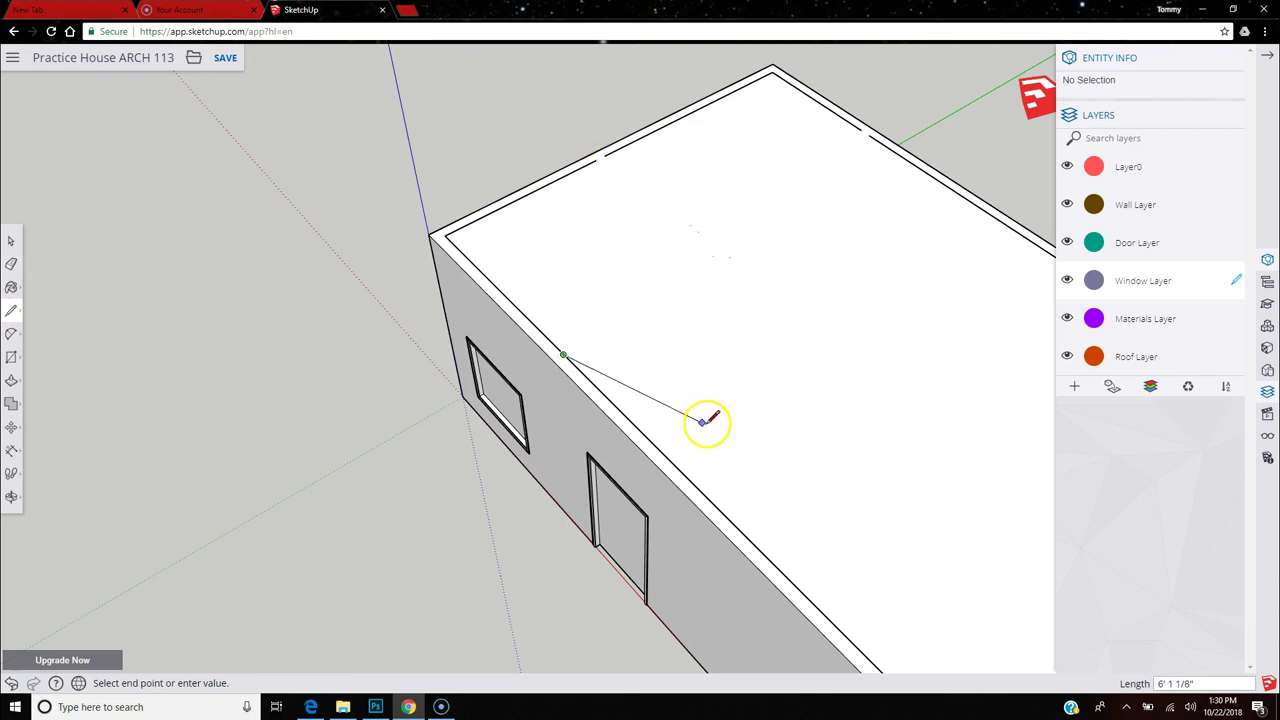
key("Escape")
left_click(596, 160)
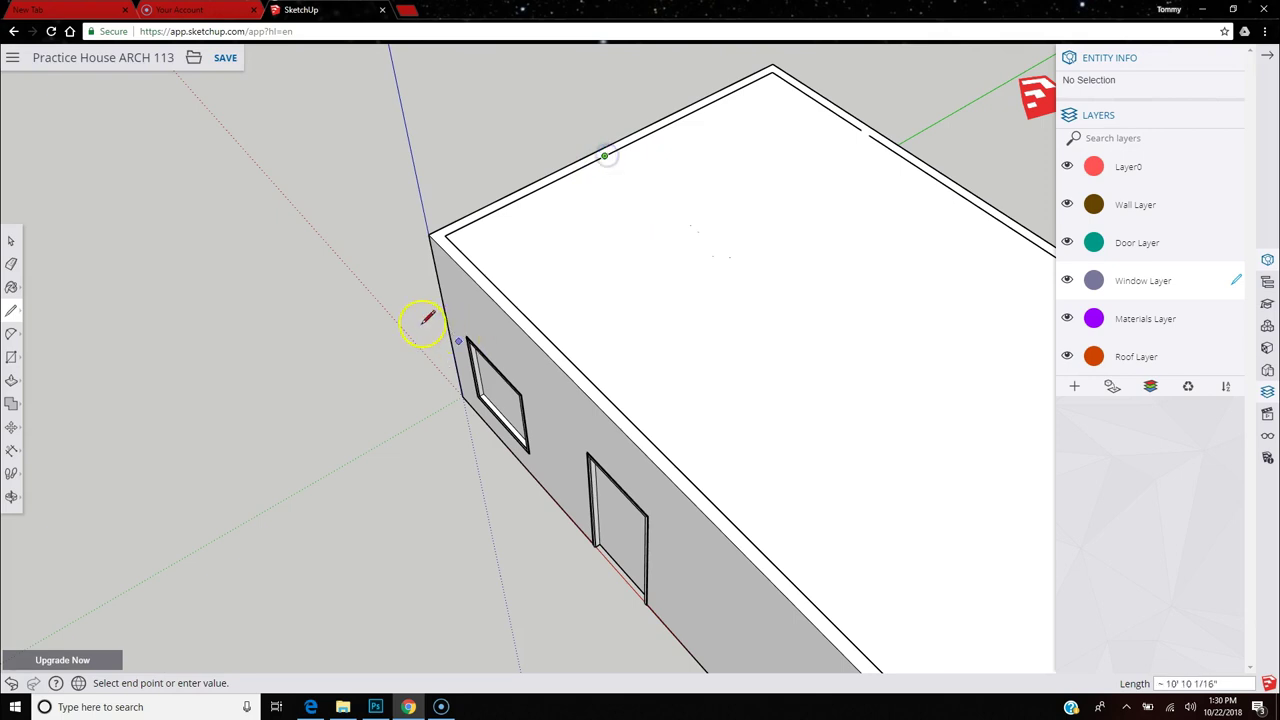
middle_click_drag(423, 320, 857, 209)
key("Escape")
left_click(781, 165)
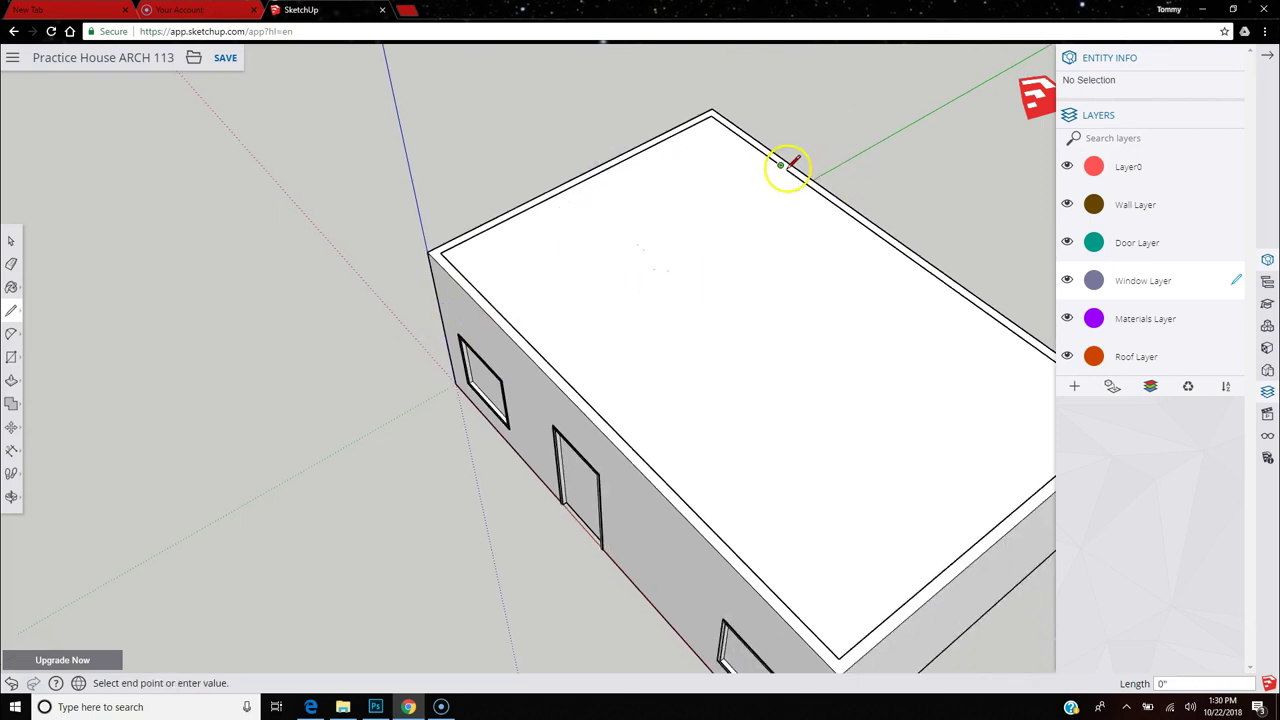
left_click(788, 167)
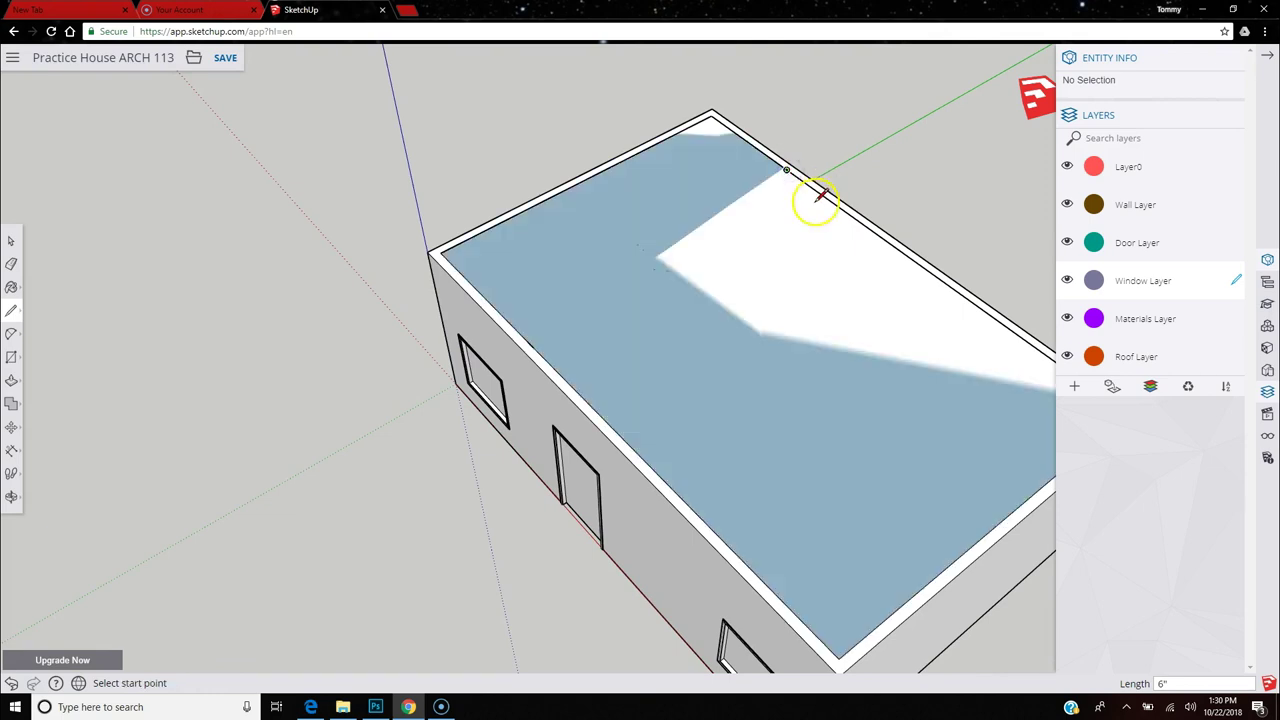
scroll(810, 149, "up", 5)
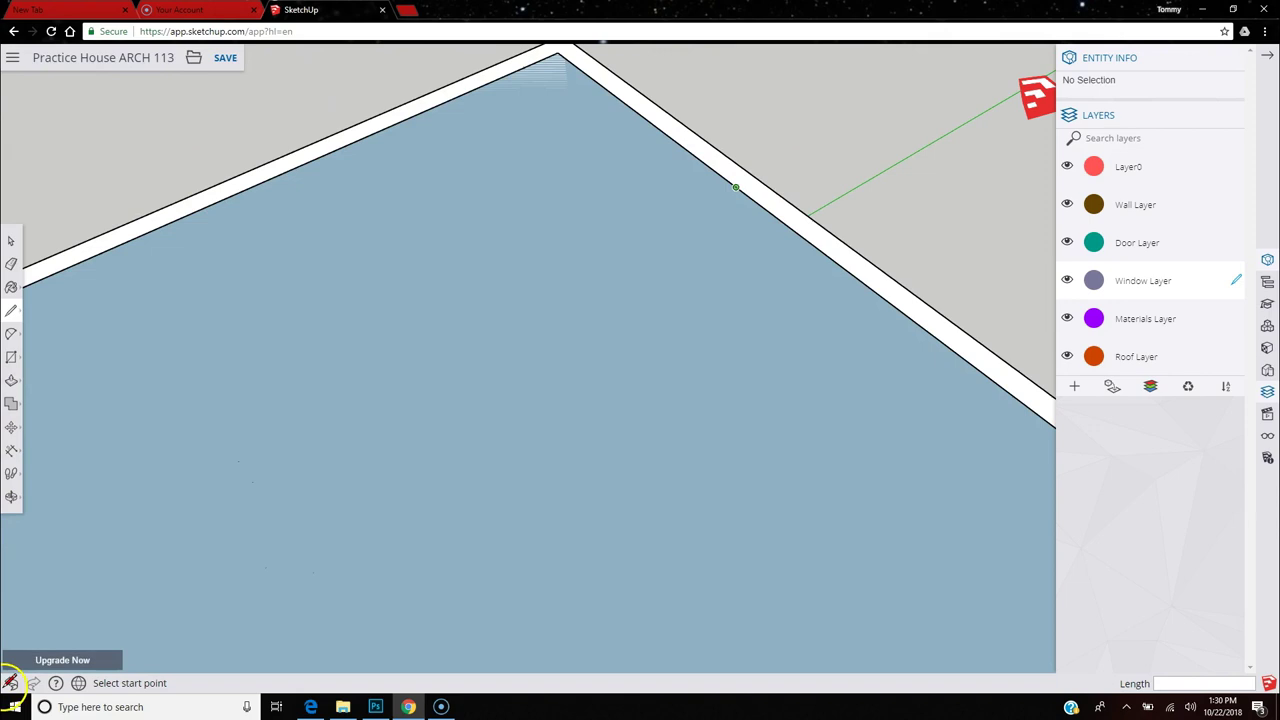
left_click(10, 682)
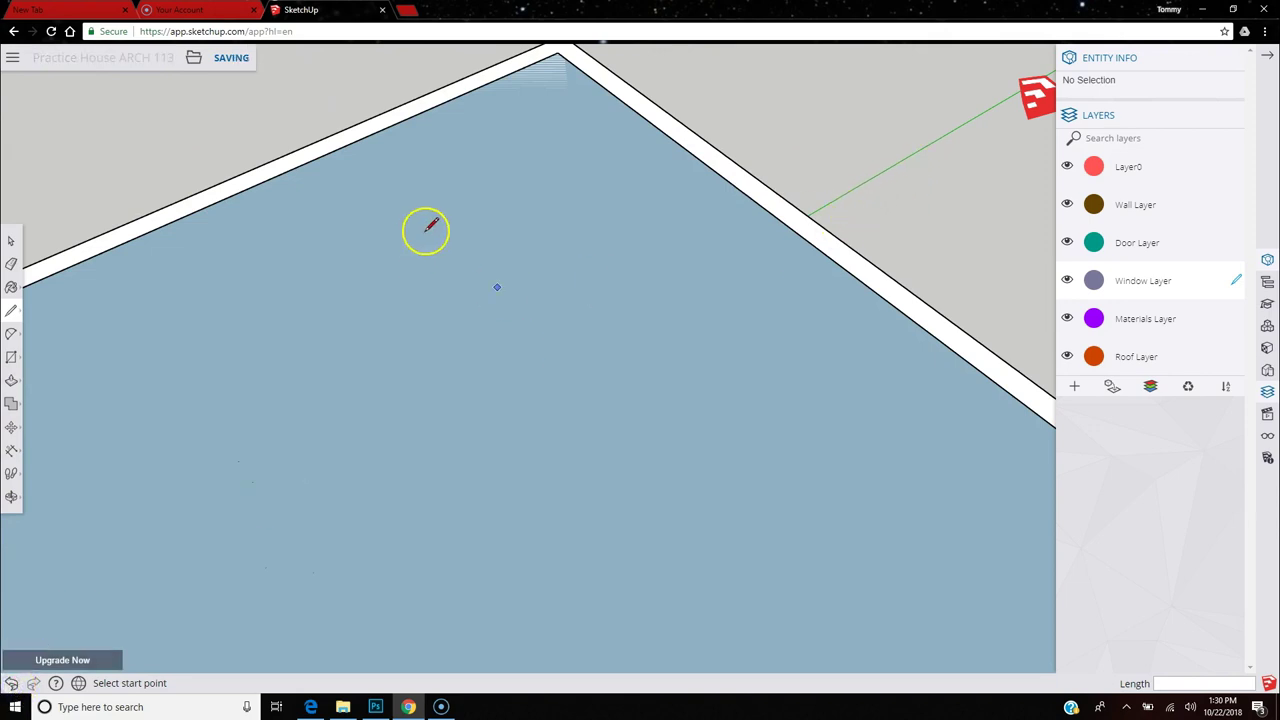
scroll(423, 226, "down", 8)
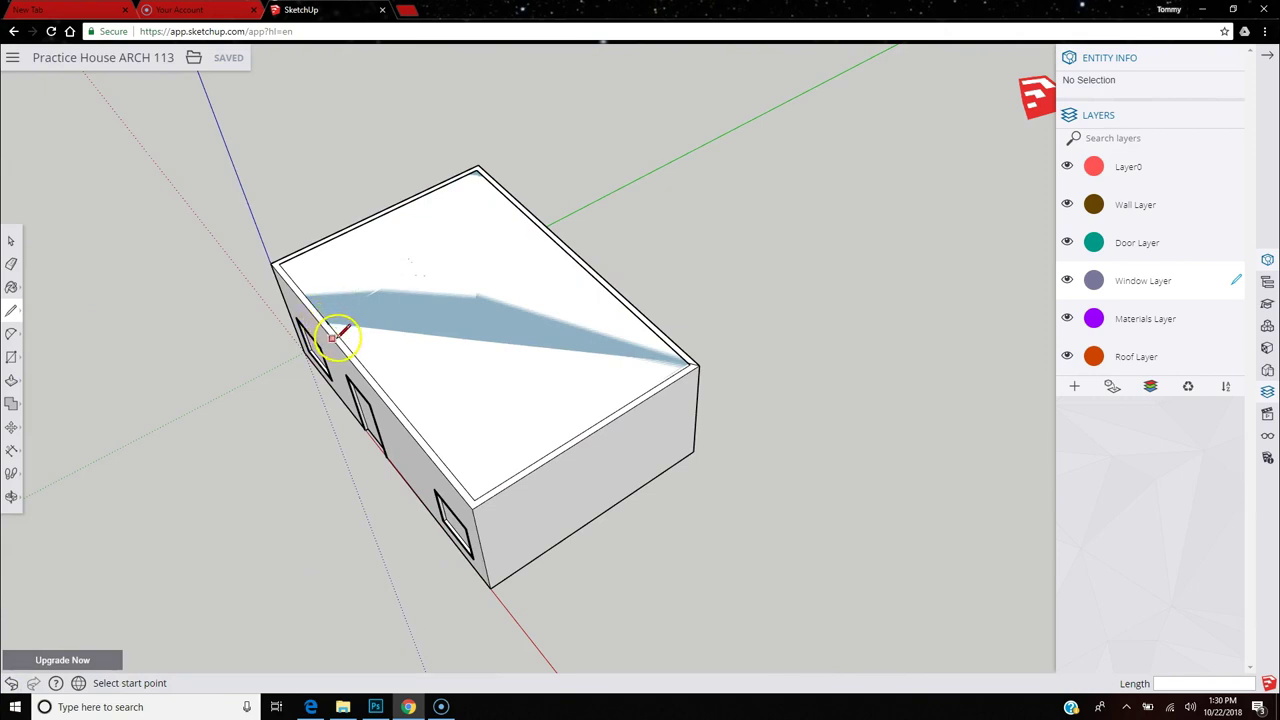
scroll(332, 323, "up", 3)
Outline a narrow partition strip off the left roof edge.
left_click(341, 336)
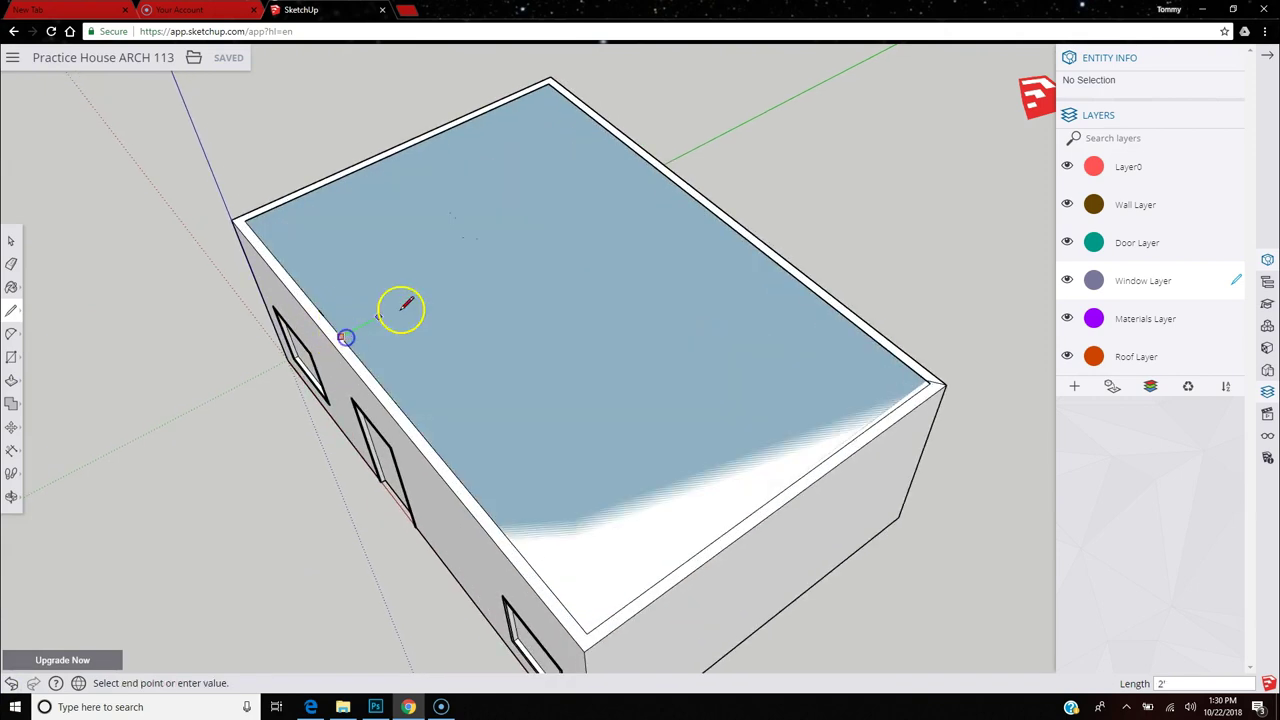
left_click(432, 288)
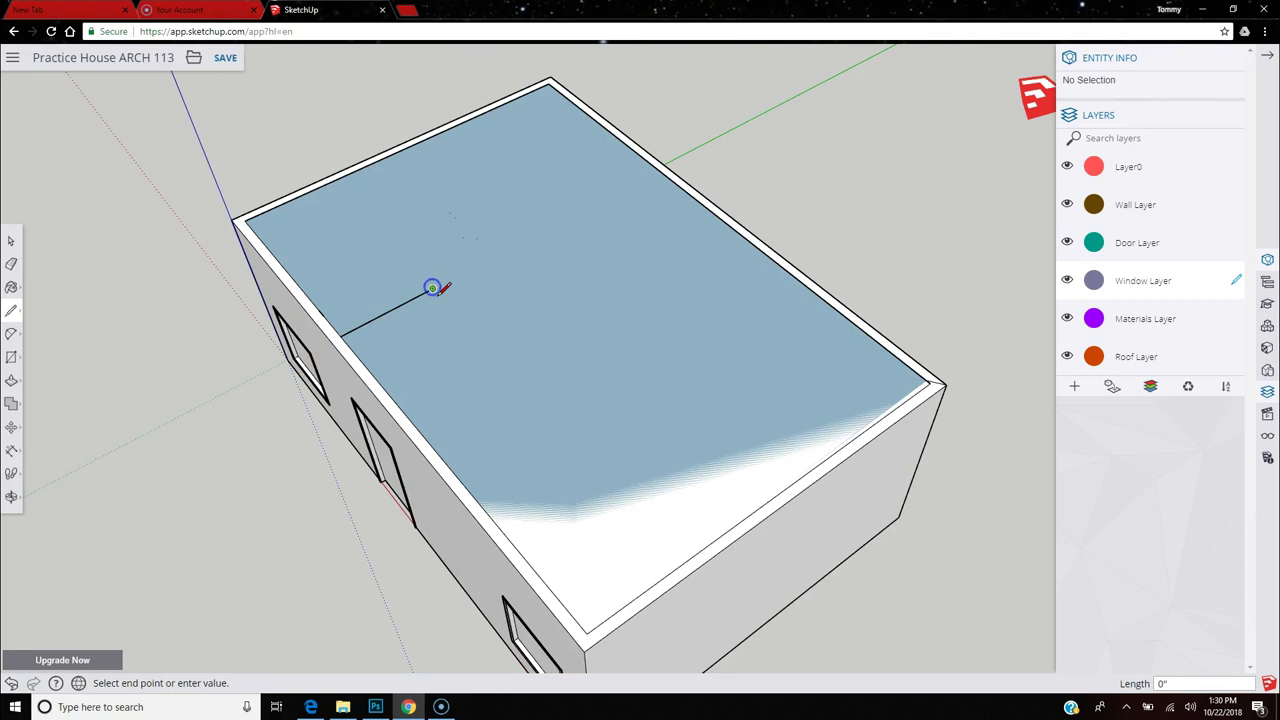
left_click(445, 300)
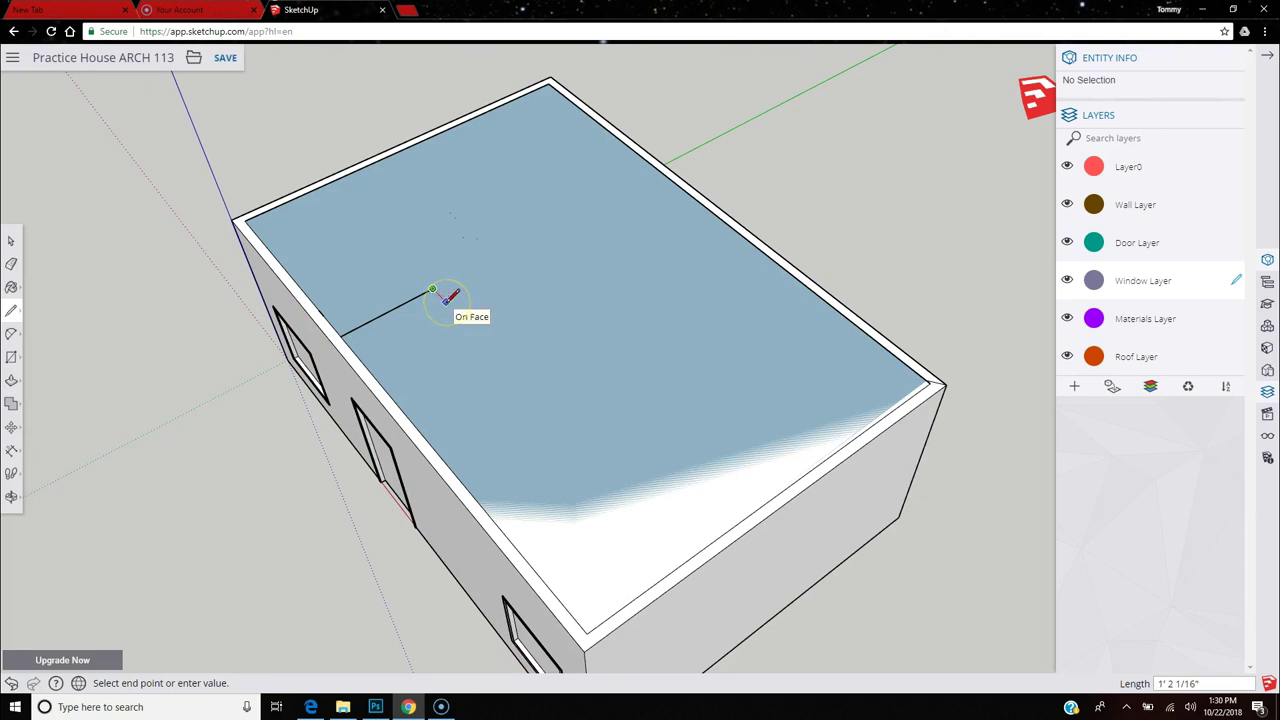
mouse_move(447, 299)
left_mouse_down()
mouse_move(411, 299)
mouse_move(349, 343)
left_mouse_up()
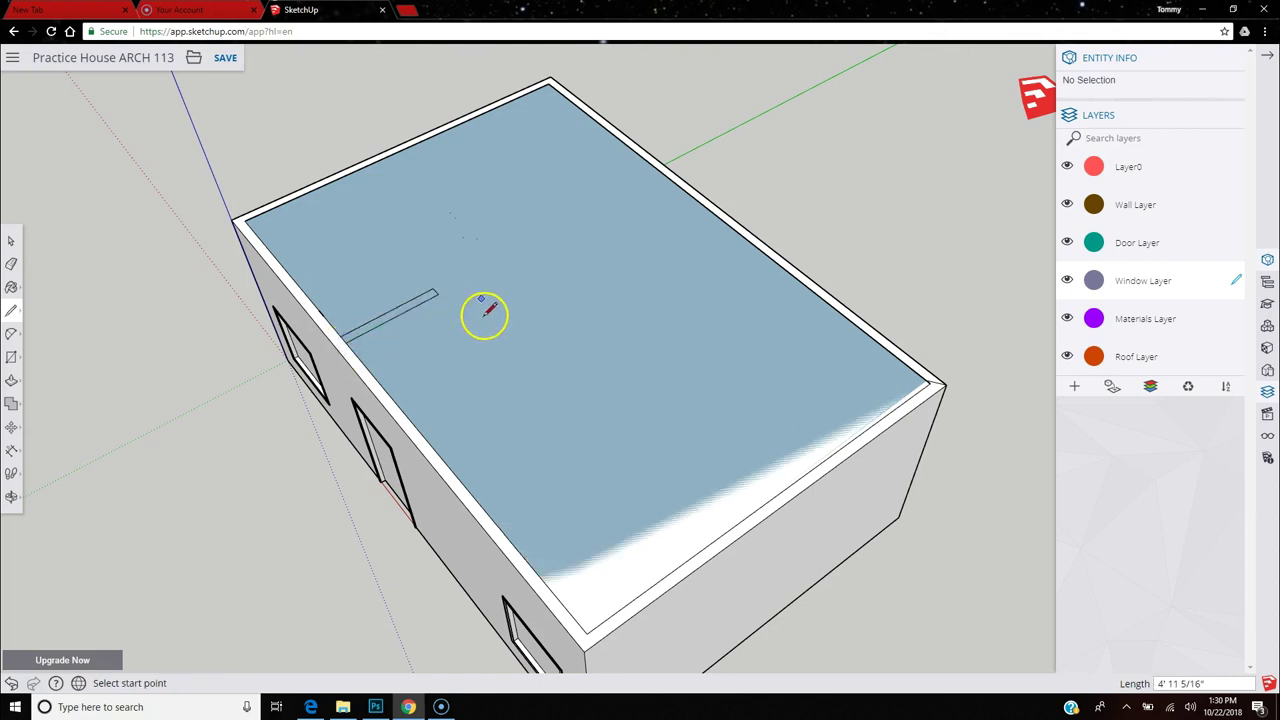
Draw lines from the back-edge midpoint to the front edge, enclosing the right corner room.
left_click(755, 244)
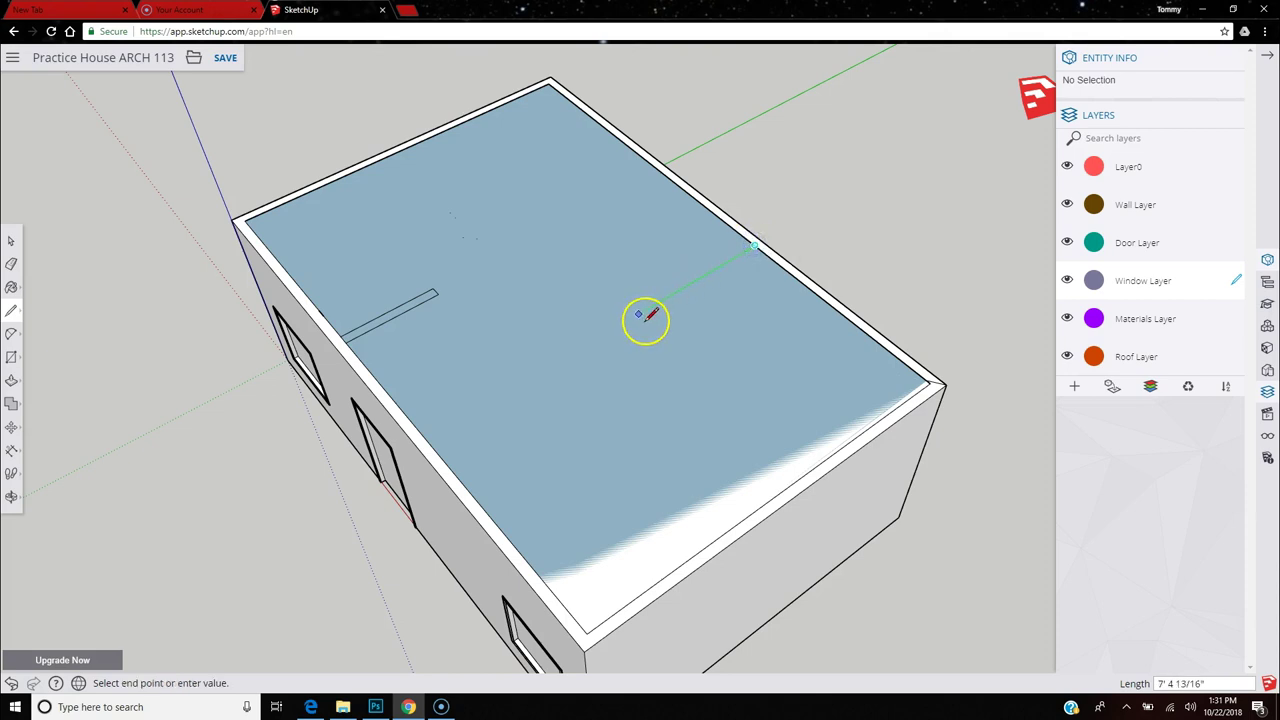
left_click(595, 339)
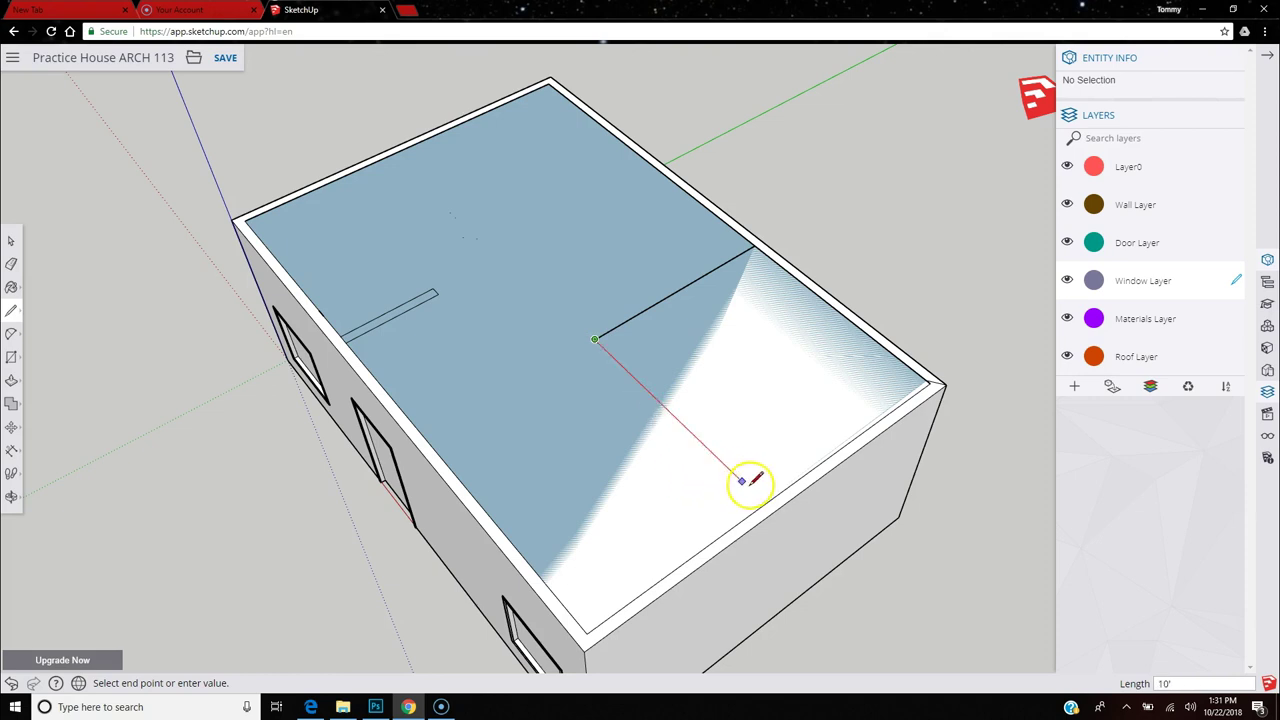
left_click(770, 505)
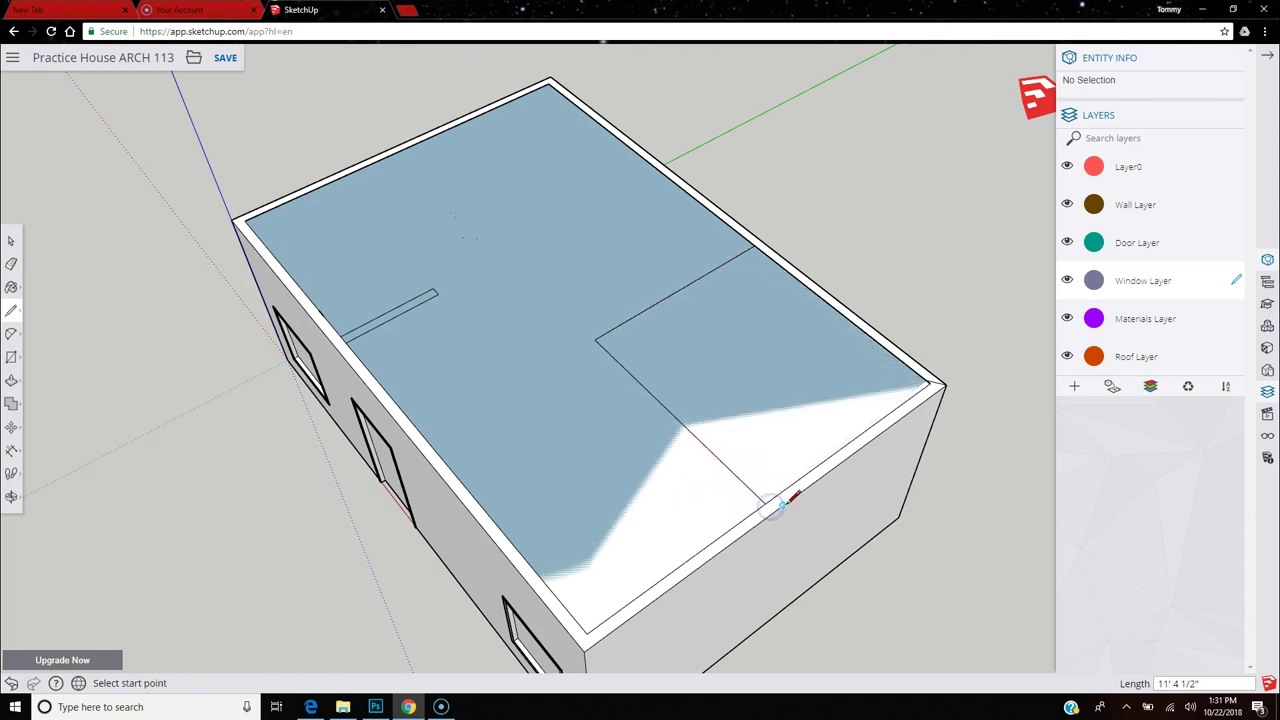
Offset the corner room face 6" inward with the Offset tool.
left_click(12, 381)
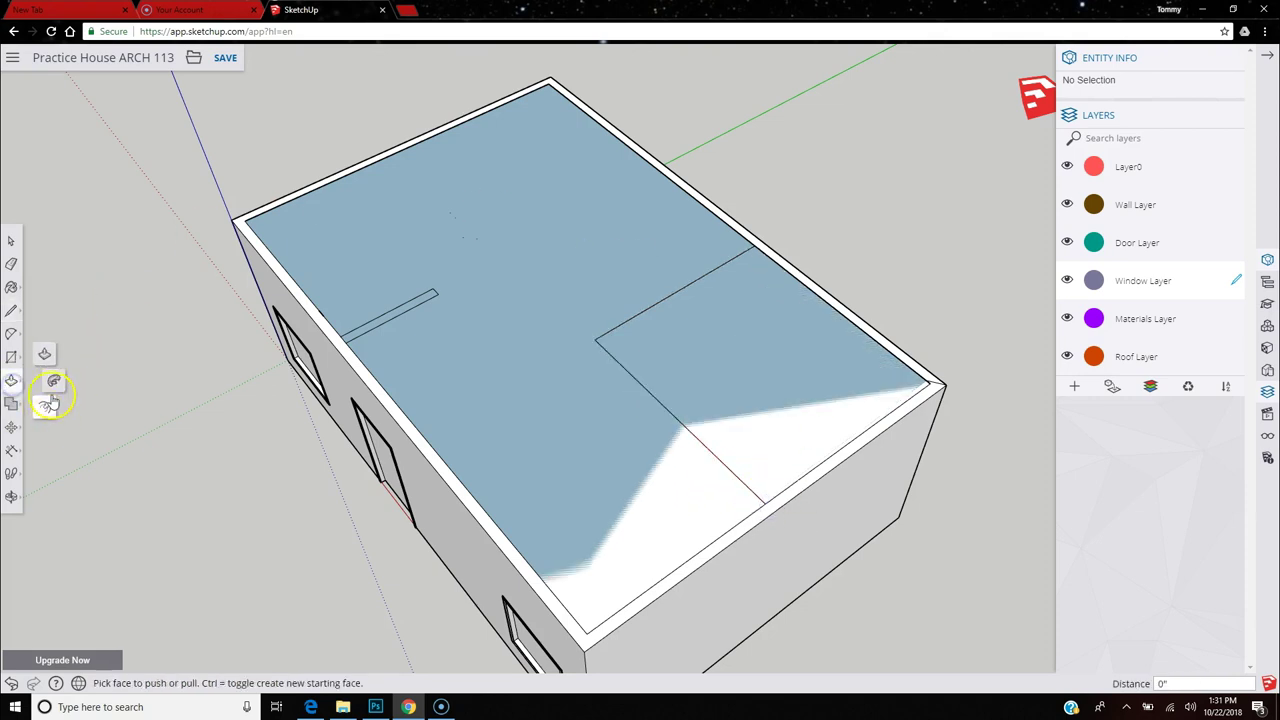
left_click(44, 408)
left_click(655, 400)
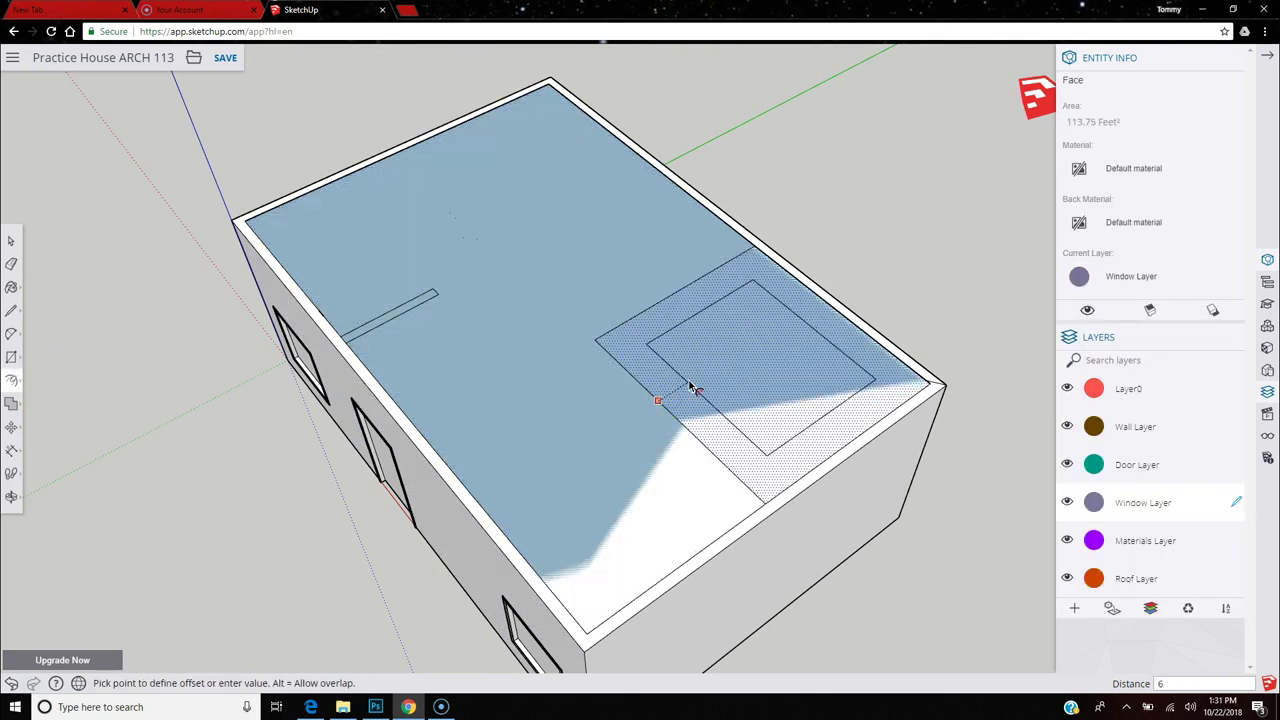
type("6\"")
key("Return")
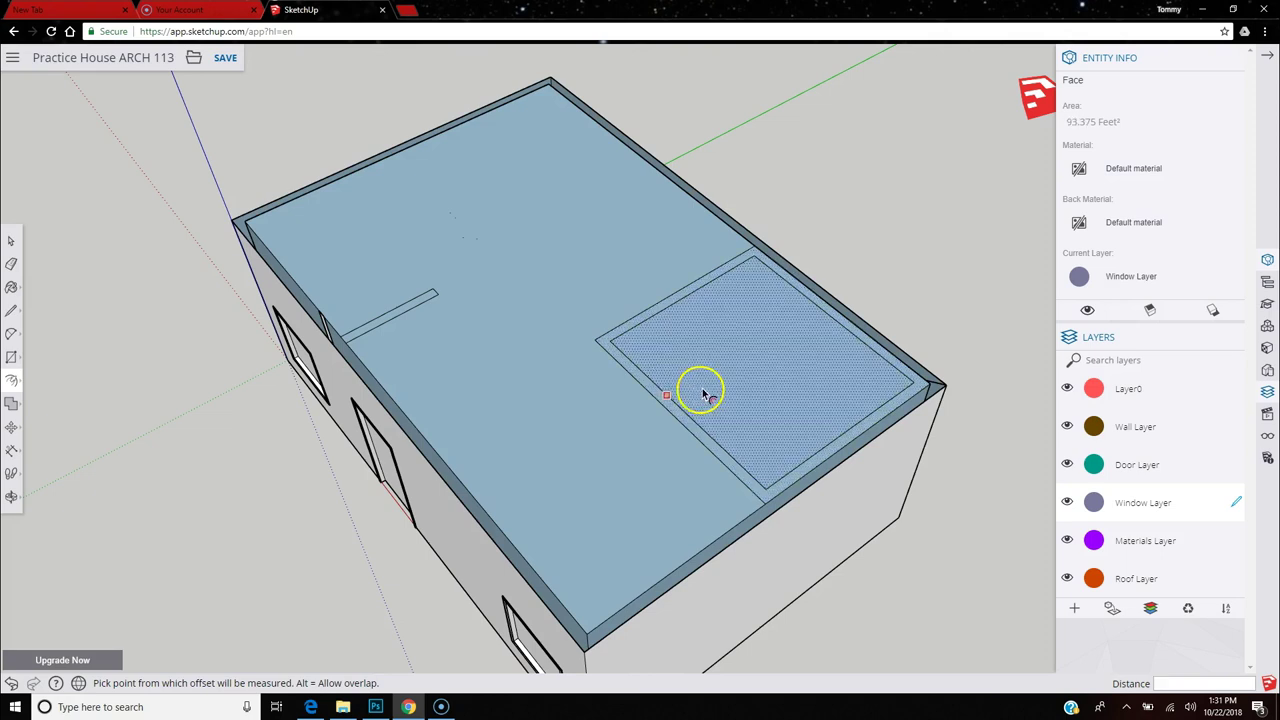
key("Escape")
Orbit around the house to inspect the walls and the offset top.
scroll(143, 349, "down", 3)
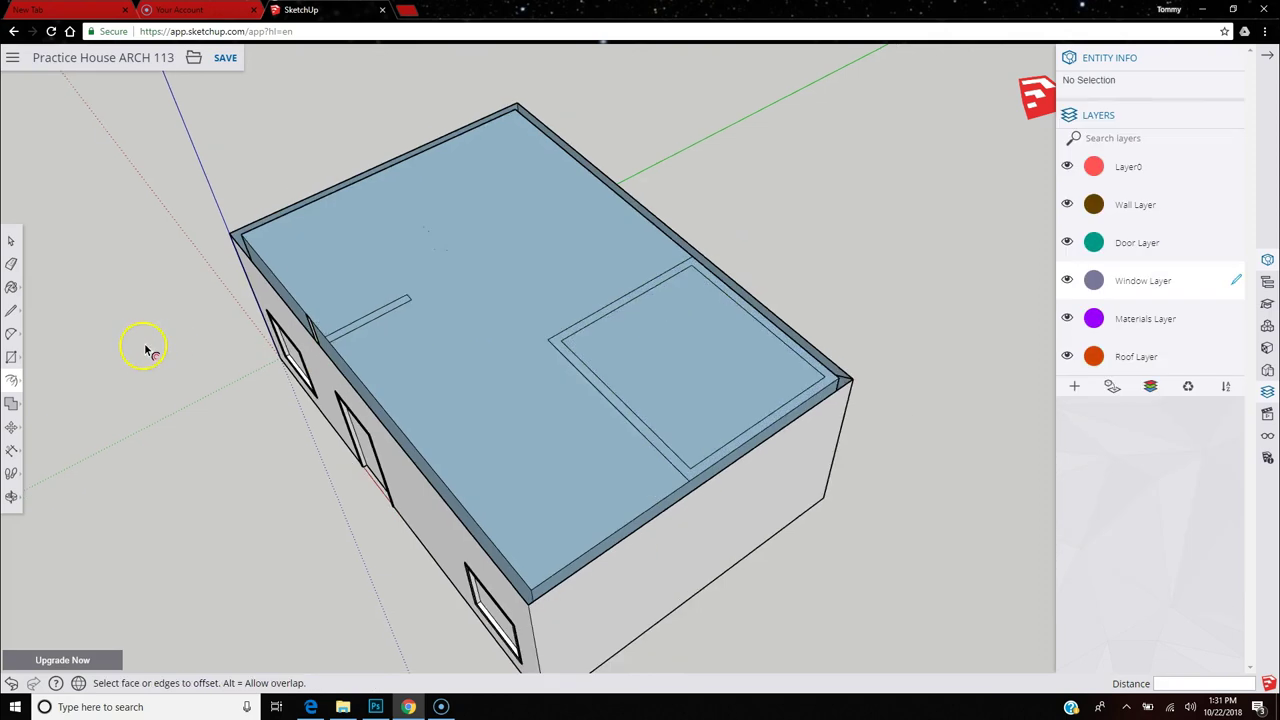
scroll(810, 385, "up", 5)
middle_click_drag(693, 348, 686, 189)
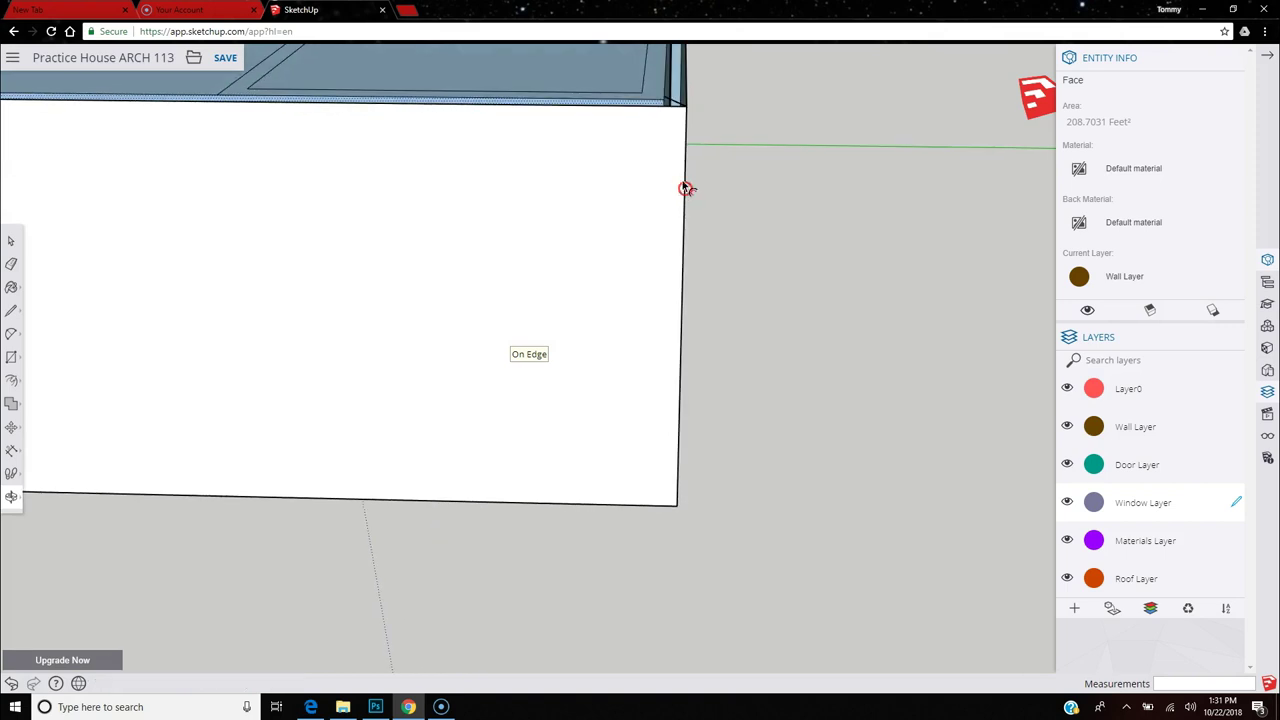
key("f")
scroll(686, 134, "down", 5)
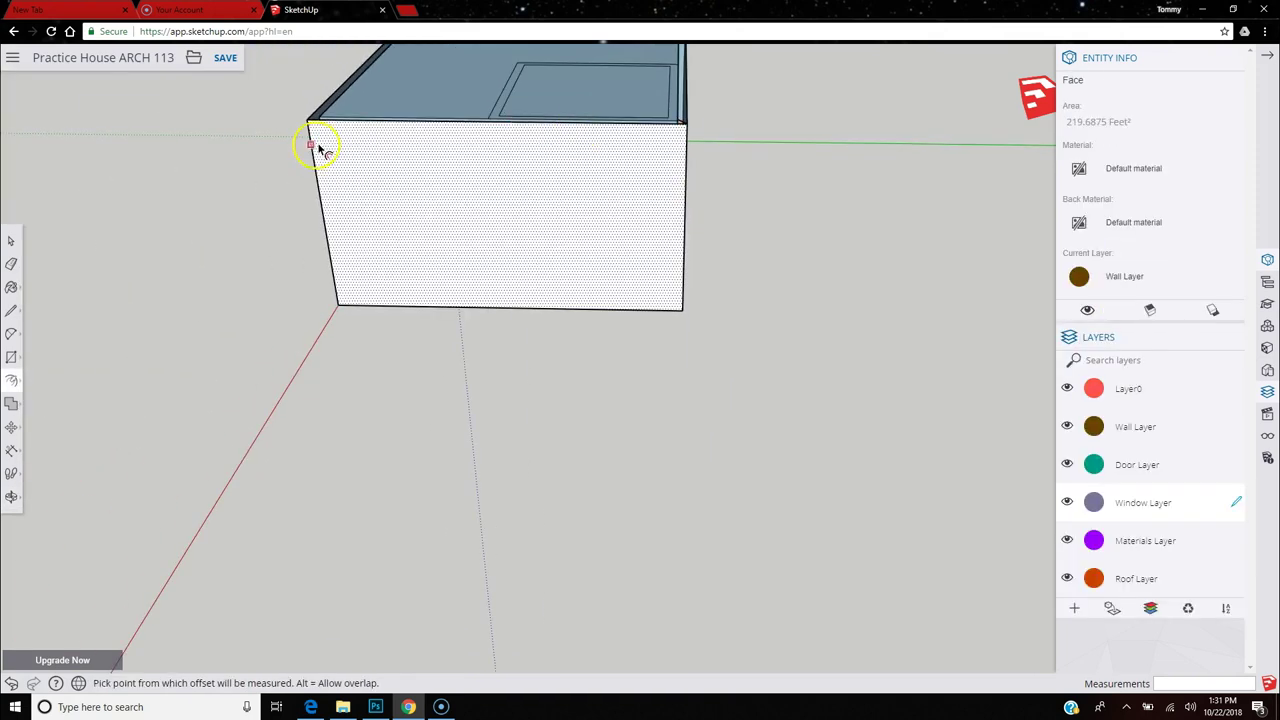
middle_click_drag(343, 106, 368, 396)
key("Escape")
Draw a line joining the inner room corner to the outer corner.
left_click(11, 314)
scroll(849, 403, "up", 5)
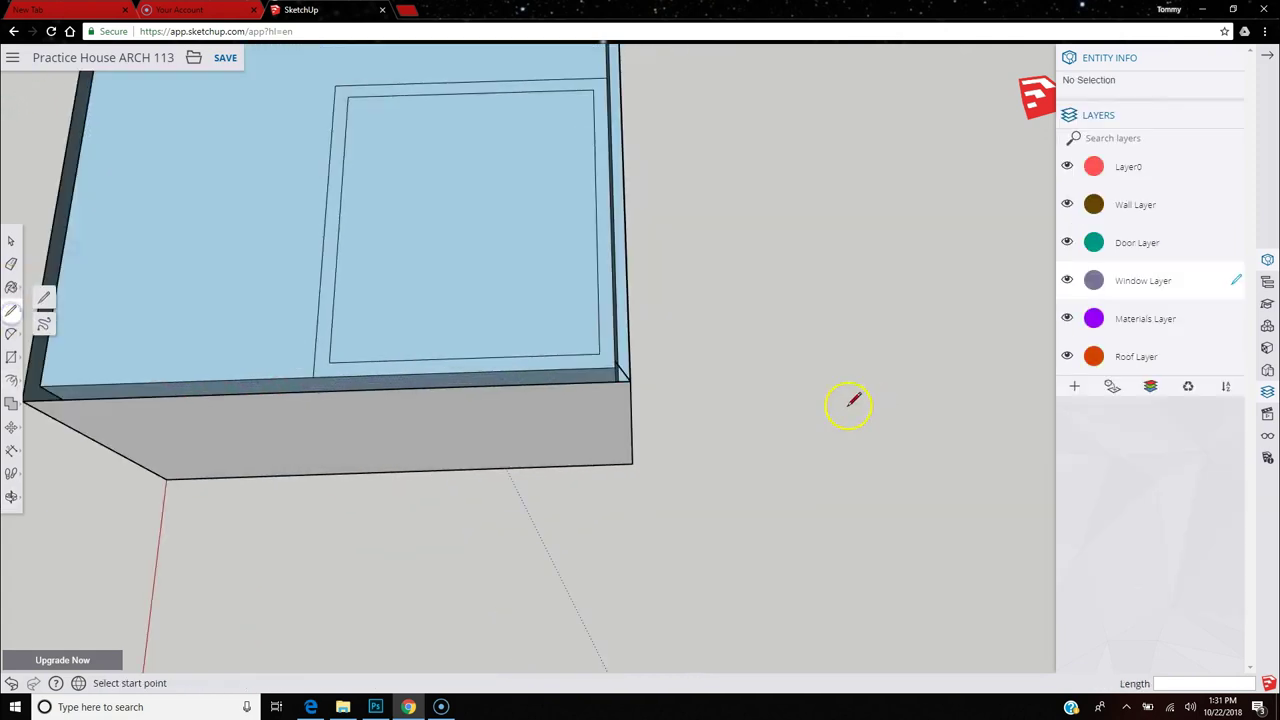
left_click(492, 357)
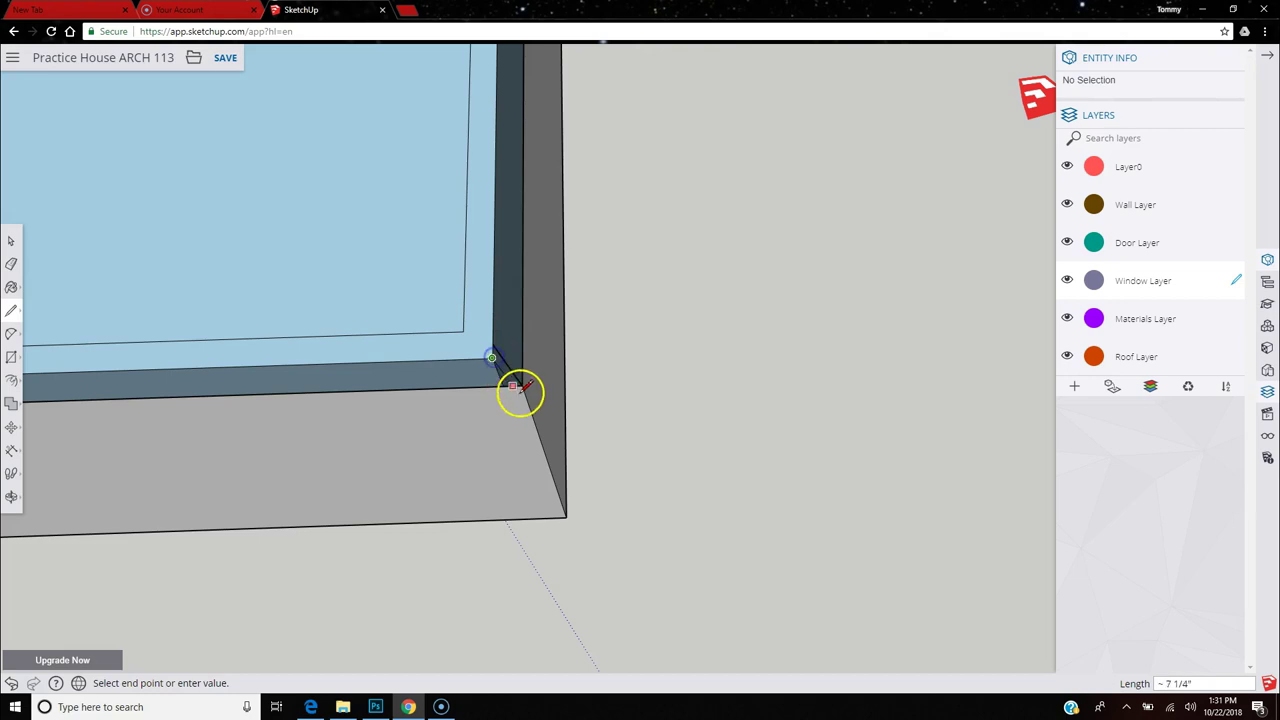
left_click(522, 385)
scroll(586, 377, "down", 4)
scroll(664, 360, "down", 3)
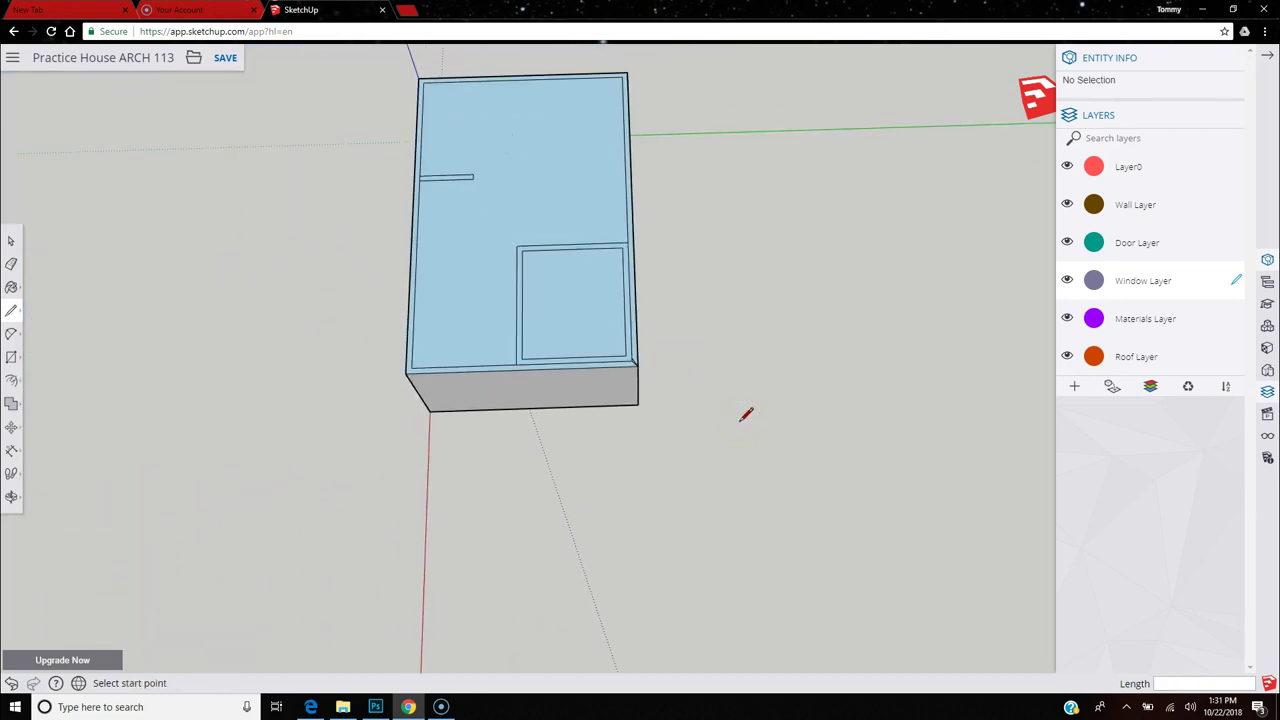
Erase the inner outline's bottom and right edges where they overlap the rim.
left_click(11, 267)
scroll(543, 294, "up", 6)
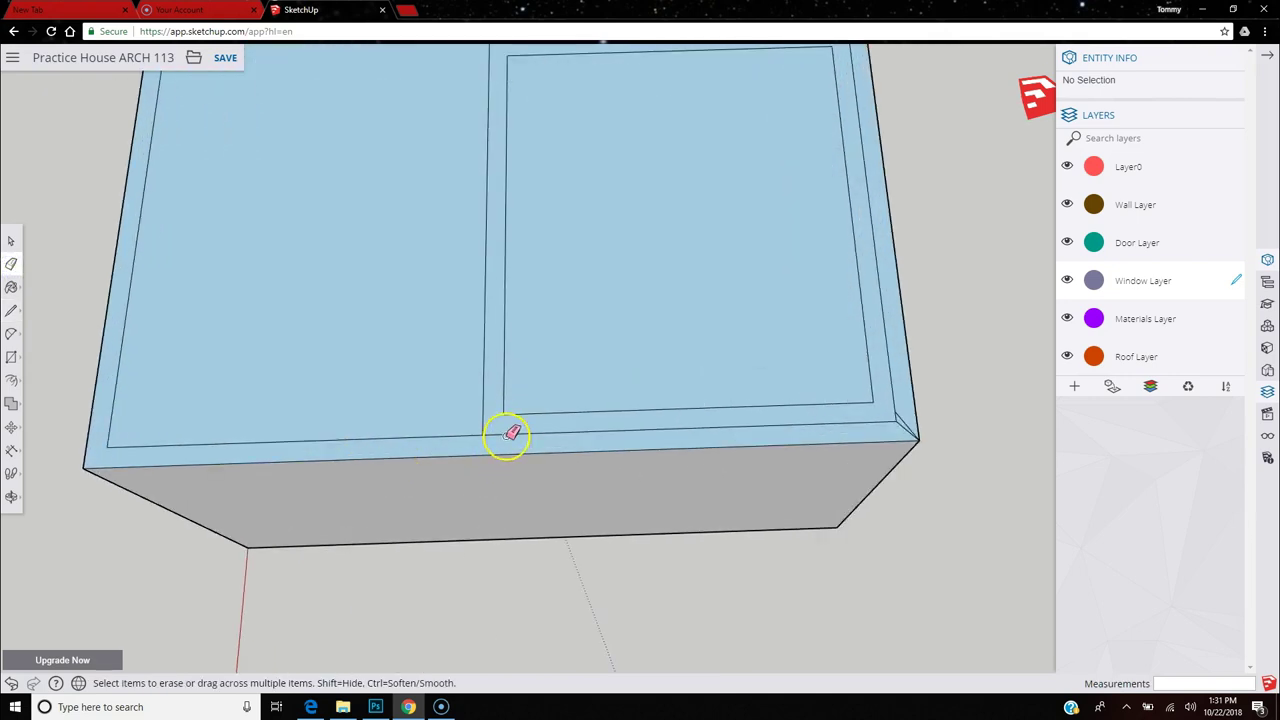
left_click(525, 414)
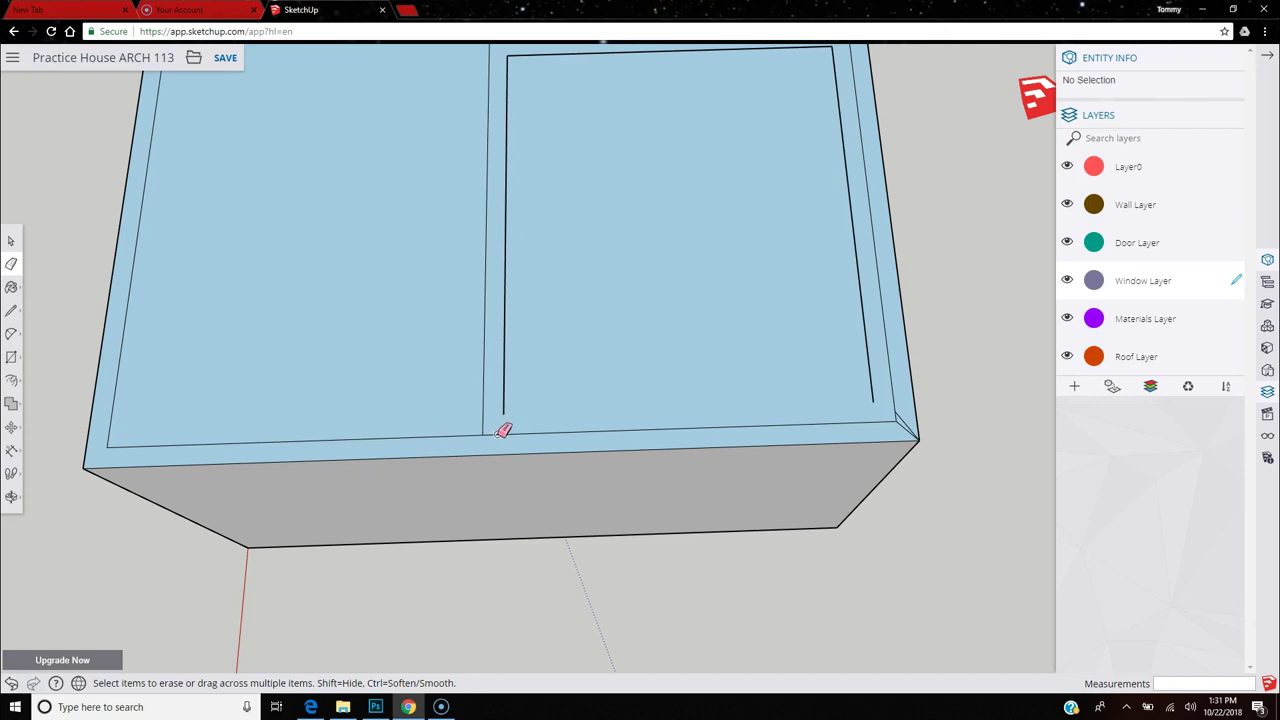
scroll(629, 489, "down", 4)
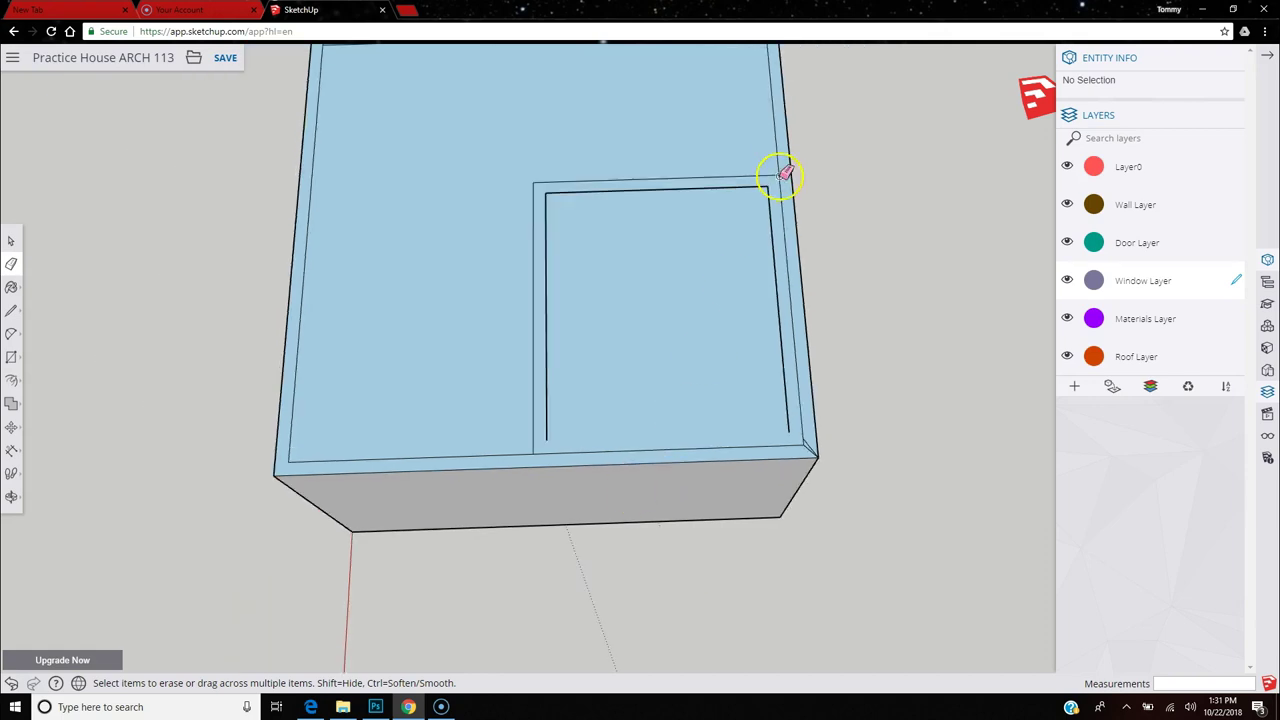
left_click(773, 207)
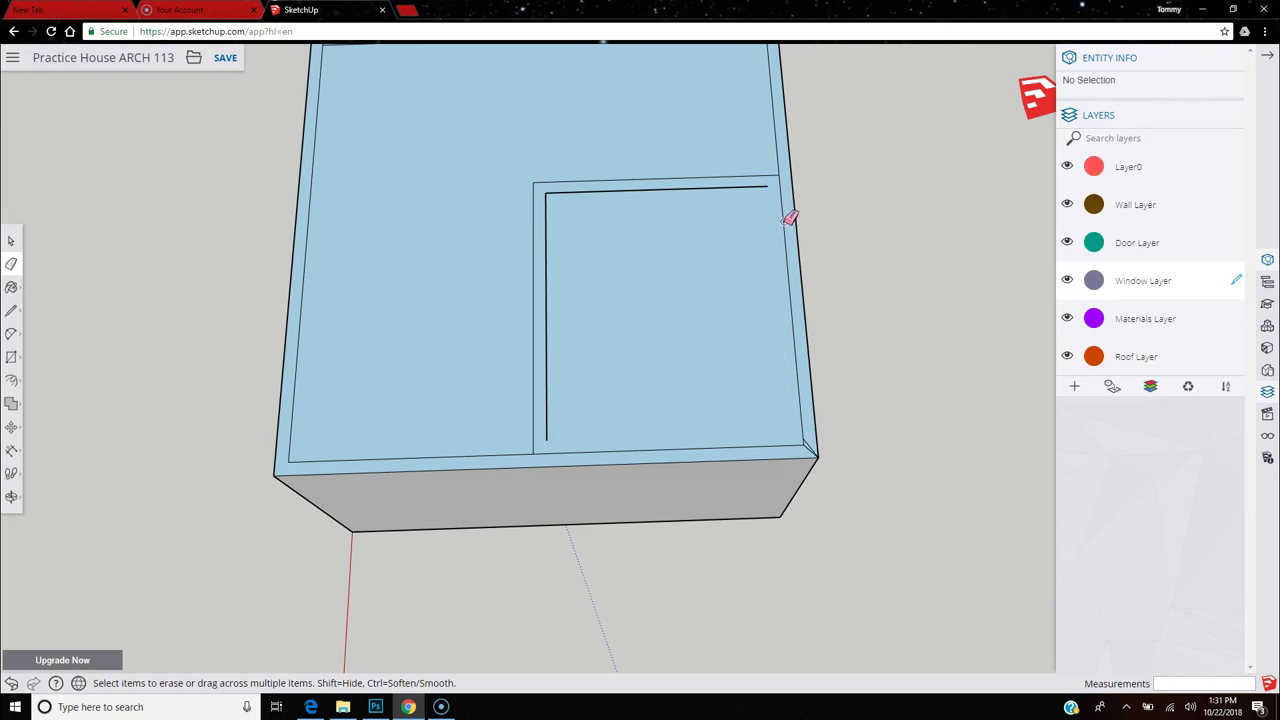
scroll(723, 297, "down", 2)
scroll(780, 380, "up", 5)
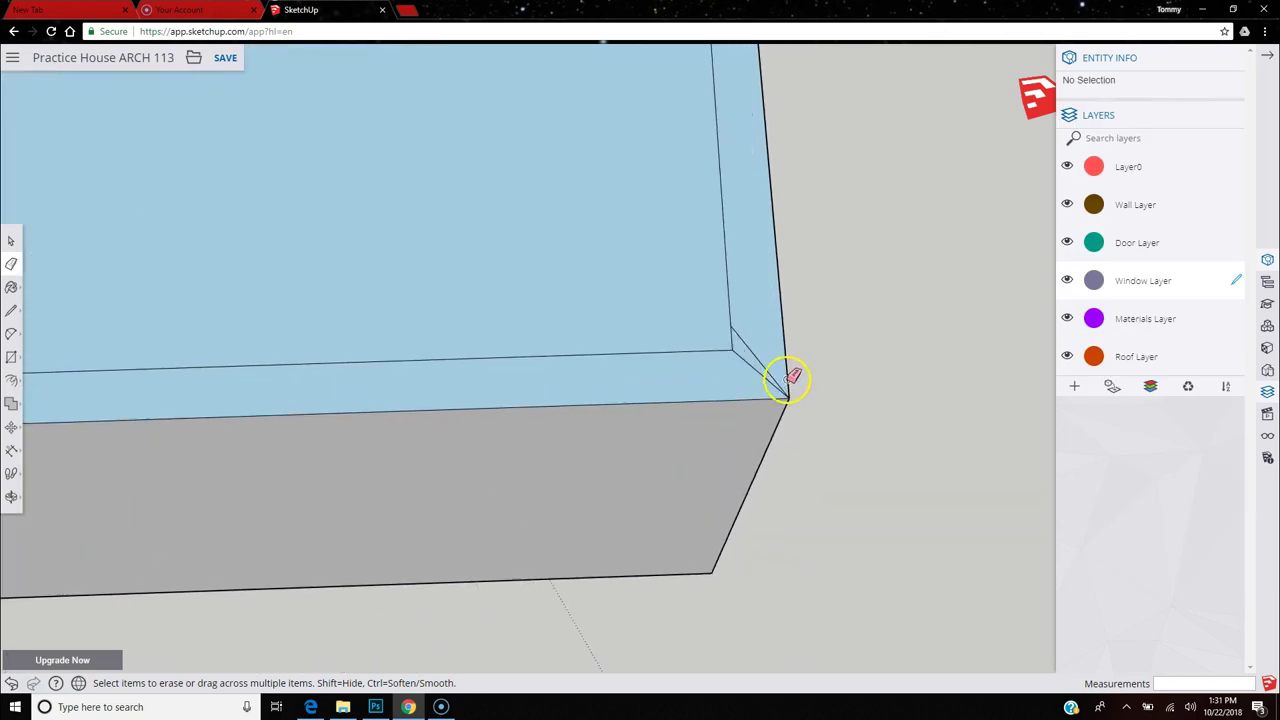
scroll(785, 382, "up", 2)
mouse_move(777, 386)
middle_mouse_down()
mouse_move(714, 160)
mouse_move(754, 51)
mouse_move(763, 142)
middle_mouse_up()
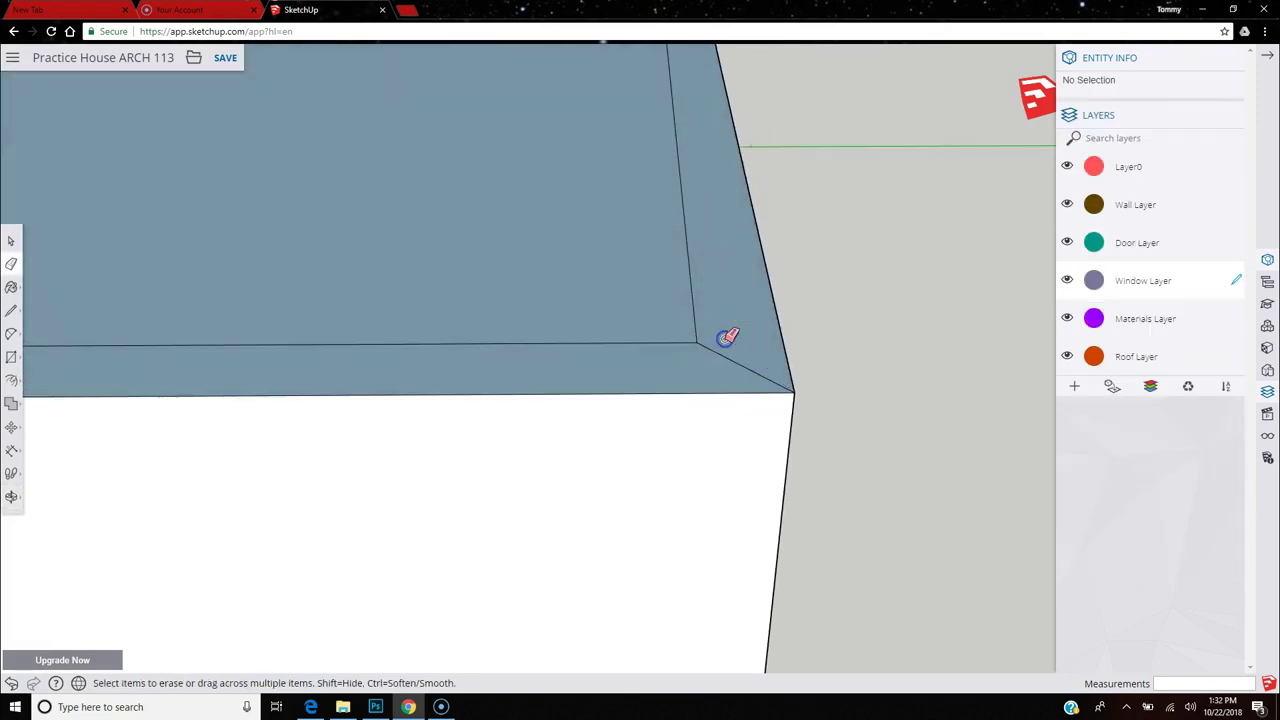
scroll(811, 352, "down", 6)
scroll(575, 190, "up", 2)
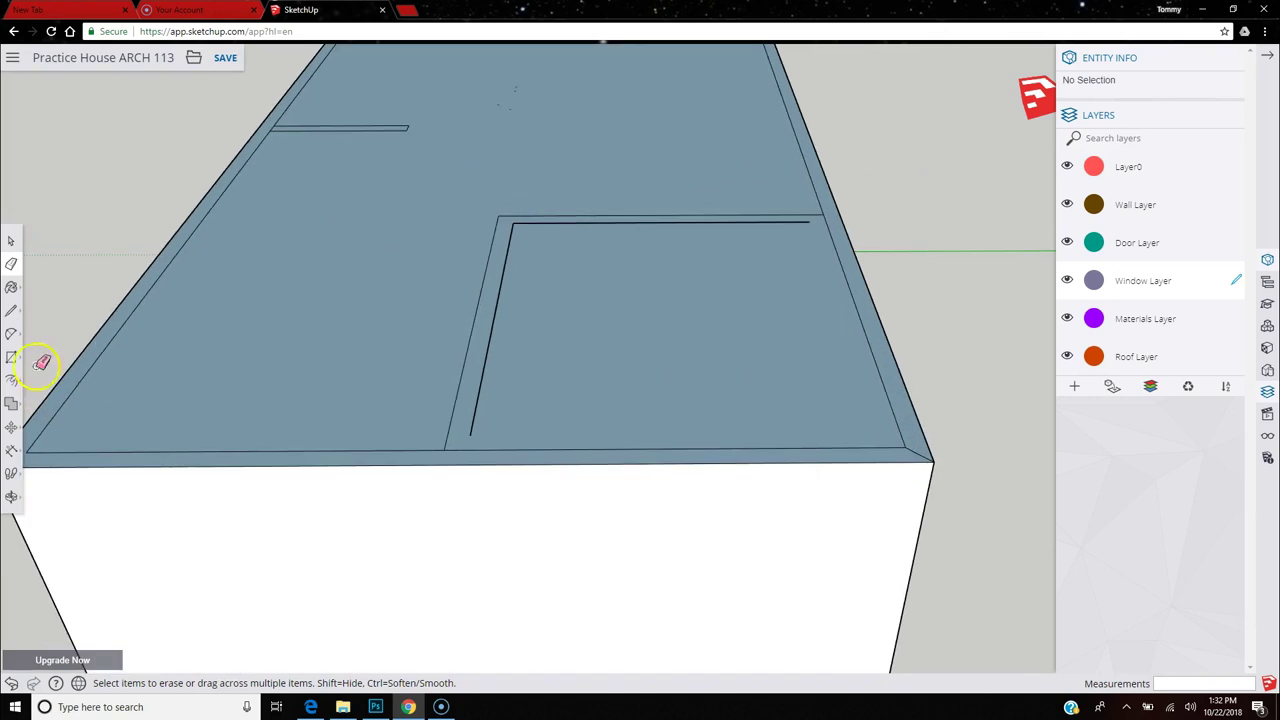
Draw a short line closing the partition's end against the wall edge.
left_click(14, 312)
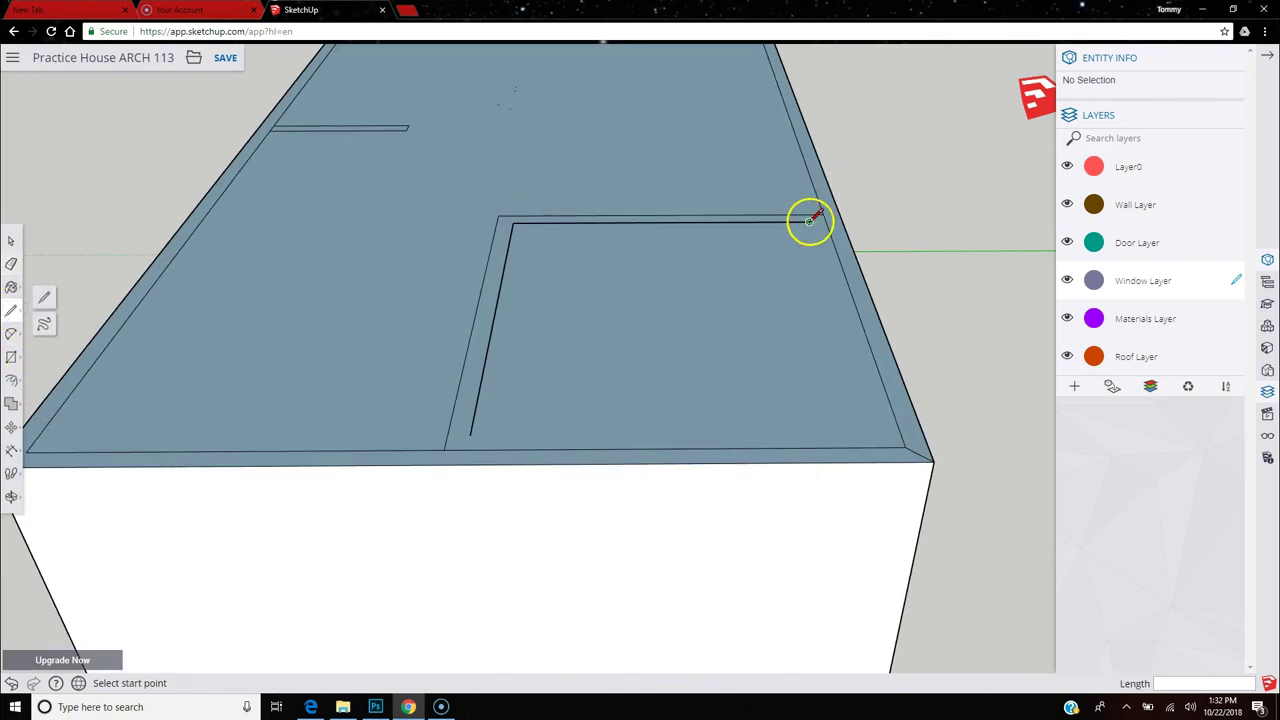
left_click(810, 221)
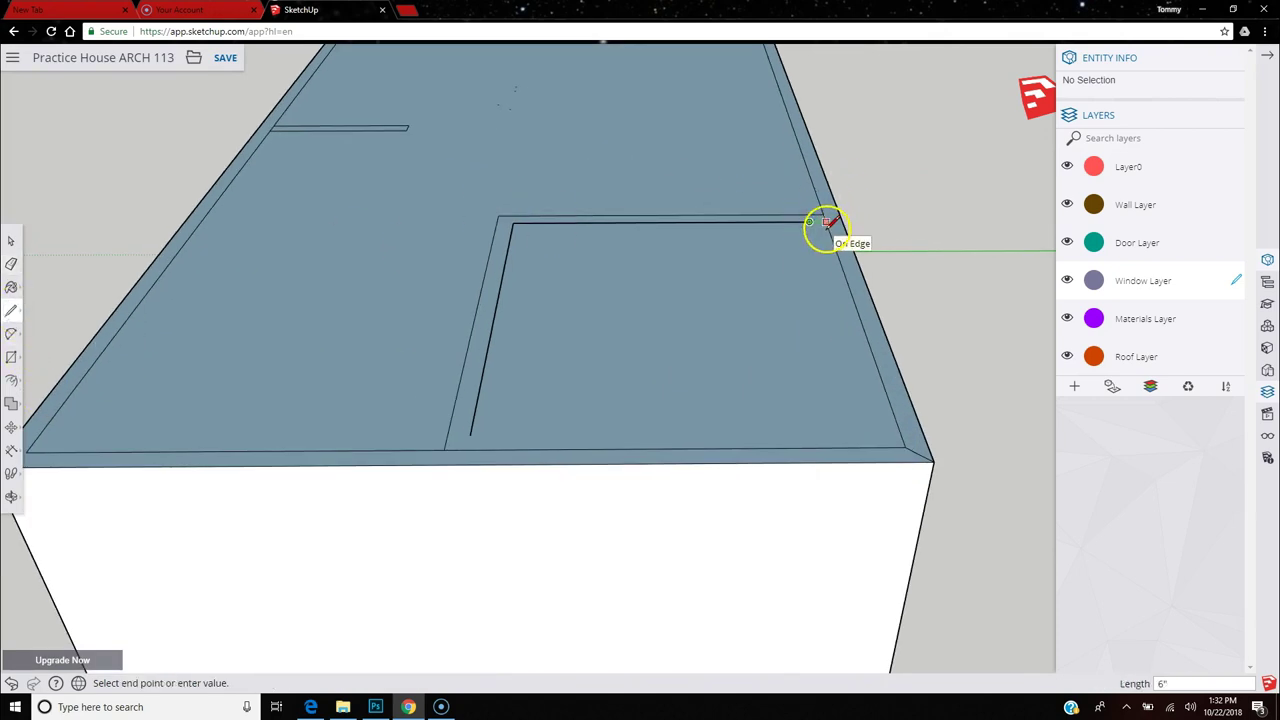
key("Escape")
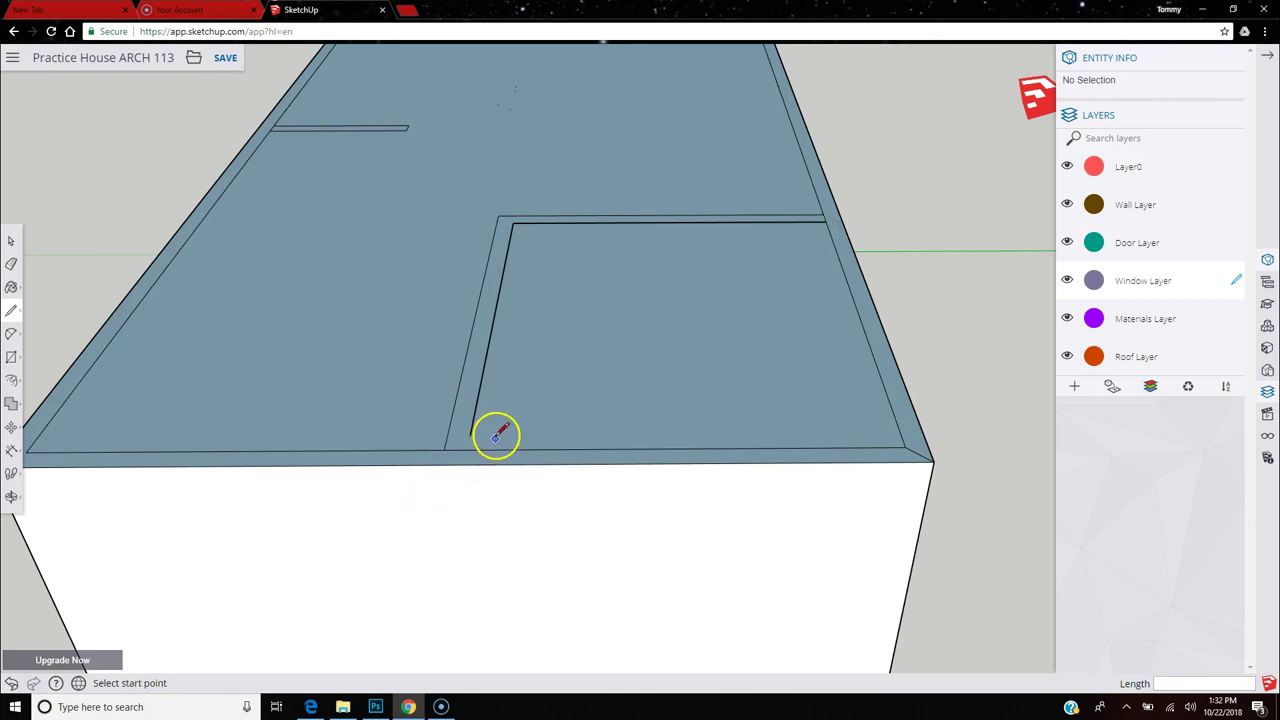
left_click(472, 434)
left_click(469, 445)
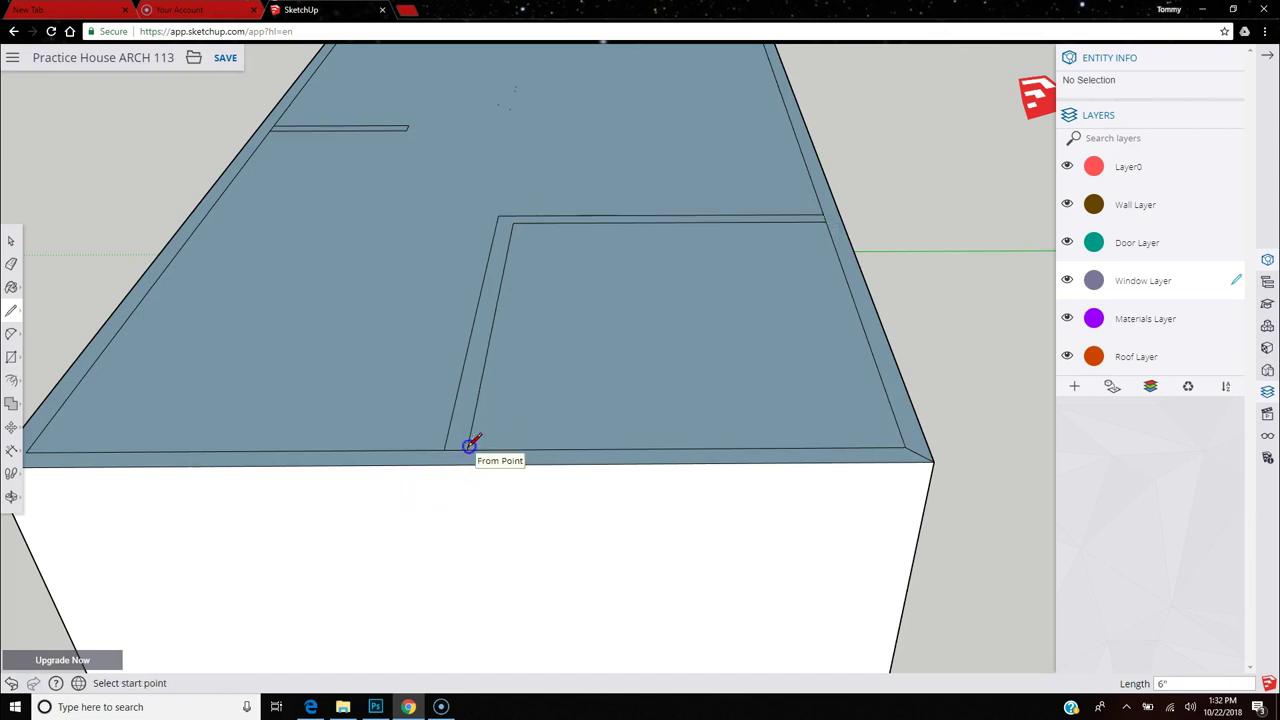
Erase the short partition's stray end edge.
left_click(12, 263)
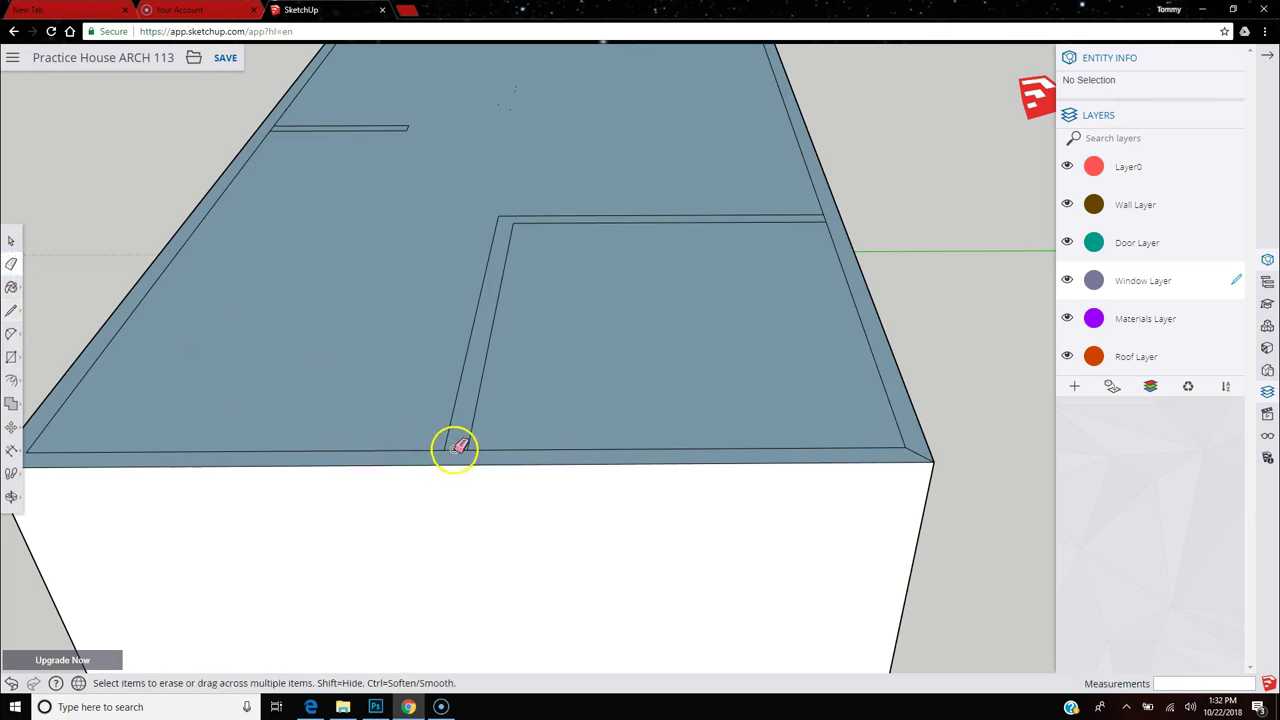
scroll(866, 197, "up", 3)
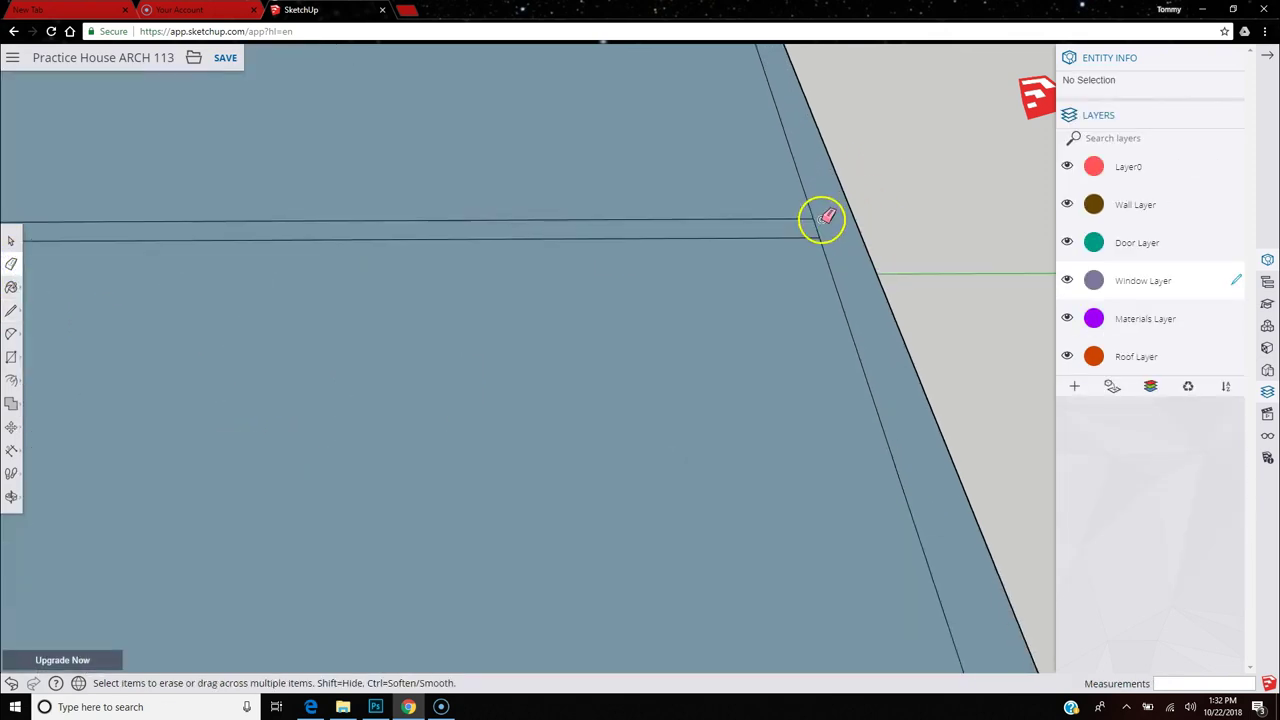
scroll(822, 226, "down", 5)
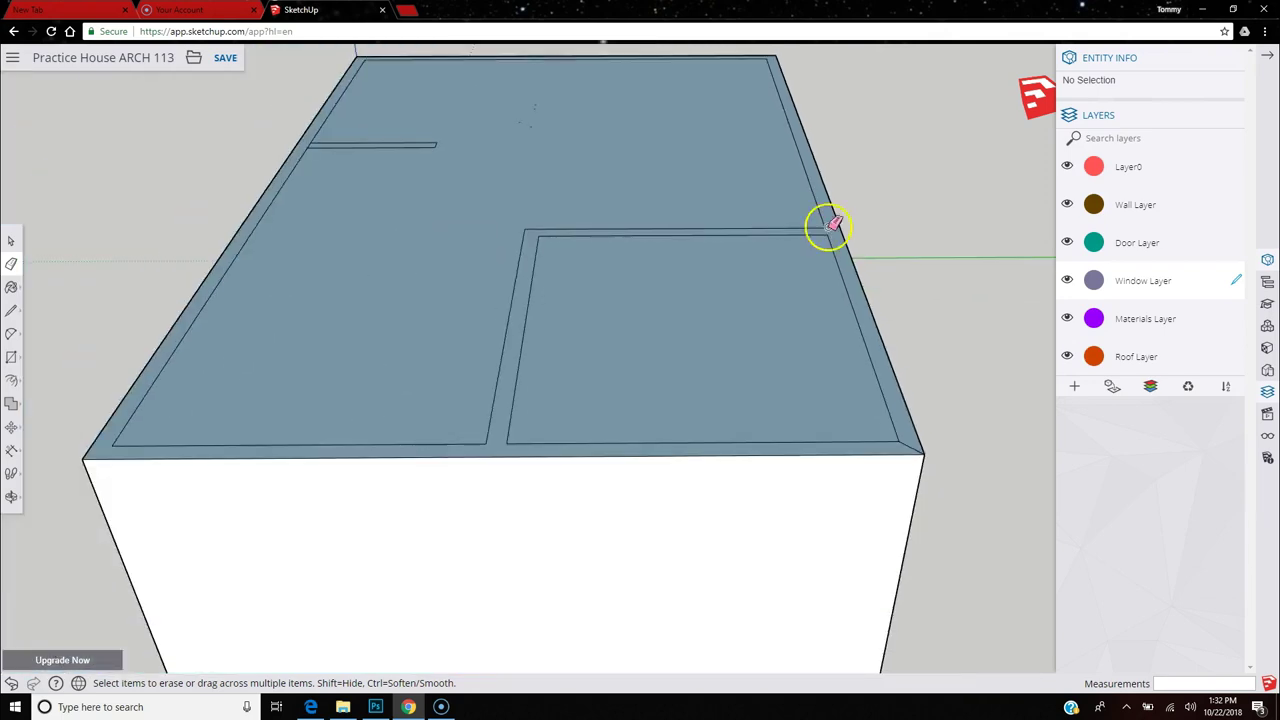
scroll(258, 102, "up", 5)
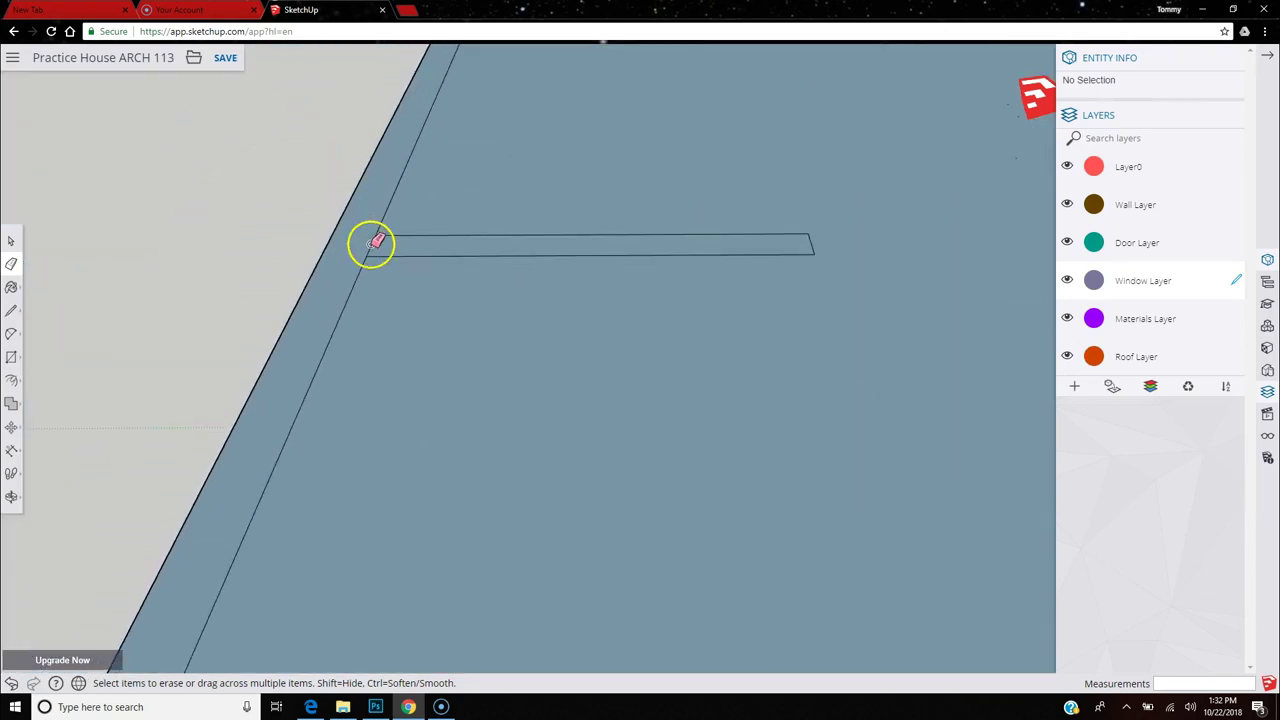
left_click(375, 242)
scroll(388, 234, "down", 5)
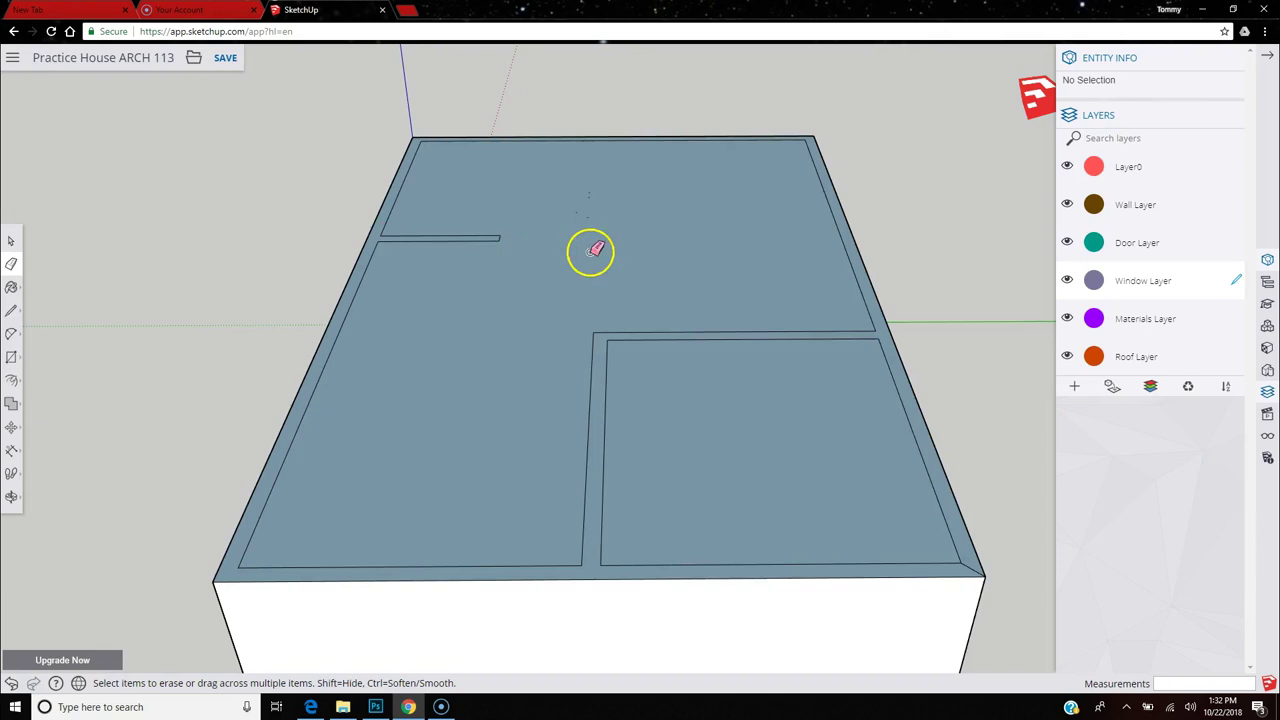
middle_click_drag(607, 258, 875, 341)
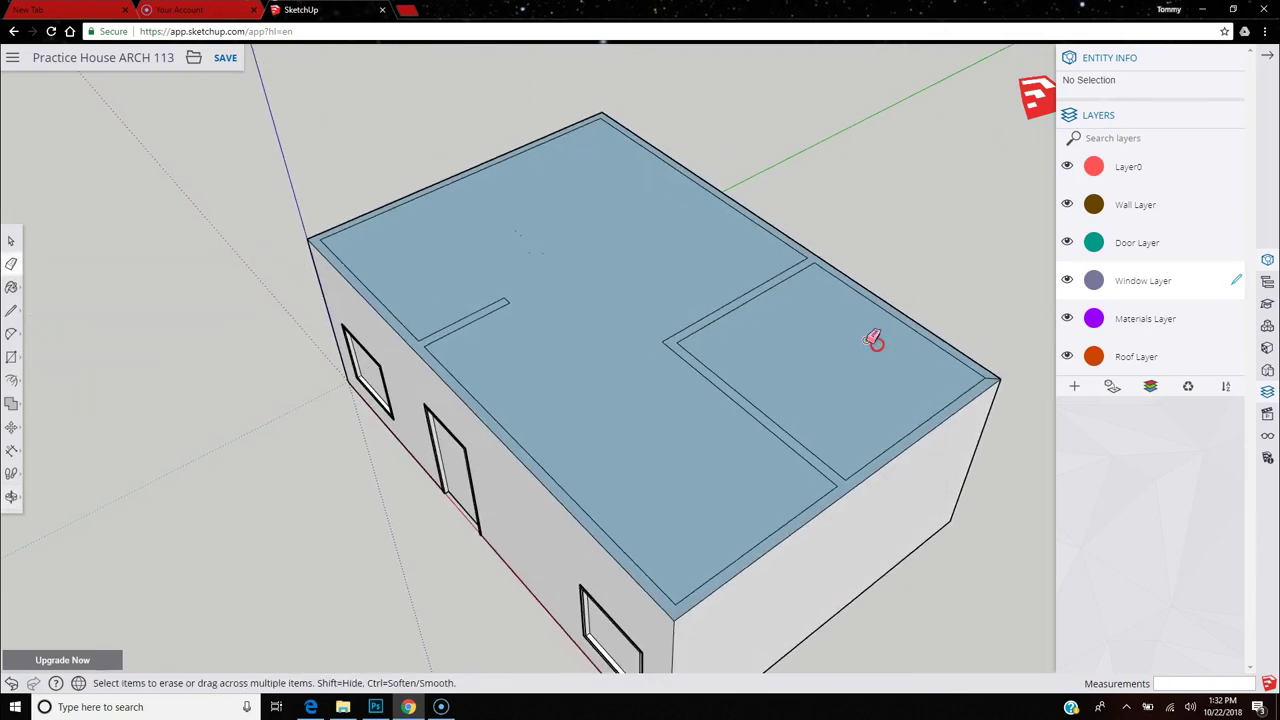
Push/Pull the wall-top face 10' so the outer walls and partitions reach full height.
left_click(15, 383)
left_click(44, 356)
left_click(420, 348)
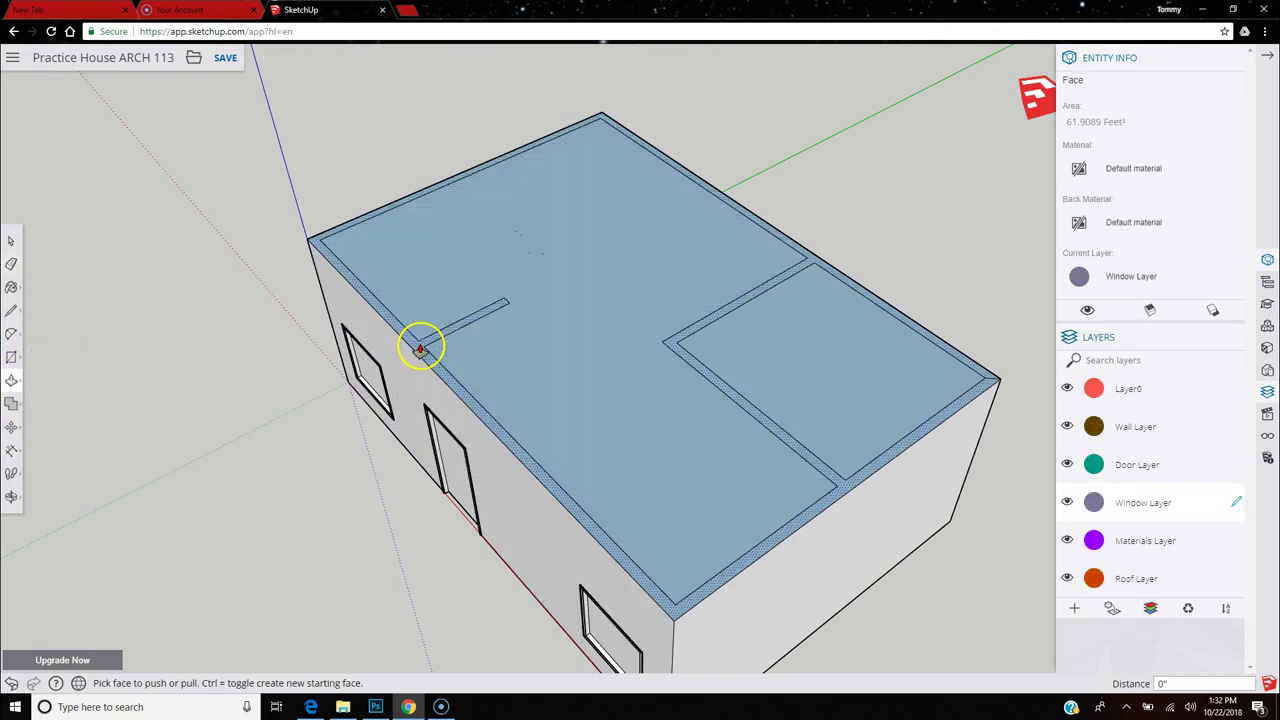
left_click_drag(420, 348, 423, 316)
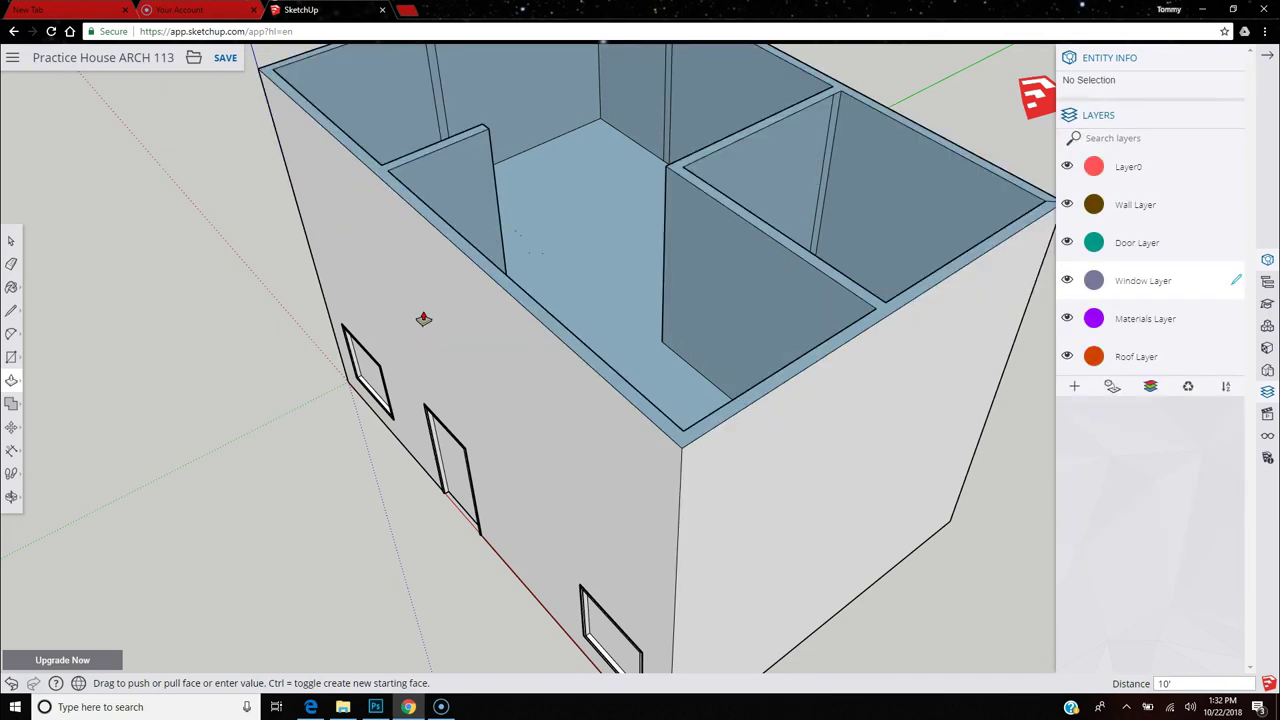
left_click(457, 343)
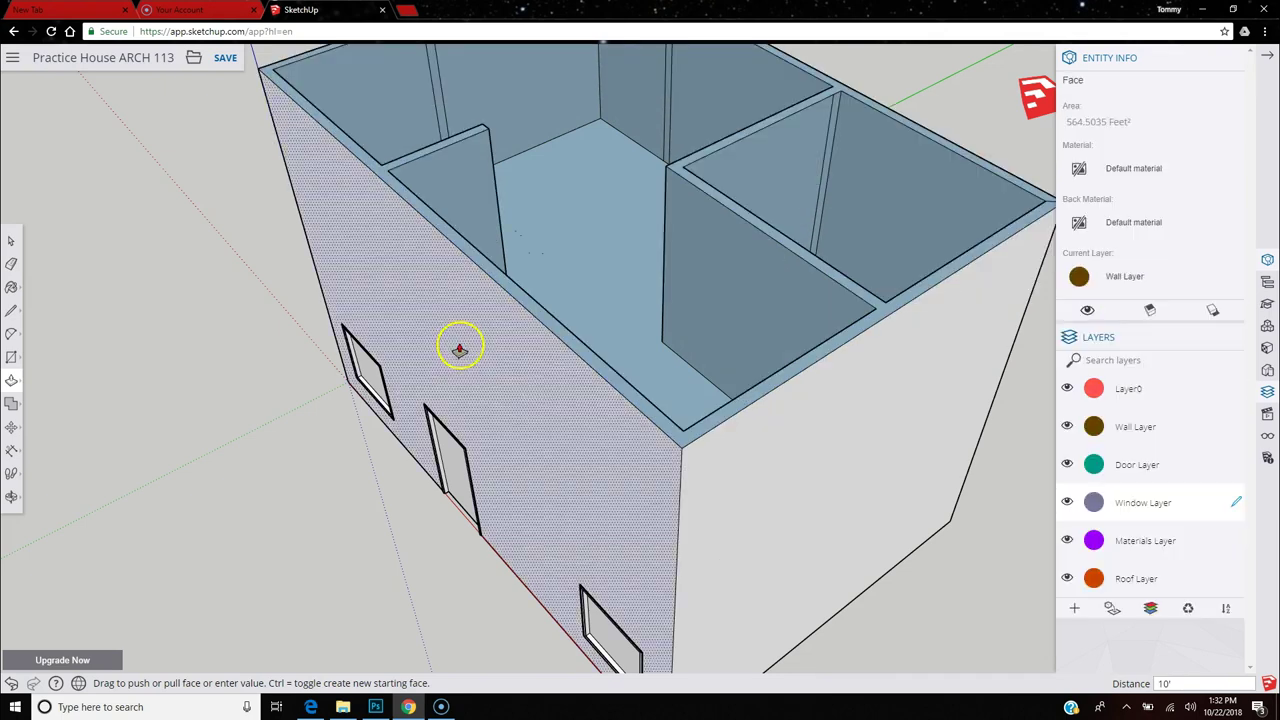
left_click(563, 411)
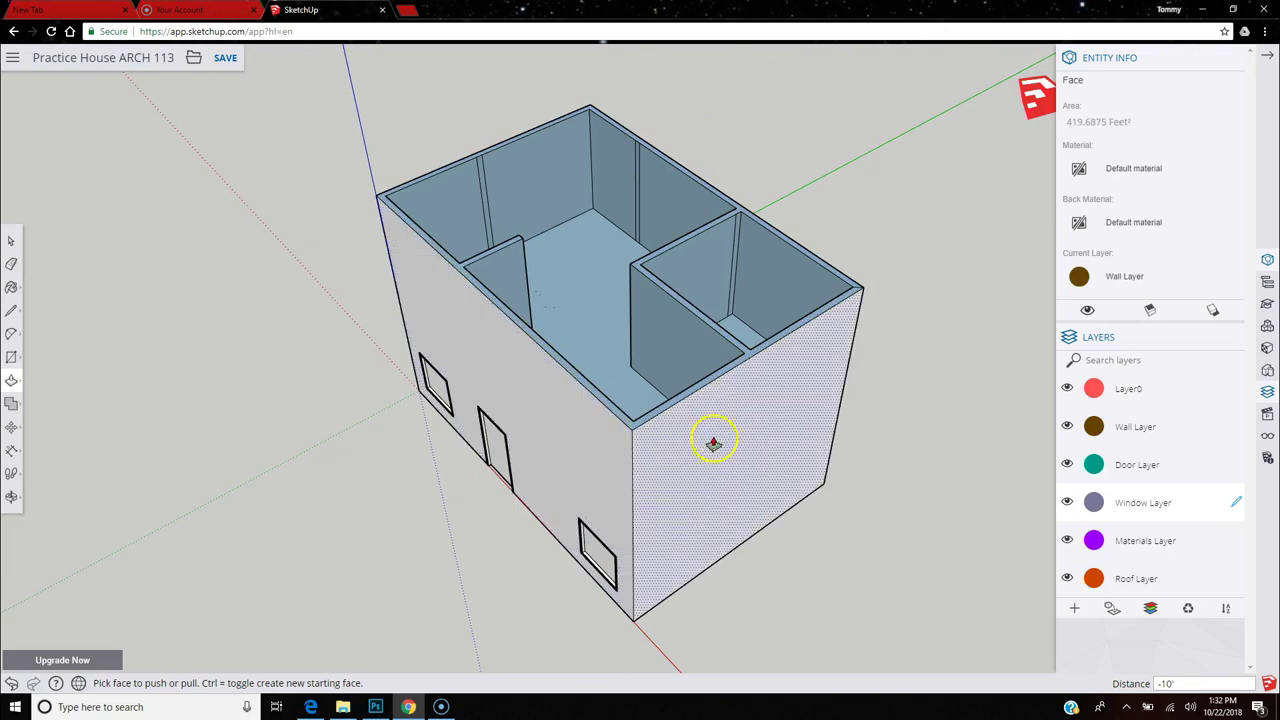
left_click(11, 360)
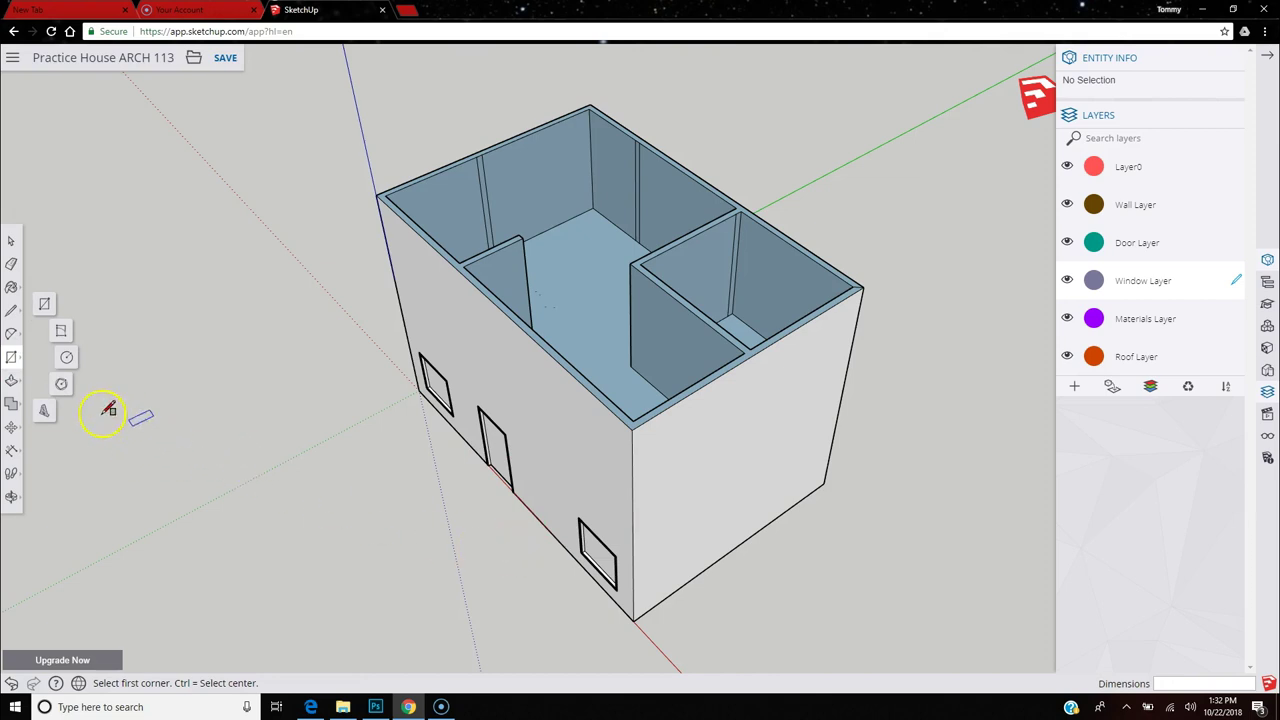
Select and copy the lower-right window on the front wall.
middle_click_drag(340, 515, 789, 505)
key("ctrl")
key("space")
left_click_drag(699, 478, 793, 556)
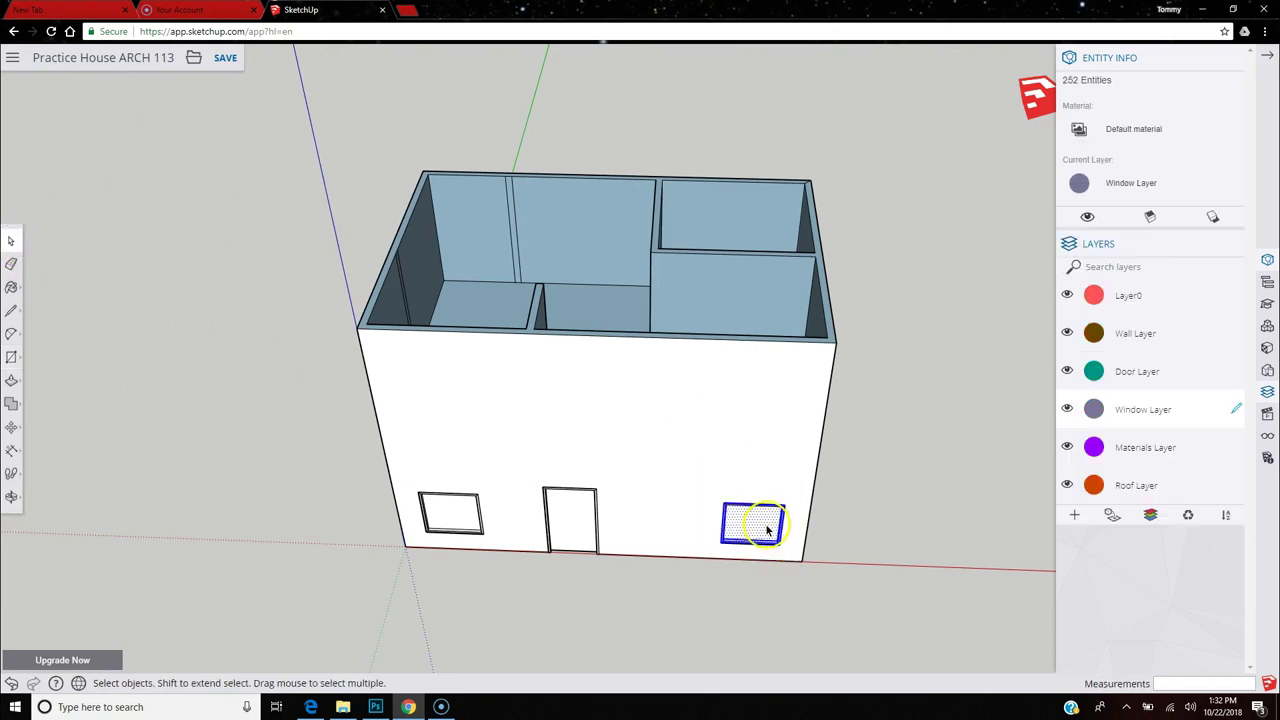
right_click(768, 530)
left_click(818, 271)
Paste the window onto the front wall, placing it above the original.
right_click(719, 397)
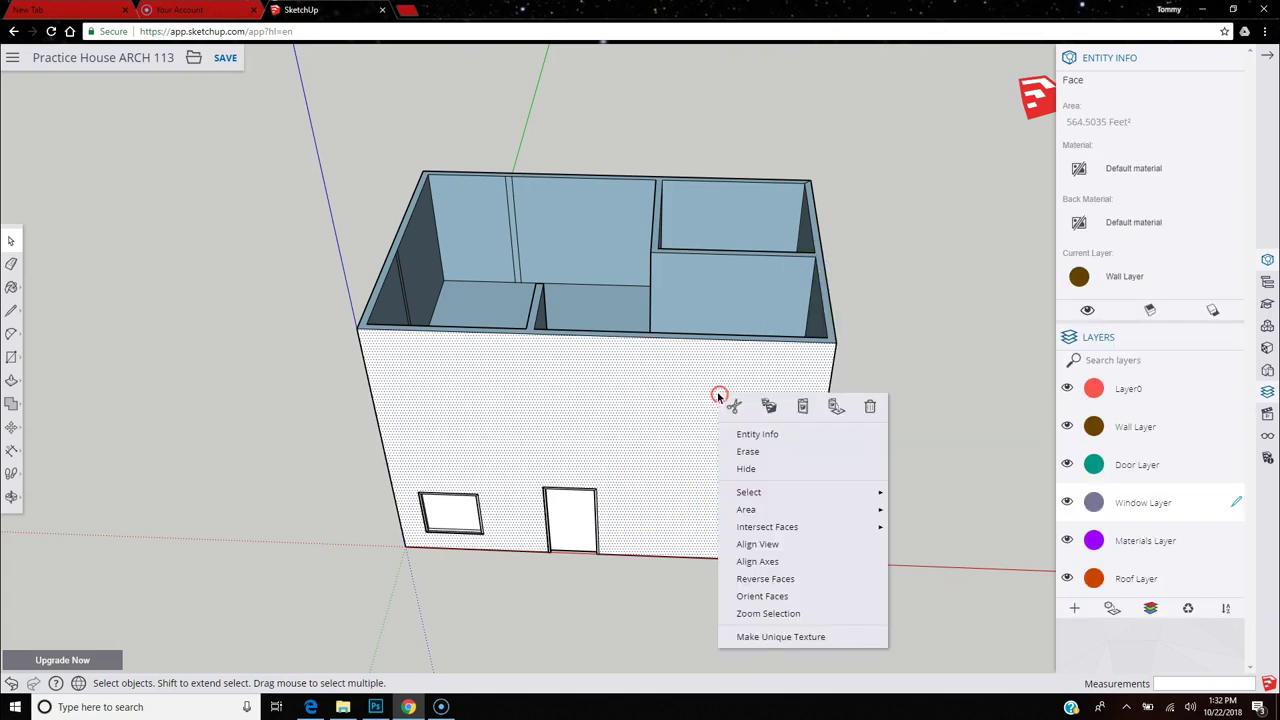
left_click(803, 407)
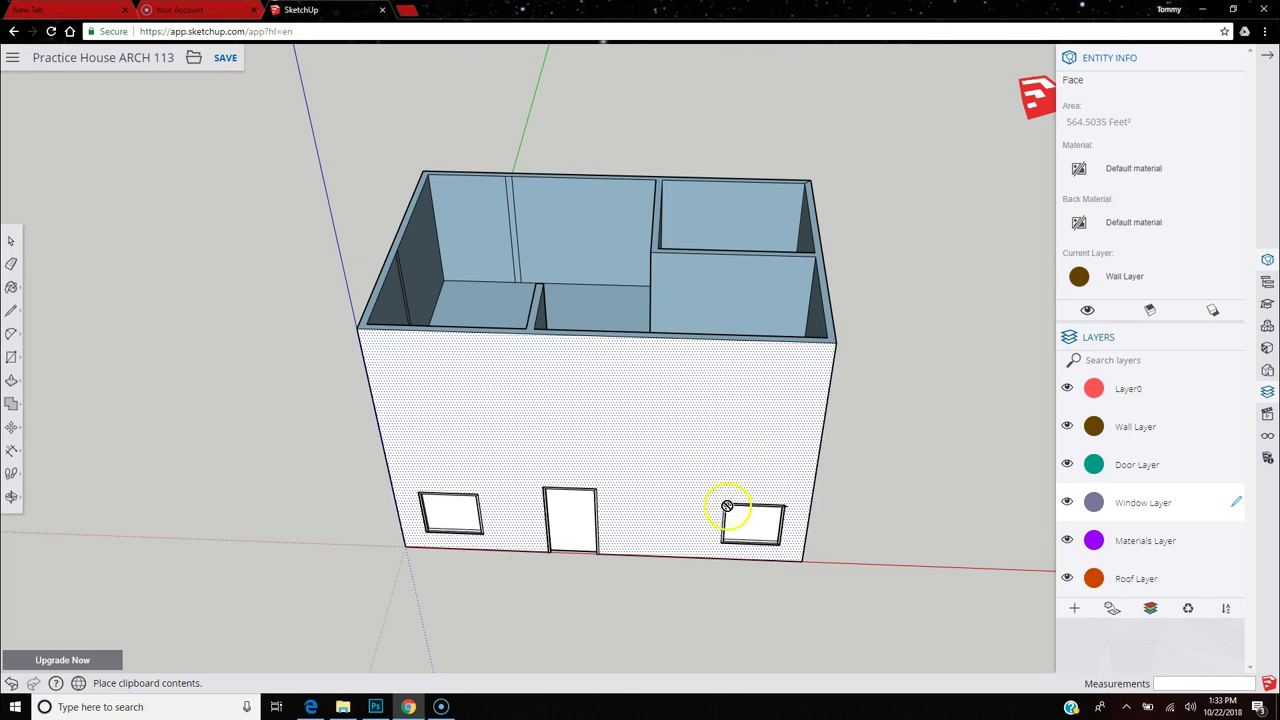
left_click(723, 427)
key("m")
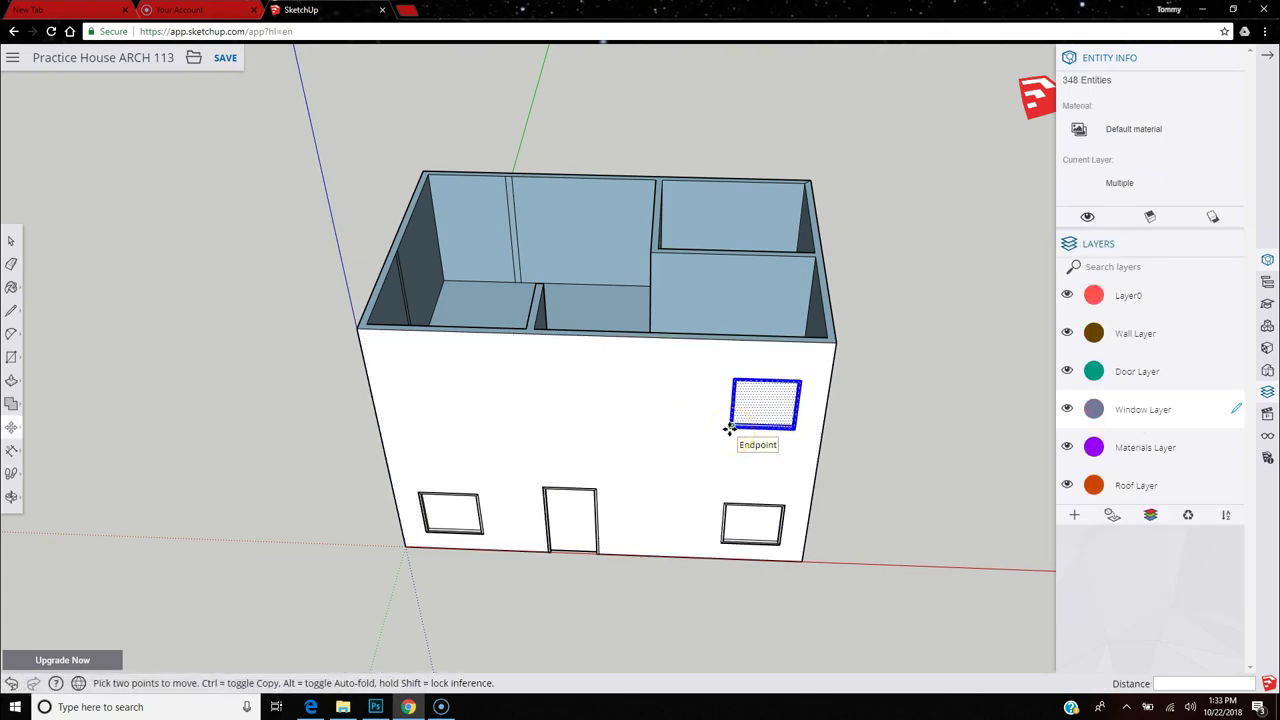
right_click(652, 407)
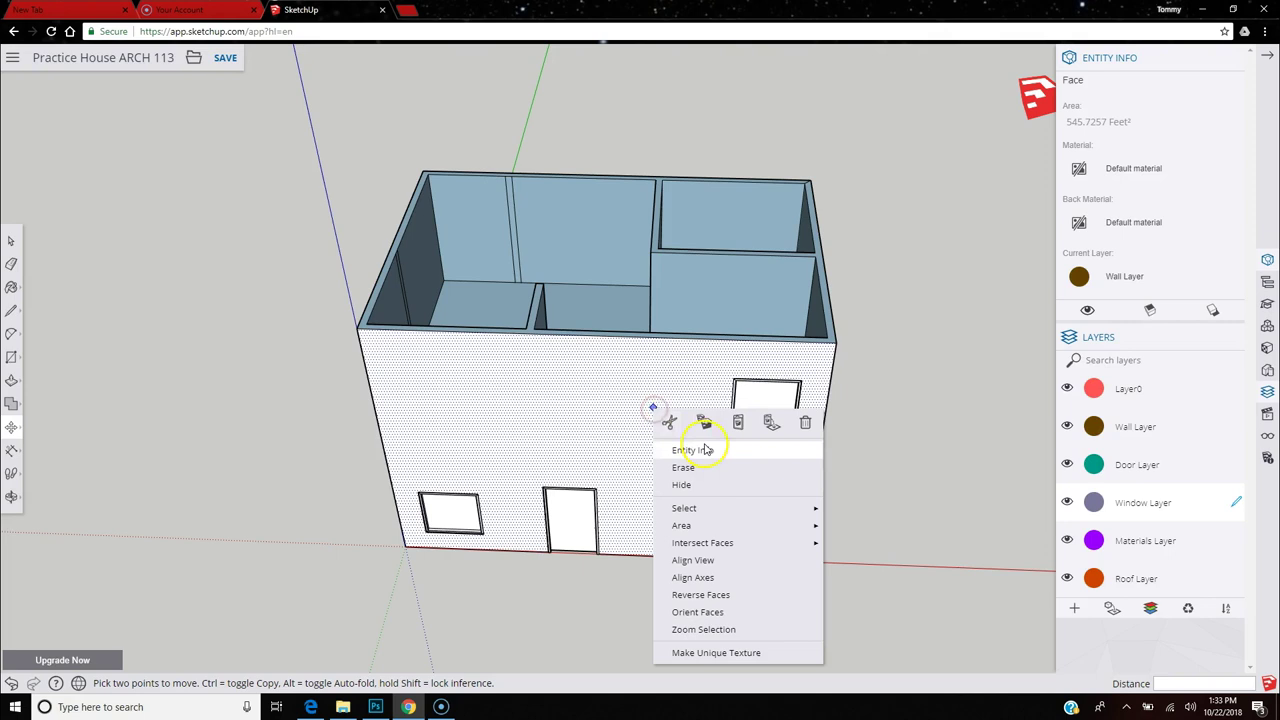
left_click(740, 423)
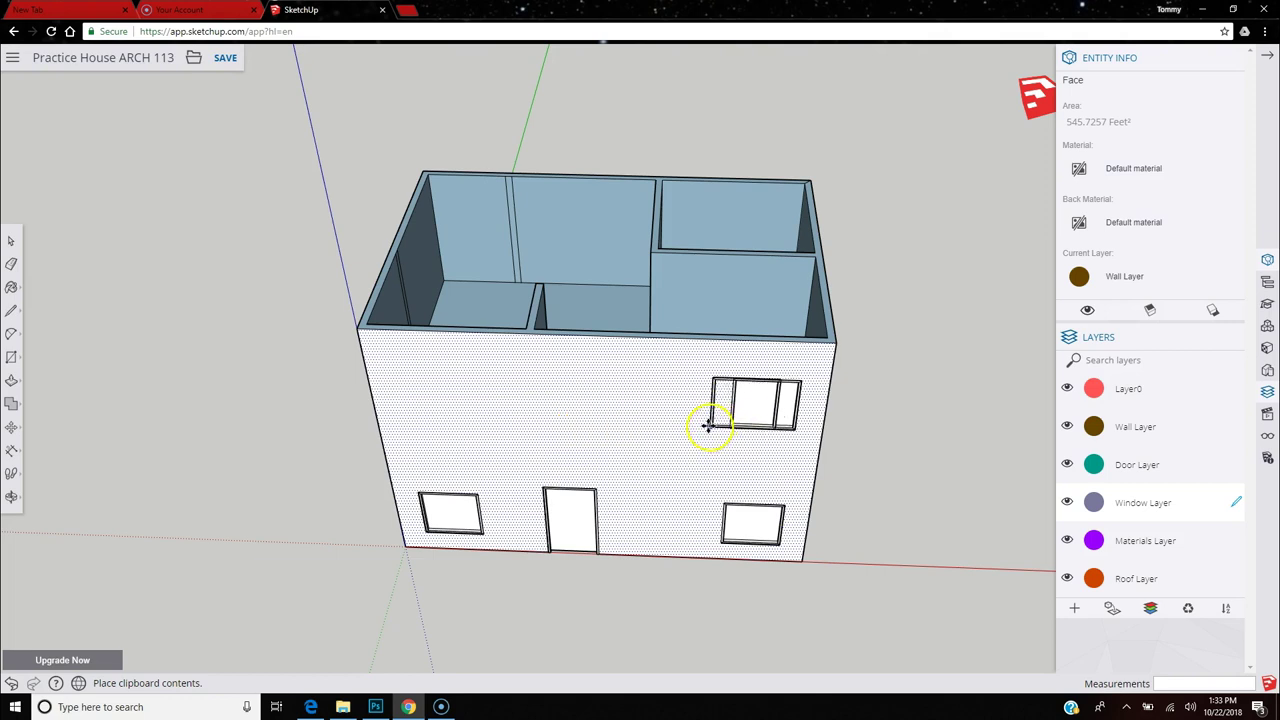
scroll(685, 415, "up", 4)
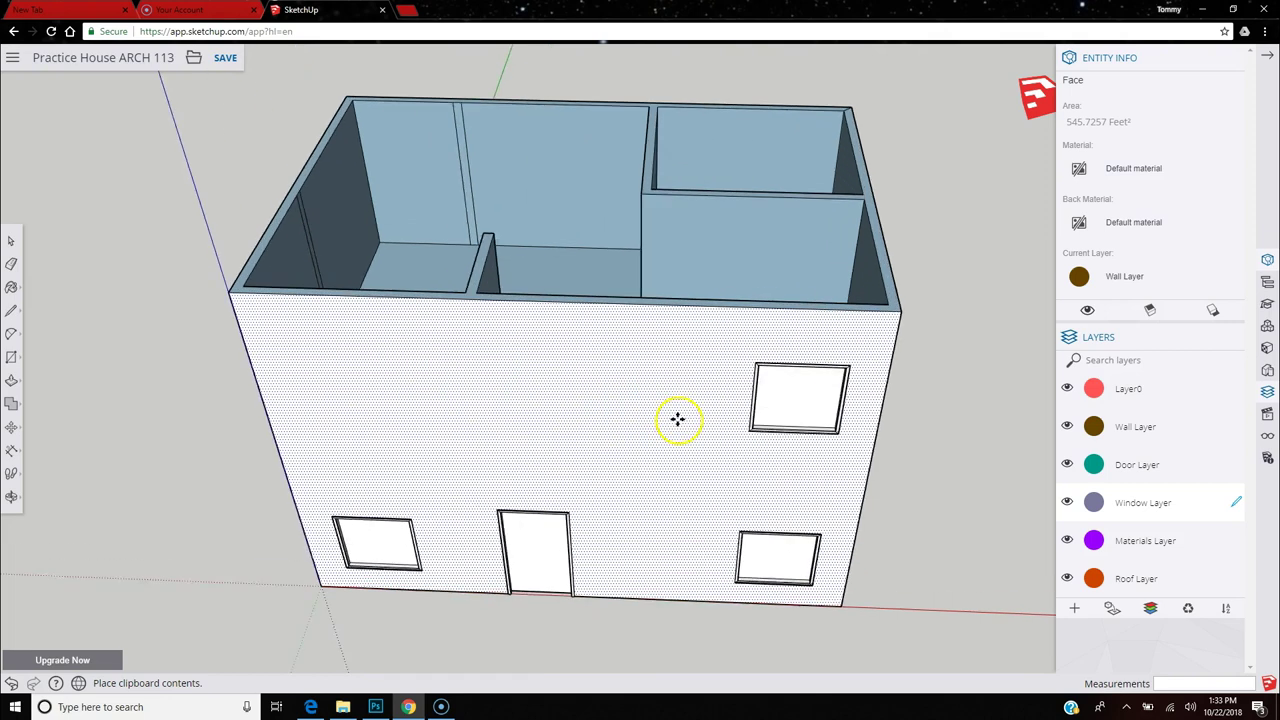
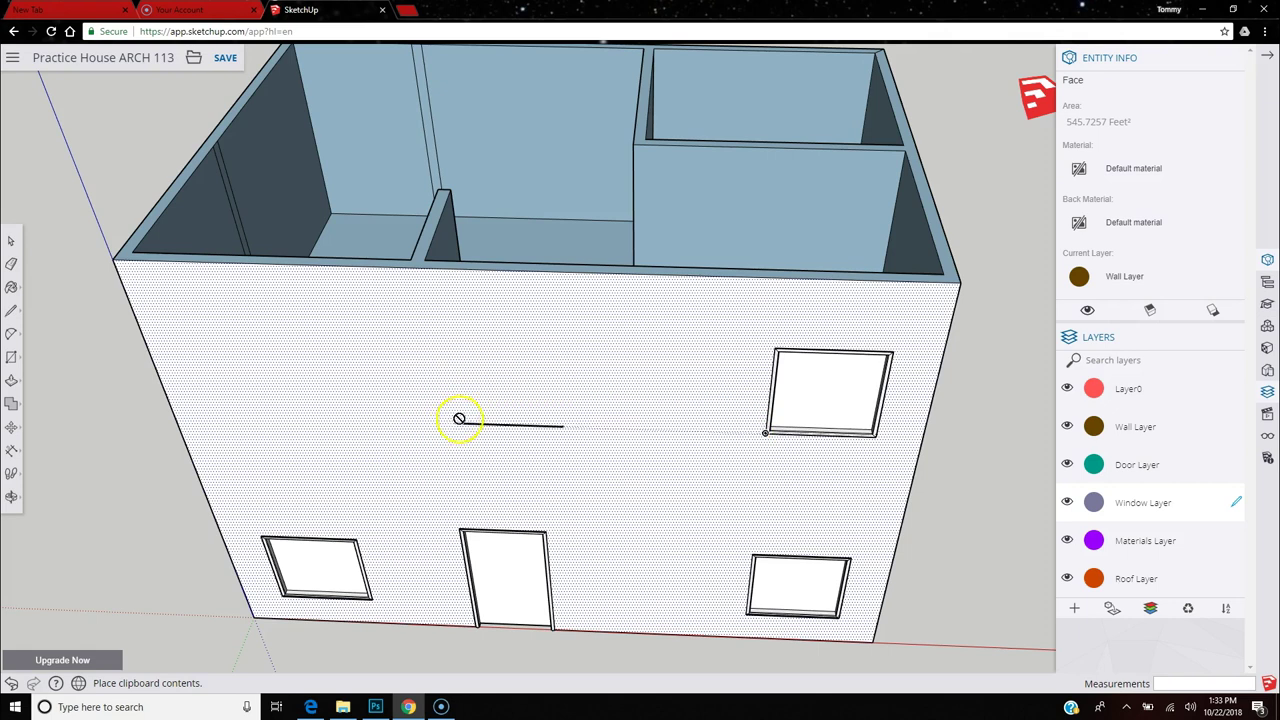
Place the pasted window copy on the upper floor of the front wall.
scroll(500, 414, "down", 2)
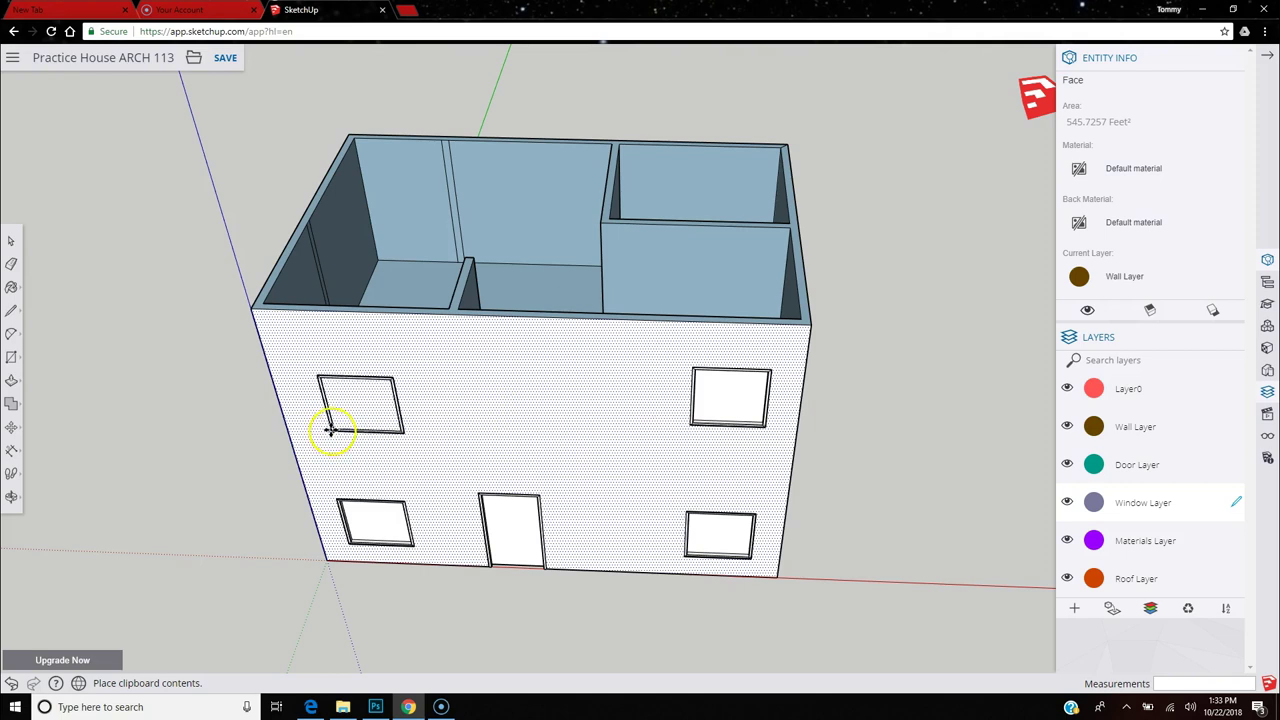
middle_click_drag(443, 463, 708, 381)
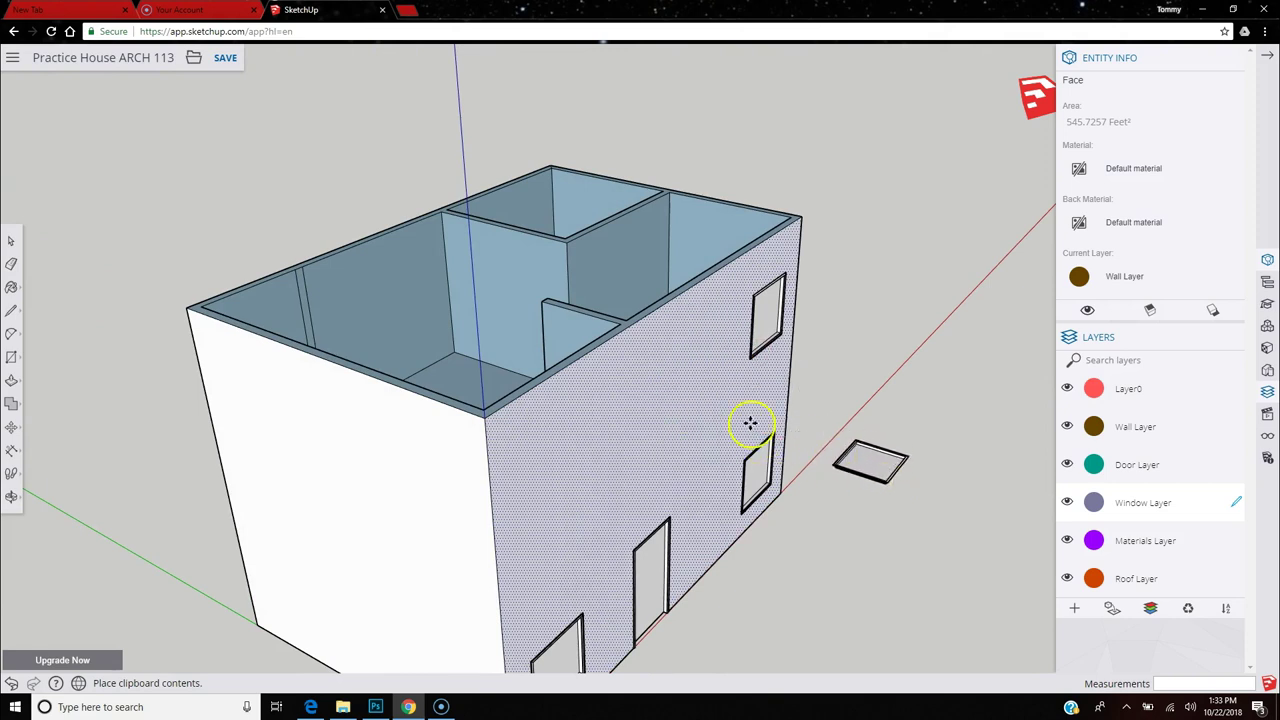
left_click(700, 434)
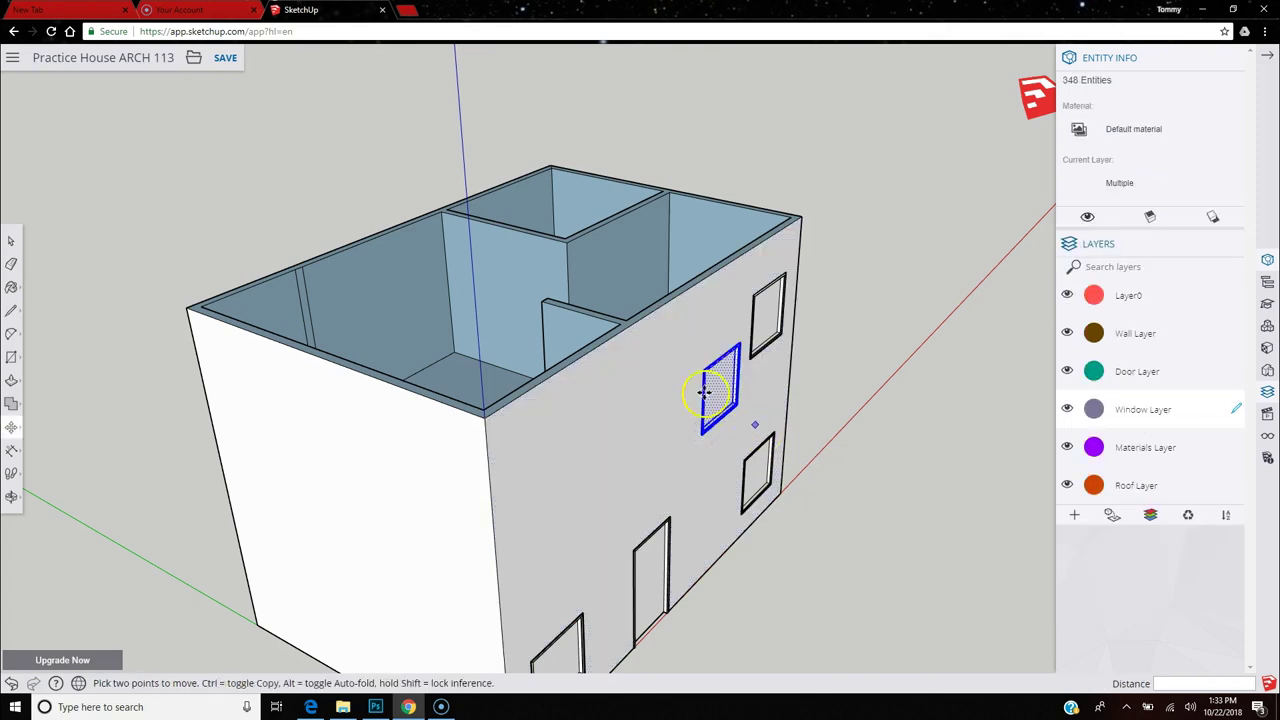
Move the window copy from its corner so it lines up level with the upper-right window.
scroll(705, 392, "up", 5)
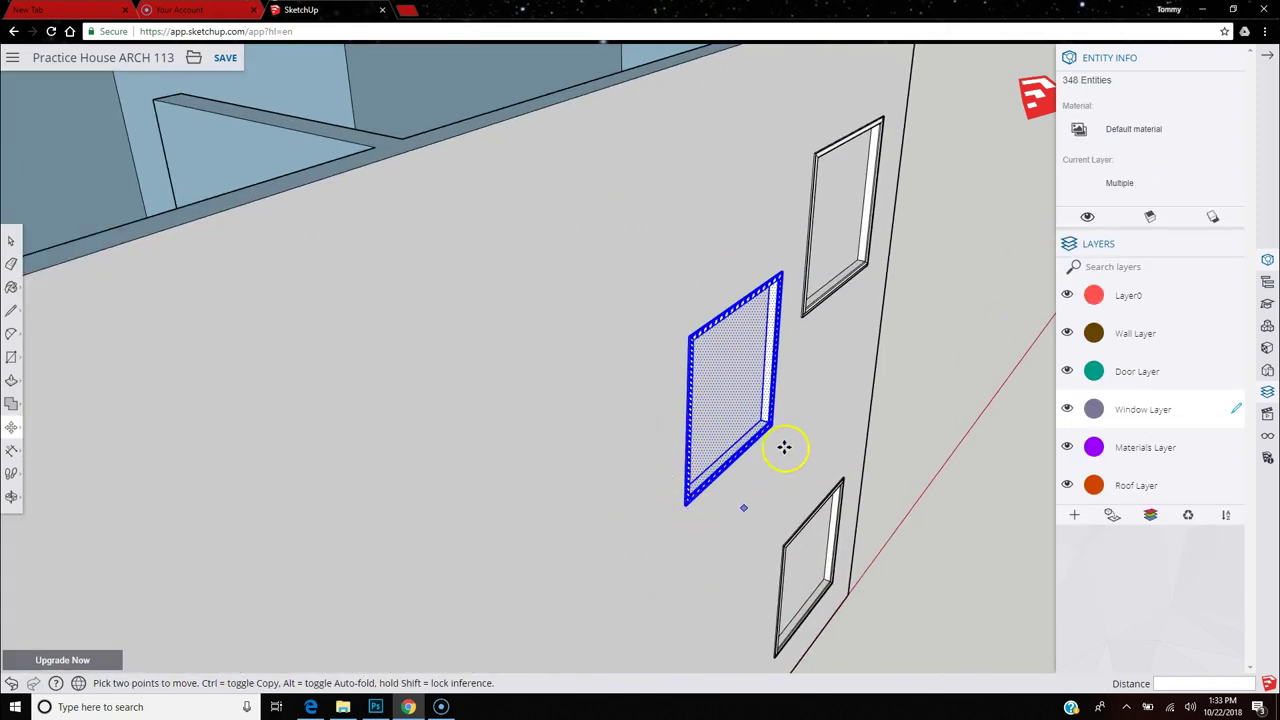
middle_click_drag(613, 393, 486, 386)
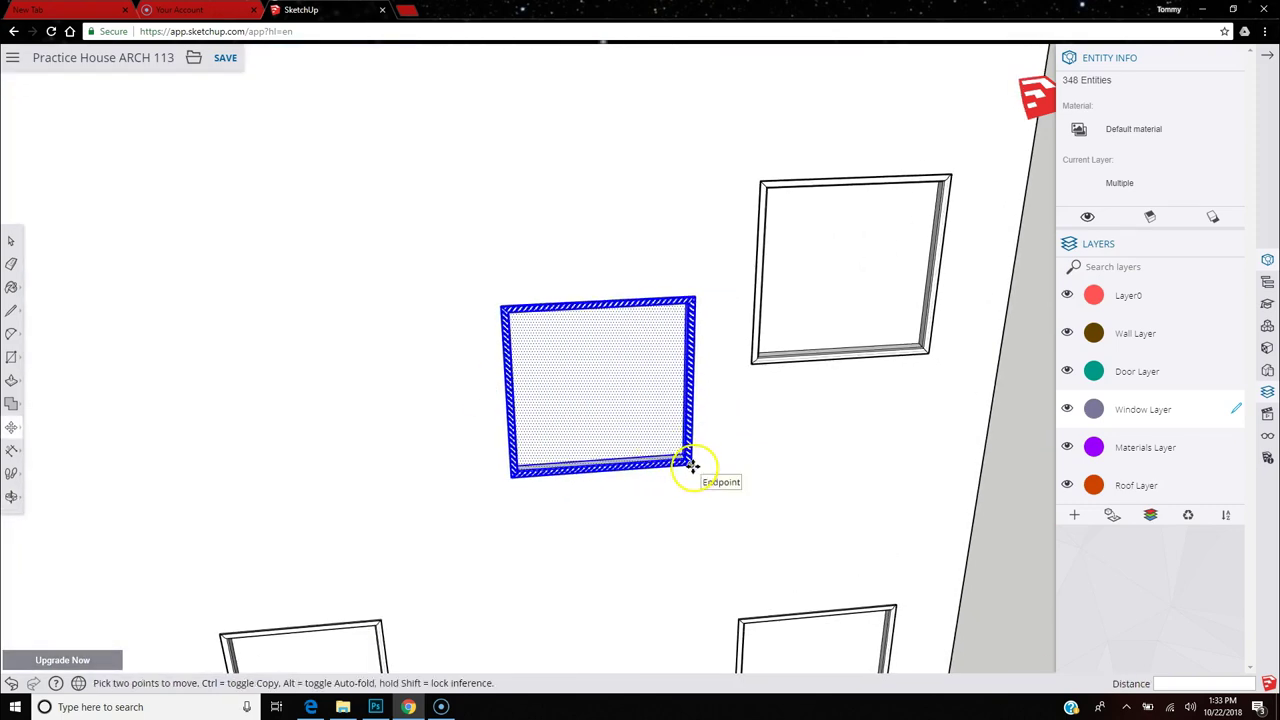
scroll(704, 478, "up", 6)
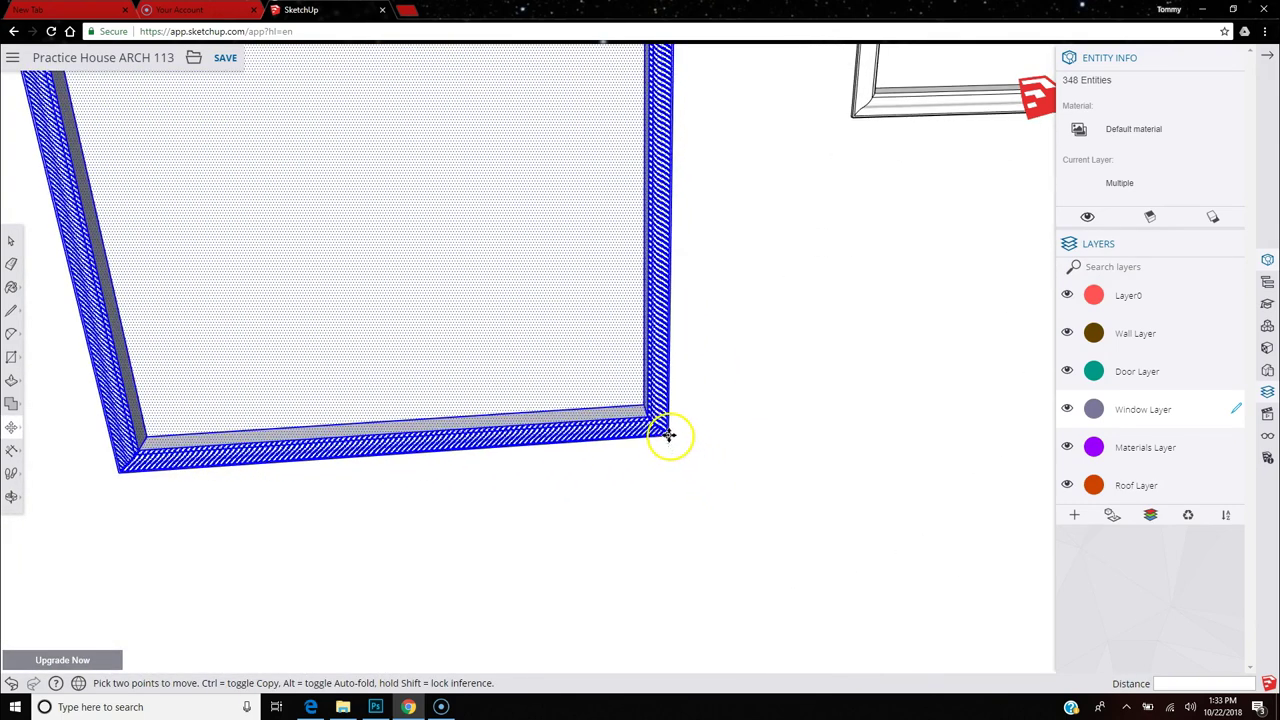
left_click(669, 436)
scroll(674, 440, "down", 5)
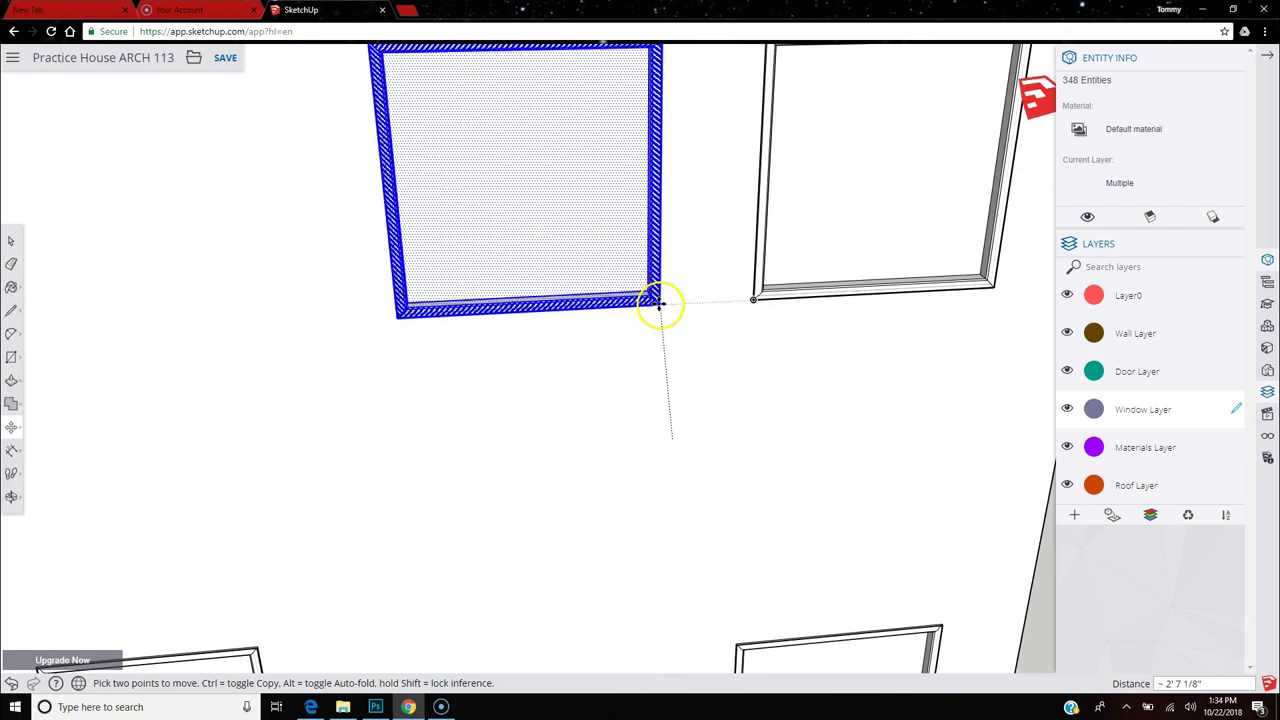
scroll(645, 303, "down", 3)
scroll(645, 303, "down", 4)
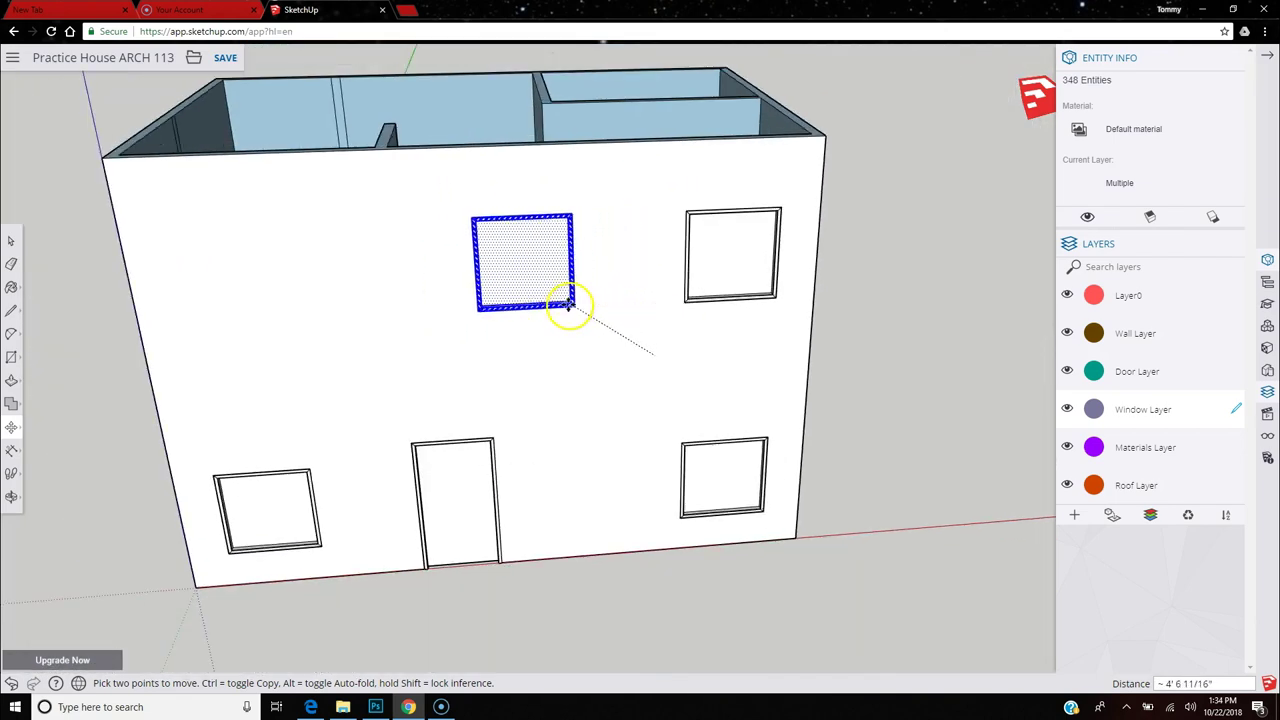
left_click(535, 297)
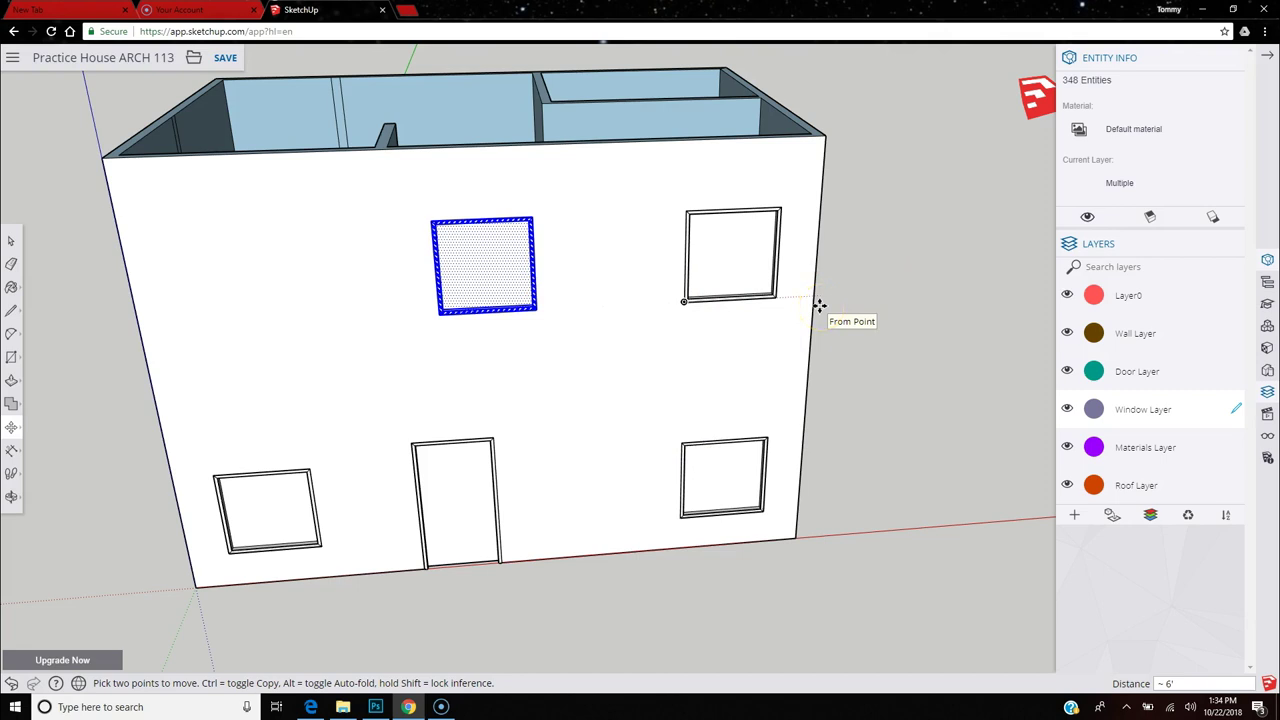
left_click(380, 9)
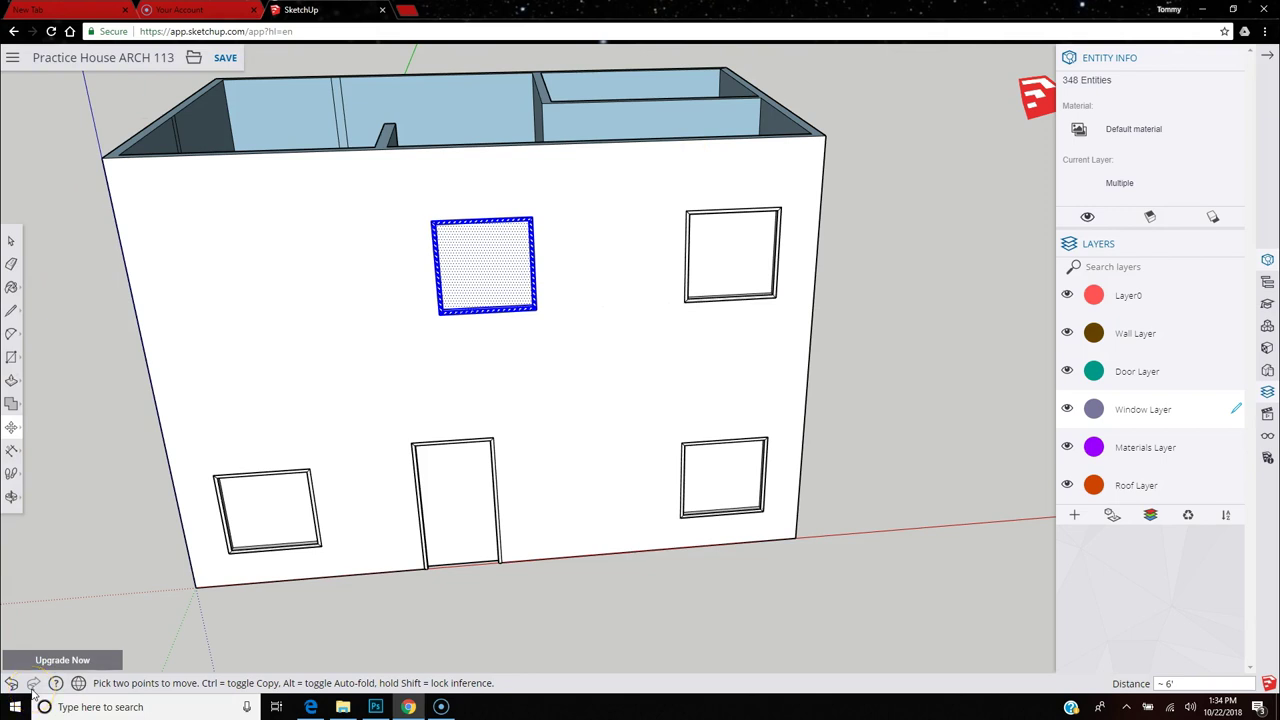
left_click(944, 533)
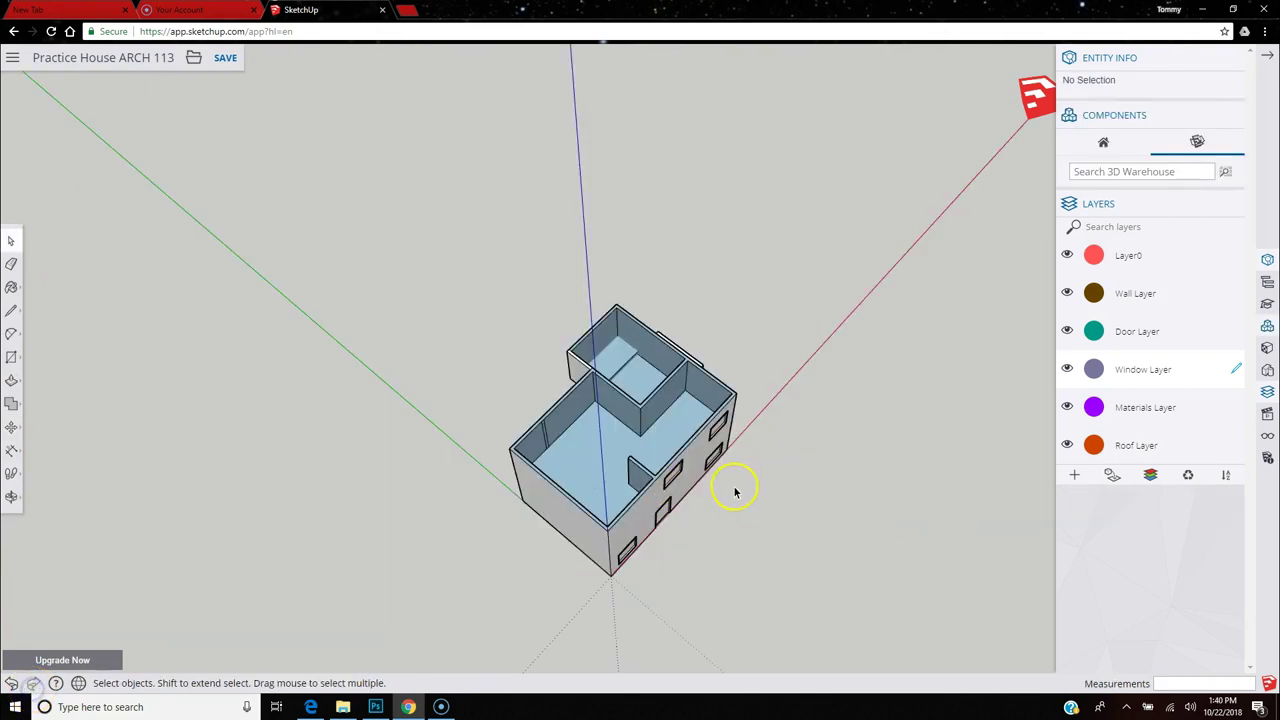
Push/Pull the ledge face under the overhang up until it meets the wall.
middle_click_drag(735, 492, 260, 463)
middle_click_drag(754, 423, 524, 358)
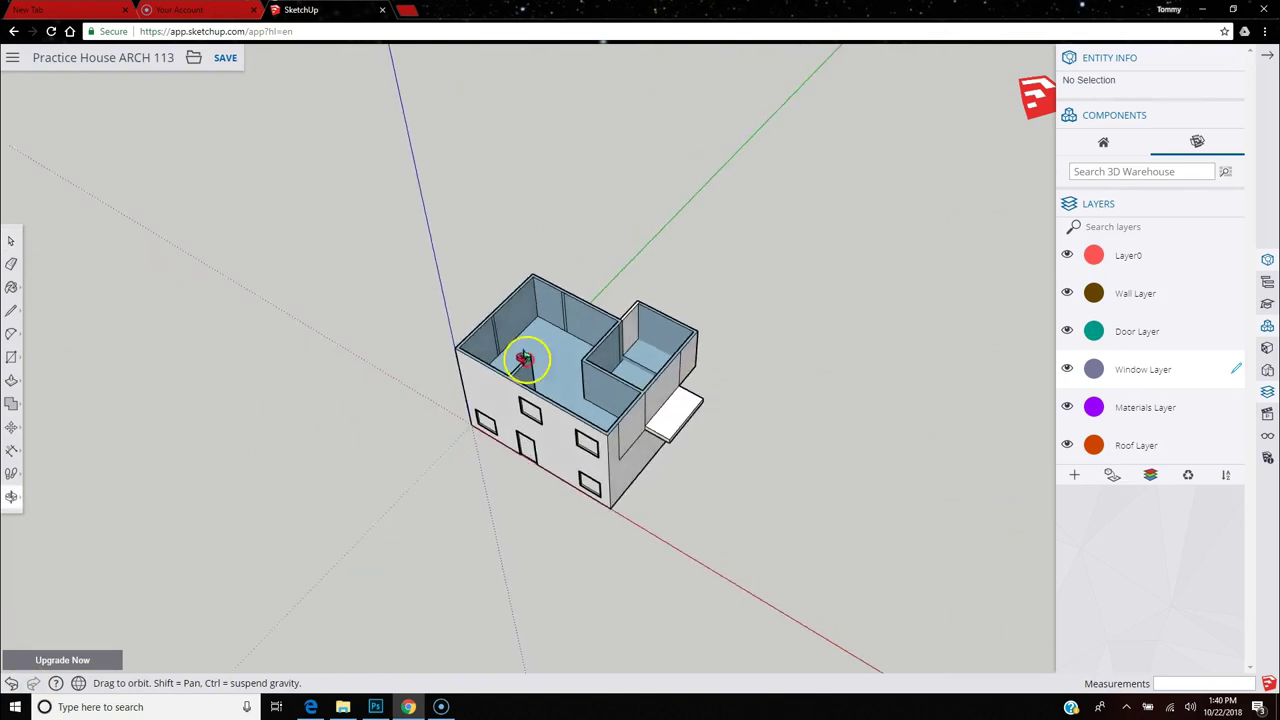
scroll(631, 371, "up", 8)
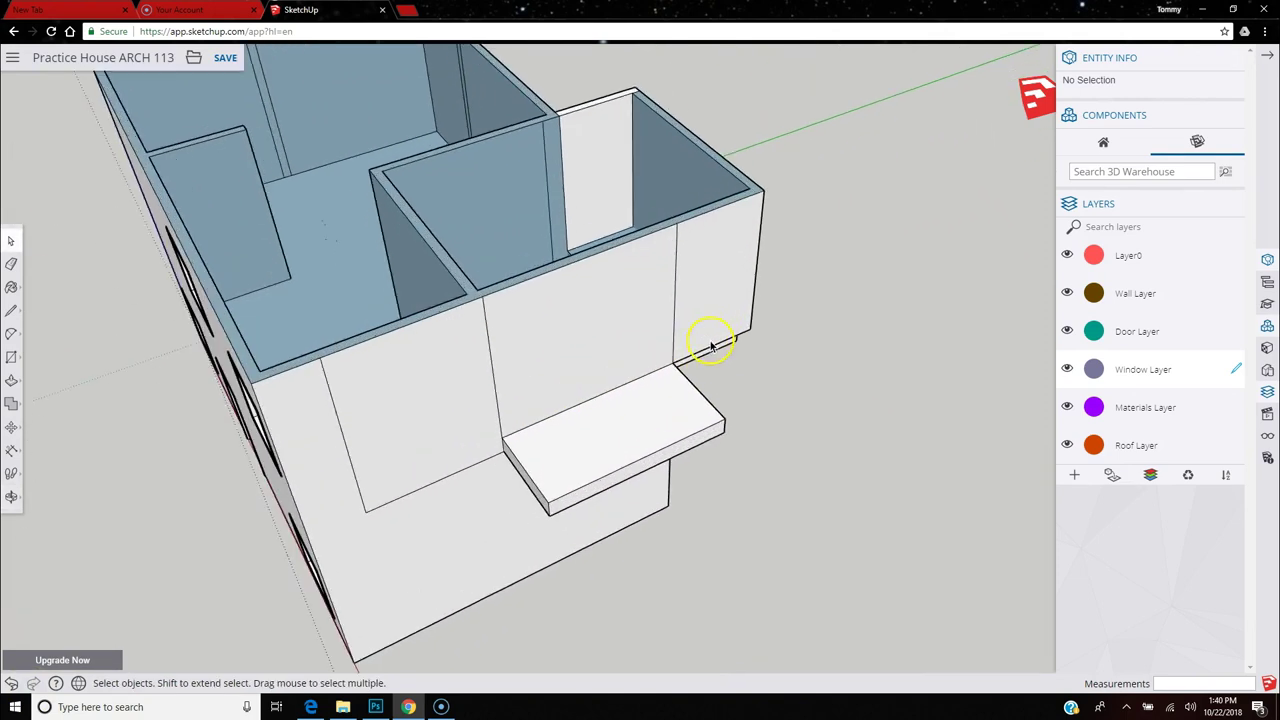
middle_click_drag(728, 397, 276, 128)
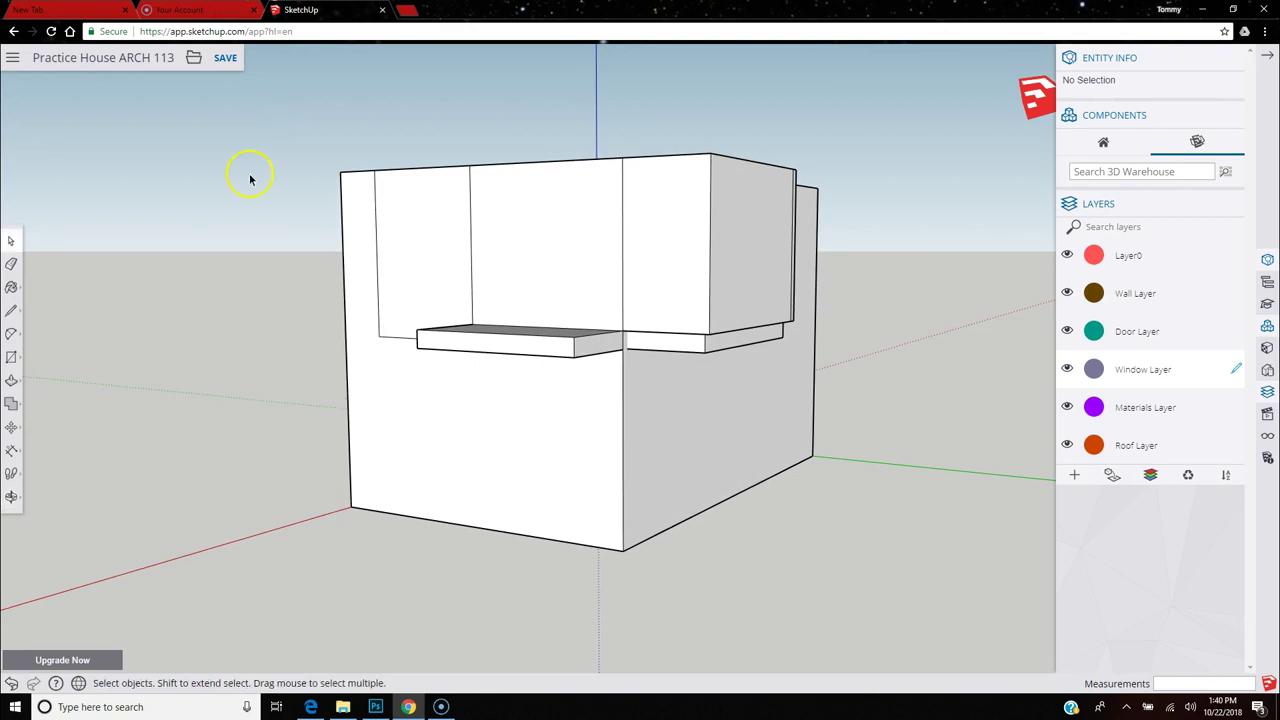
left_click(8, 383)
scroll(737, 286, "up", 6)
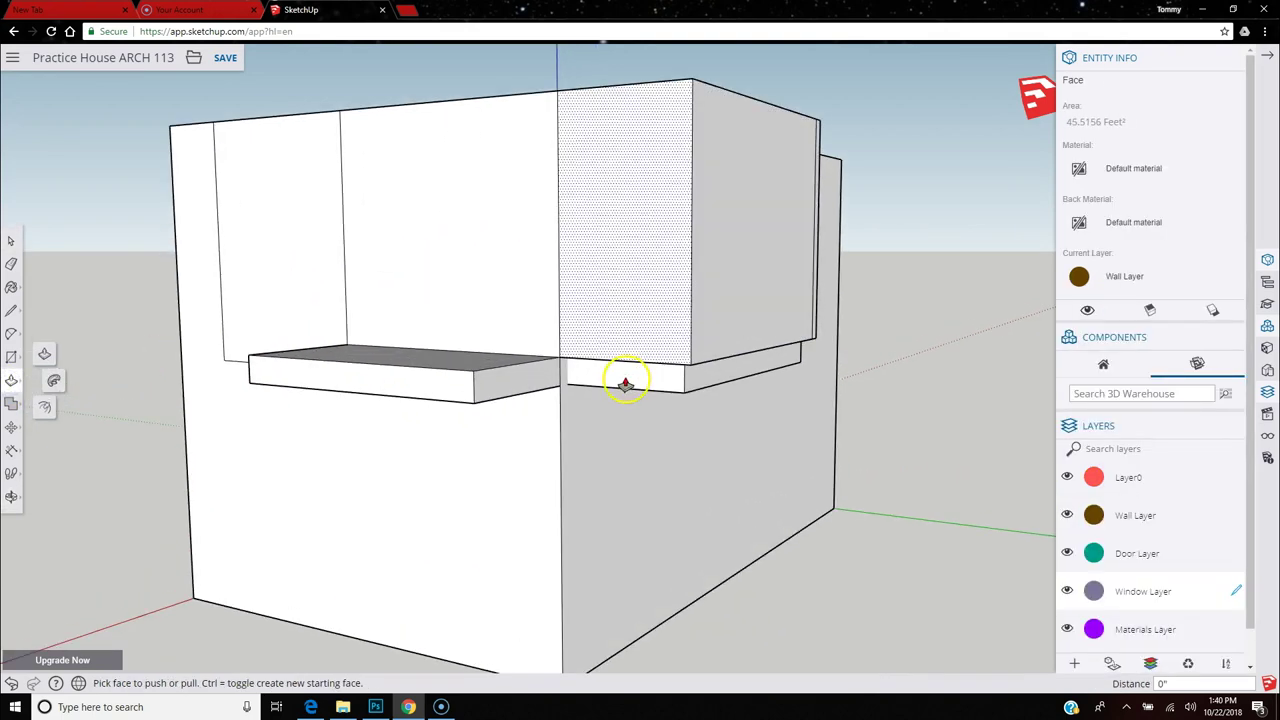
left_click_drag(625, 386, 763, 343)
left_click(763, 343)
left_click(810, 385)
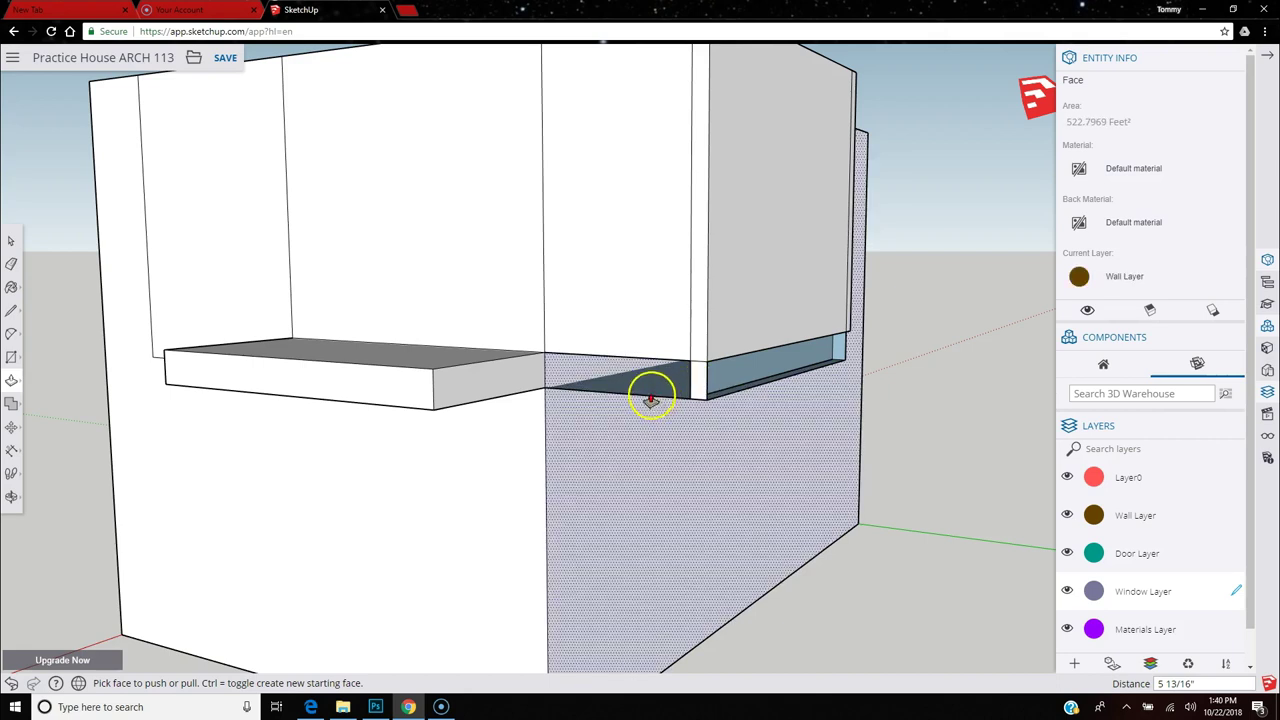
Draw edges splitting the recess face at the overhang corner.
left_click(11, 311)
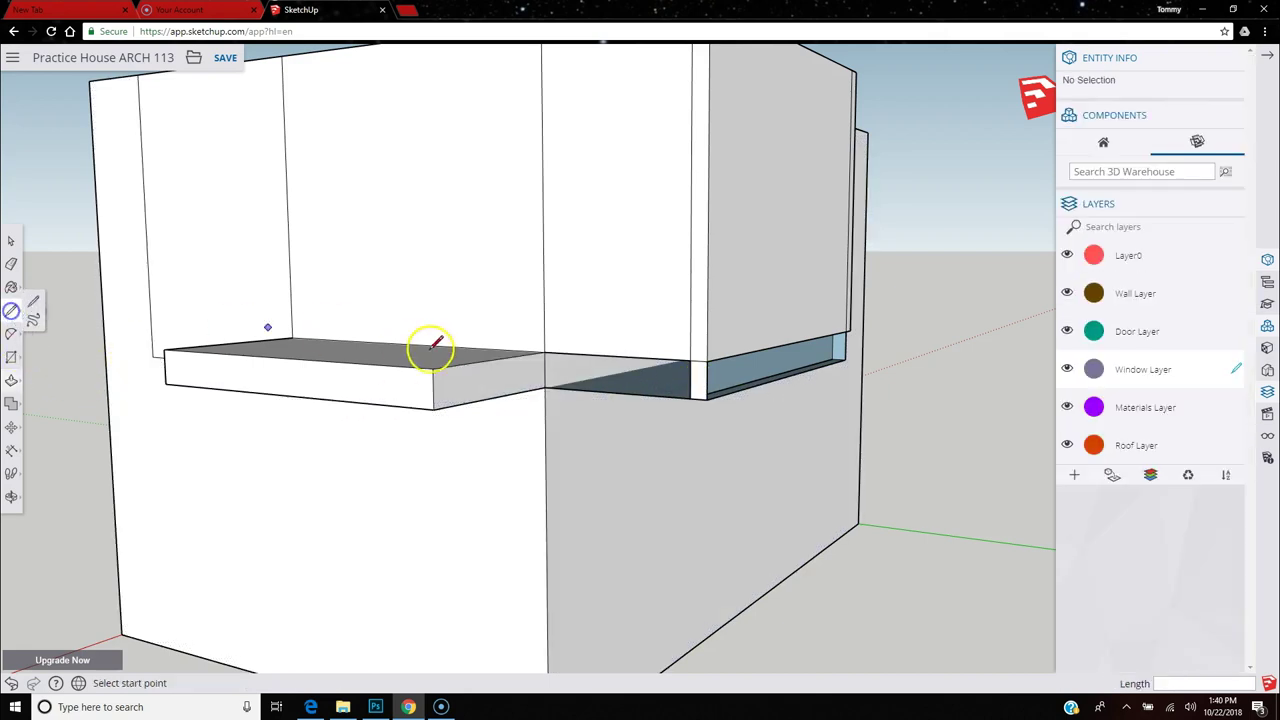
left_click(690, 399)
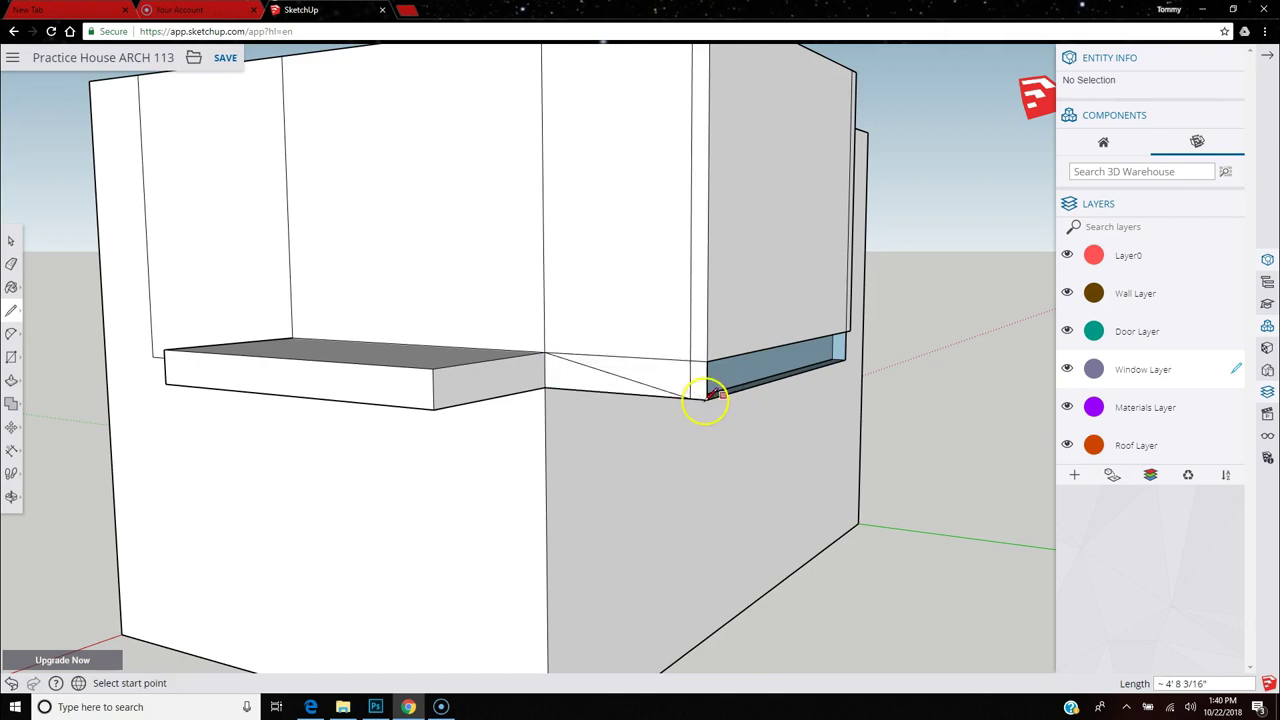
mouse_move(707, 399)
left_mouse_down()
mouse_move(820, 360)
mouse_move(848, 333)
left_mouse_up()
middle_click_drag(871, 371, 331, 412)
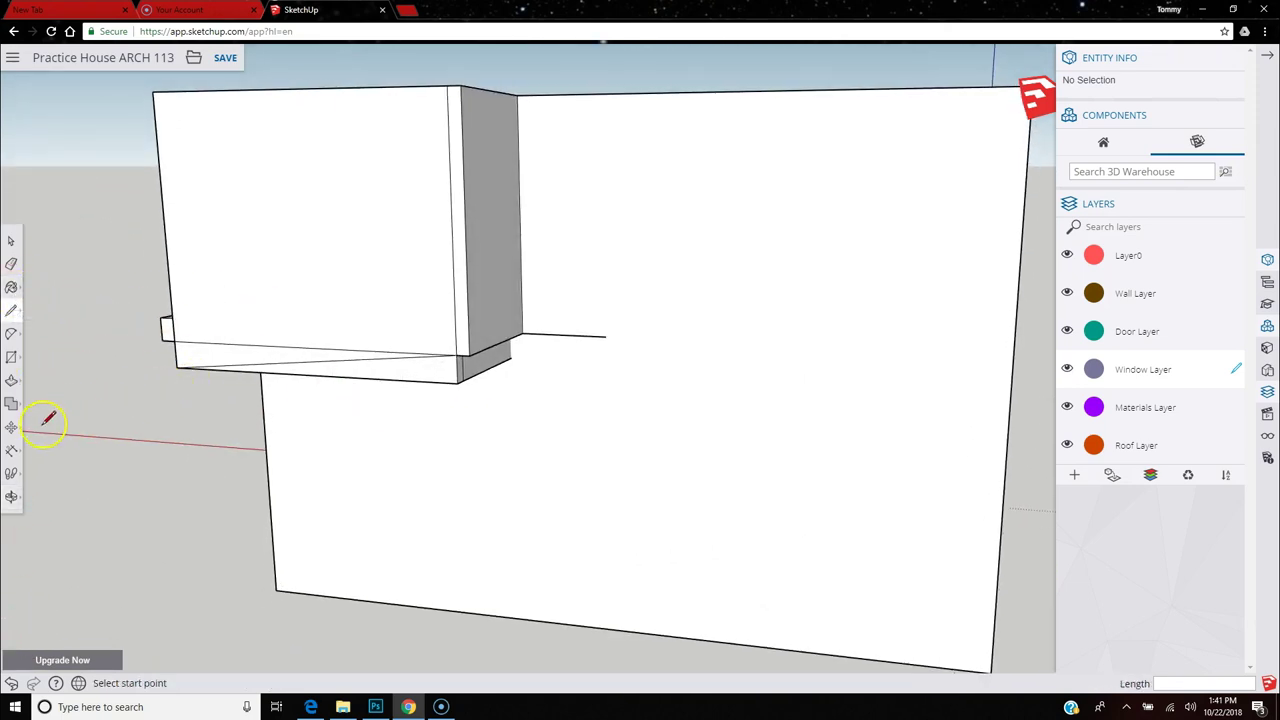
Push/Pull the small corner faces under the overhang to close the gap.
left_click(11, 381)
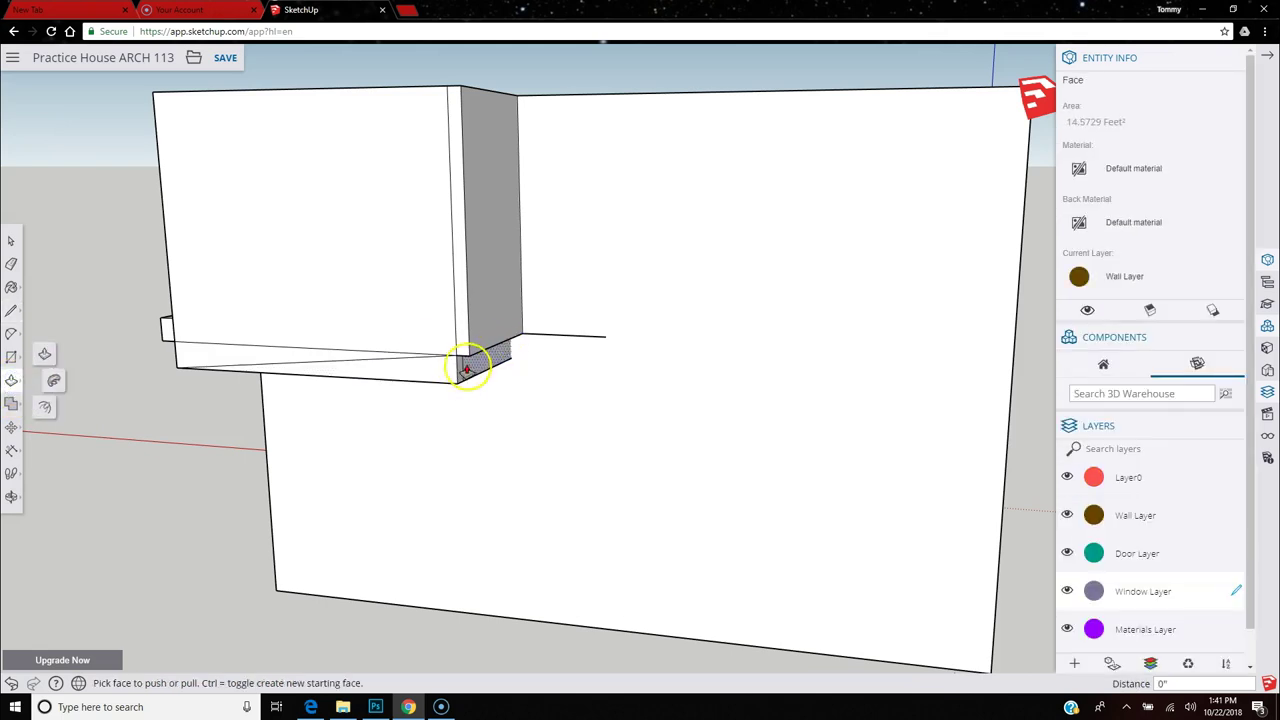
left_click(491, 336)
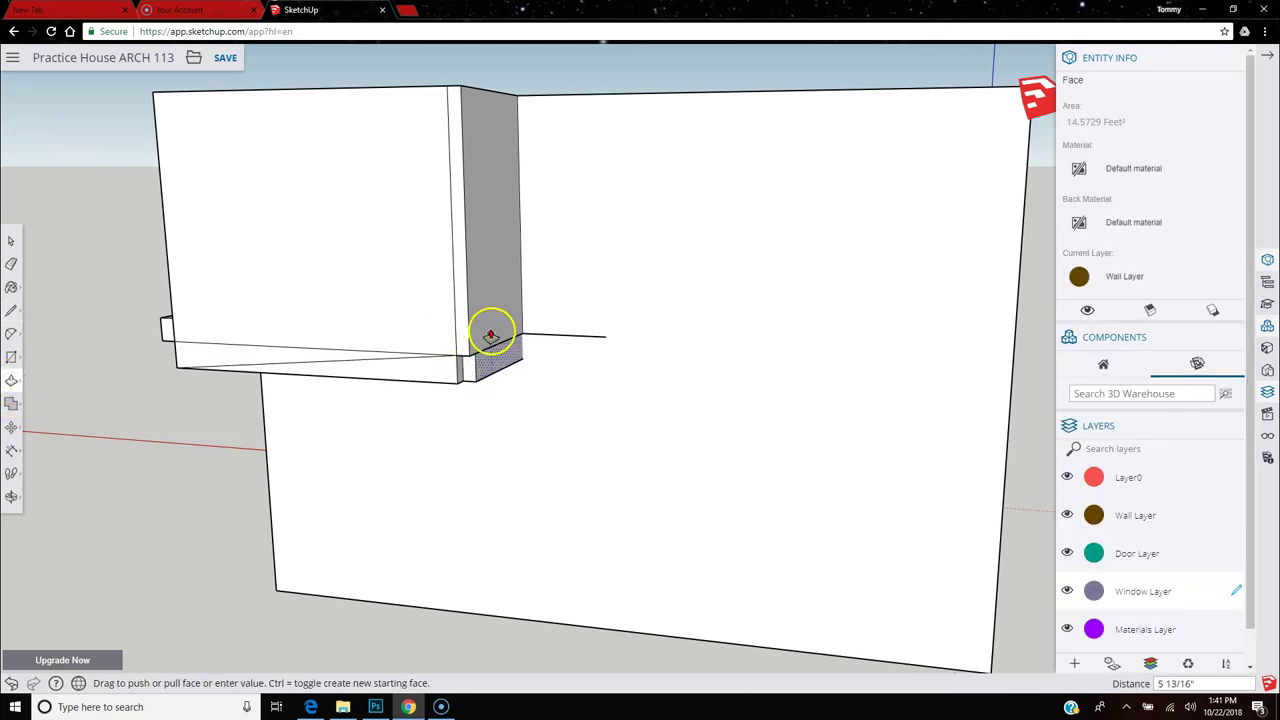
left_click(471, 385)
left_click(463, 348)
left_click(465, 366)
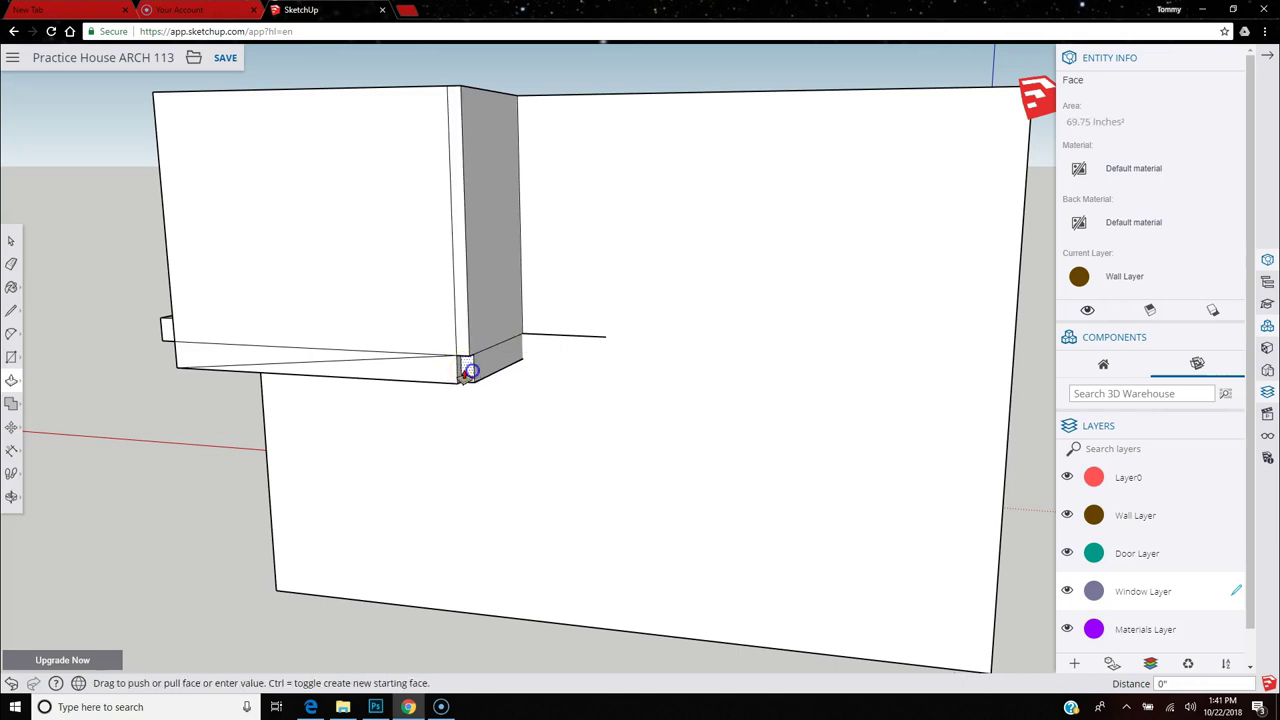
left_click(461, 345)
mouse_move(677, 380)
middle_mouse_down()
mouse_move(437, 389)
mouse_move(540, 382)
middle_mouse_up()
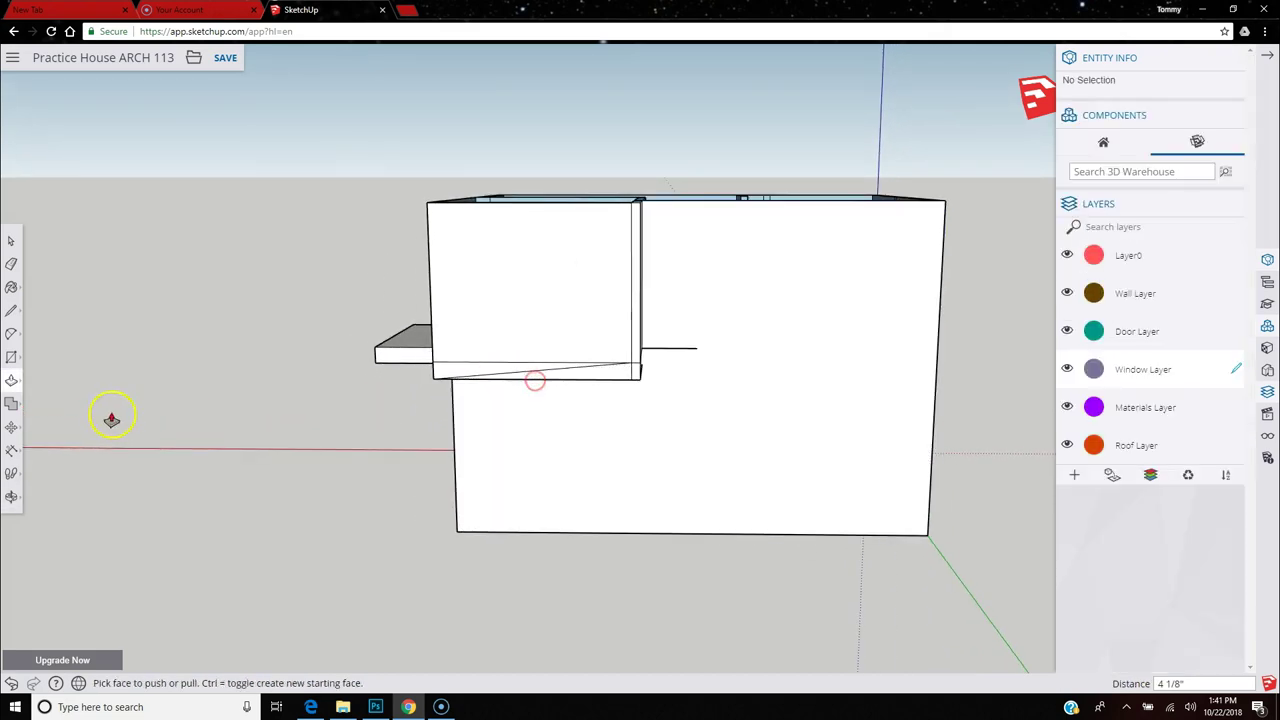
Erase the stray edges at the overhang corner and across the grey face.
left_click(10, 264)
scroll(620, 380, "up", 5)
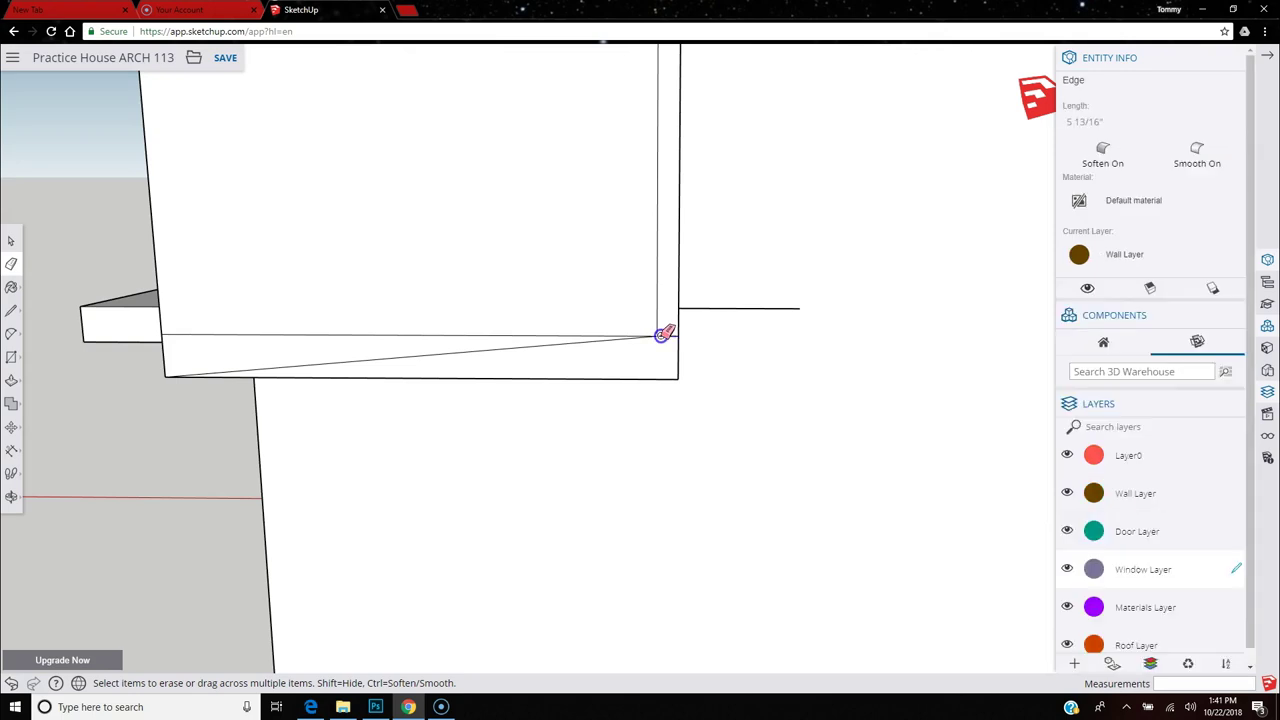
left_click(656, 334)
left_click(647, 337)
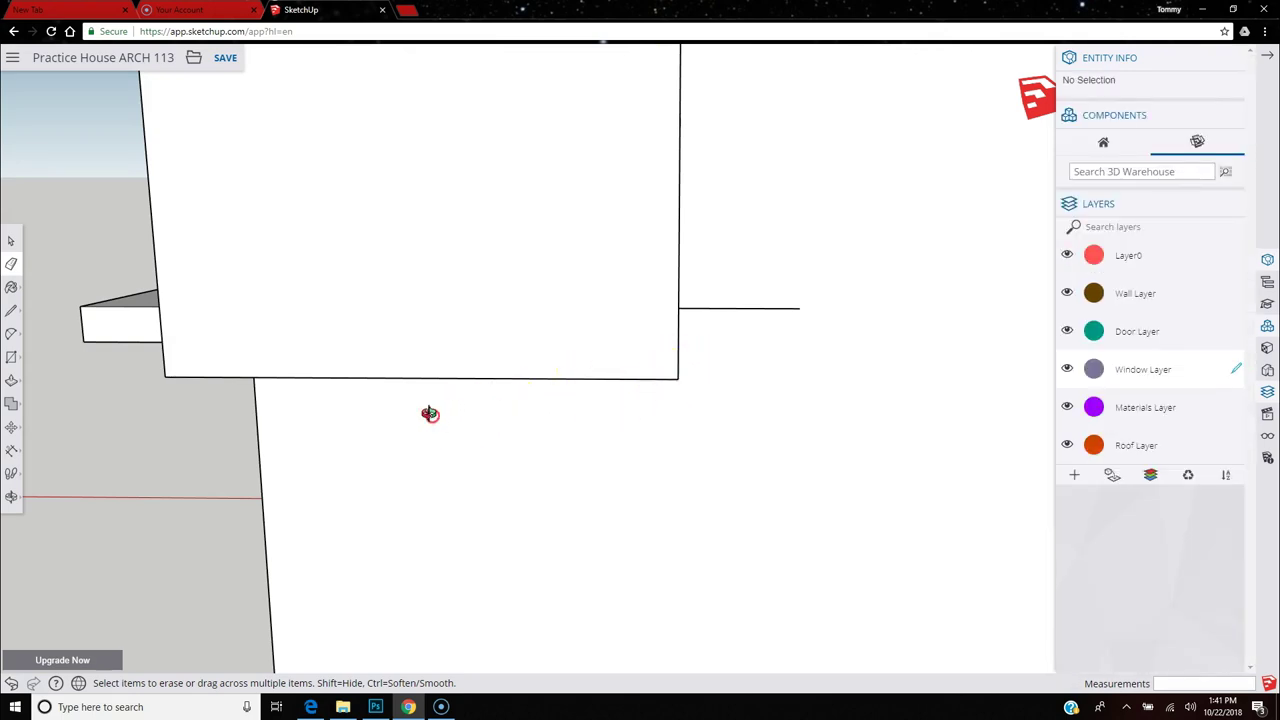
scroll(430, 413, "down", 3)
left_click(308, 341)
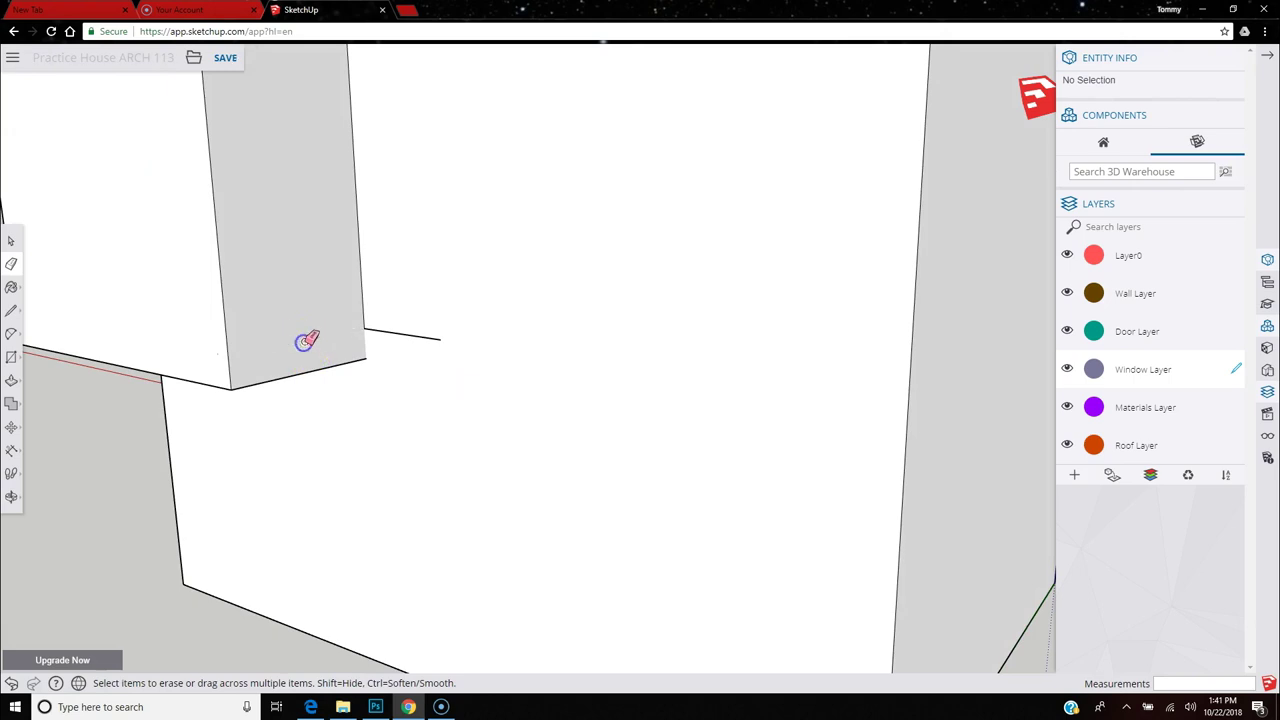
scroll(520, 380, "down", 5)
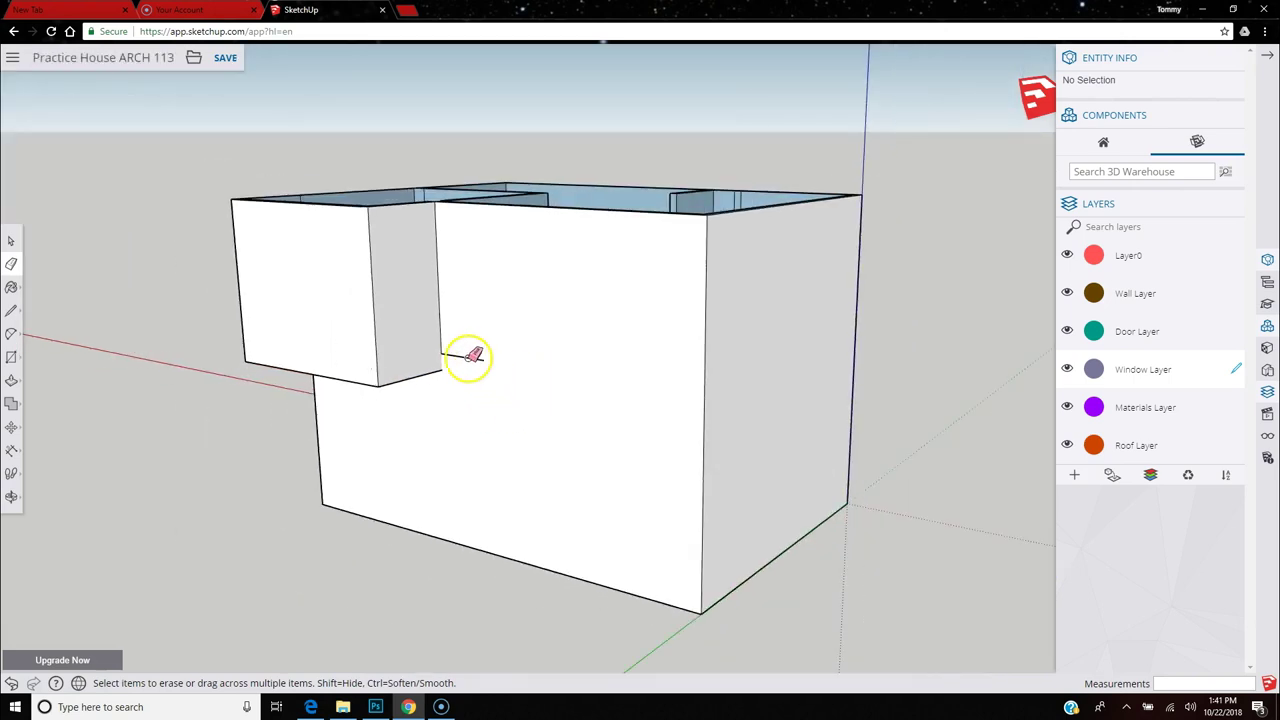
Erase the vertical edge above the ledge, leaving the outer wall one clean face.
middle_click_drag(337, 403, 958, 358)
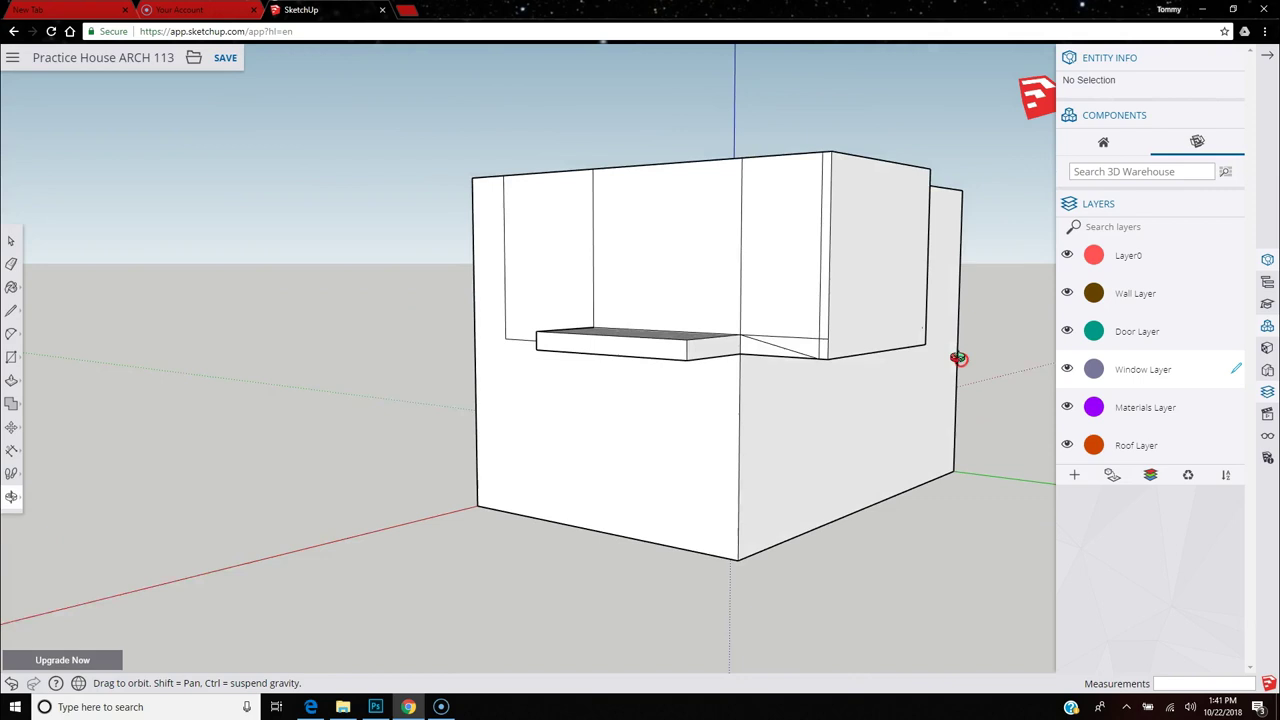
scroll(826, 350, "up", 3)
left_click(831, 331)
mouse_move(800, 338)
left_mouse_down()
mouse_move(743, 297)
mouse_move(724, 263)
left_mouse_up()
scroll(806, 337, "down", 2)
middle_click_drag(724, 263, 857, 516)
scroll(730, 410, "down", 2)
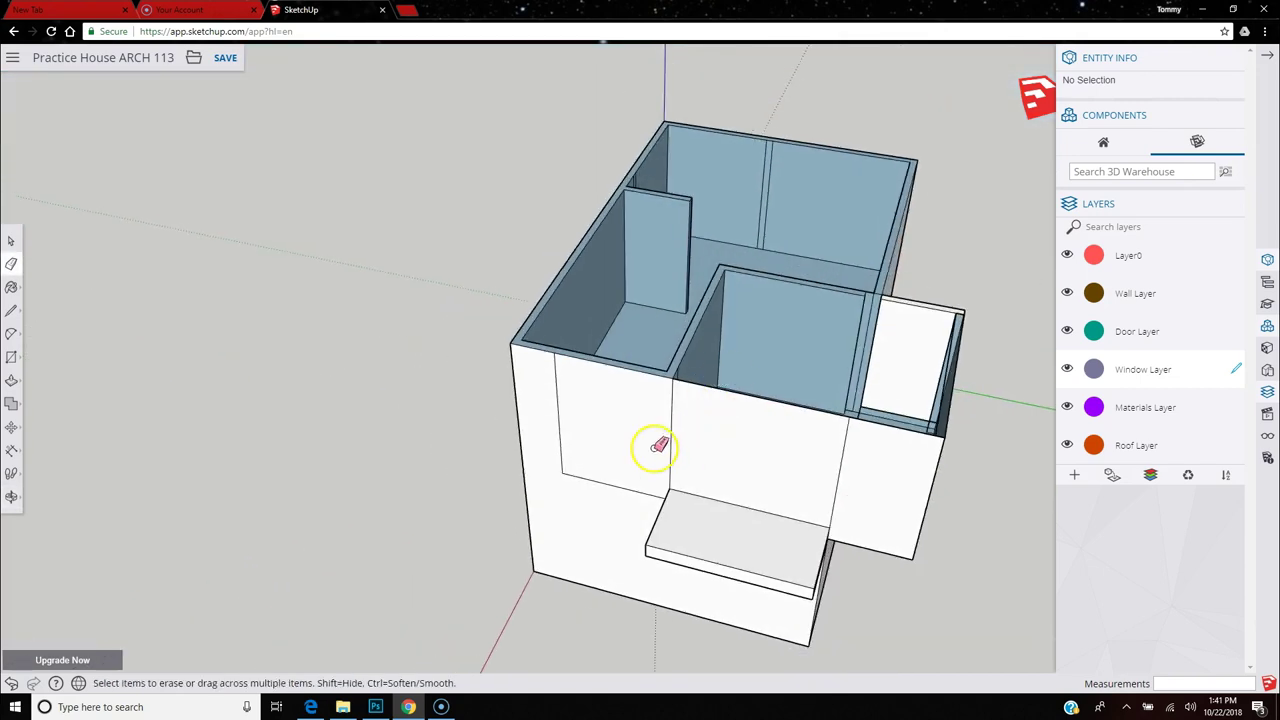
scroll(620, 470, "up", 3)
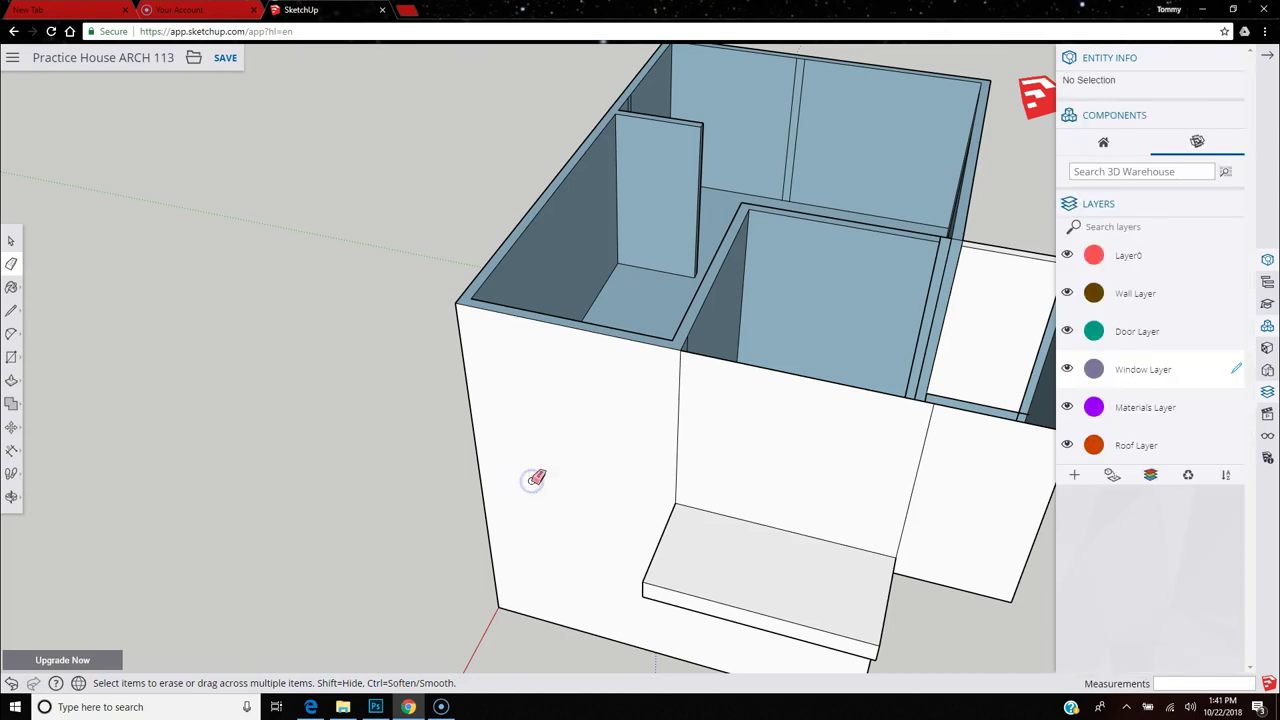
scroll(486, 346, "down", 2)
scroll(600, 434, "up", 2)
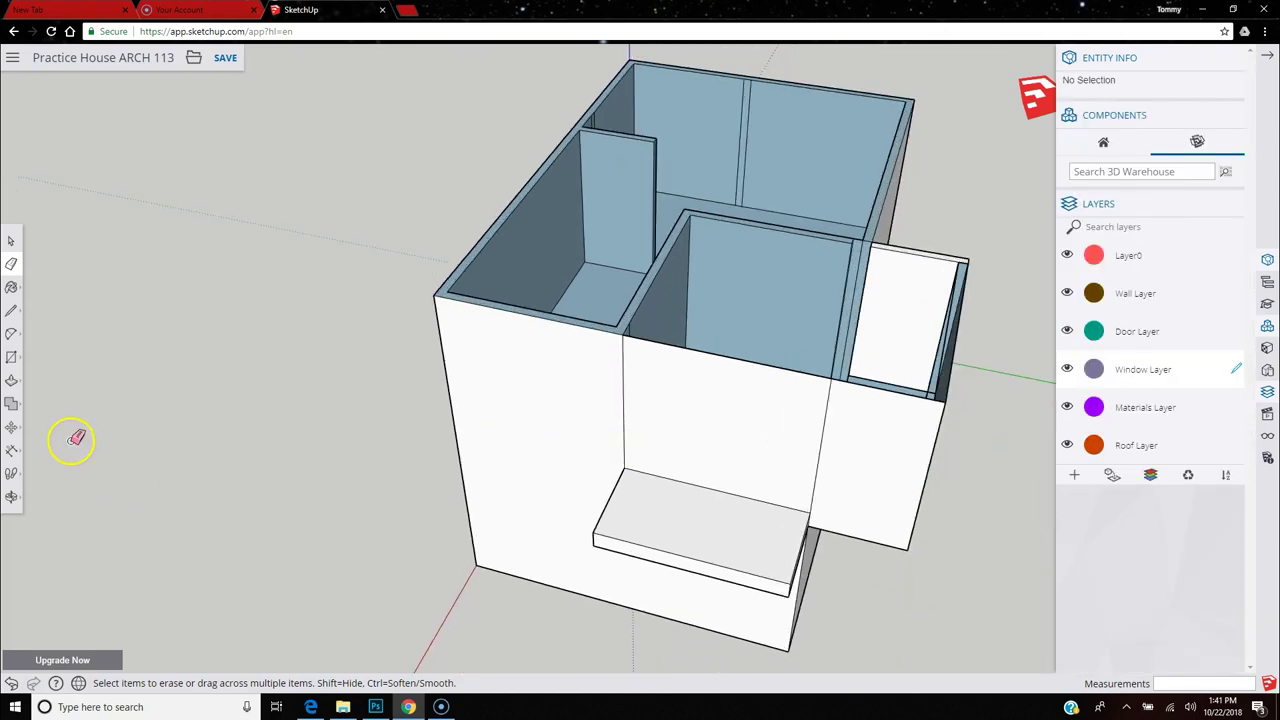
Offset an inset outline on the balcony slab's top face.
left_click(12, 380)
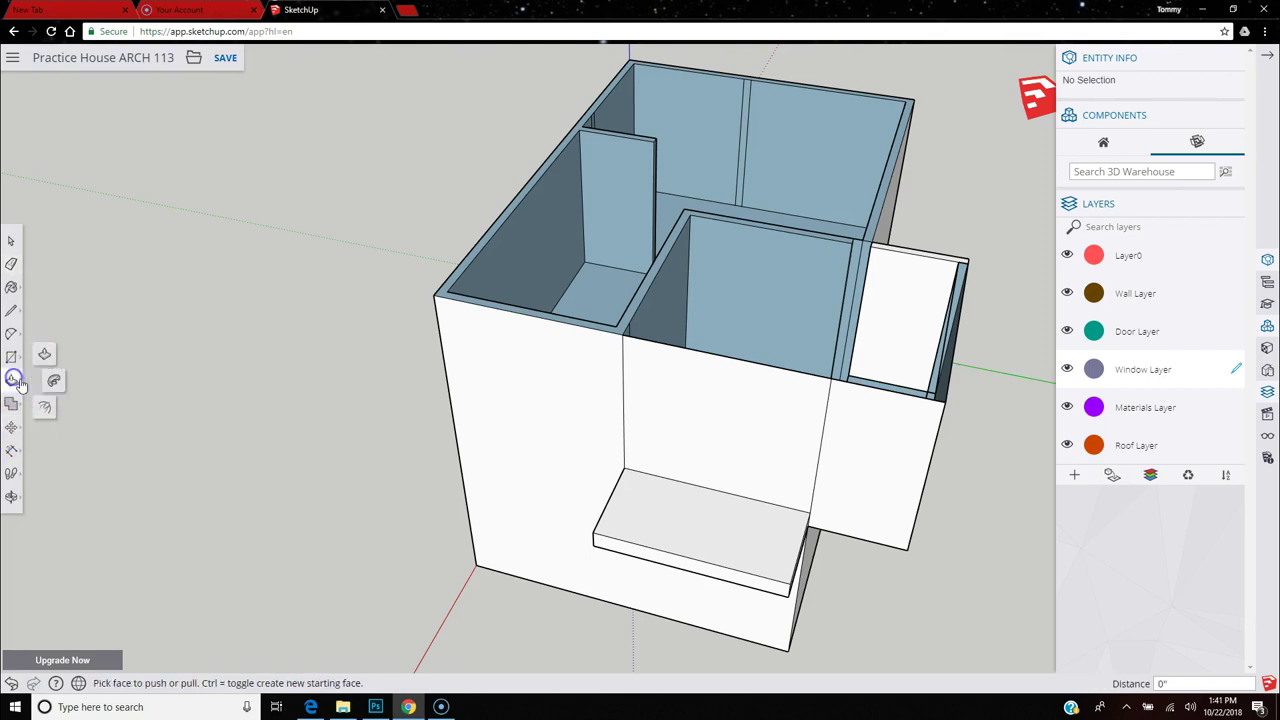
left_click(46, 410)
left_click(651, 509)
left_click(651, 509)
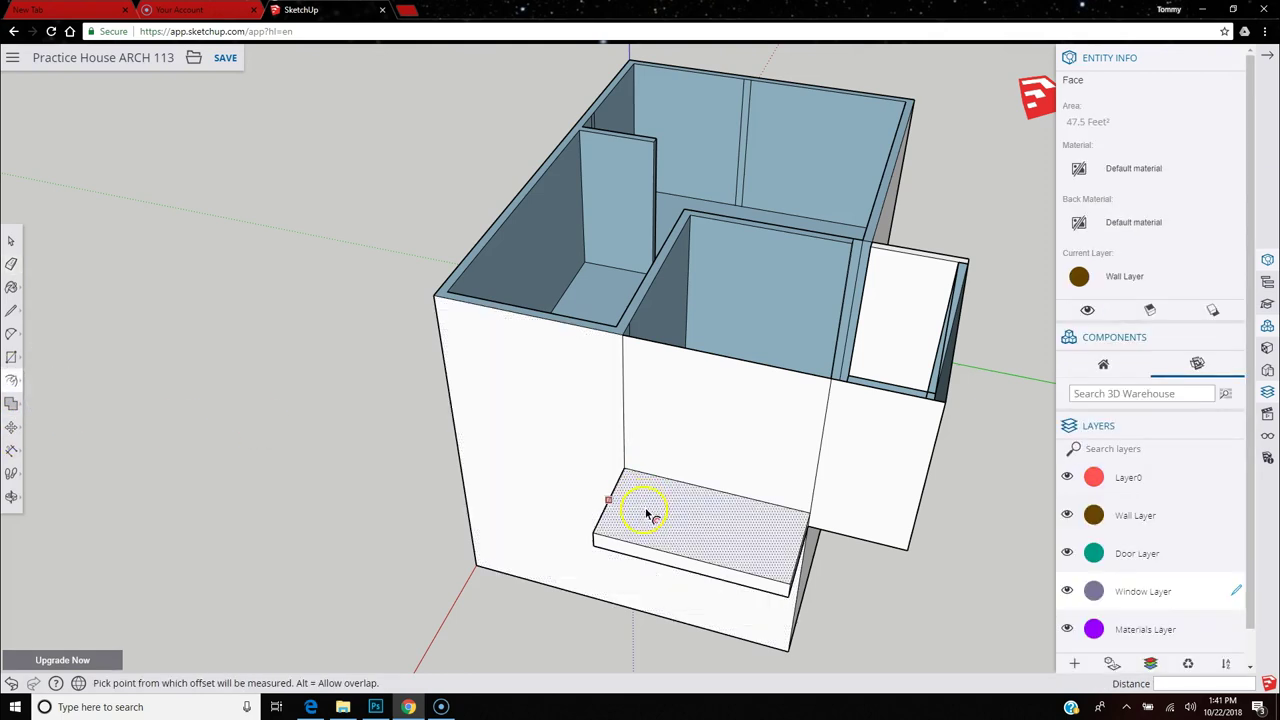
left_click_drag(651, 505, 636, 484)
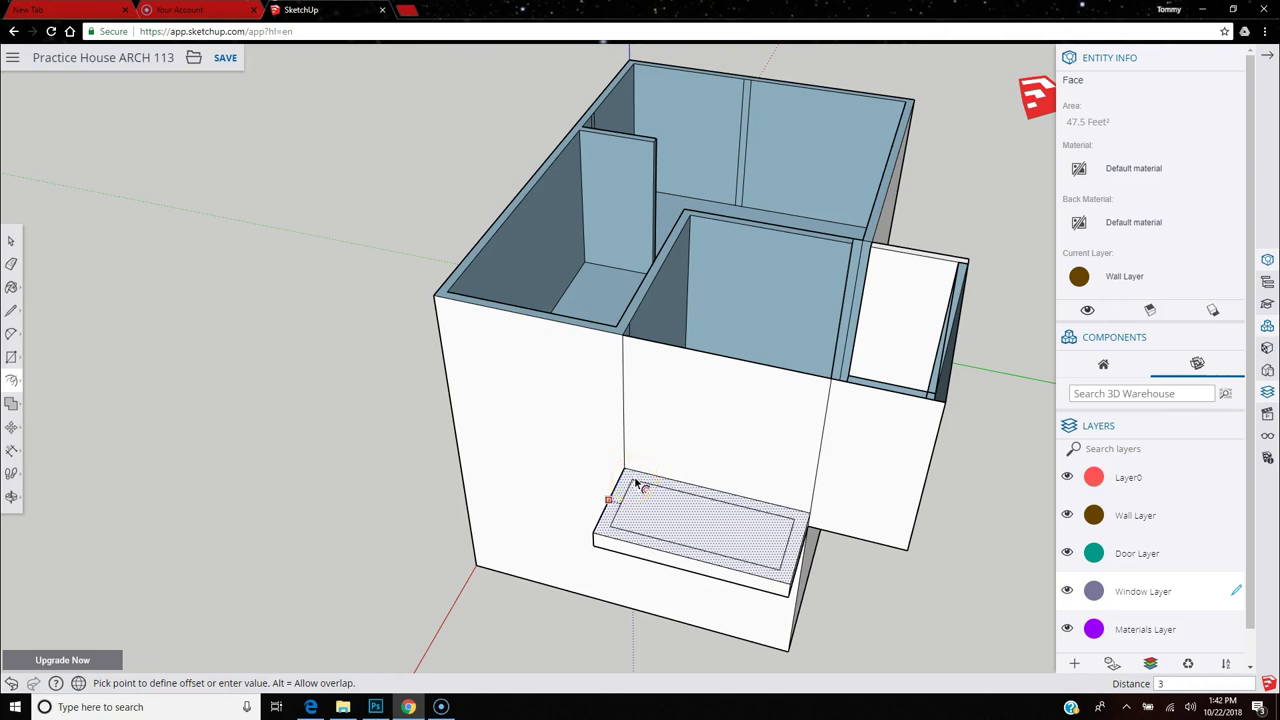
left_click(636, 484)
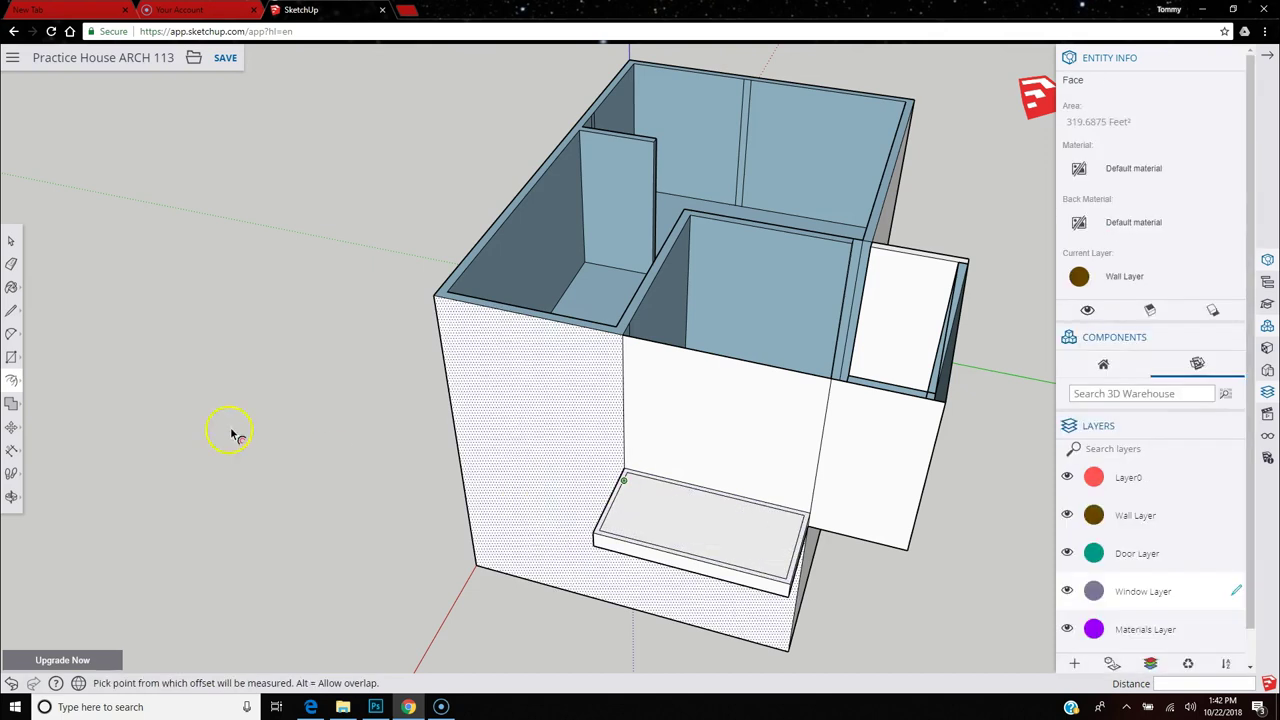
Draw short lines at the slab's near and far corners.
left_click(12, 314)
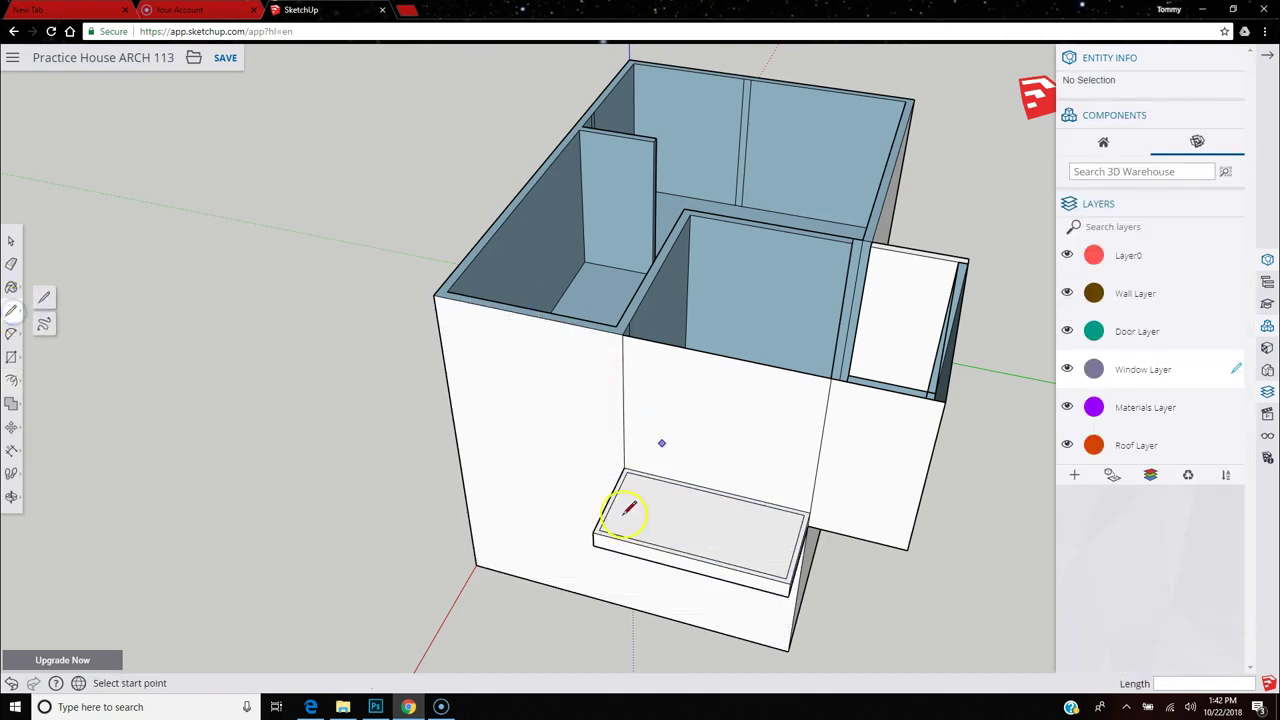
scroll(622, 500, "up", 5)
left_click(628, 438)
left_click(634, 428)
scroll(631, 431, "down", 5)
left_click(908, 508)
scroll(908, 507, "up", 5)
scroll(908, 507, "up", 3)
left_click(907, 492)
scroll(891, 490, "down", 4)
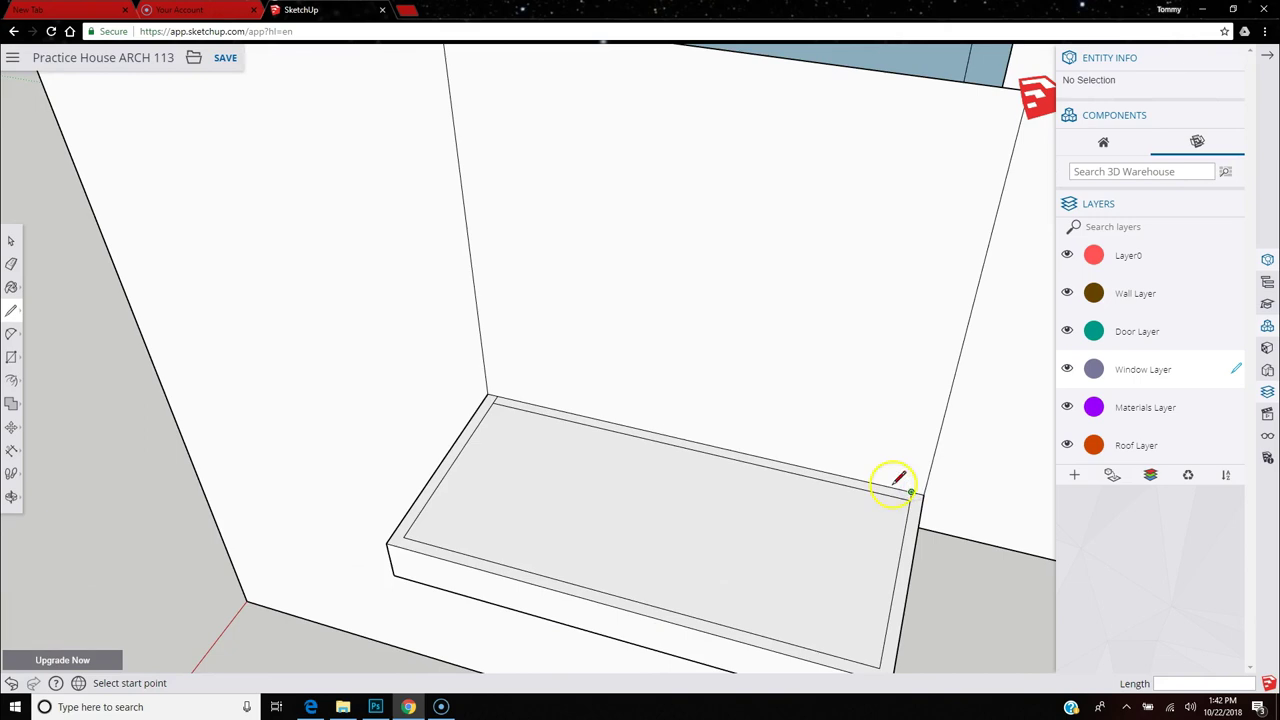
Erase the slab's stray back edge.
left_click(11, 263)
scroll(514, 400, "up", 3)
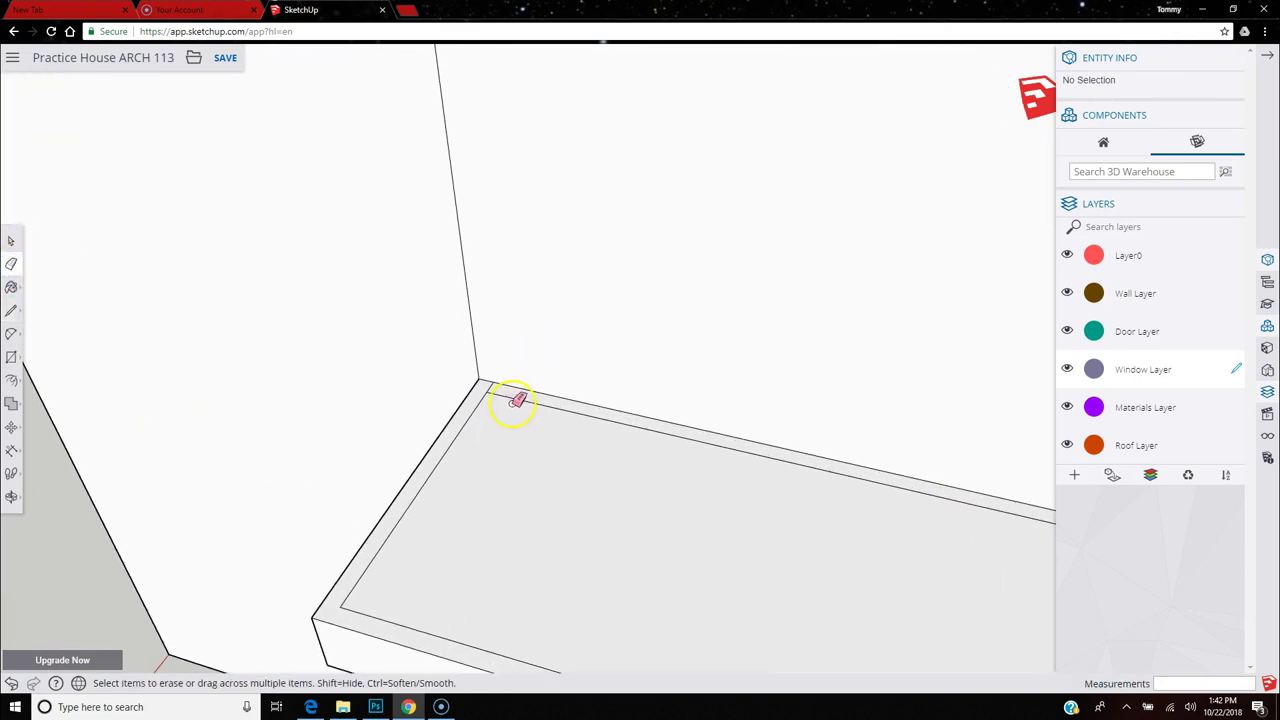
left_click(510, 395)
scroll(563, 425, "down", 5)
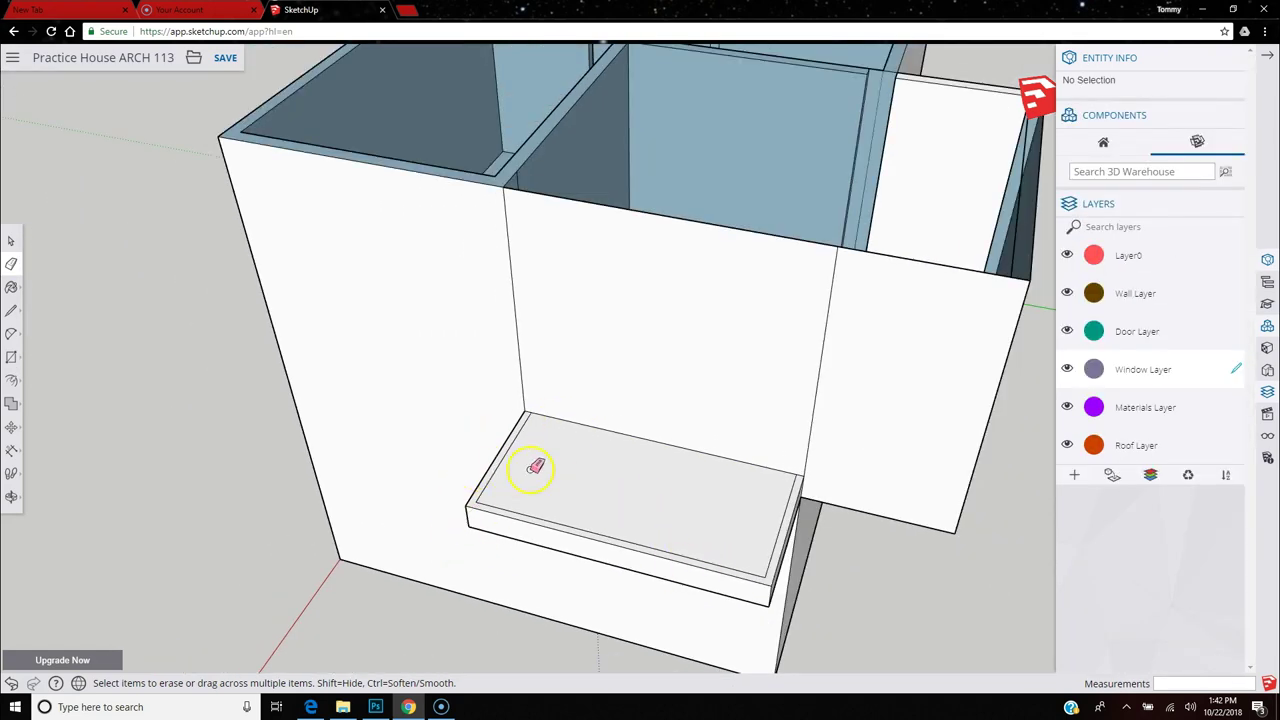
Offset a second inset outline on the balcony slab's top face.
scroll(498, 513, "up", 1)
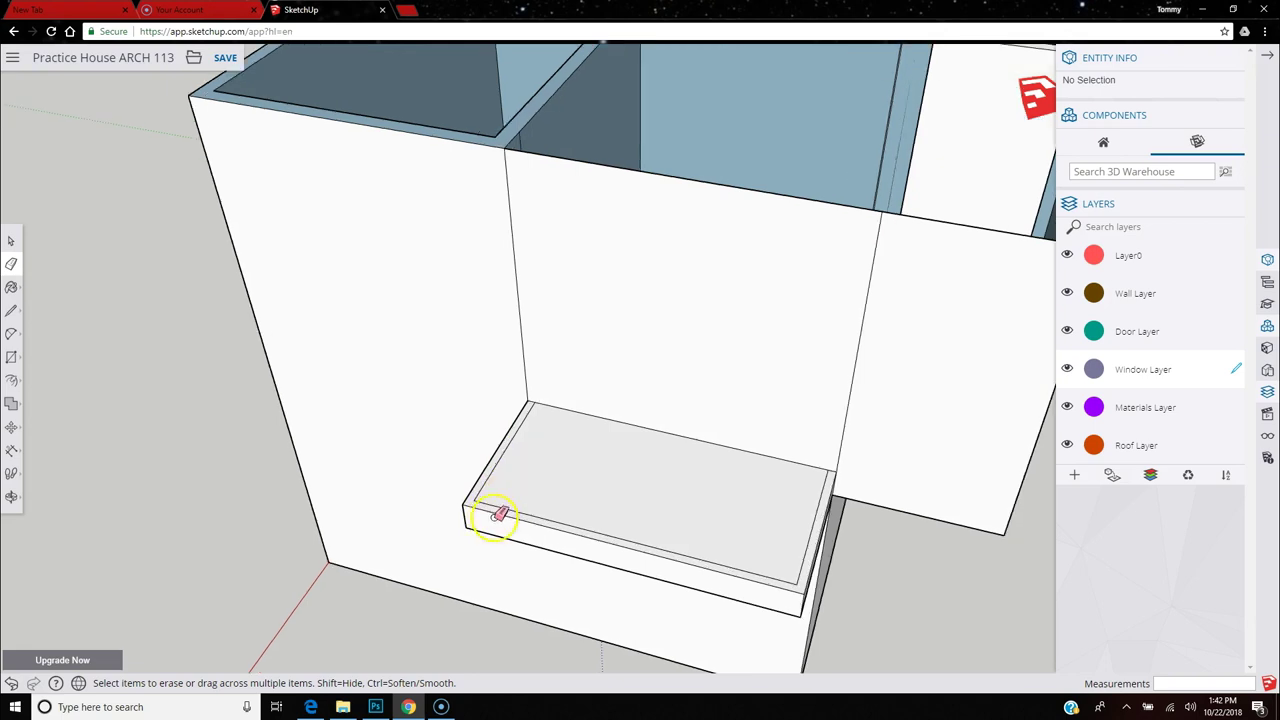
left_click(14, 383)
left_click(43, 410)
scroll(586, 534, "up", 2)
left_click(586, 534)
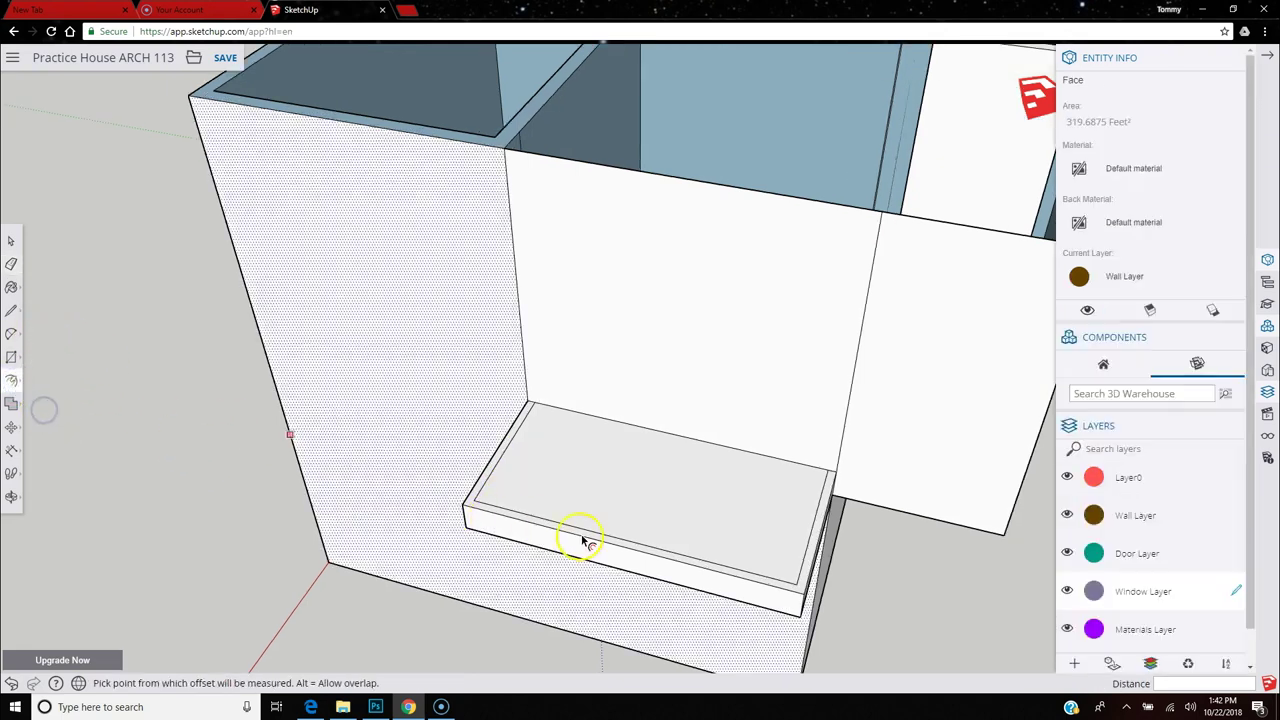
scroll(586, 534, "up", 2)
left_click(586, 534)
left_click(584, 534)
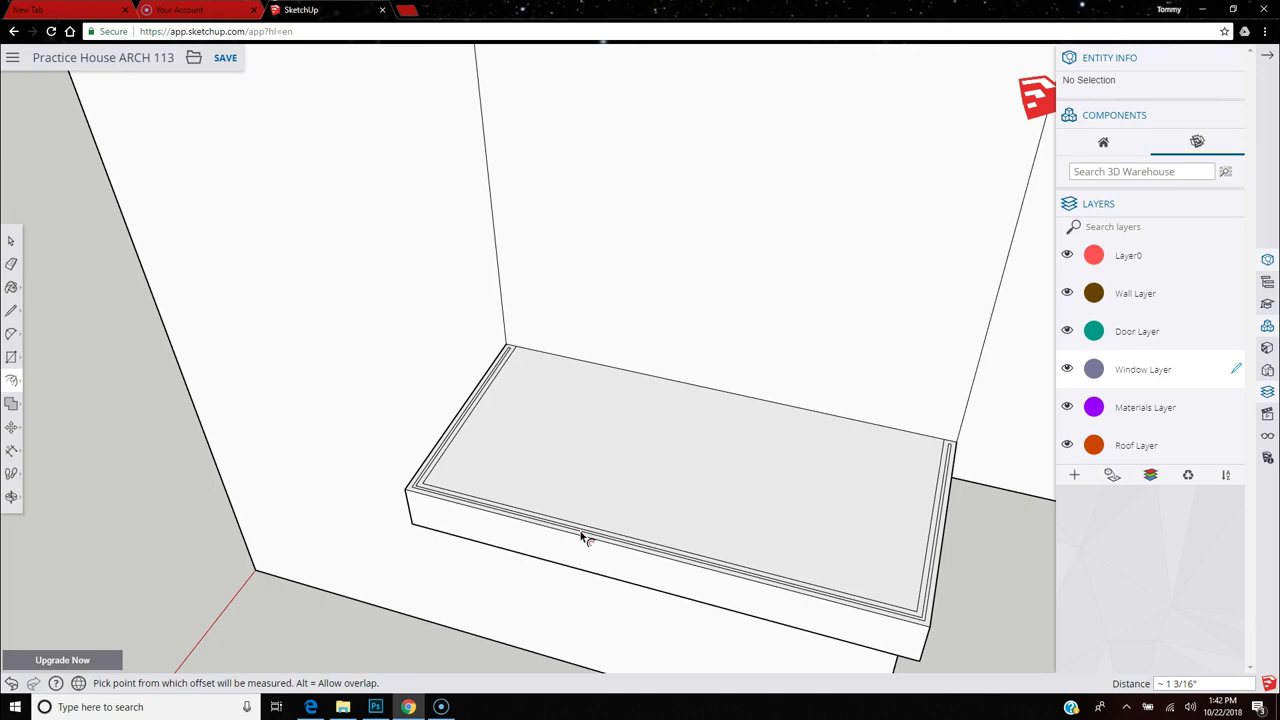
Abandon the attempted offset on the slab's front face and return to Push/Pull.
left_click(572, 541)
left_click(545, 533)
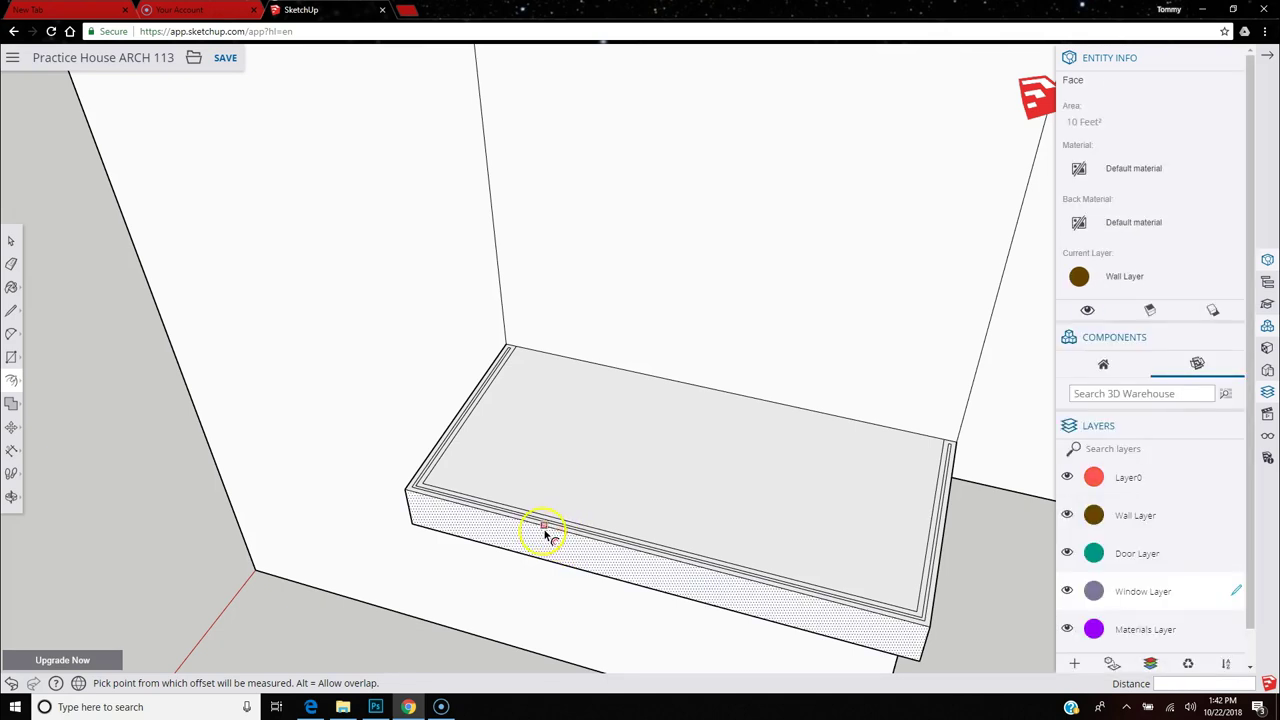
scroll(545, 533, "up", 2)
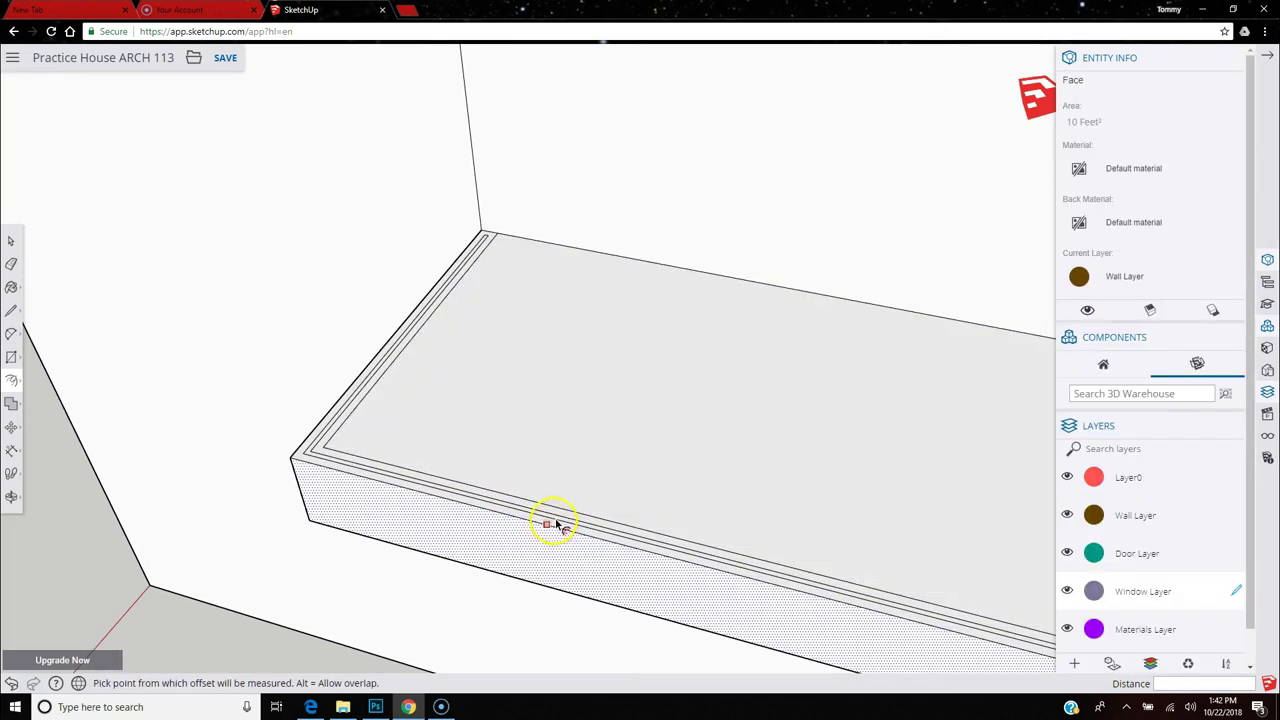
key("Escape")
left_click(291, 374)
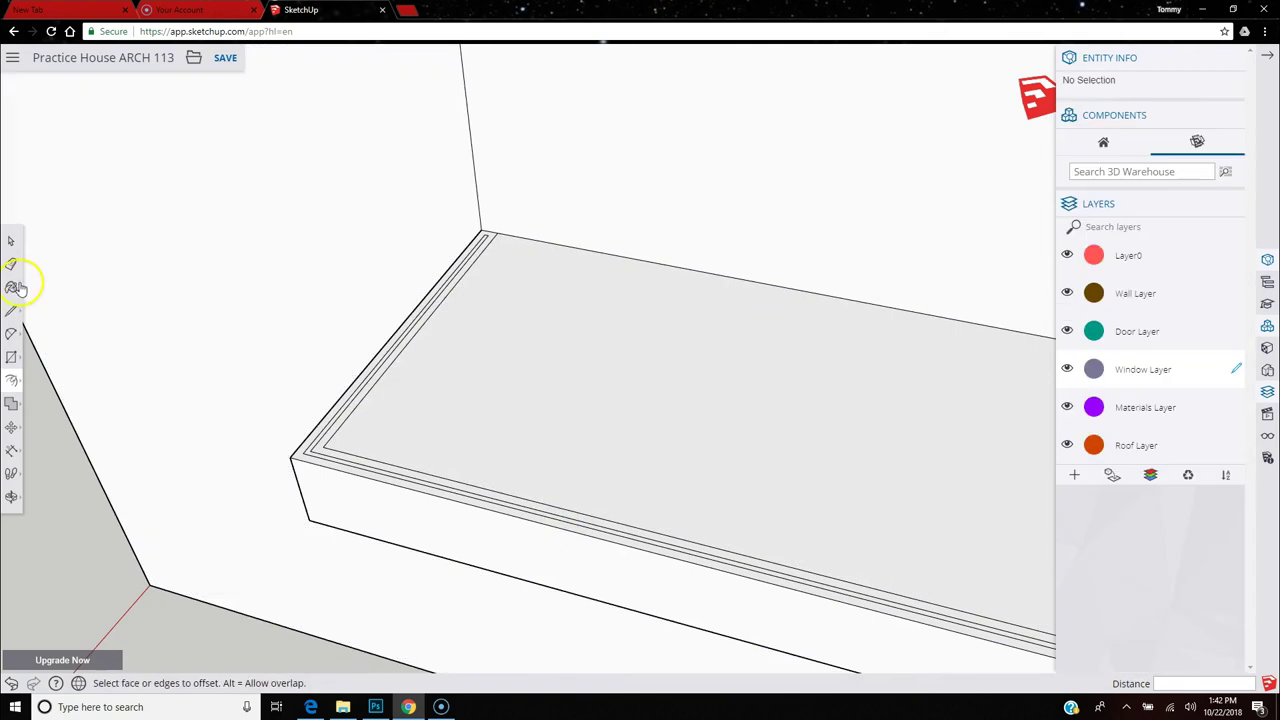
left_click(11, 263)
scroll(322, 462, "up", 3)
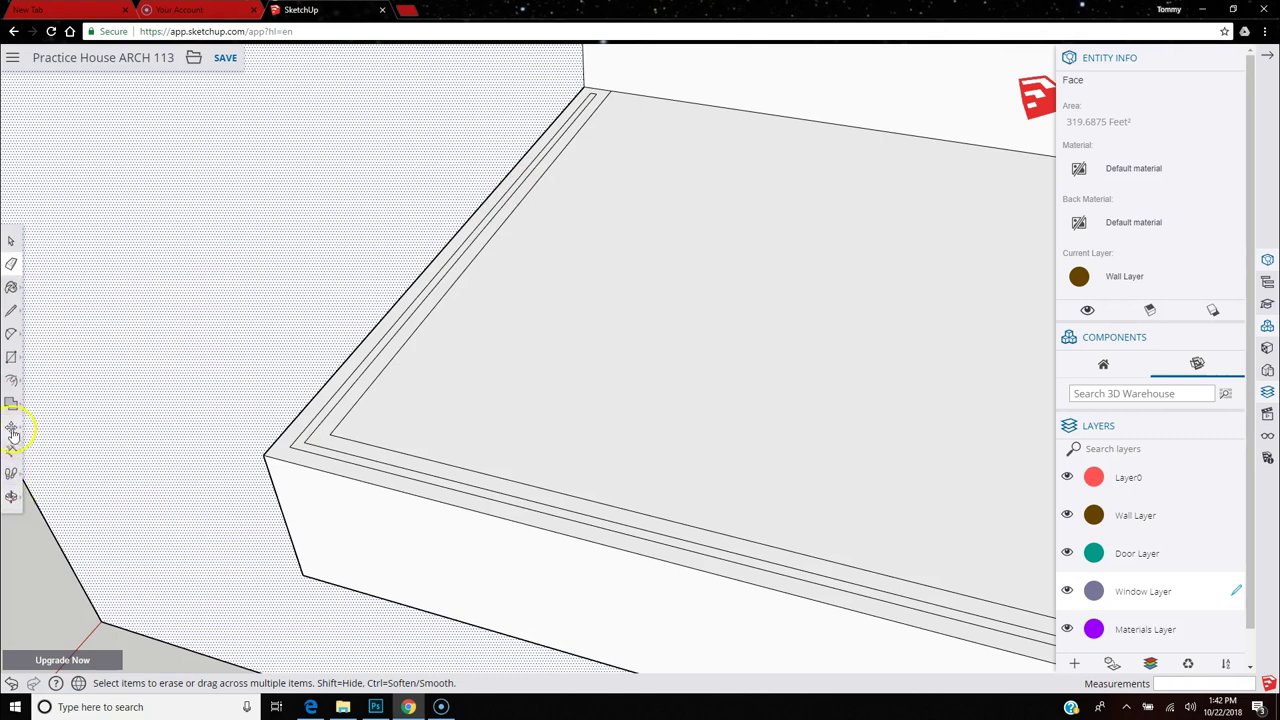
left_click(13, 381)
left_click(45, 355)
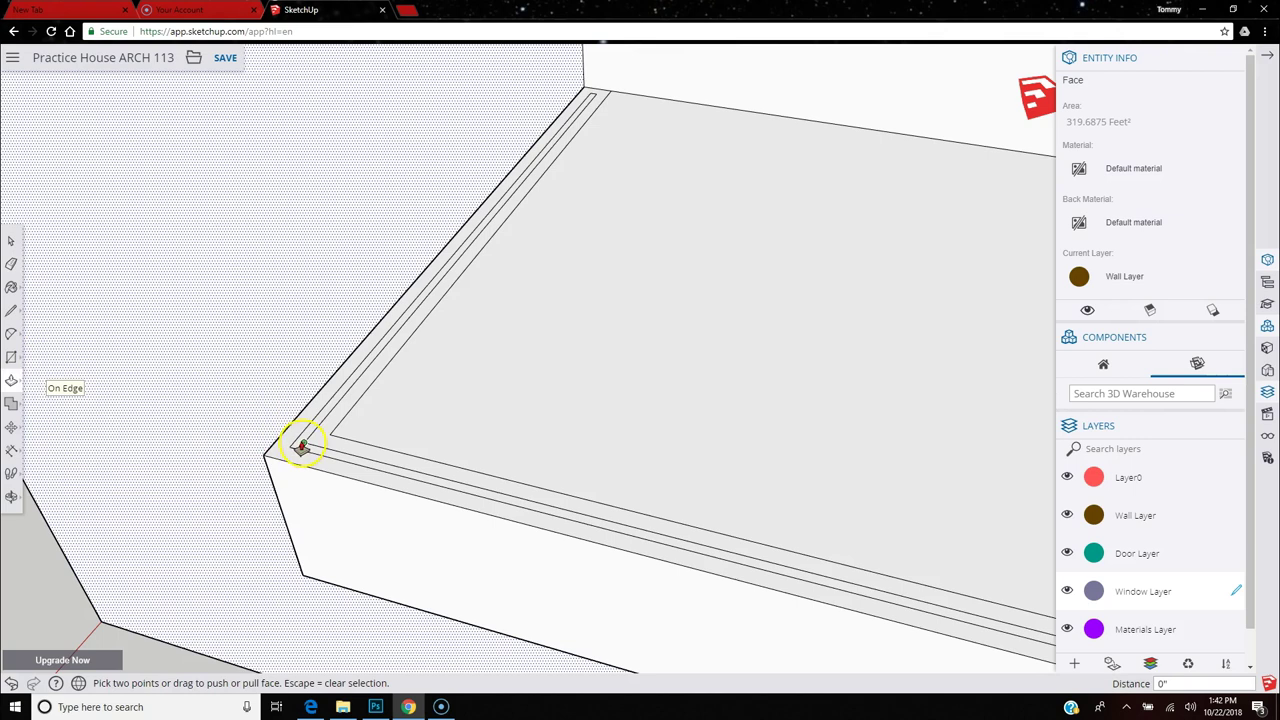
Push the thin rim strip at the slab corner down into the slab.
middle_click_drag(301, 445, 314, 594)
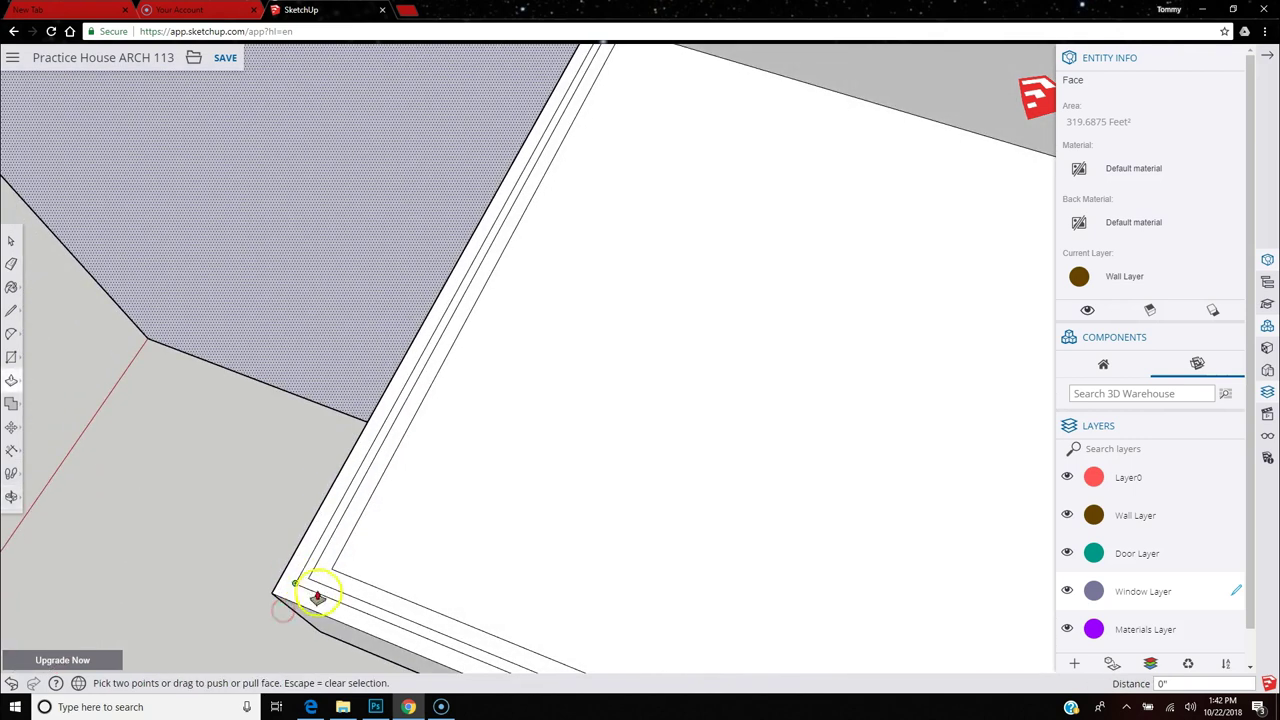
scroll(307, 588, "up", 3)
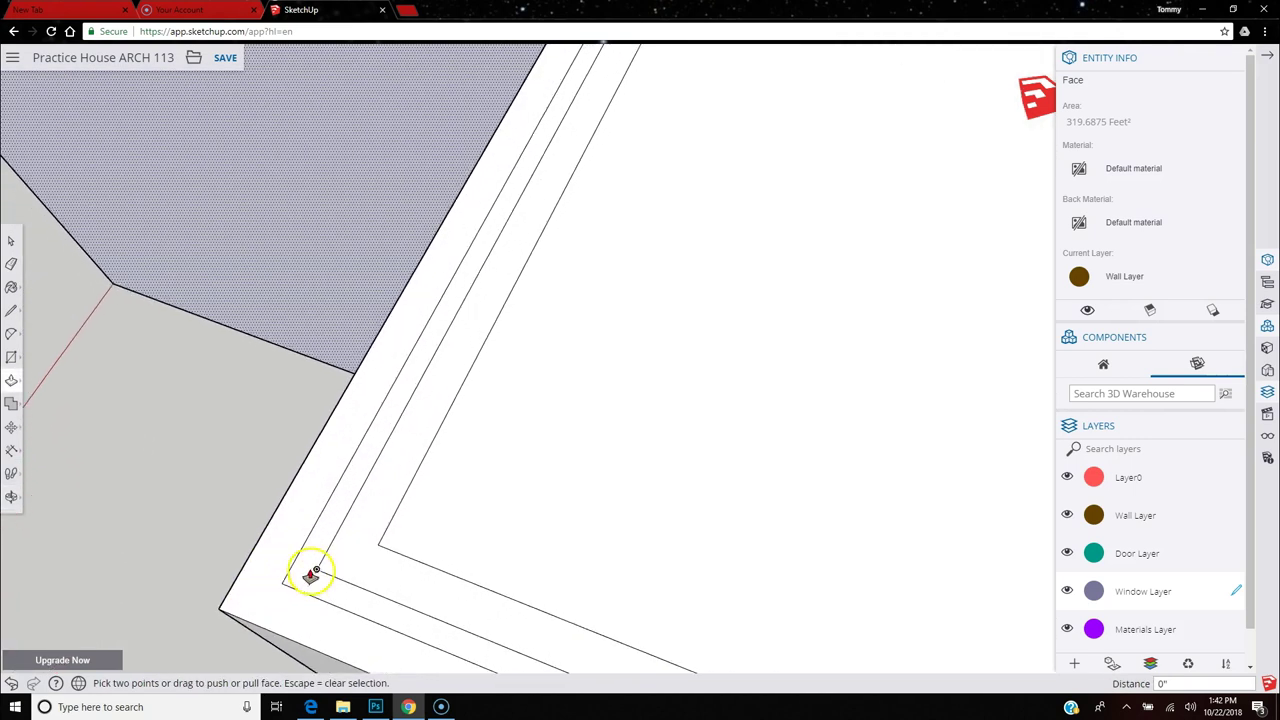
left_click(304, 578)
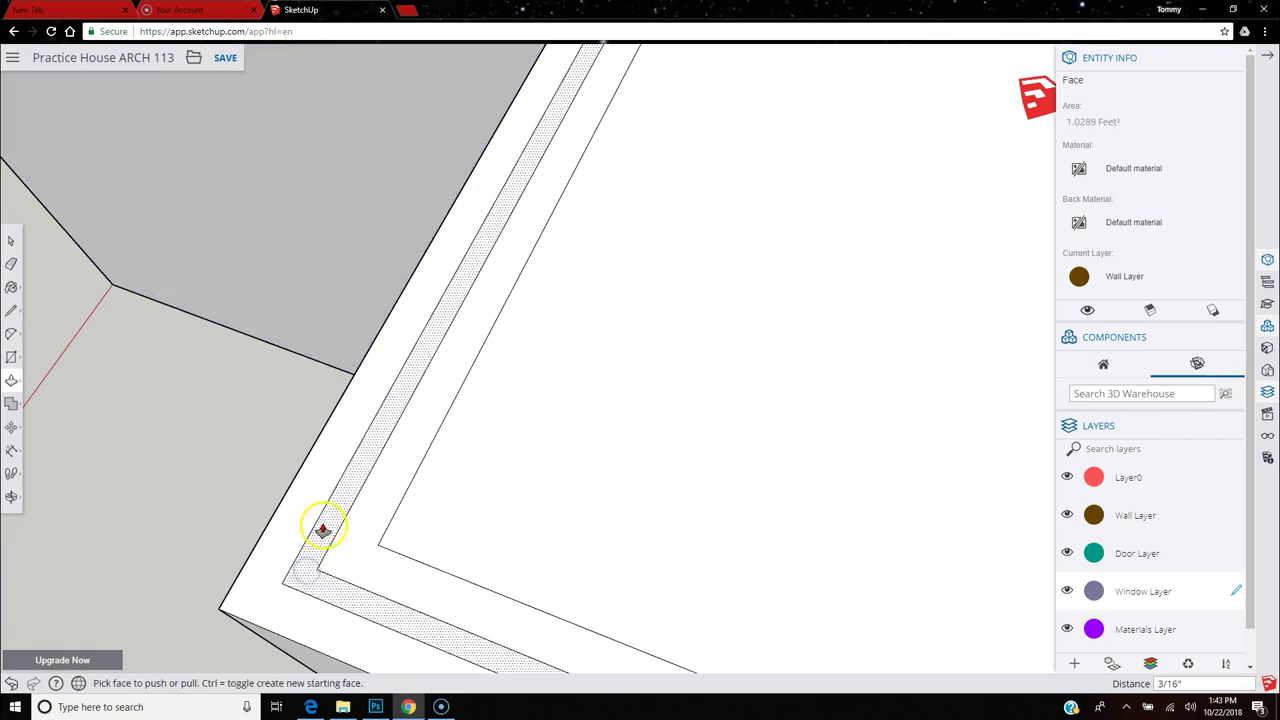
left_click(326, 521)
scroll(358, 425, "down", 2)
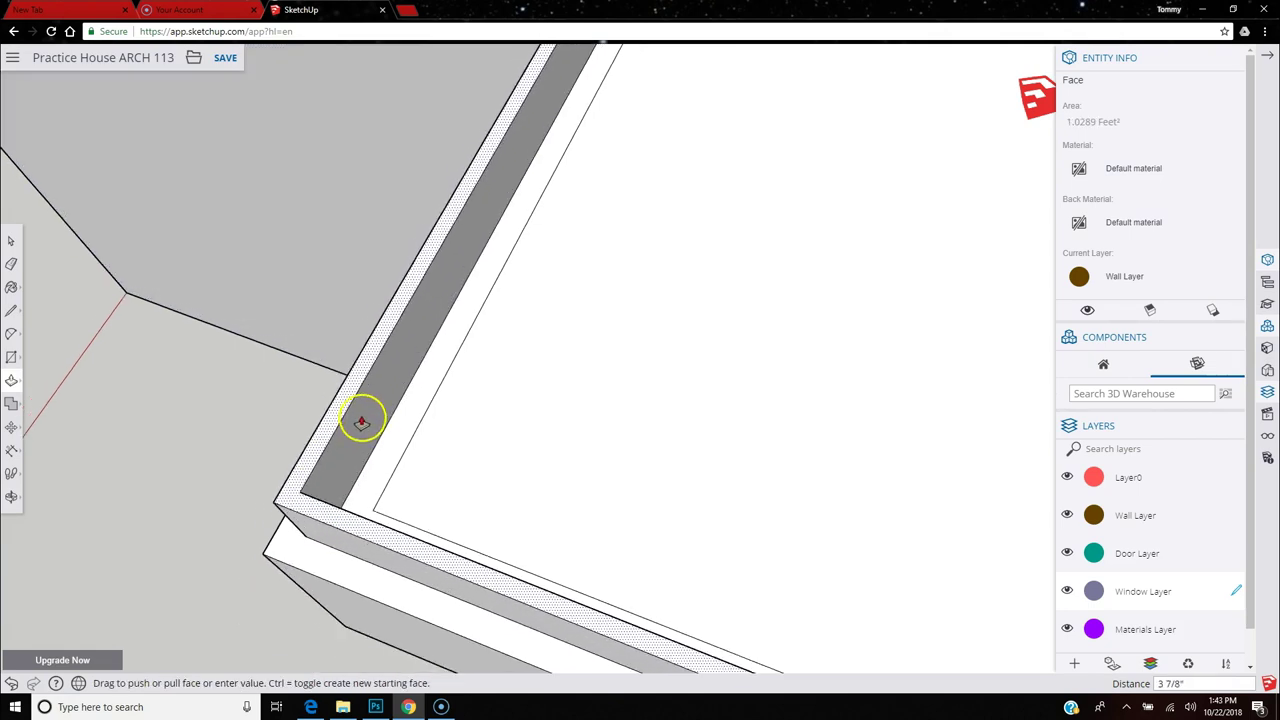
scroll(366, 413, "down", 3)
middle_click_drag(363, 403, 386, 345)
scroll(386, 345, "down", 3)
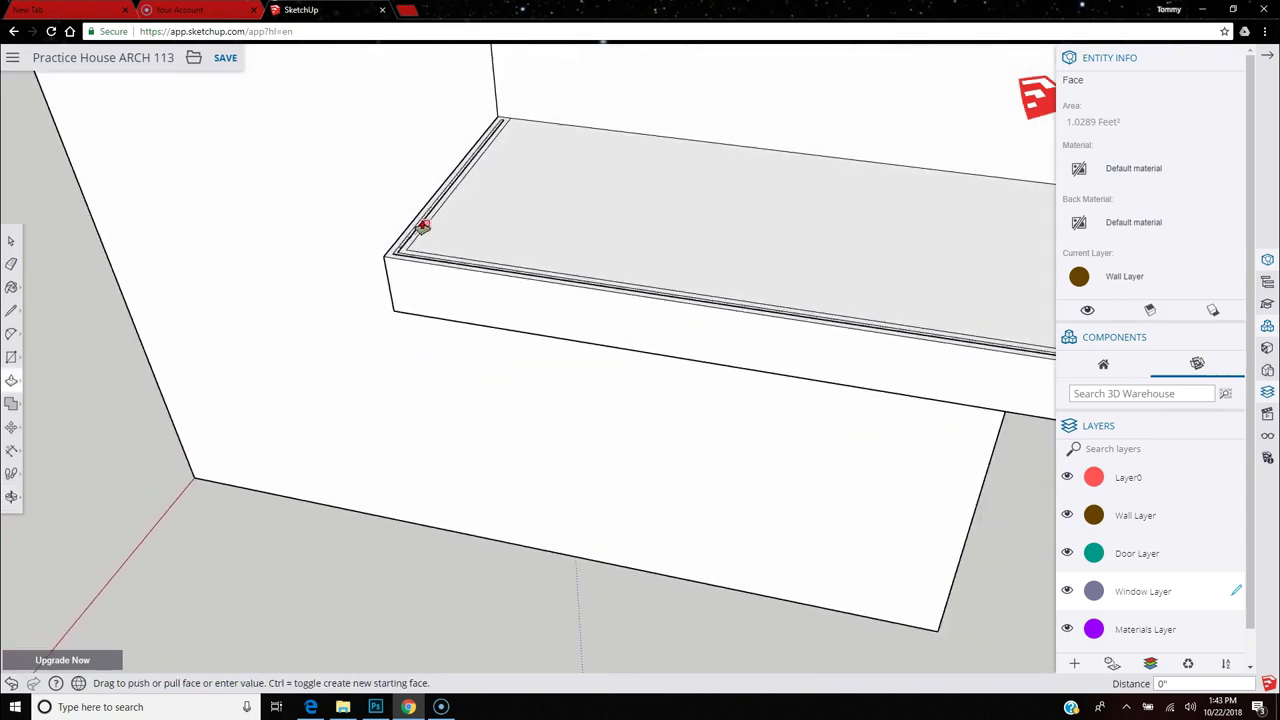
Pull the slab's rim strip up 3' into a parapet wall around the balcony floor.
left_click(406, 162)
mouse_move(406, 162)
left_mouse_down()
mouse_move(400, 143)
mouse_move(401, 160)
left_mouse_up()
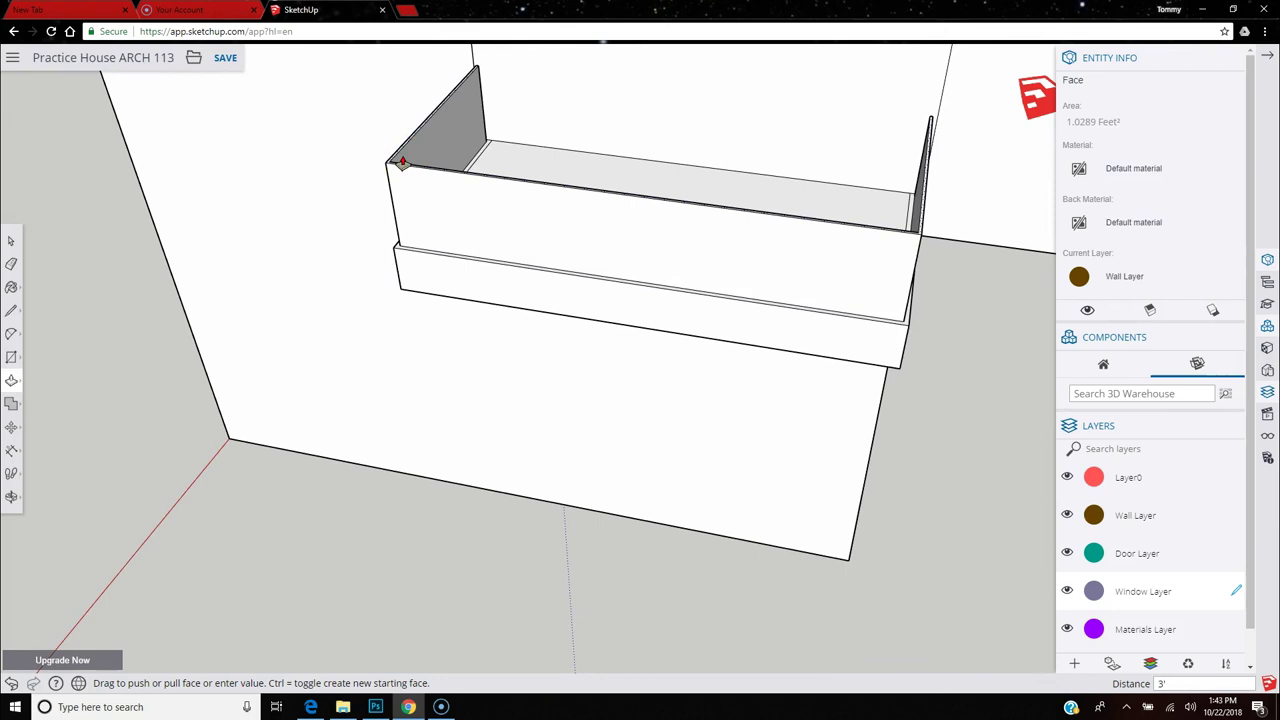
key("Return")
left_click(912, 154)
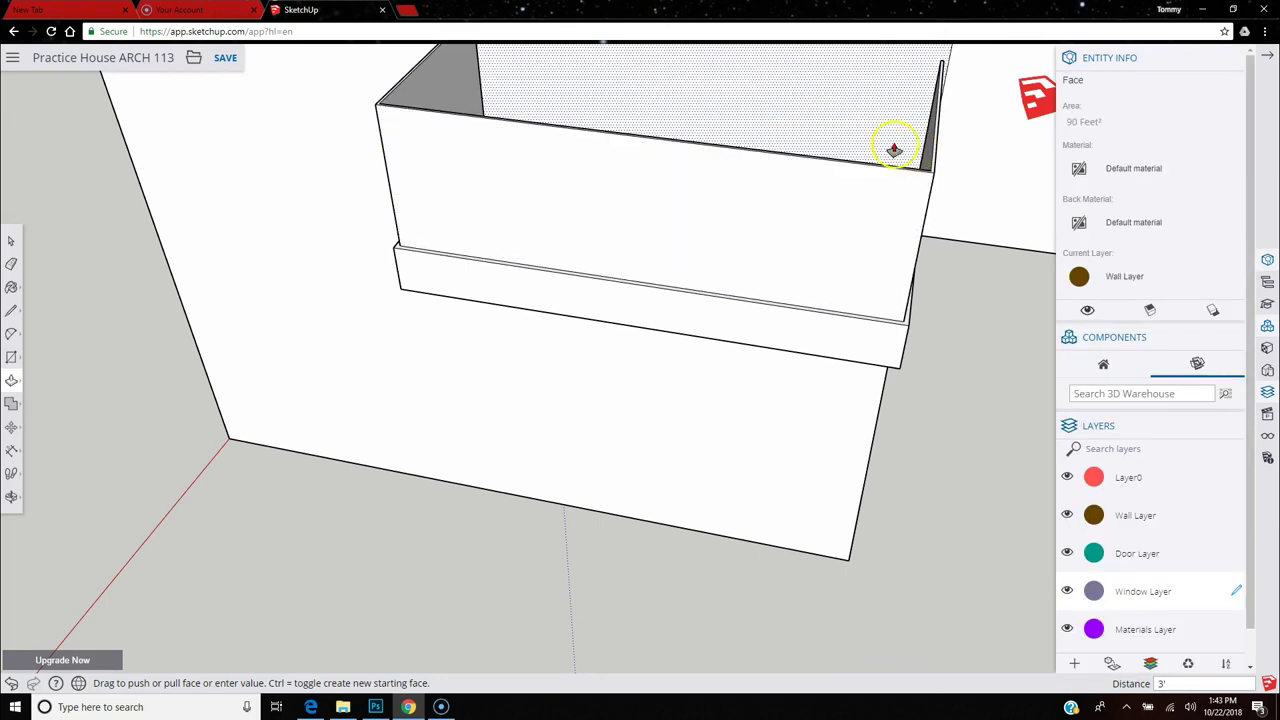
scroll(940, 125, "up", 2)
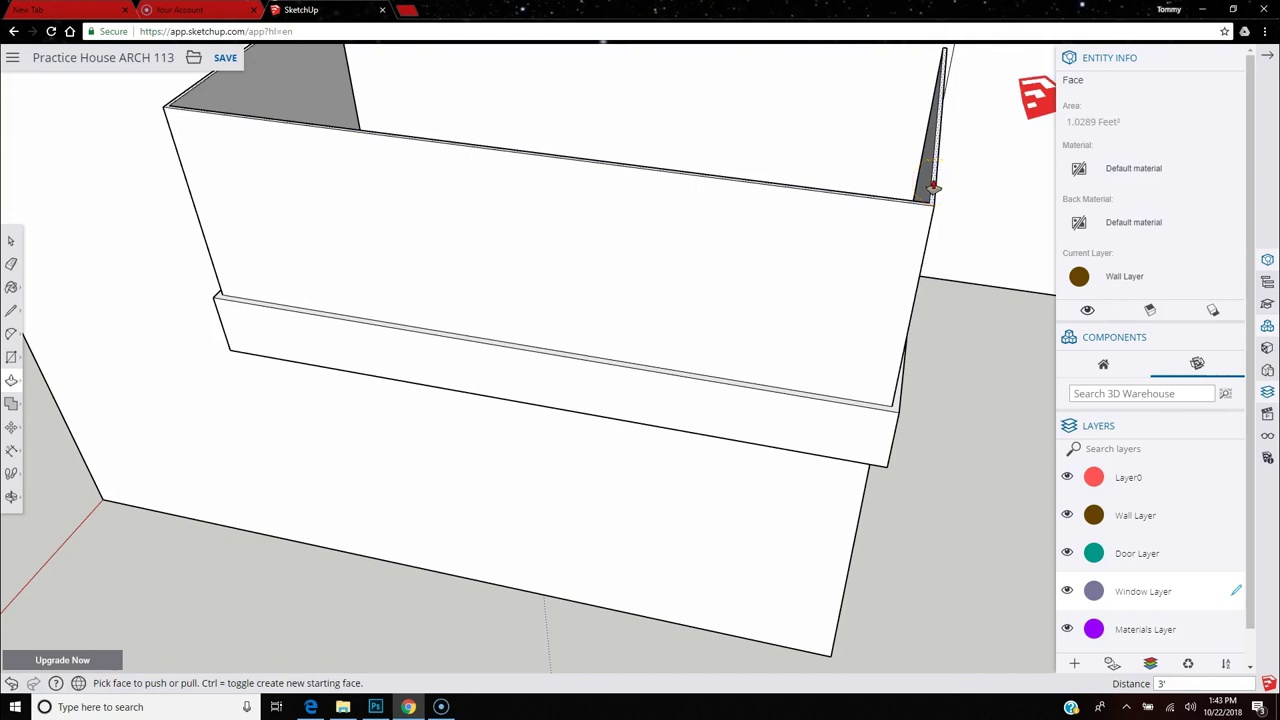
scroll(829, 251, "down", 5)
mouse_move(771, 309)
middle_mouse_down()
mouse_move(986, 203)
mouse_move(620, 303)
mouse_move(274, 340)
mouse_move(374, 366)
mouse_move(731, 337)
mouse_move(789, 306)
mouse_move(878, 410)
mouse_move(940, 434)
mouse_move(563, 297)
mouse_move(777, 286)
middle_mouse_up()
Draw a short line at the wall corner along the window sill.
key("p")
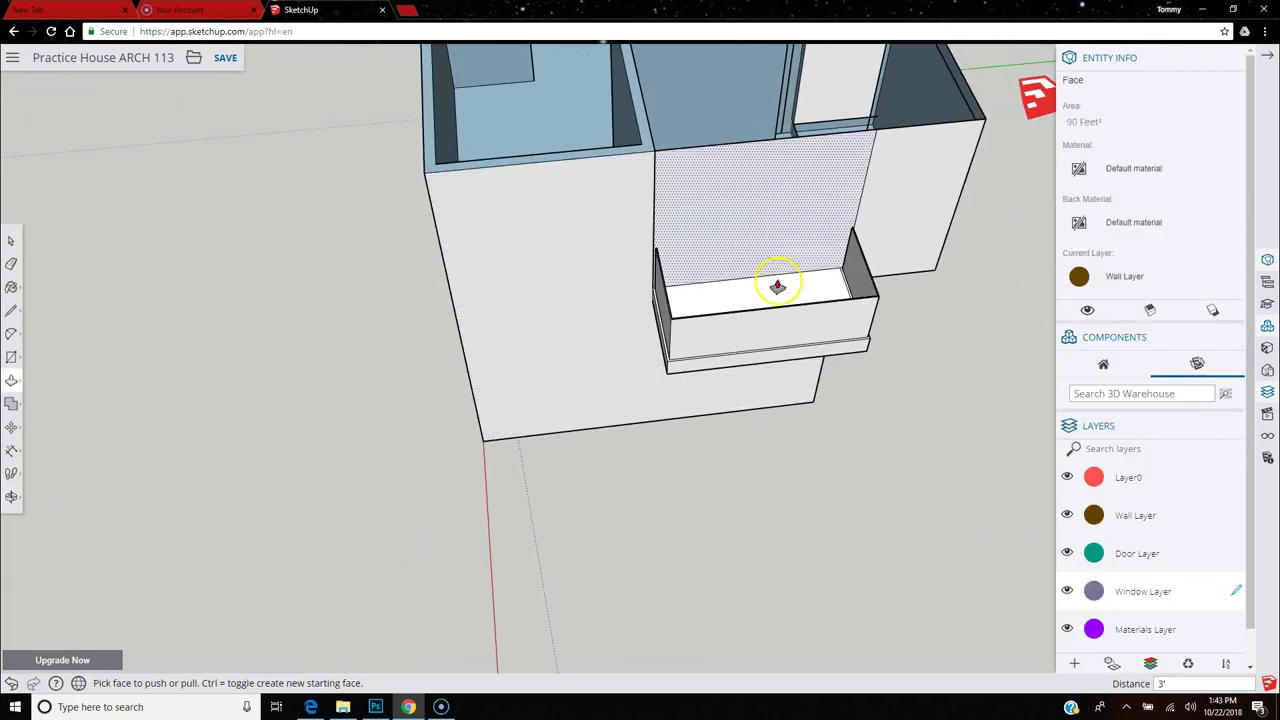
middle_click_drag(747, 172, 684, 376)
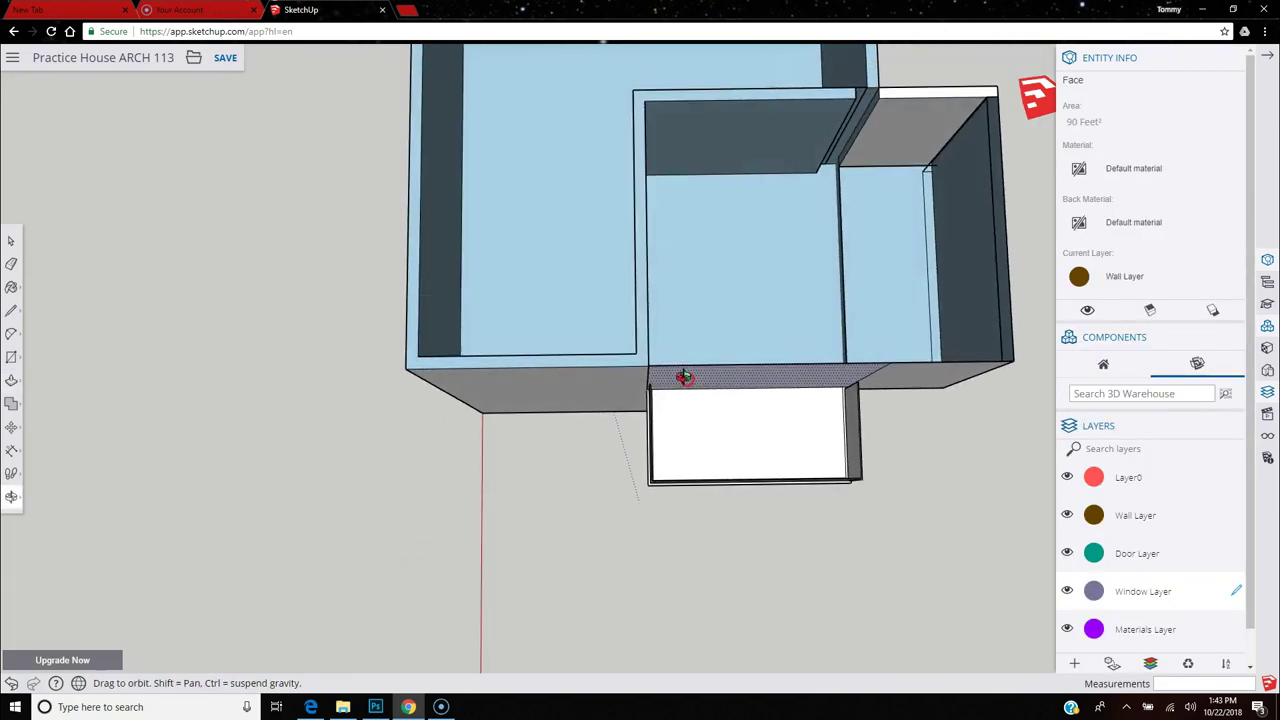
middle_click_drag(866, 334, 770, 6)
middle_click_drag(669, 263, 558, 415)
left_click(11, 310)
left_click(44, 297)
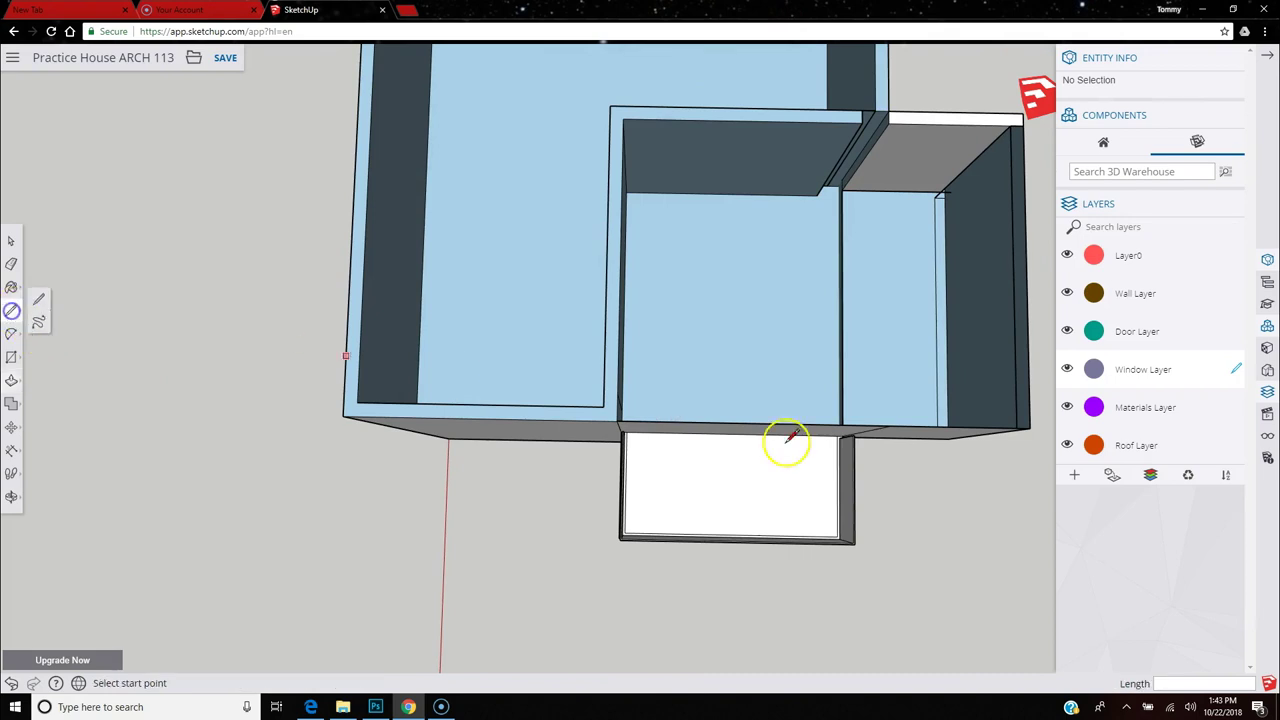
scroll(963, 440, "up", 2)
middle_click_drag(883, 403, 871, 446)
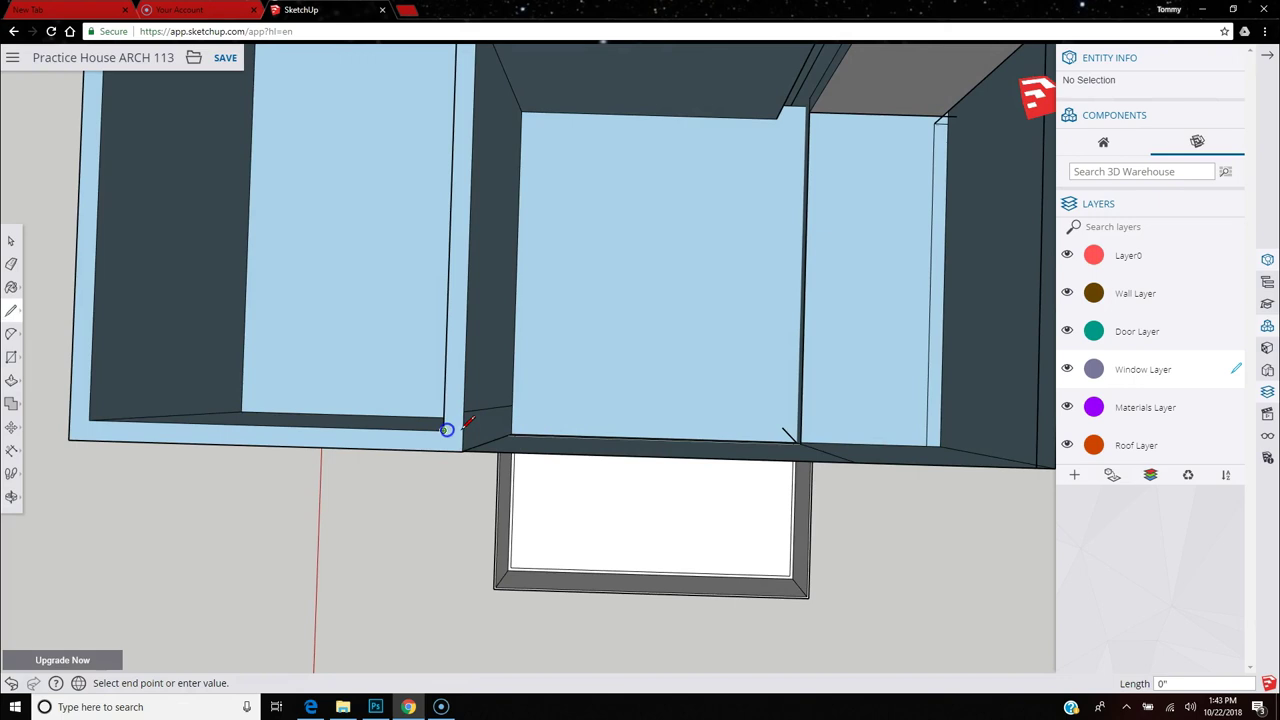
left_click(503, 428)
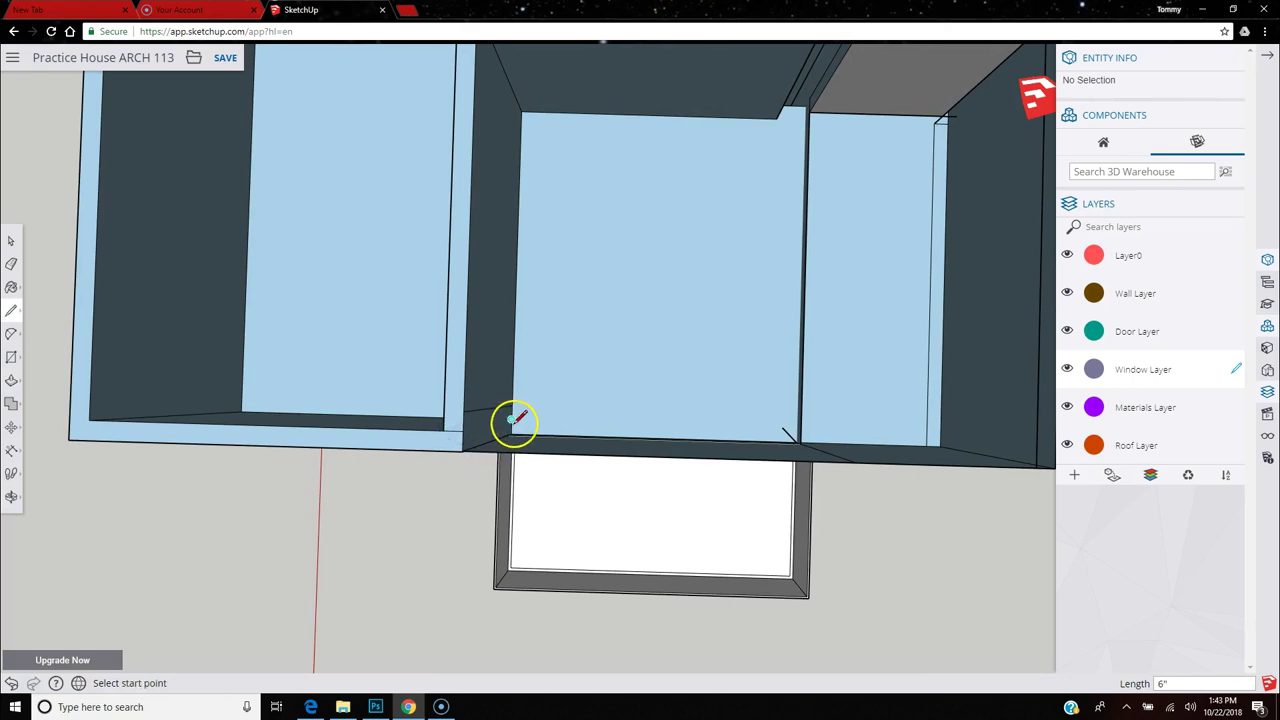
scroll(513, 425, "up", 2)
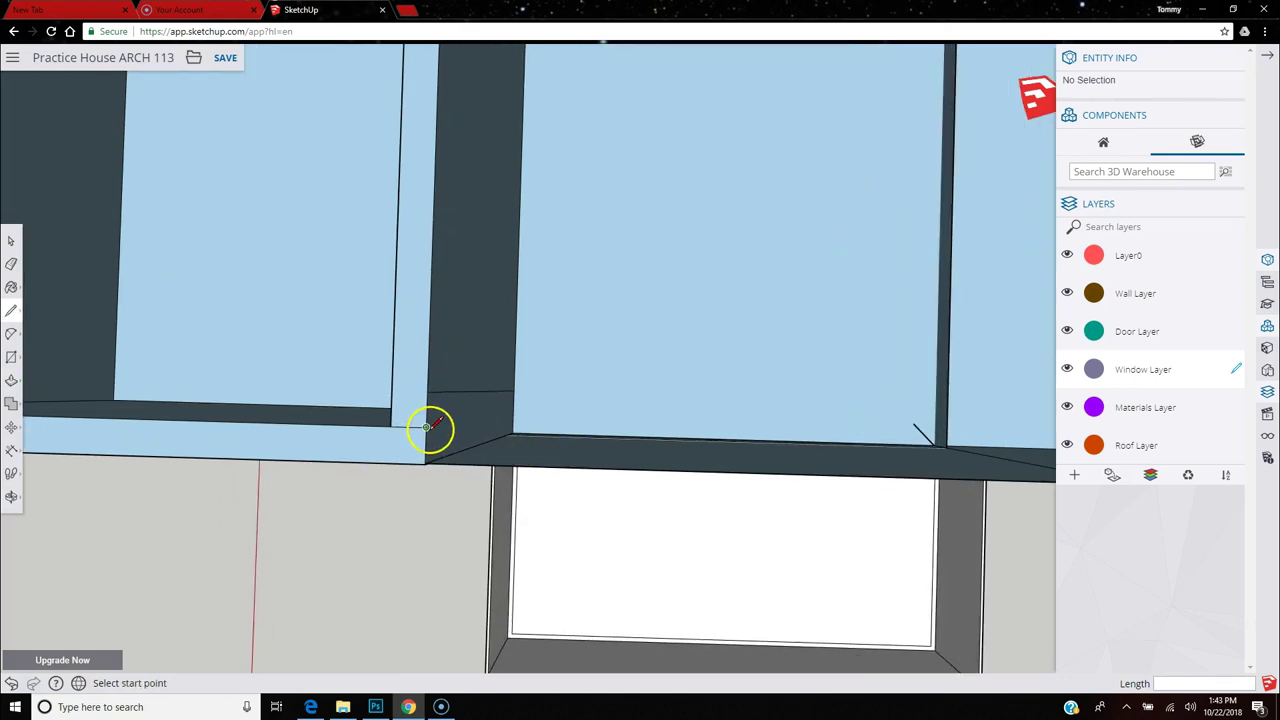
left_click(513, 431)
left_click(515, 412)
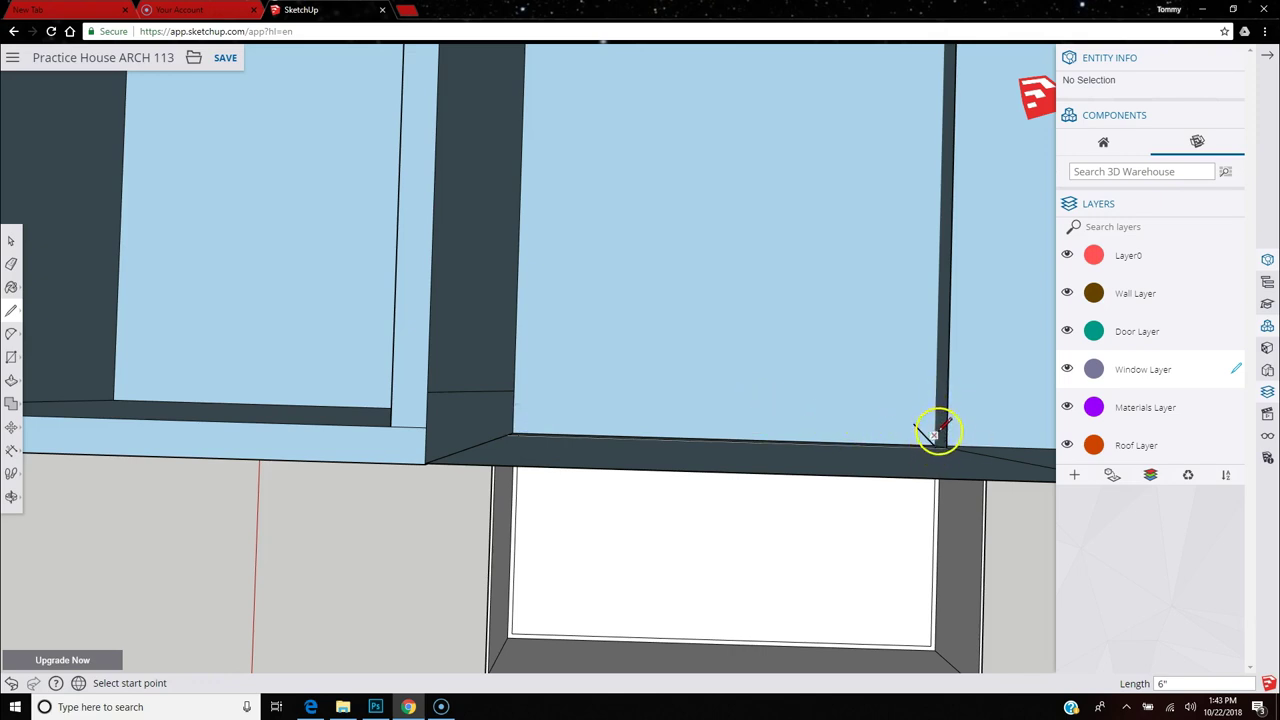
Draw edges from the column corner along the wall top to the far wall corner.
left_click(513, 411)
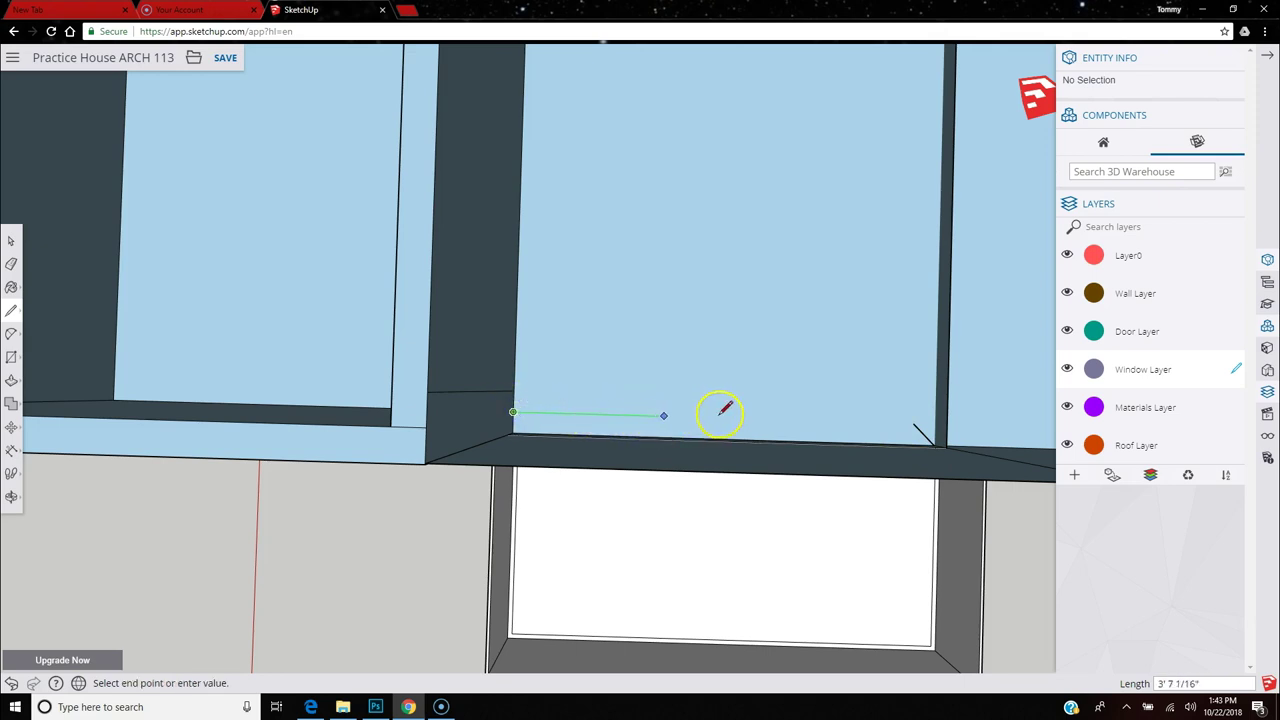
left_click(935, 423)
left_click(948, 424)
scroll(966, 420, "down", 6)
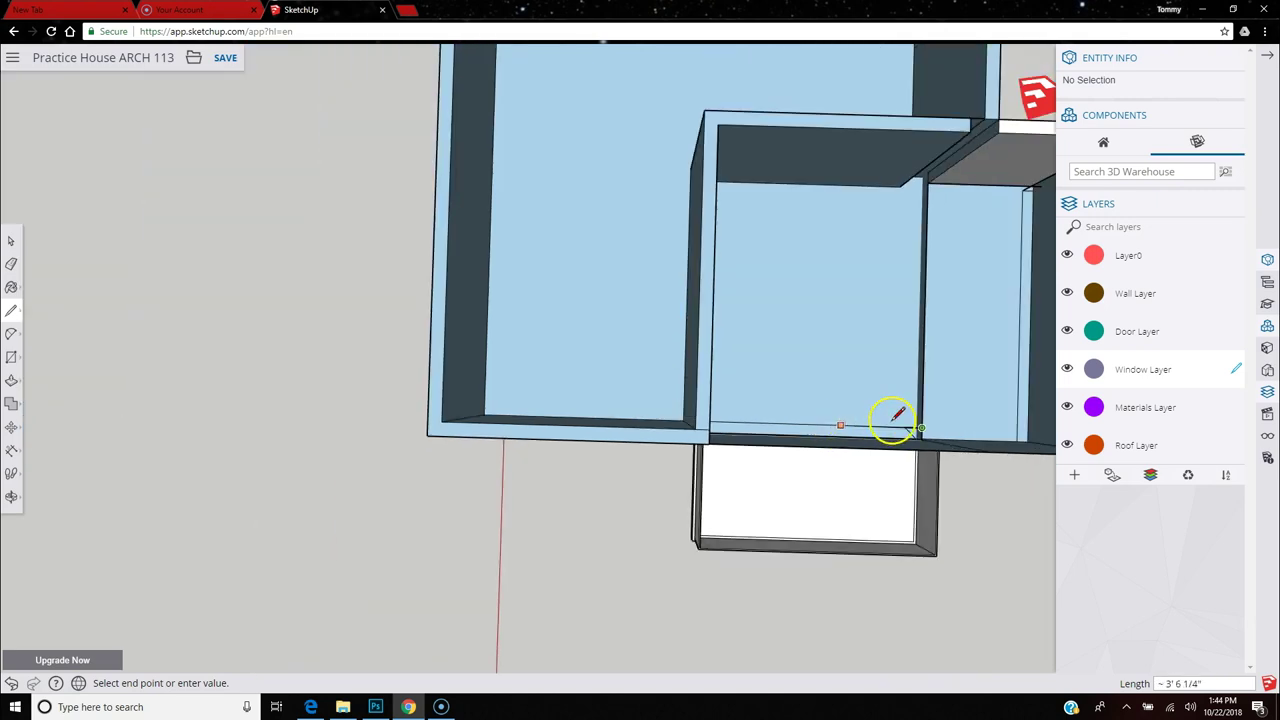
left_click(1026, 430)
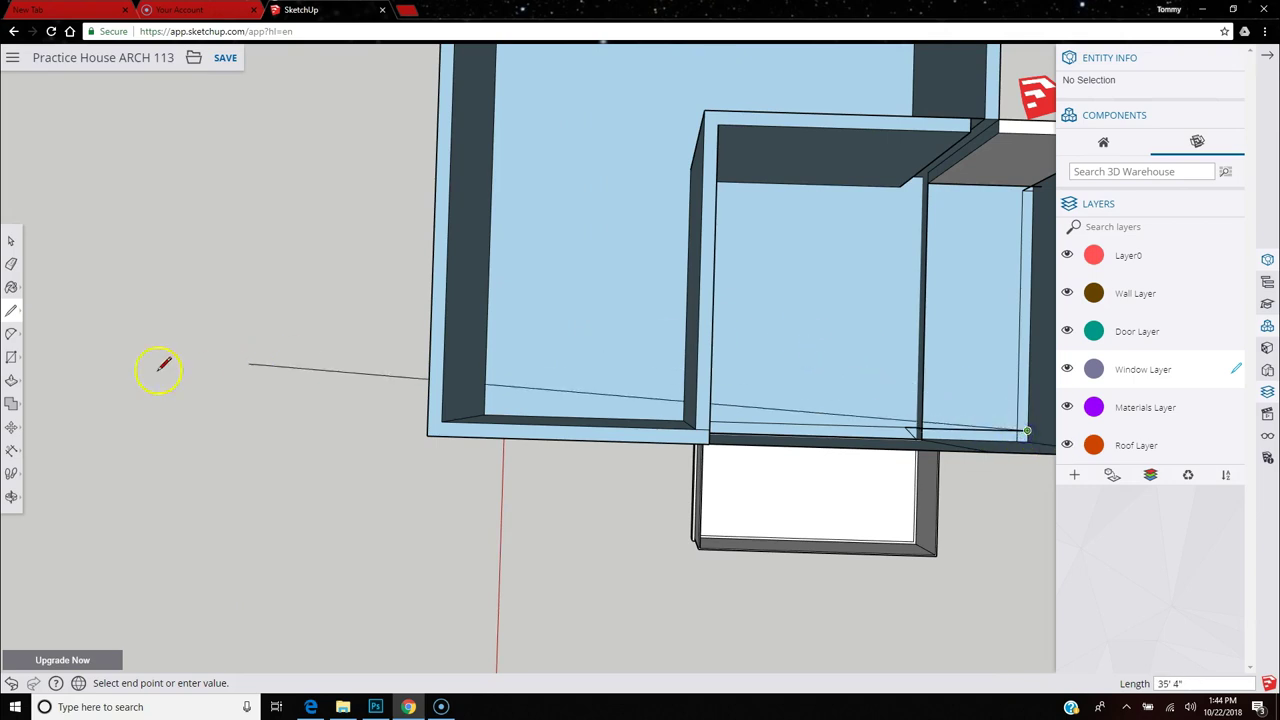
key("Escape")
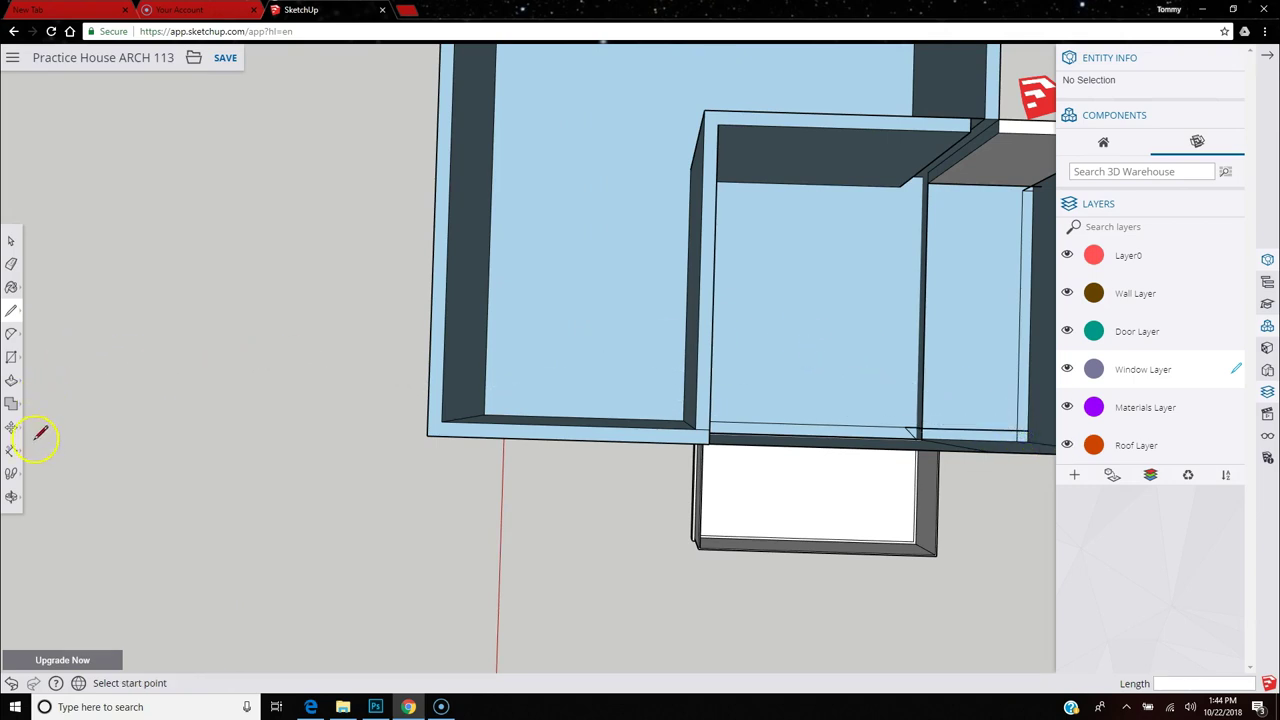
left_click(11, 380)
Push the narrow strip on the wall top down 10'.
left_click(779, 431)
left_click_drag(779, 431, 697, 447)
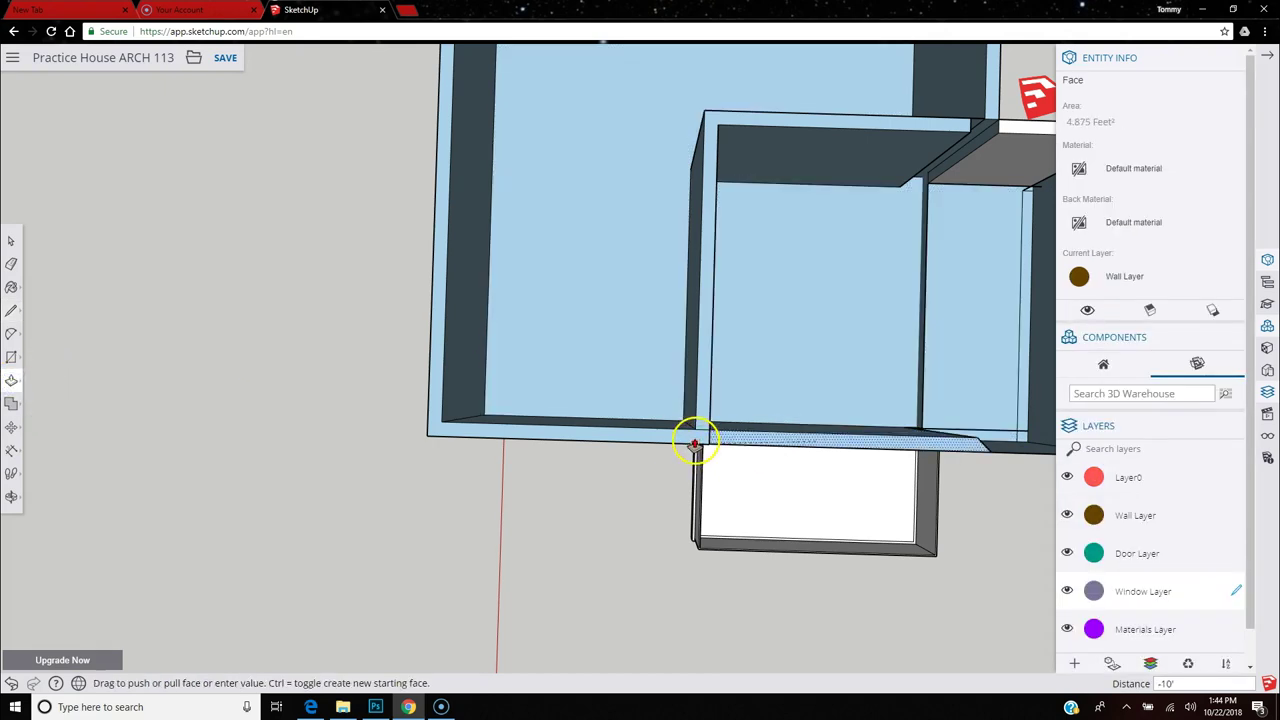
middle_click_drag(888, 428, 45, 221)
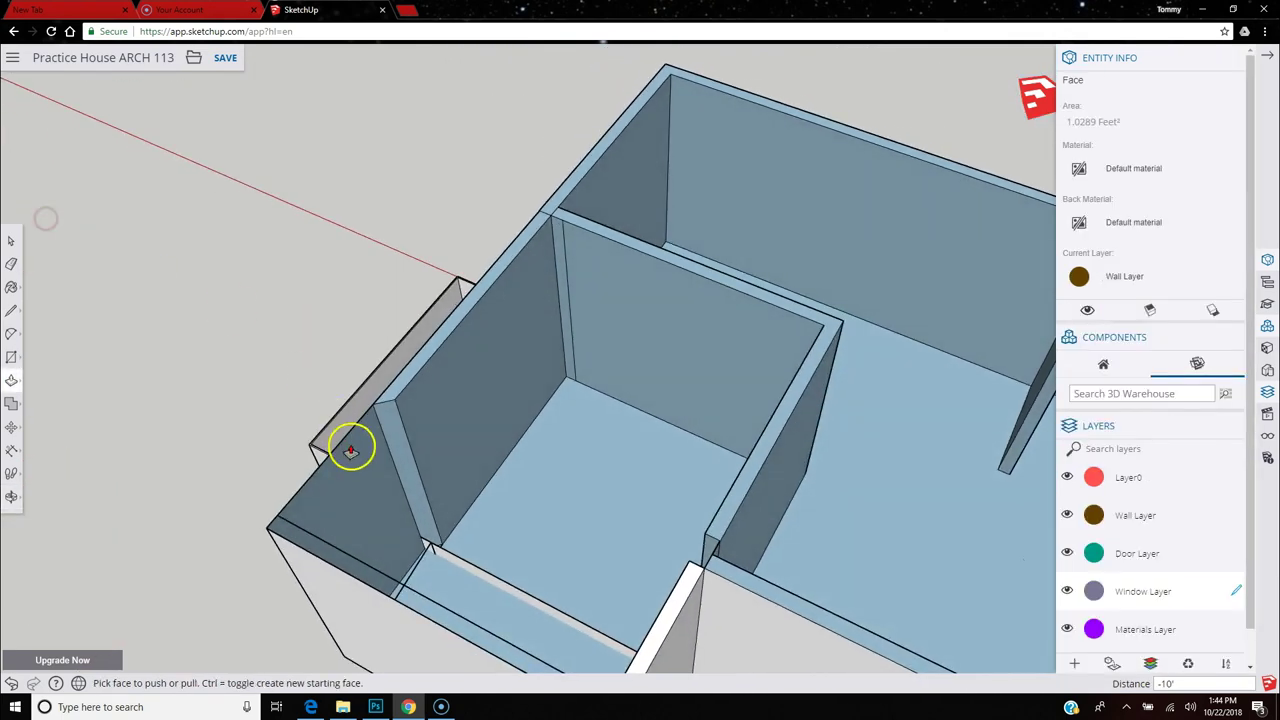
scroll(449, 566, "up", 5)
Push/Pull the thin wall-edge face to a new depth and erase stray corner edges.
middle_click_drag(512, 527, 286, 543)
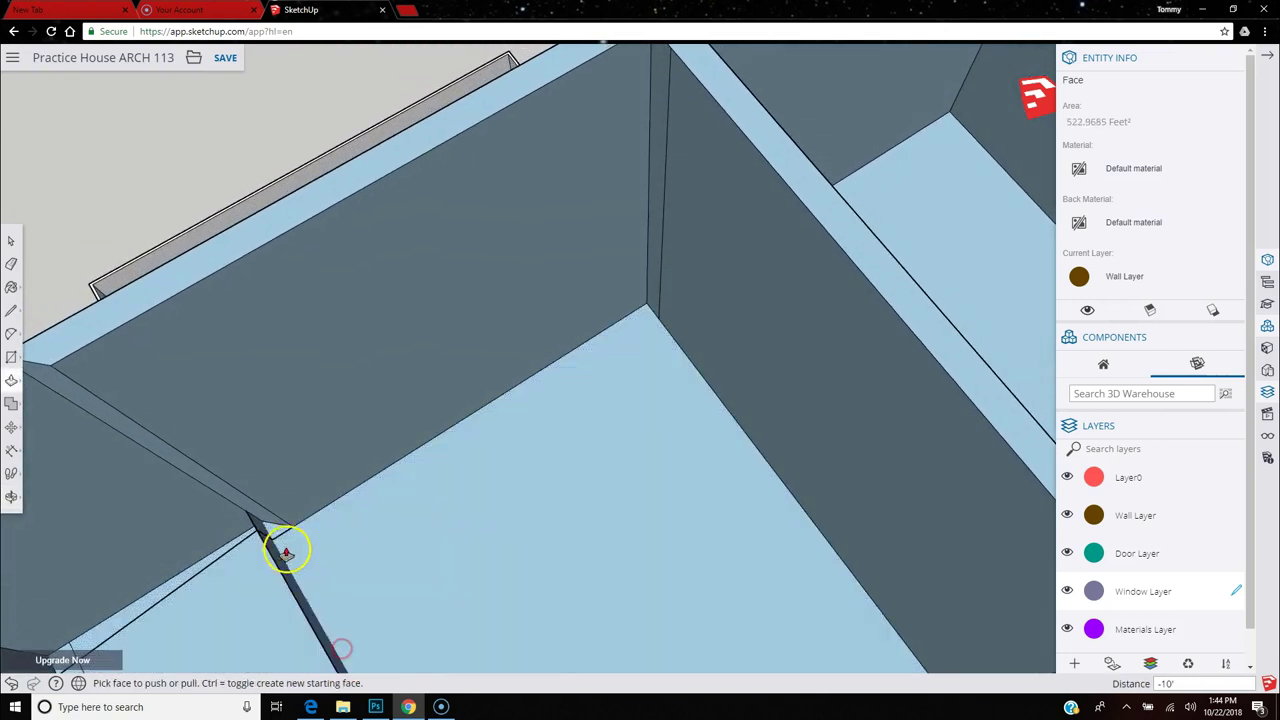
left_click_drag(277, 531, 262, 520)
left_click(274, 530)
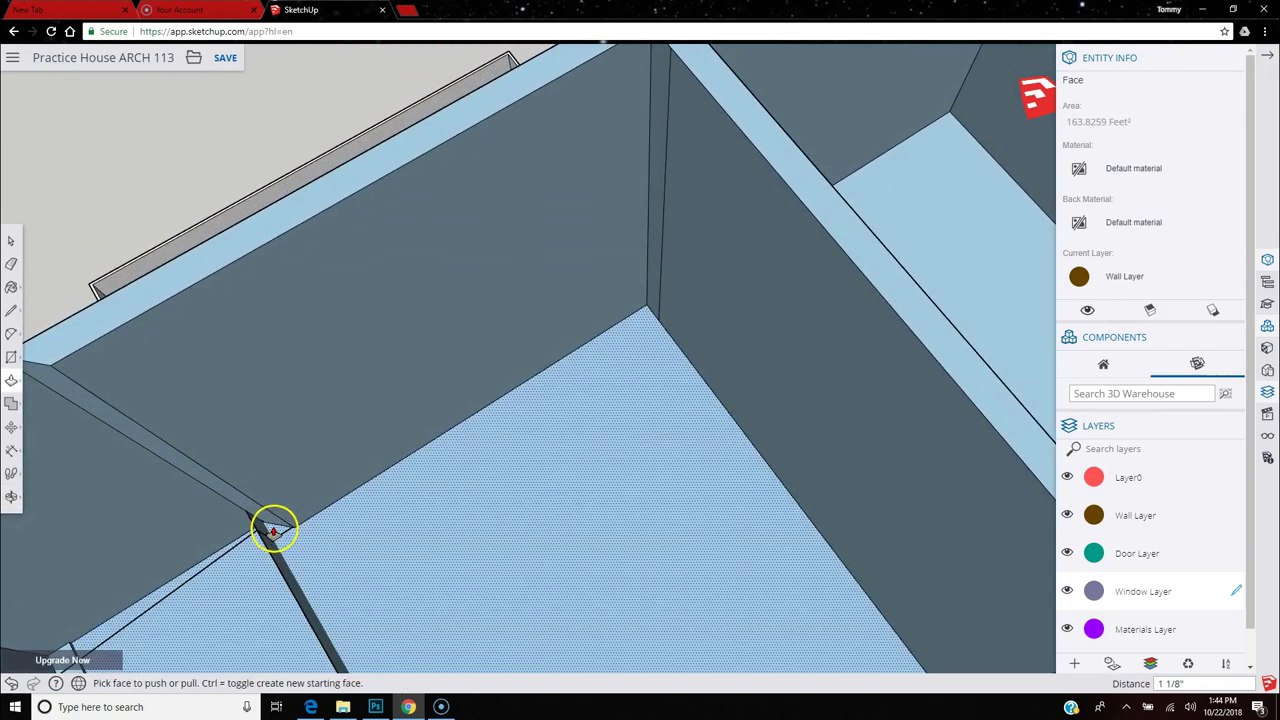
left_click(268, 535)
left_click(263, 533)
left_click(283, 535)
scroll(276, 535, "up", 5)
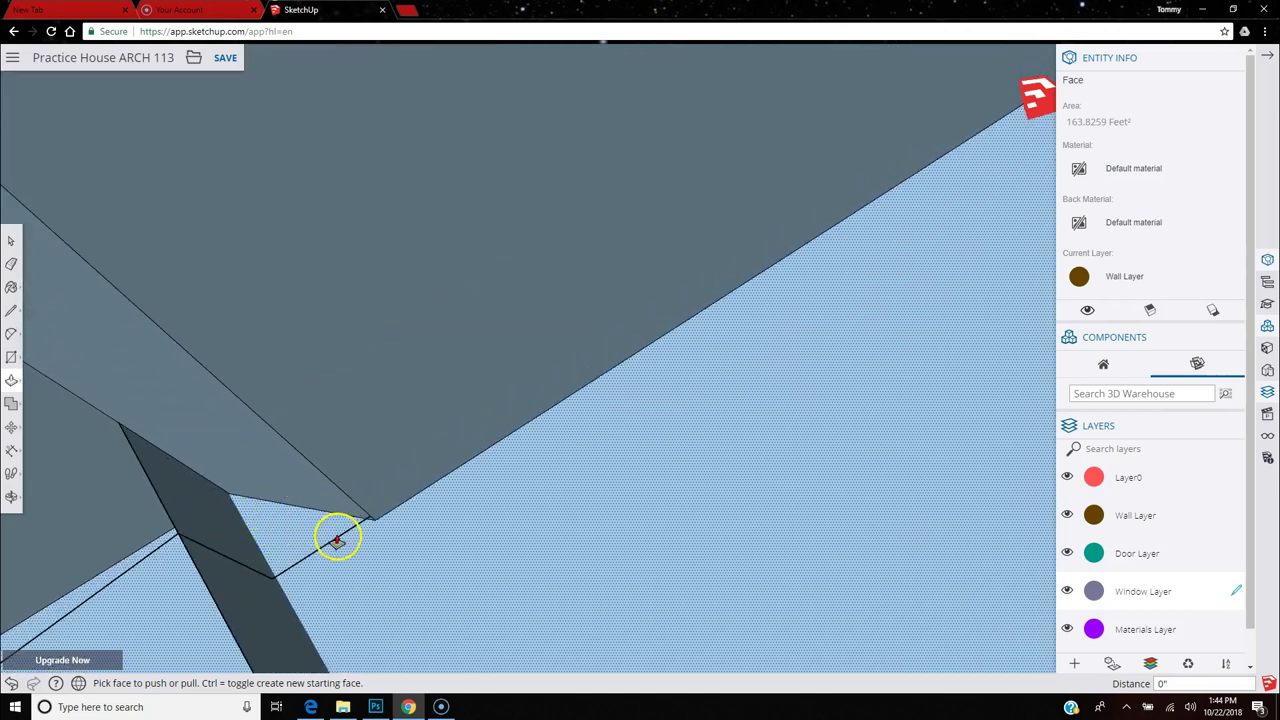
left_click(12, 265)
left_click_drag(306, 563, 363, 546)
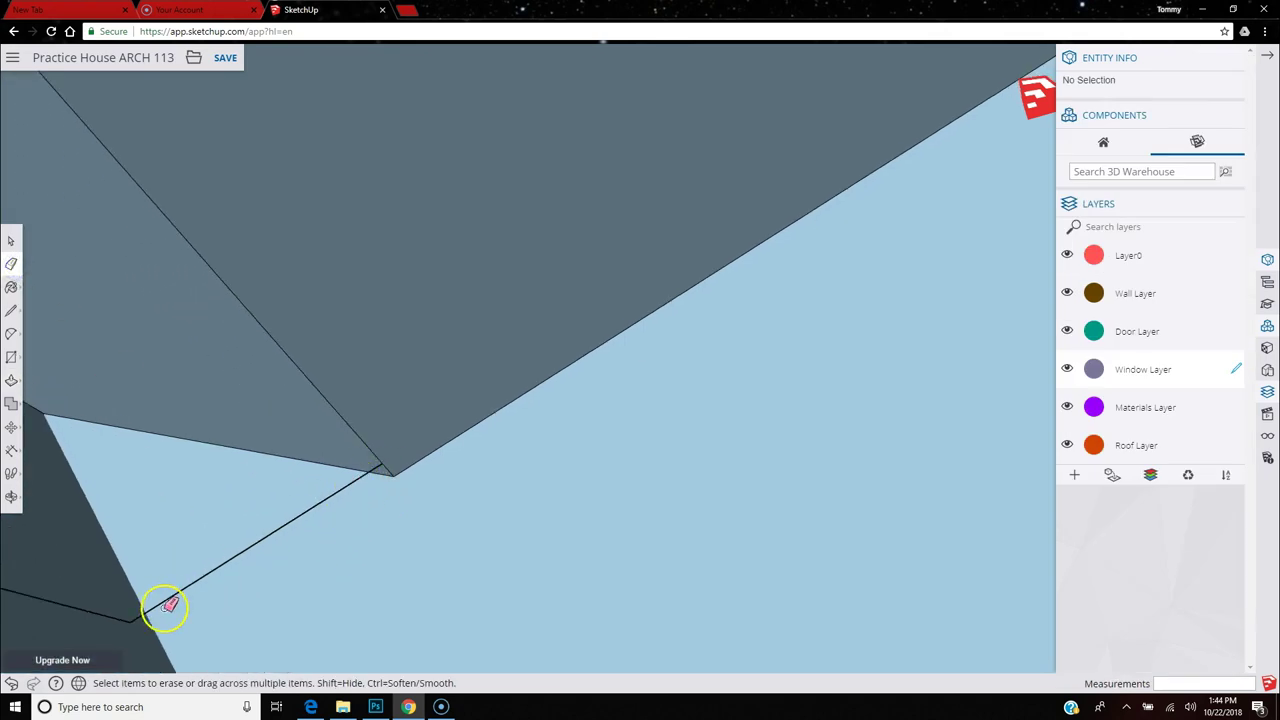
Erase a leftover corner edge and draw a line from the existing edge's endpoint to the wall corner.
left_click(271, 539)
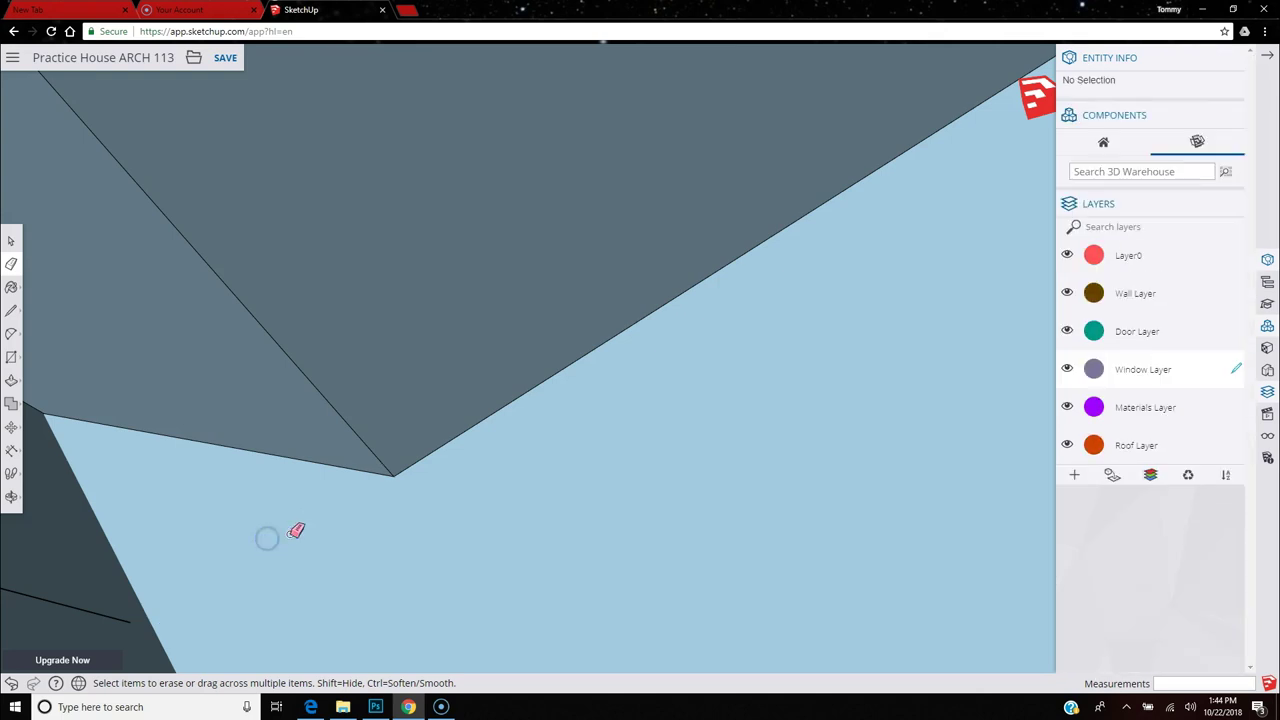
left_click(12, 311)
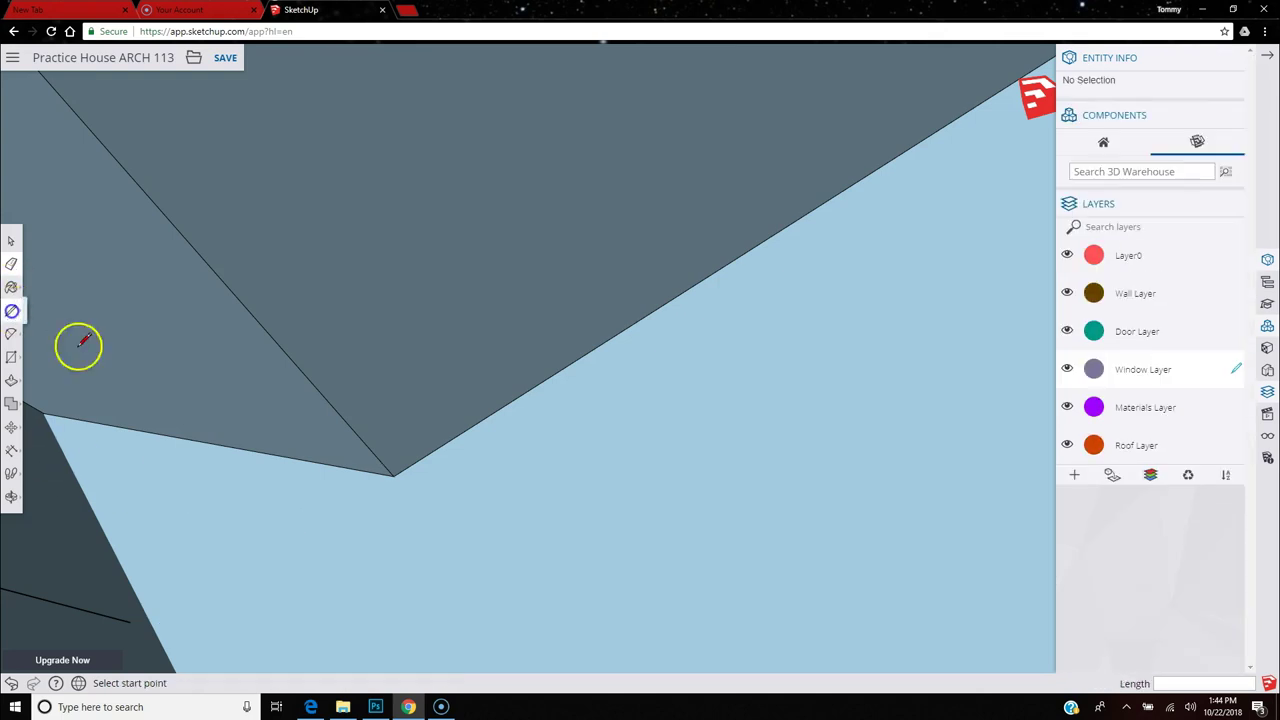
left_click(130, 621)
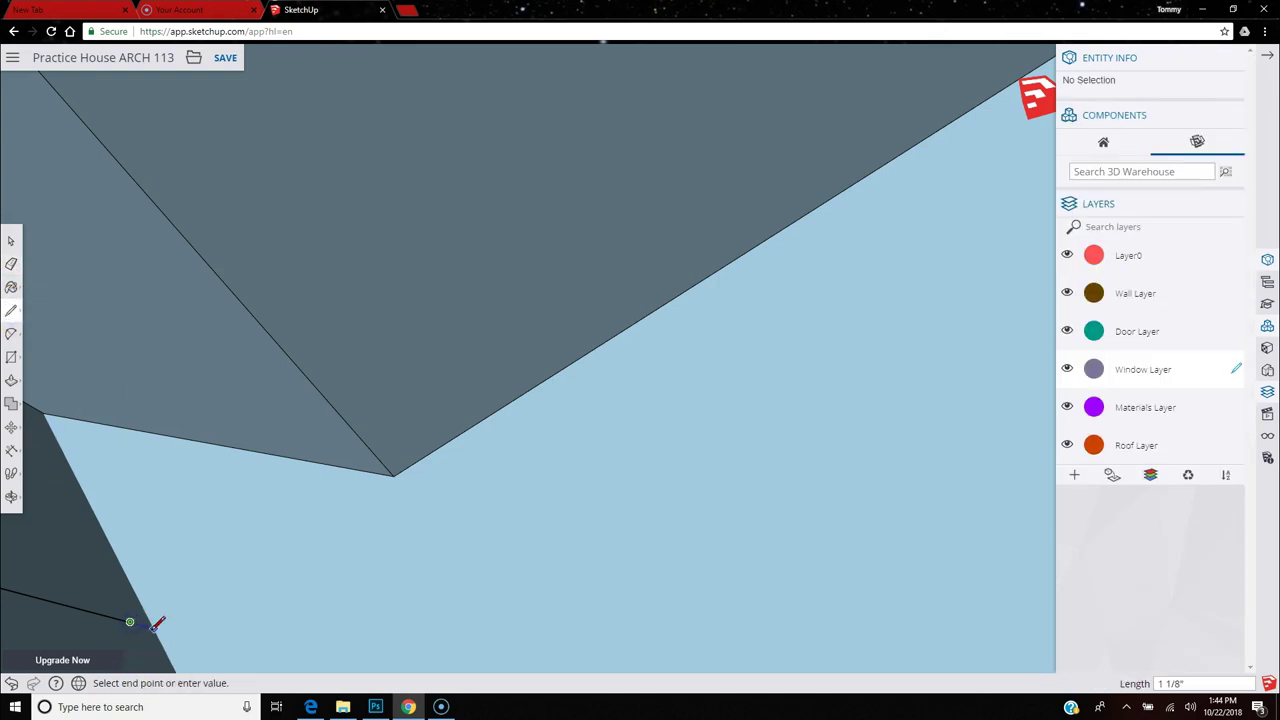
left_click(393, 474)
scroll(441, 502, "down", 3)
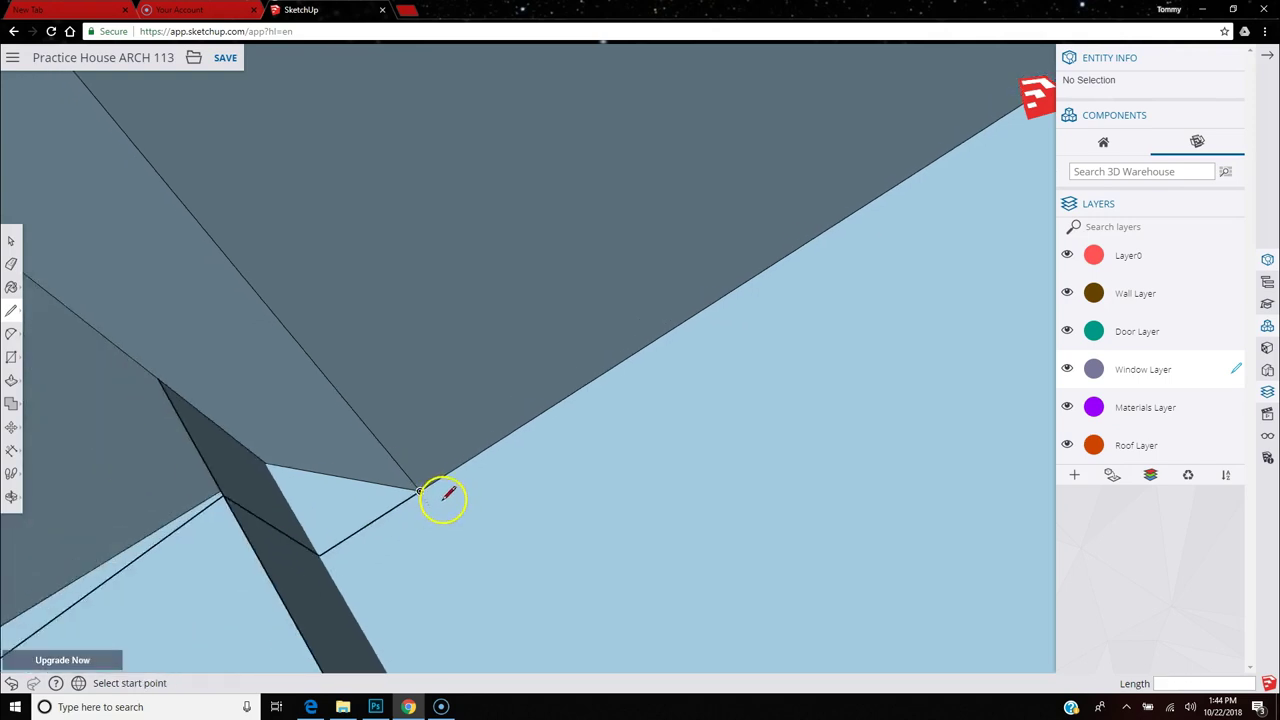
left_click(11, 380)
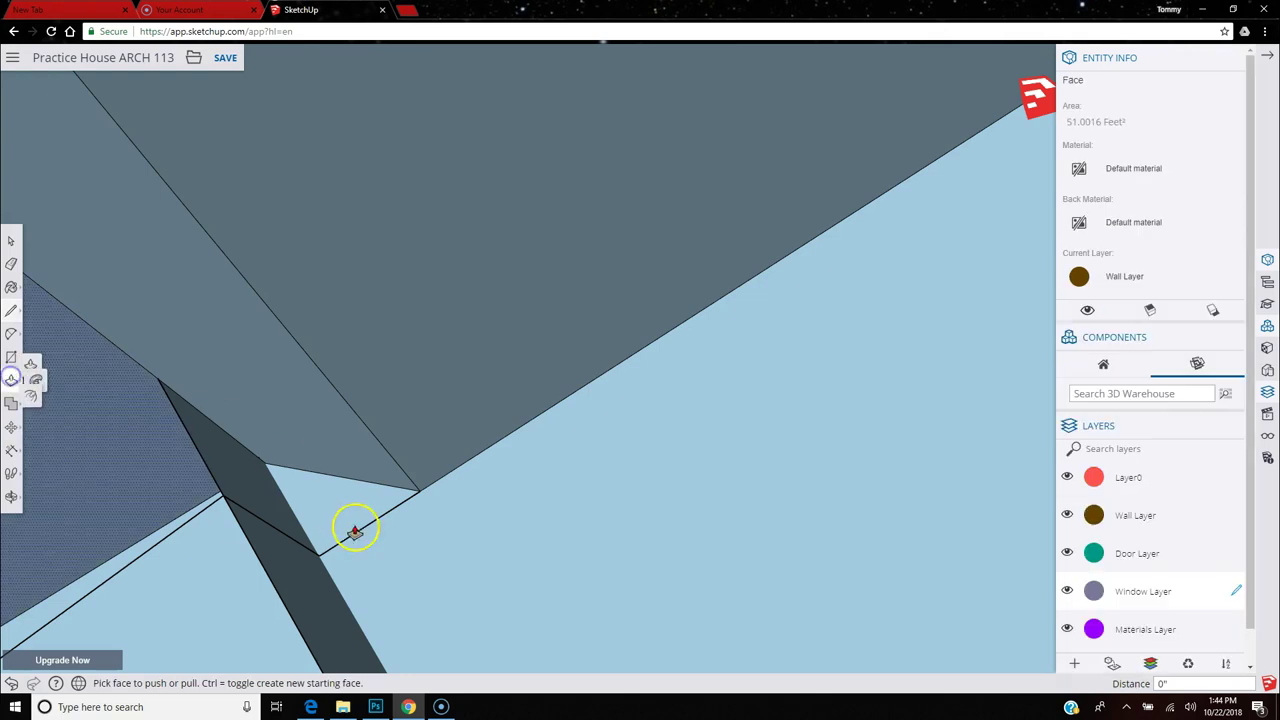
left_click(334, 508)
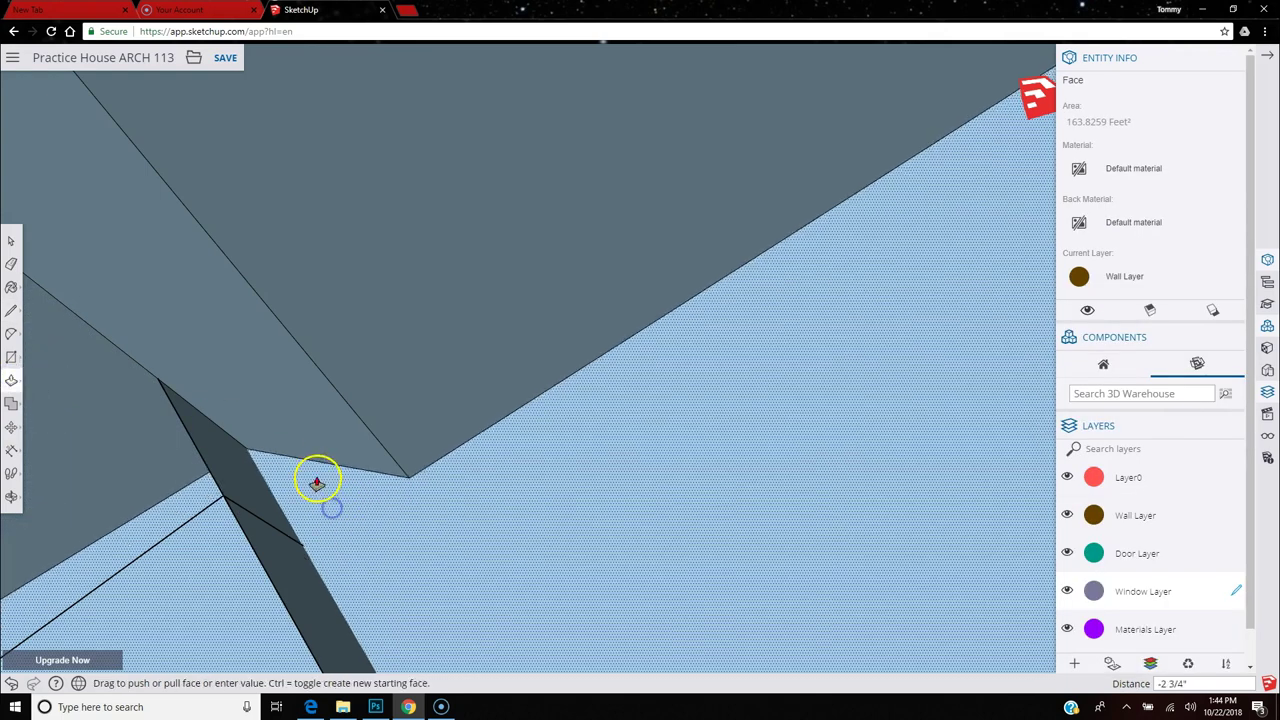
scroll(345, 522, "down", 2)
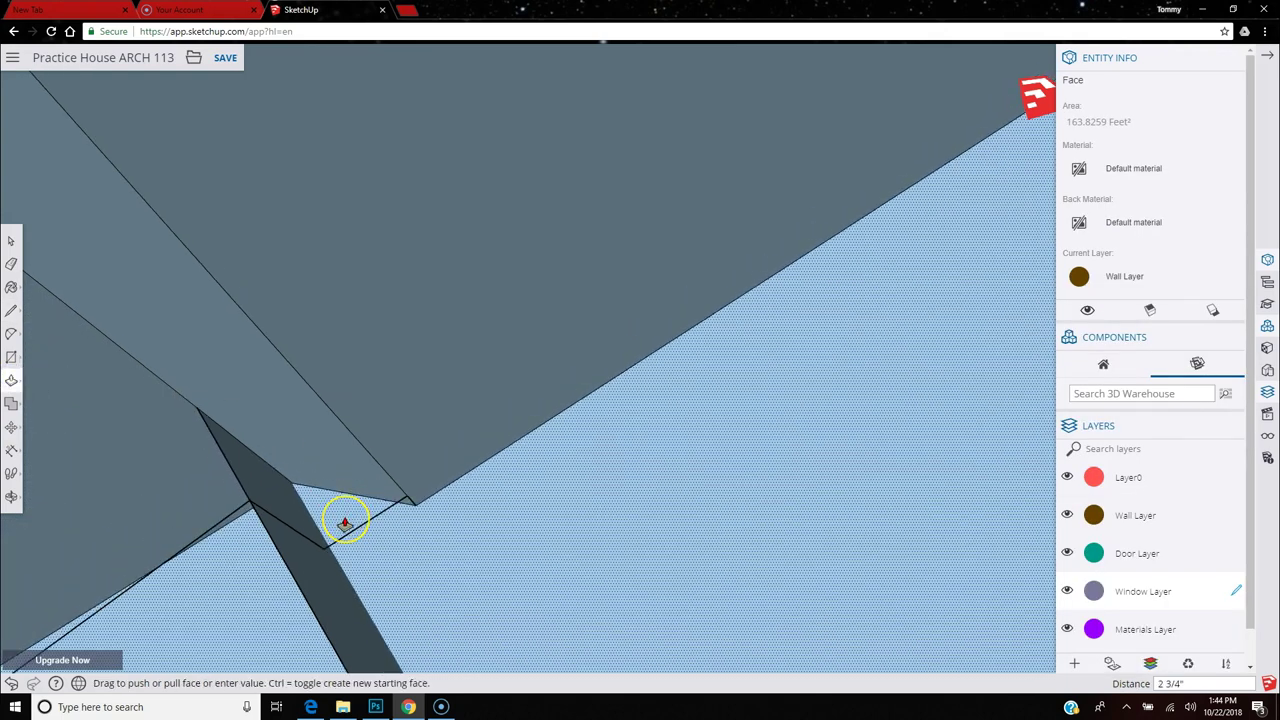
key("Escape")
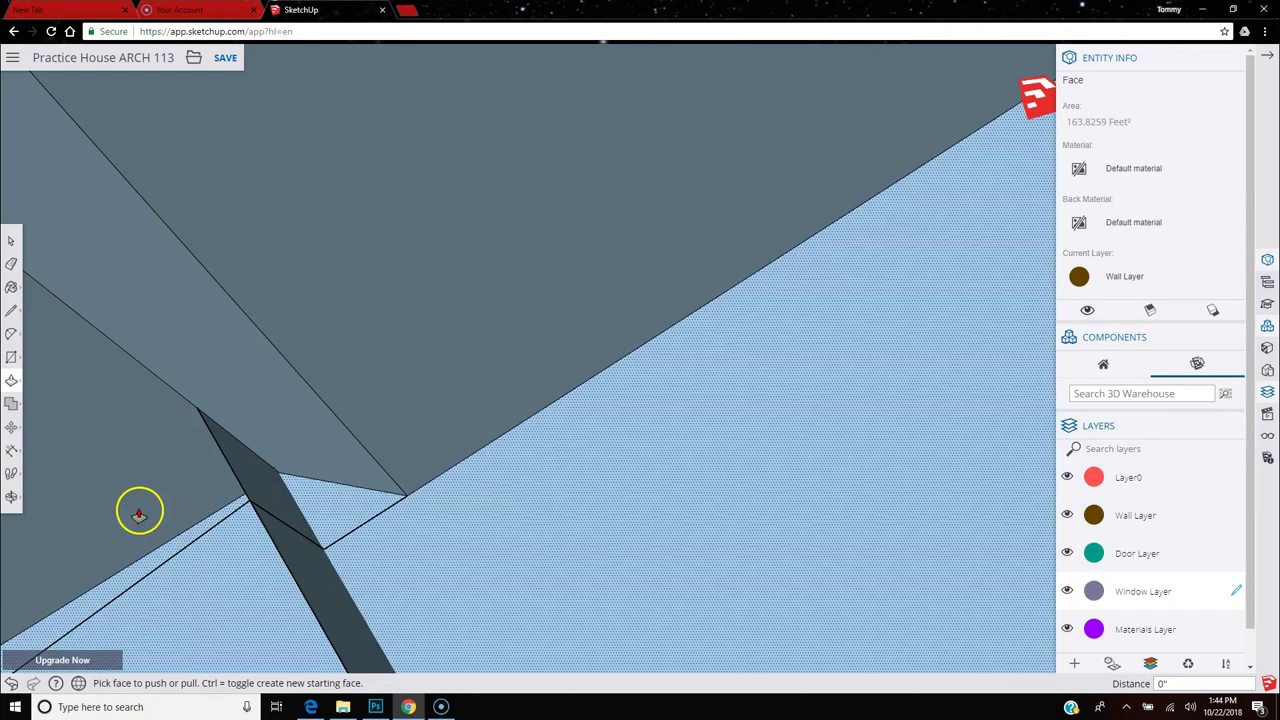
Split off the small triangular corner face with two lines and push it down 10' 1 1/8".
left_click(11, 309)
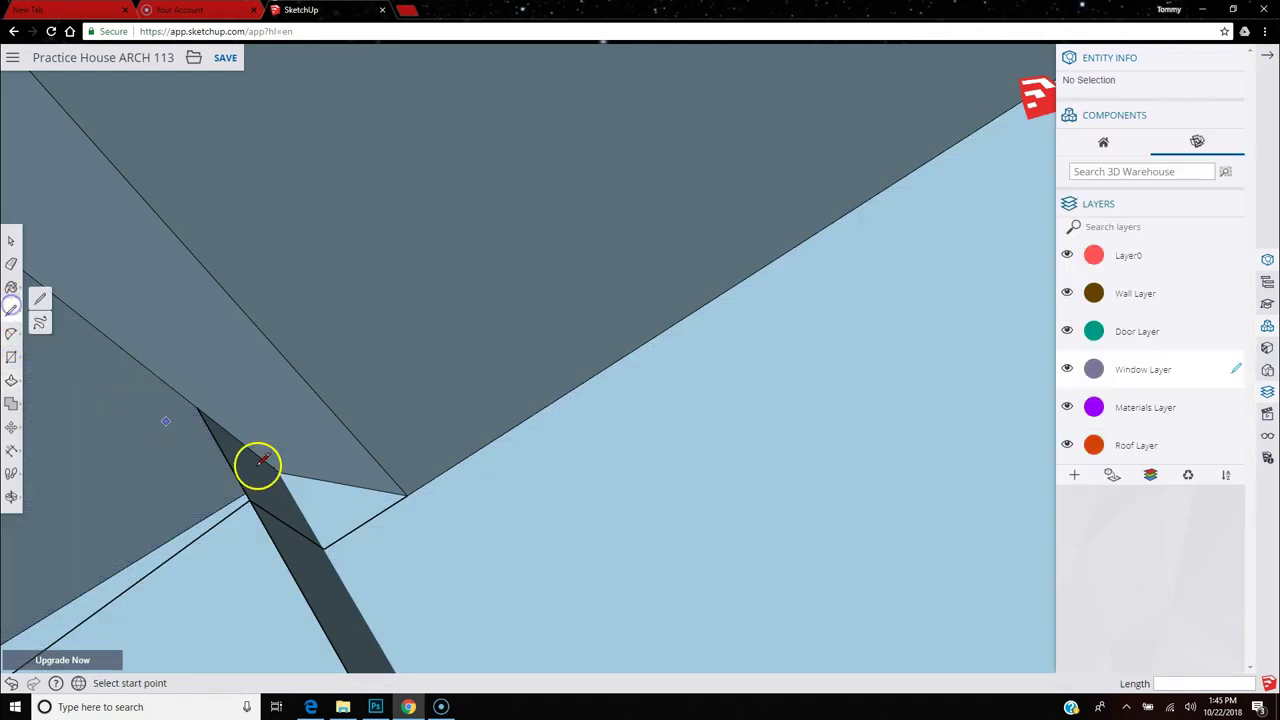
left_click(279, 472)
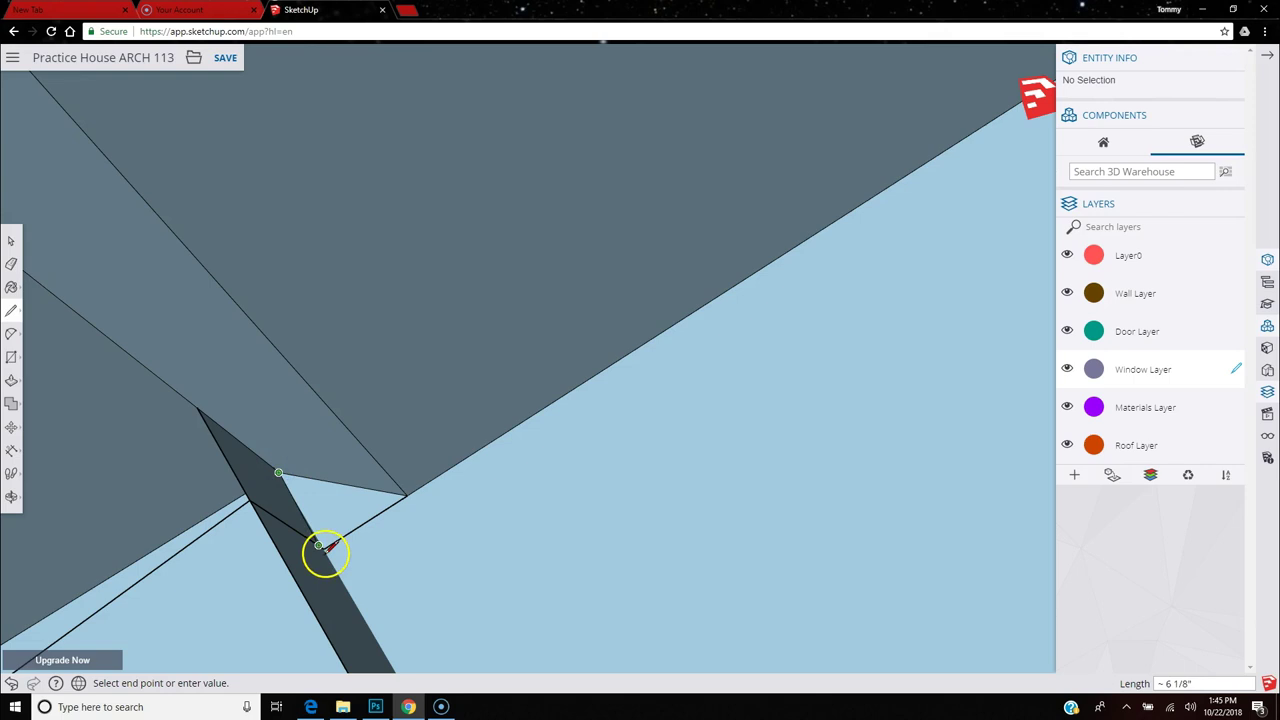
left_click(325, 549)
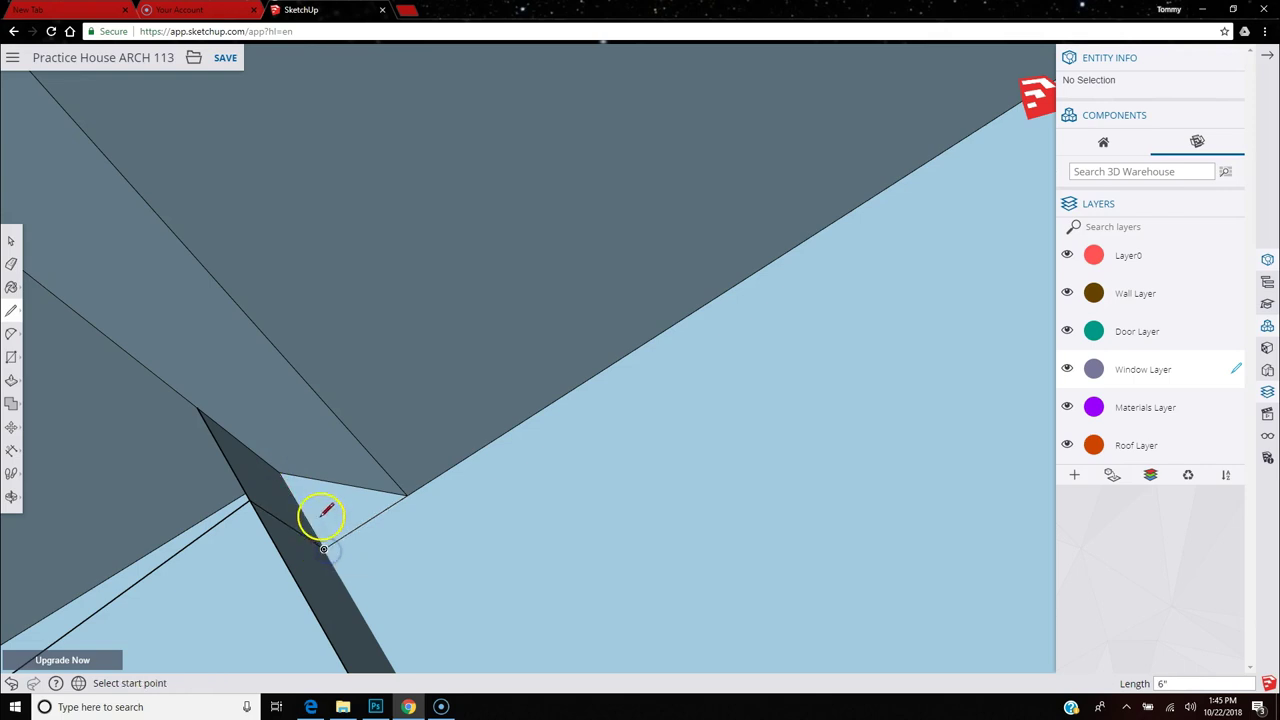
left_click(276, 468)
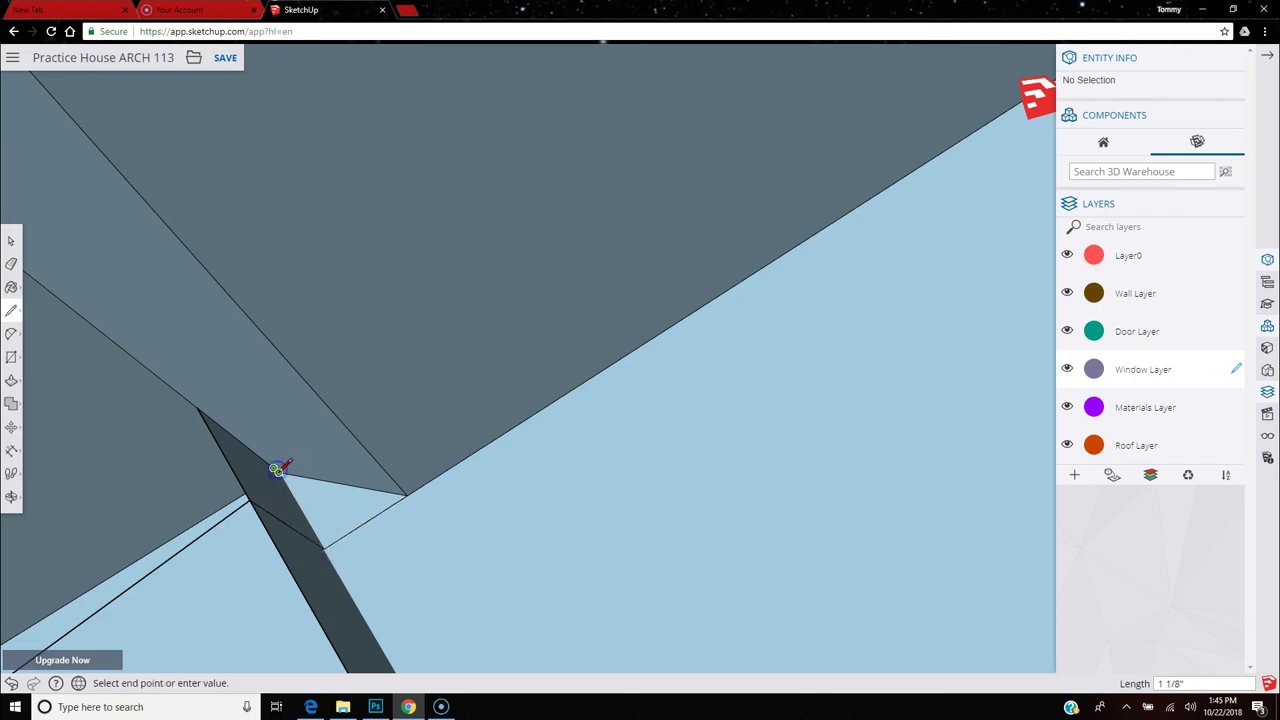
left_click(279, 472)
left_click(407, 494)
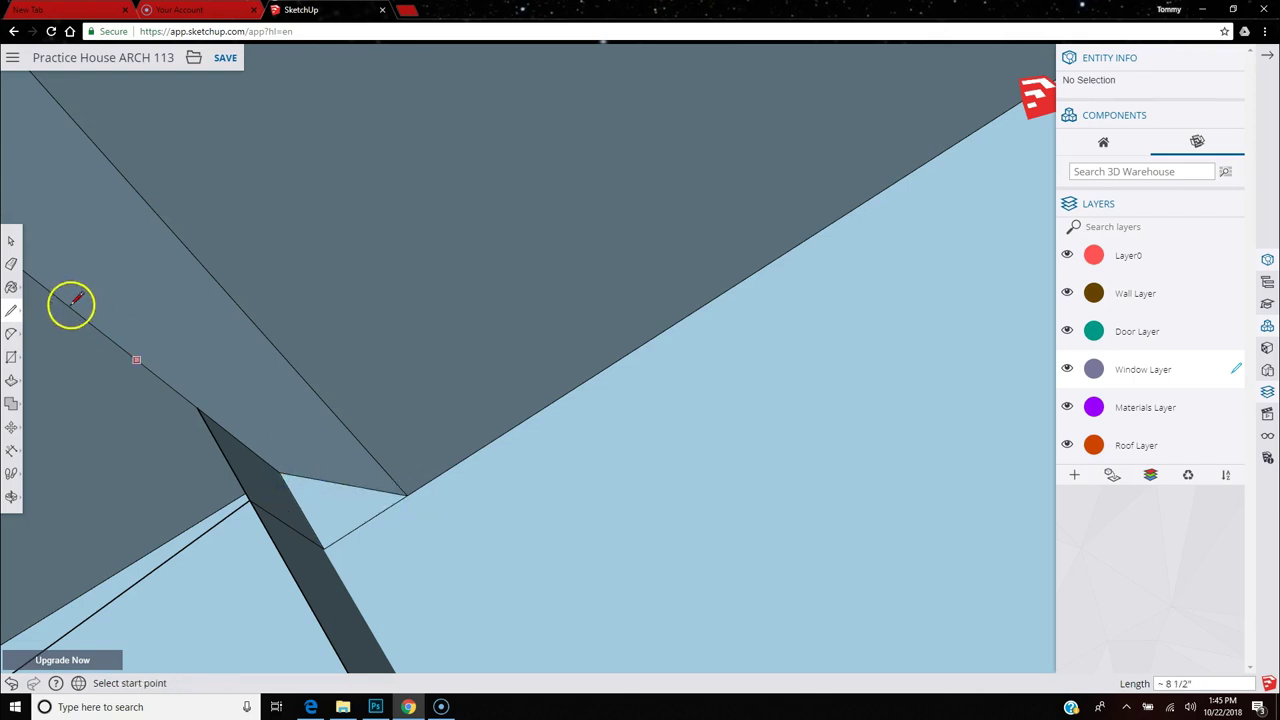
left_click(11, 380)
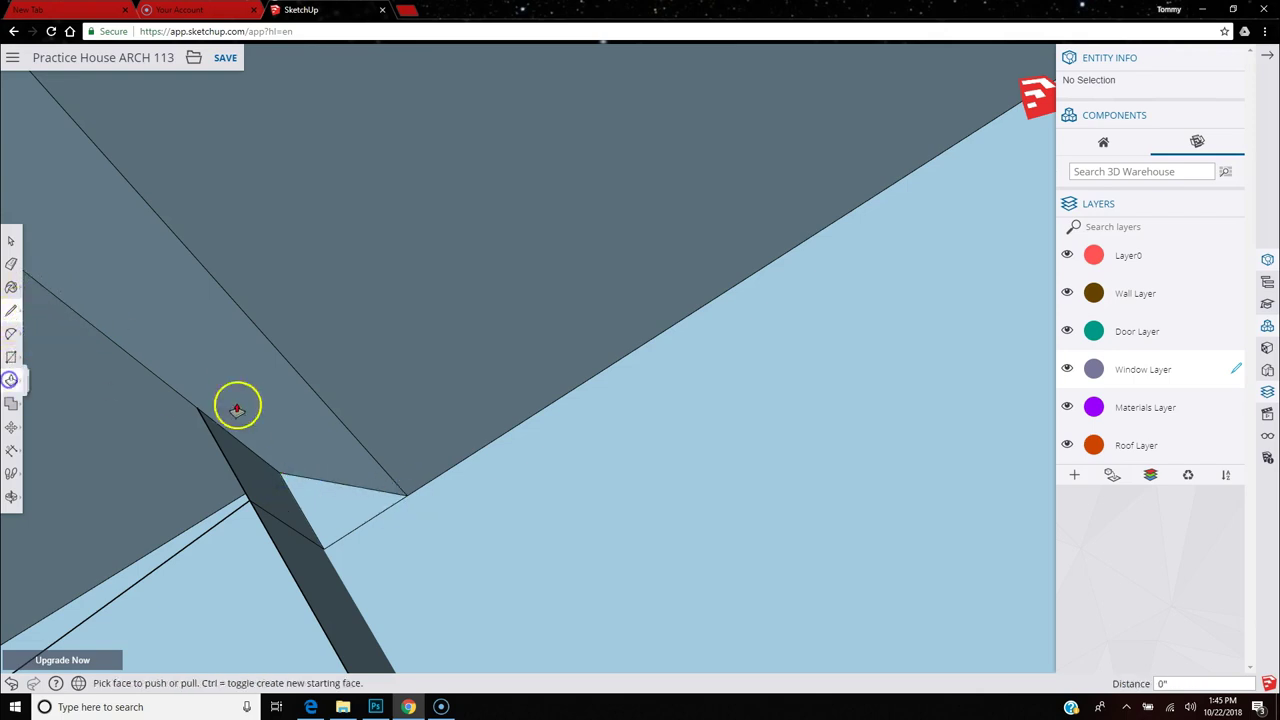
left_click(322, 510)
scroll(330, 508, "down", 5)
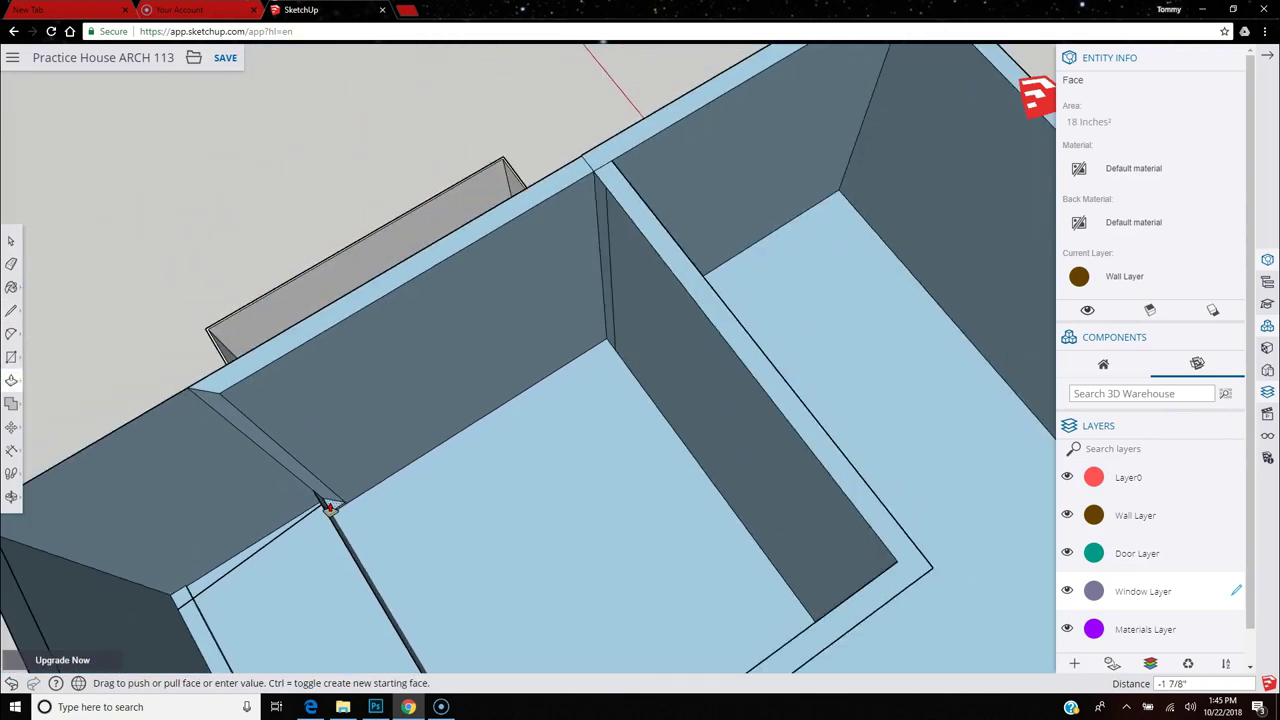
left_click_drag(330, 508, 222, 372)
left_click(16, 266)
mouse_move(205, 390)
middle_mouse_down()
mouse_move(300, 443)
mouse_move(275, 425)
mouse_move(249, 463)
mouse_move(256, 449)
middle_mouse_up()
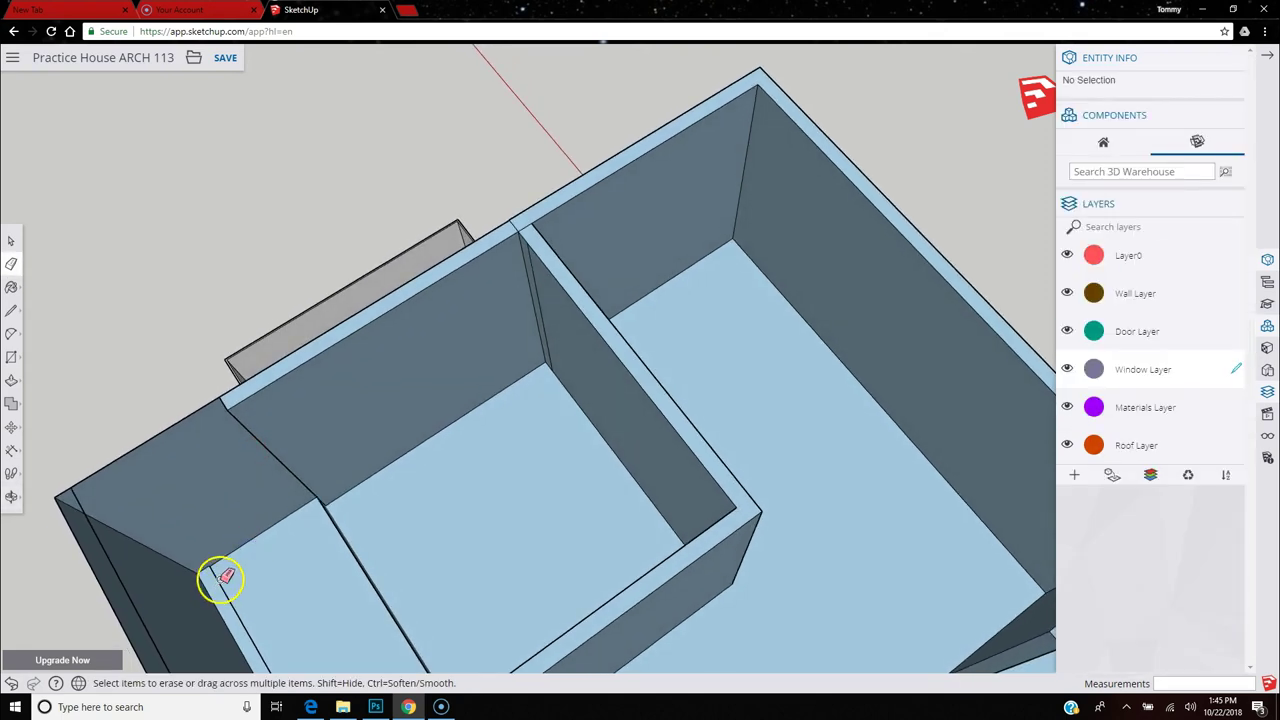
scroll(137, 487, "down", 2)
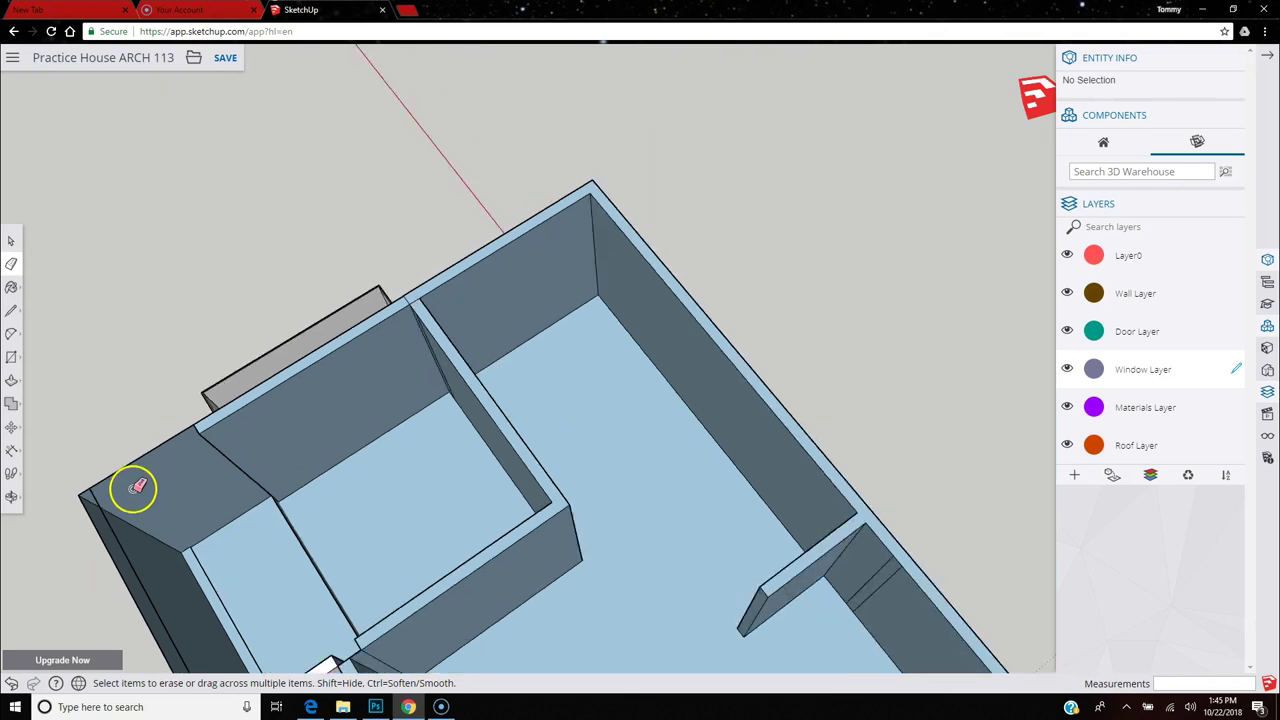
scroll(137, 487, "down", 1)
scroll(157, 625, "up", 2)
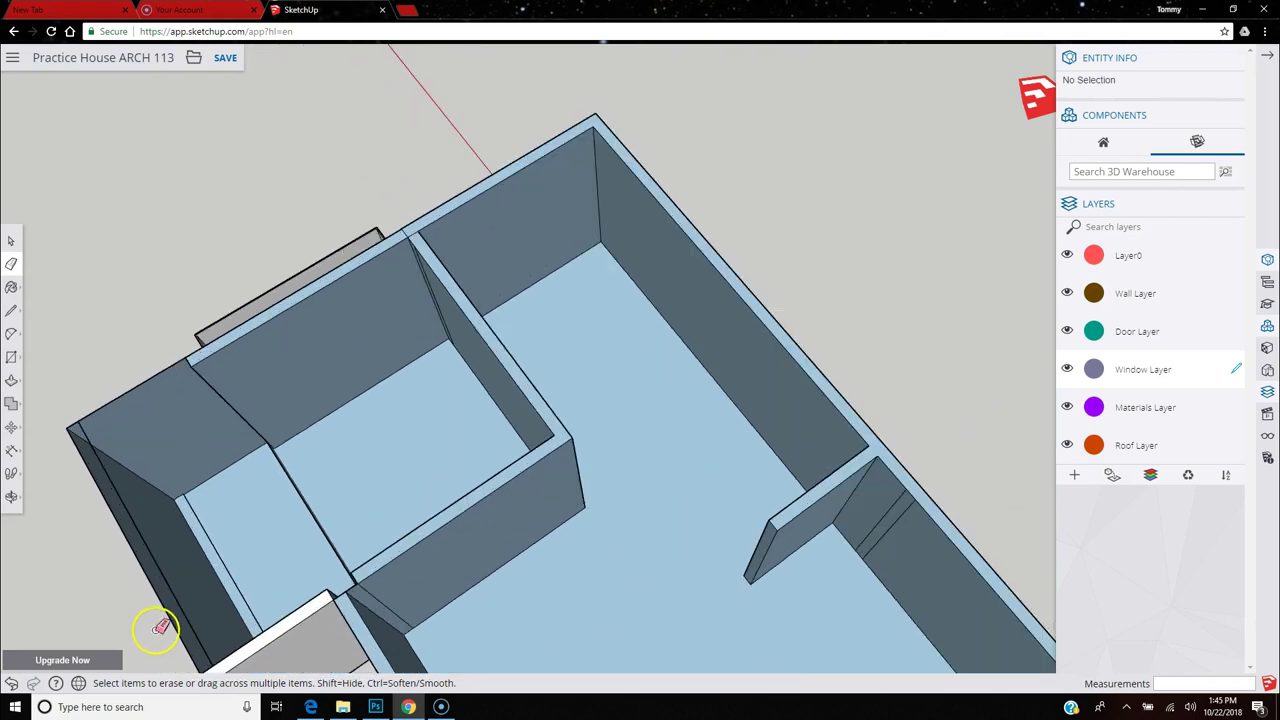
mouse_move(297, 537)
middle_mouse_down()
mouse_move(457, 571)
mouse_move(614, 529)
mouse_move(889, 418)
middle_mouse_up()
middle_click_drag(924, 500, 945, 543)
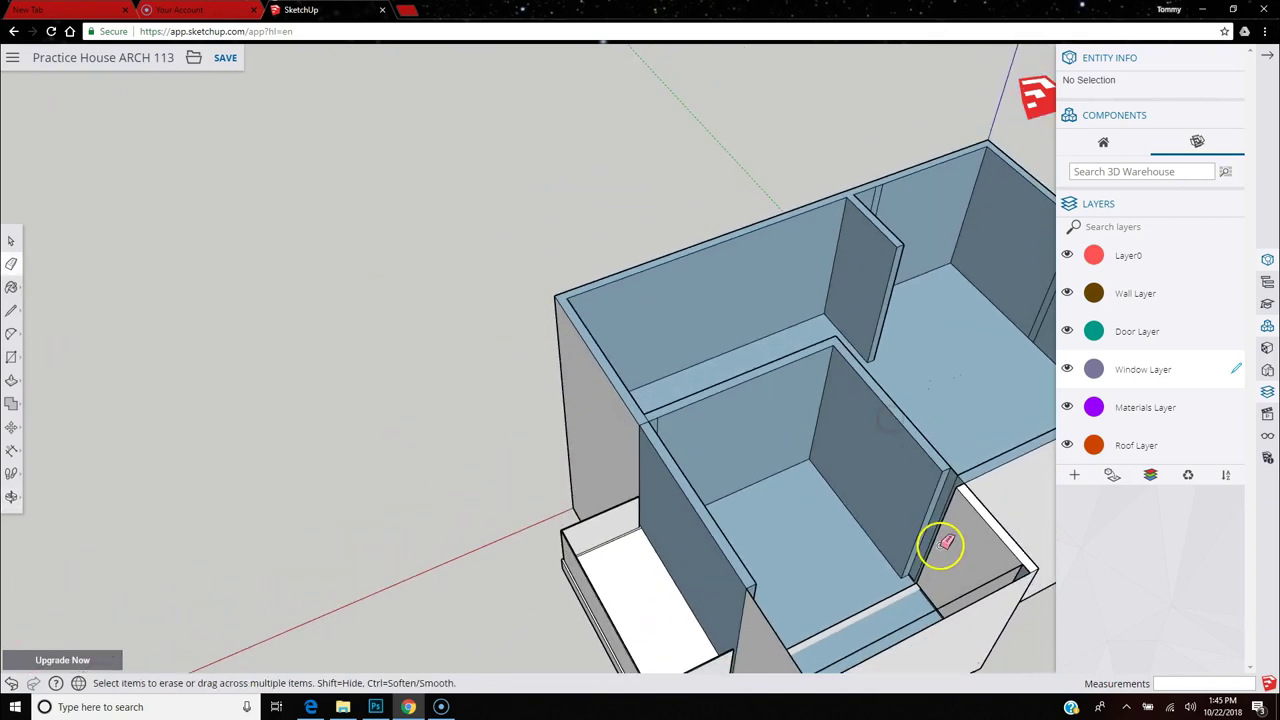
scroll(962, 585, "up", 4)
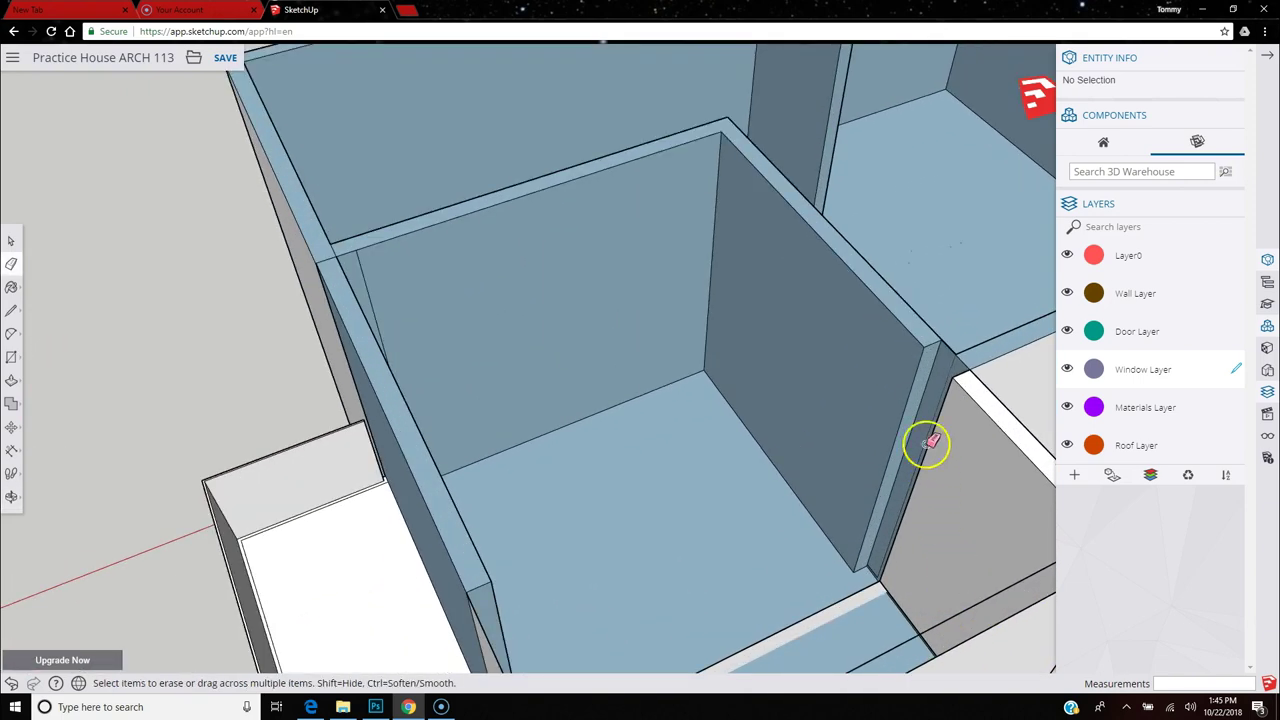
scroll(928, 443, "up", 3)
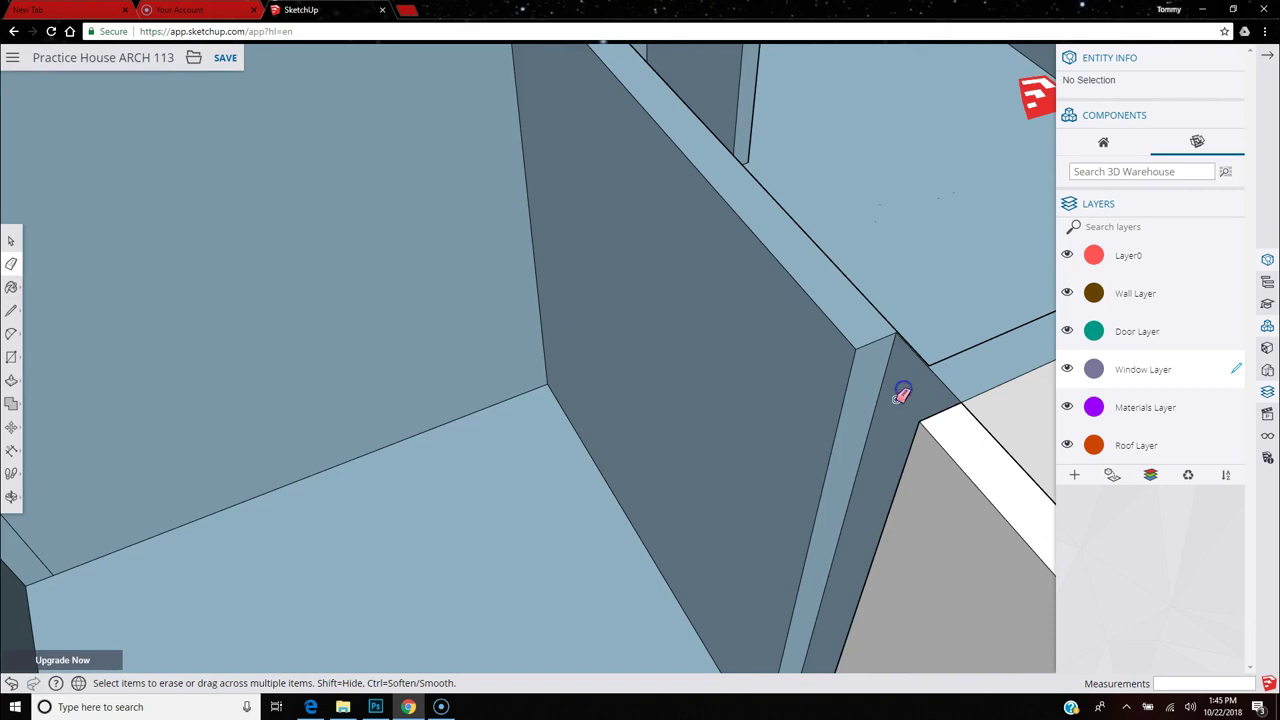
scroll(910, 403, "down", 4)
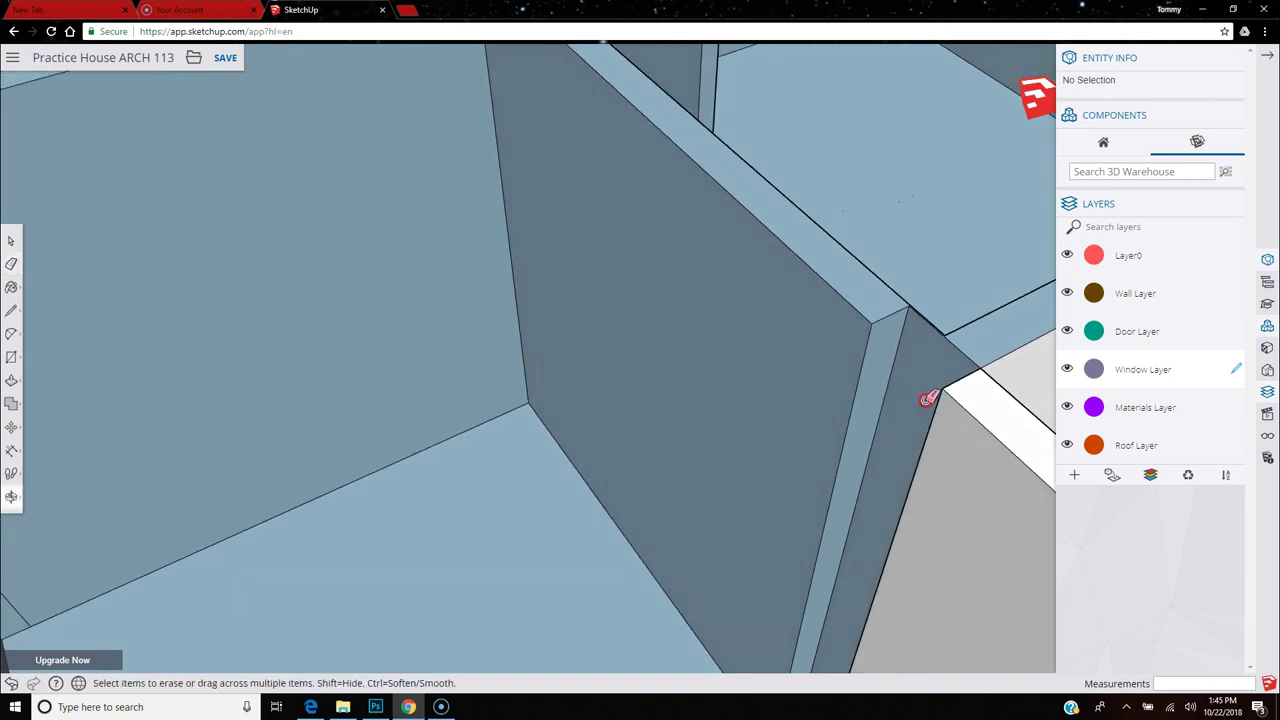
Push the narrow interior wall-end faces into the gaps, pushing the junction face back 1' flush.
left_click(11, 383)
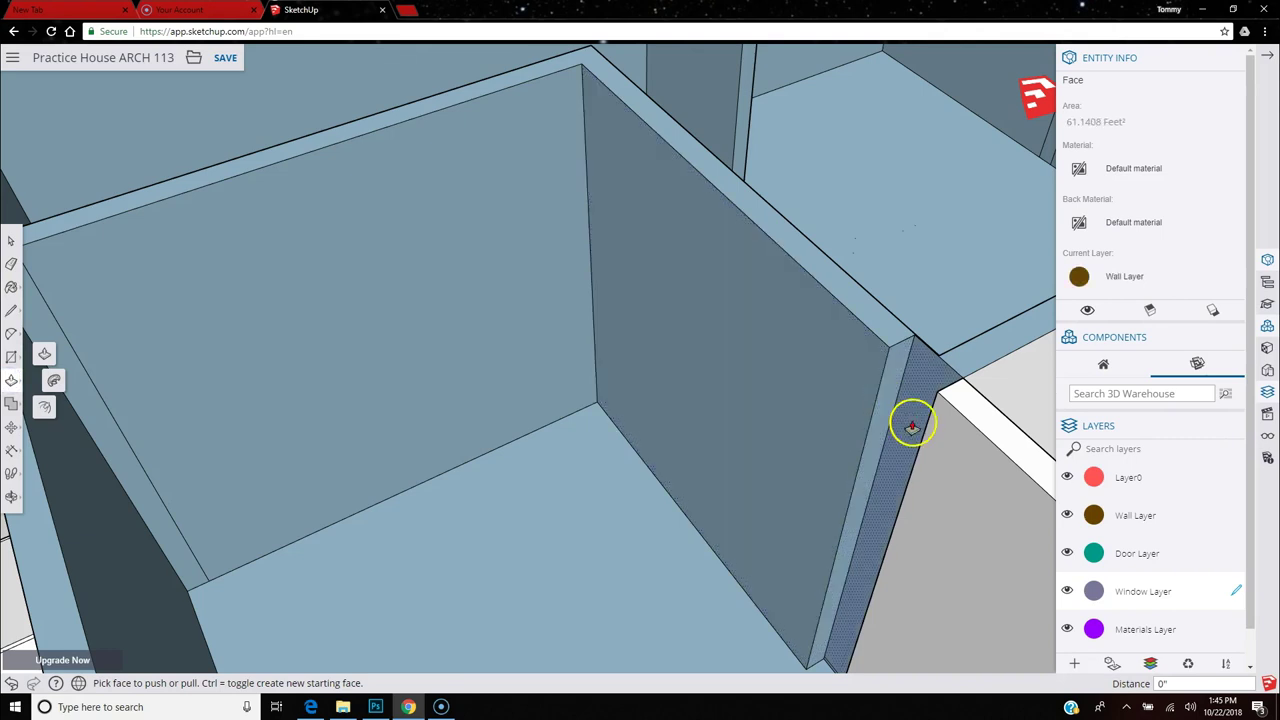
left_click_drag(912, 428, 876, 434)
left_click(856, 401)
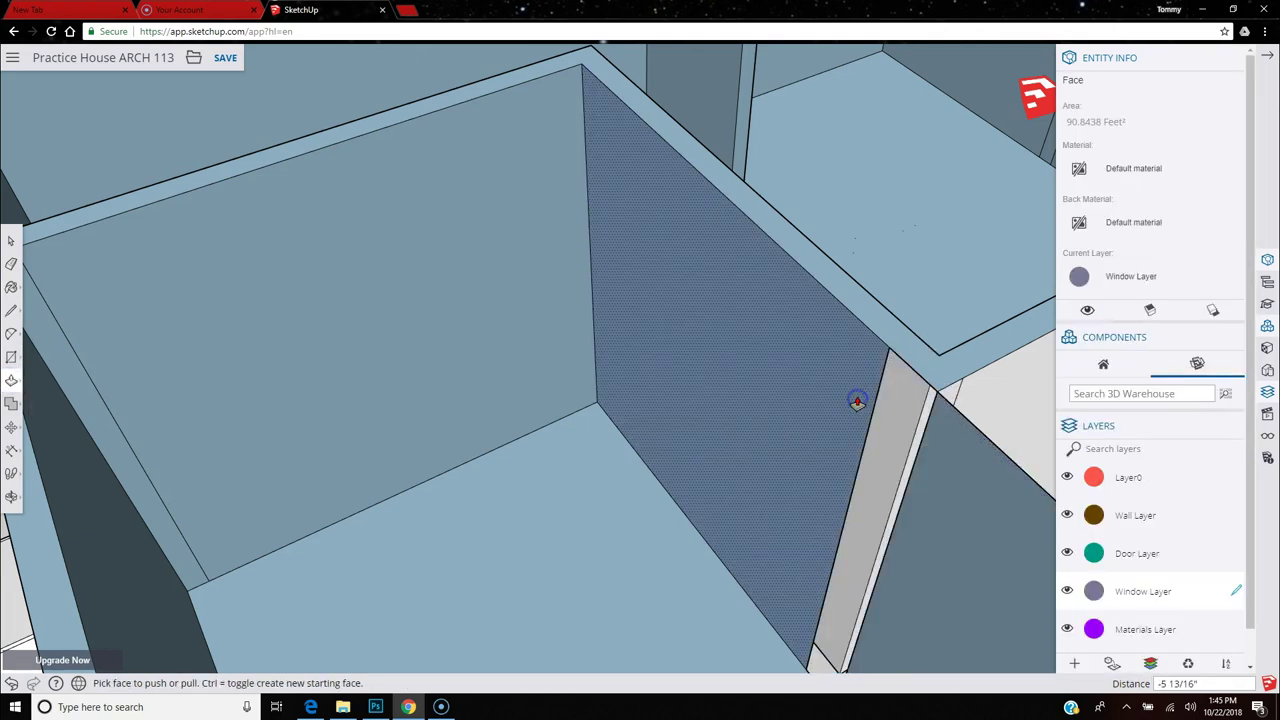
scroll(323, 374, "down", 5)
scroll(794, 491, "up", 5)
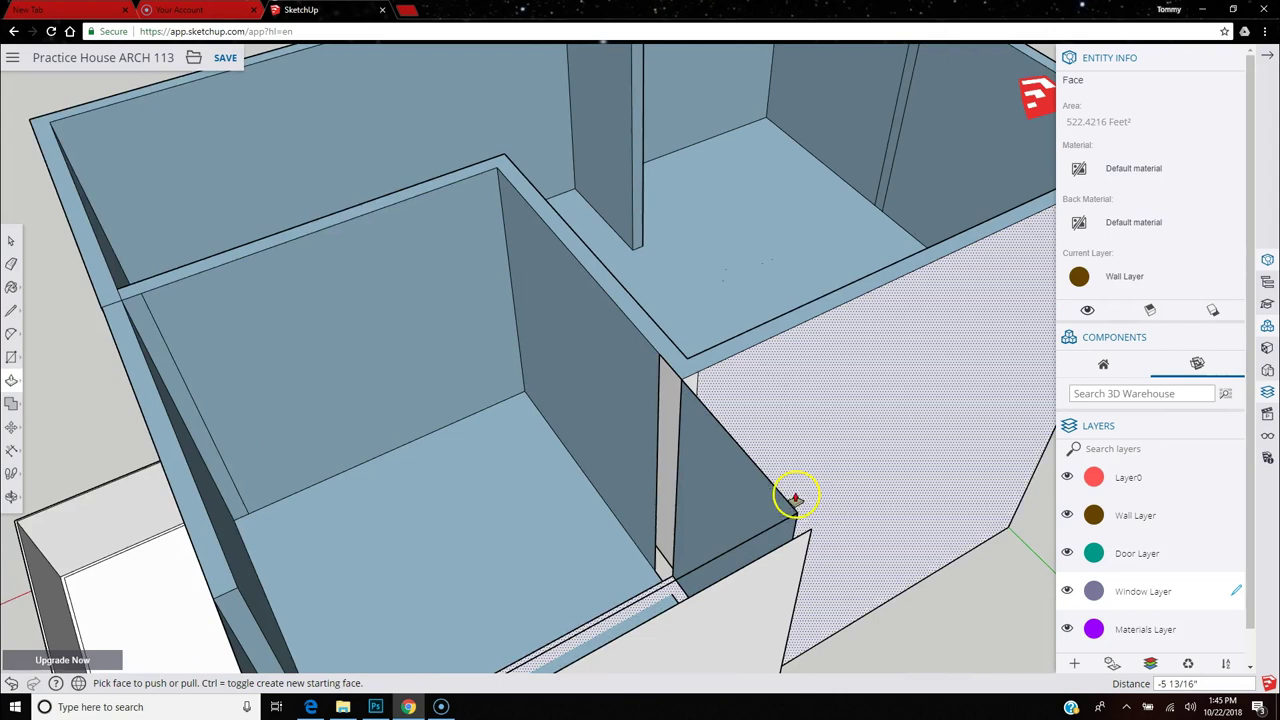
left_click_drag(805, 503, 8, 683)
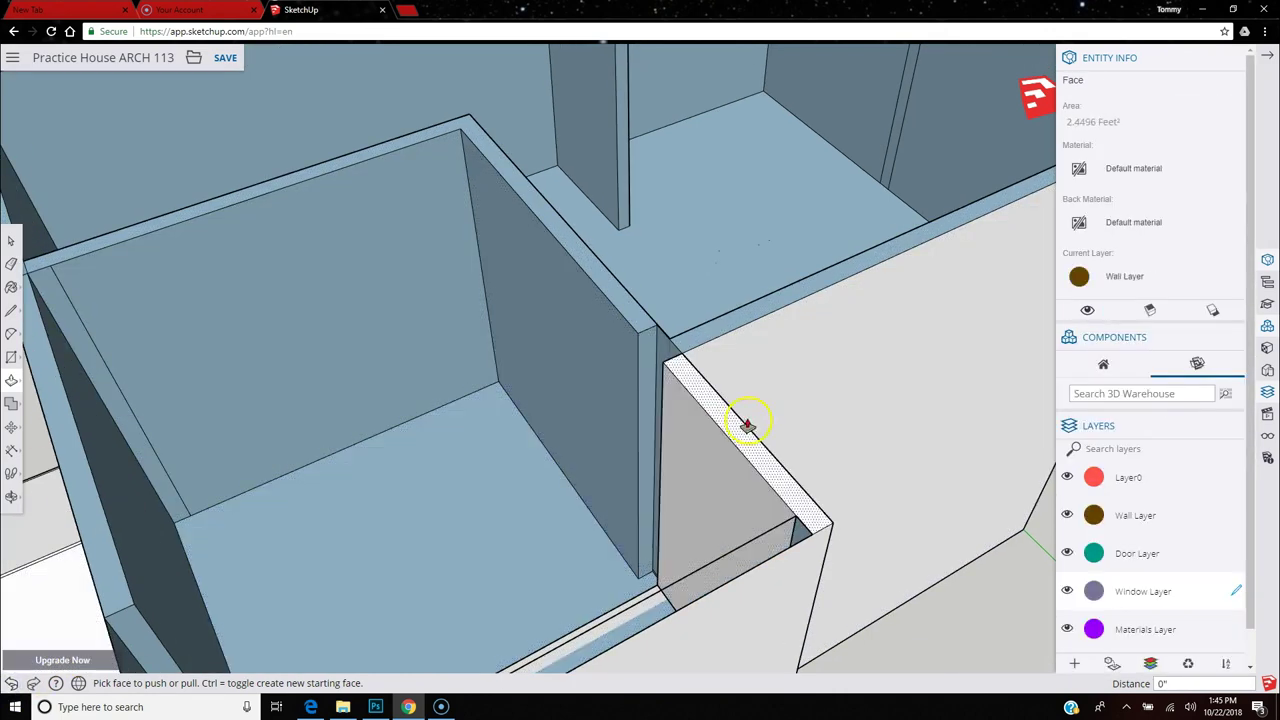
mouse_move(640, 366)
left_mouse_down()
mouse_move(668, 375)
mouse_move(672, 396)
mouse_move(665, 366)
left_mouse_up()
scroll(520, 380, "down", 5)
middle_click_drag(543, 466, 314, 560)
key("p")
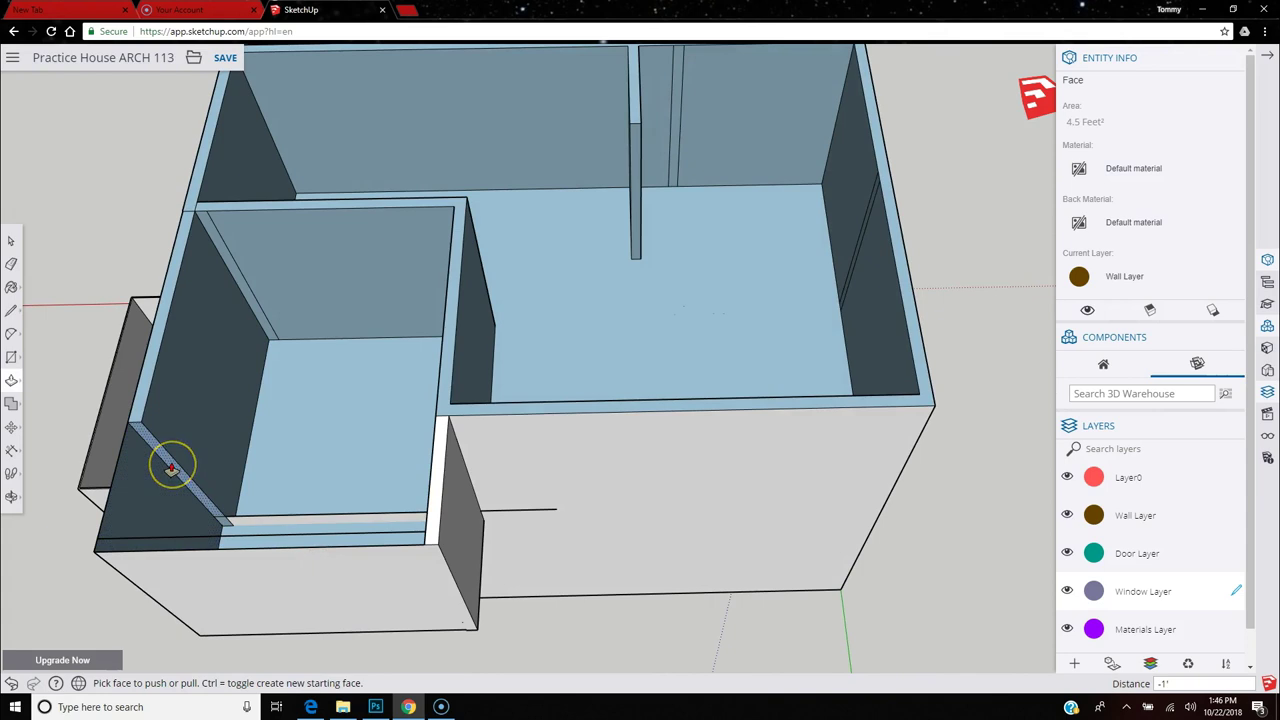
scroll(174, 467, "up", 8)
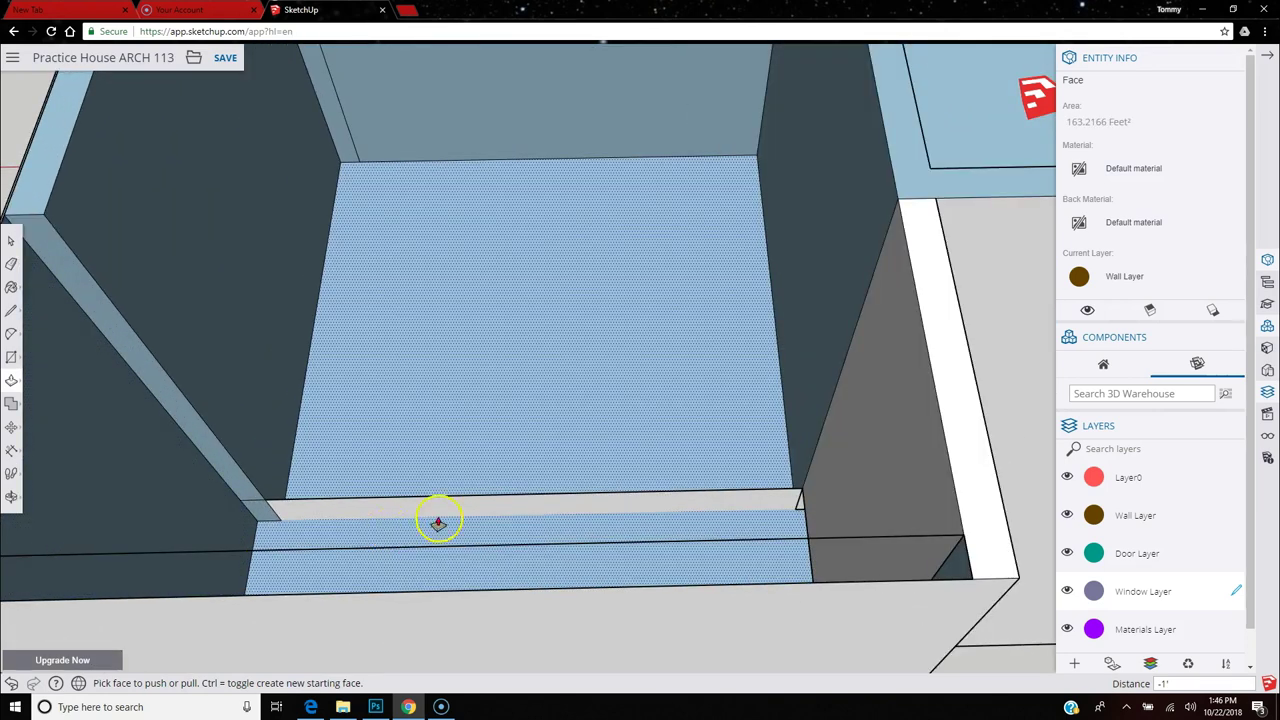
Erase the stray floor-strip edge at the base of the room's left interior wall.
left_click(12, 265)
left_click(433, 495)
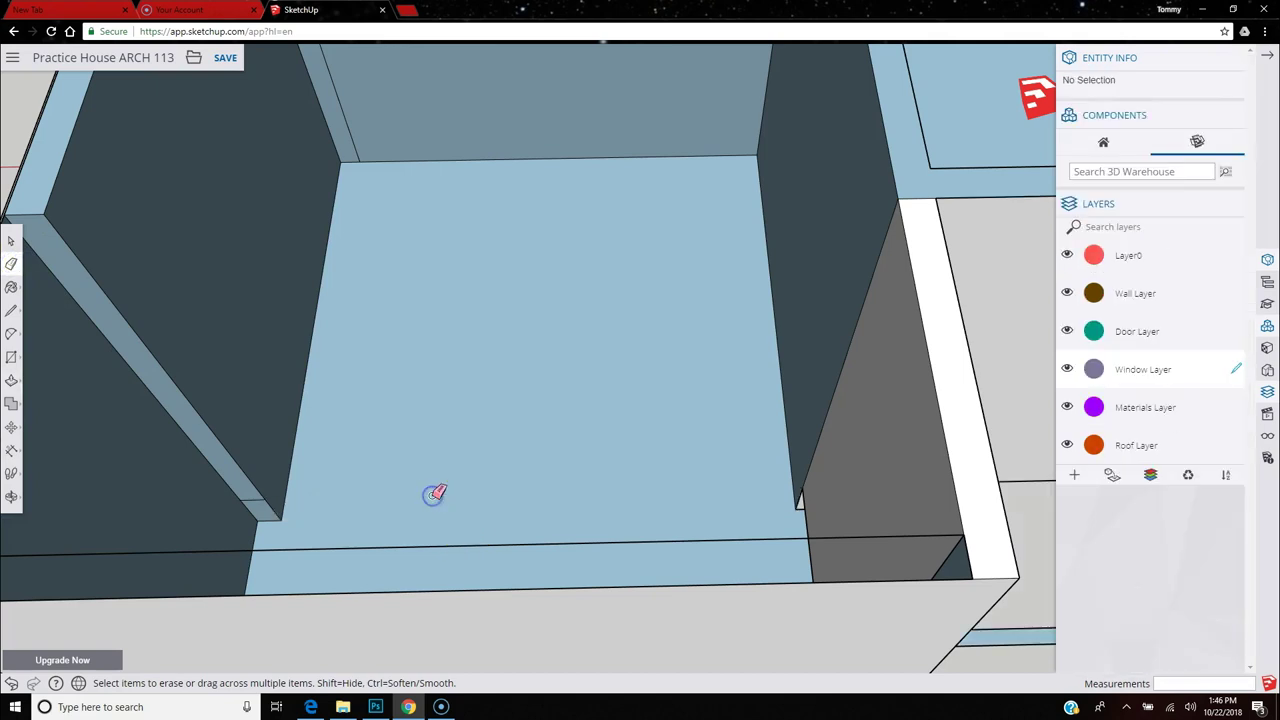
mouse_move(447, 510)
middle_mouse_down()
mouse_move(646, 420)
mouse_move(603, 460)
mouse_move(309, 583)
mouse_move(241, 487)
mouse_move(286, 529)
mouse_move(329, 517)
mouse_move(384, 466)
middle_mouse_up()
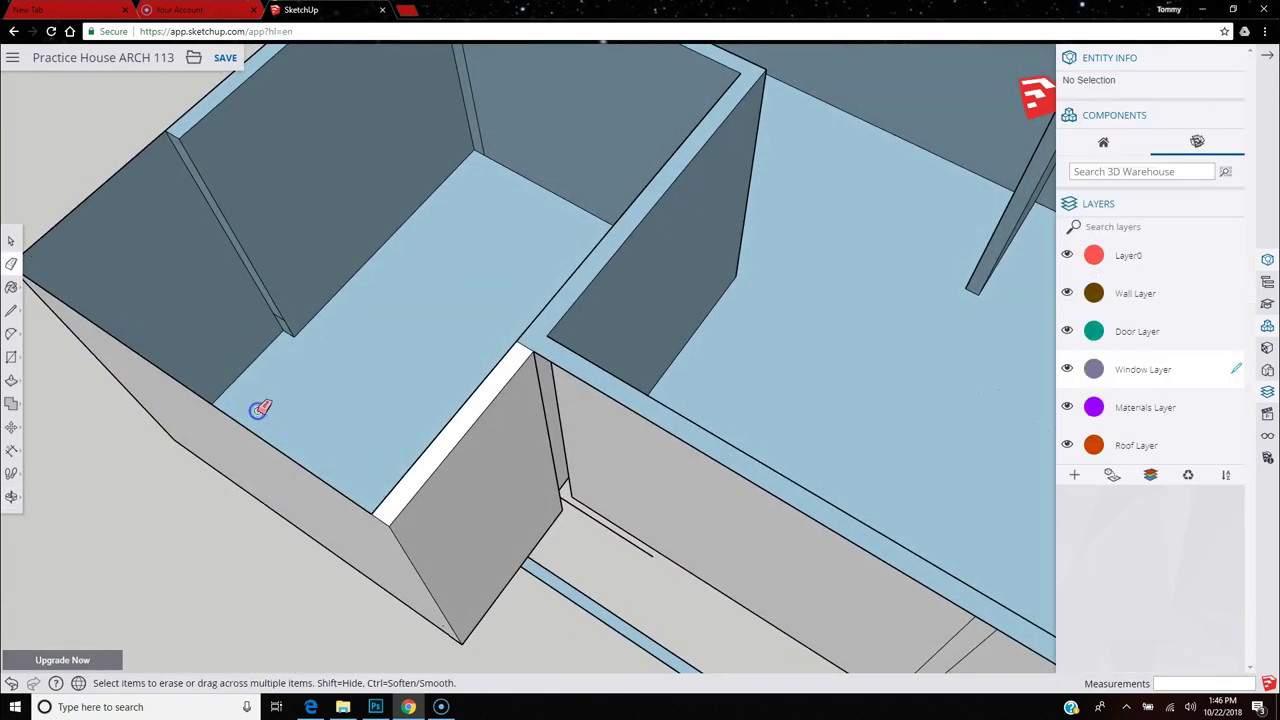
middle_click_drag(274, 346, 400, 434)
scroll(351, 514, "up", 10)
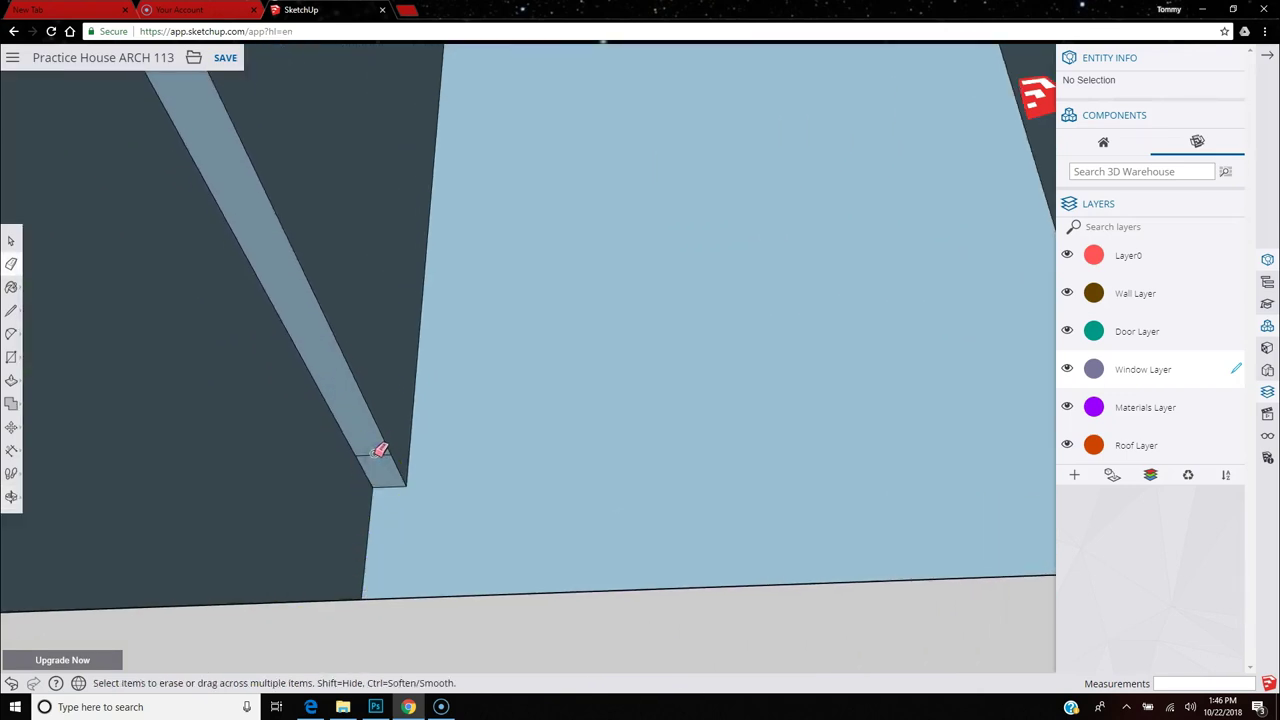
scroll(378, 453, "down", 8)
middle_click_drag(386, 474, 284, 467)
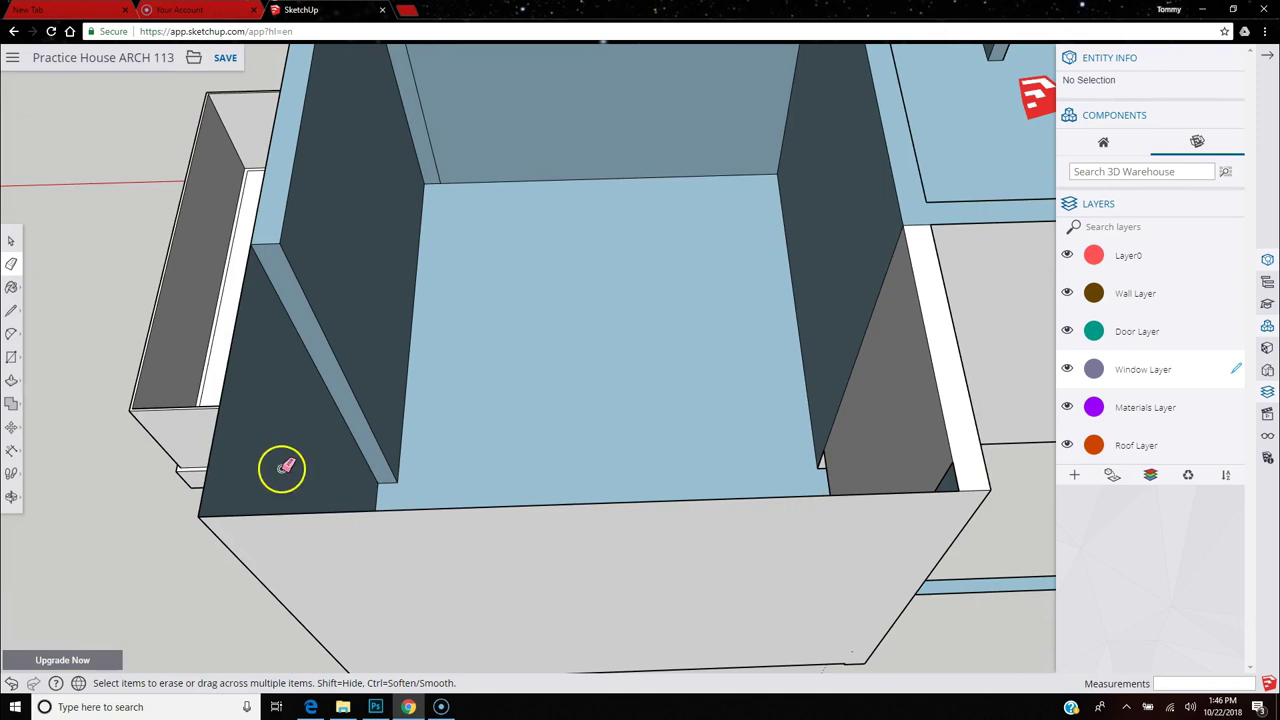
Push the slanted wall-end strip and the thin vertical wall strip out to the outer wall.
left_click(13, 380)
left_click(44, 357)
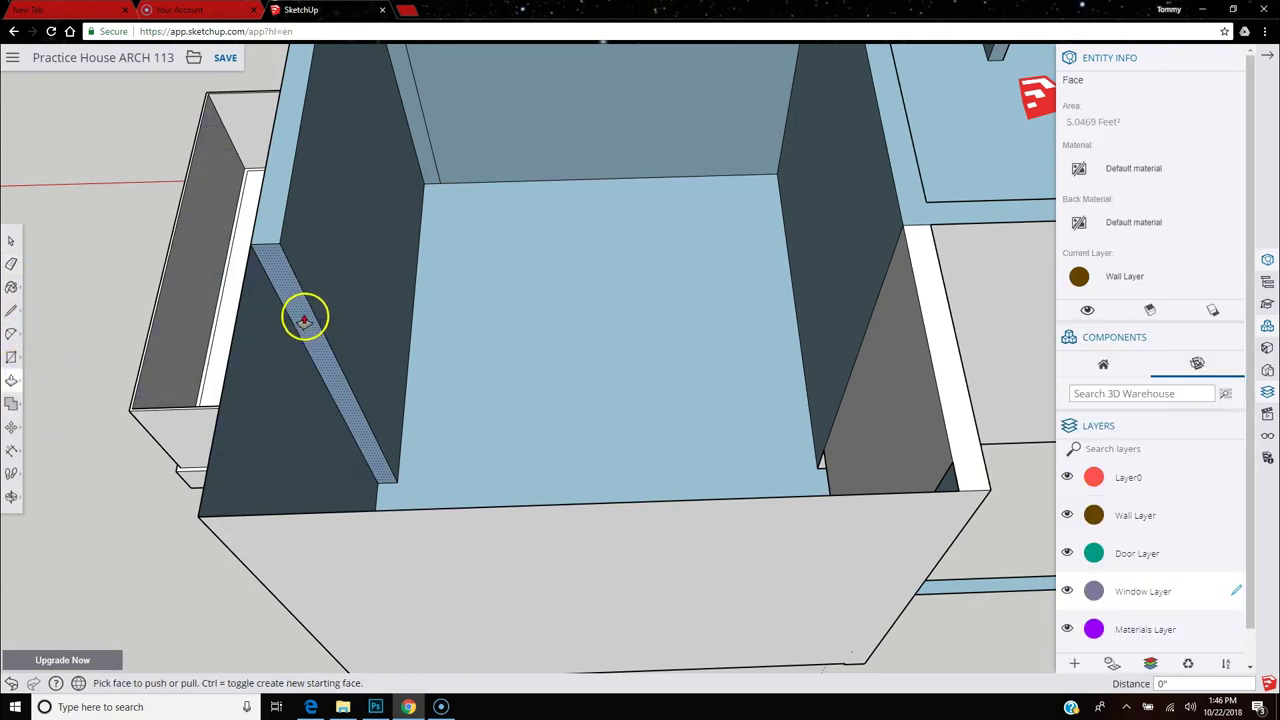
left_click(238, 430)
mouse_move(182, 512)
left_mouse_down()
mouse_move(229, 486)
mouse_move(278, 262)
mouse_move(266, 255)
mouse_move(200, 420)
mouse_move(199, 521)
left_mouse_up()
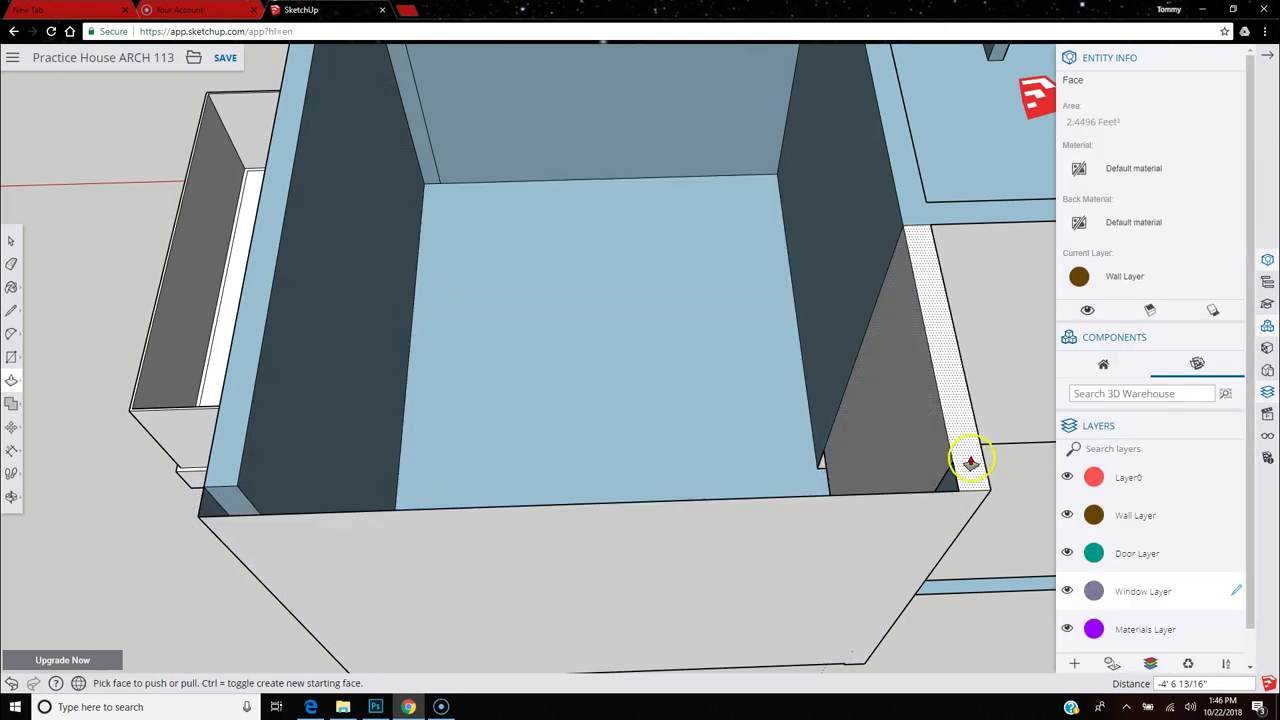
scroll(977, 491, "down", 2)
middle_click_drag(741, 488, 980, 631)
scroll(700, 486, "down", 3)
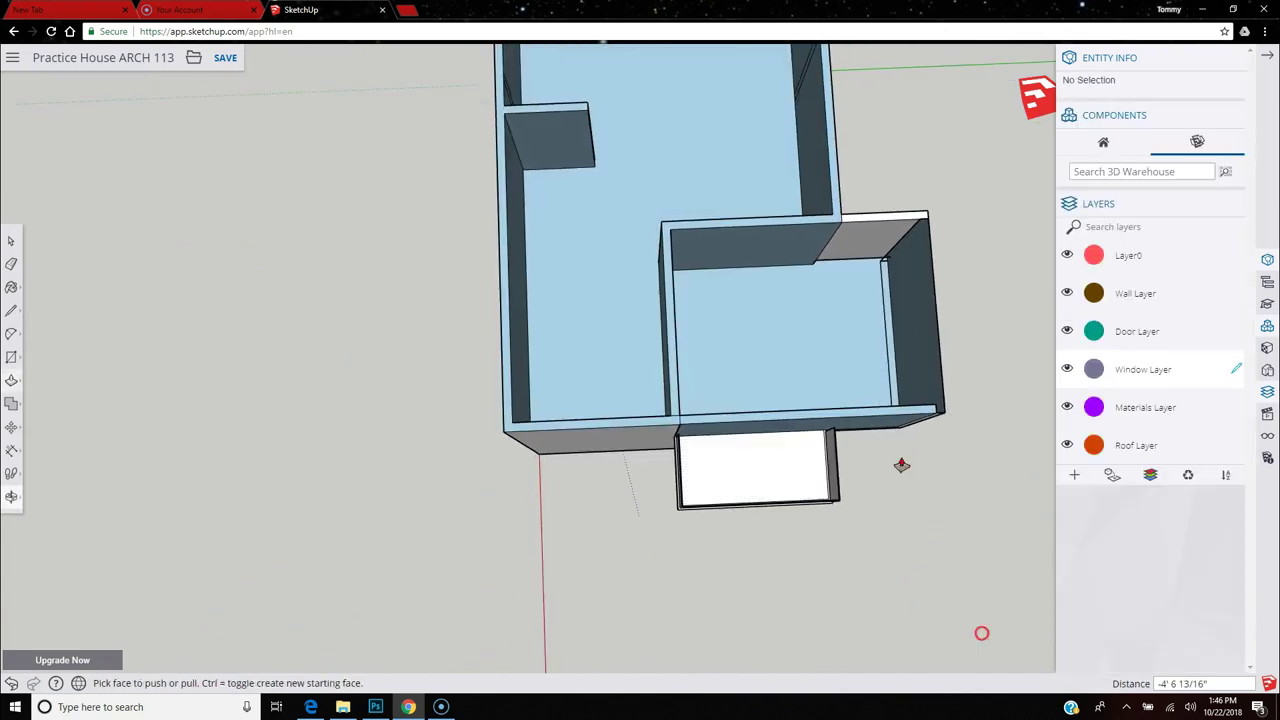
scroll(904, 302, "up", 3)
scroll(904, 302, "up", 2)
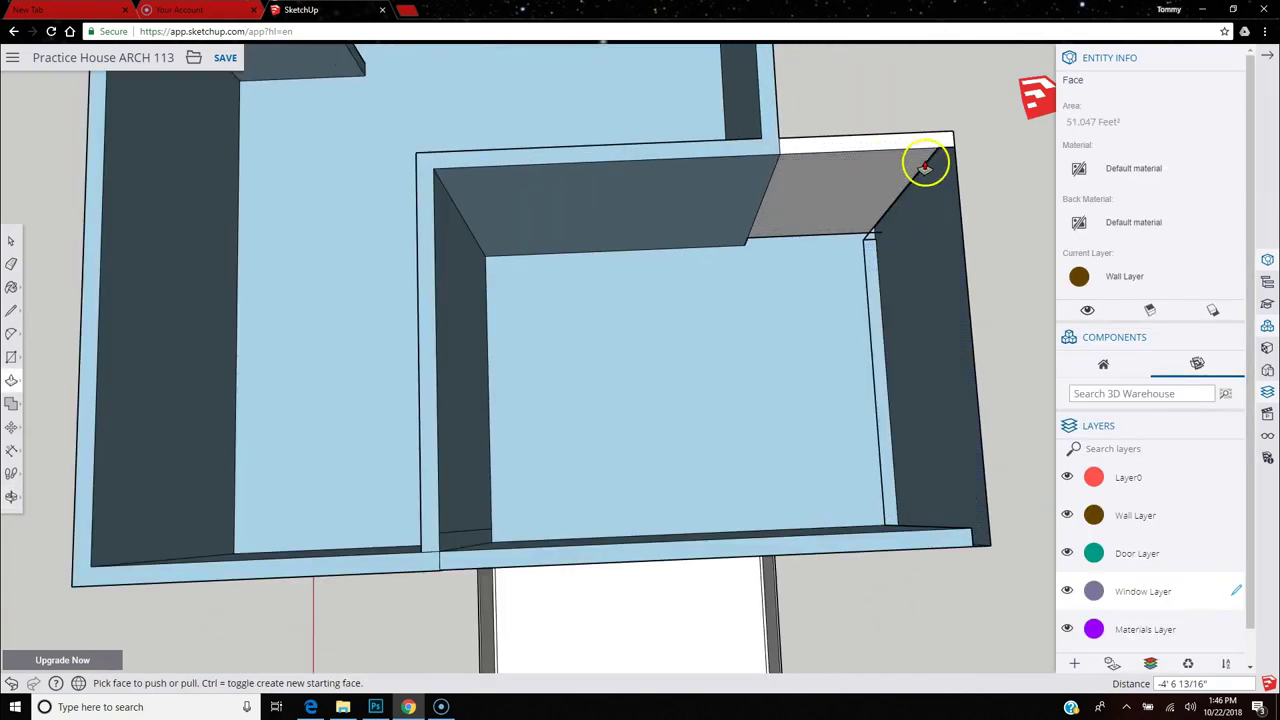
left_click_drag(876, 294, 900, 230)
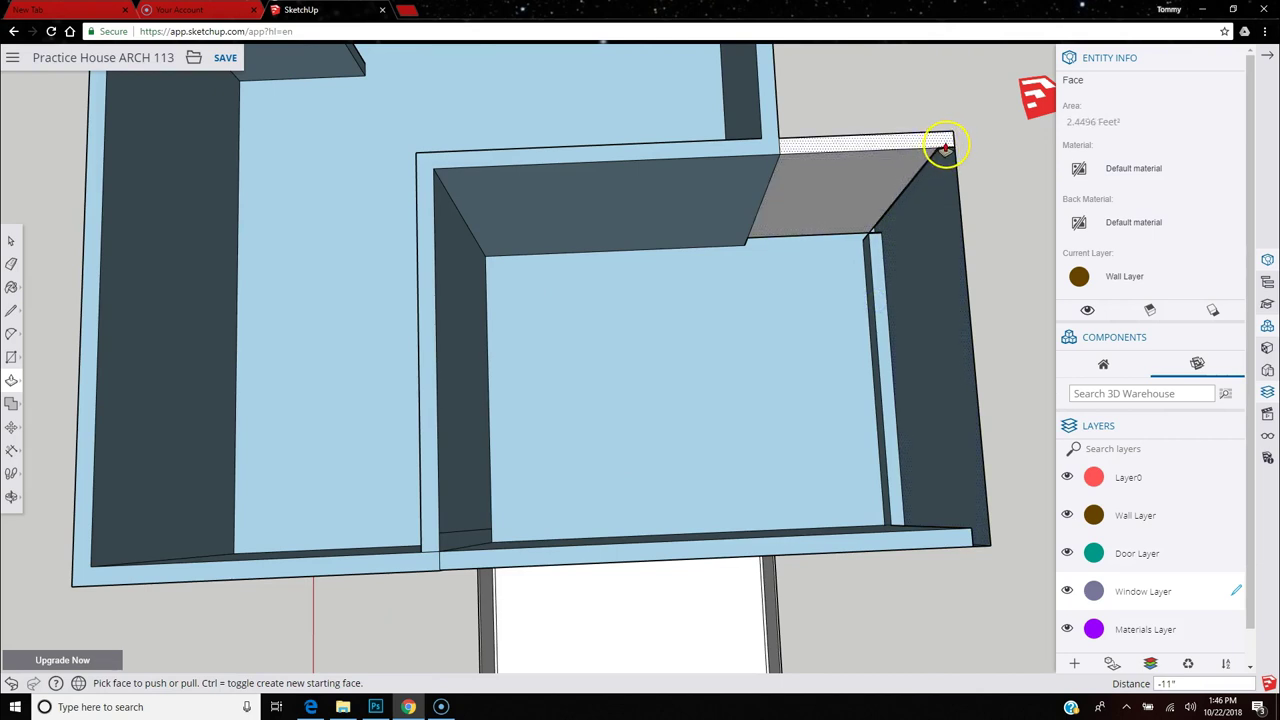
left_click_drag(880, 314, 889, 209)
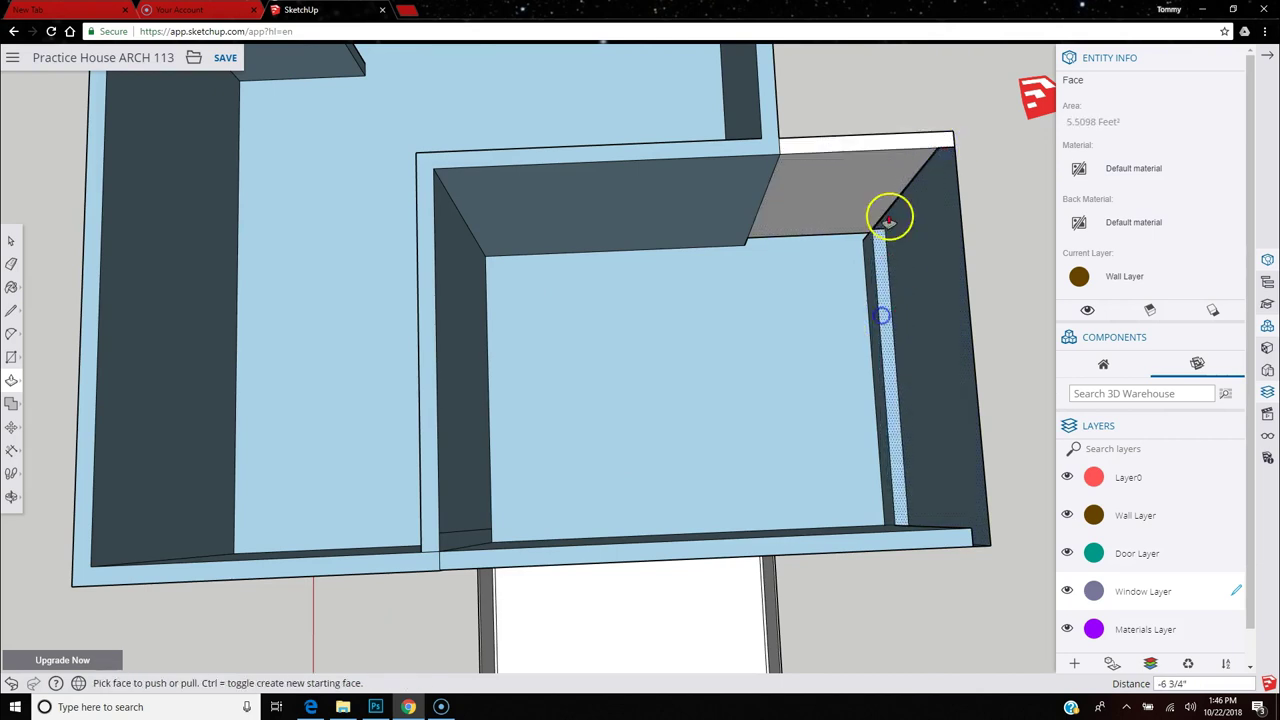
left_click_drag(894, 286, 920, 149)
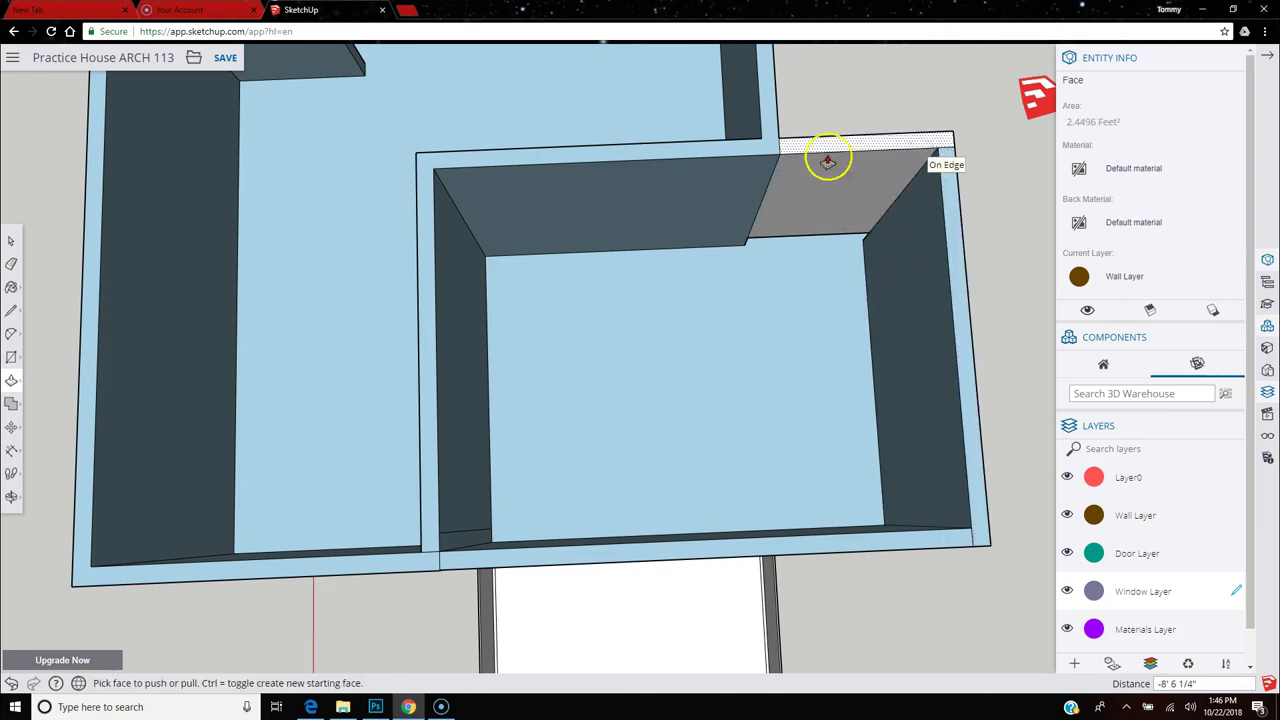
Push the narrow strip along the interior wall's base 5 13/16" to close the gap.
middle_click_drag(797, 182, 780, 245)
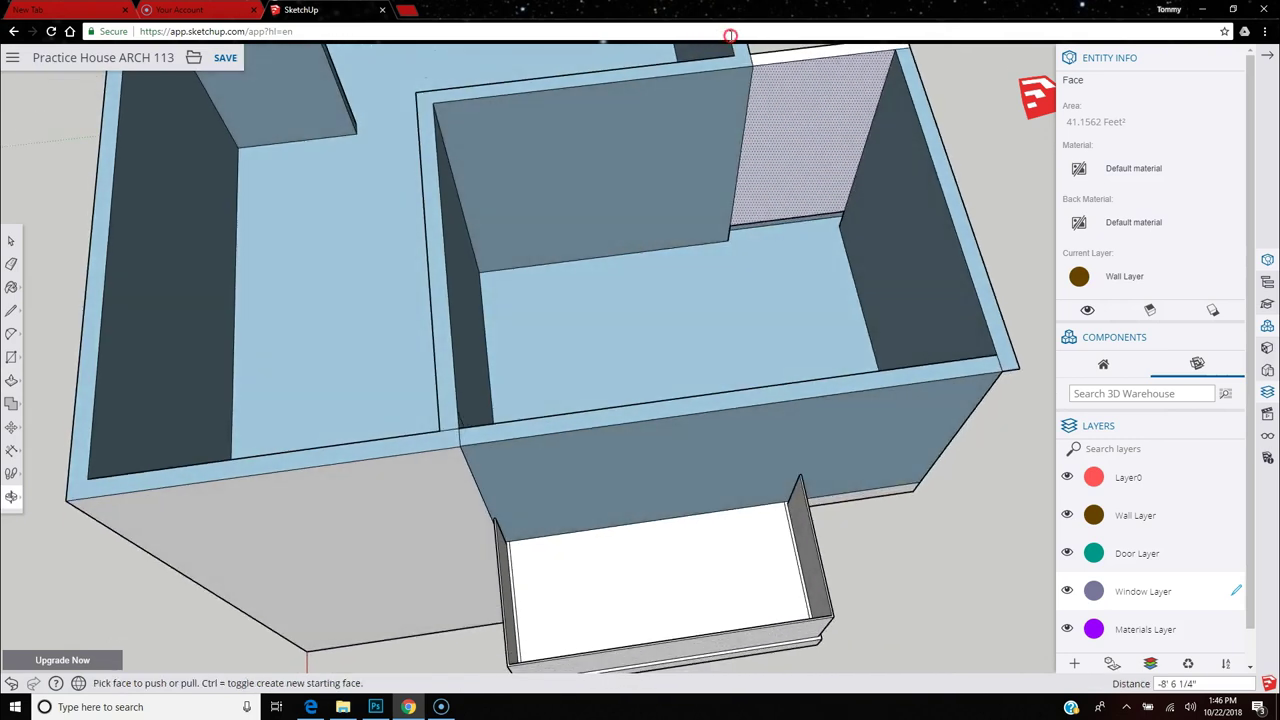
scroll(786, 249, "up", 5)
scroll(806, 228, "up", 4)
left_click_drag(720, 196, 663, 260)
left_click(540, 228)
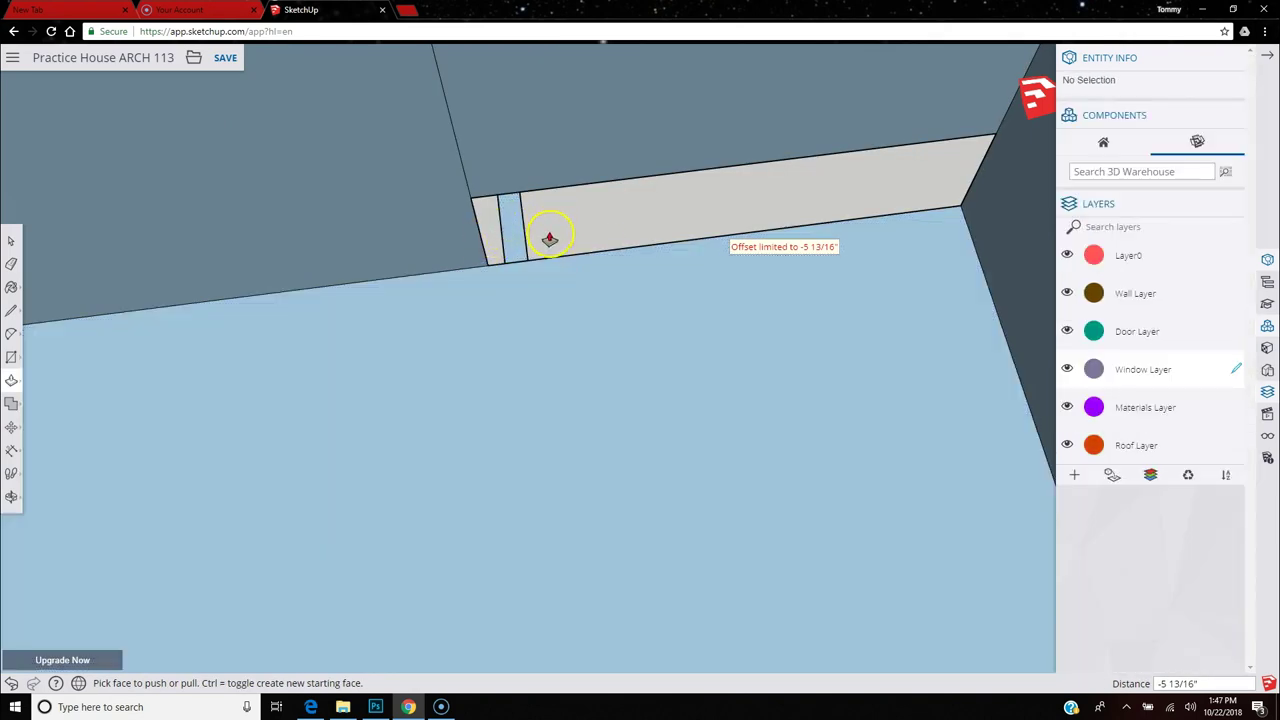
scroll(549, 238, "down", 5)
middle_click_drag(543, 234, 229, 291)
left_click(229, 291)
scroll(337, 326, "down", 2)
left_click(337, 326)
middle_click_drag(337, 326, 694, 217)
left_click(694, 217)
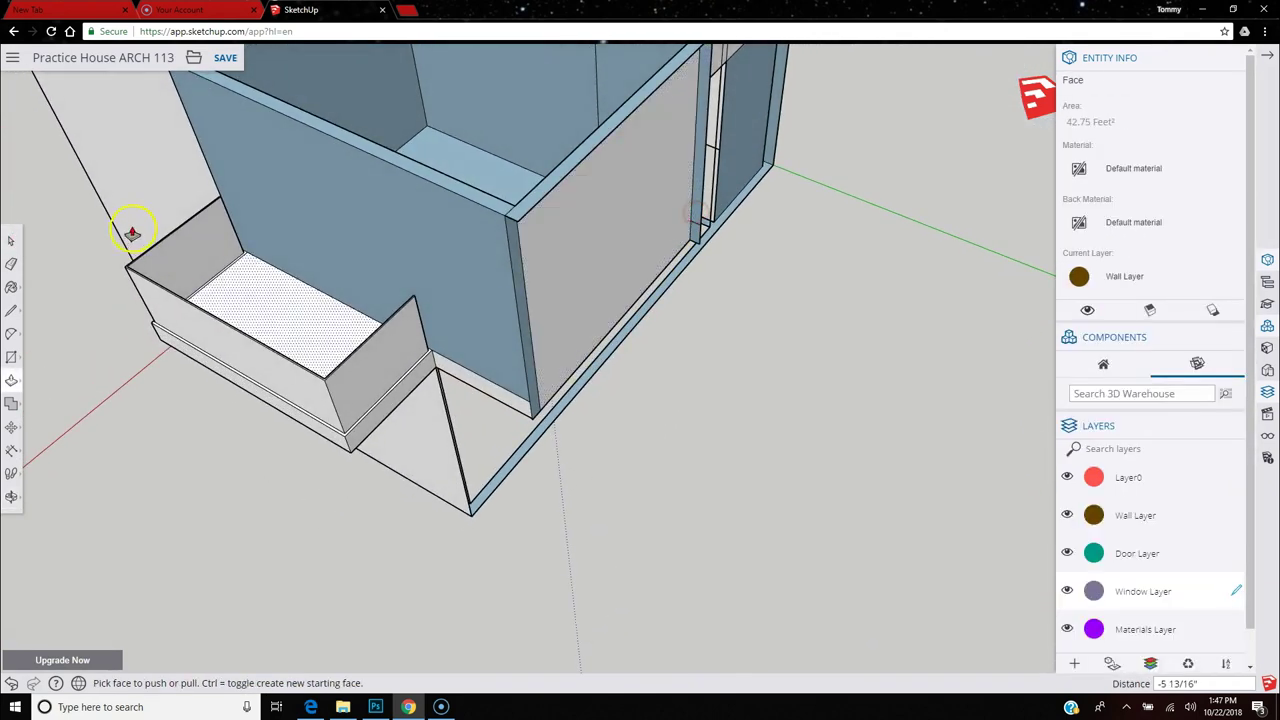
left_click(11, 313)
scroll(670, 305, "up", 6)
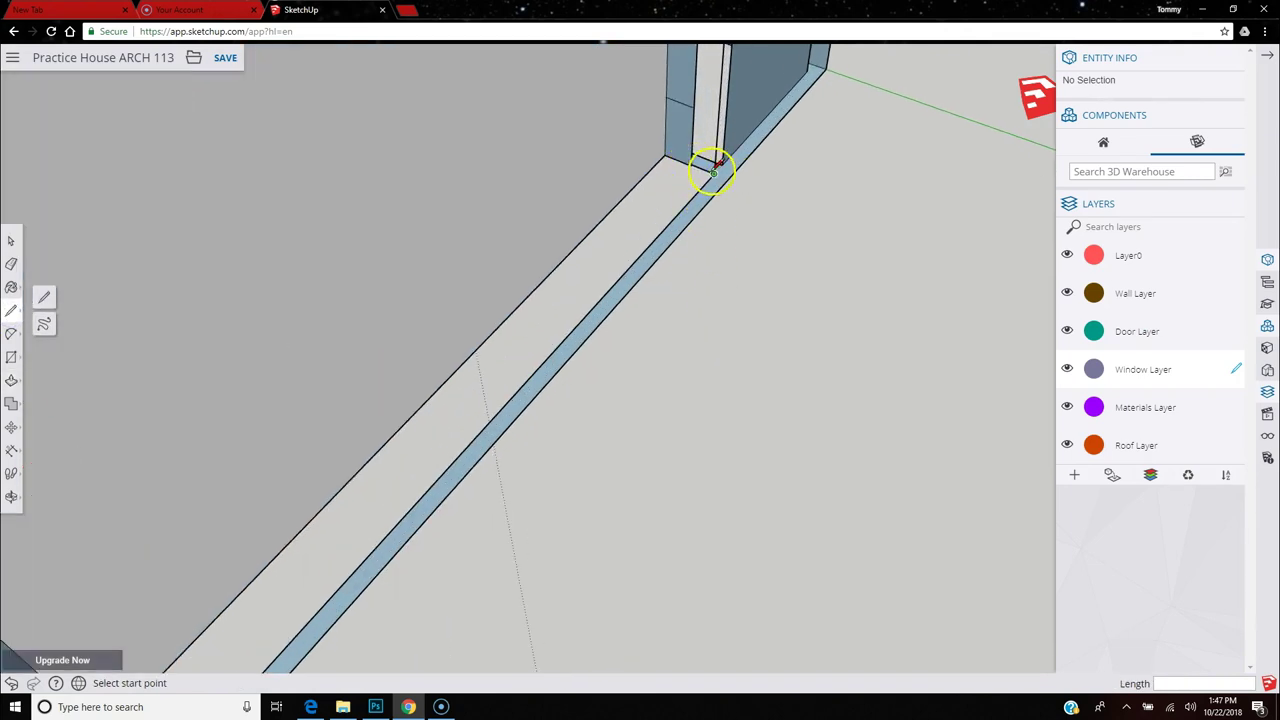
Abandon the stray line at the wall corner and orbit to view the house's underside.
left_click(691, 162)
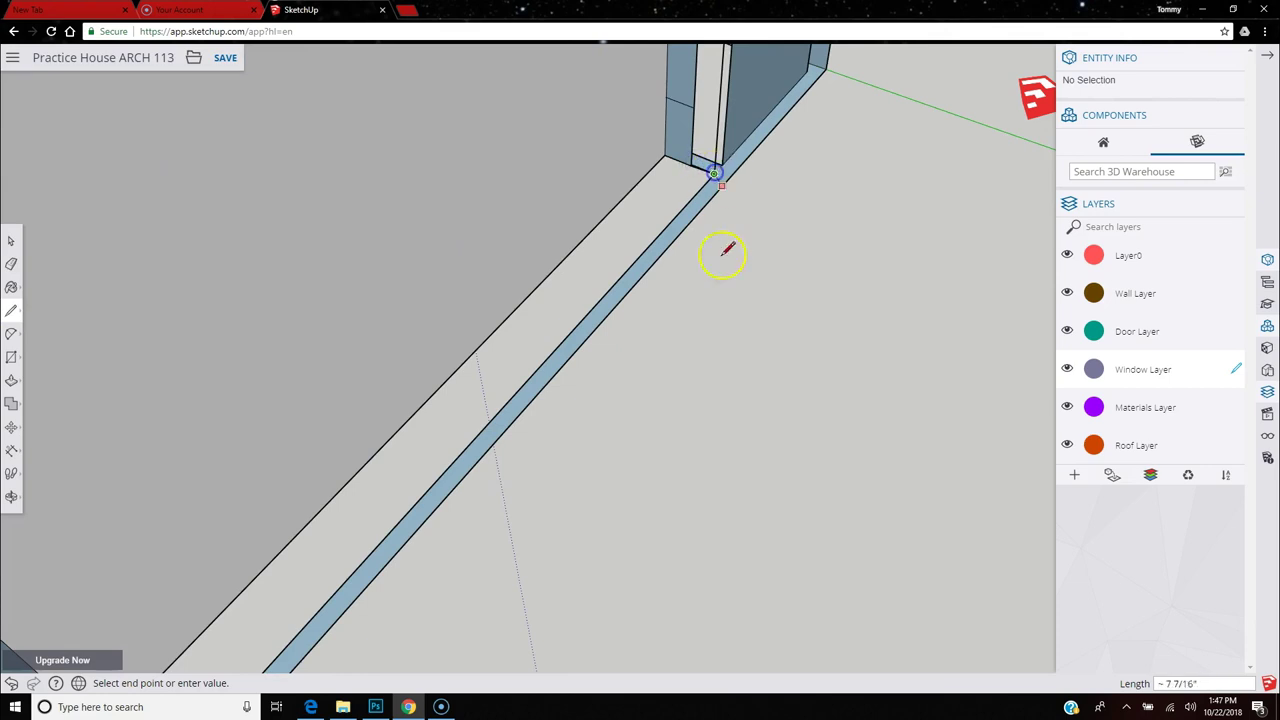
scroll(540, 320, "down", 2)
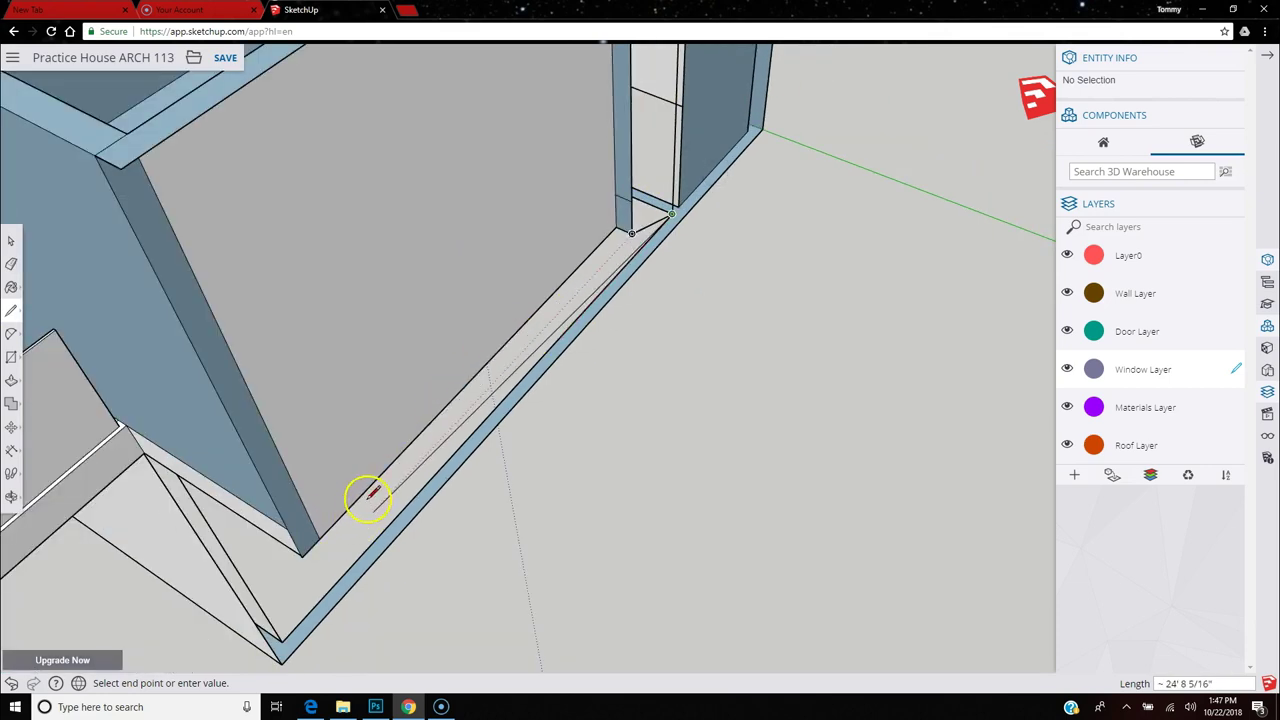
key("Escape")
middle_click_drag(420, 511, 190, 434)
scroll(195, 432, "down", 2)
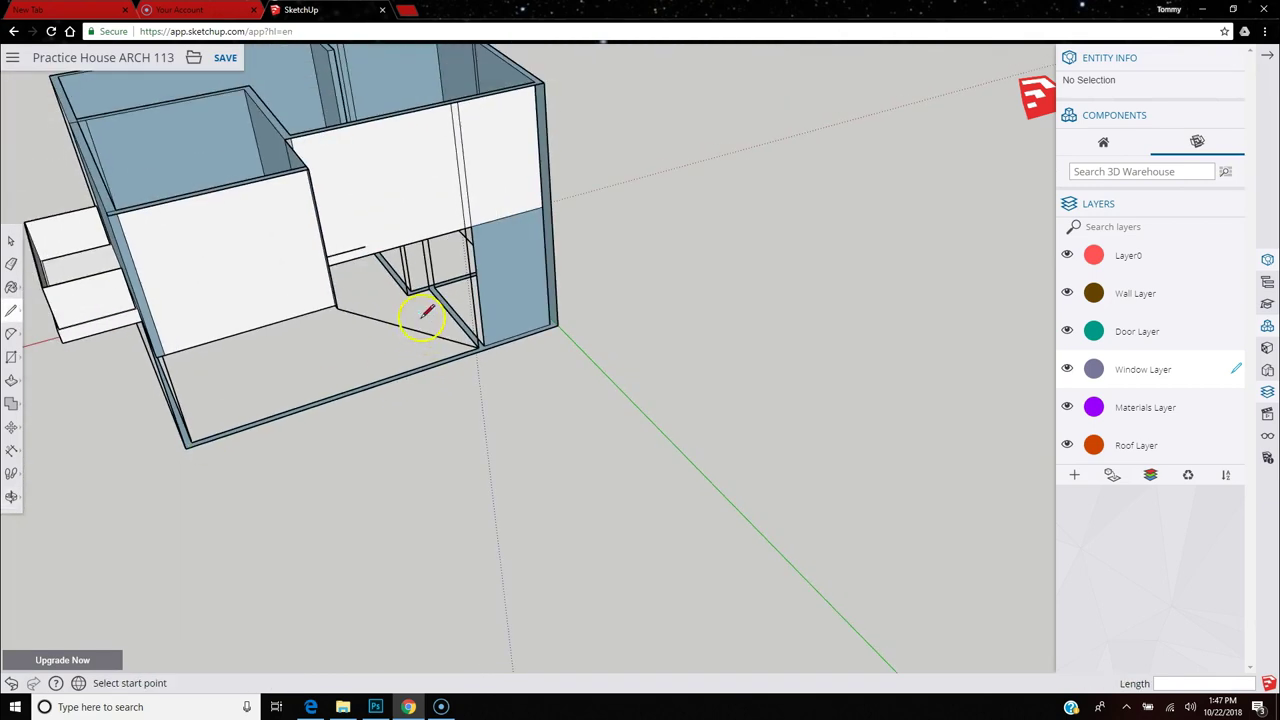
left_click(10, 264)
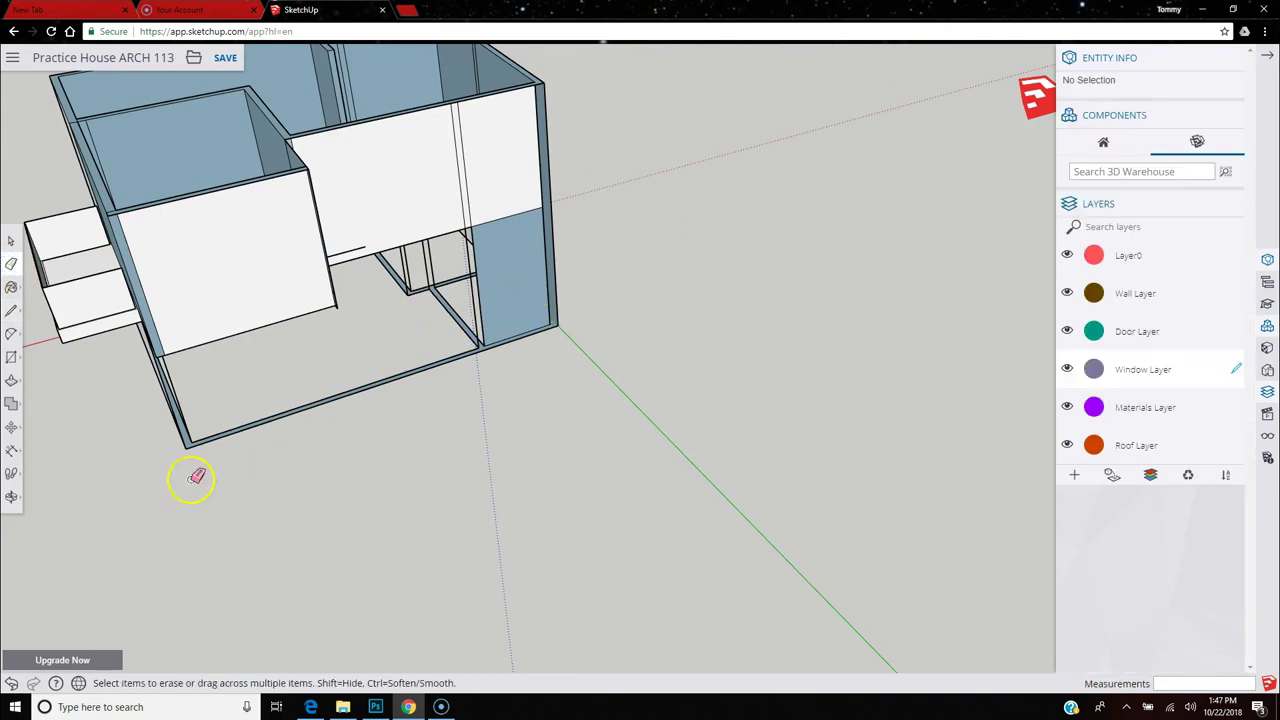
Draw a rectangle from the wall's bottom corner to close the open underside with a face.
left_click(10, 362)
left_click(191, 442)
left_click(471, 225)
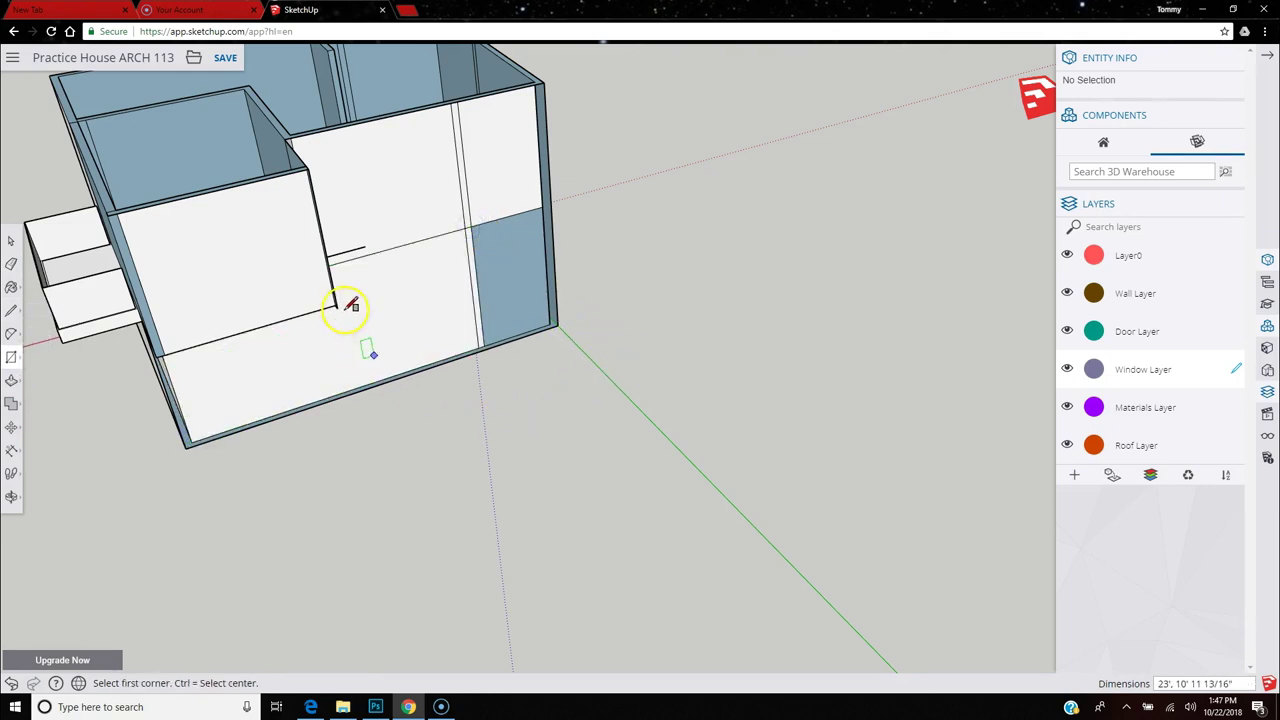
middle_click_drag(283, 375, 330, 303)
left_click_drag(447, 195, 500, 171)
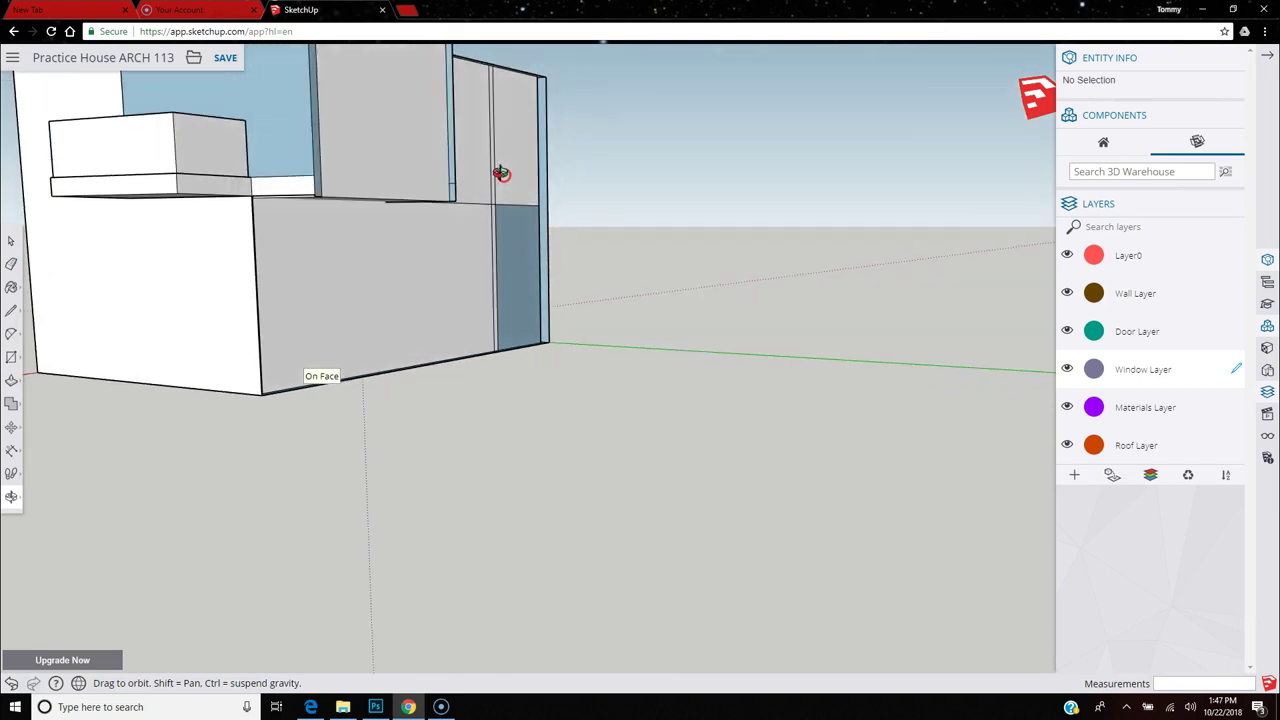
key("r")
middle_click_drag(391, 194, 23, 651)
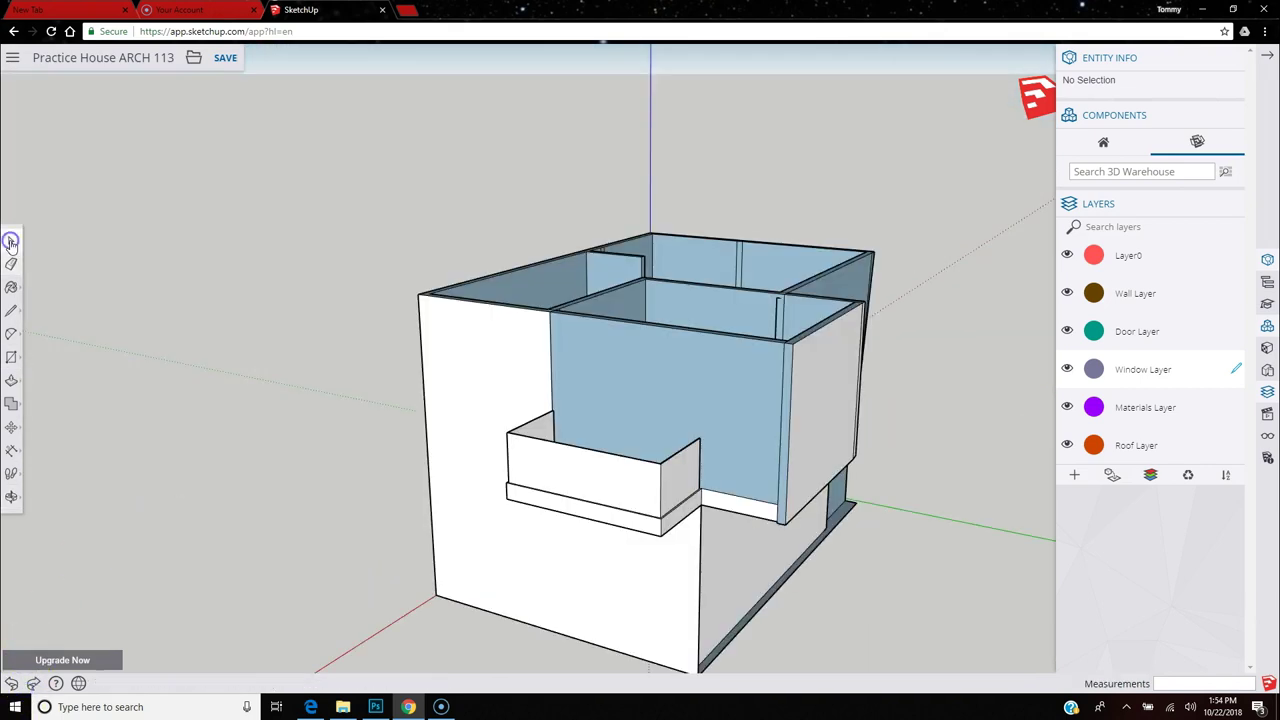
left_click(11, 241)
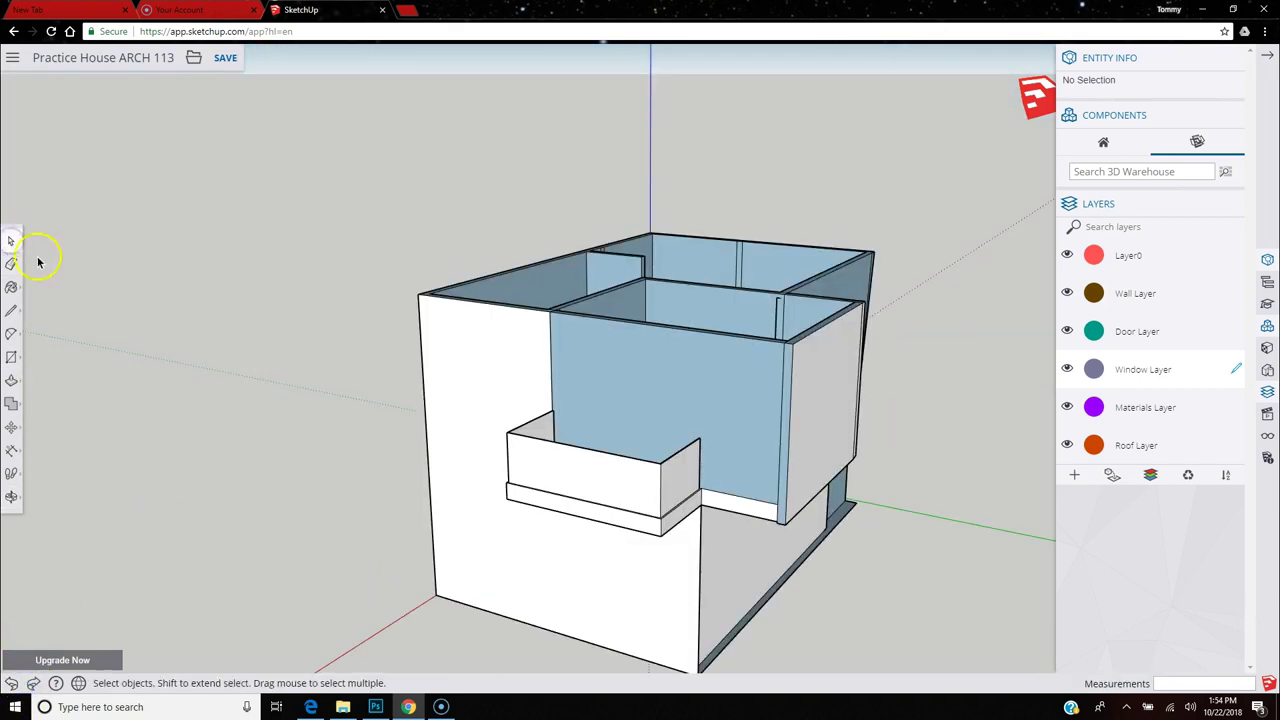
Hide the vertical wall edge and the seam between the white and blue walls behind the balcony.
left_click(550, 352)
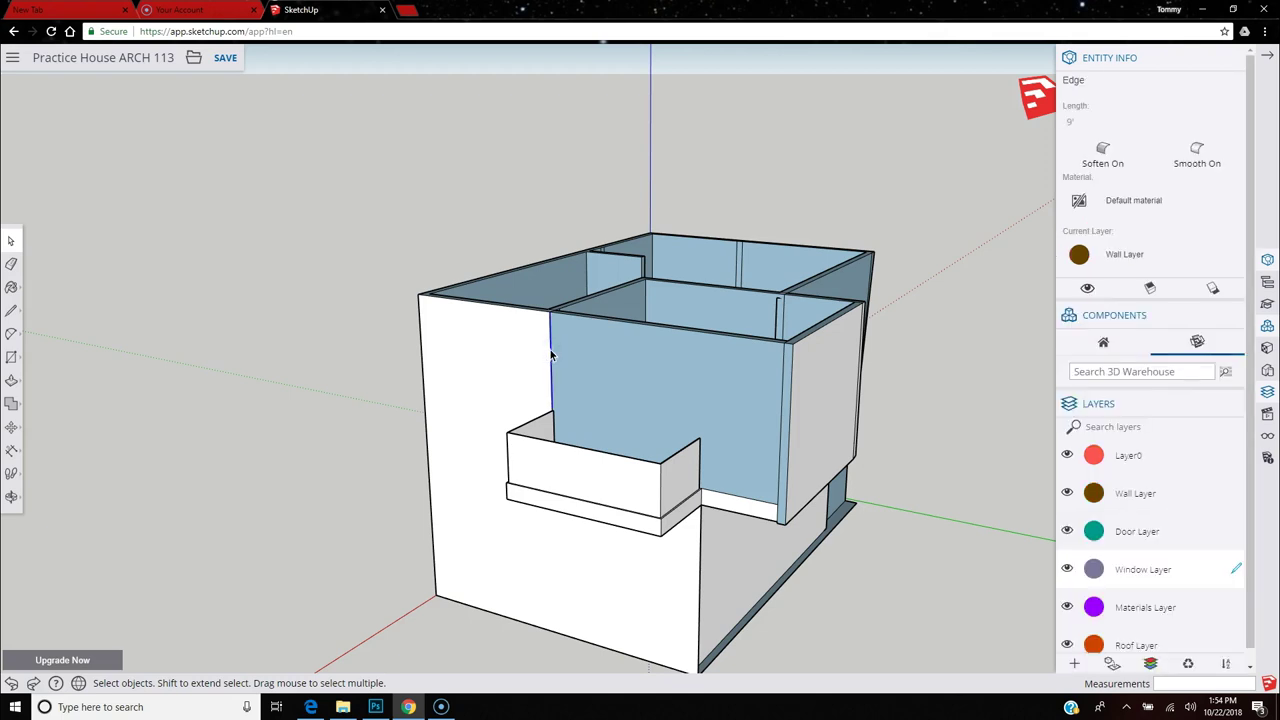
right_click(550, 352)
left_click(591, 425)
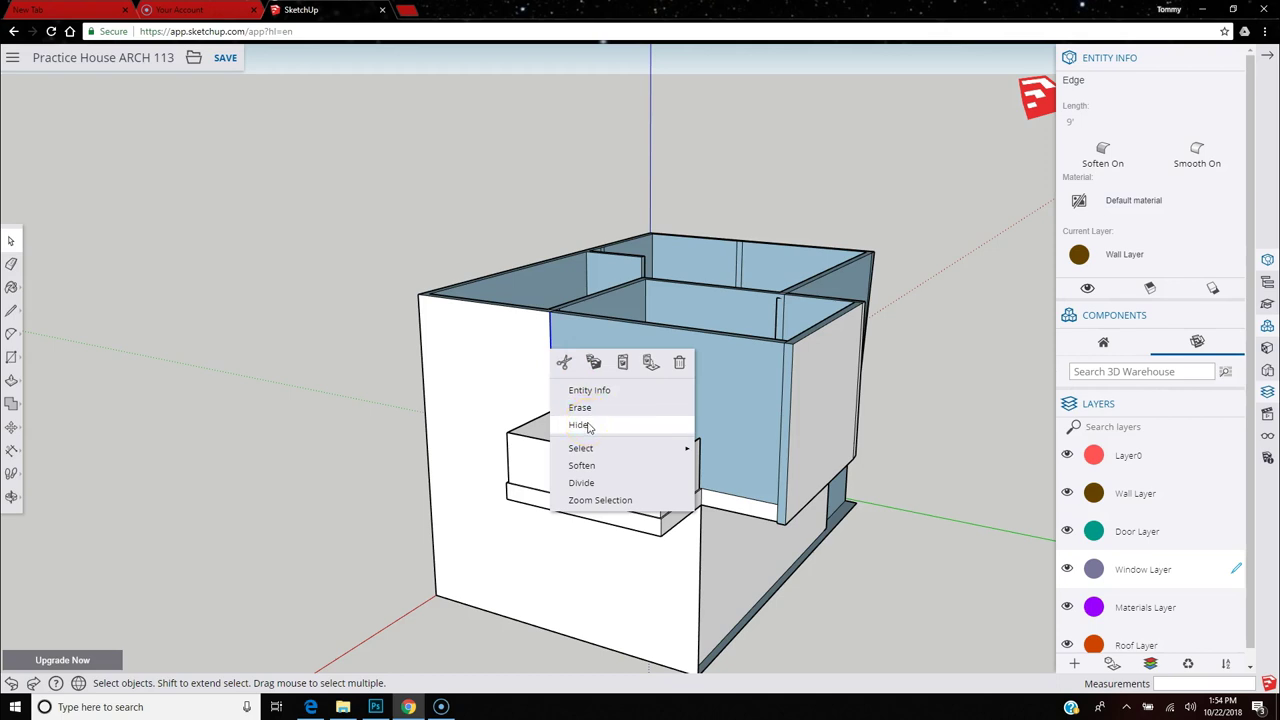
left_click(580, 425)
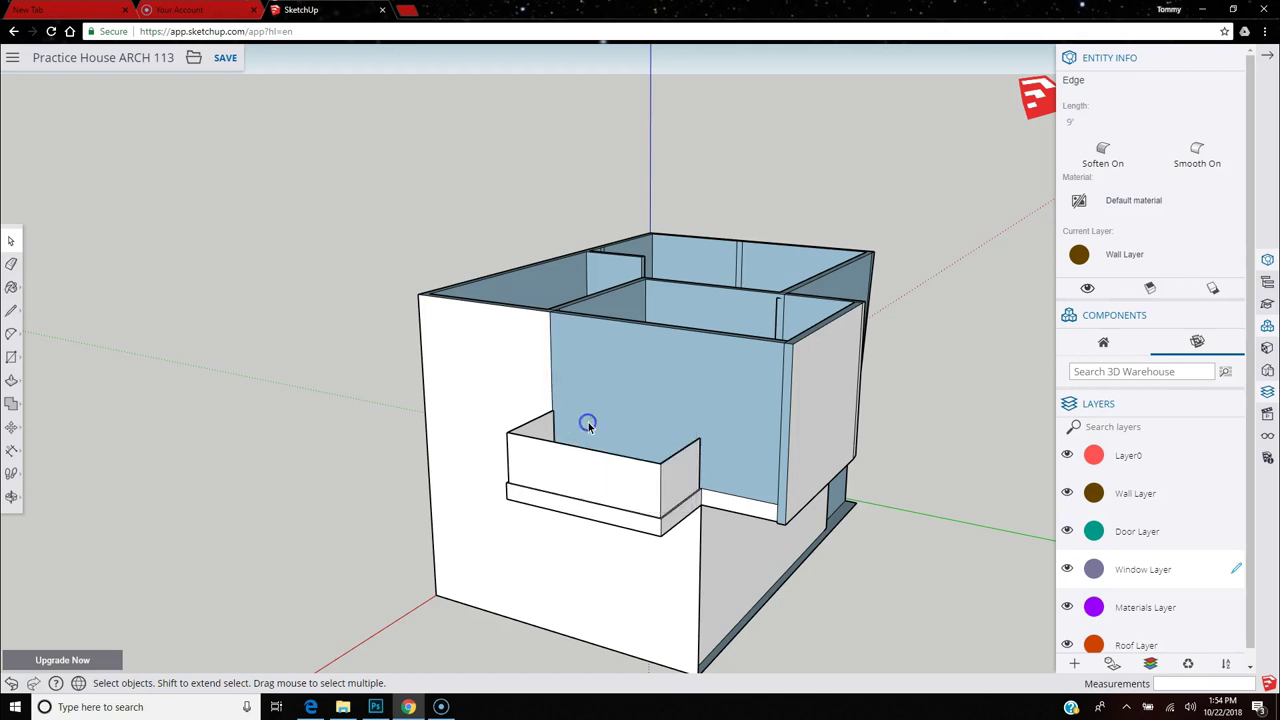
left_click(550, 360)
right_click(550, 354)
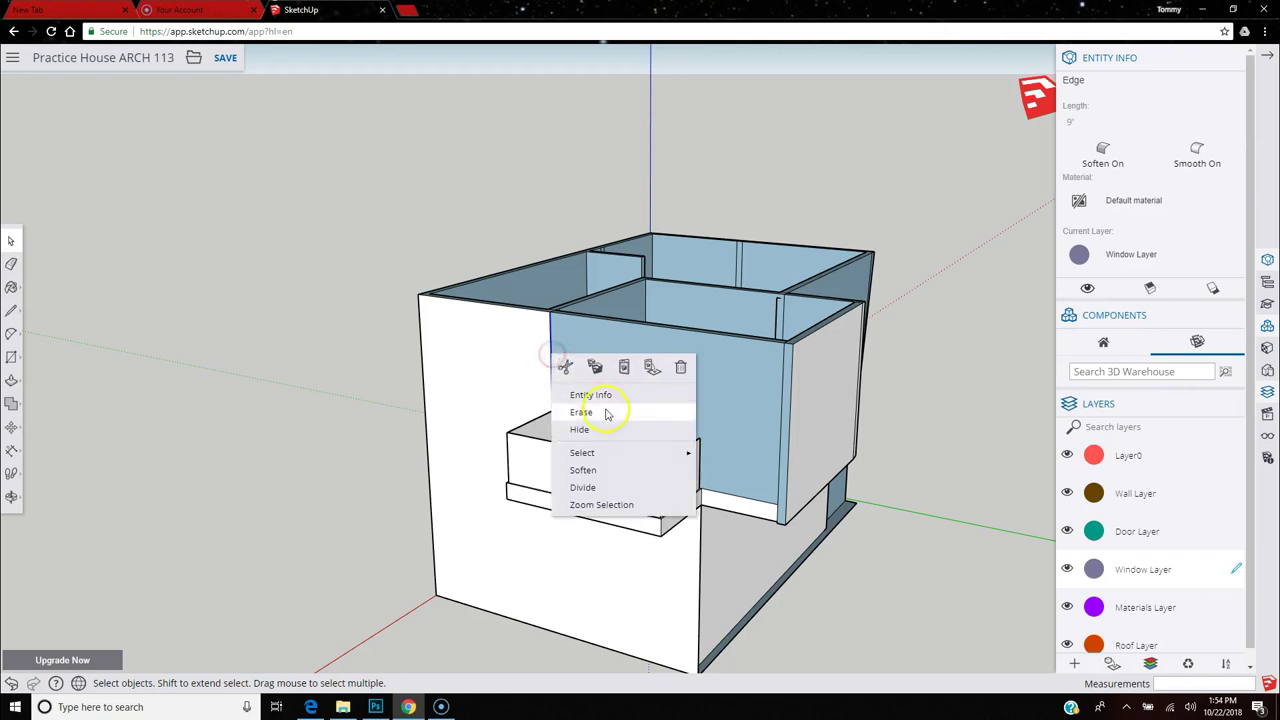
left_click(582, 429)
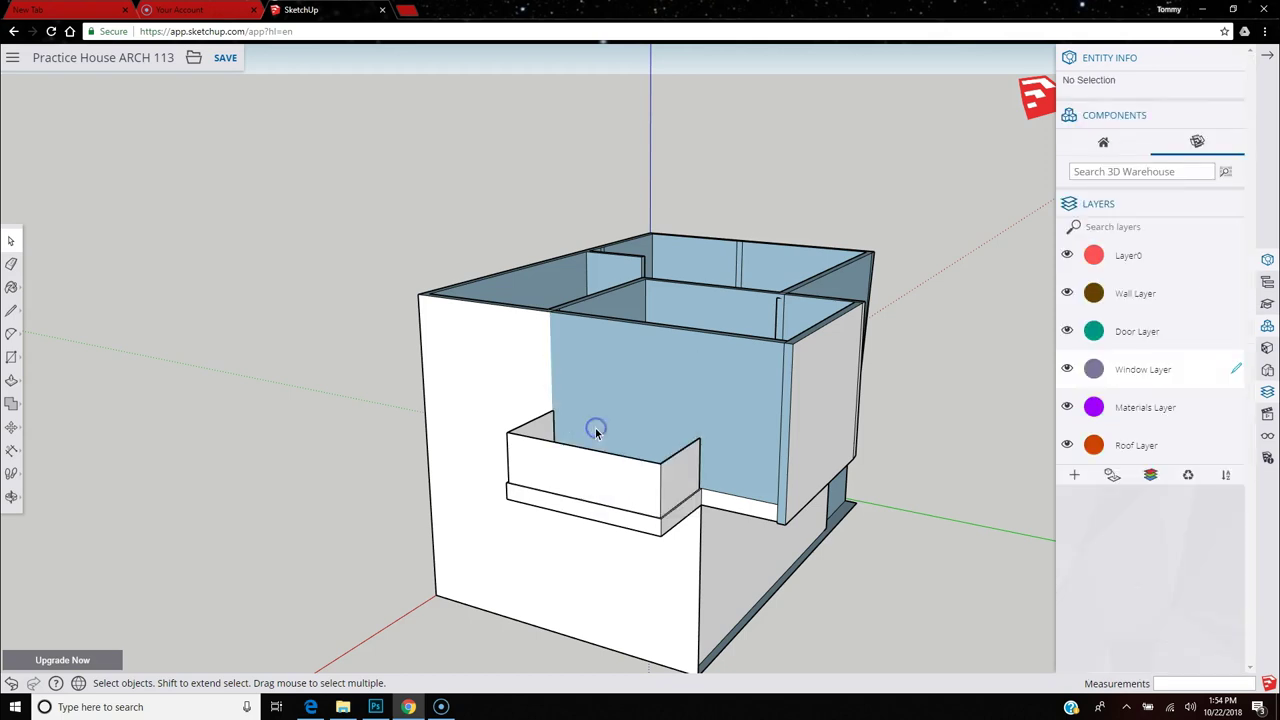
Hide the blue wall's right-hand vertical edge, bottom edge and short lower-corner edge.
left_click(784, 388)
right_click(784, 388)
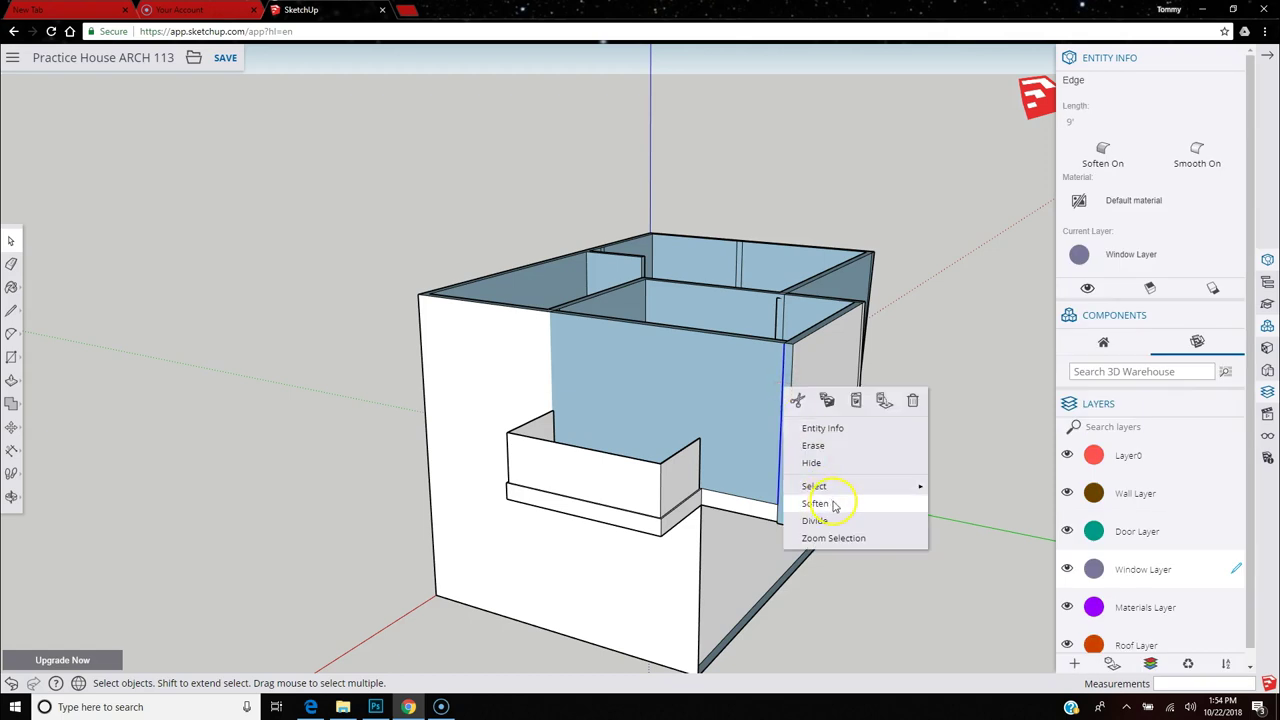
mouse_move(836, 494)
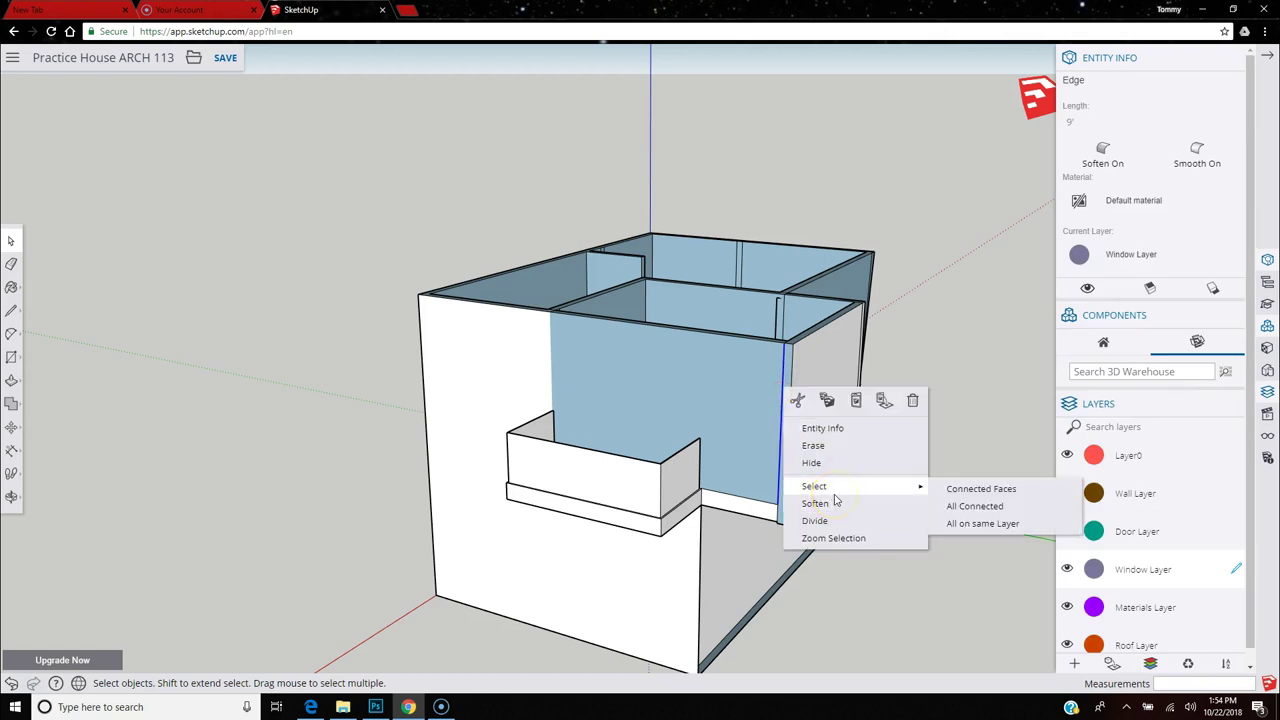
left_click(824, 464)
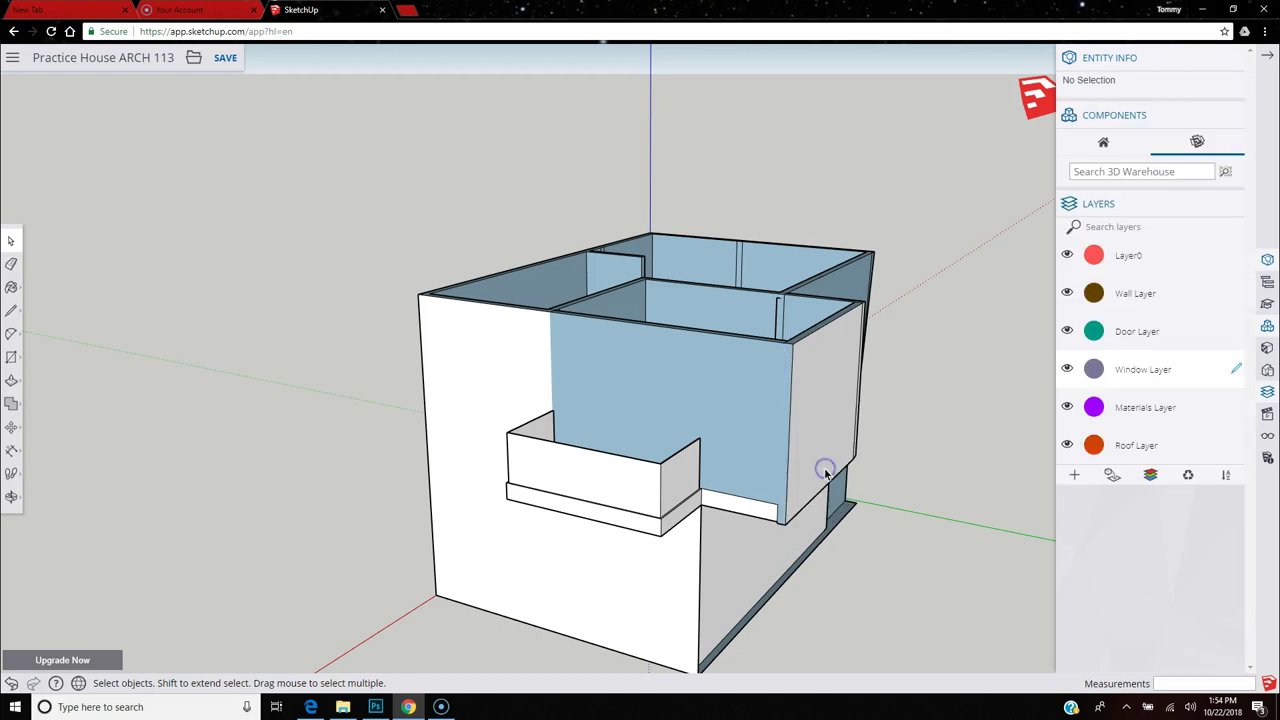
left_click(753, 505)
right_click(753, 502)
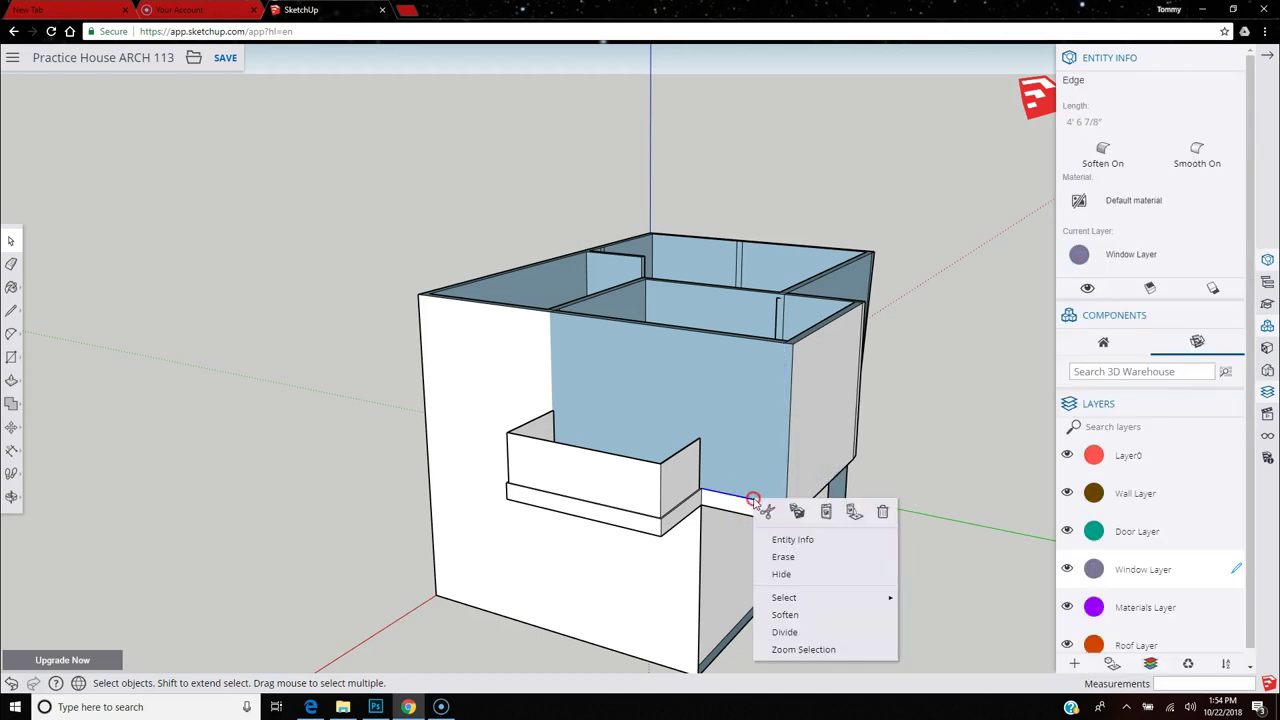
left_click(798, 572)
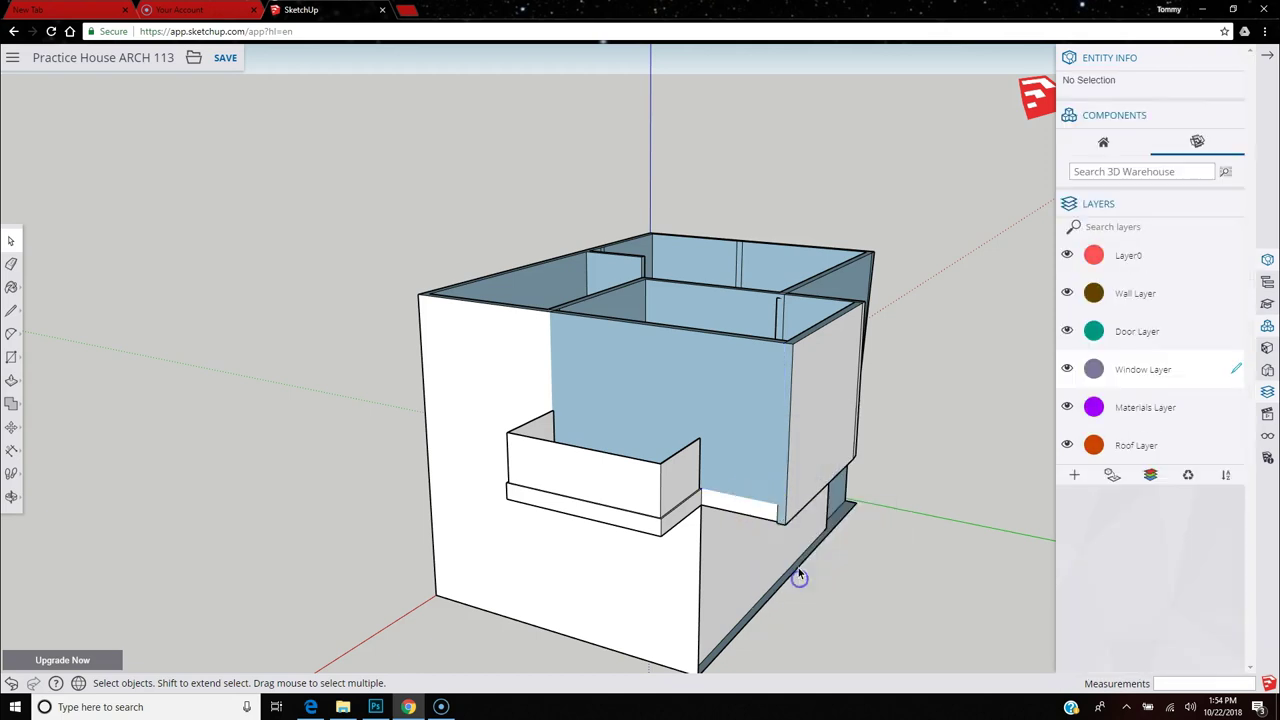
left_click(777, 511)
right_click(777, 512)
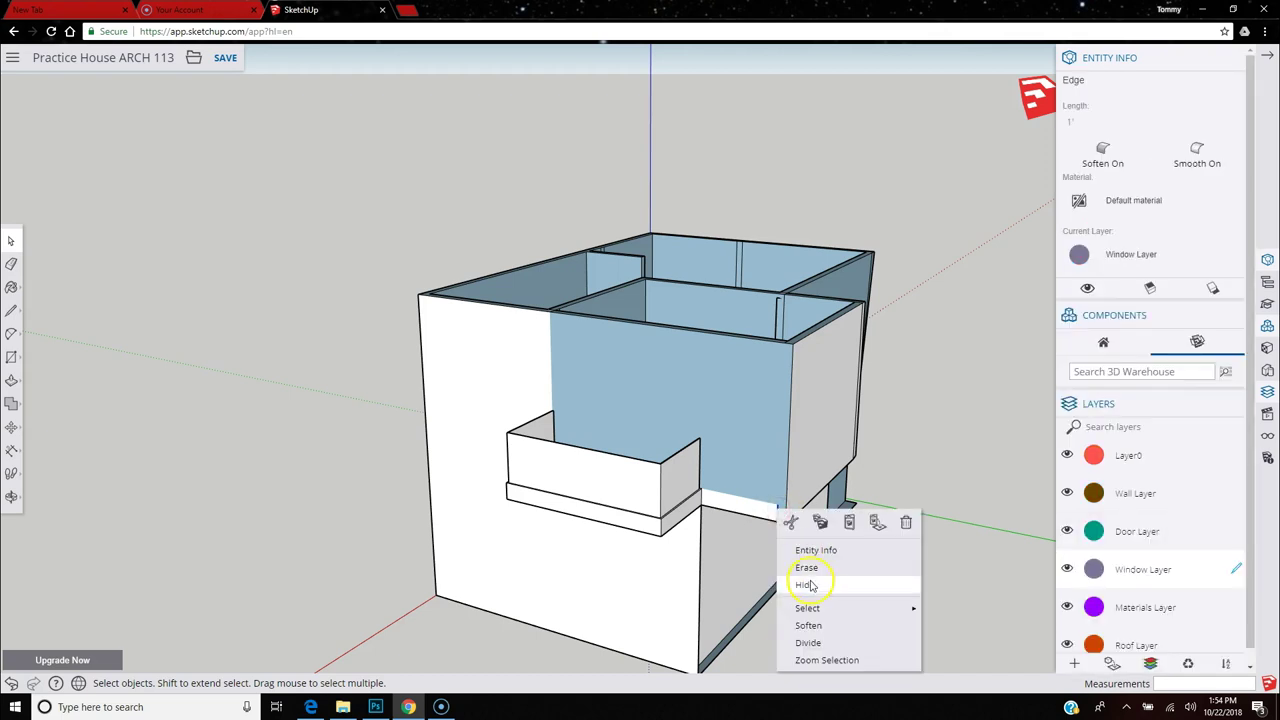
left_click(811, 582)
middle_click_drag(725, 455, 890, 370)
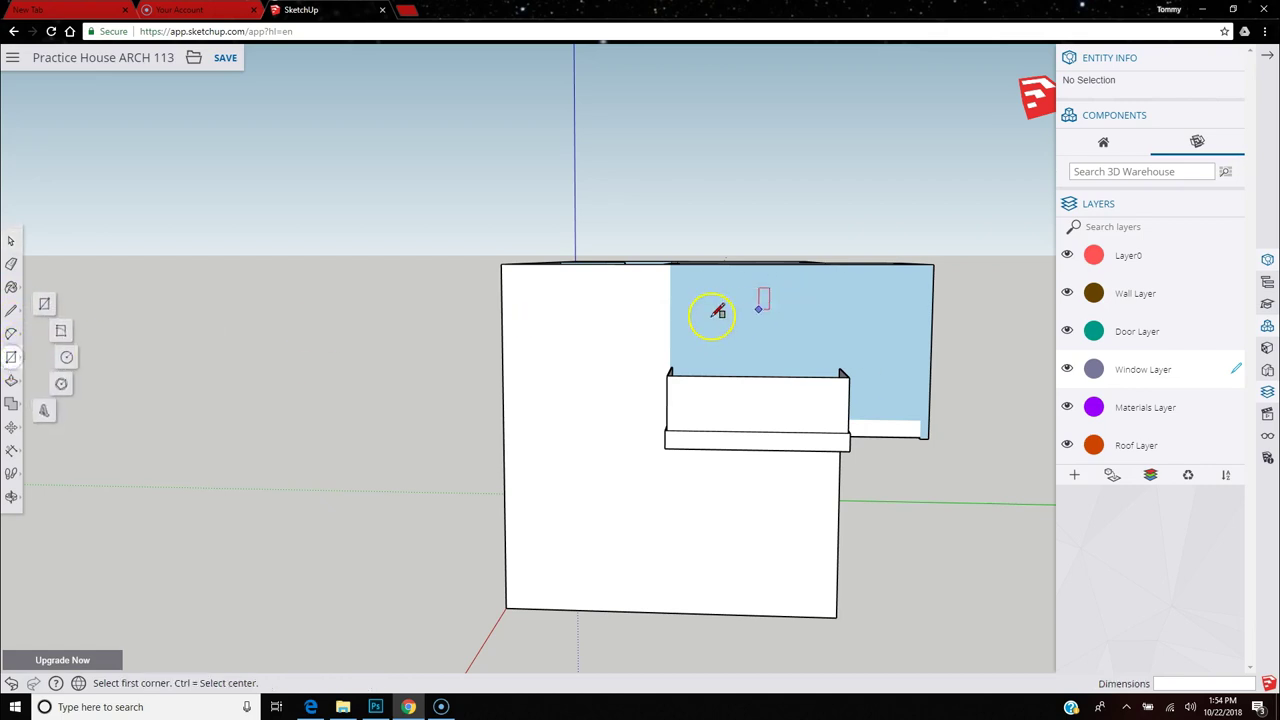
Draw a door rectangle on the back wall from the balcony floor and split it into two panes.
middle_click_drag(757, 329, 714, 497)
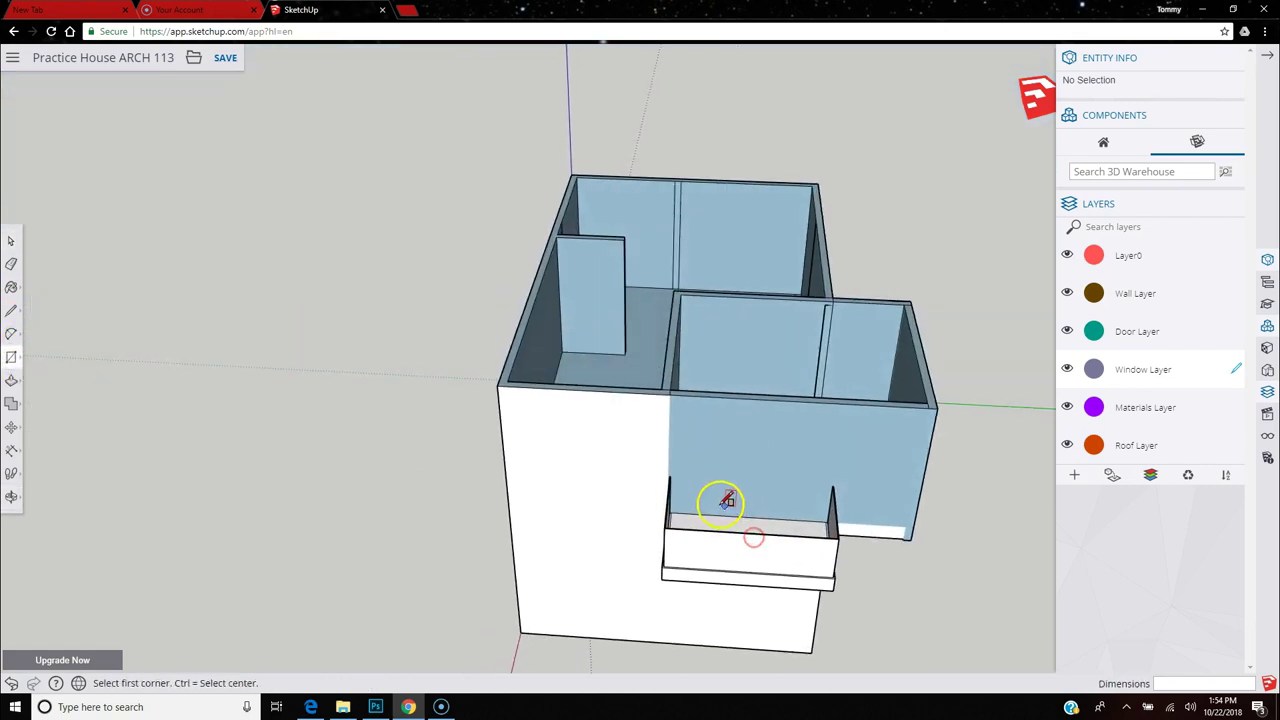
left_click(693, 513)
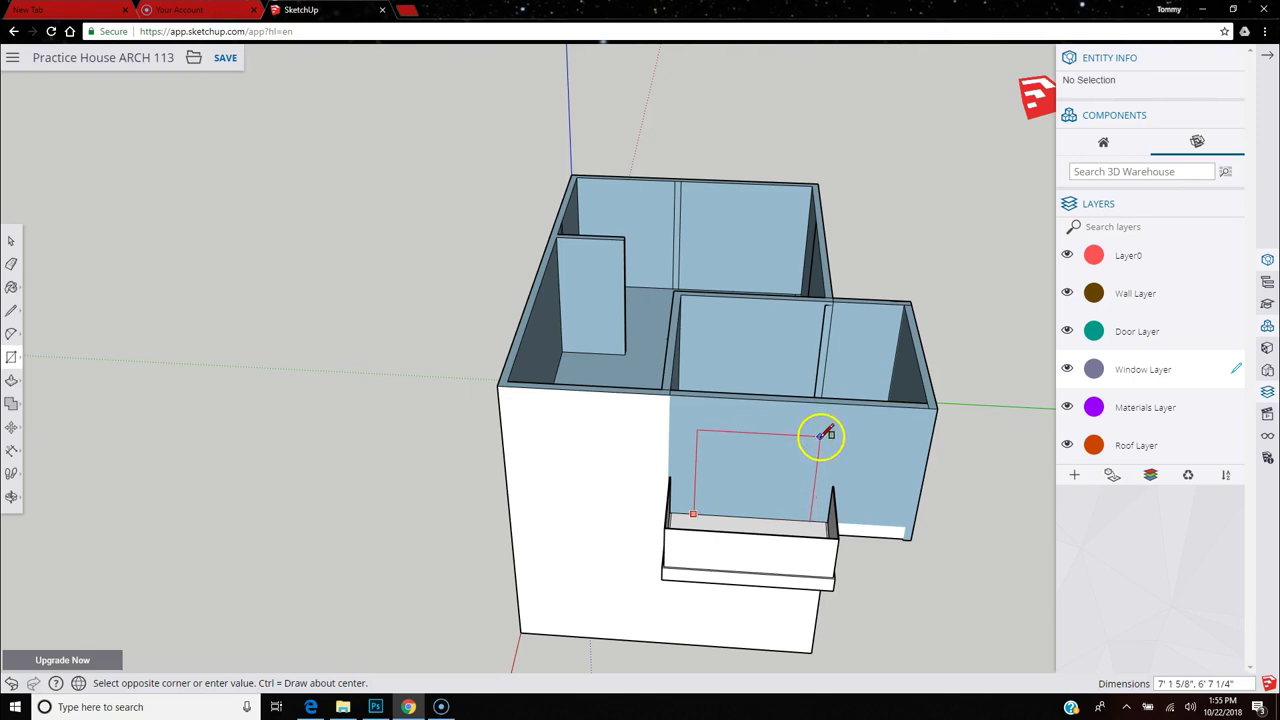
left_click(827, 431)
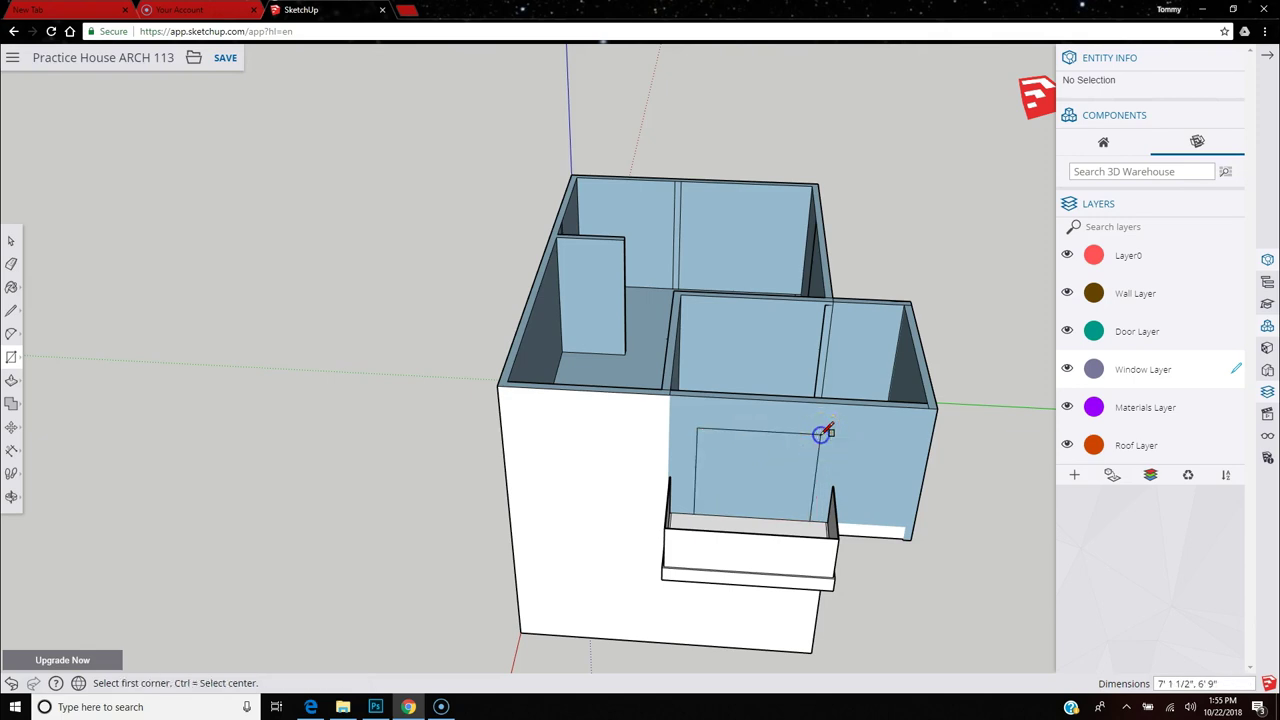
left_click(11, 310)
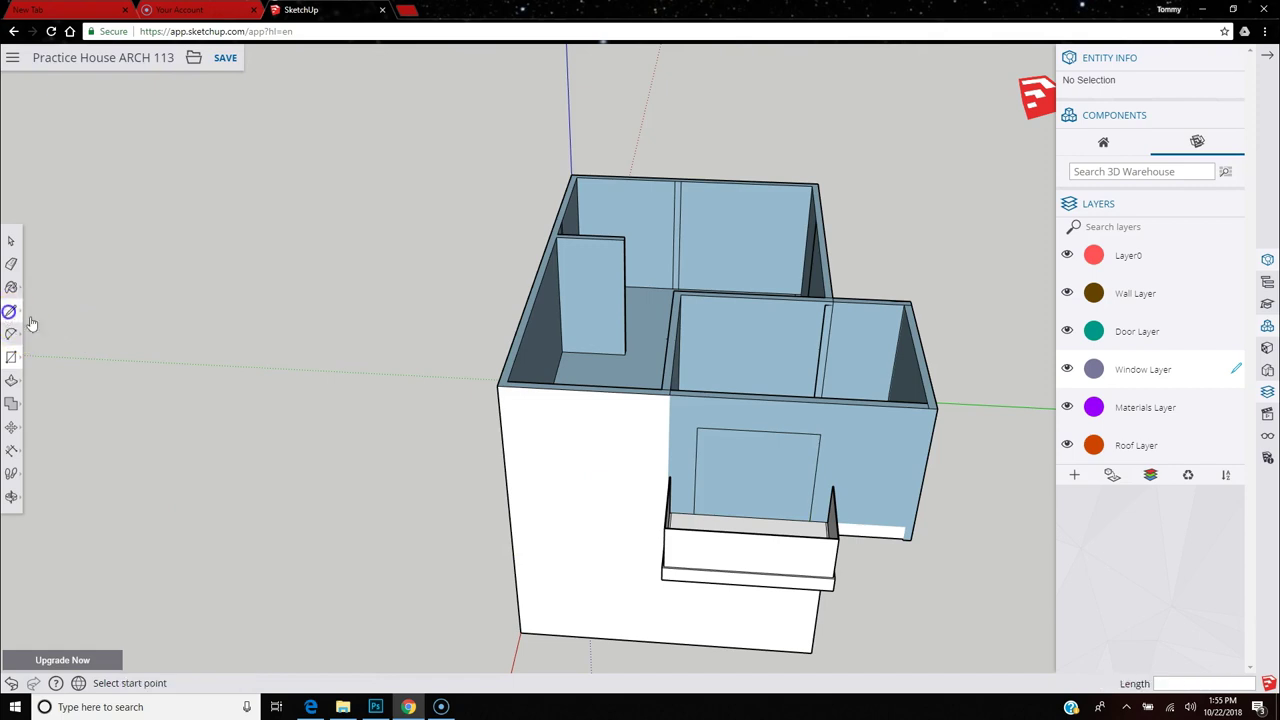
left_click(759, 429)
left_click(757, 516)
Recess both door panes slightly into the wall, the right pane by 11/16".
left_click(10, 283)
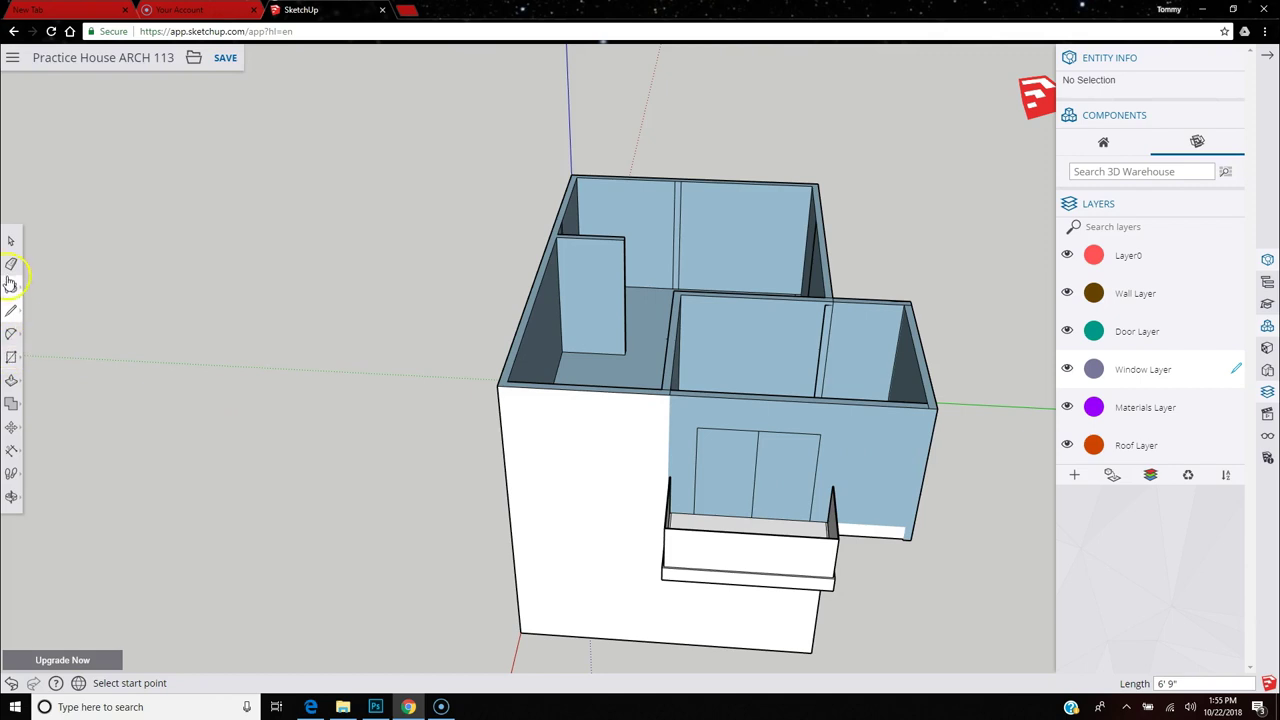
left_click(10, 388)
left_click(731, 458)
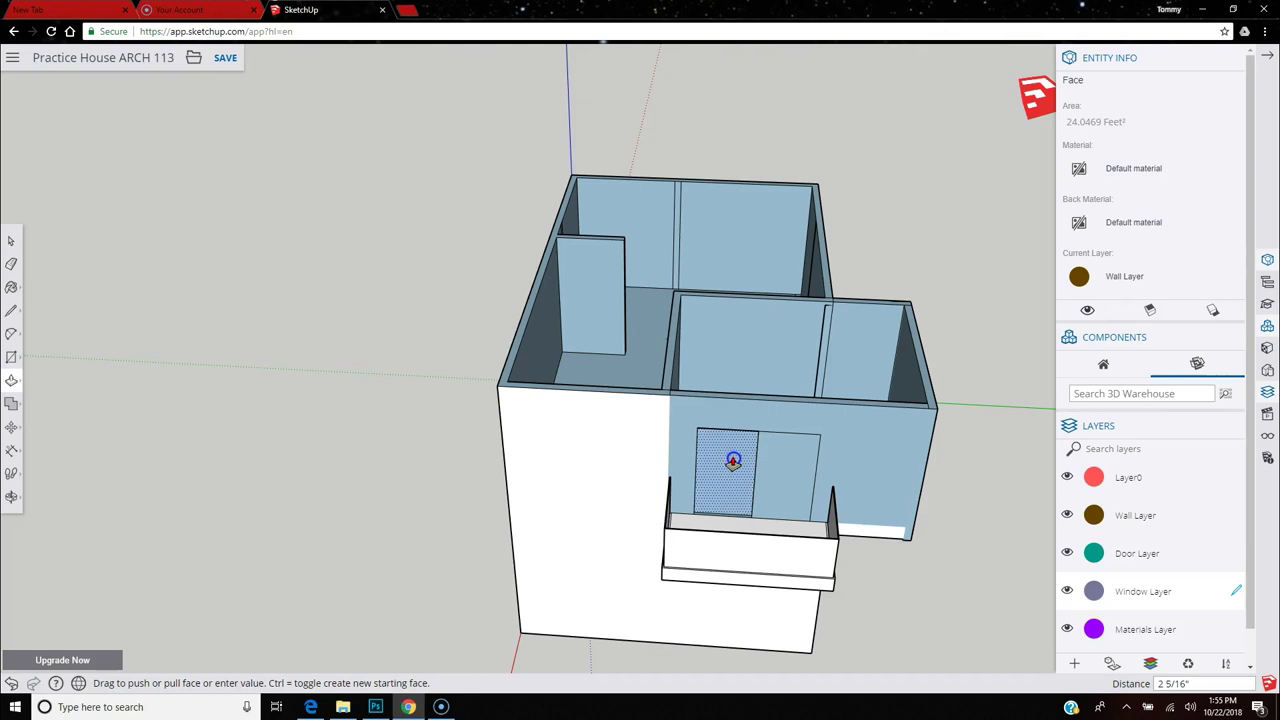
left_click(806, 491)
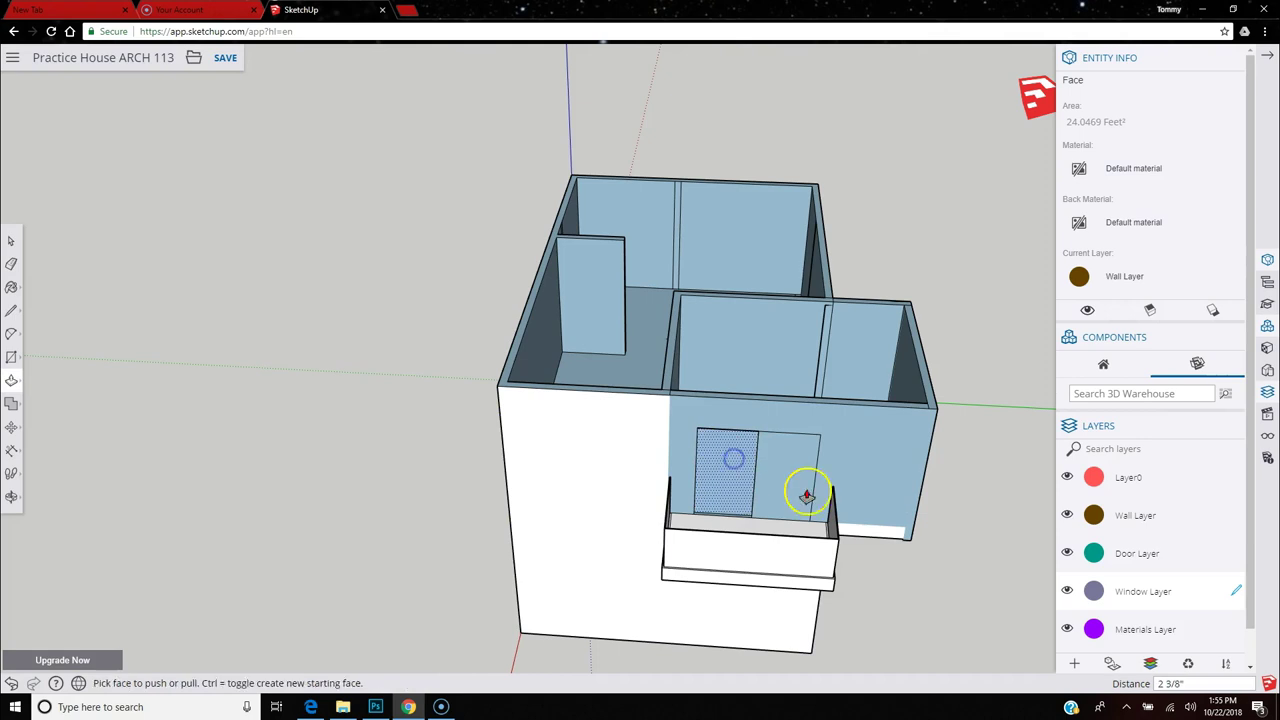
scroll(791, 491, "up", 5)
left_click(771, 503)
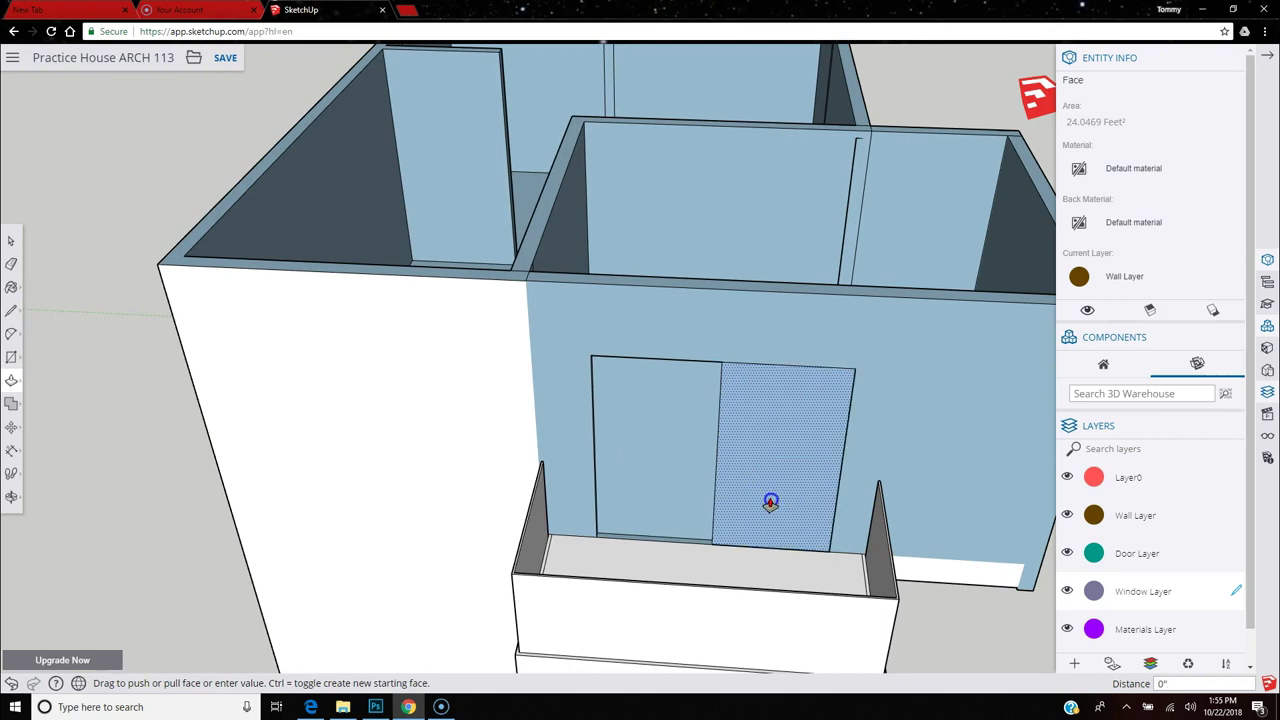
left_click(768, 500)
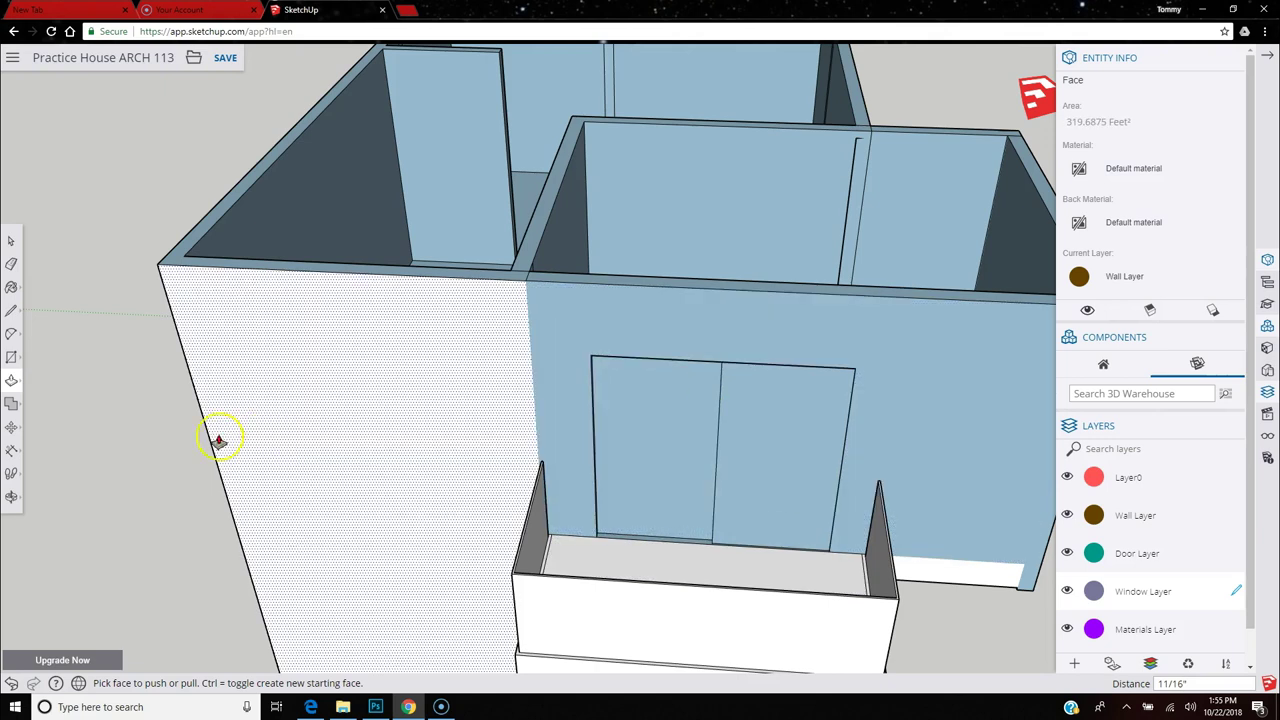
scroll(210, 438, "down", 4)
middle_click_drag(483, 433, 877, 280)
scroll(812, 309, "up", 3)
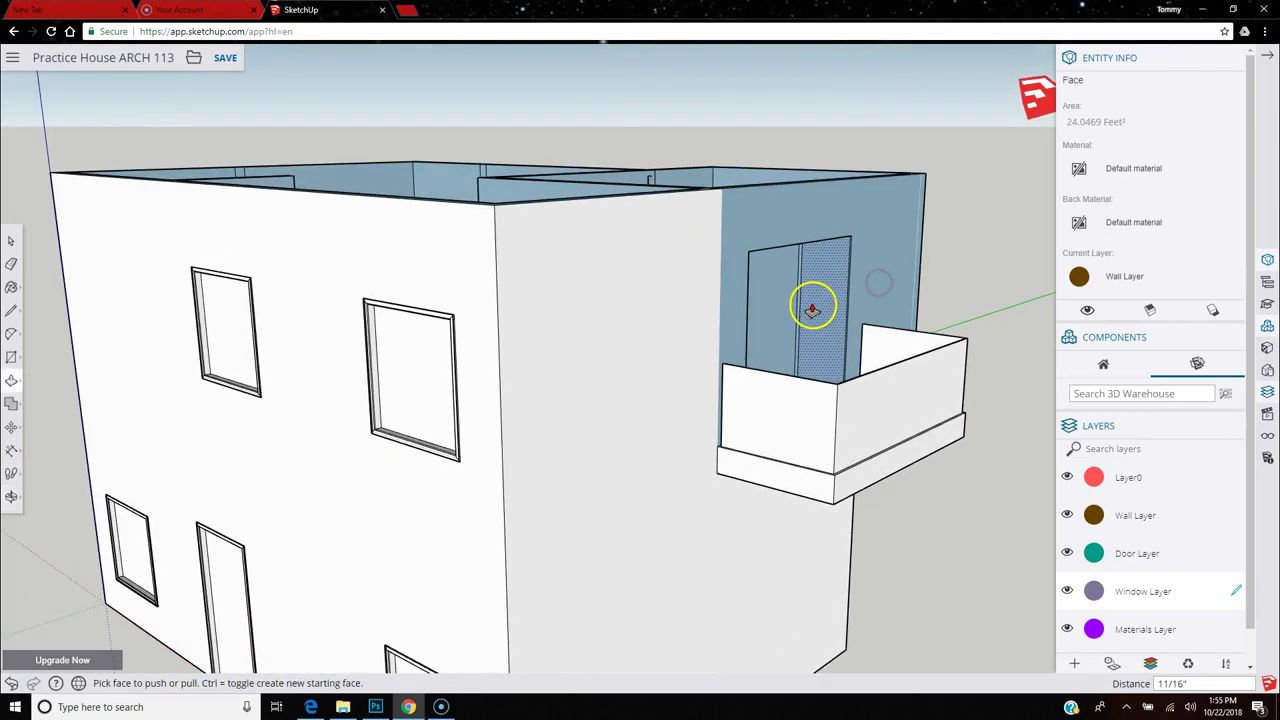
scroll(816, 298, "up", 2)
scroll(600, 369, "down", 3)
middle_click_drag(583, 367, 387, 476)
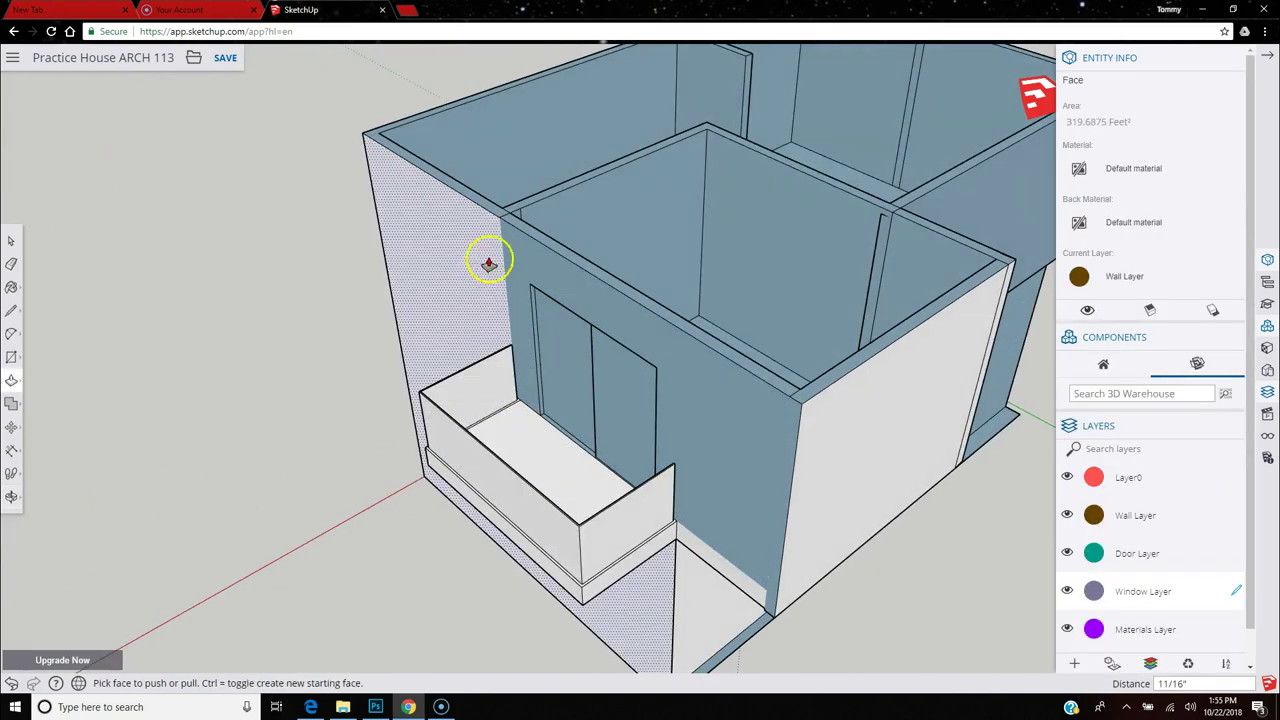
left_click(10, 362)
left_click_drag(491, 406, 741, 362)
key("r")
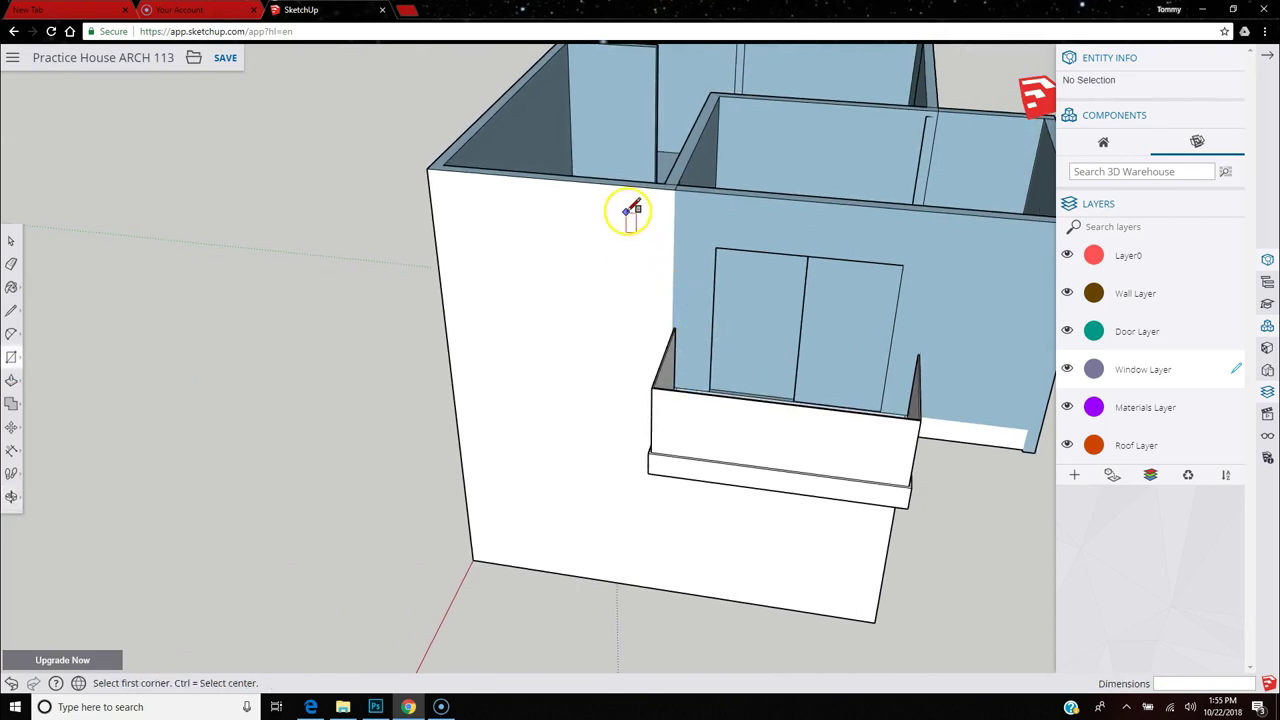
Draw a thin strip above the door across the wall and pull it out 6' 8 1/4" as an awning.
left_click(631, 201)
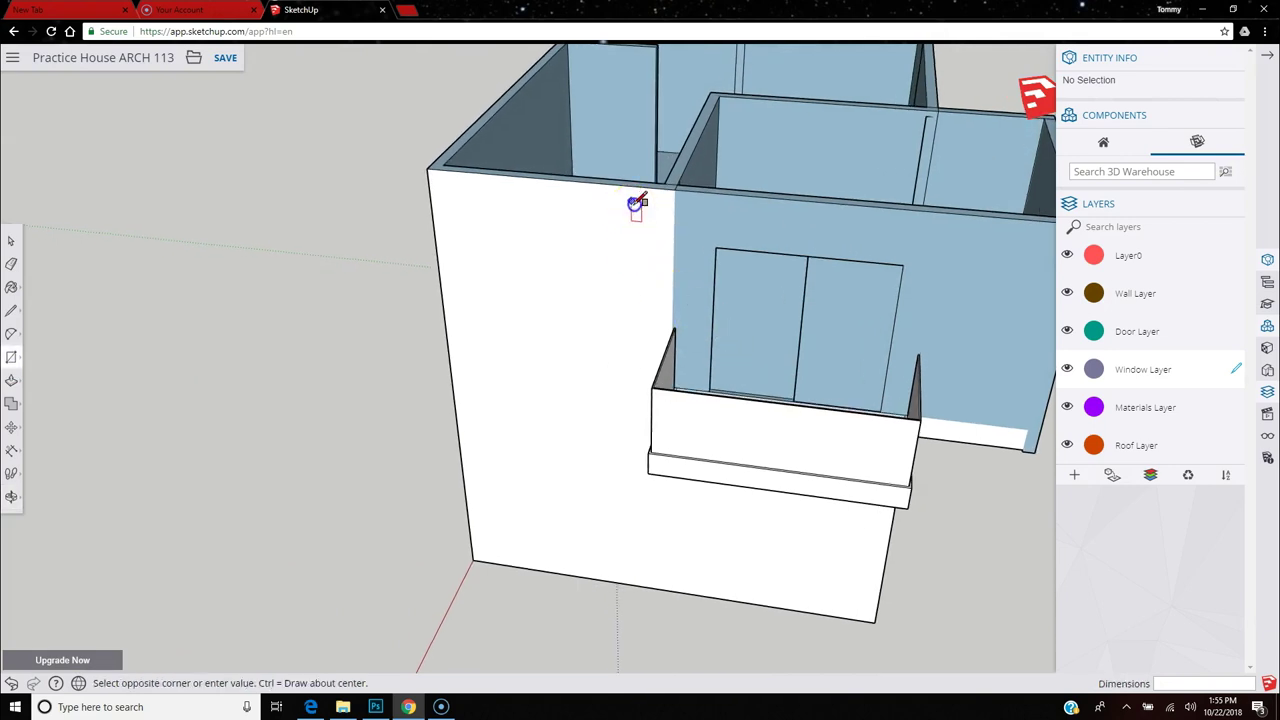
left_click(1034, 249)
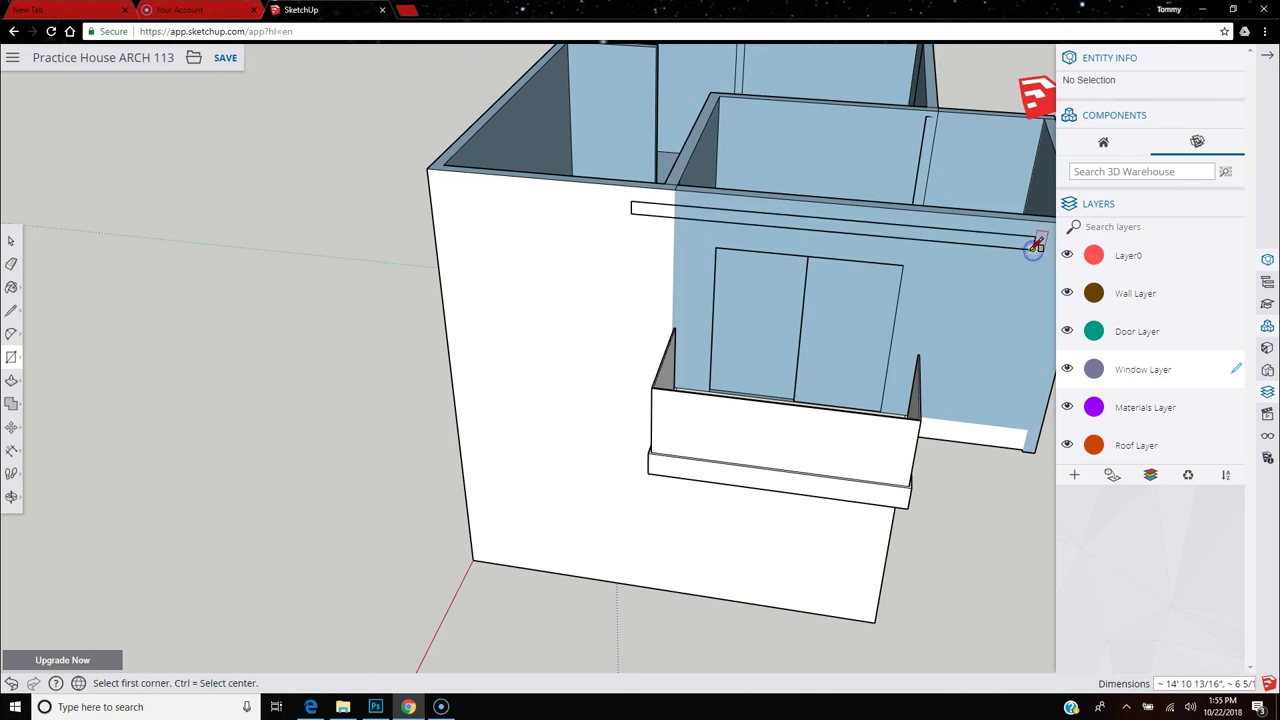
left_click(13, 383)
left_click_drag(880, 234, 851, 321)
middle_click_drag(409, 349, 289, 303)
middle_click_drag(861, 340, 530, 213)
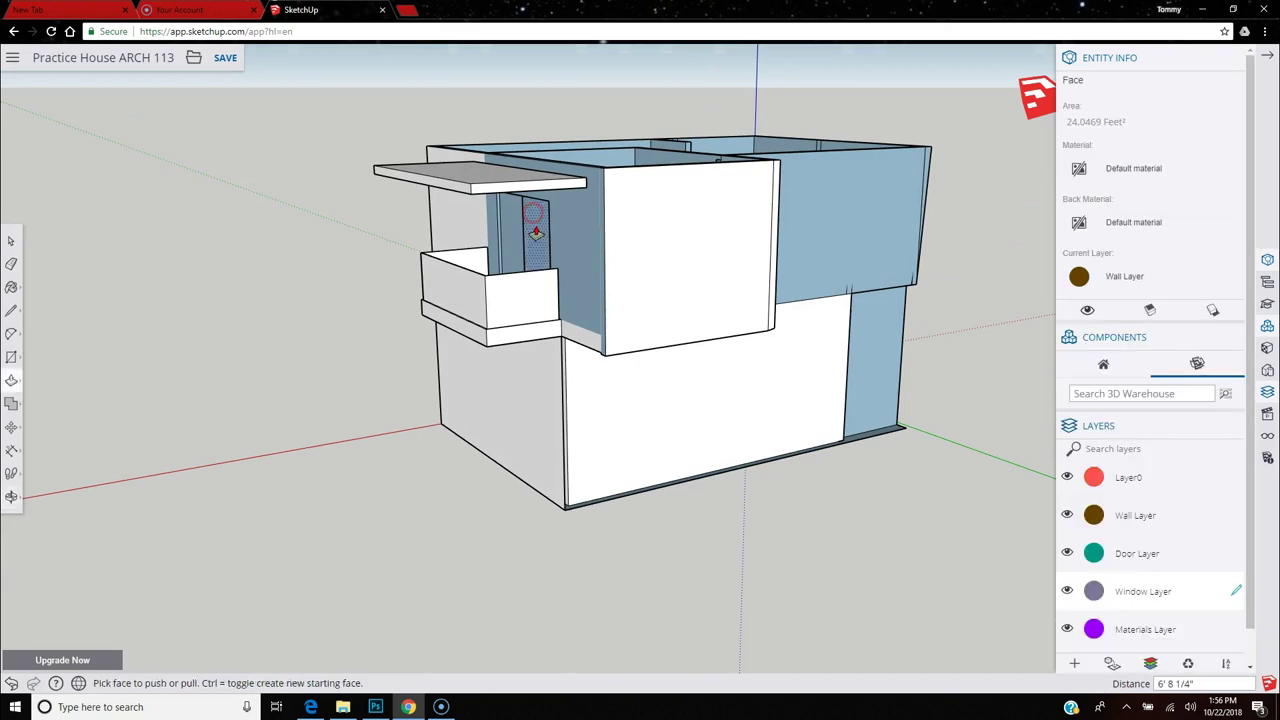
scroll(536, 232, "up", 3)
middle_click_drag(634, 277, 803, 371)
left_click(593, 373)
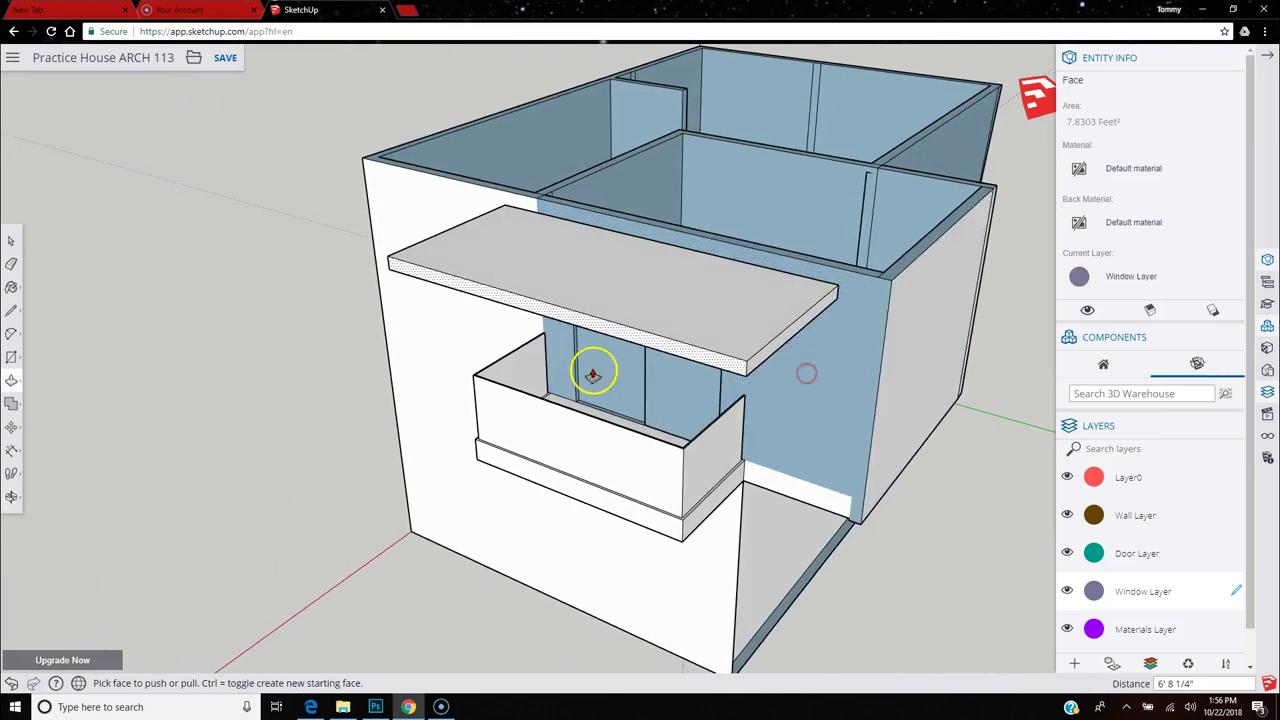
scroll(593, 373, "down", 3)
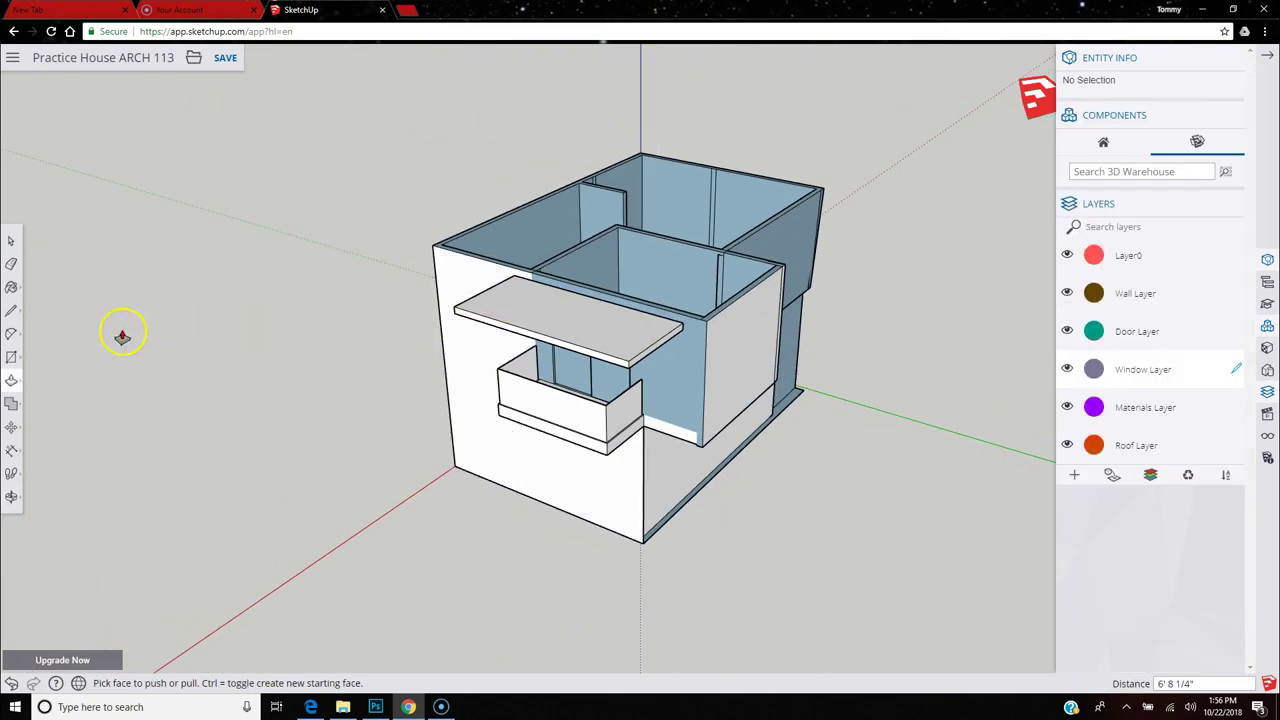
left_click(12, 315)
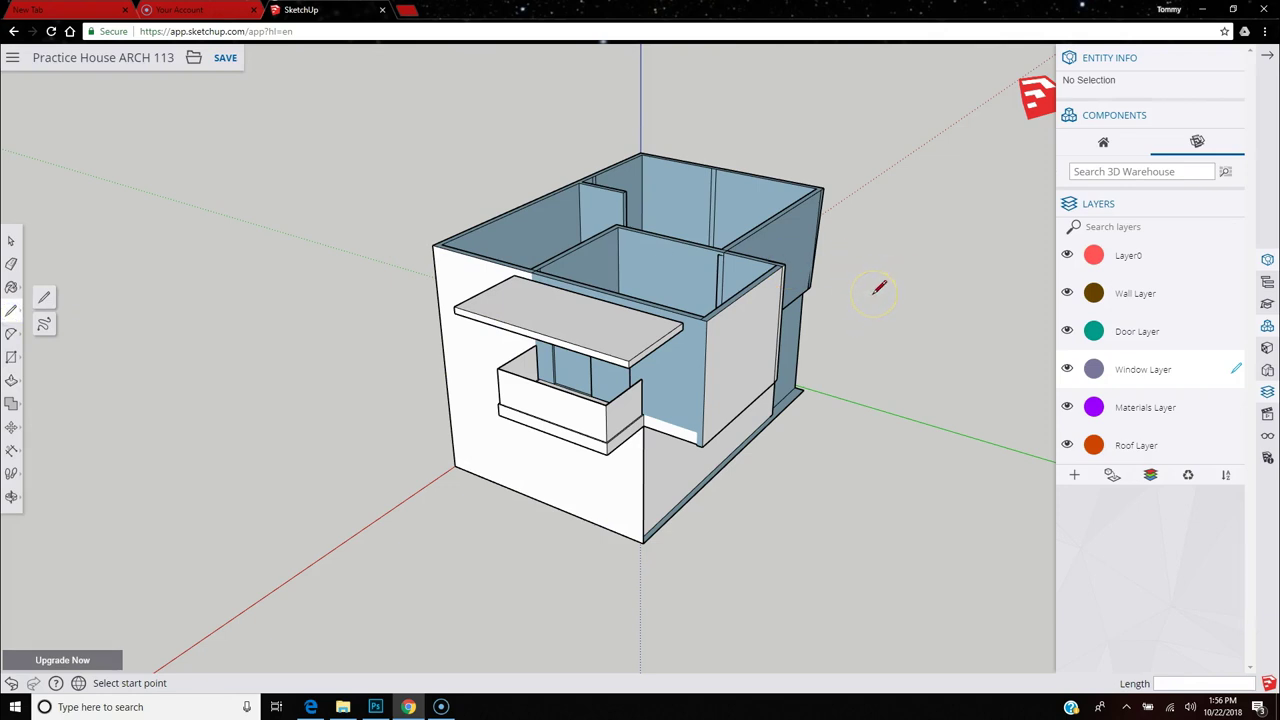
Erase the stray edge at the upper wall corner with the Eraser.
middle_click_drag(765, 283, 445, 396)
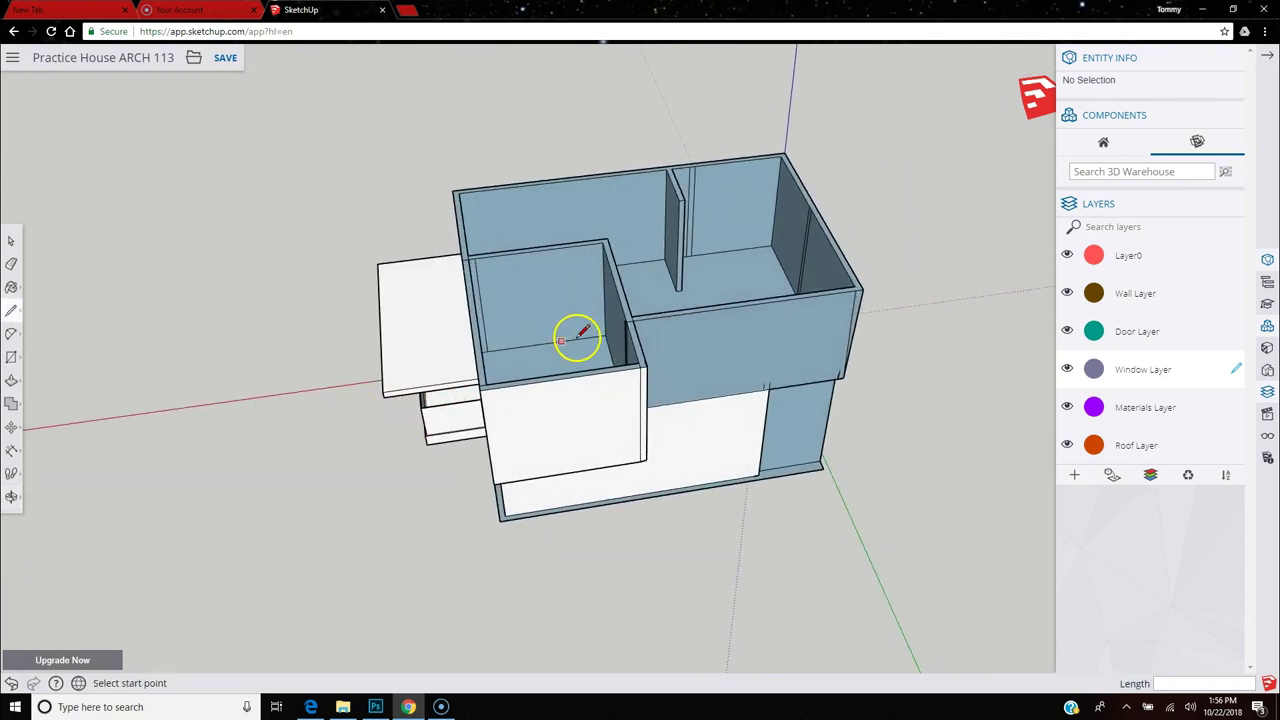
left_click(11, 264)
scroll(497, 380, "up", 6)
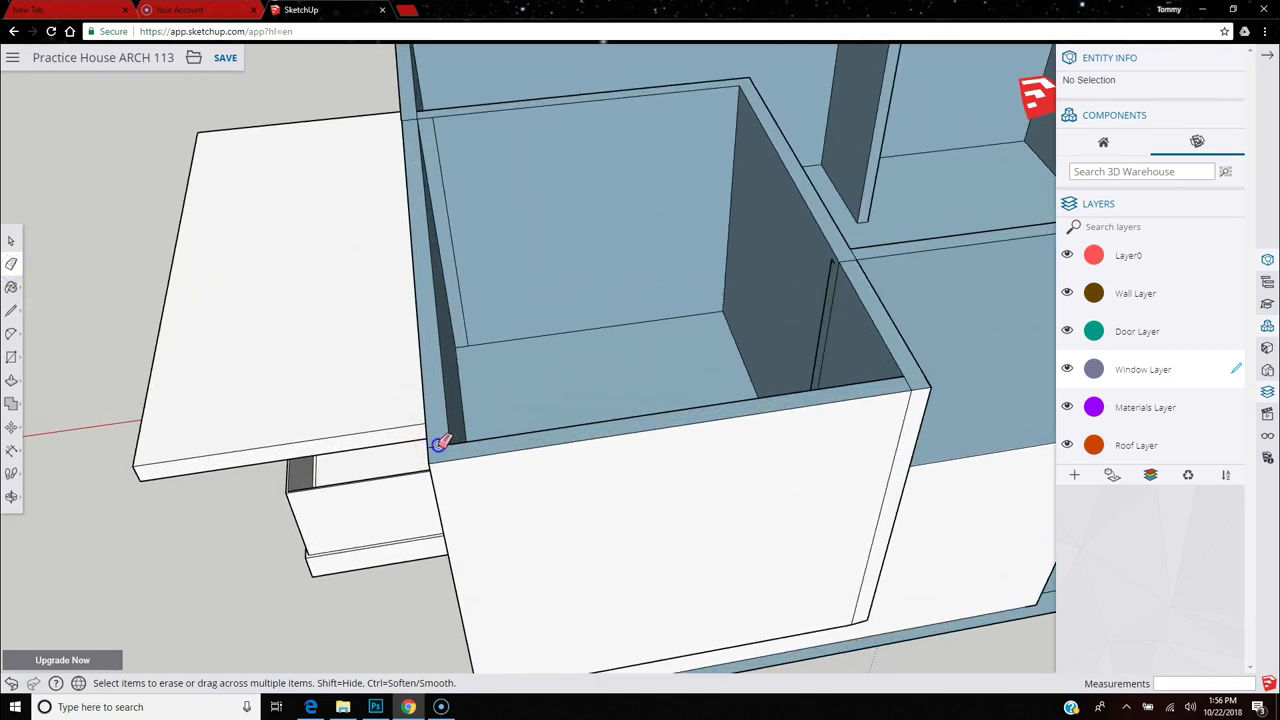
mouse_move(958, 268)
left_mouse_down()
mouse_move(954, 243)
mouse_move(849, 257)
mouse_move(858, 248)
left_mouse_up()
scroll(734, 214, "down", 3)
scroll(484, 125, "up", 3)
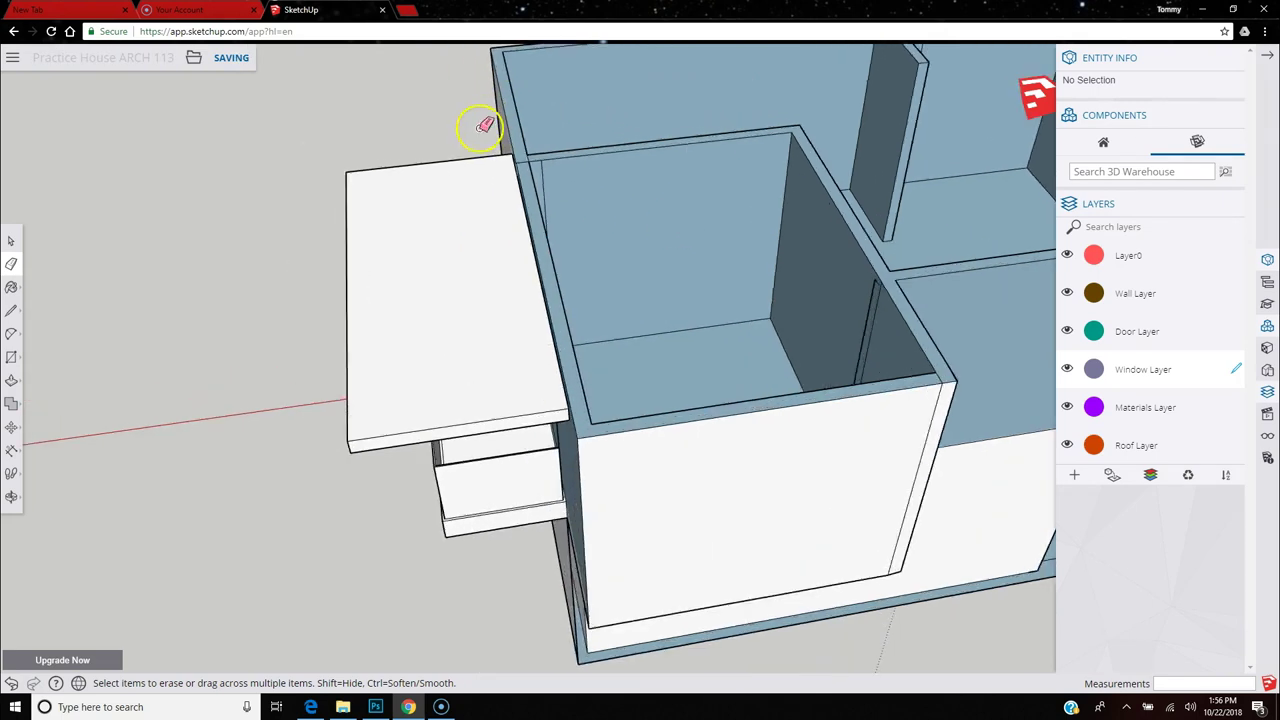
scroll(490, 128, "up", 5)
mouse_move(606, 263)
left_mouse_down()
mouse_move(626, 229)
mouse_move(643, 242)
left_mouse_up()
Erase the remaining stray corner edge, then orbit out to view the whole house.
scroll(643, 242, "down", 1)
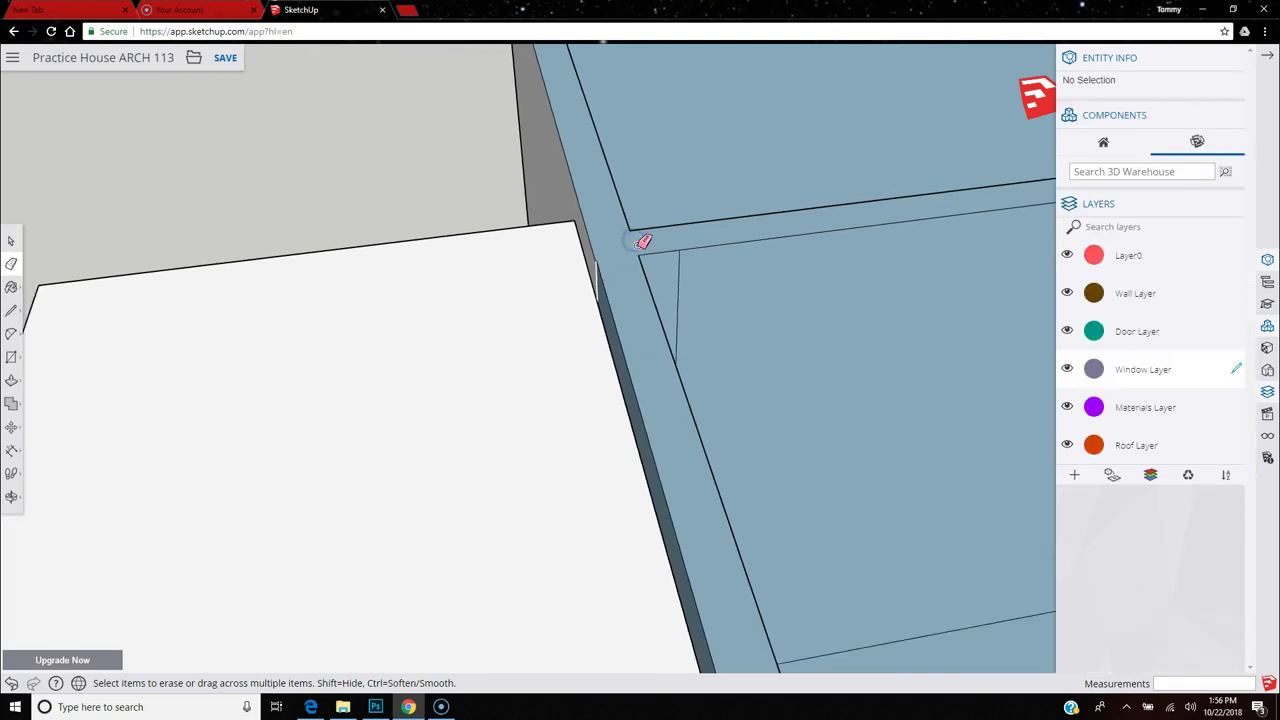
scroll(643, 242, "down", 4)
scroll(609, 112, "up", 4)
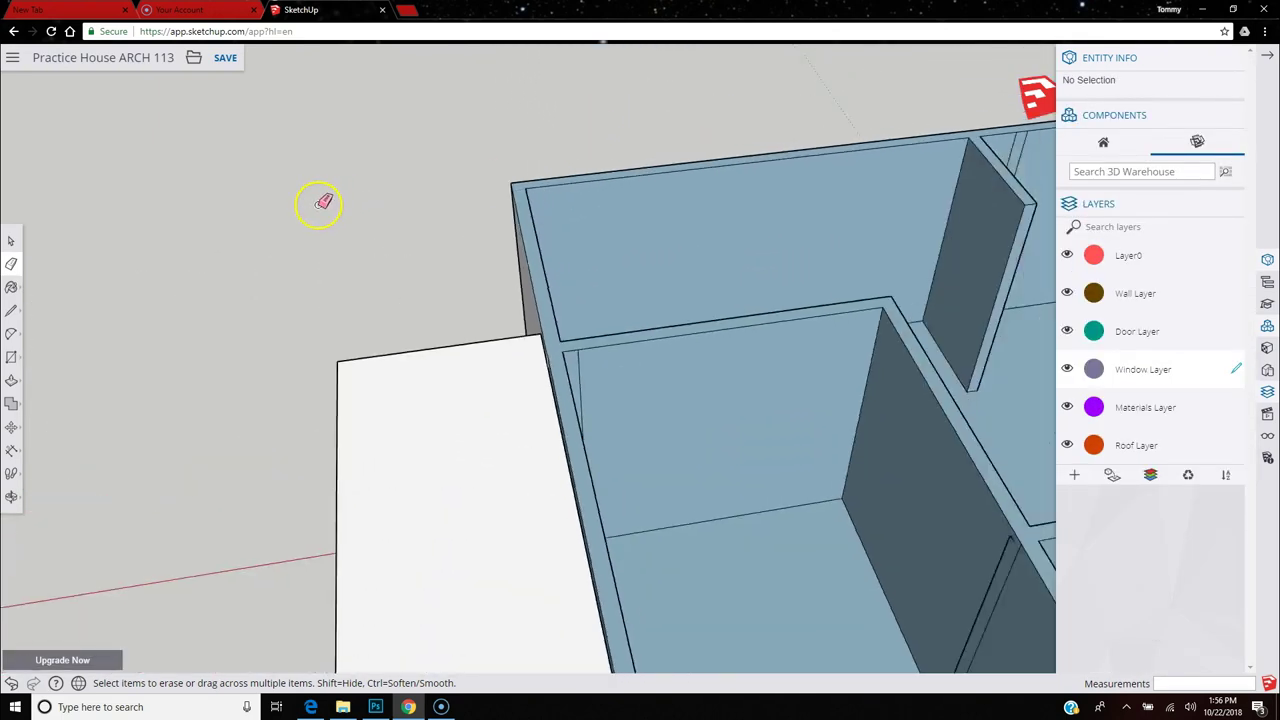
scroll(318, 203, "down", 5)
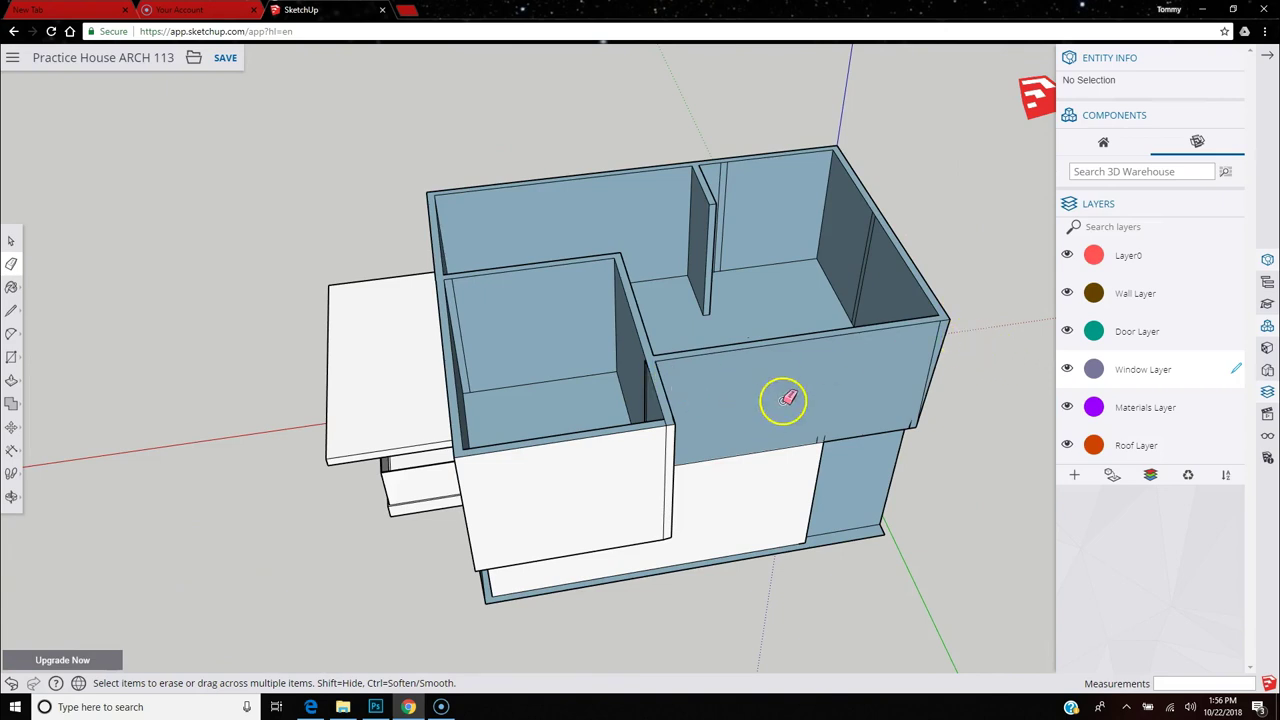
scroll(666, 434, "up", 5)
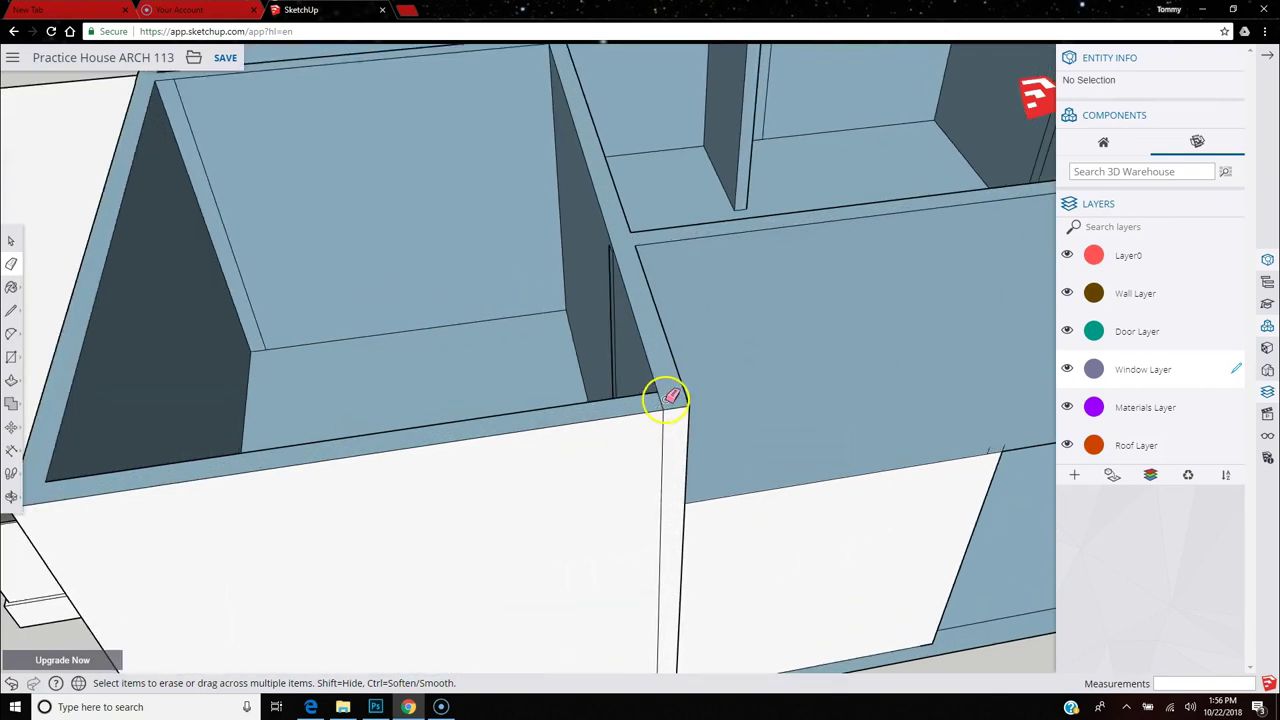
left_click(664, 437)
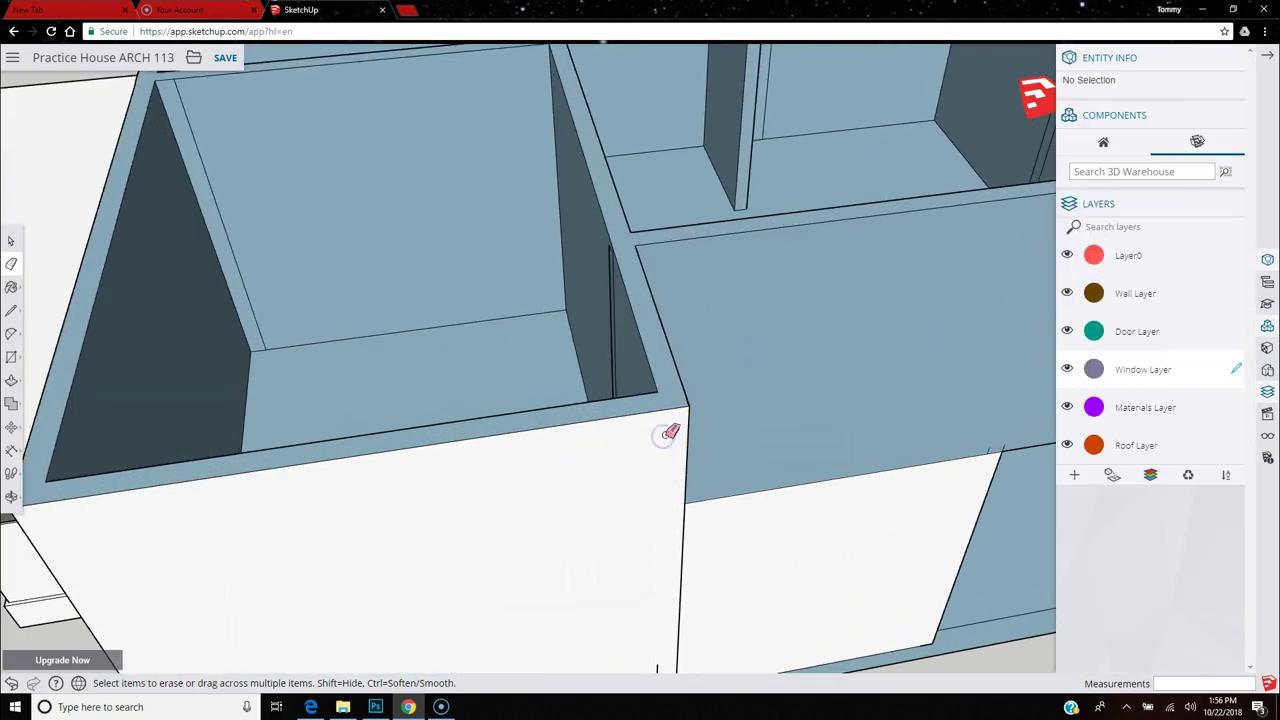
scroll(620, 400, "down", 4)
scroll(615, 520, "up", 5)
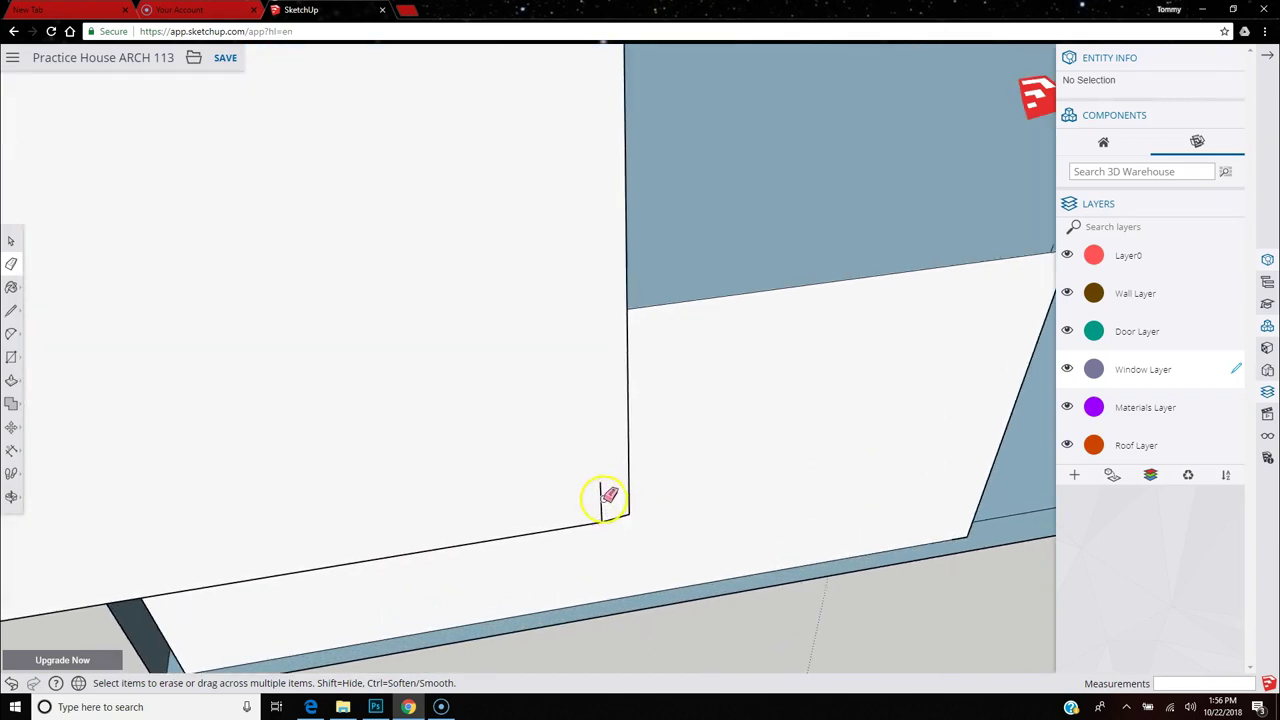
scroll(416, 493, "down", 5)
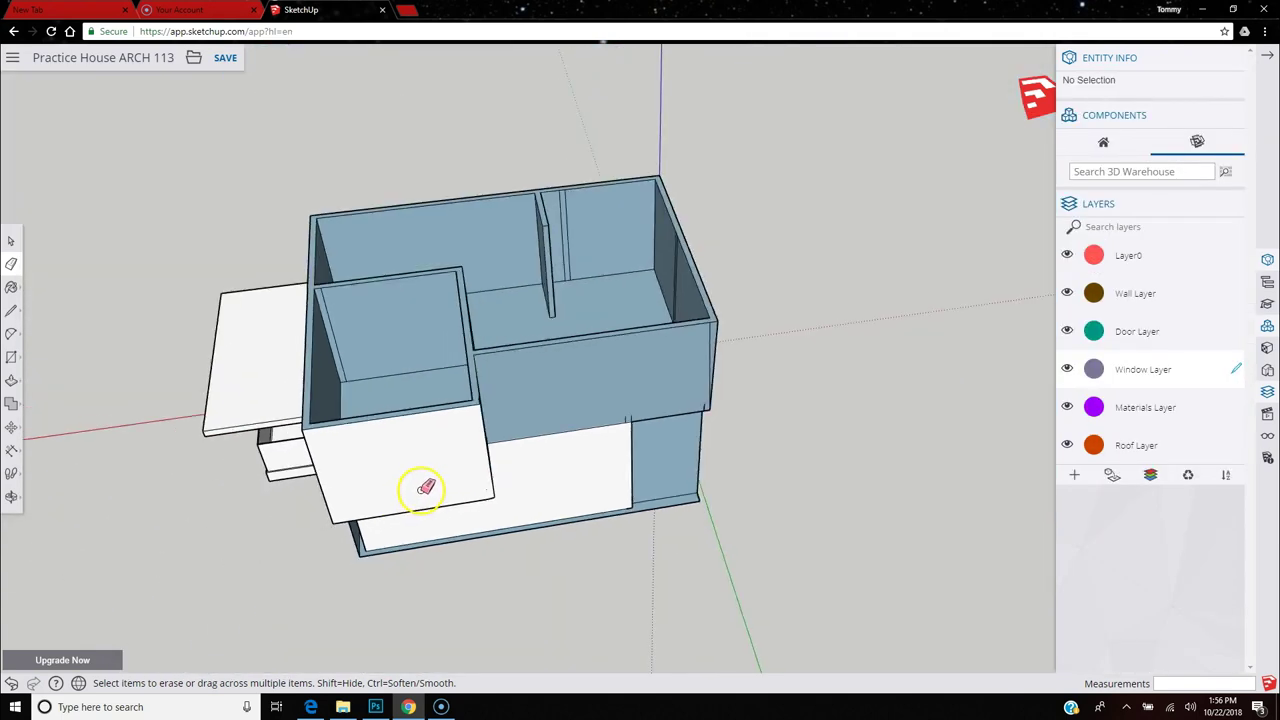
scroll(730, 272, "up", 5)
scroll(730, 276, "down", 5)
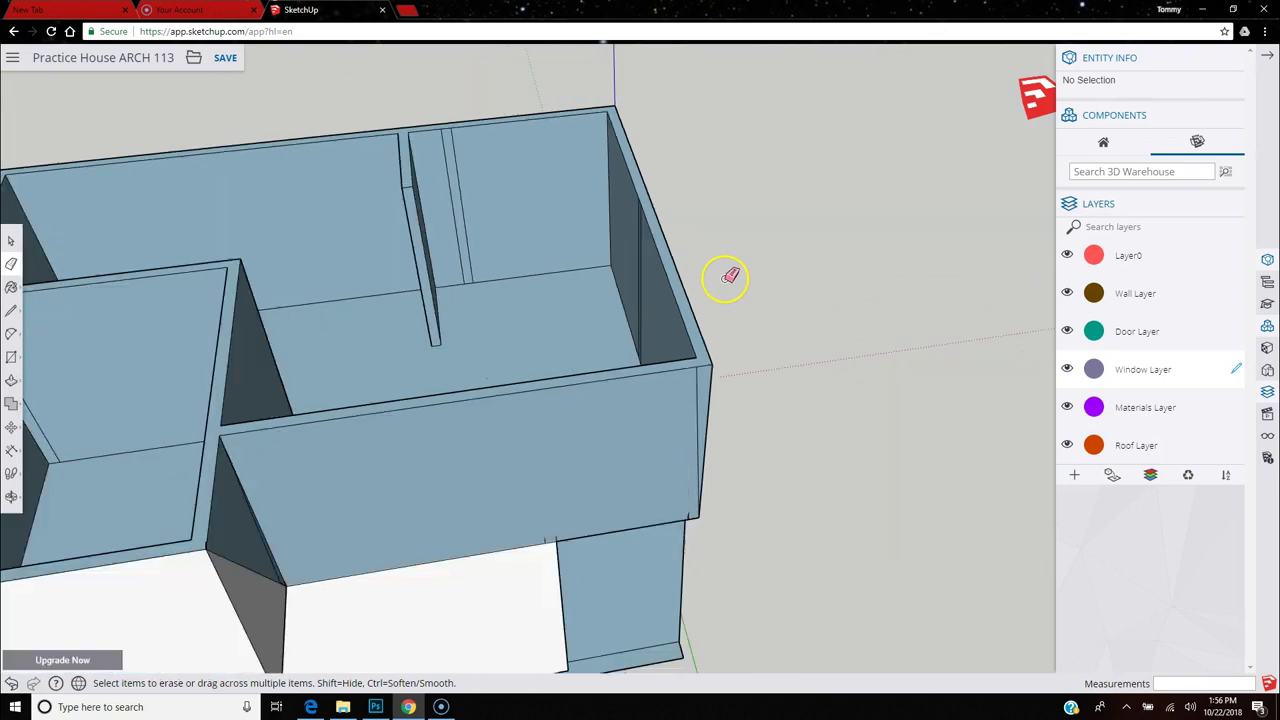
scroll(335, 330, "up", 1)
middle_click_drag(335, 330, 486, 292)
Try offsetting the wall-top face, then undo faces that covered the room openings.
left_click(12, 381)
left_click(41, 411)
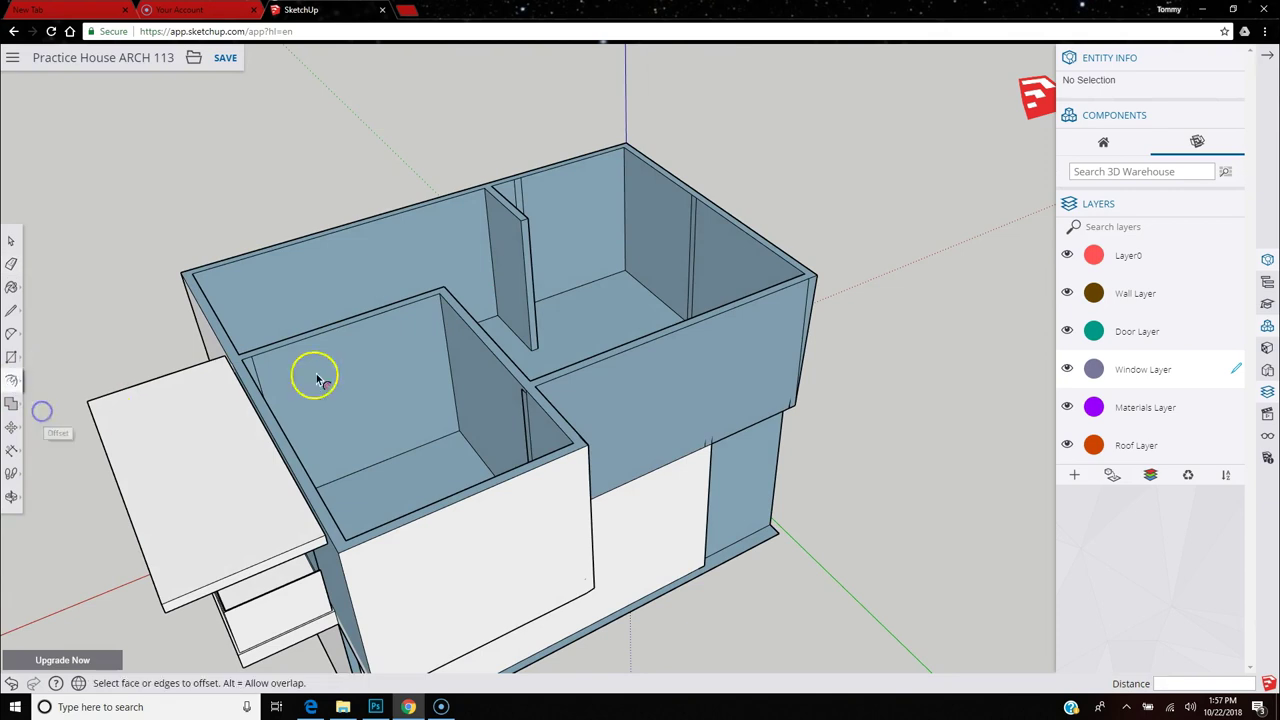
left_click(556, 412)
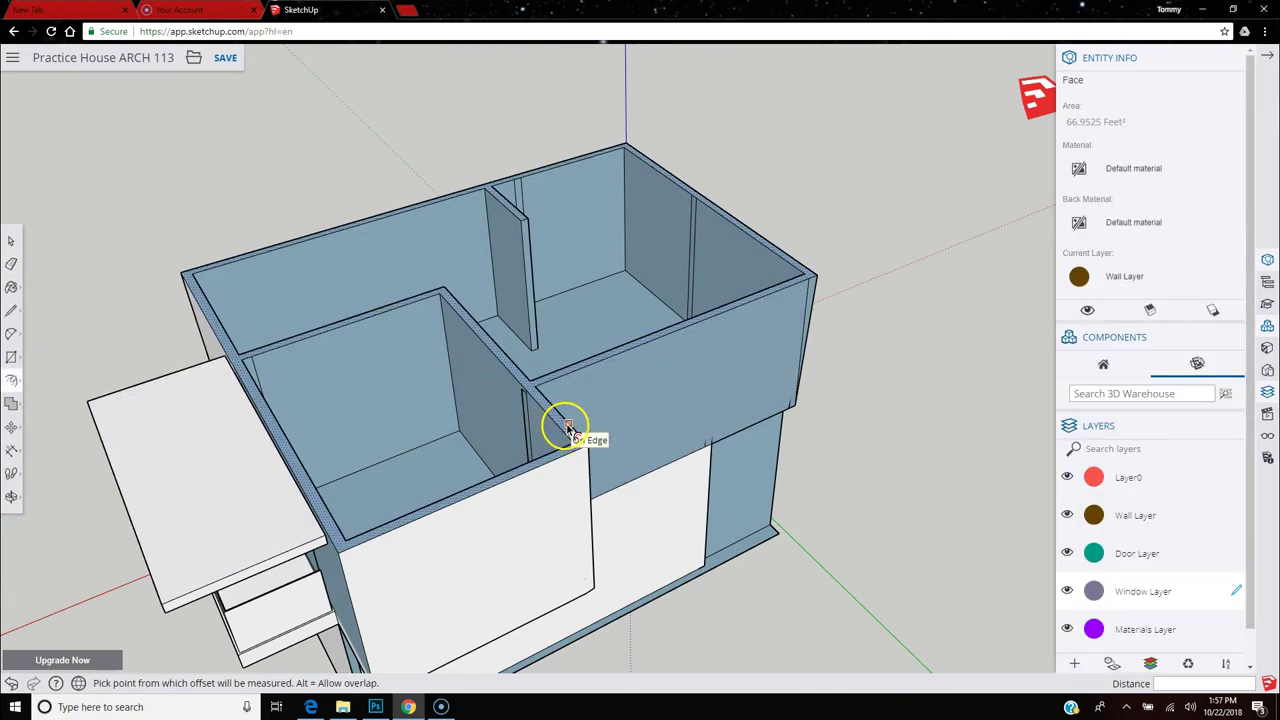
left_click(580, 425)
left_click(627, 404)
left_click(733, 383)
key("Escape")
middle_click_drag(849, 374, 814, 243)
left_click(790, 252)
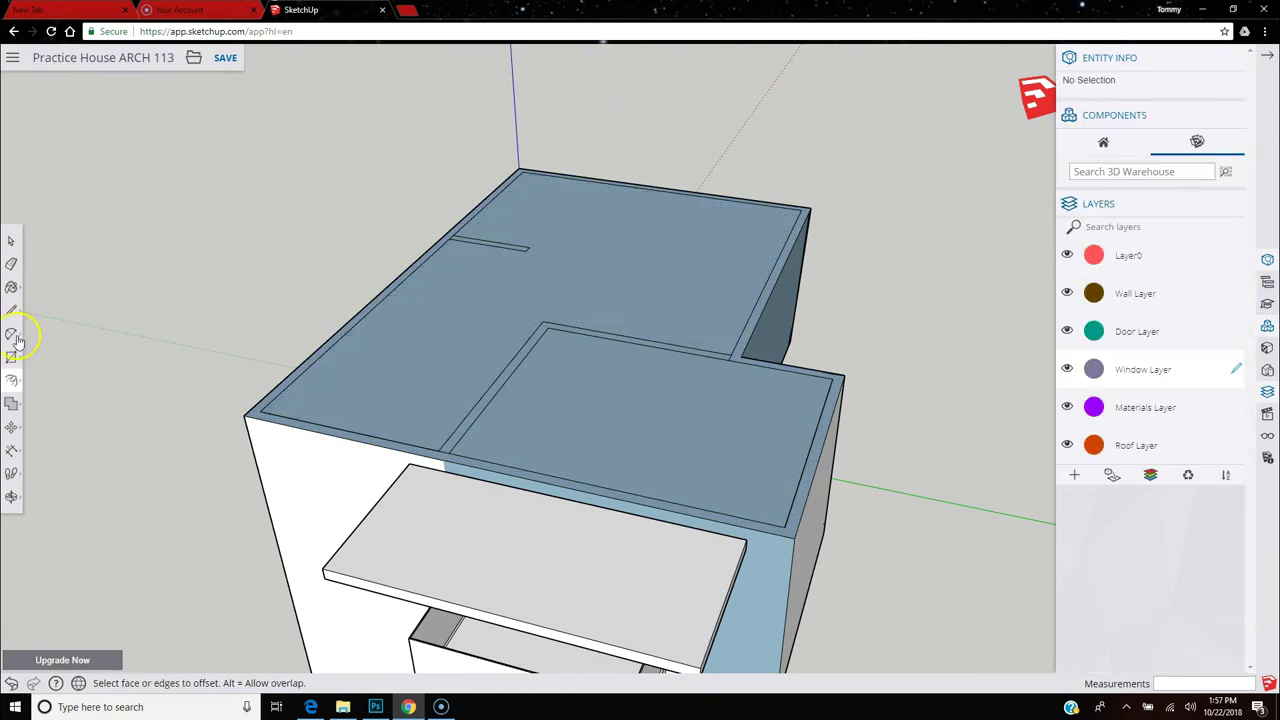
left_click(10, 683)
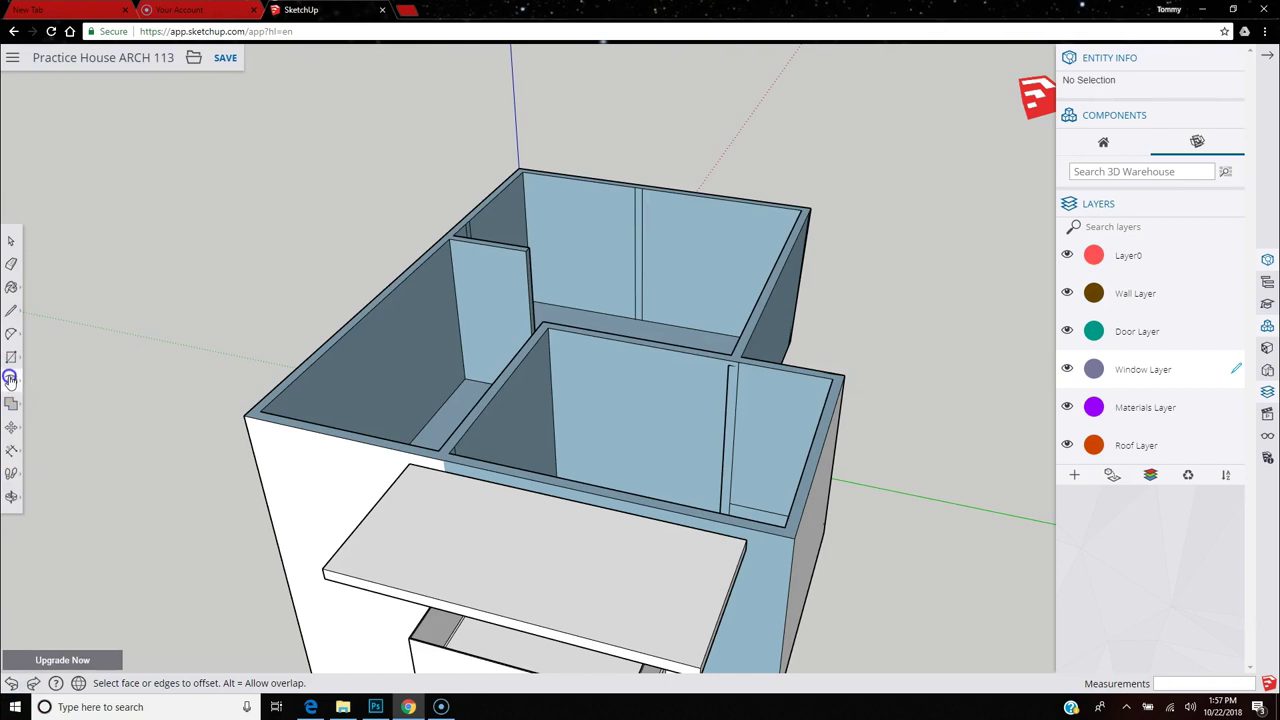
Reselect Offset and back out of mistaken picks on the wrong face and floor.
left_click(10, 378)
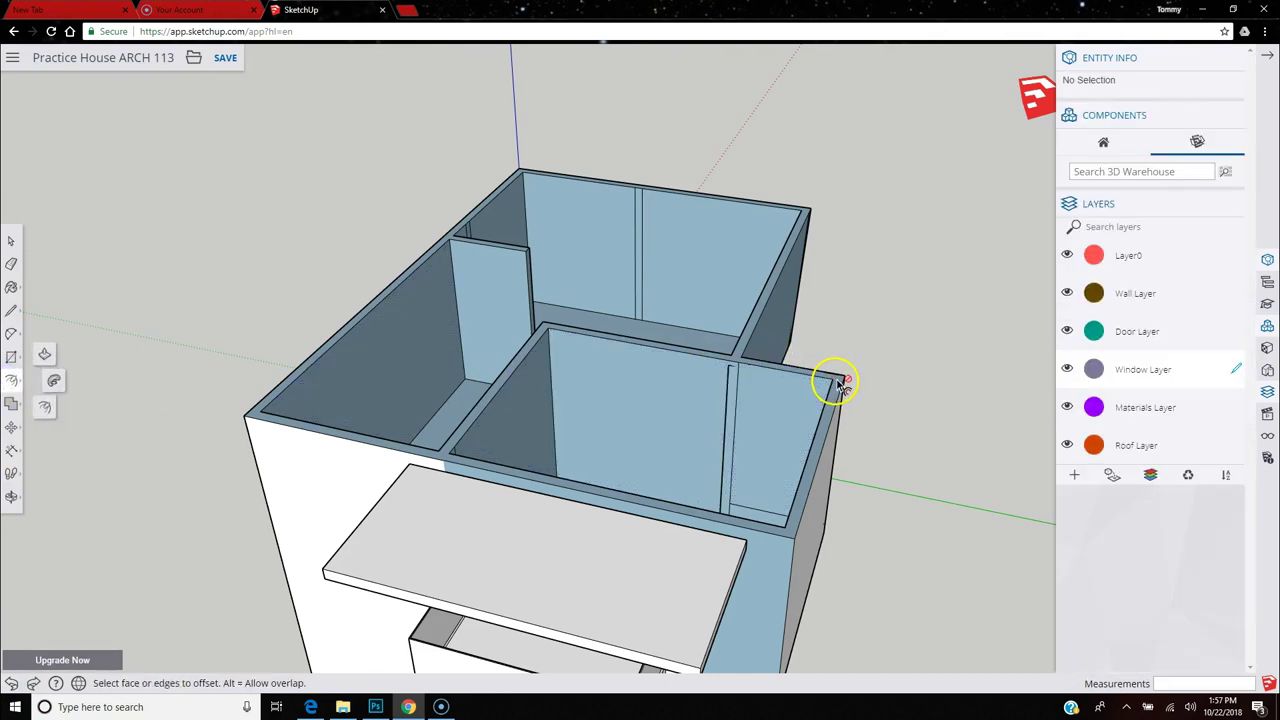
scroll(840, 385, "up", 5)
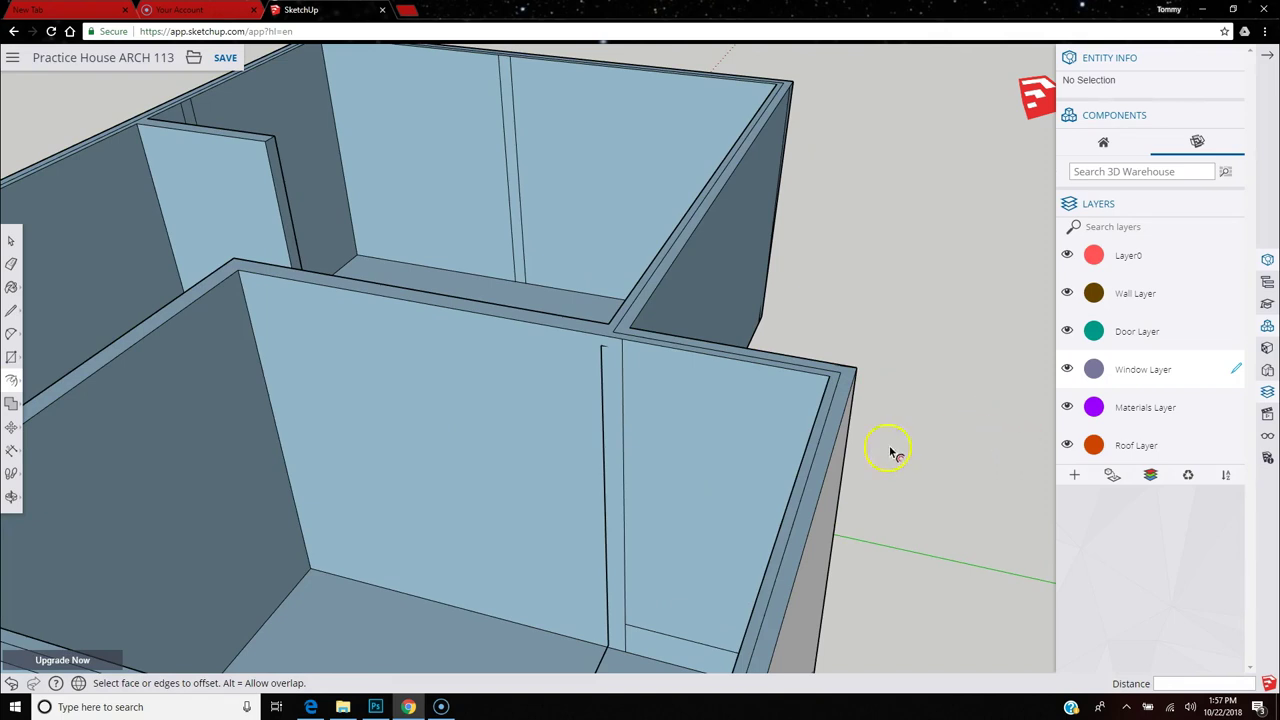
scroll(893, 452, "down", 4)
left_click(808, 428)
left_click(880, 448)
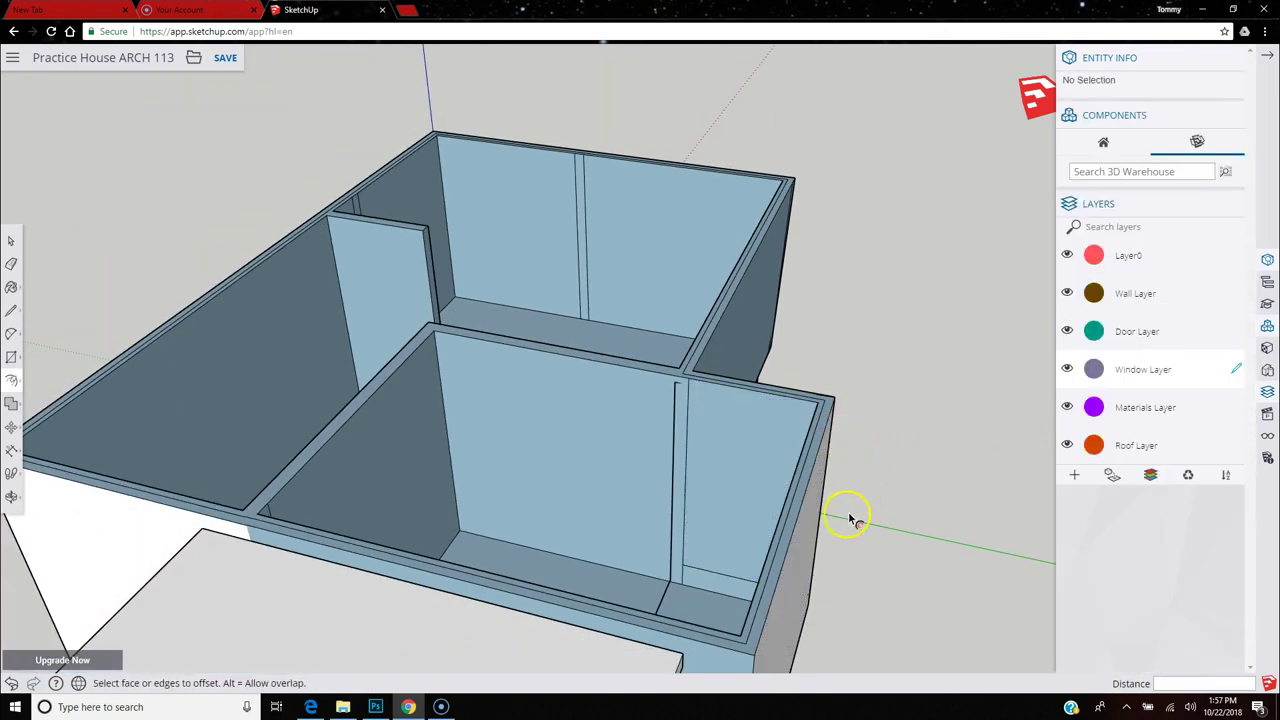
left_click(808, 595)
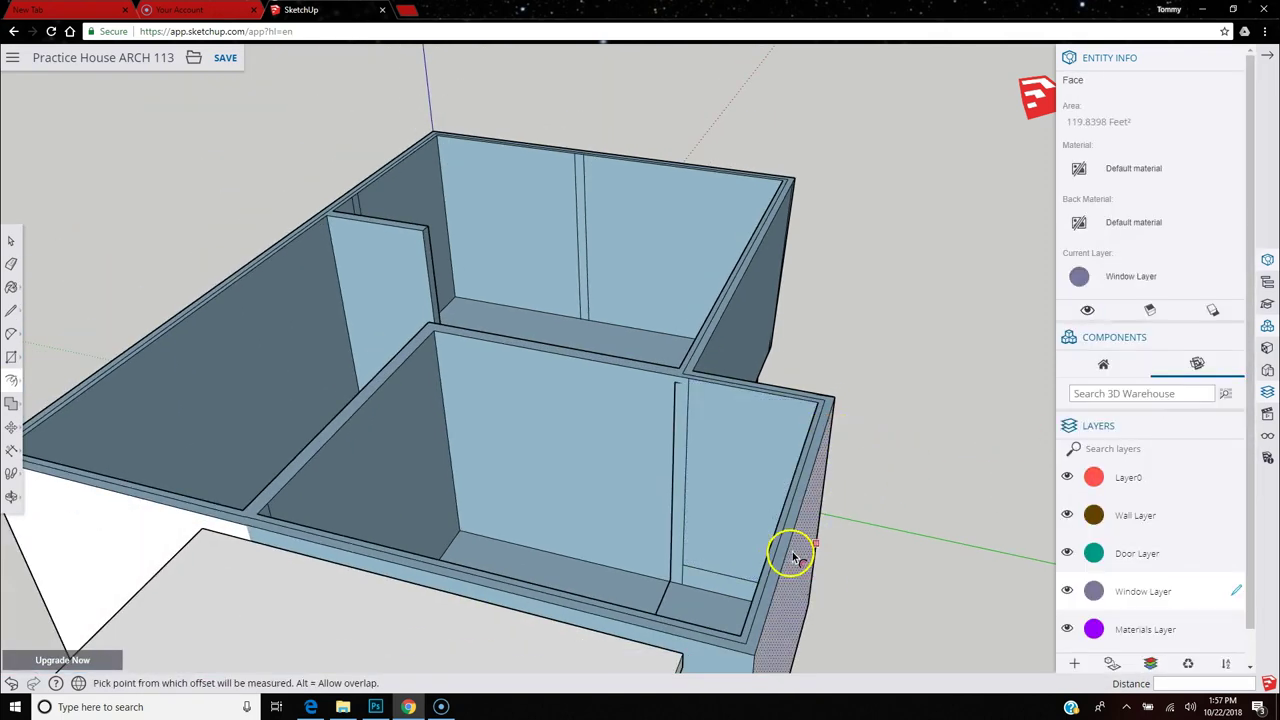
left_click(11, 683)
Offset the upper wall-top face 2' outward to form the overhang ledge.
left_click(826, 420)
left_click(824, 420)
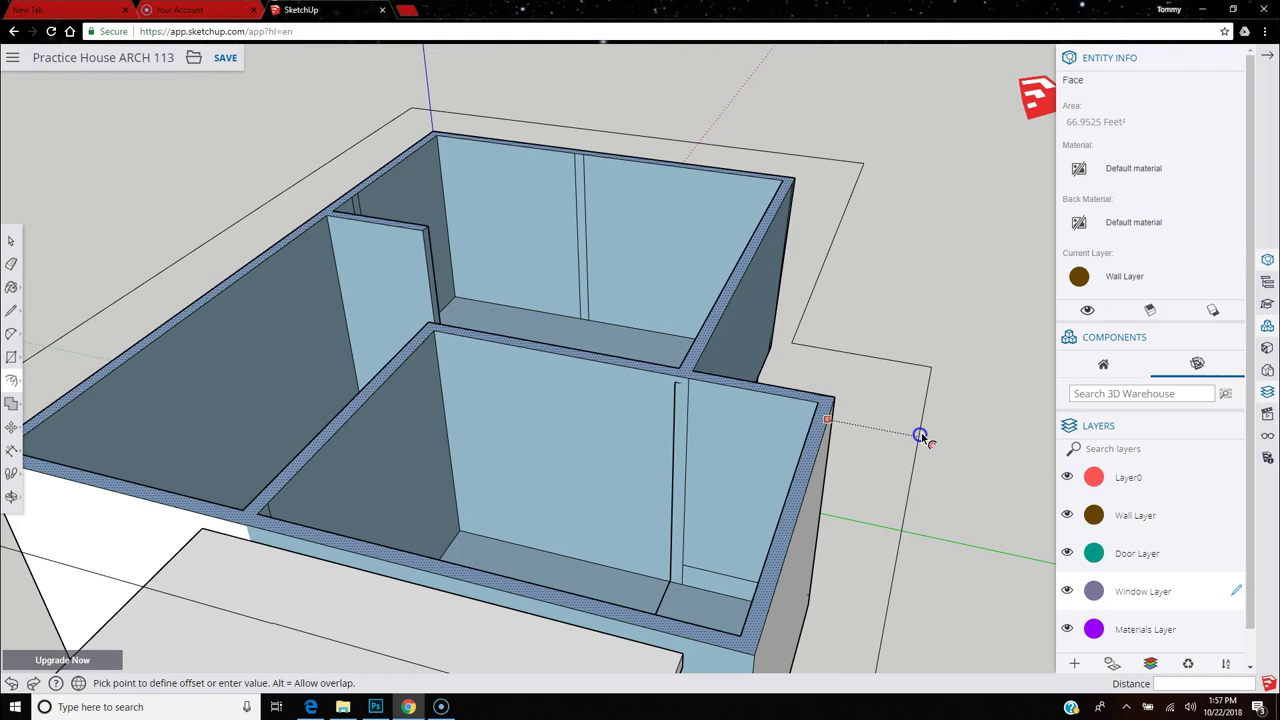
key("Return")
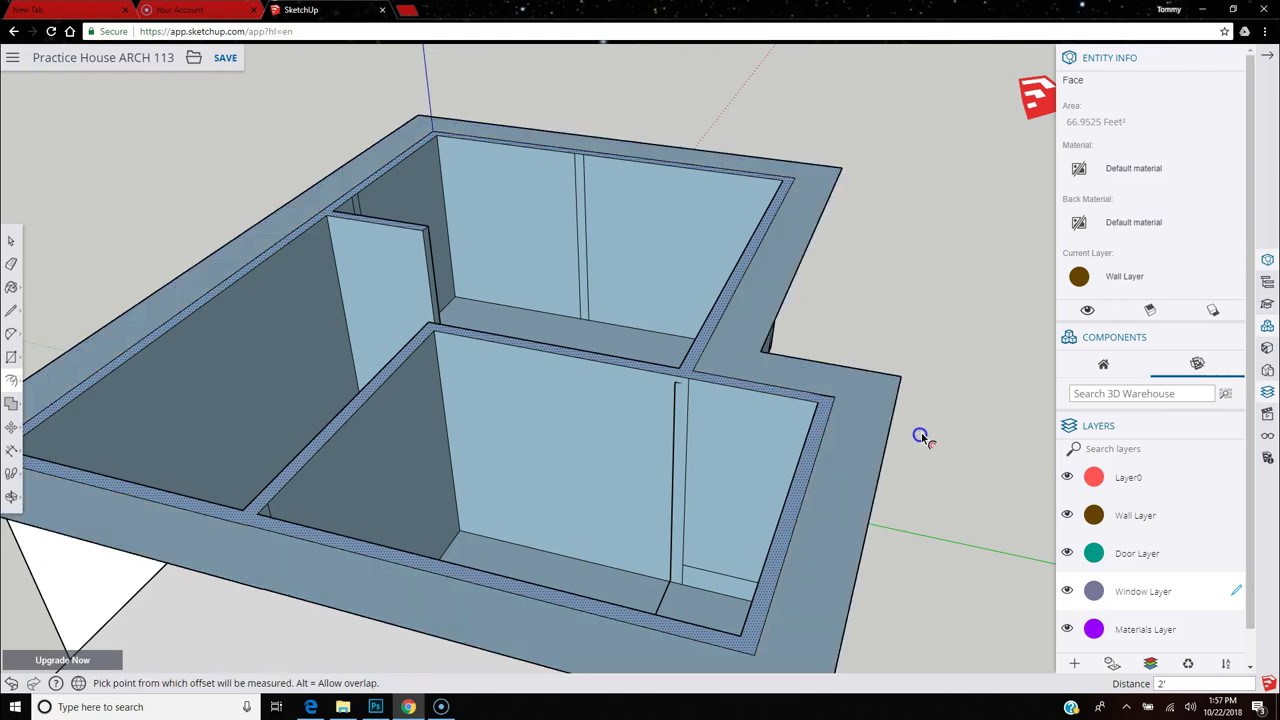
scroll(812, 298, "down", 4)
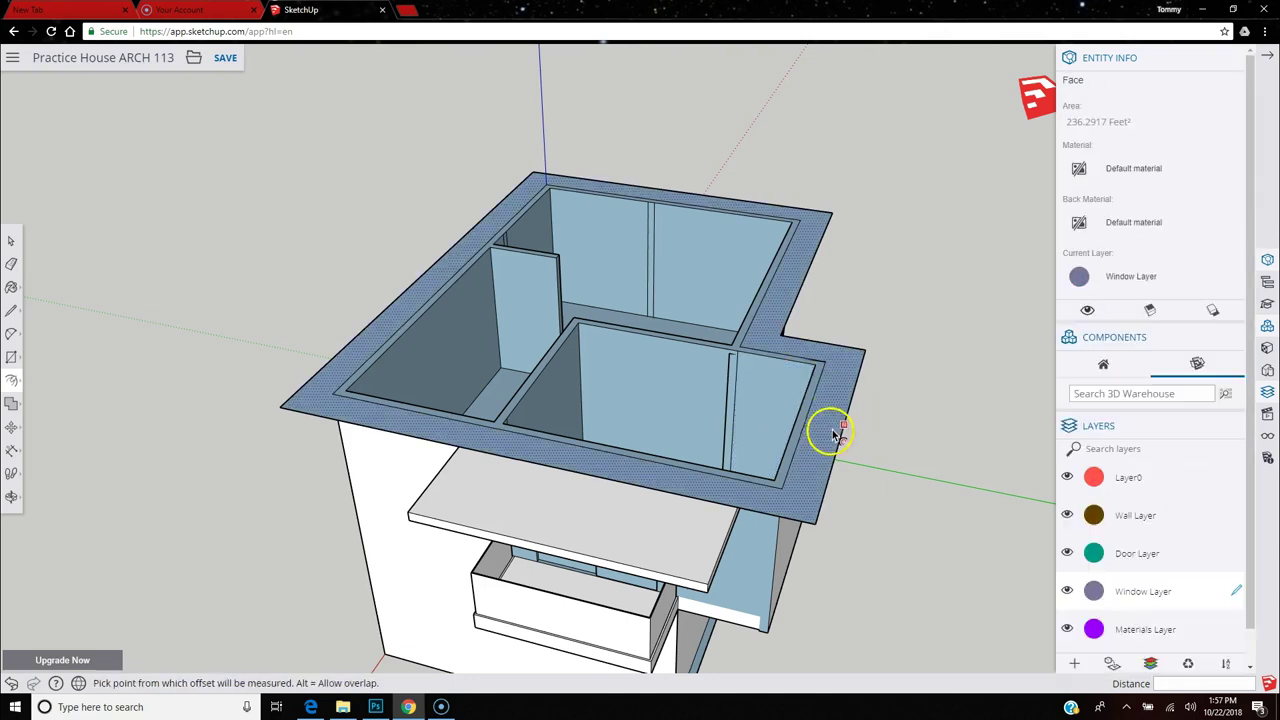
key("Escape")
left_click(791, 421)
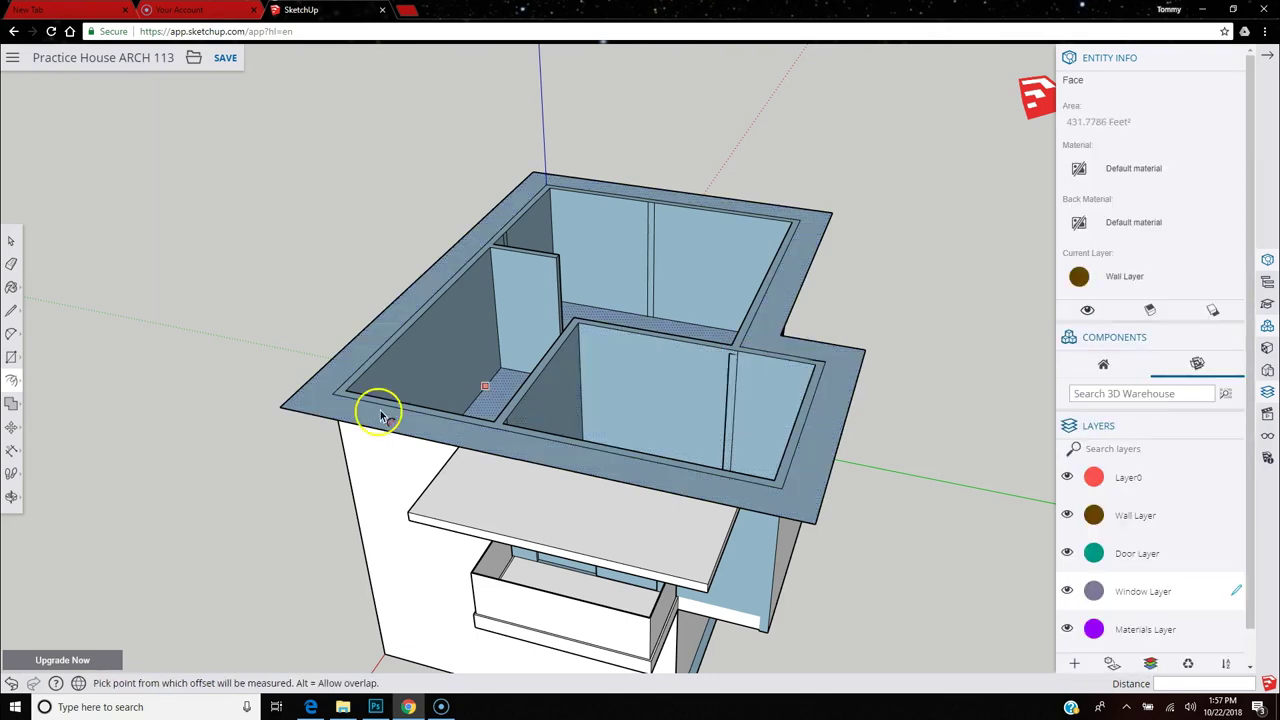
key("Escape")
left_click(11, 310)
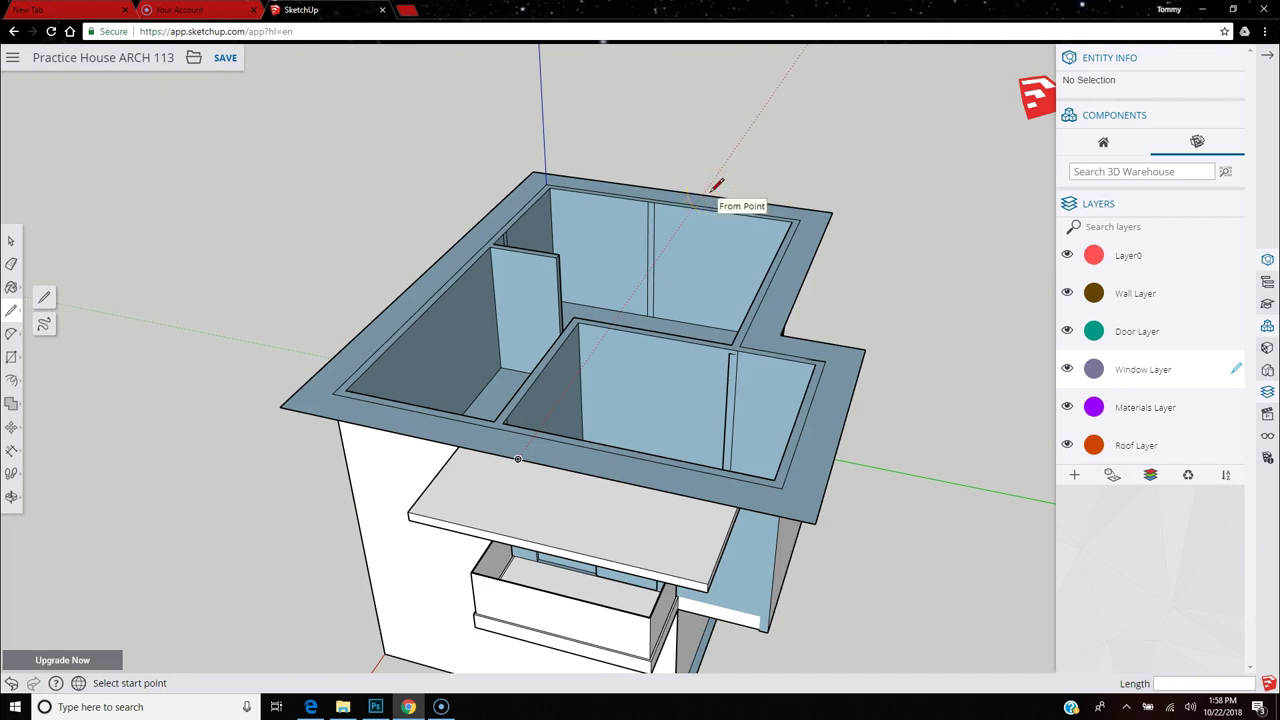
Abandon a line along the ledge edge and orbit to face the gable end.
left_click(533, 168)
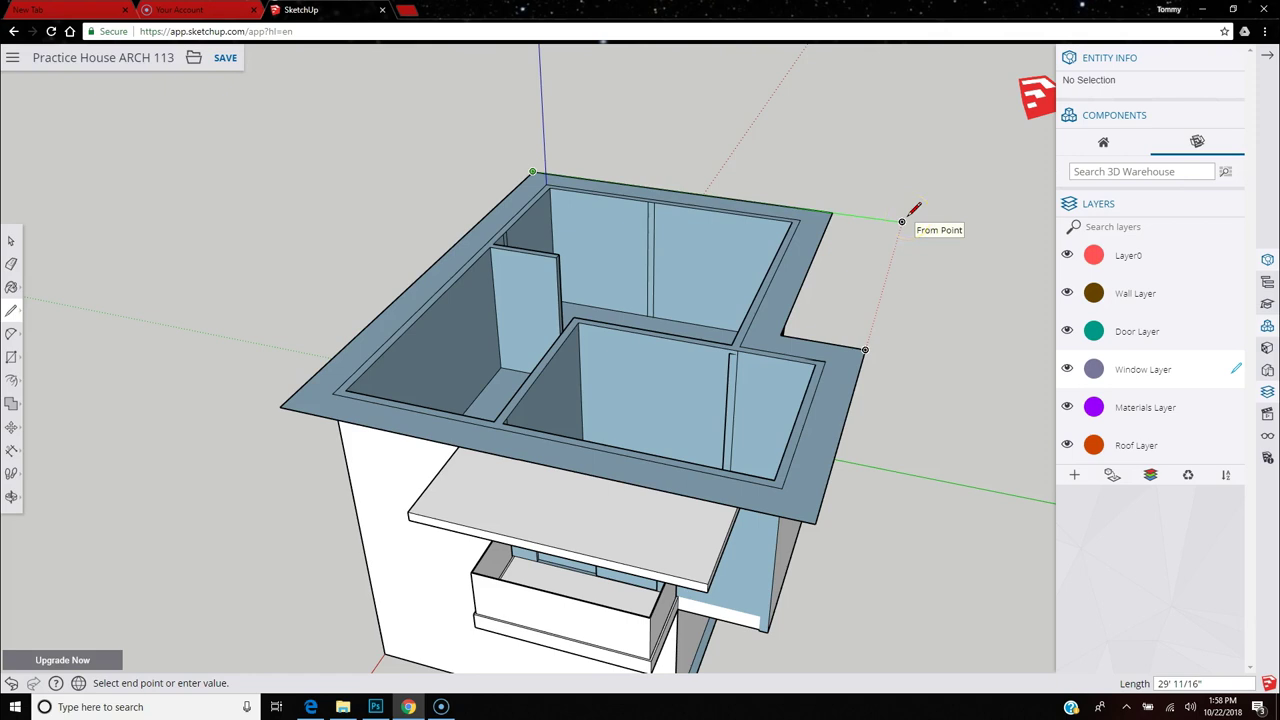
left_click_drag(901, 221, 722, 117)
key("Escape")
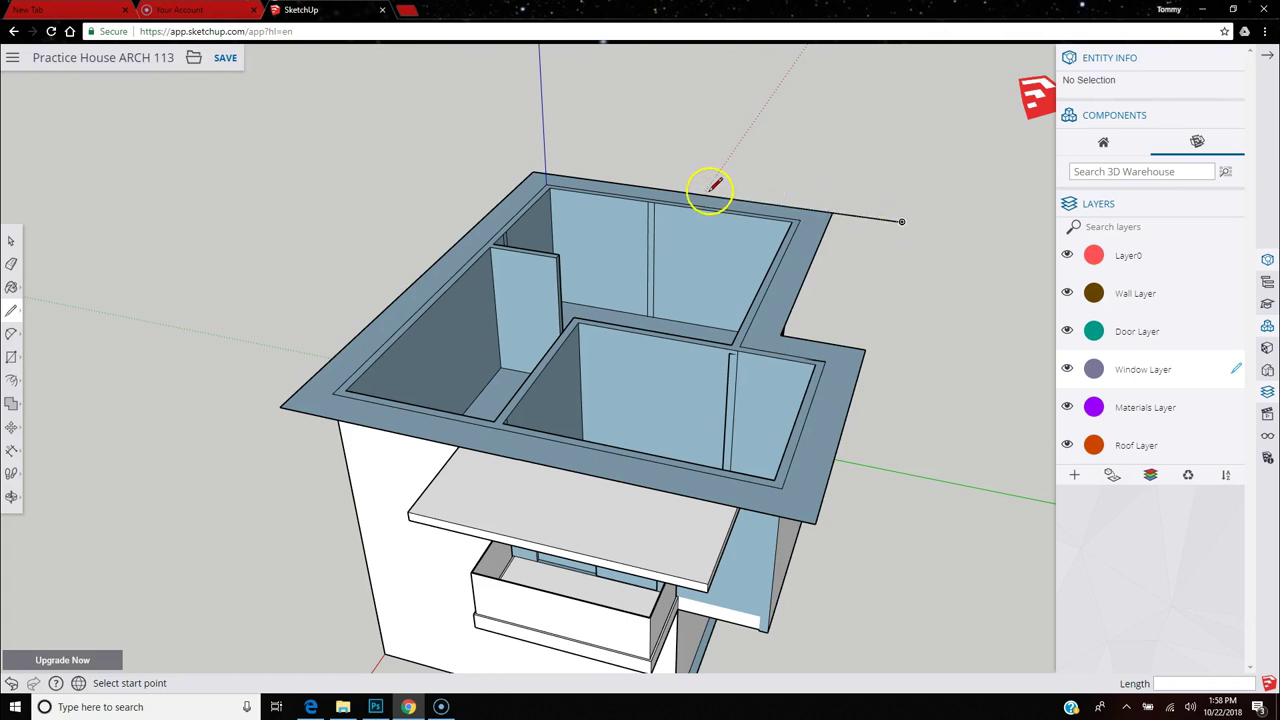
middle_click_drag(814, 229, 198, 322)
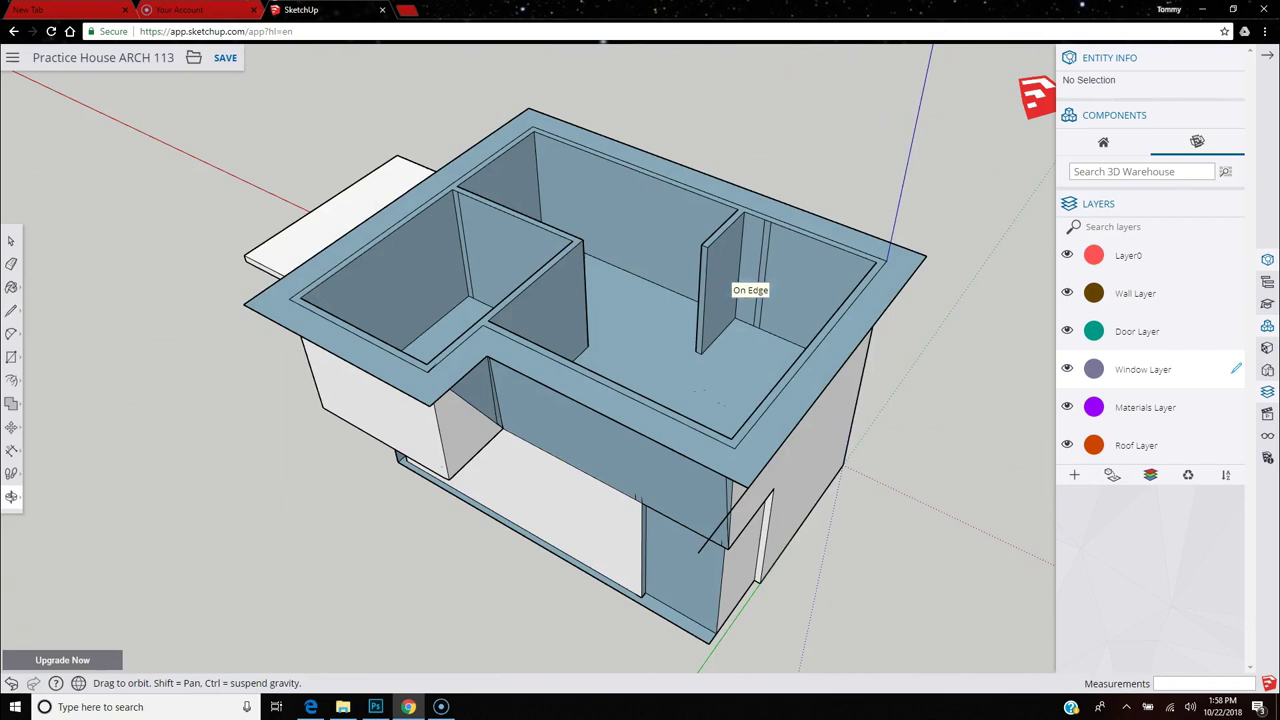
middle_click_drag(877, 297, 642, 410)
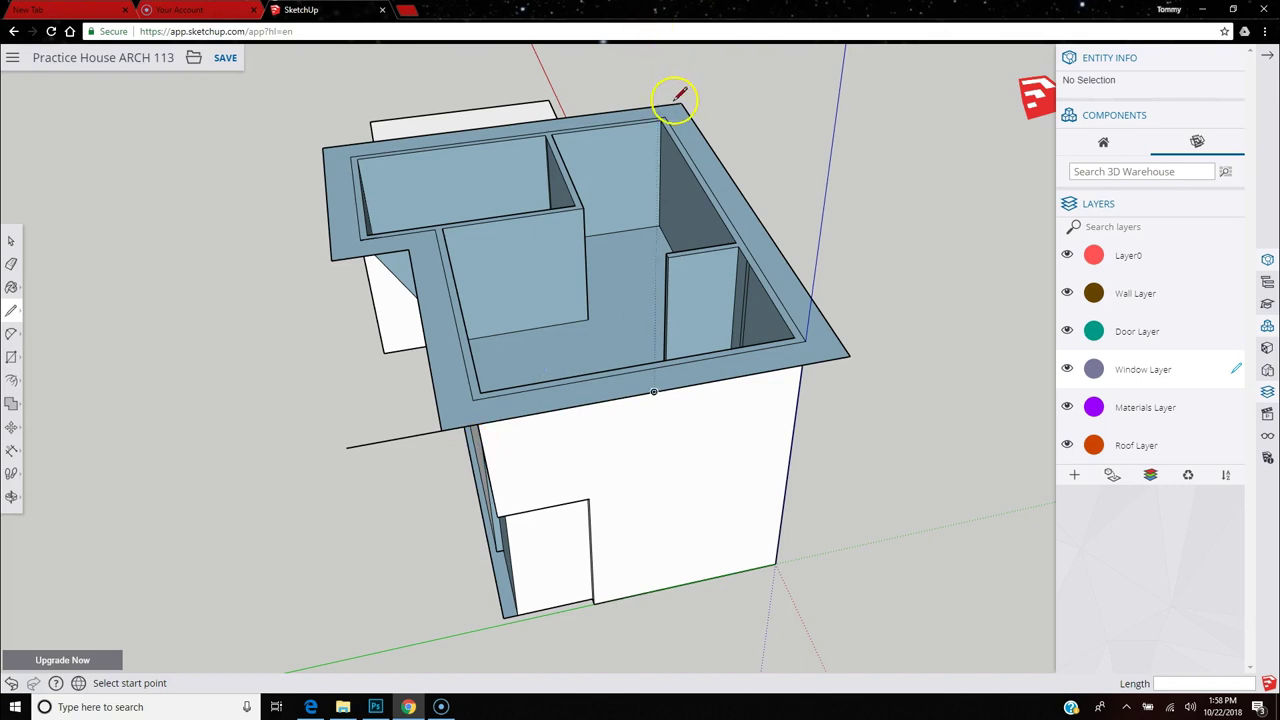
Draw a line across the ledge corners and a gable triangle peaking above its midpoint.
left_click(322, 148)
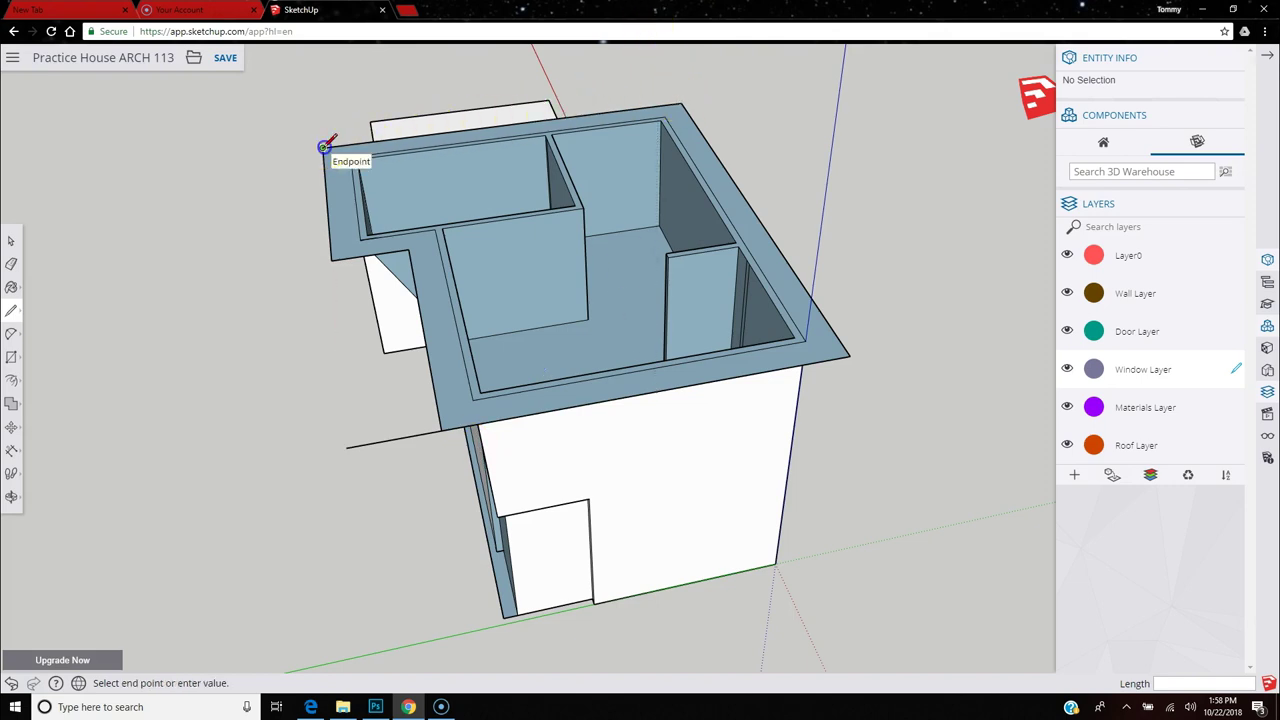
left_click(681, 103)
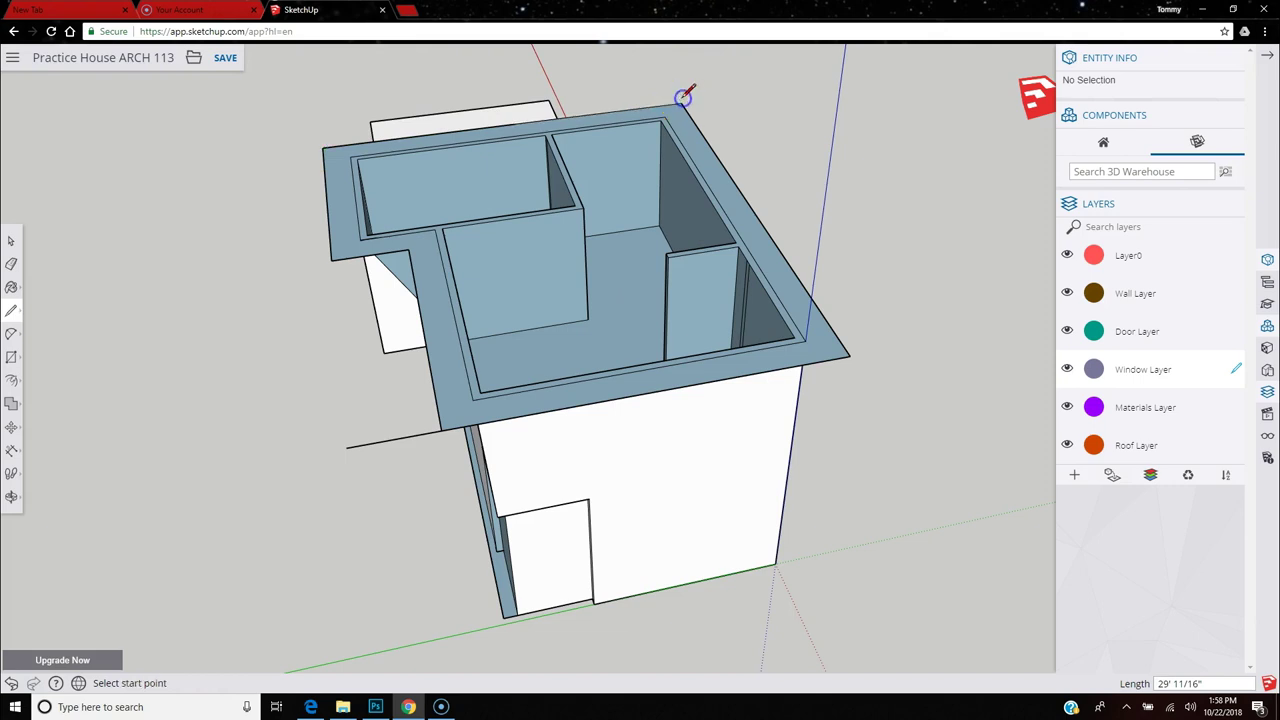
left_click(514, 122)
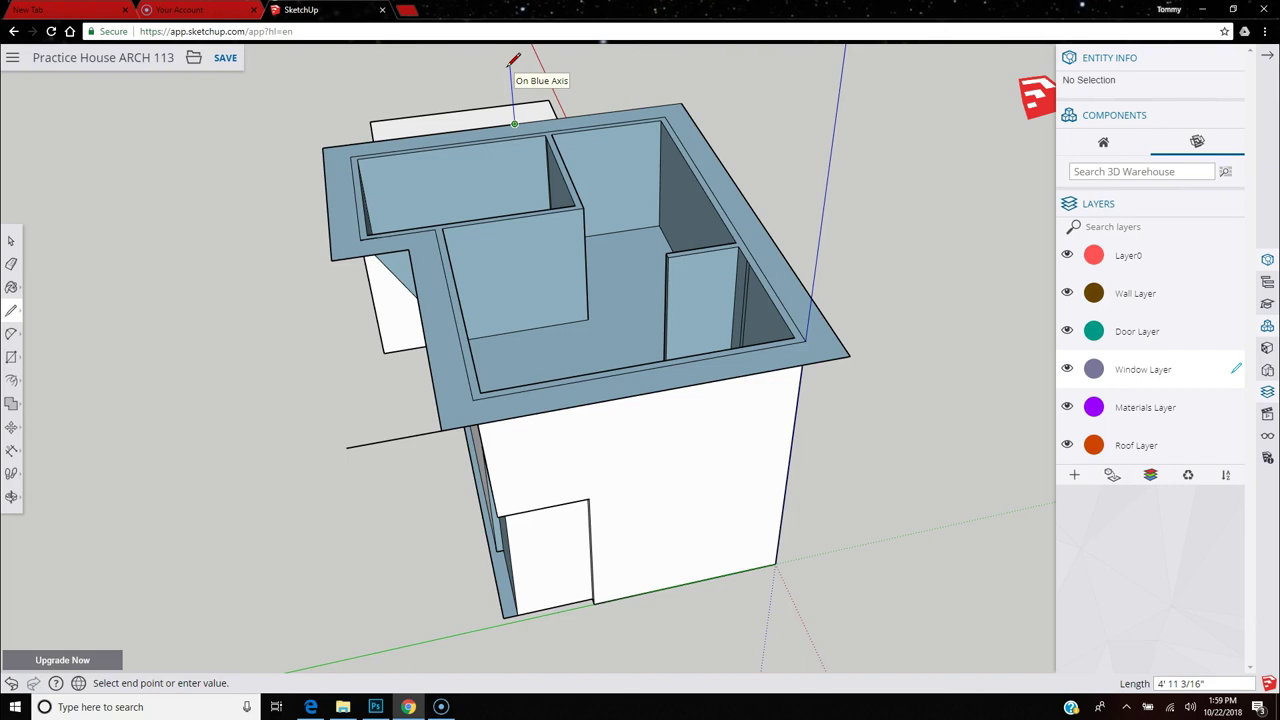
left_click(510, 77)
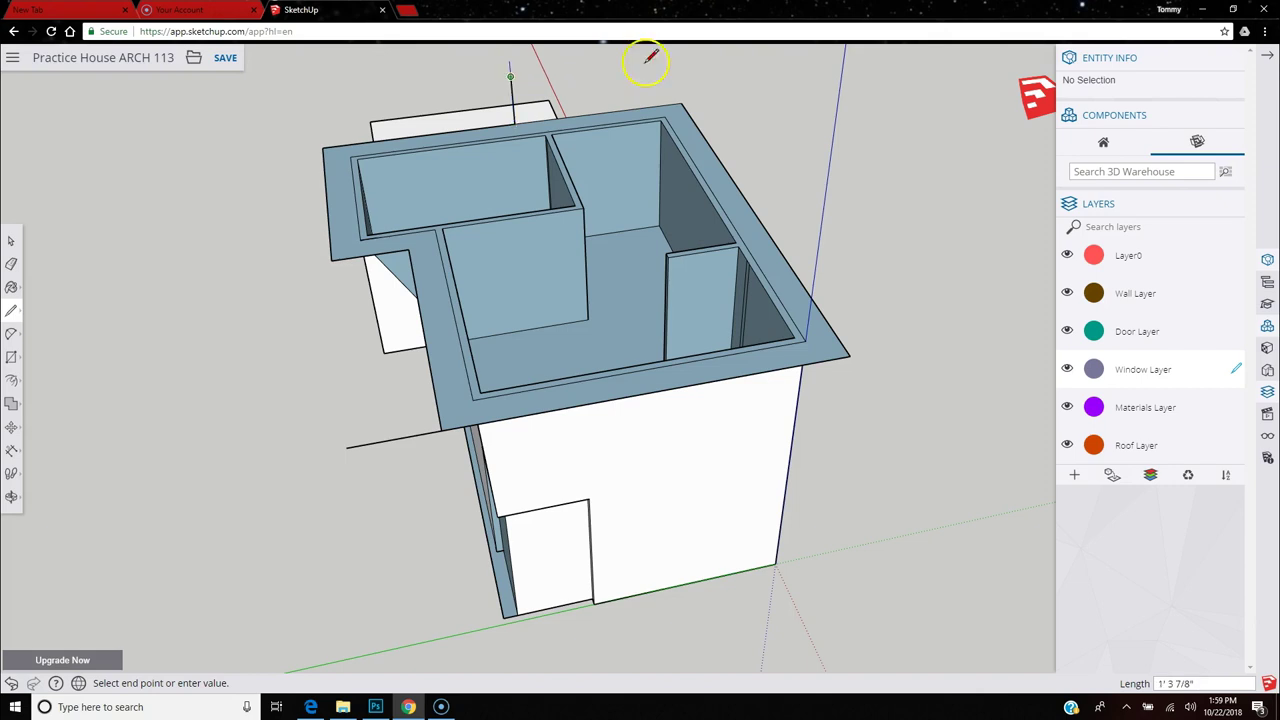
left_click(683, 101)
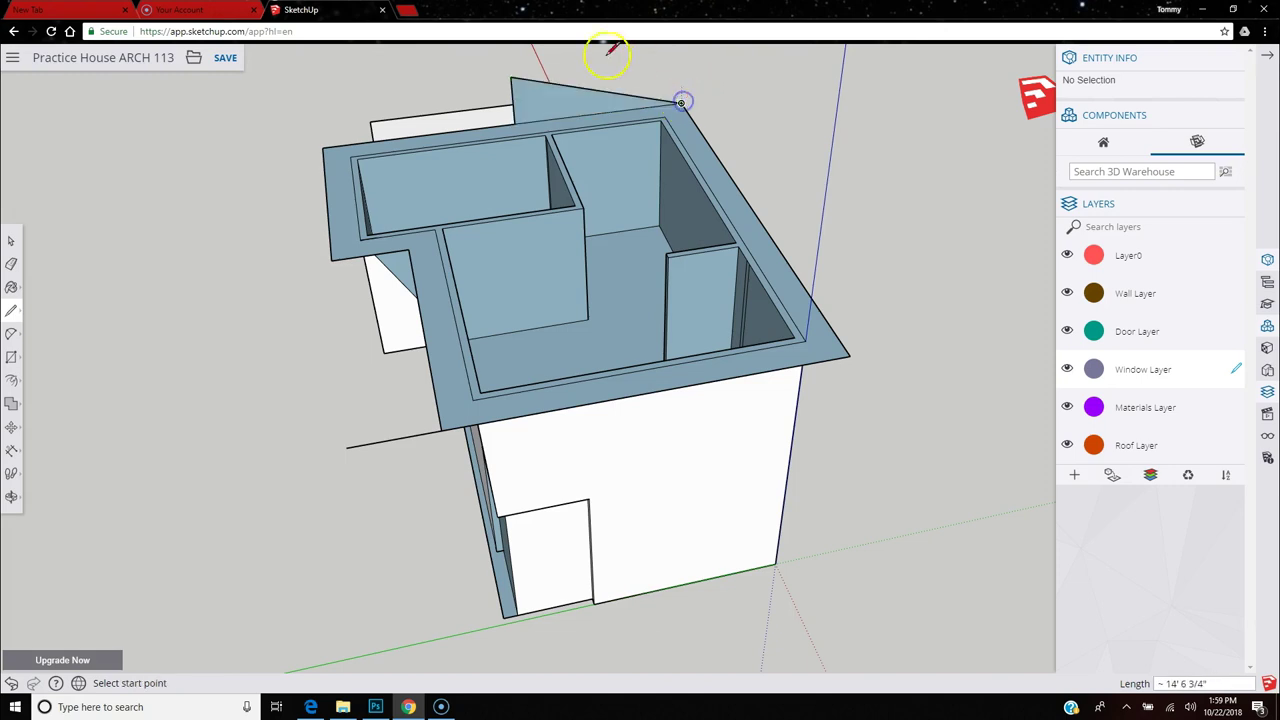
left_click(510, 77)
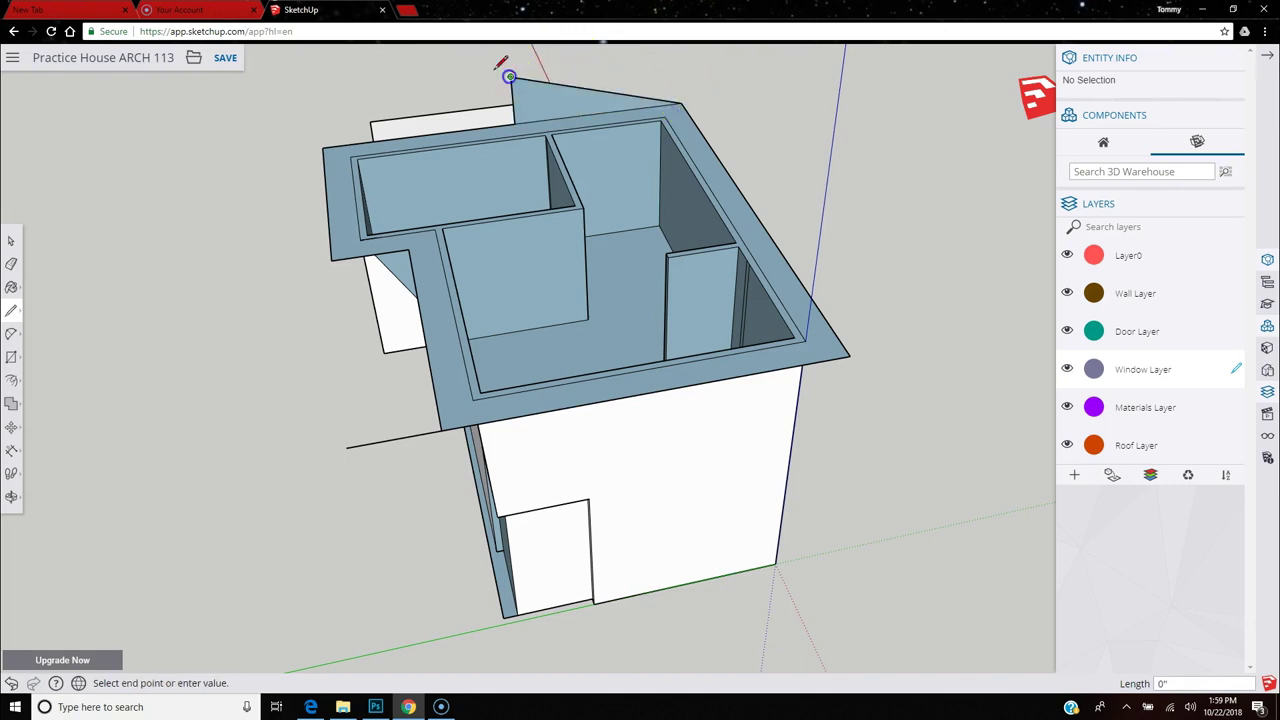
left_click(323, 147)
mouse_move(457, 163)
middle_mouse_down()
mouse_move(400, 209)
mouse_move(457, 220)
mouse_move(414, 200)
middle_mouse_up()
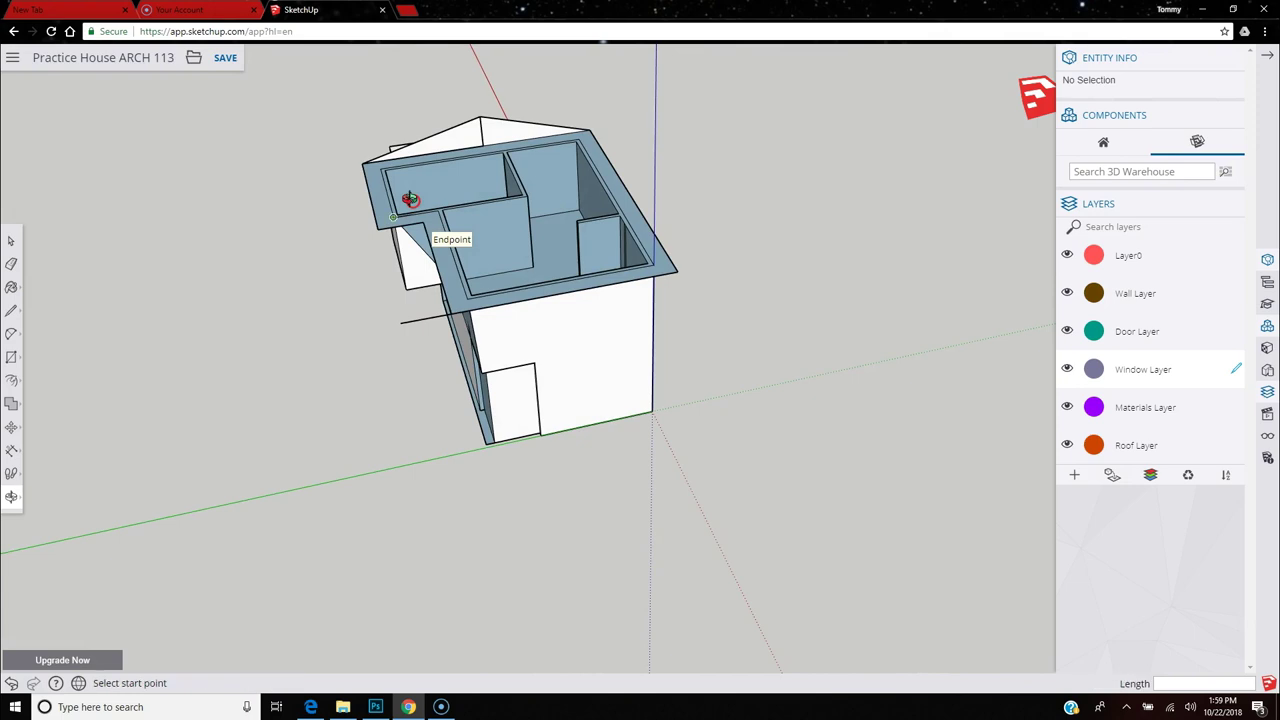
Draw the center line from the roof peak to the front wall's top edge and down the wall.
left_click(451, 312)
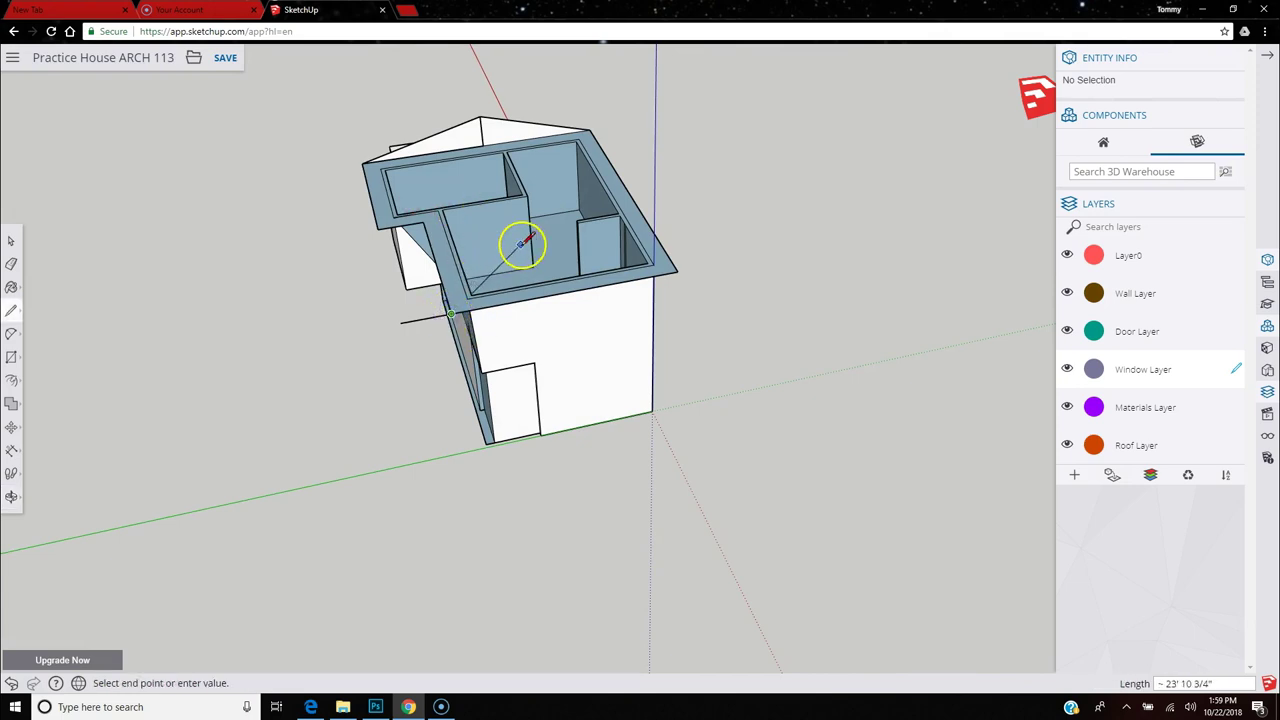
key("Escape")
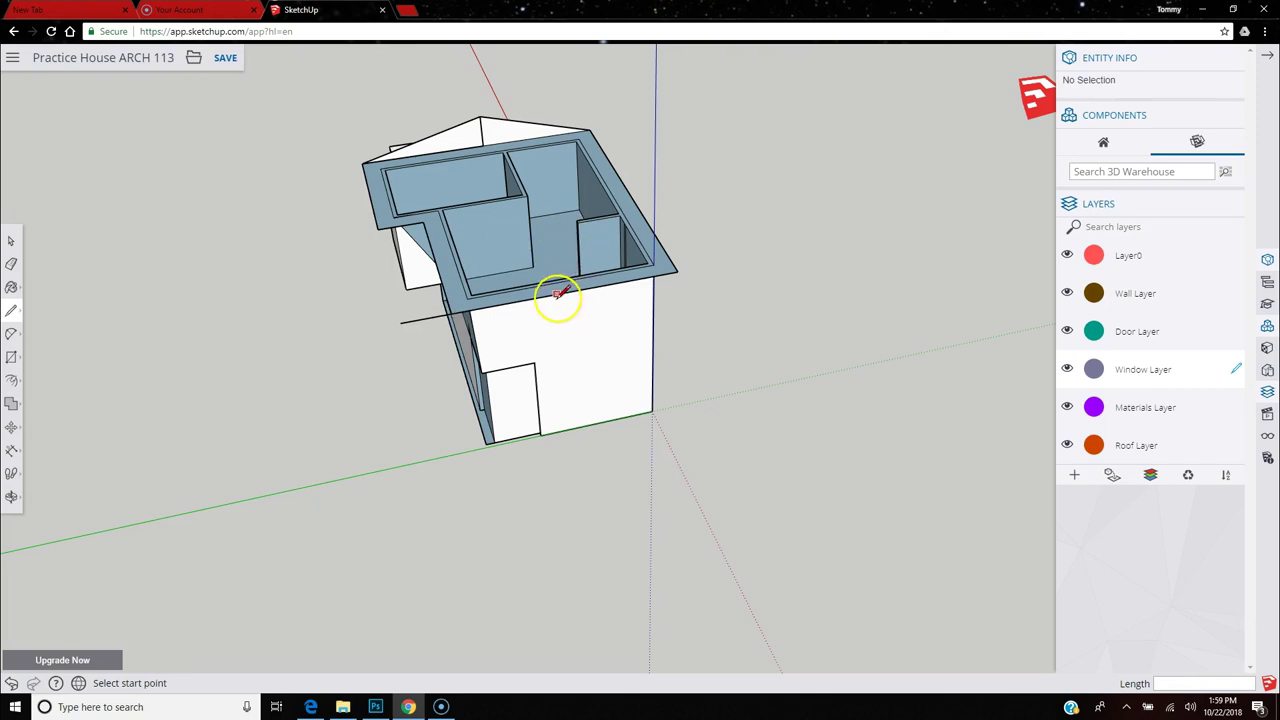
left_click(480, 117)
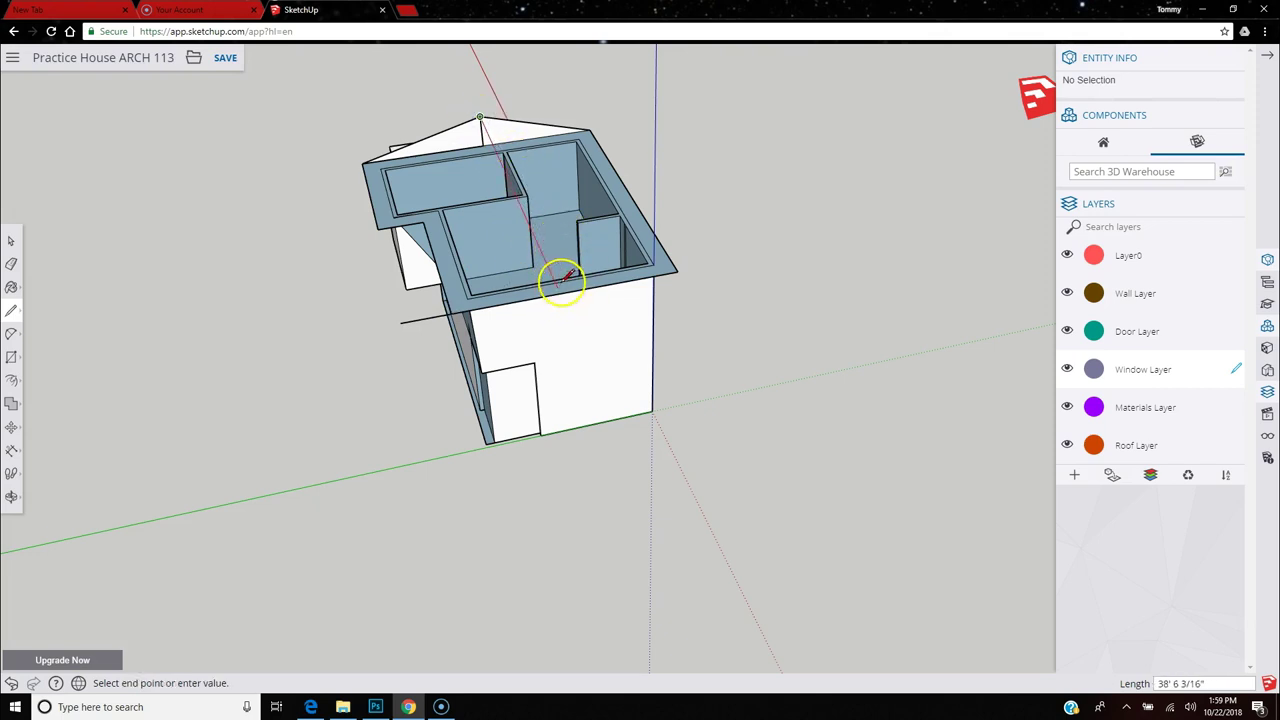
mouse_move(565, 275)
middle_mouse_down()
mouse_move(949, 171)
mouse_move(1066, 91)
middle_mouse_up()
mouse_move(1141, 274)
middle_mouse_down()
mouse_move(986, 289)
mouse_move(749, 369)
mouse_move(482, 378)
middle_mouse_up()
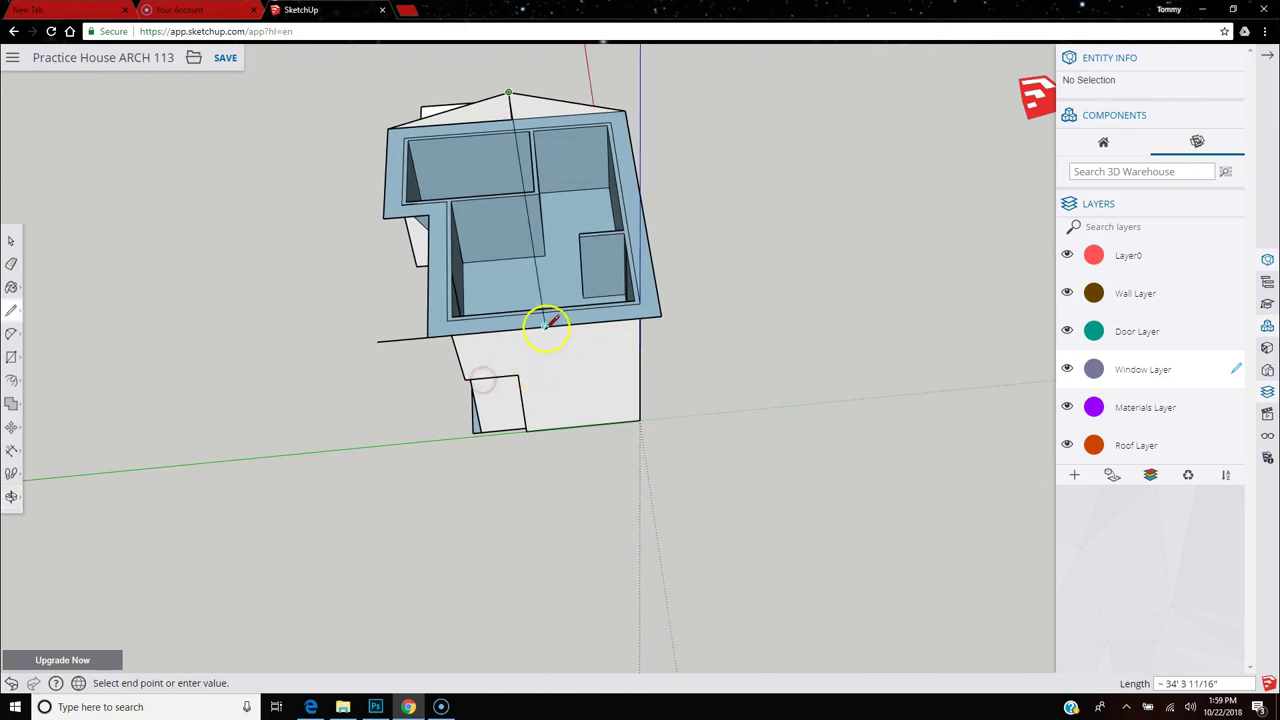
mouse_move(526, 327)
left_mouse_down()
mouse_move(494, 323)
mouse_move(537, 320)
mouse_move(527, 327)
left_mouse_up()
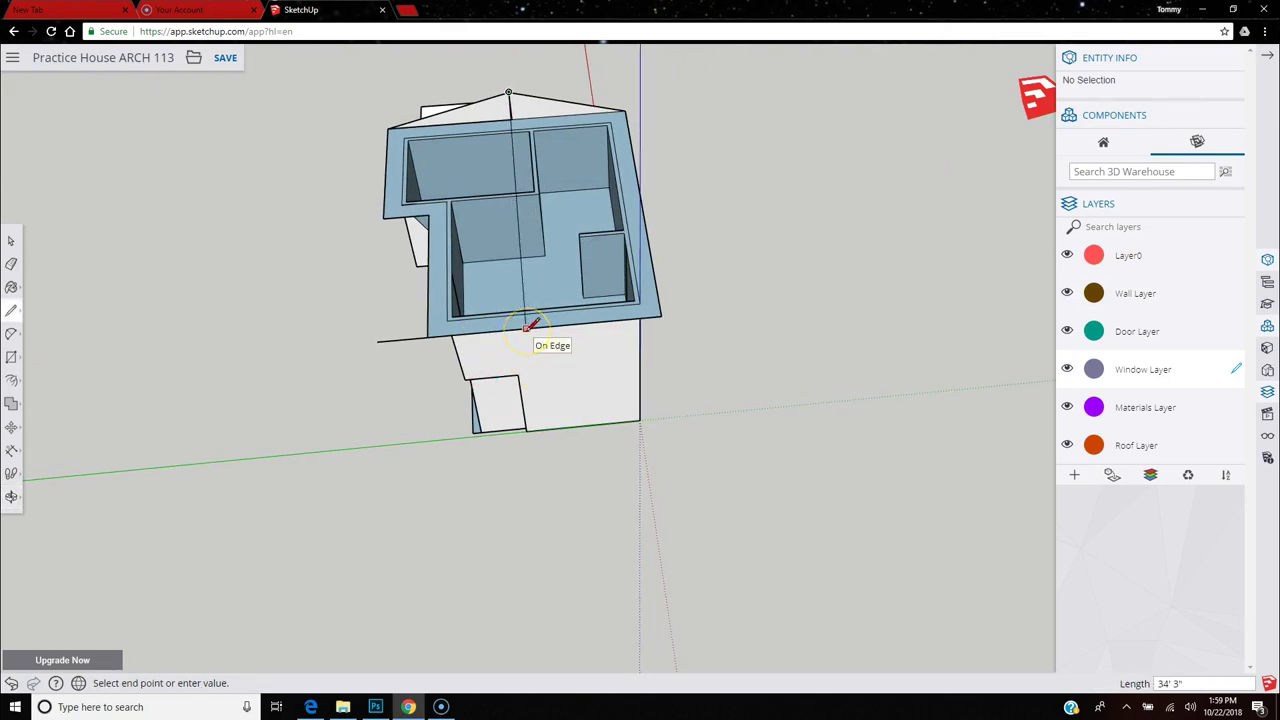
left_click(526, 327)
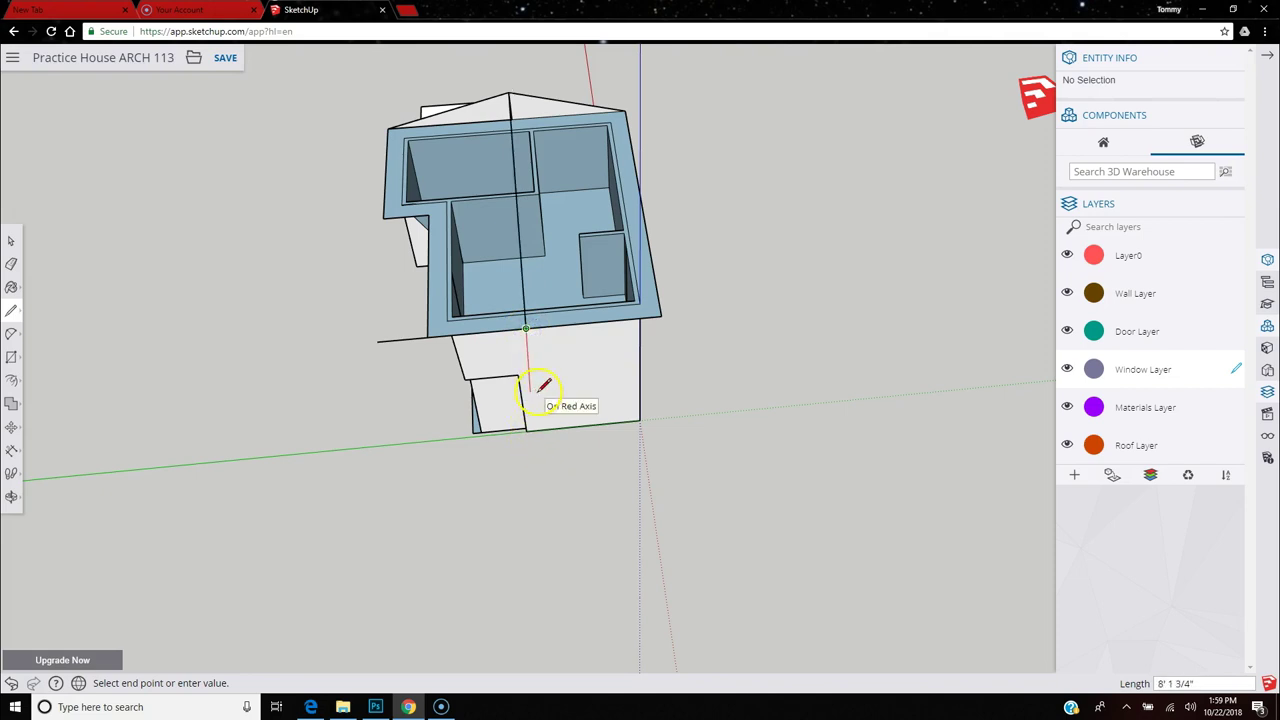
left_click(529, 386)
key("Escape")
middle_click_drag(357, 237, 1022, 20)
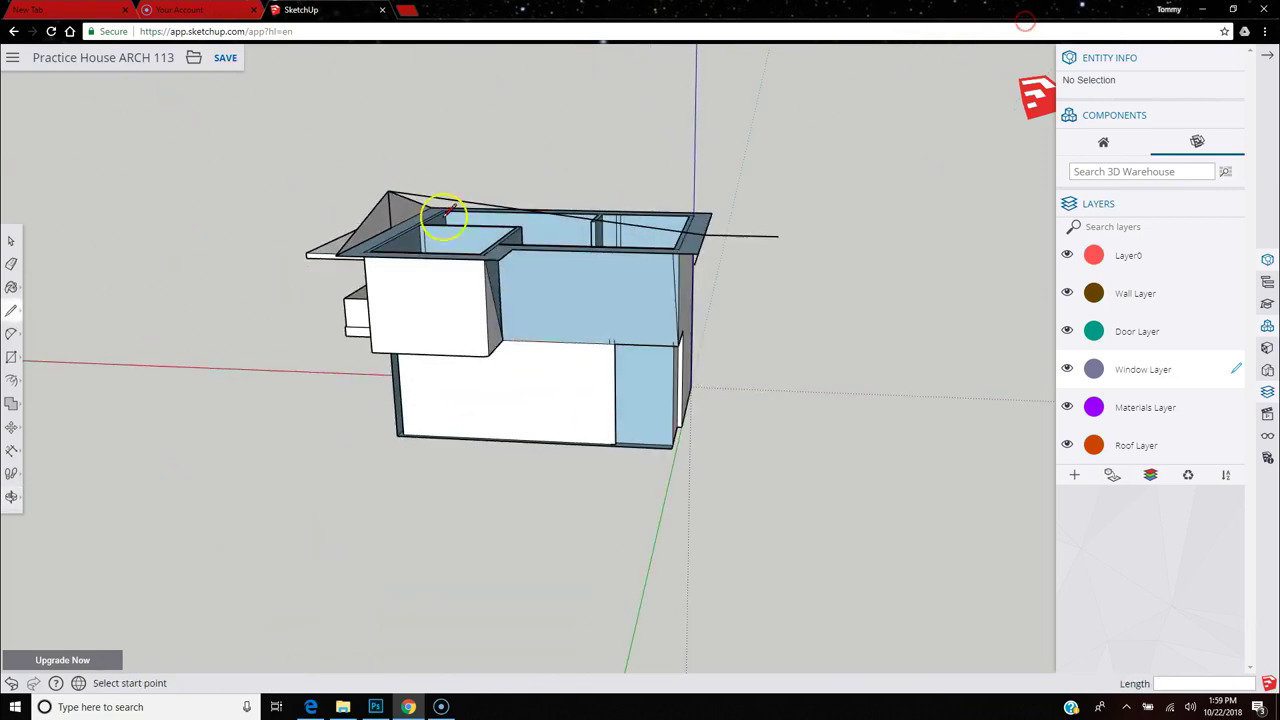
left_click(11, 264)
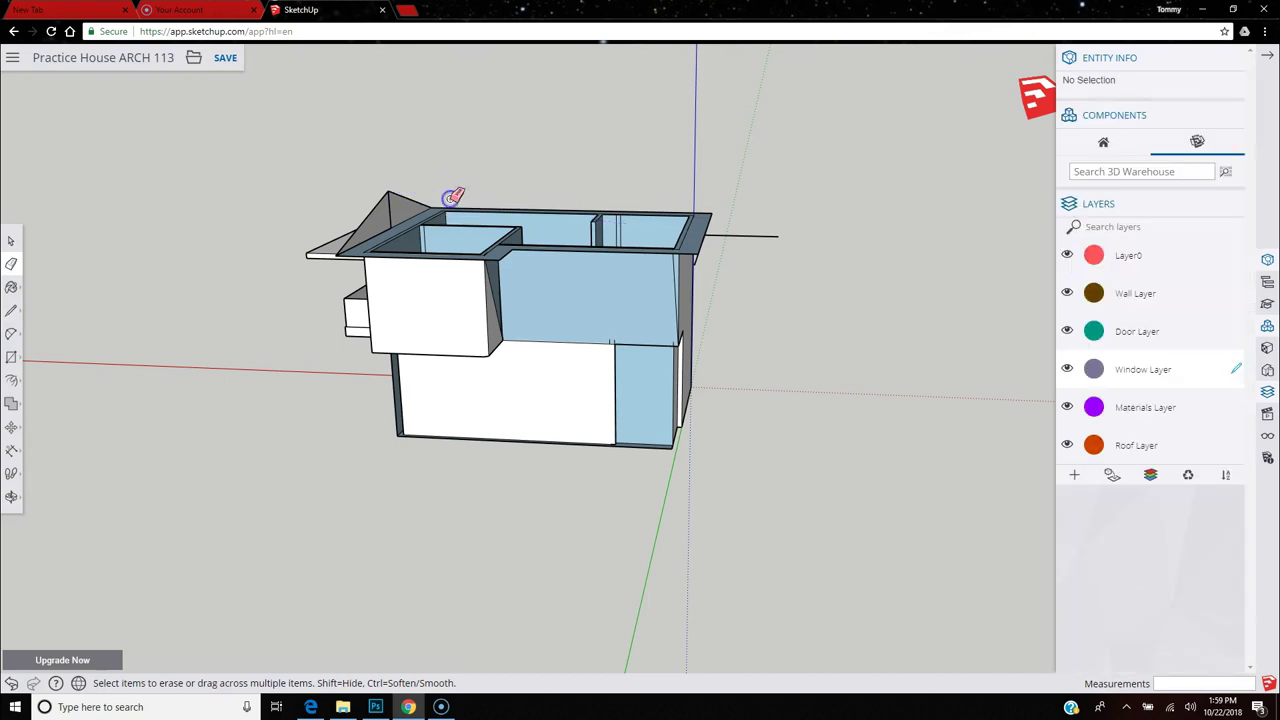
mouse_move(820, 240)
middle_mouse_down()
mouse_move(657, 423)
mouse_move(600, 448)
middle_mouse_up()
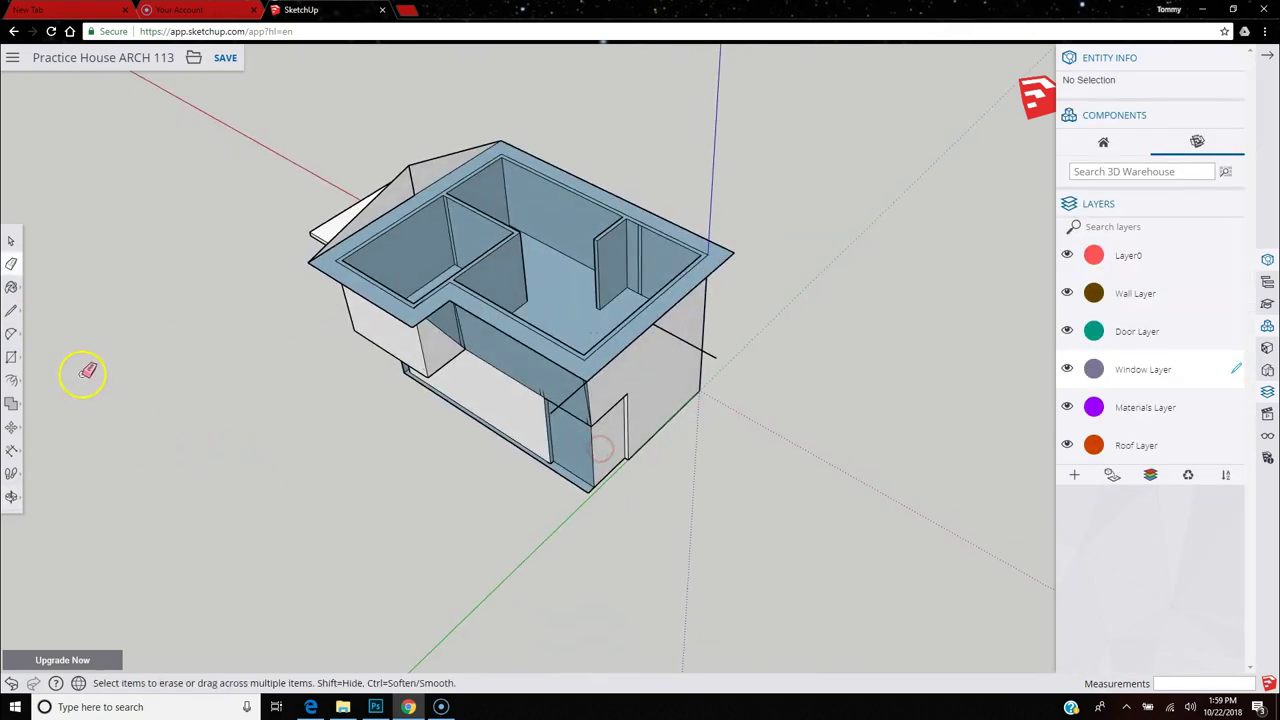
Raise a vertical line above the wall corner and connect it to the roof corner.
left_click(11, 311)
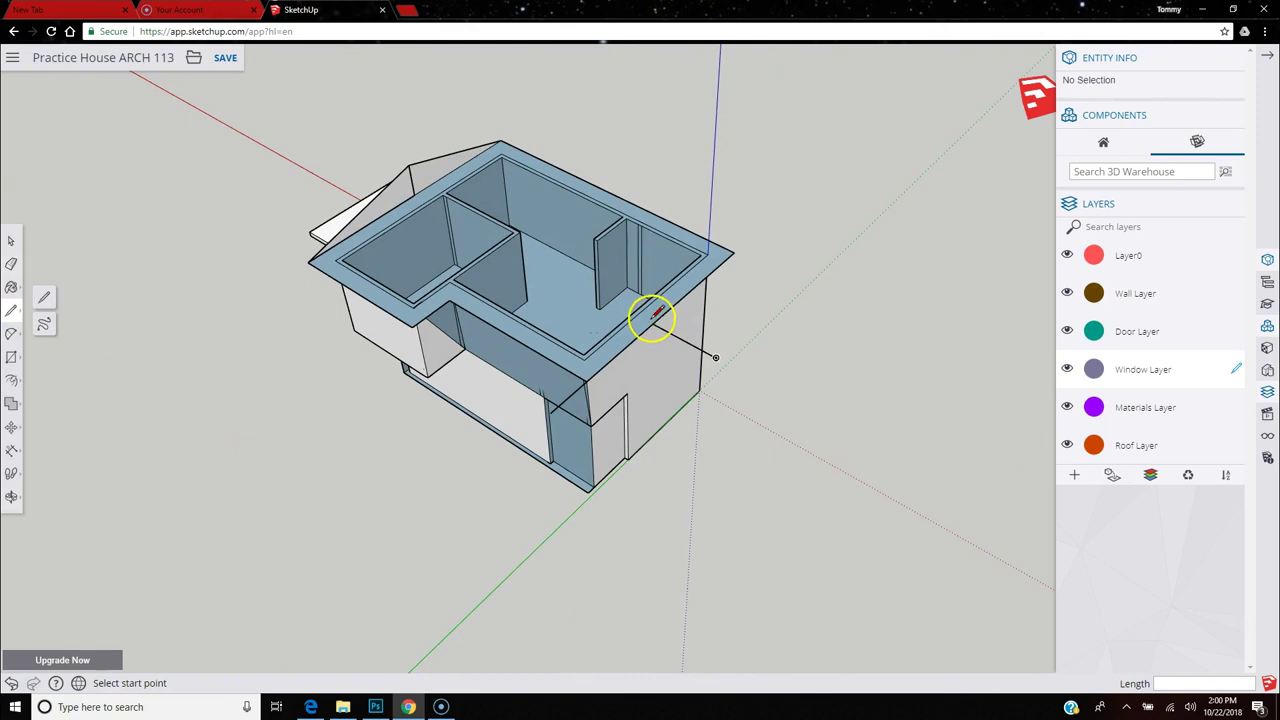
left_click(662, 322)
key("Escape")
left_click(654, 324)
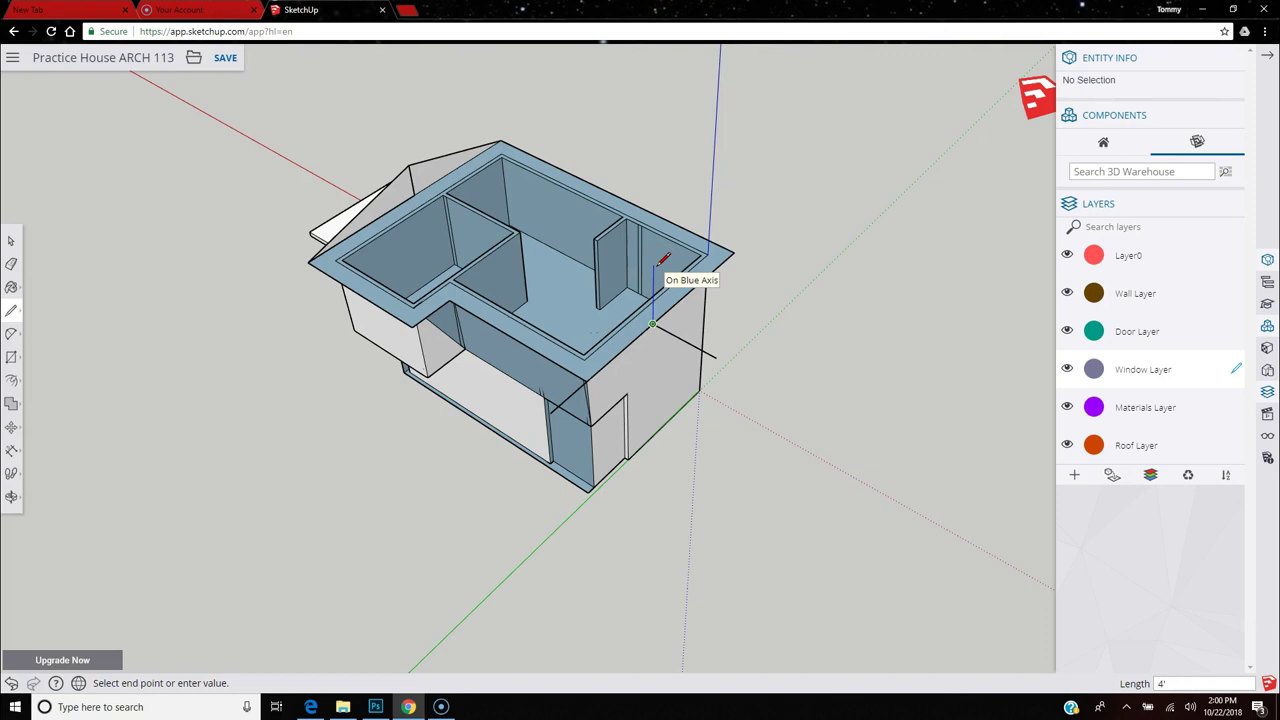
left_click(728, 251)
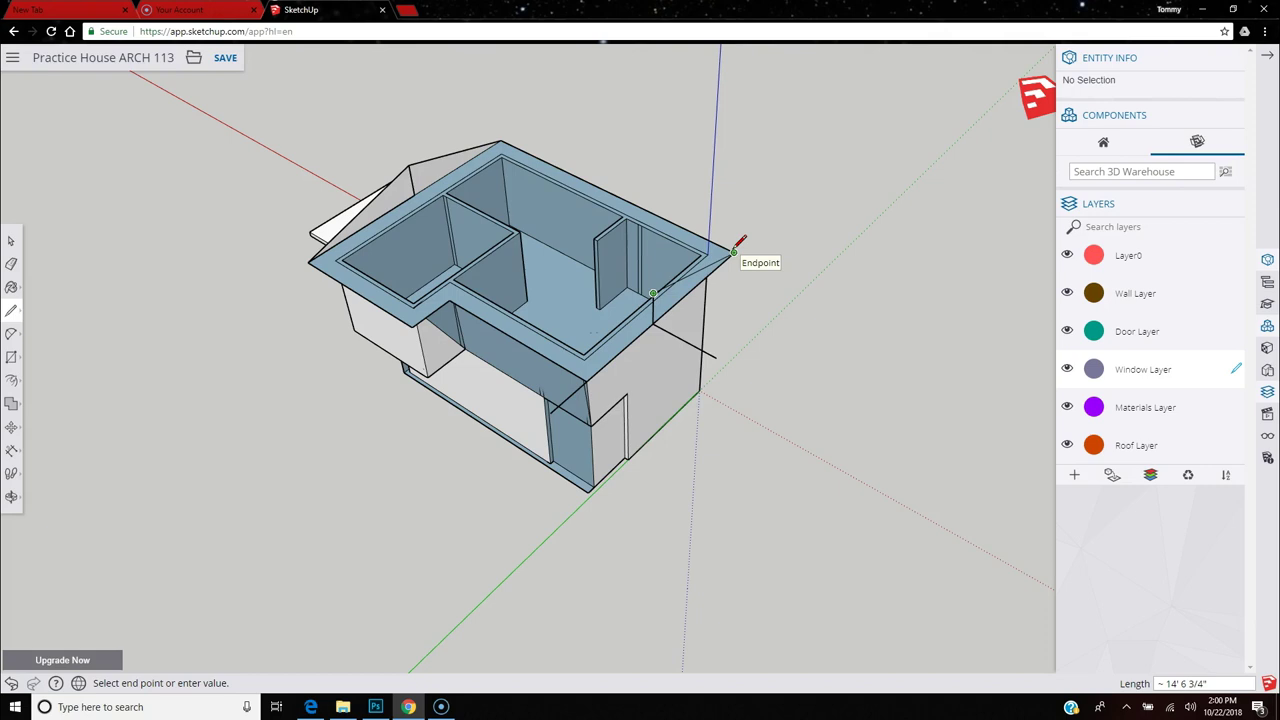
left_click(733, 252)
left_click(654, 289)
left_click(593, 364)
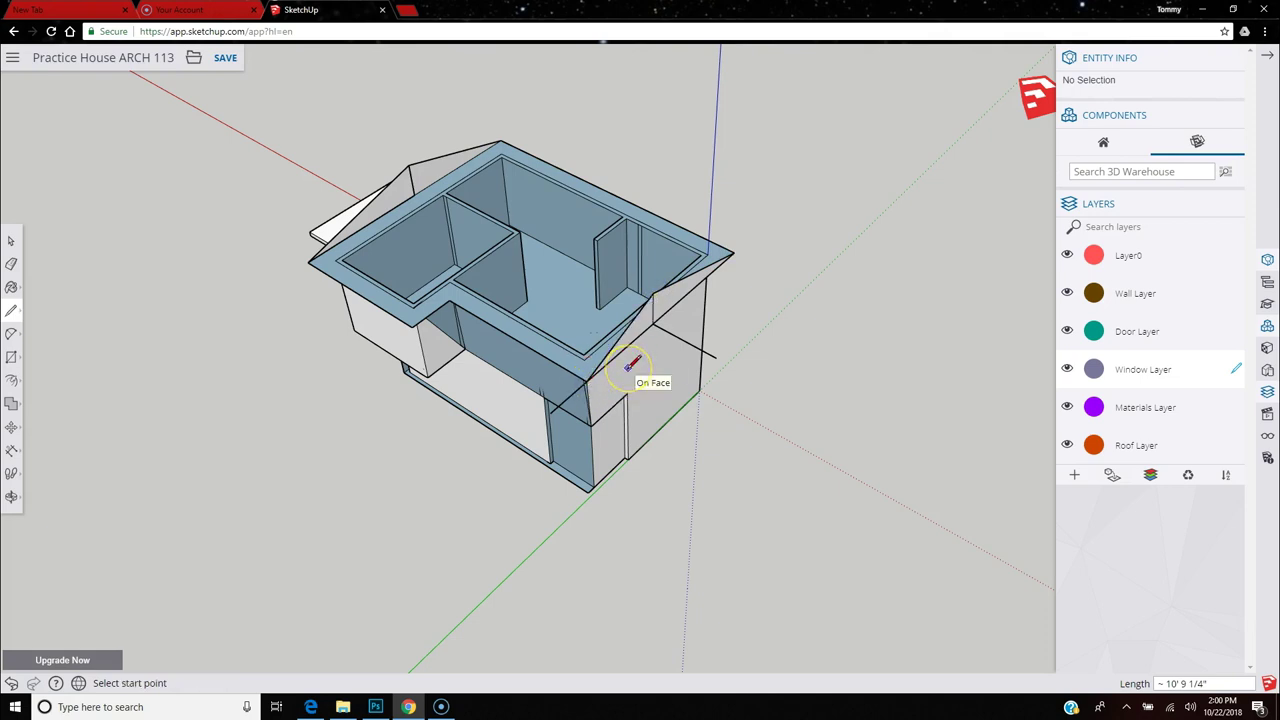
Split the roof face from the far corner and close the new white roof slope.
left_click(408, 165)
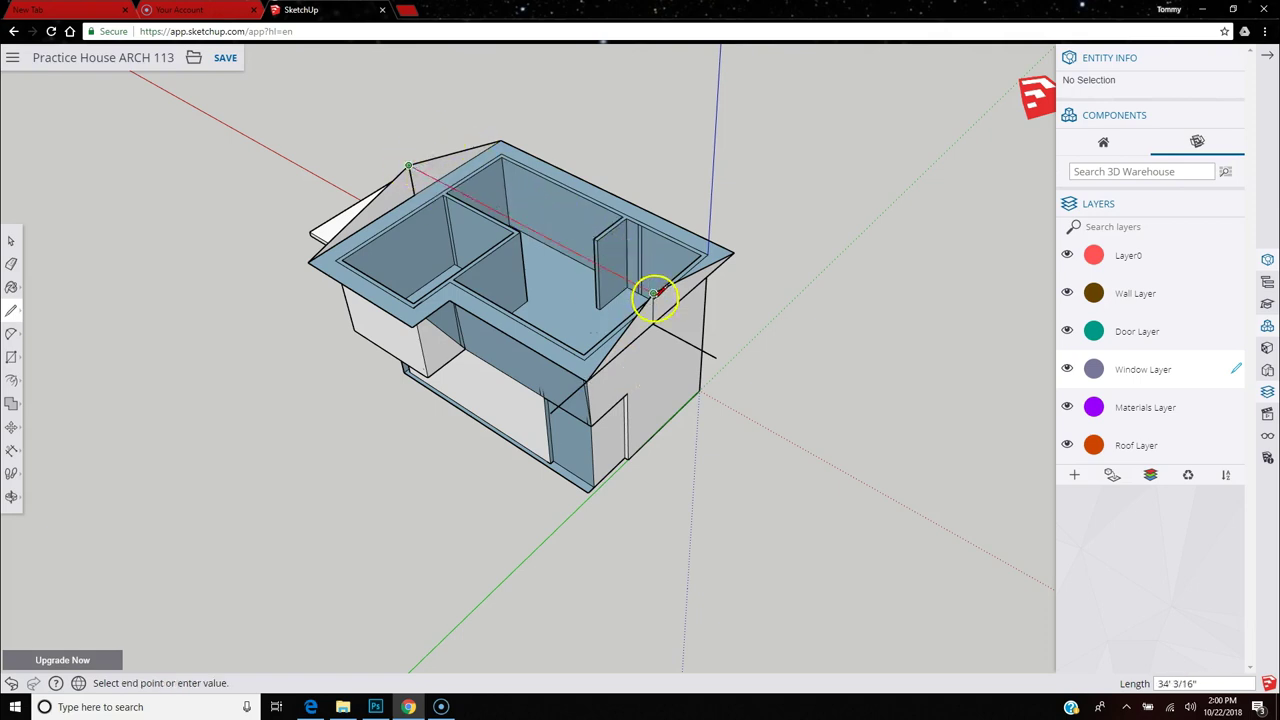
left_click(652, 292)
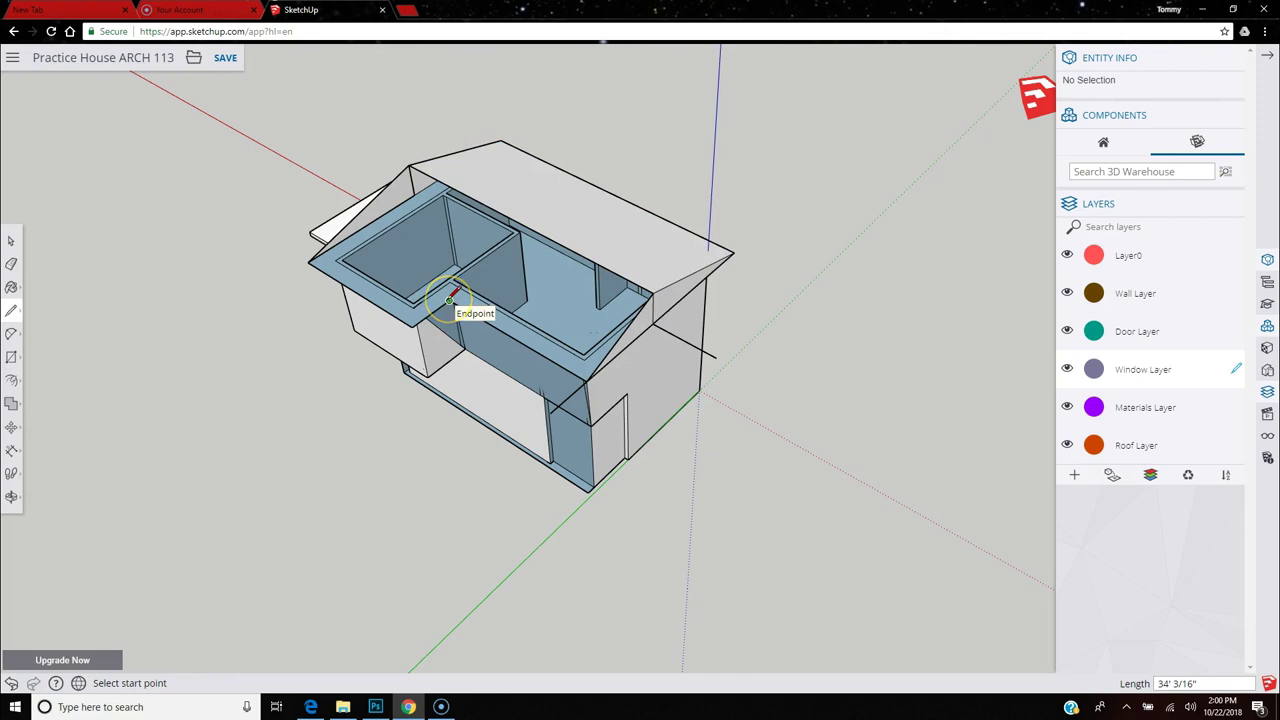
mouse_move(411, 326)
left_mouse_down()
mouse_move(480, 263)
mouse_move(494, 220)
mouse_move(514, 218)
left_mouse_up()
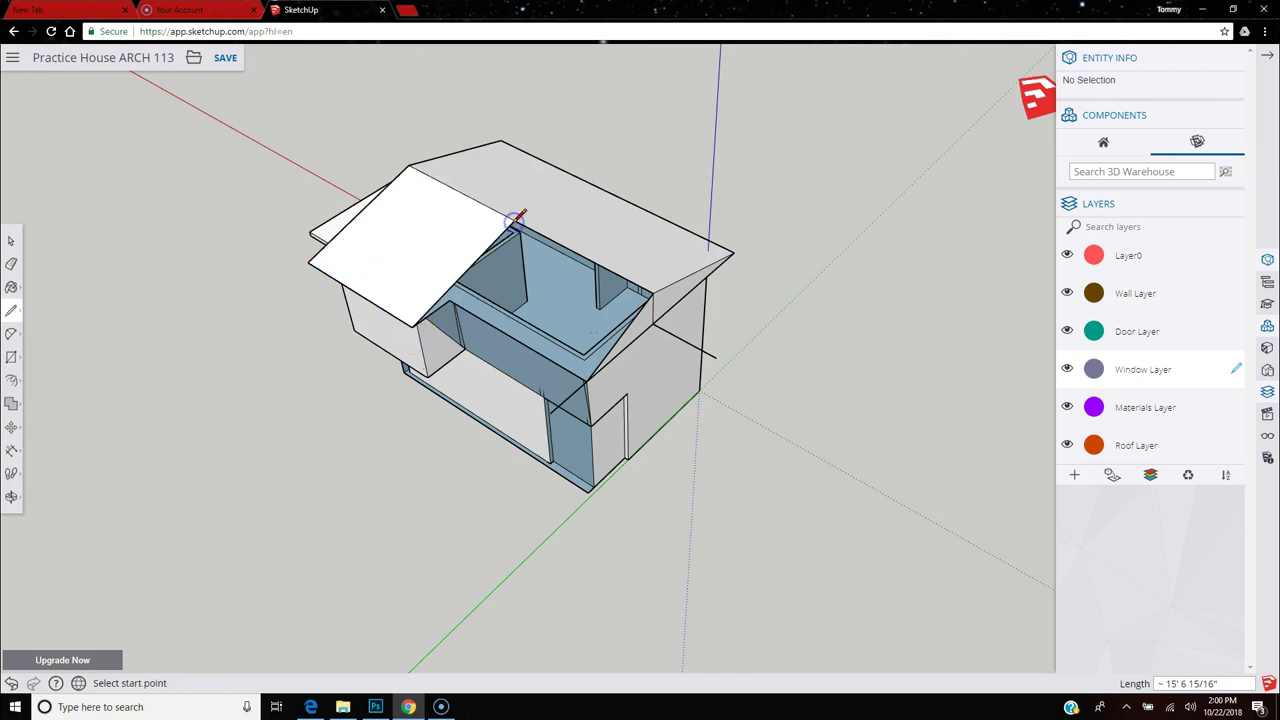
left_click_drag(457, 300, 449, 299)
left_click(411, 326)
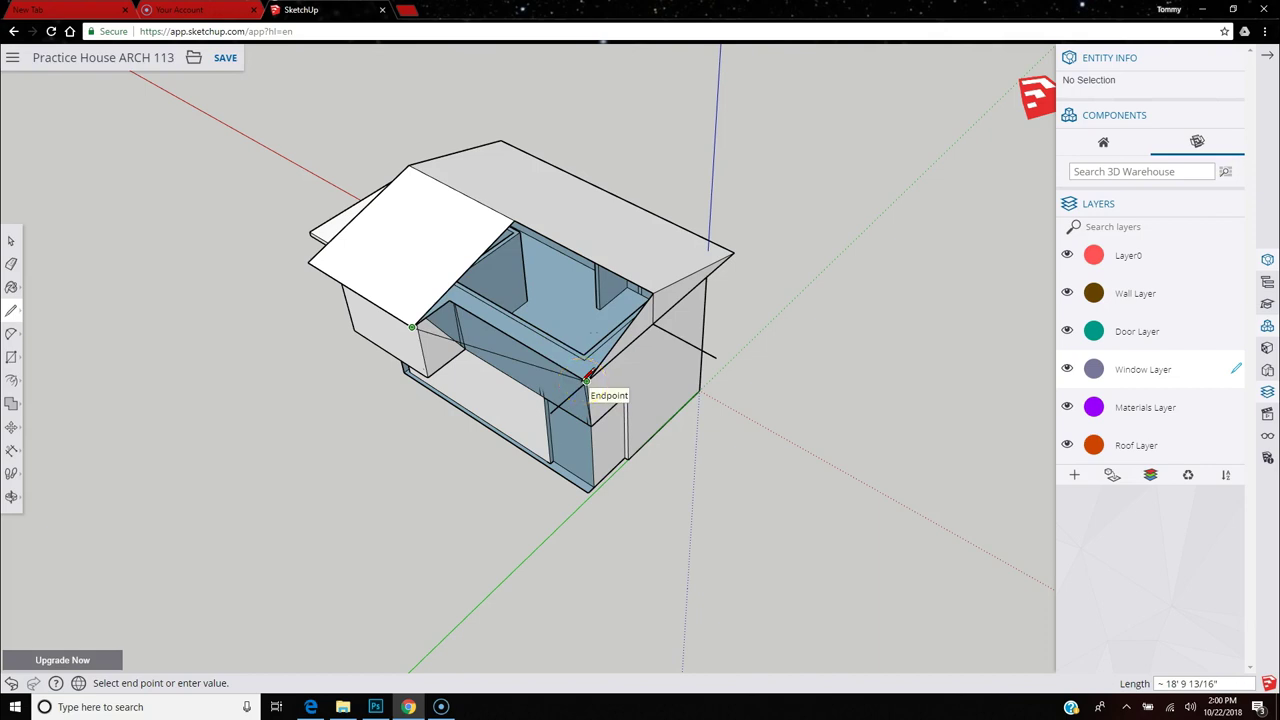
Trace the roof edges up to the ridge point to close the front roof face.
left_click(586, 380)
left_click(652, 293)
left_click(516, 215)
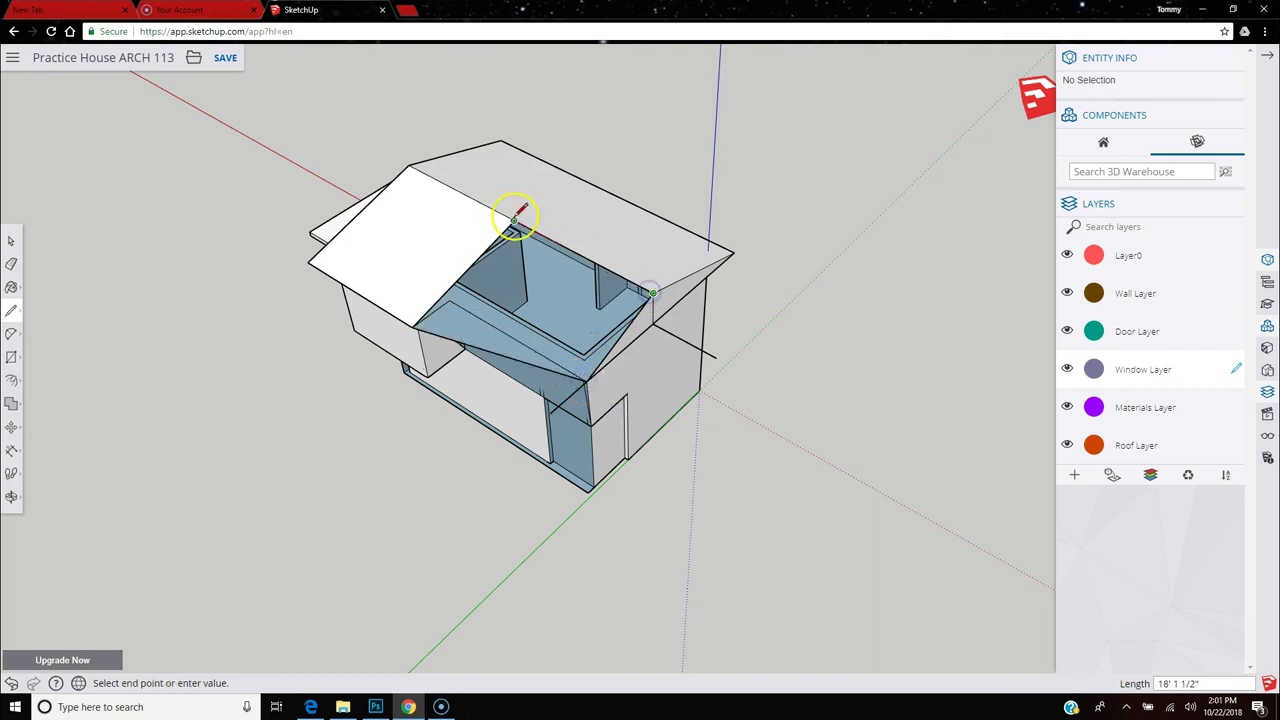
left_click(449, 299)
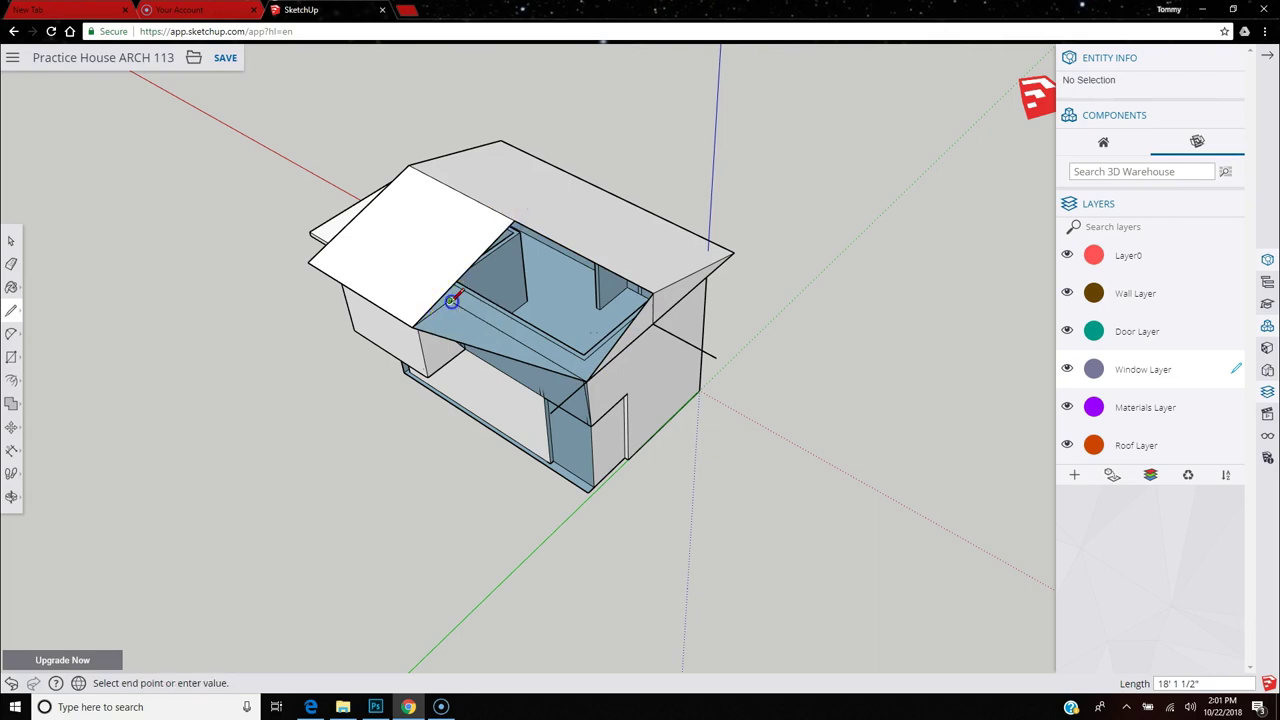
left_click(516, 215)
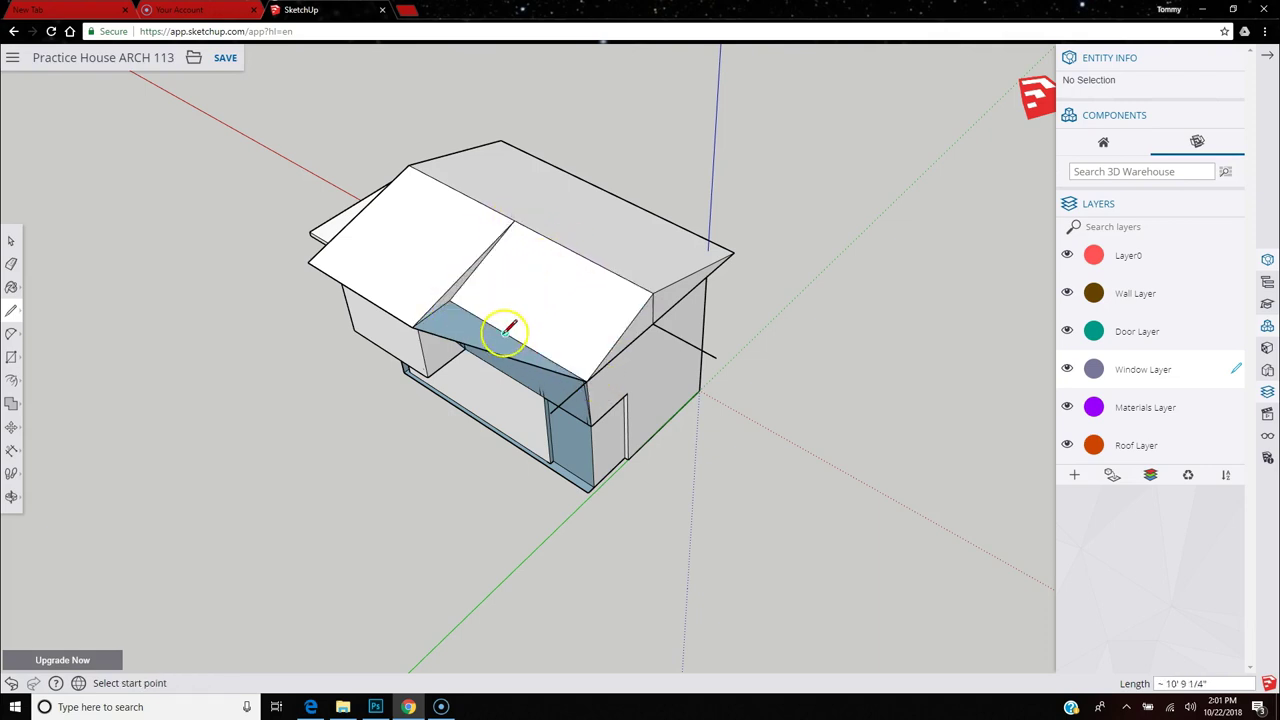
middle_click_drag(505, 333, 256, 140)
middle_click_drag(527, 273, 520, 276)
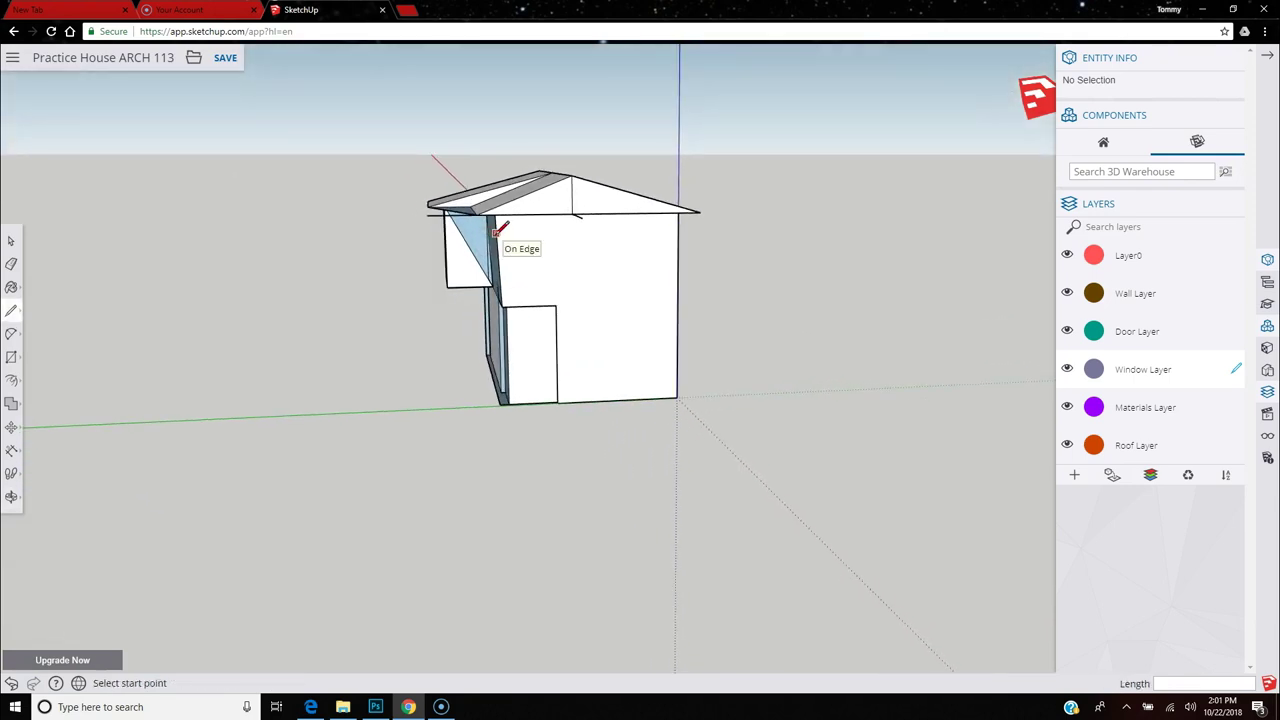
middle_click_drag(577, 205, 962, 361)
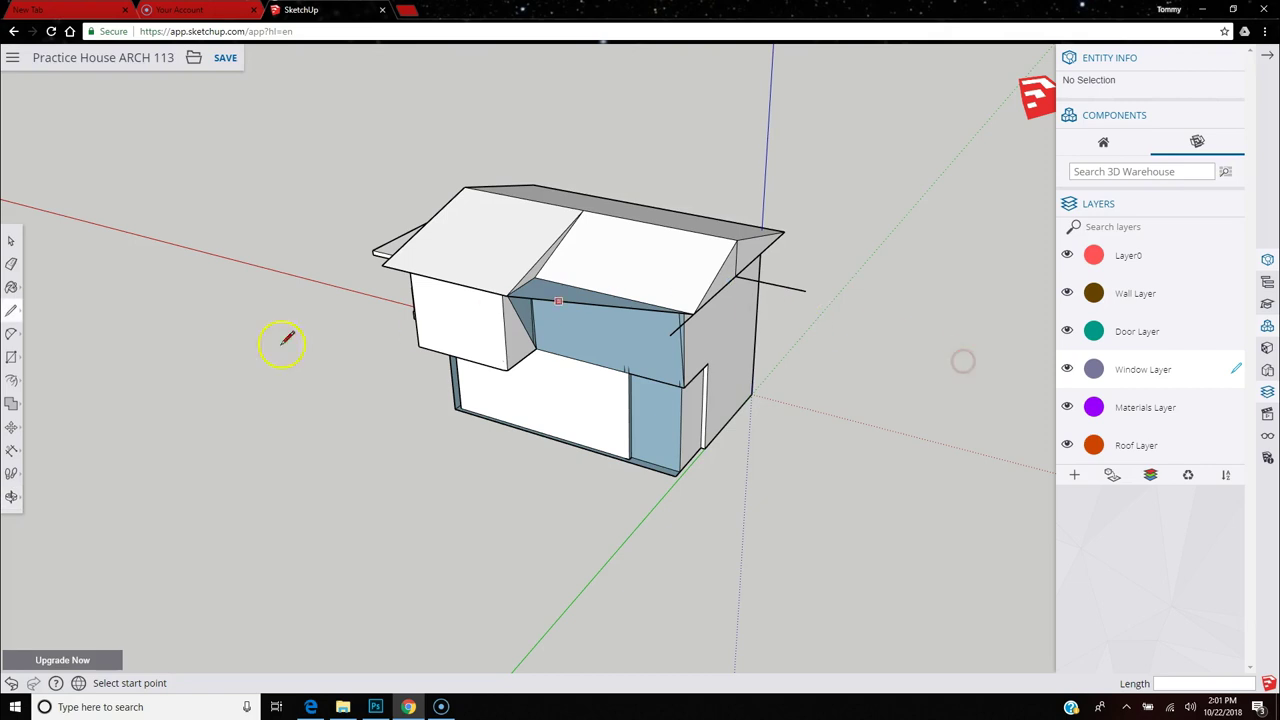
Draw lines from the roof valley to the ridge, then erase two roof edges.
left_click(535, 277)
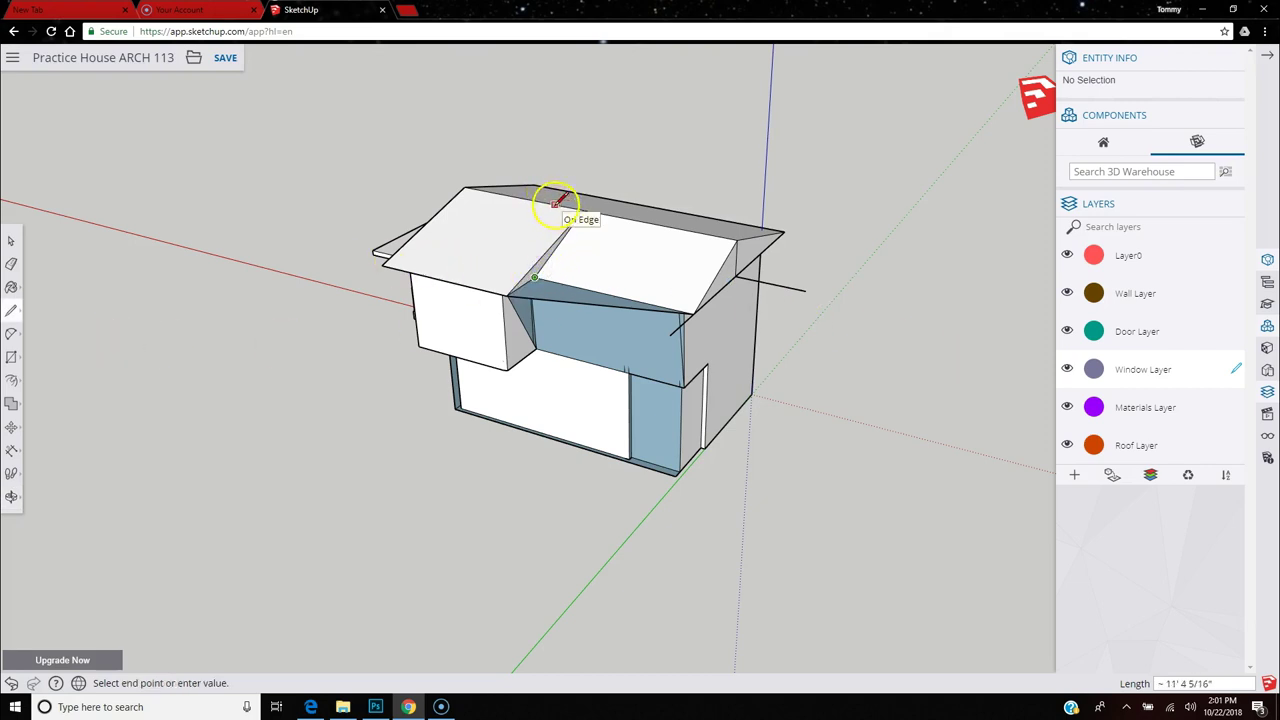
left_click(531, 197)
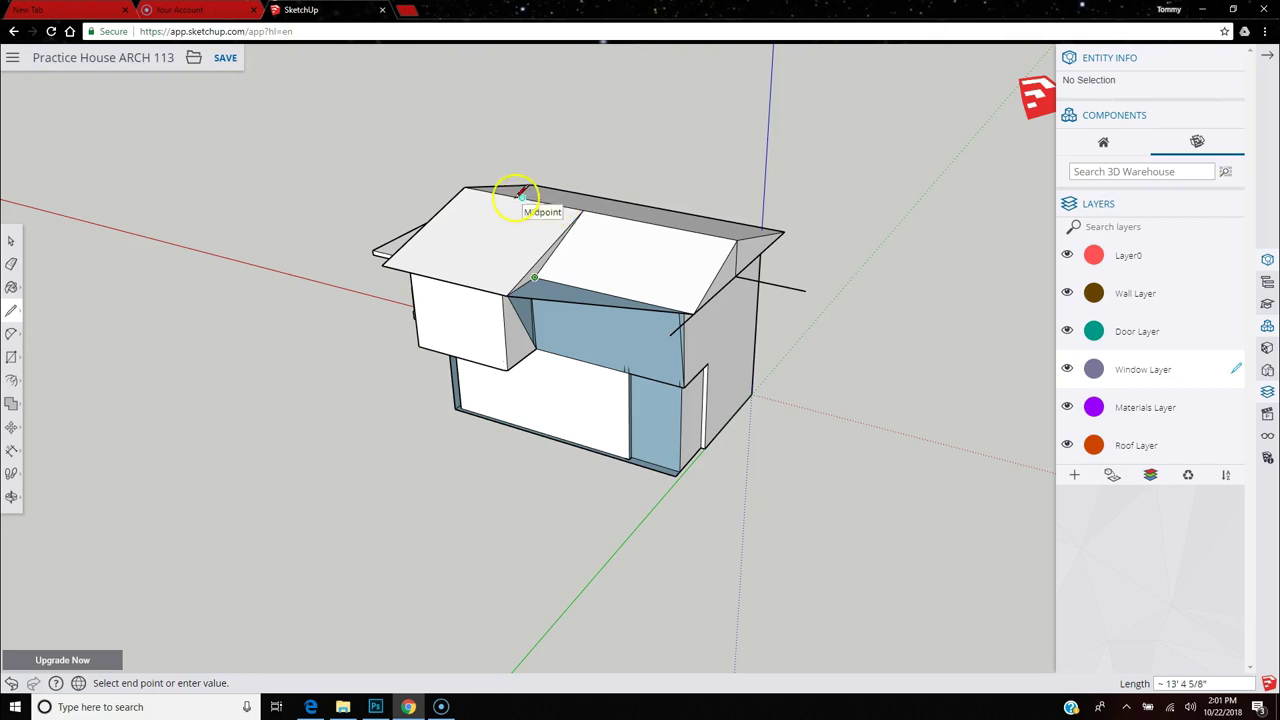
left_click(535, 275)
left_click(537, 197)
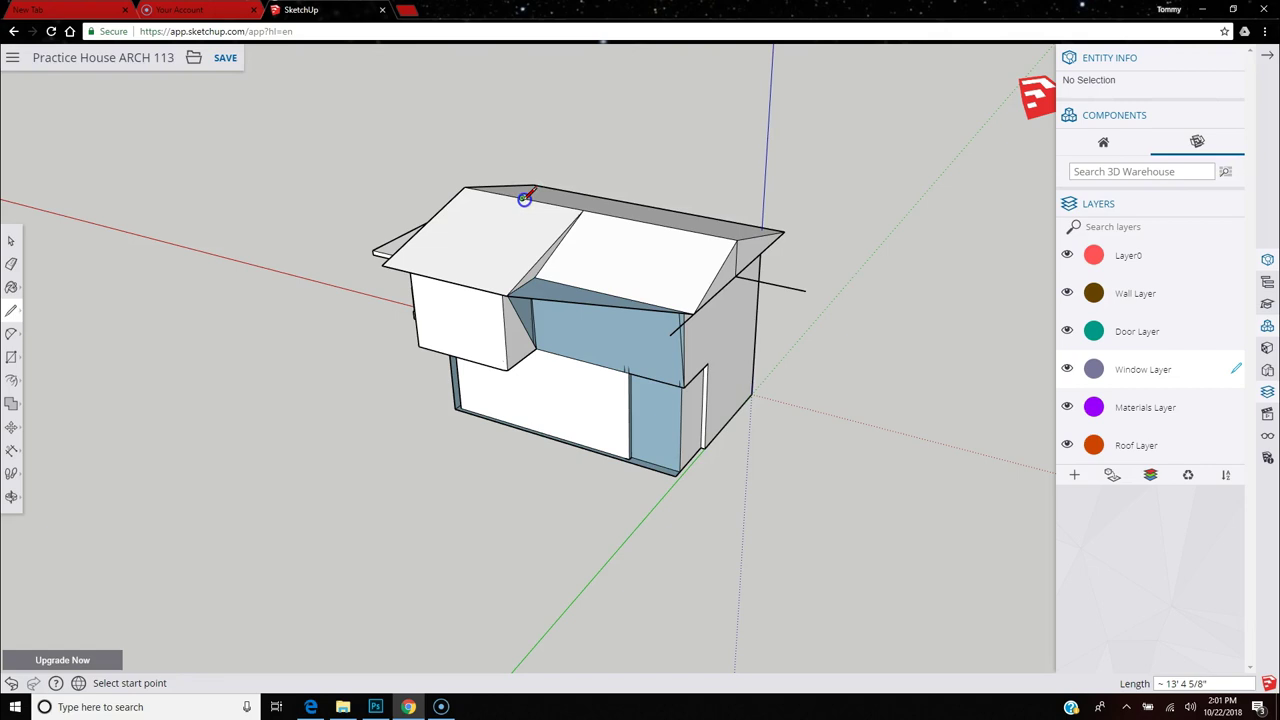
left_click(12, 266)
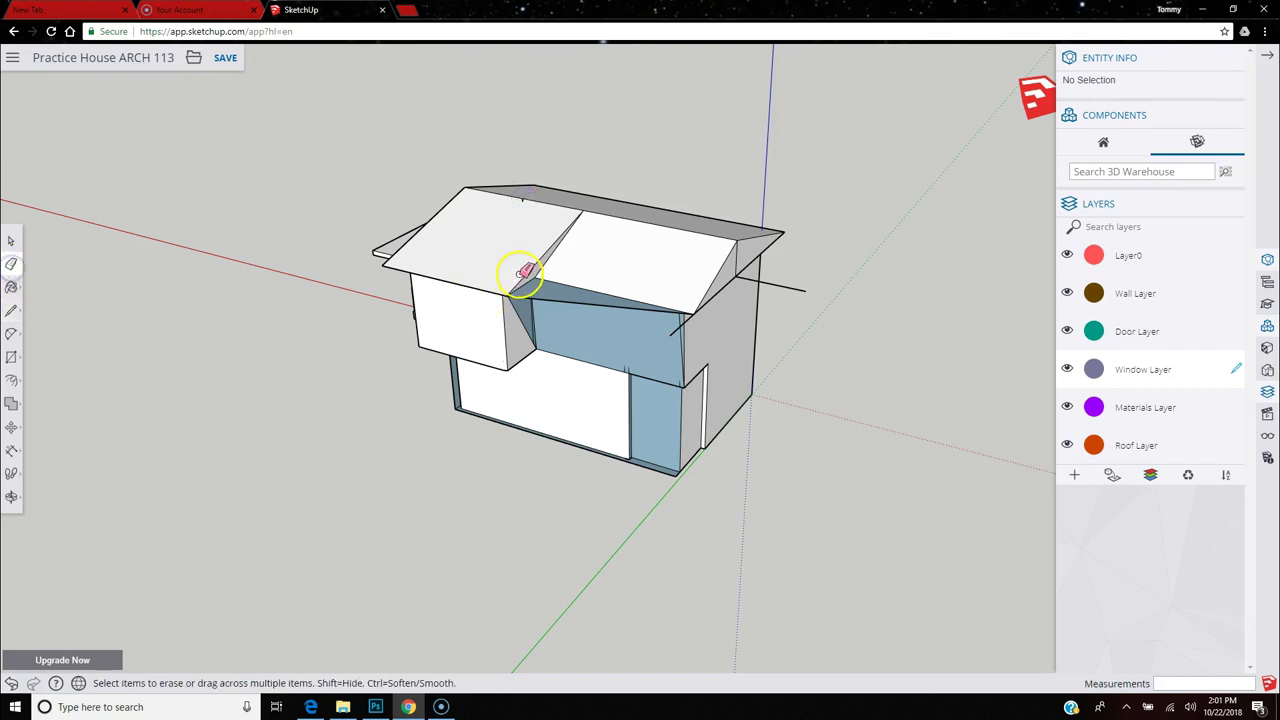
left_click(524, 274)
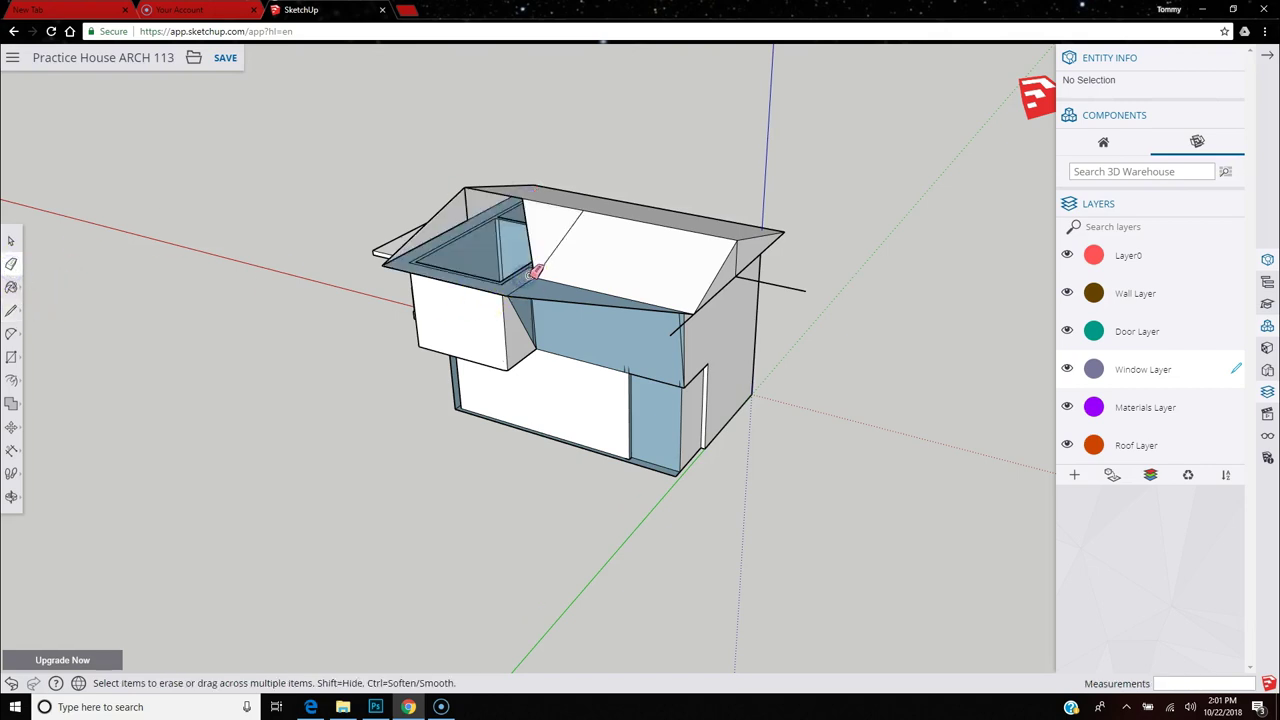
left_click(582, 284)
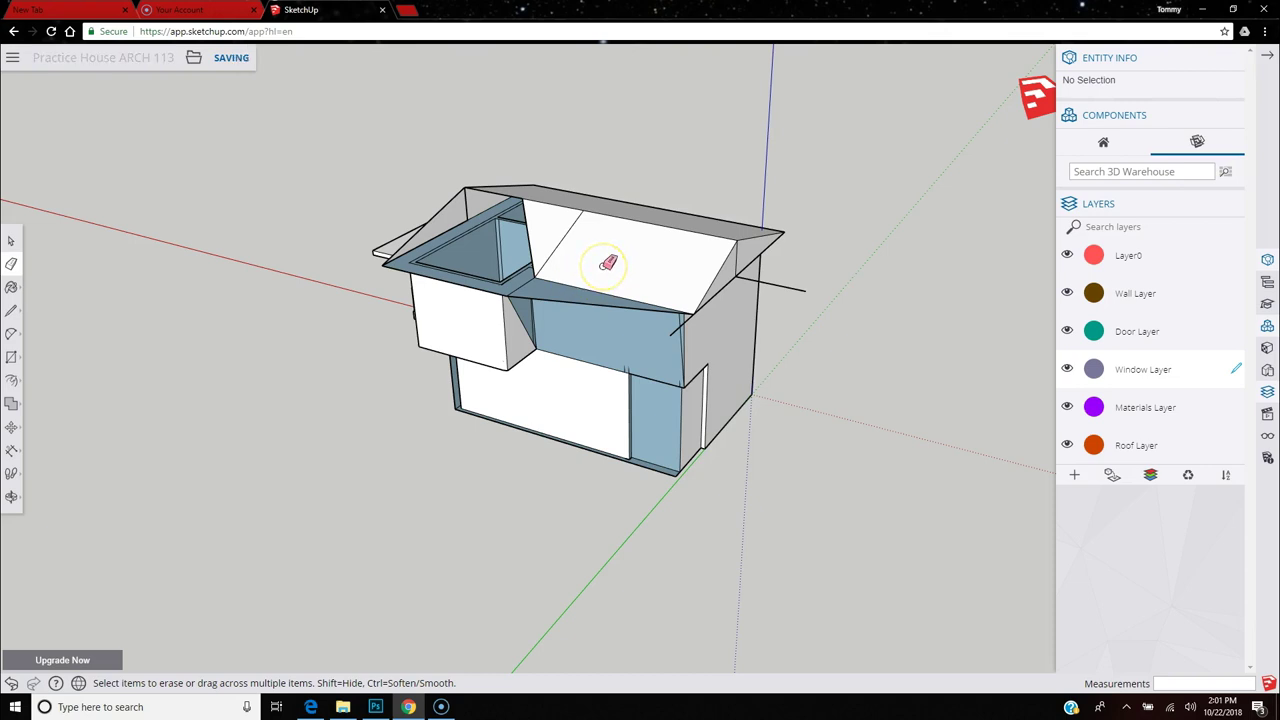
Redraw the ridge lines from the roof's left corner to close the roof face.
left_click(12, 310)
left_click(381, 265)
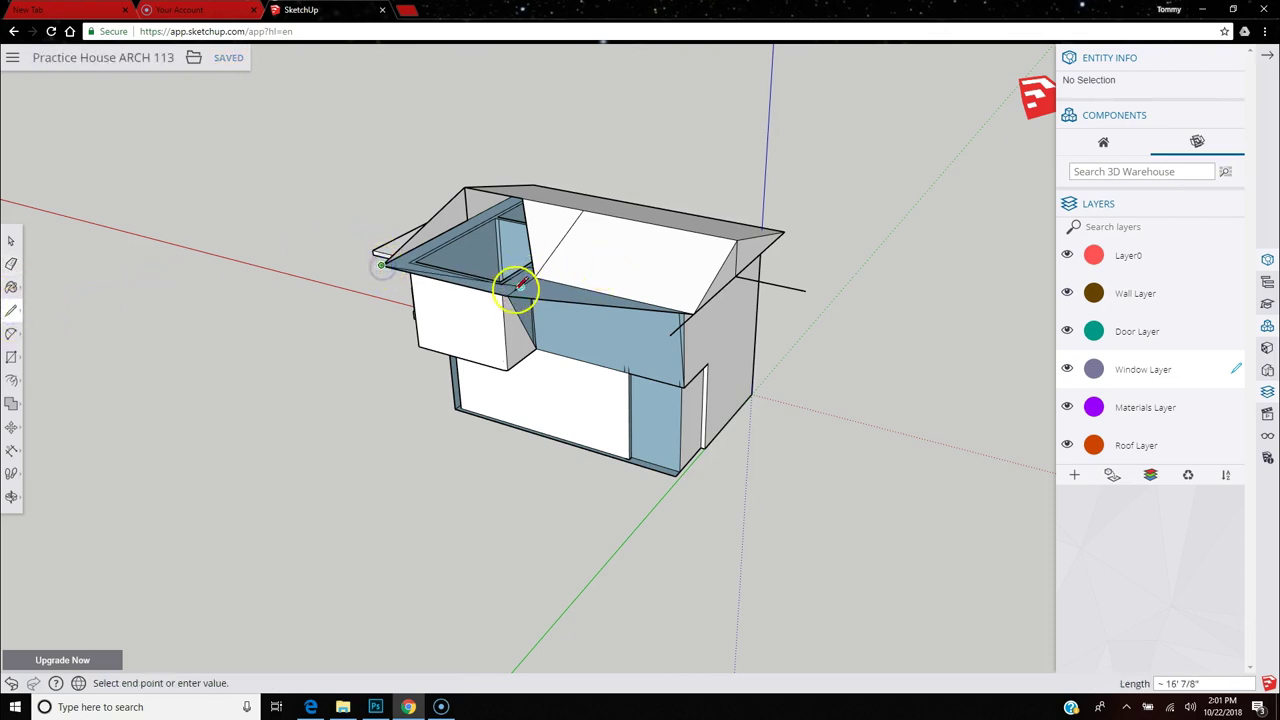
left_click(507, 293)
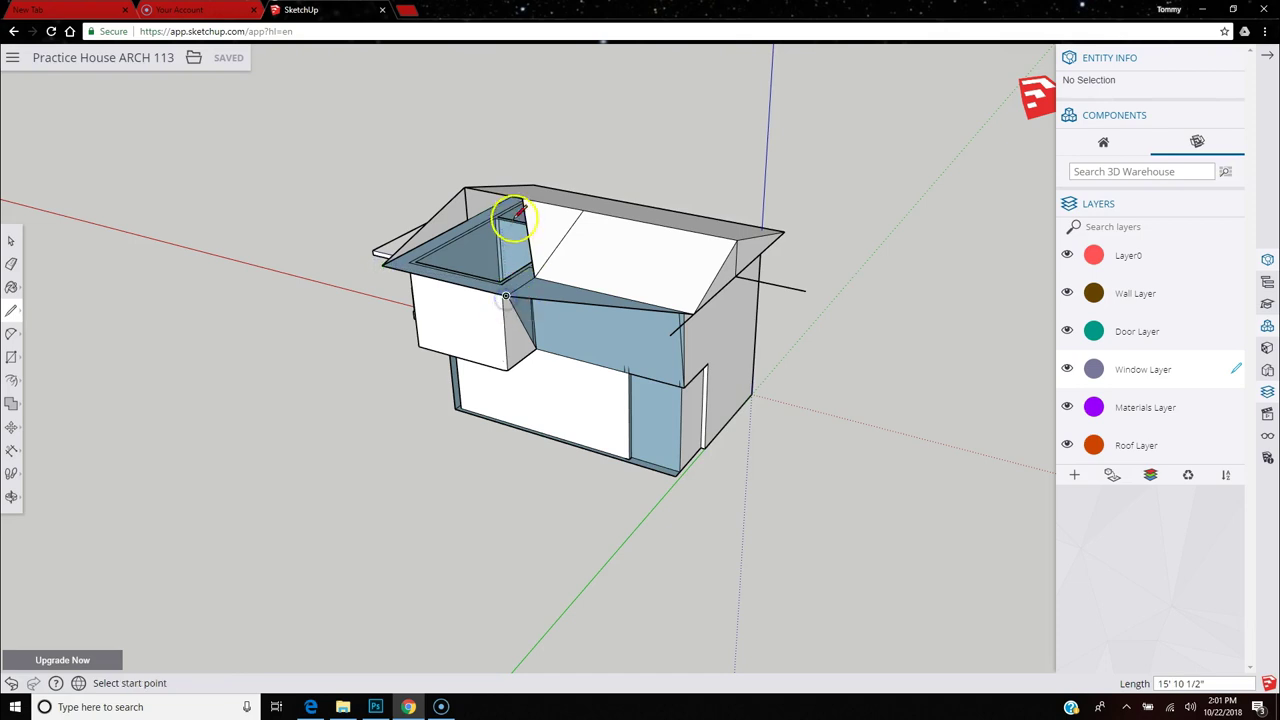
left_click(522, 195)
left_click(507, 293)
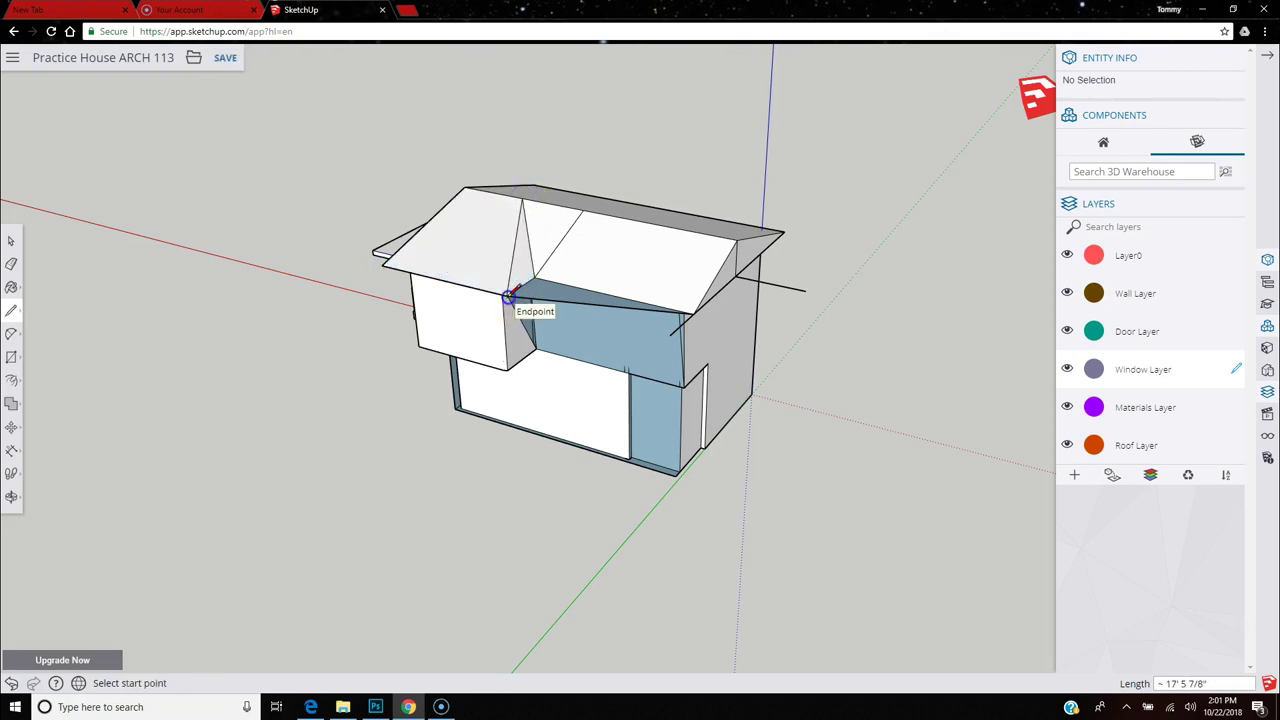
middle_click_drag(548, 280, 578, 250)
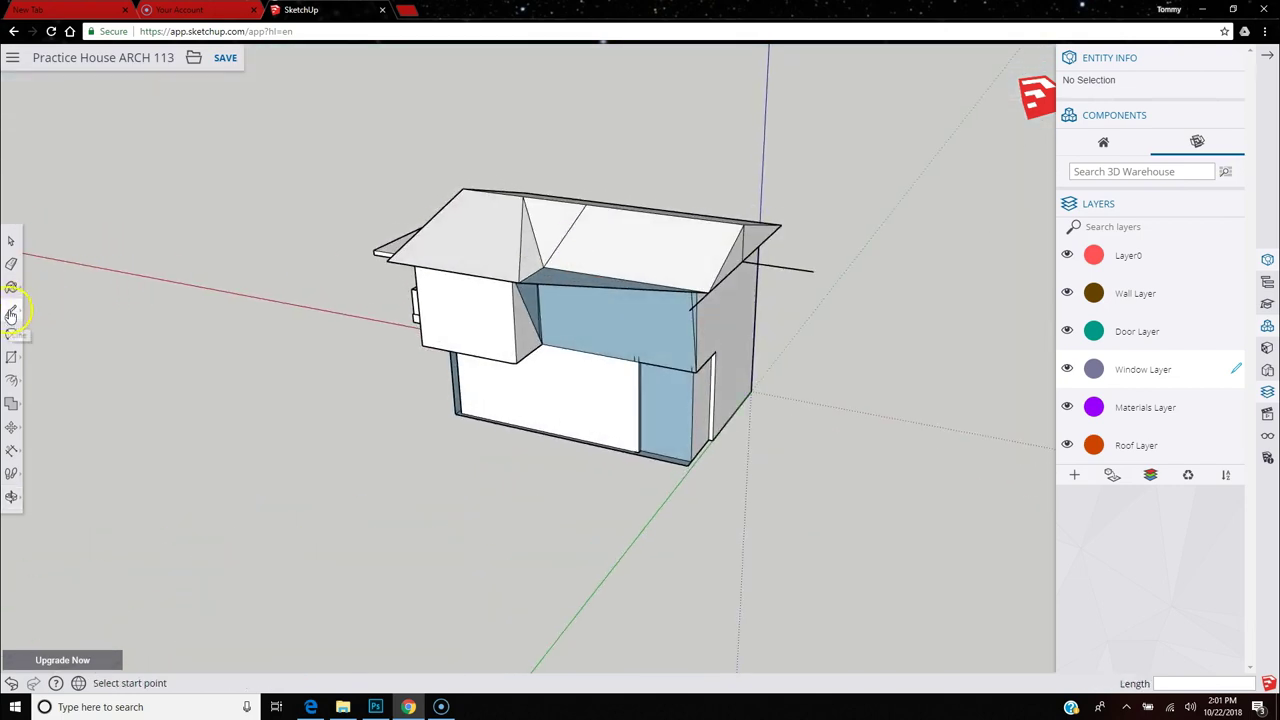
Erase the stray valley edge above the blue wall so it meets the roof.
left_click(11, 263)
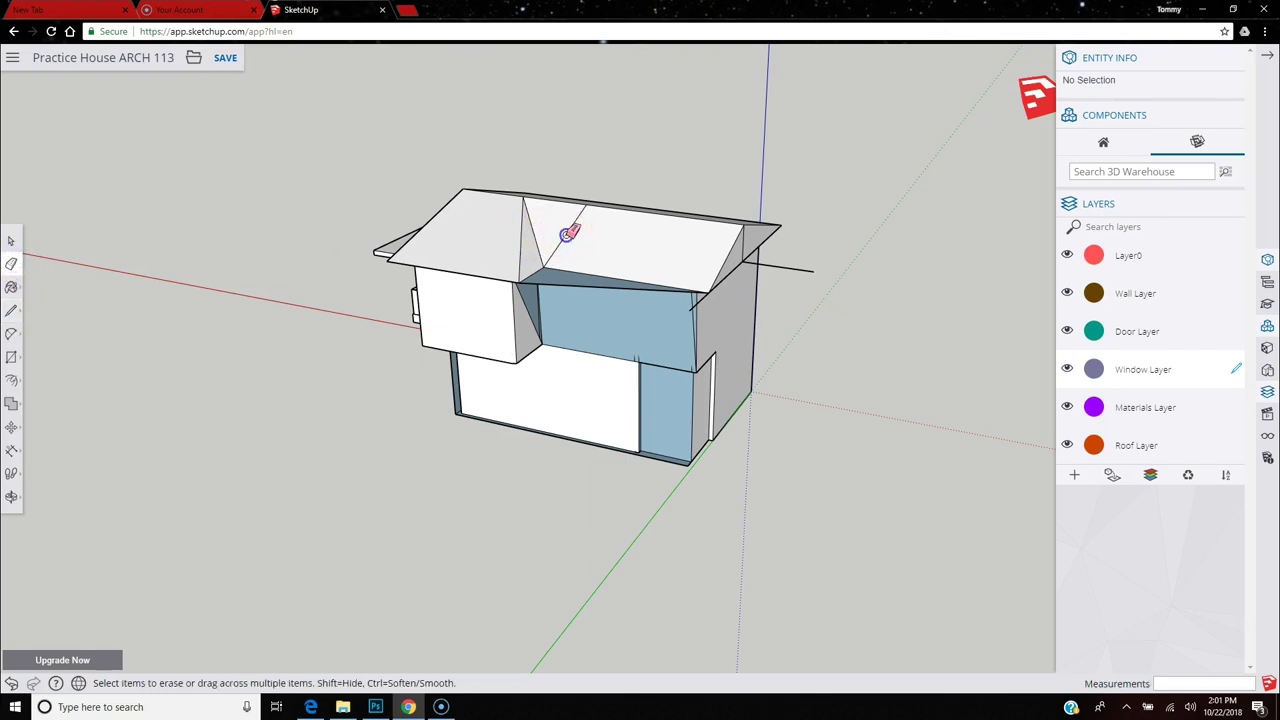
left_click(558, 287)
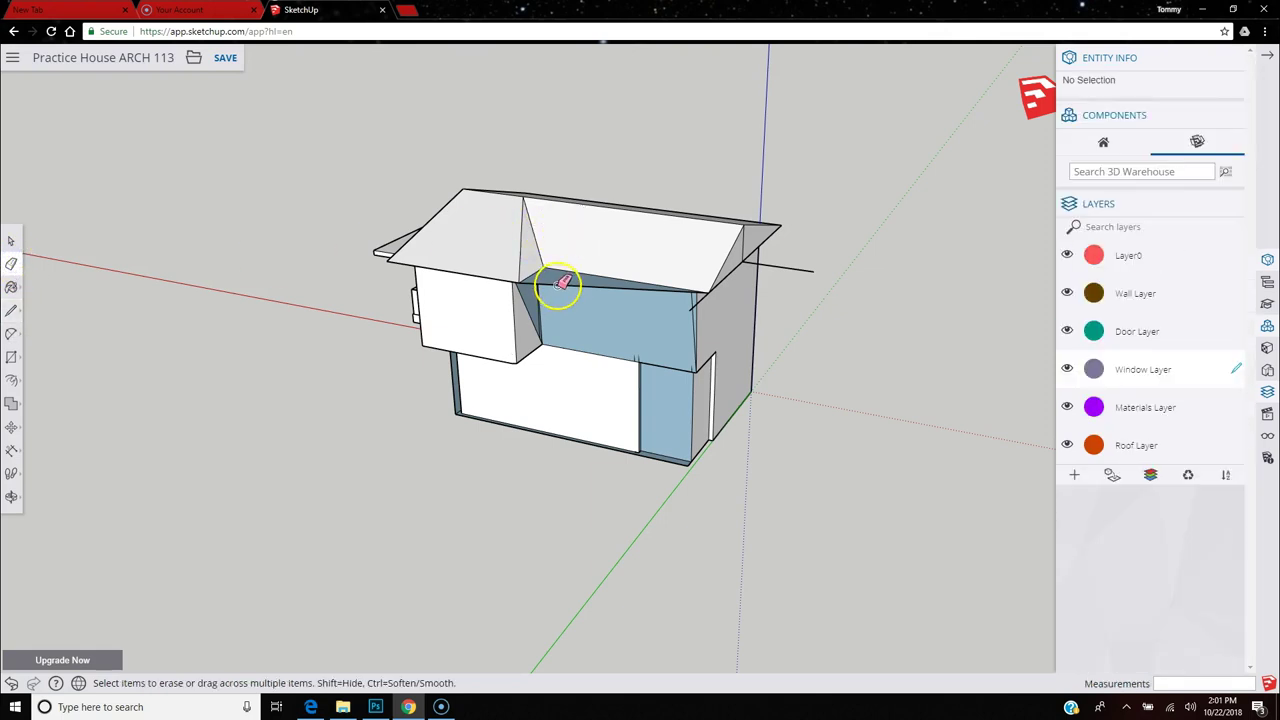
left_click(558, 285)
middle_click_drag(545, 322, 508, 320)
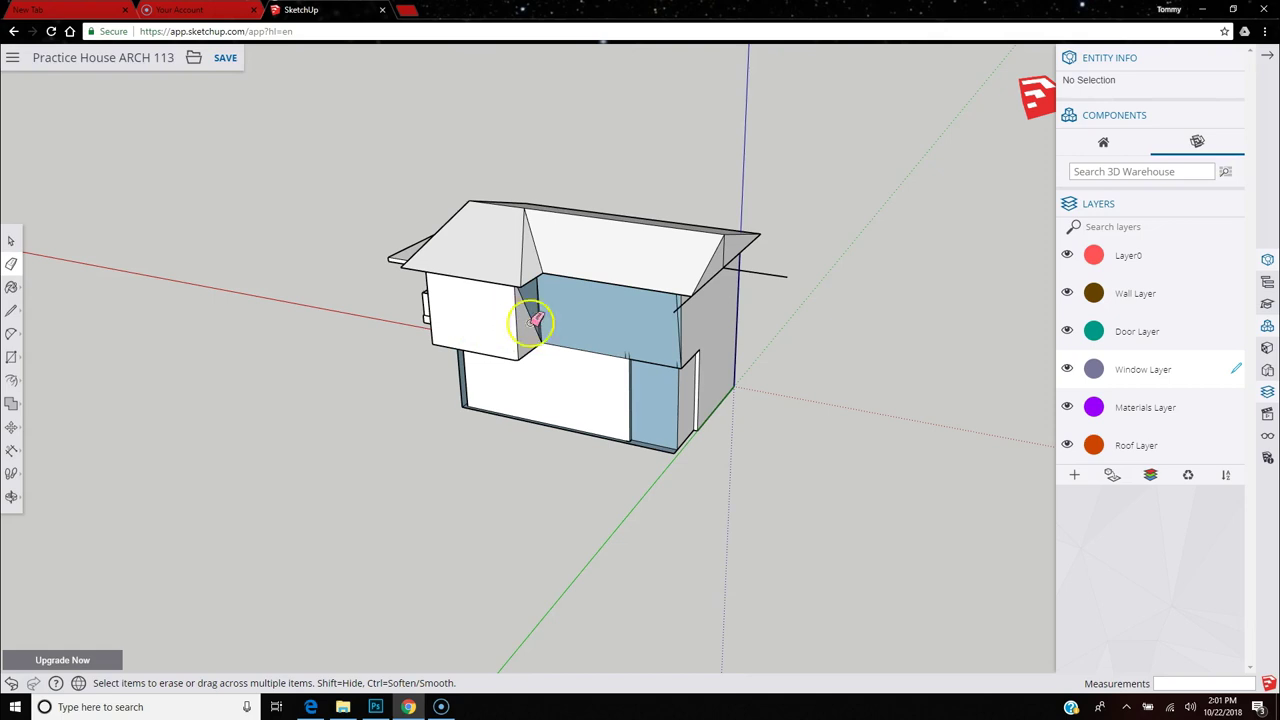
middle_click_drag(720, 306, 740, 245)
Erase the stray vertical and diagonal edges on the right gable.
scroll(742, 242, "up", 5)
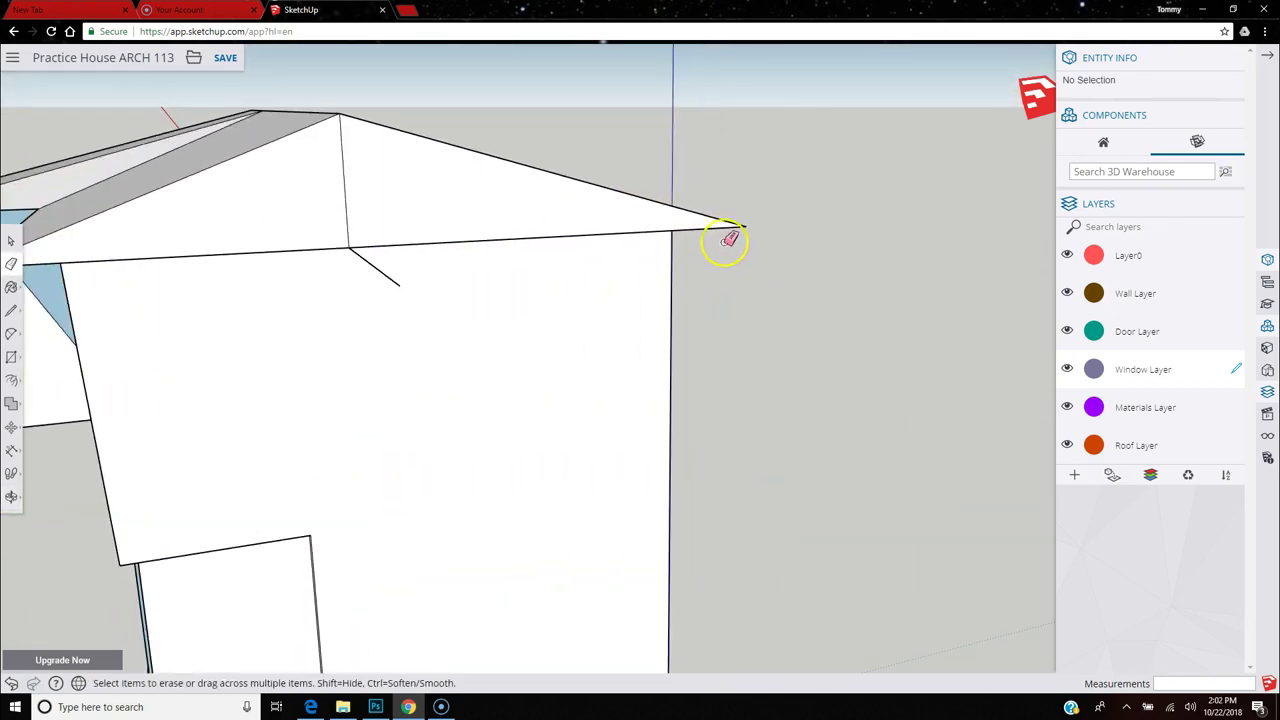
left_click(11, 243)
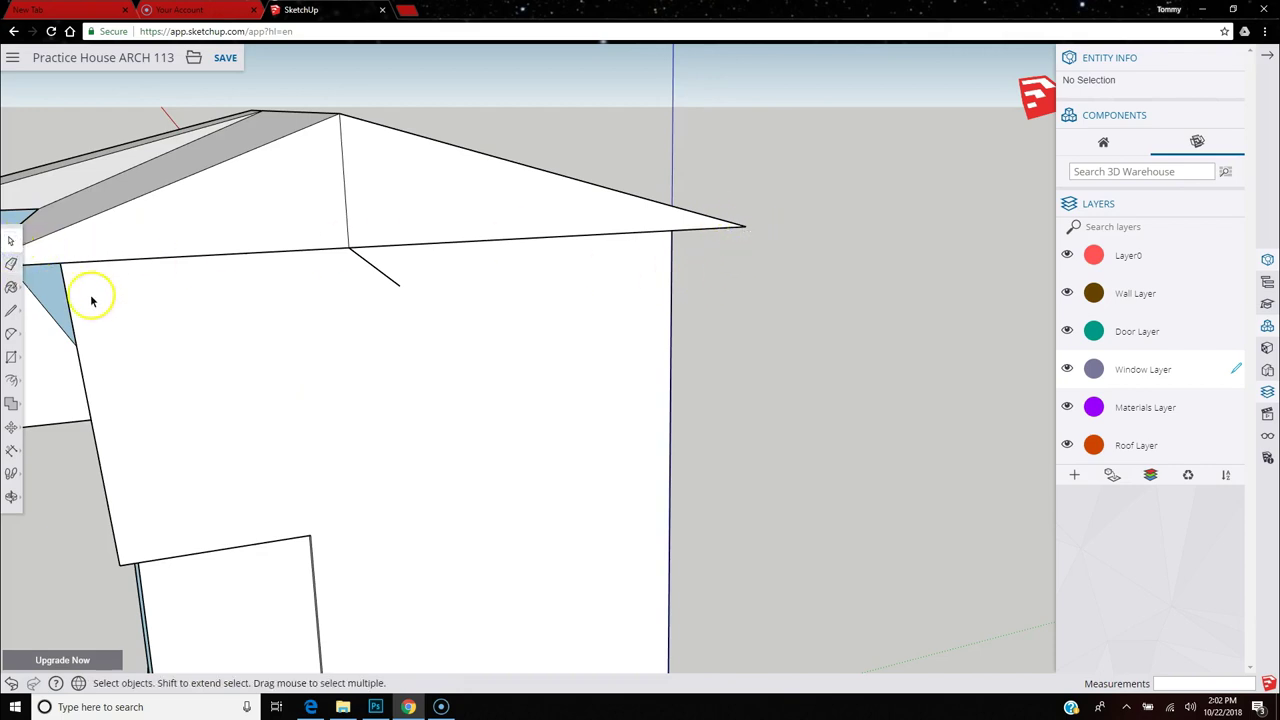
left_click(11, 310)
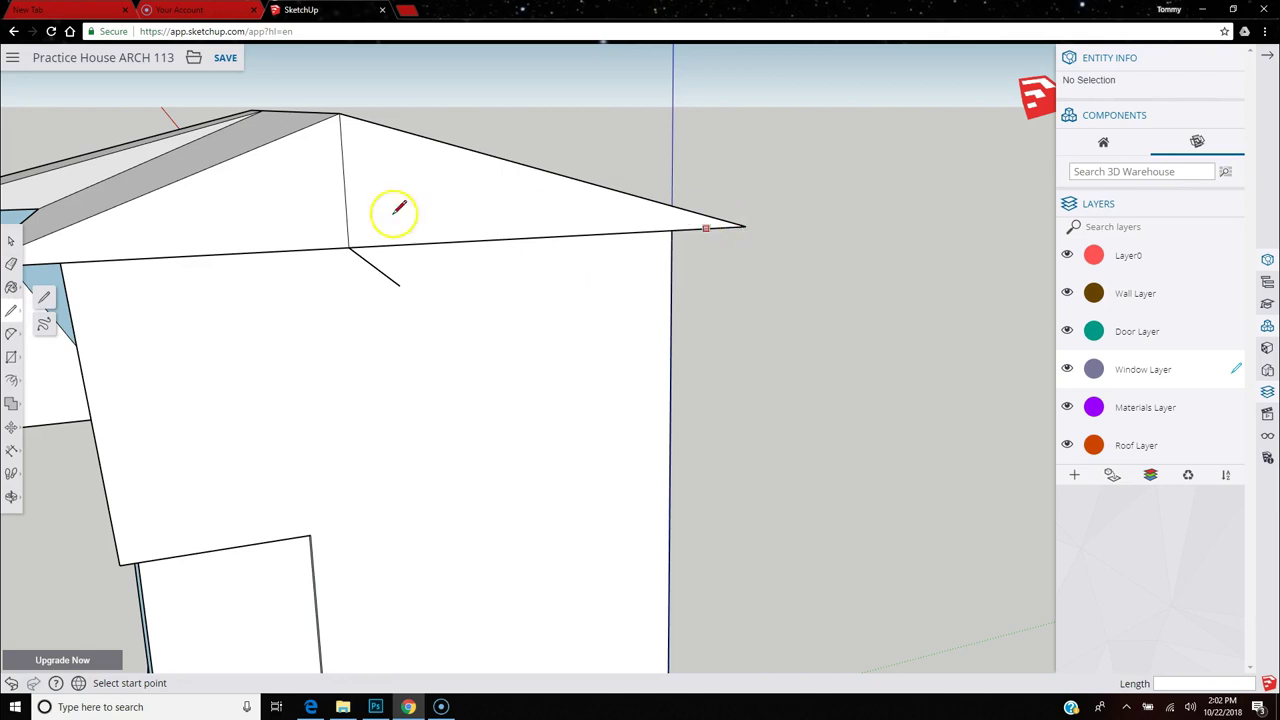
left_click(11, 335)
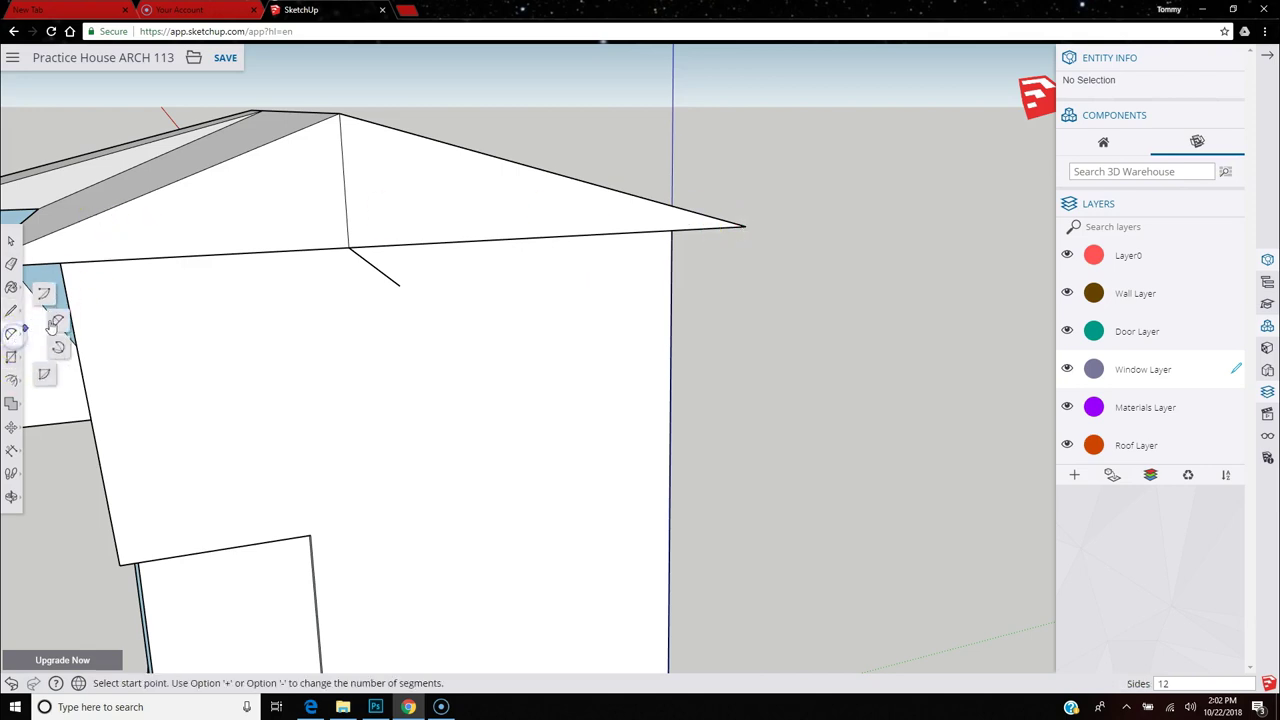
left_click(12, 380)
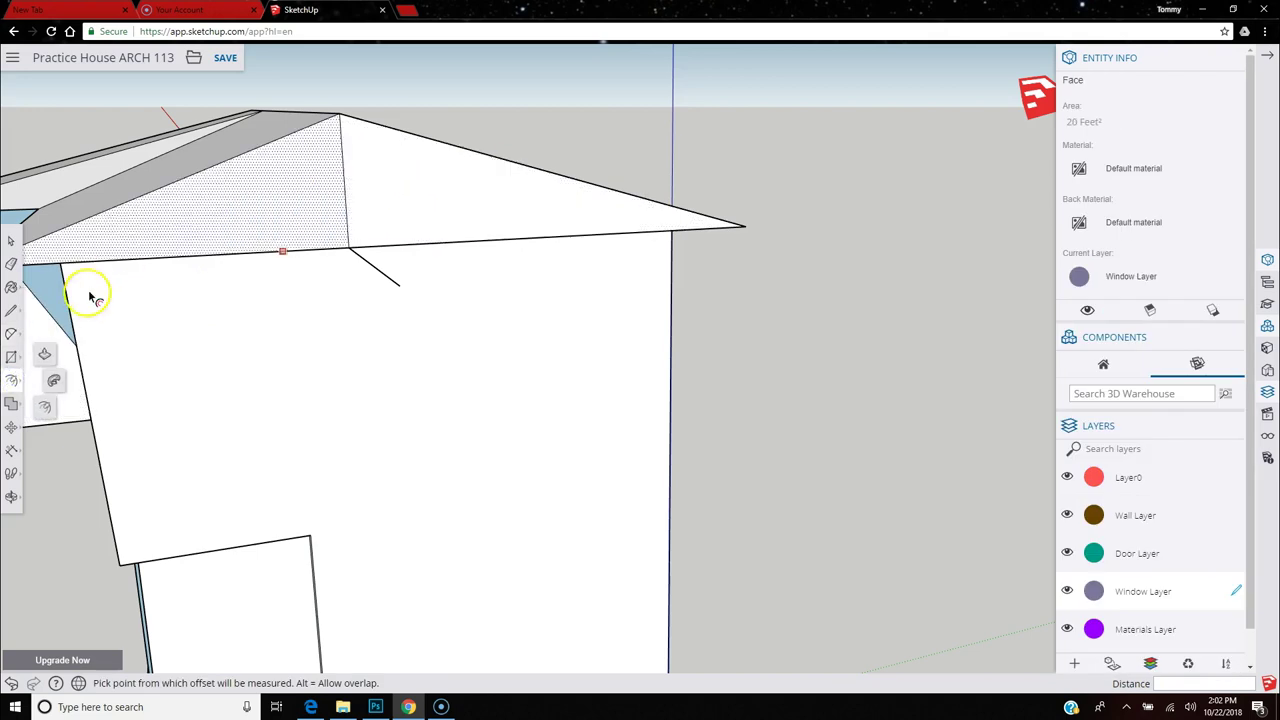
left_click(12, 264)
left_click(345, 180)
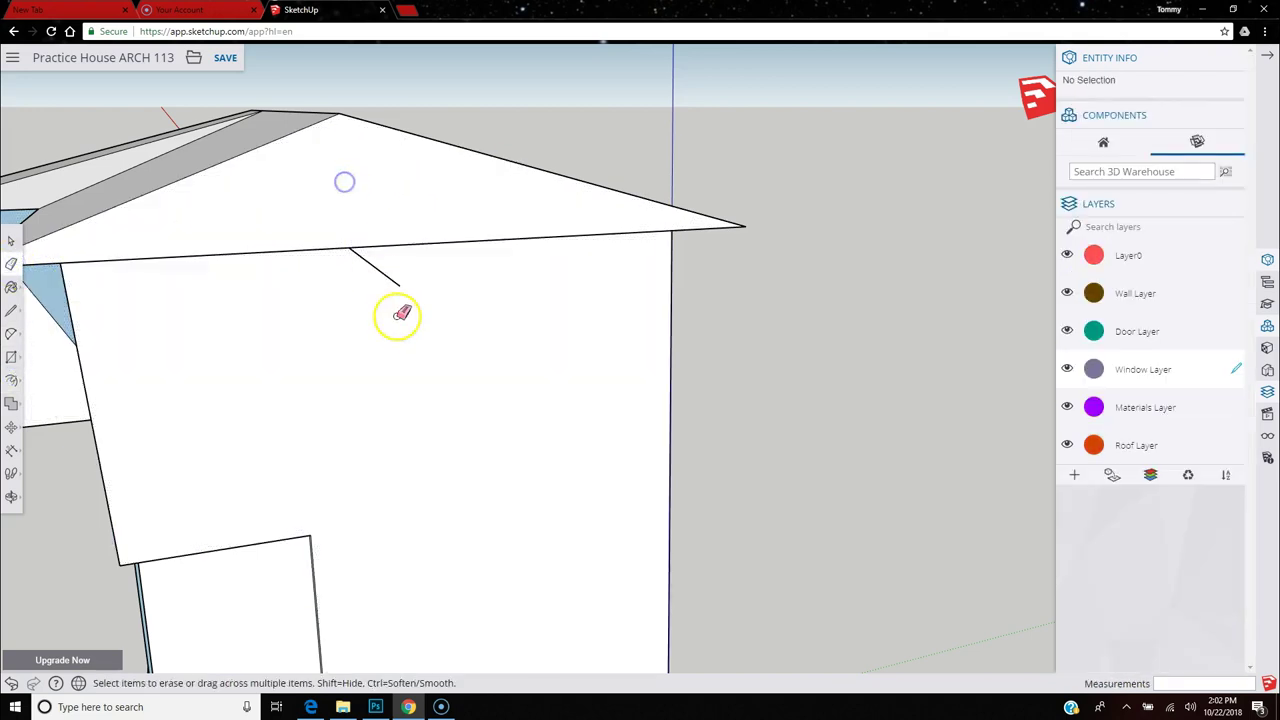
left_click(394, 281)
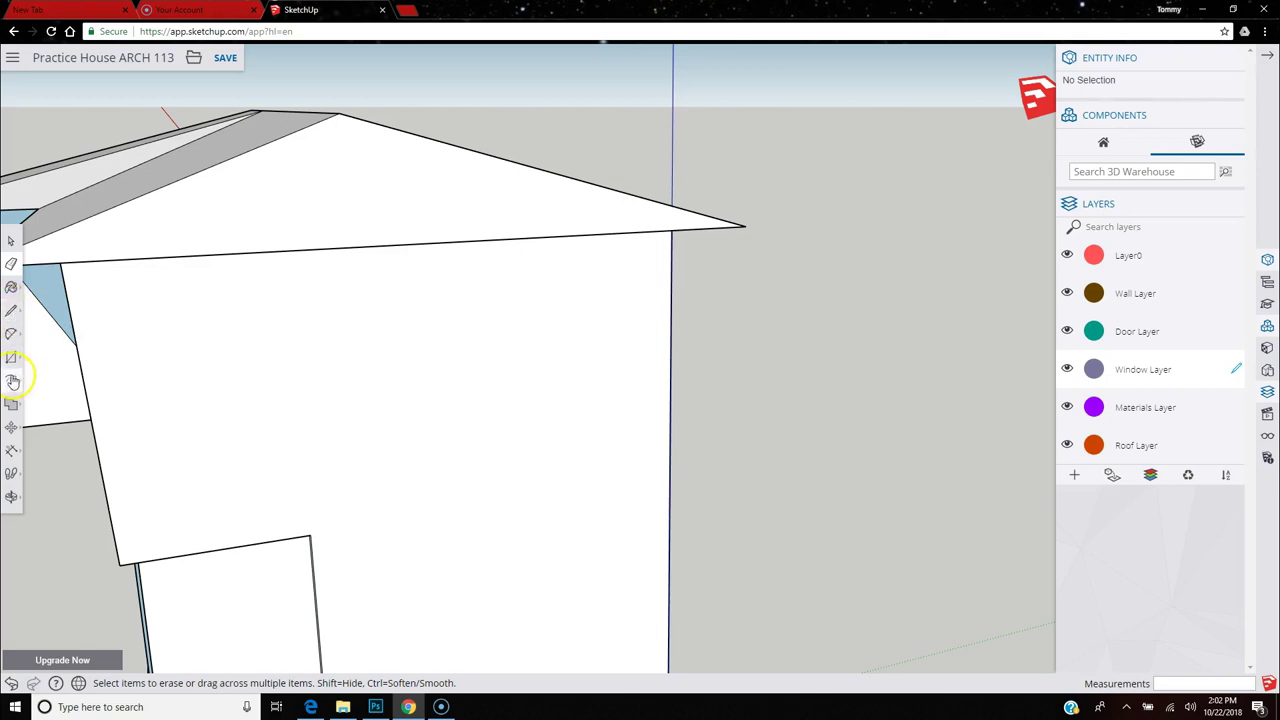
Offset the gable face inward by 6" after undoing a wrong offset.
left_click(11, 379)
left_click(236, 212)
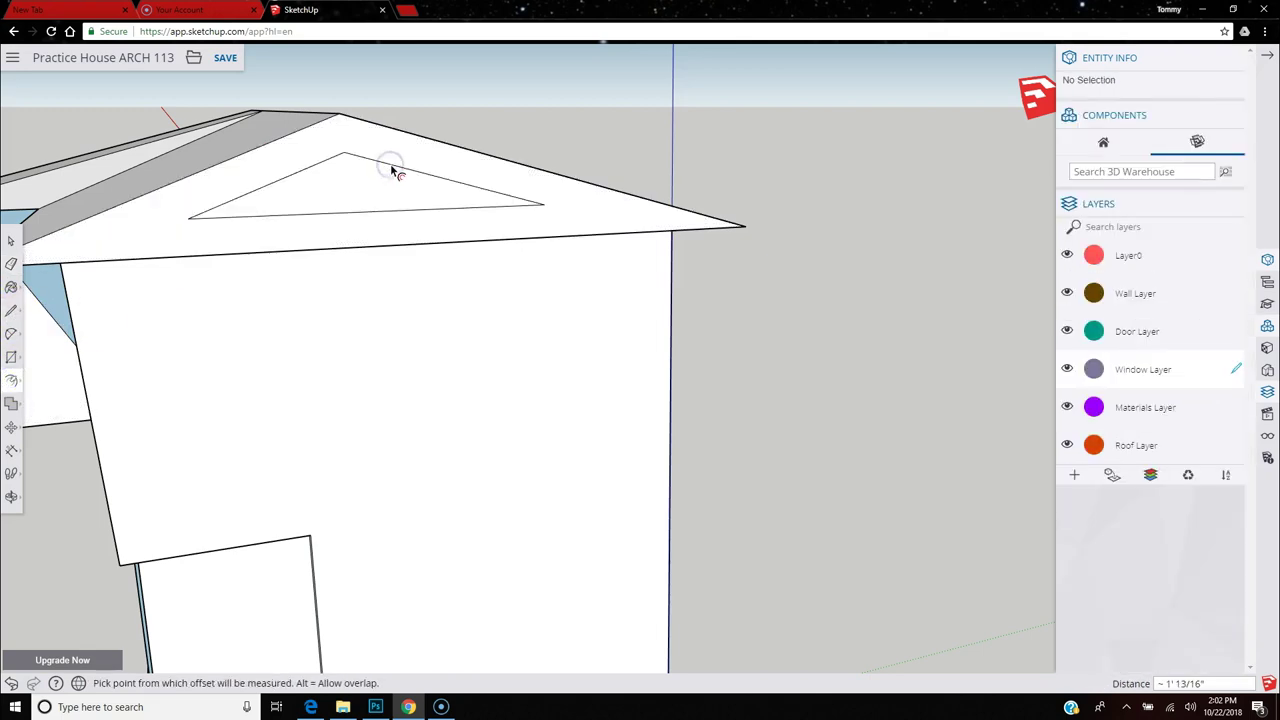
left_click(403, 155)
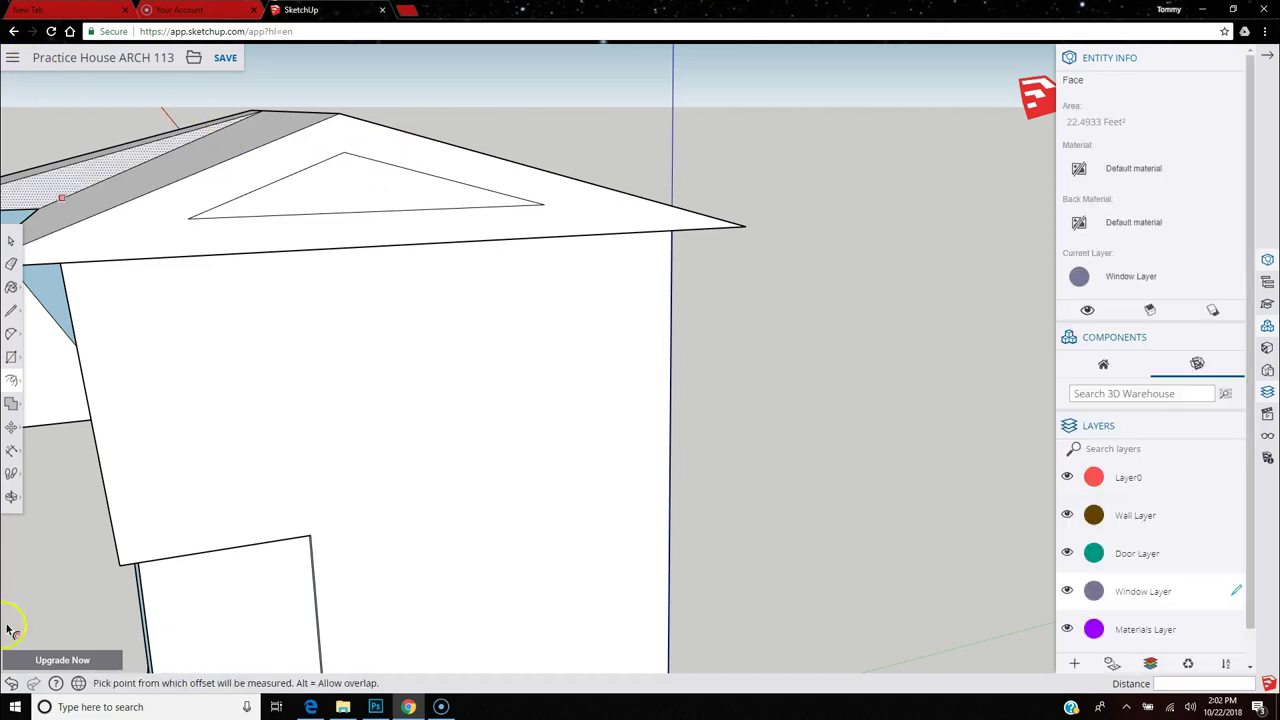
left_click(10, 683)
left_click(447, 189)
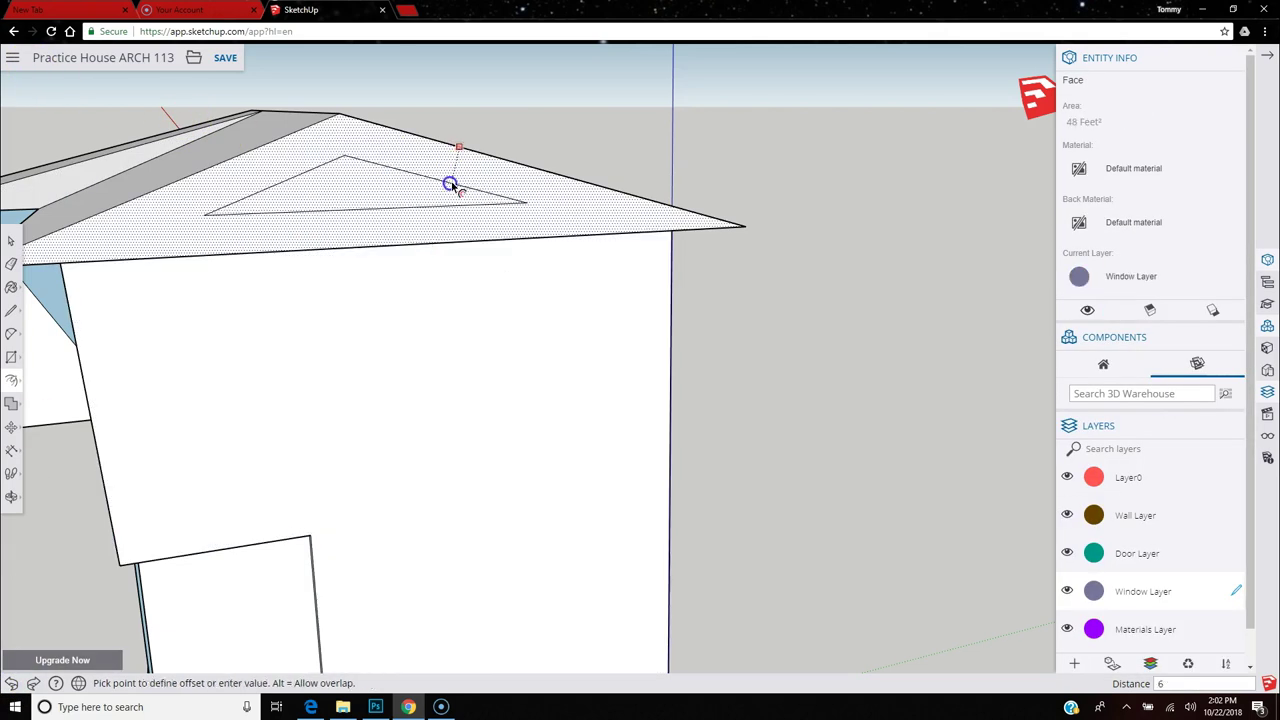
type("6")
key("Return")
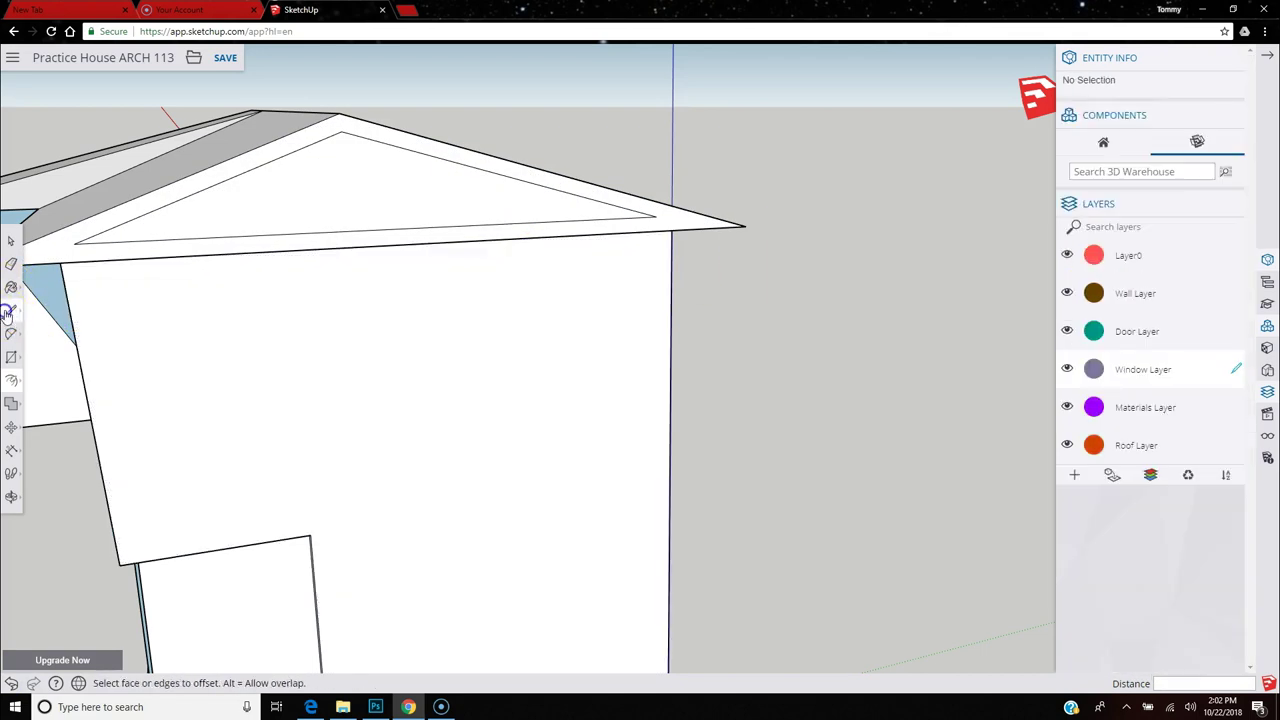
Erase the inner triangle's bottom edge to leave the trim border.
left_click(42, 298)
left_click(10, 264)
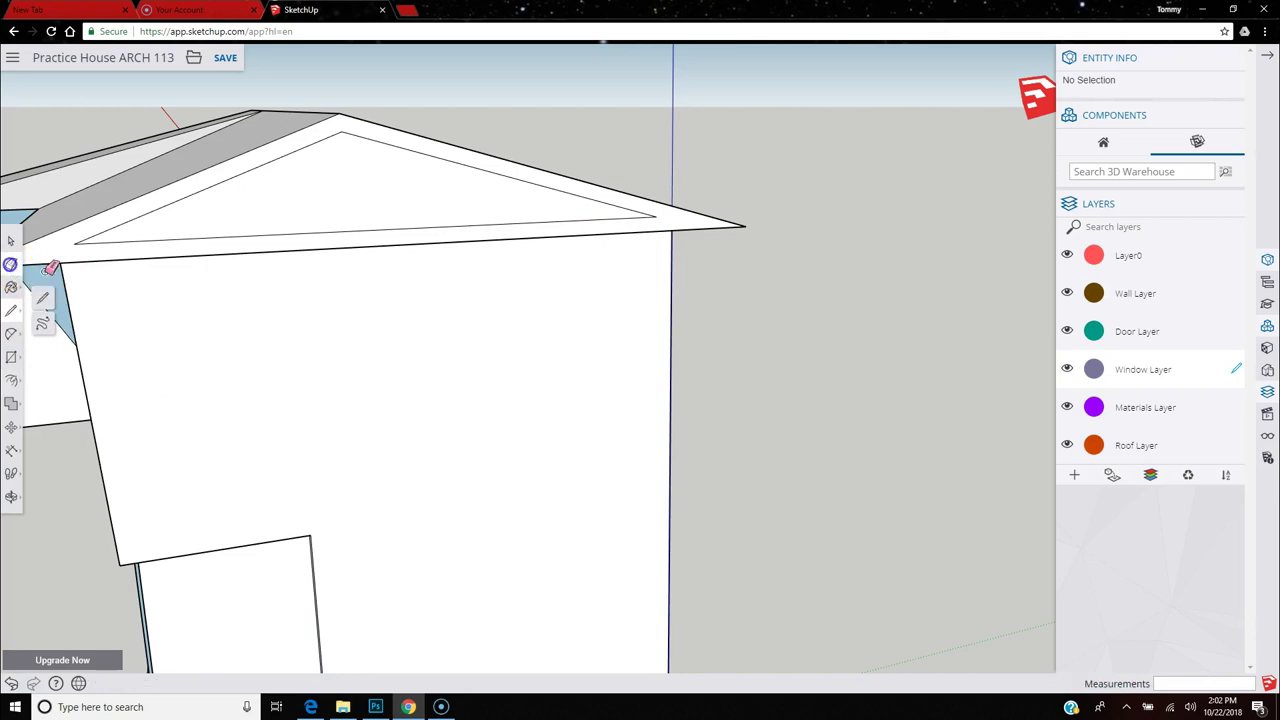
left_click(333, 230)
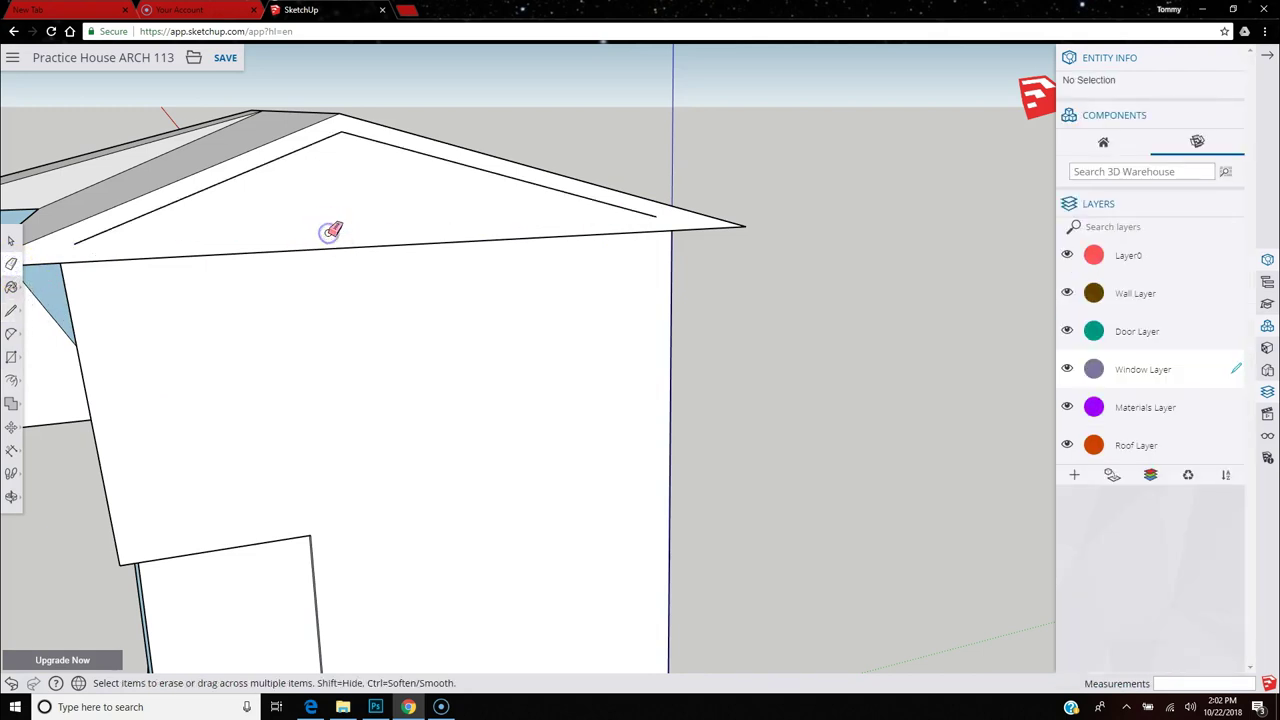
left_click(12, 310)
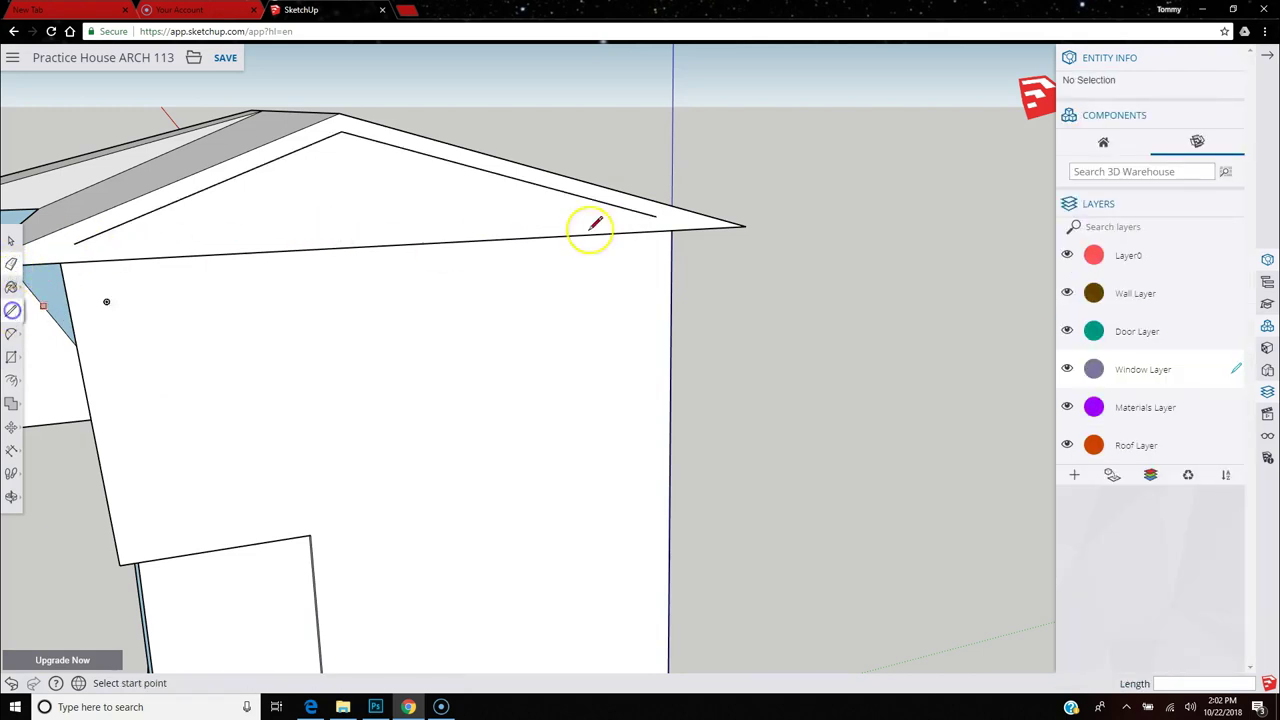
Draw edges from the trim's lower right end down to the roof tip.
left_click(656, 215)
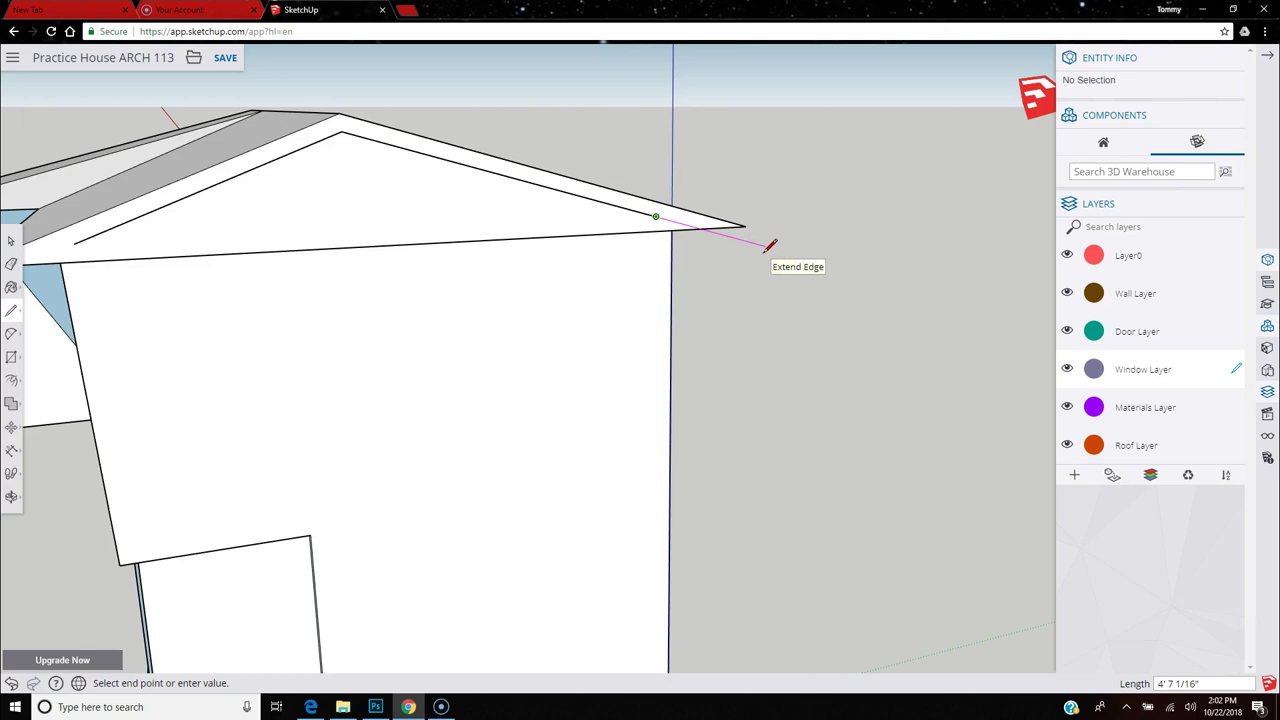
left_click(746, 226)
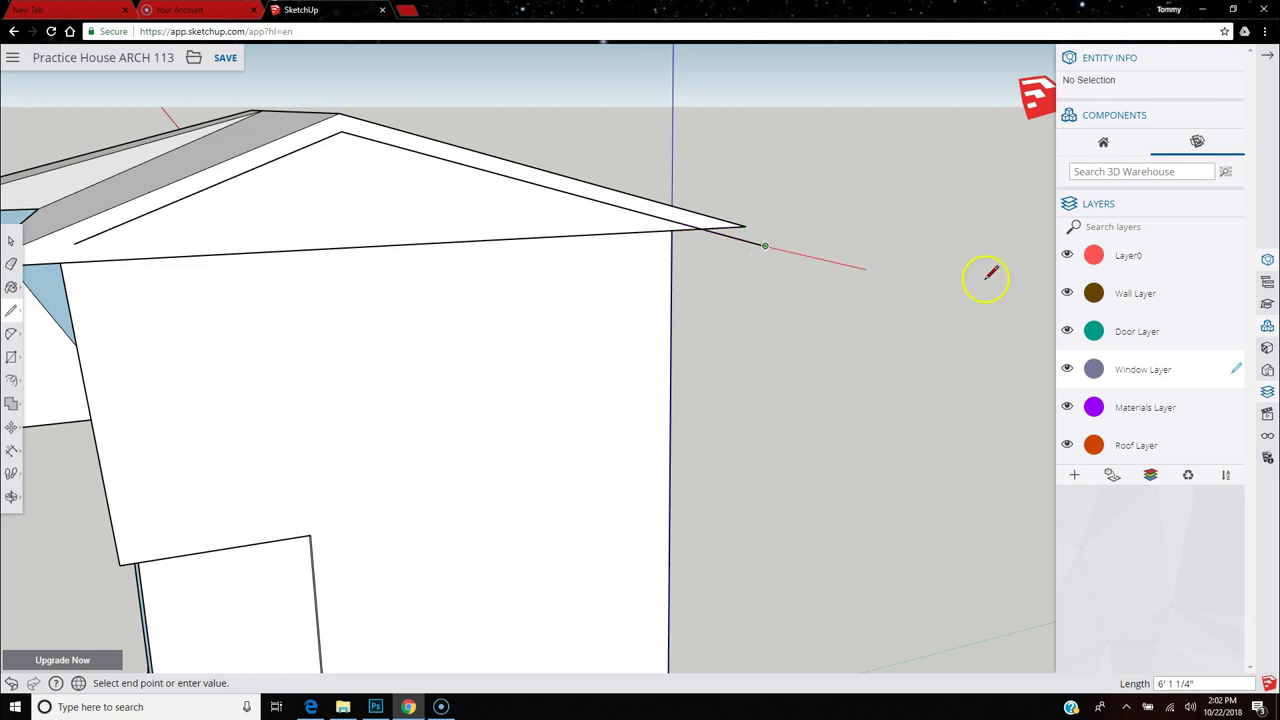
key("Escape")
left_click(746, 226)
left_click(748, 253)
left_click(746, 238)
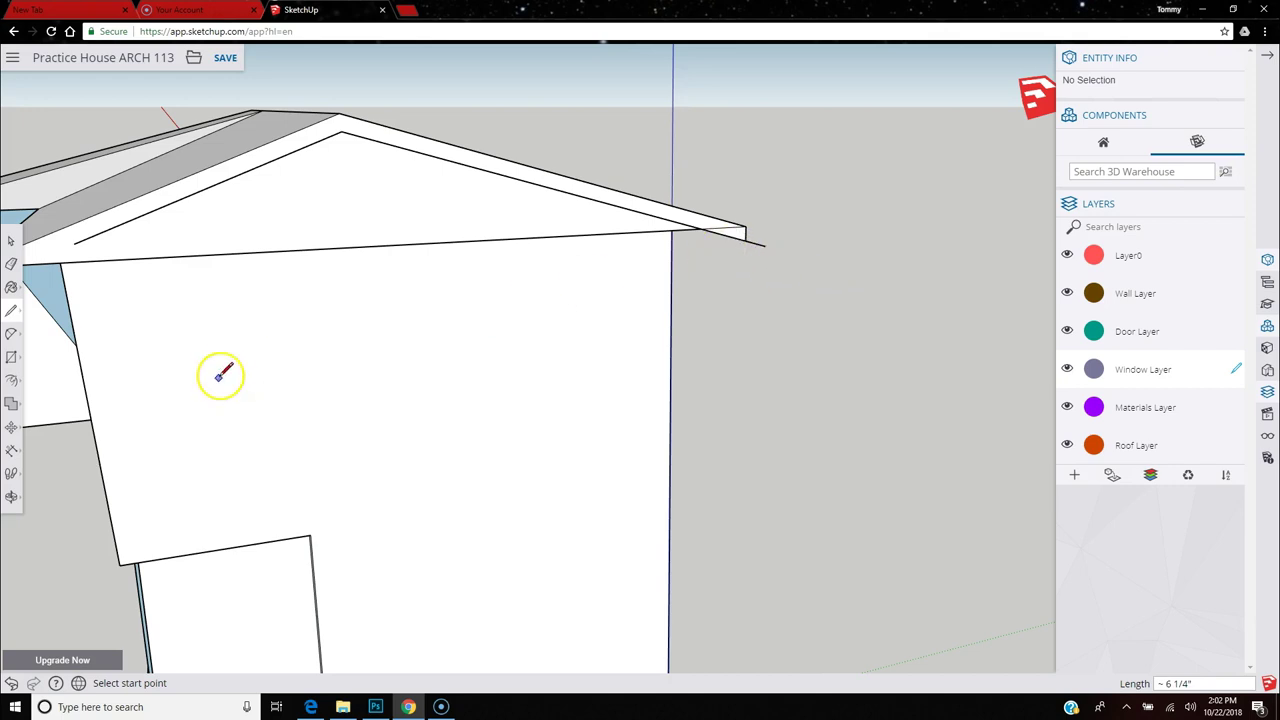
Draw an eave line from the side wall's top corner to the roof corner.
middle_click_drag(751, 297, 327, 312)
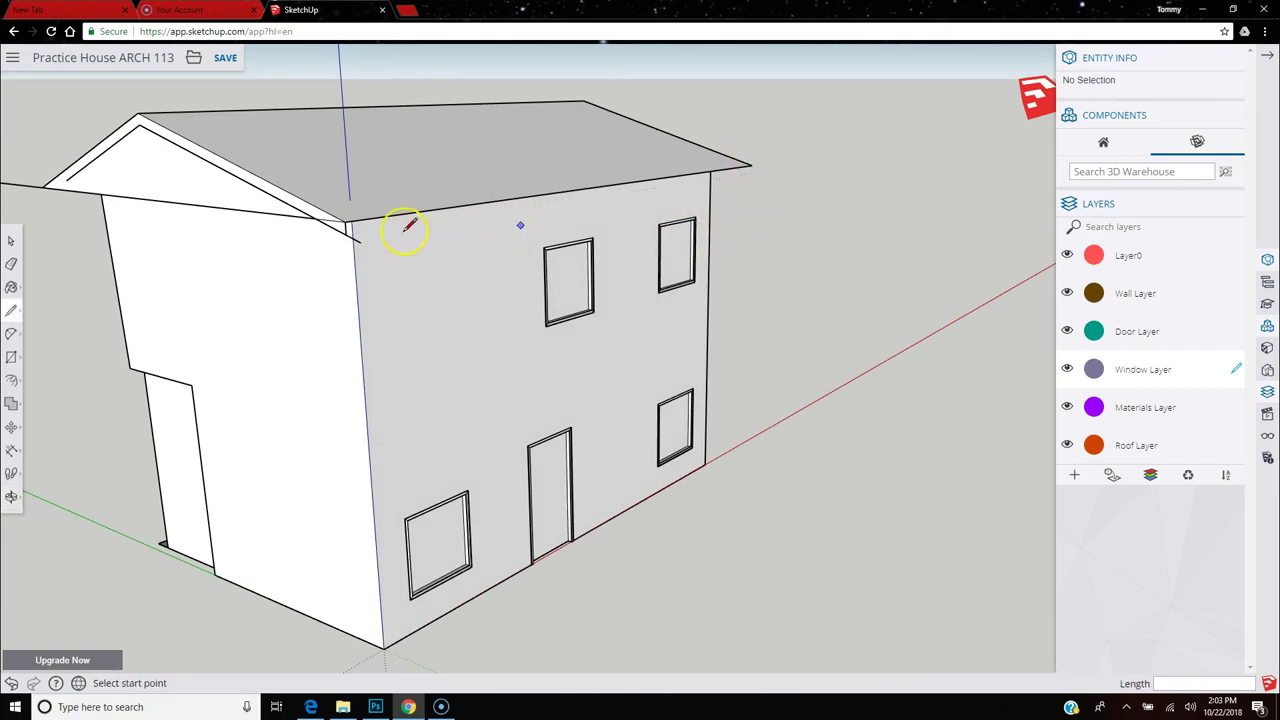
left_click(345, 233)
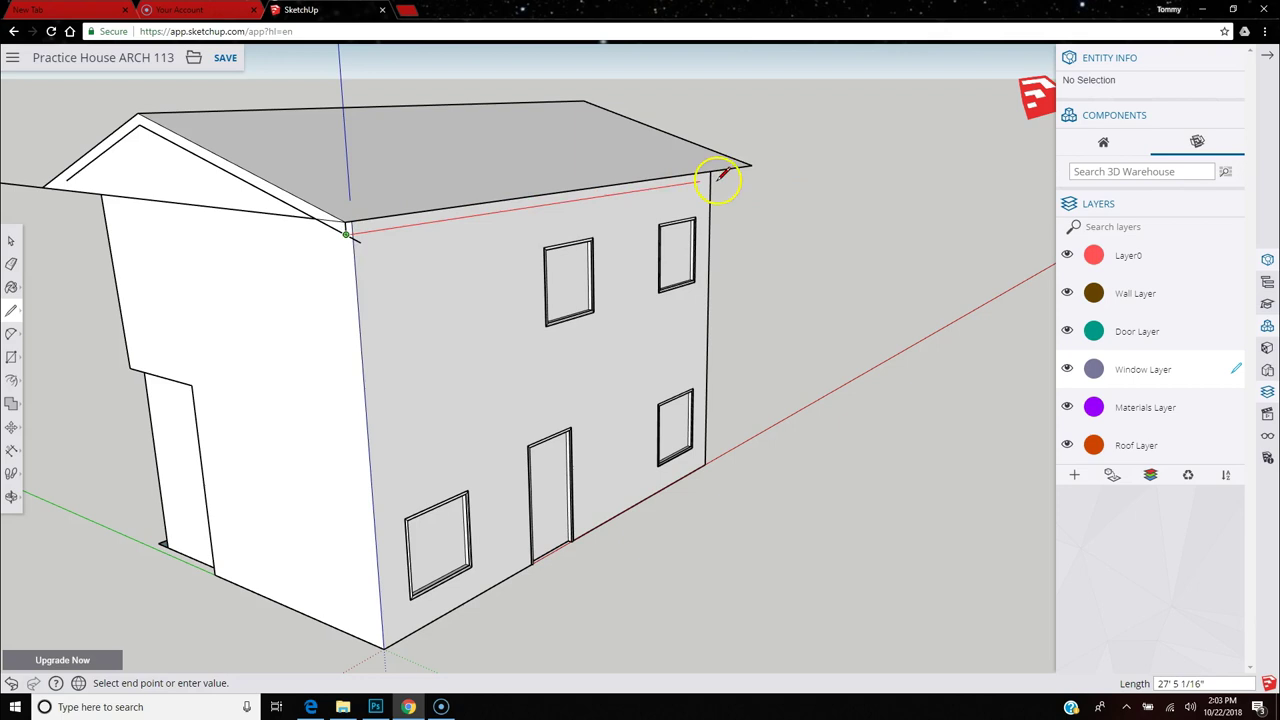
left_click(752, 168)
key("Escape")
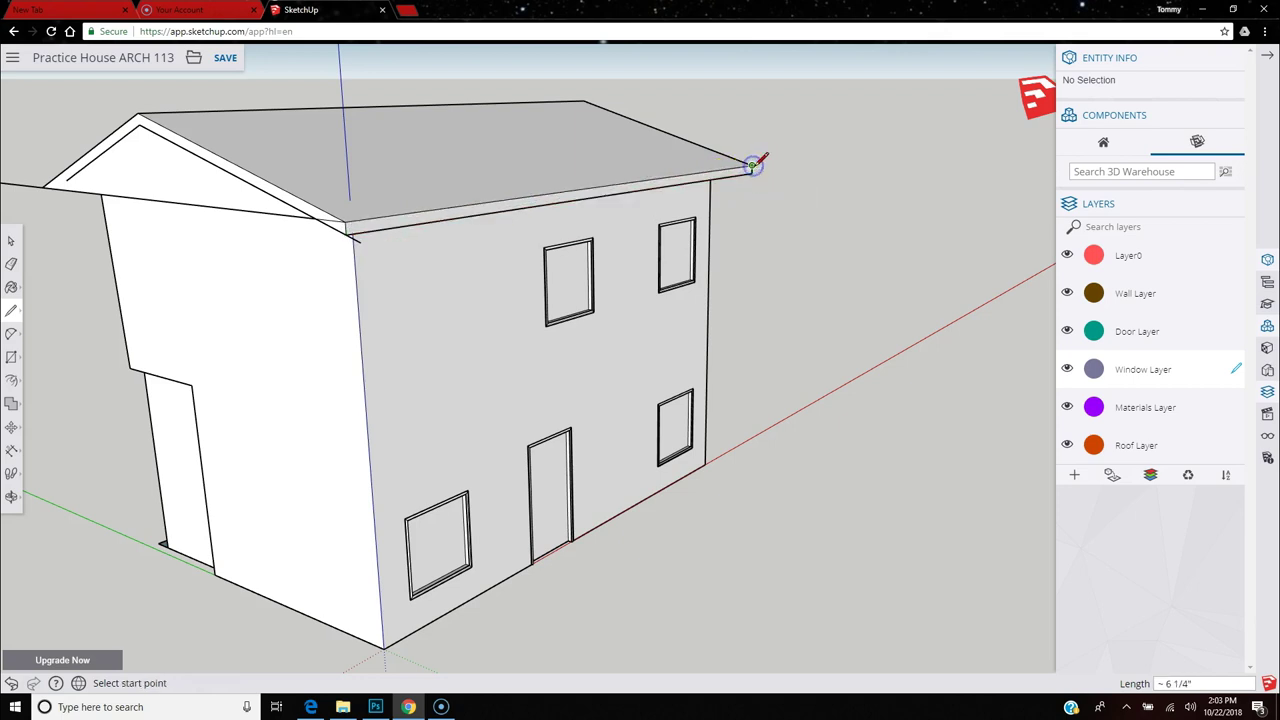
On the house's left side, draw a line along the gable edge to the eave endpoint.
middle_click_drag(149, 269, 700, 253)
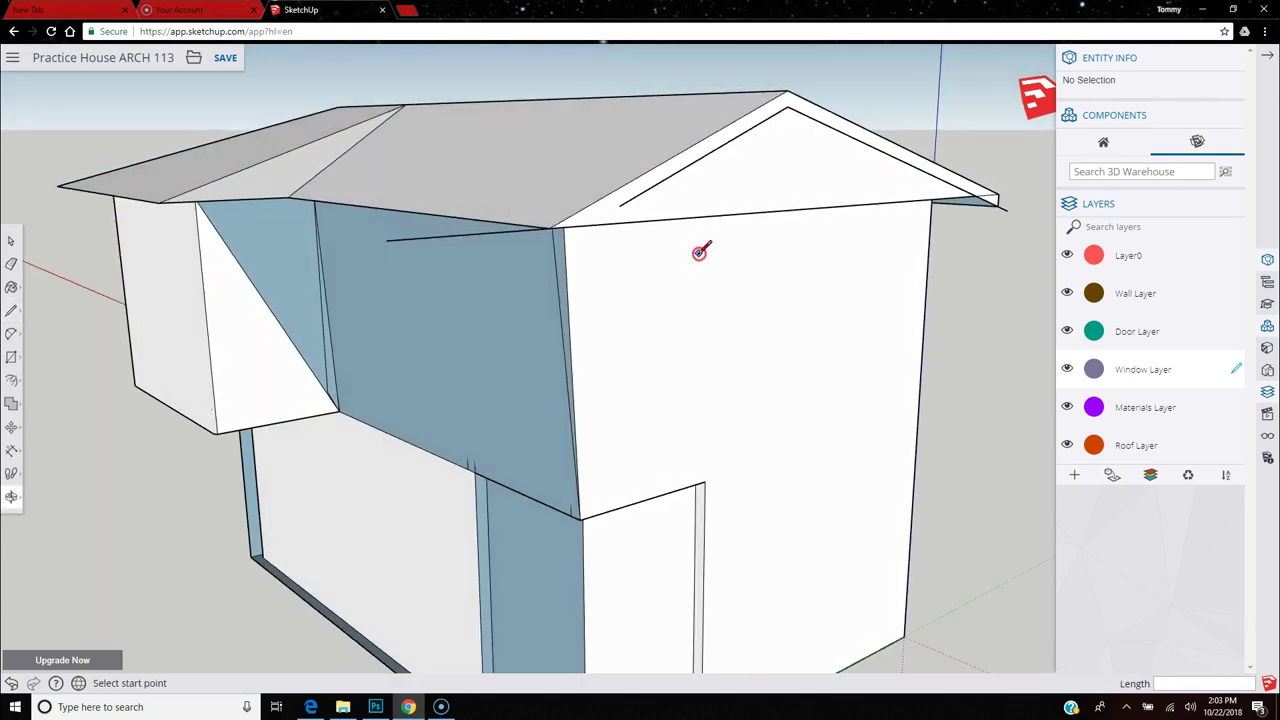
left_click(619, 205)
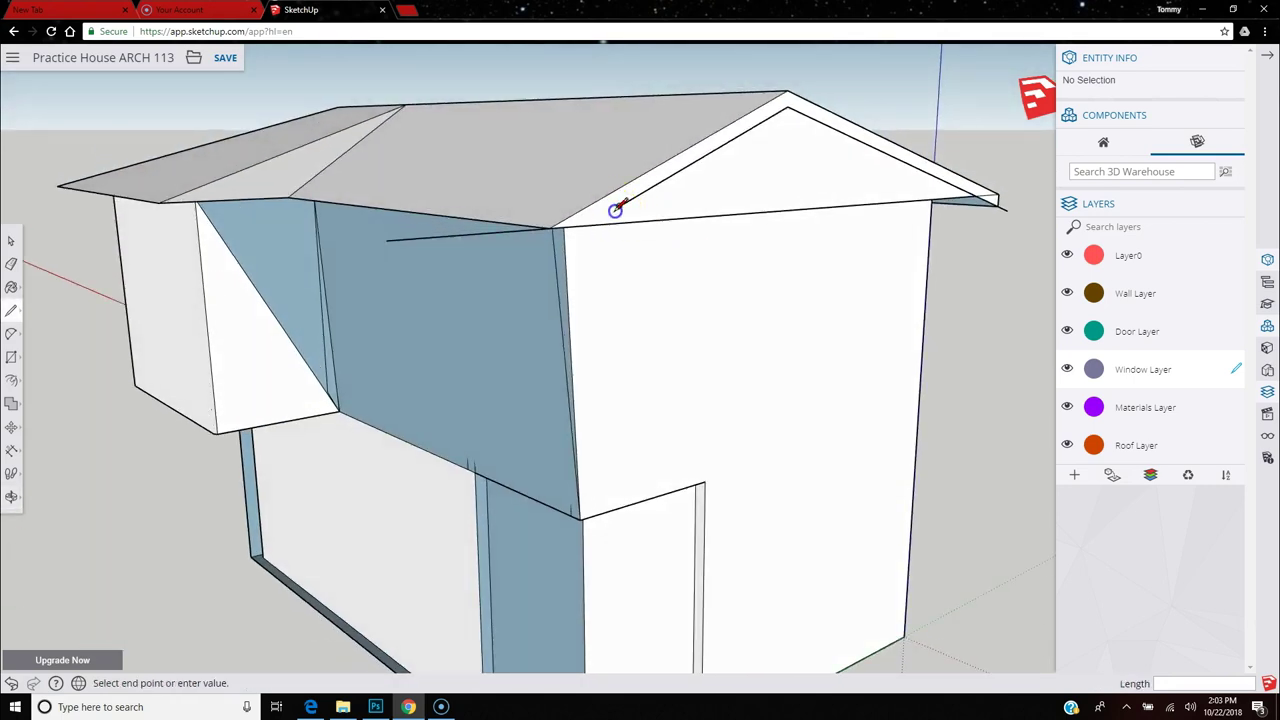
left_click(536, 254)
left_click(549, 228)
Erase the new eave line and the small stray edge at the eave corner.
left_click(11, 264)
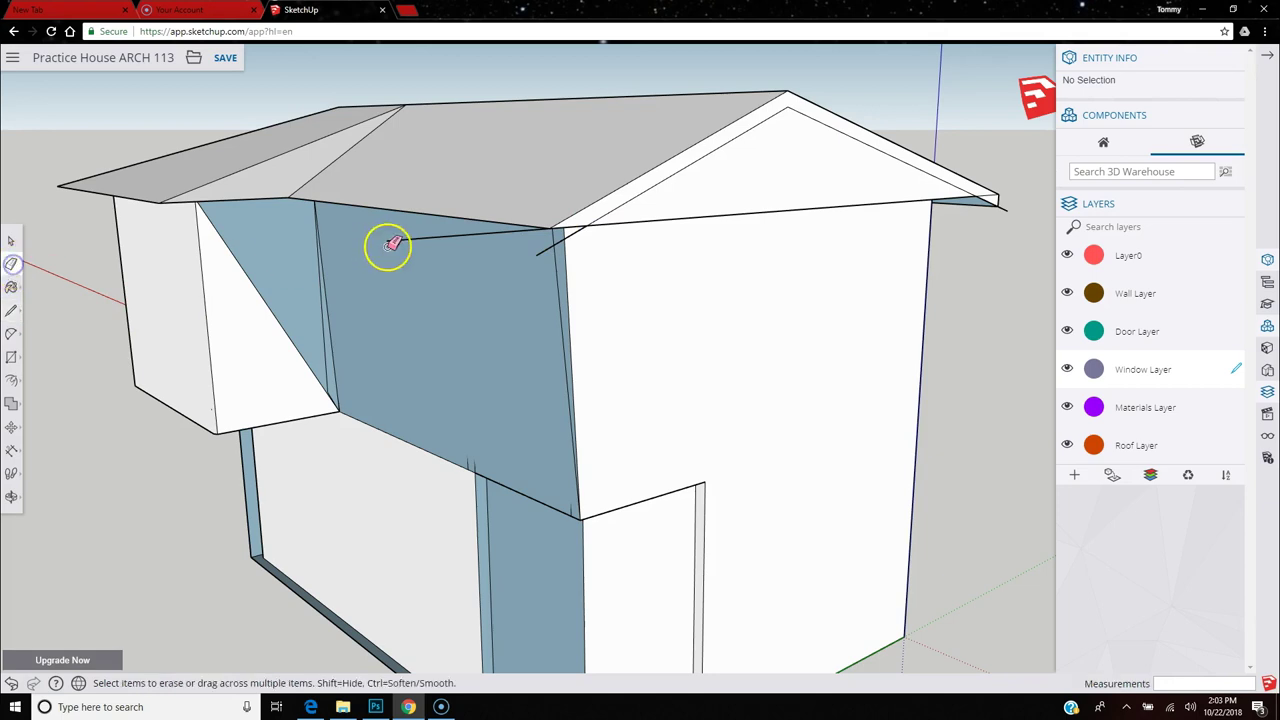
left_click(414, 237)
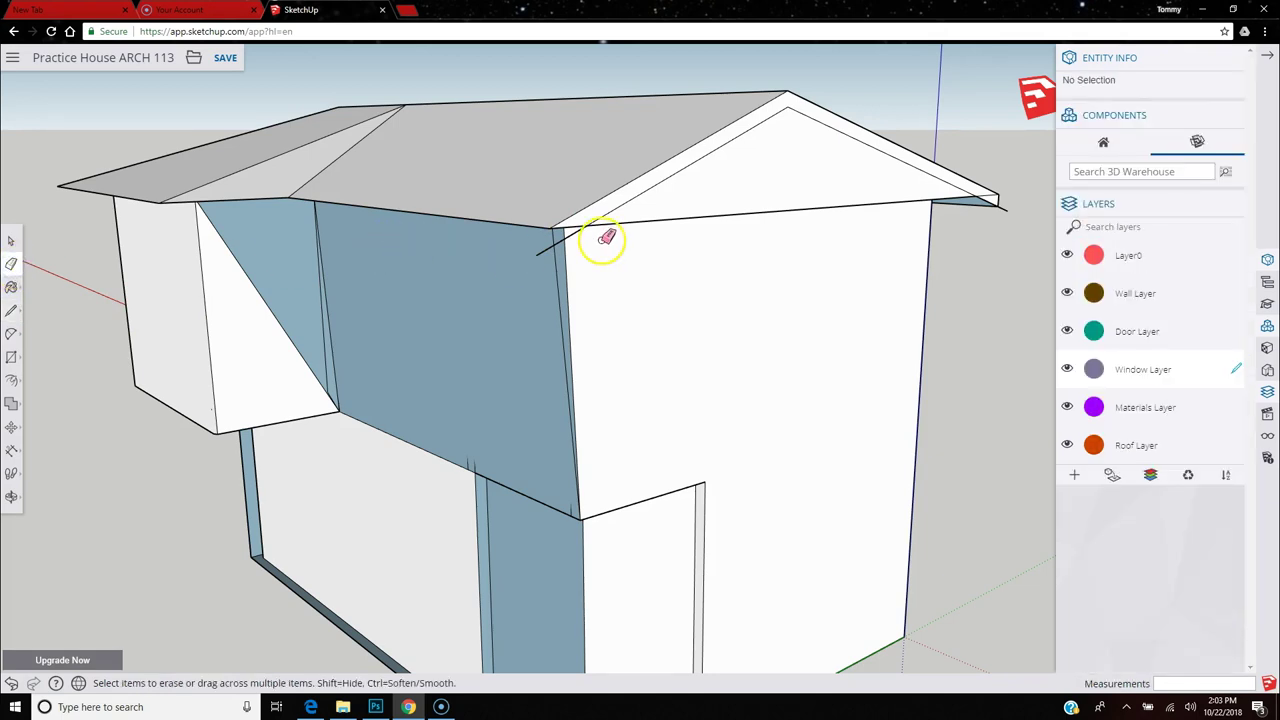
scroll(1005, 205, "up", 5)
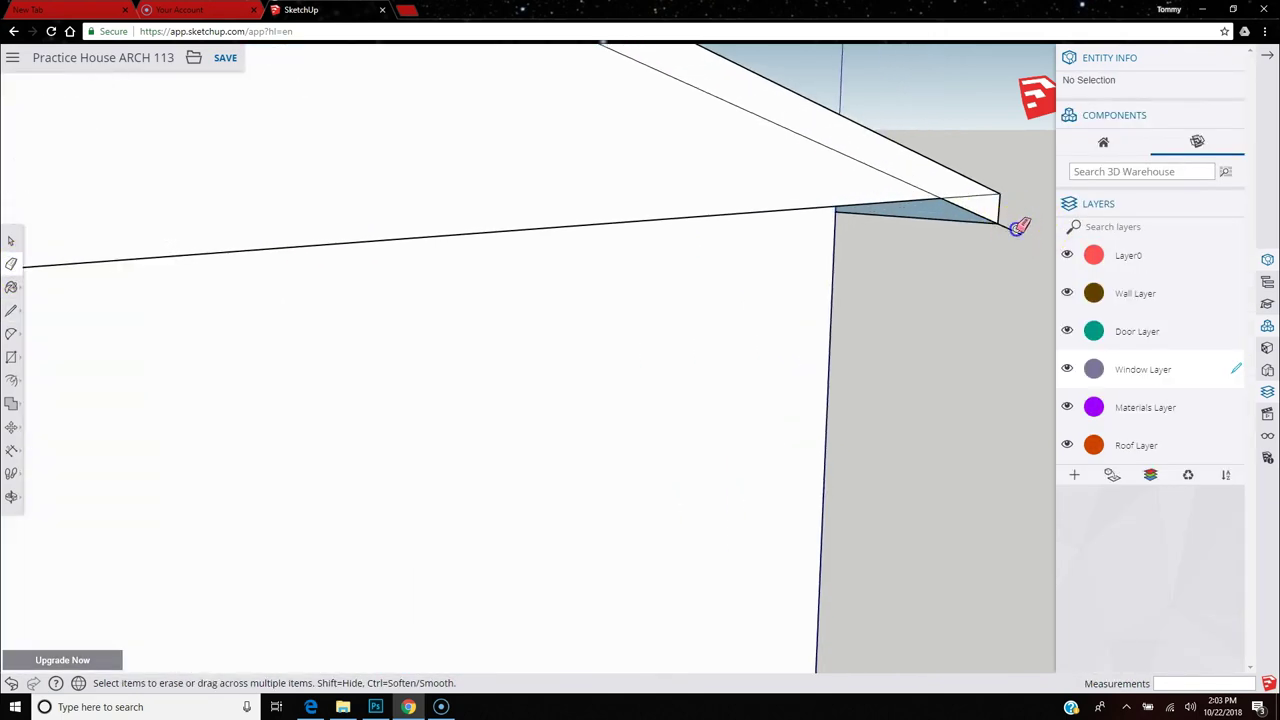
left_click(1017, 229)
left_click(975, 197)
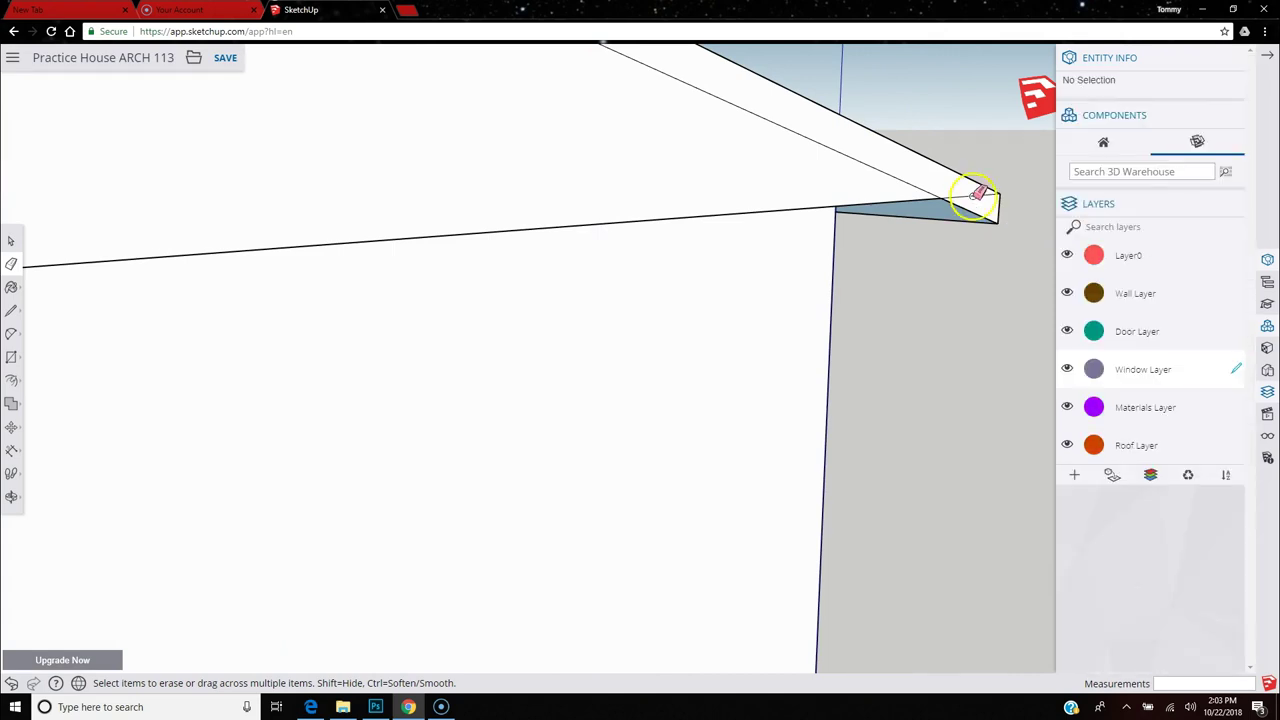
scroll(912, 184, "down", 5)
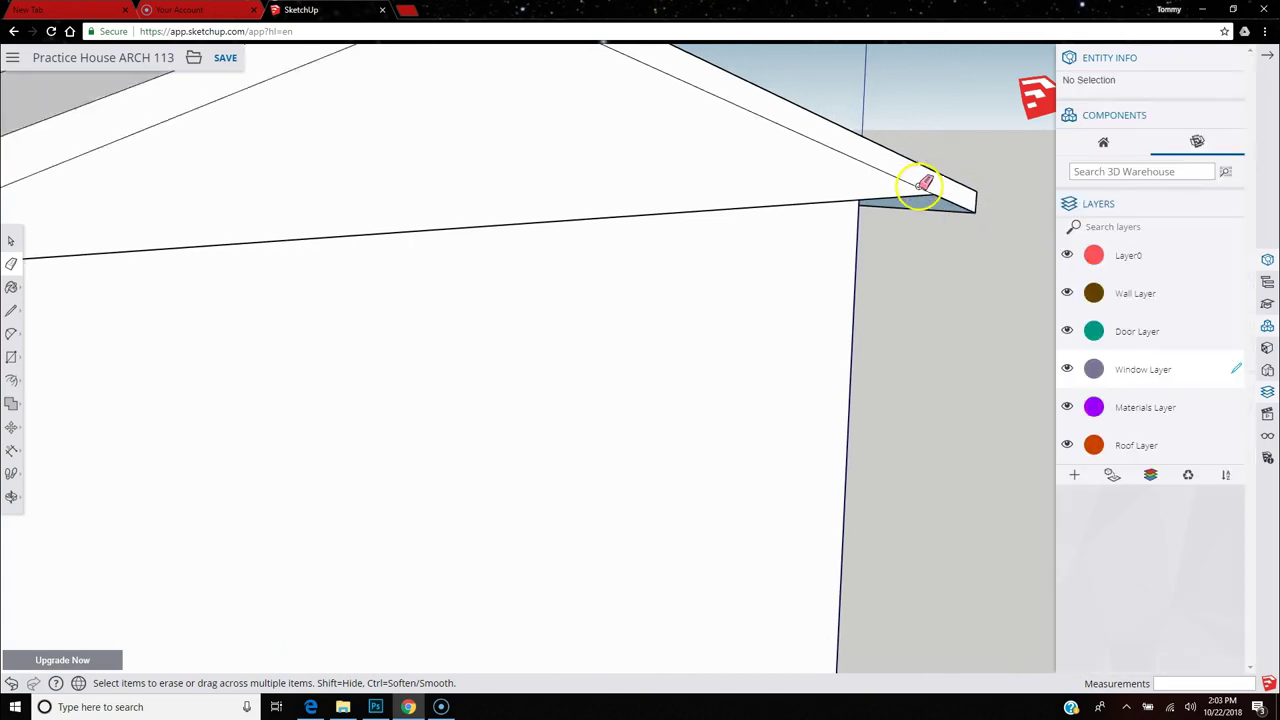
mouse_move(552, 283)
middle_mouse_down()
mouse_move(634, 231)
mouse_move(680, 220)
mouse_move(663, 249)
mouse_move(617, 269)
mouse_move(597, 206)
mouse_move(580, 263)
mouse_move(583, 213)
middle_mouse_up()
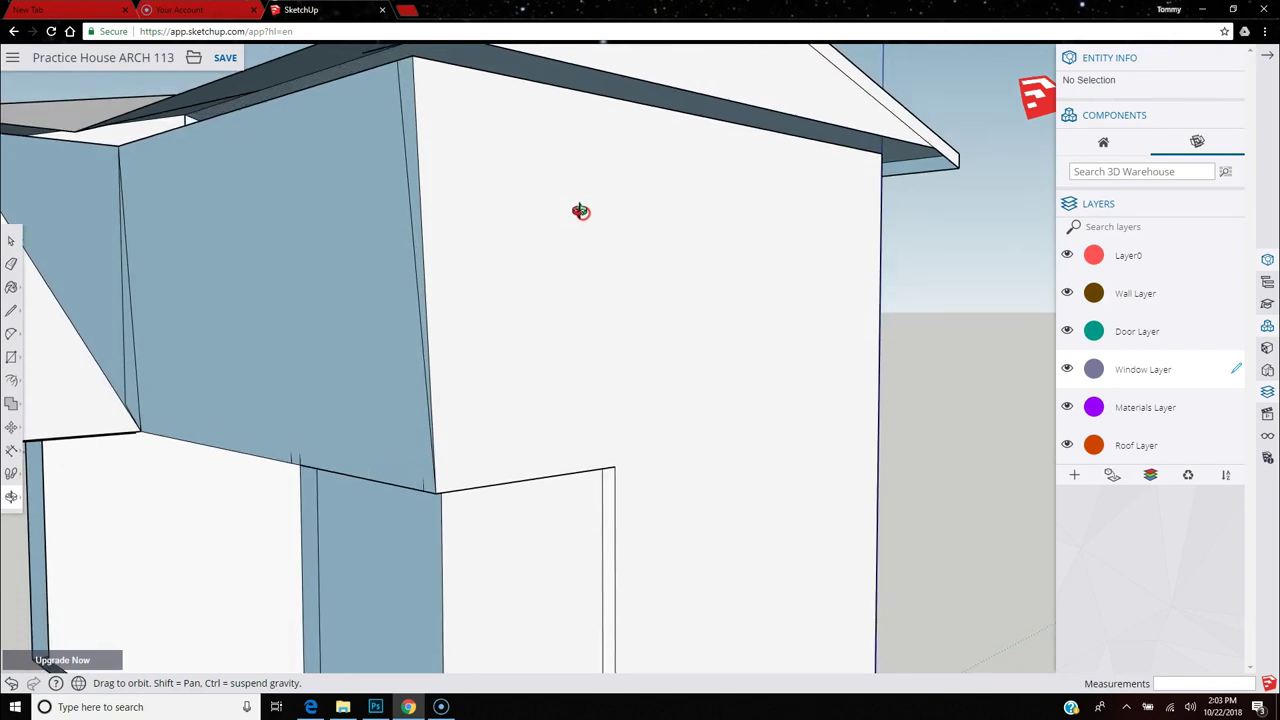
Draw an edge from the roof eave corner to the roof endpoint.
key("e")
left_click(11, 310)
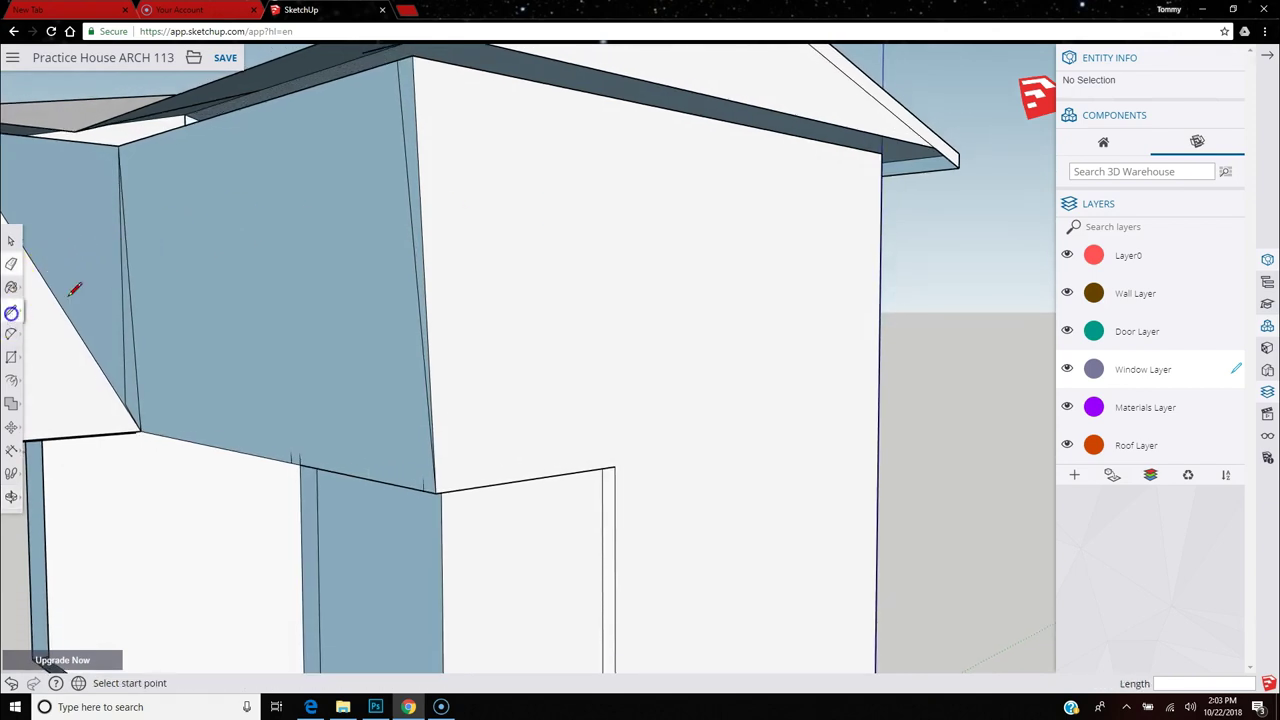
left_click(886, 155)
scroll(930, 160, "up", 3)
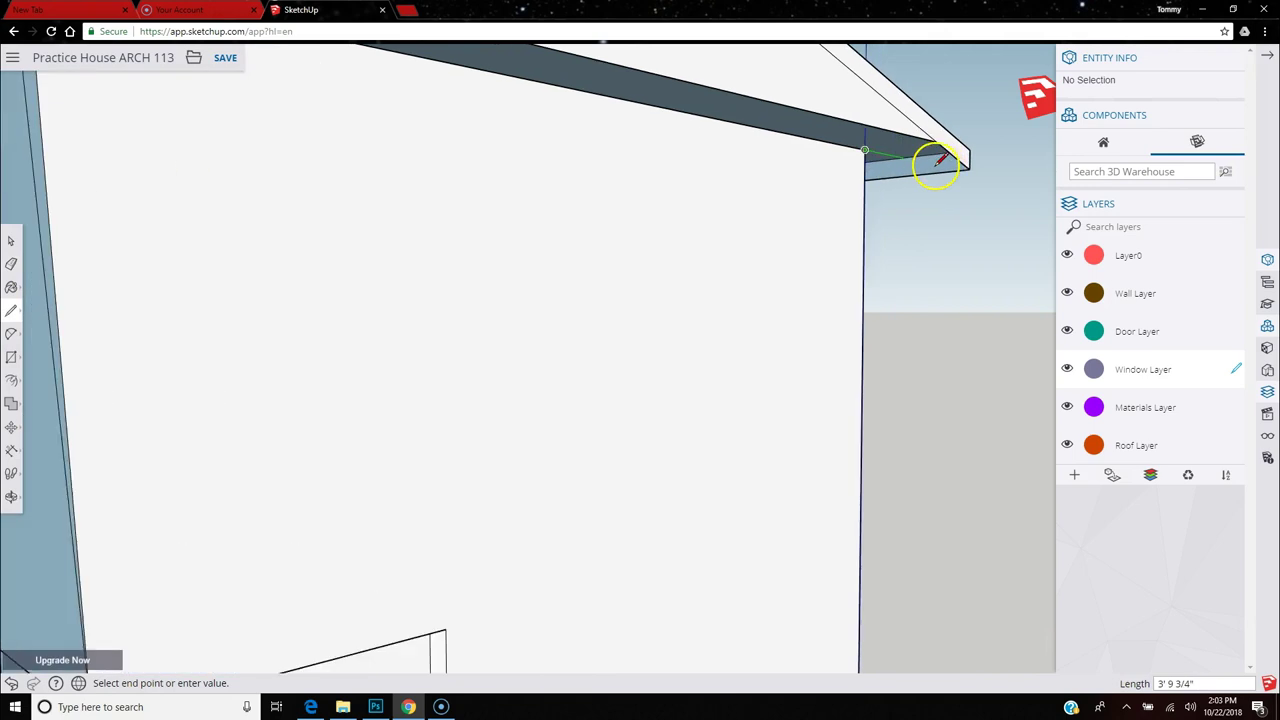
scroll(950, 150, "up", 2)
scroll(968, 130, "down", 3)
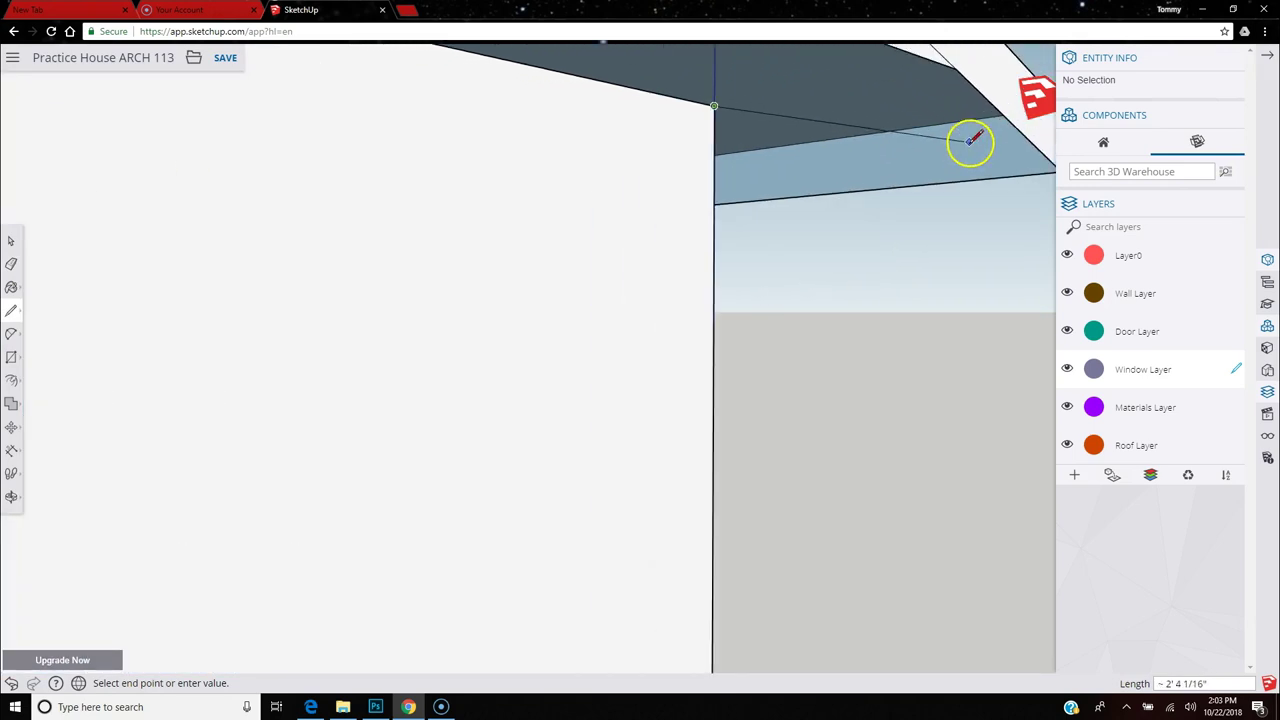
left_click(958, 82)
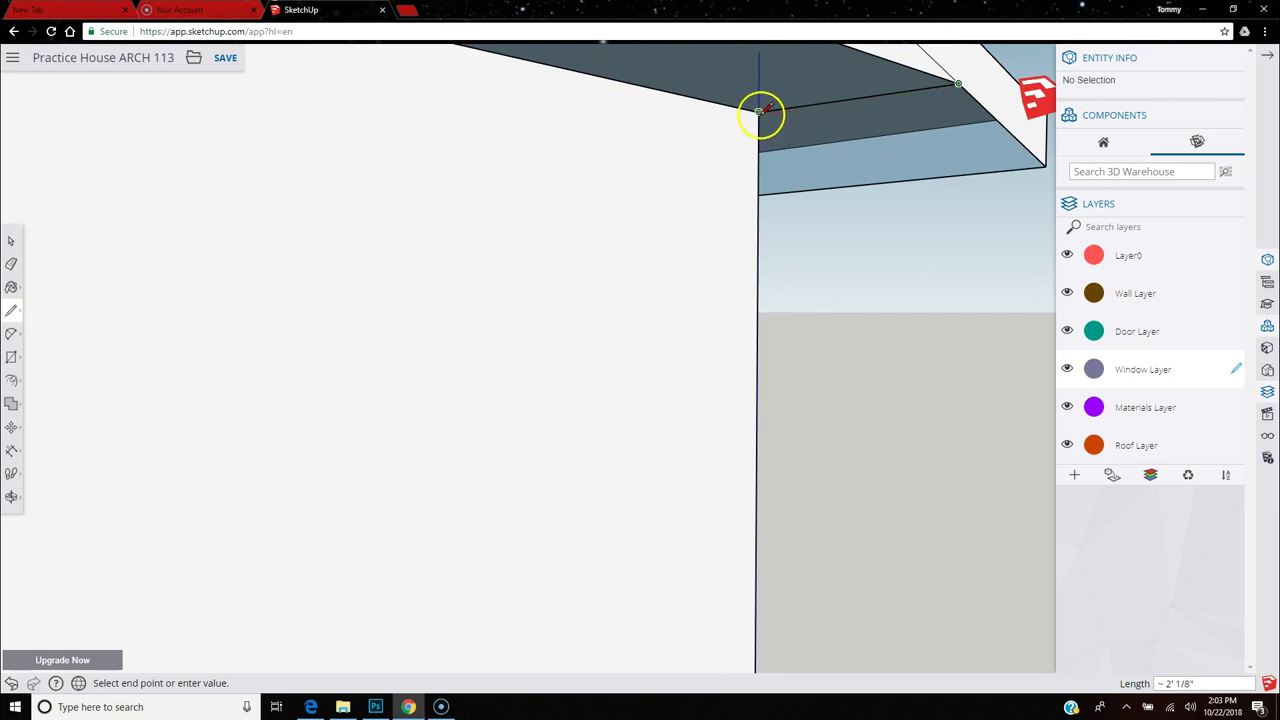
scroll(873, 215, "down", 3)
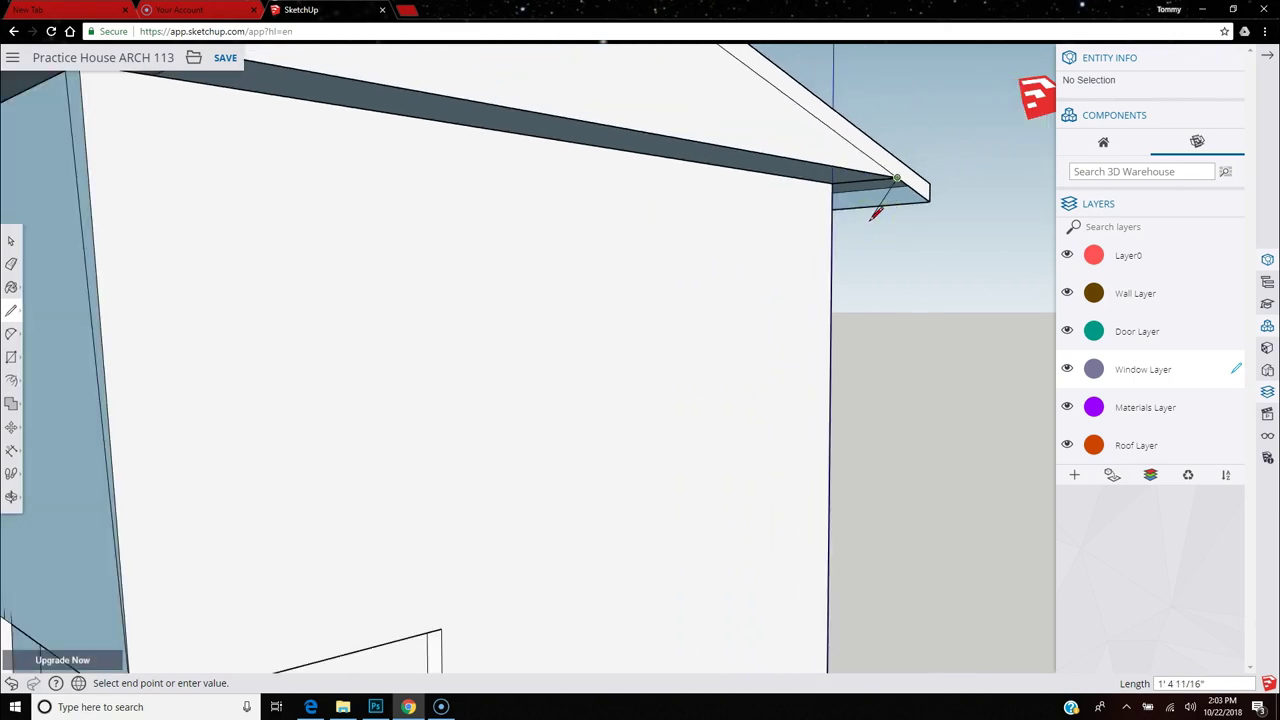
scroll(918, 207, "down", 5)
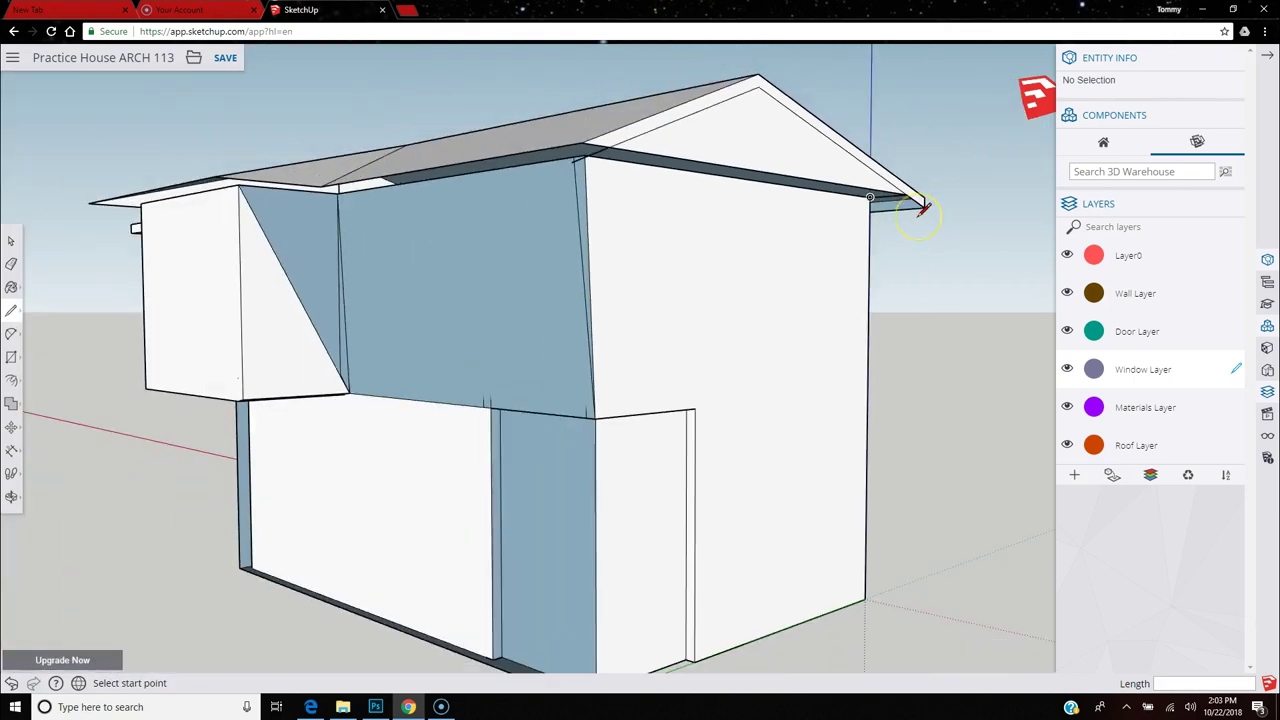
left_click(885, 201)
scroll(600, 177, "up", 3)
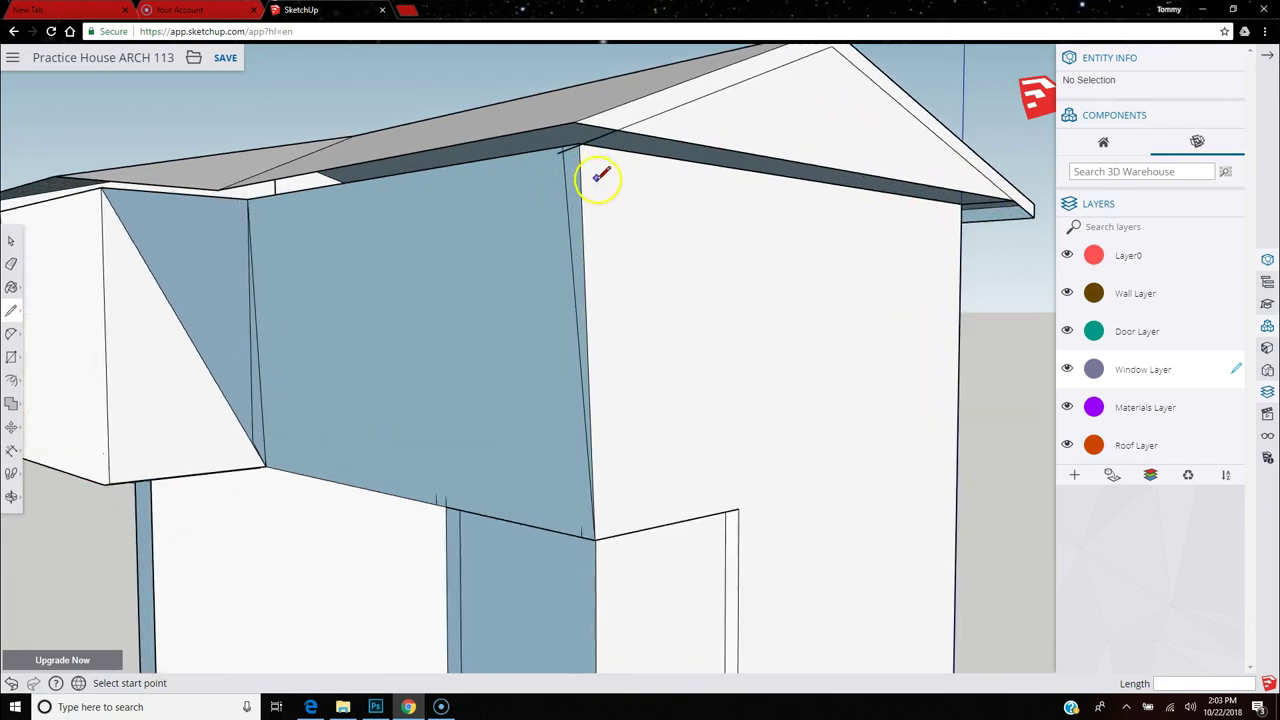
scroll(600, 177, "up", 2)
Close new eave faces with short lines at the roof and wall corners.
middle_click_drag(608, 173, 460, 218)
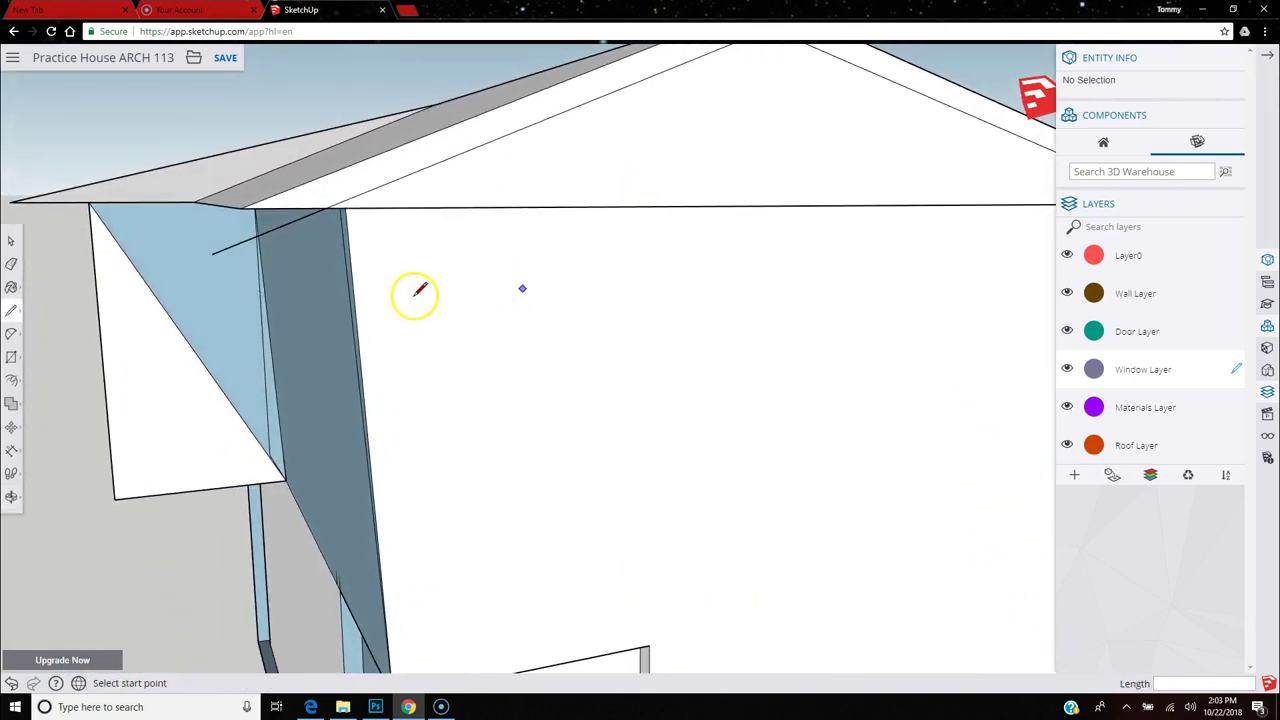
left_click(240, 208)
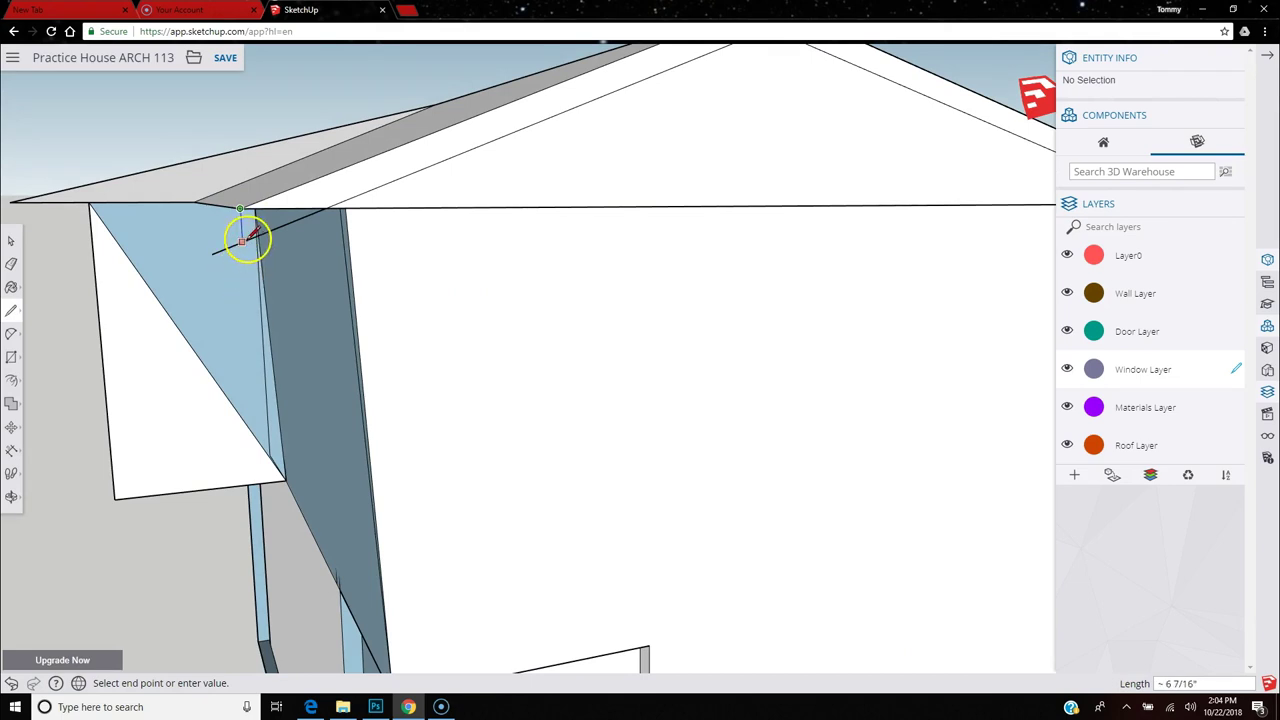
left_click(248, 238)
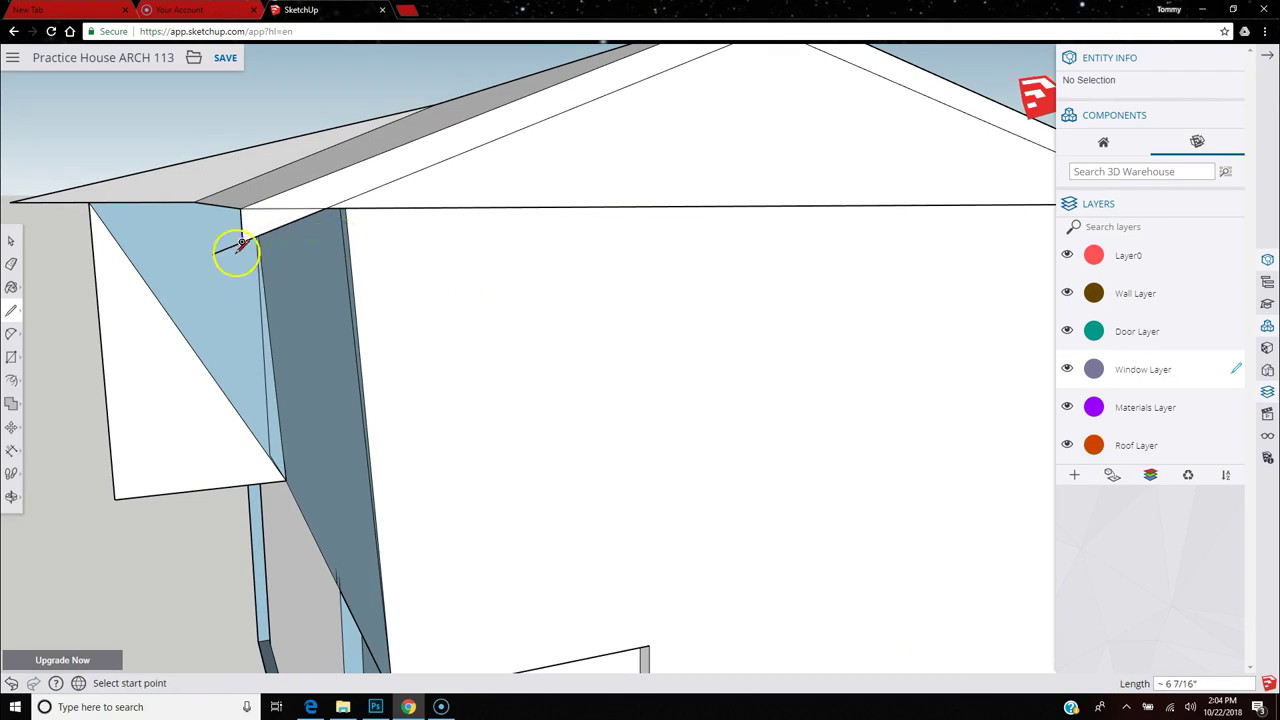
middle_click_drag(203, 249, 457, 217)
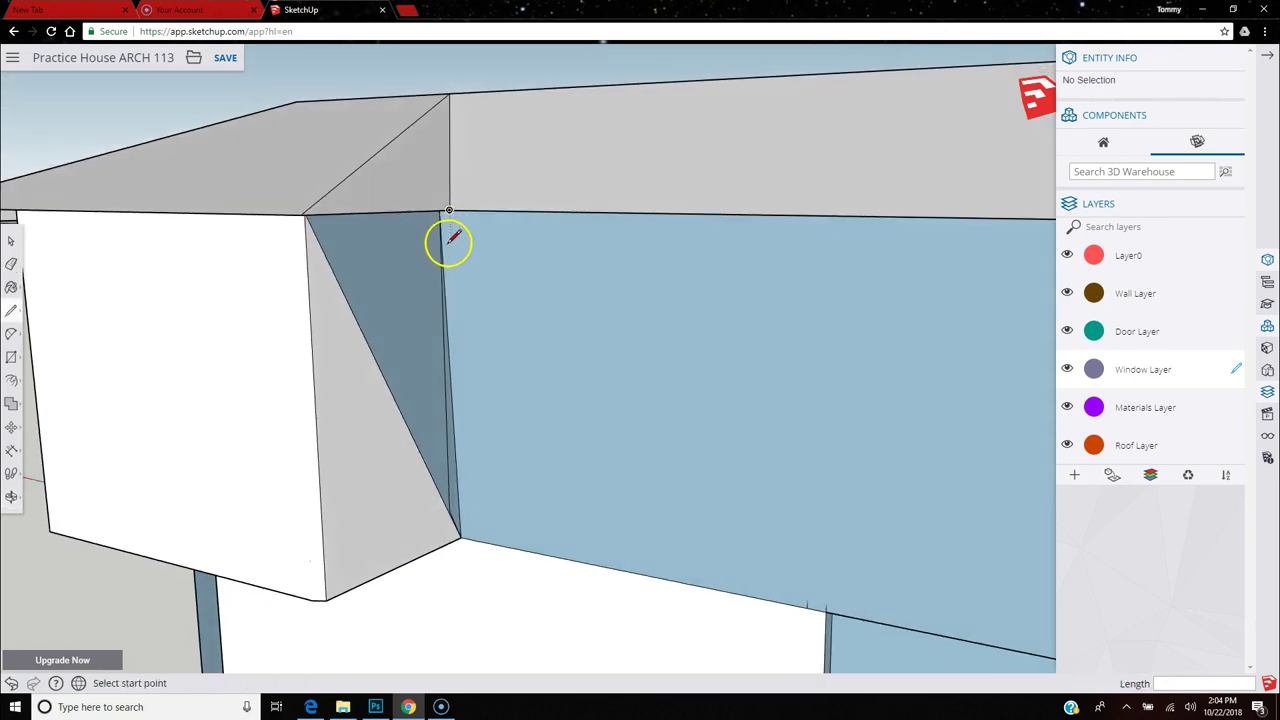
left_click(450, 213)
left_click(449, 229)
Draw a line from the wall corner under the eave to the roof corner, creating the fascia.
scroll(458, 230, "down", 1)
left_click(455, 230)
scroll(449, 271, "down", 2)
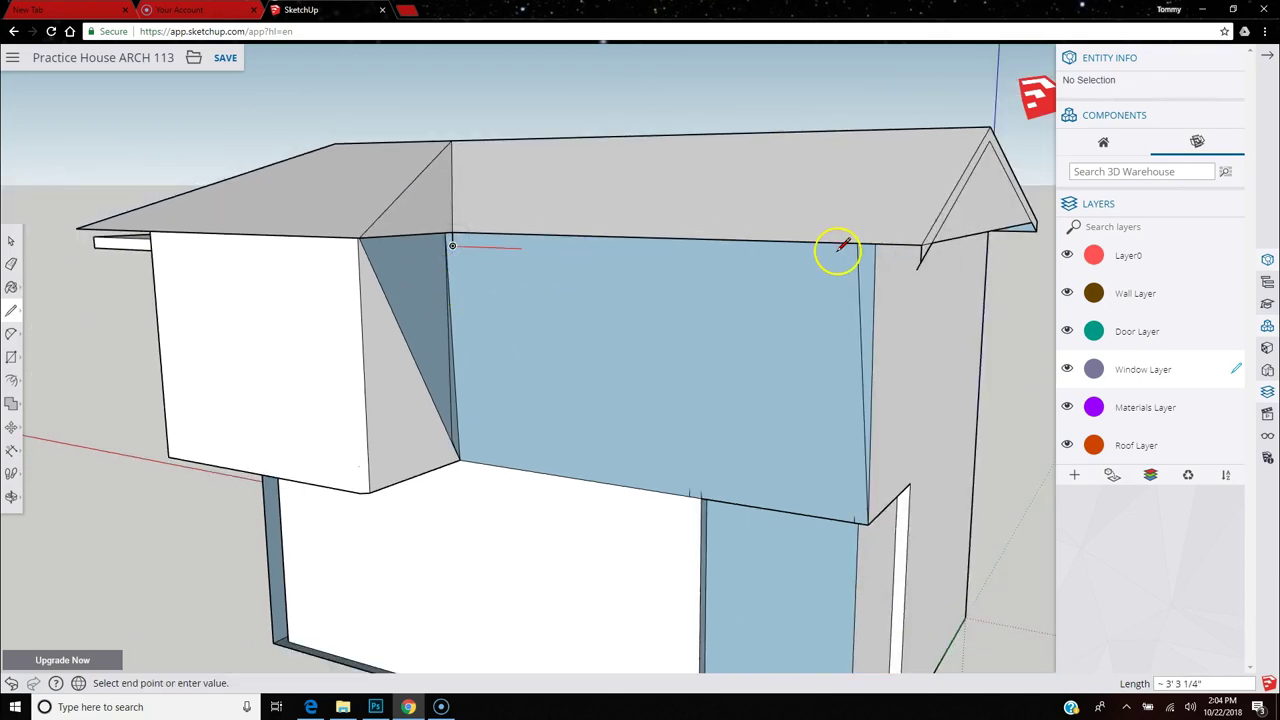
left_click(922, 262)
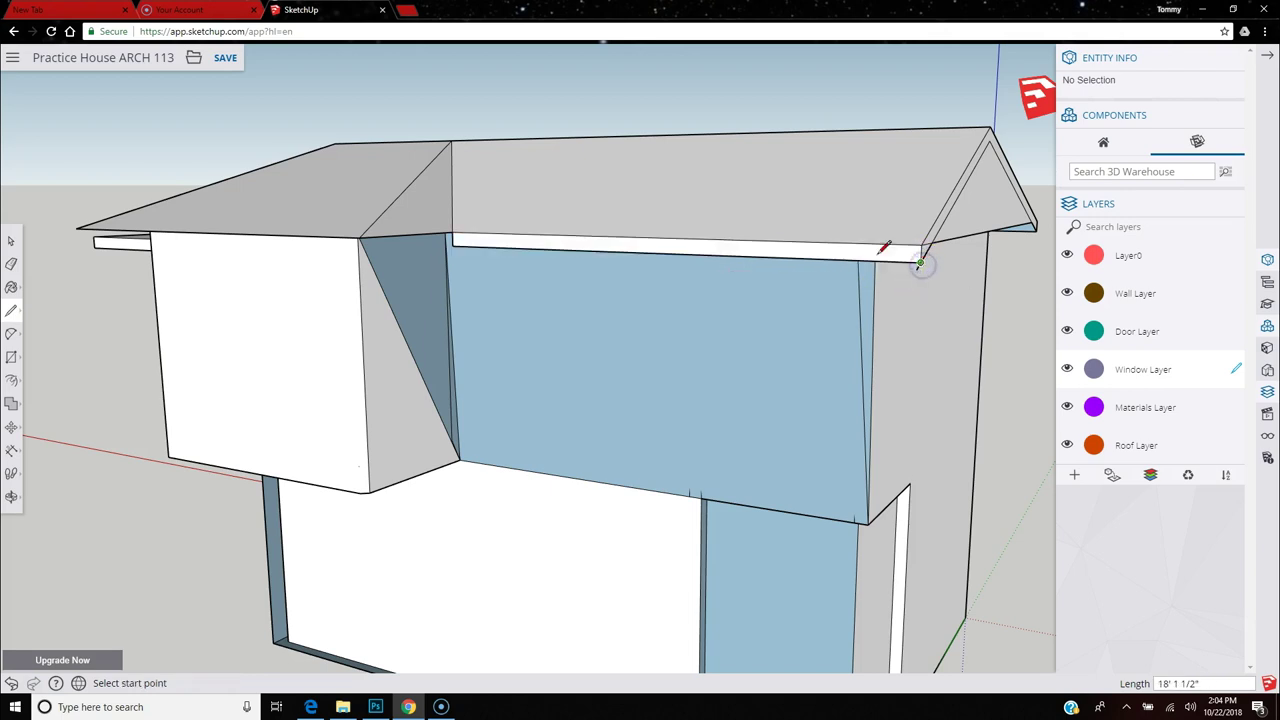
scroll(366, 240, "up", 2)
middle_click_drag(380, 249, 343, 234)
left_click(339, 230)
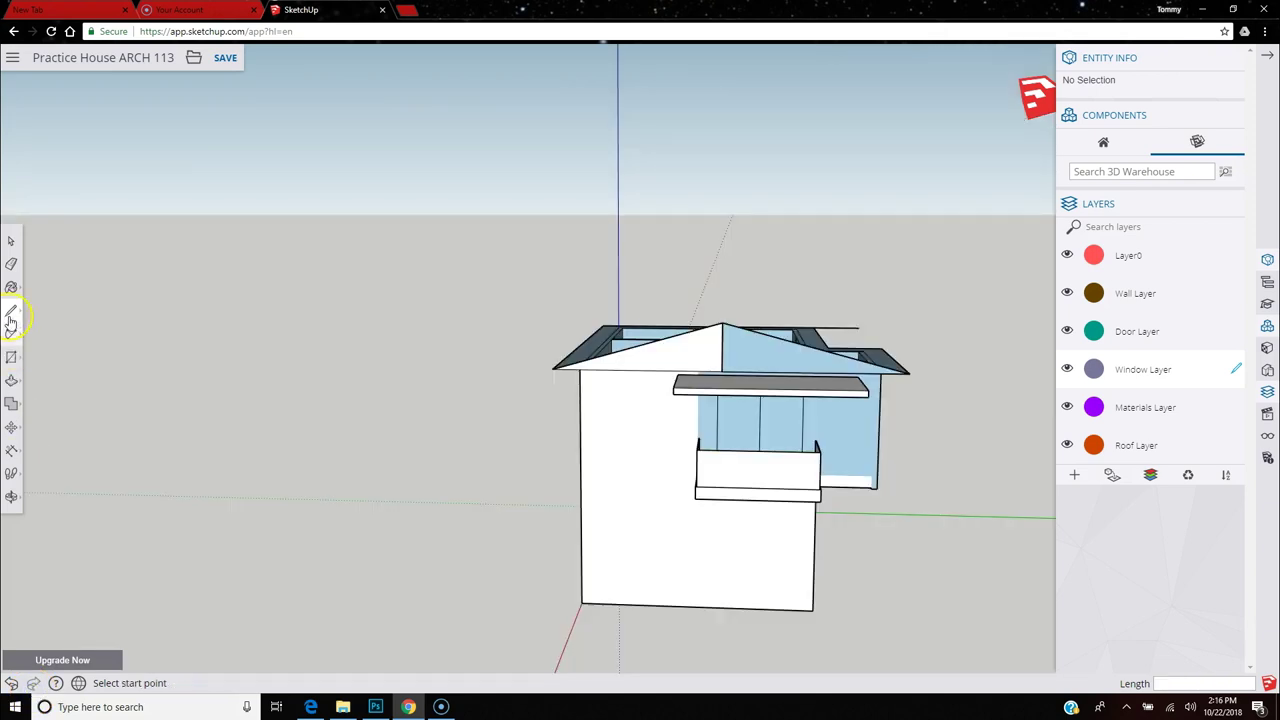
Make Roof Layer the active layer.
left_click(11, 265)
scroll(715, 360, "up", 5)
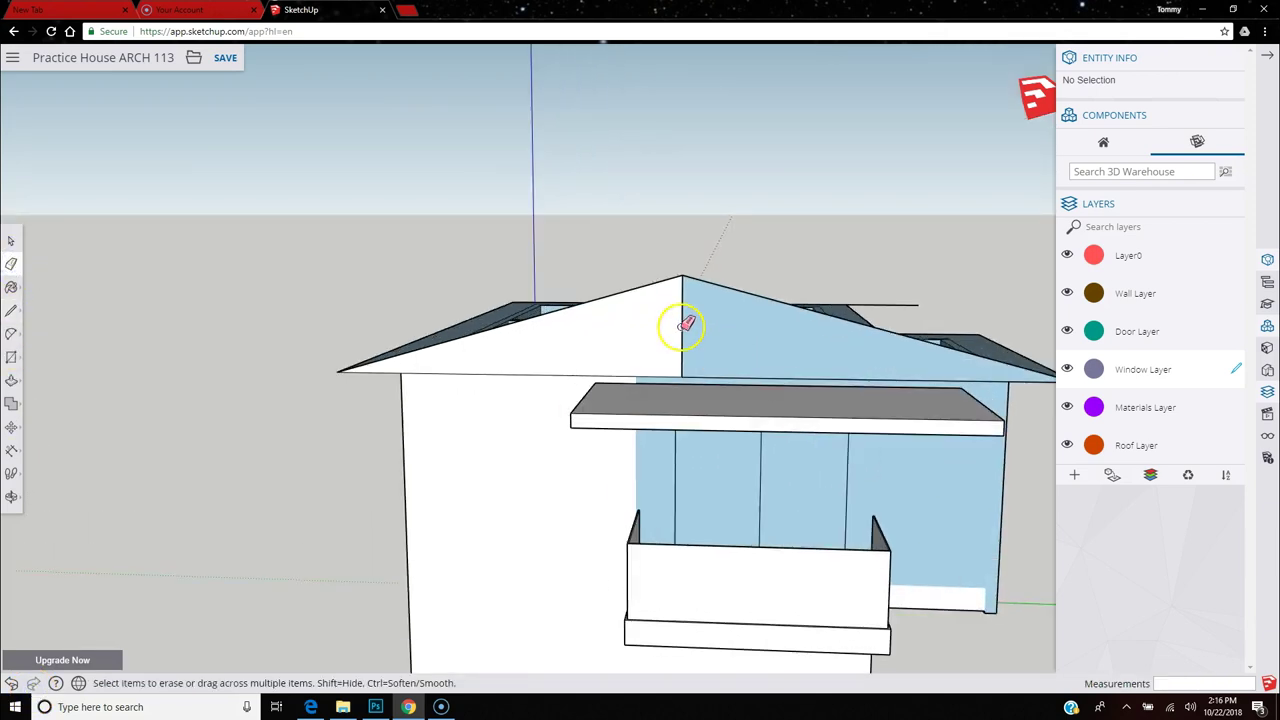
scroll(733, 335, "down", 2)
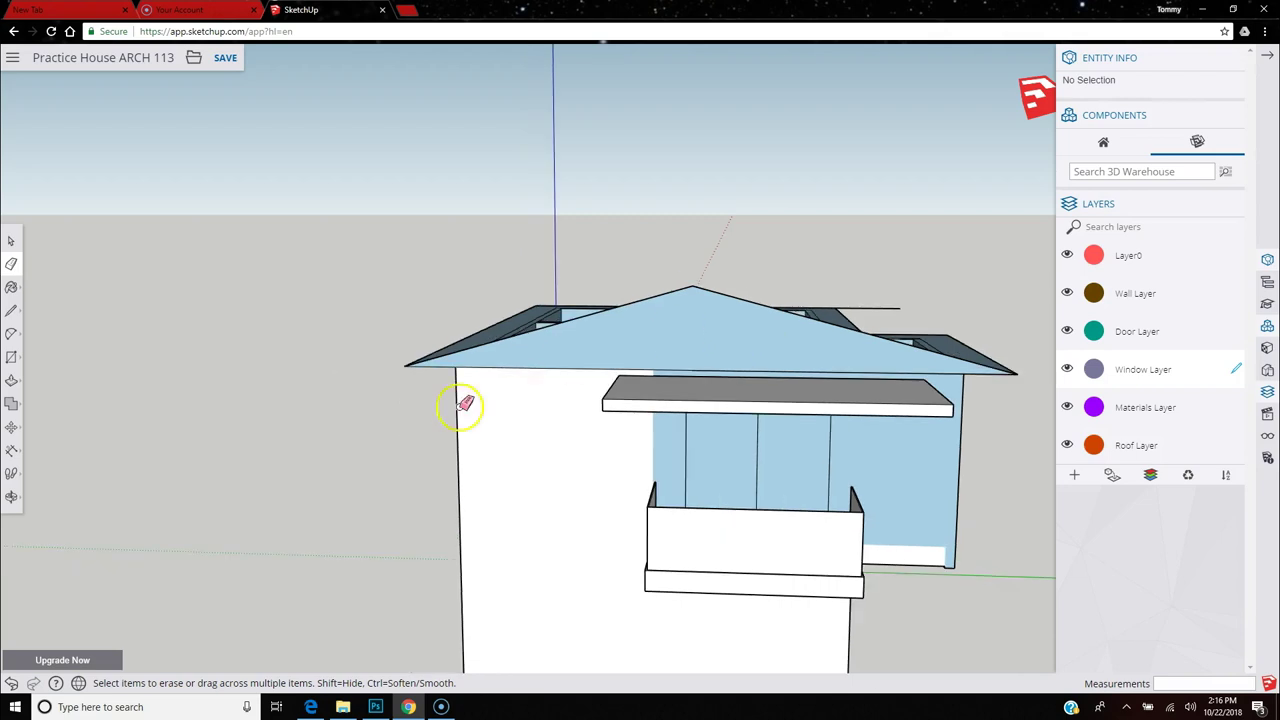
middle_click_drag(231, 511, 254, 480)
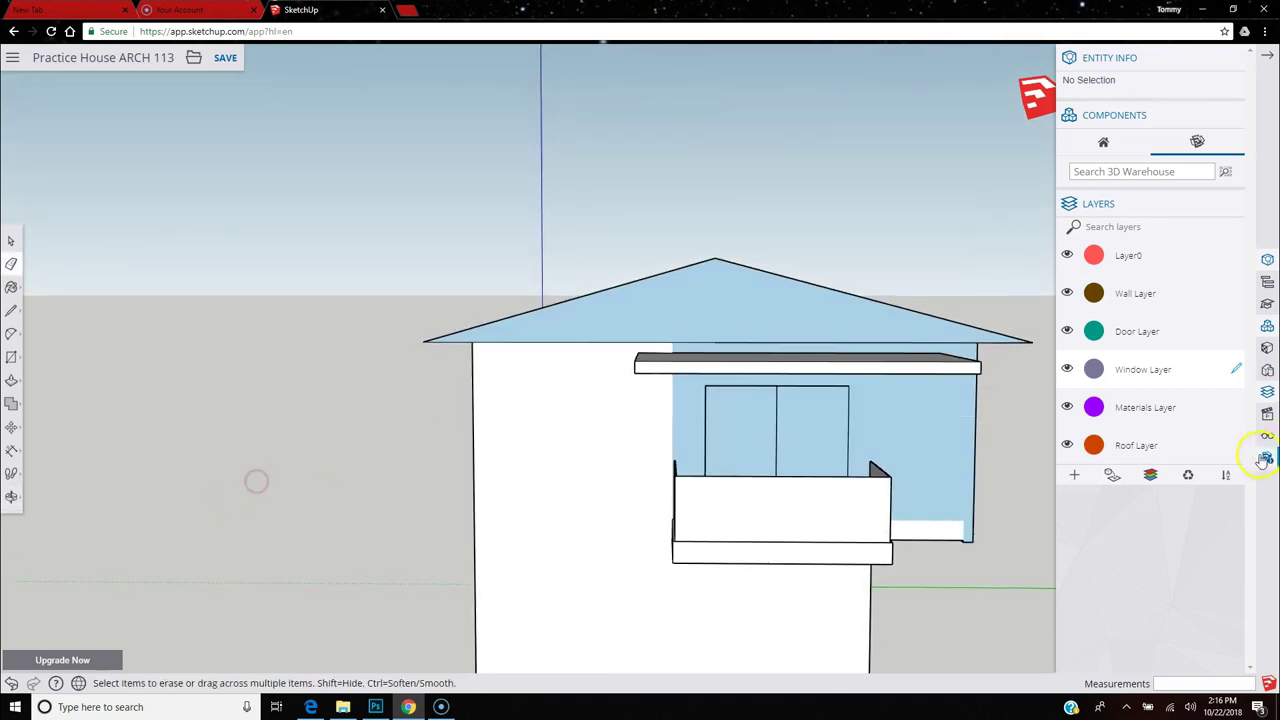
left_click(1094, 446)
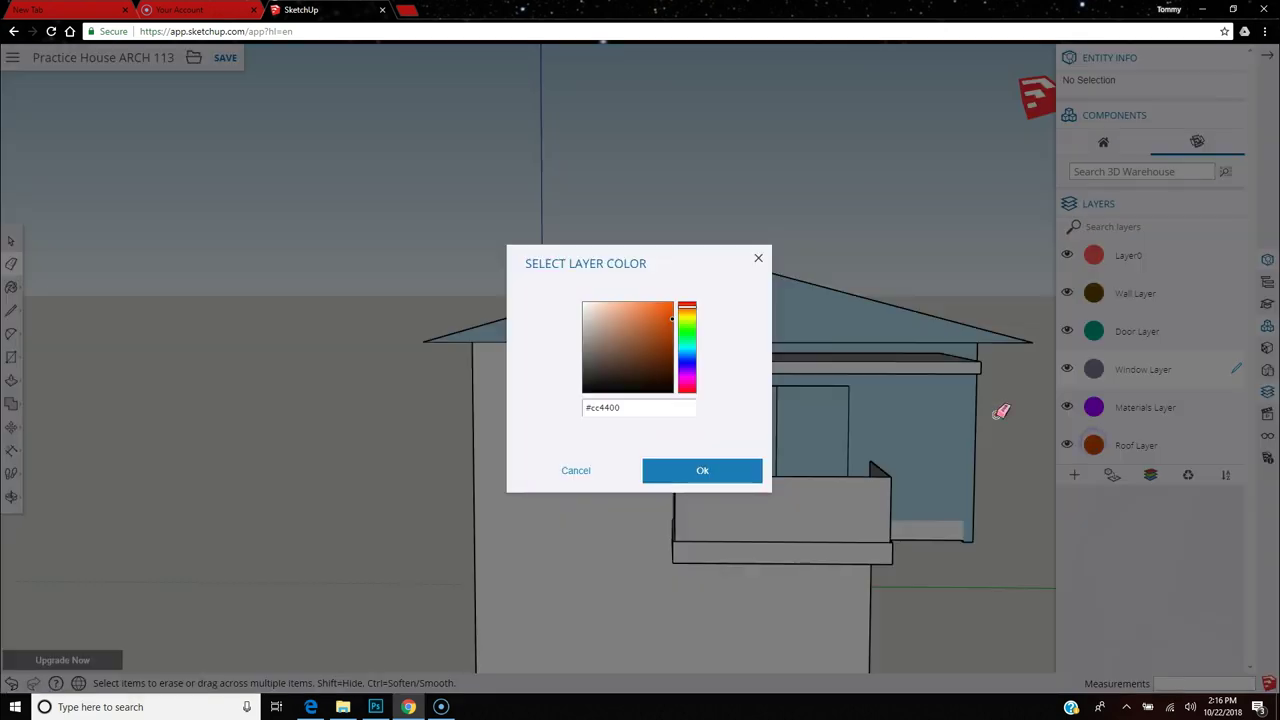
left_click(760, 257)
left_click(1237, 446)
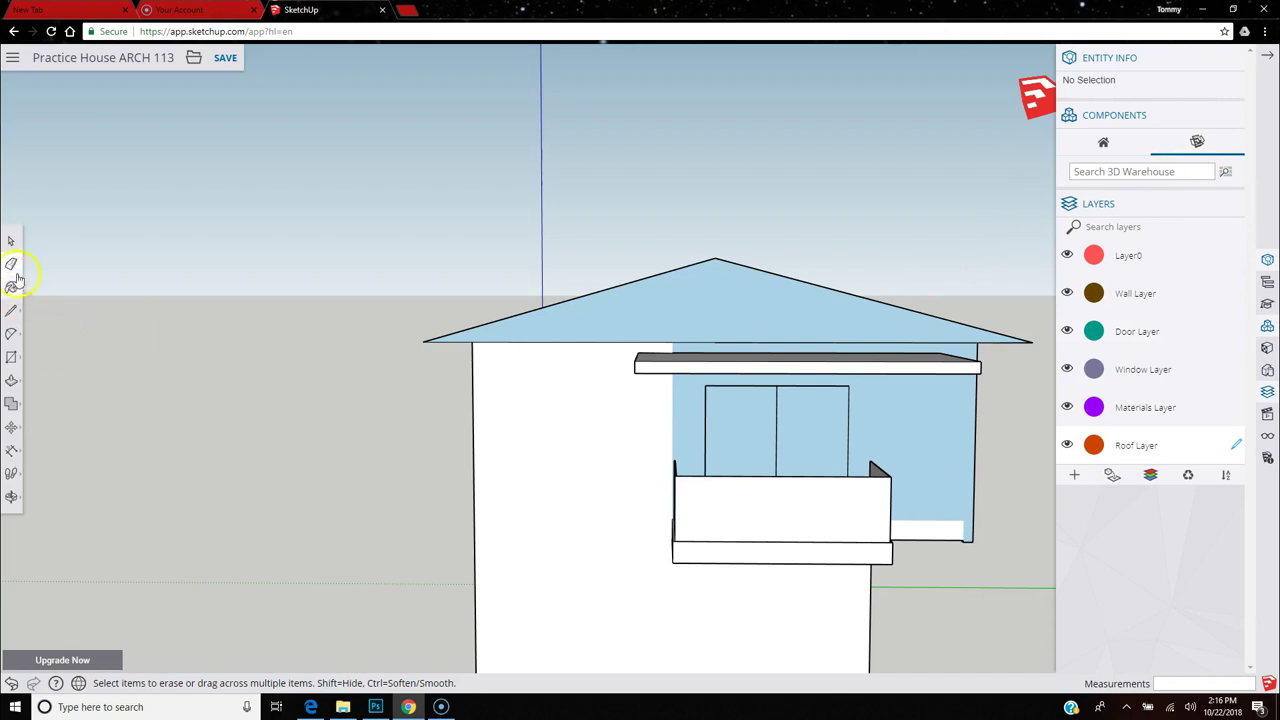
Offset the front gable face inward by 6" to form a trim border.
left_click(11, 380)
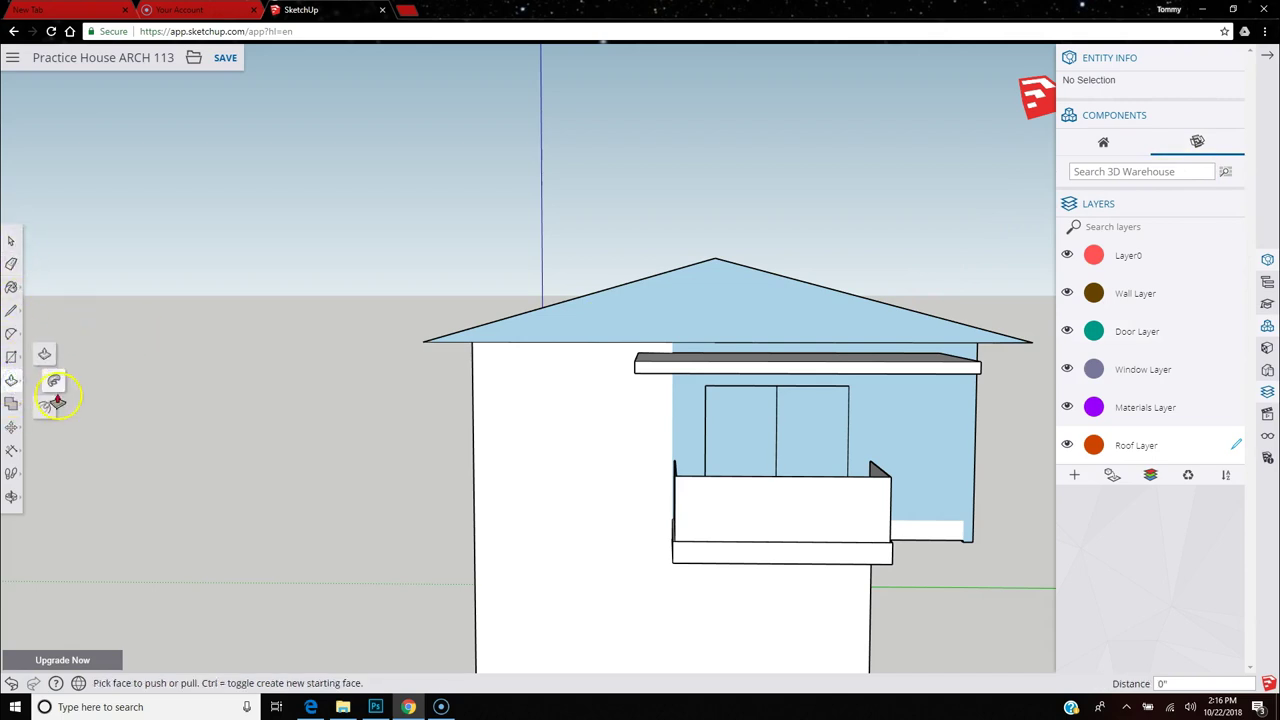
left_click(47, 407)
left_click(767, 288)
left_click(771, 291)
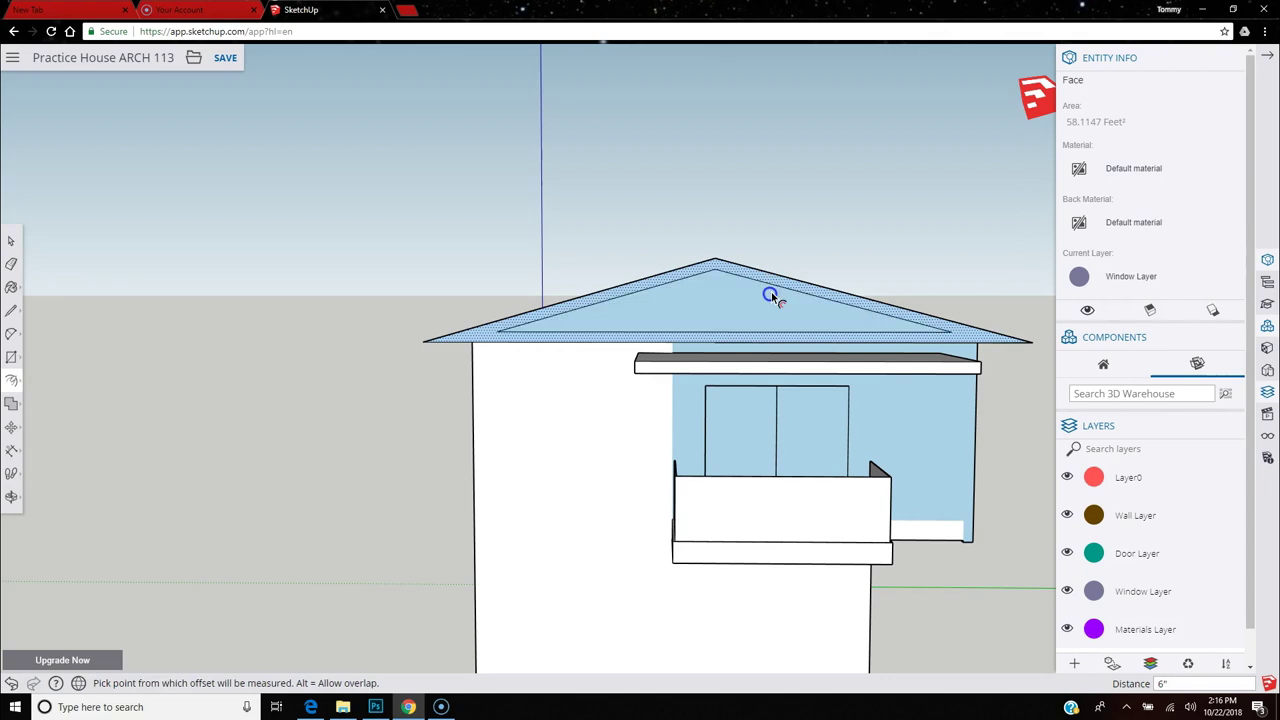
left_click(671, 323)
Join the border's lower corner to the eave corner and close the fascia face with a short edge.
left_click(44, 297)
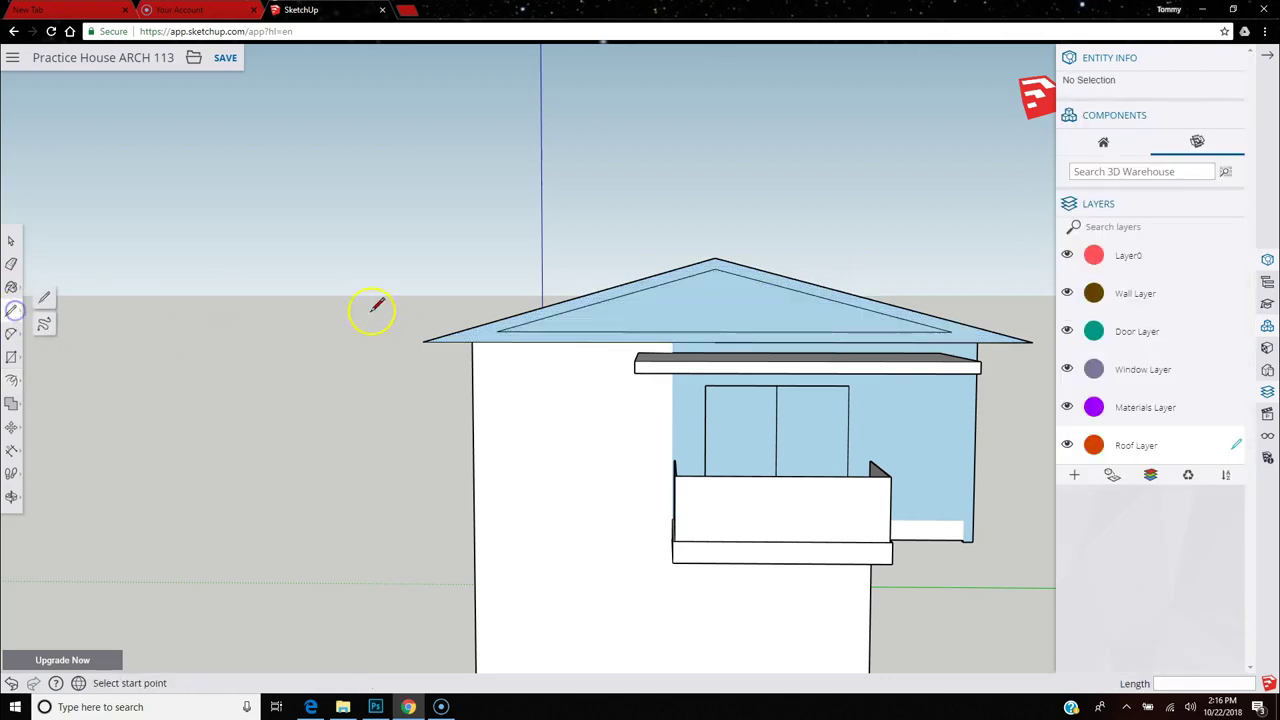
scroll(263, 303, "down", 2)
scroll(850, 360, "up", 5)
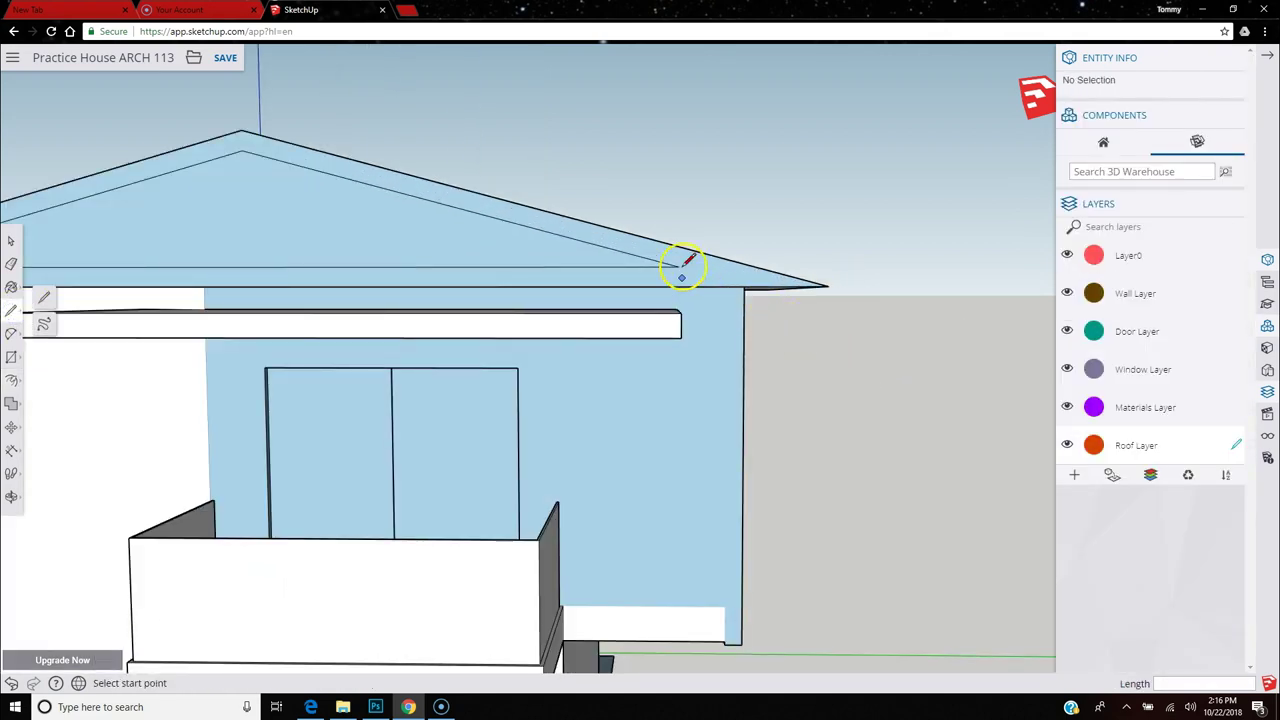
left_click(679, 265)
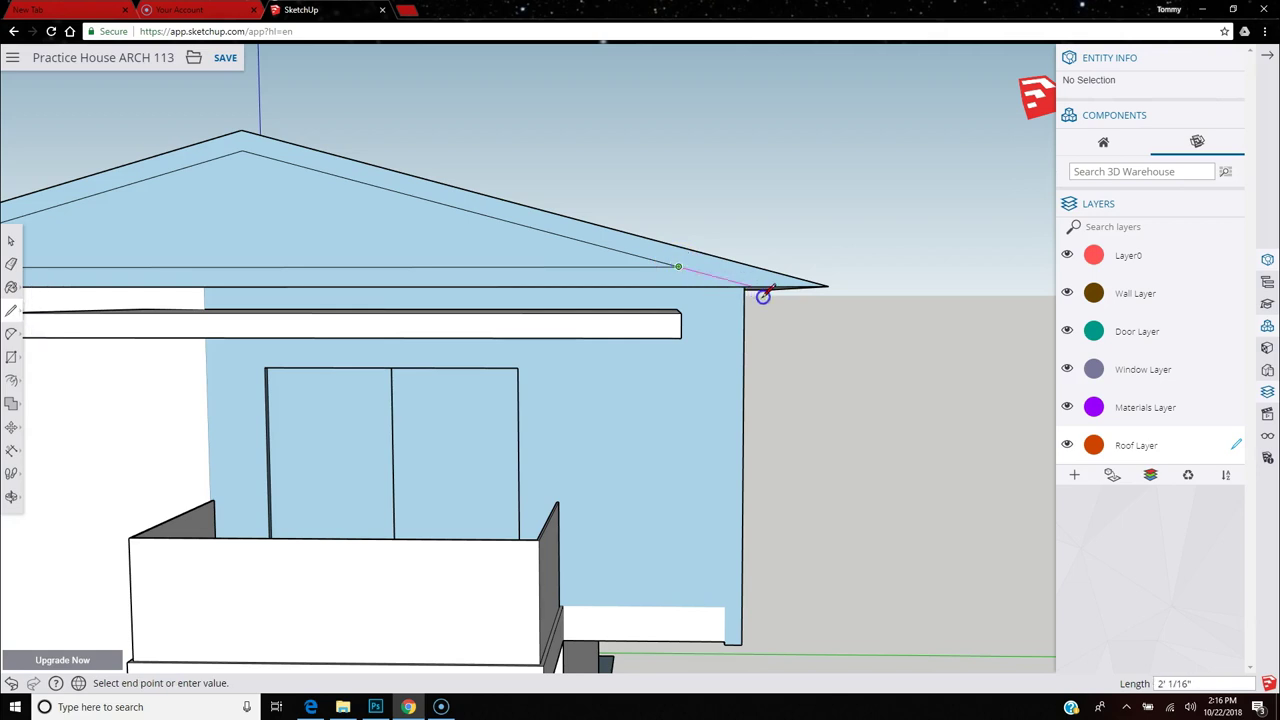
left_click(828, 306)
left_click(831, 304)
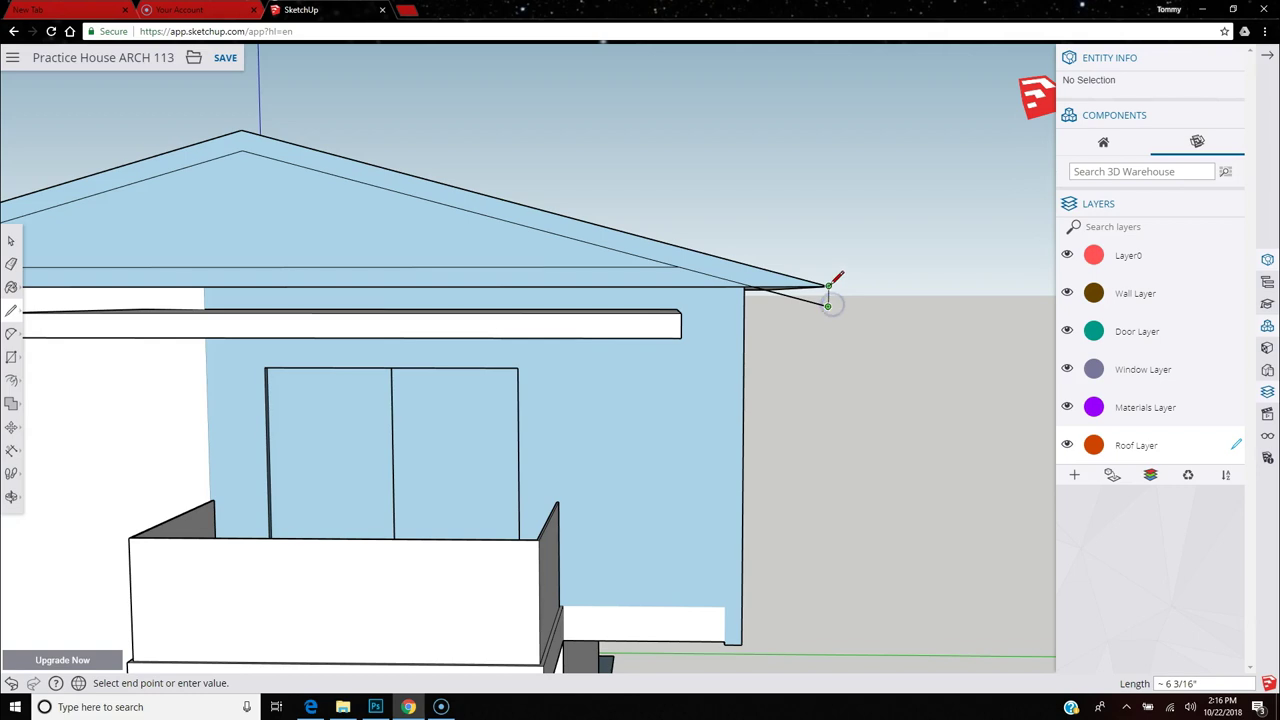
left_click(829, 285)
scroll(877, 329, "down", 5)
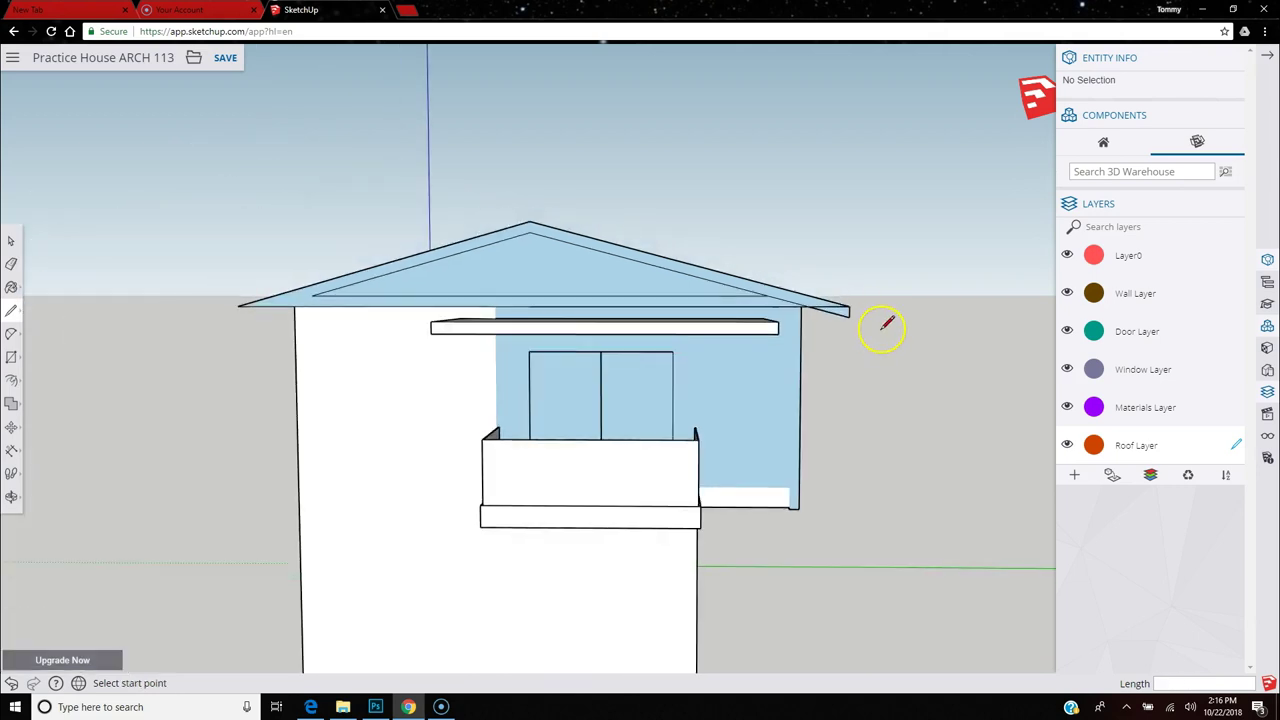
scroll(323, 354, "up", 5)
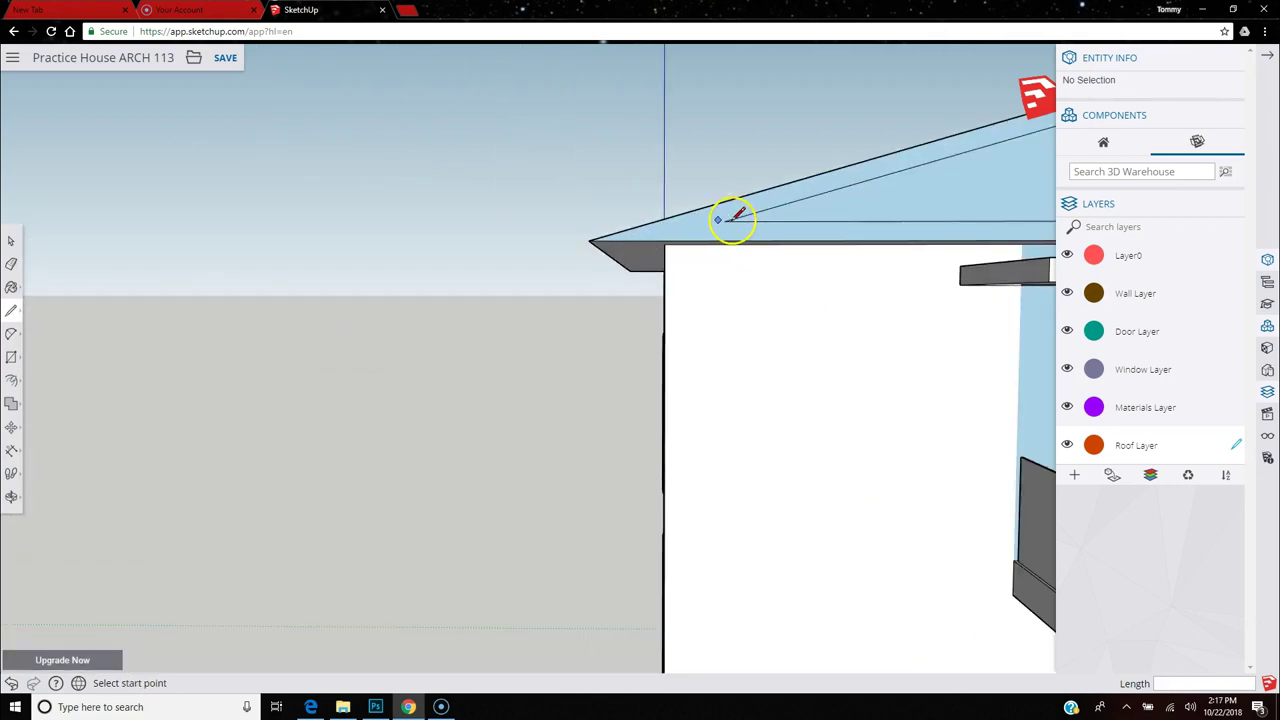
left_click(724, 221)
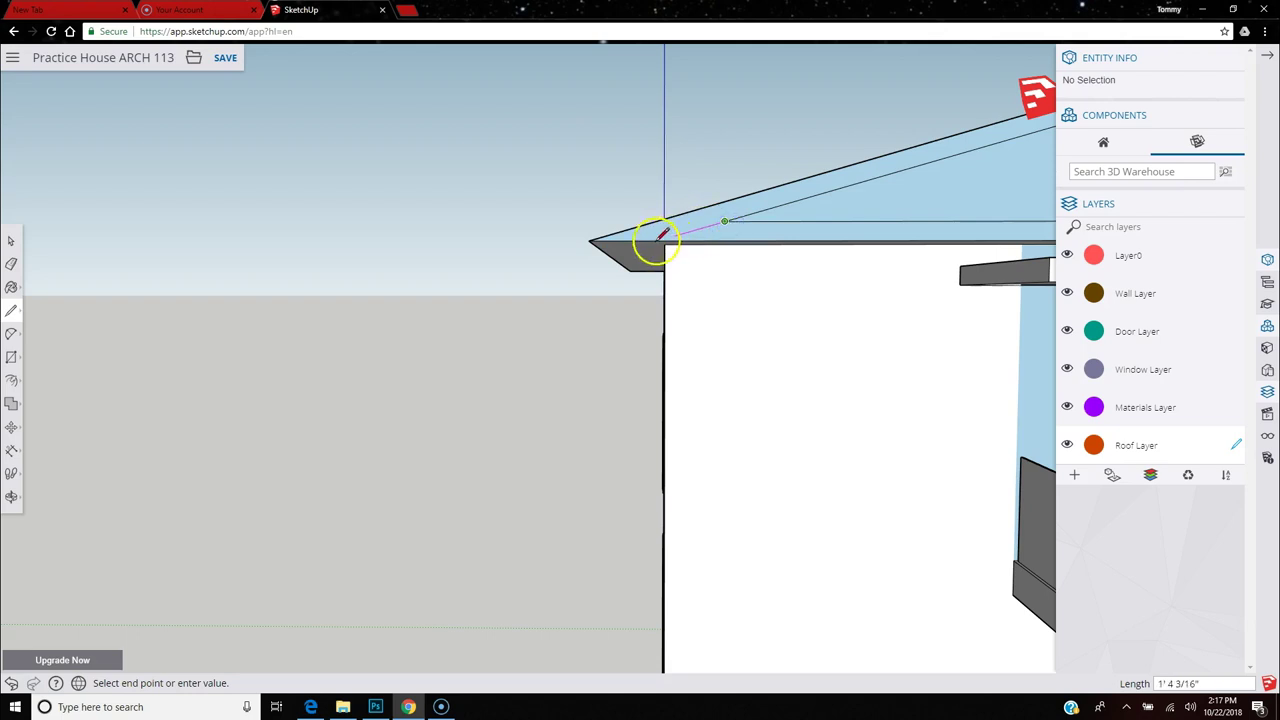
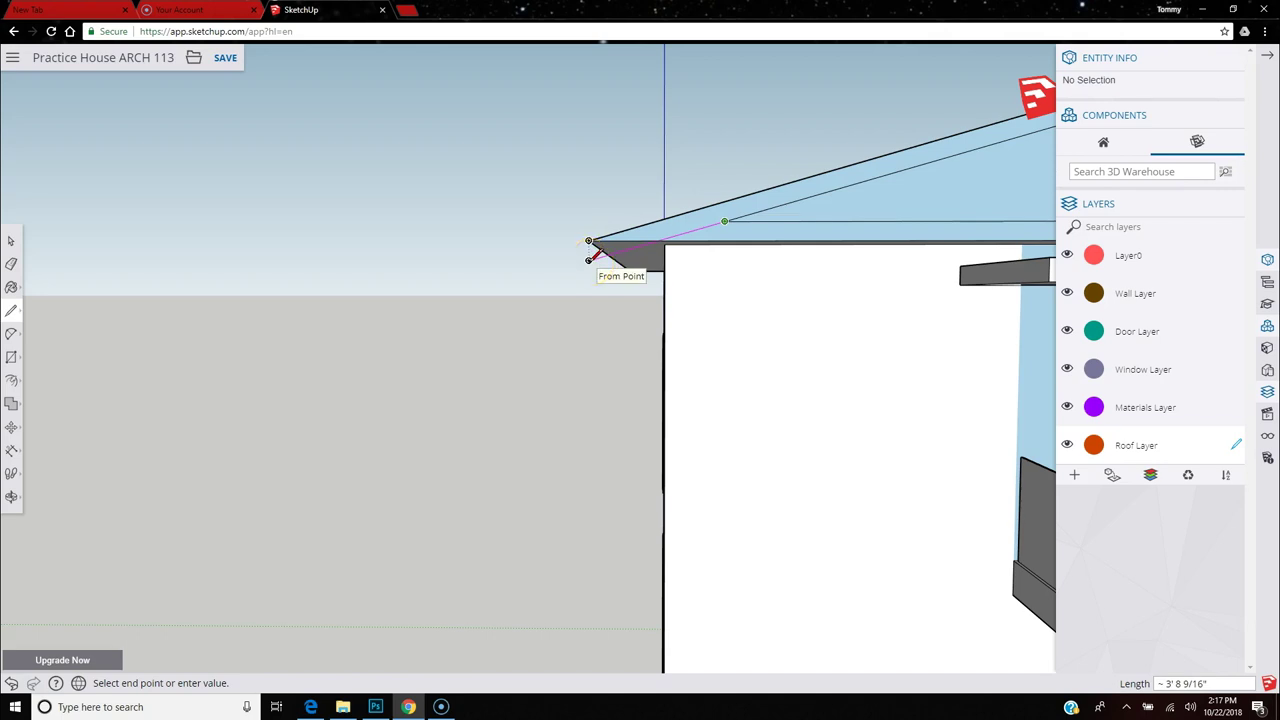
Finish the new edge at the lower left corner of the roof overhang.
left_click(589, 259)
left_click(590, 241)
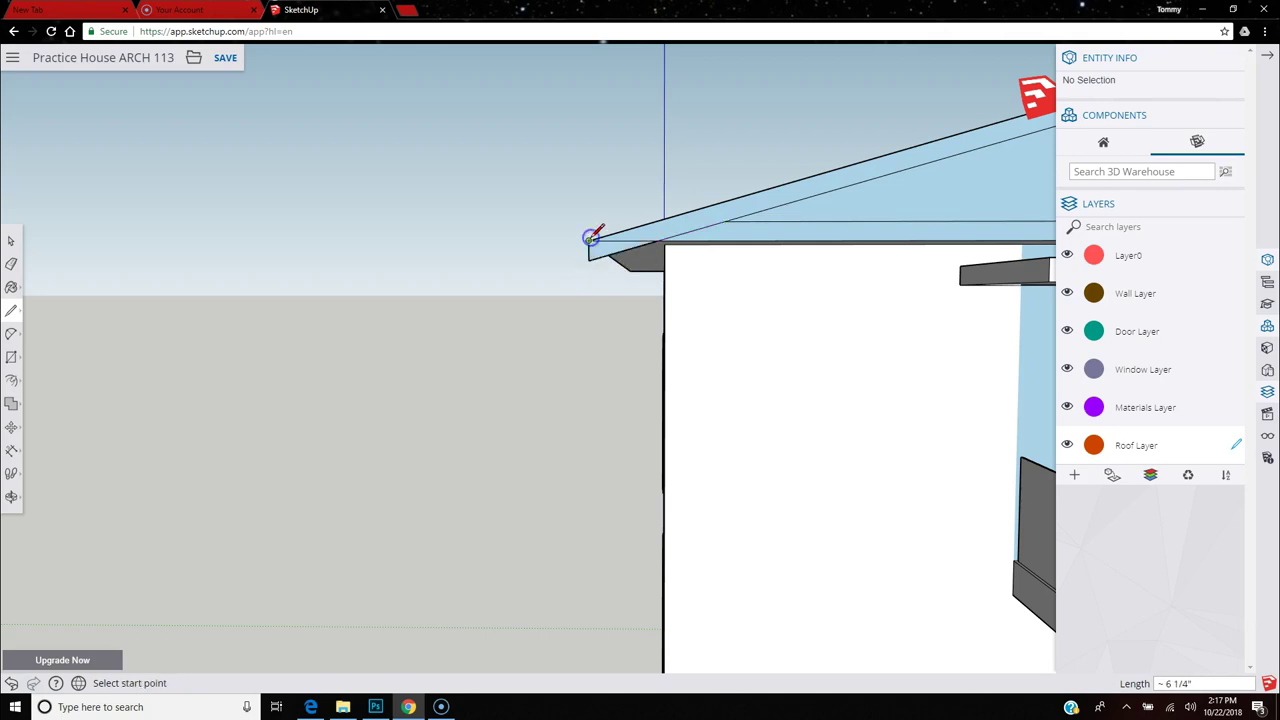
scroll(486, 414, "down", 3)
Erase the stray edges at the left end of the roof overhang.
left_click(11, 264)
scroll(586, 323, "up", 5)
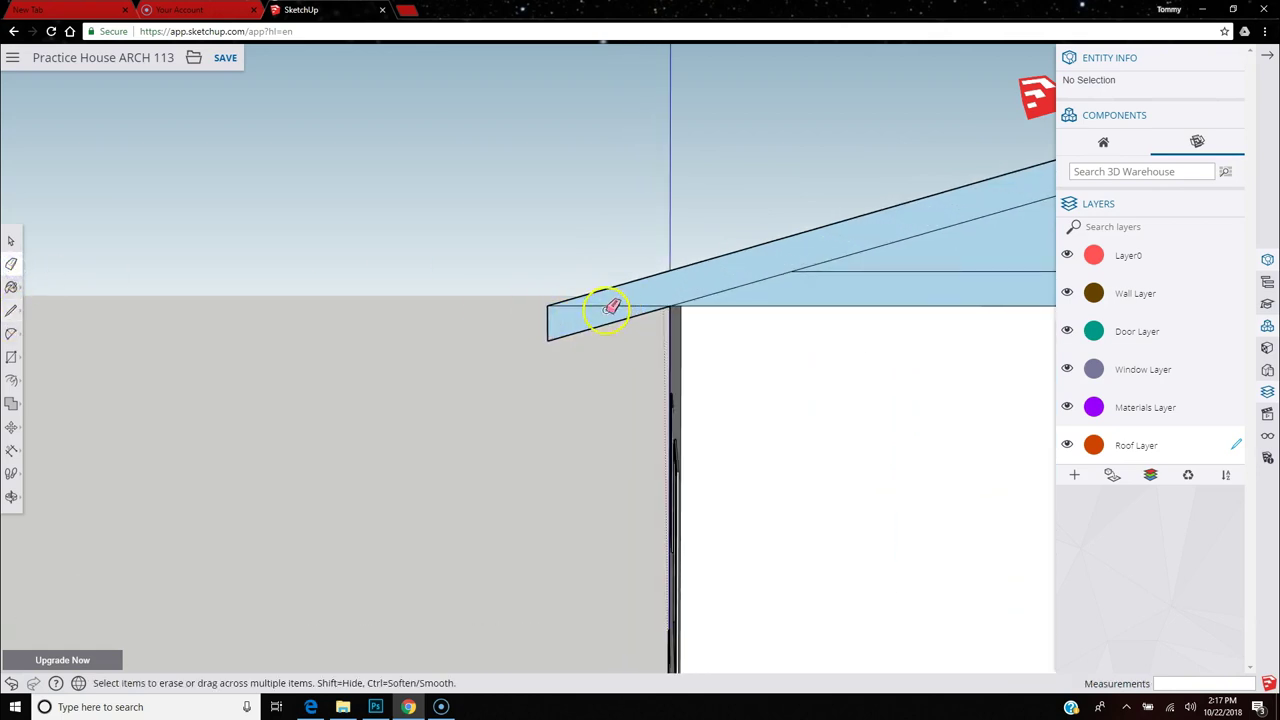
left_click(613, 302)
left_click(560, 309)
scroll(531, 314, "down", 3)
scroll(527, 316, "down", 3)
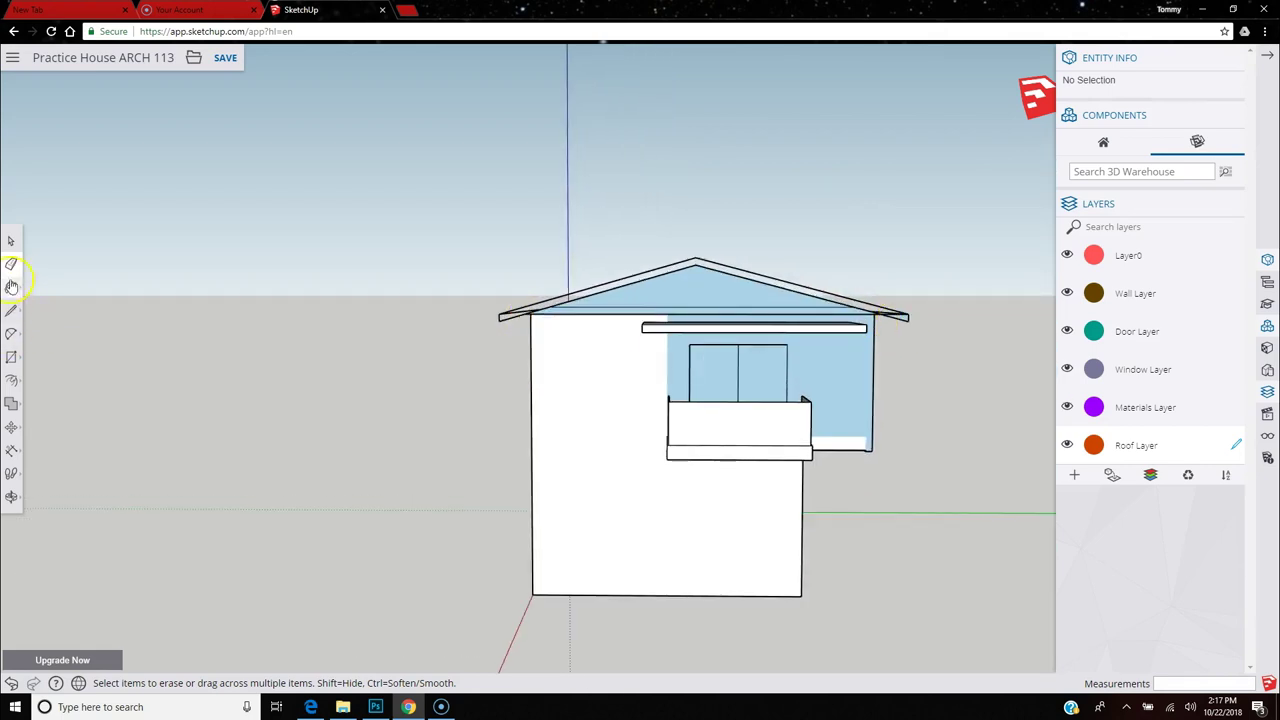
Undo the erase to restore the roof face, then select the roof's end face and edge.
left_click(8, 684)
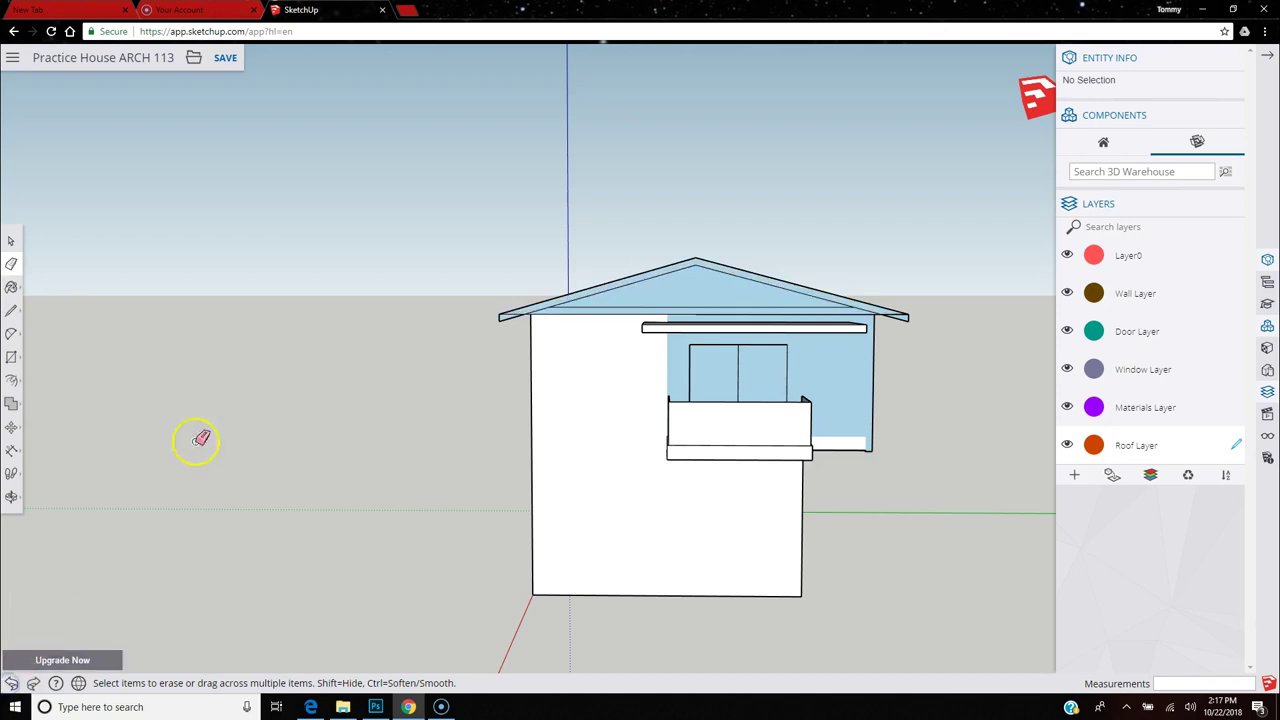
scroll(517, 286, "up", 5)
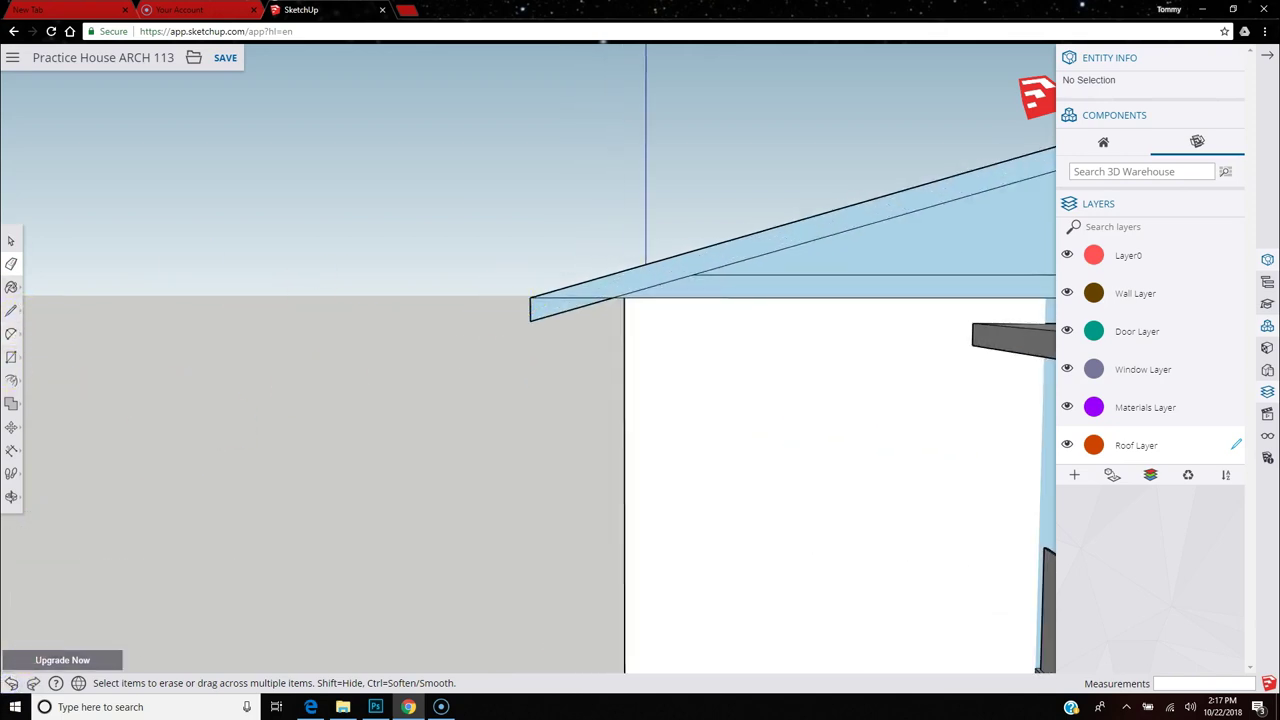
left_click(13, 241)
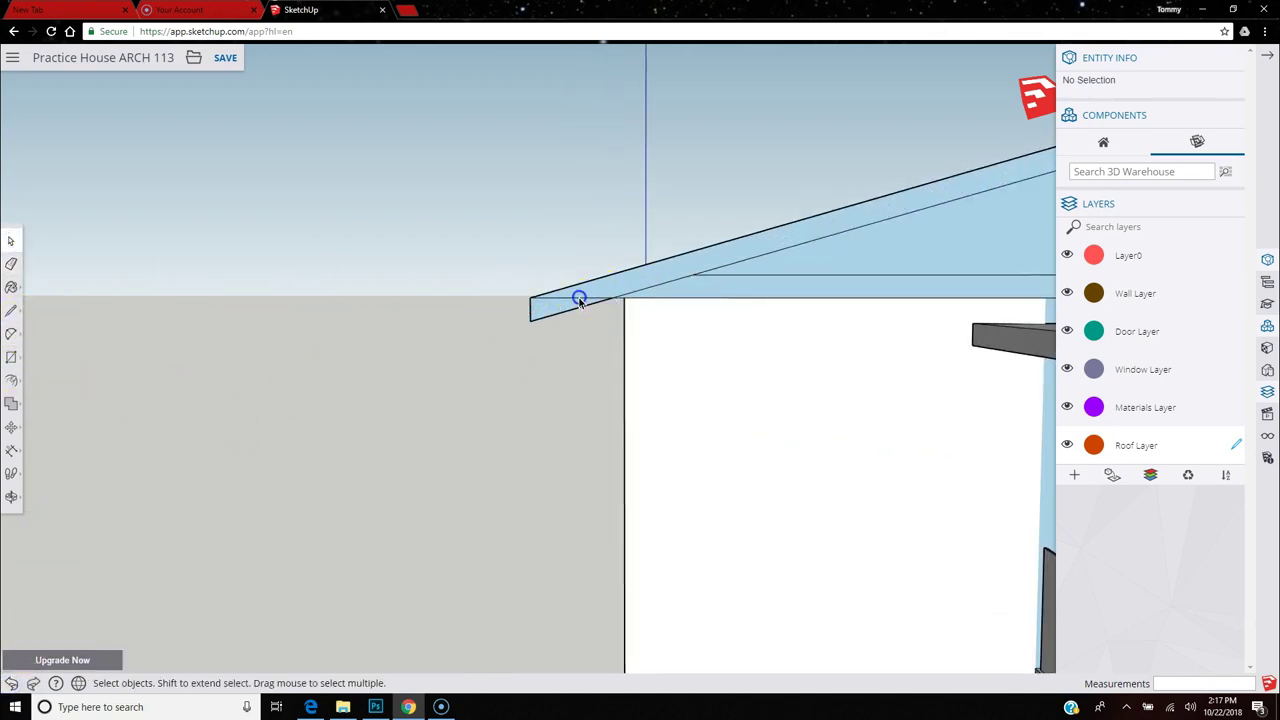
left_click(579, 302)
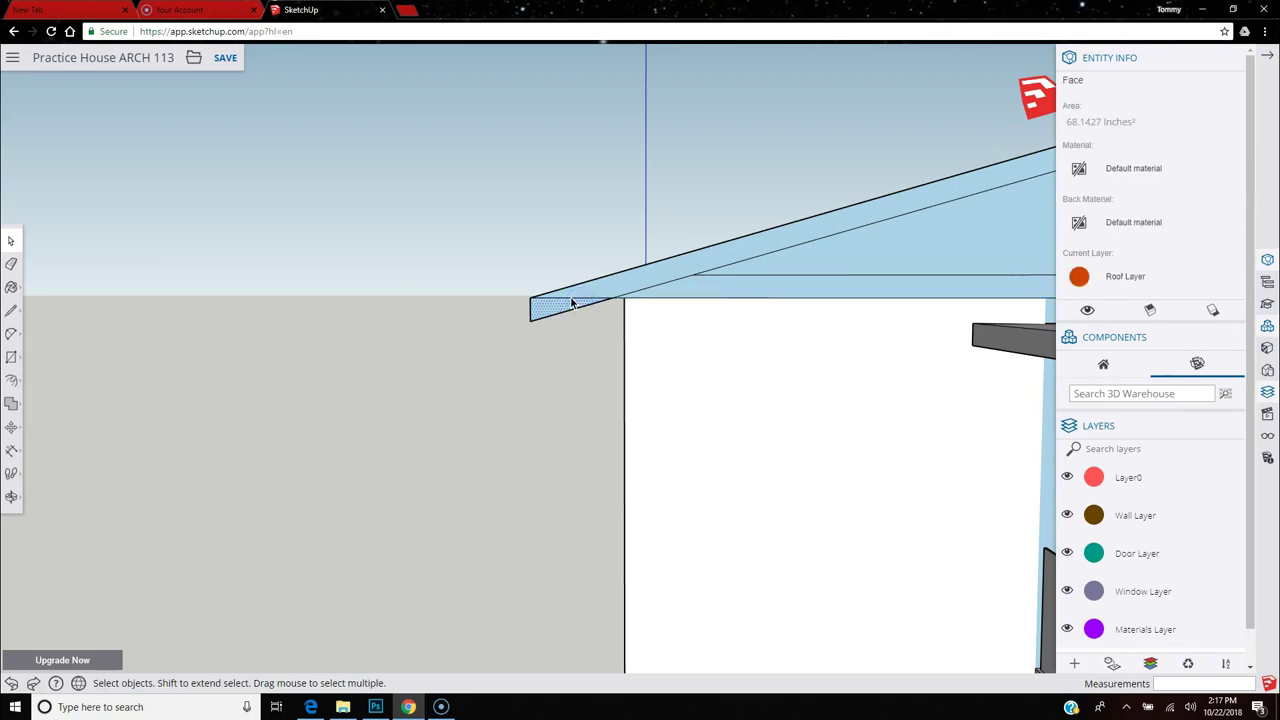
left_click(570, 298)
scroll(568, 300, "up", 3)
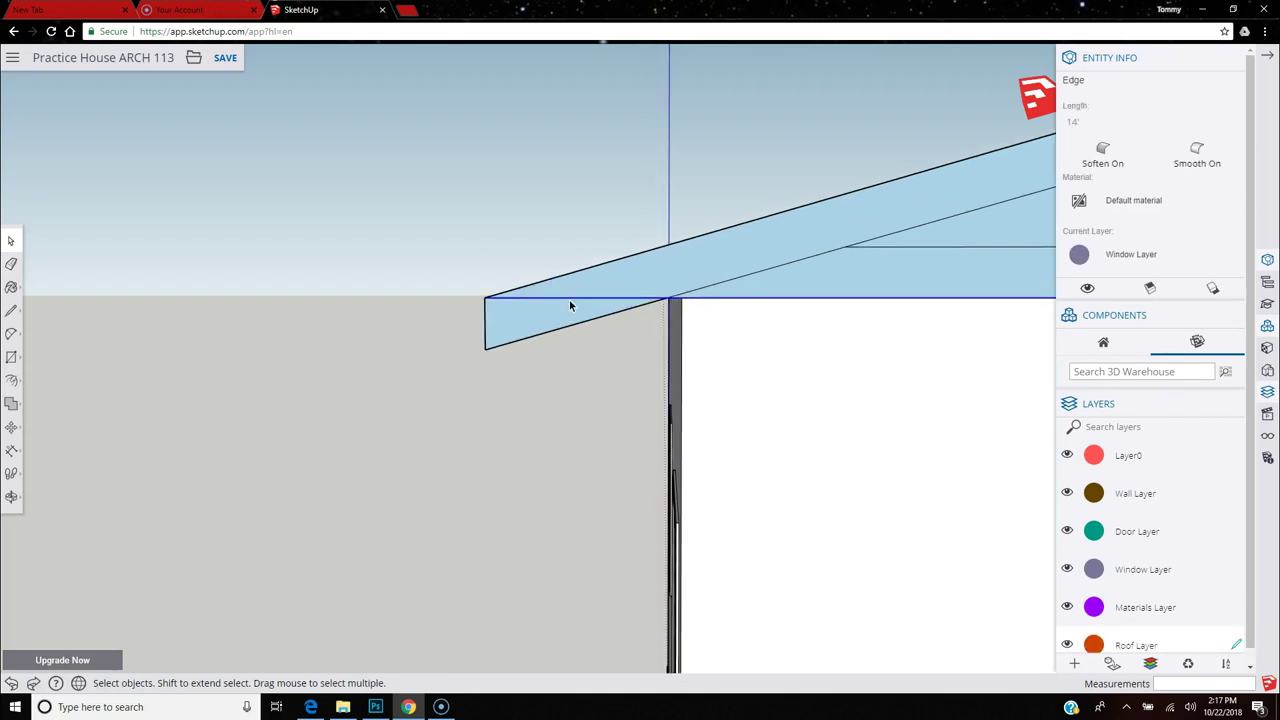
Hide the stray edge along the bottom of the roof overhang.
scroll(572, 303, "down", 2)
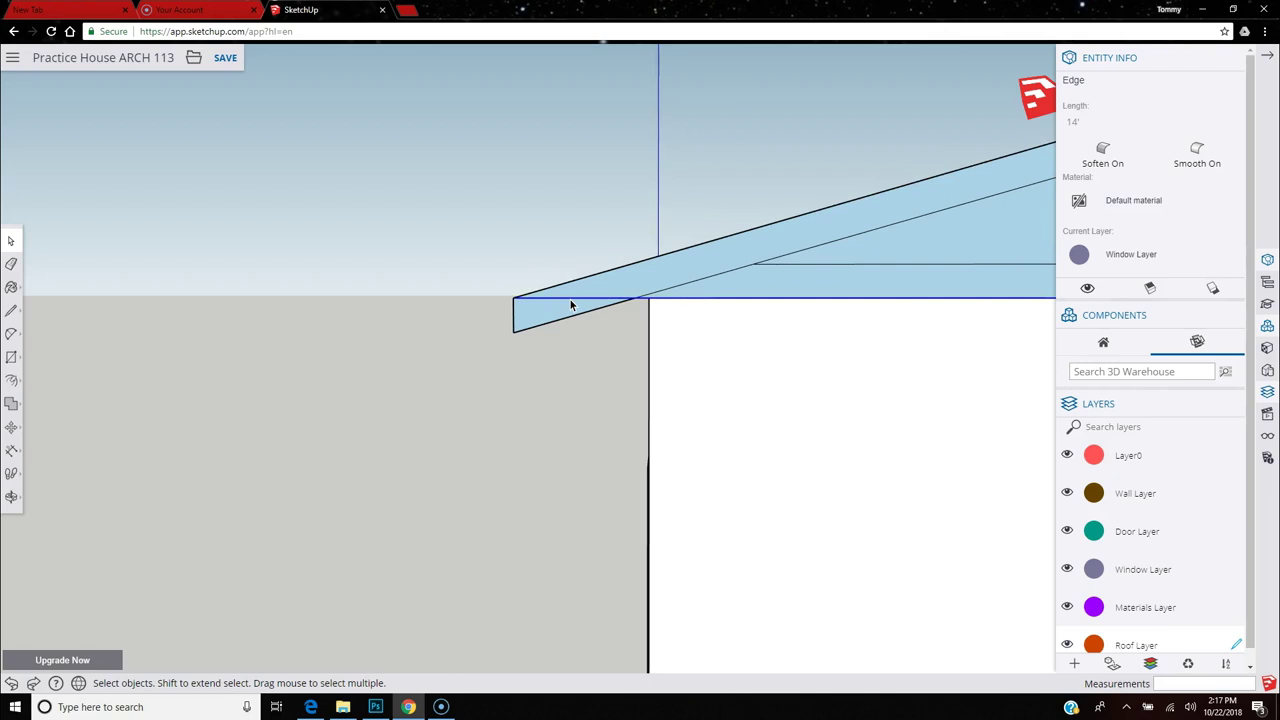
scroll(571, 303, "down", 3)
left_click(604, 289)
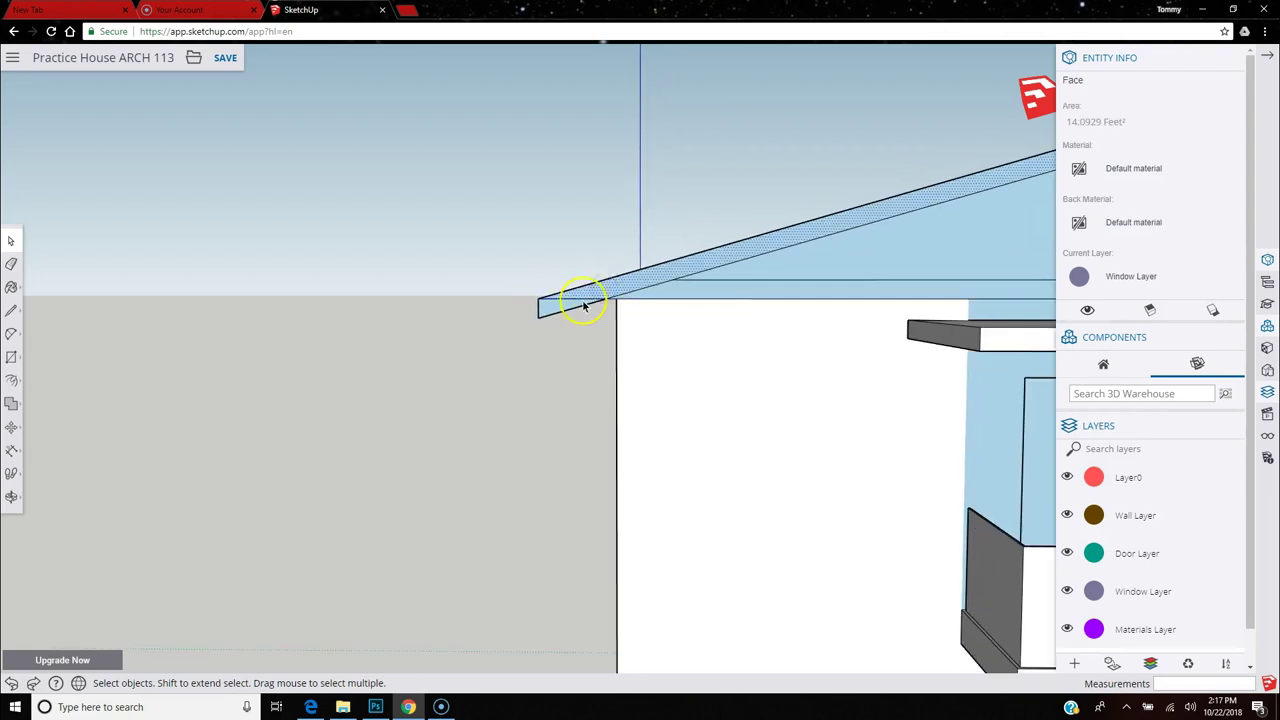
left_click(577, 299)
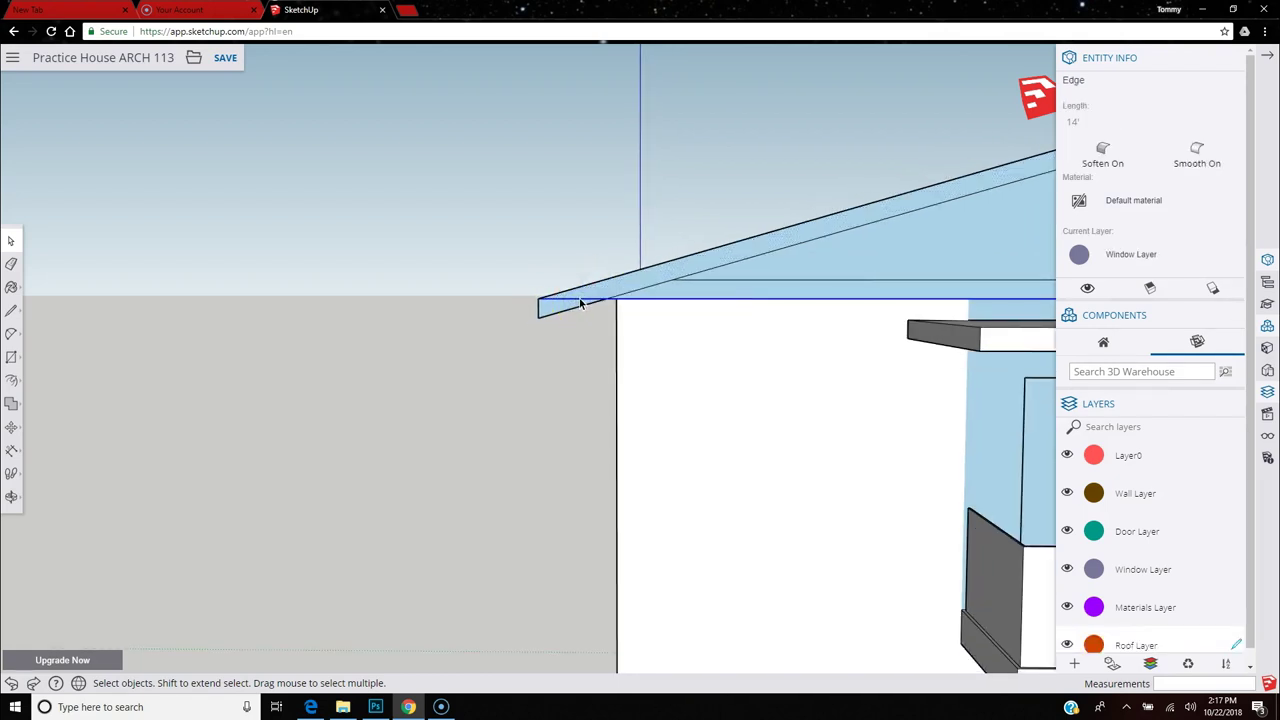
scroll(443, 329, "down", 5)
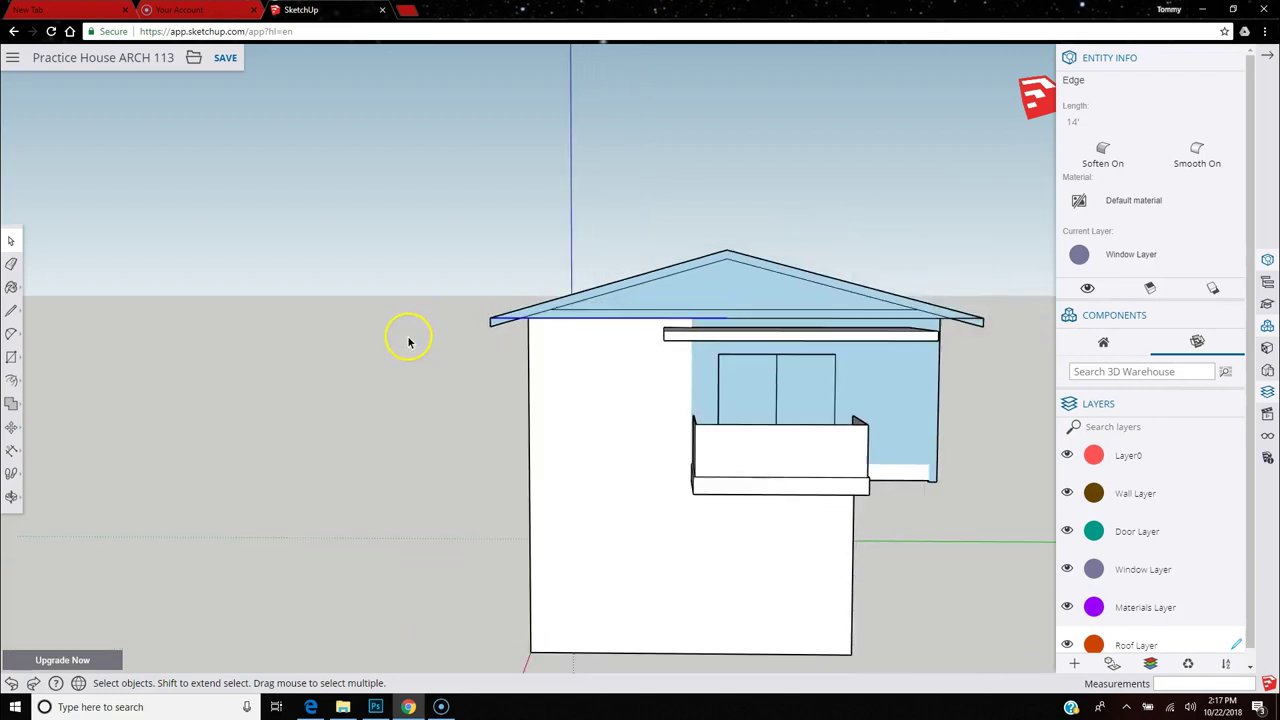
scroll(747, 330, "up", 2)
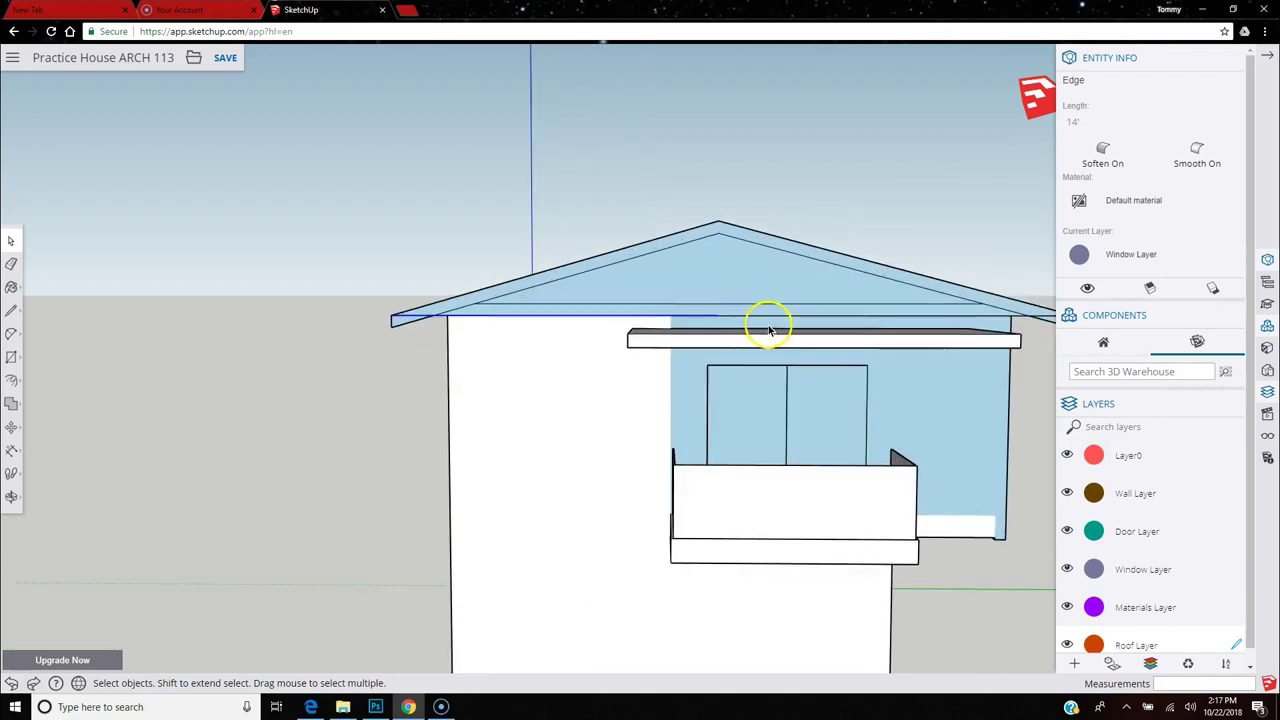
right_click(501, 321)
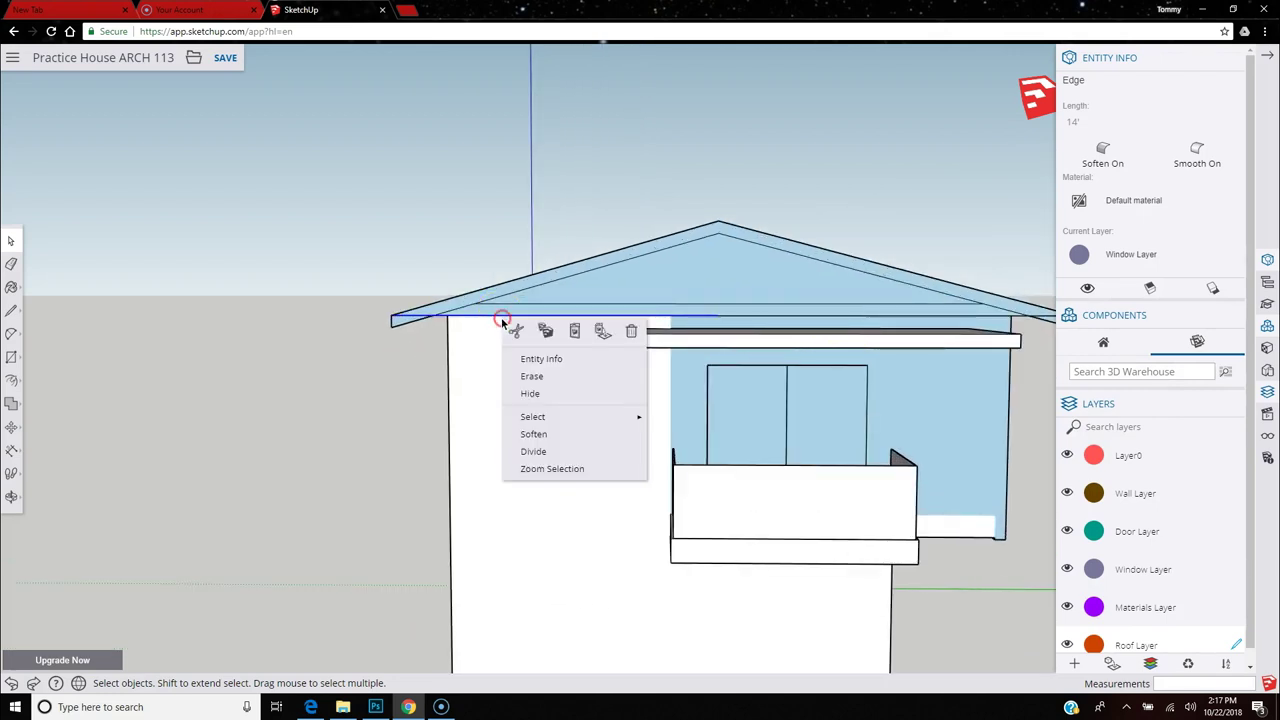
left_click(528, 393)
Hide the stray edge at the roof's left corner.
scroll(349, 306, "up", 3)
scroll(411, 345, "up", 2)
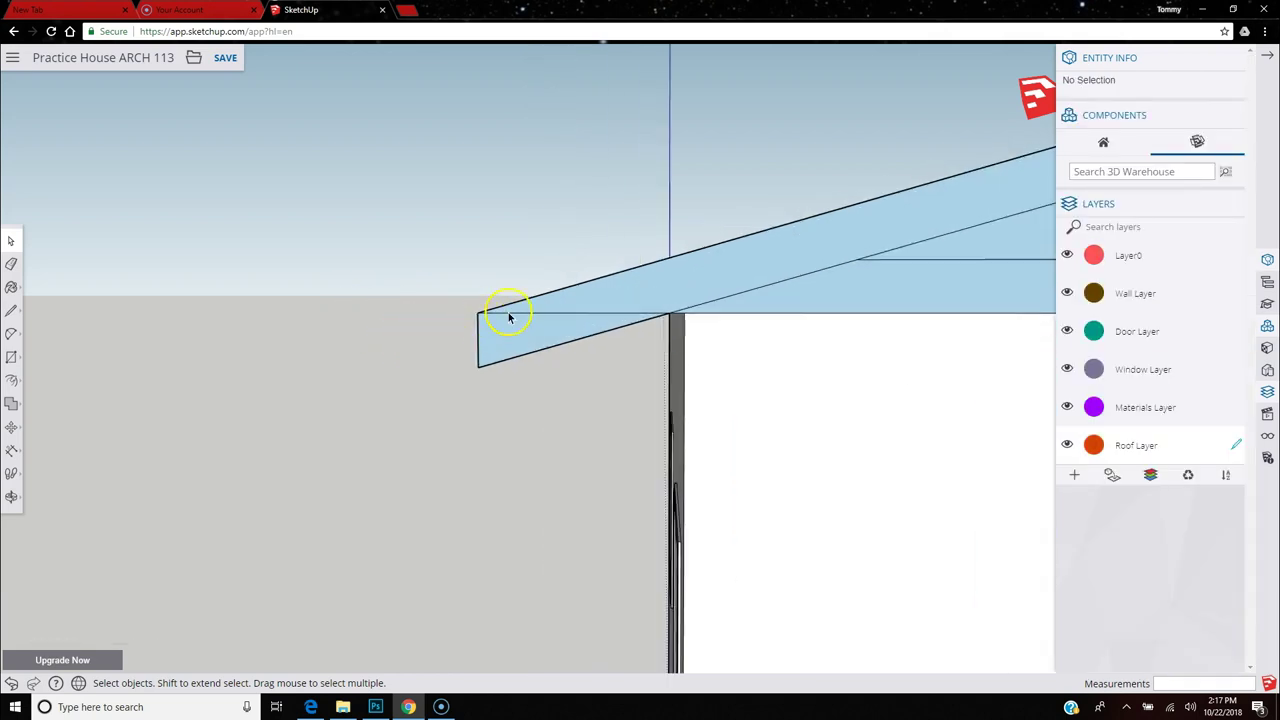
left_click(507, 316)
right_click(507, 316)
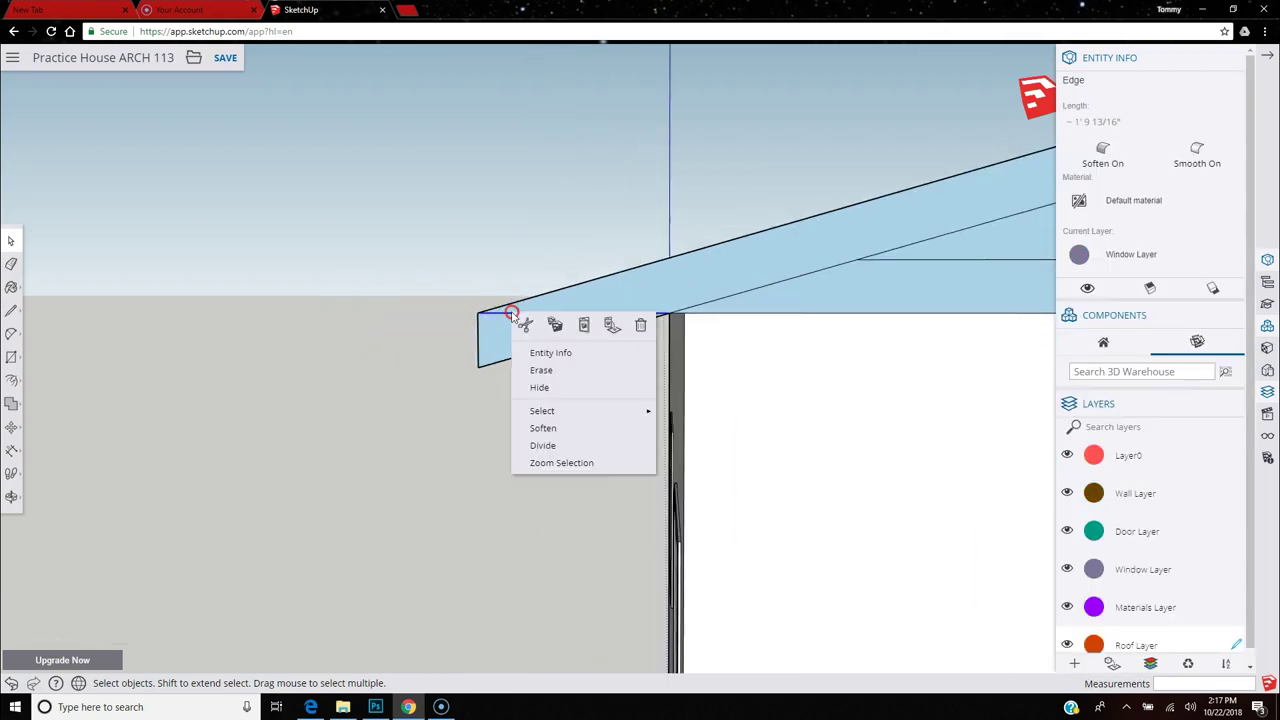
left_click(565, 389)
middle_click_drag(563, 386, 254, 380)
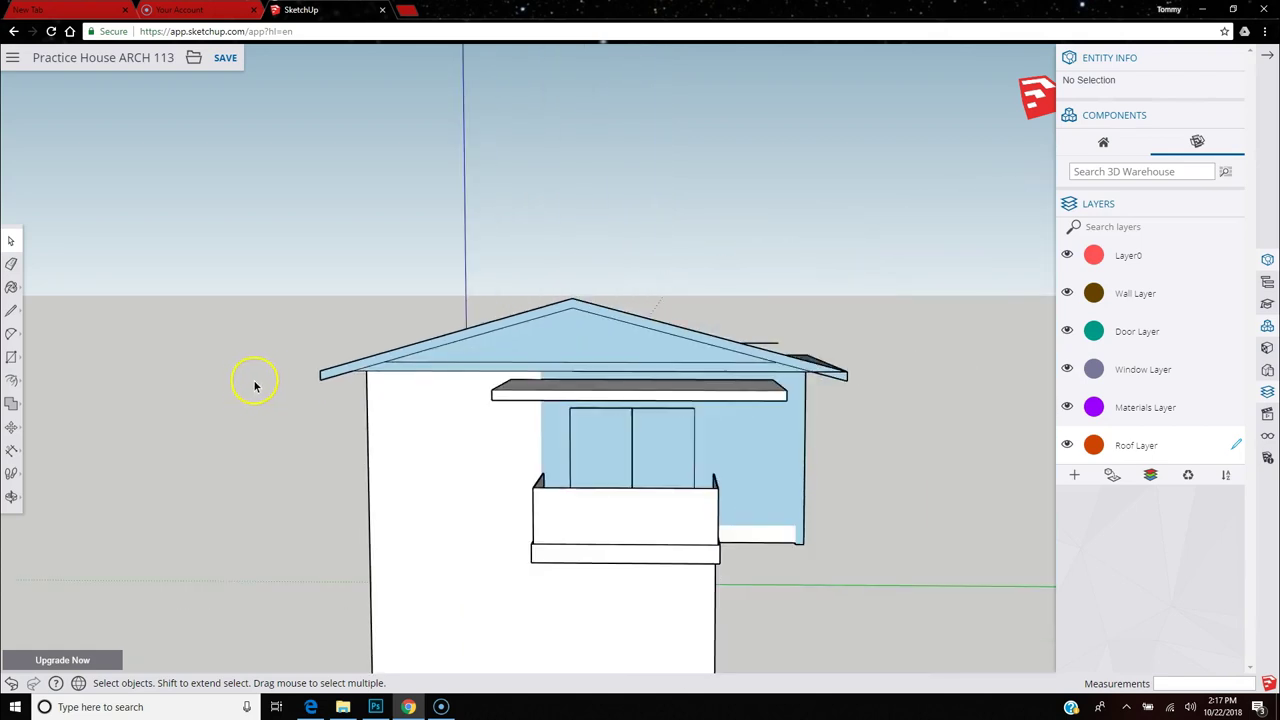
scroll(843, 388, "up", 3)
scroll(843, 388, "up", 2)
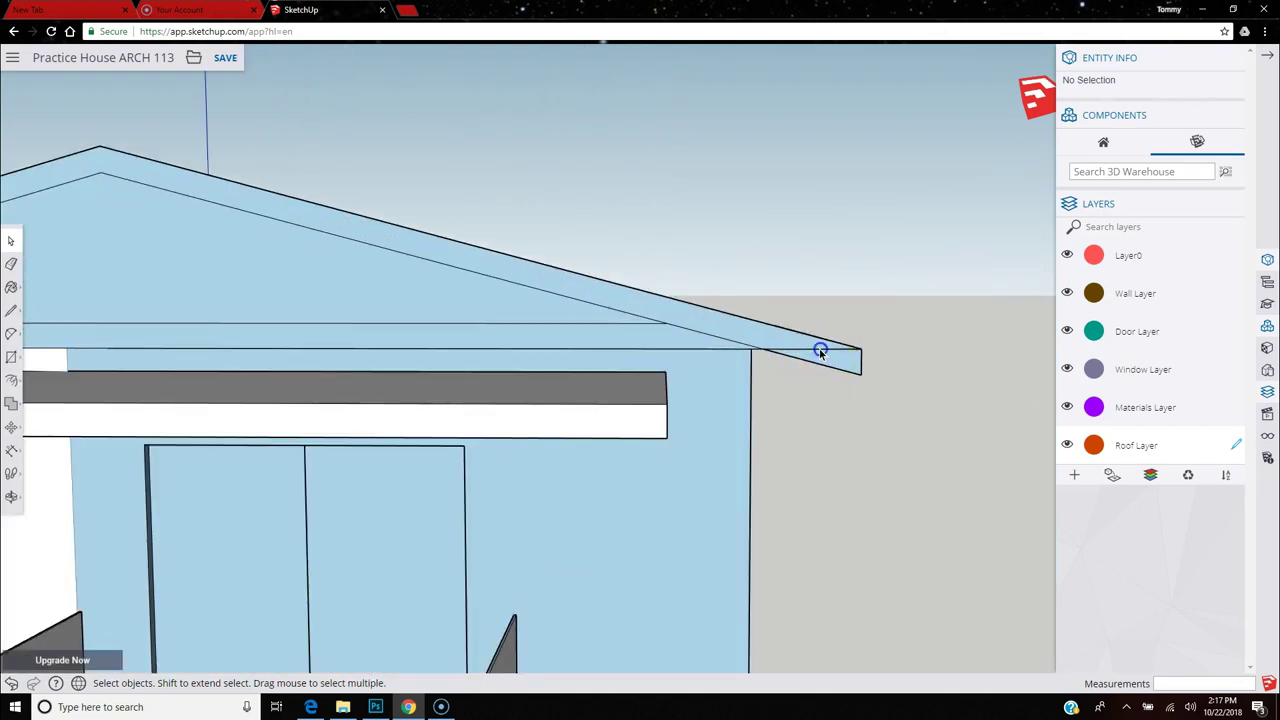
Hide the stray edges at the roof's right corner.
left_click(820, 352)
right_click(820, 352)
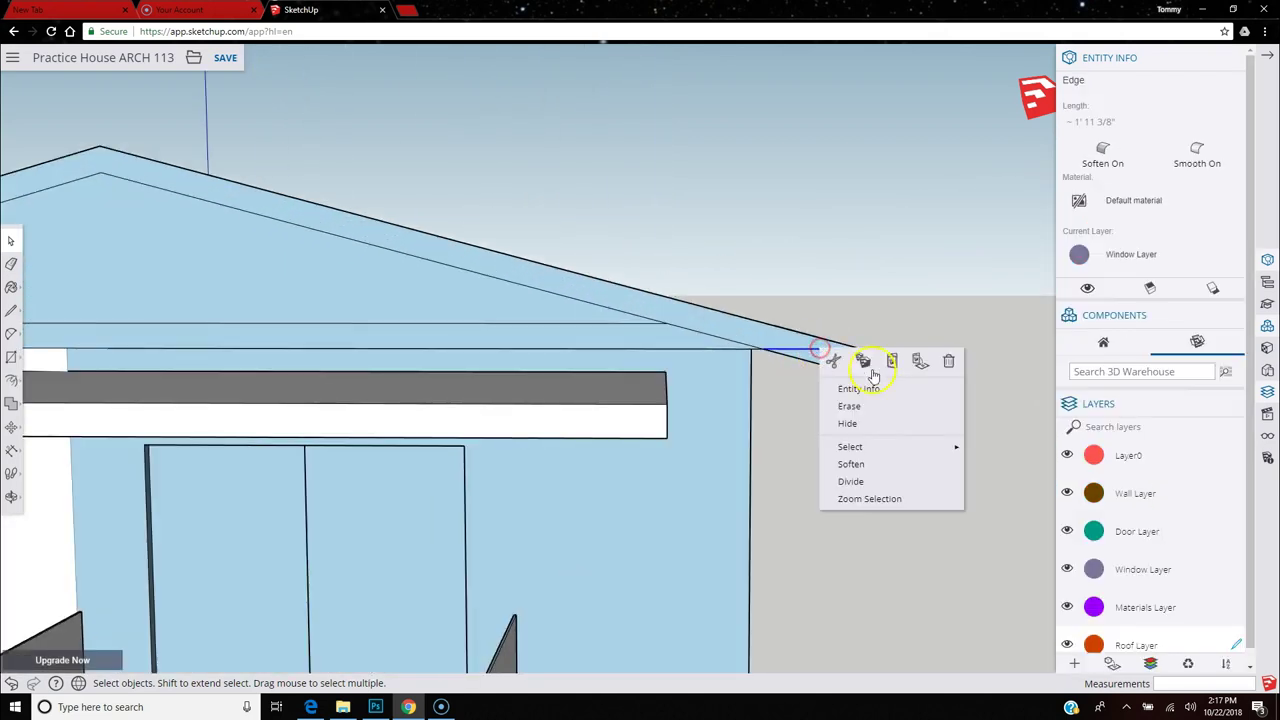
left_click(871, 429)
left_click(813, 352)
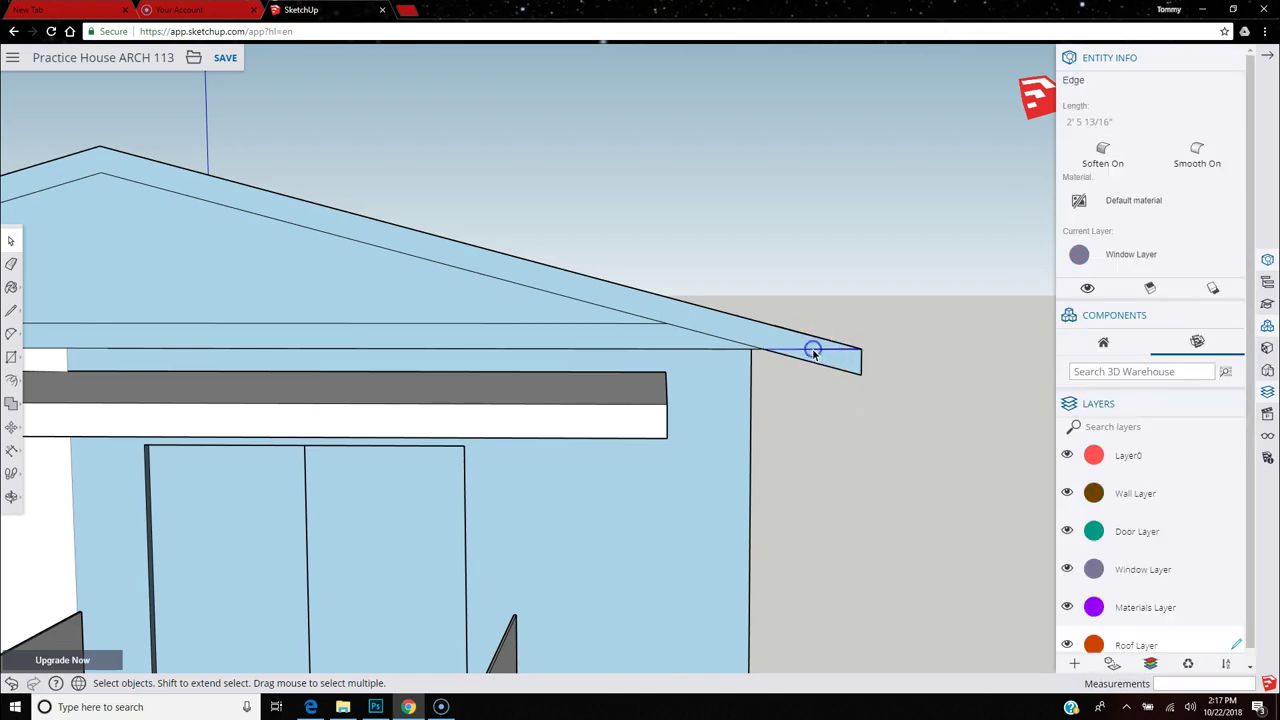
right_click(815, 352)
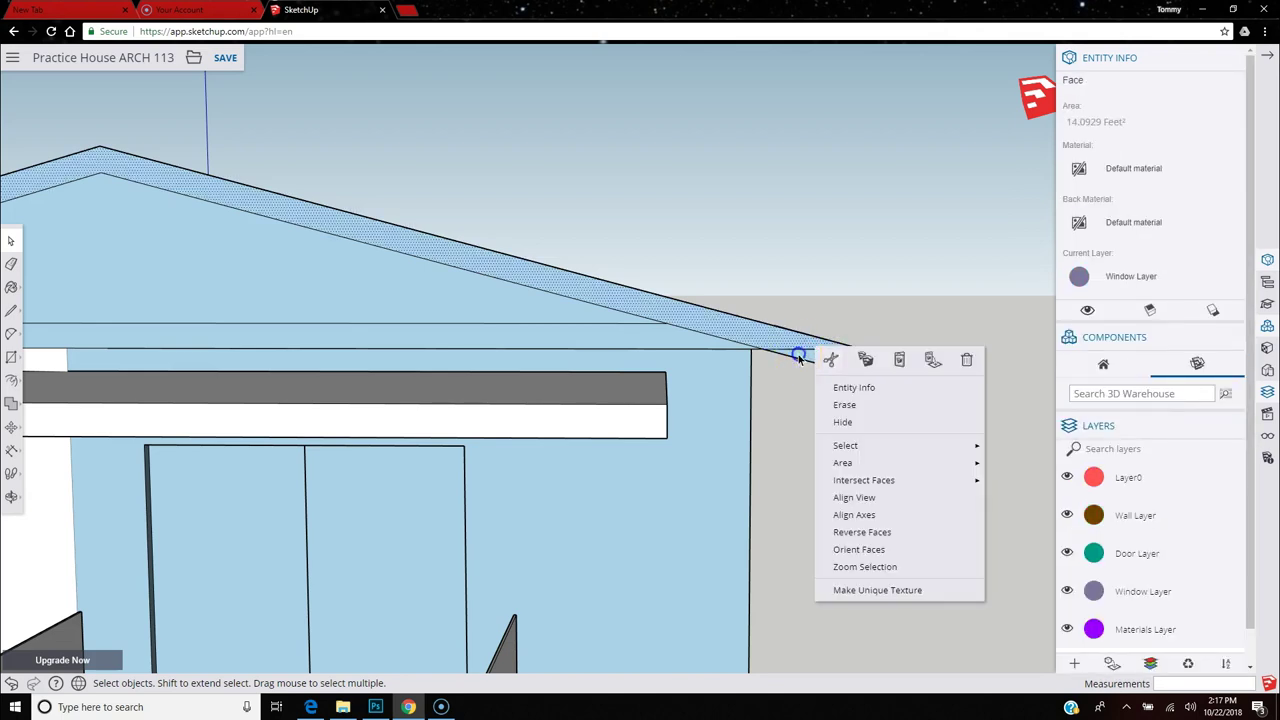
left_click(805, 354)
left_click(809, 353)
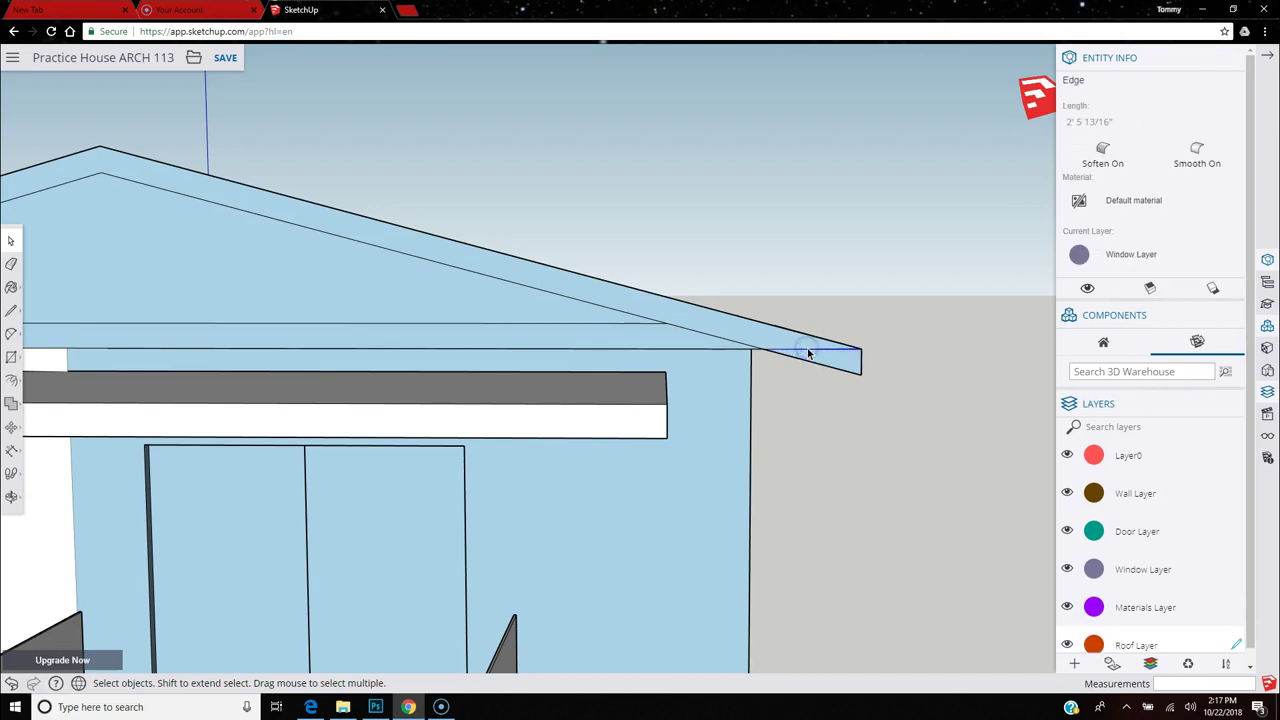
right_click(809, 350)
left_click(798, 353)
right_click(800, 352)
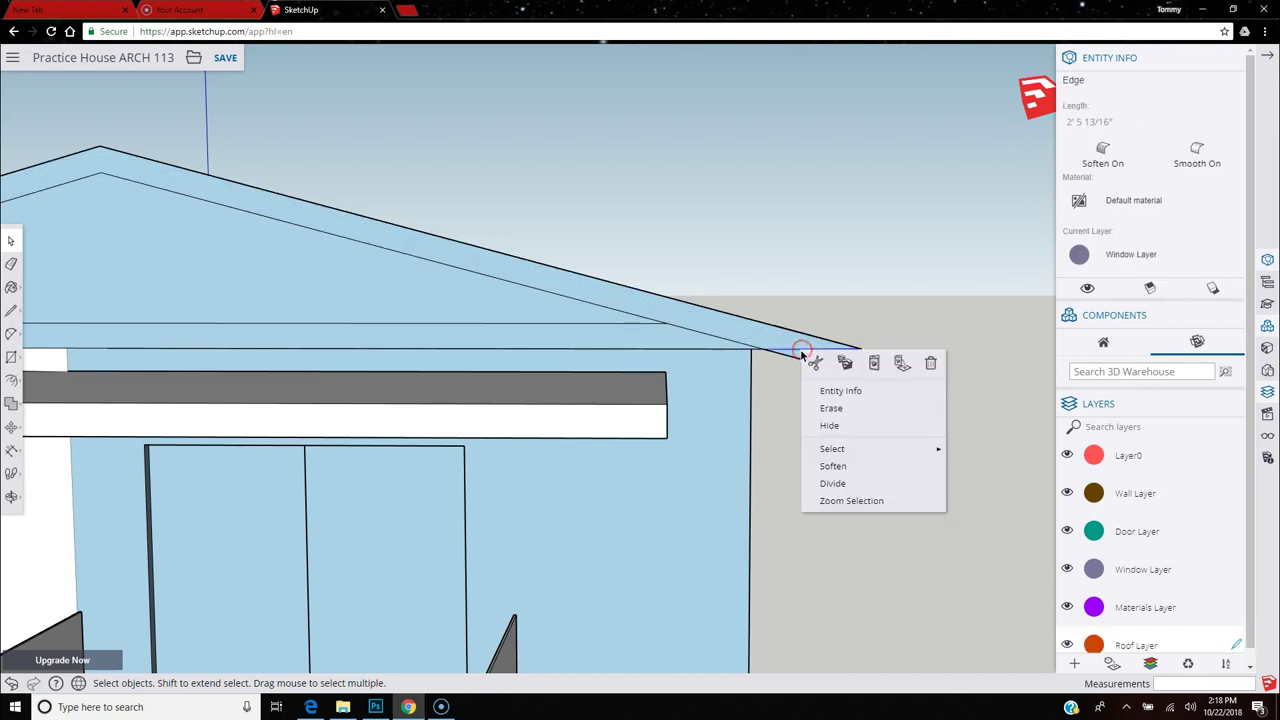
left_click(824, 426)
Check the right-corner fascia and roof edges, then view the house from above.
left_click(807, 347)
left_click(821, 363)
left_click(795, 331)
scroll(857, 371, "down", 6)
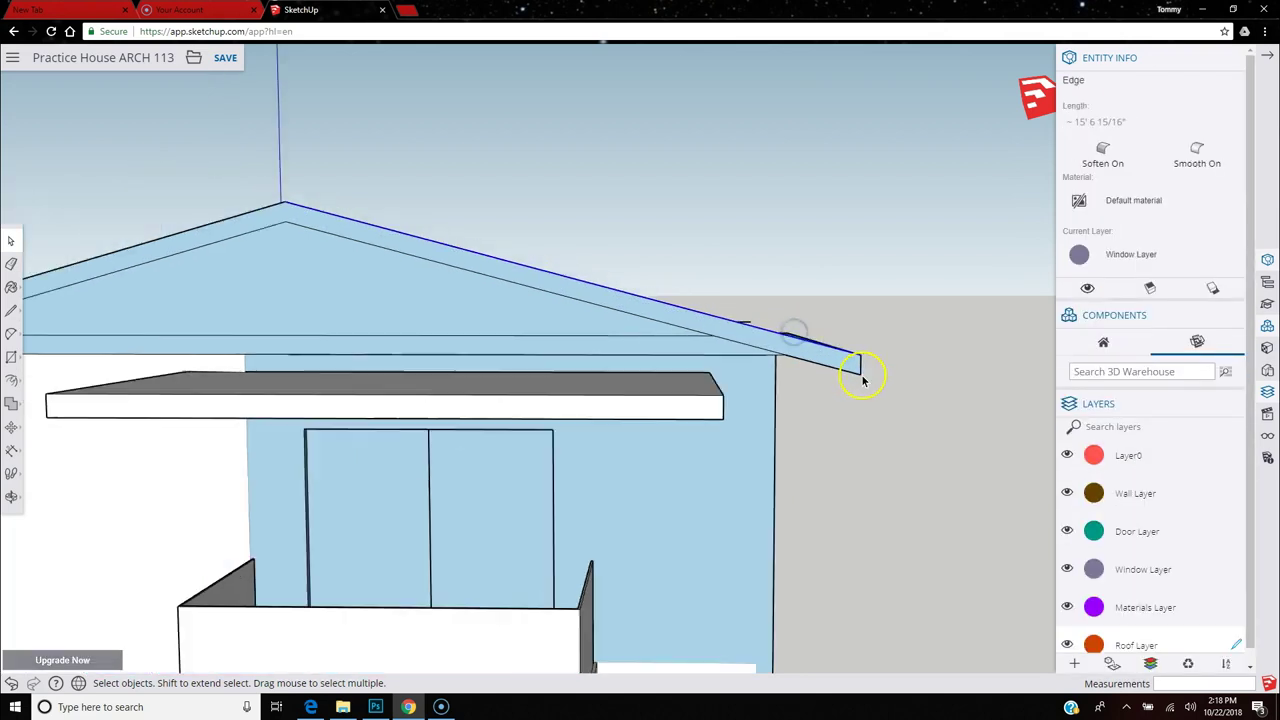
middle_click_drag(849, 371, 34, 557)
scroll(545, 348, "up", 2)
Erase the selected stray roof edge.
scroll(262, 378, "up", 2)
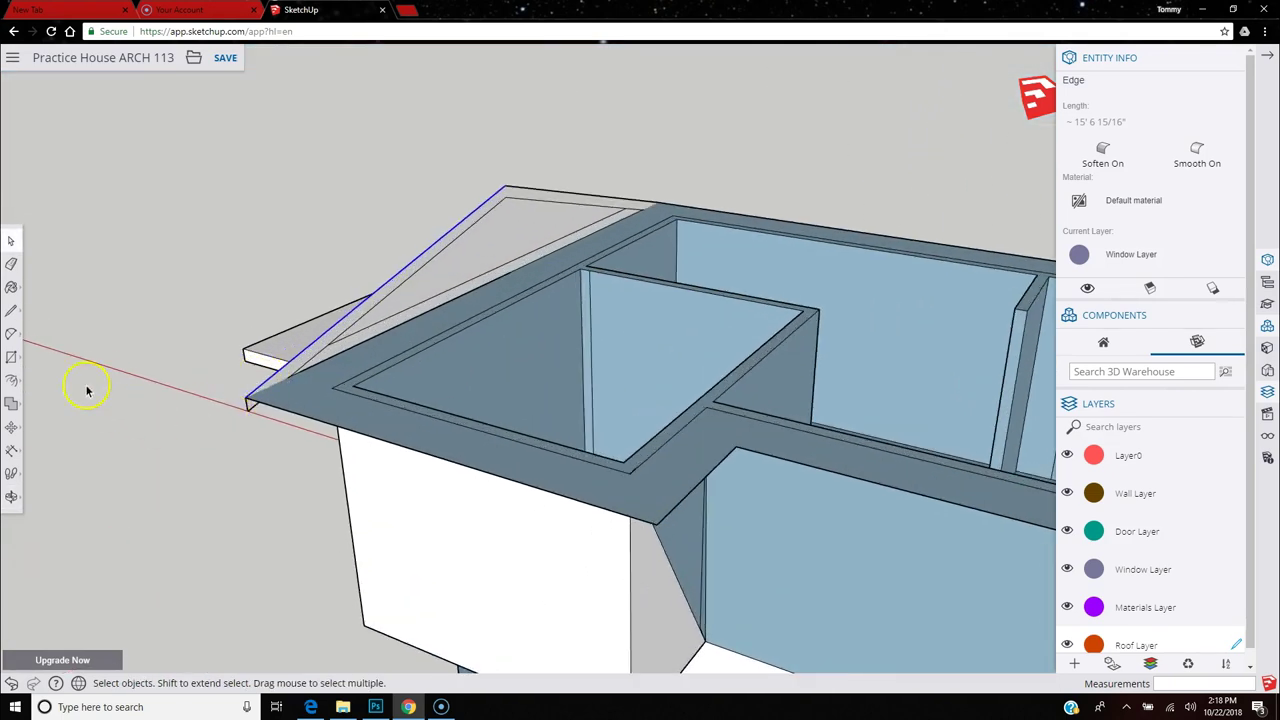
left_click(11, 264)
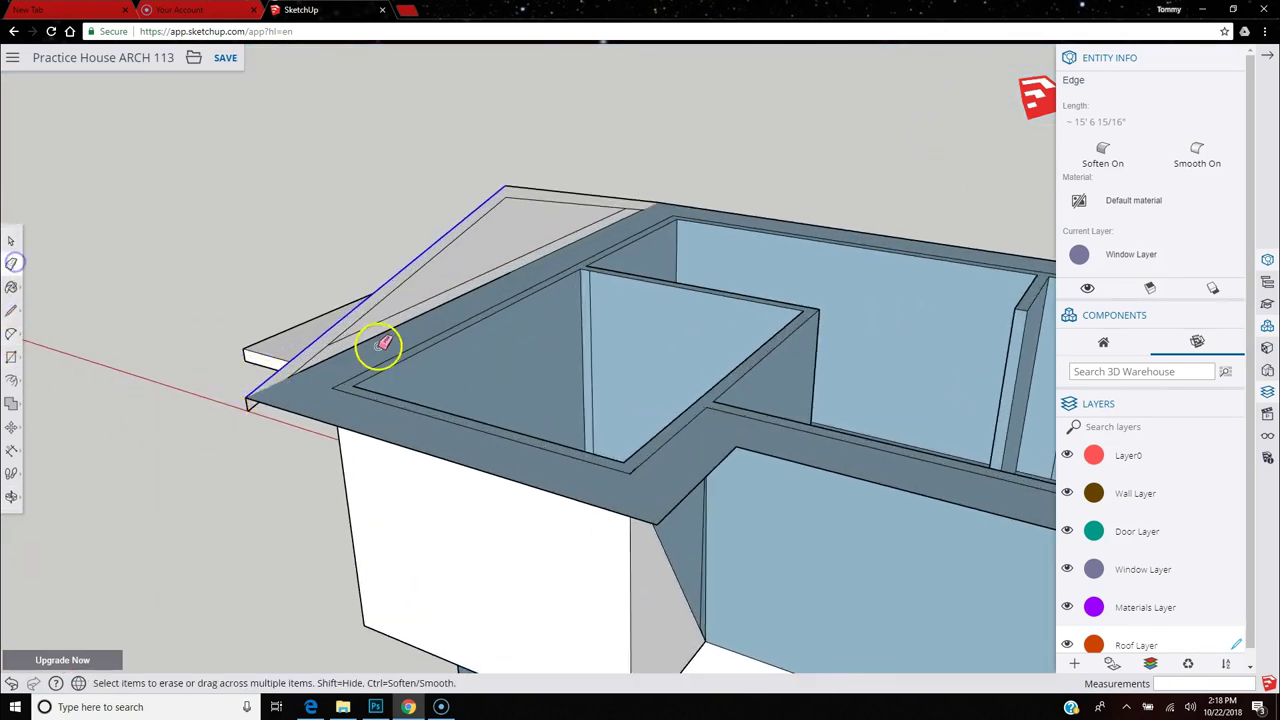
left_click(374, 325)
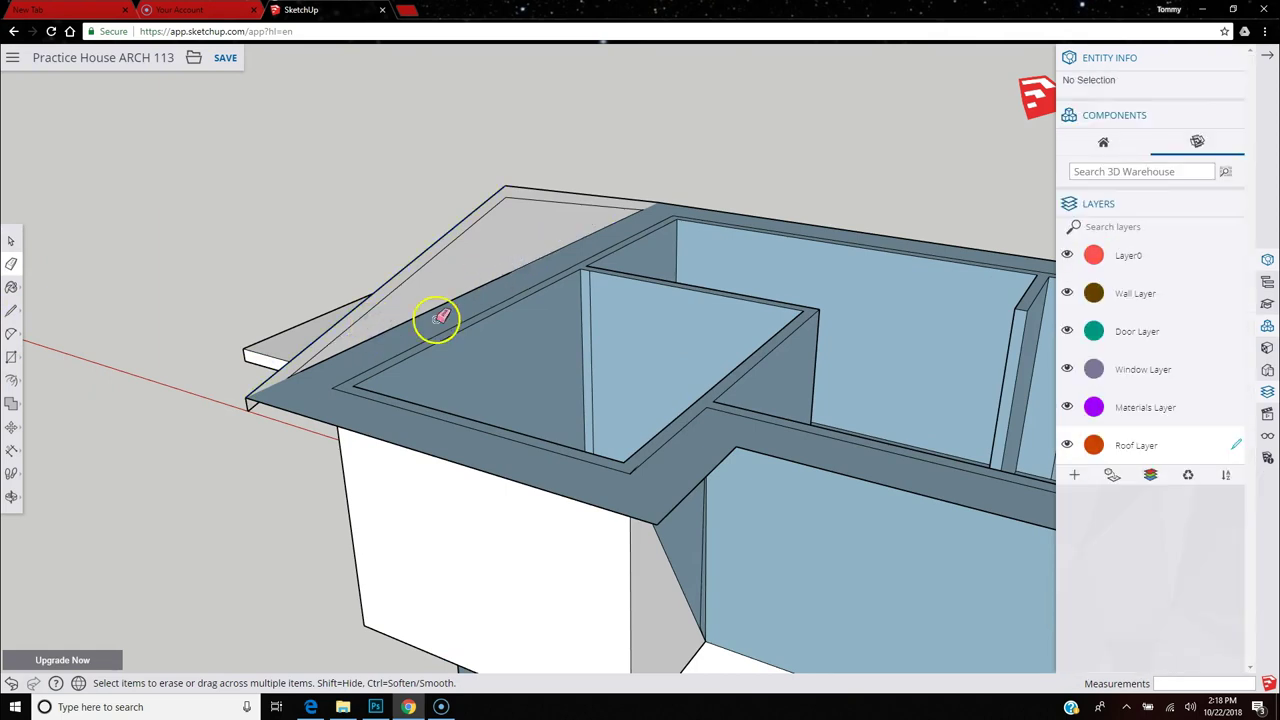
Push/pull the roof's small end face out across the walls to the wall endpoint.
left_click(12, 385)
left_click(42, 355)
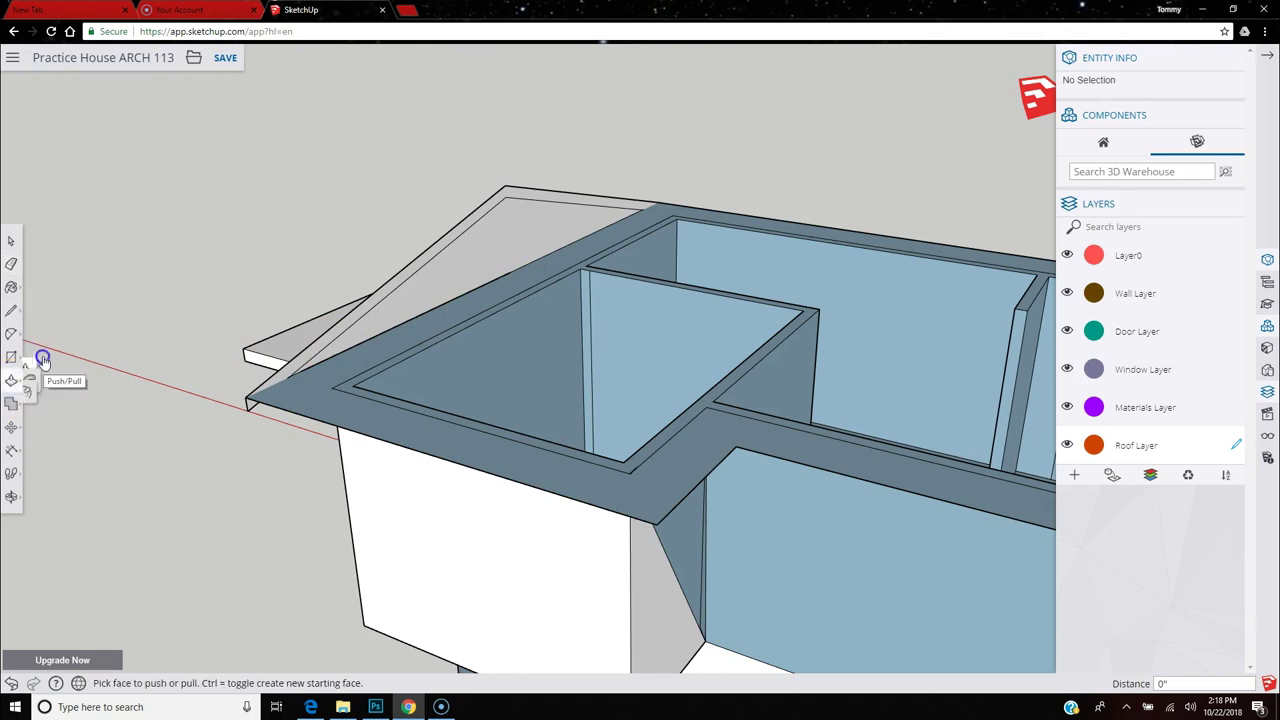
left_click(252, 410)
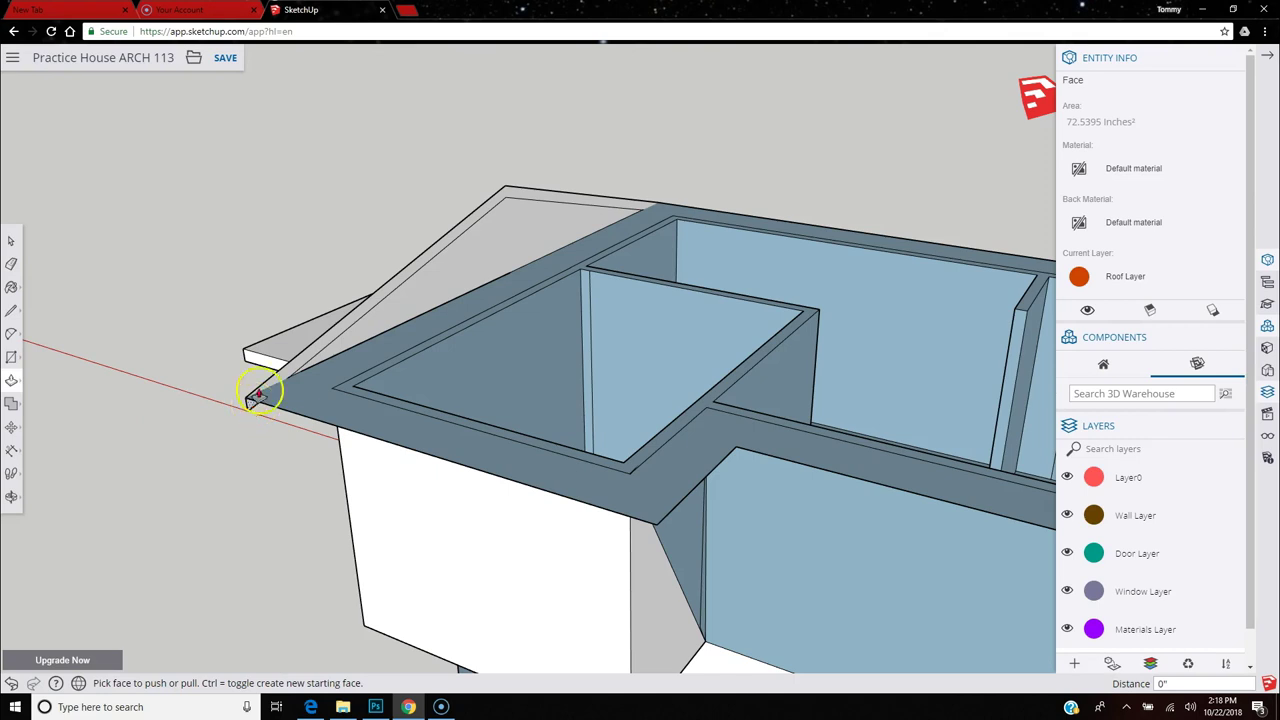
left_click_drag(289, 363, 566, 461)
scroll(436, 386, "down", 2)
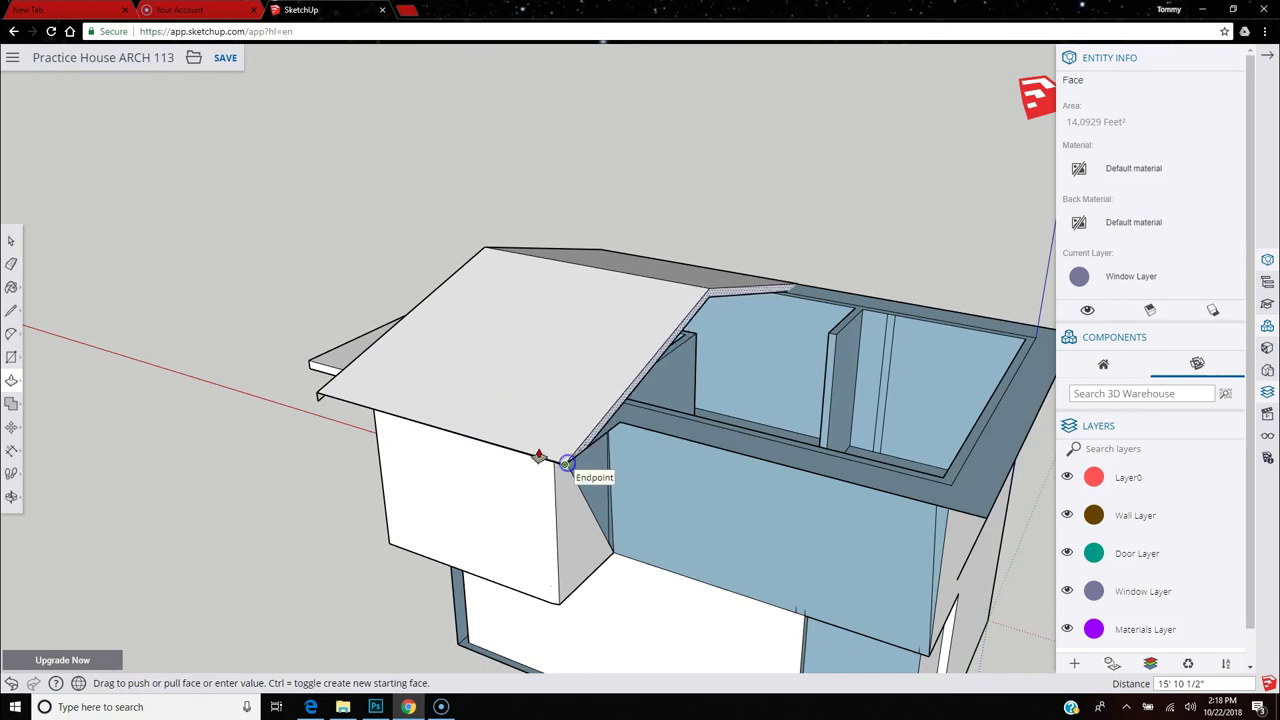
left_click_drag(566, 461, 566, 463)
Pull the small roof-edge face downward to the wall.
left_click_drag(320, 405, 586, 449)
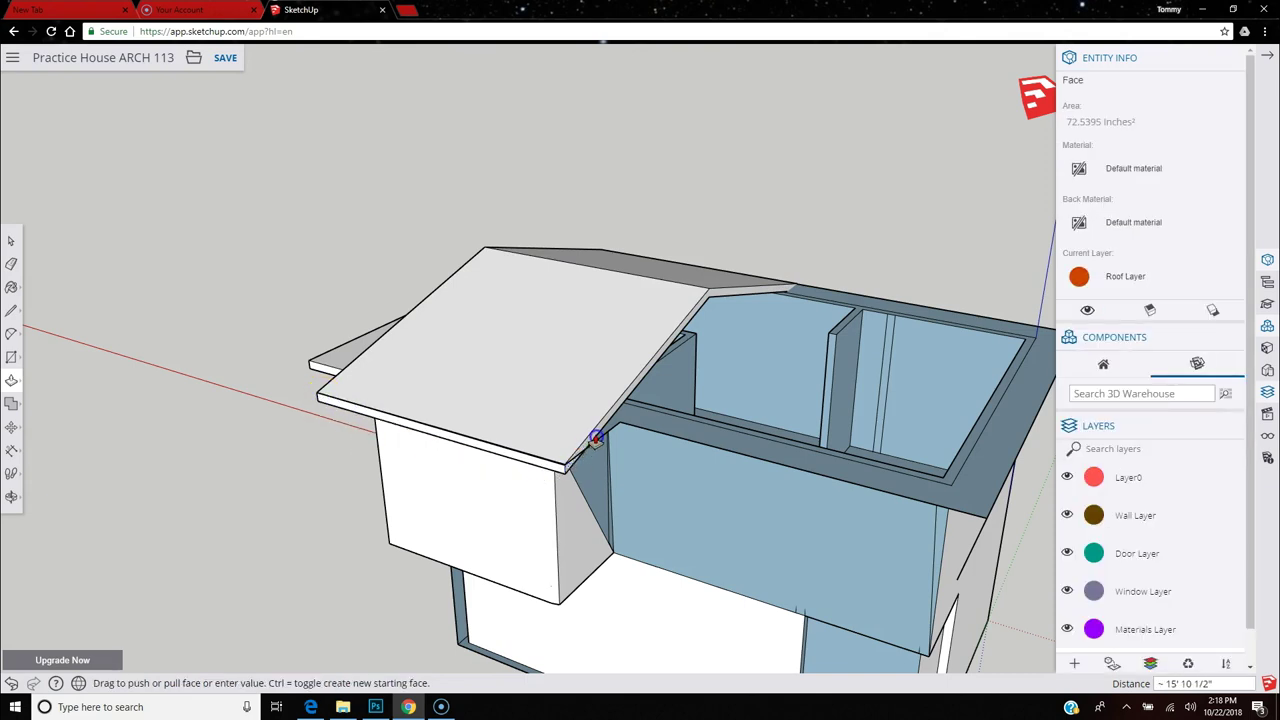
scroll(596, 438, "up", 3)
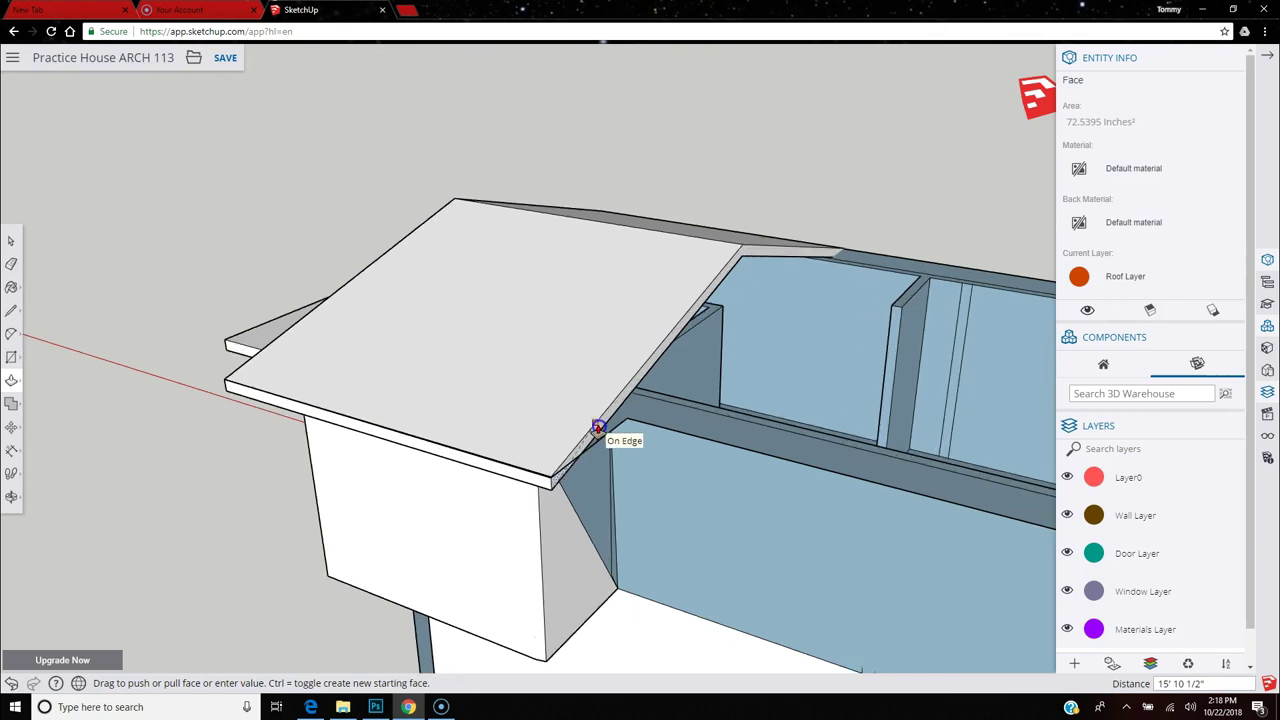
left_click(423, 543)
scroll(423, 543, "down", 3)
middle_click_drag(449, 520, 183, 449)
scroll(686, 371, "up", 5)
Extend the roof-edge face outward to form the overhang over the upper wall.
middle_click_drag(686, 371, 757, 294)
key("p")
left_click(747, 290)
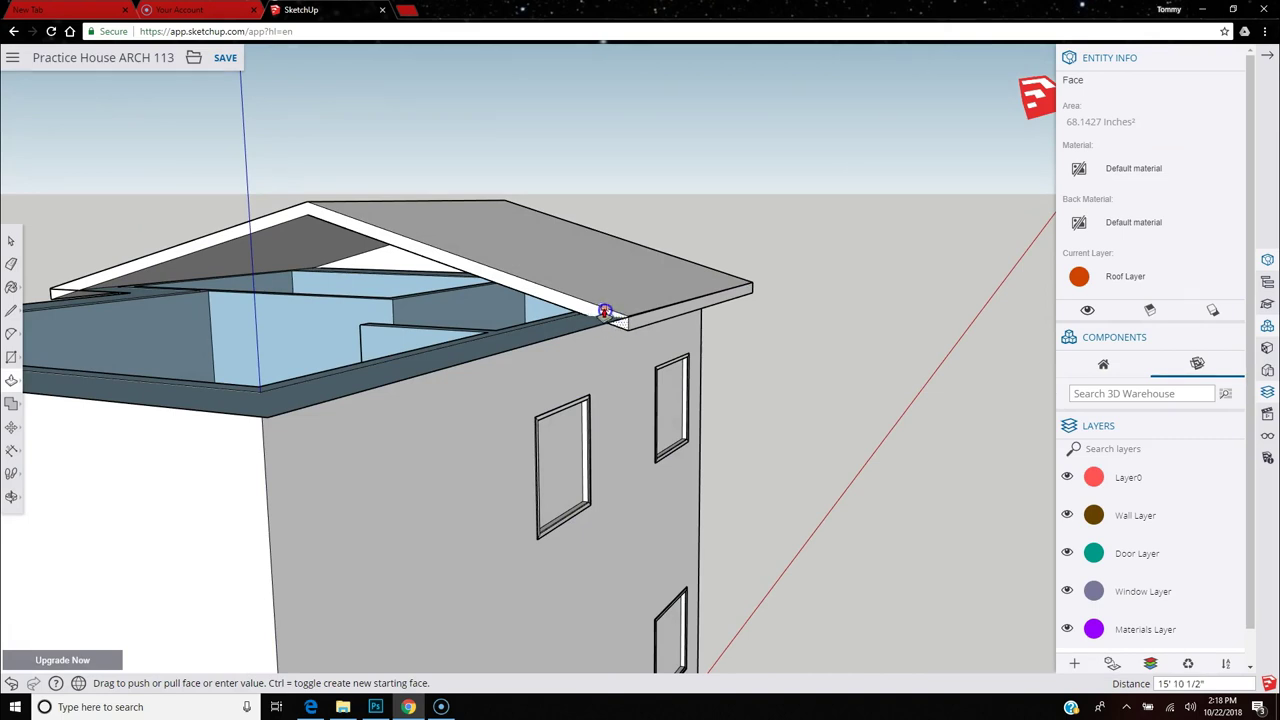
left_click(606, 311)
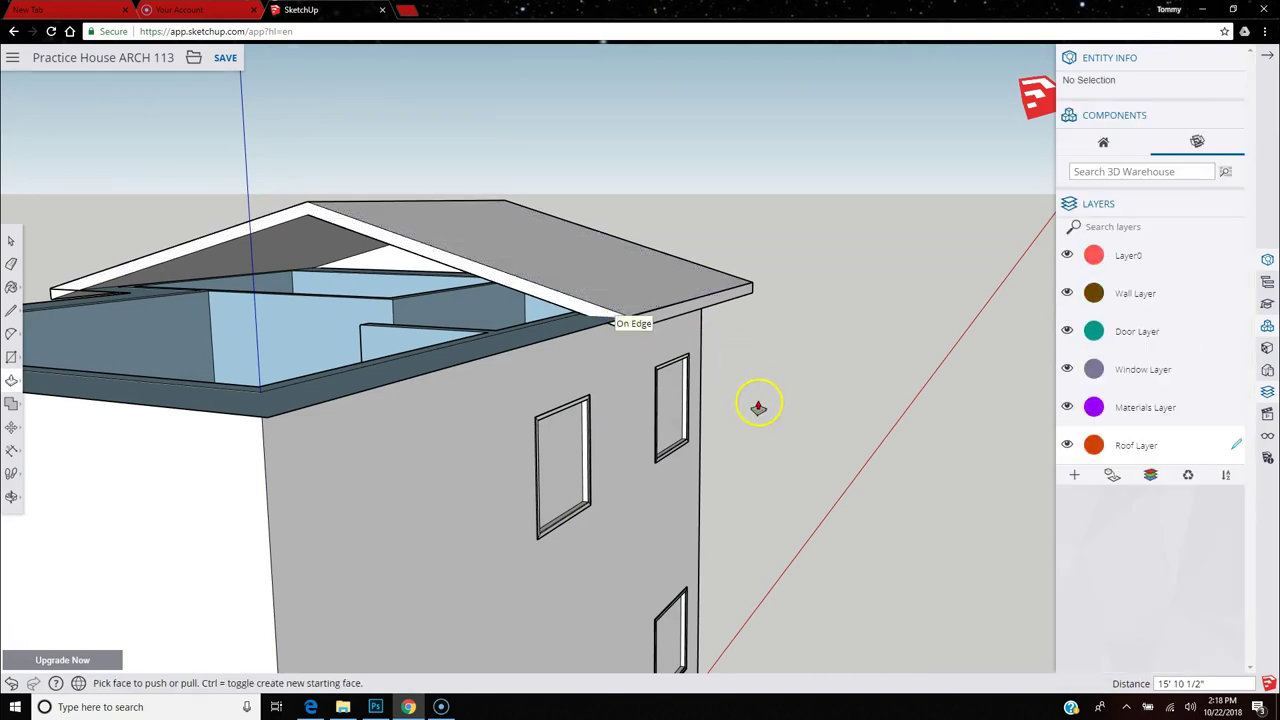
middle_click_drag(757, 403, 657, 345)
scroll(610, 395, "down", 4)
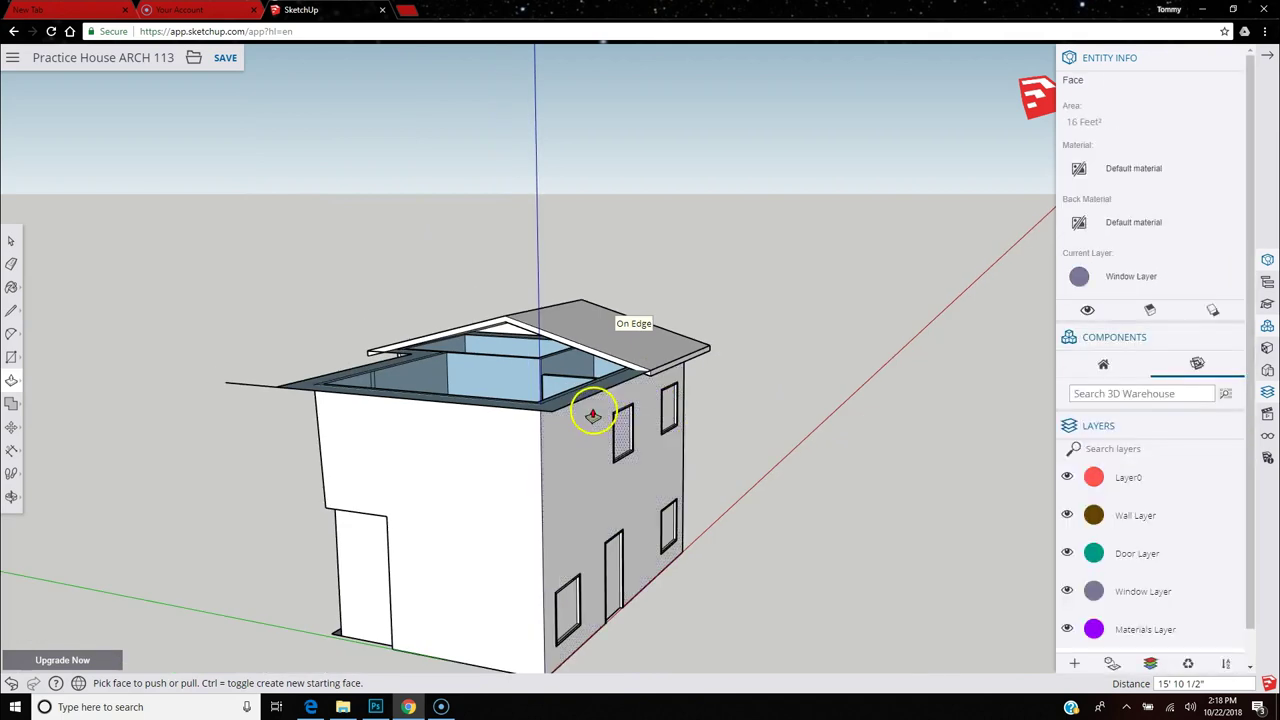
middle_click_drag(573, 411, 889, 403)
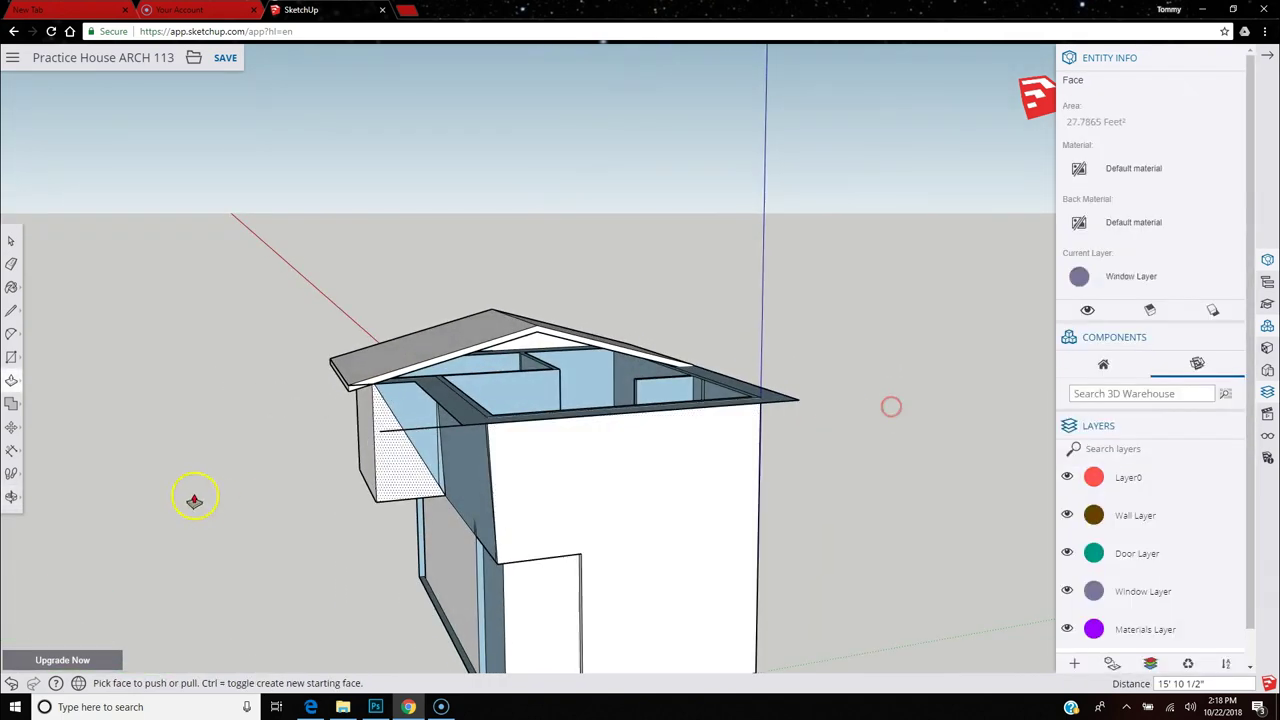
Draw a vertical blue-axis edge from the wall-top midpoint up to the roof ridge.
left_click(11, 313)
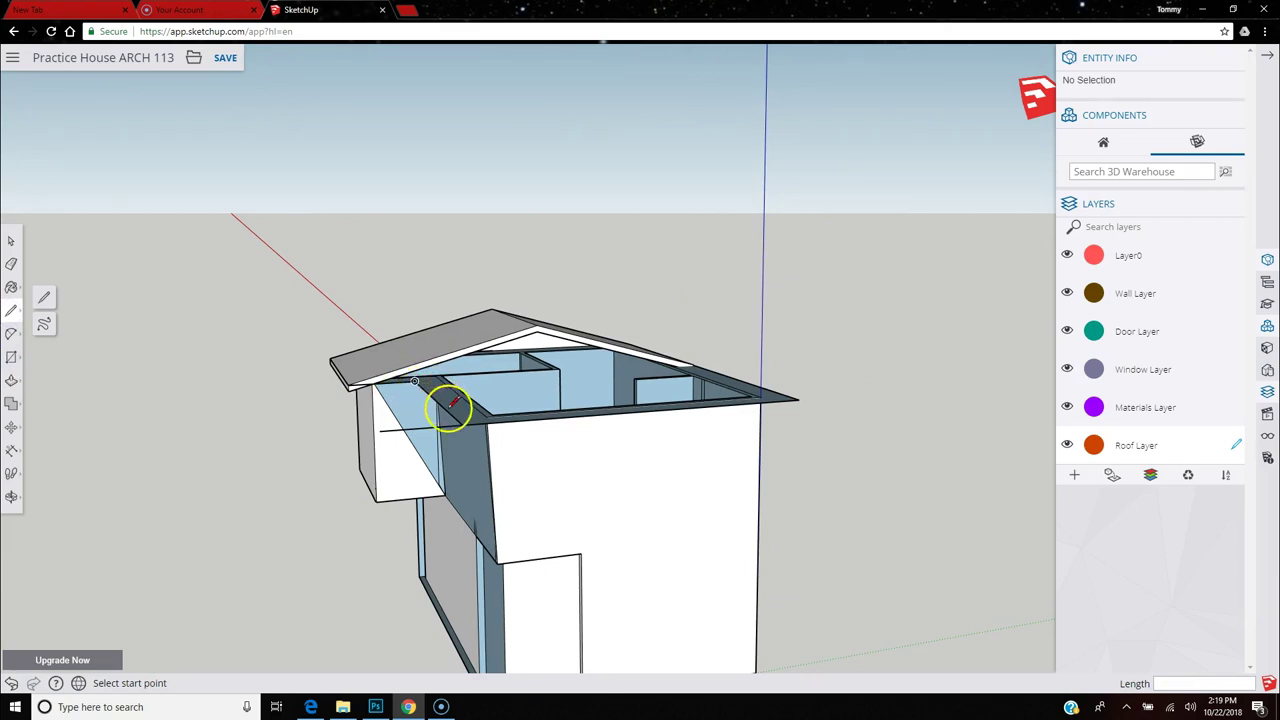
left_click(641, 411)
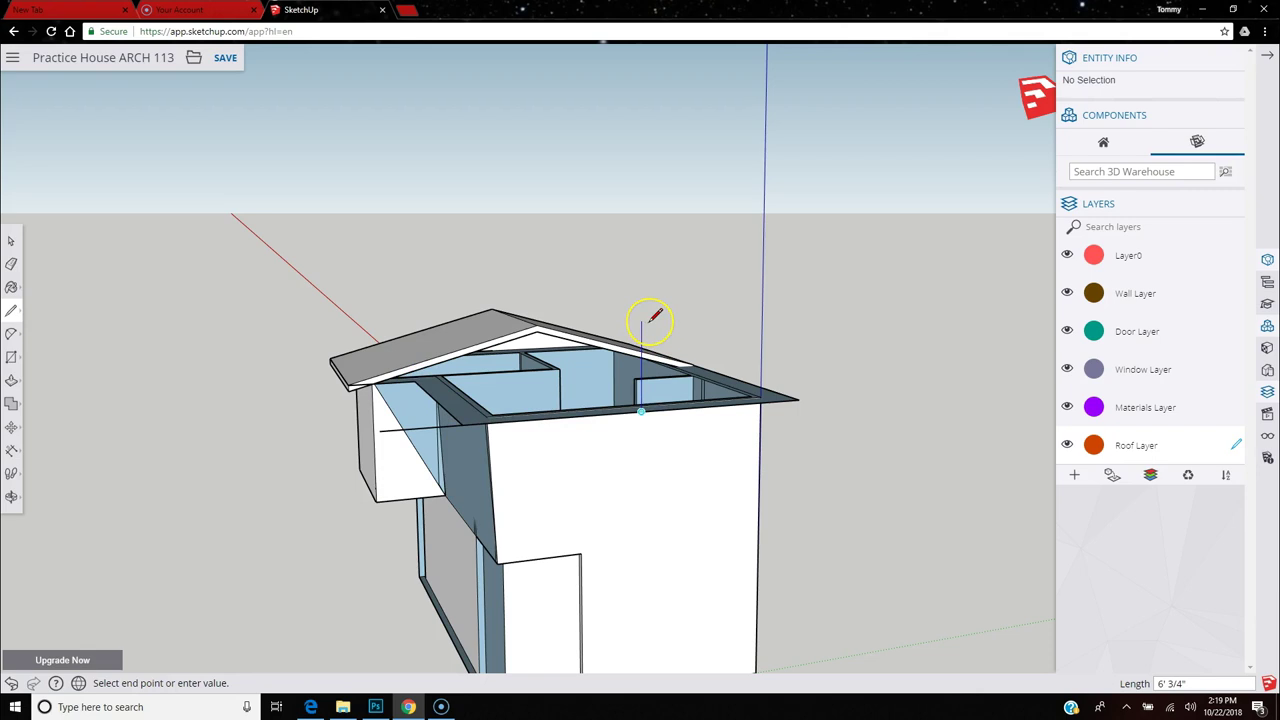
left_click(641, 351)
middle_click_drag(648, 344, 559, 385)
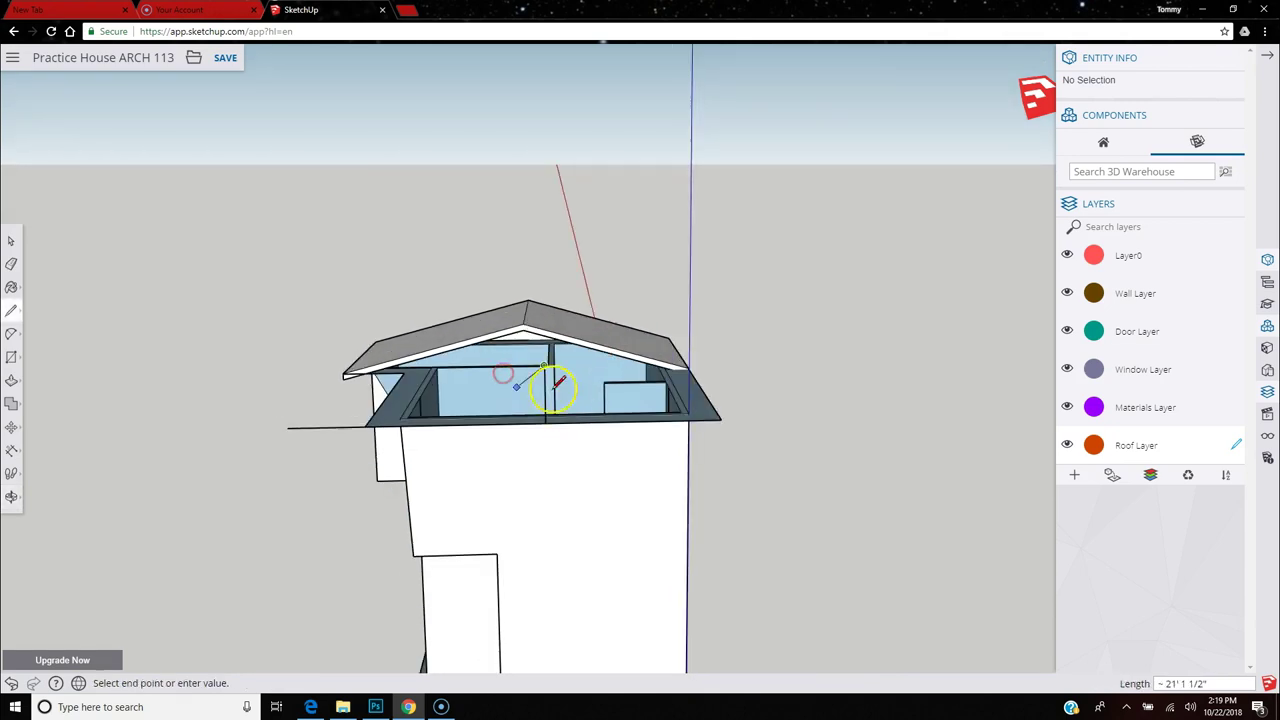
mouse_move(532, 322)
left_mouse_down()
mouse_move(567, 347)
mouse_move(557, 400)
left_mouse_up()
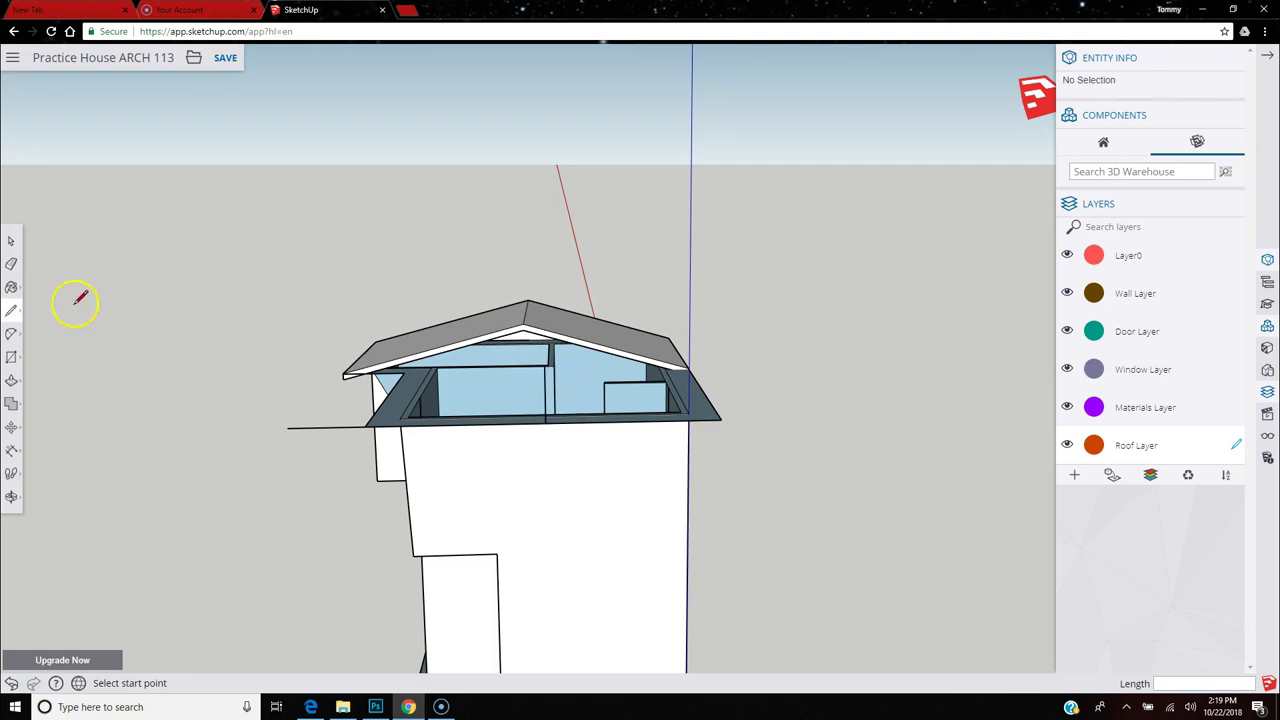
Select the short stray horizontal edge on the gable wall.
left_click(11, 241)
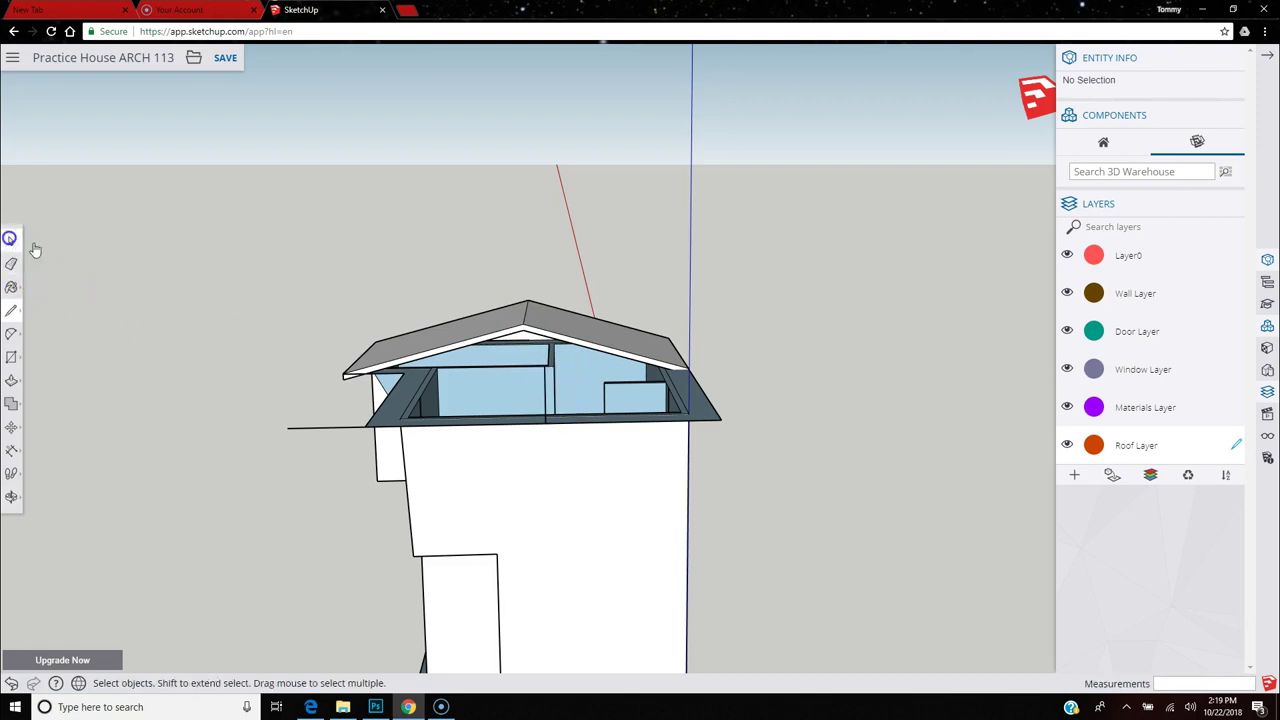
left_click(545, 390)
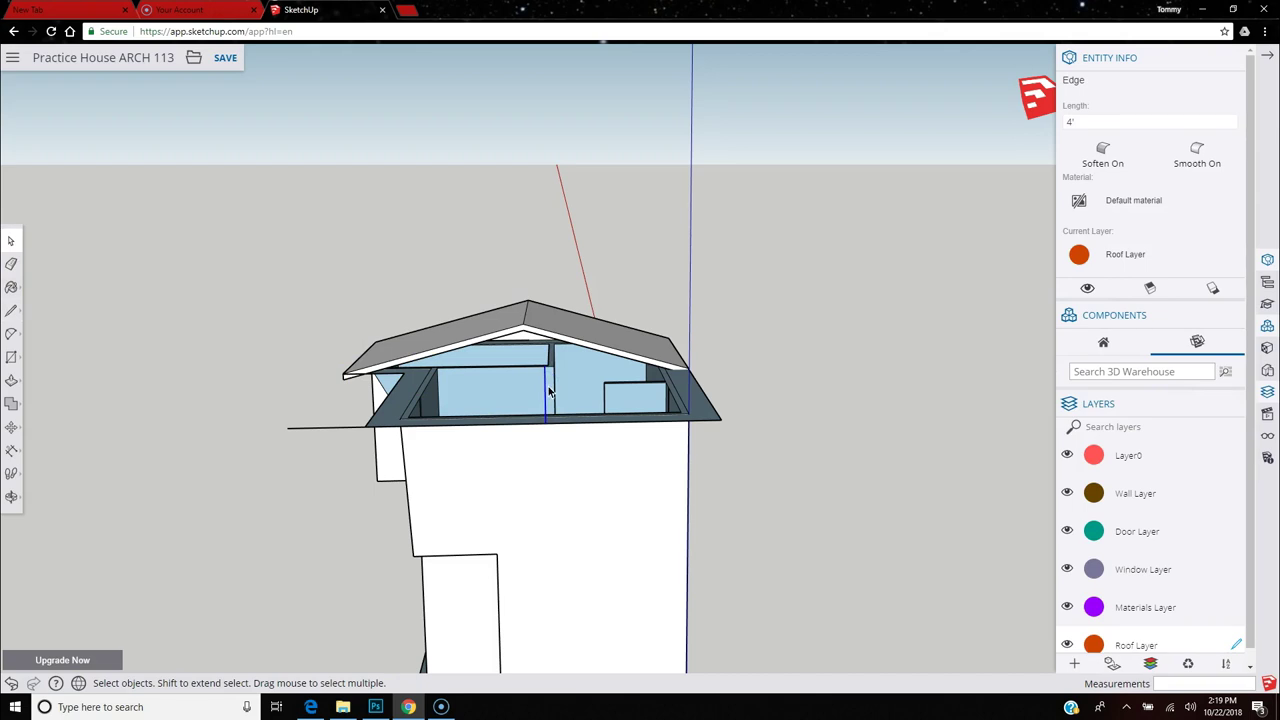
left_click(310, 433)
left_click(314, 430)
Delete the short stray edge, try a red-axis line from the ridge apex, then cancel it.
key("Delete")
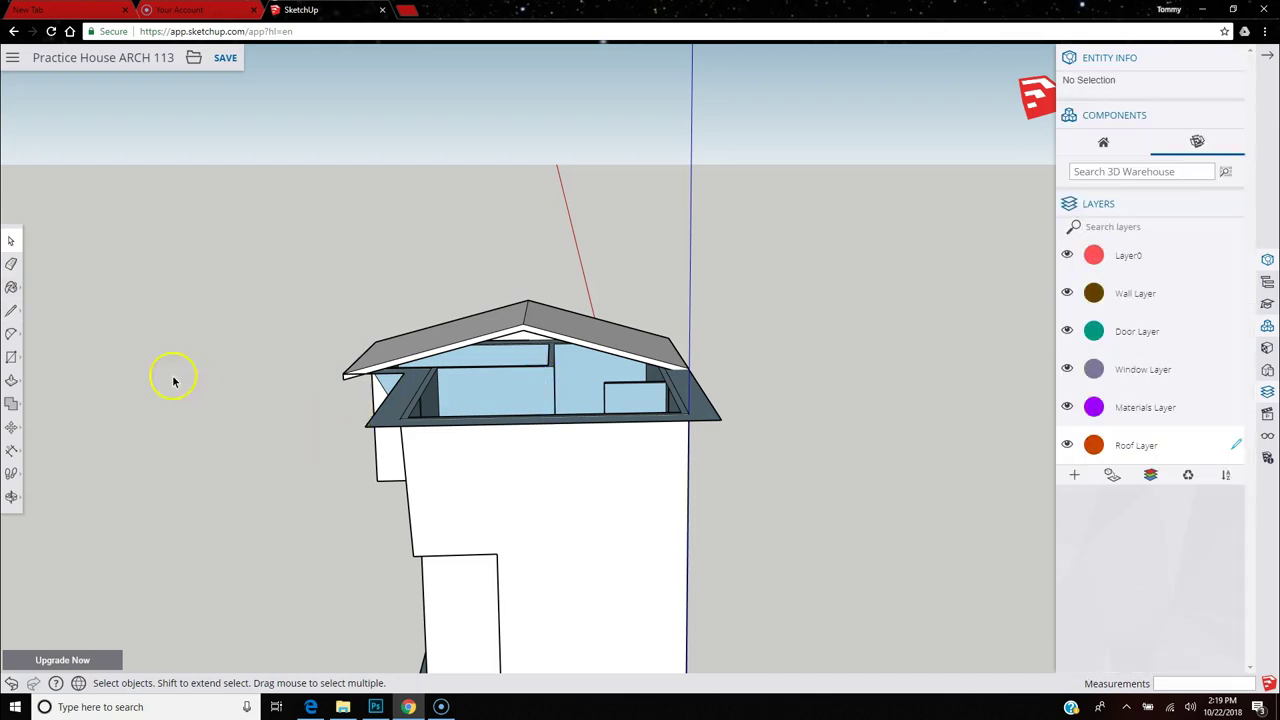
left_click(10, 312)
left_click(523, 327)
scroll(555, 398, "down", 2)
middle_click_drag(655, 369, 1088, 380)
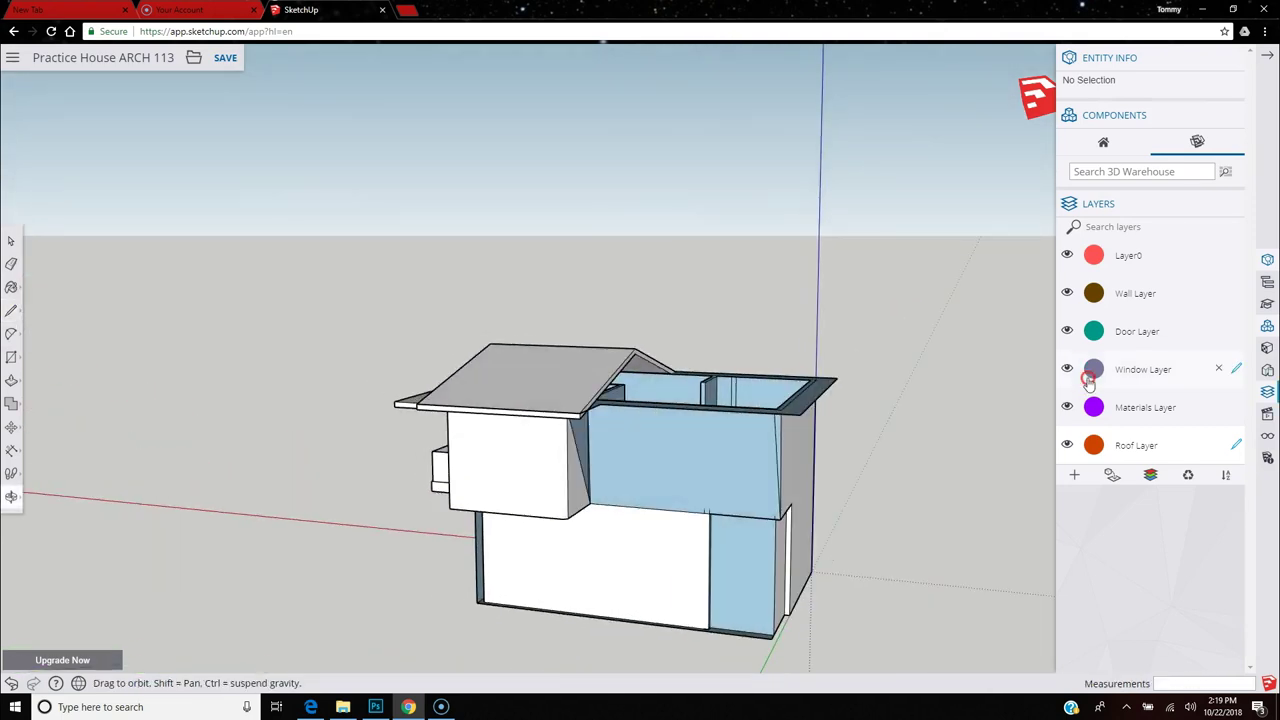
left_click(881, 357)
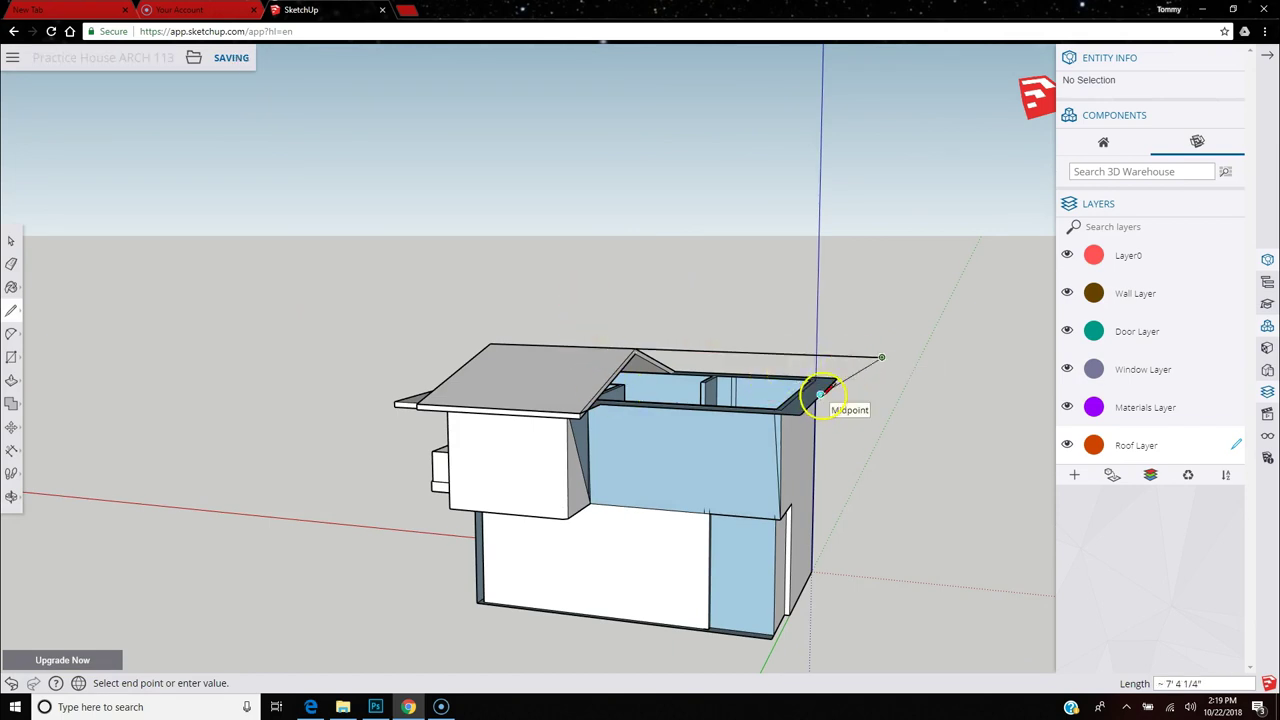
middle_click_drag(822, 398, 371, 414)
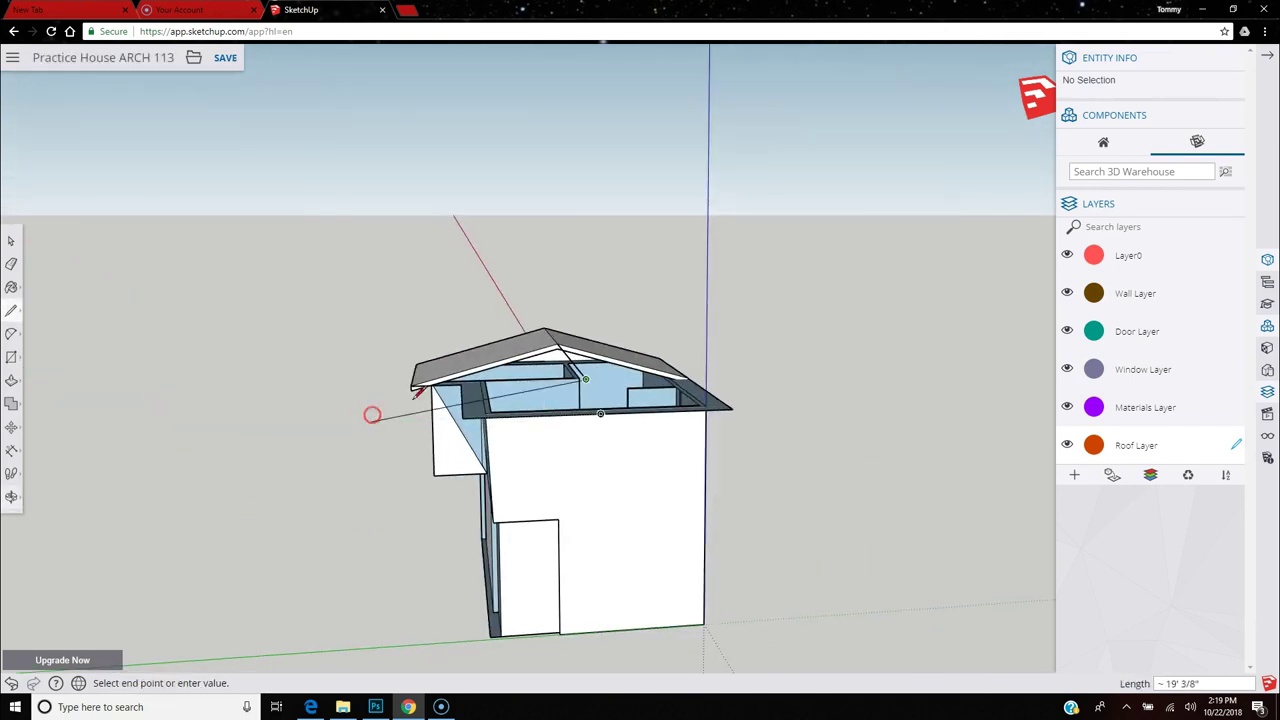
middle_click_drag(591, 434, 886, 440)
scroll(812, 400, "up", 5)
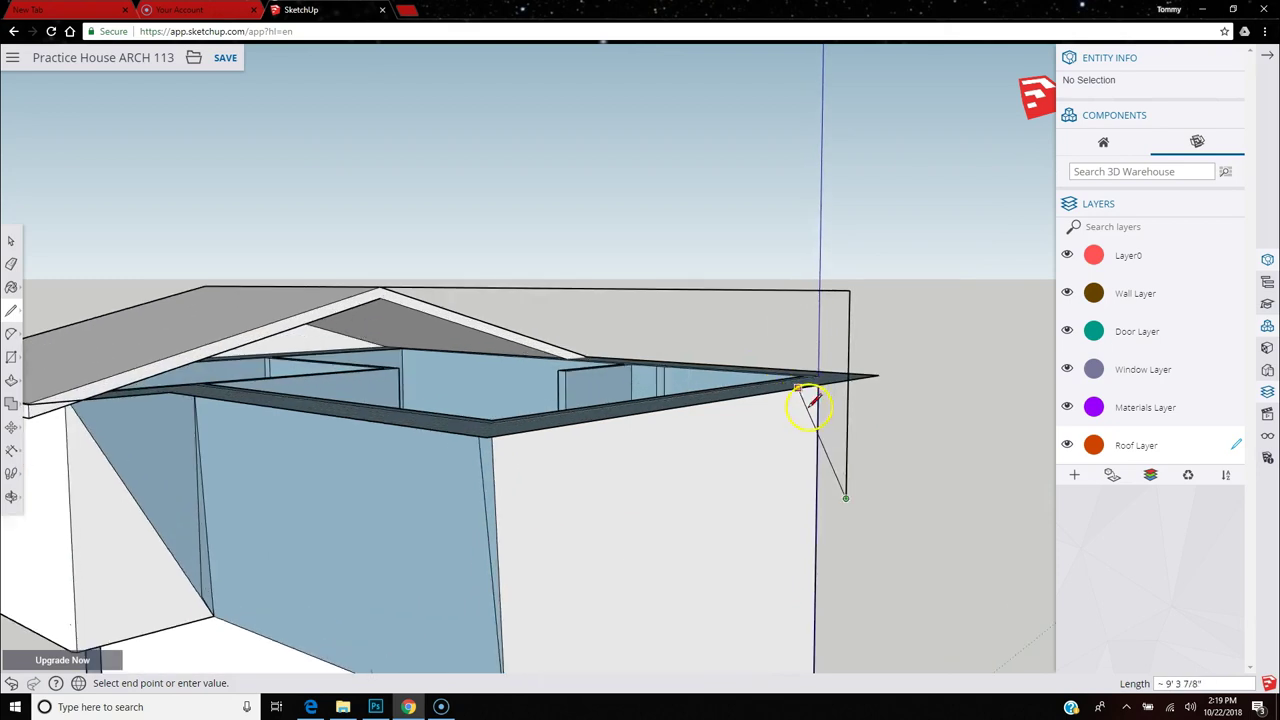
key("Escape")
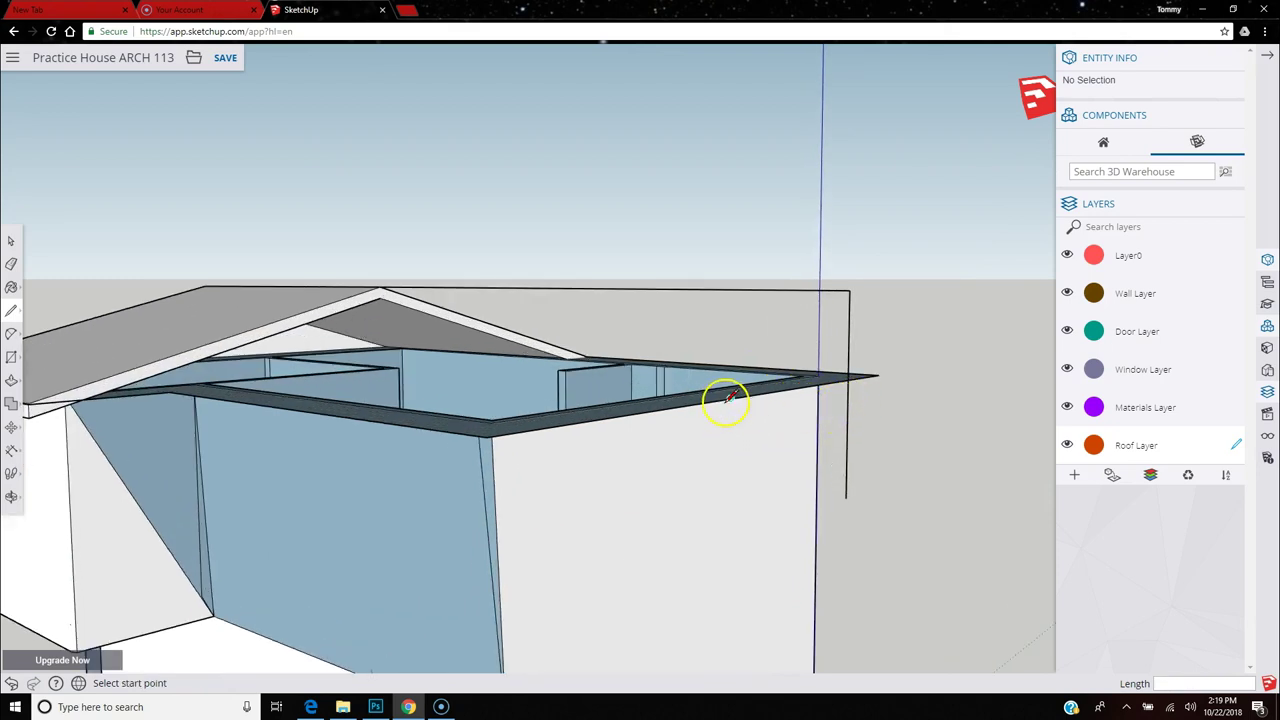
Draw edges from the roof edge up to the upper roof edge and back down across the opening.
middle_click_drag(845, 408, 966, 509)
scroll(840, 535, "down", 5)
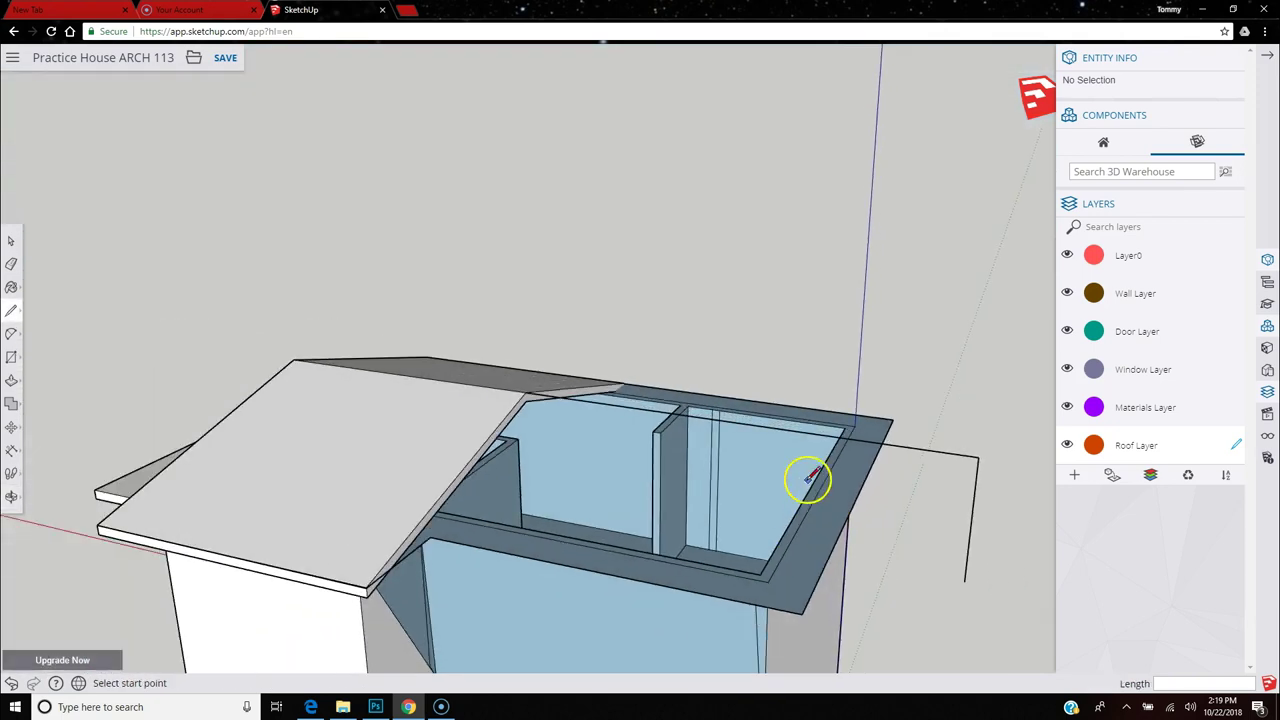
scroll(806, 477, "up", 4)
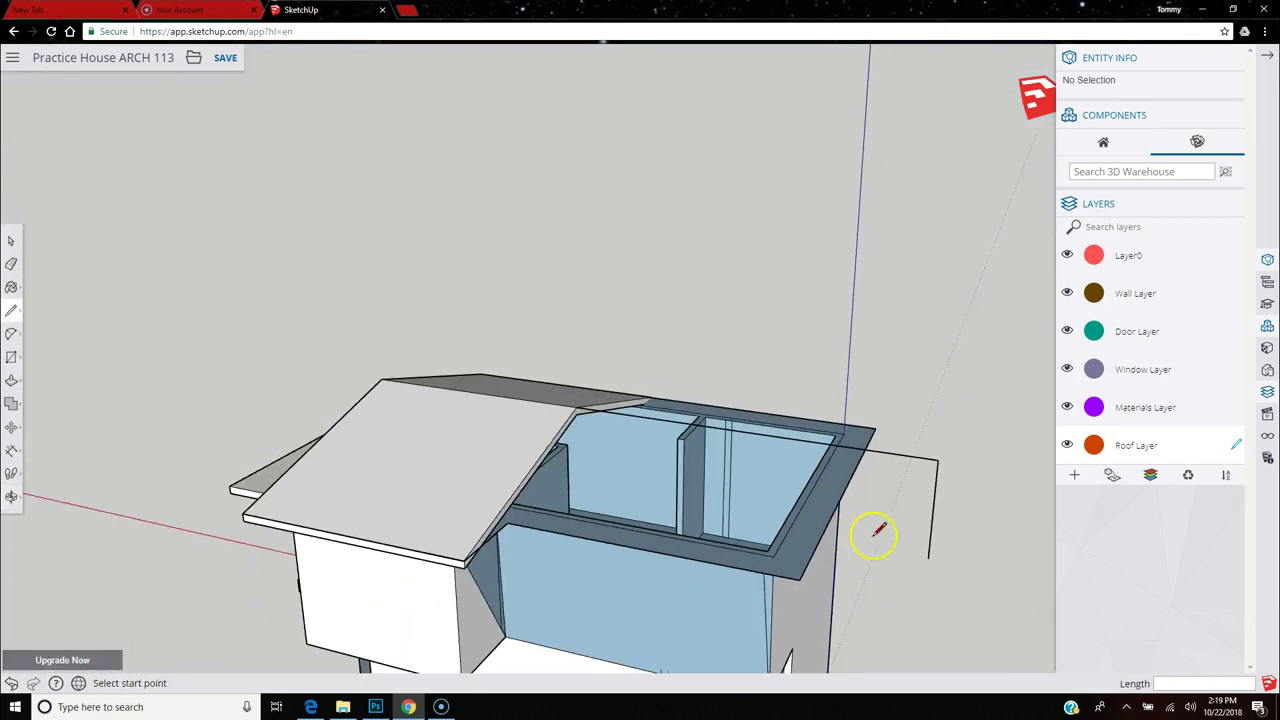
left_click(932, 518)
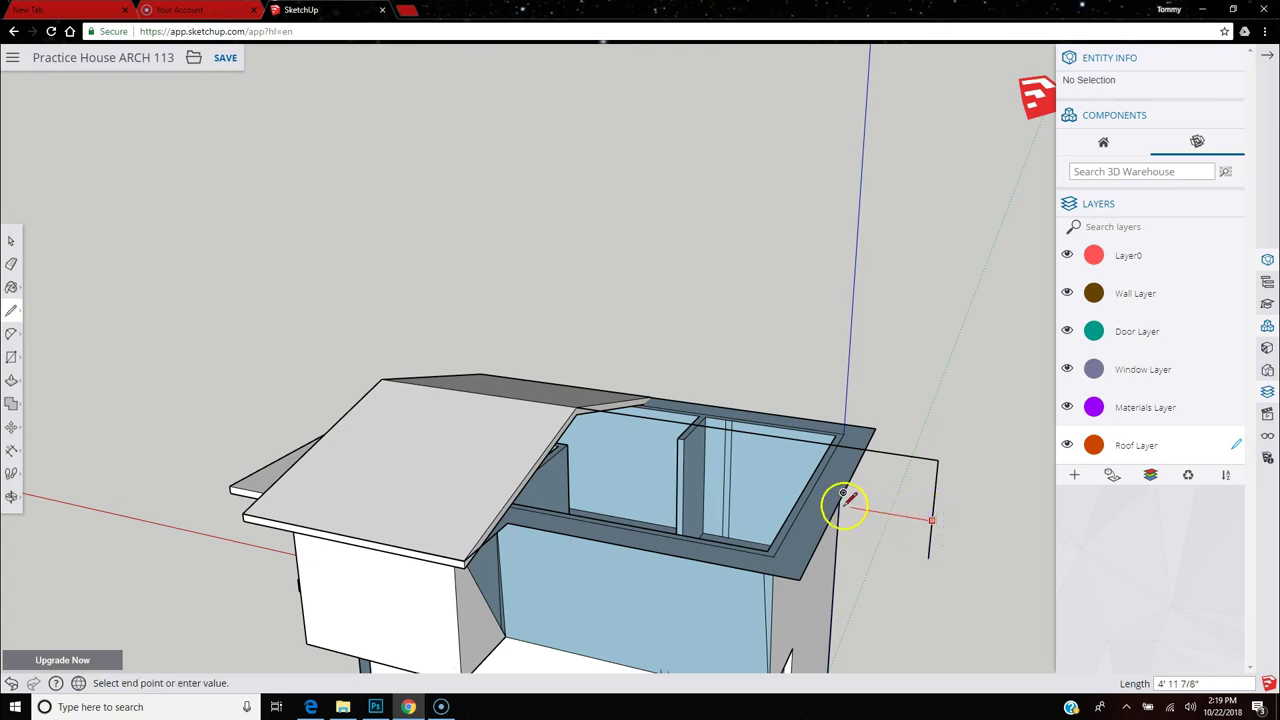
middle_click_drag(803, 523, 609, 491)
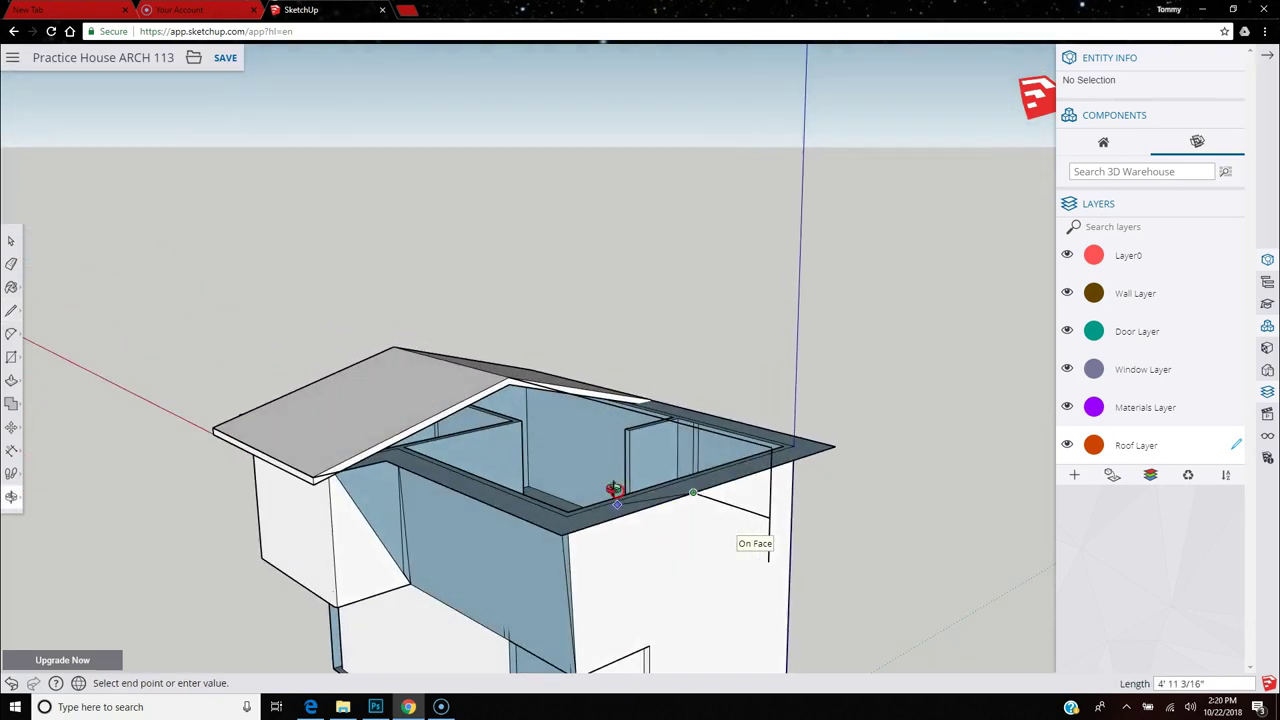
left_click(700, 485)
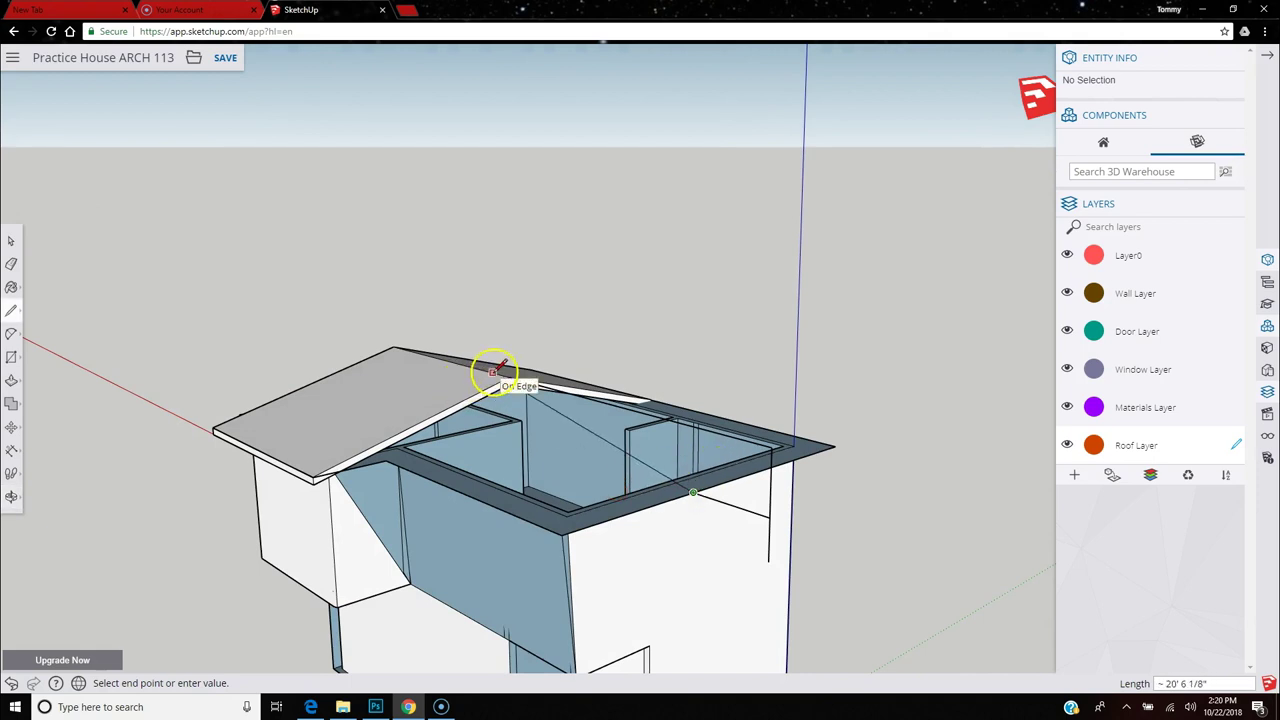
left_click(694, 425)
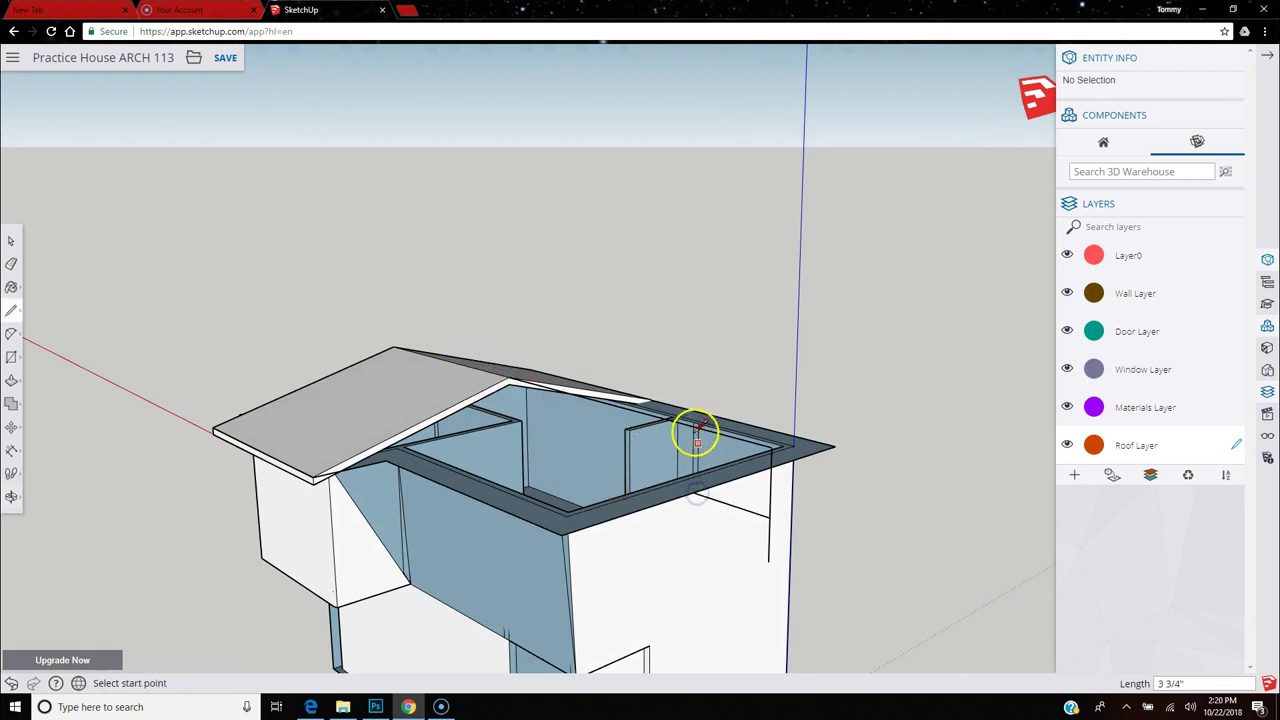
left_click(694, 420)
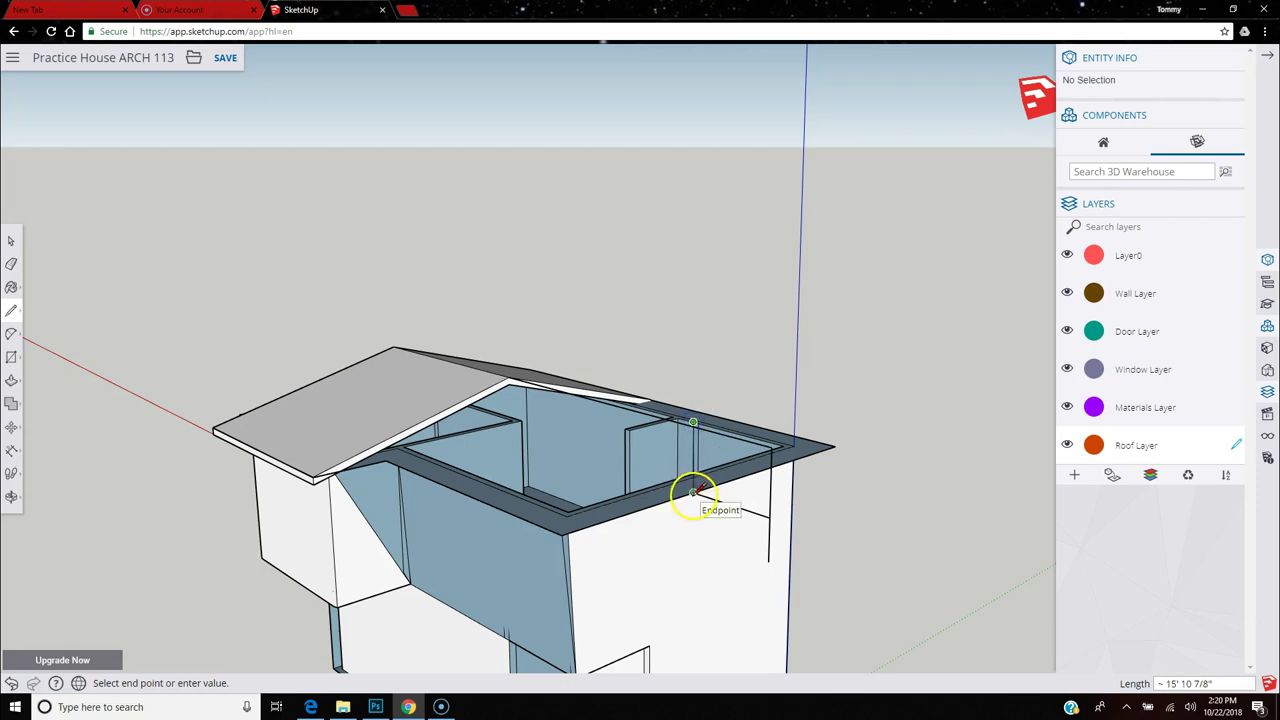
left_click(695, 495)
Add a point on the wall edge, then undo the face covering the roof opening.
left_click(781, 533)
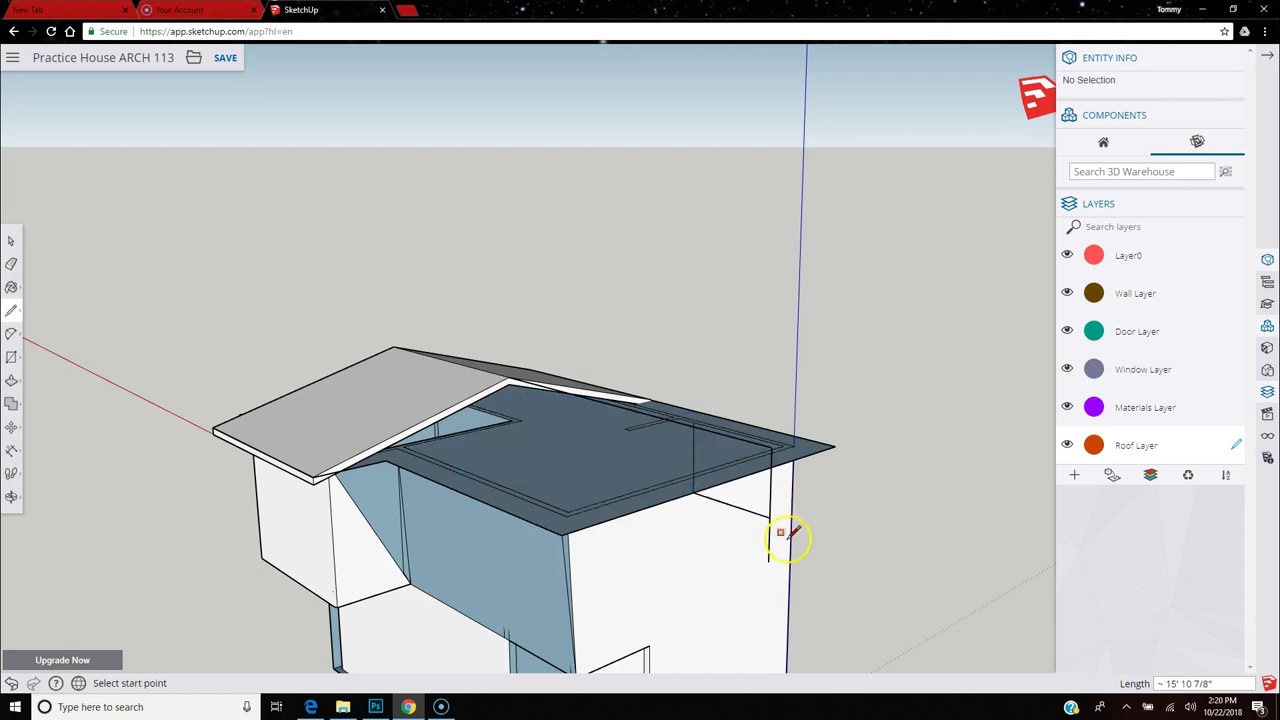
middle_click_drag(686, 508, 665, 456)
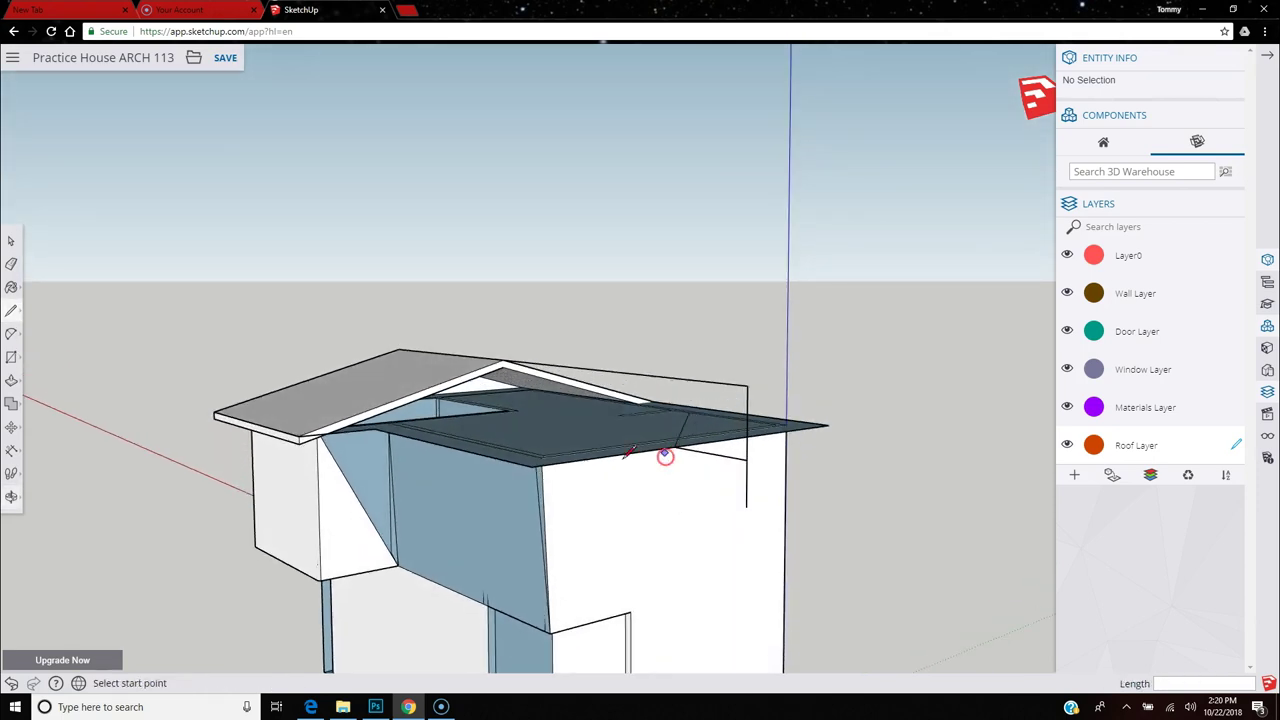
left_click(11, 683)
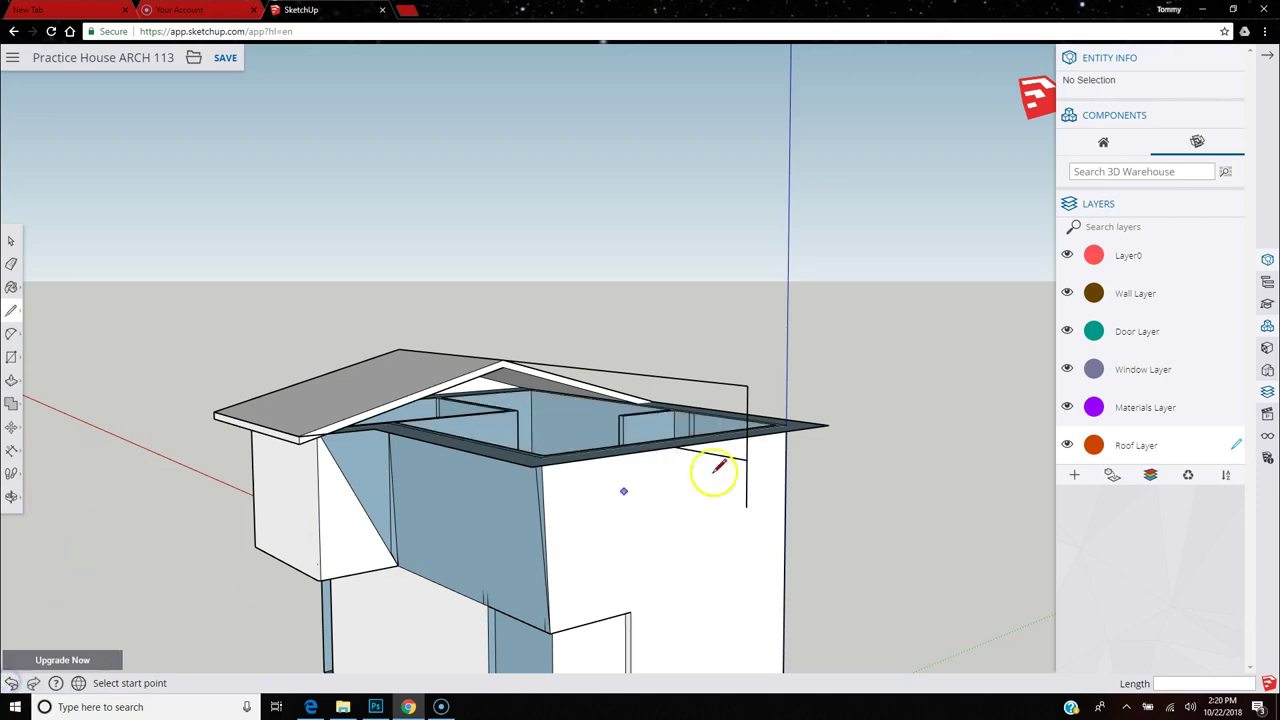
Draw a closing edge along the roof edge near the corner.
left_click(679, 445)
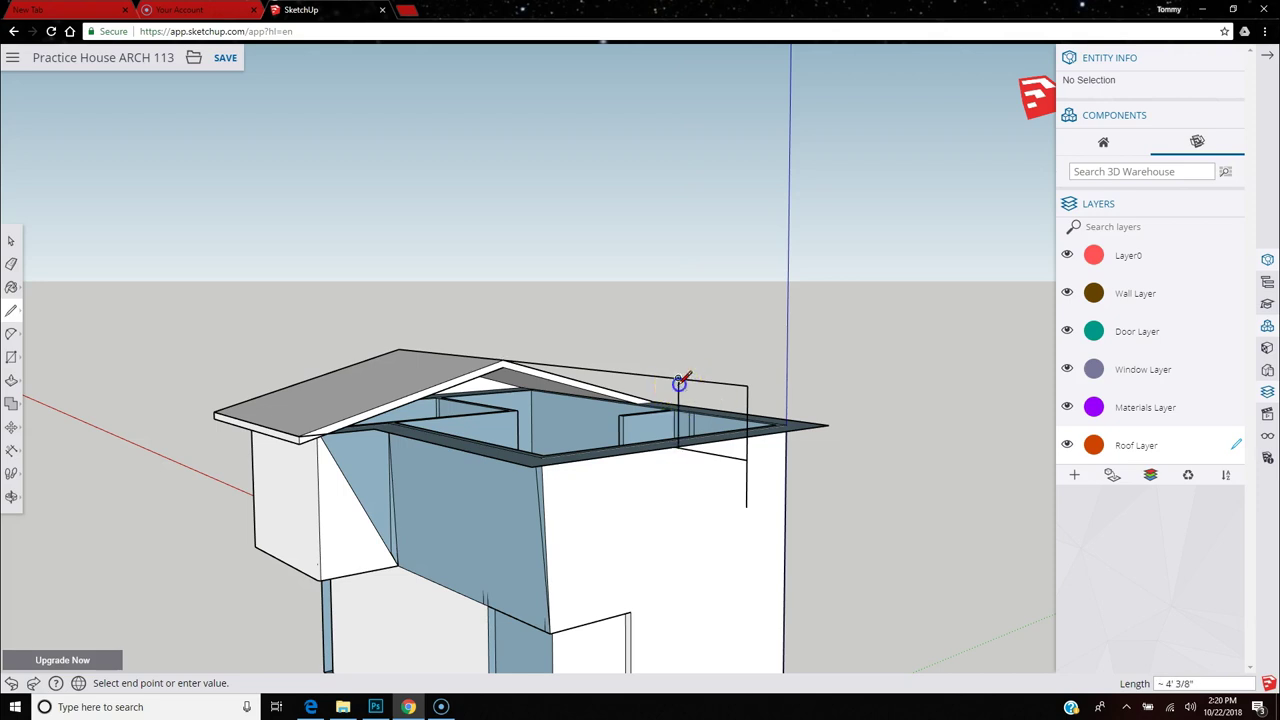
left_click(757, 424)
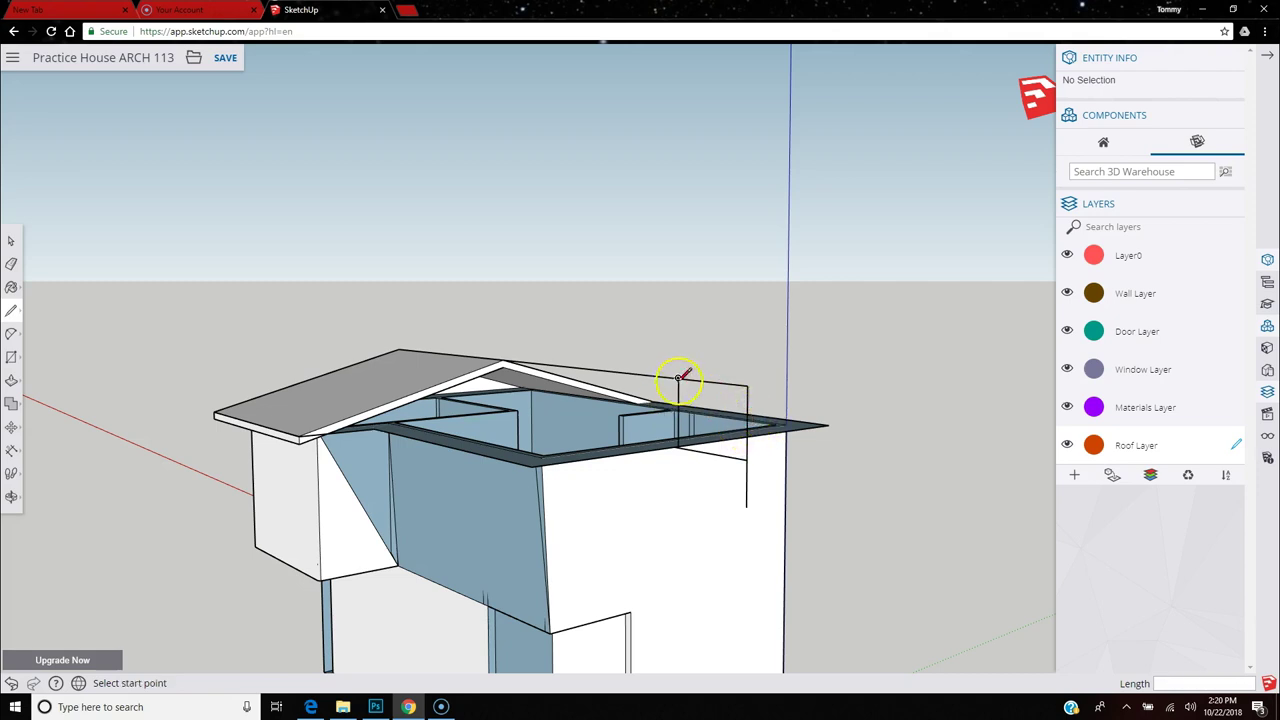
scroll(700, 390, "up", 3)
middle_click_drag(729, 400, 563, 400)
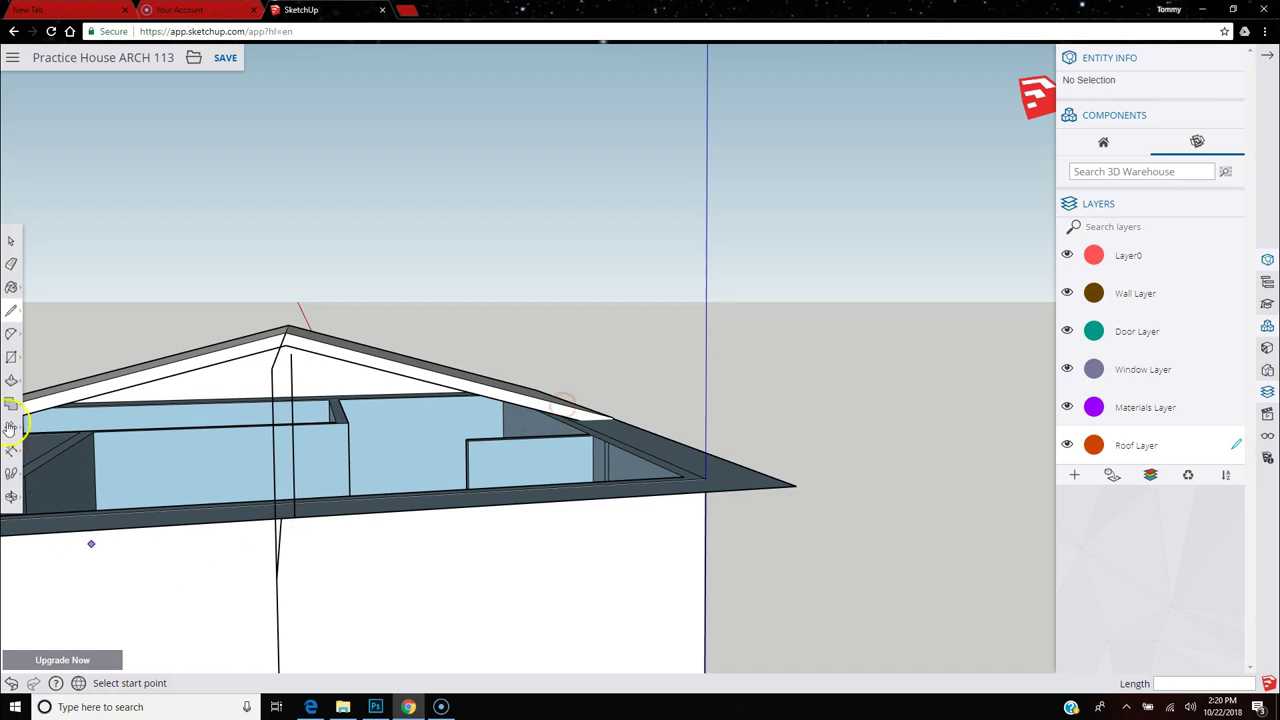
Draw a vertical edge from the top of the wall edge up to the roof edge.
left_click(11, 266)
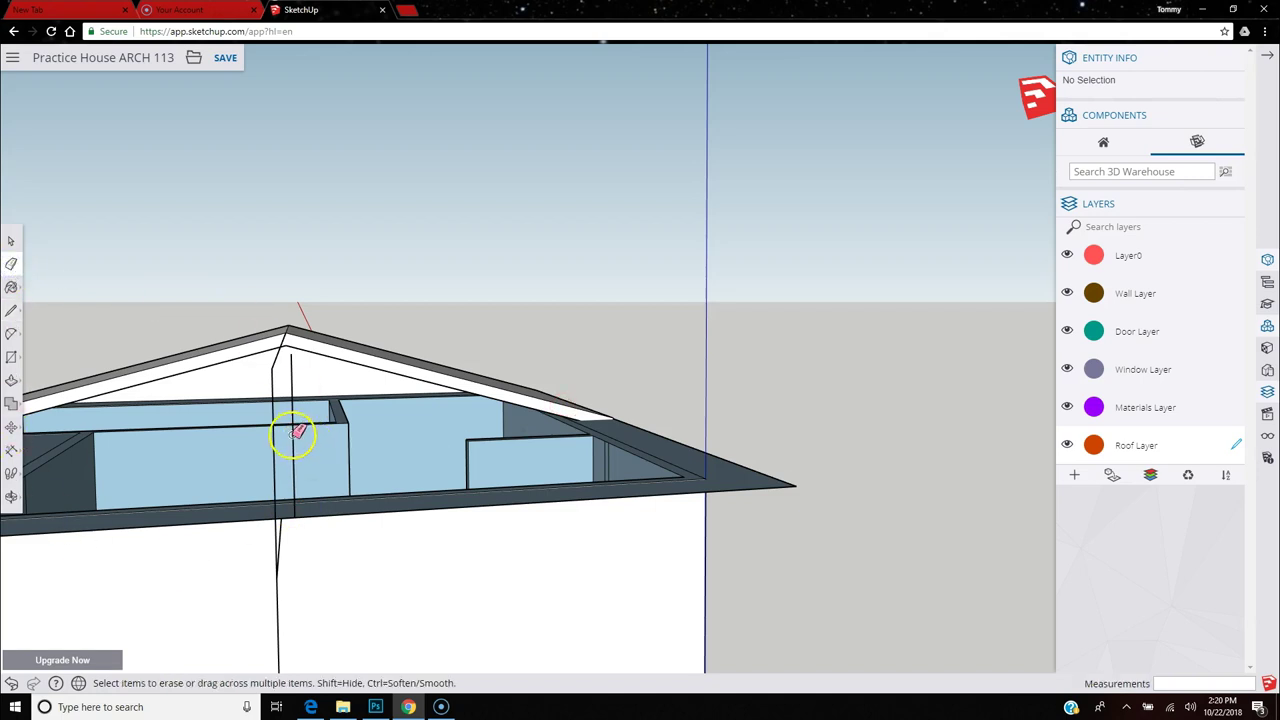
left_click(12, 309)
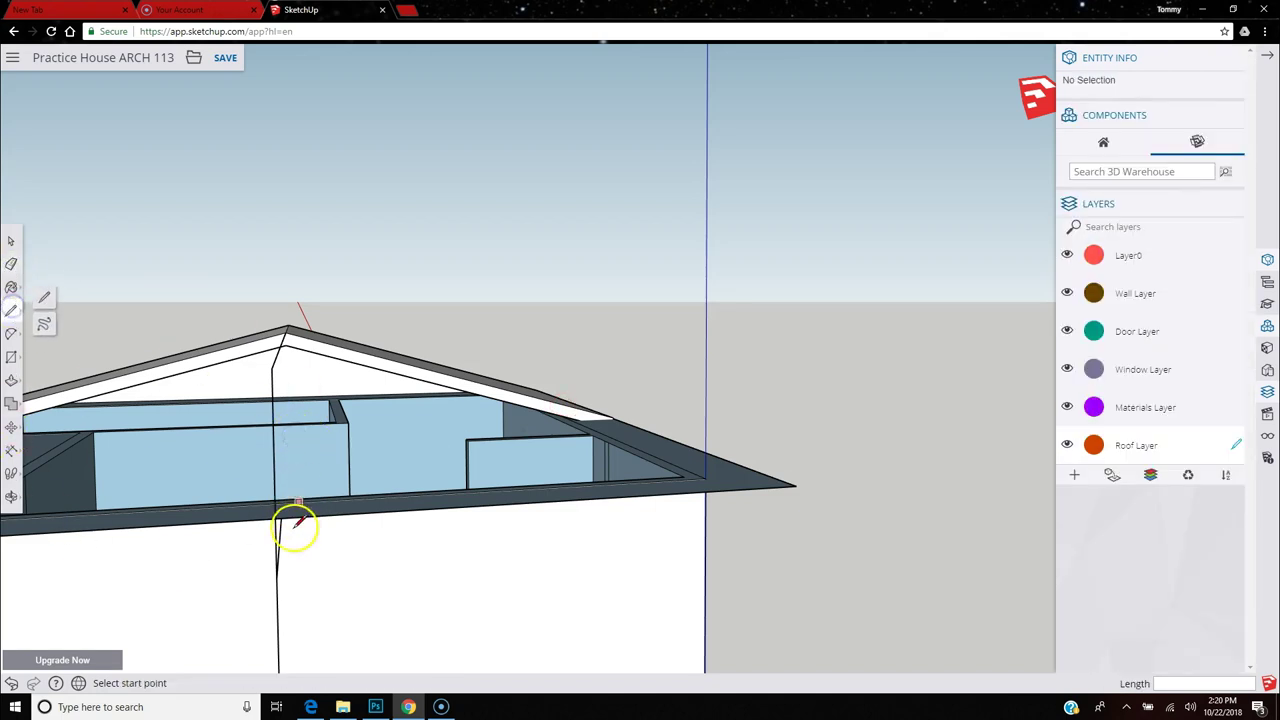
left_click(281, 516)
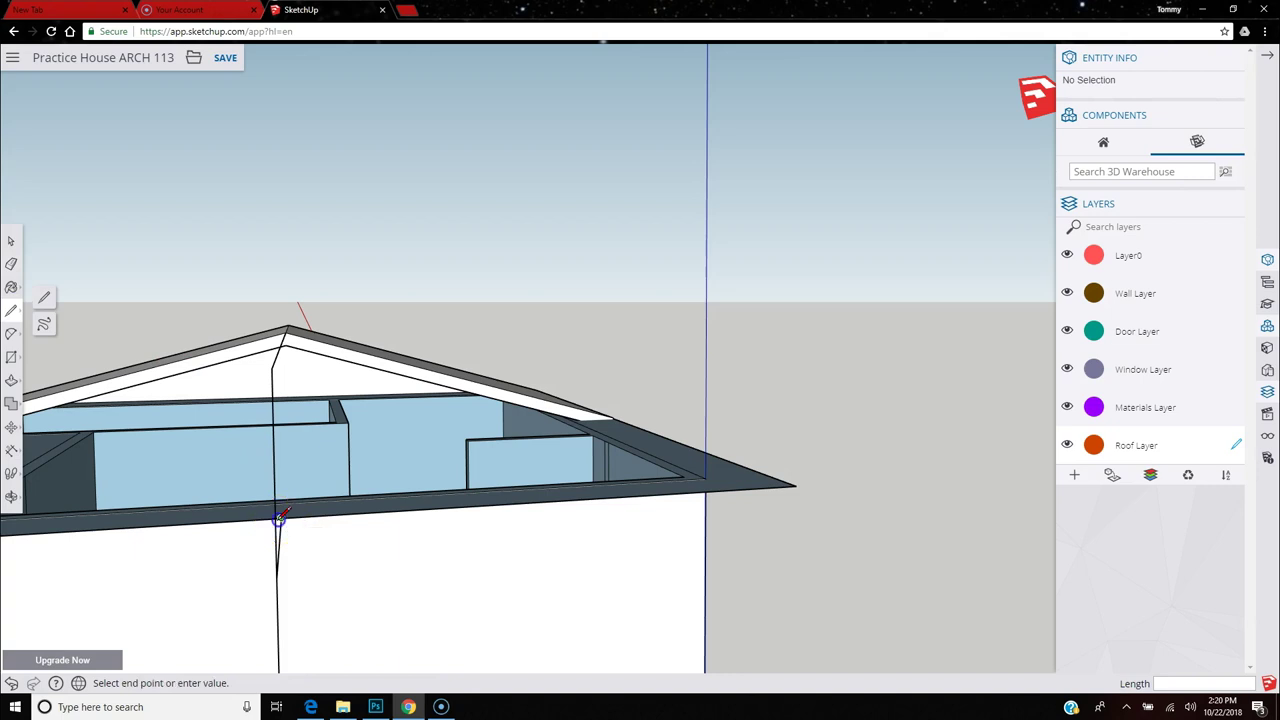
left_click(279, 354)
mouse_move(278, 438)
middle_mouse_down()
mouse_move(369, 431)
mouse_move(442, 448)
middle_mouse_up()
scroll(724, 410, "down", 2)
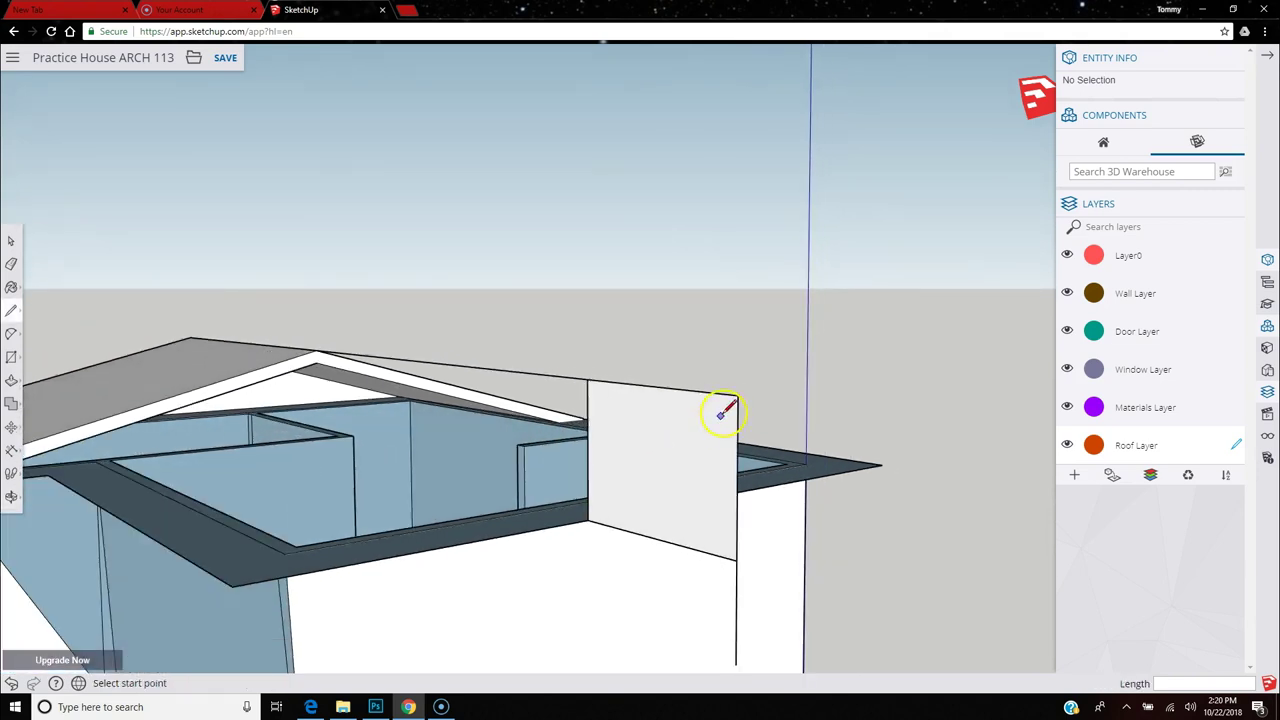
Join the wall corners to the eave and roof corners, closing triangular gable faces.
left_click(589, 377)
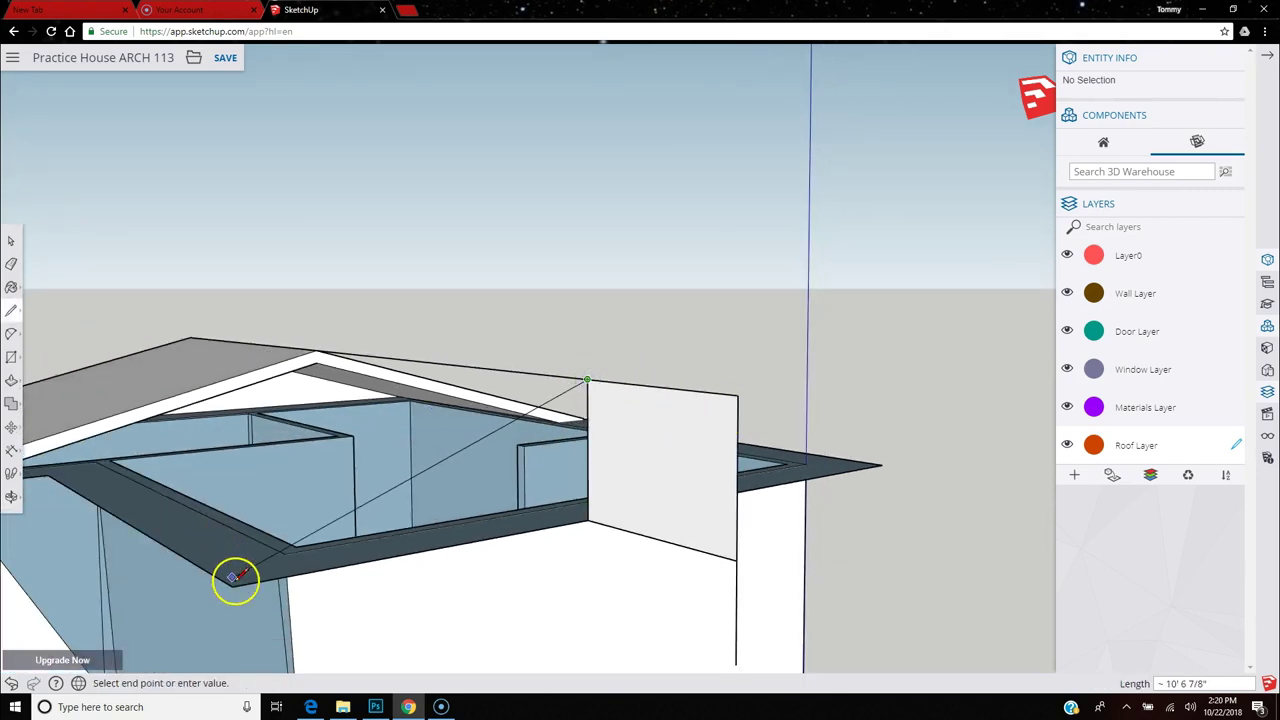
left_click(232, 587)
middle_click_drag(566, 366, 334, 429)
left_click(232, 395)
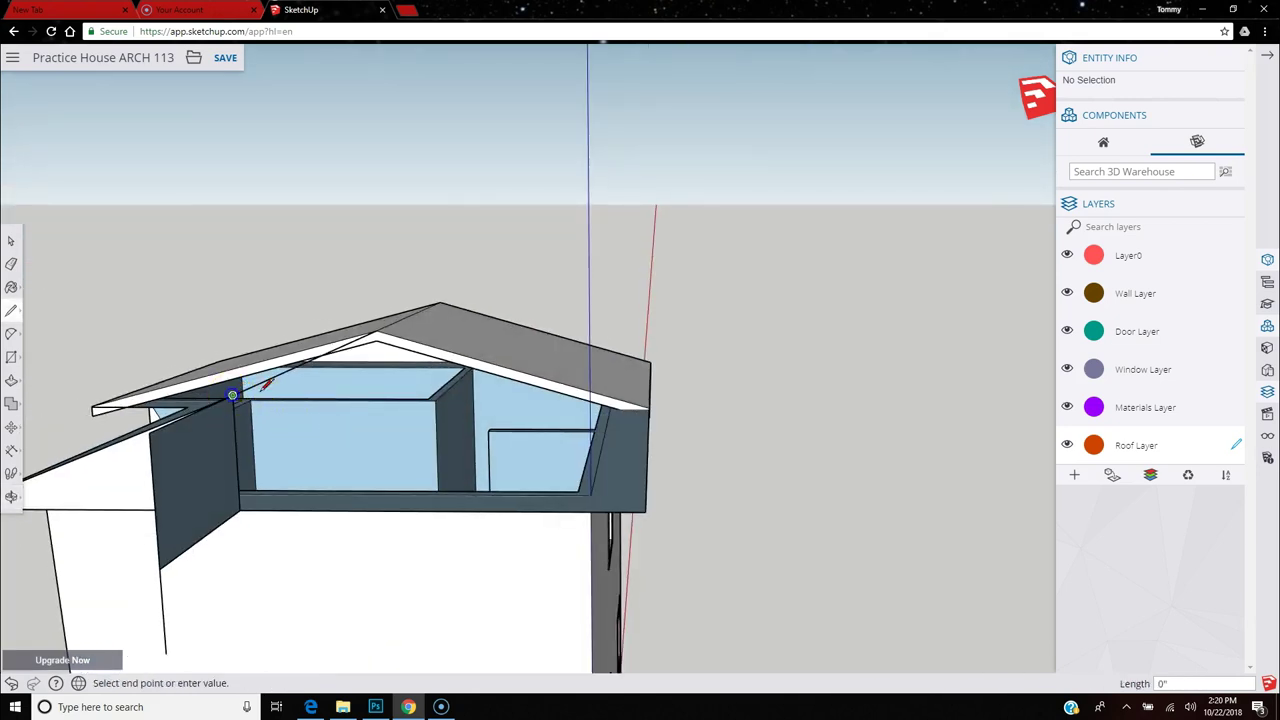
left_click(645, 513)
middle_click_drag(645, 512, 600, 463)
middle_click_drag(449, 491, 556, 492)
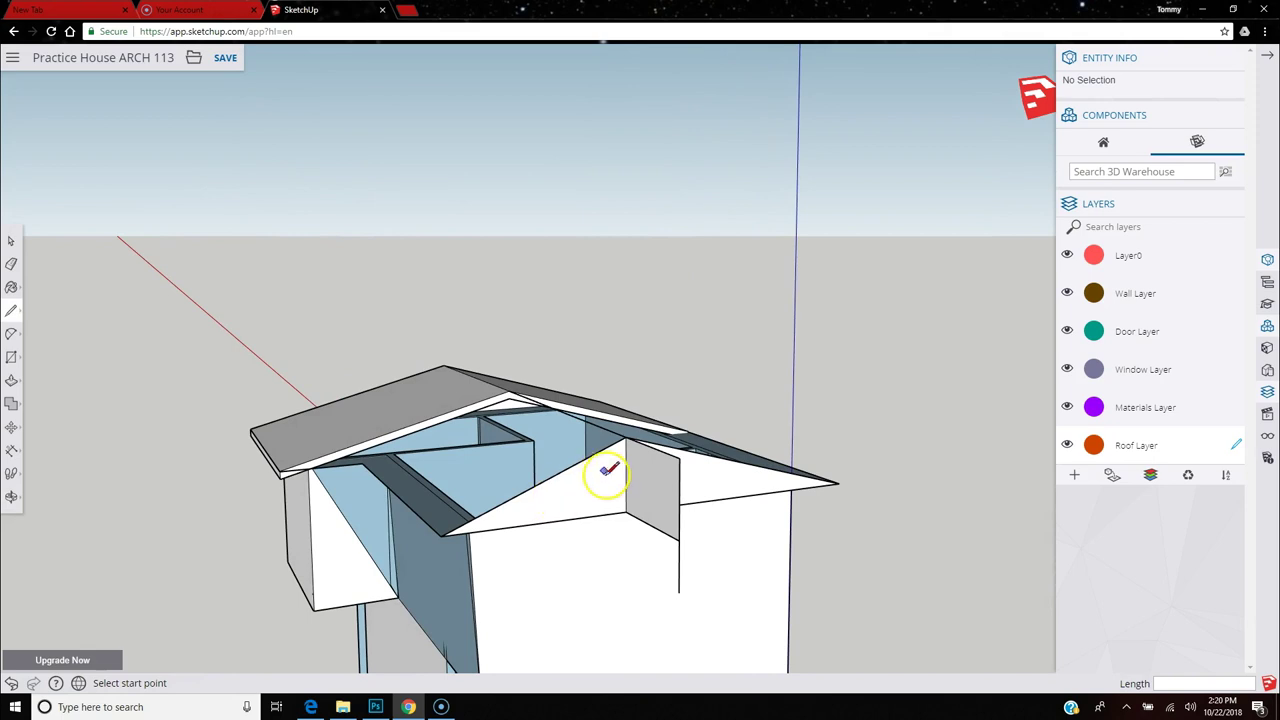
Erase the grey gable panel, the stray roof edge, the ridge edge and the vertical edge.
left_click(10, 263)
left_click(678, 533)
left_click(677, 464)
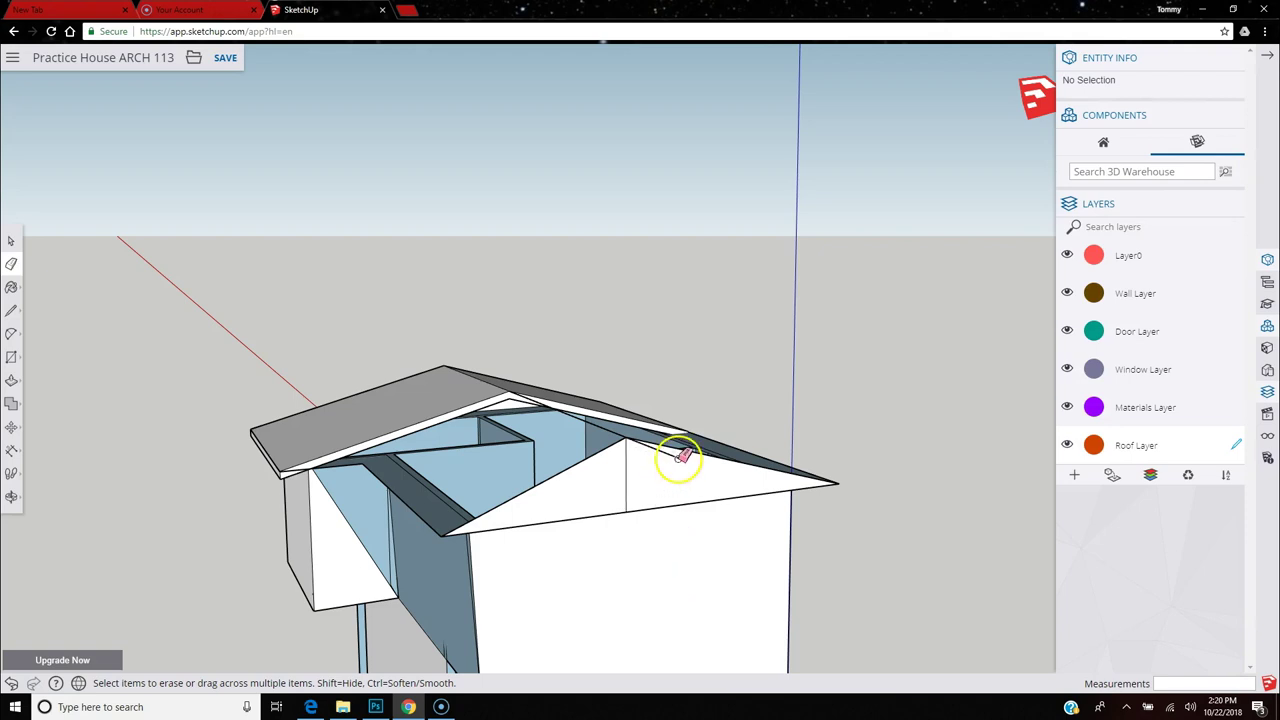
middle_click_drag(667, 475, 837, 457)
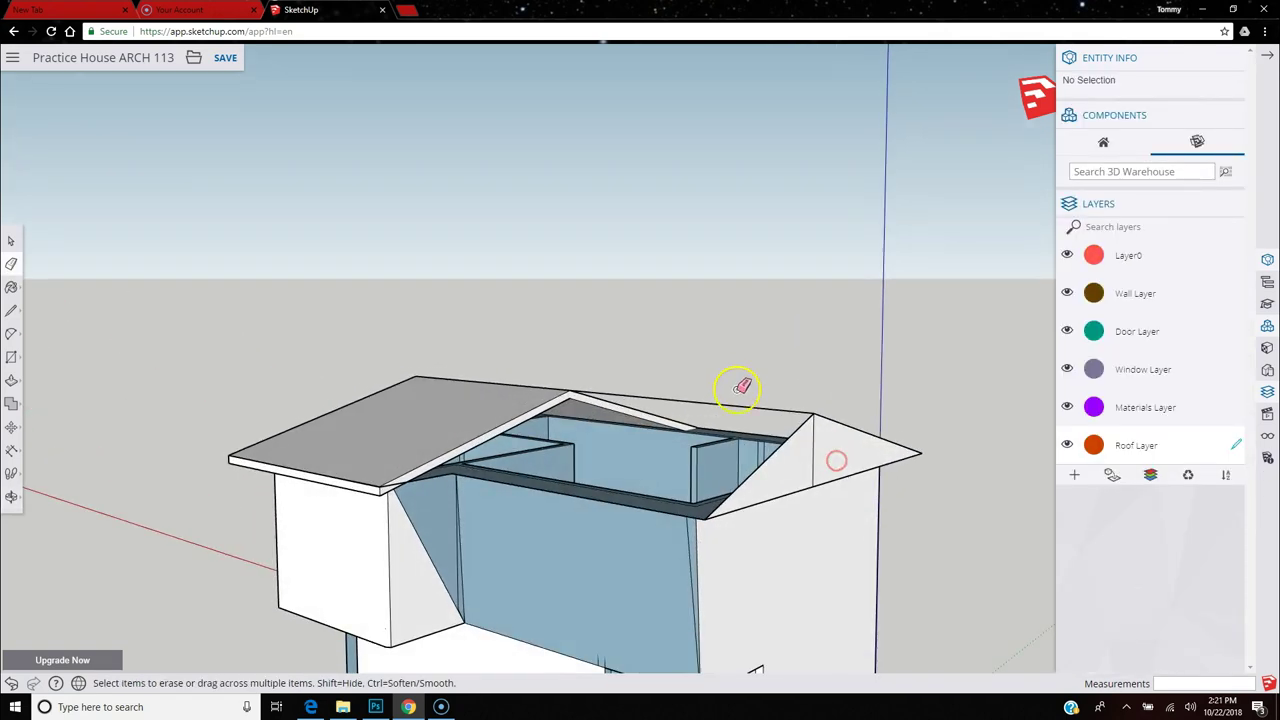
left_click(740, 405)
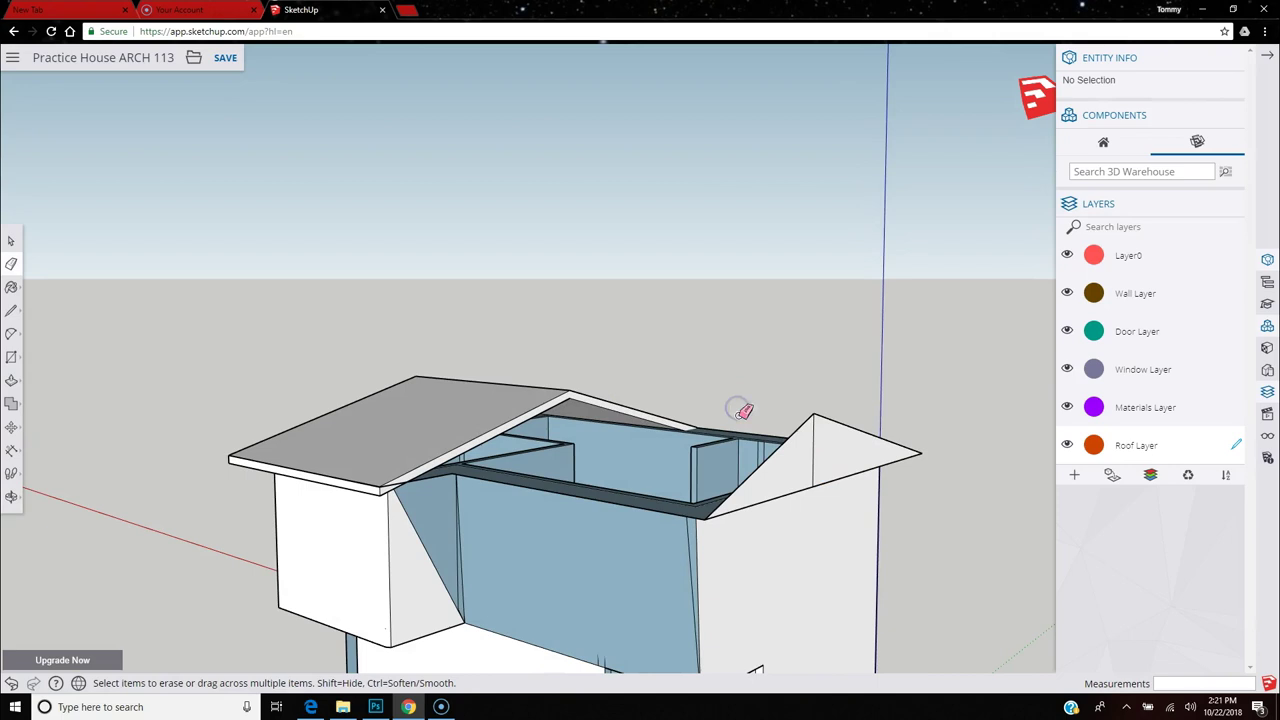
left_click(818, 456)
Offset the front gable face 6 inward to create a trim outline.
left_click(12, 381)
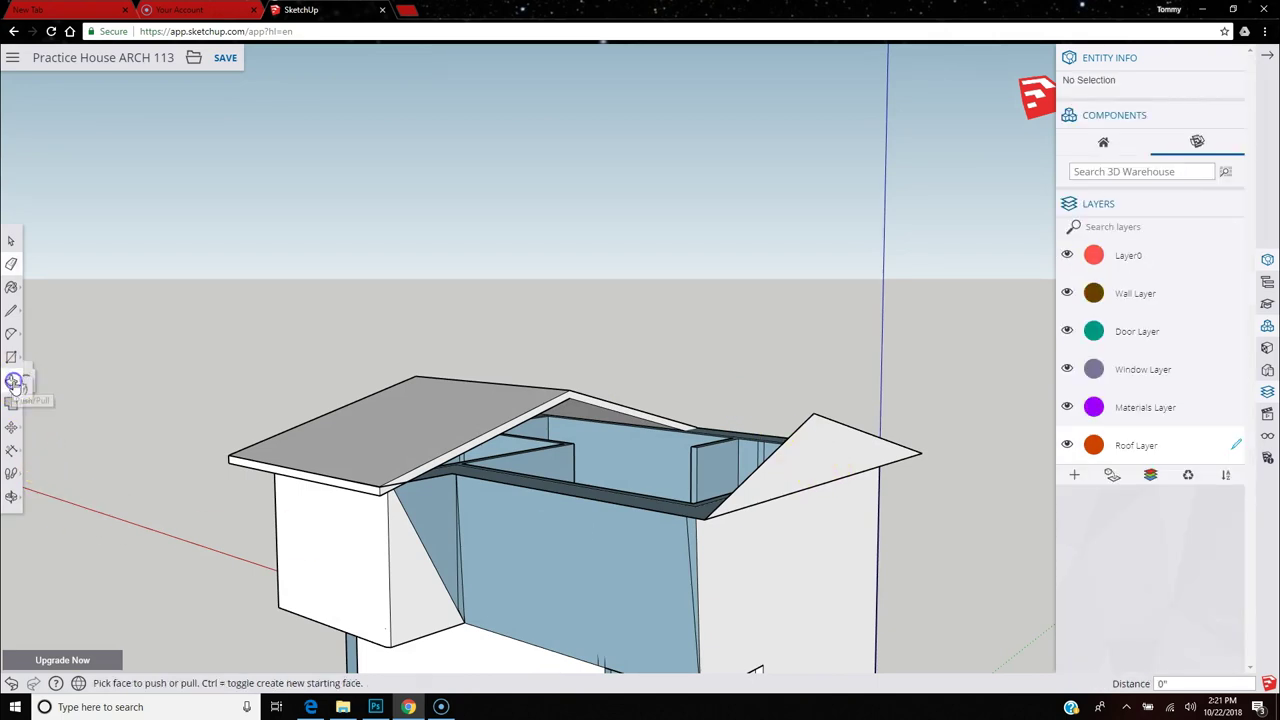
left_click(39, 408)
middle_click_drag(785, 432, 726, 400)
left_click(724, 400)
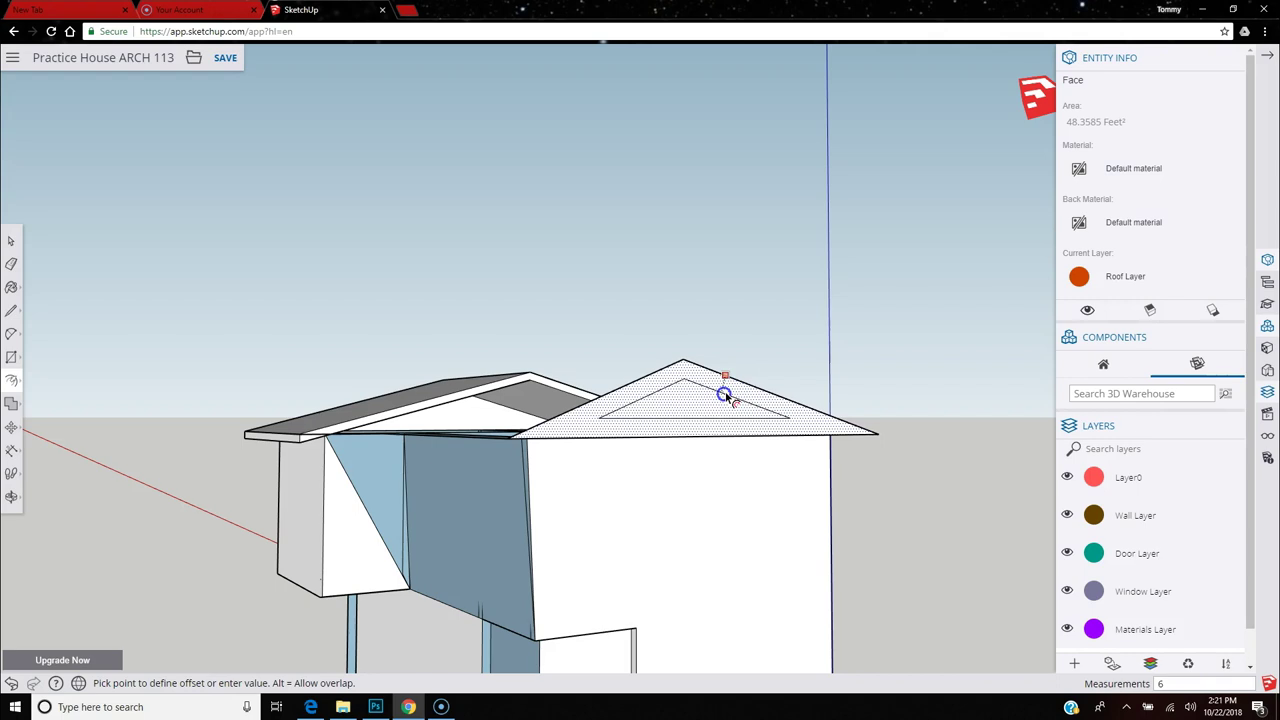
left_click(700, 421)
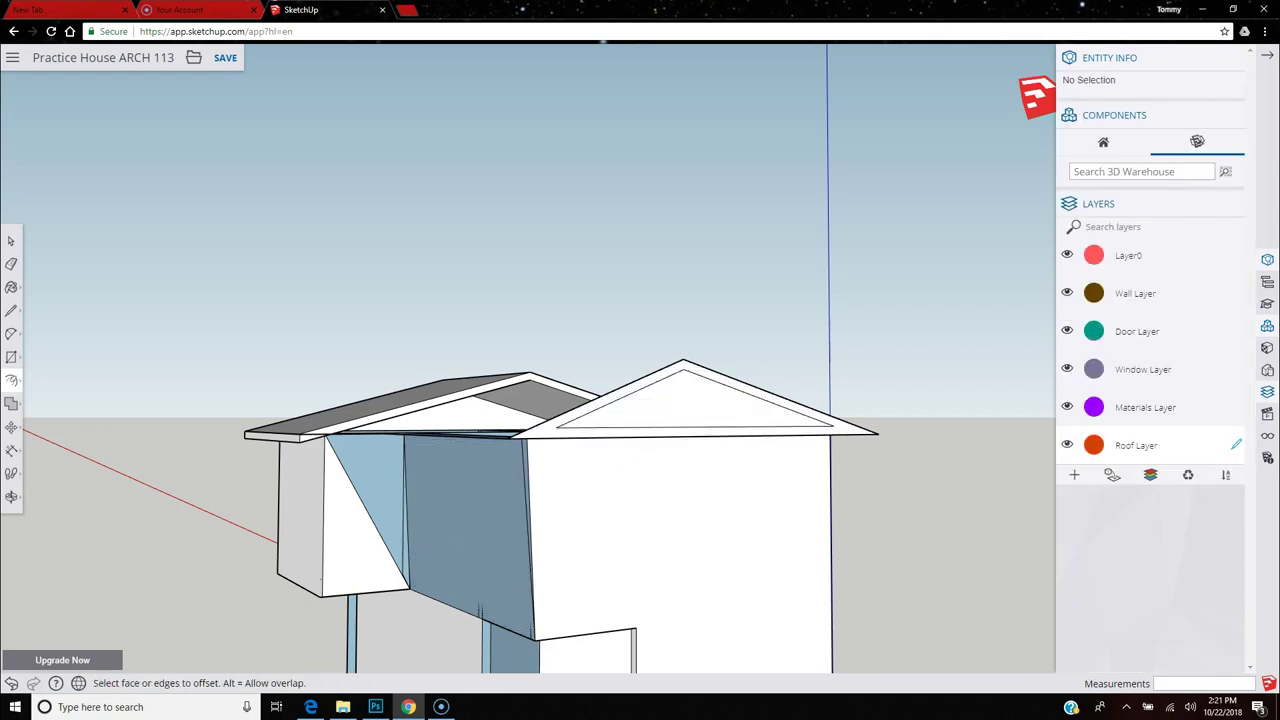
left_click(12, 313)
Draw line segments along the left and right eaves out to the roof tips.
left_click(556, 427)
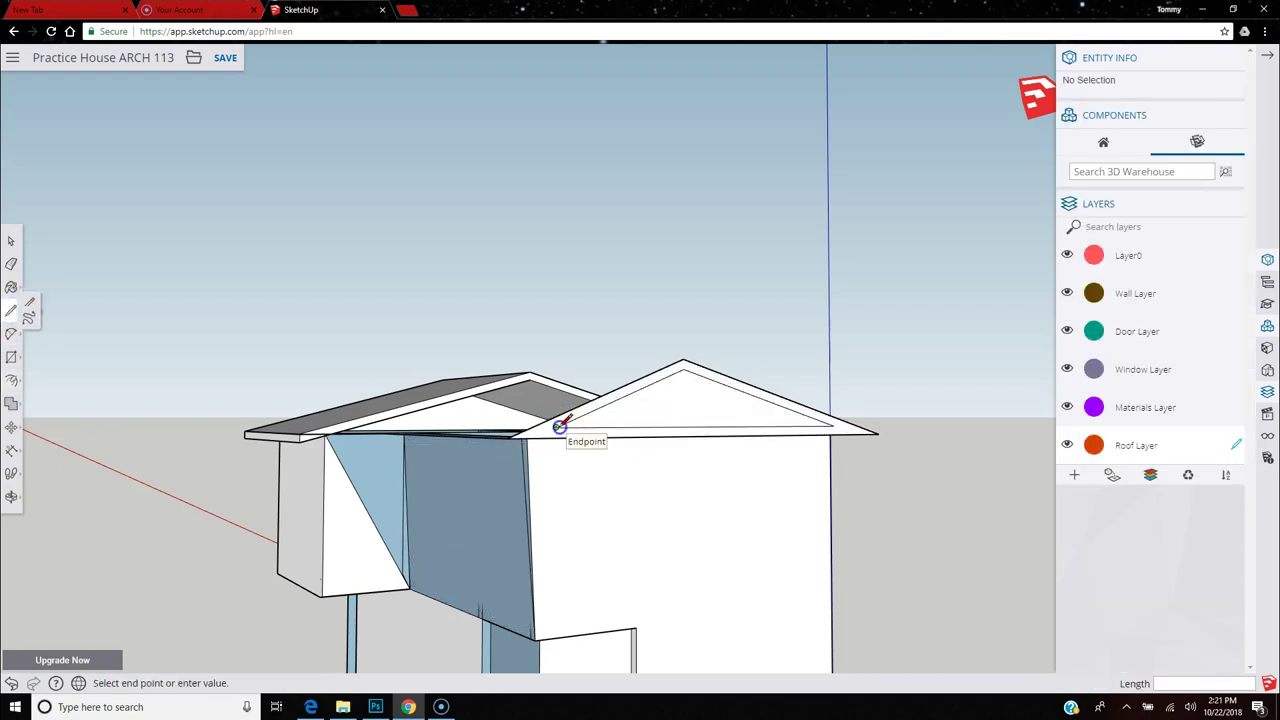
left_click(507, 447)
left_click(508, 440)
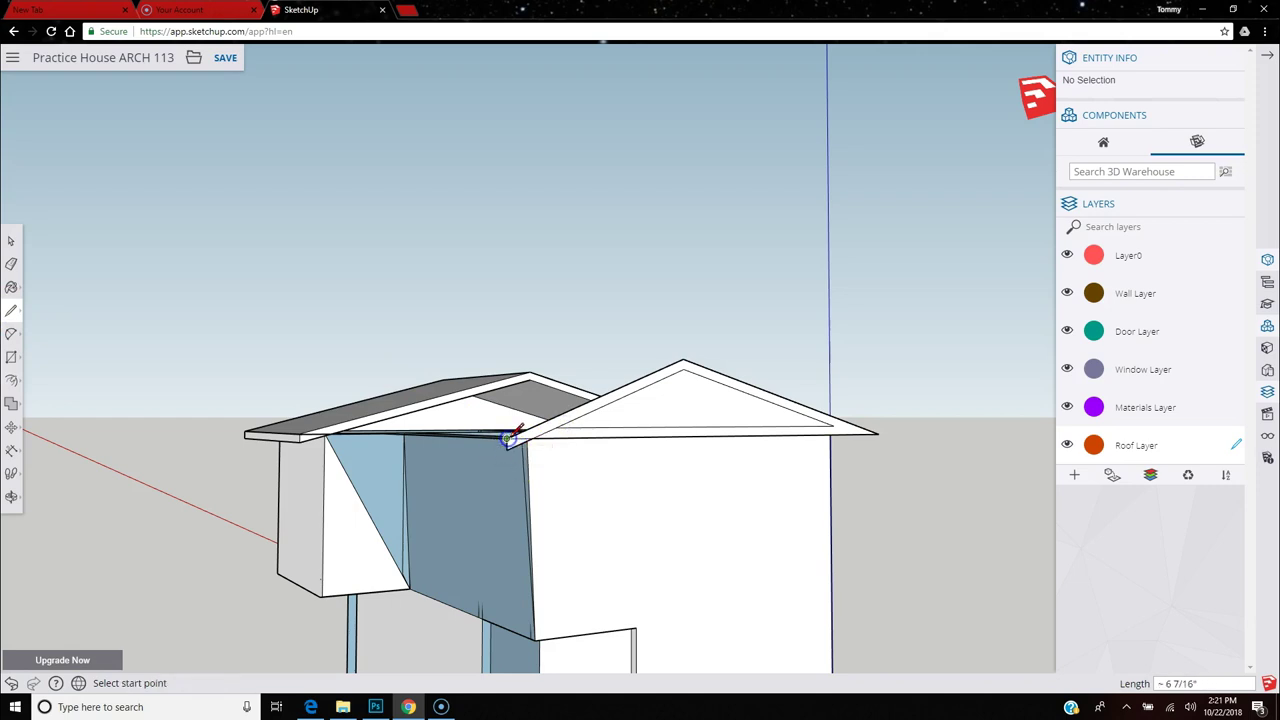
left_click(879, 442)
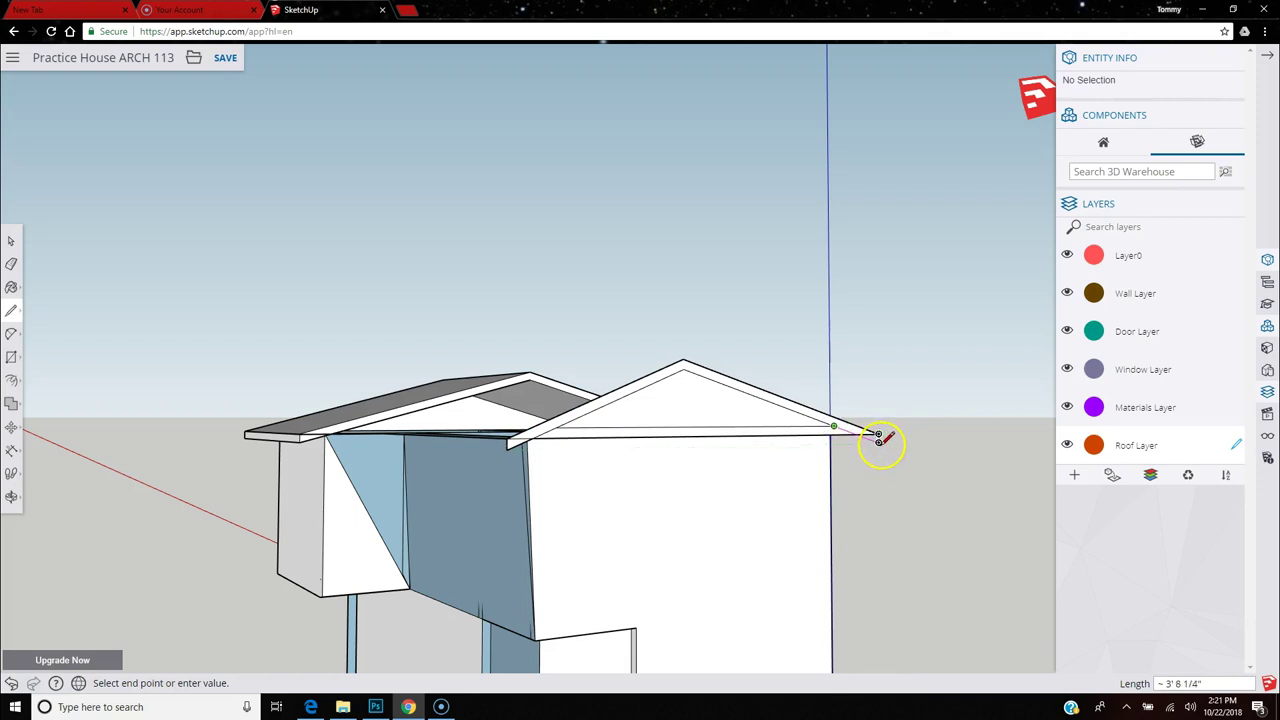
left_click(880, 438)
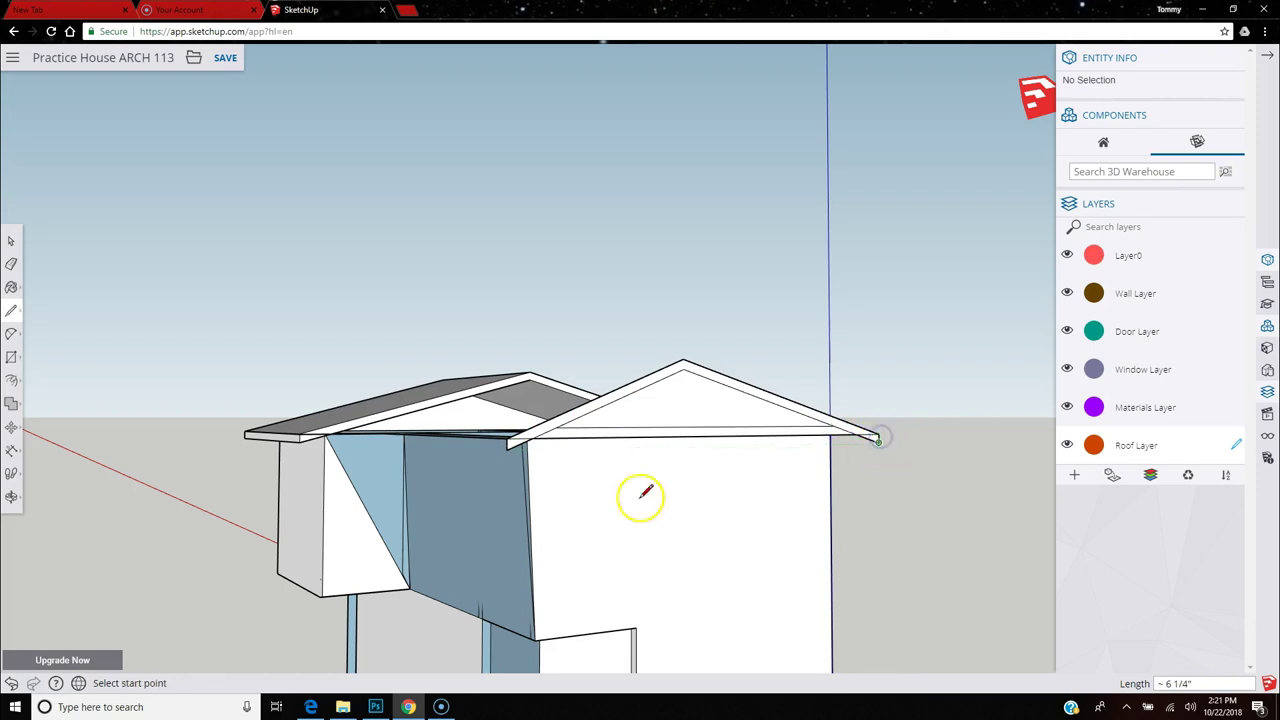
Erase the stray edges left beneath the front gable's eave corners.
left_click(14, 261)
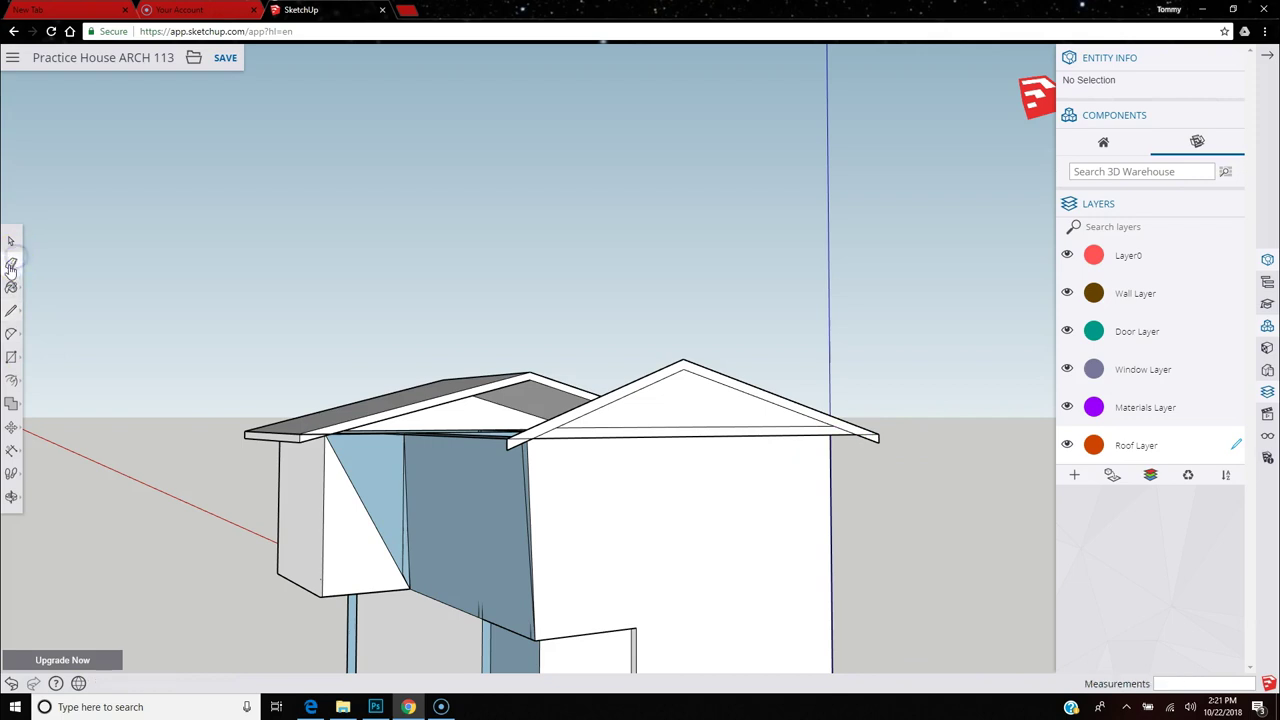
scroll(545, 455, "up", 5)
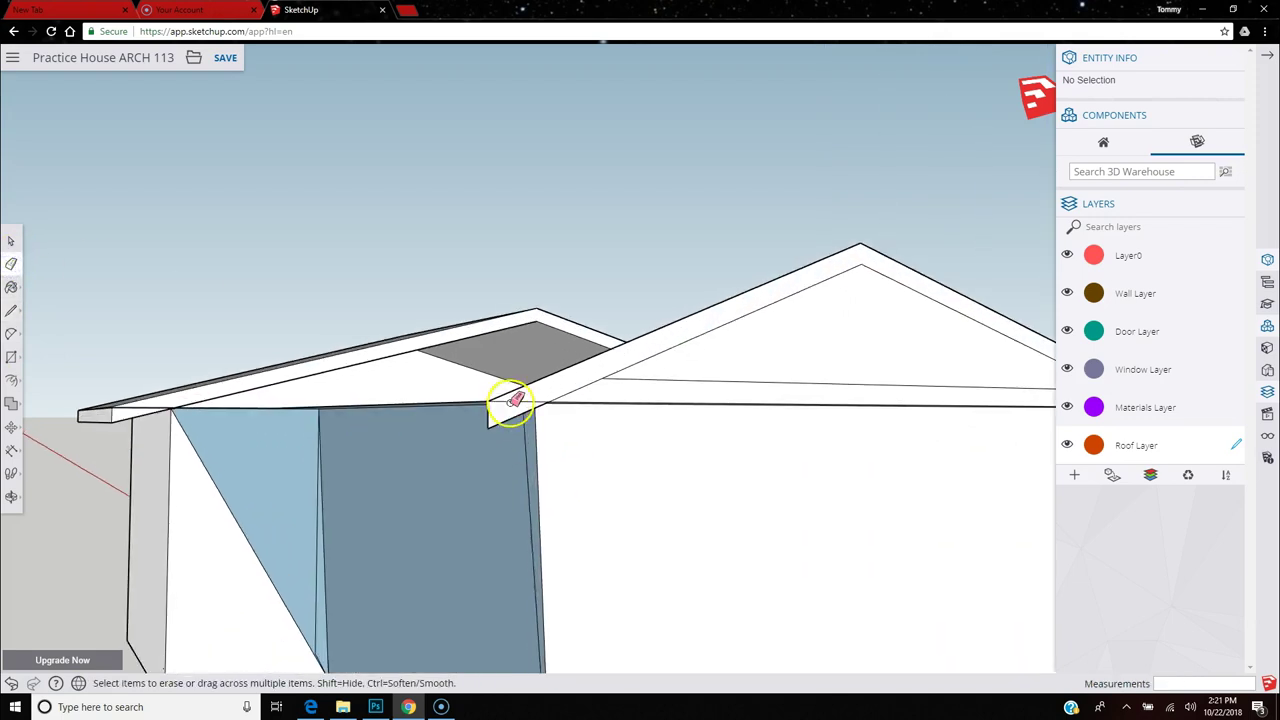
scroll(435, 437, "down", 5)
mouse_move(277, 443)
middle_mouse_down()
mouse_move(337, 437)
mouse_move(319, 414)
mouse_move(246, 446)
mouse_move(394, 429)
middle_mouse_up()
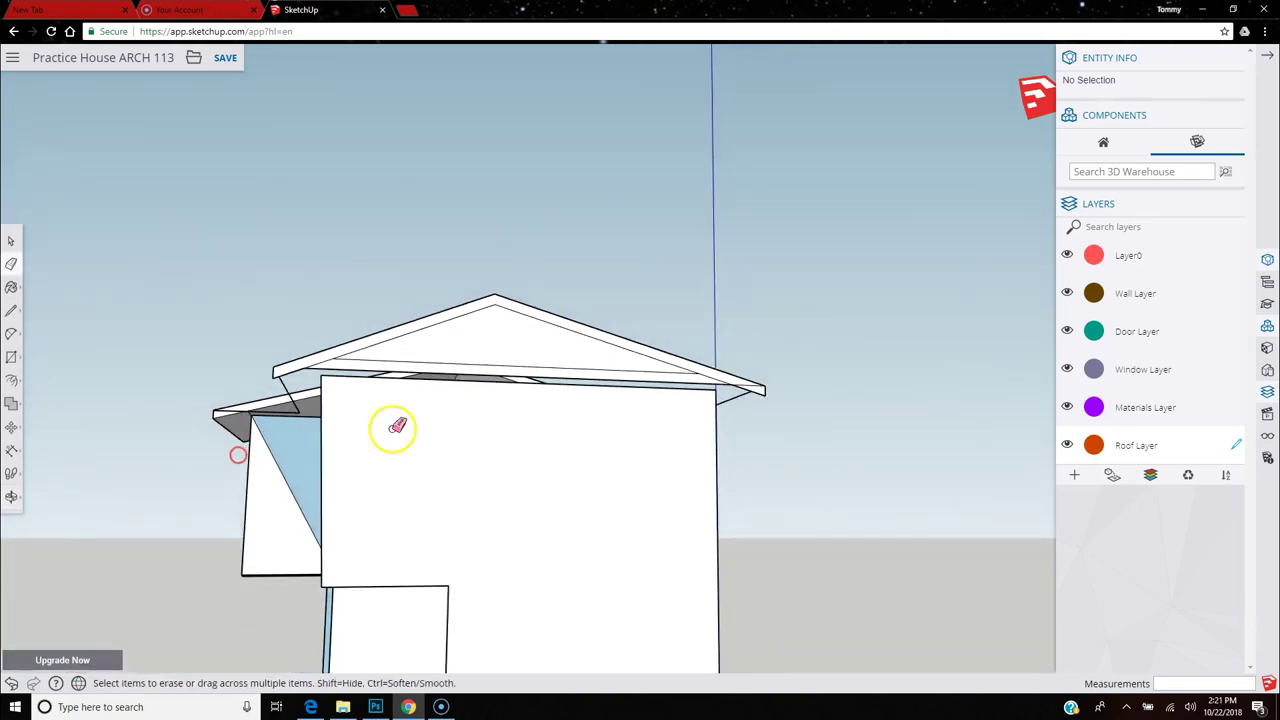
scroll(771, 415, "up", 2)
scroll(771, 415, "up", 4)
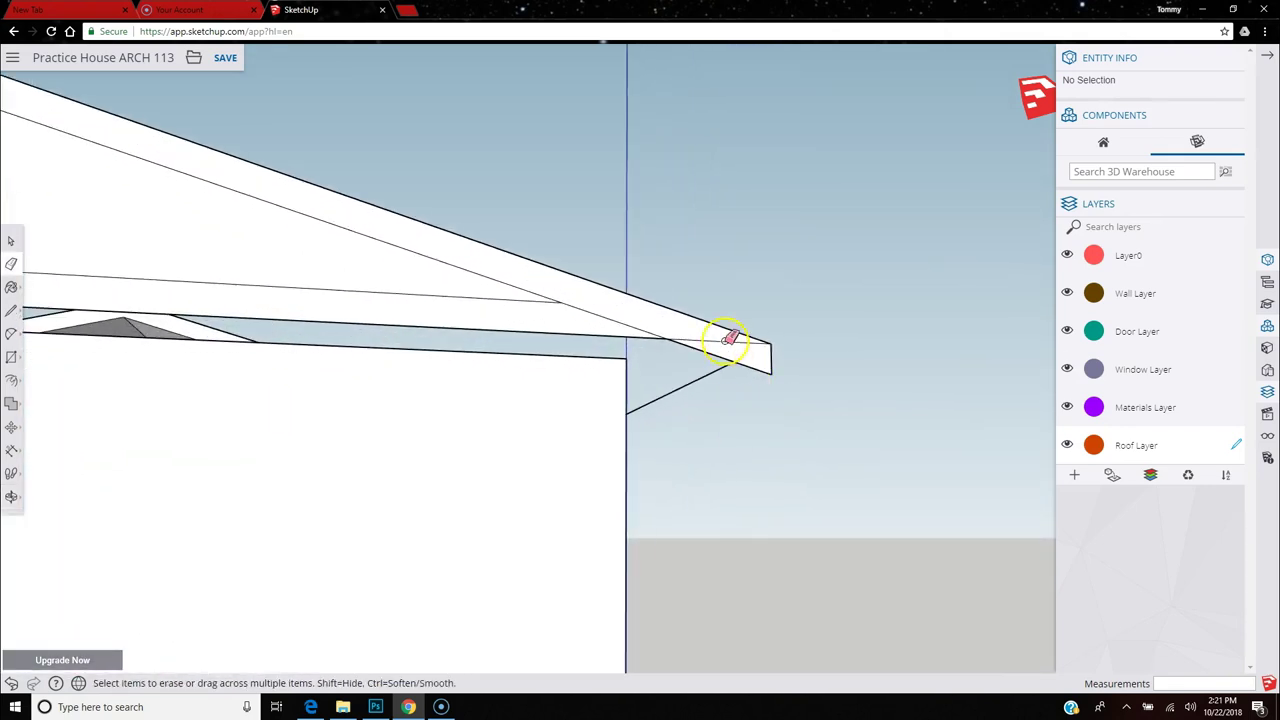
scroll(851, 486, "down", 4)
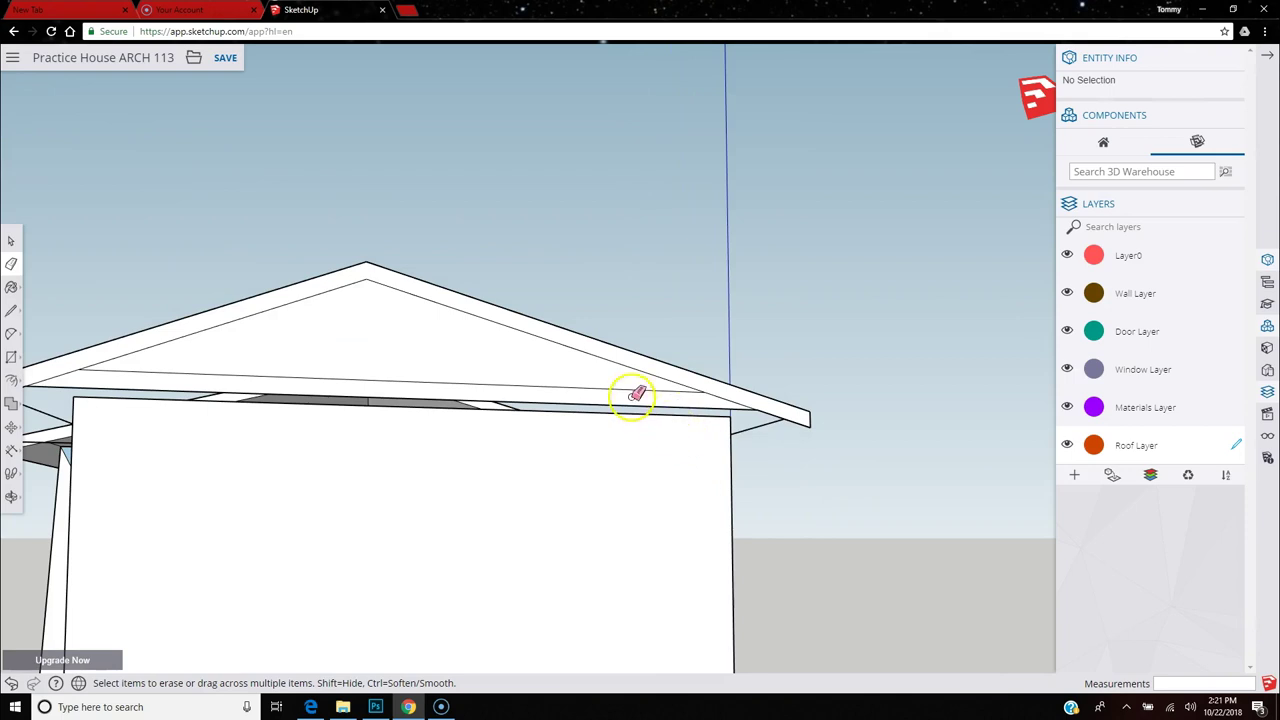
scroll(737, 500, "down", 3)
mouse_move(737, 500)
middle_mouse_down()
mouse_move(643, 497)
mouse_move(875, 578)
mouse_move(1229, 606)
middle_mouse_up()
mouse_move(650, 628)
middle_mouse_down()
mouse_move(749, 586)
mouse_move(885, 569)
middle_mouse_up()
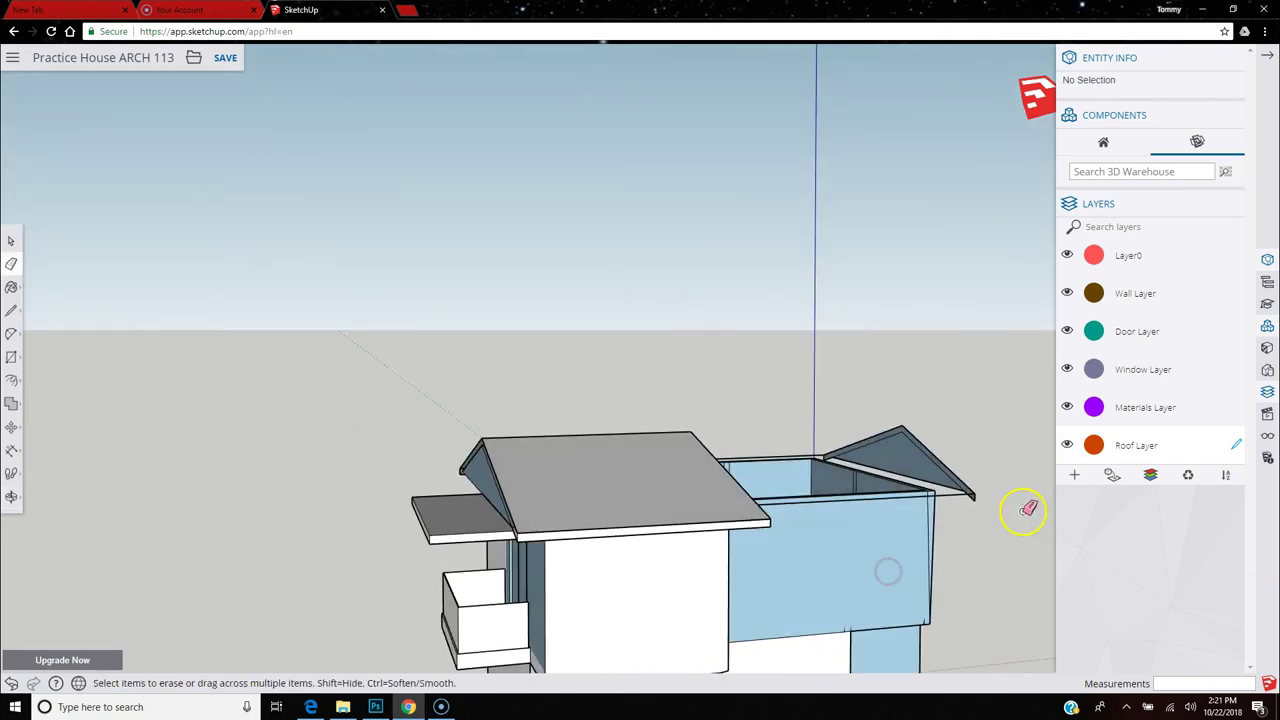
scroll(1025, 512, "up", 1)
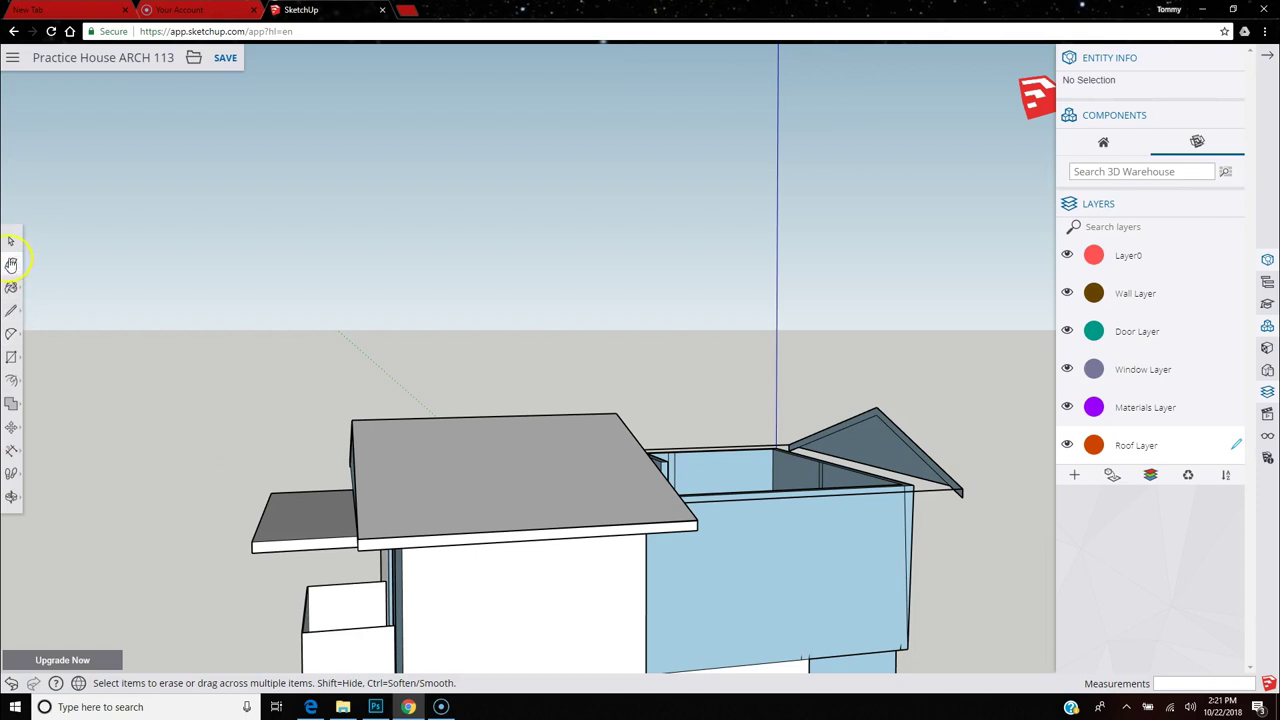
With Push/Pull, push the back gable face in and the front gable triangle back about 2 inches.
left_click(12, 383)
left_click(46, 358)
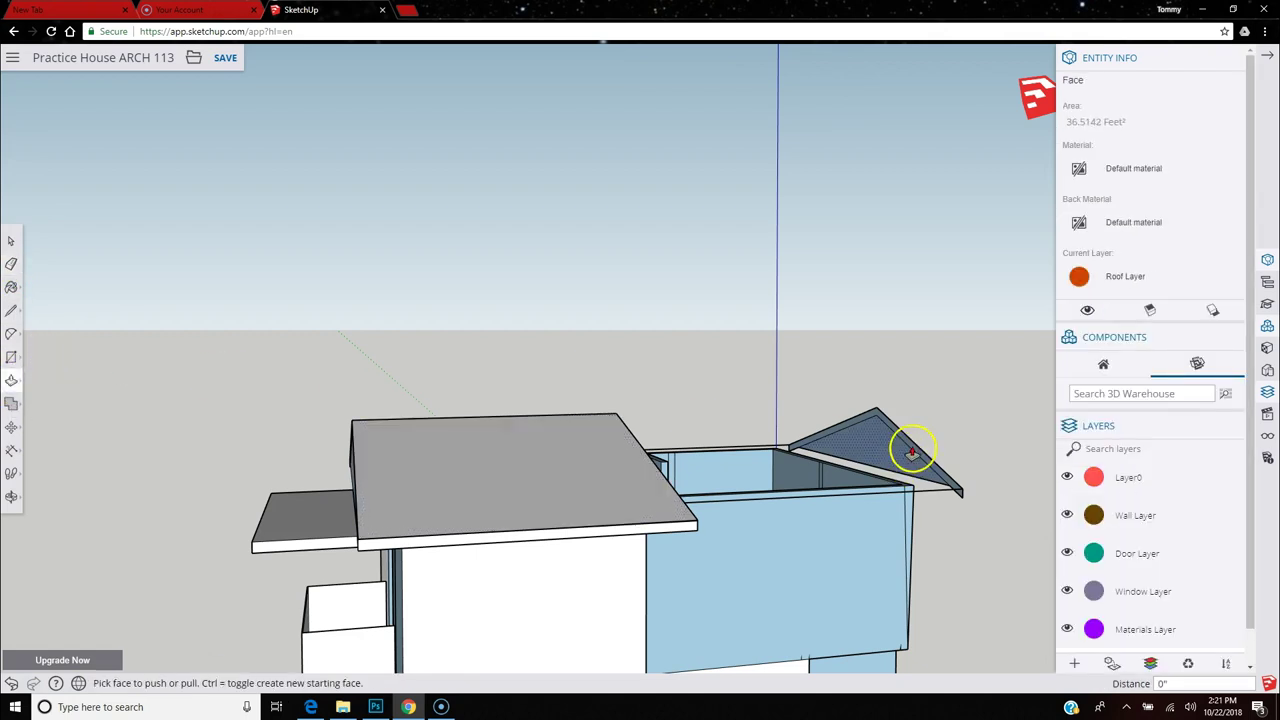
left_click_drag(912, 451, 680, 503)
middle_click_drag(803, 537, 443, 508)
middle_click_drag(634, 523, 509, 525)
left_click_drag(735, 471, 698, 521)
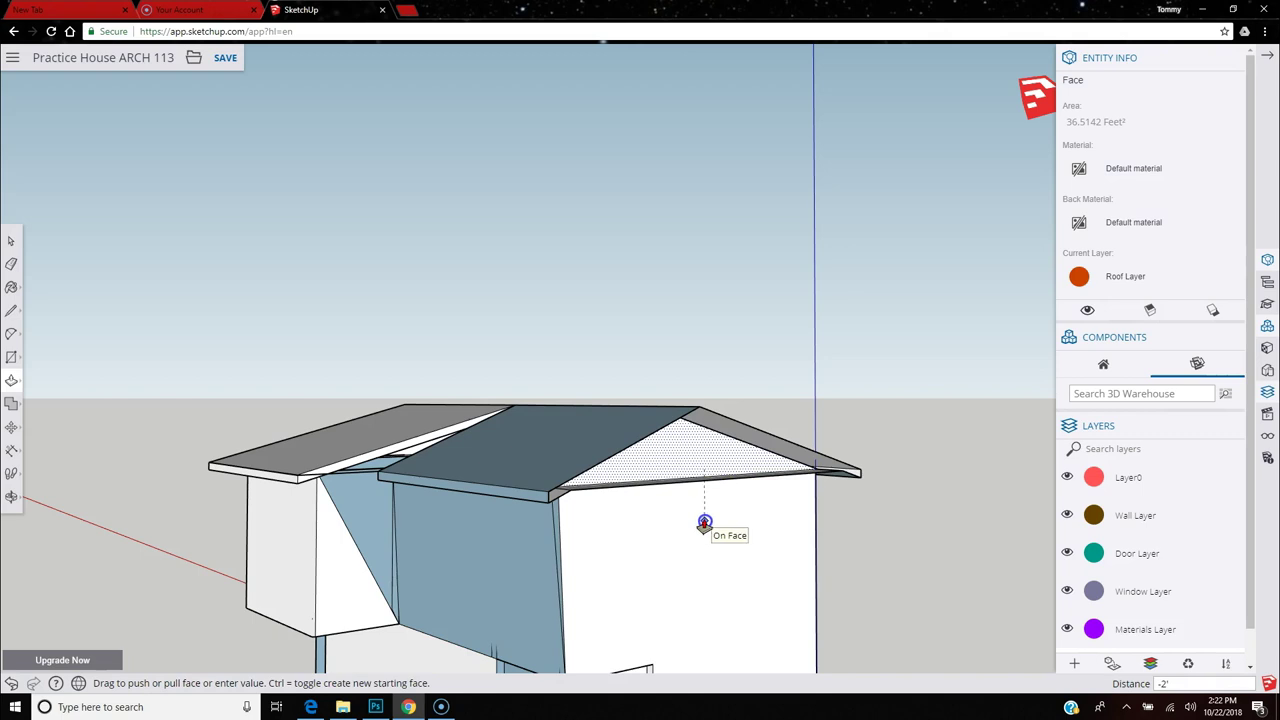
left_click_drag(704, 523, 704, 523)
Pull the gable faces out to the roof edge so the trim band stands out.
middle_click_drag(704, 523, 566, 523)
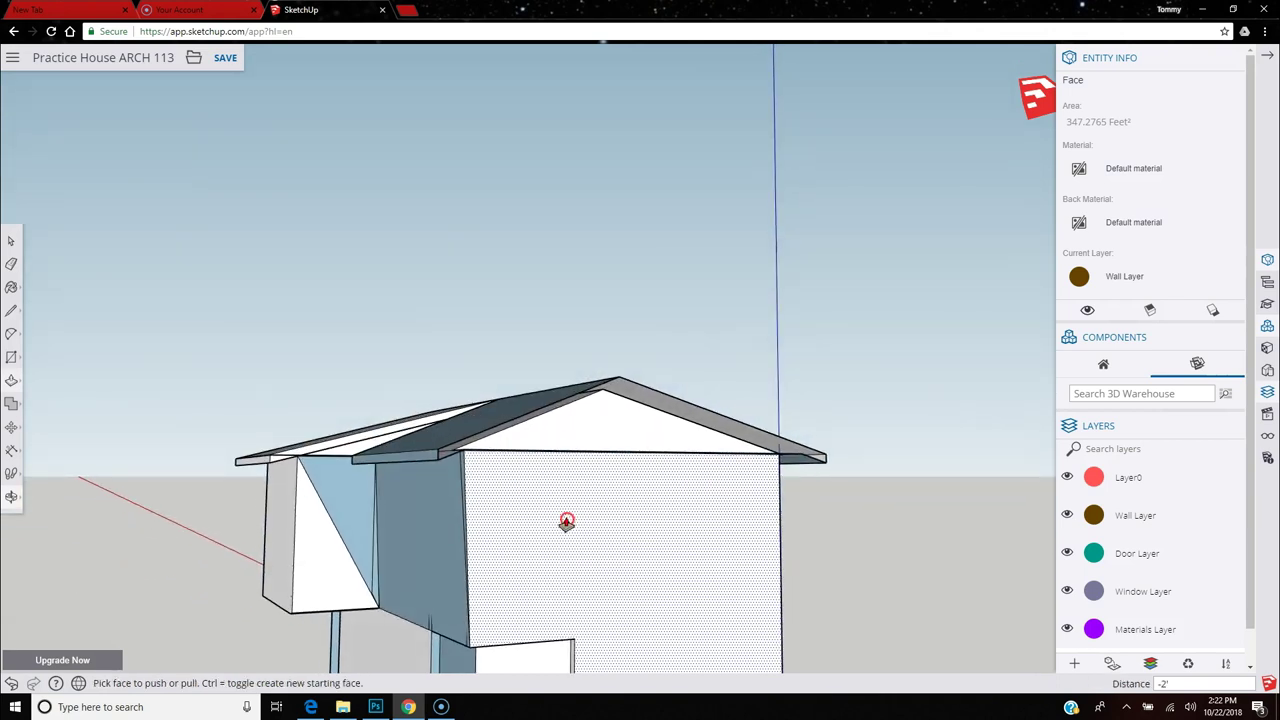
left_click(576, 440)
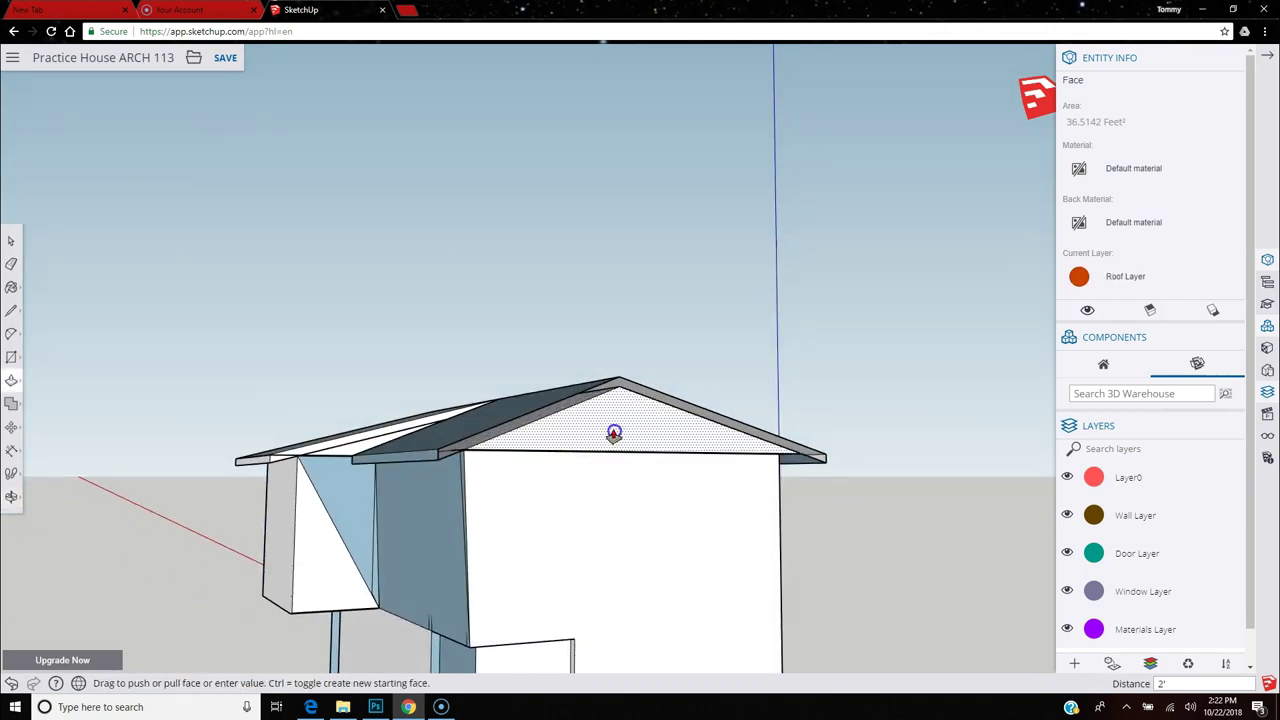
left_click(711, 414)
middle_click_drag(591, 560, 500, 529)
scroll(531, 409, "up", 5)
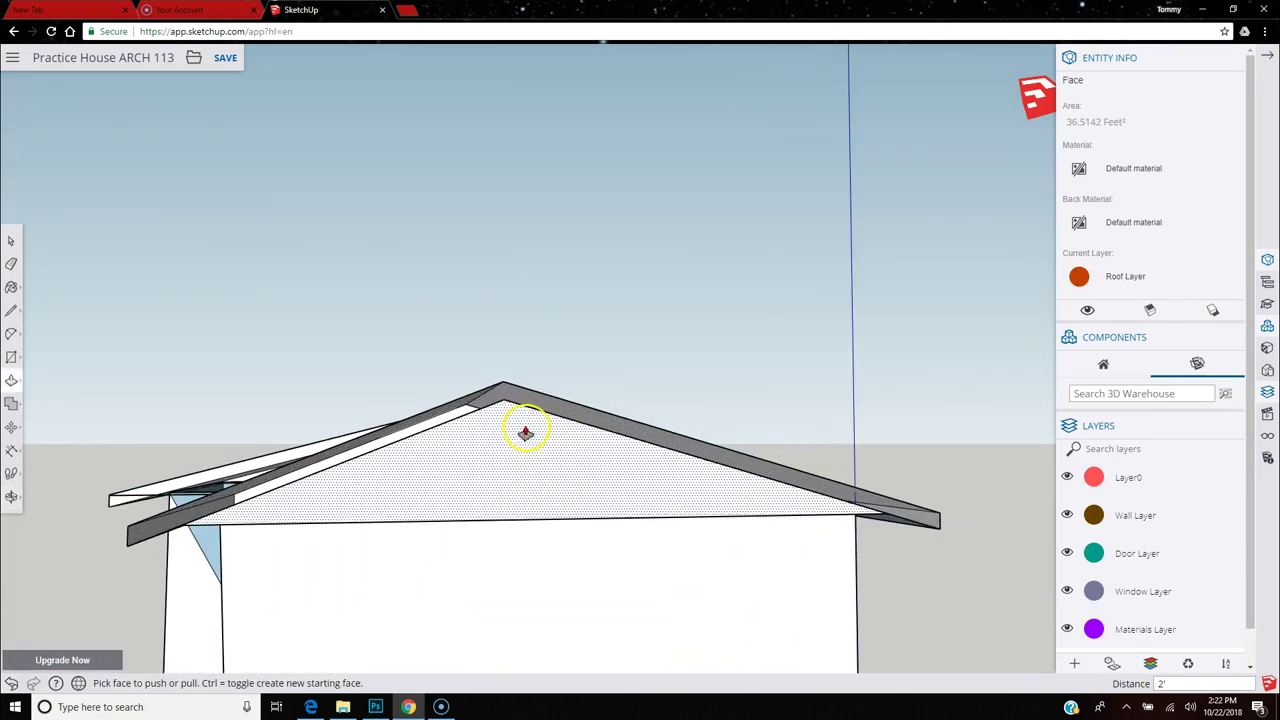
left_click(540, 432)
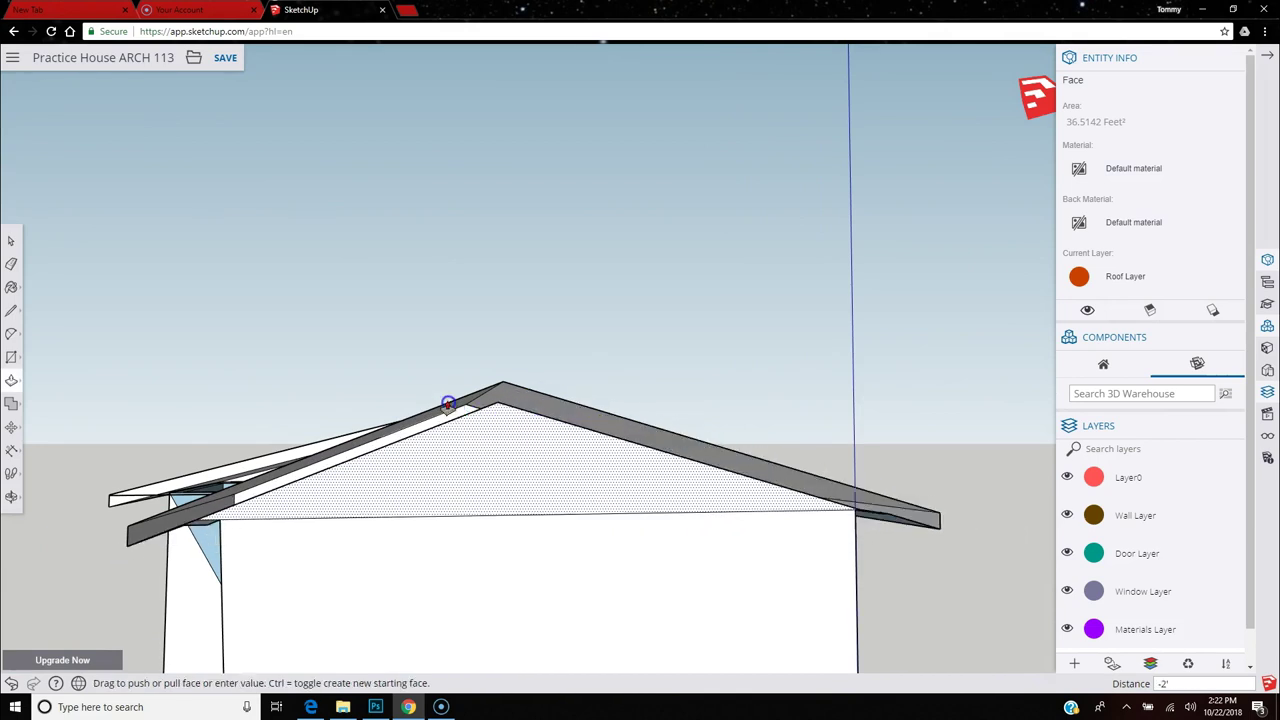
left_click(448, 405)
middle_click_drag(477, 477, 647, 478)
Draw an edge from the inner roof apex up to the outer apex.
left_click(15, 283)
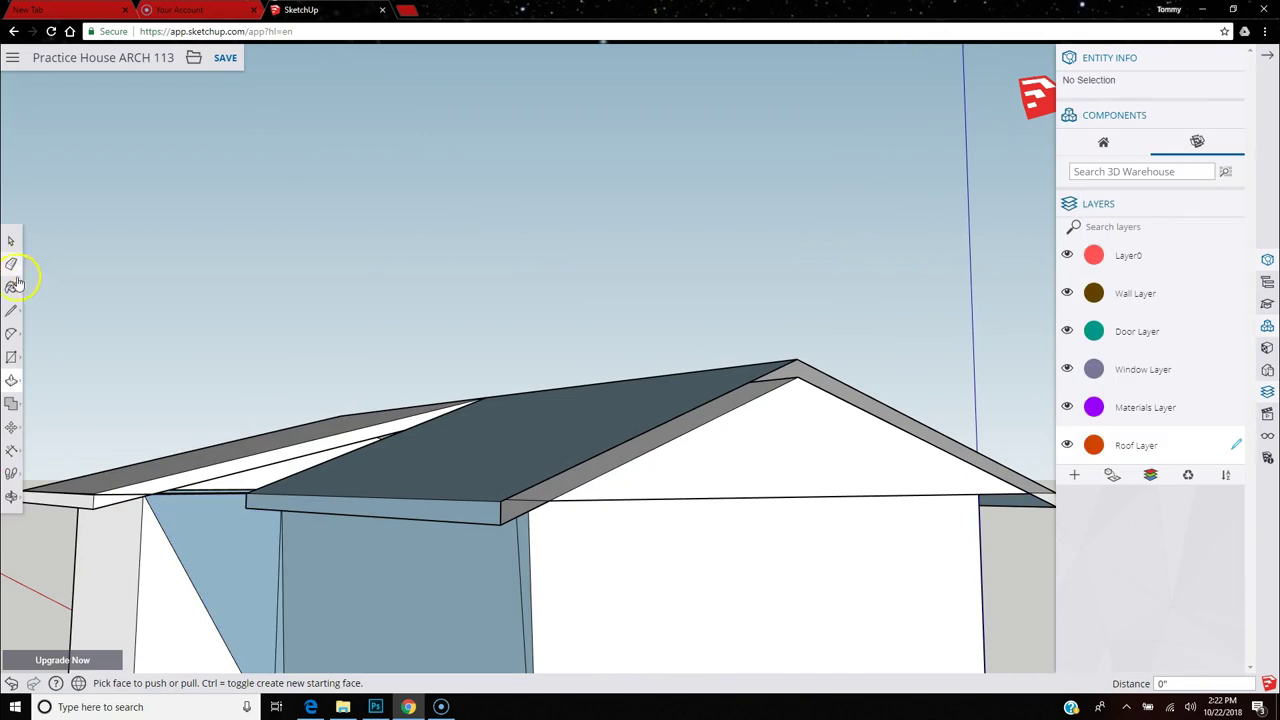
left_click(10, 311)
left_click(797, 377)
left_click(797, 358)
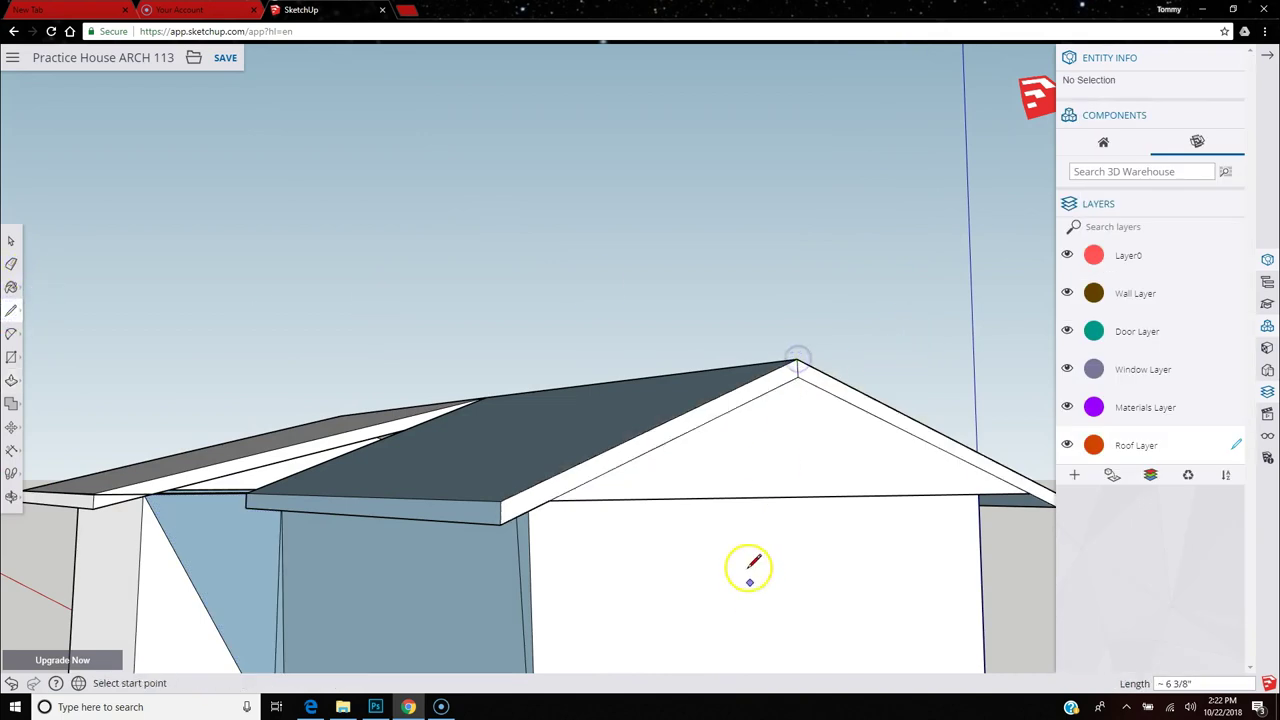
Draw an edge from the eave endpoint down to the eave corner.
scroll(749, 568, "down", 3)
middle_click_drag(751, 551, 701, 499)
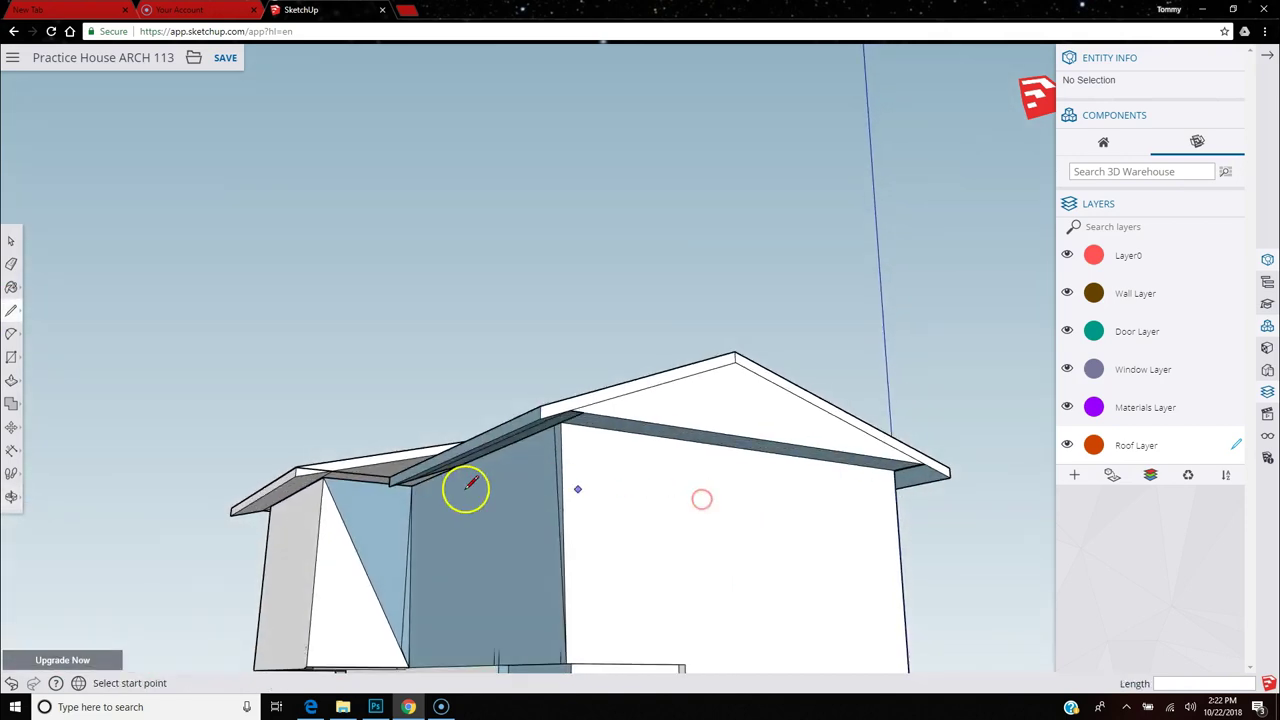
scroll(566, 440, "up", 6)
mouse_move(523, 387)
middle_mouse_down()
mouse_move(523, 360)
mouse_move(533, 402)
middle_mouse_up()
key("l")
left_click(518, 398)
middle_click_drag(517, 400, 324, 556)
left_click(470, 515)
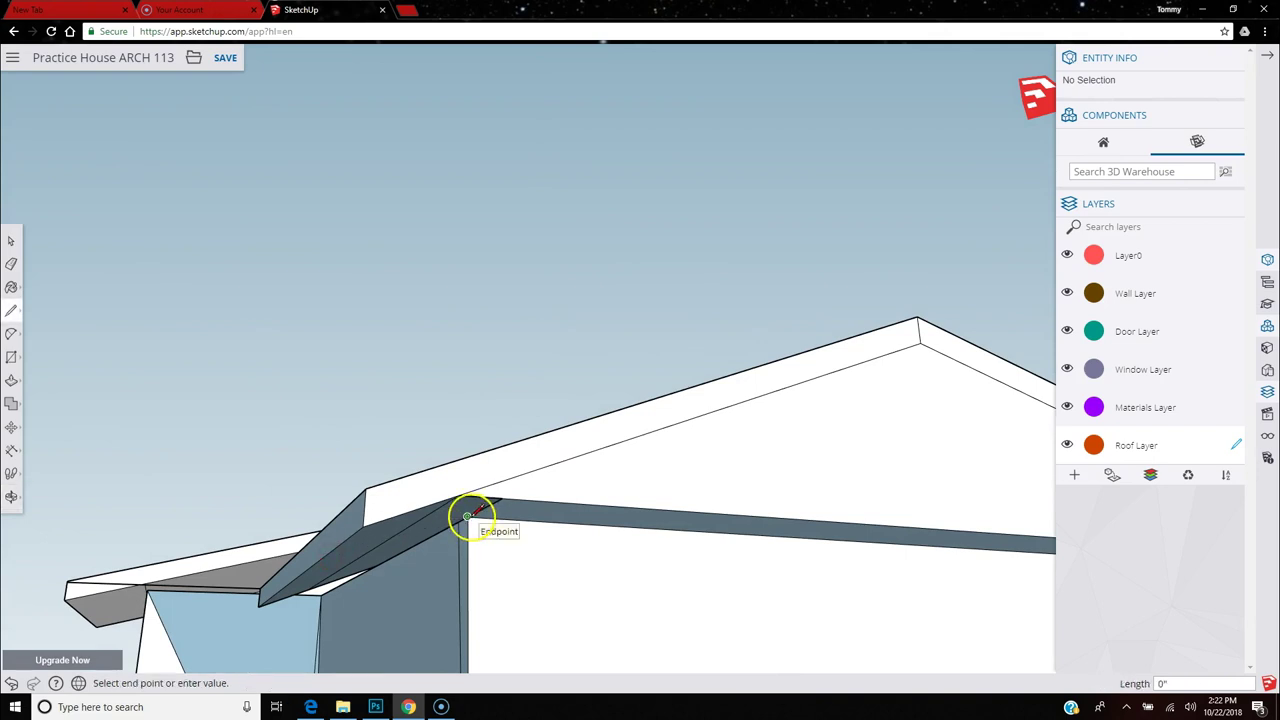
Add short edges along the roof edge and at the roof corner to split the rafter face.
middle_click_drag(468, 490, 469, 368)
middle_click_drag(463, 438, 698, 554)
left_click_drag(707, 559, 612, 521)
key("l")
left_click(469, 418)
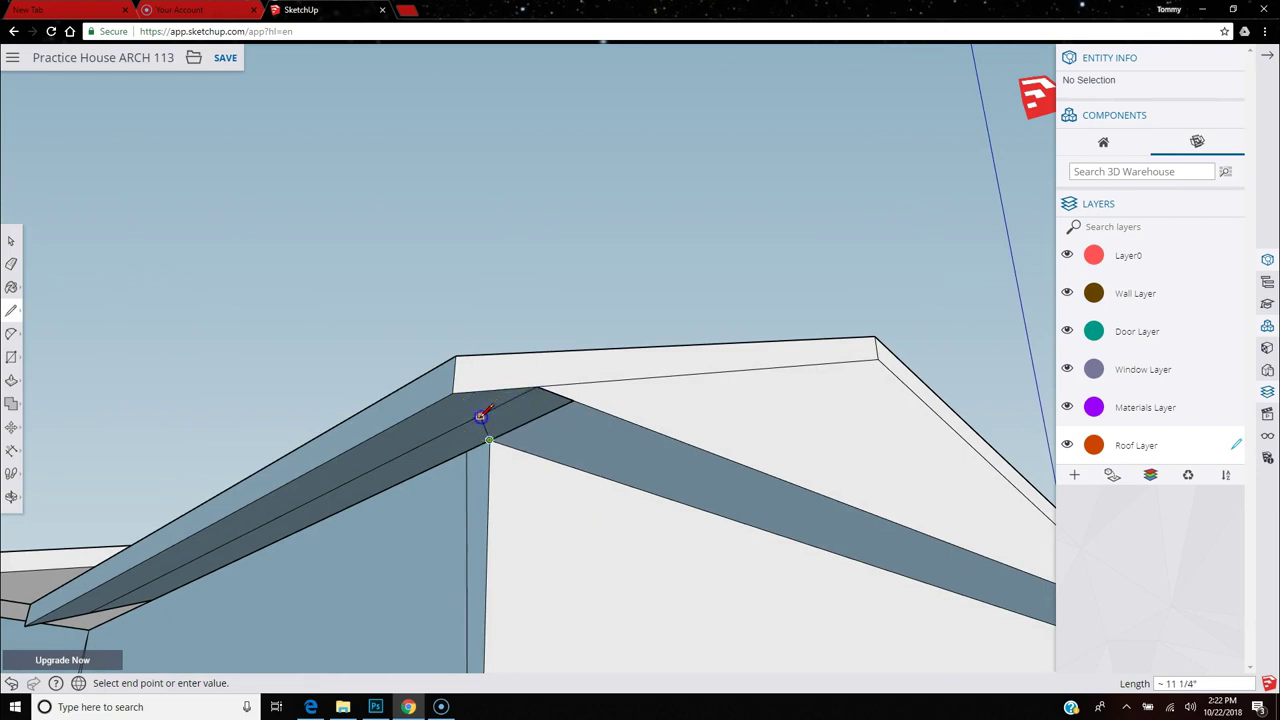
left_click(481, 415)
left_click(466, 451)
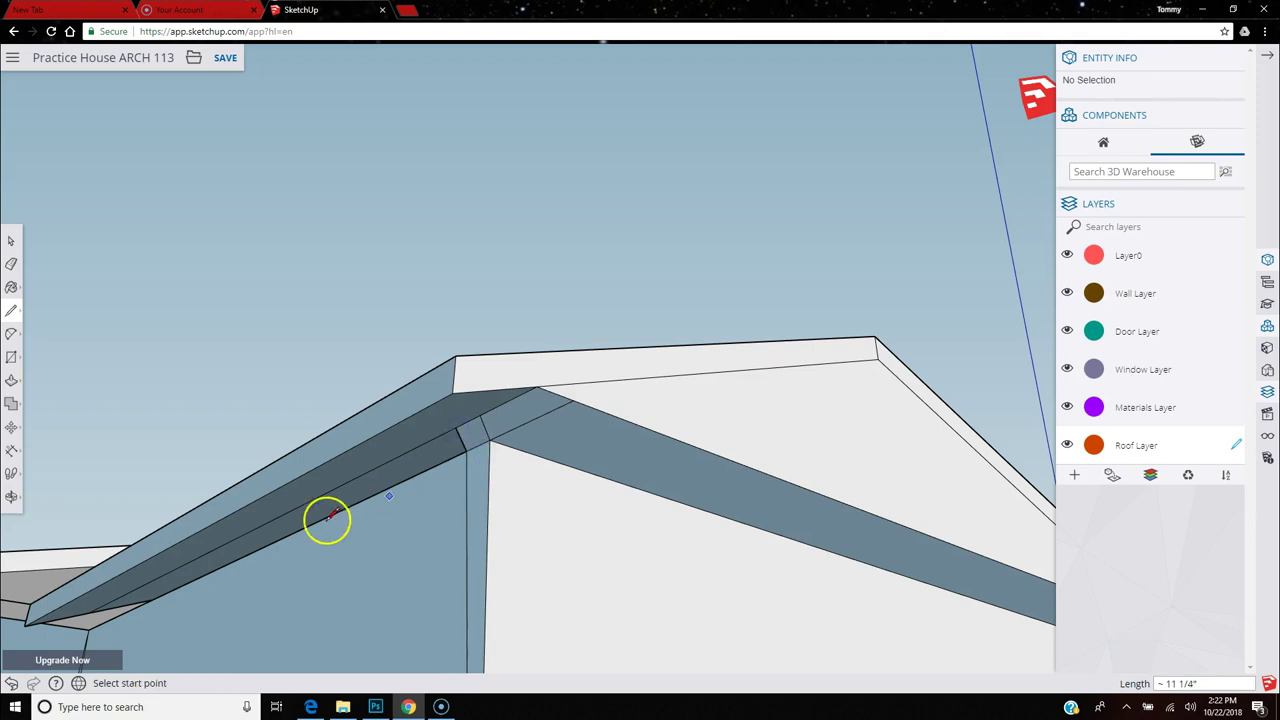
left_click(89, 628)
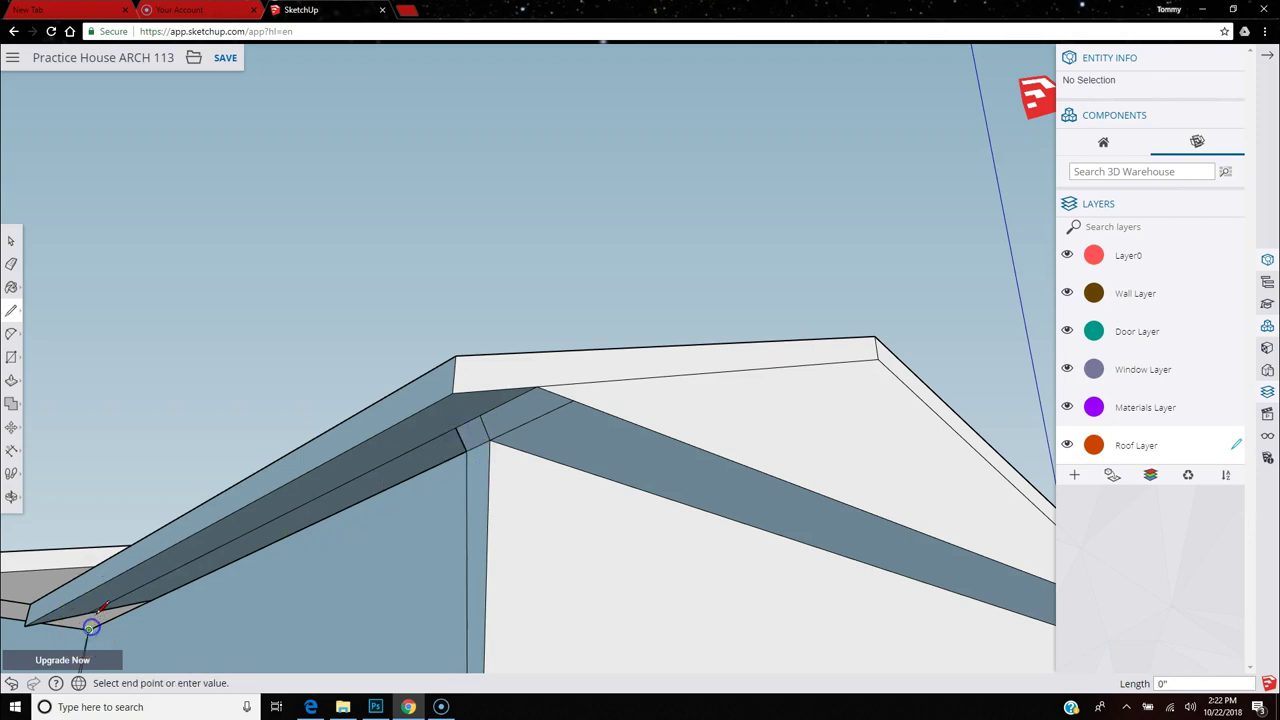
left_click(99, 608)
middle_click_drag(89, 628, 192, 463)
scroll(20, 610, "down", 2)
scroll(196, 460, "down", 1)
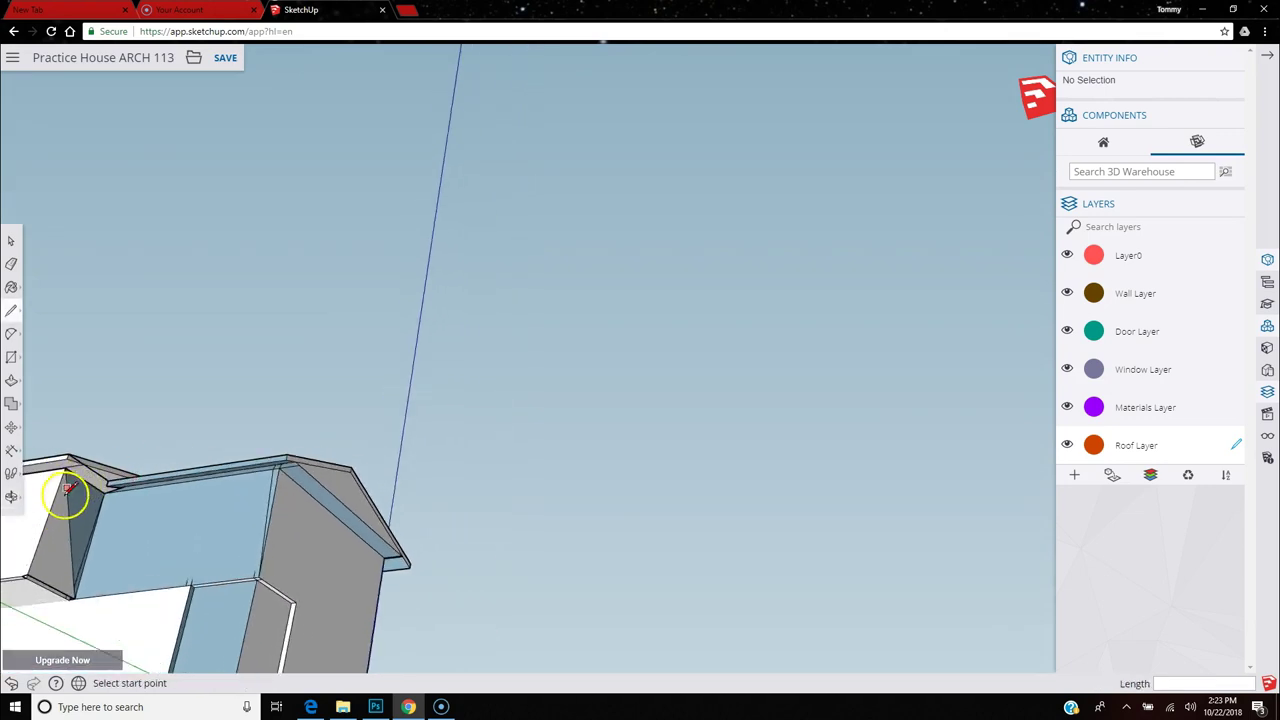
scroll(53, 472, "up", 3)
scroll(80, 410, "up", 2)
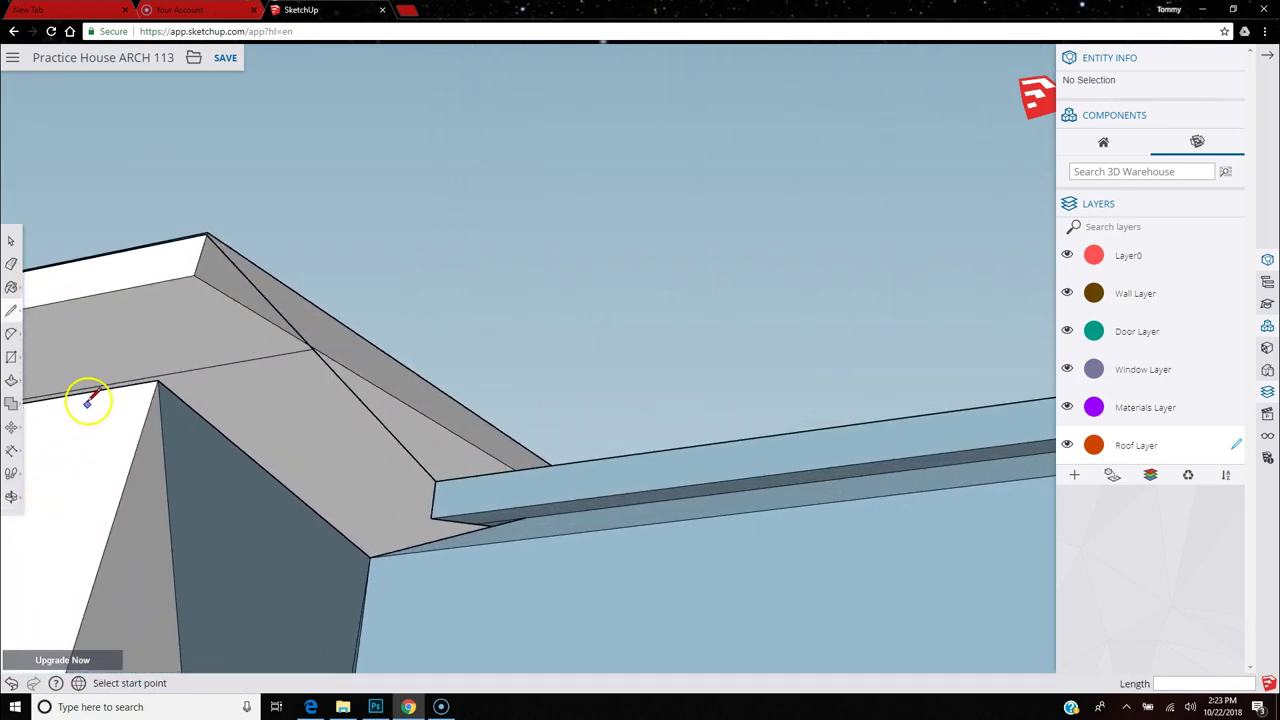
middle_click_drag(380, 393, 276, 478)
Draw edges from the rafter corner across to the wall corner, creating new faces.
left_click(170, 476)
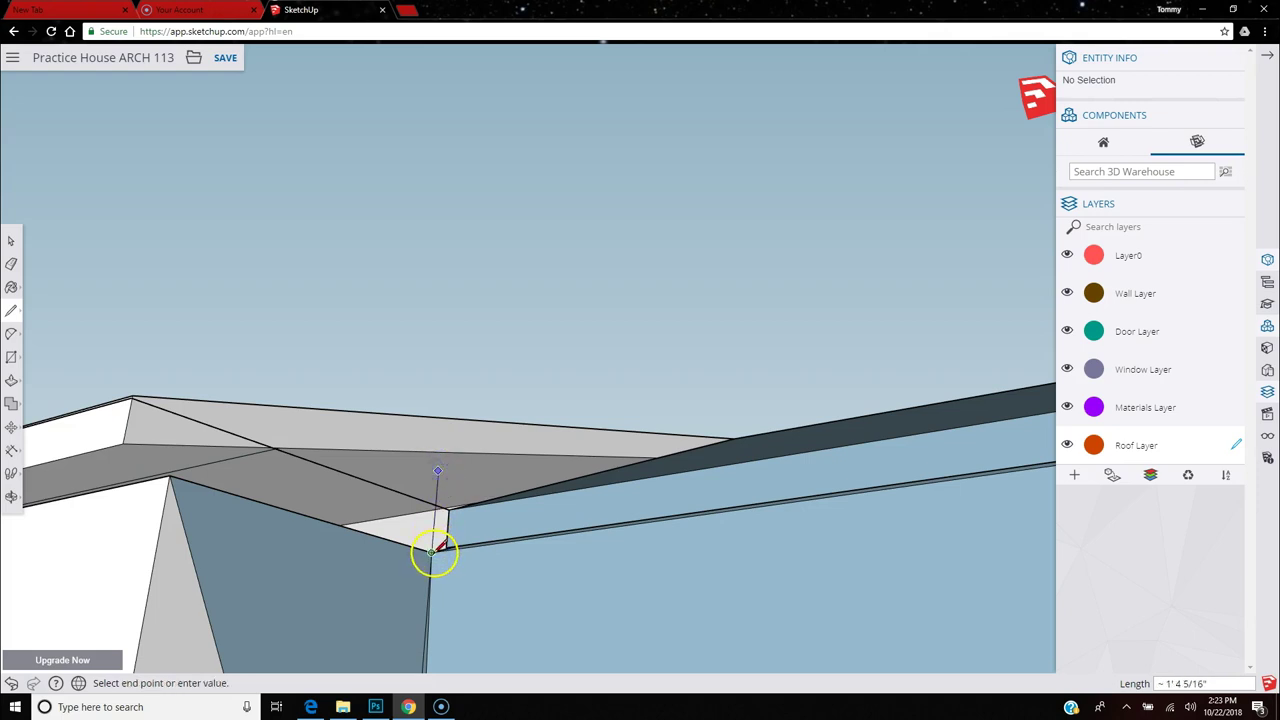
left_click(441, 469)
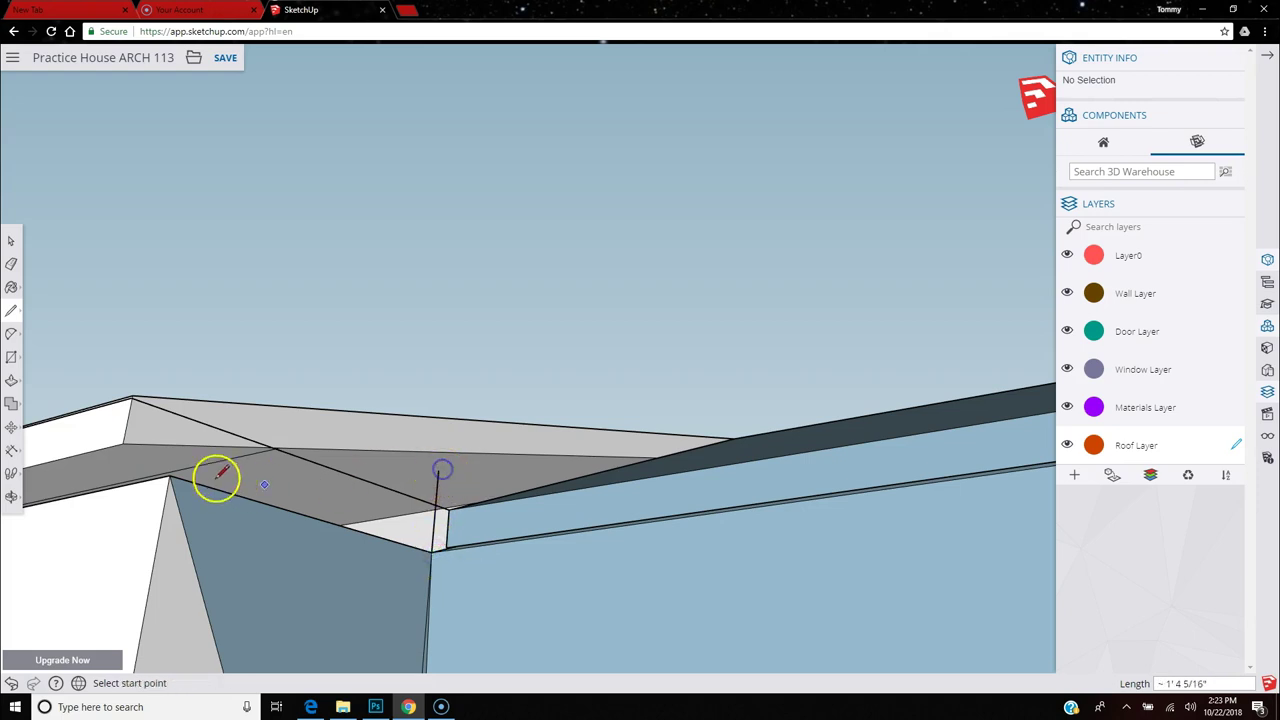
left_click(172, 475)
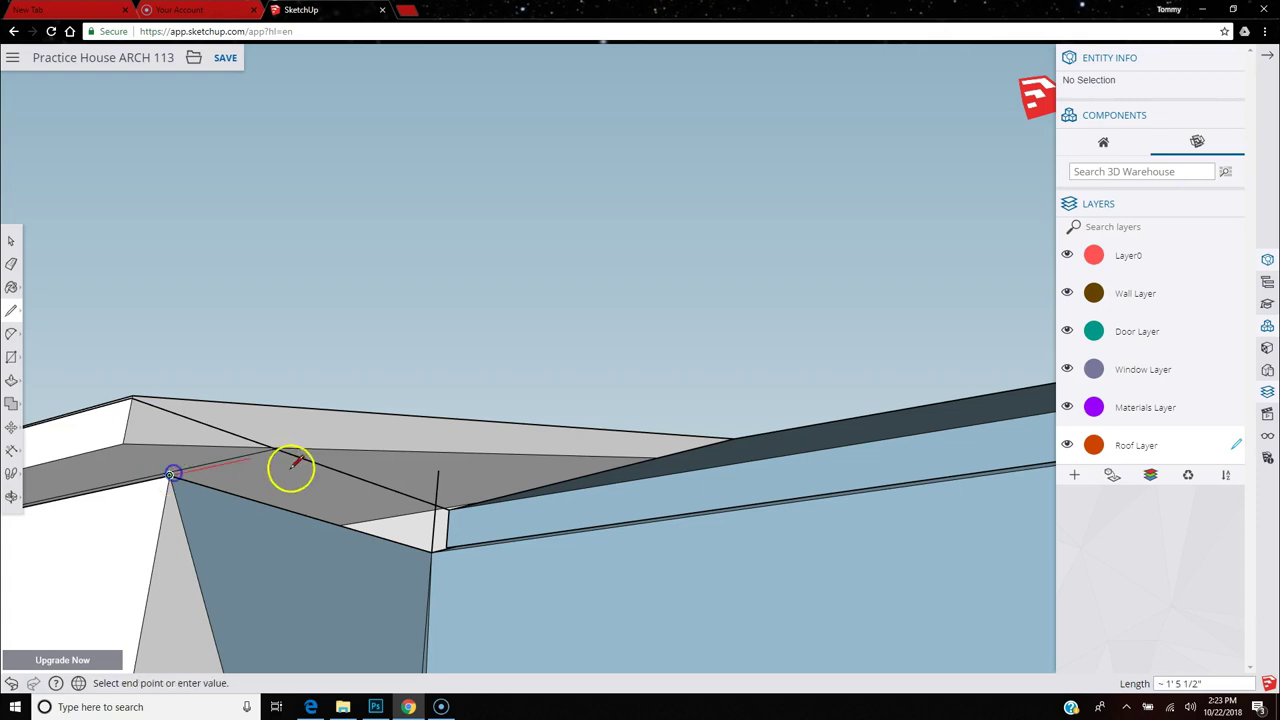
left_click(442, 469)
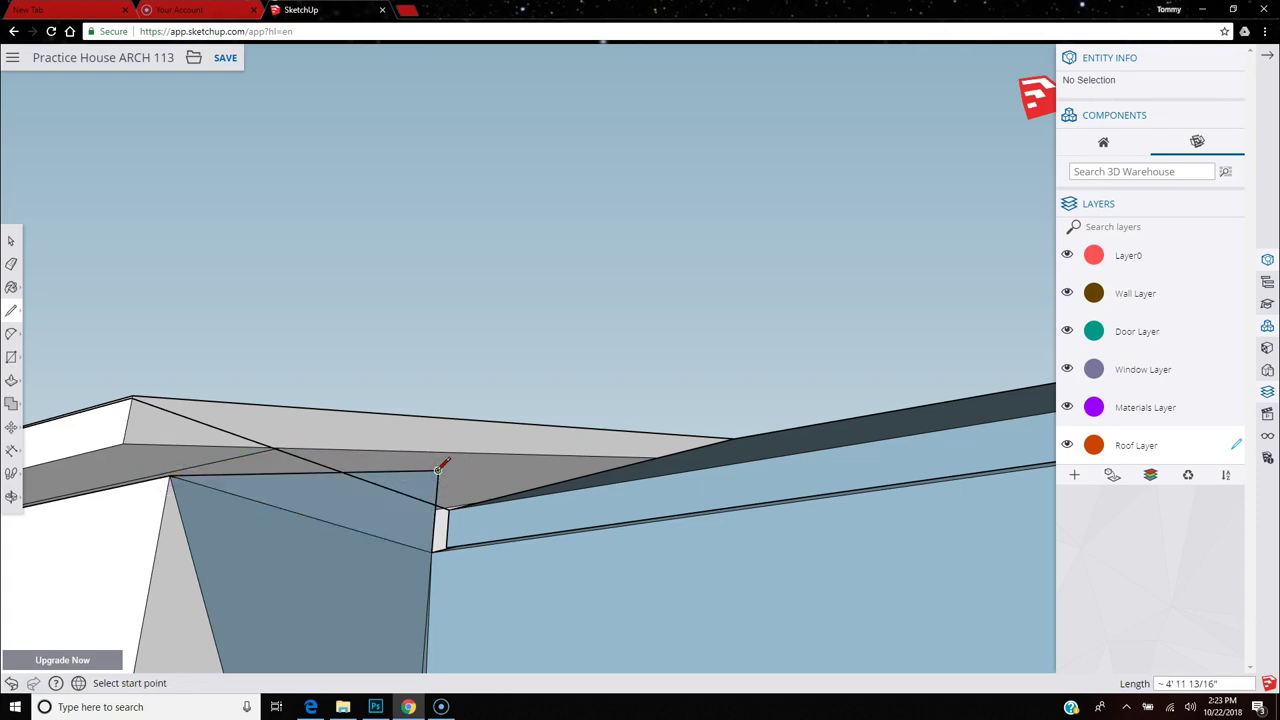
left_click(441, 469)
scroll(549, 480, "up", 3)
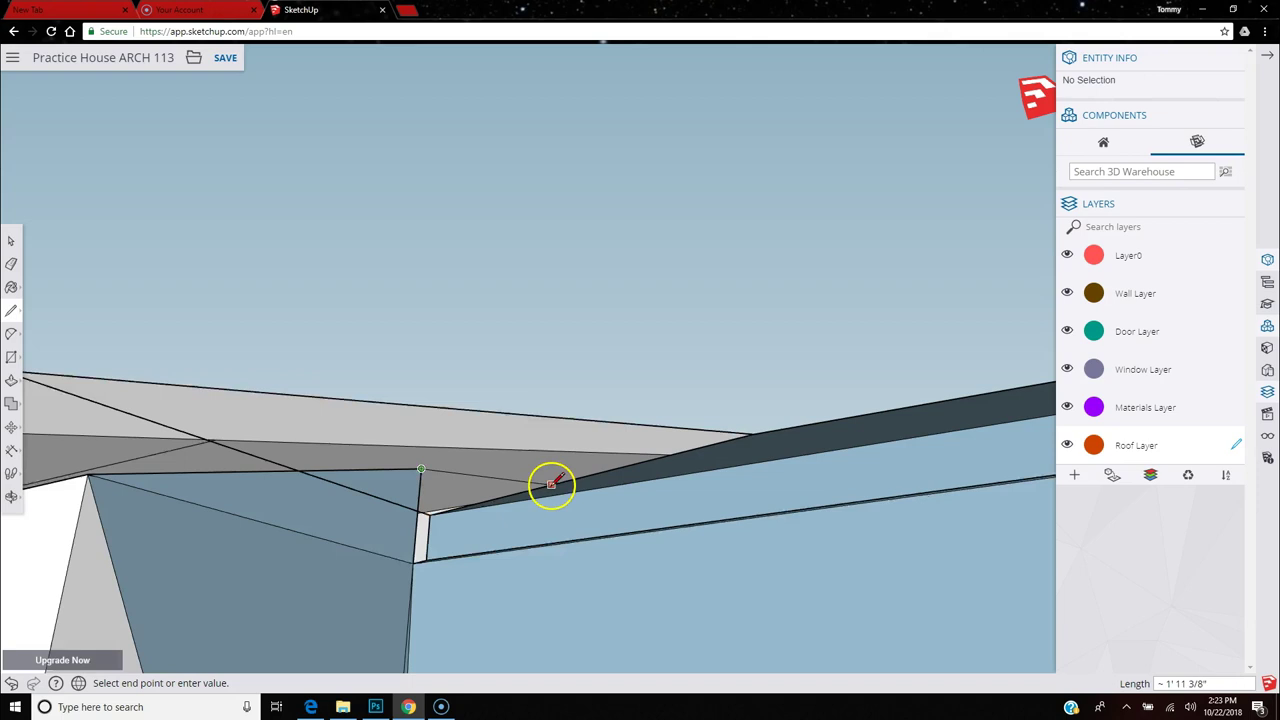
scroll(430, 494, "up", 1)
scroll(370, 516, "up", 3)
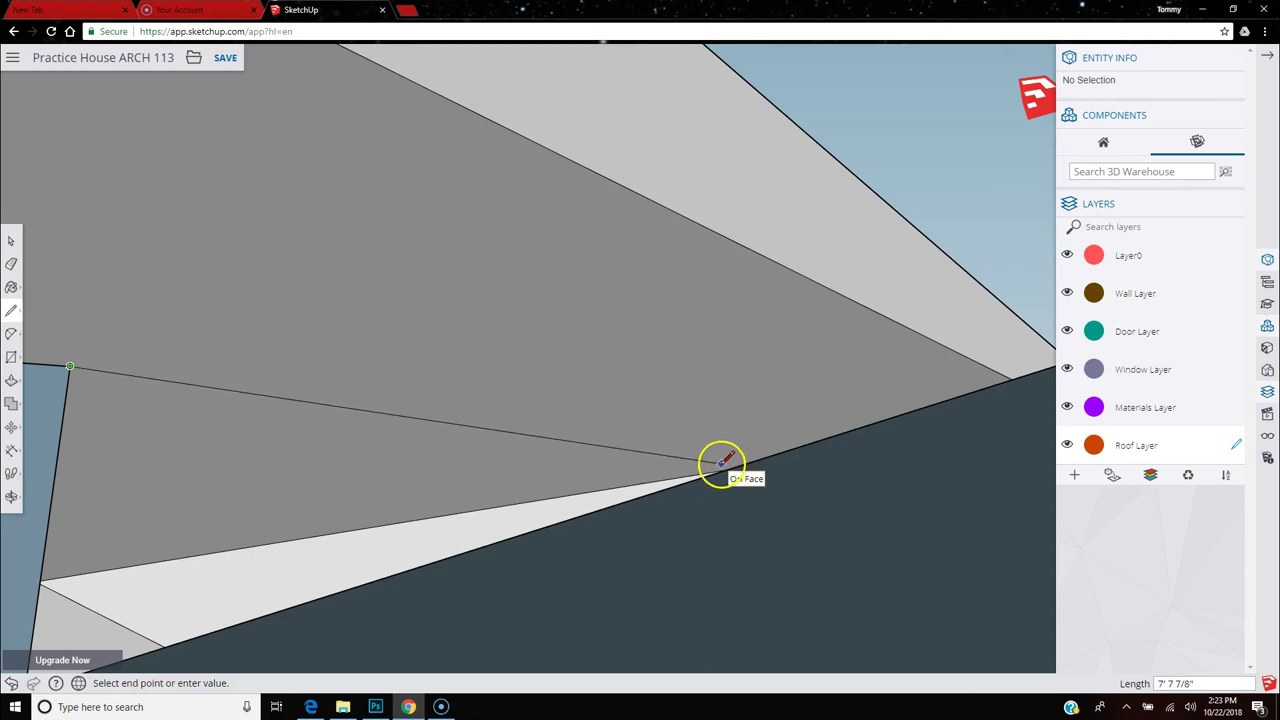
scroll(720, 460, "down", 4)
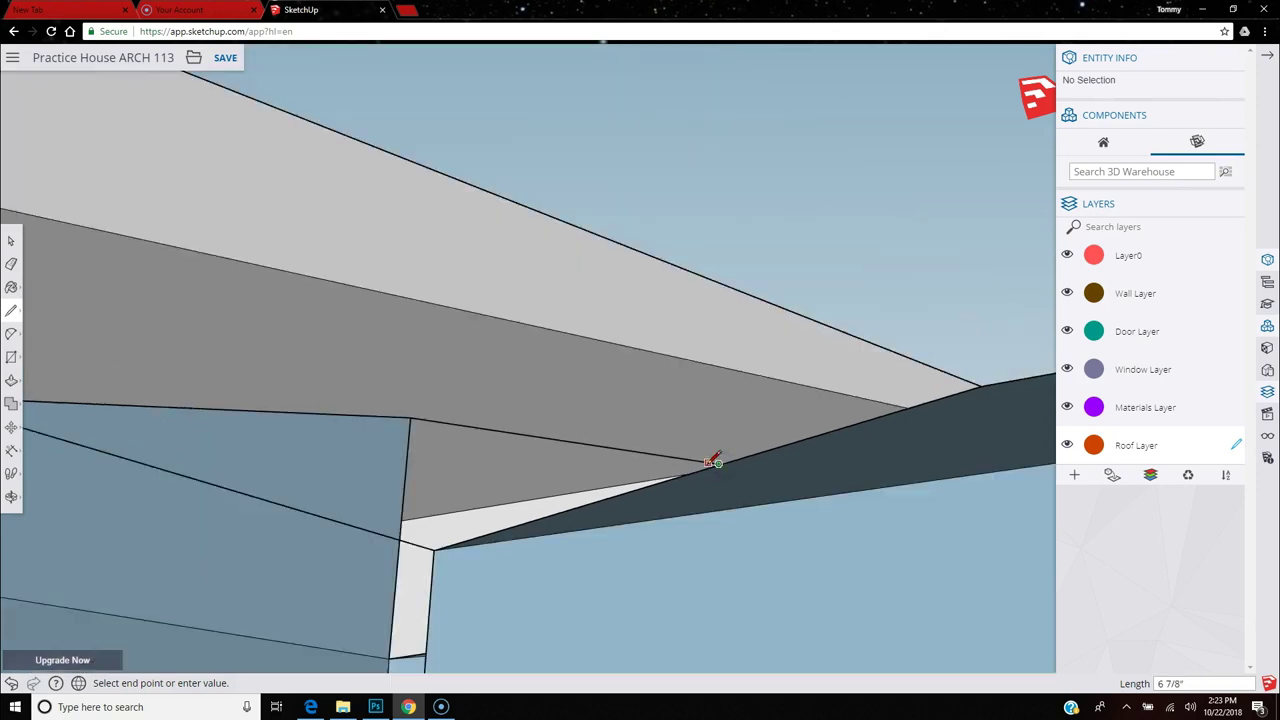
left_click(490, 597)
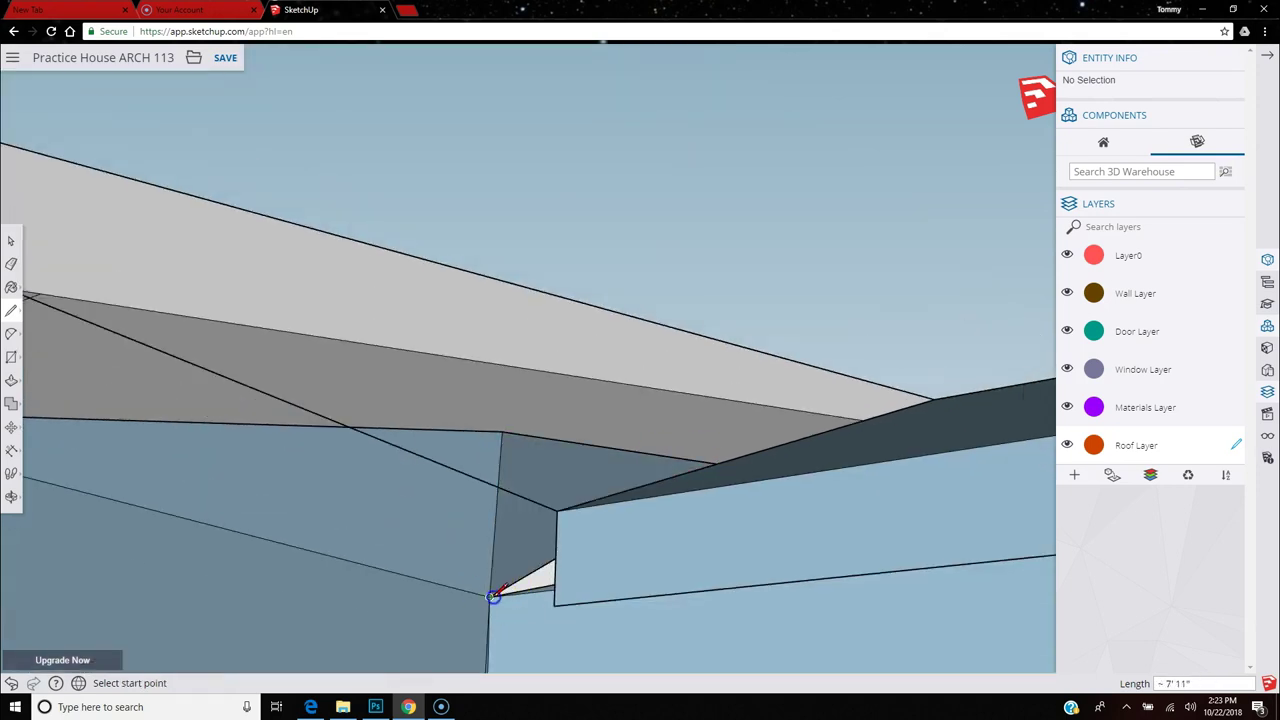
Under the overhang, draw edges and a diagonal to fill the gap with a triangular face.
middle_click_drag(556, 558, 778, 598)
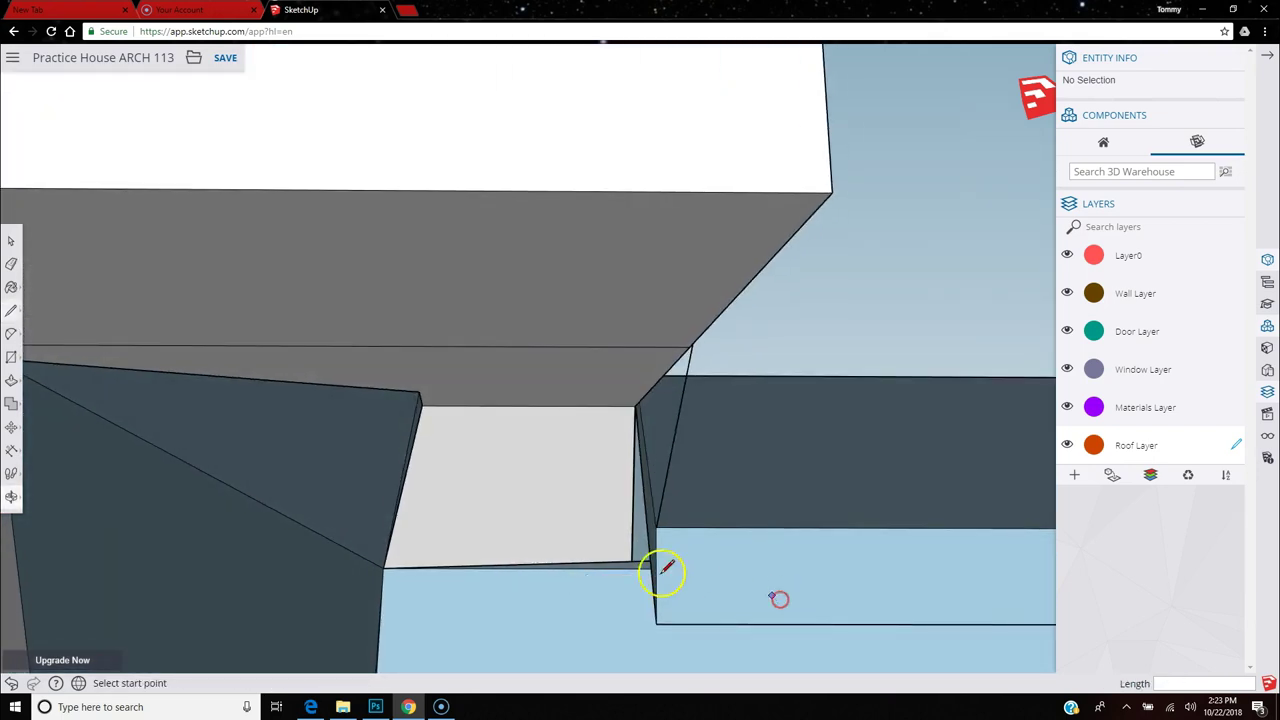
left_click(633, 406)
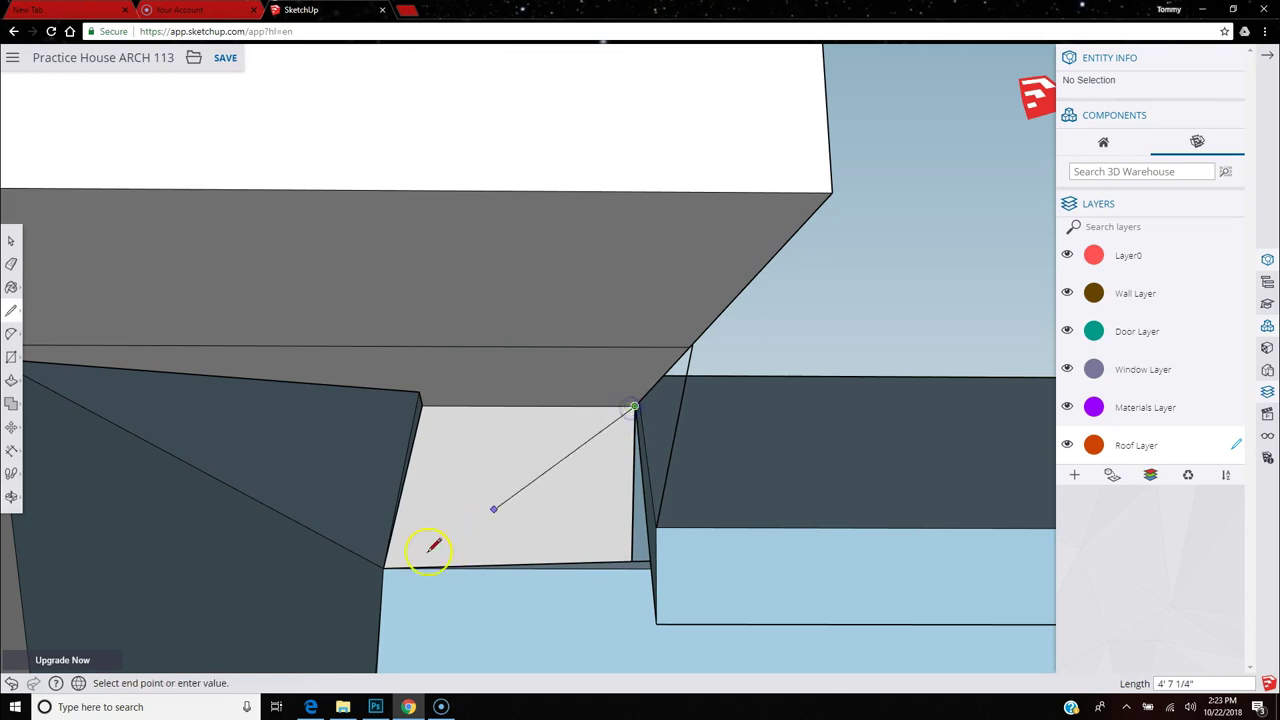
left_click(384, 567)
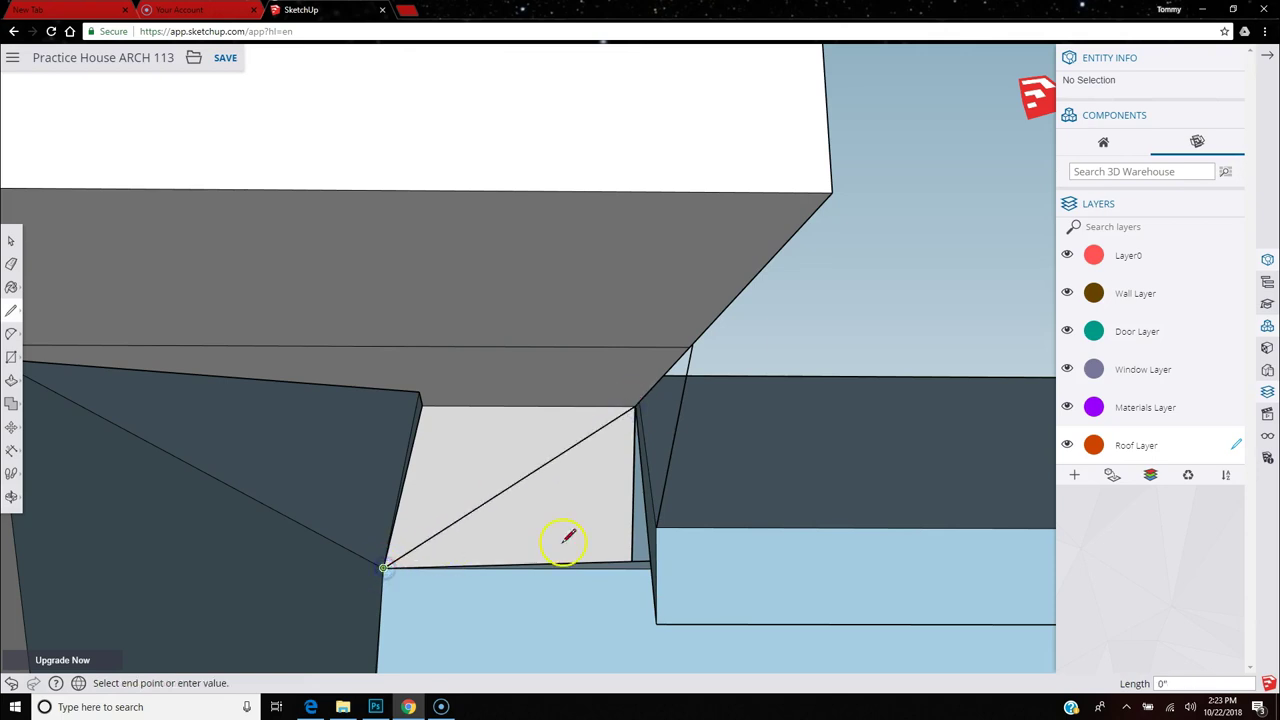
left_click(648, 567)
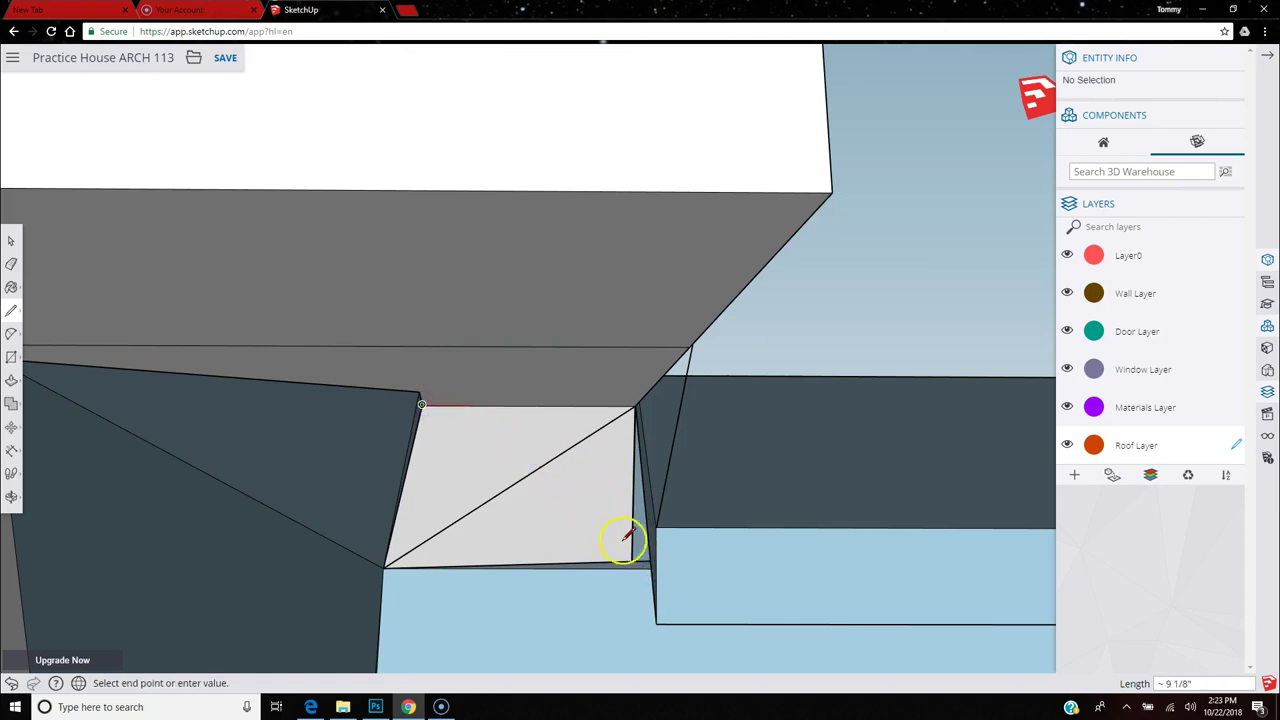
left_click(651, 567)
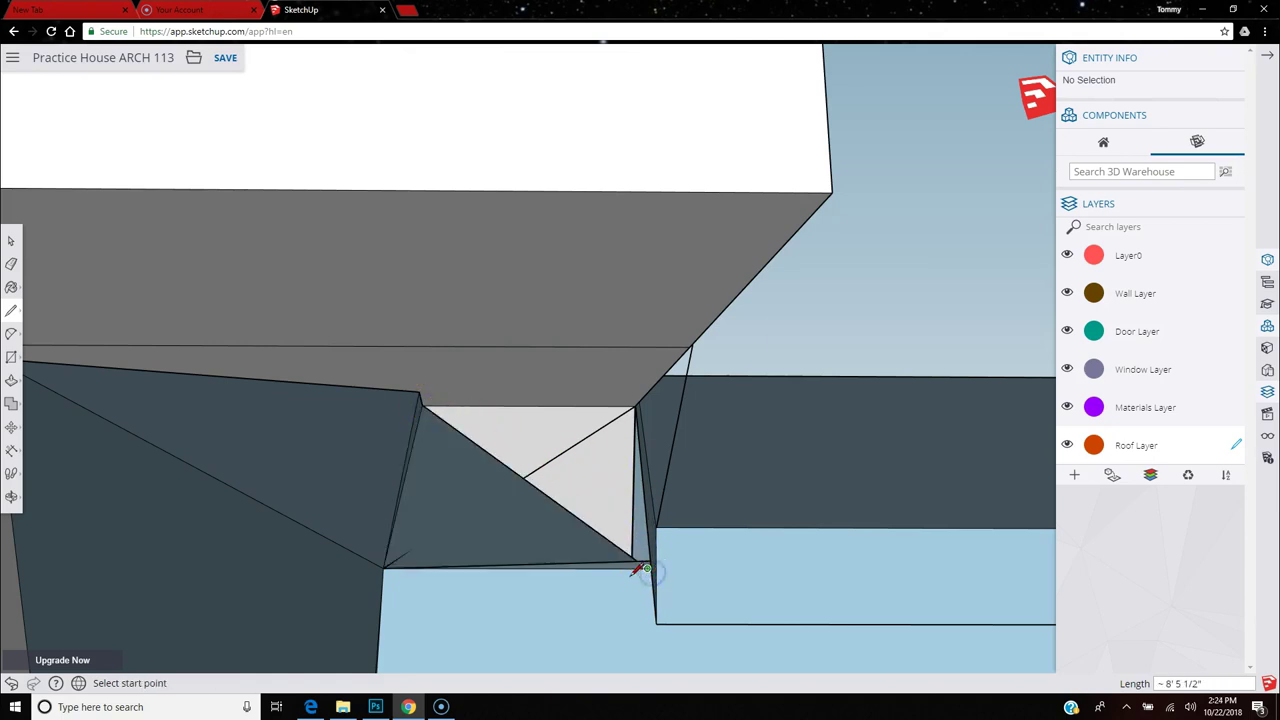
mouse_move(539, 547)
middle_mouse_down()
mouse_move(466, 529)
mouse_move(560, 558)
mouse_move(589, 558)
mouse_move(589, 531)
mouse_move(543, 509)
mouse_move(471, 503)
middle_mouse_up()
Orbit around the house to a front-left view facing the balcony.
left_click(12, 265)
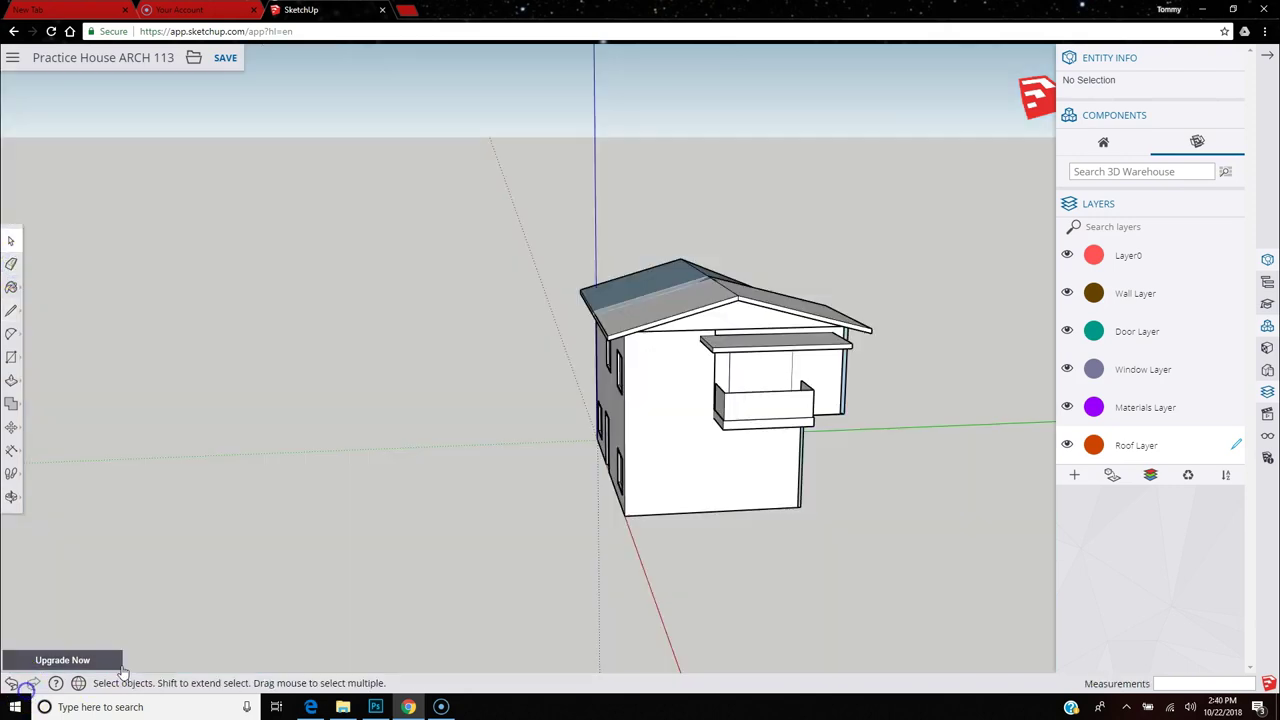
middle_click_drag(728, 390, 979, 267)
middle_click_drag(537, 397, 698, 375)
middle_click_drag(506, 329, 943, 380)
middle_click_drag(523, 363, 1030, 389)
middle_click_drag(691, 410, 792, 392)
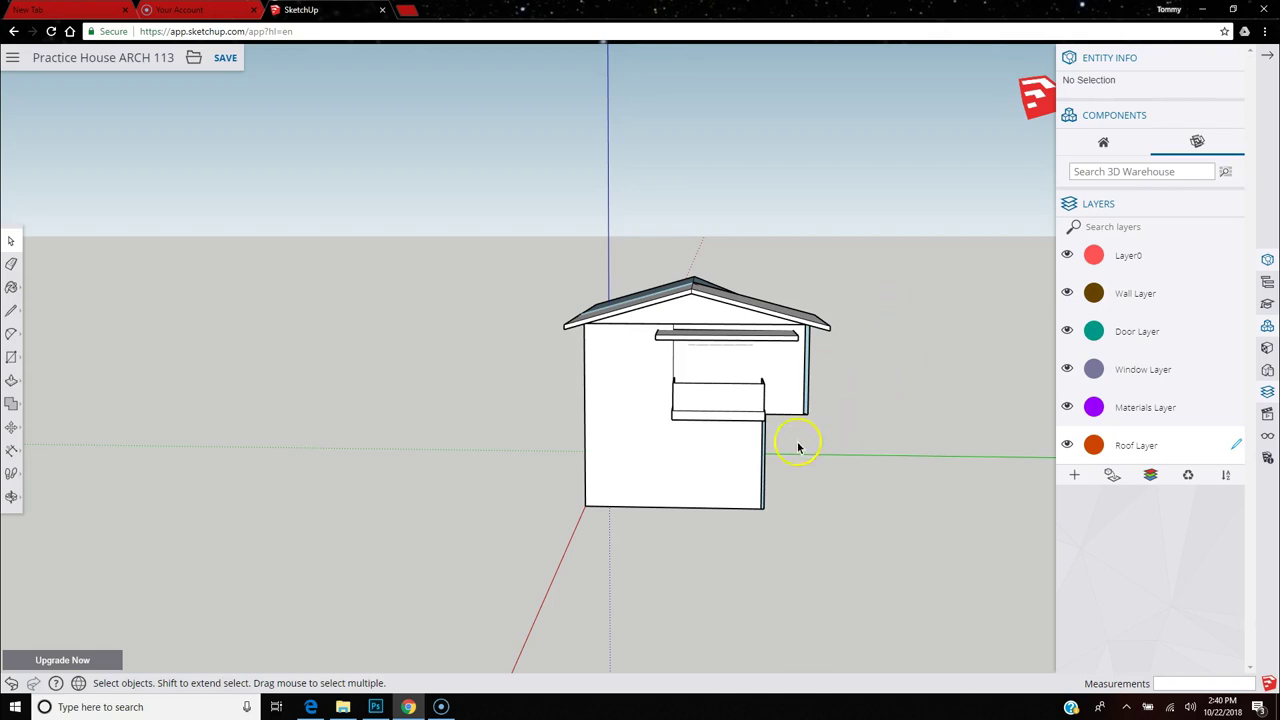
scroll(738, 408, "up", 5)
middle_click_drag(765, 368, 428, 348)
scroll(443, 343, "up", 5)
scroll(508, 343, "down", 1)
middle_click_drag(510, 343, 580, 372)
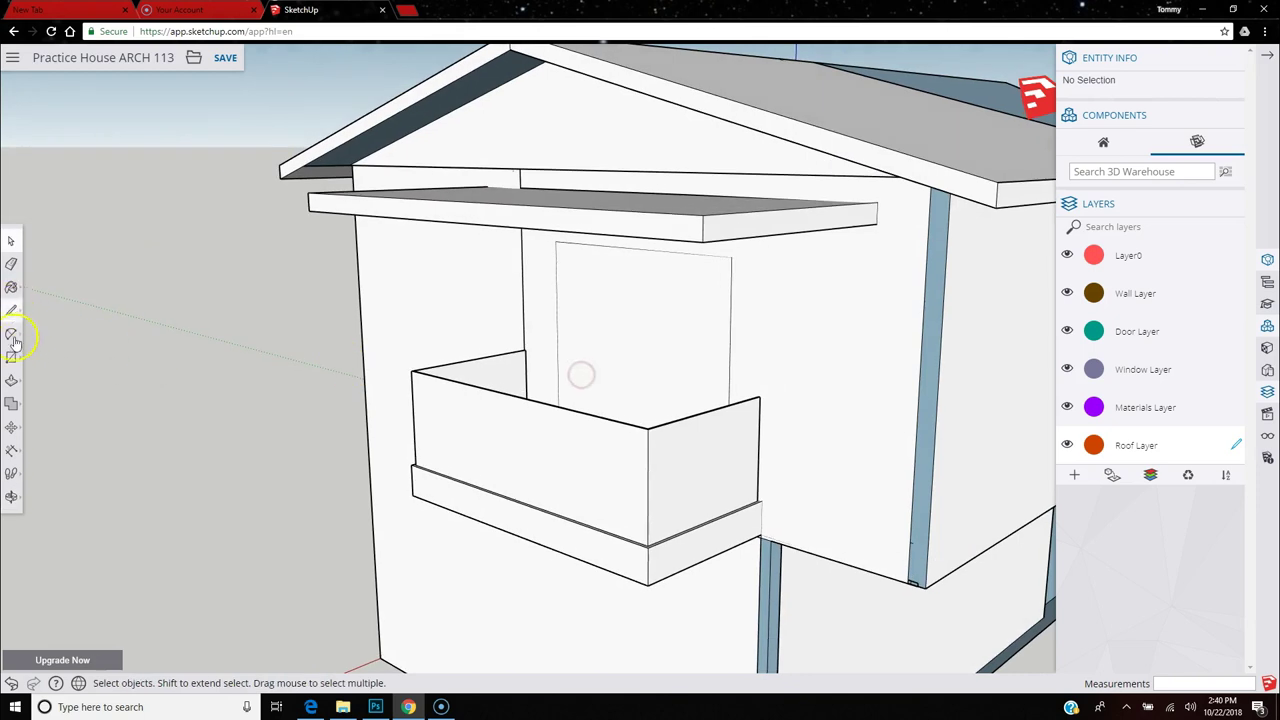
Push the wall face behind the balcony in by -3/16".
left_click(12, 381)
left_click(836, 373)
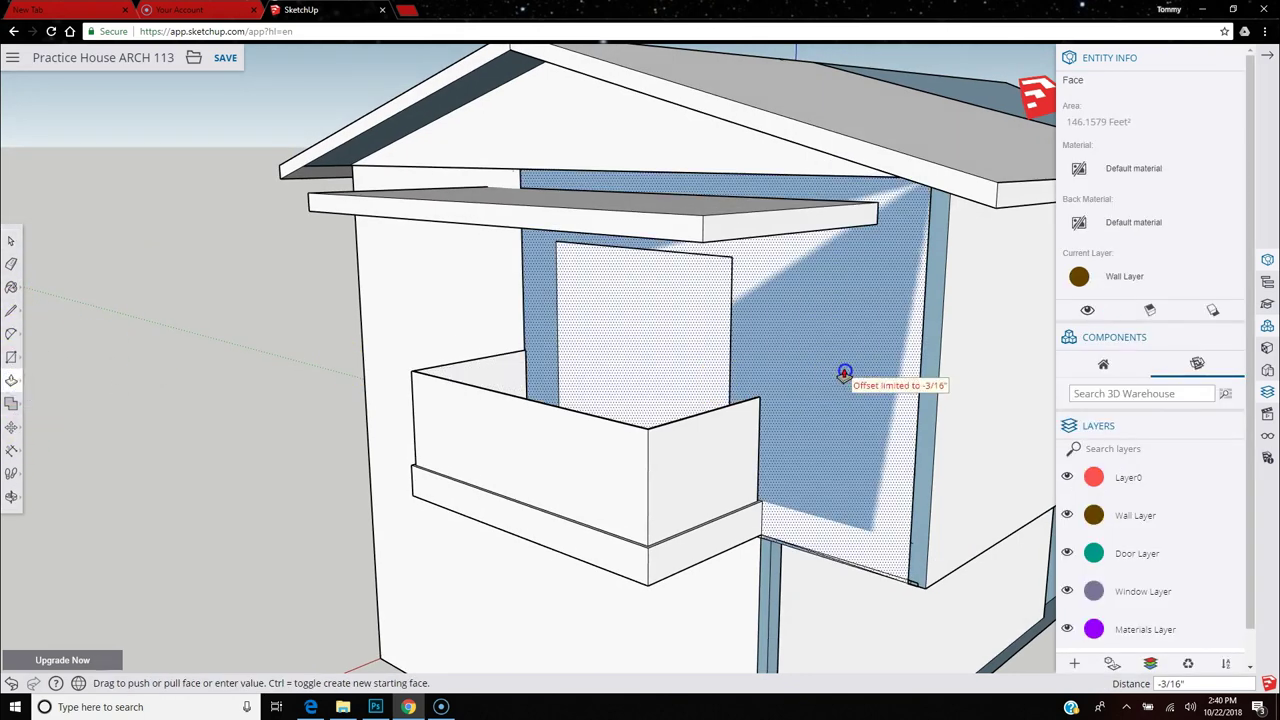
left_click(843, 373)
scroll(517, 323, "down", 3)
scroll(423, 349, "down", 3)
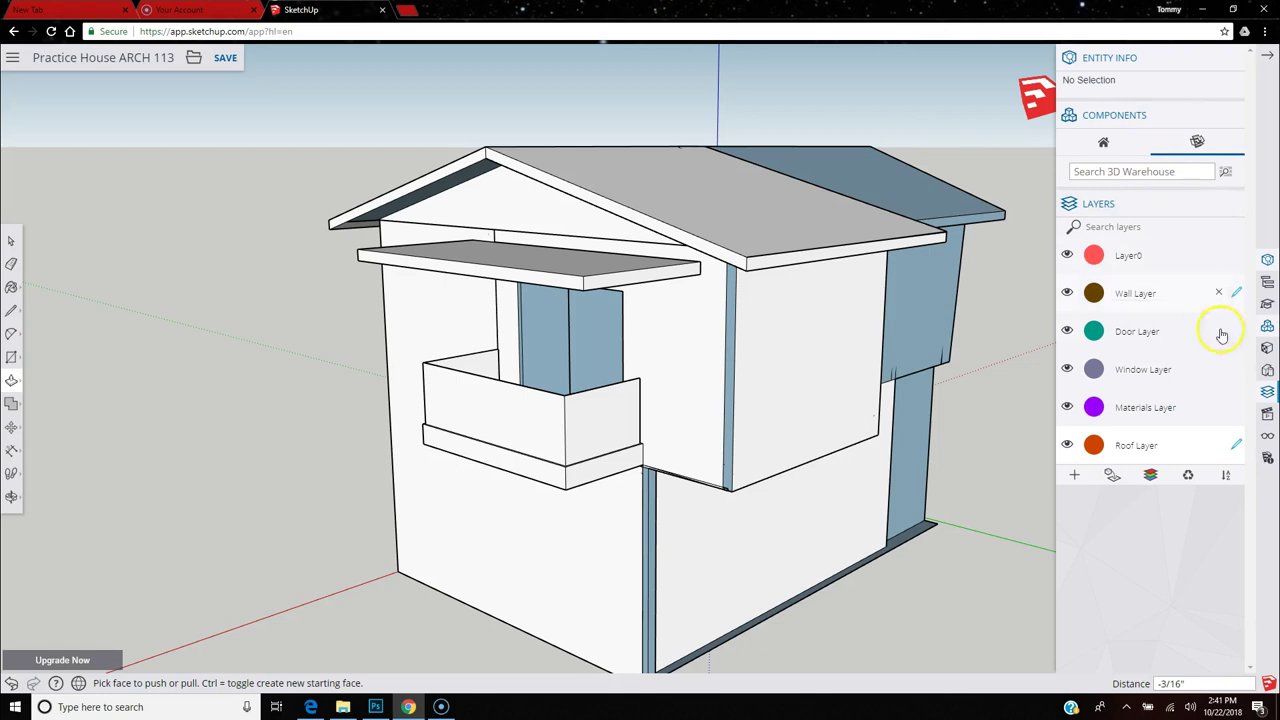
Apply Translucent Glass Sky Reflection to the two windows beside the balcony.
left_click(1267, 350)
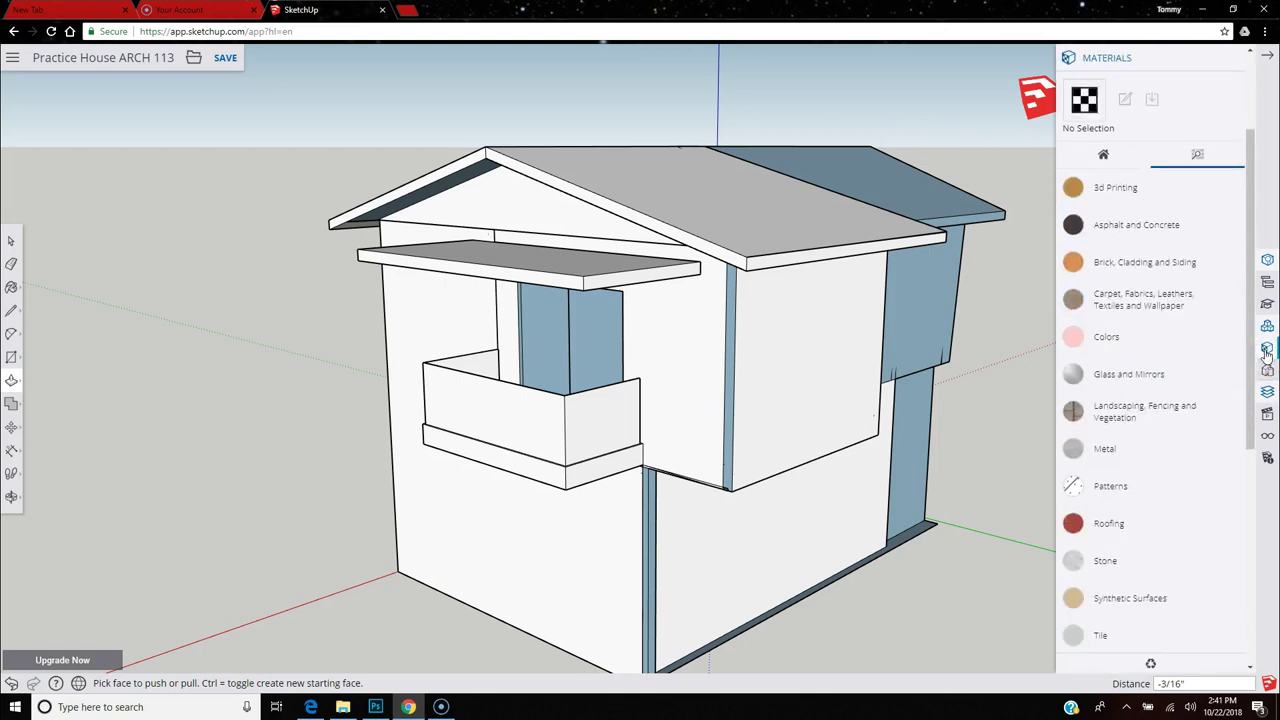
scroll(1162, 422, "down", 3)
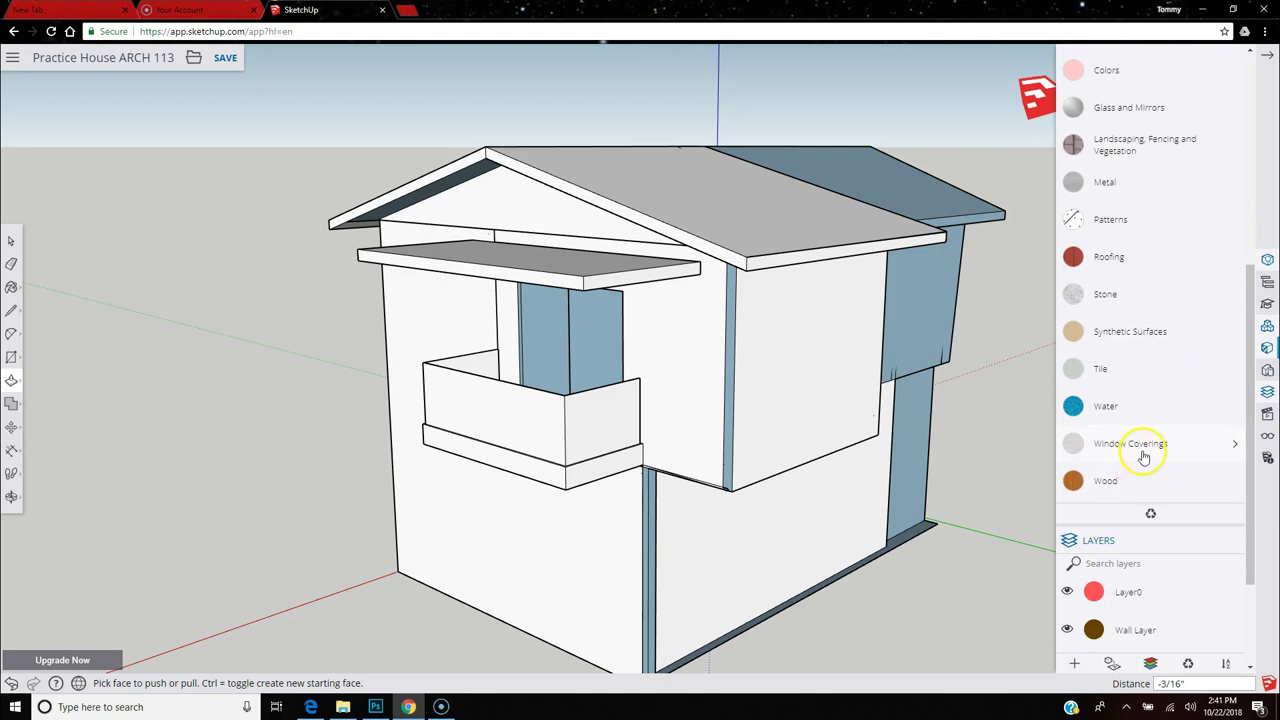
scroll(1145, 453, "up", 3)
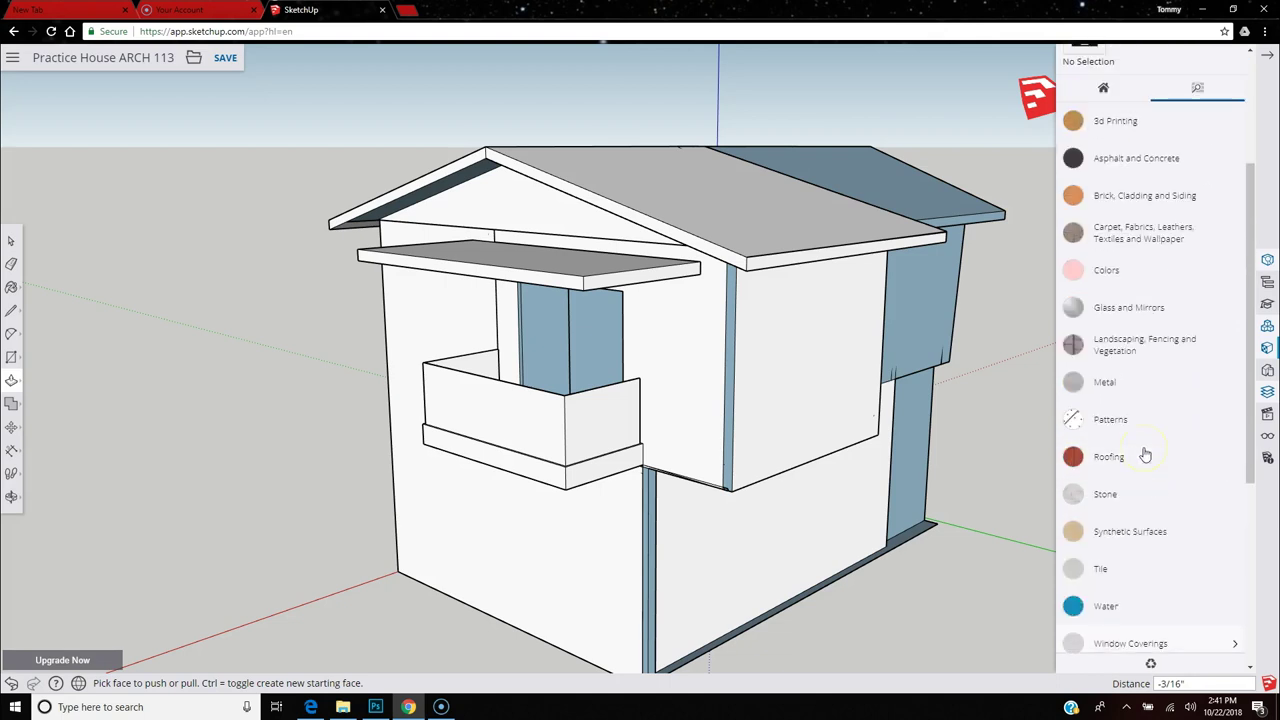
left_click(1140, 311)
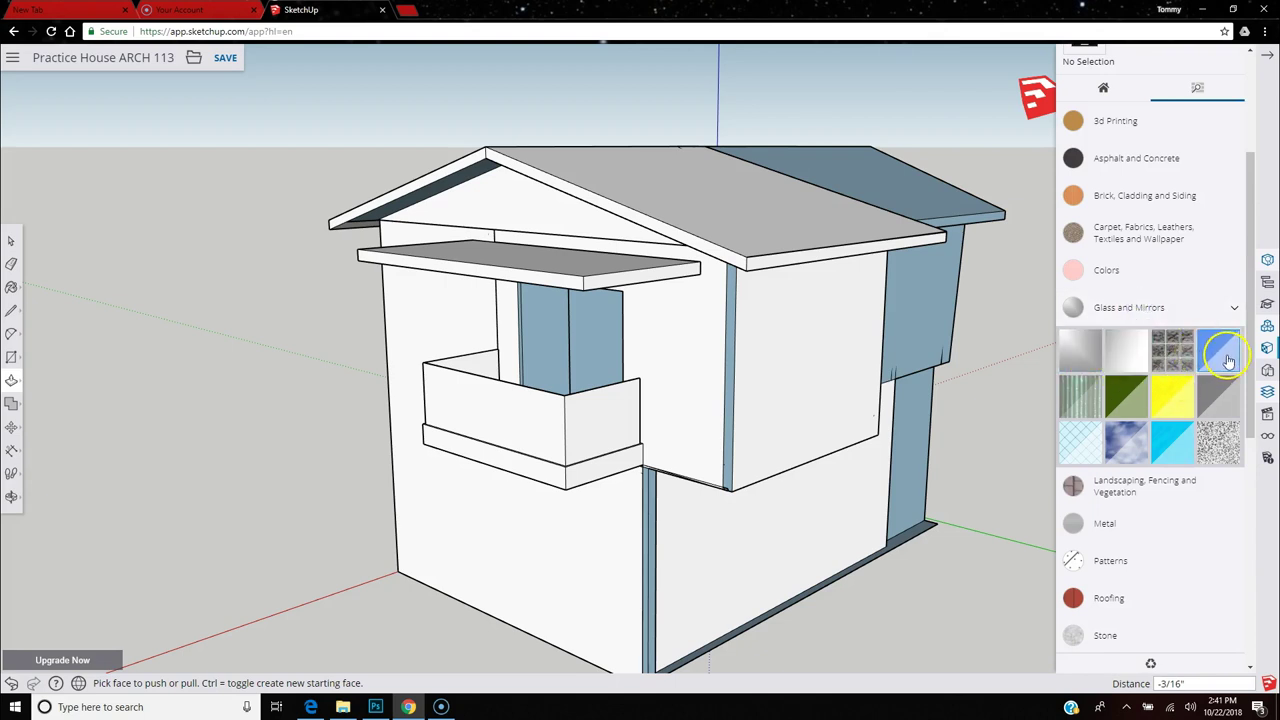
left_click(1120, 453)
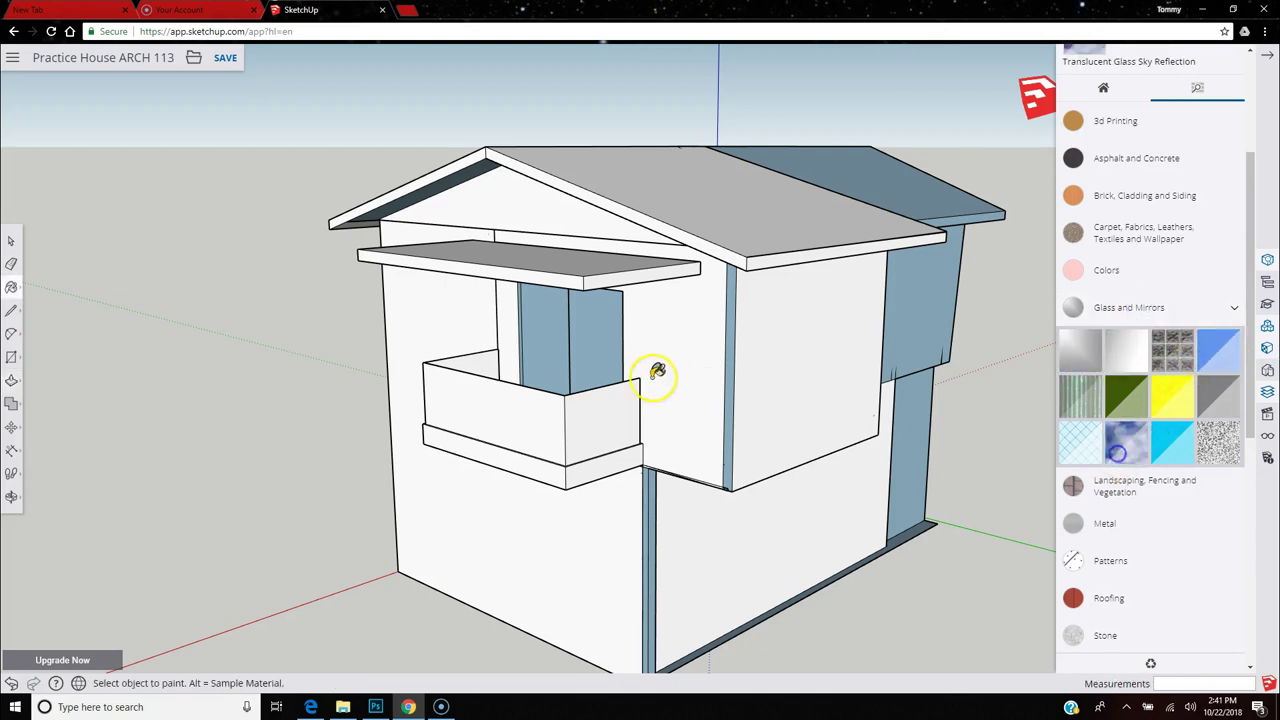
left_click(590, 343)
left_click(553, 344)
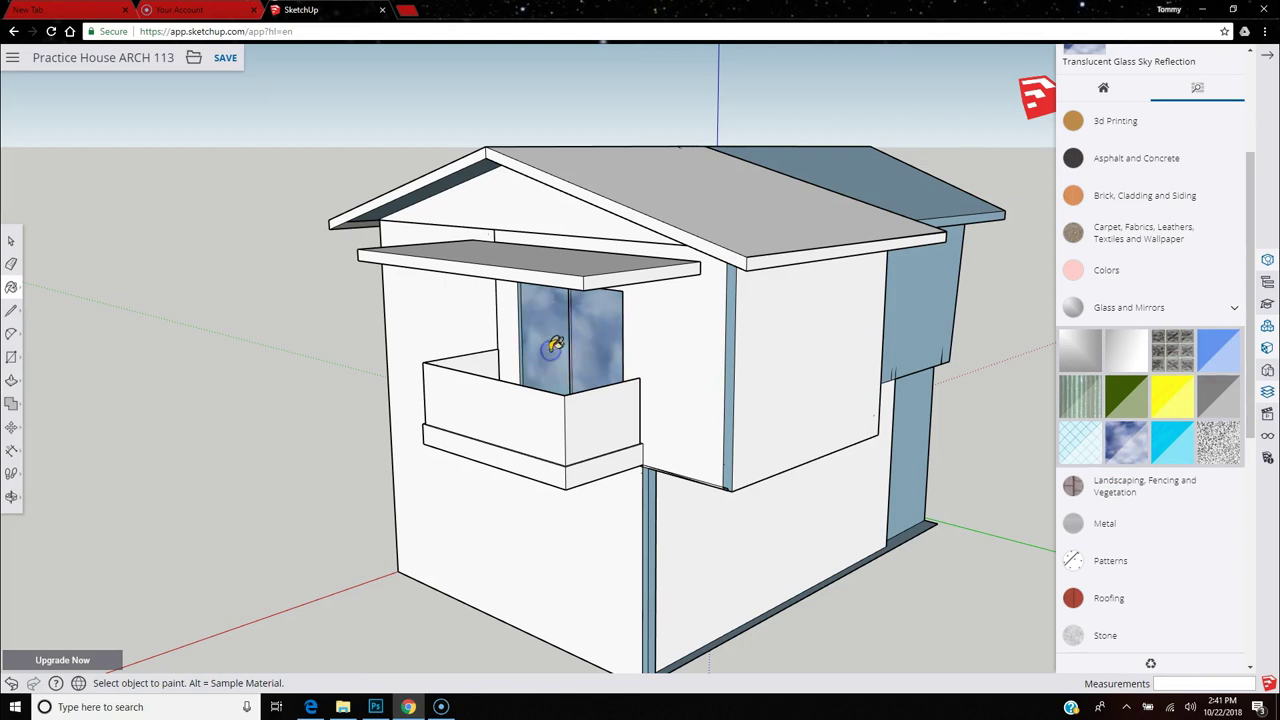
Paint the side wall's four windows with the same glass material.
mouse_move(890, 388)
middle_mouse_down()
mouse_move(149, 357)
mouse_move(771, 377)
mouse_move(98, 407)
mouse_move(486, 386)
middle_mouse_up()
left_click(640, 302)
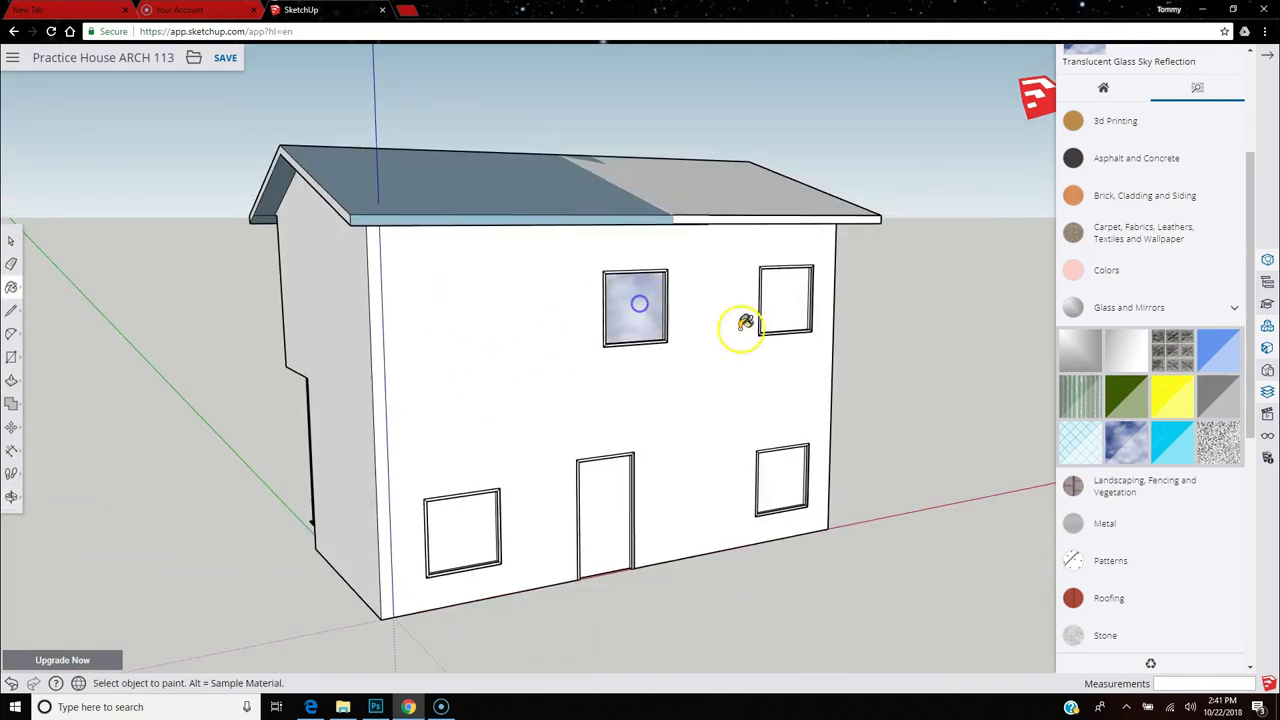
left_click(800, 301)
left_click(780, 470)
left_click(462, 527)
middle_click_drag(640, 534, 193, 522)
scroll(694, 513, "up", 8)
mouse_move(697, 523)
middle_mouse_down()
mouse_move(493, 478)
mouse_move(720, 491)
mouse_move(789, 516)
mouse_move(923, 517)
middle_mouse_up()
key("b")
left_click(806, 462)
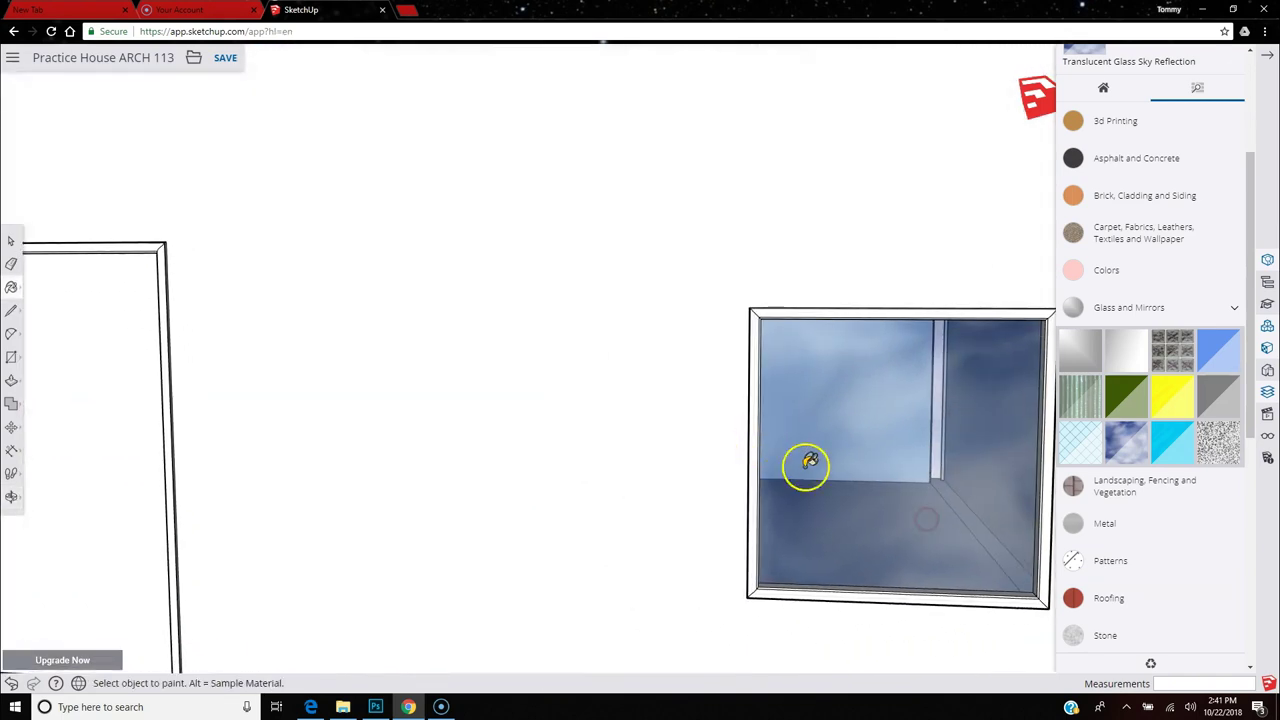
scroll(857, 482, "down", 3)
scroll(857, 482, "down", 4)
mouse_move(449, 497)
middle_mouse_down()
mouse_move(591, 537)
mouse_move(797, 474)
mouse_move(782, 476)
middle_mouse_up()
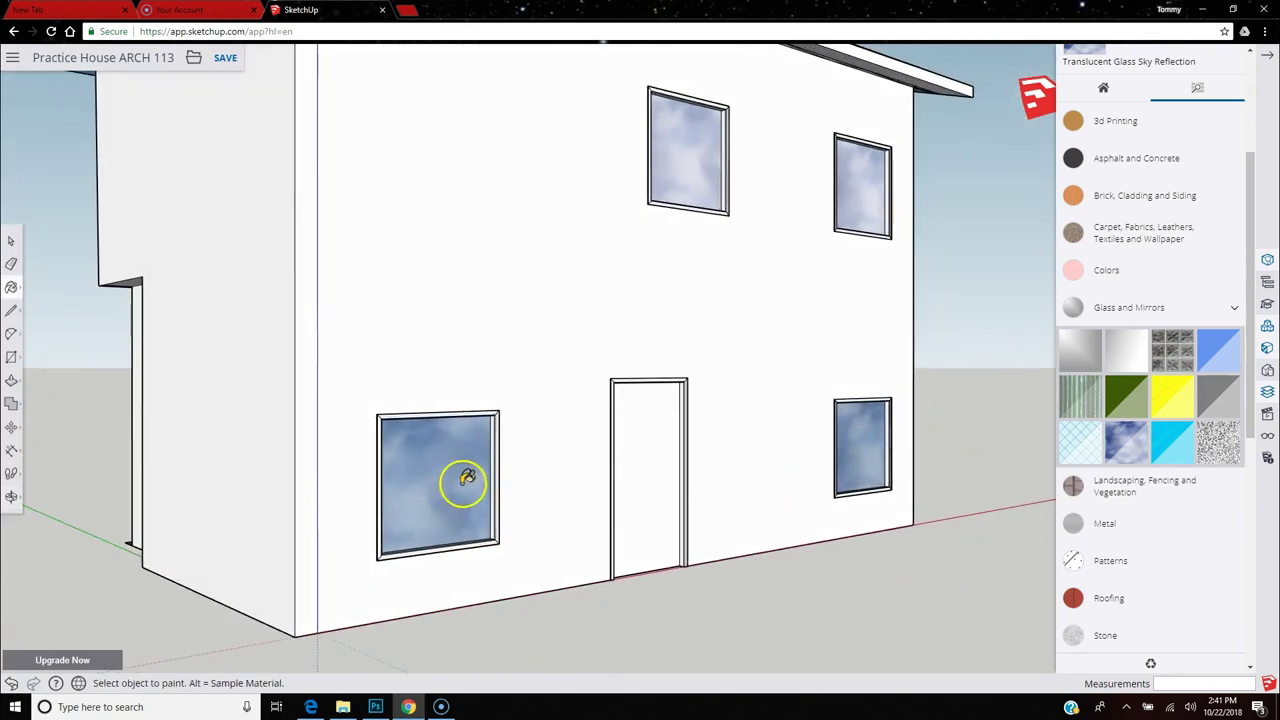
middle_click_drag(658, 168, 363, 320)
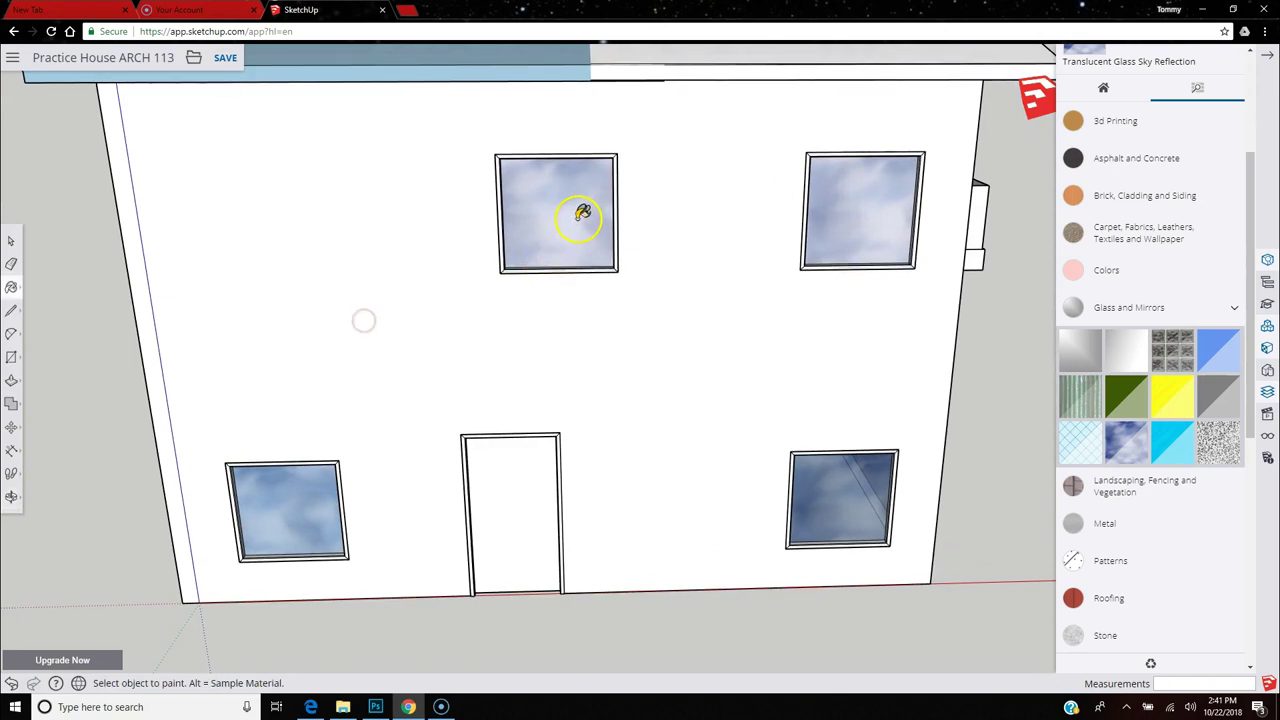
scroll(585, 207, "up", 2)
scroll(585, 207, "up", 2)
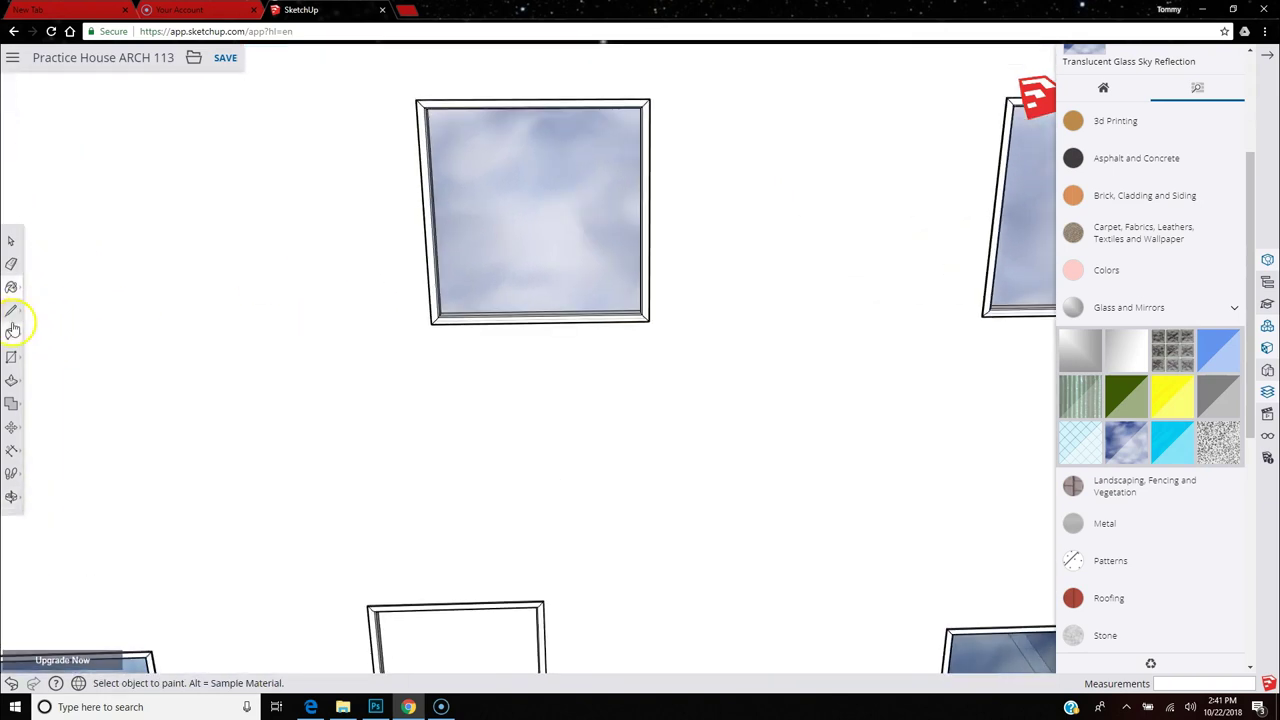
Push the upper-left and upper-right window glass back about 1 7/16" into their frames.
left_click(13, 382)
left_click(495, 275)
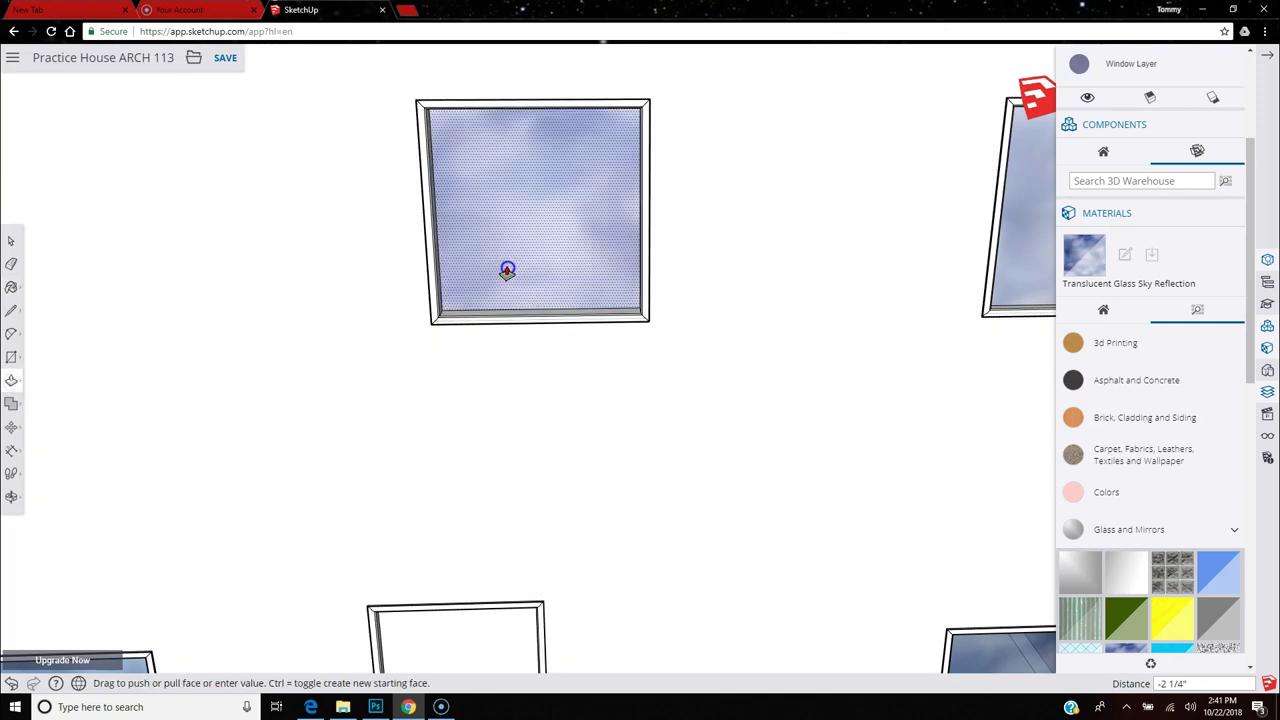
left_click(511, 275)
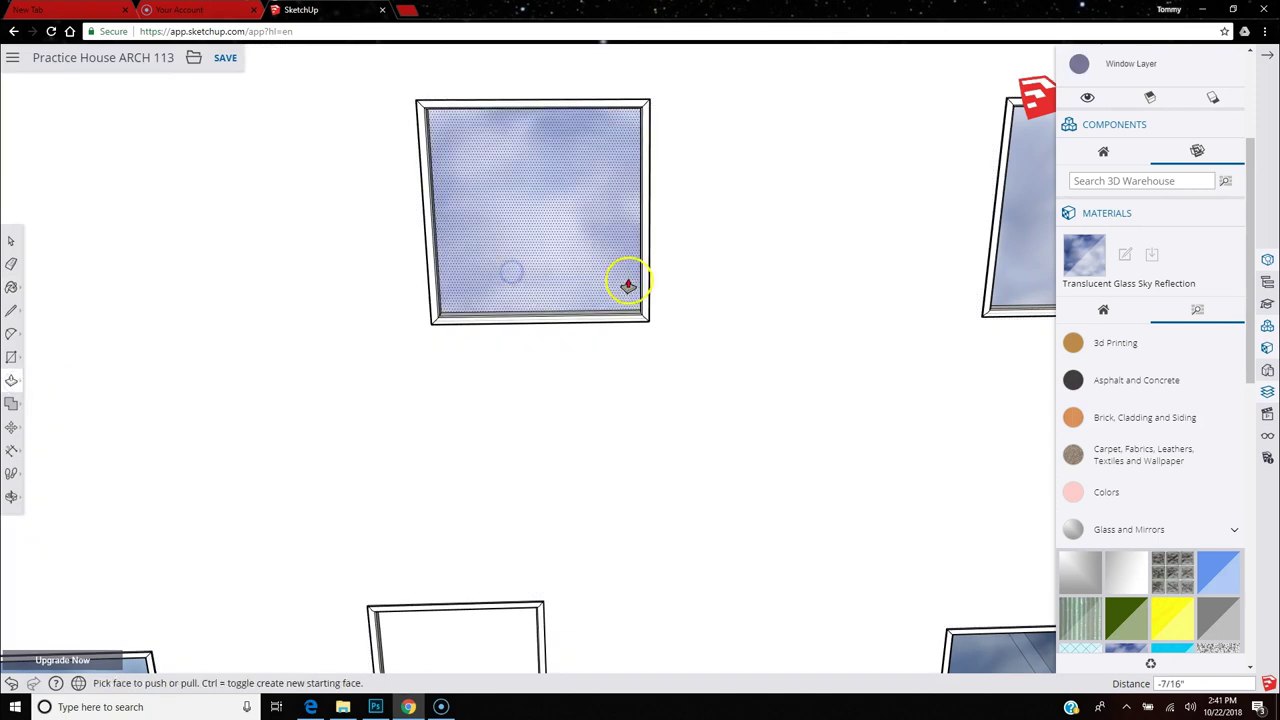
scroll(63, 400, "down", 3)
left_click(726, 292)
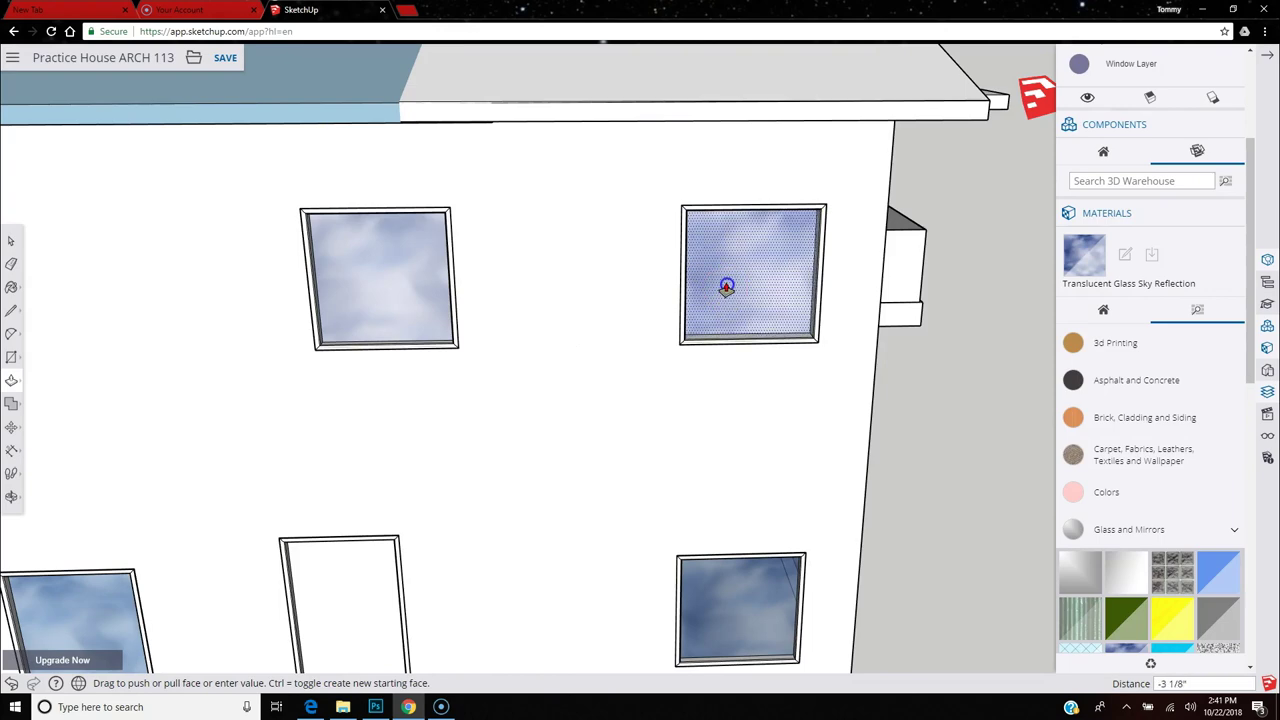
left_click(729, 290)
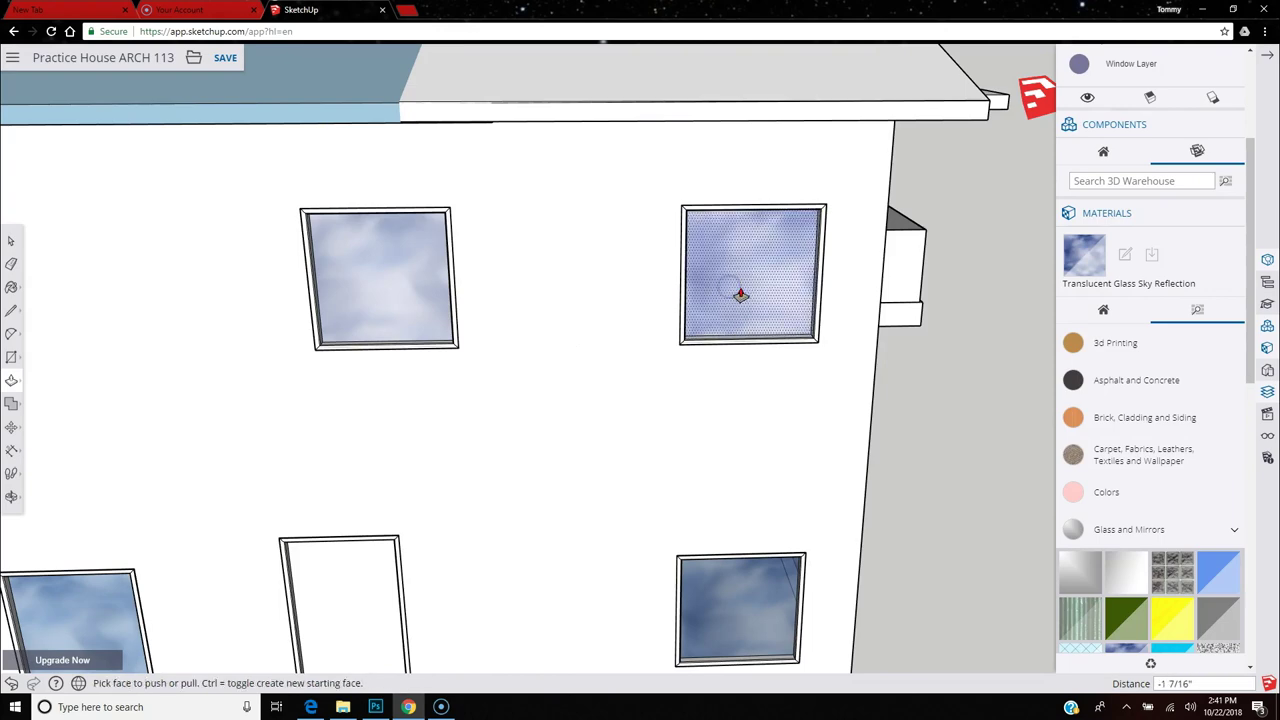
middle_click_drag(891, 314, 829, 304)
scroll(829, 304, "down", 3)
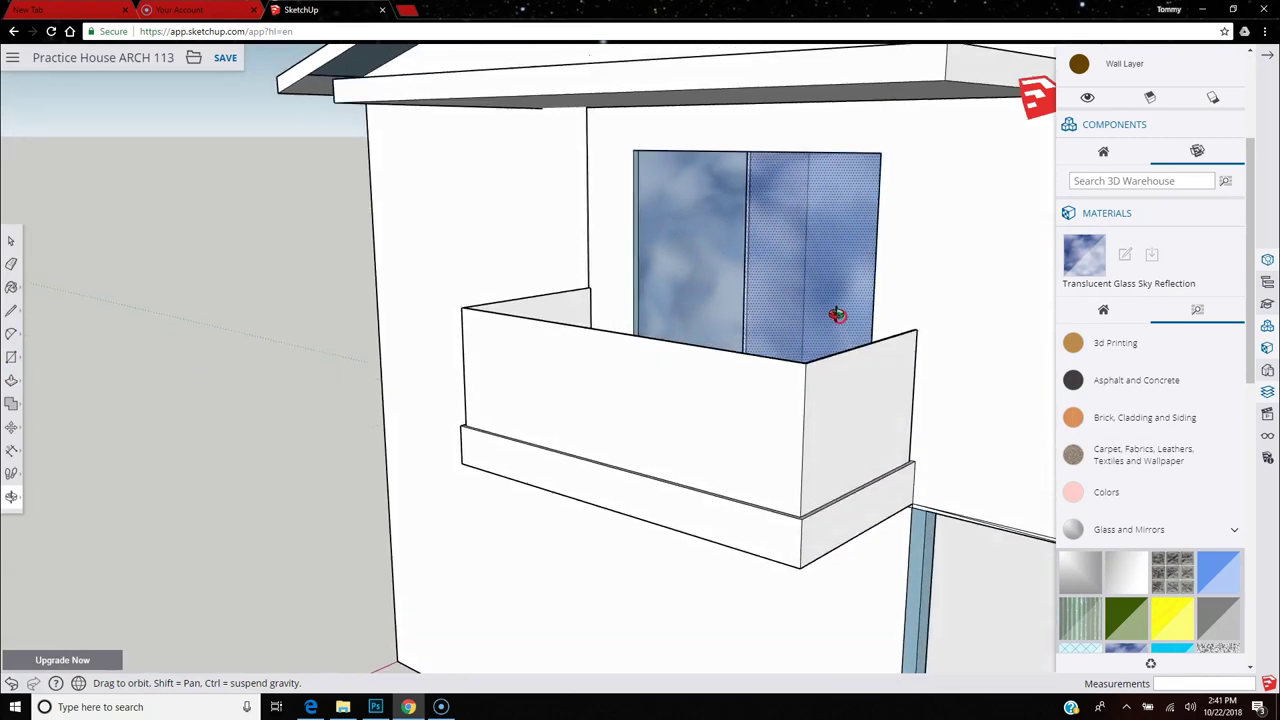
scroll(414, 364, "down", 3)
middle_click_drag(820, 466, 467, 414)
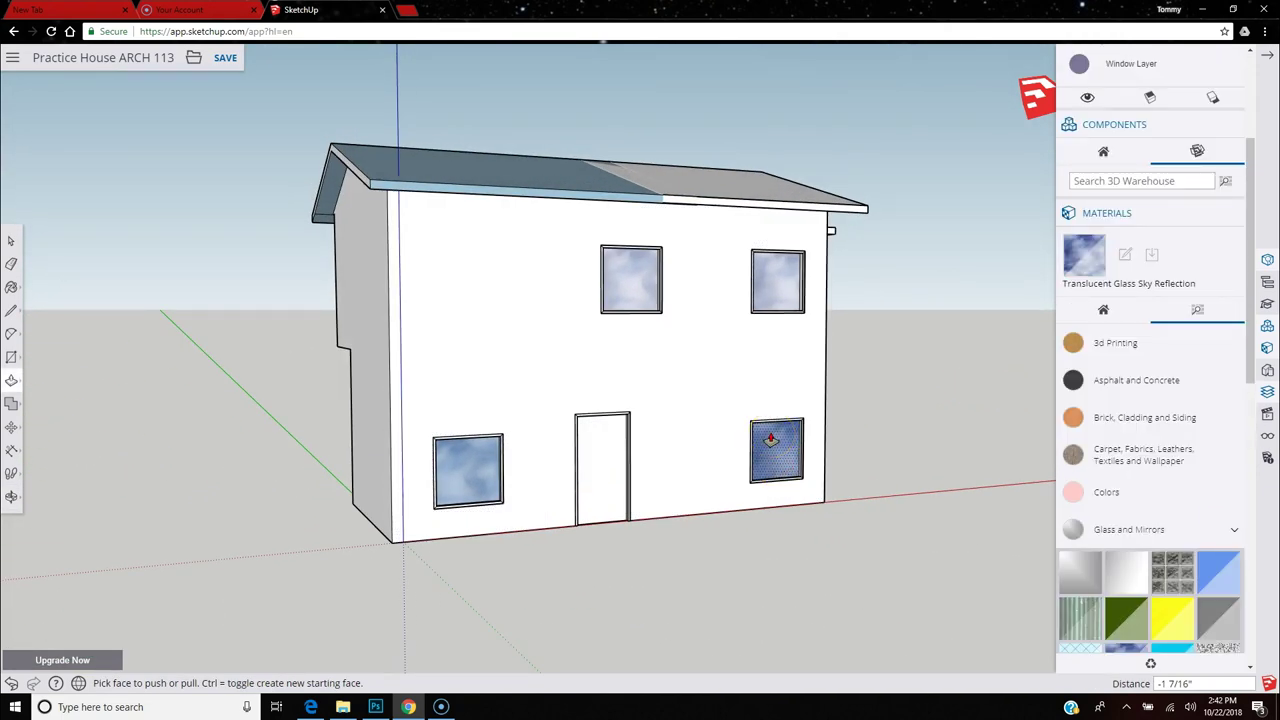
Choose a wood swatch from the Wood materials category.
scroll(1058, 458, "down", 3)
scroll(1167, 475, "down", 7)
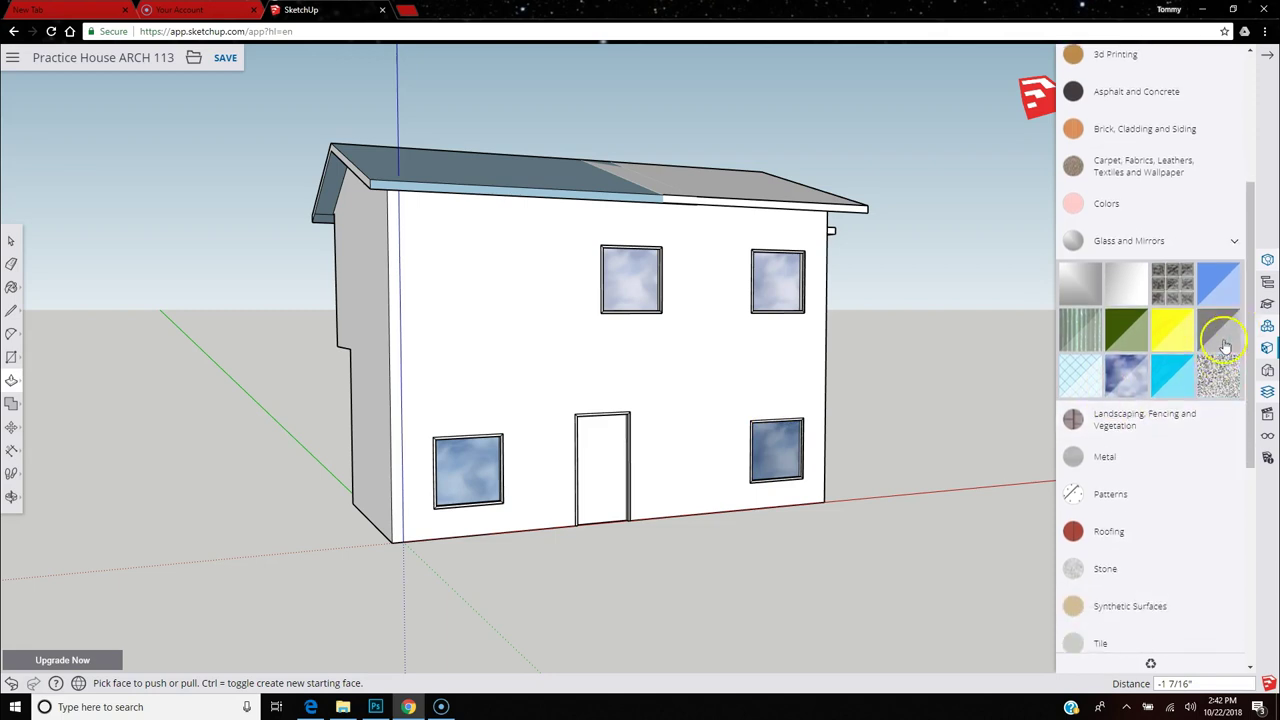
left_click(1125, 332)
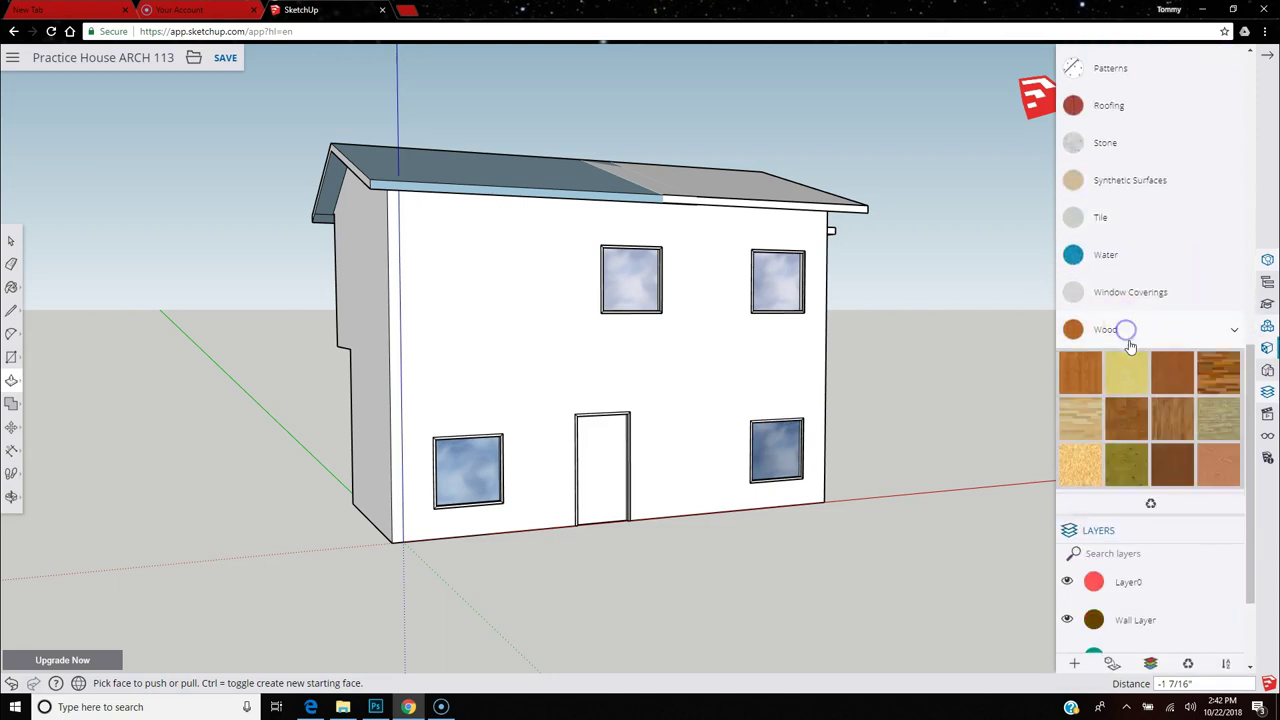
left_click(1153, 445)
scroll(631, 483, "up", 6)
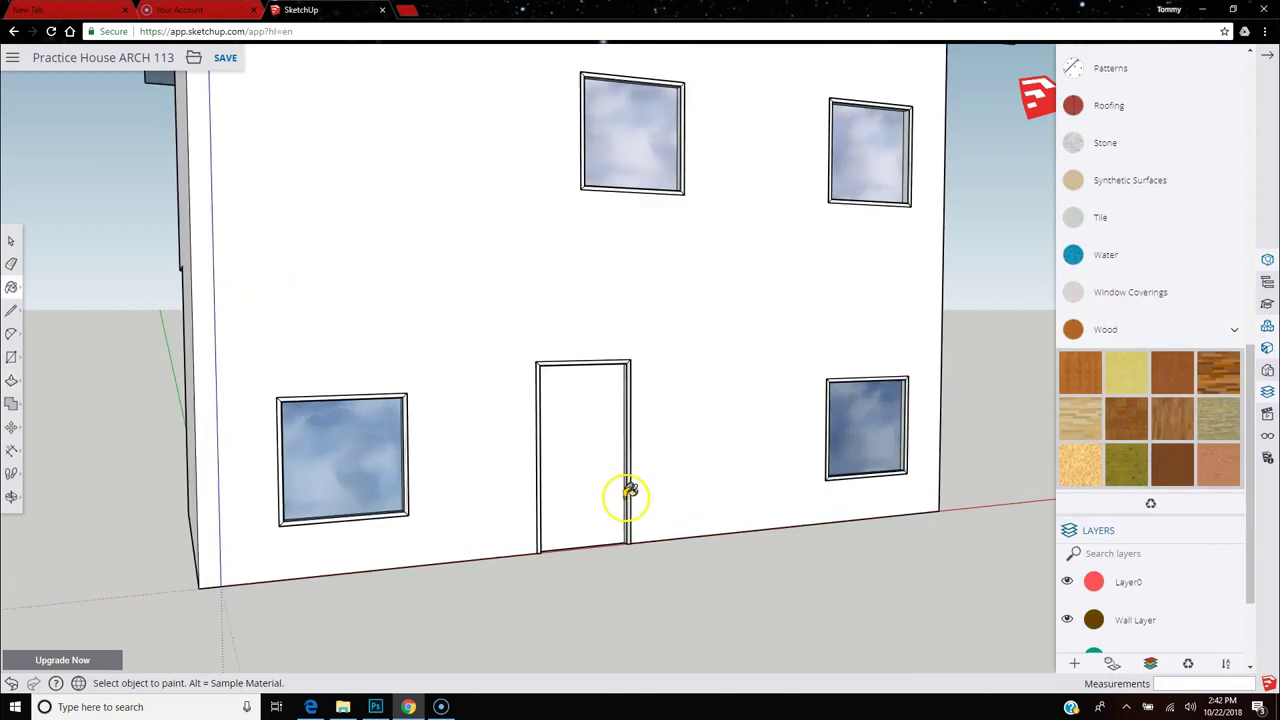
scroll(629, 495, "up", 3)
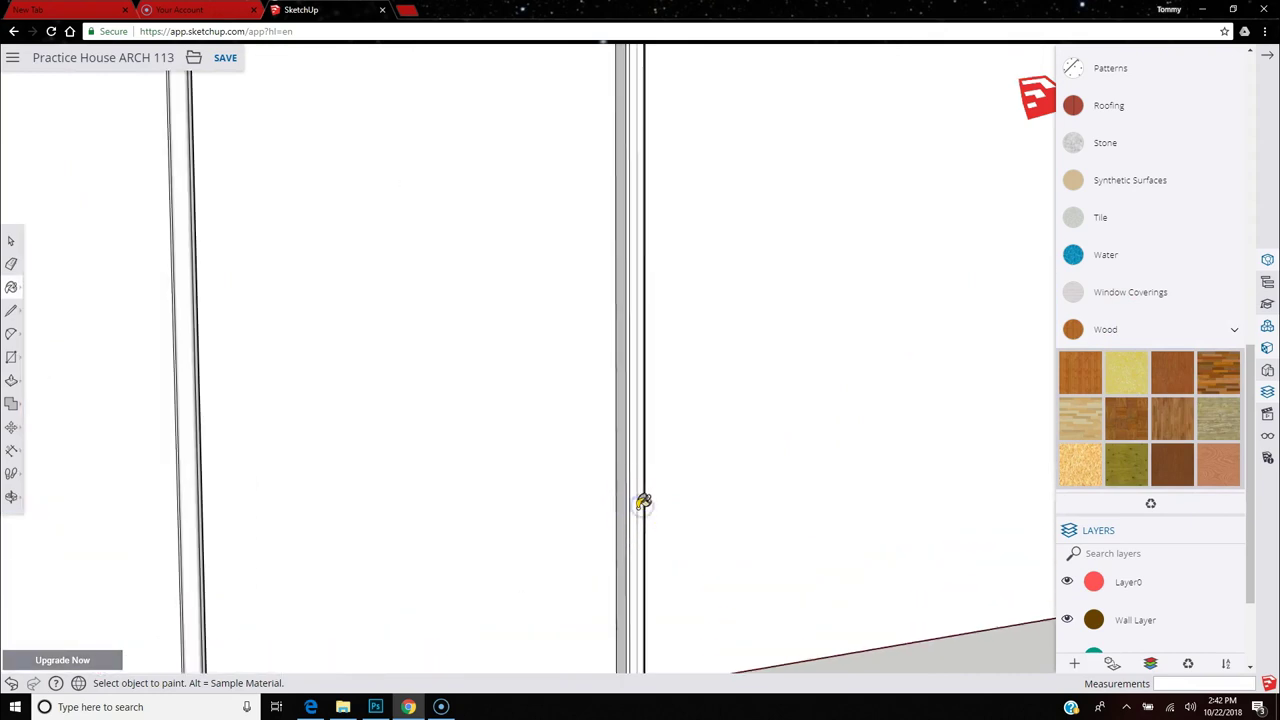
Paint every face and edge of the front door jambs with the wood.
left_click(636, 516)
scroll(633, 511, "up", 4)
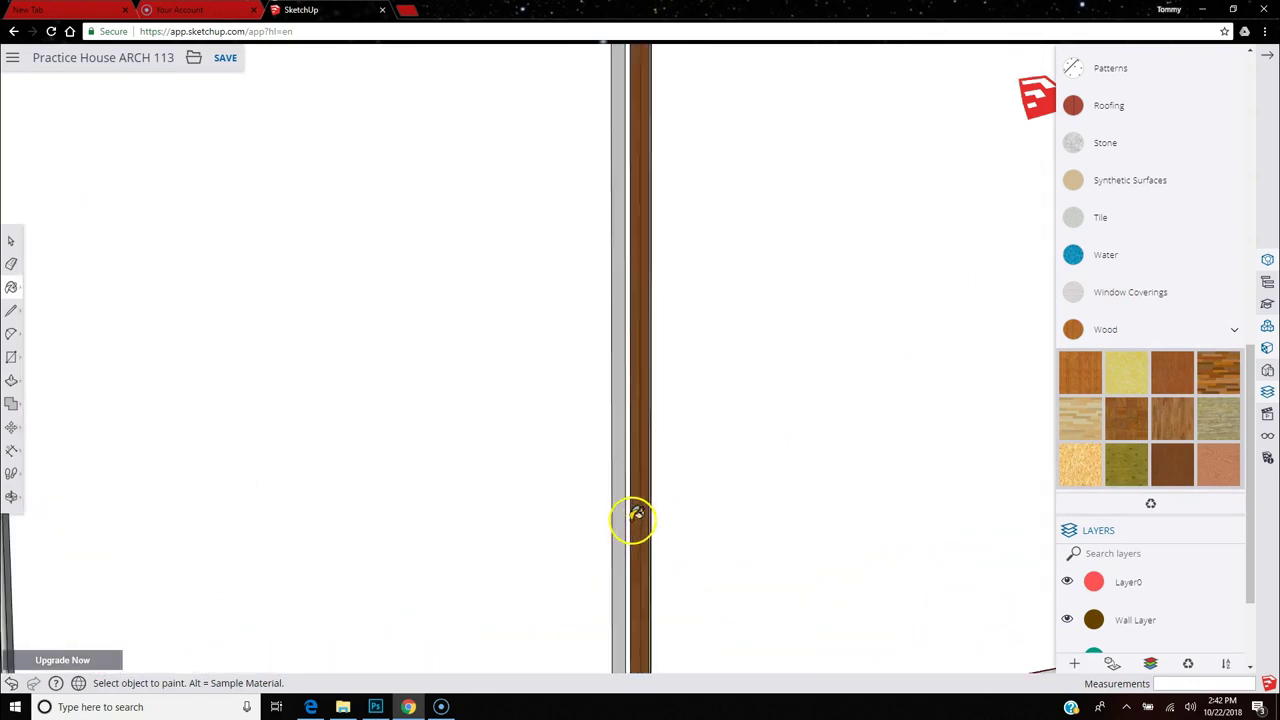
mouse_move(619, 496)
middle_mouse_down()
mouse_move(643, 517)
mouse_move(482, 491)
mouse_move(229, 486)
mouse_move(100, 517)
middle_mouse_up()
scroll(660, 523, "up", 3)
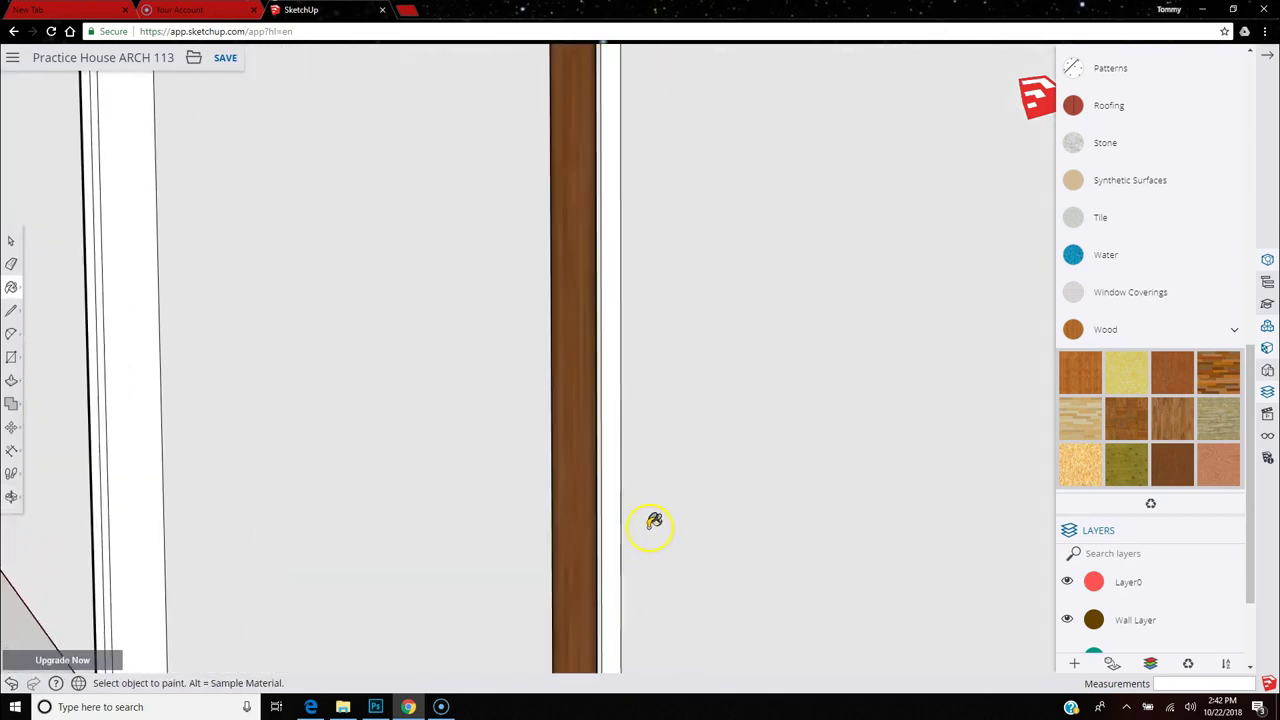
left_click(612, 490)
mouse_move(726, 523)
middle_mouse_down()
mouse_move(740, 531)
mouse_move(460, 509)
mouse_move(423, 528)
mouse_move(440, 535)
middle_mouse_up()
left_click(420, 528)
left_click(384, 528)
left_click(374, 528)
scroll(457, 134, "up", 5)
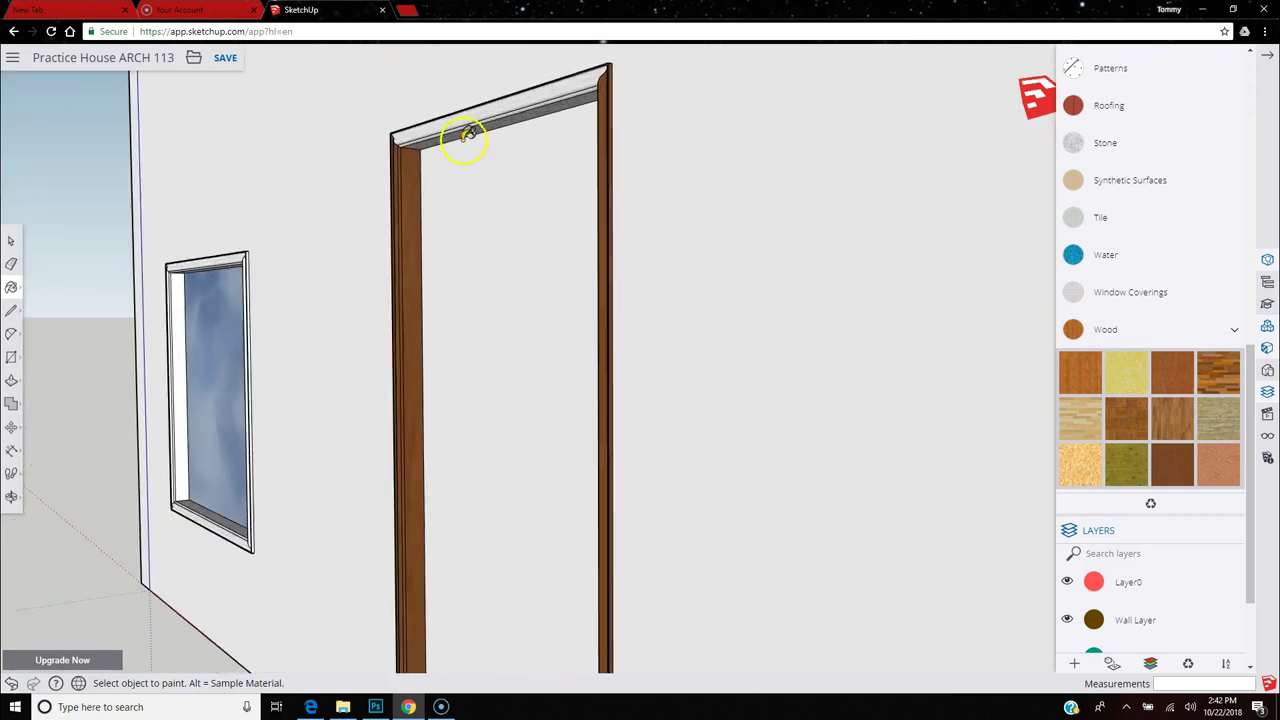
Paint the door header faces, its top, the door post and the door panel with wood.
left_click(400, 140)
left_click(403, 126)
left_click(403, 117)
mouse_move(403, 117)
middle_mouse_down()
mouse_move(457, 460)
mouse_move(400, 425)
mouse_move(391, 391)
mouse_move(562, 399)
mouse_move(809, 277)
mouse_move(954, 63)
mouse_move(1017, 51)
mouse_move(537, 397)
middle_mouse_up()
left_click(383, 383)
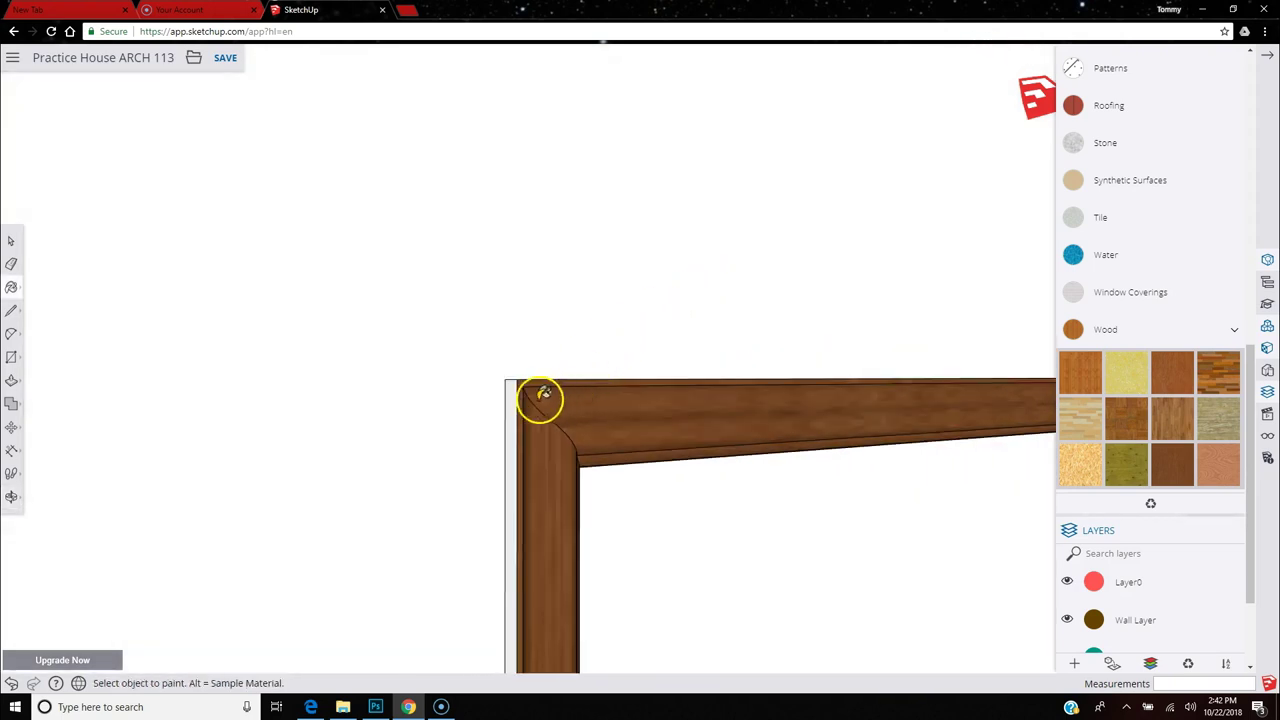
left_click(514, 394)
scroll(527, 383, "down", 10)
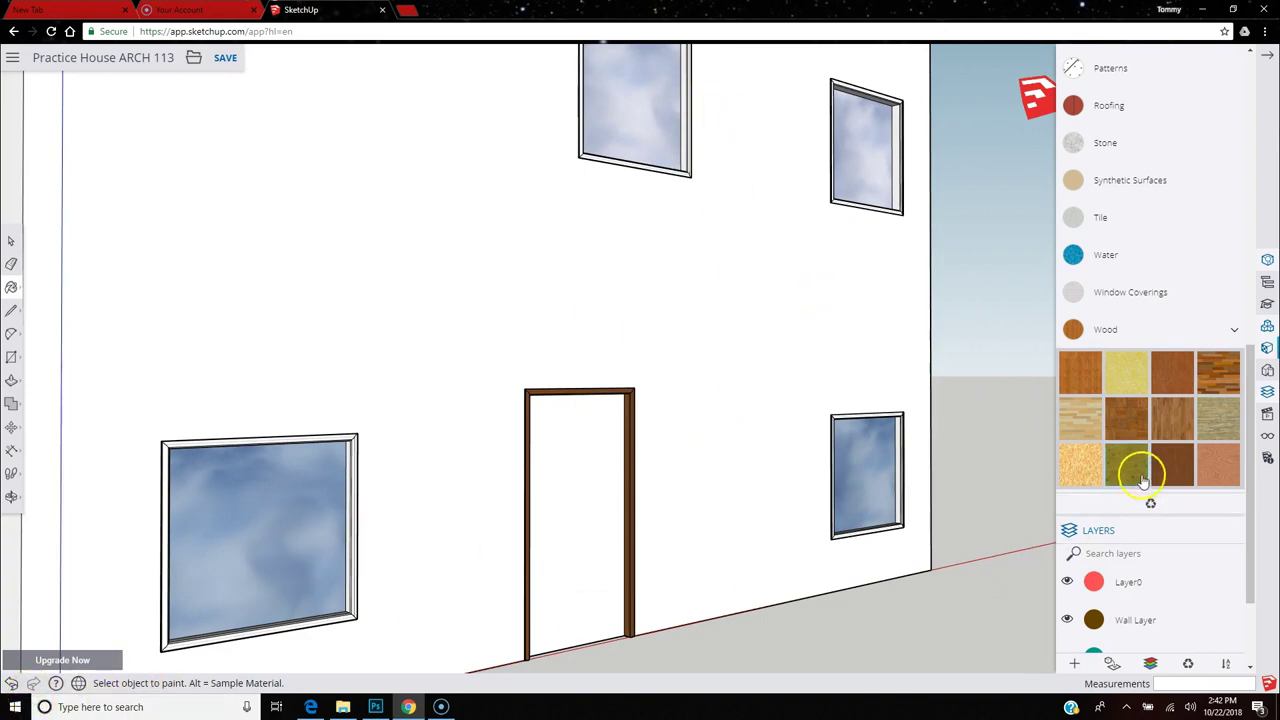
left_click(585, 513)
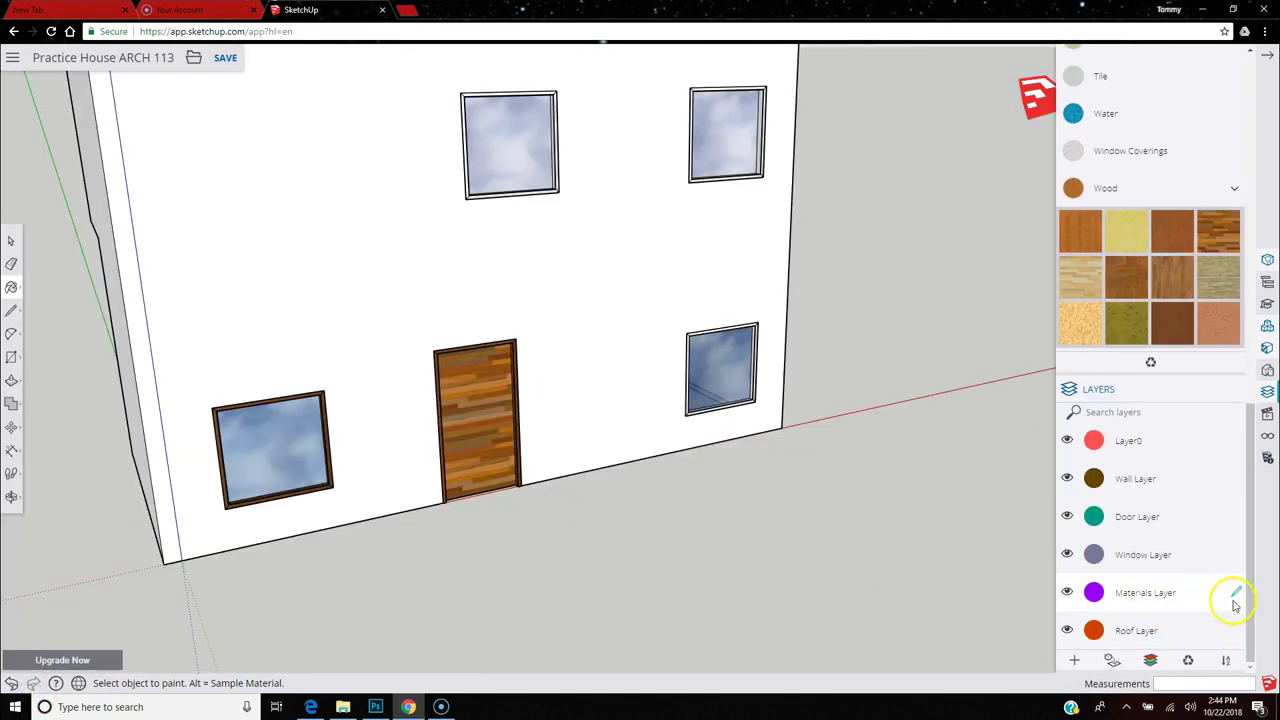
Paint the upper-left window frame's left jamb and top face with the wood.
scroll(466, 80, "up", 5)
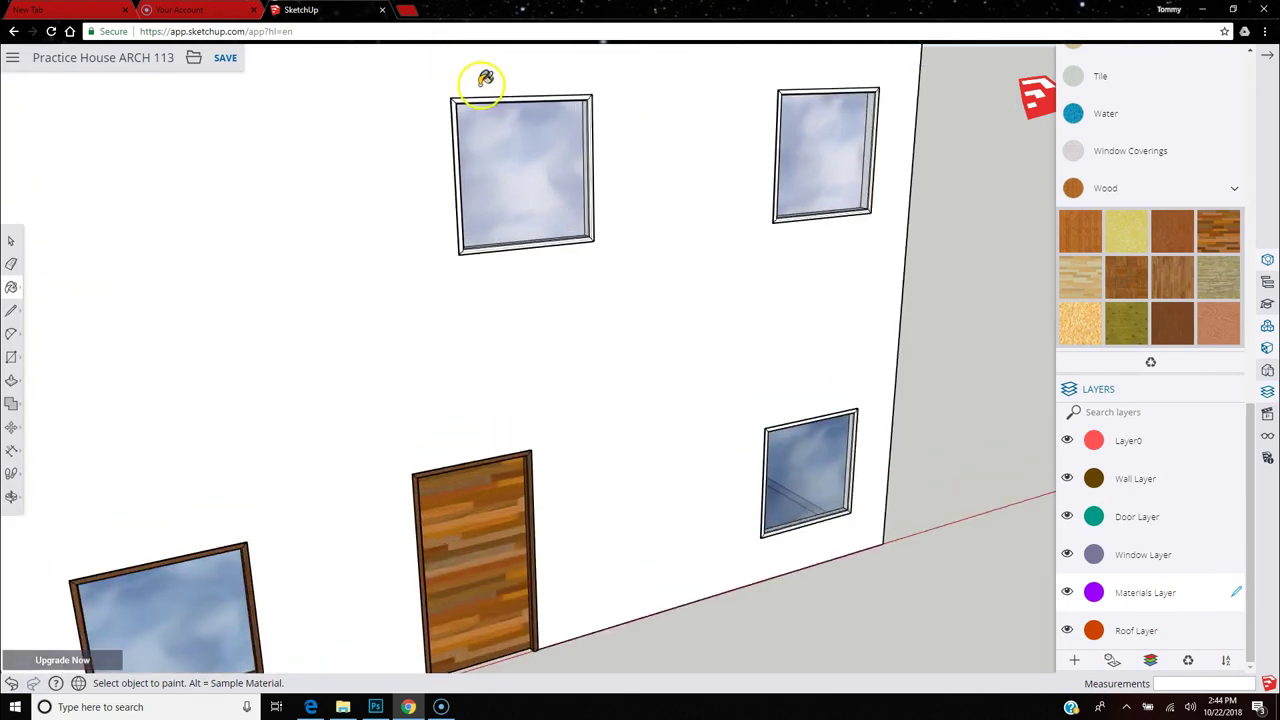
scroll(440, 115, "up", 4)
middle_click_drag(437, 129, 552, 157)
key("b")
left_click(476, 142)
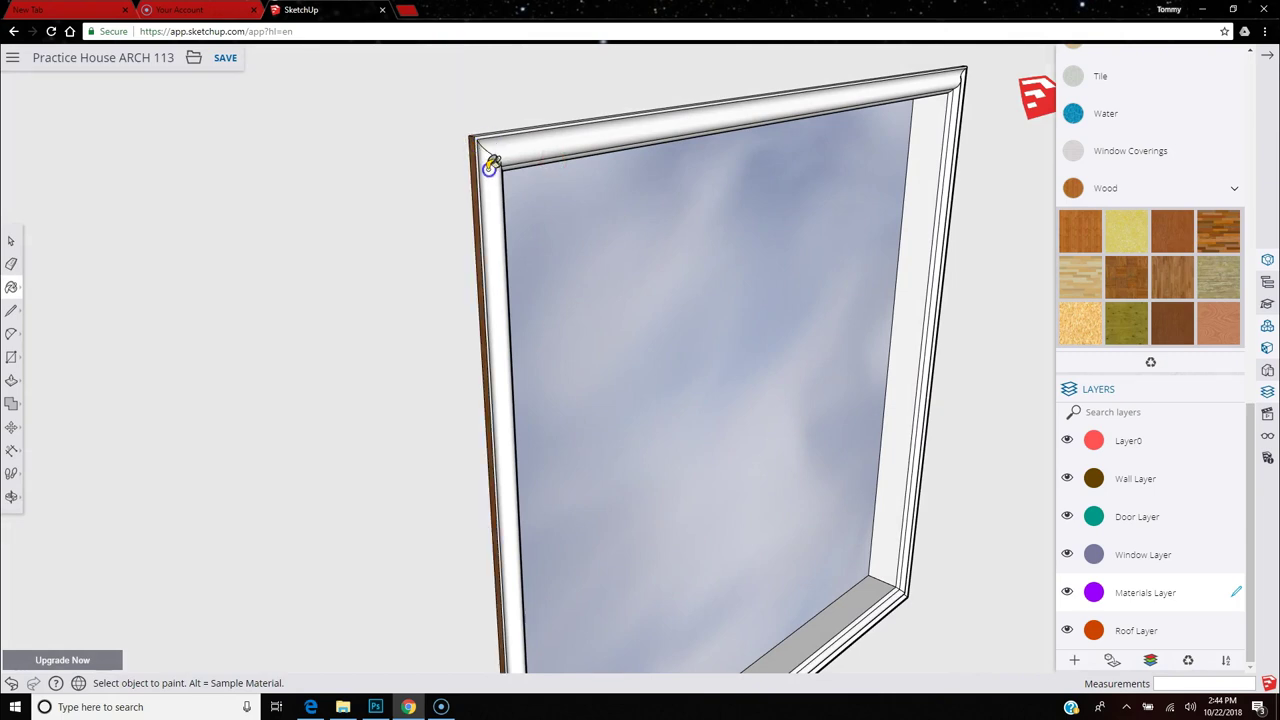
left_click(490, 165)
scroll(484, 134, "up", 3)
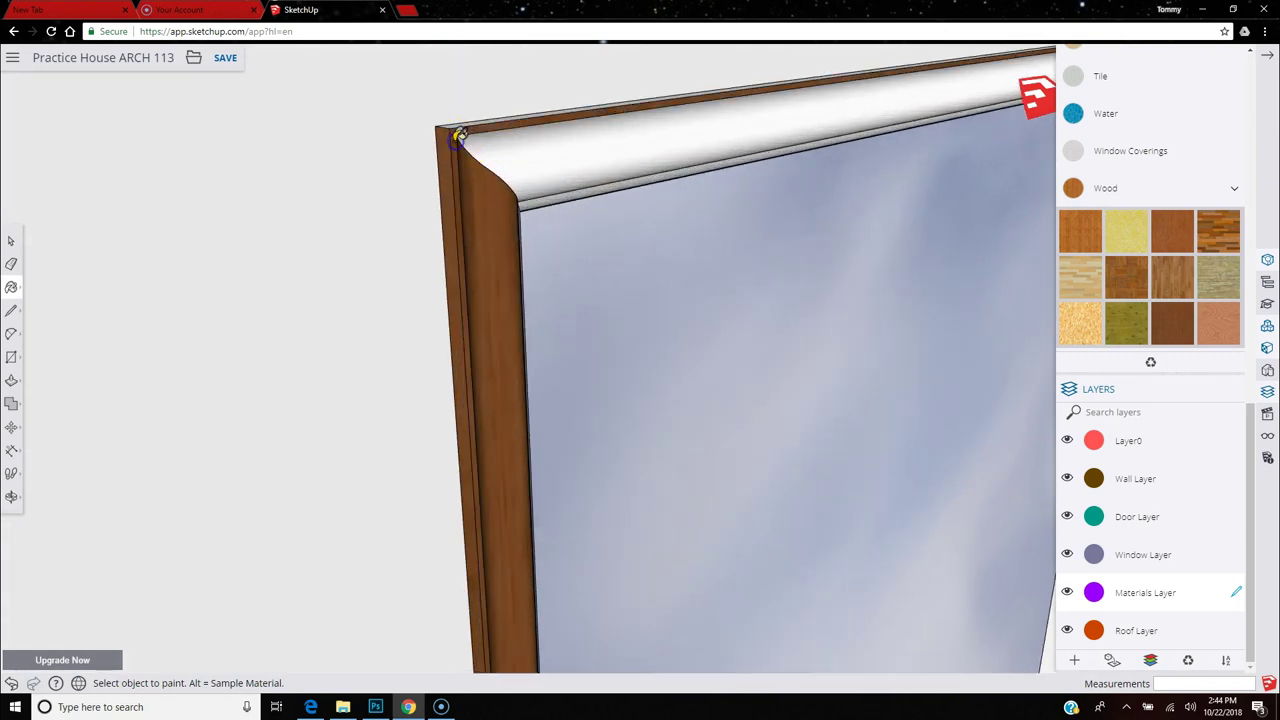
left_click(510, 152)
Paint the frame's inner lower, thin, grey and top strips with the wood.
left_click(543, 206)
left_click(470, 116)
mouse_move(503, 222)
middle_mouse_down()
mouse_move(420, 243)
mouse_move(236, 120)
middle_mouse_up()
left_click(617, 299)
middle_click_drag(574, 331, 460, 283)
middle_click_drag(674, 300, 551, 307)
left_click(550, 297)
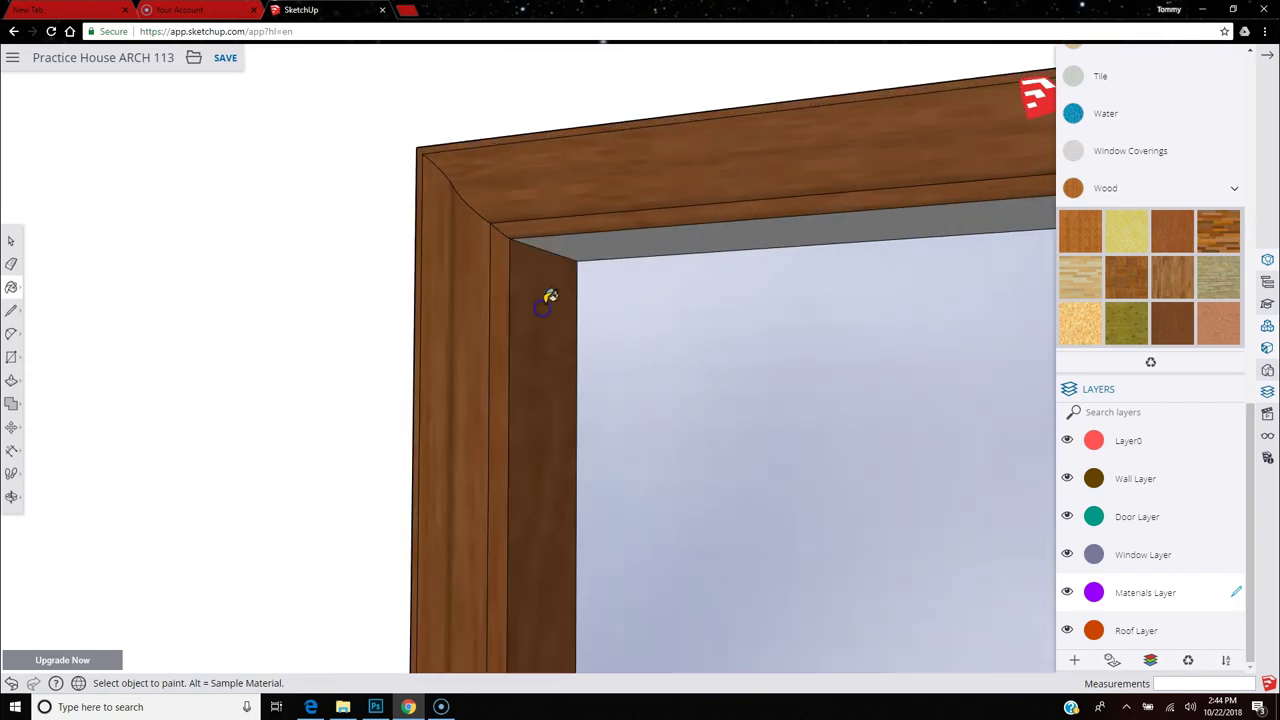
left_click(576, 236)
scroll(343, 326, "down", 5)
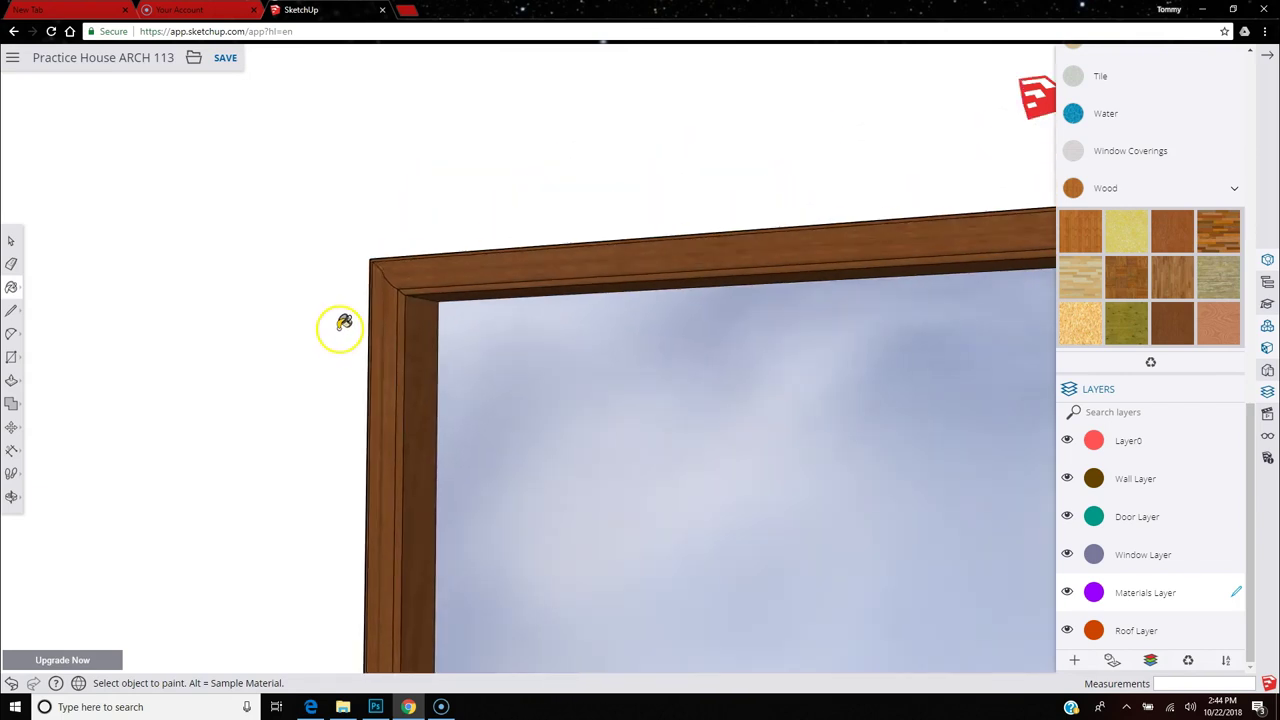
scroll(343, 326, "down", 3)
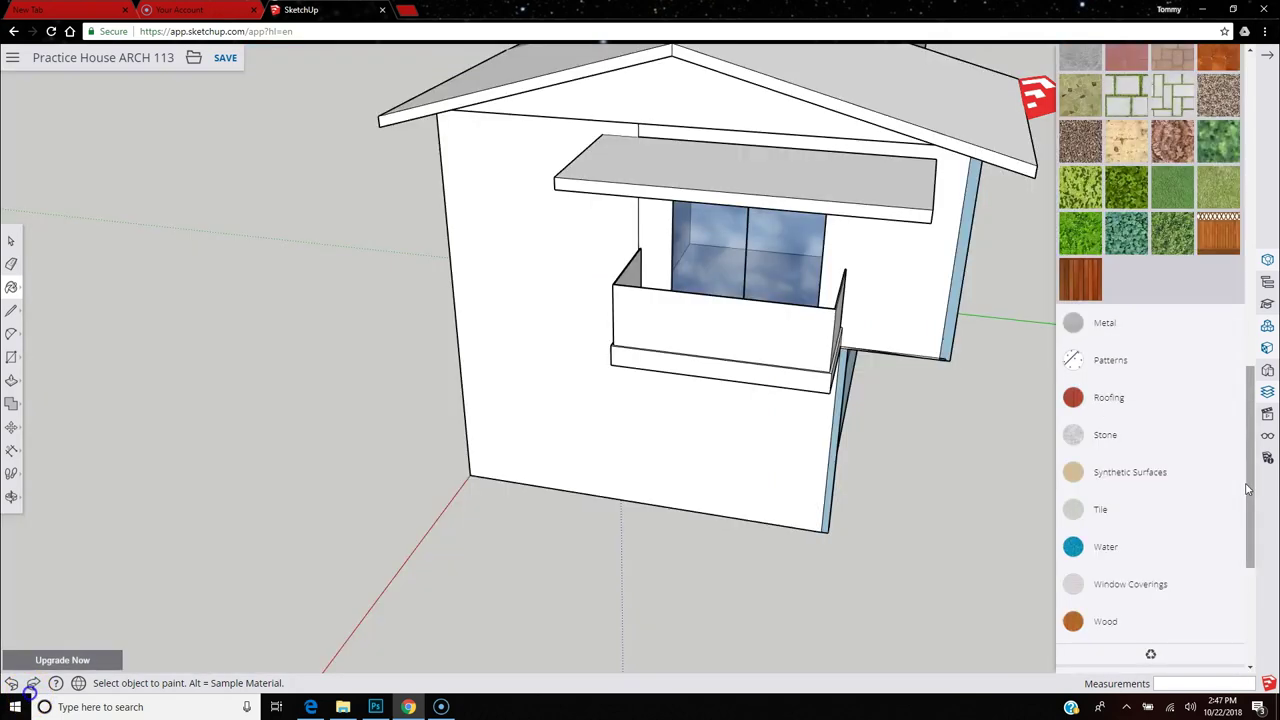
Pick Fencing Railing Metal and apply it to the balcony front and left wall.
scroll(1245, 388, "up", 5)
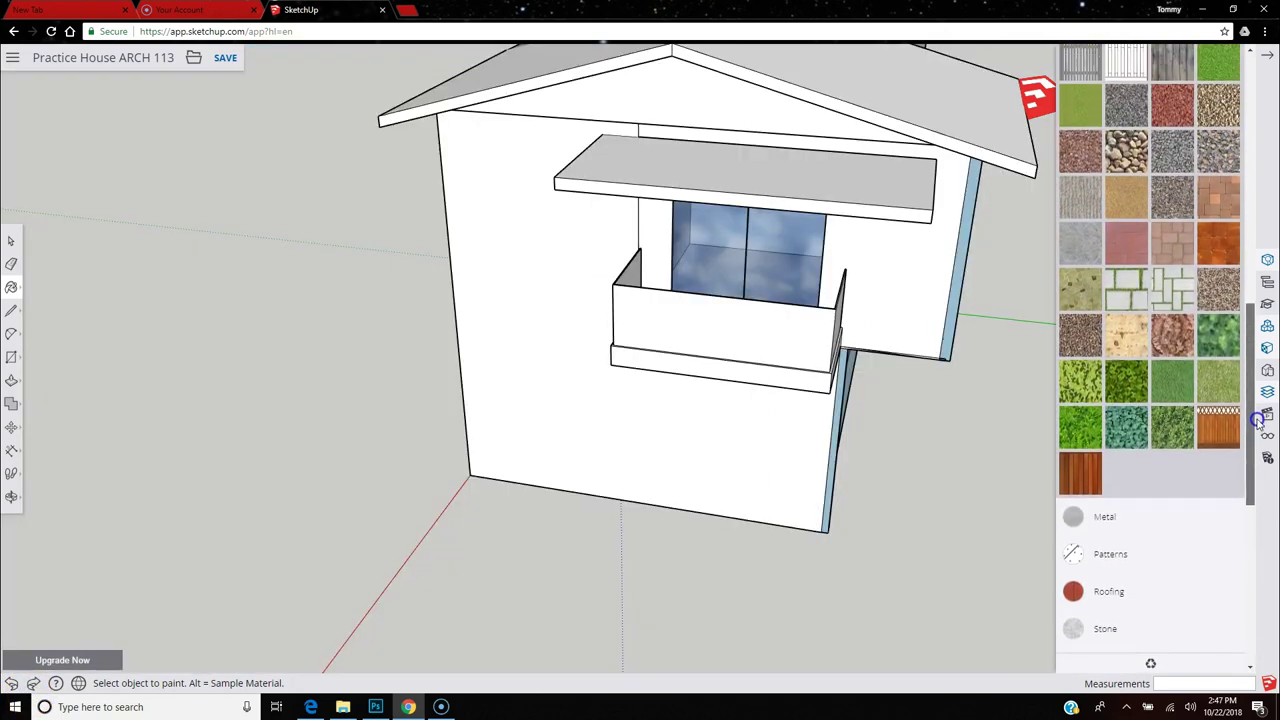
key("o")
left_click_drag(755, 358, 491, 349)
key("b")
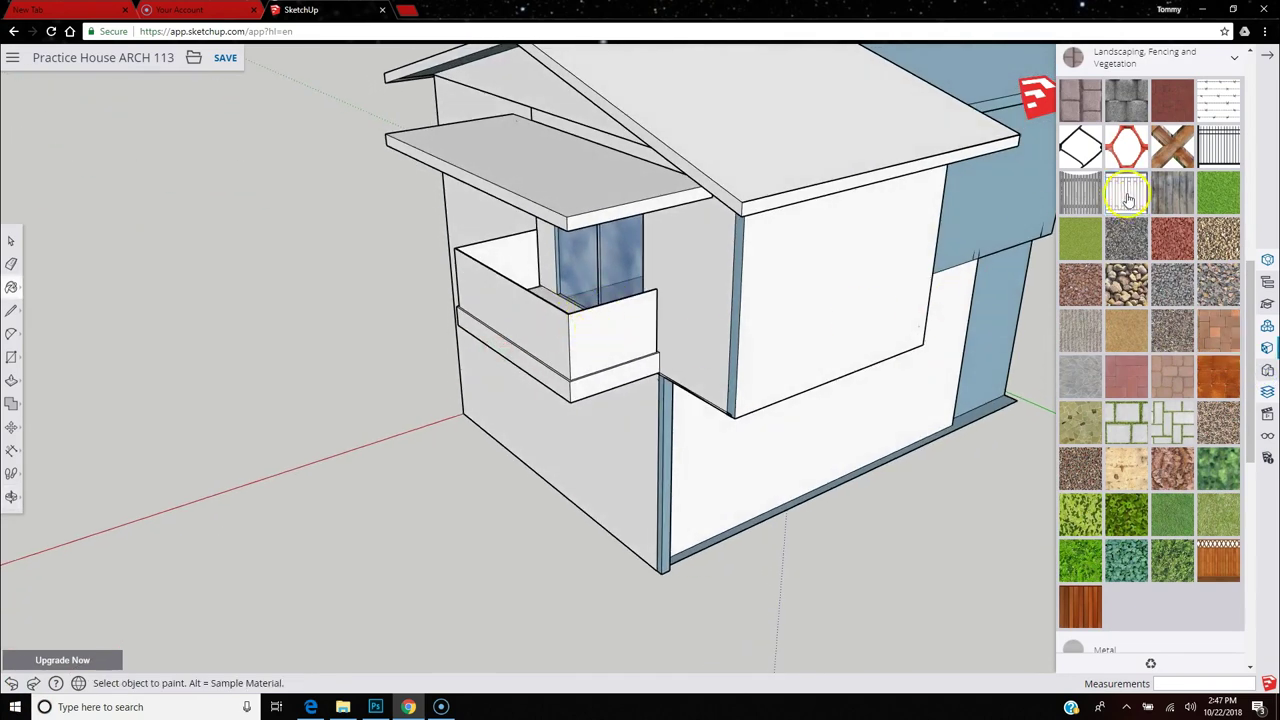
scroll(1160, 250, "up", 2)
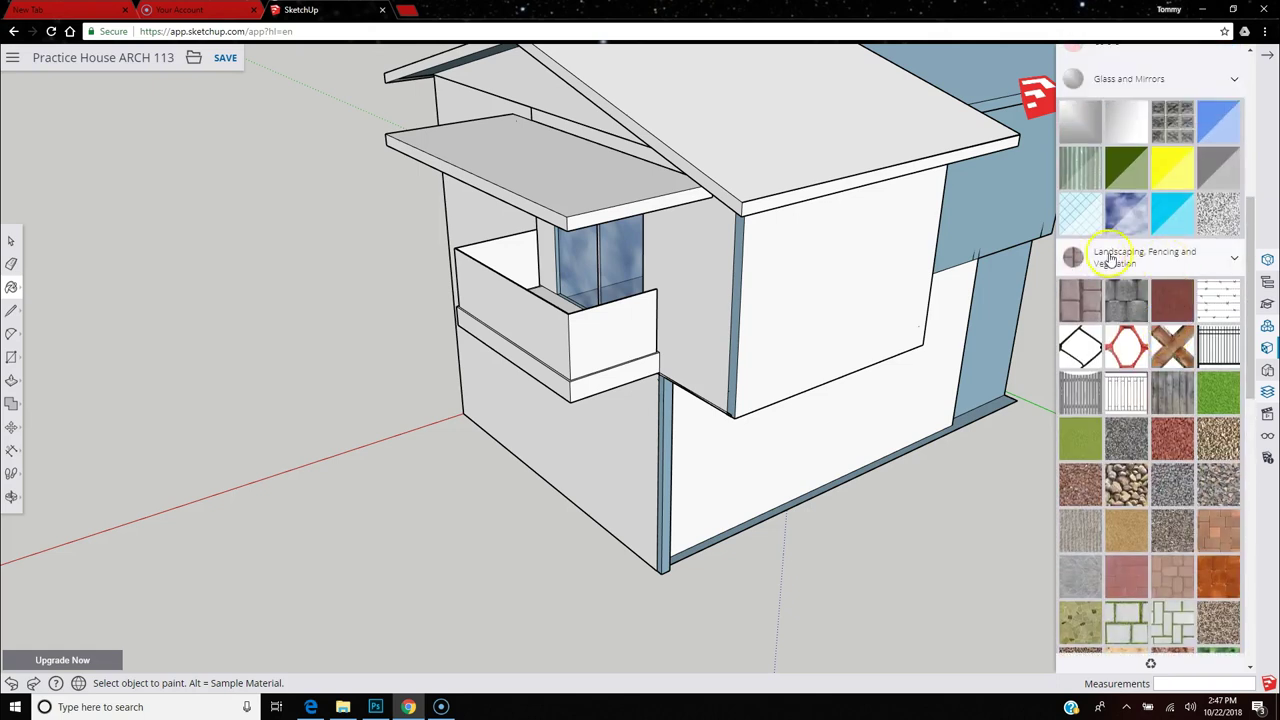
left_click(1130, 394)
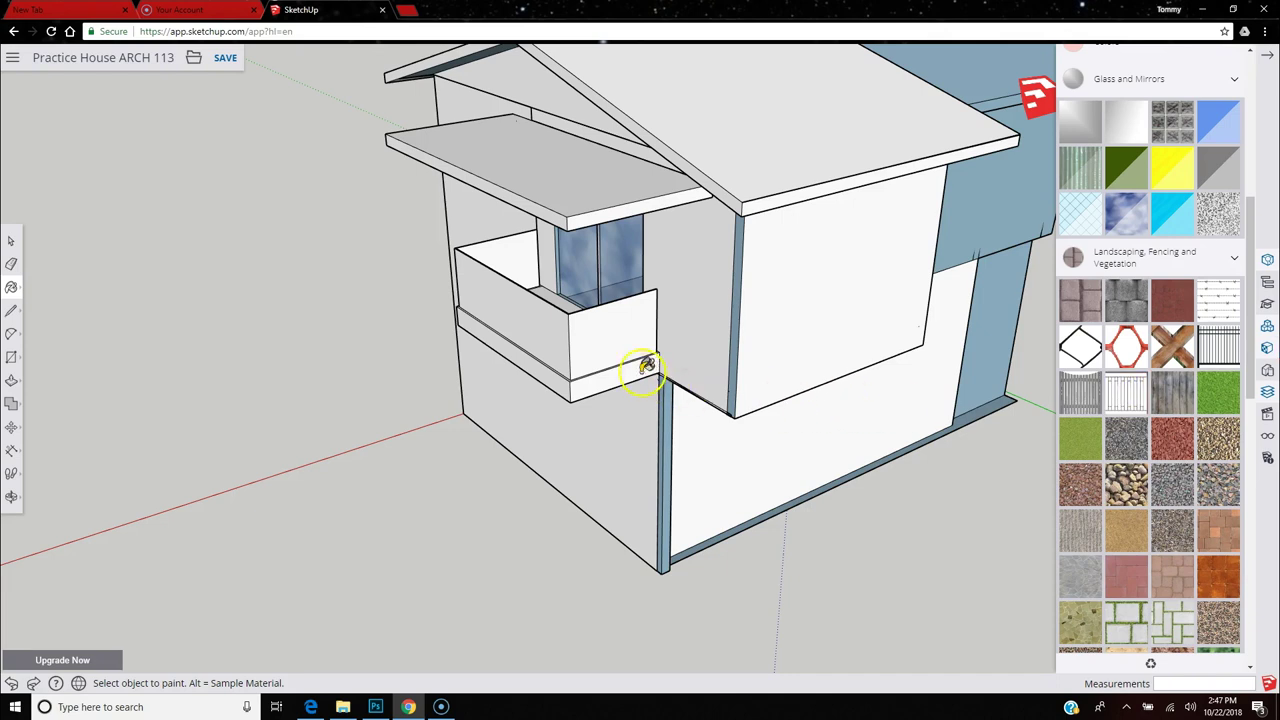
left_click(610, 322)
left_click(543, 316)
Apply Fencing Railing Metal to the balcony's side walls, glass side and back inner wall.
middle_click_drag(531, 314, 1257, 338)
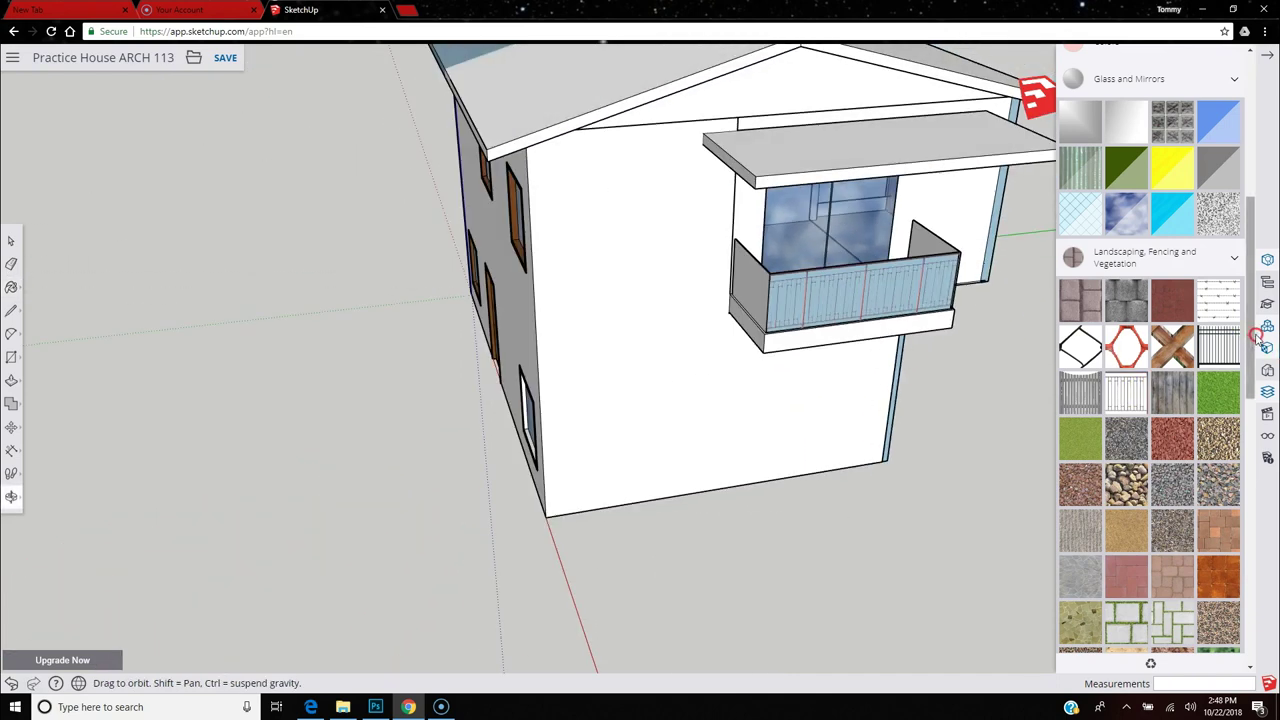
left_click(754, 283)
left_click(932, 235)
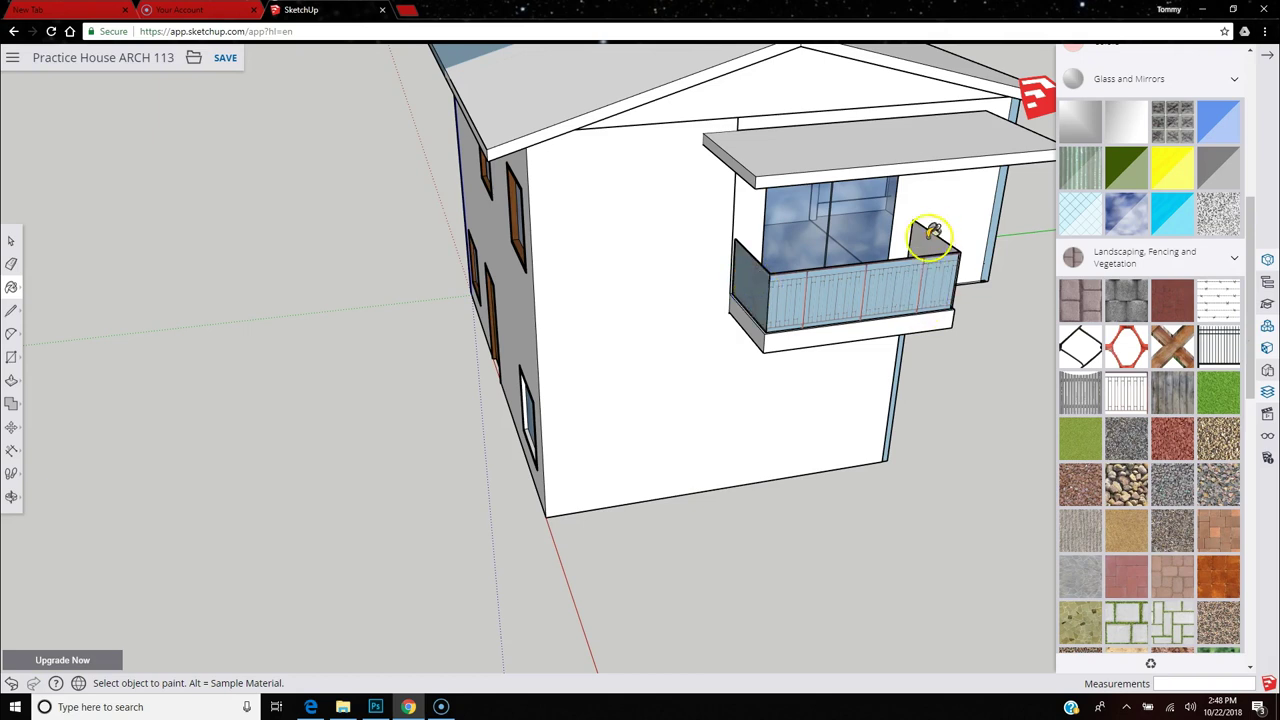
mouse_move(930, 238)
middle_mouse_down()
mouse_move(908, 277)
mouse_move(557, 343)
mouse_move(223, 274)
middle_mouse_up()
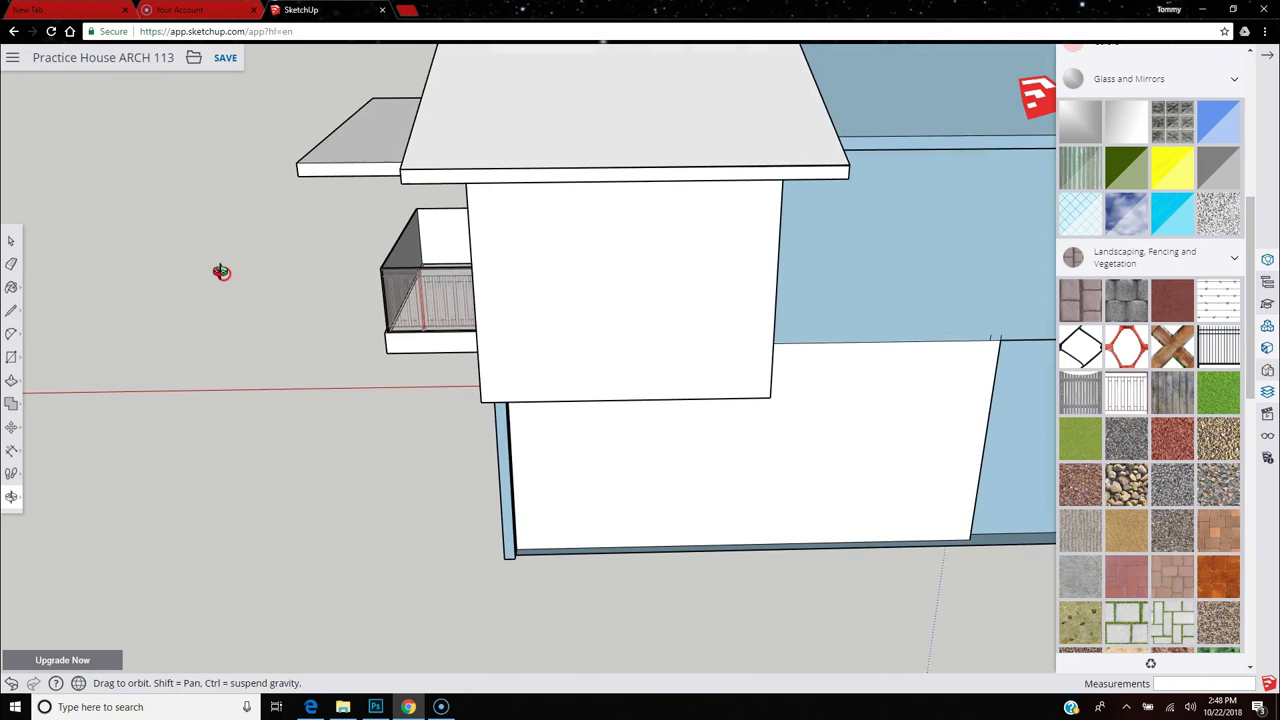
left_click(408, 247)
left_click(446, 220)
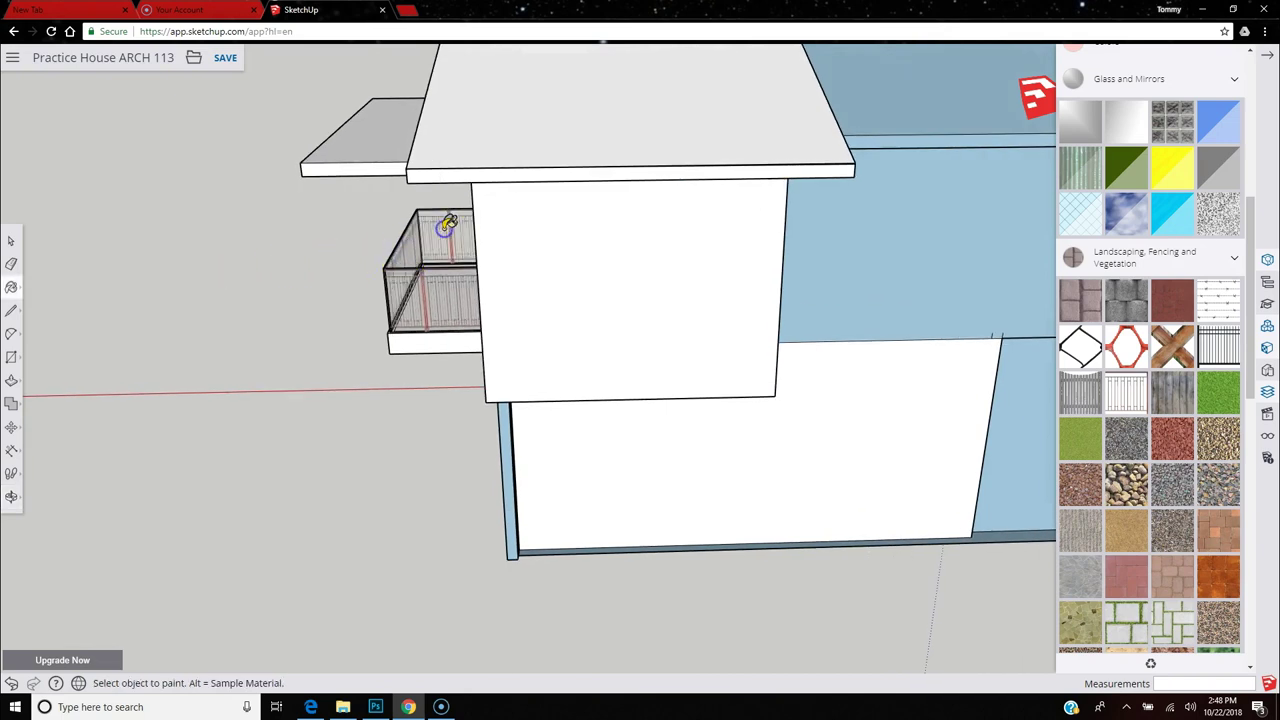
mouse_move(380, 314)
middle_mouse_down()
mouse_move(646, 246)
mouse_move(663, 223)
mouse_move(746, 202)
mouse_move(891, 209)
mouse_move(818, 228)
mouse_move(477, 209)
mouse_move(674, 175)
mouse_move(1043, 223)
middle_mouse_up()
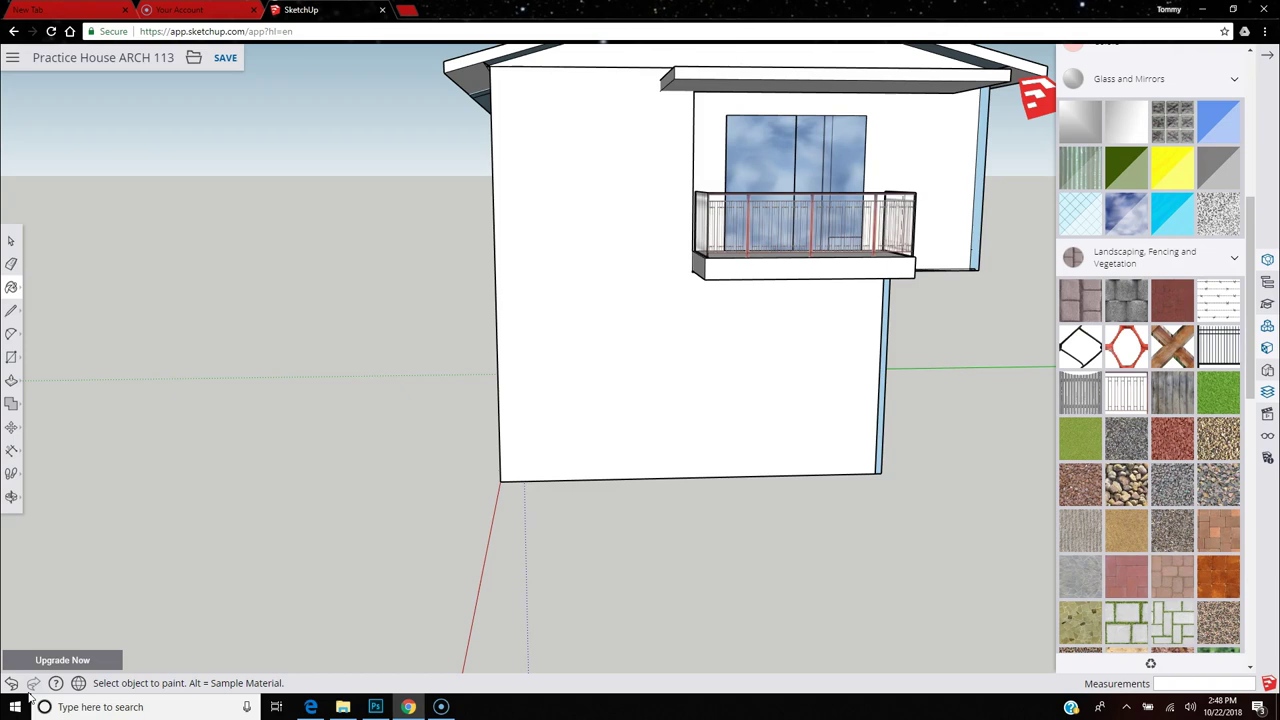
scroll(1150, 425, "up", 5)
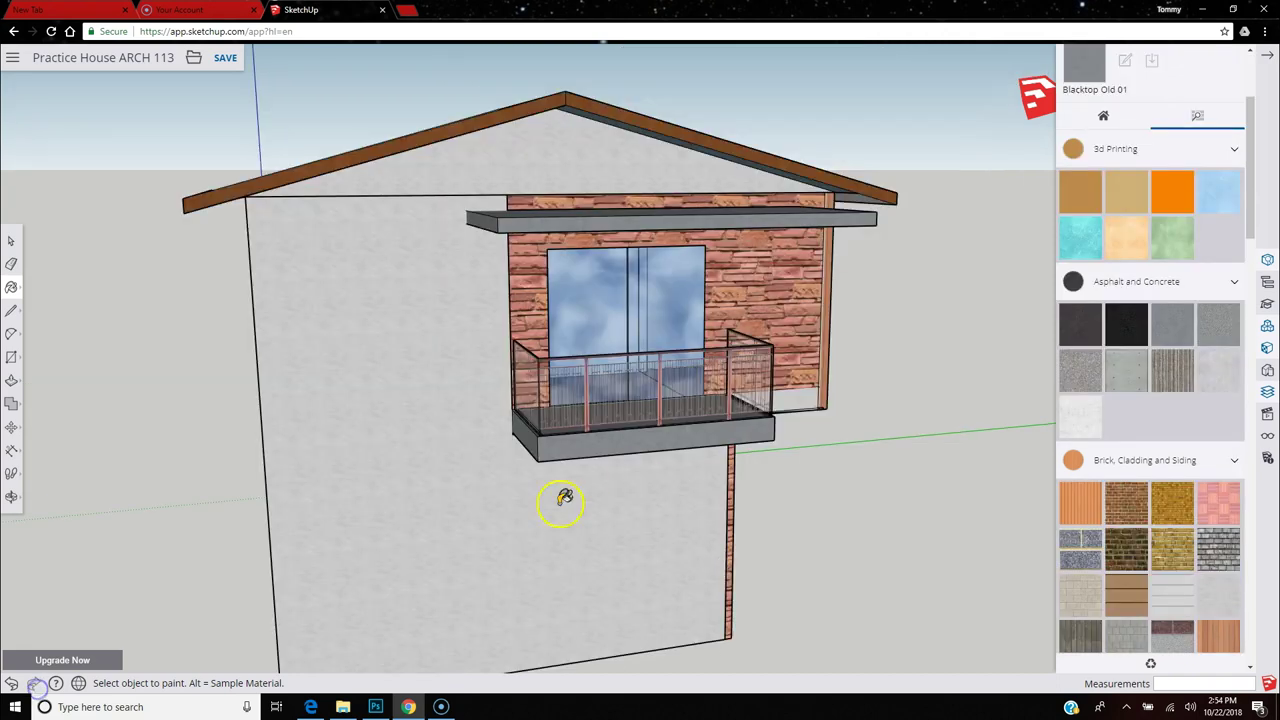
Close the Materials panel to show Layers, leaving the Window Layer name unchanged.
middle_click_drag(560, 503, 358, 370)
left_click(13, 239)
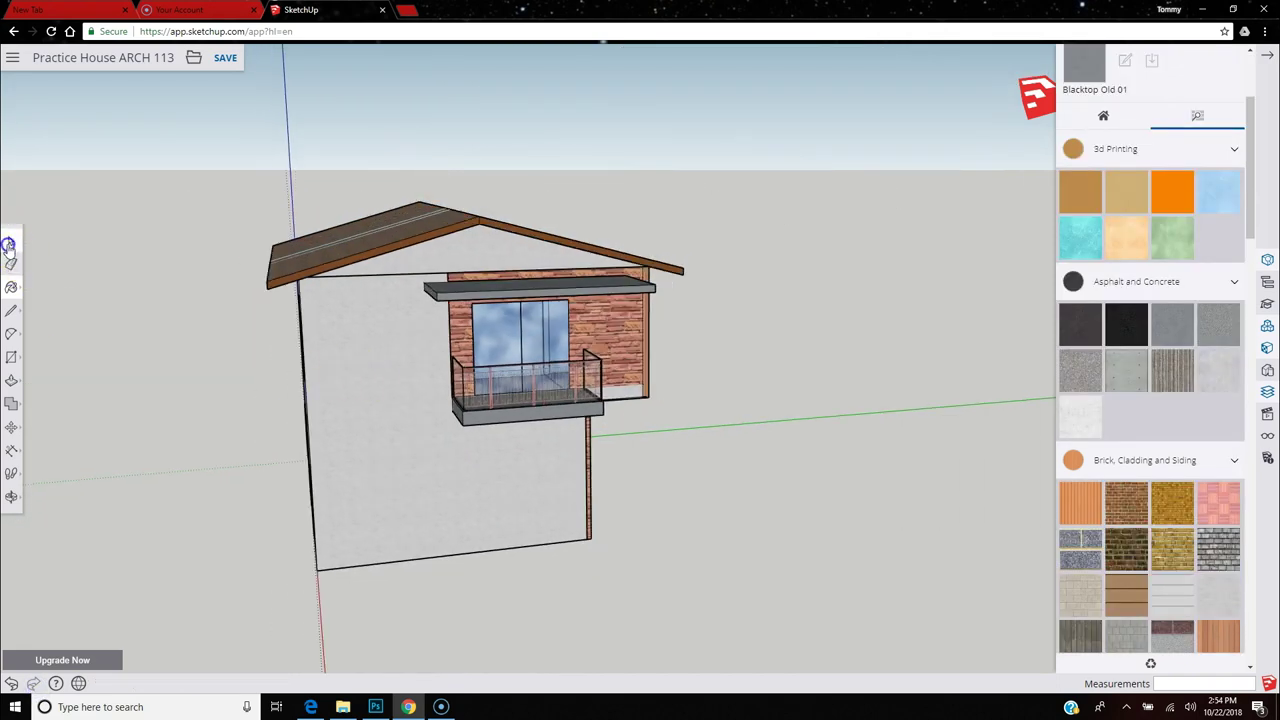
middle_click_drag(577, 585, 139, 540)
scroll(1190, 460, "up", 3)
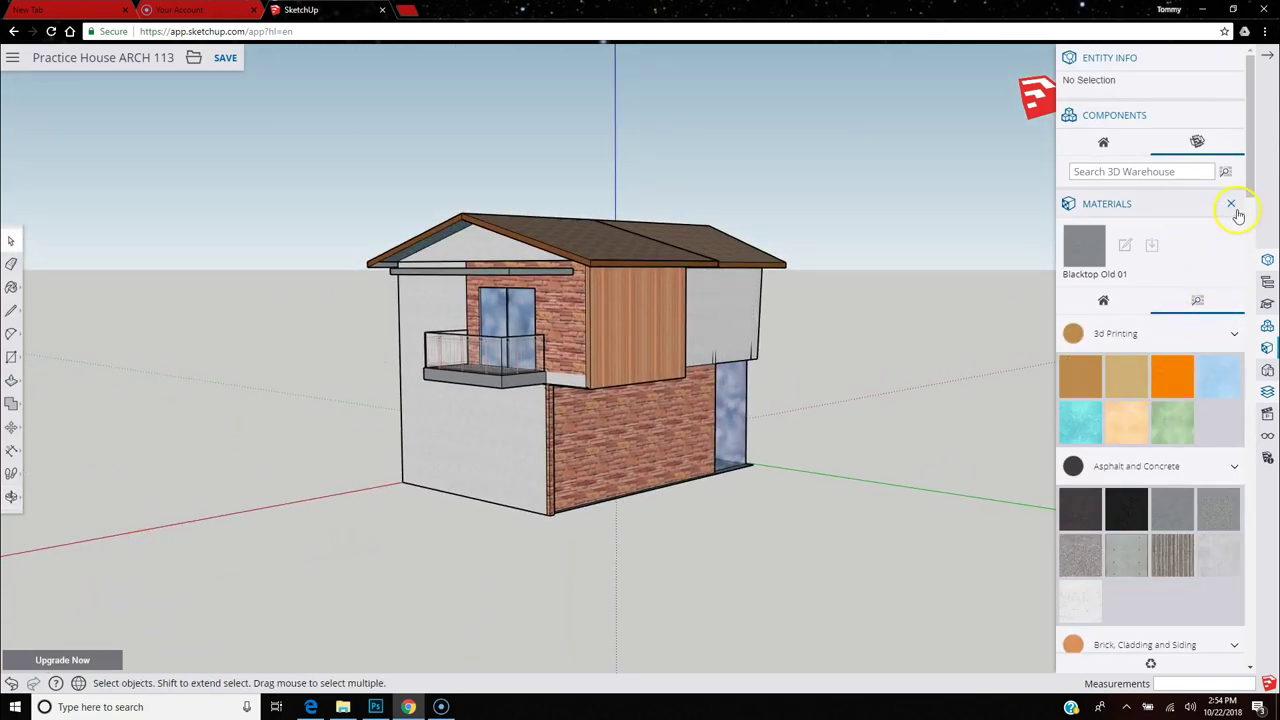
left_click(1235, 206)
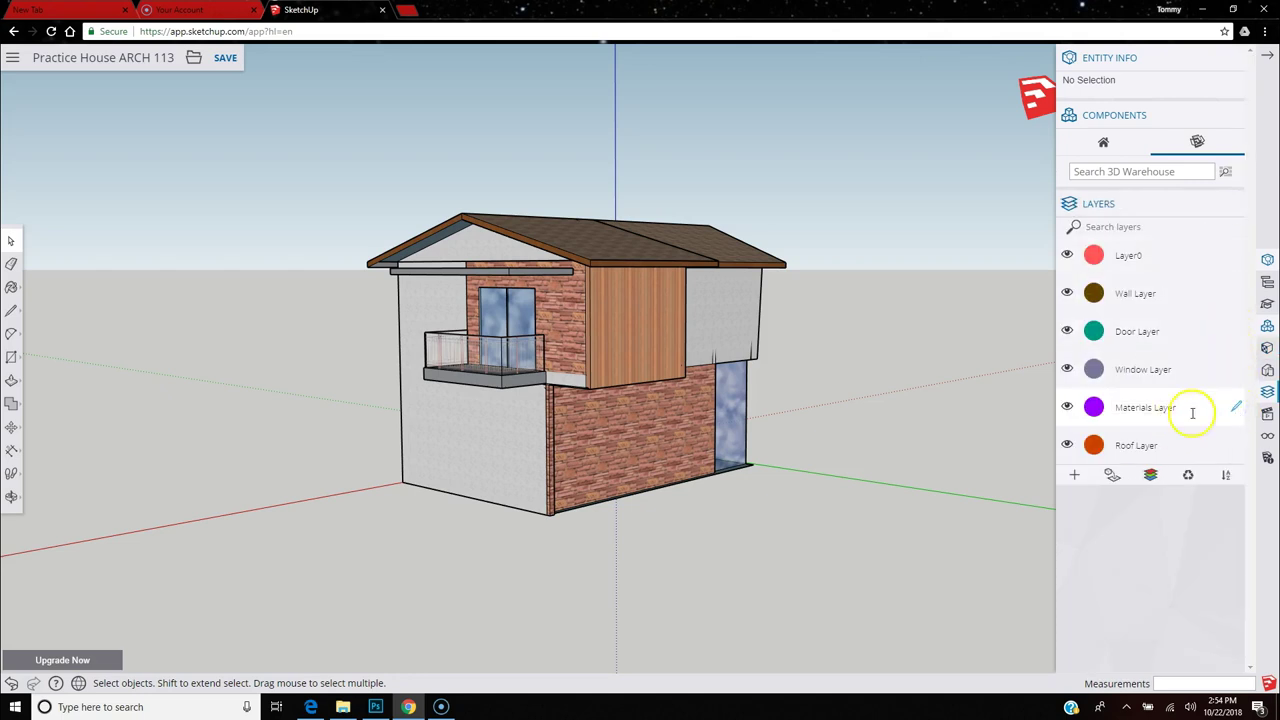
double_click(1151, 370)
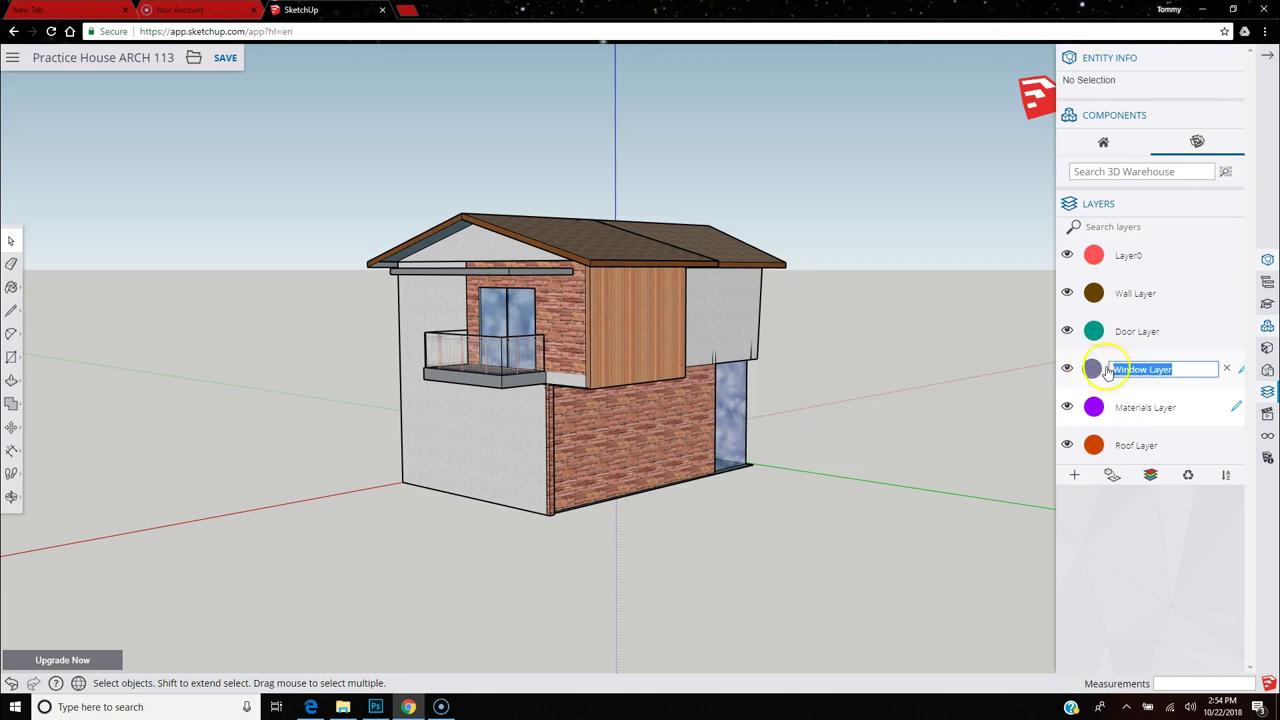
left_click(1240, 372)
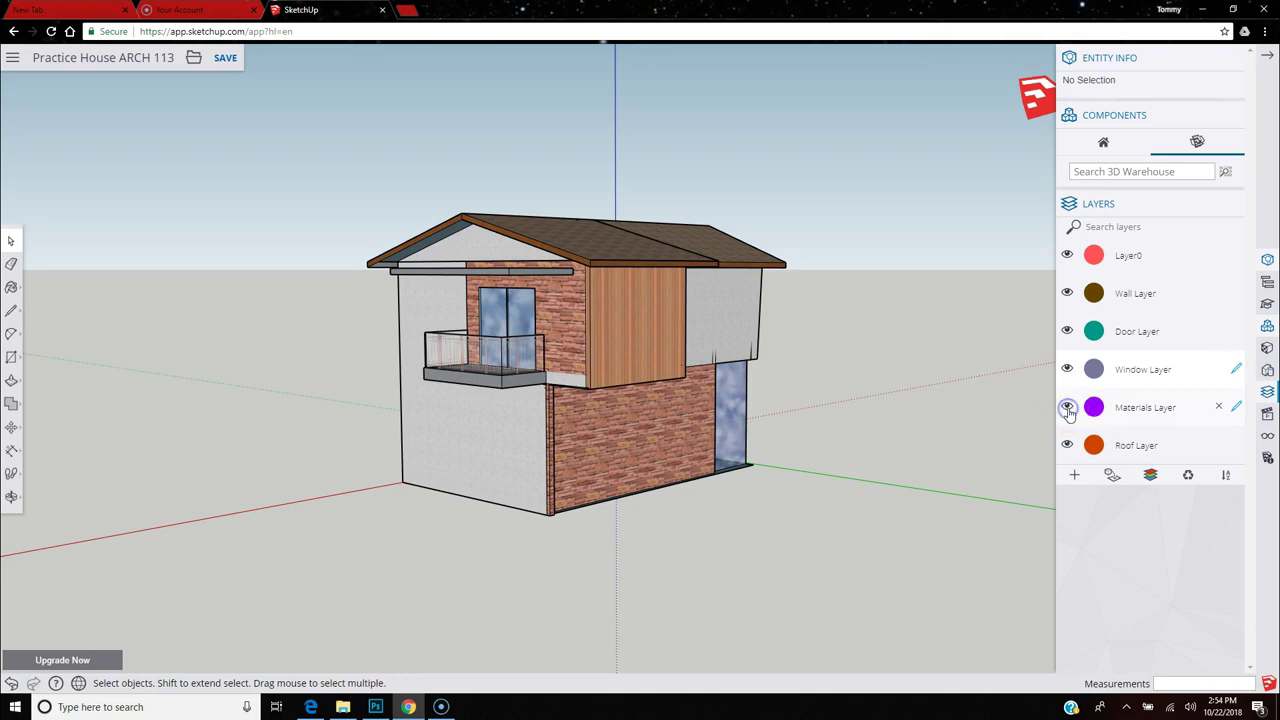
Orbit the textured house from its right side round to the front door facade.
middle_click_drag(729, 457, 409, 429)
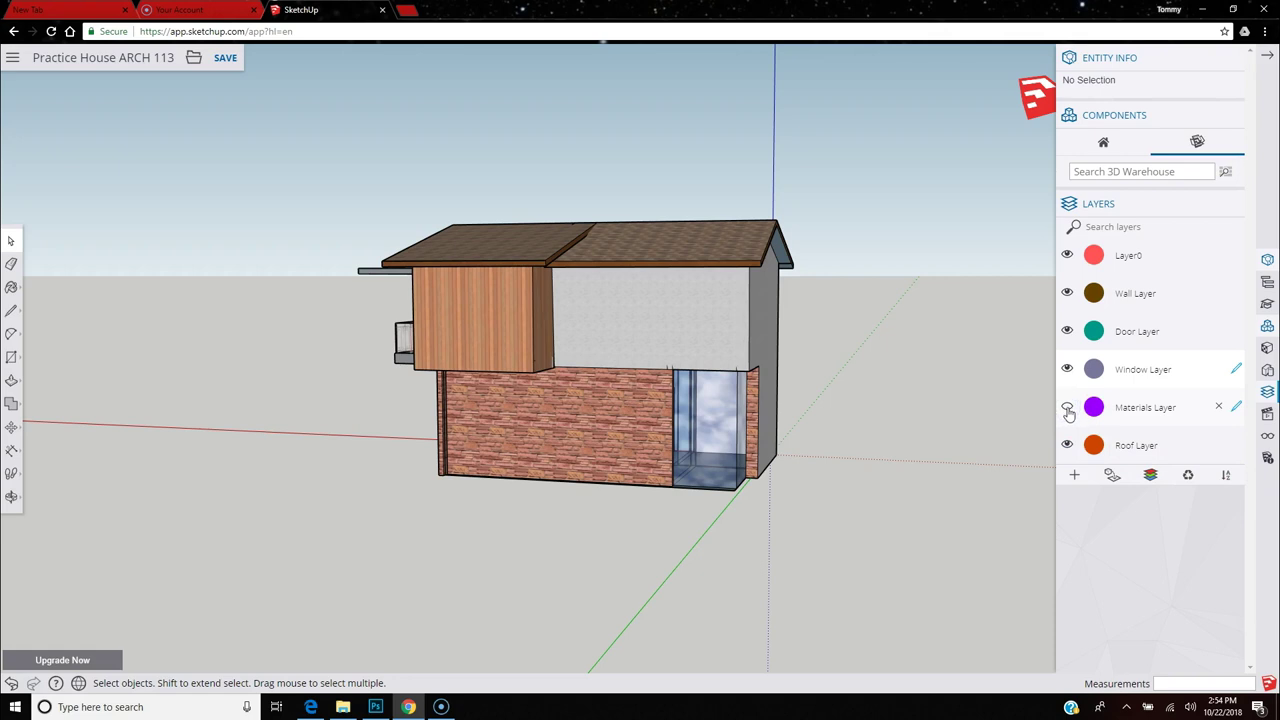
scroll(788, 381, "down", 2)
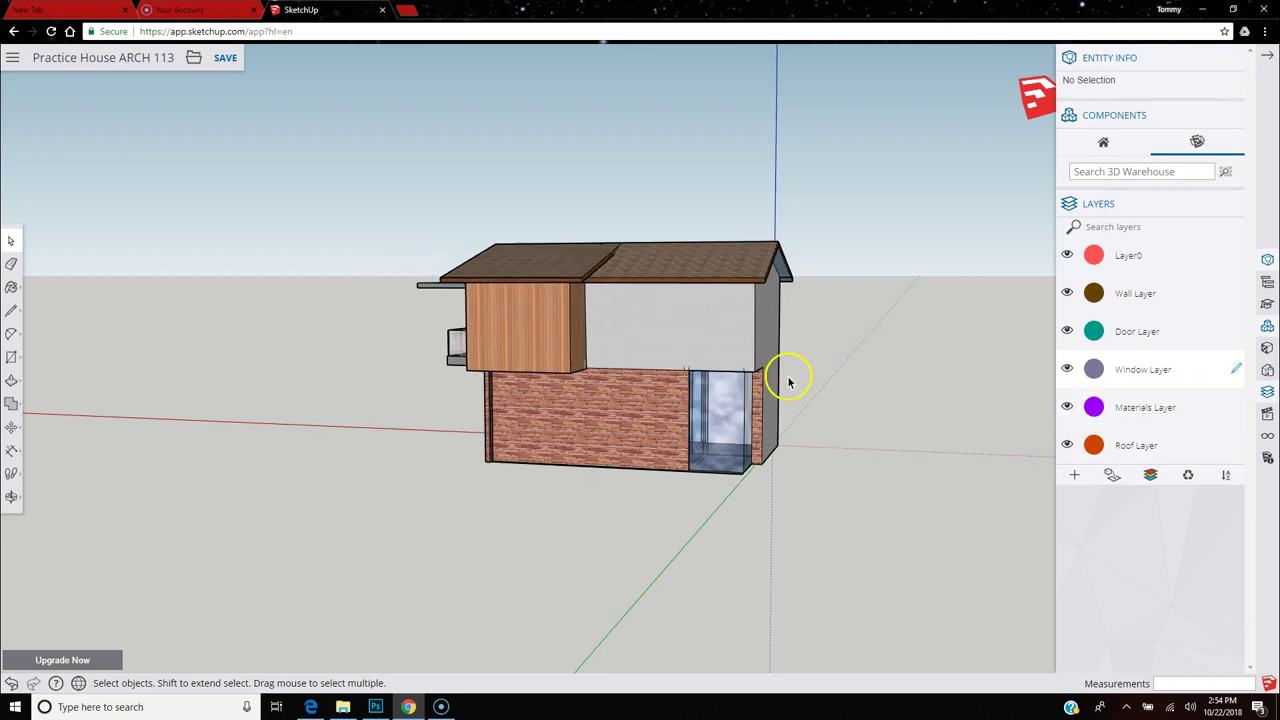
middle_click_drag(866, 397, 571, 417)
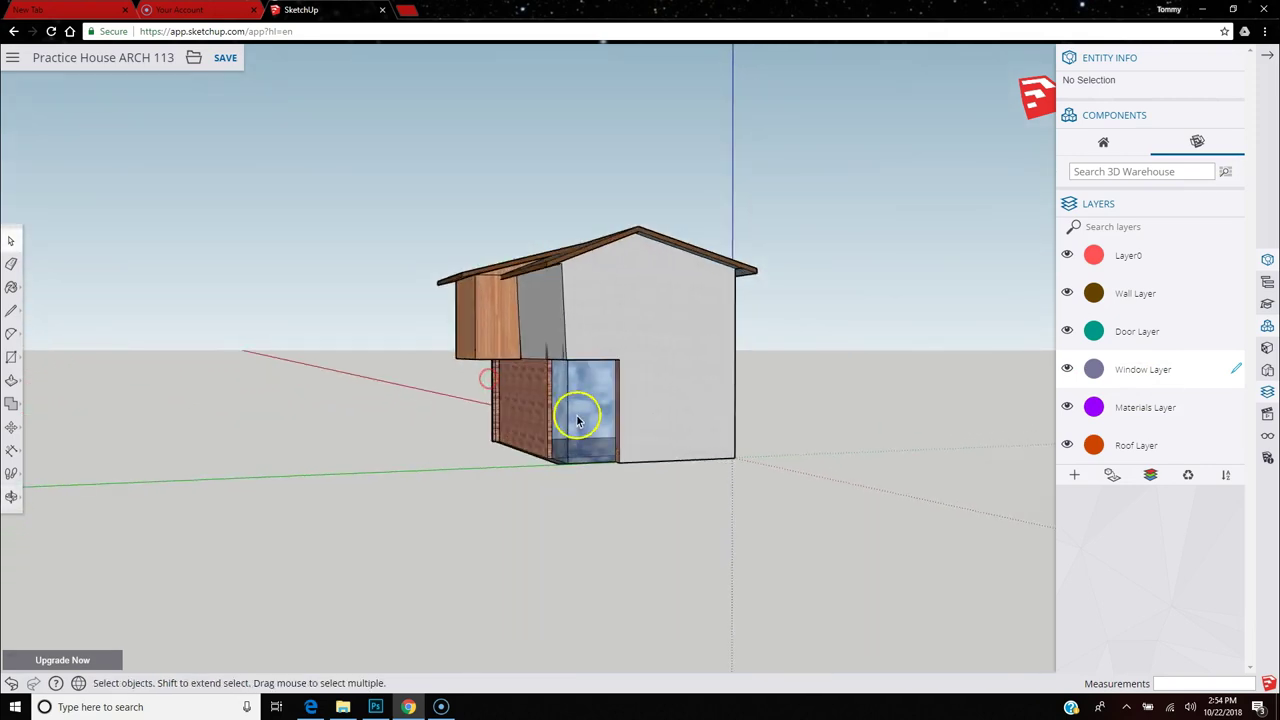
scroll(600, 430, "up", 5)
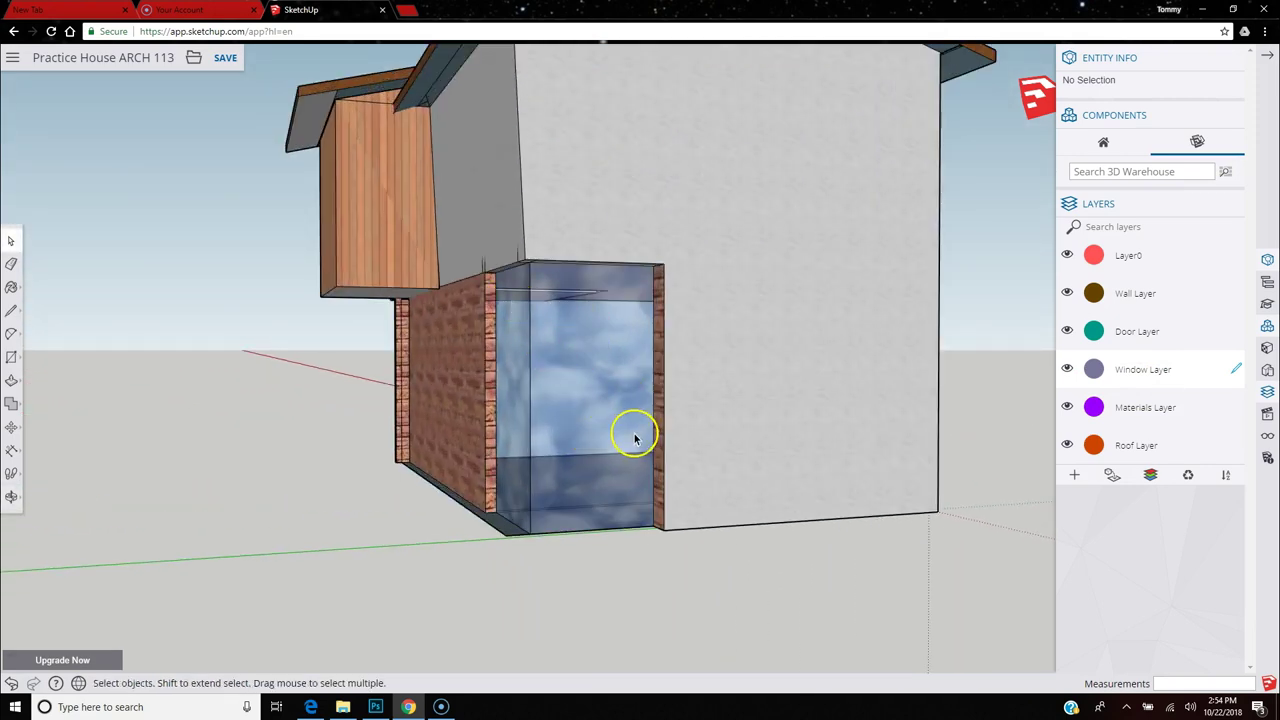
scroll(634, 437, "down", 2)
middle_click_drag(828, 450, 614, 449)
middle_click_drag(764, 437, 414, 451)
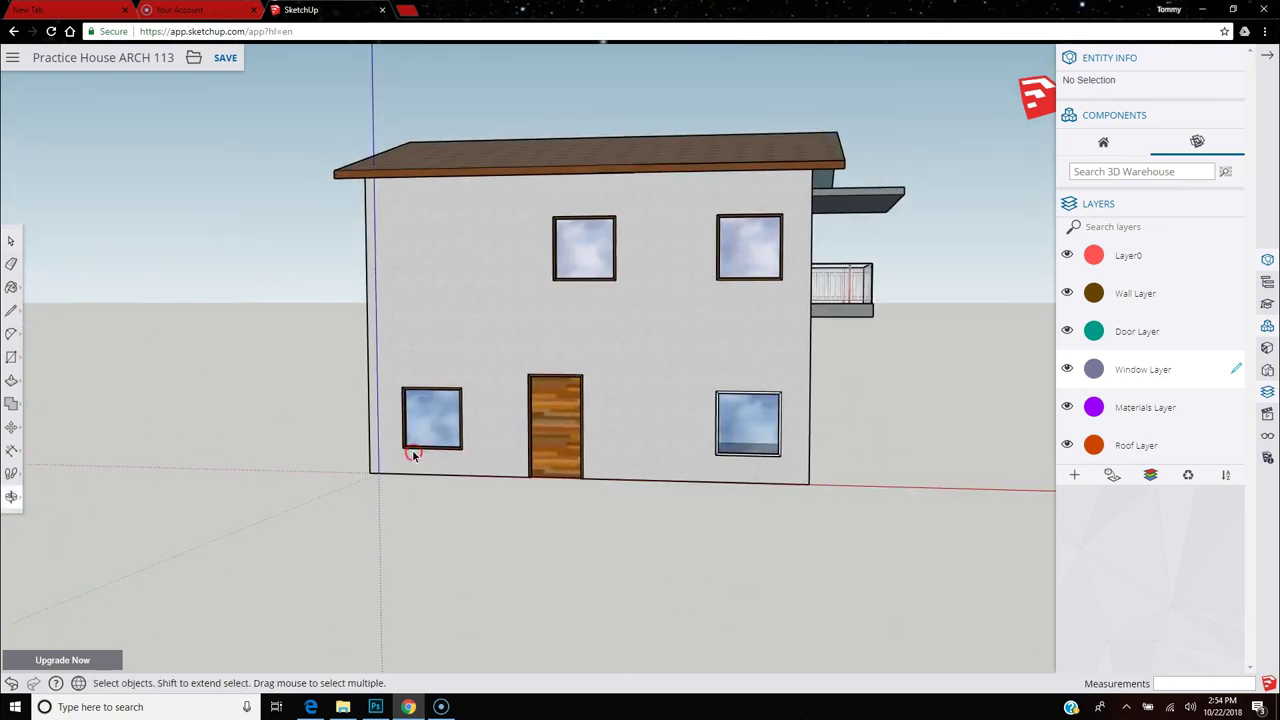
middle_click_drag(823, 449, 652, 443)
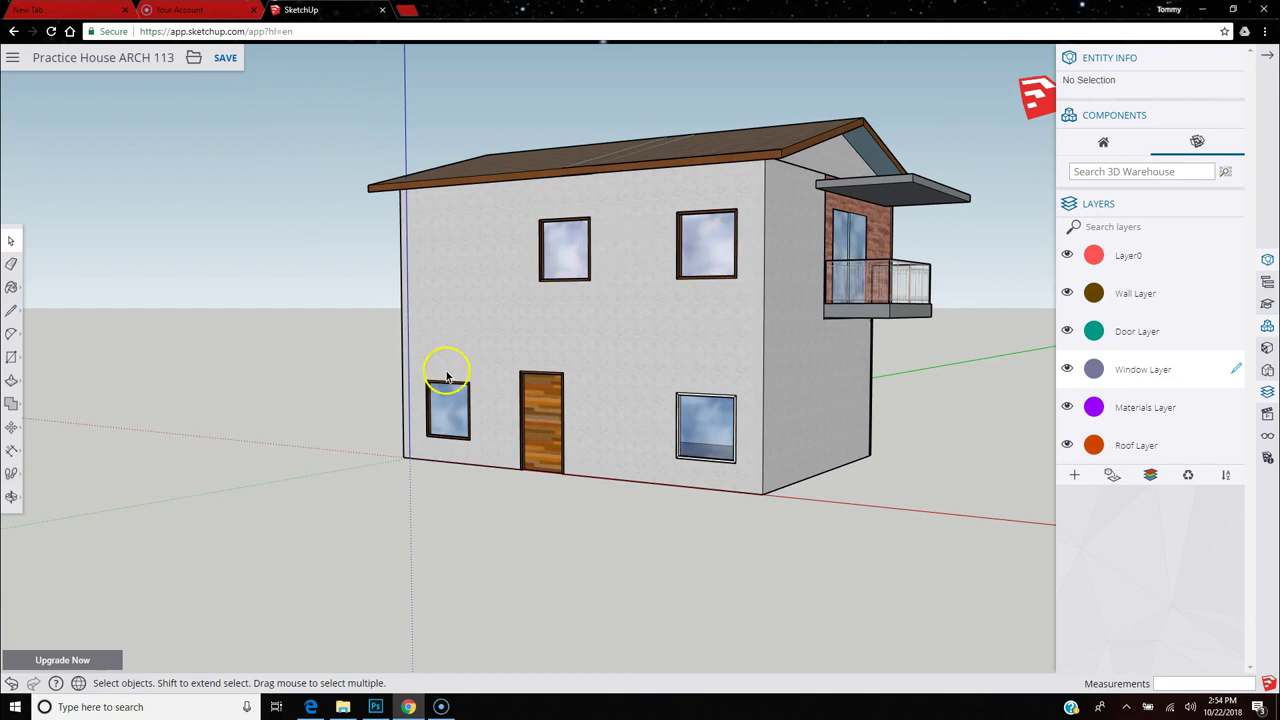
Orbit toward the balcony side and a side view of the house.
middle_click_drag(1030, 398, 463, 429)
scroll(780, 265, "up", 5)
scroll(709, 380, "down", 8)
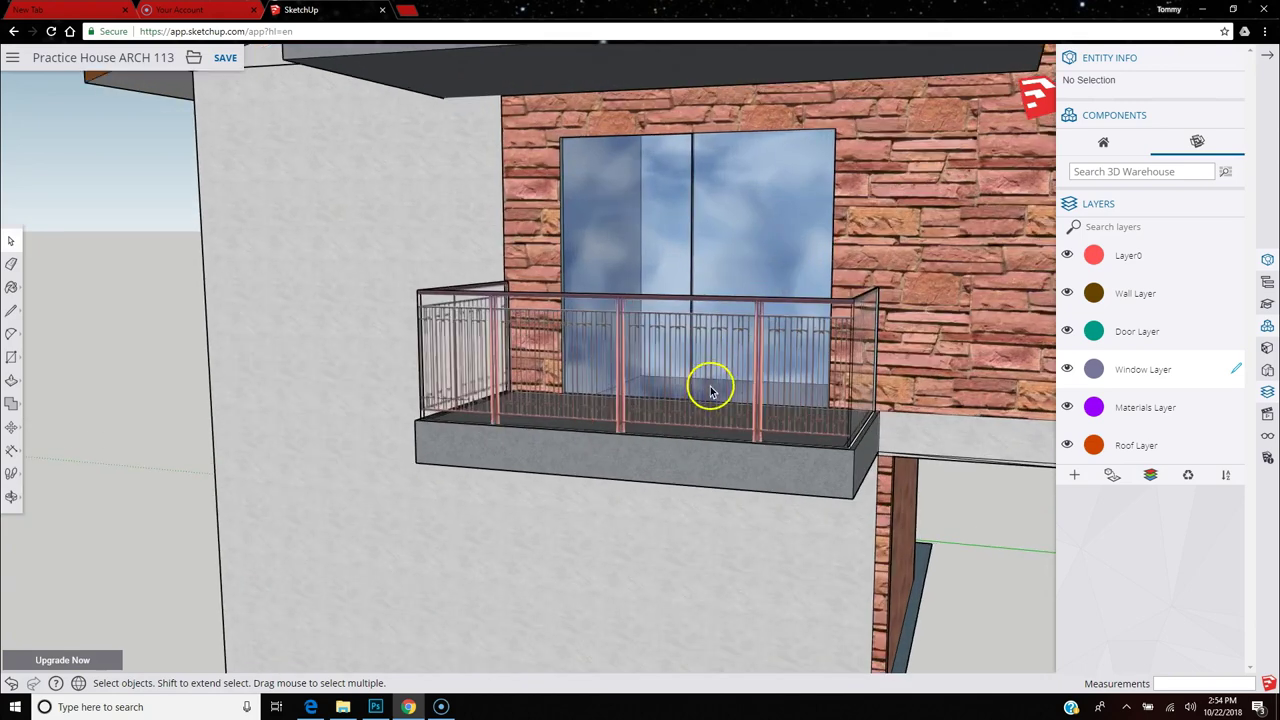
middle_click_drag(907, 410, 328, 382)
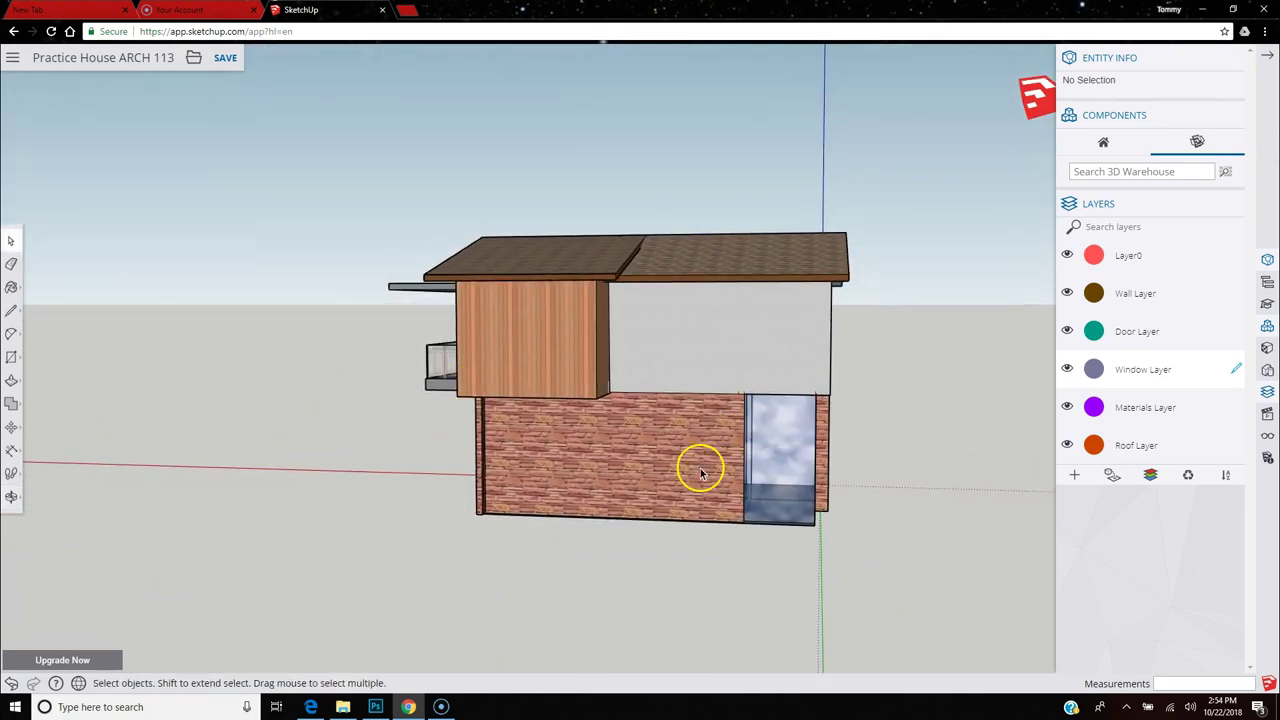
left_click(18, 486)
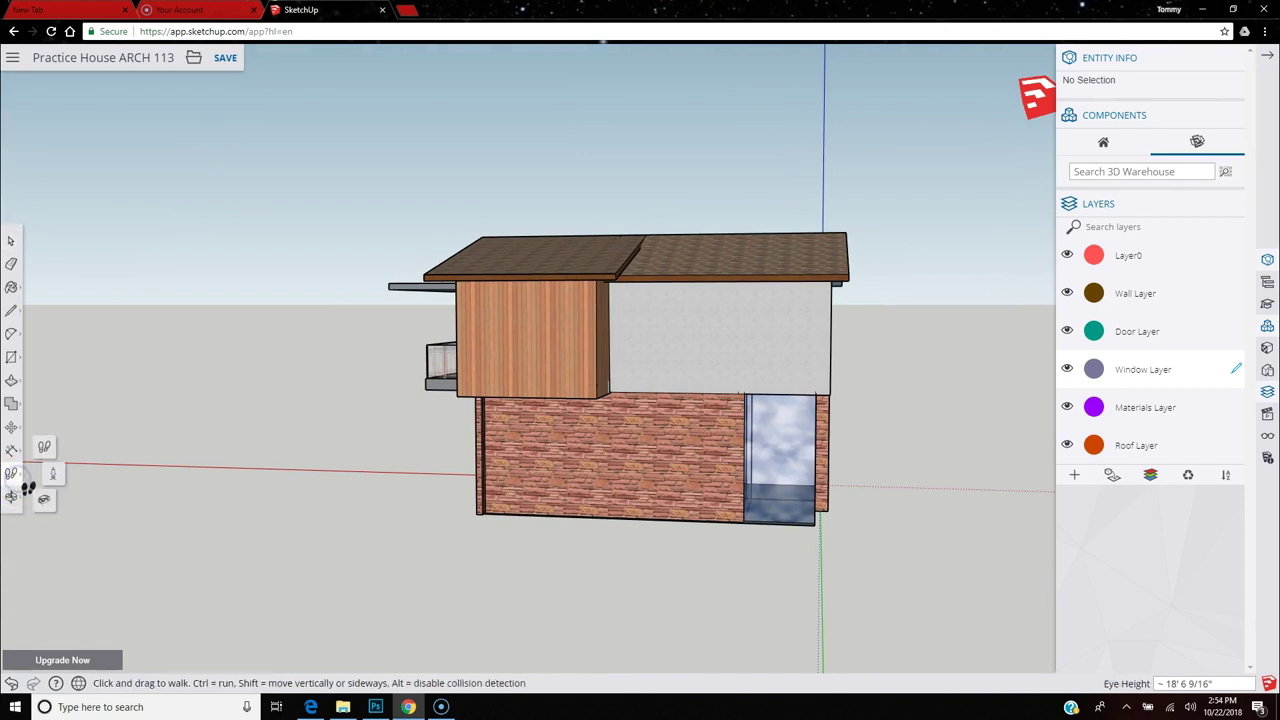
left_click(13, 502)
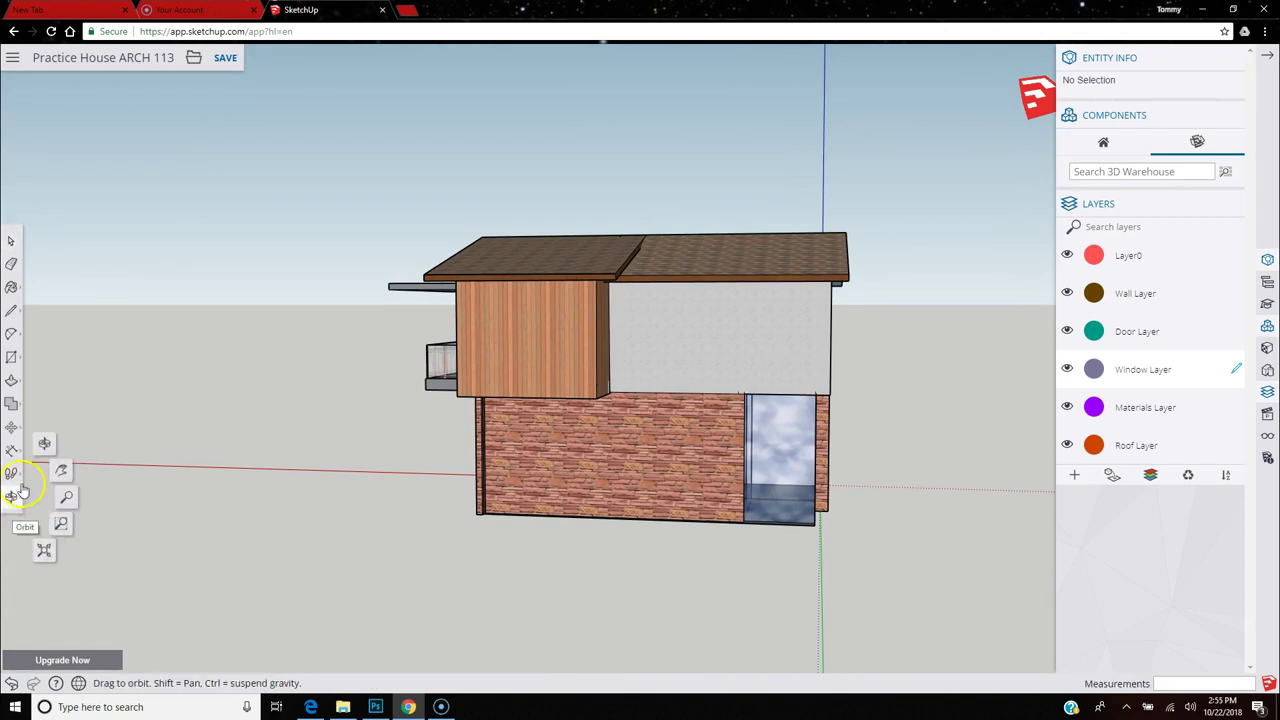
left_click(12, 451)
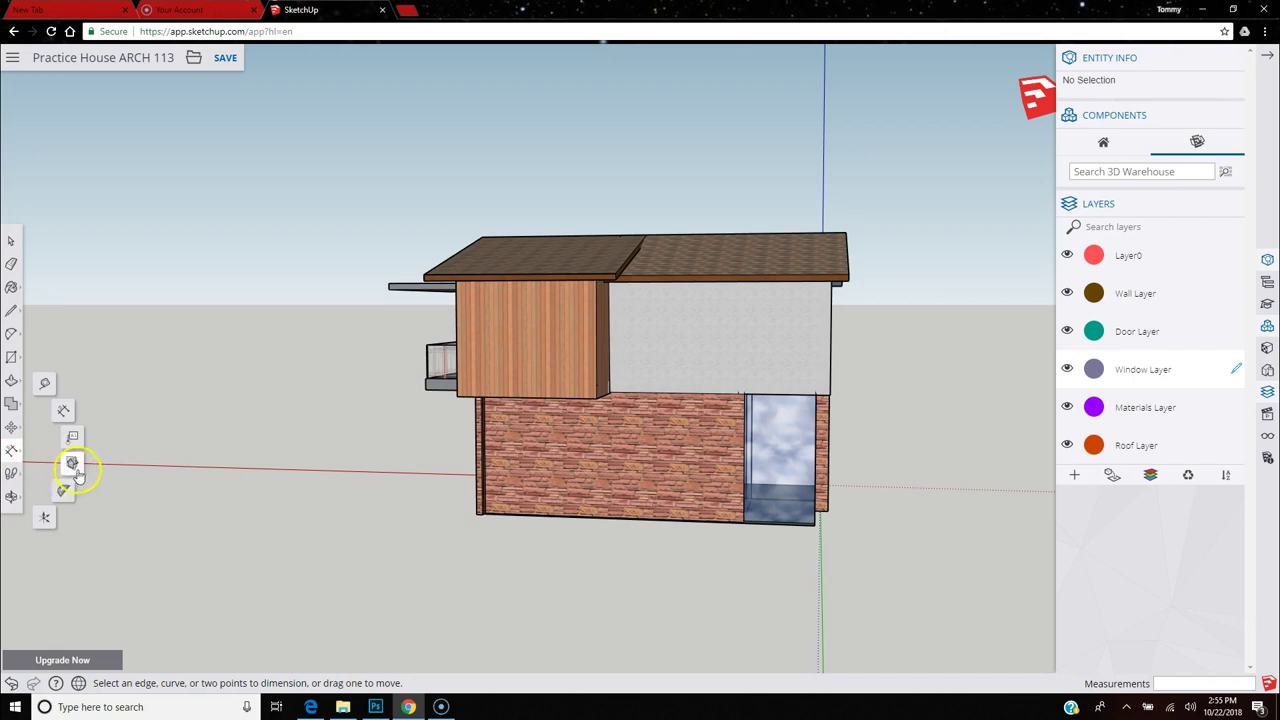
Place a section plane on the house's side wall and orbit to inspect both cut-open storeys.
left_click(73, 465)
scroll(280, 540, "down", 3)
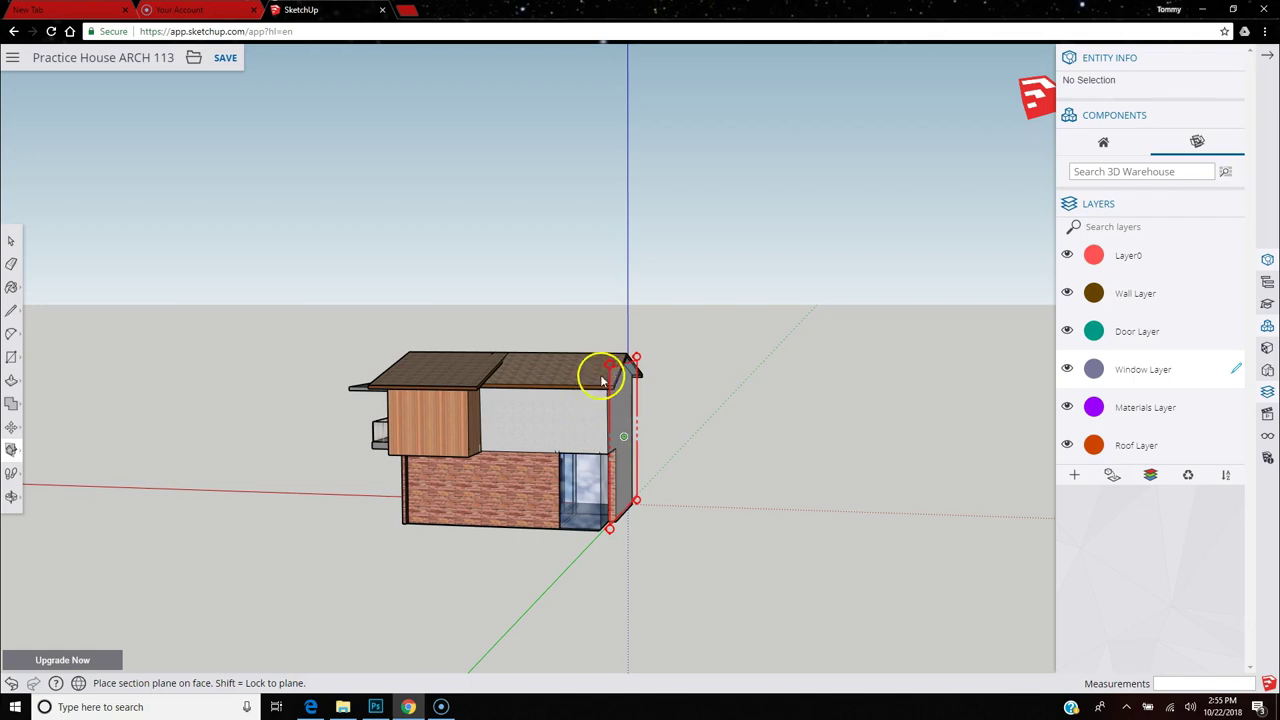
left_click(640, 447)
middle_click_drag(649, 451, 180, 451)
middle_click_drag(624, 405, 1171, 425)
left_click(637, 327)
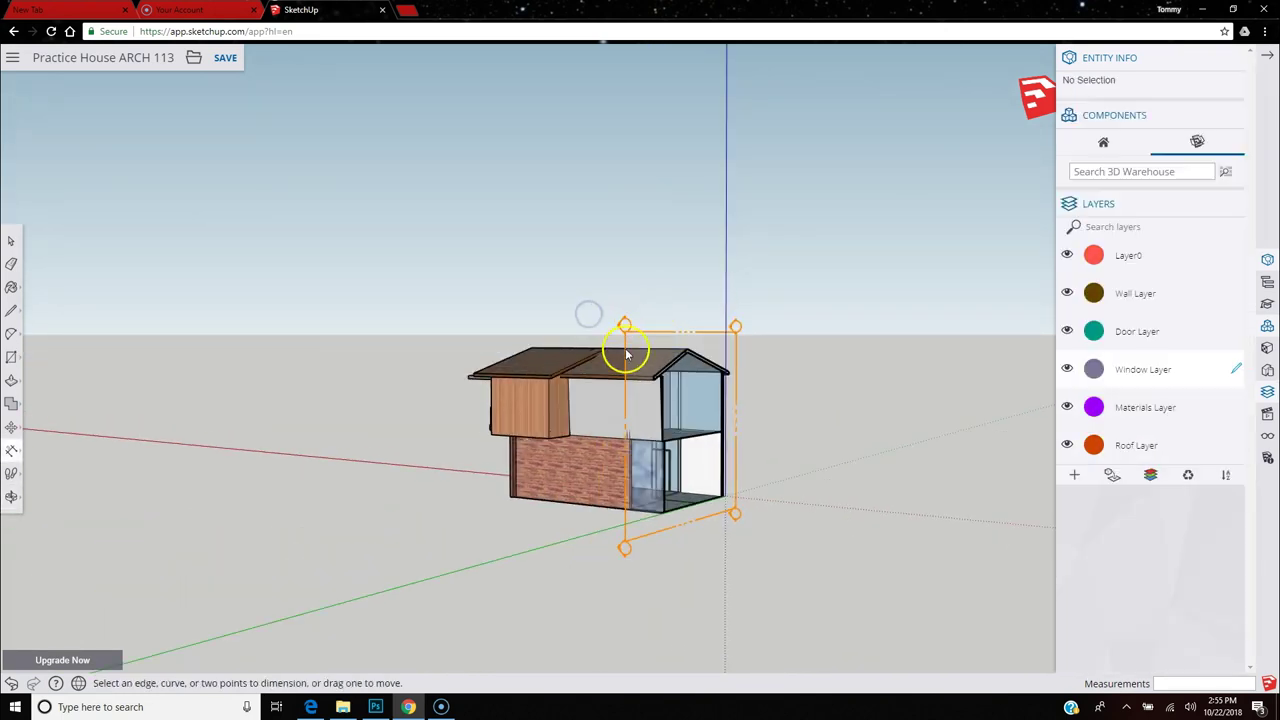
middle_click_drag(609, 414, 838, 429)
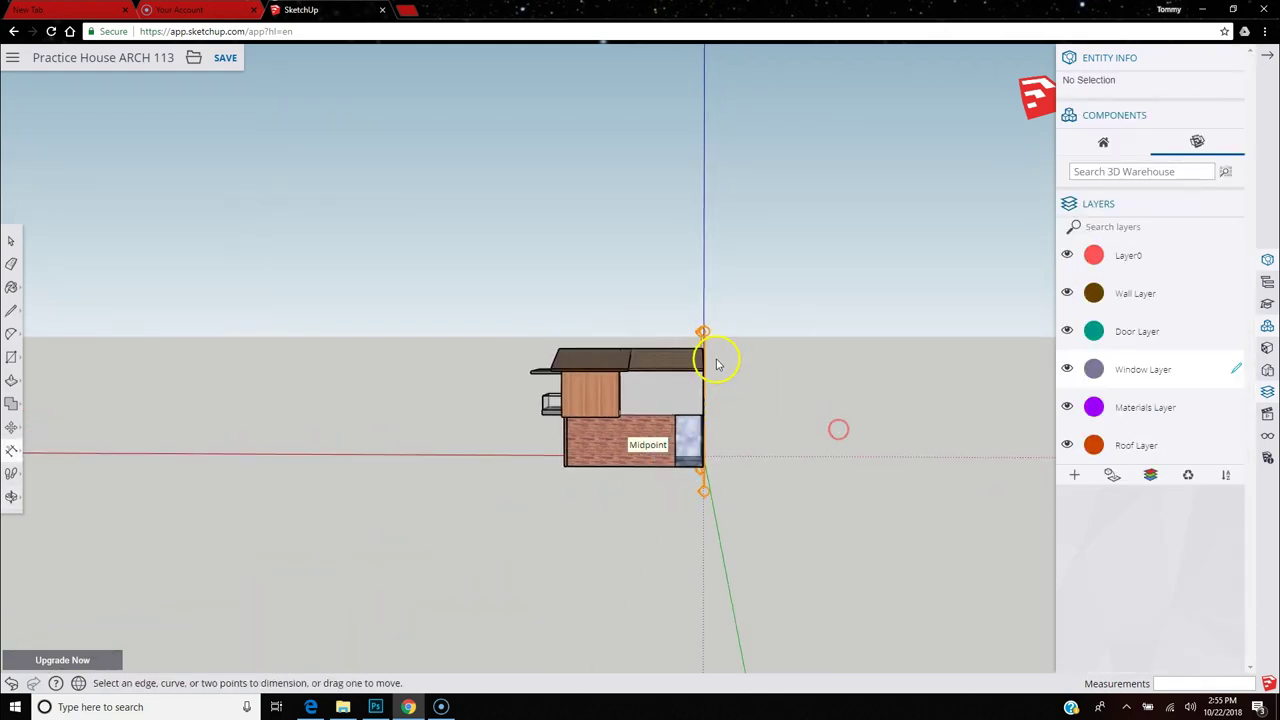
scroll(716, 364, "up", 2)
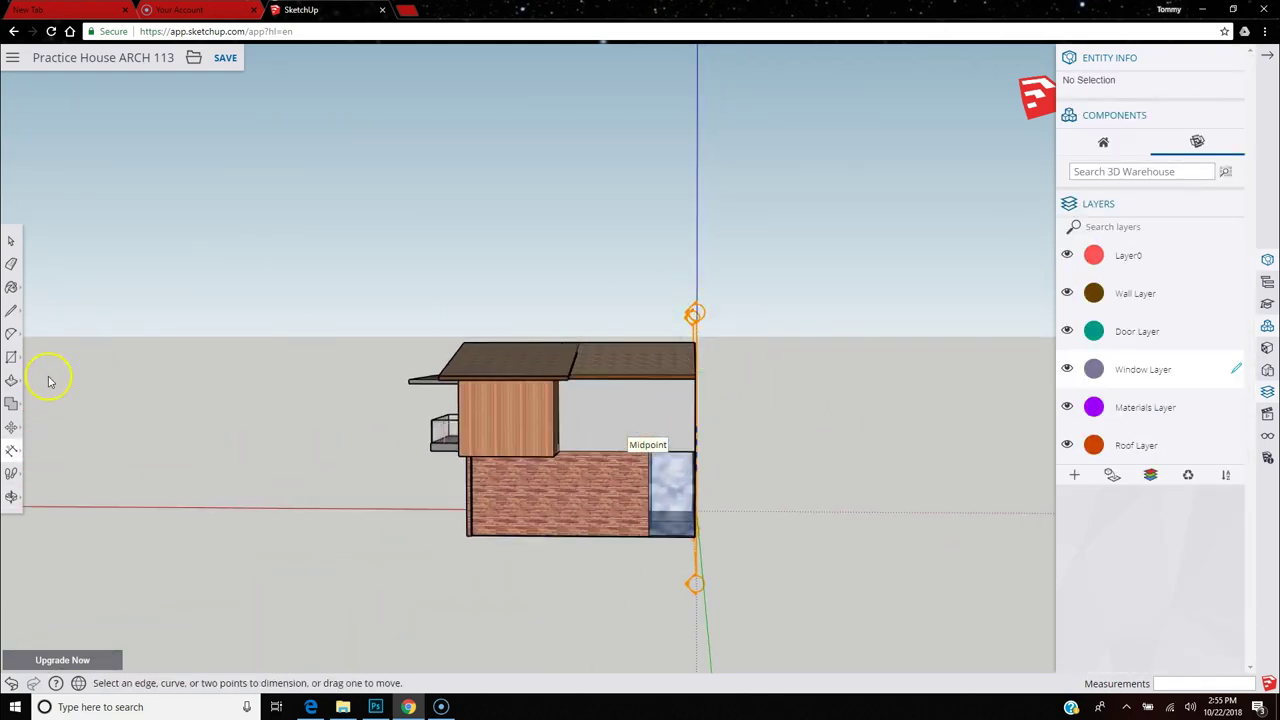
left_click(563, 373)
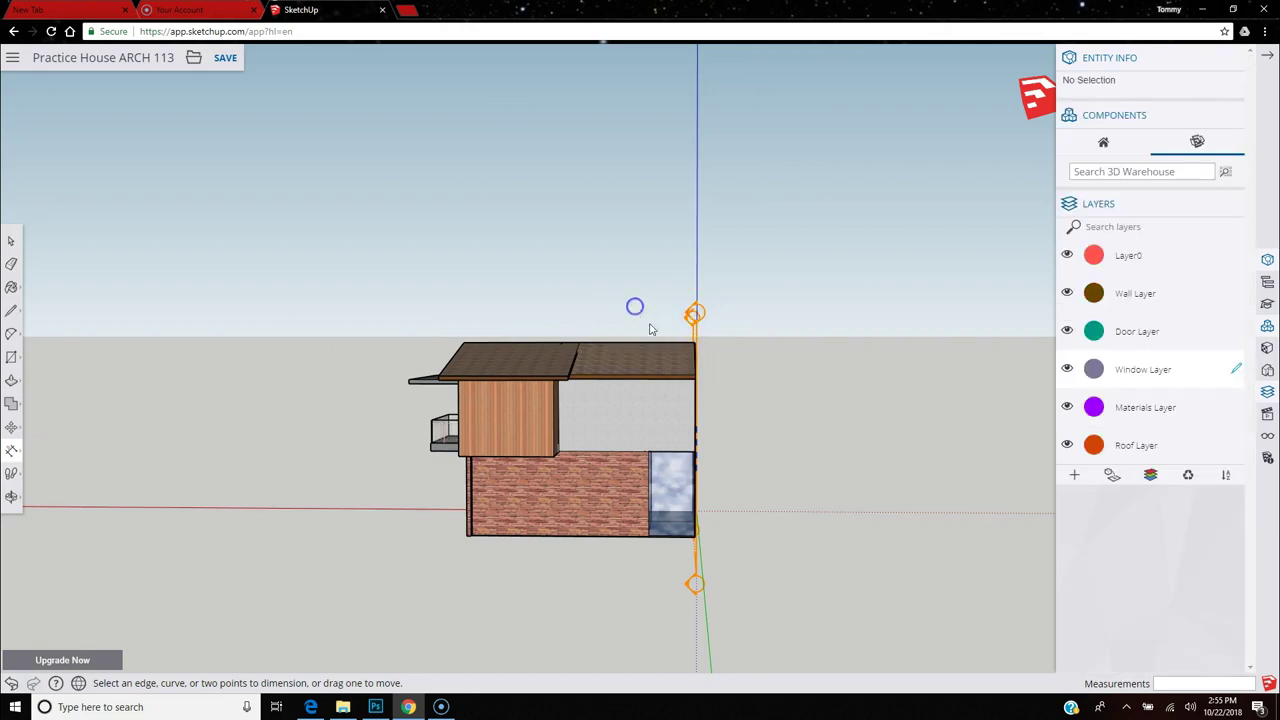
middle_click_drag(731, 403, 45, 418)
scroll(646, 397, "up", 4)
middle_click_drag(677, 414, 286, 453)
Push/Pull the upper window's glass about 1" back into the wall.
scroll(634, 443, "up", 5)
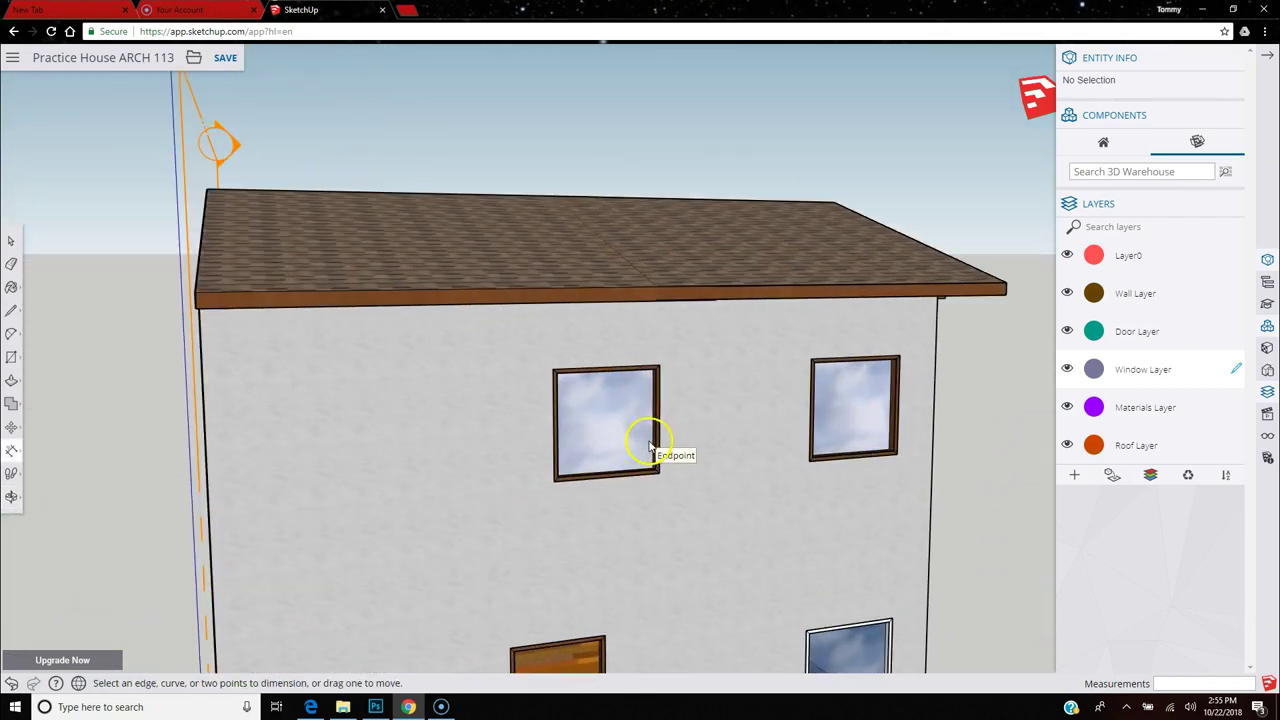
left_click(13, 383)
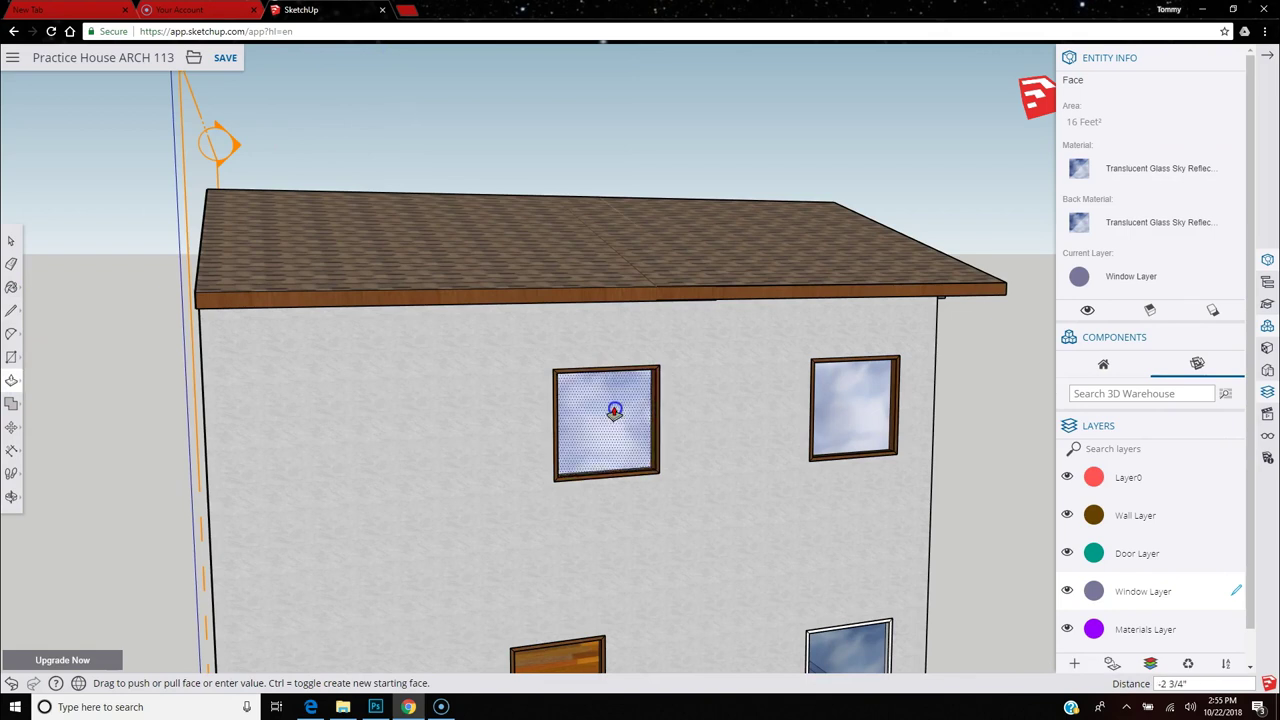
left_click_drag(559, 384, 853, 396)
left_click(851, 401)
middle_click_drag(343, 509, 914, 517)
scroll(794, 489, "down", 3)
scroll(919, 408, "down", 2)
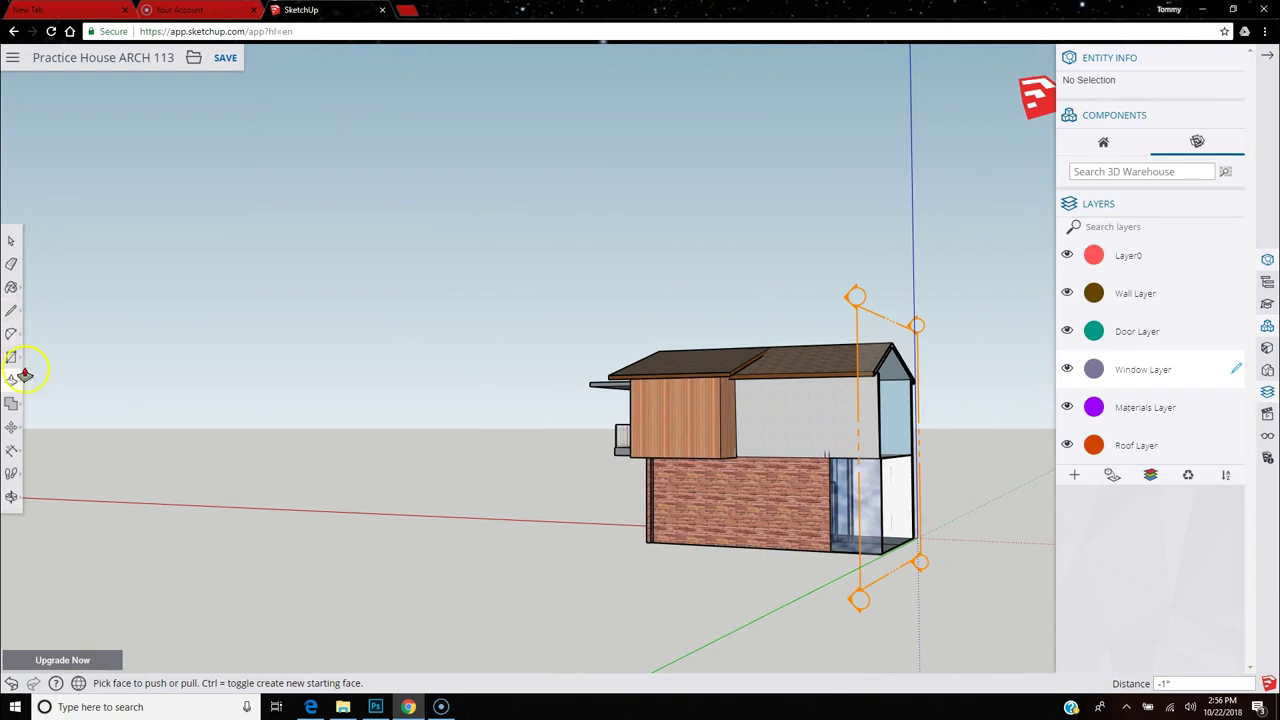
left_click(14, 476)
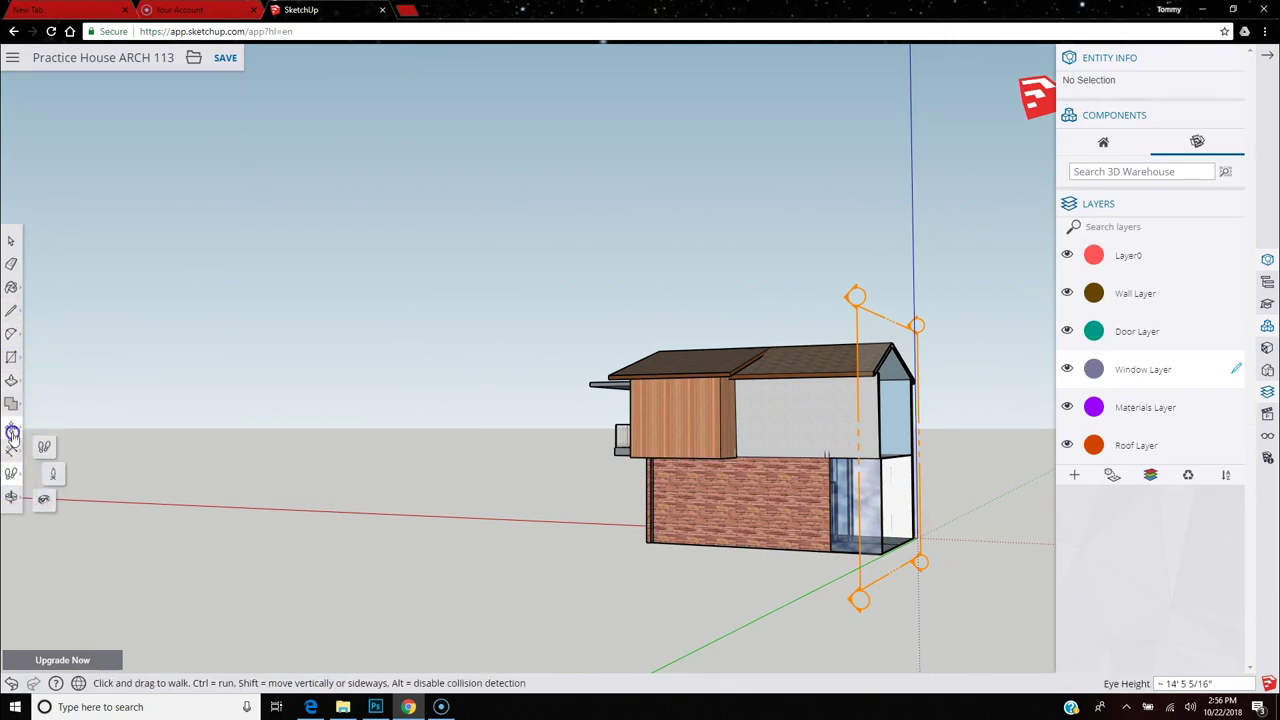
left_click(12, 432)
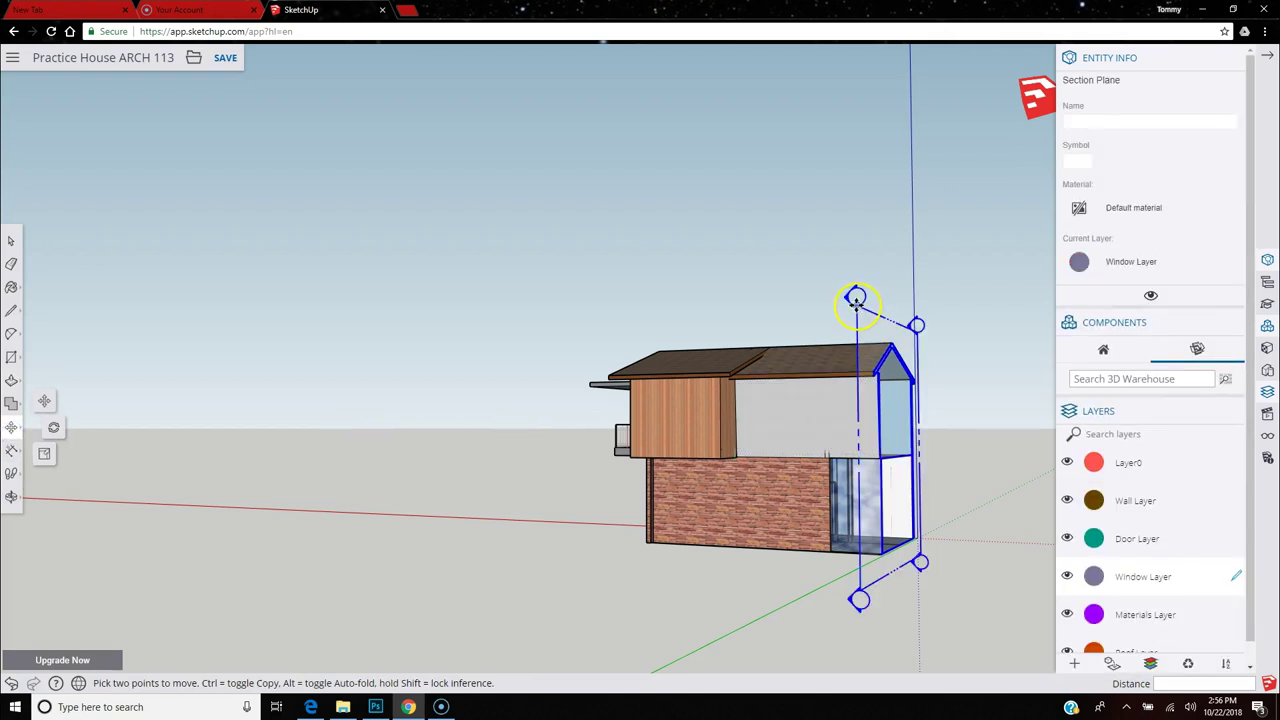
left_click_drag(855, 303, 784, 349)
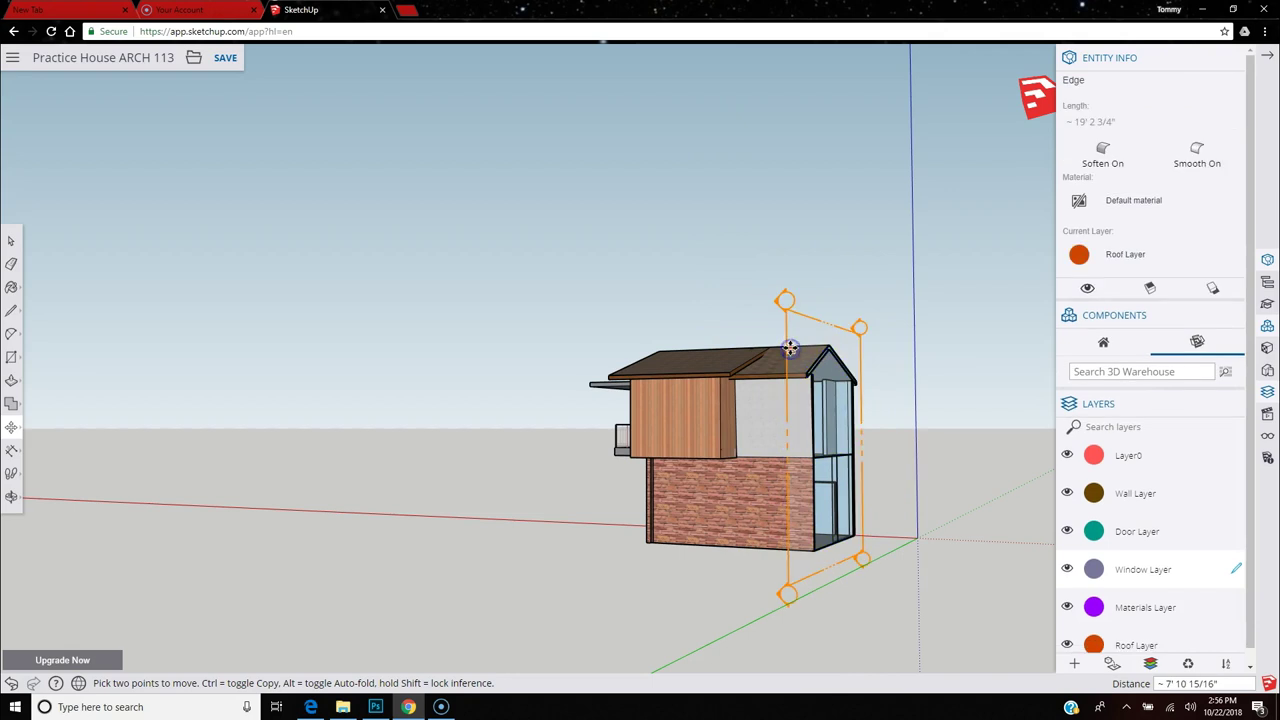
key("o")
left_click_drag(915, 480, 46, 449)
key("space")
left_click(530, 340)
key("m")
left_click(532, 298)
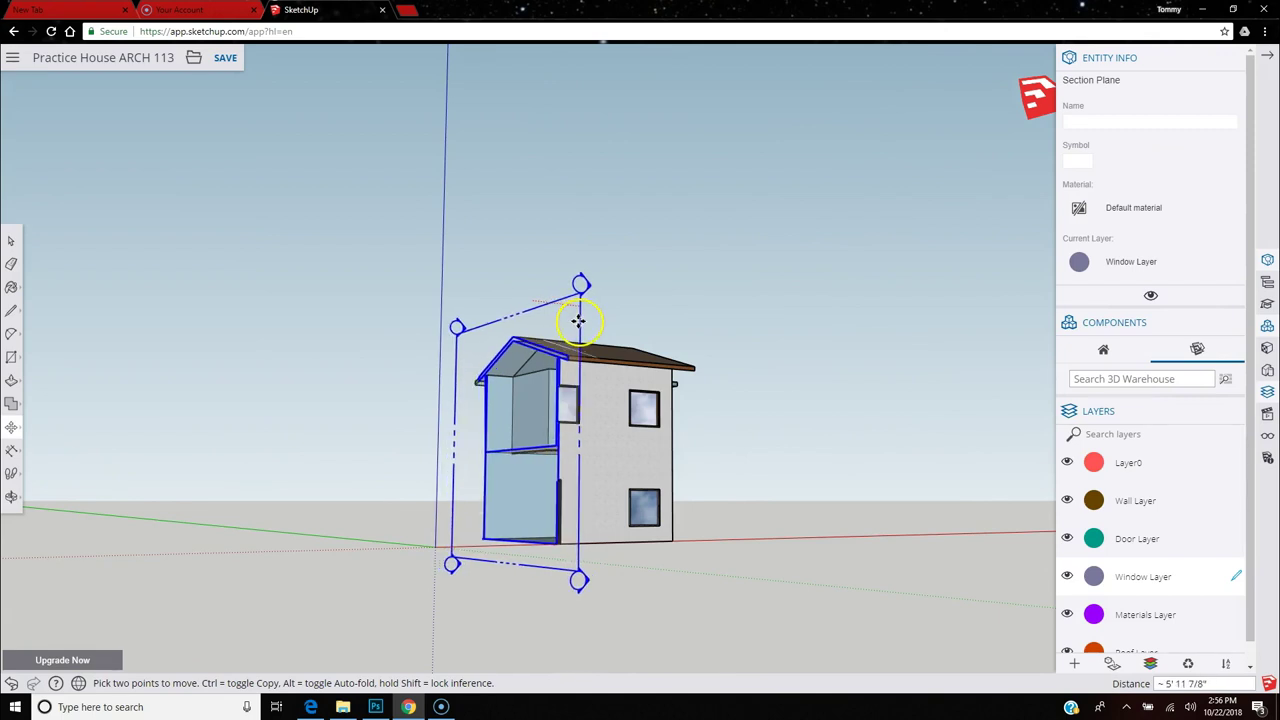
left_click(579, 322)
middle_click_drag(534, 471, 994, 528)
middle_click_drag(673, 431, 857, 457)
left_click(820, 449)
left_click(717, 264)
key("m")
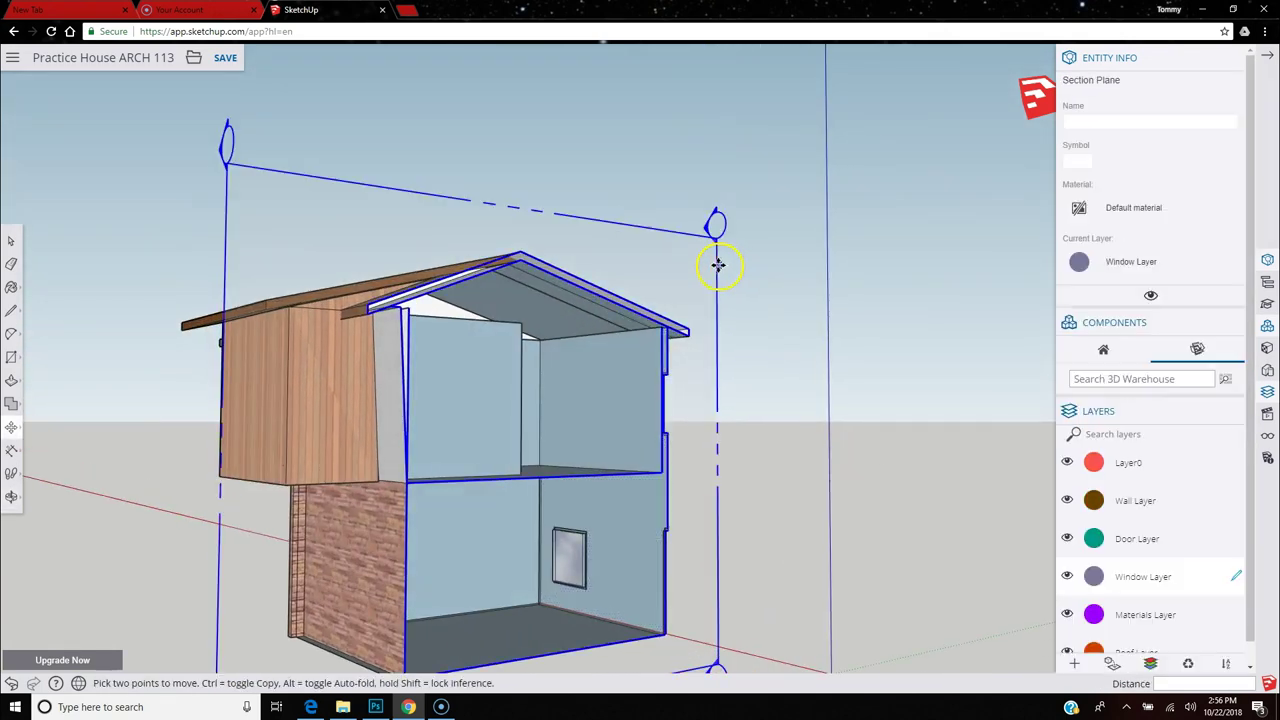
left_click_drag(717, 264, 736, 290)
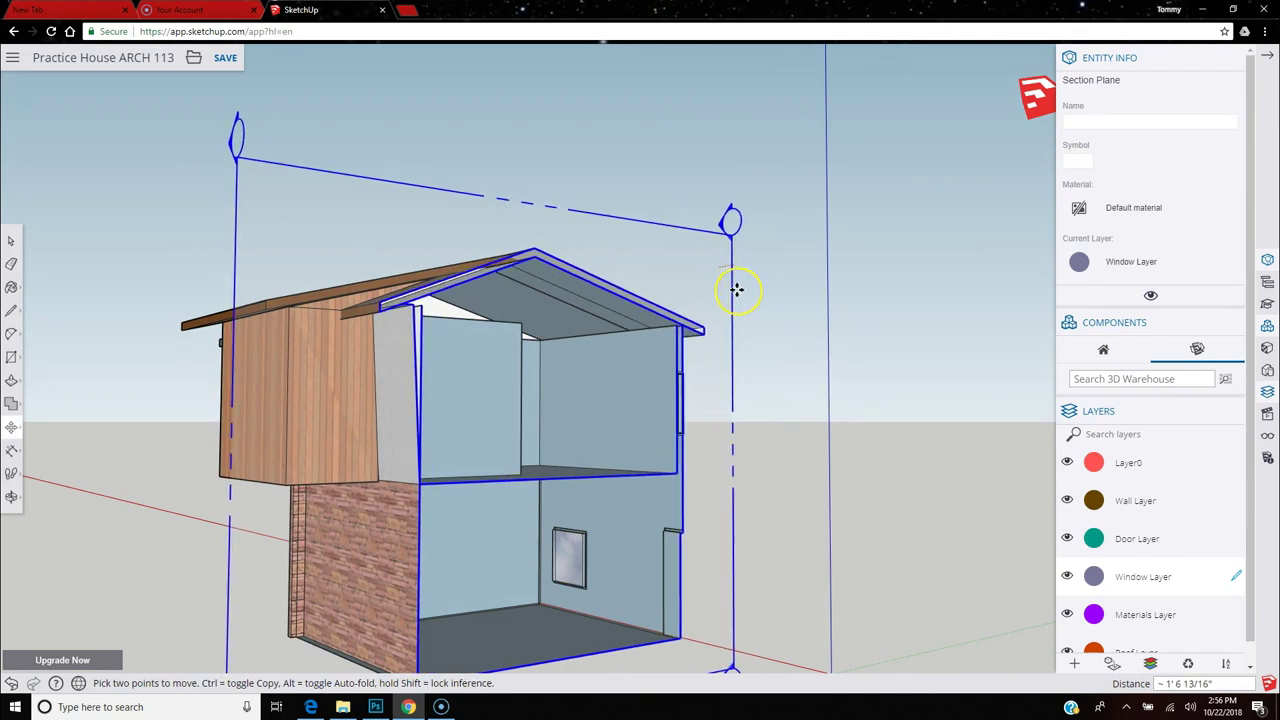
left_click(737, 288)
left_click(666, 448)
scroll(724, 401, "up", 3)
scroll(724, 401, "up", 4)
middle_click_drag(717, 406, 570, 389)
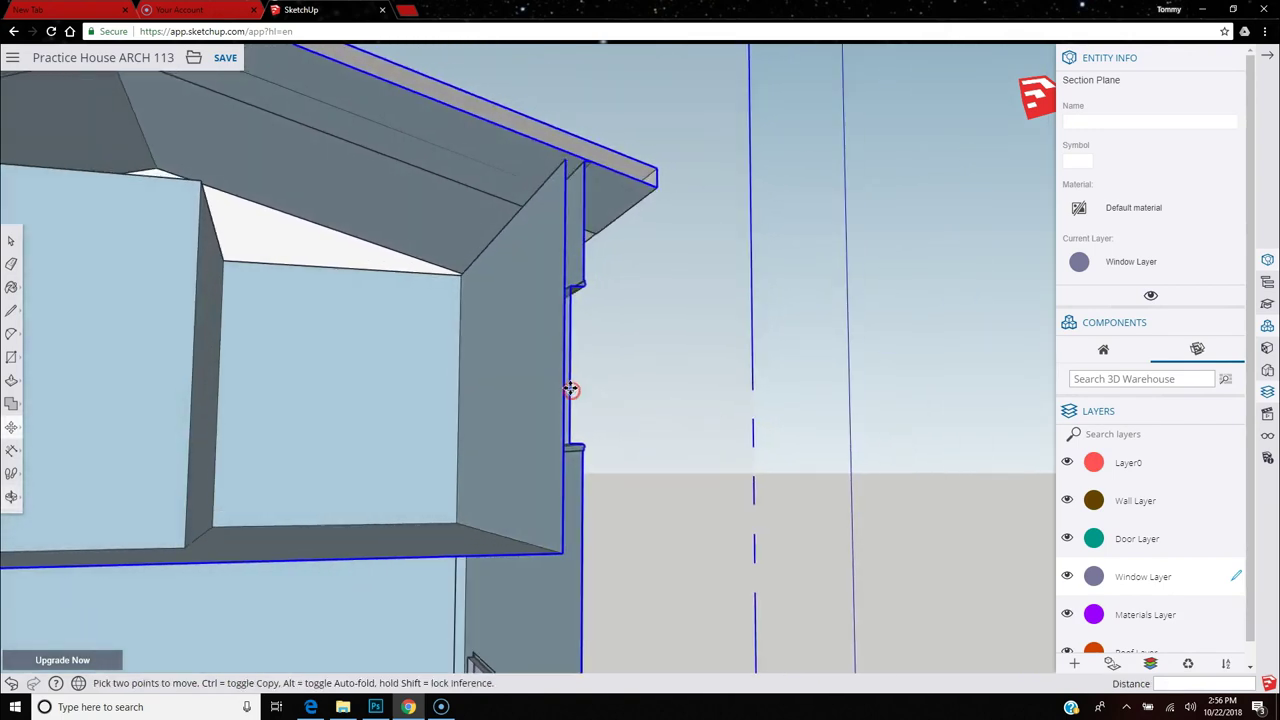
scroll(566, 289, "up", 5)
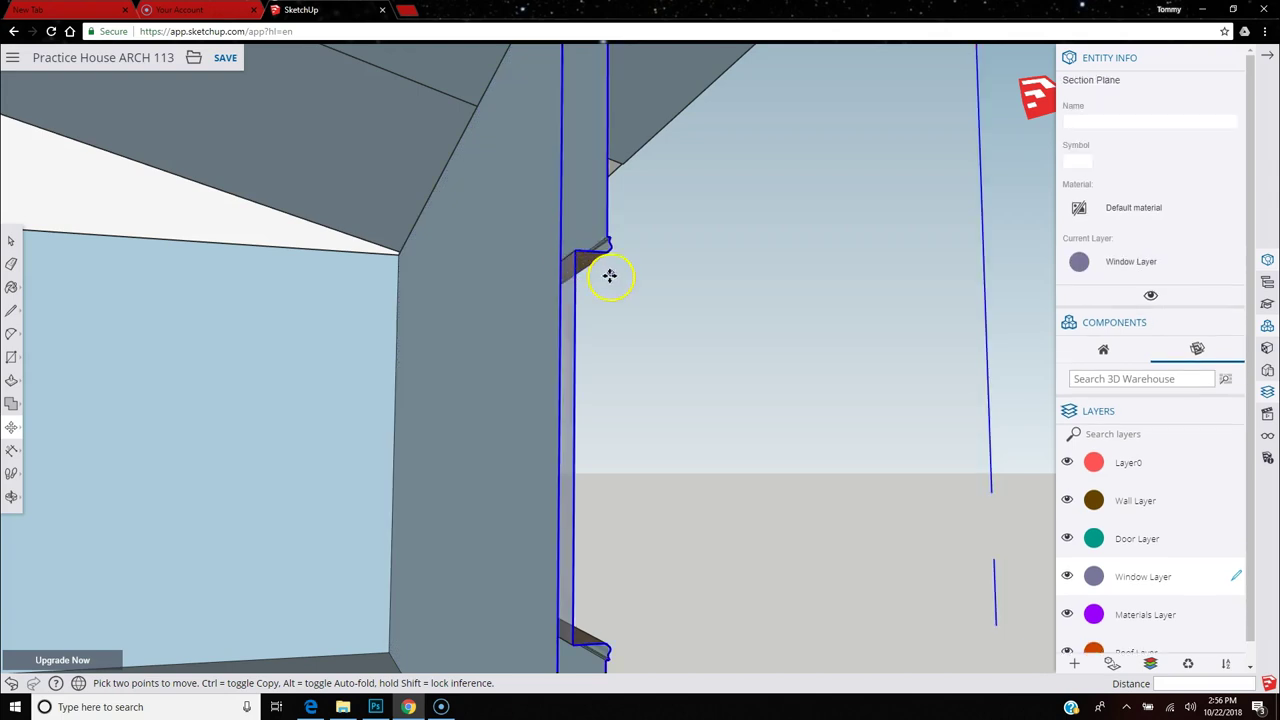
scroll(666, 399, "down", 2)
middle_click_drag(670, 399, 510, 402)
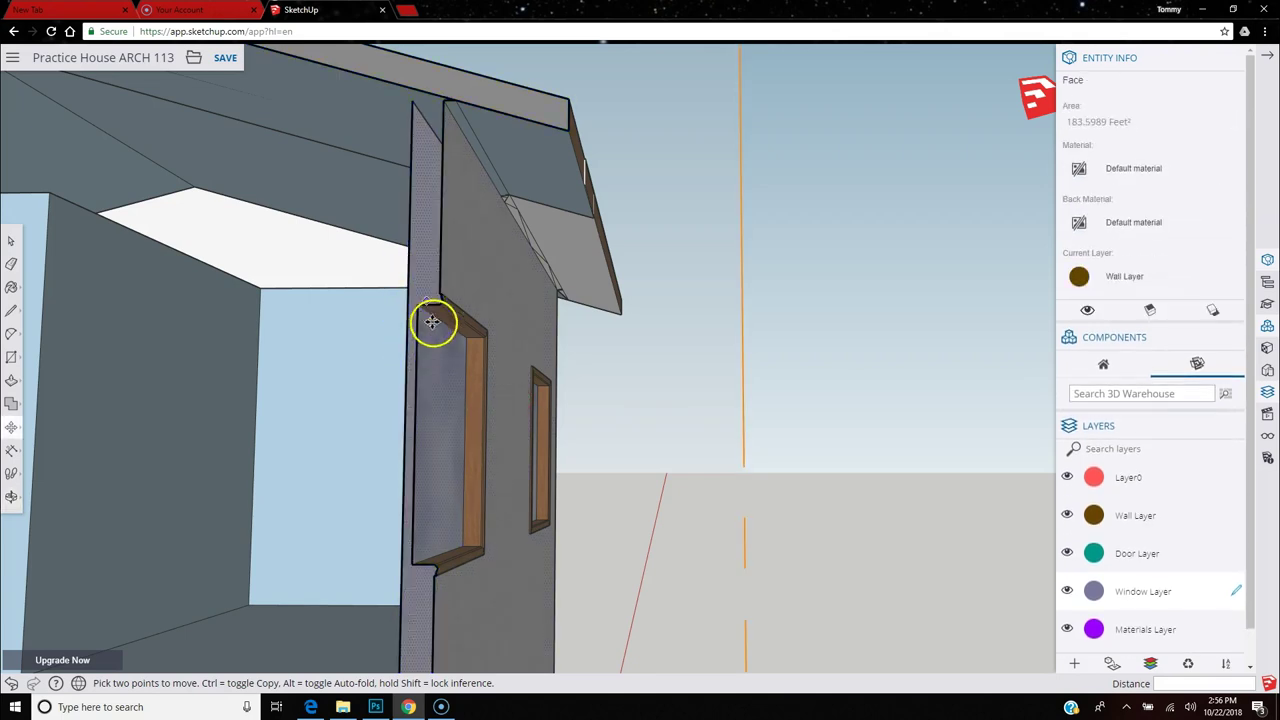
middle_click_drag(453, 435, 525, 443)
left_click(12, 311)
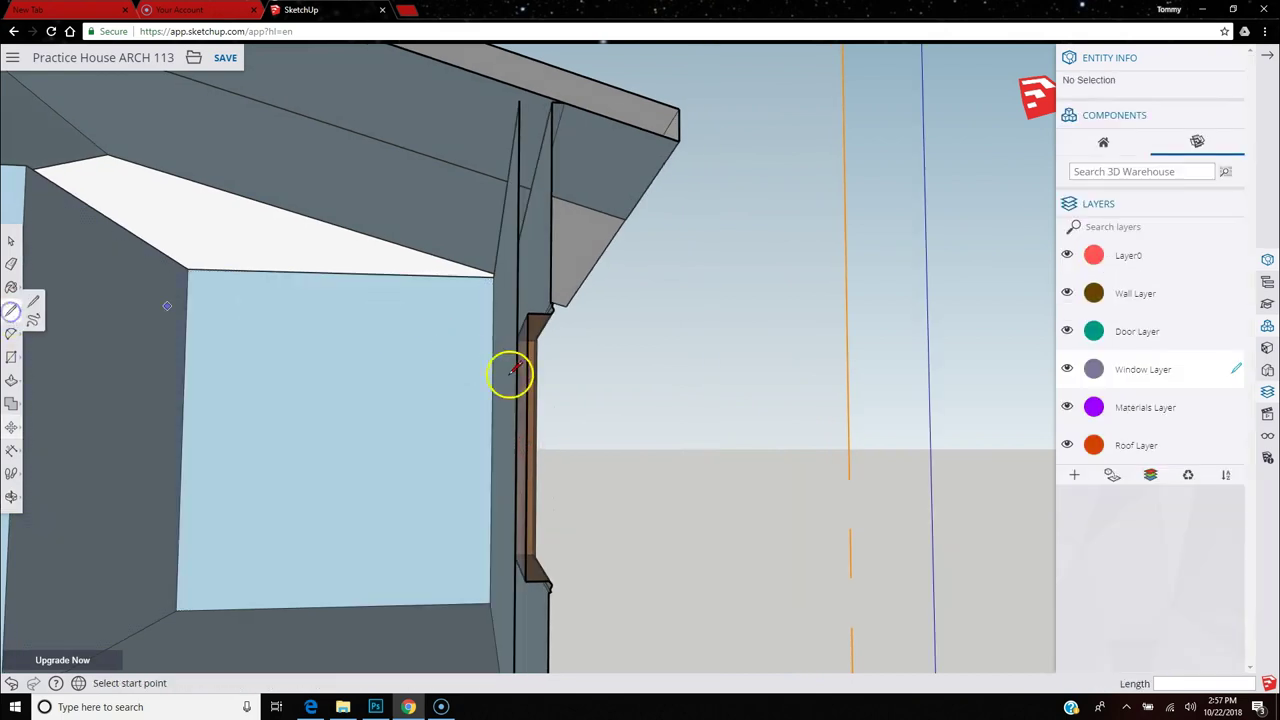
scroll(530, 372, "up", 3)
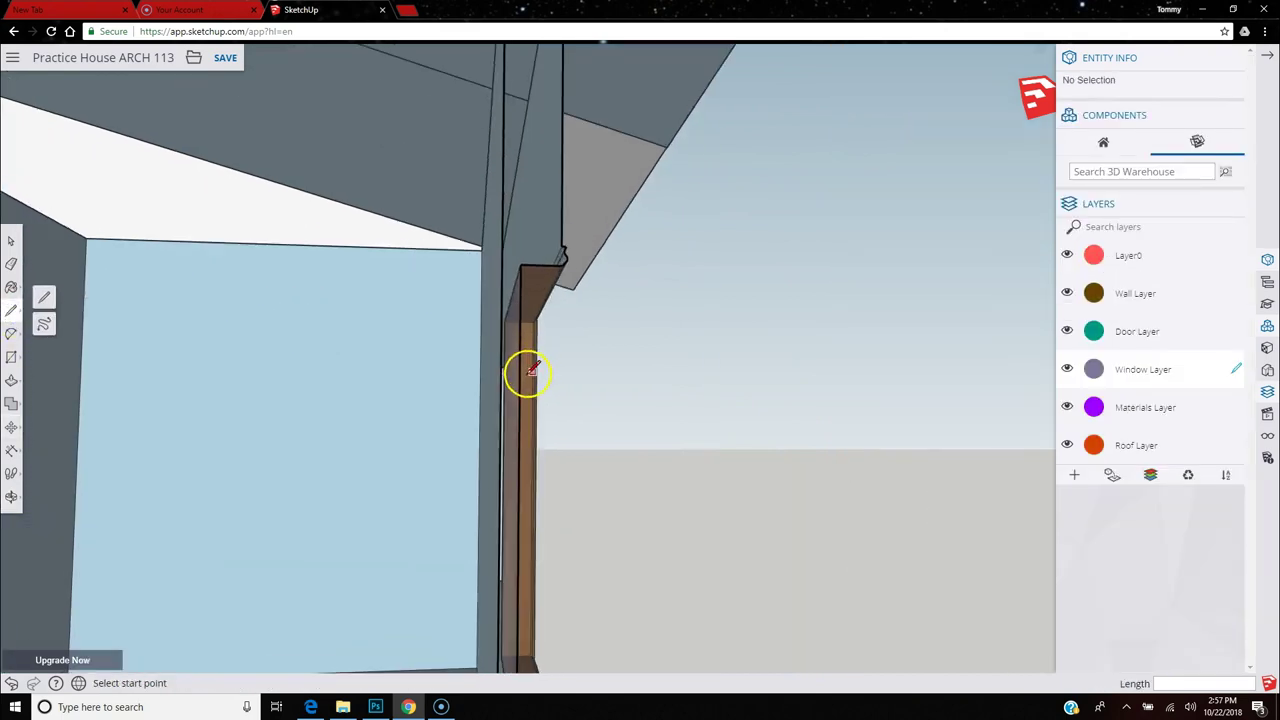
left_click(498, 310)
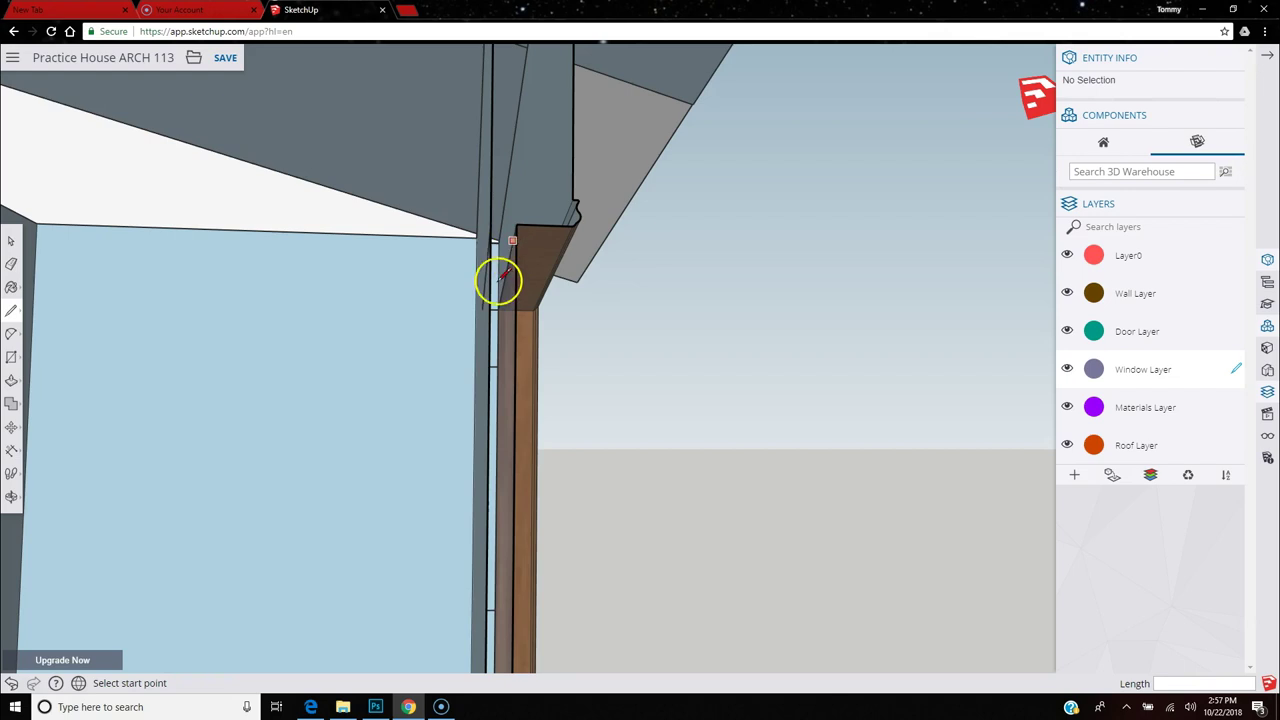
scroll(428, 418, "down", 5)
middle_click_drag(438, 404, 519, 381)
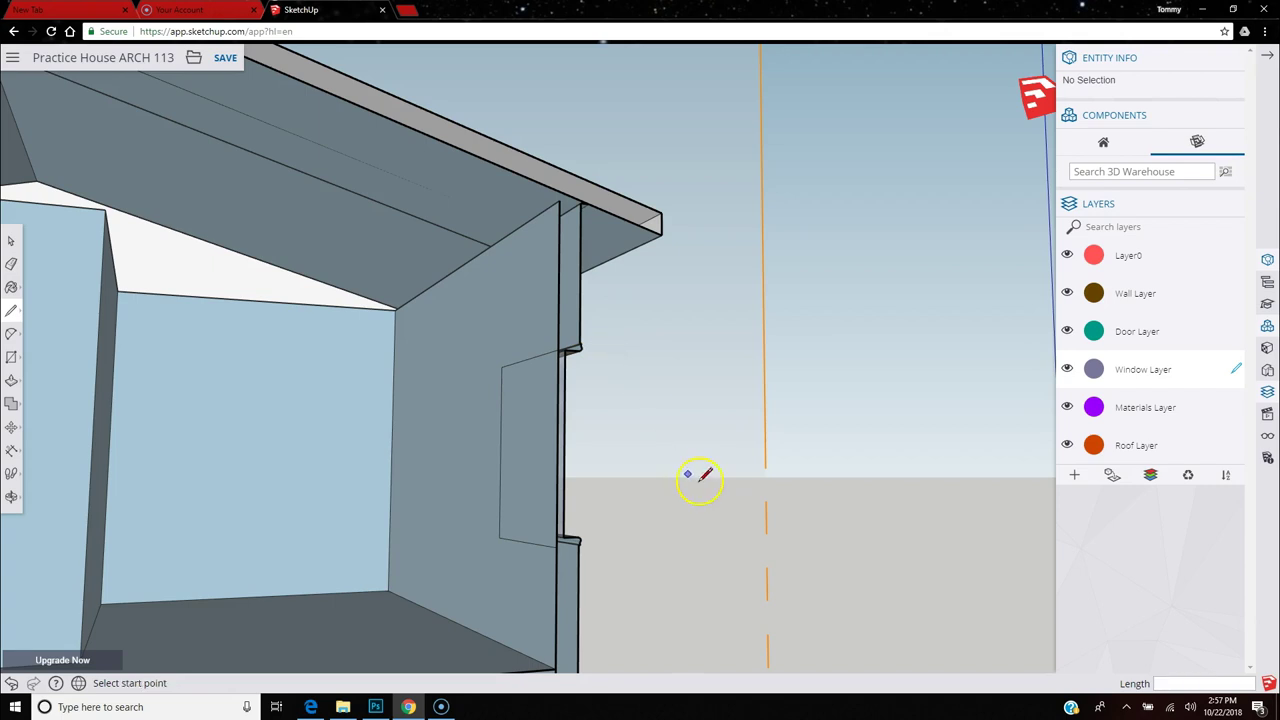
Move the section plane further right so it cuts less of the house.
left_click(14, 428)
scroll(560, 414, "down", 5)
middle_click_drag(669, 368, 815, 410)
left_click(668, 238)
left_click(663, 240)
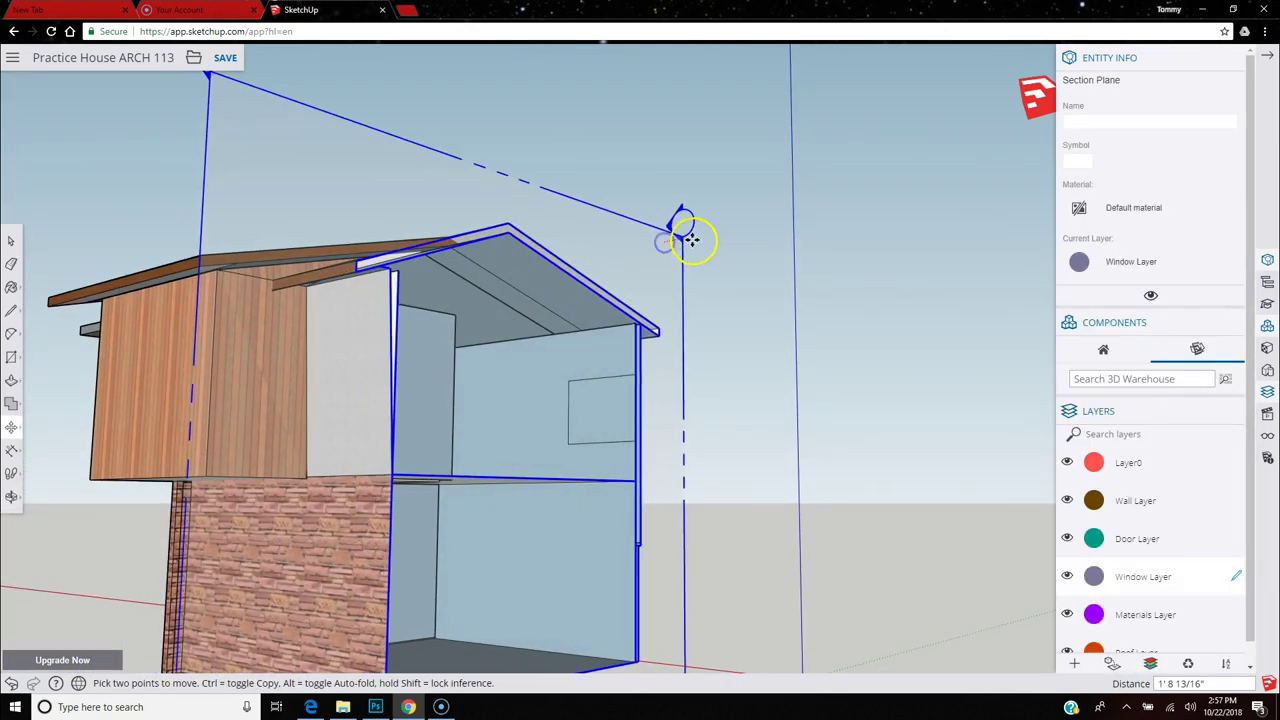
left_click(637, 352)
middle_click_drag(637, 352, 751, 394)
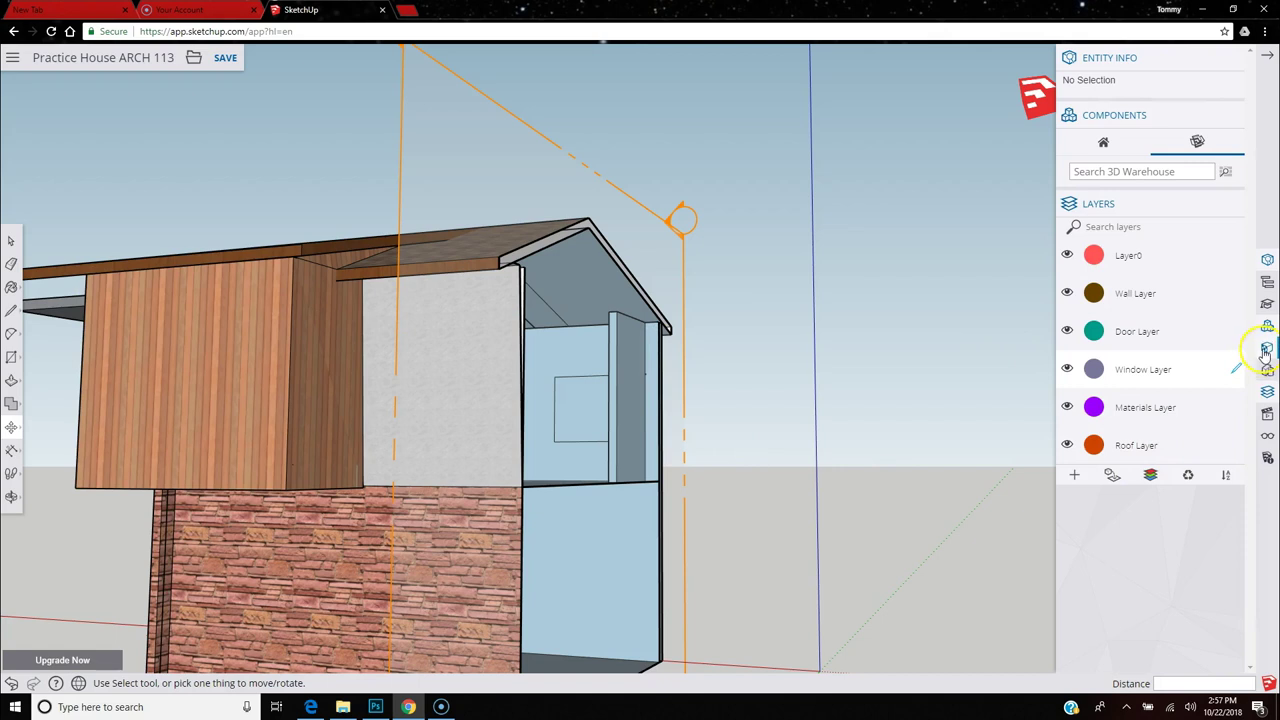
Collapse the material categories and choose Translucent Glass Sky Reflection.
left_click(1265, 349)
scroll(1183, 445, "down", 1)
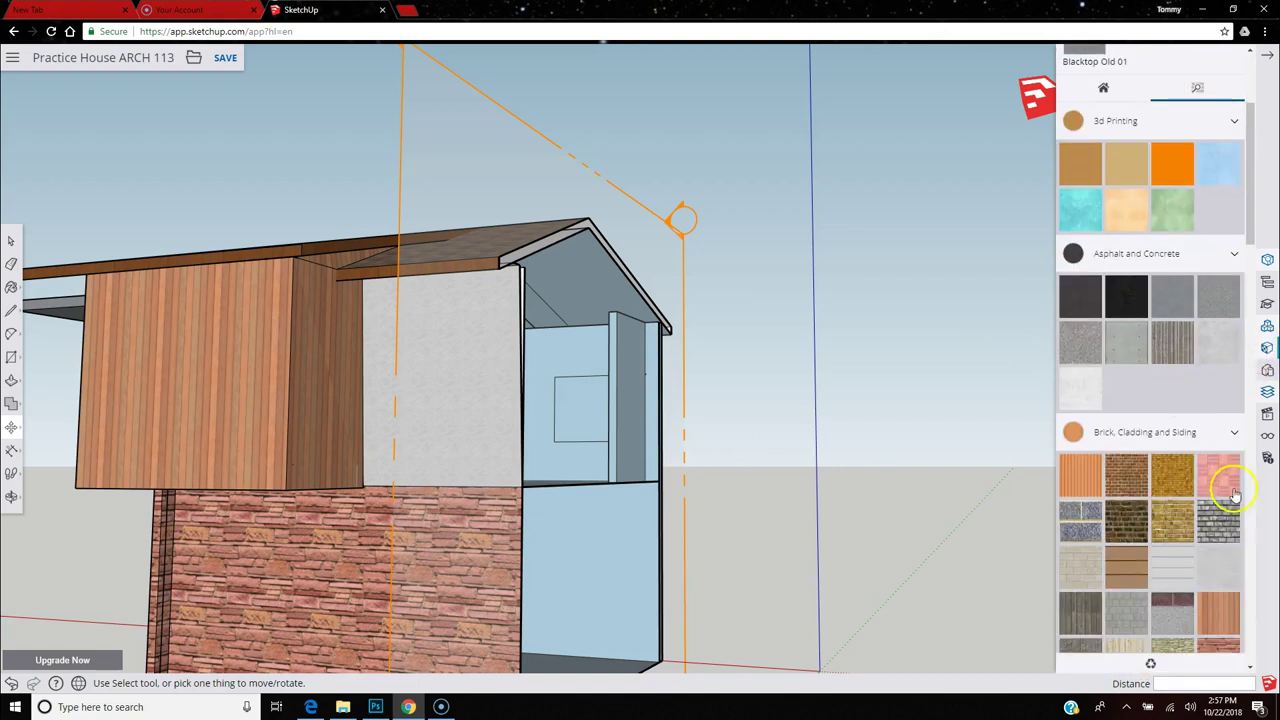
left_click(1234, 434)
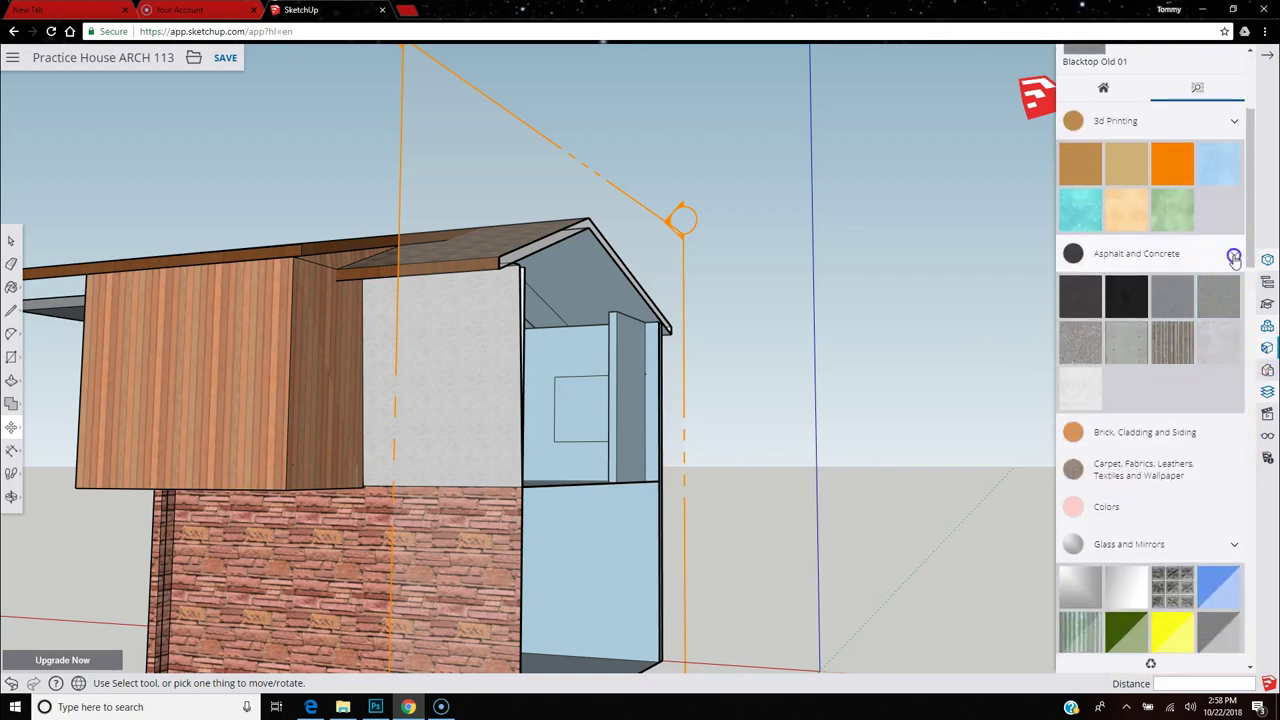
left_click(1234, 256)
left_click(1232, 122)
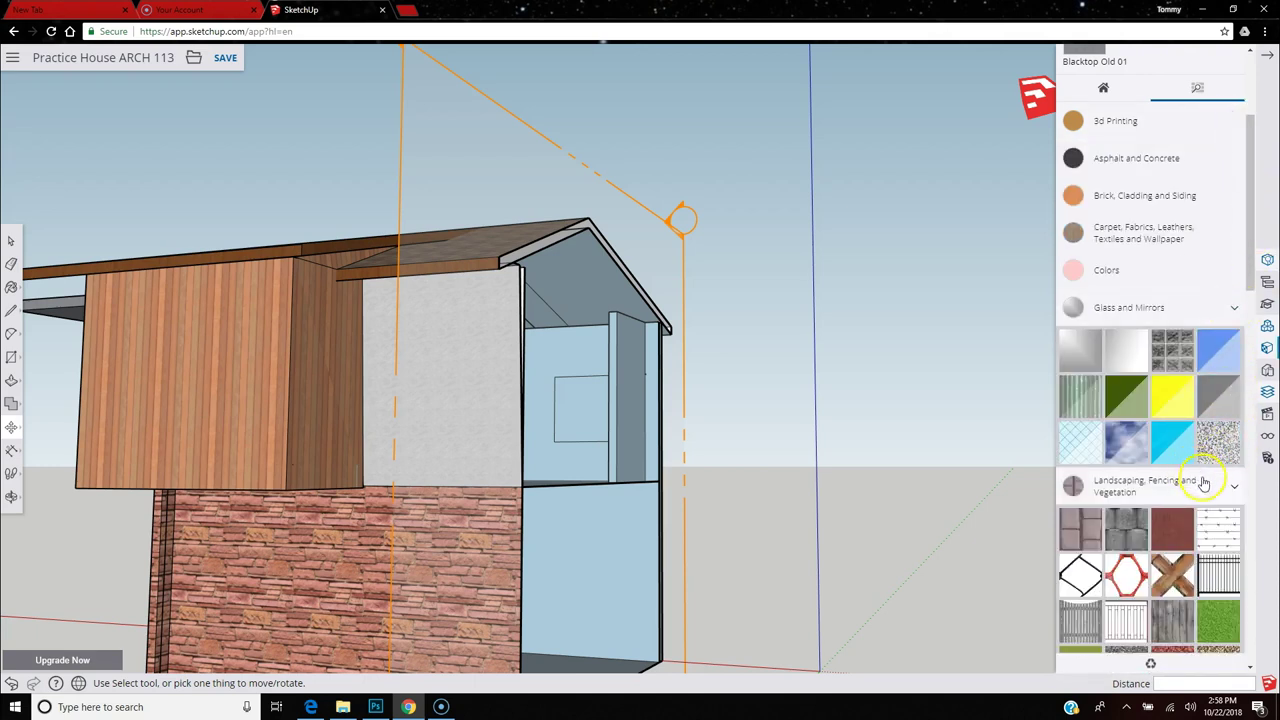
left_click(1234, 490)
left_click(1124, 450)
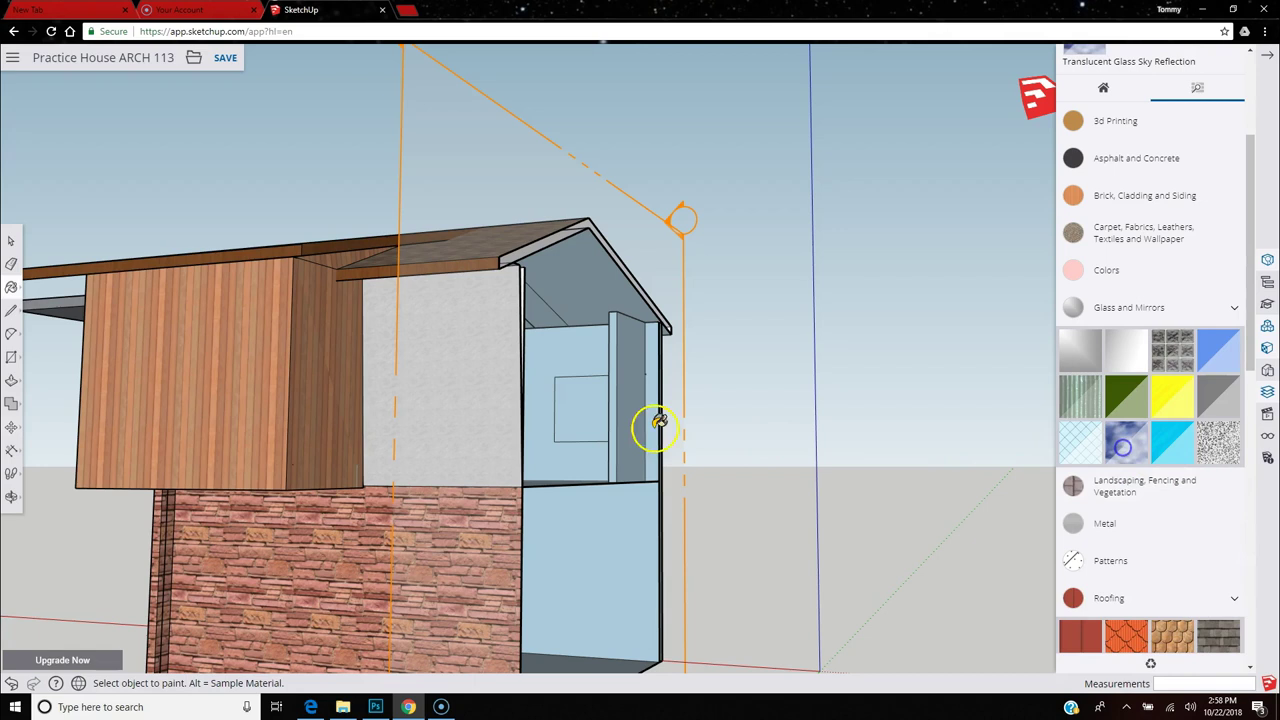
Orbit the house through front, side and three-quarter views.
middle_click_drag(714, 446, 374, 437)
scroll(500, 440, "up", 3)
mouse_move(609, 443)
middle_mouse_down()
mouse_move(680, 481)
mouse_move(754, 469)
mouse_move(983, 489)
mouse_move(774, 480)
mouse_move(643, 451)
mouse_move(400, 480)
mouse_move(390, 401)
middle_mouse_up()
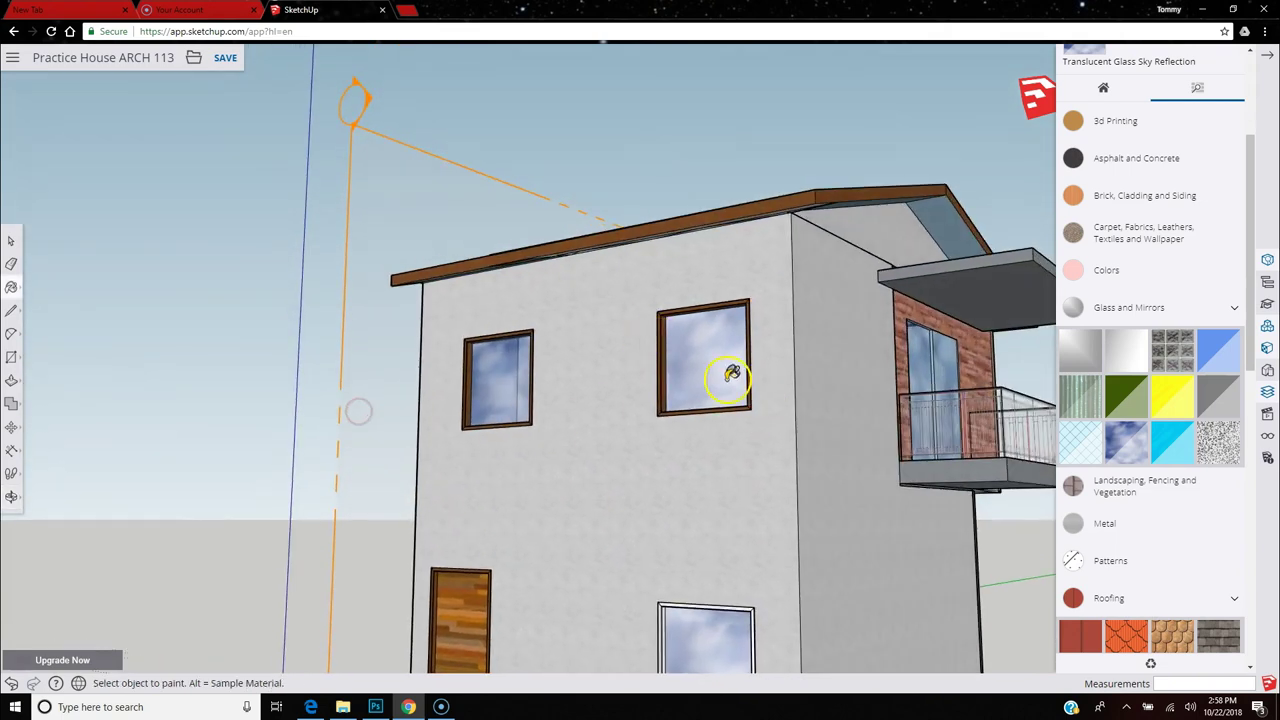
scroll(691, 534, "down", 5)
middle_click_drag(686, 537, 491, 571)
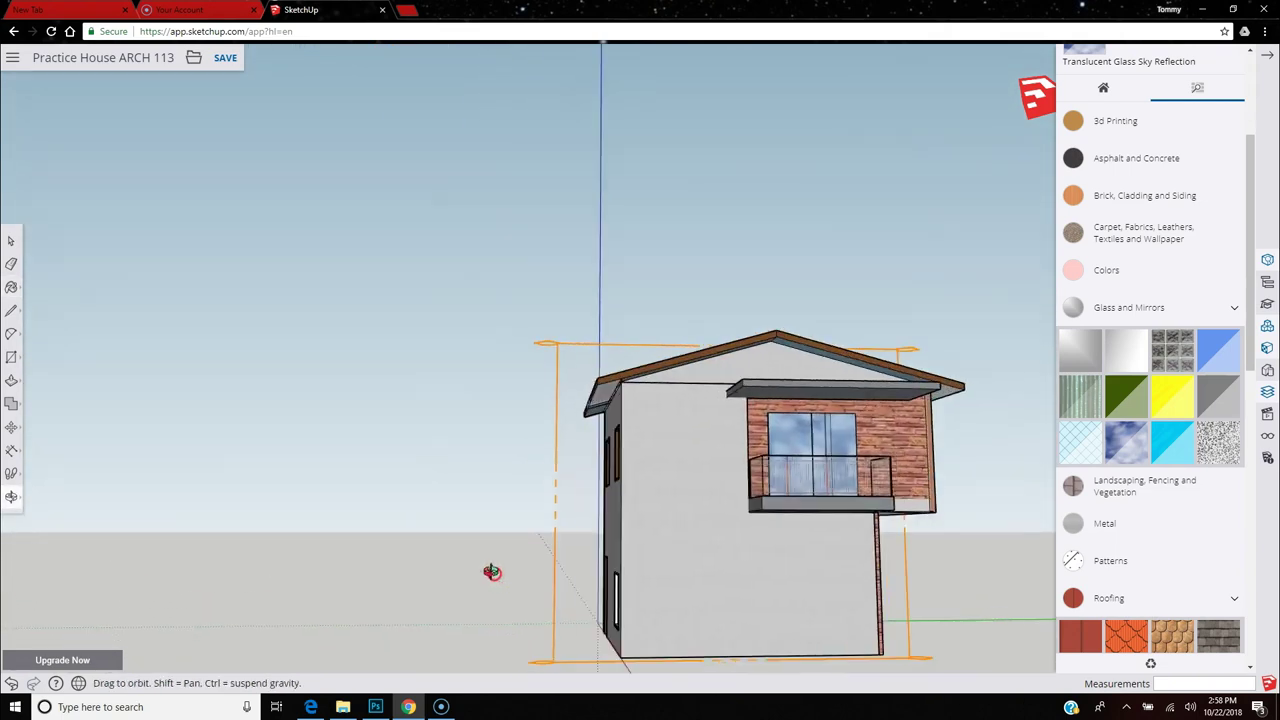
scroll(951, 491, "up", 8)
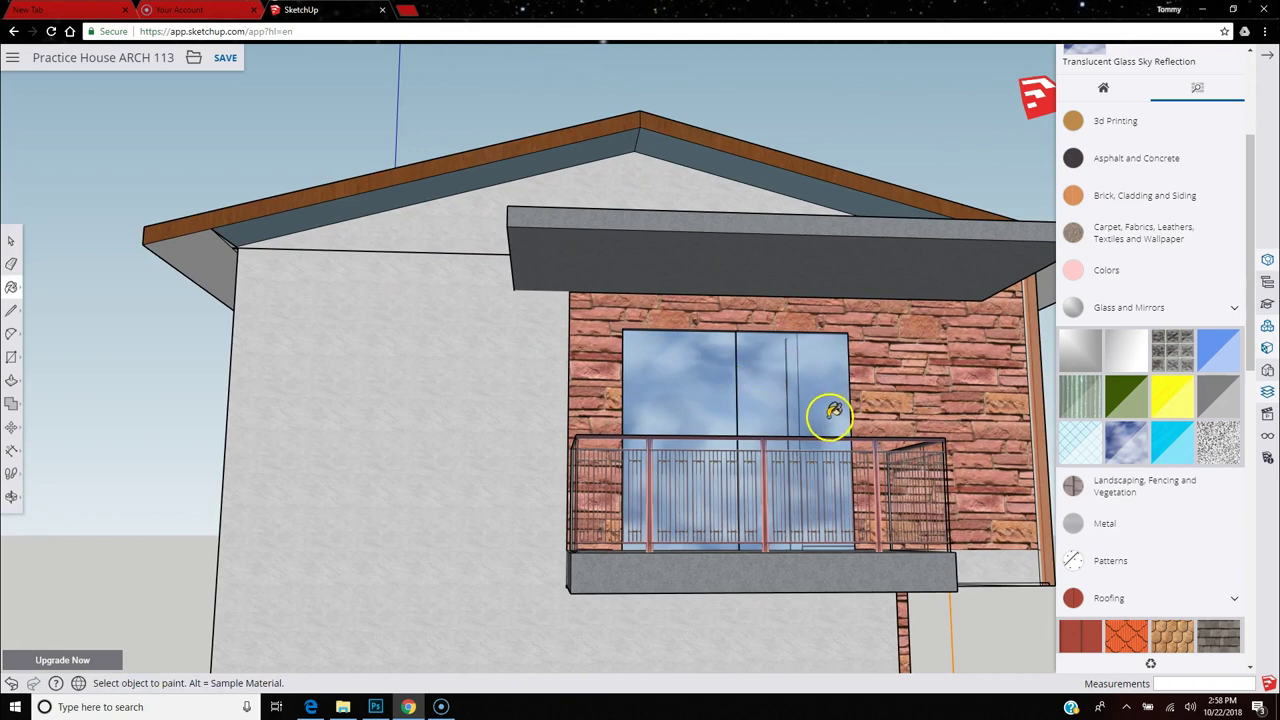
scroll(833, 411, "down", 8)
middle_click_drag(686, 482, 758, 537)
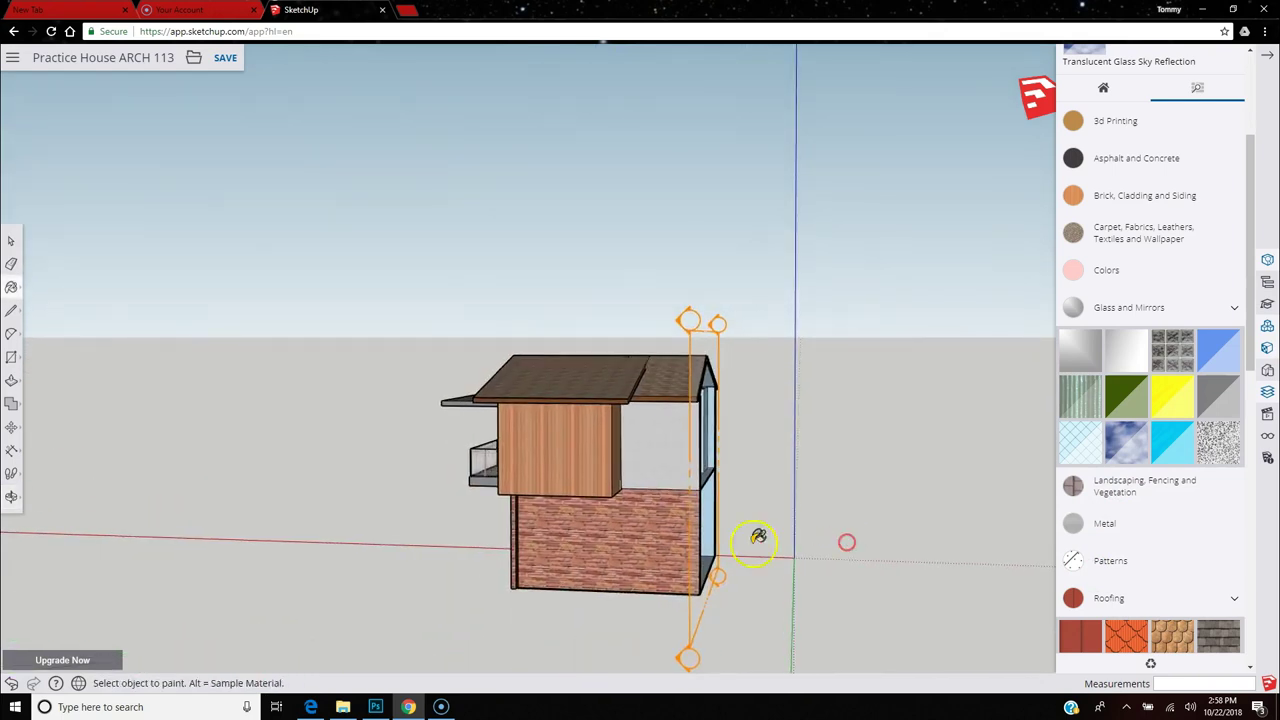
Move the section plane crosswise through the house, then collapse the Glass and Mirrors category.
left_click(12, 430)
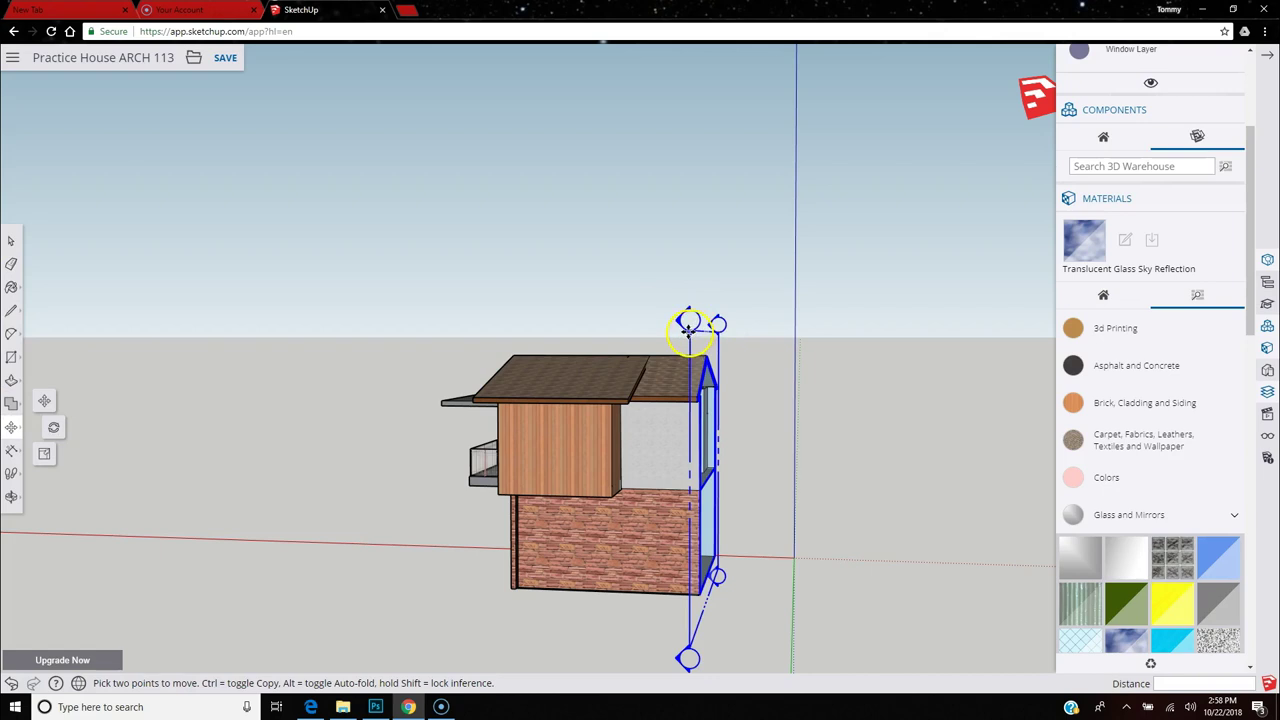
left_click(688, 325)
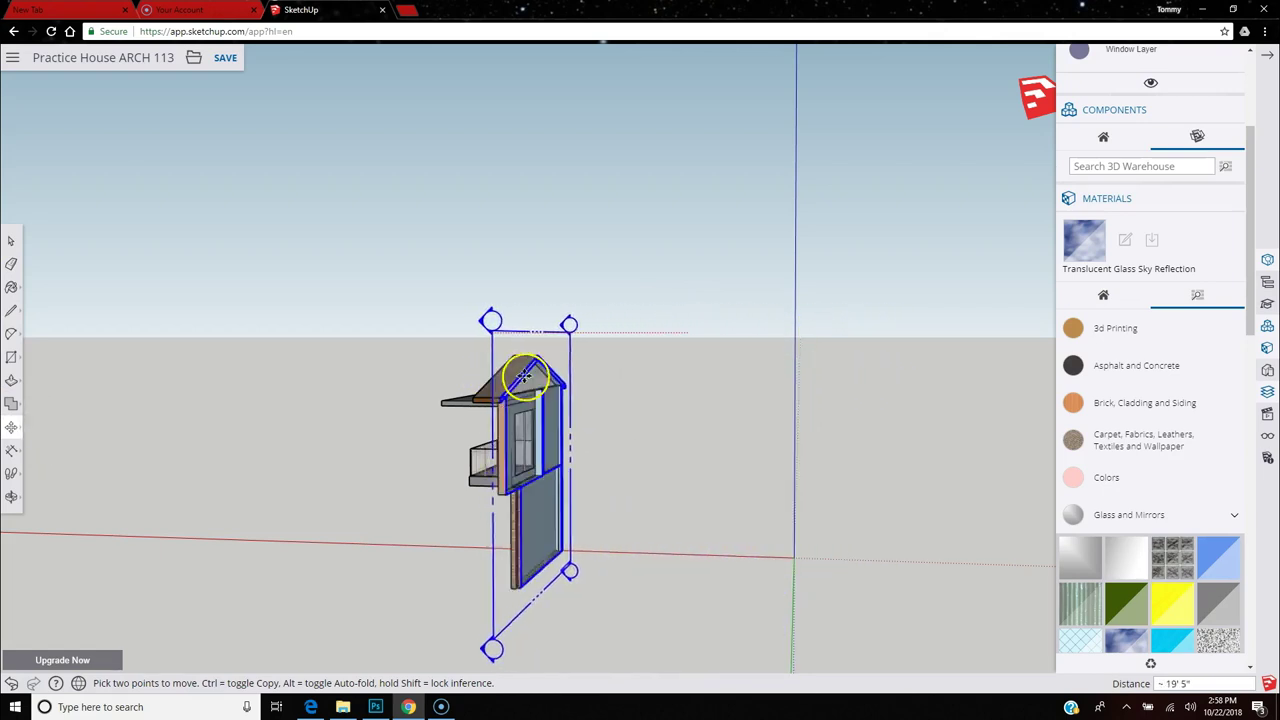
middle_click_drag(887, 406, 270, 438)
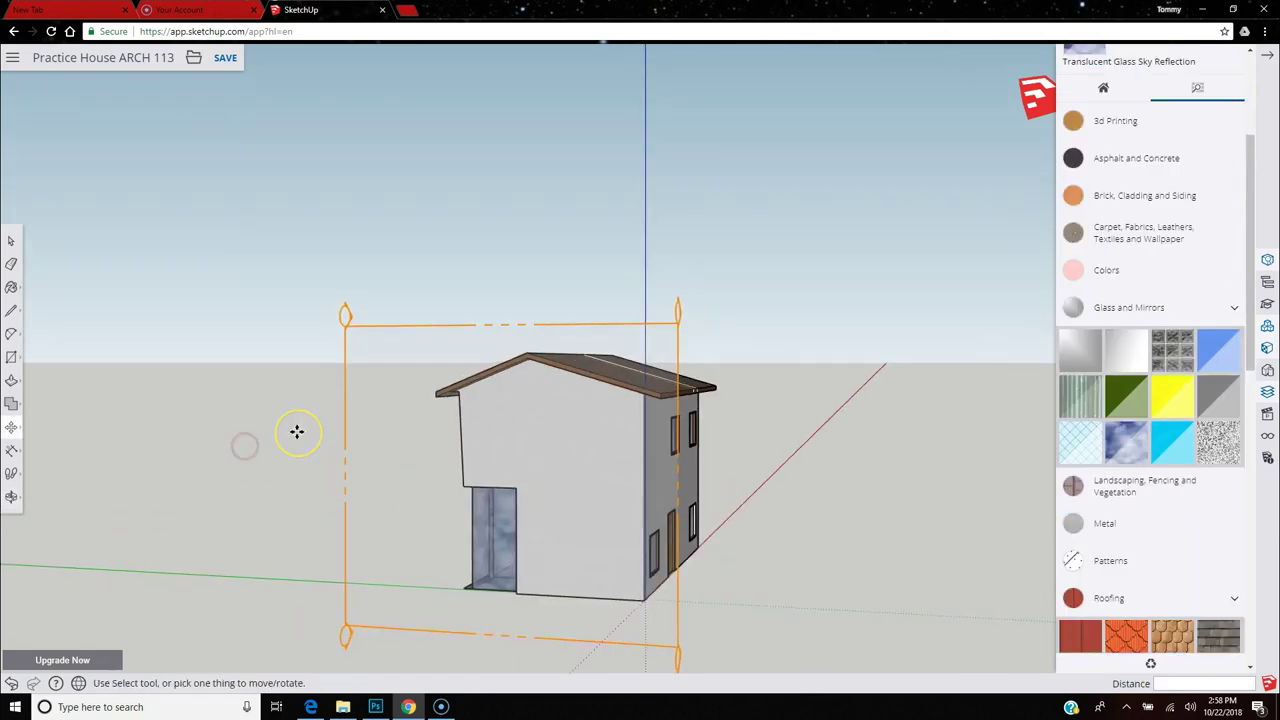
left_click(394, 447)
left_click(455, 417)
middle_click_drag(506, 397, 902, 356)
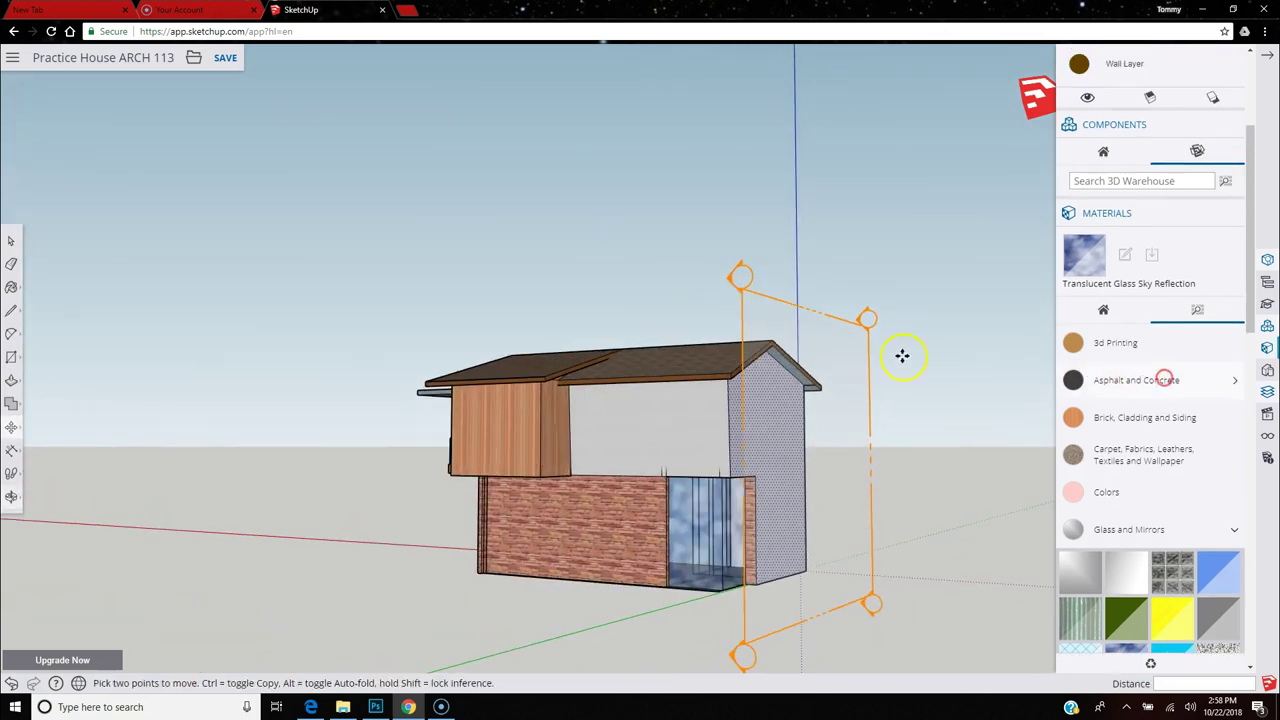
left_click(742, 290)
left_click(742, 289)
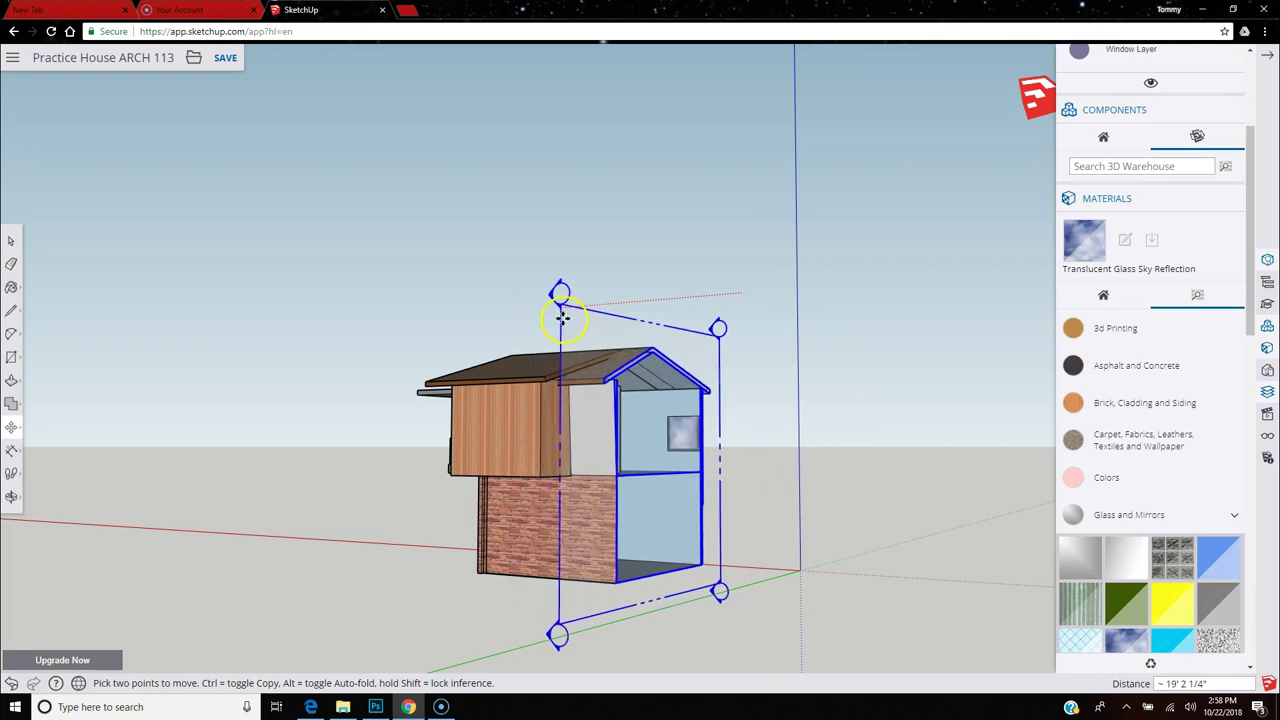
middle_click_drag(609, 575, 537, 569)
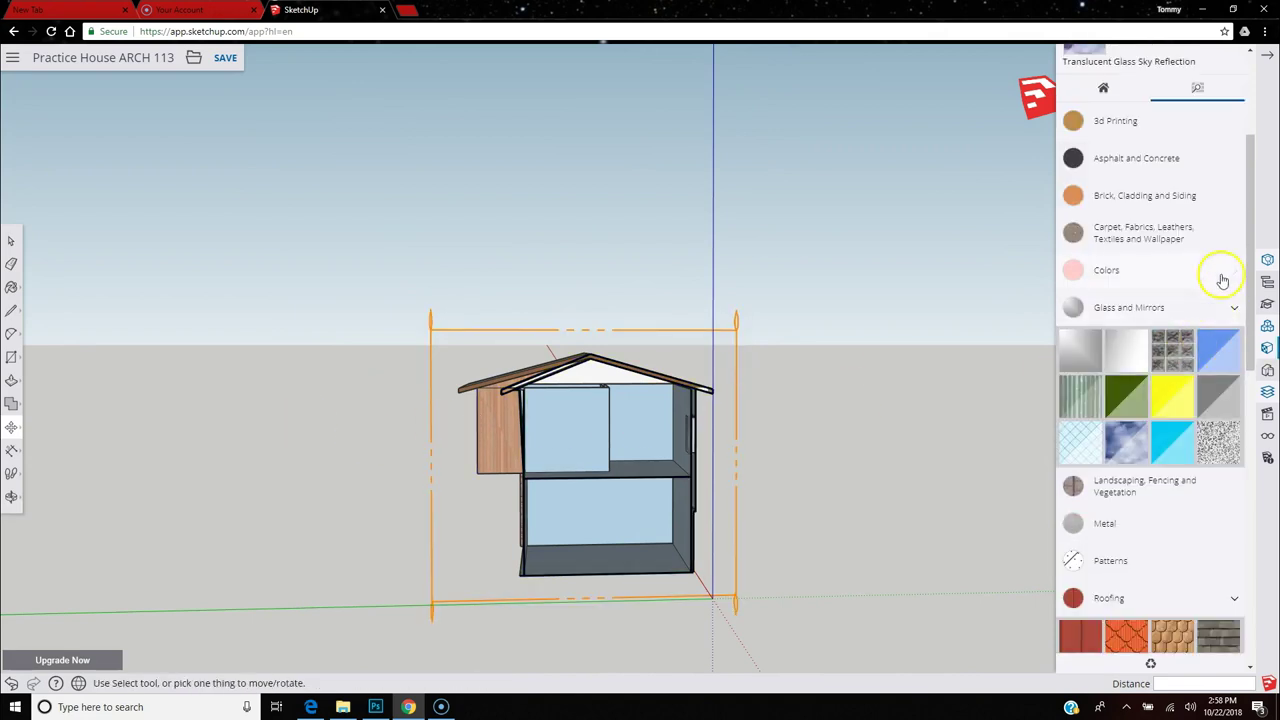
left_click(1235, 313)
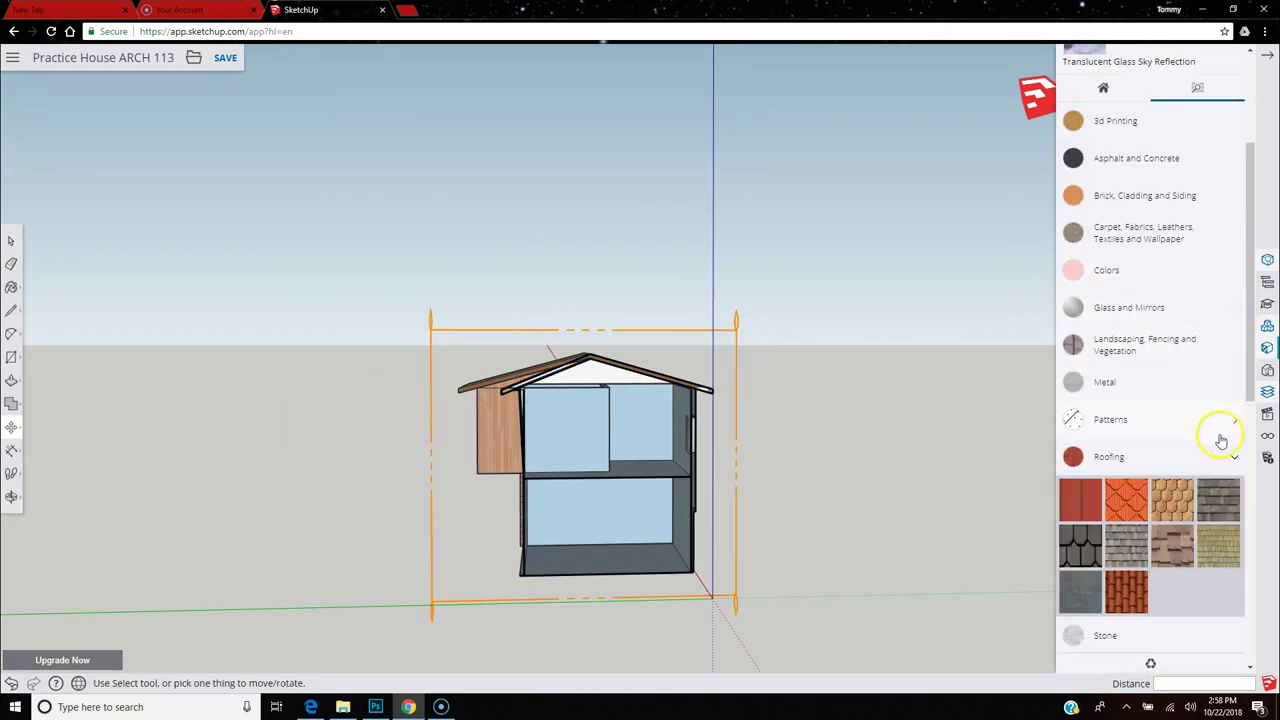
Collapse the Roofing category and close the materials library.
left_click(1237, 459)
scroll(1204, 336, "up", 3)
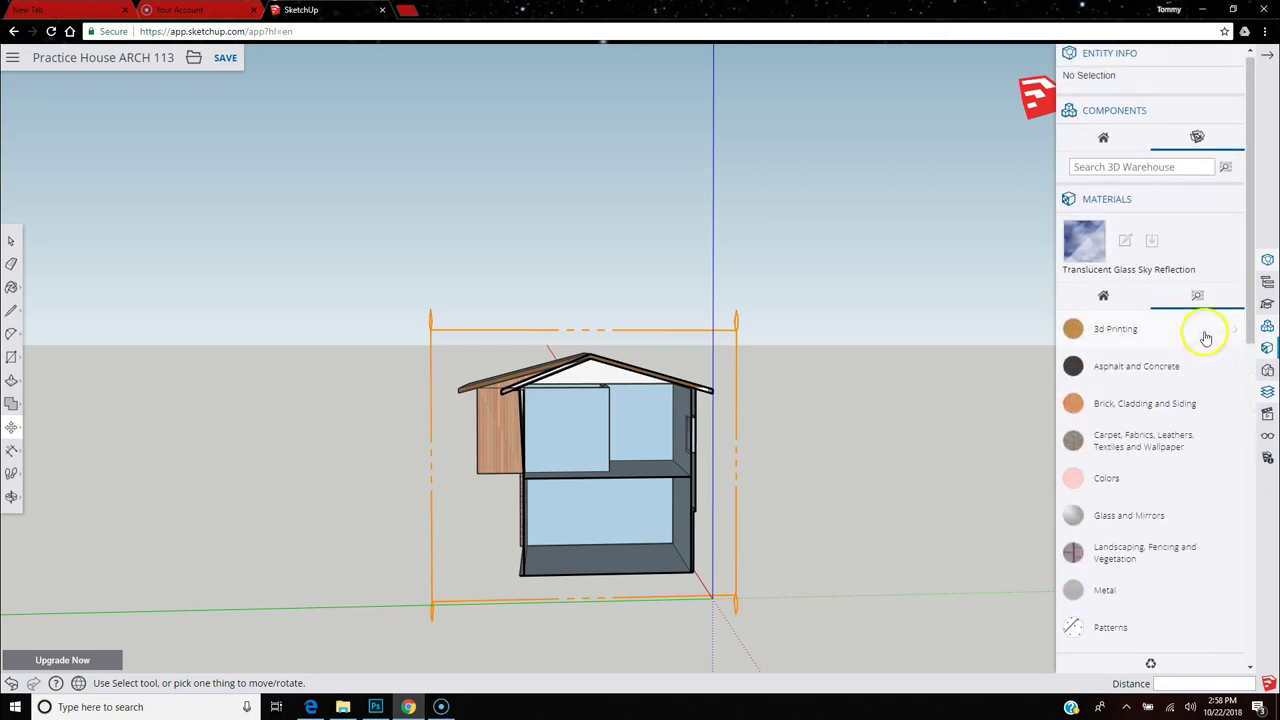
left_click(1232, 204)
Search 3D Warehouse components for "sofa" and scroll the results.
left_click(1140, 165)
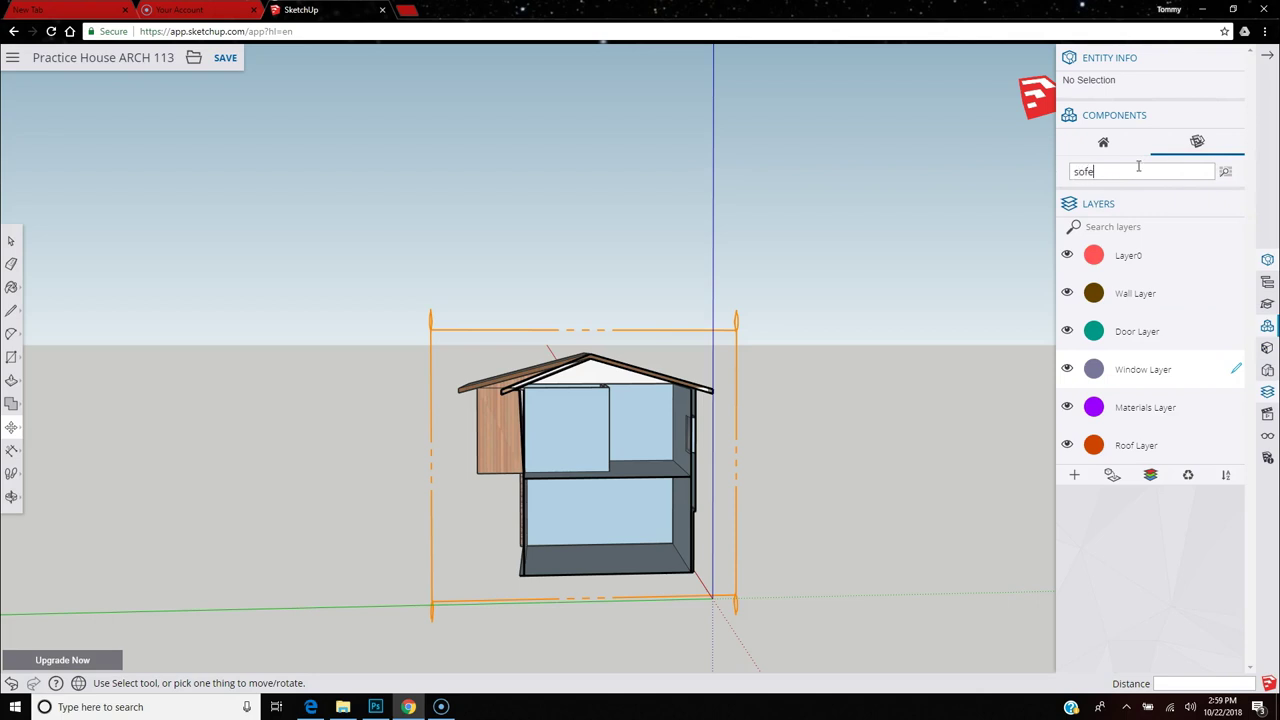
type("sofa")
key("Return")
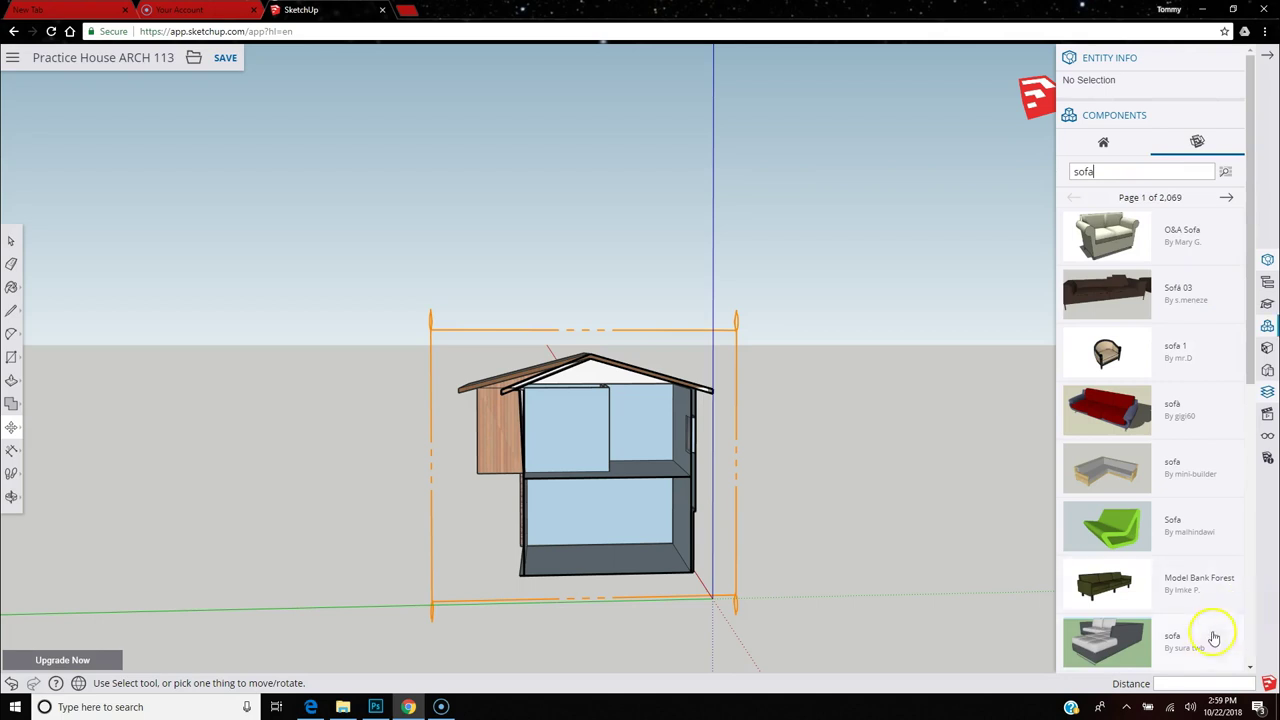
scroll(1145, 540, "down", 2)
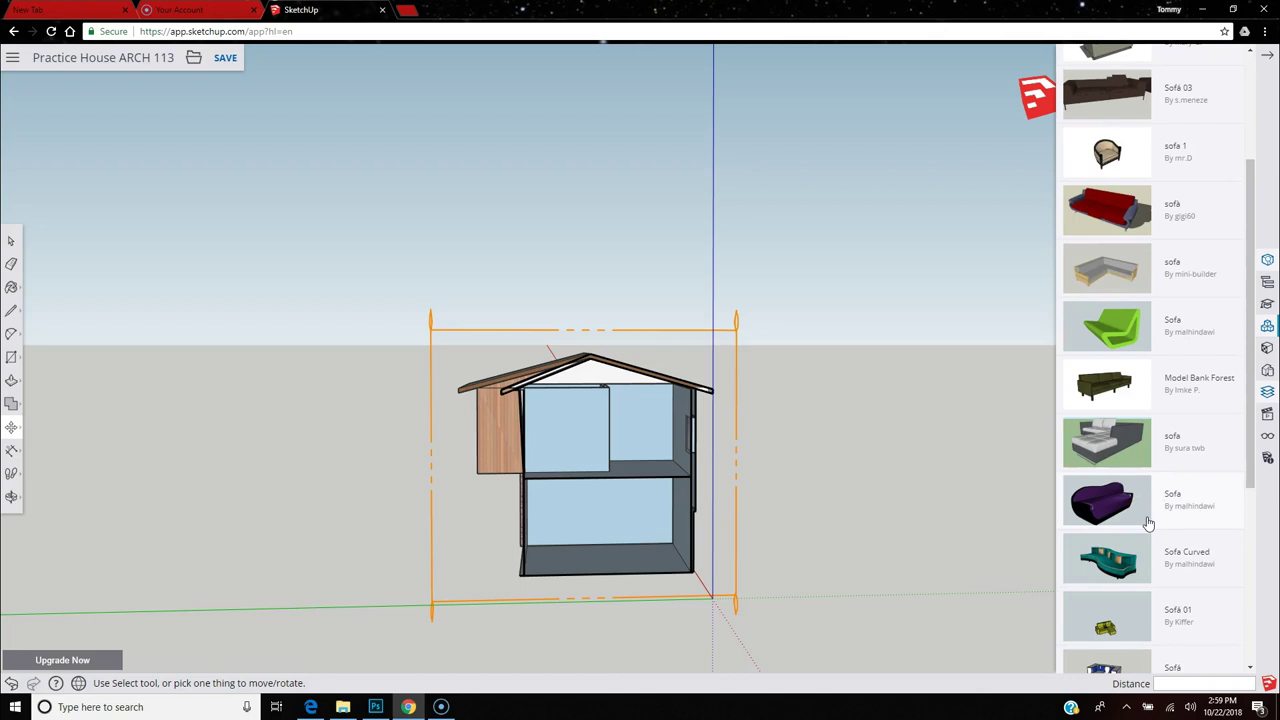
left_click(1267, 392)
Make Layer0 the current layer, then undo a trial switch to colouring faces by layer.
left_click(1158, 592)
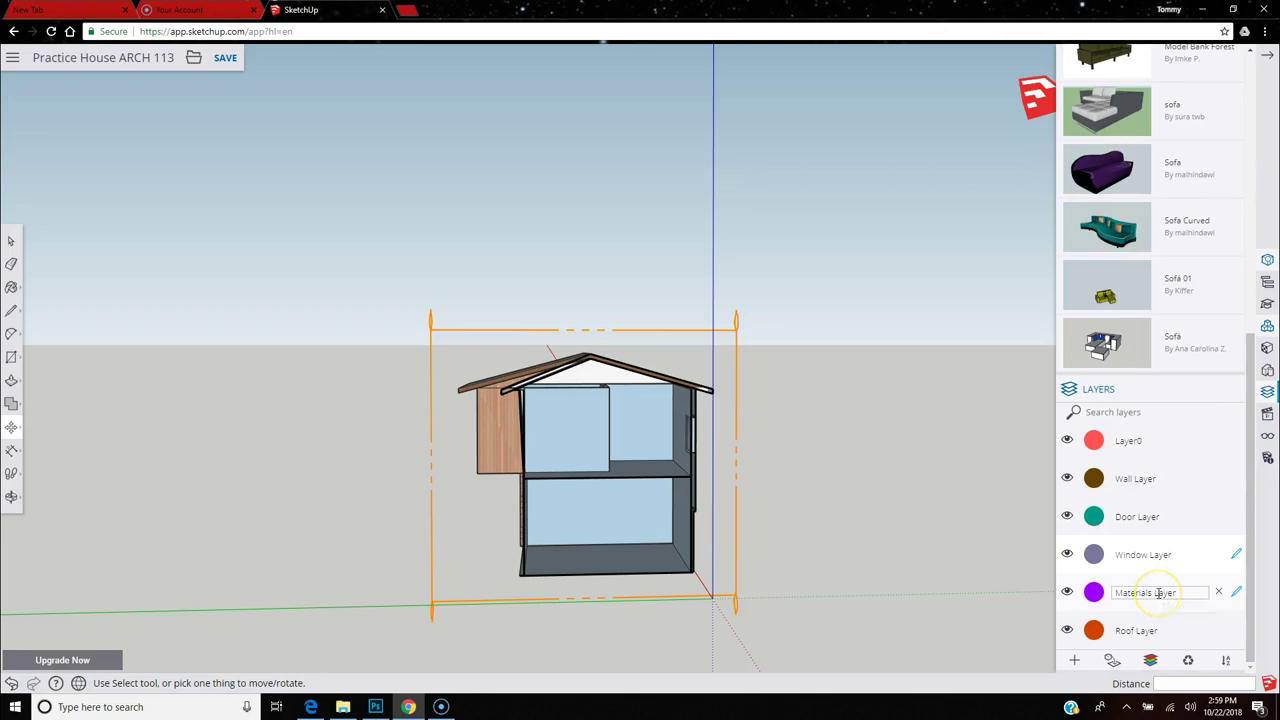
key("Return")
left_click(1130, 441)
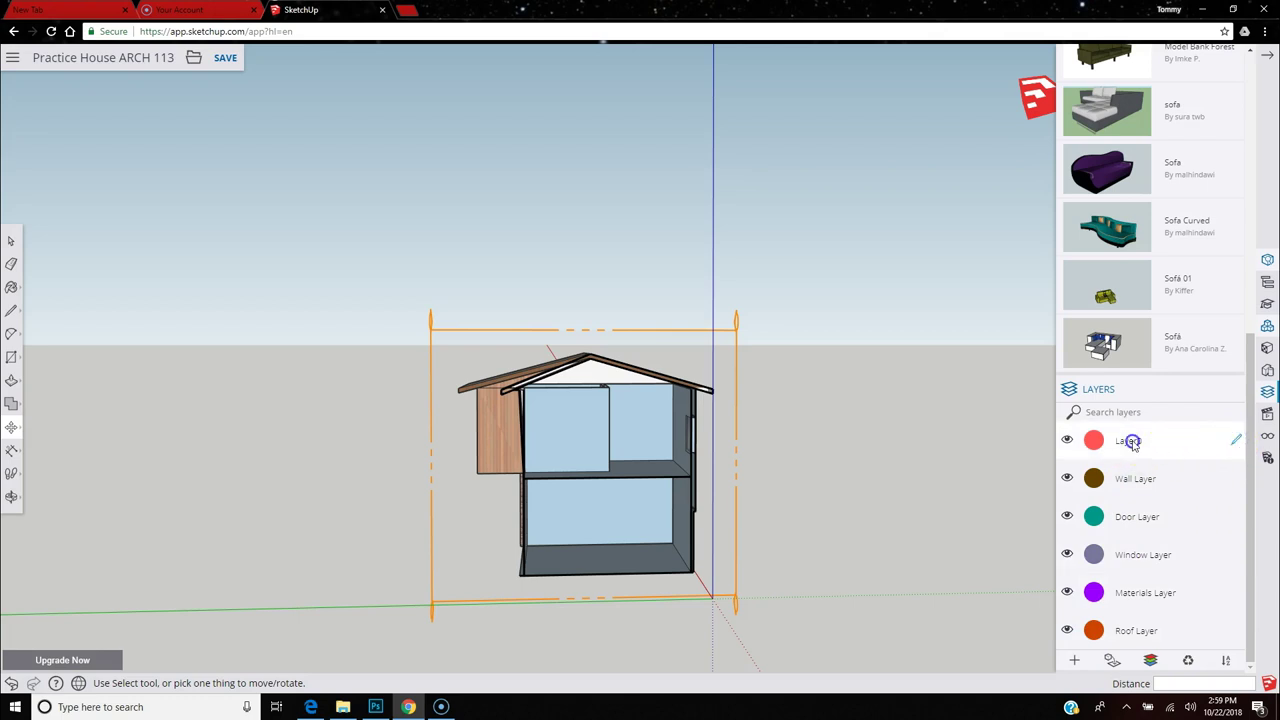
left_click(1151, 664)
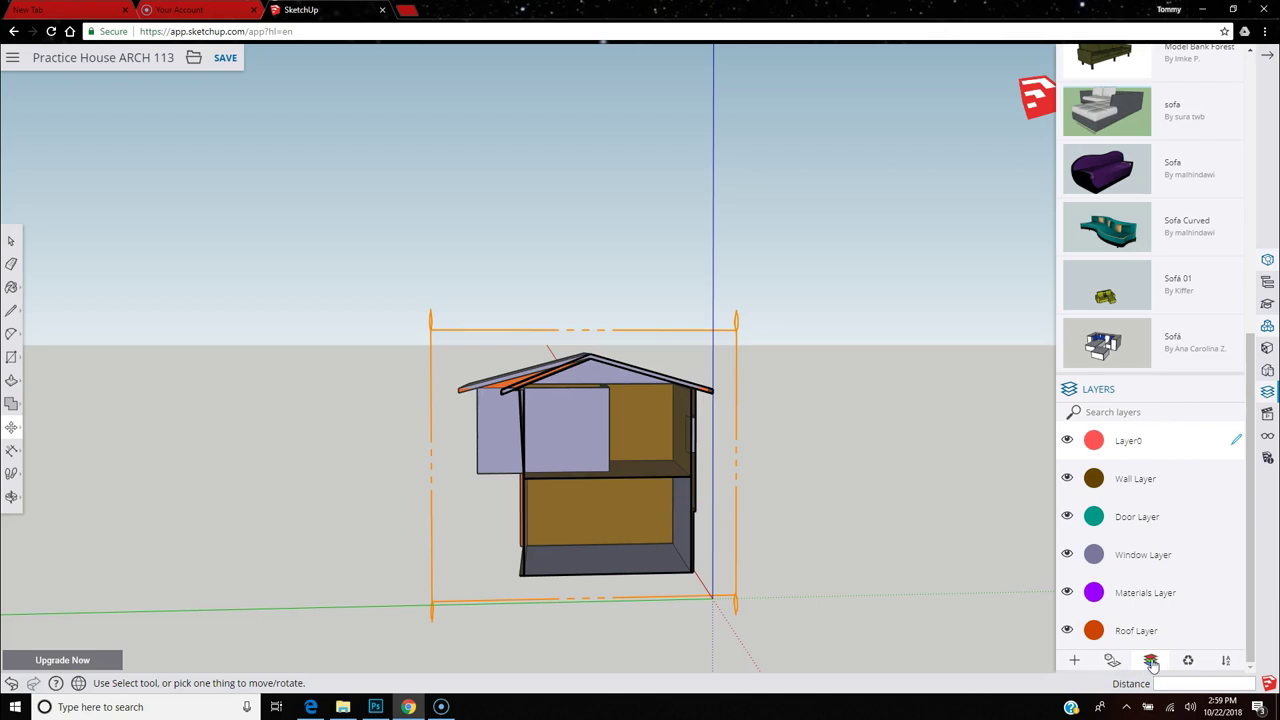
left_click(8, 683)
Undo the accidental section plane move and turn off Color by Layer to show brick, wood and glass materials.
middle_click_drag(478, 547, 971, 500)
key("m")
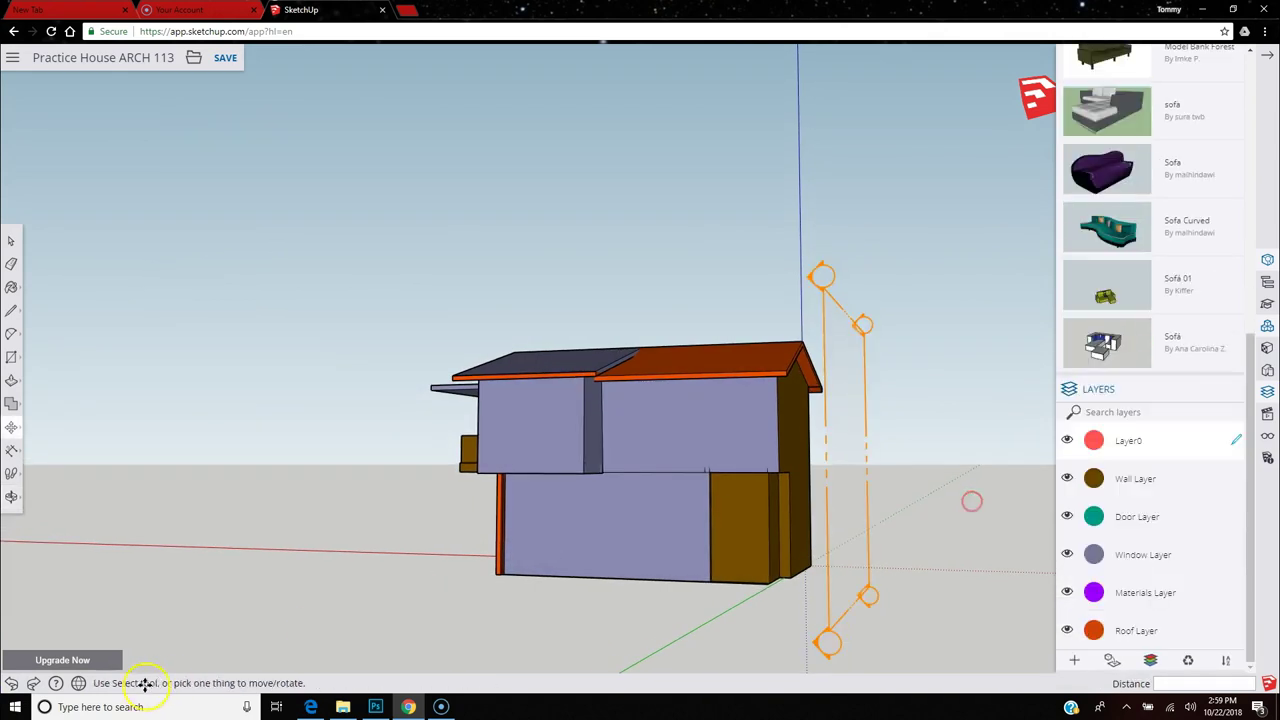
left_click(9, 684)
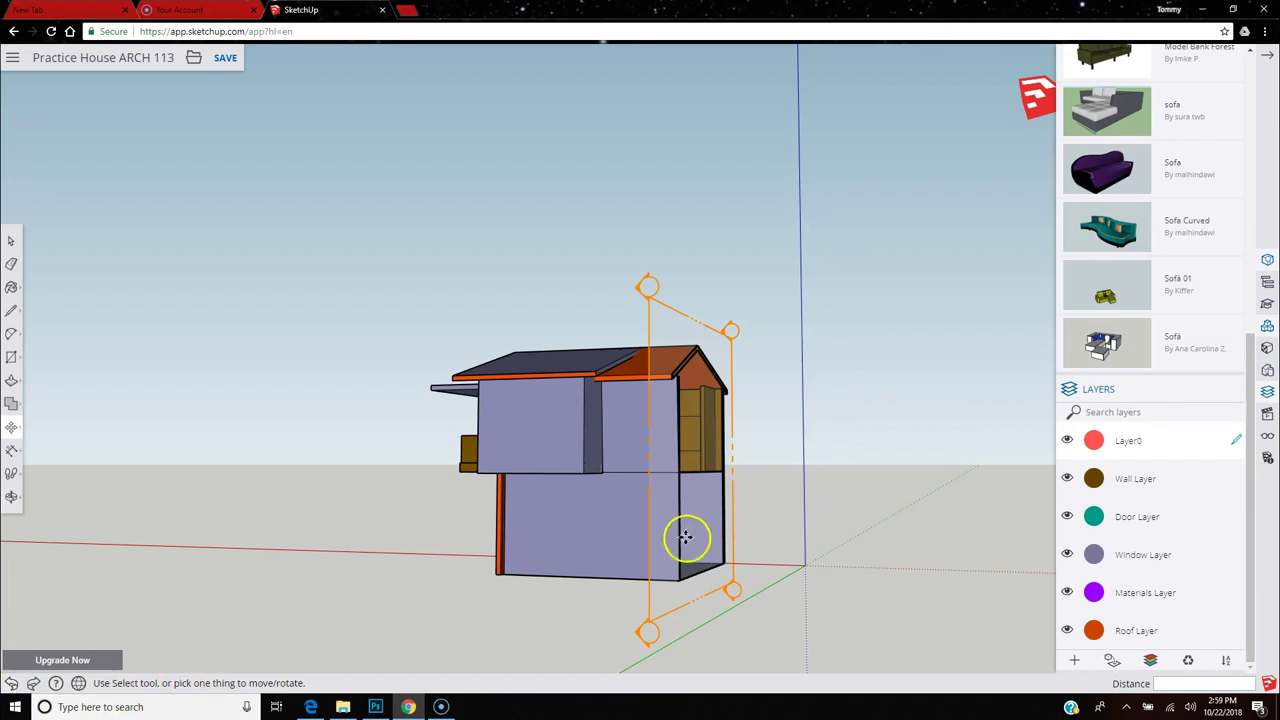
left_click(780, 538)
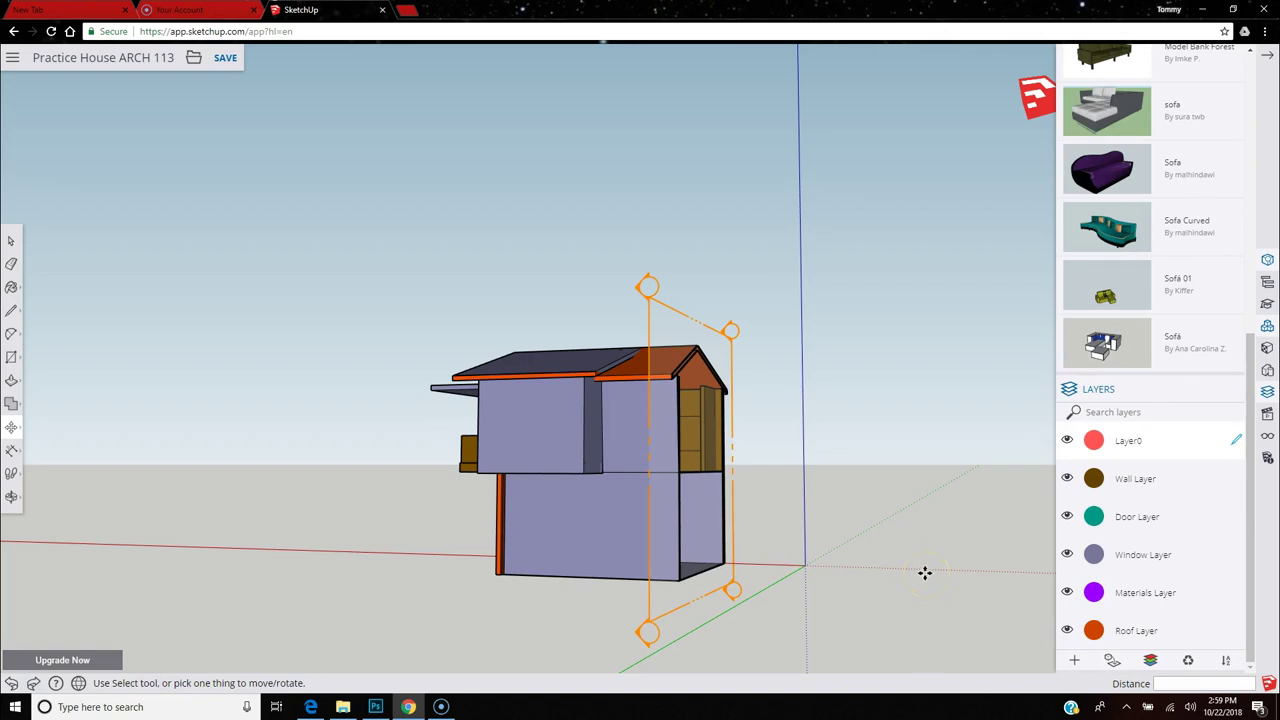
left_click(1150, 662)
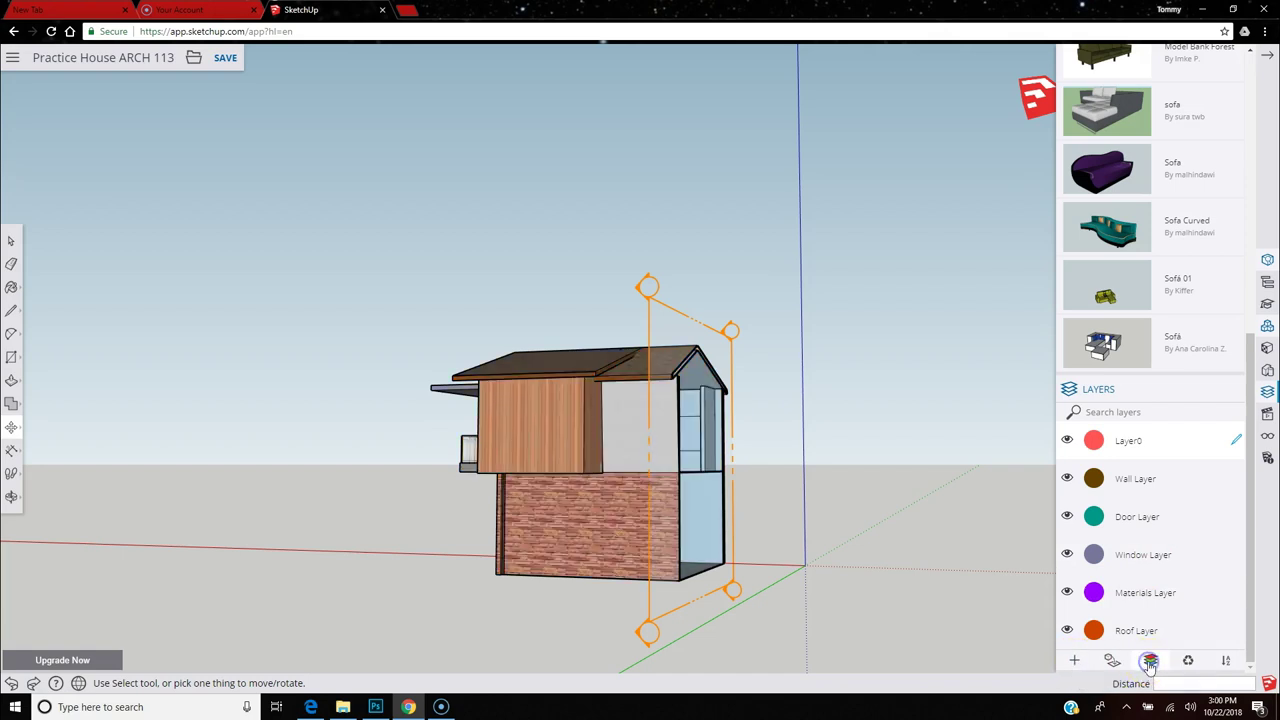
left_click(1152, 664)
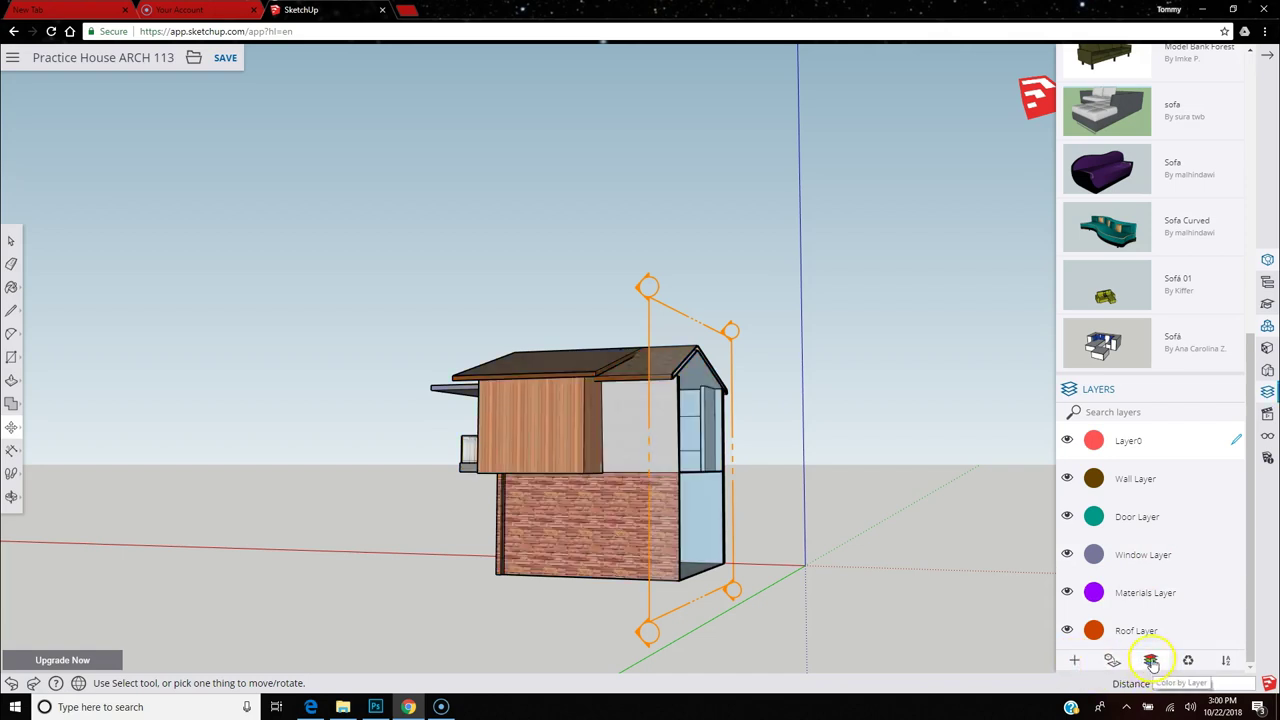
Add a new layer in the Layers panel and rename Layer1 to Furniture.
left_click(1077, 666)
double_click(1130, 630)
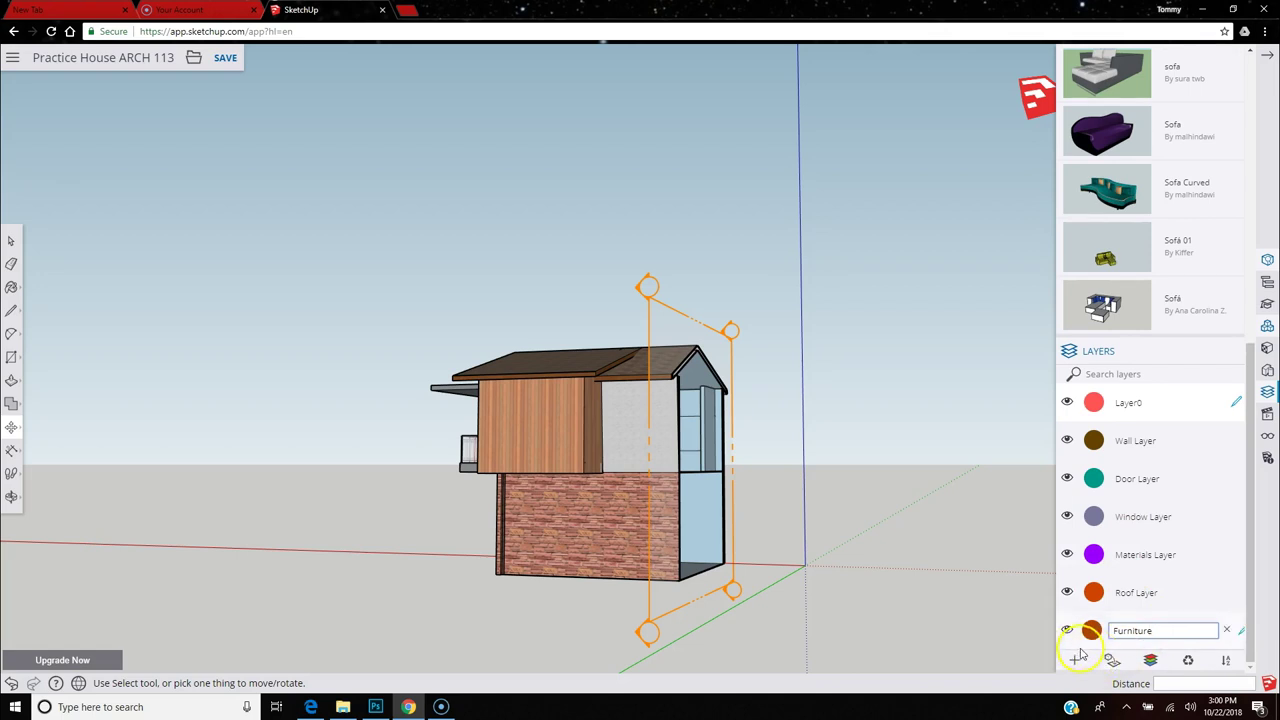
left_click(1264, 636)
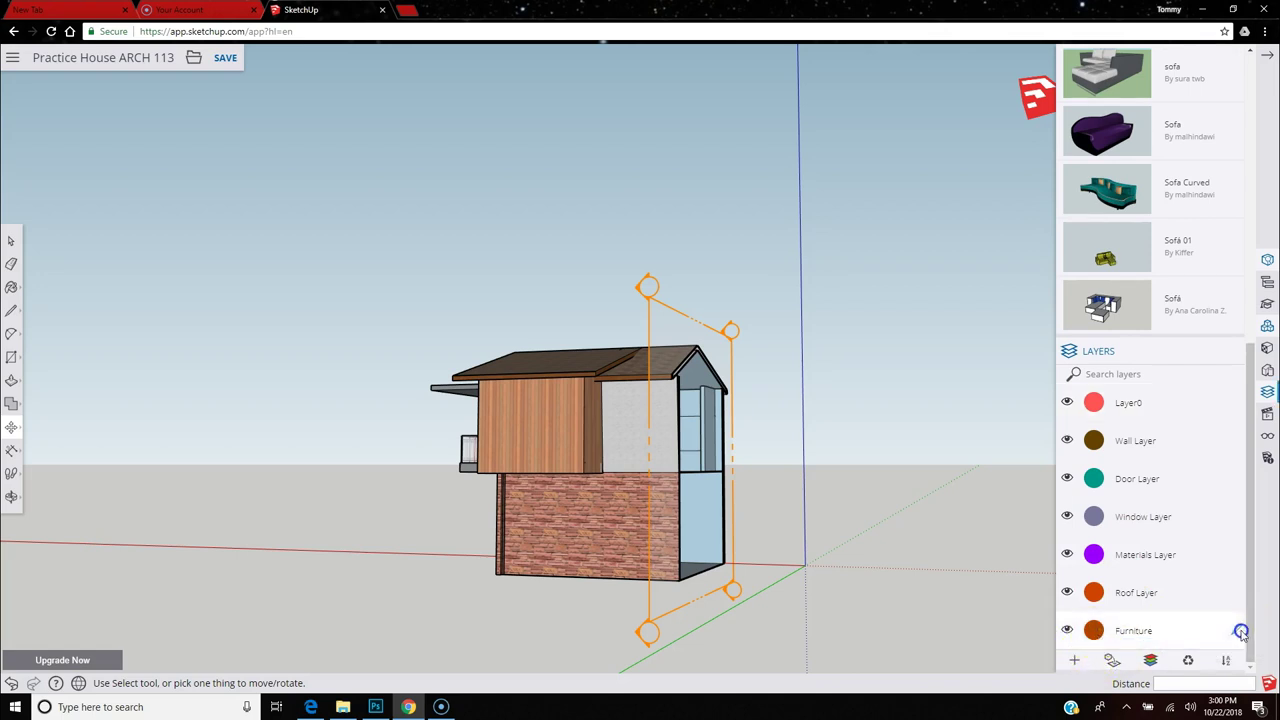
scroll(1170, 395, "up", 1)
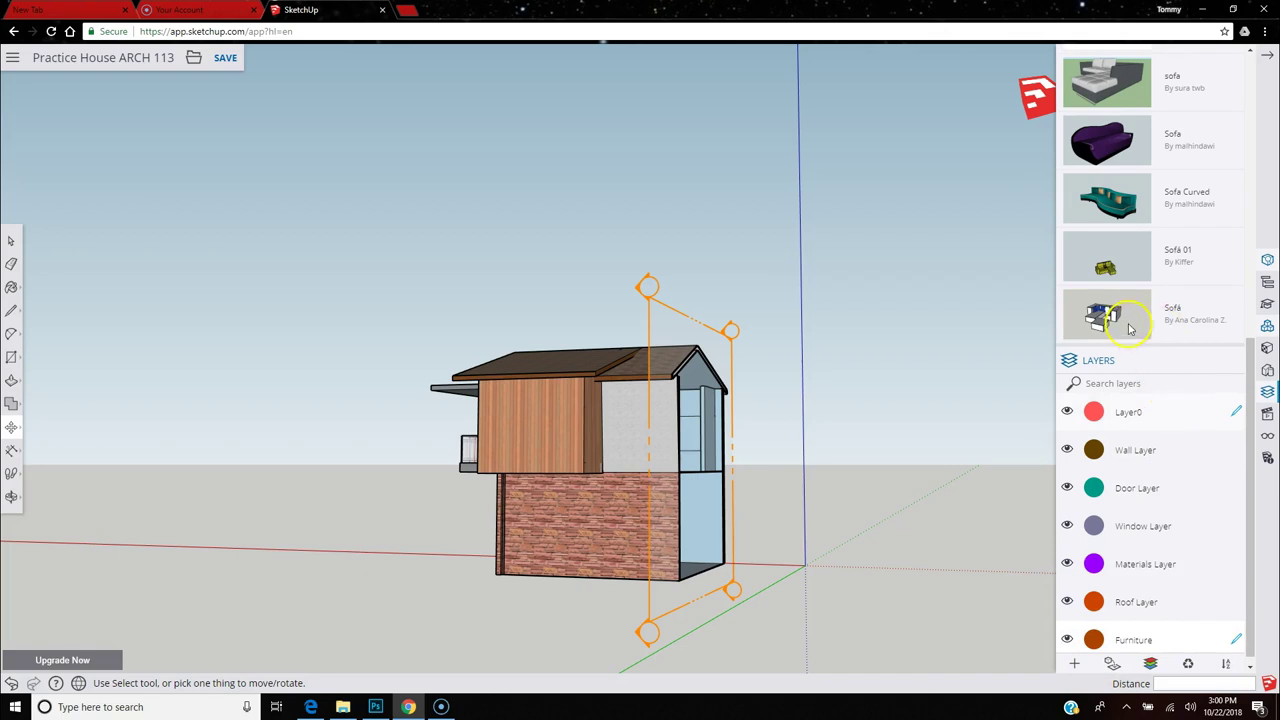
scroll(1127, 281, "up", 4)
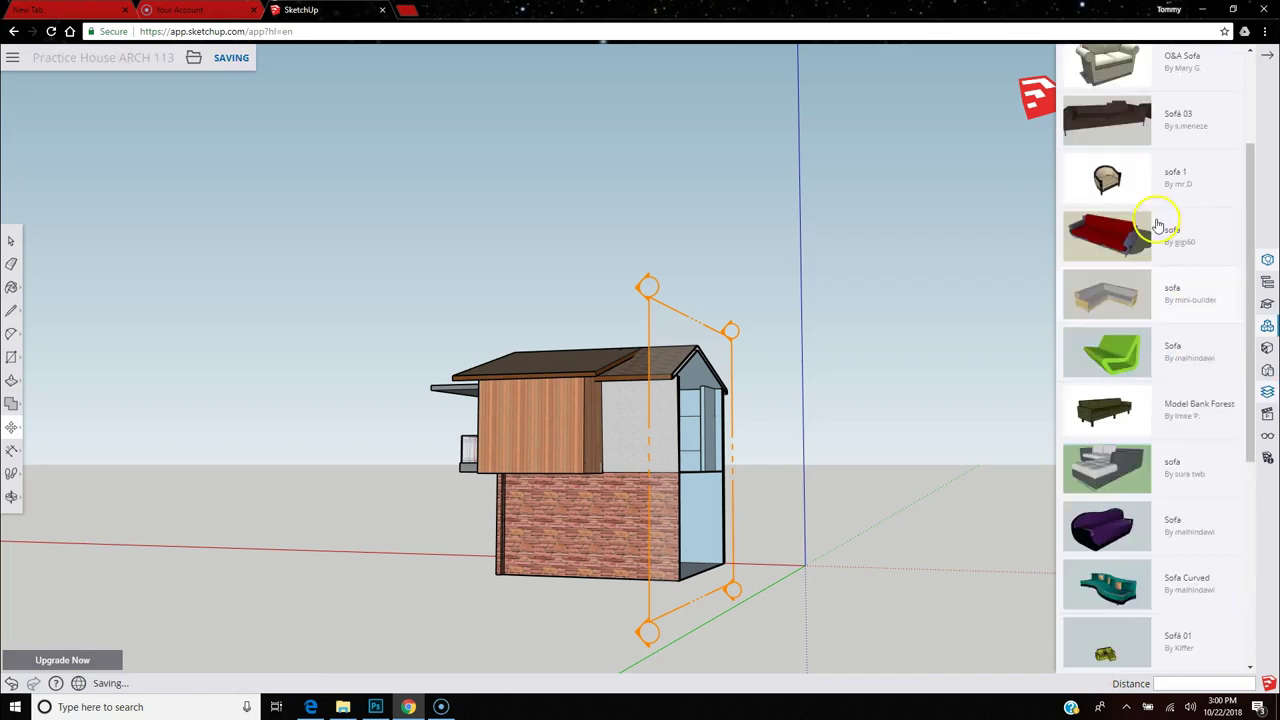
Insert the grey 3D Warehouse sofa and move it into the ground-floor room of the sectioned house.
left_click(1097, 305)
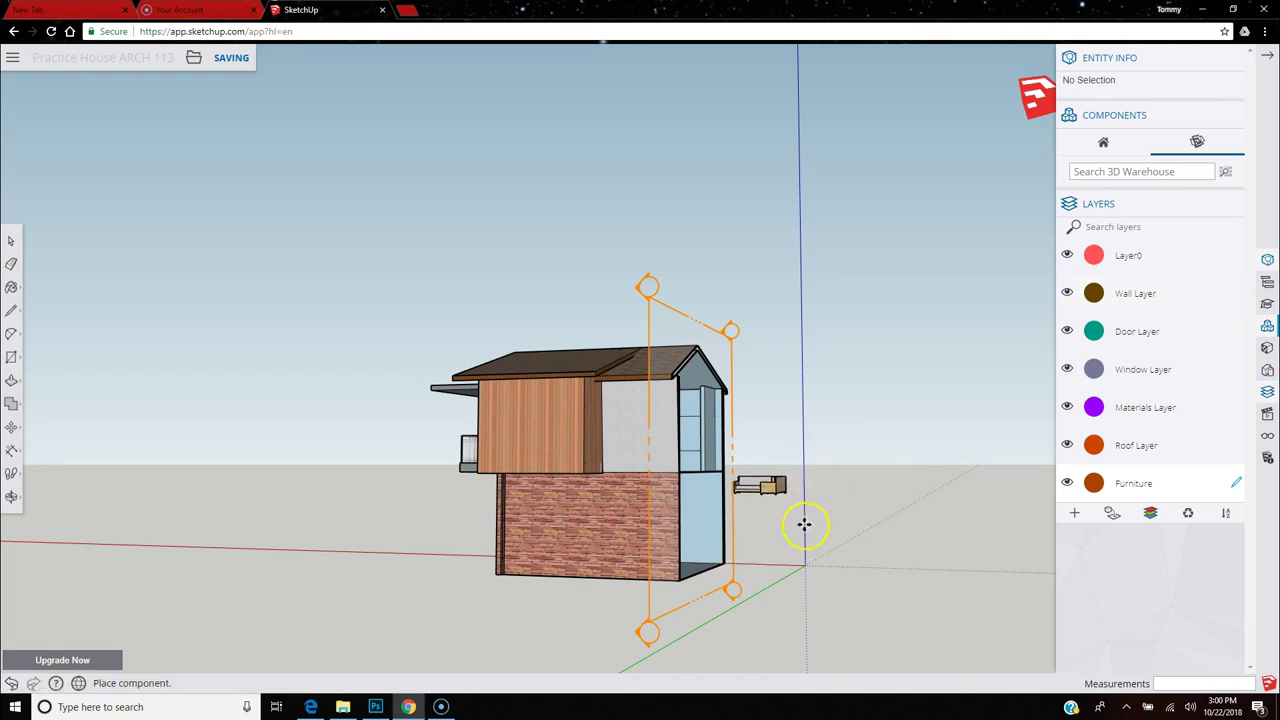
scroll(781, 556, "up", 1)
middle_click_drag(781, 556, 405, 609)
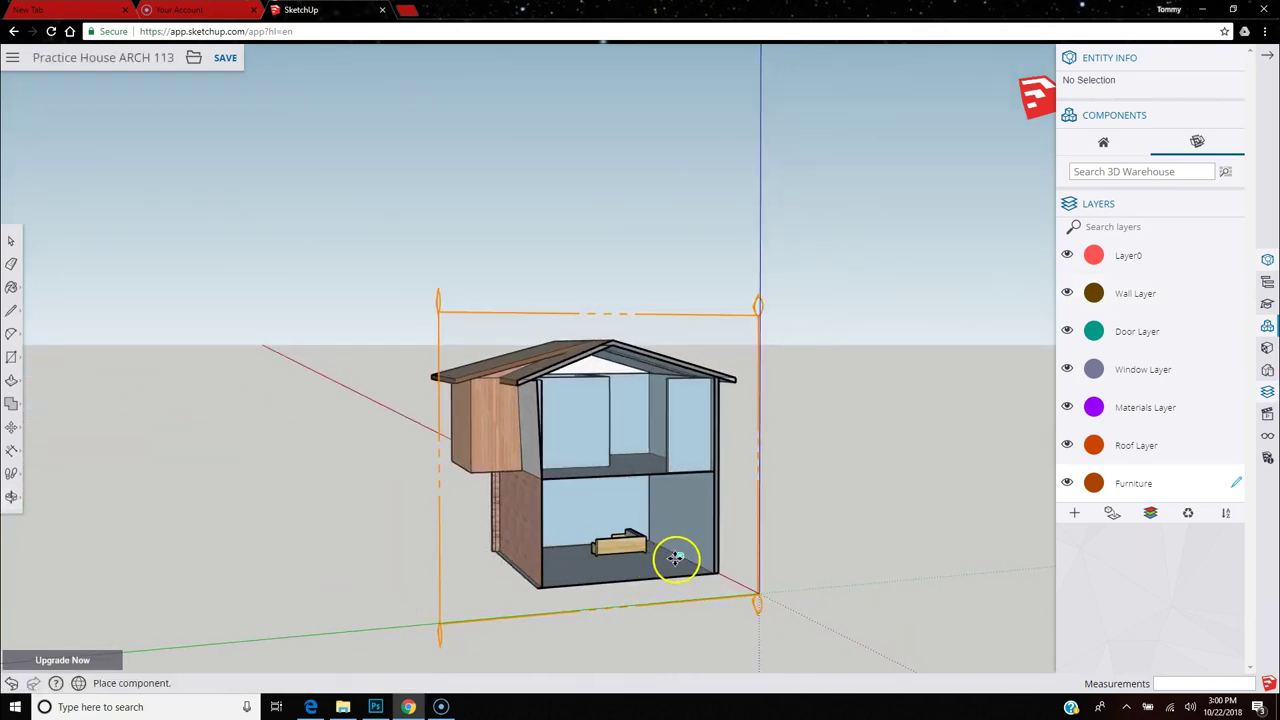
scroll(676, 558, "up", 4)
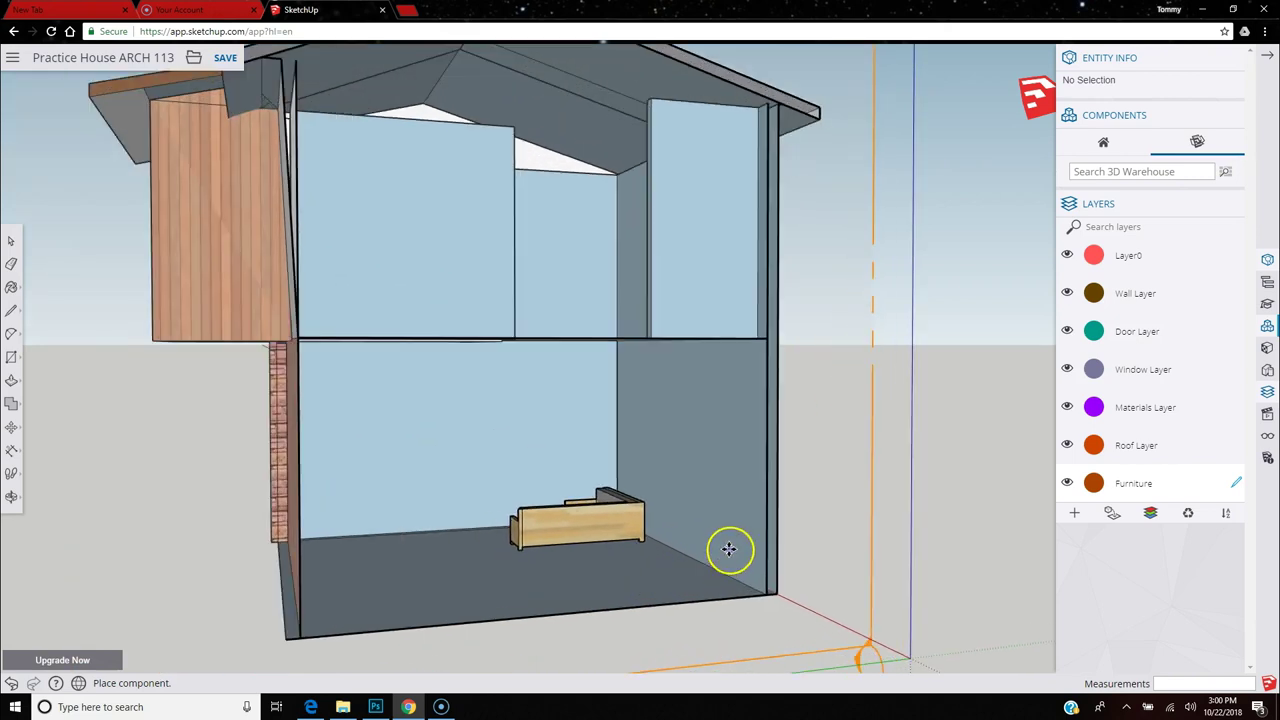
left_click_drag(729, 549, 711, 600)
key("m")
left_click_drag(623, 594, 687, 551)
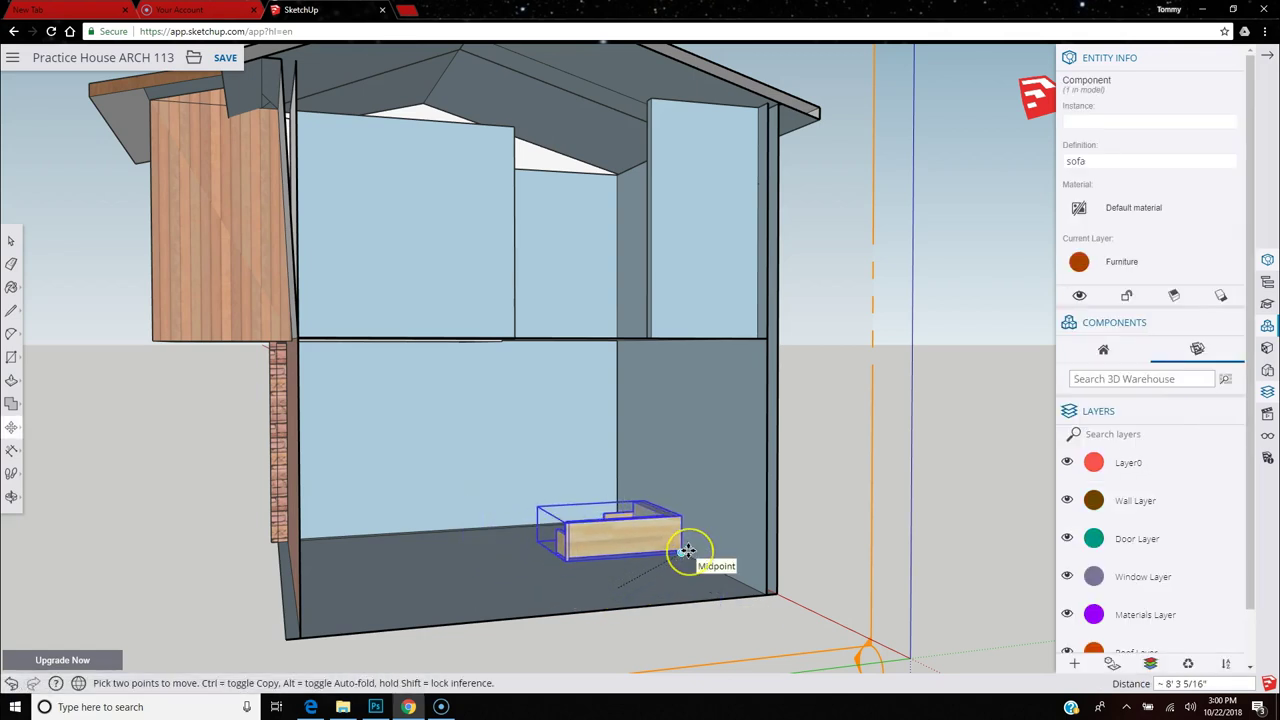
scroll(683, 565, "up", 6)
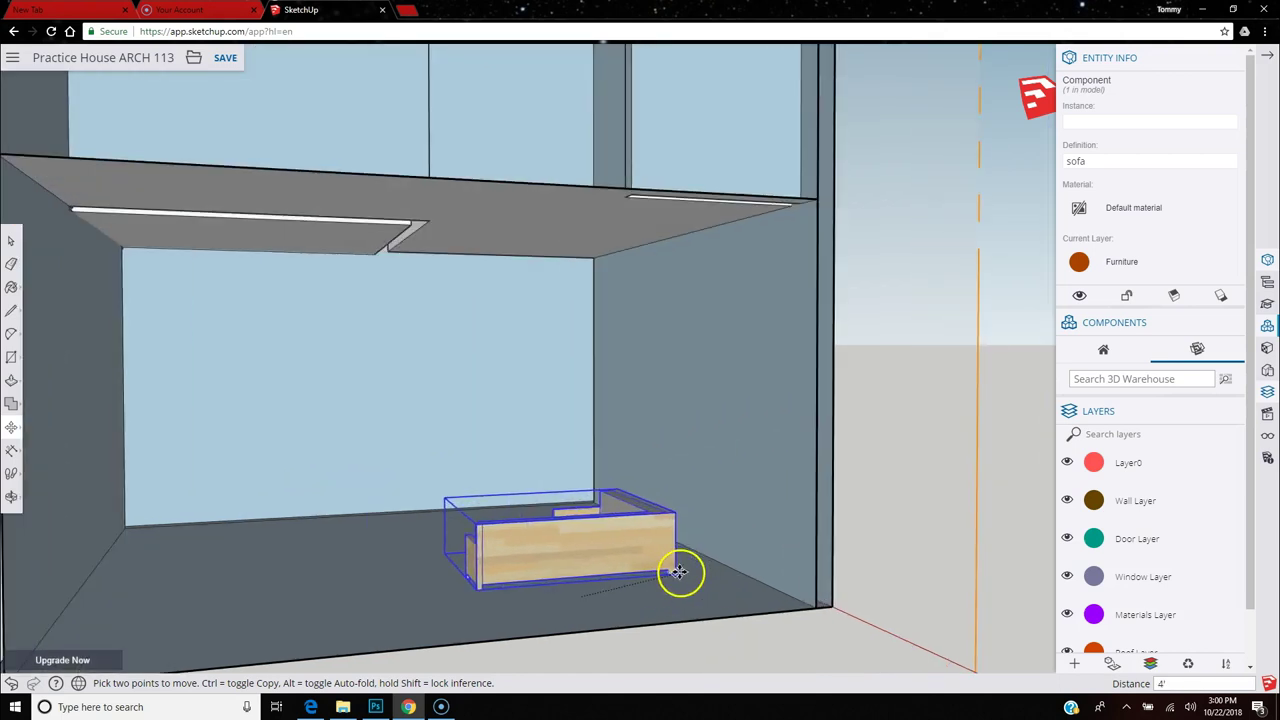
left_click(679, 538)
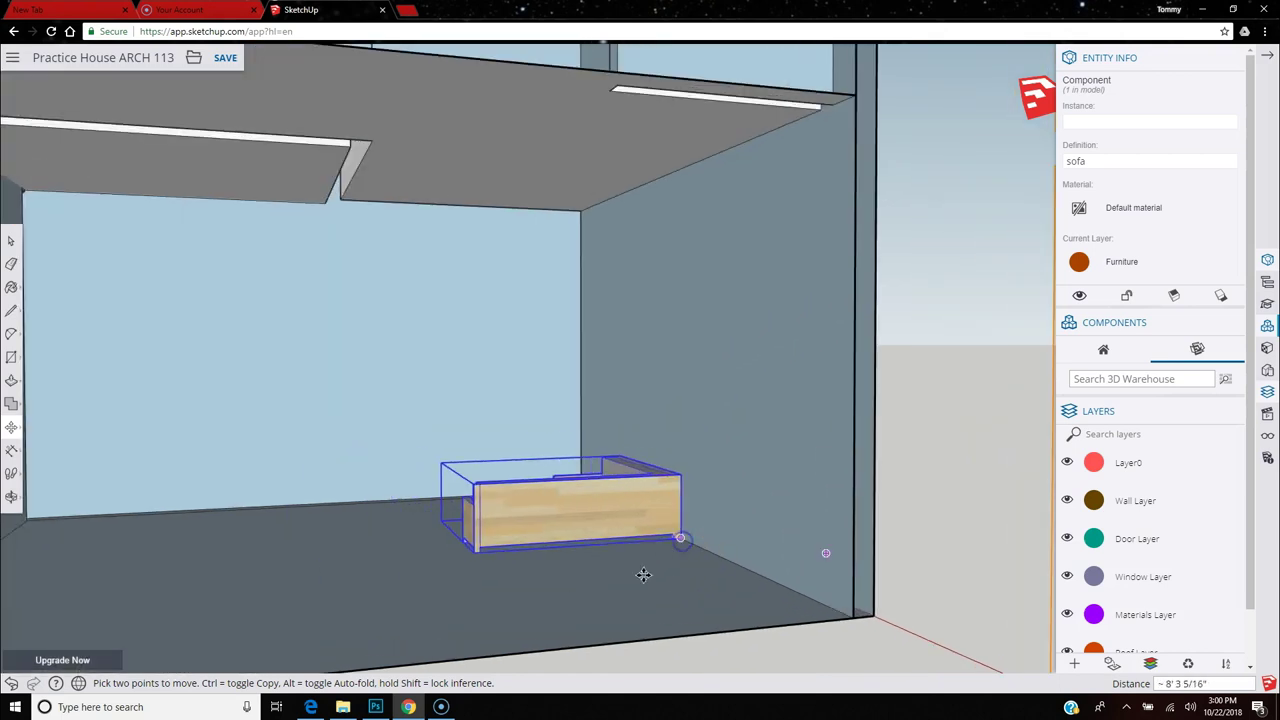
scroll(521, 595, "down", 5)
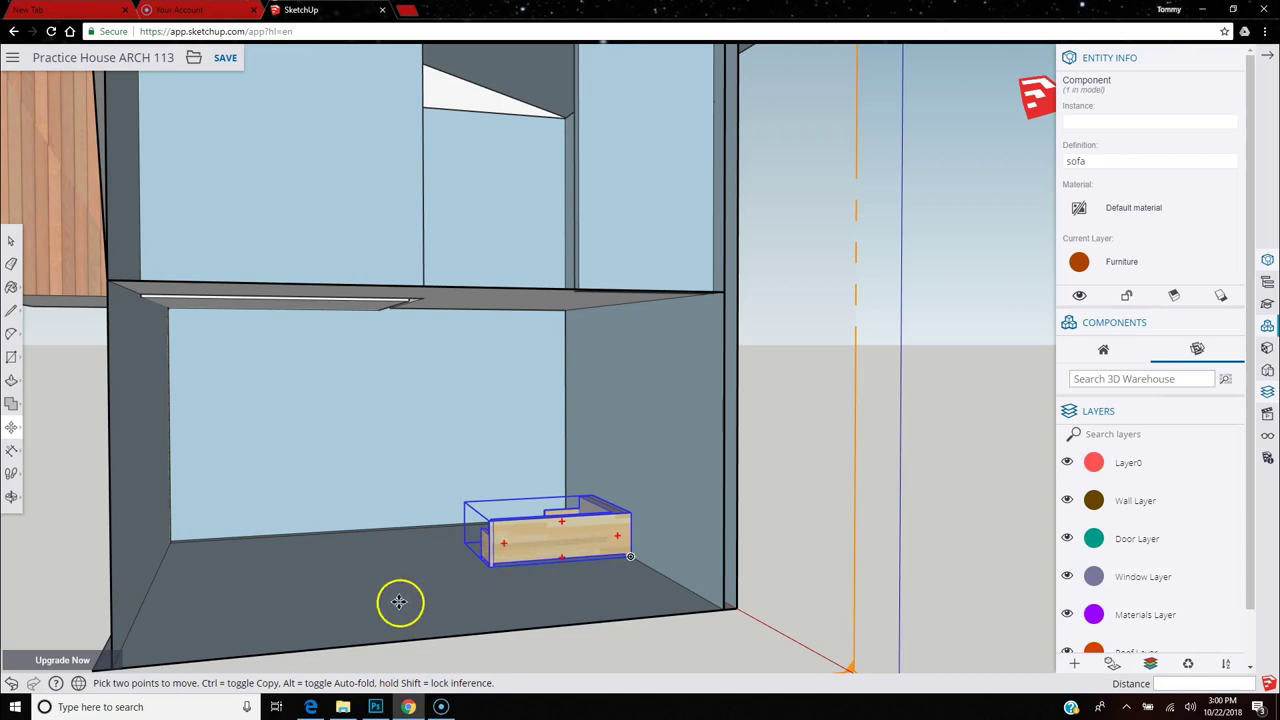
scroll(330, 550, "down", 3)
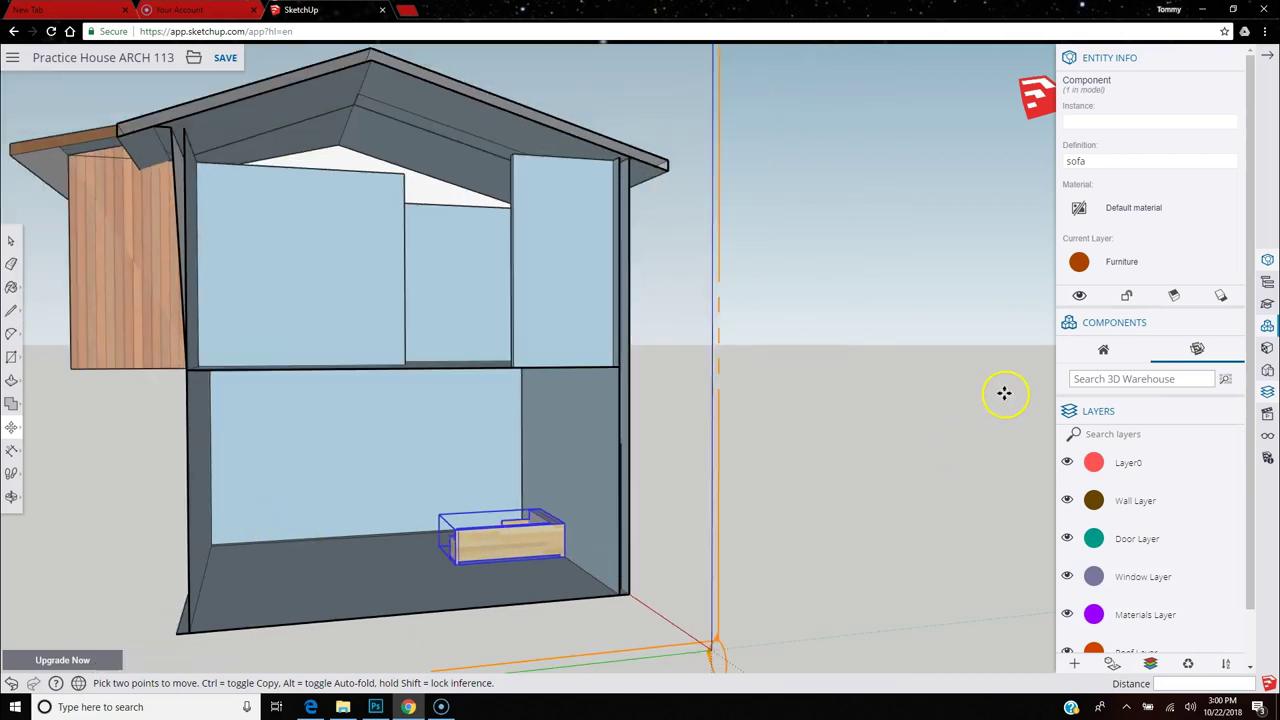
Rename the sofa's component definition to 'plant' and close Entity Info.
left_click(1097, 166)
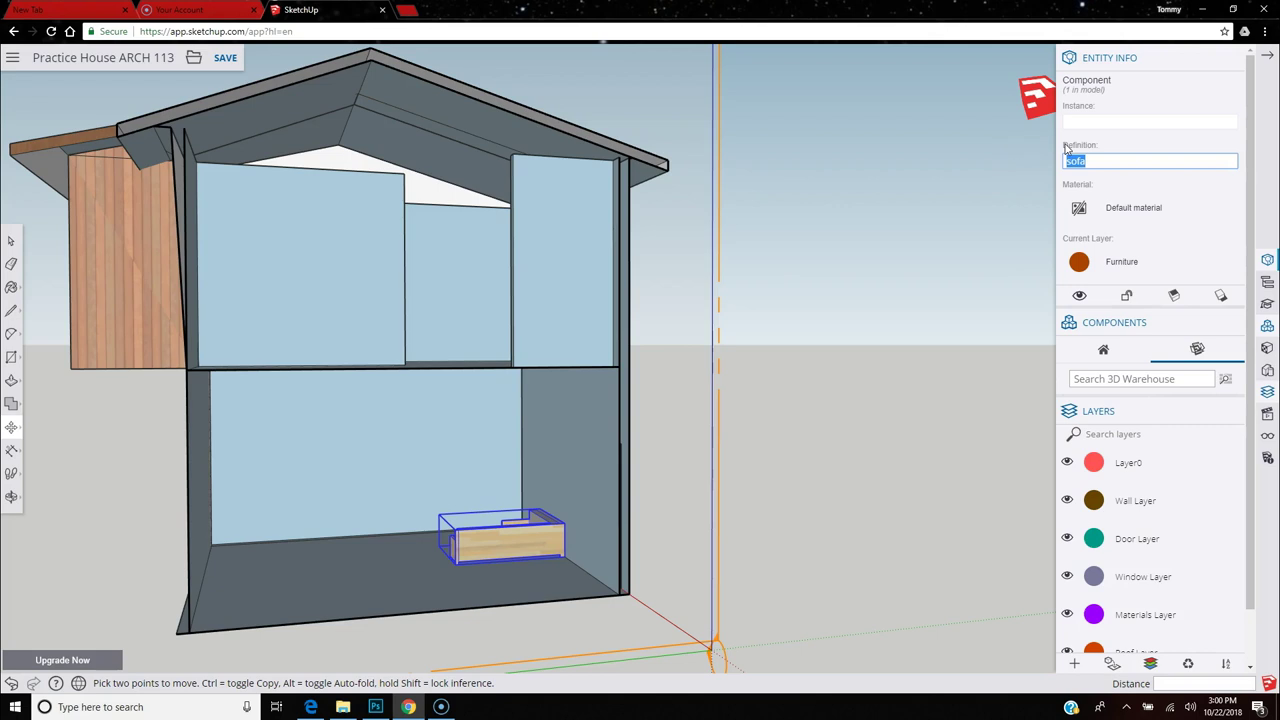
type("plant")
left_click(1125, 118)
scroll(1189, 217, "down", 1)
scroll(1185, 200, "up", 1)
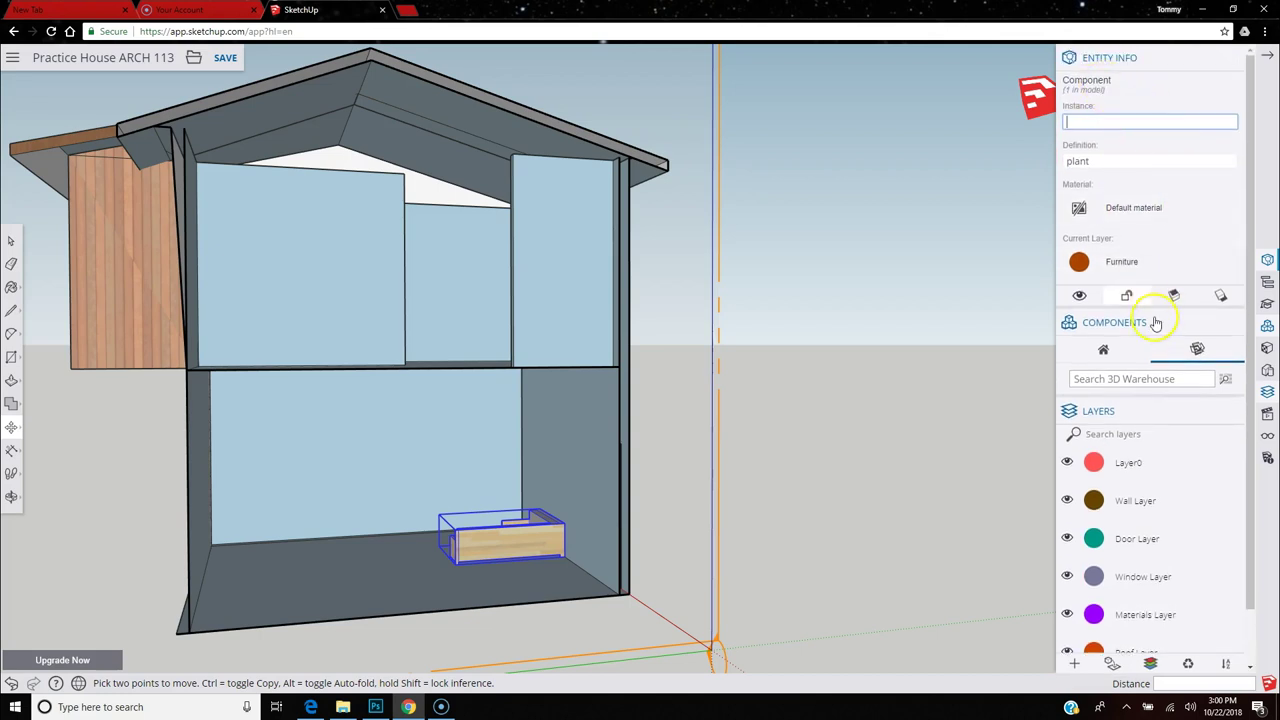
left_click(1136, 377)
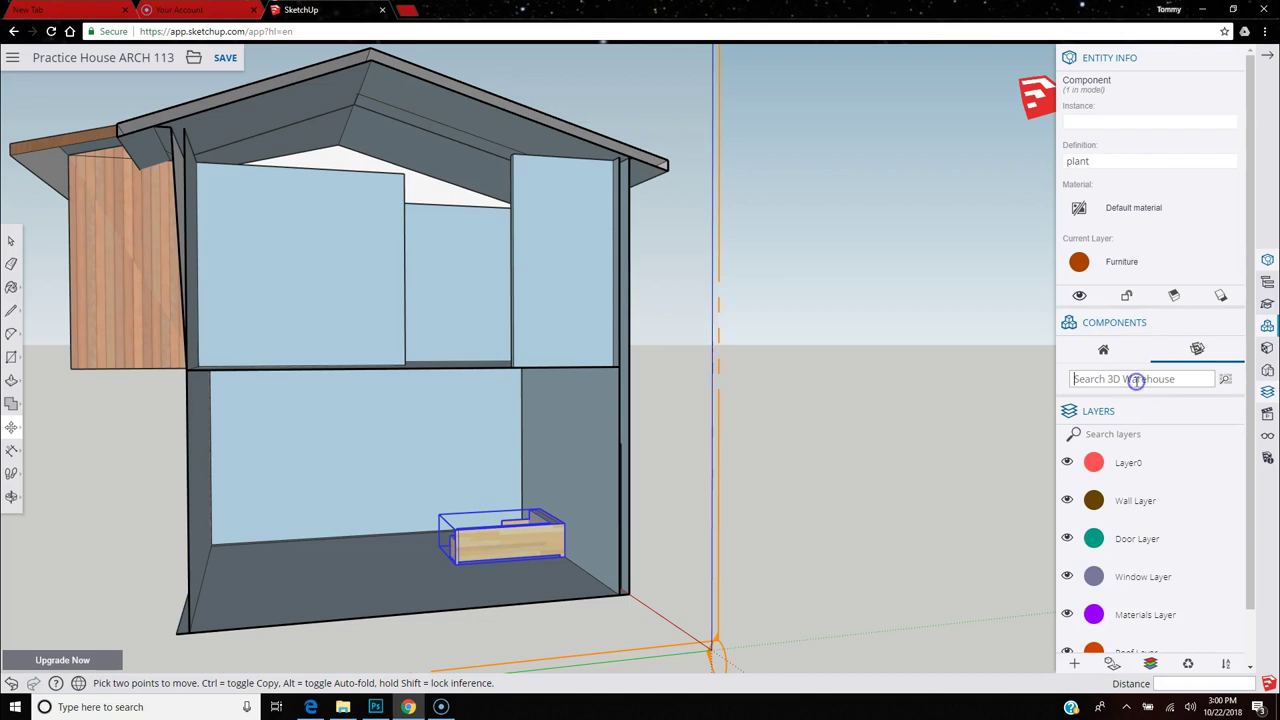
left_click(1232, 62)
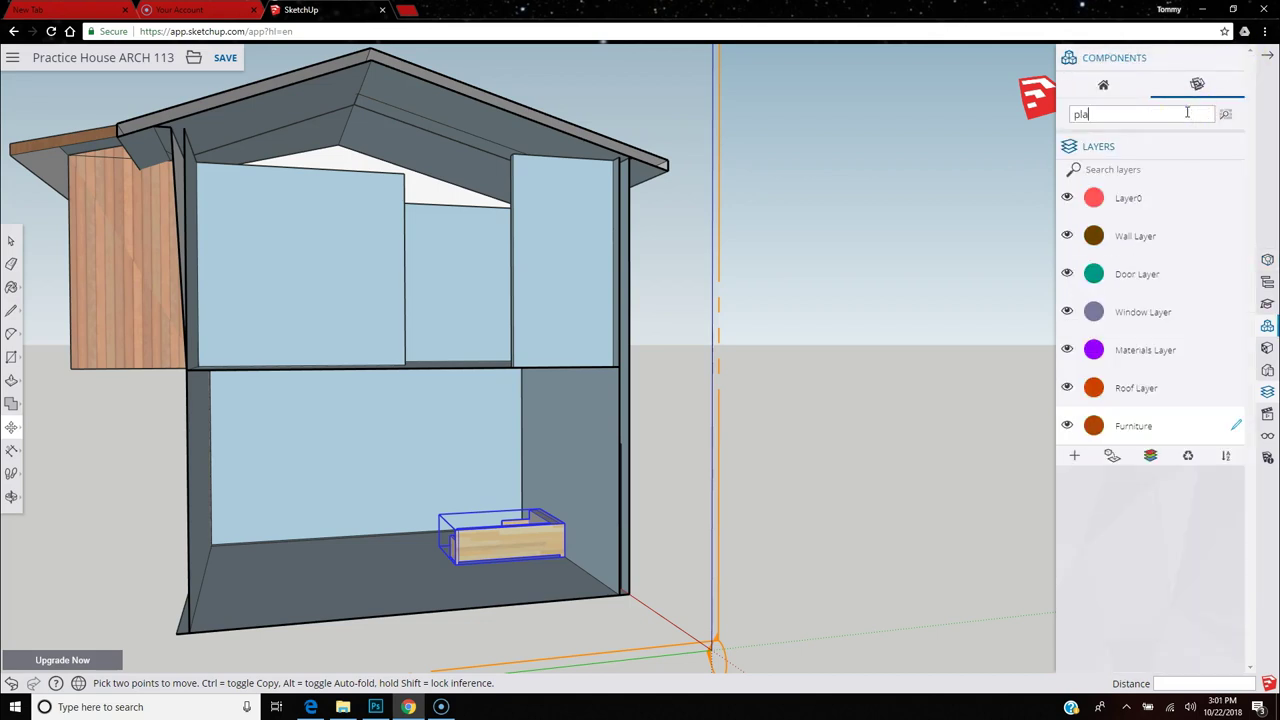
Search 3D Warehouse for 'plant' and pick the small tree in a red pot.
left_click(1187, 113)
type("plant")
key("Return")
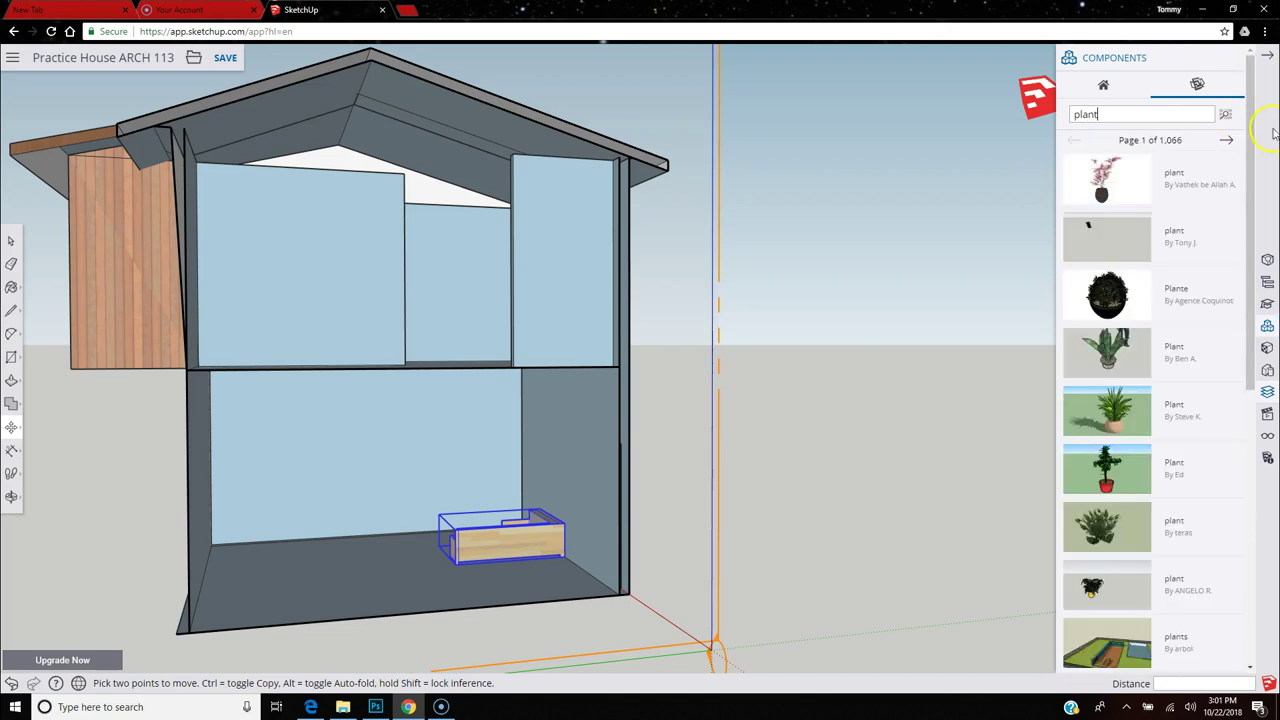
scroll(1175, 463, "down", 1)
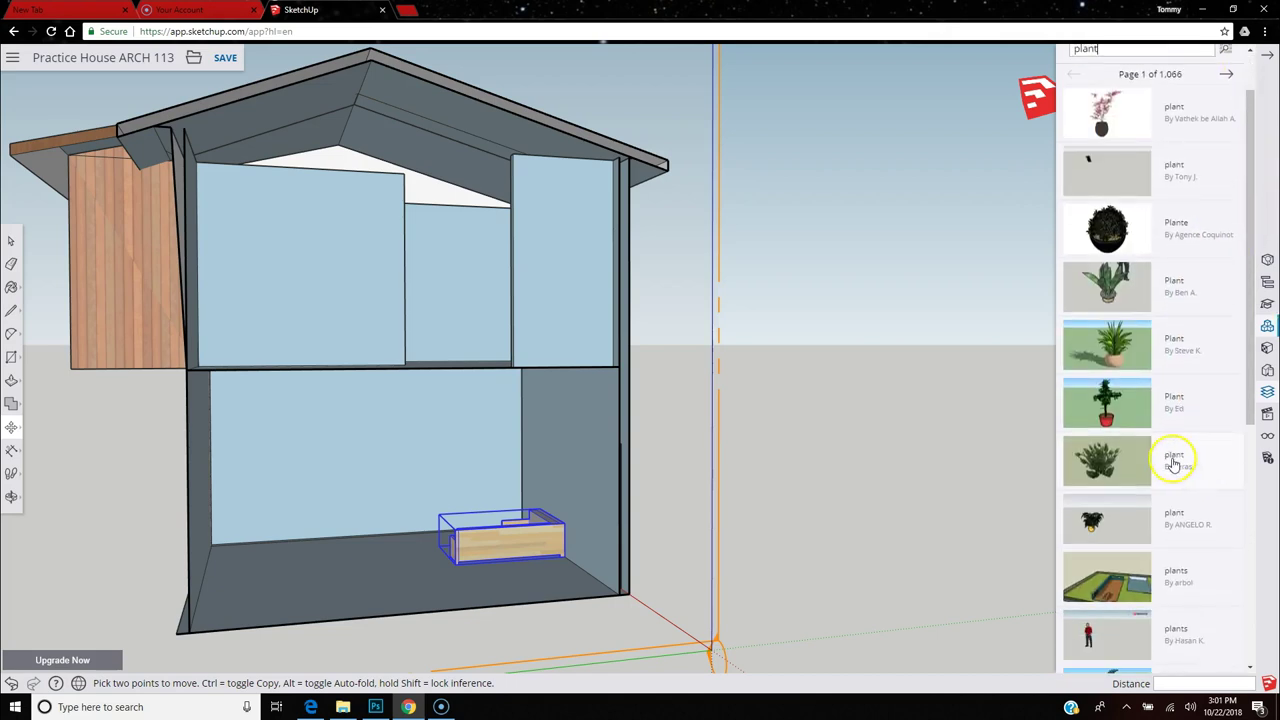
left_click(1105, 420)
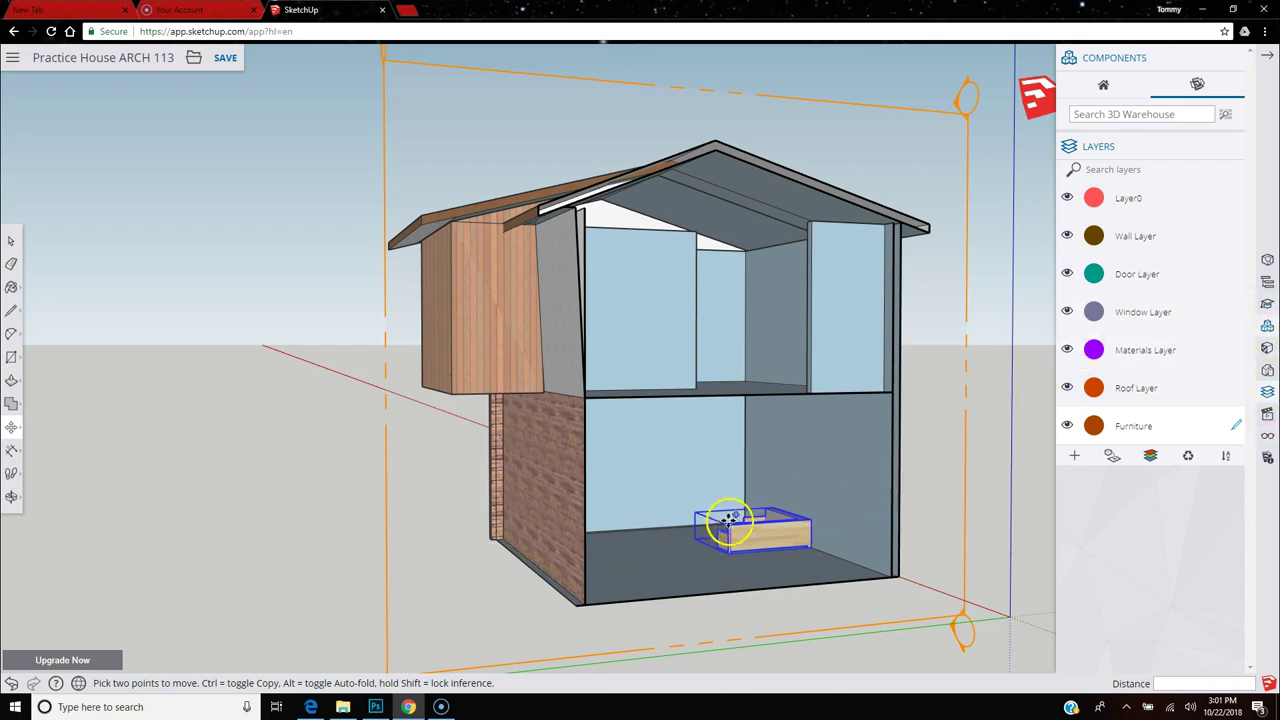
scroll(689, 549, "up", 5)
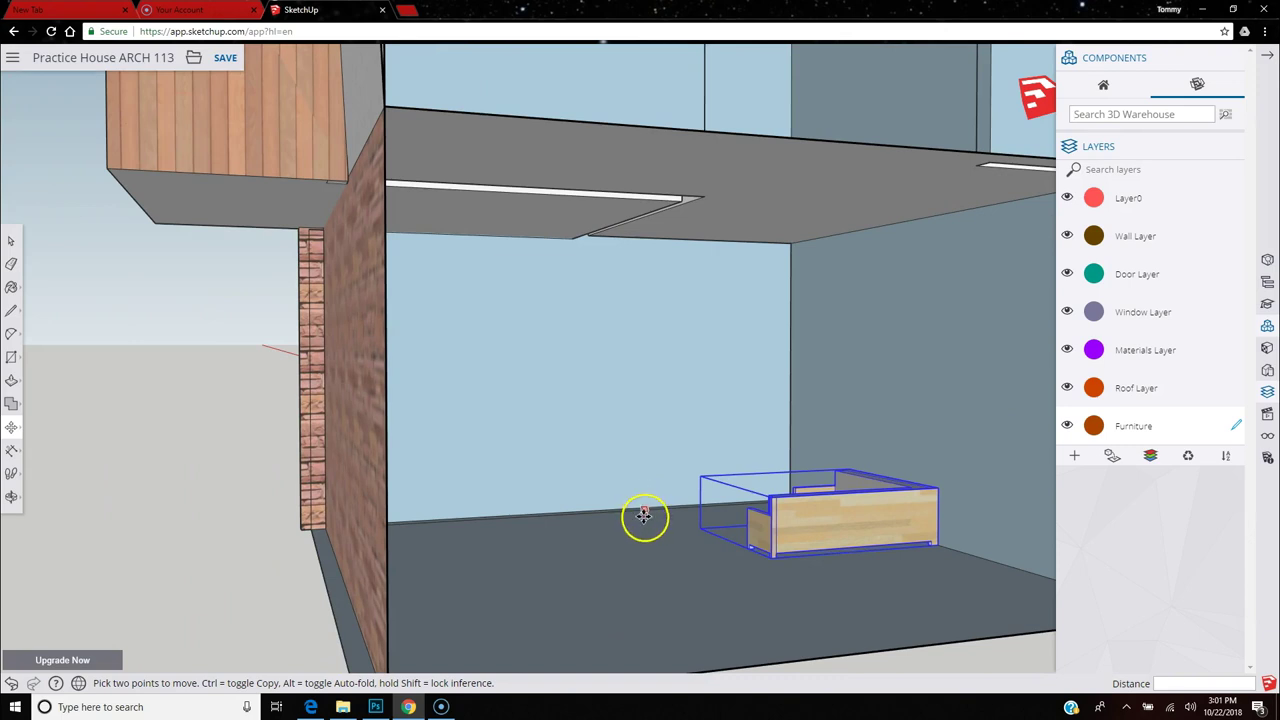
left_click_drag(645, 525, 604, 521)
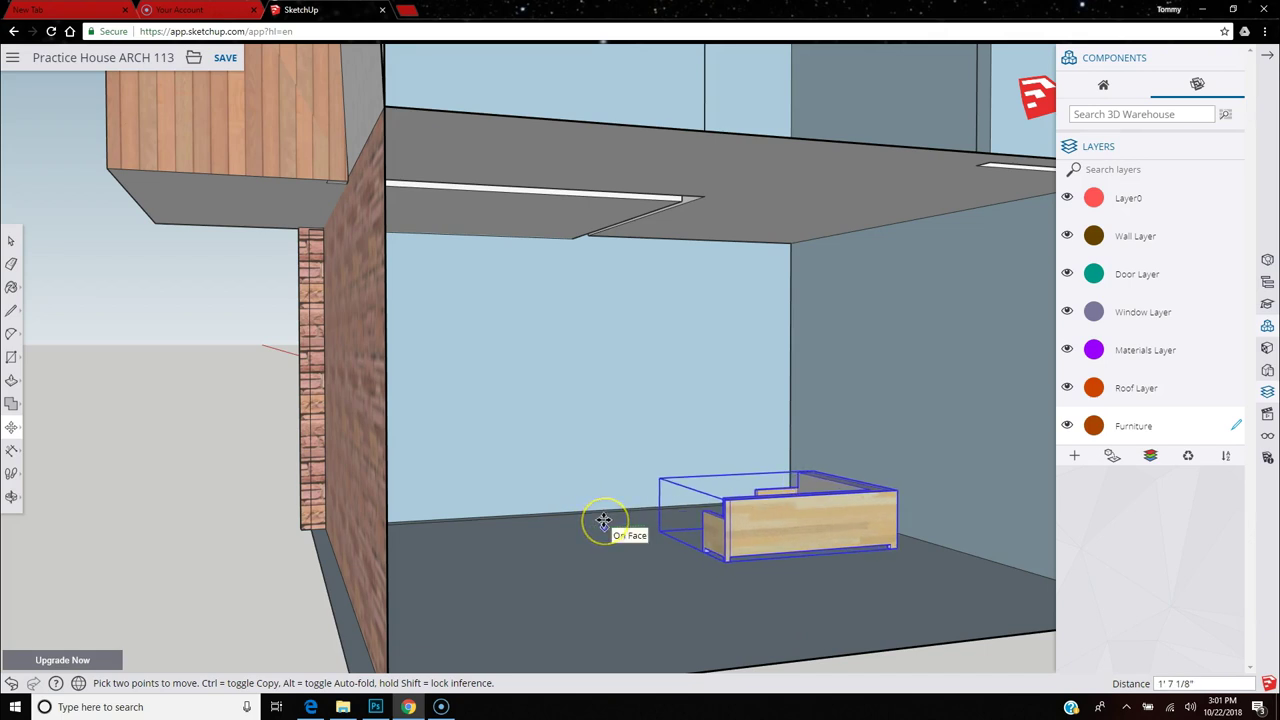
key("Escape")
left_click(1130, 115)
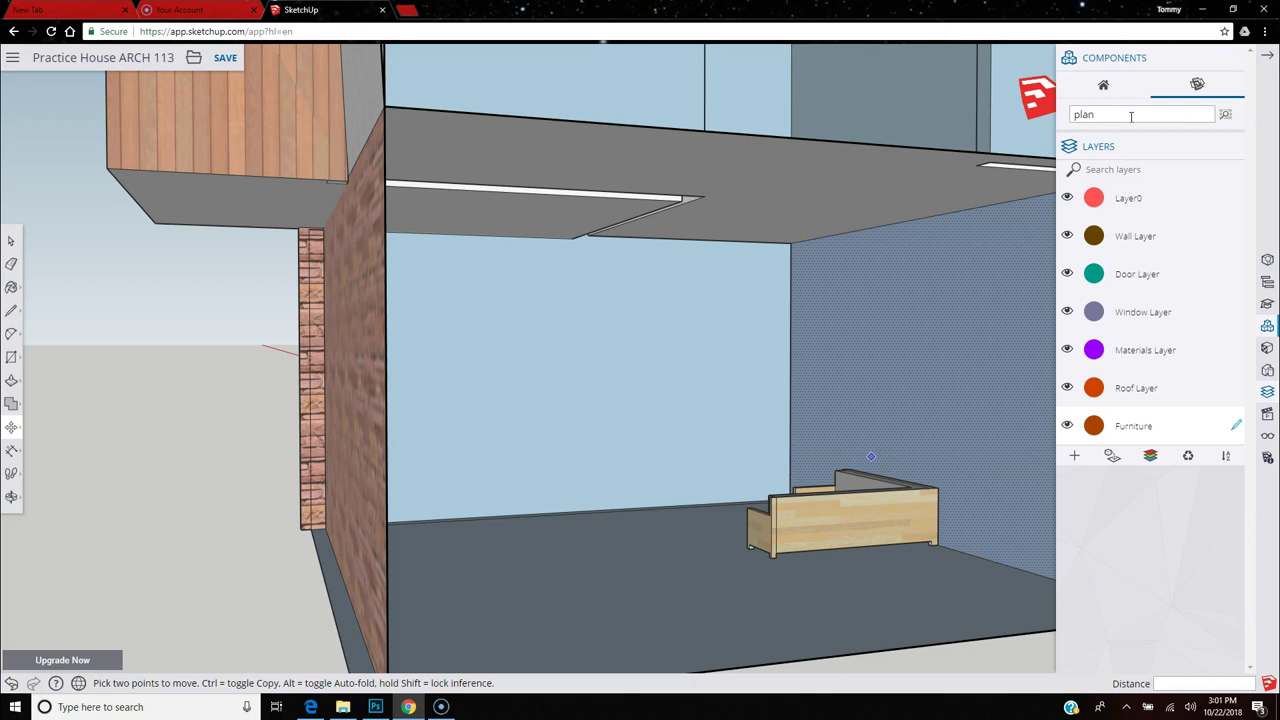
type("plant")
key("Return")
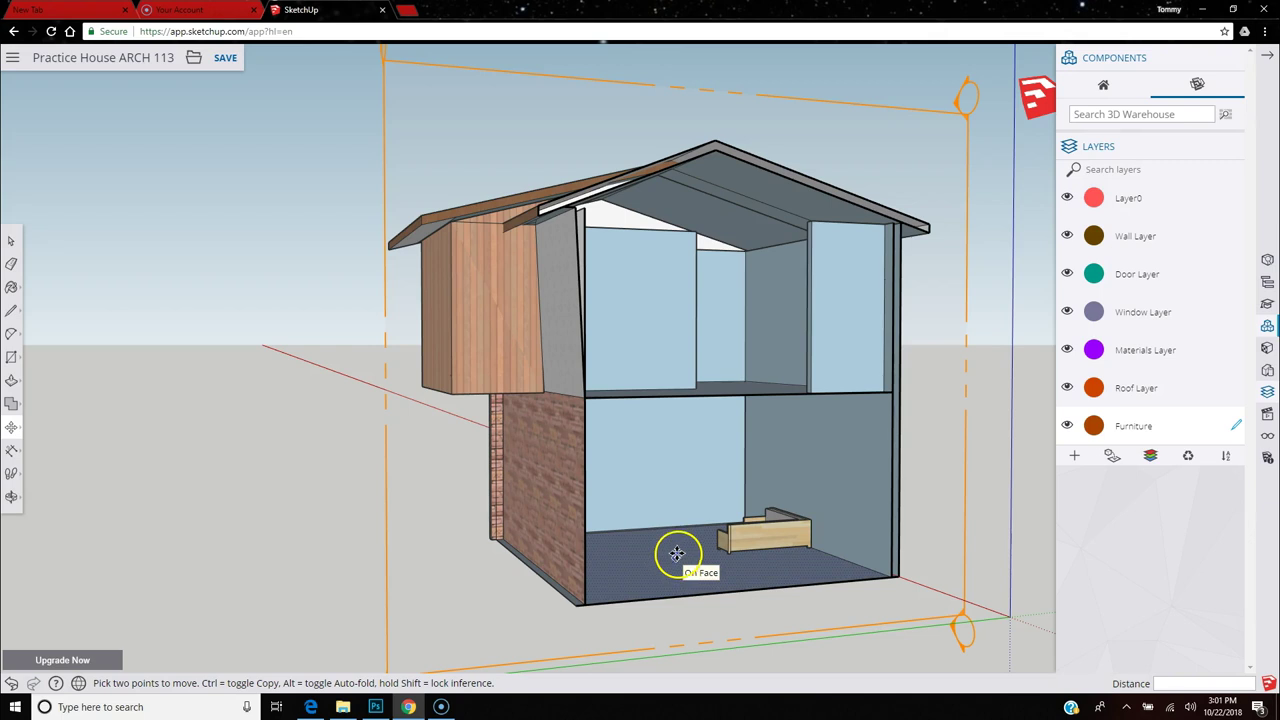
With the Select tool active, search 3D Warehouse for 'plan', view the red-pot tree, and return to the results.
left_click(11, 240)
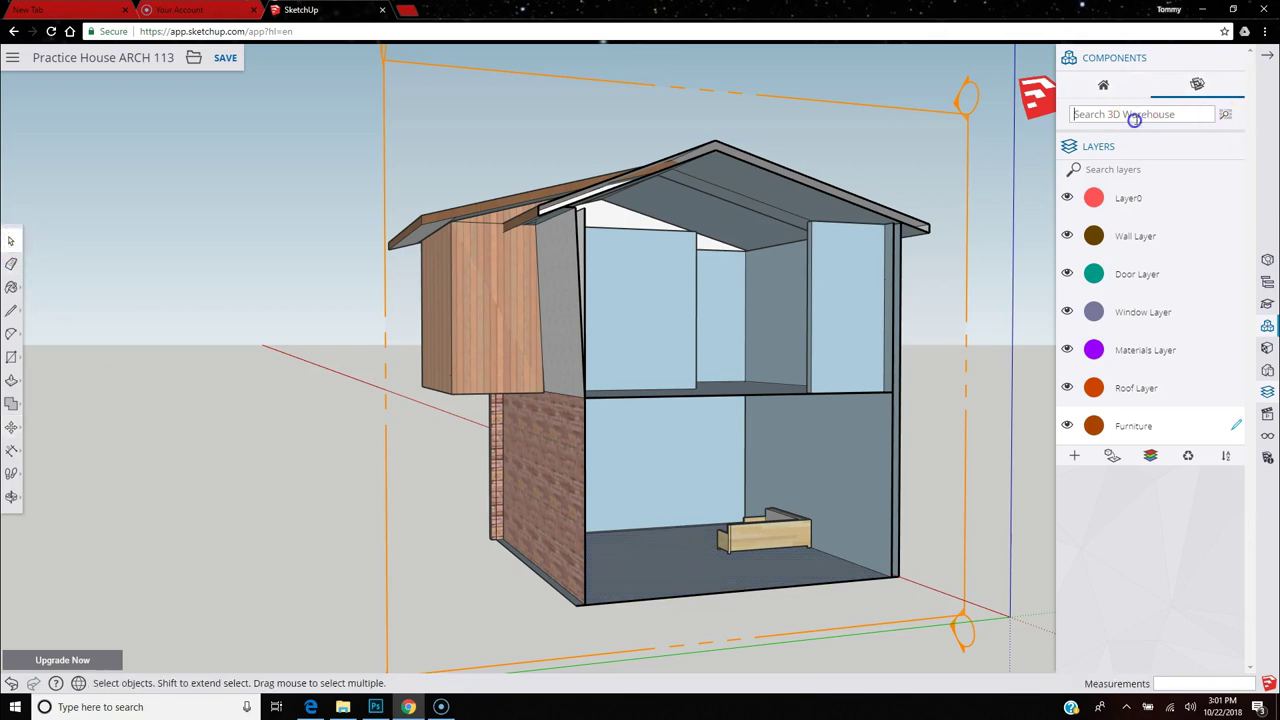
type("plant")
key("Return")
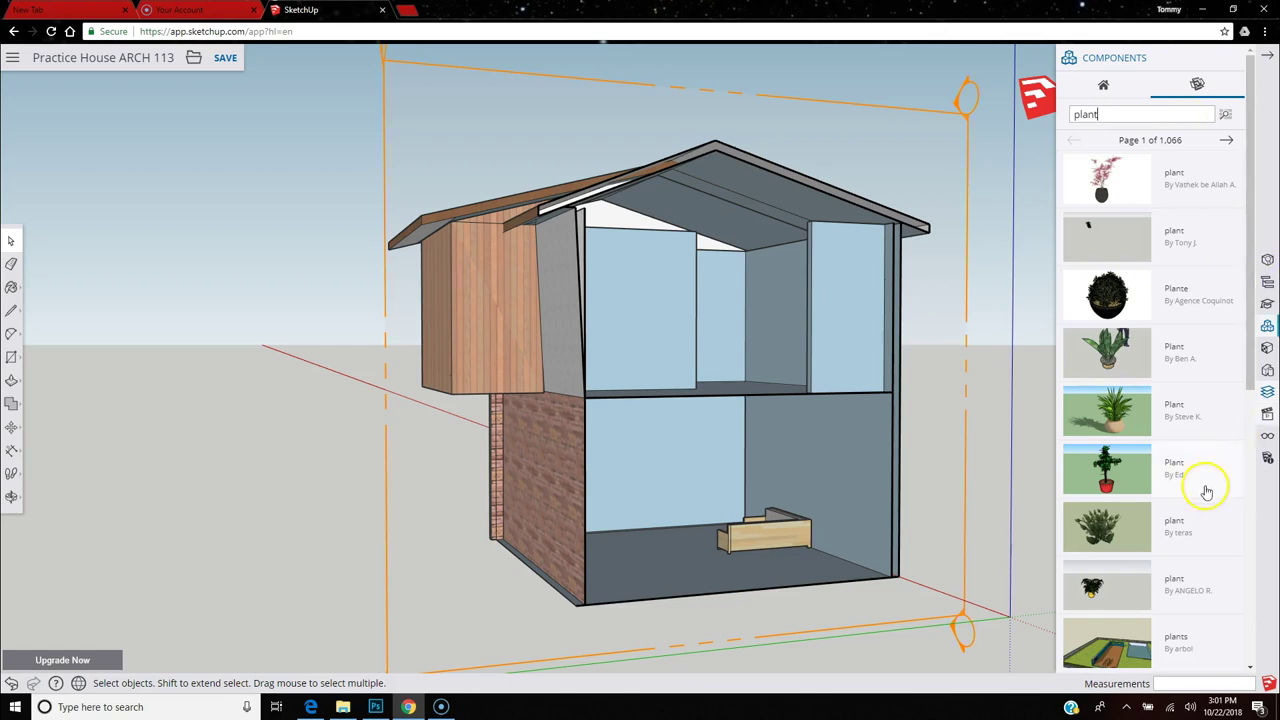
left_click(1115, 472)
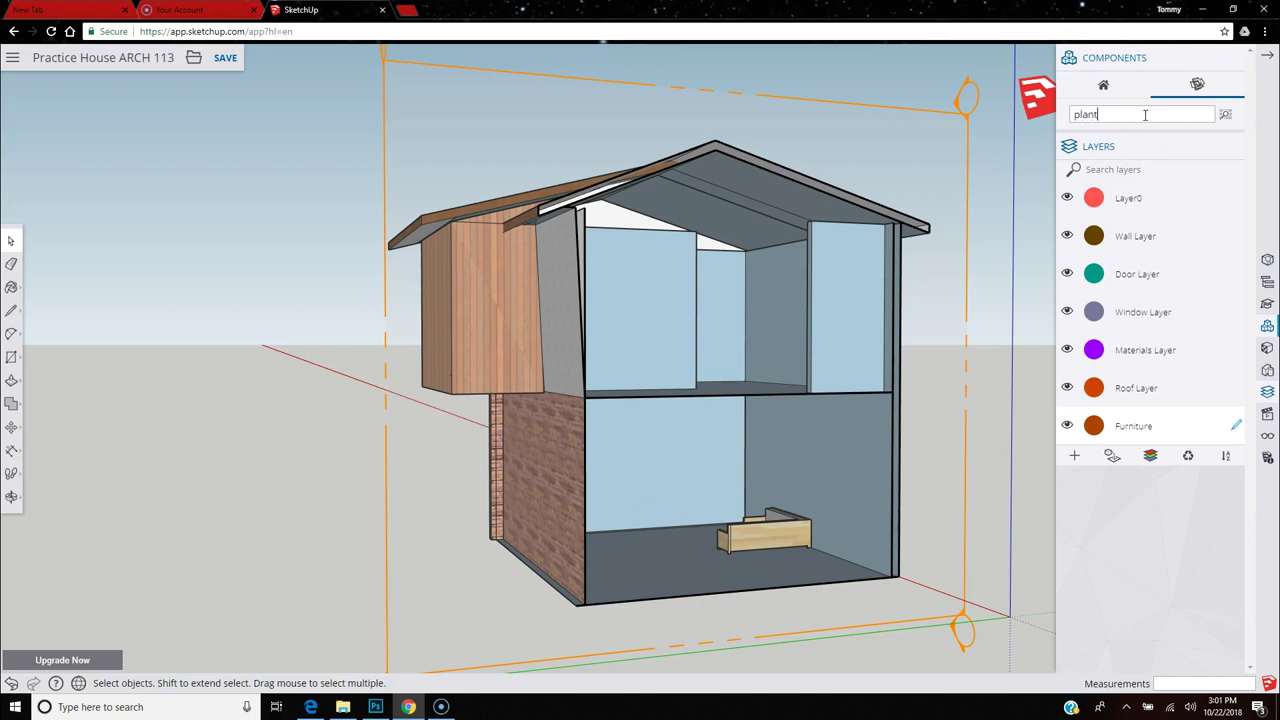
left_click(1145, 114)
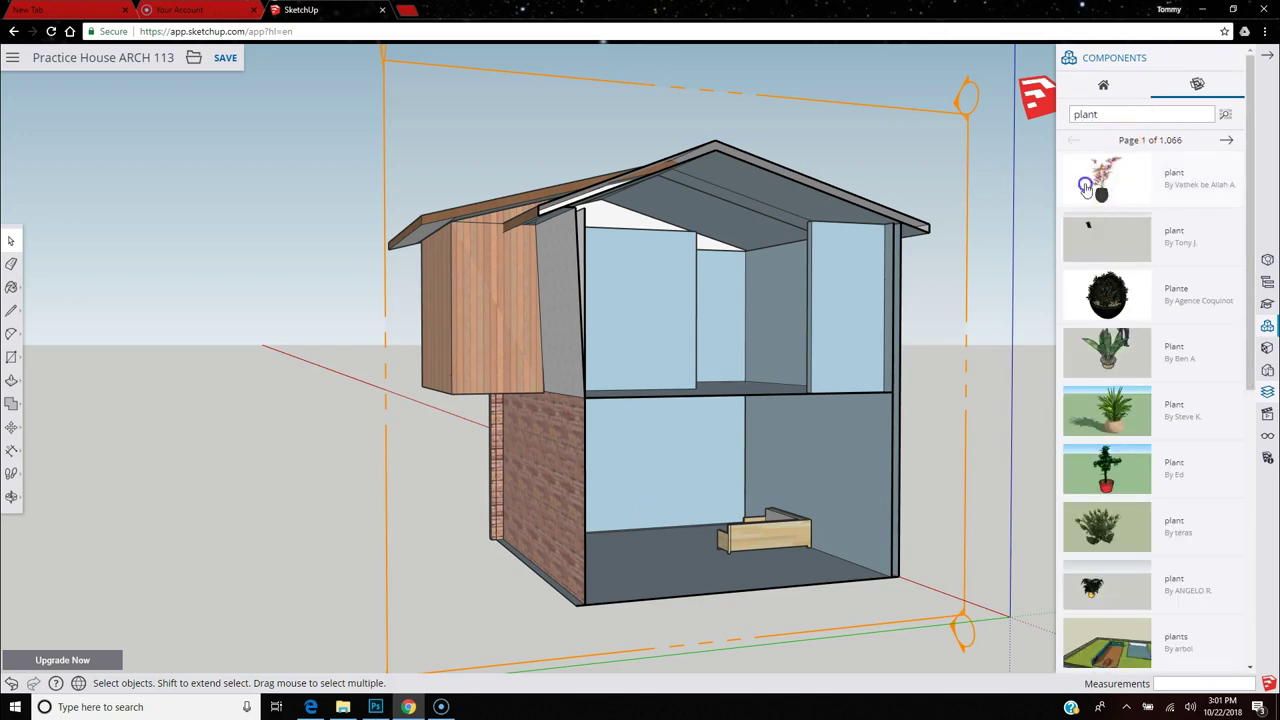
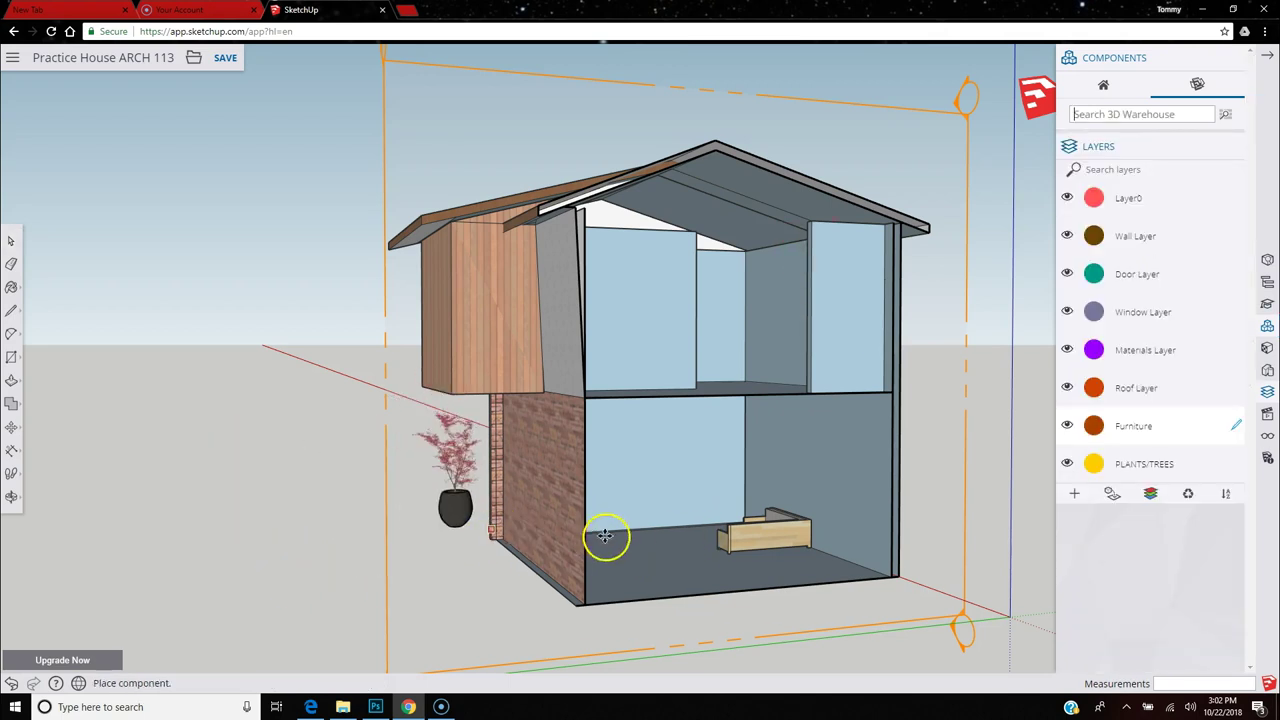
Place the potted red-leaf tree in the ground-floor room's corner.
scroll(704, 534, "up", 3)
scroll(704, 534, "up", 5)
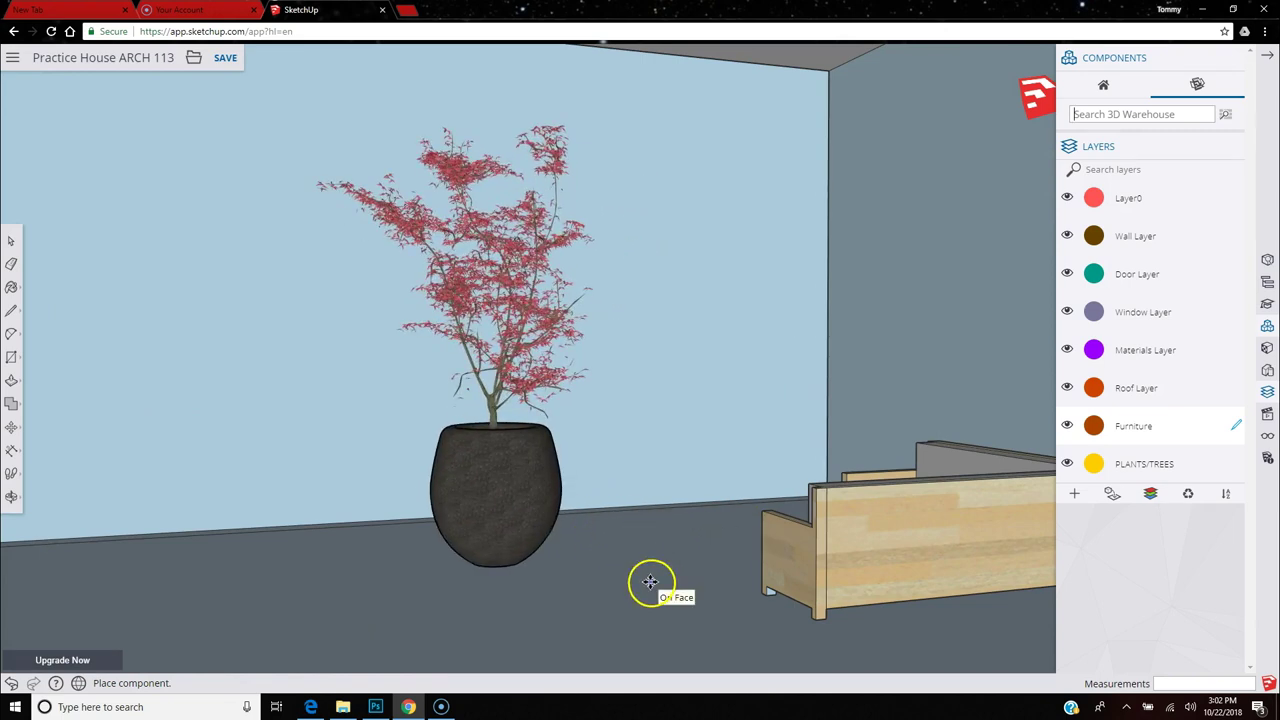
scroll(528, 528, "down", 5)
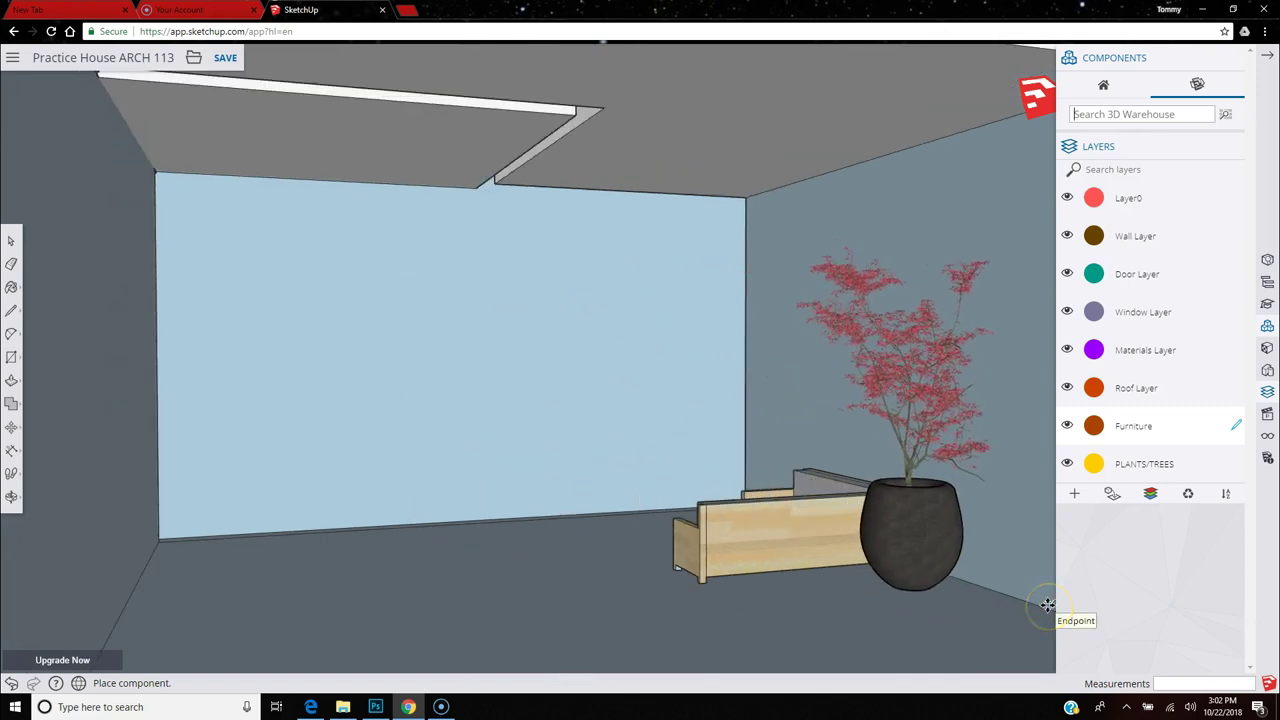
left_click(1047, 605)
Pick up the tree by its base corner with Move to take it outside.
scroll(471, 451, "down", 4)
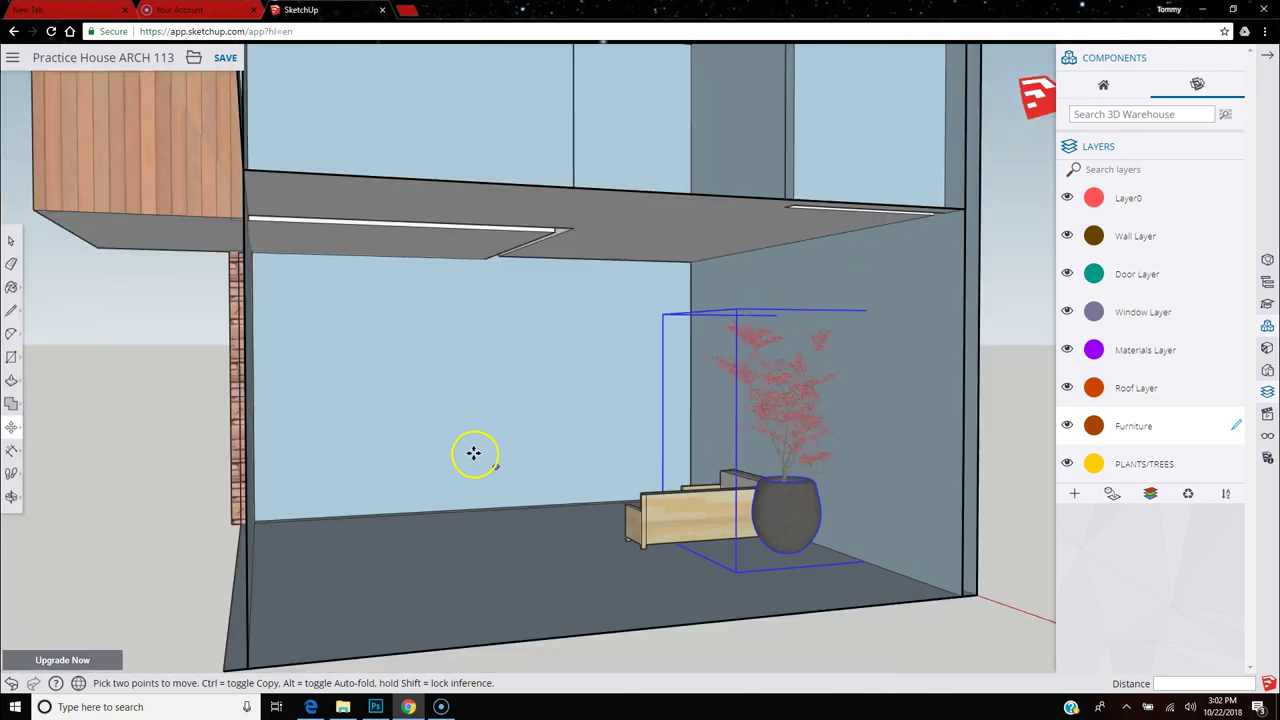
left_click(736, 573)
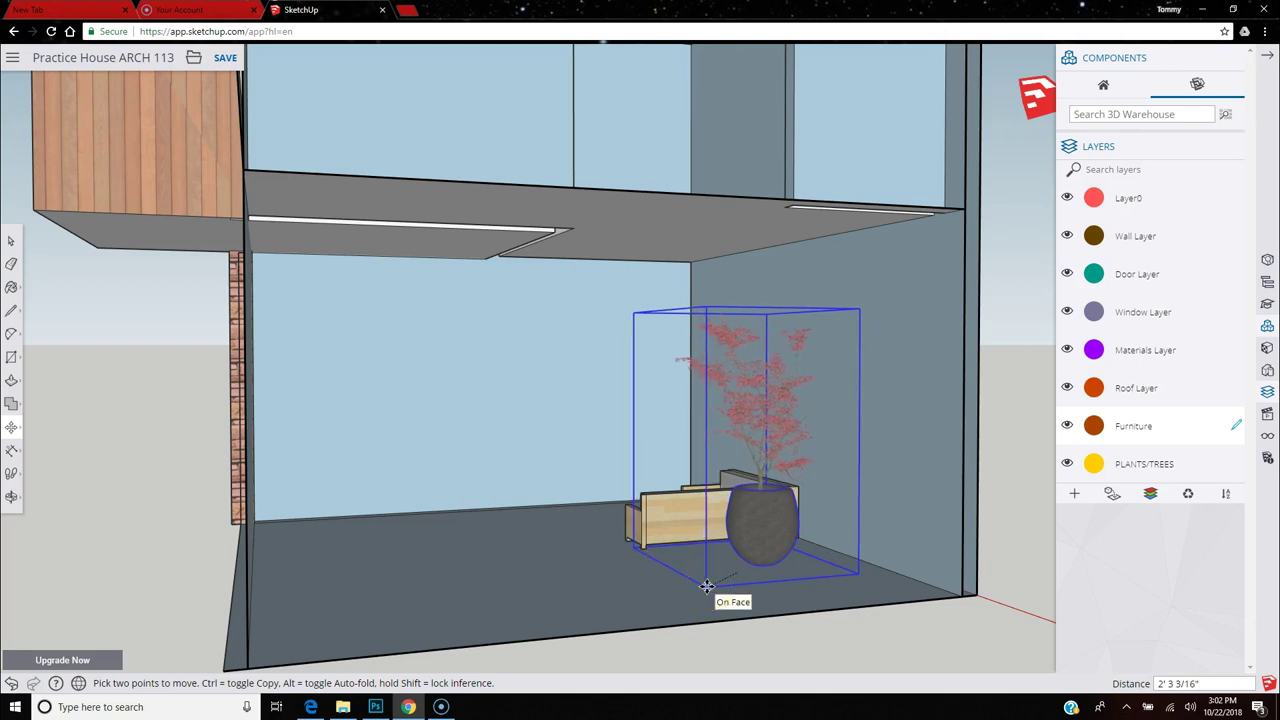
scroll(688, 577, "down", 5)
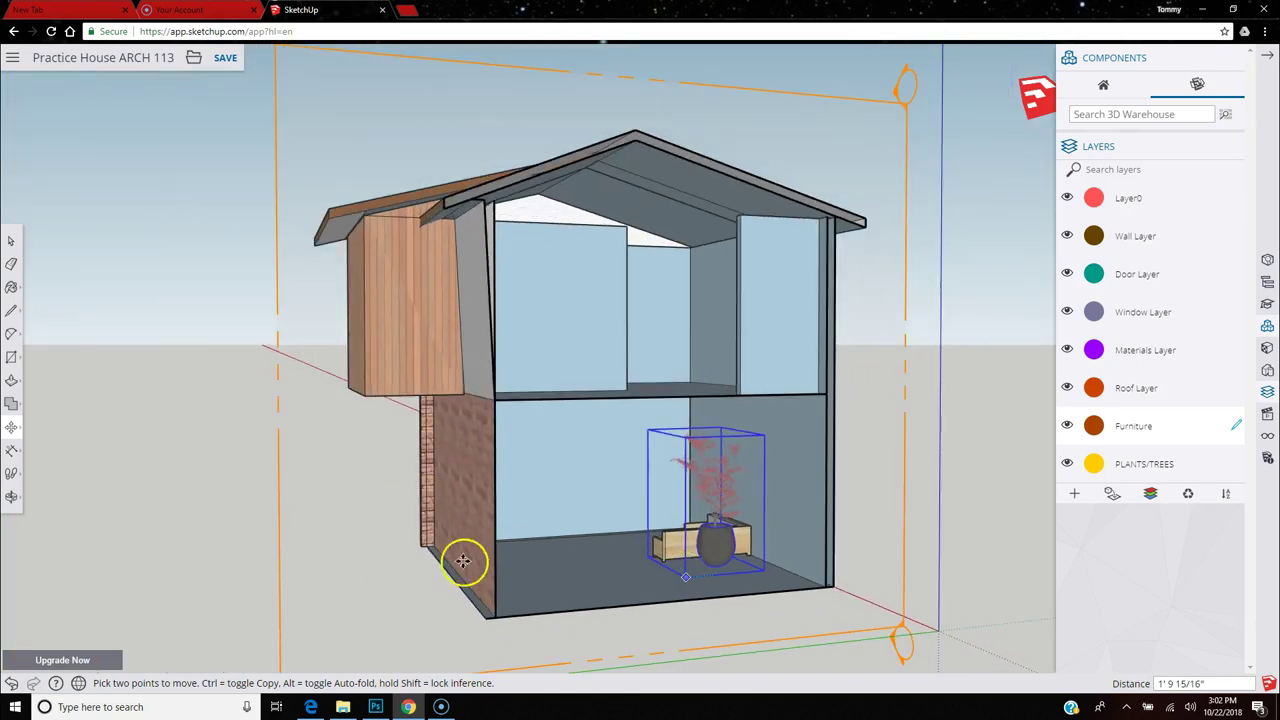
Set the potted tree down outside beside the brick wall and run the TV search.
left_click(333, 587)
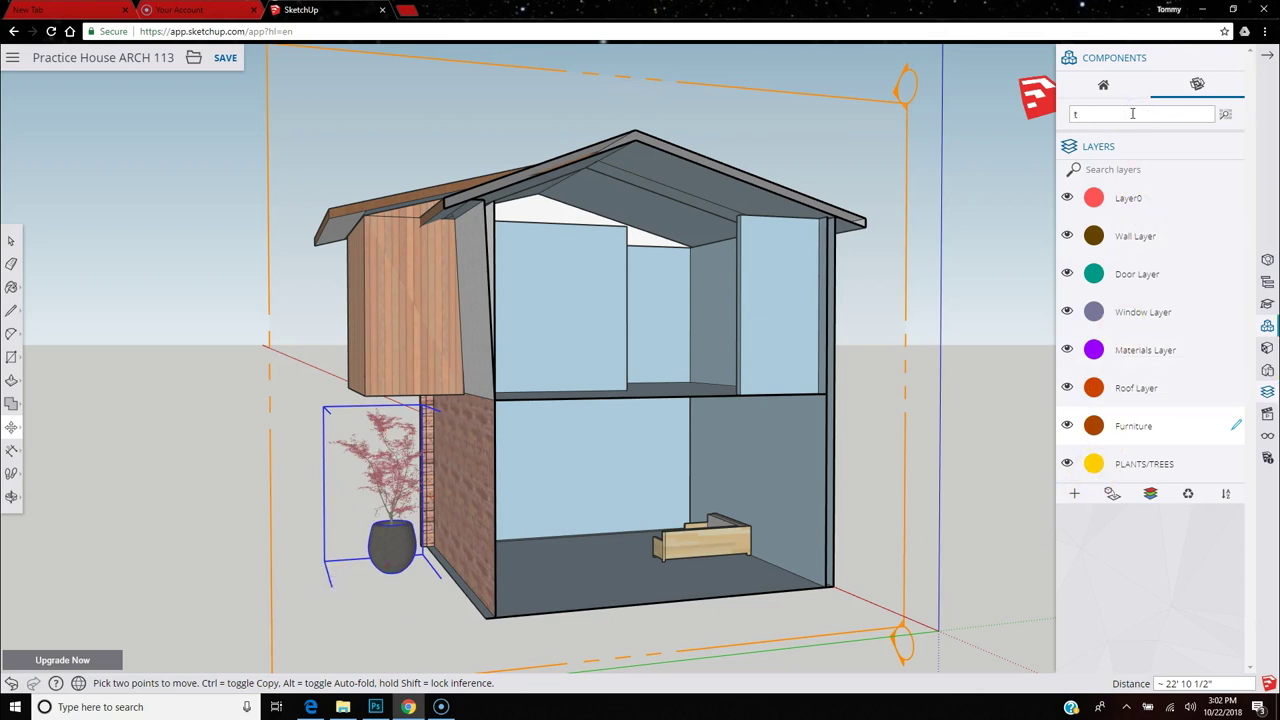
key("Return")
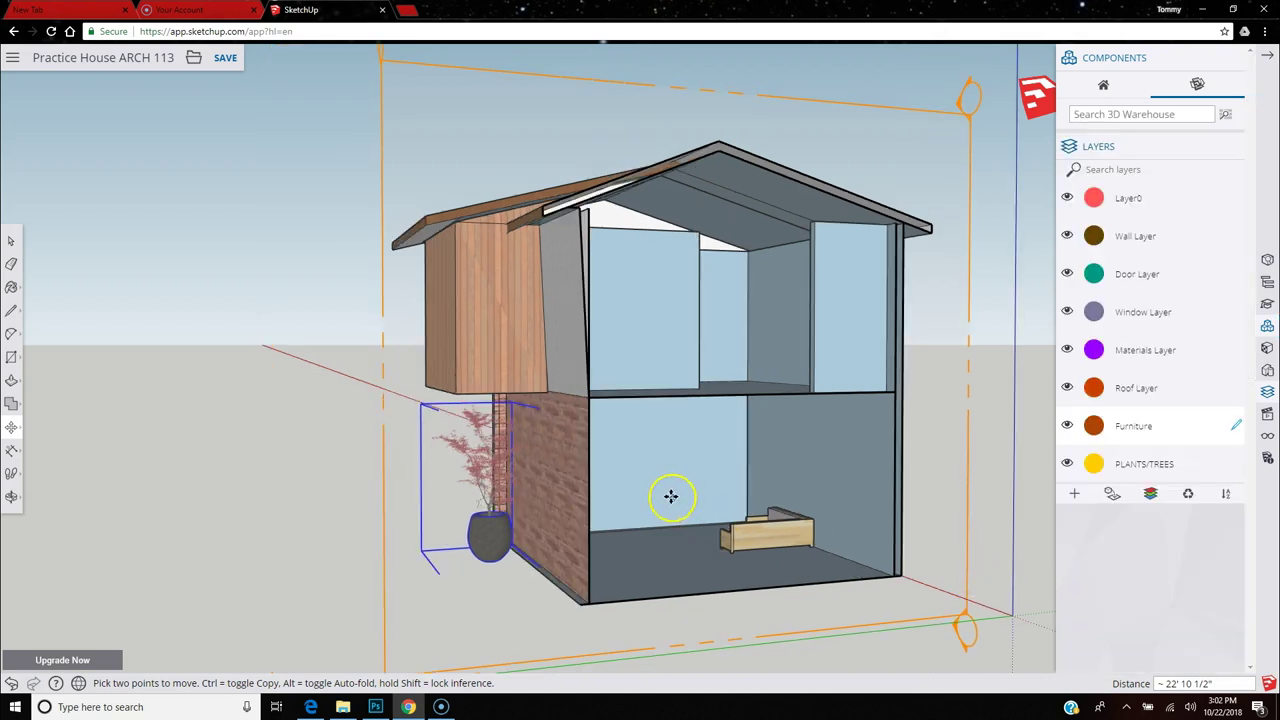
middle_click_drag(671, 500, 617, 489)
left_click_drag(617, 489, 602, 483)
Cancel the move, deselect the plant, and return to the Select tool.
key("m")
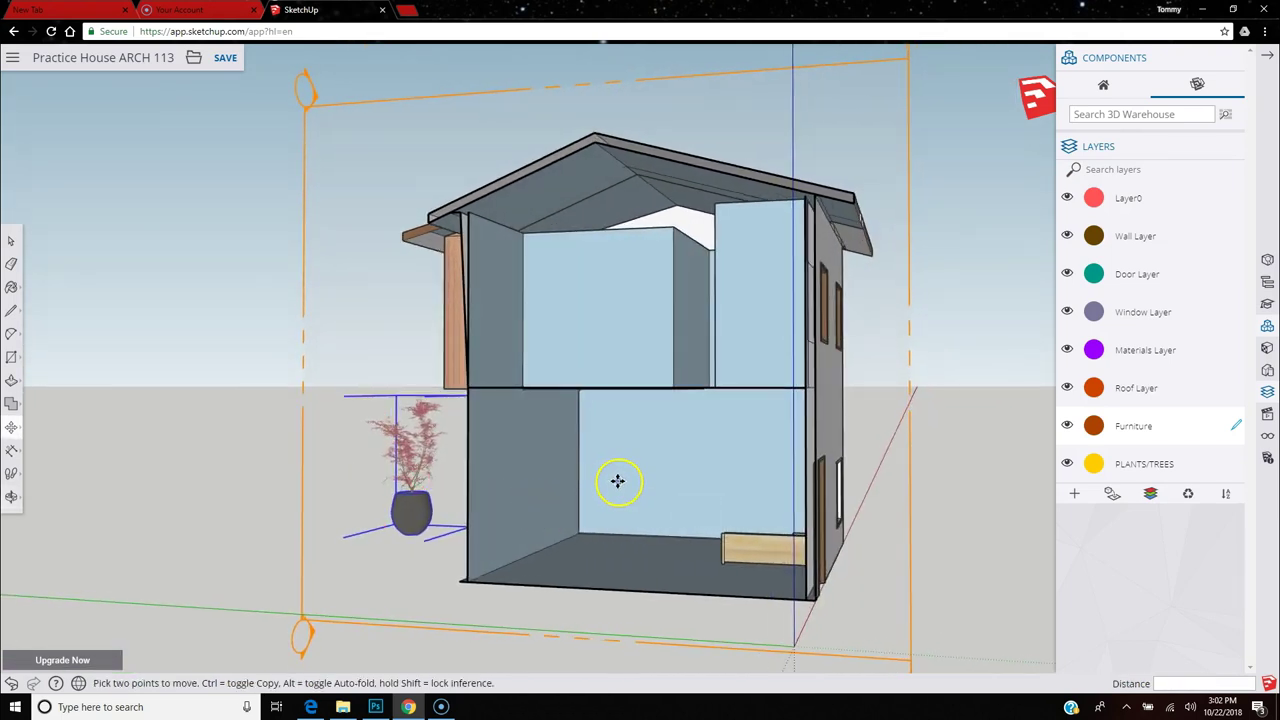
key("Escape")
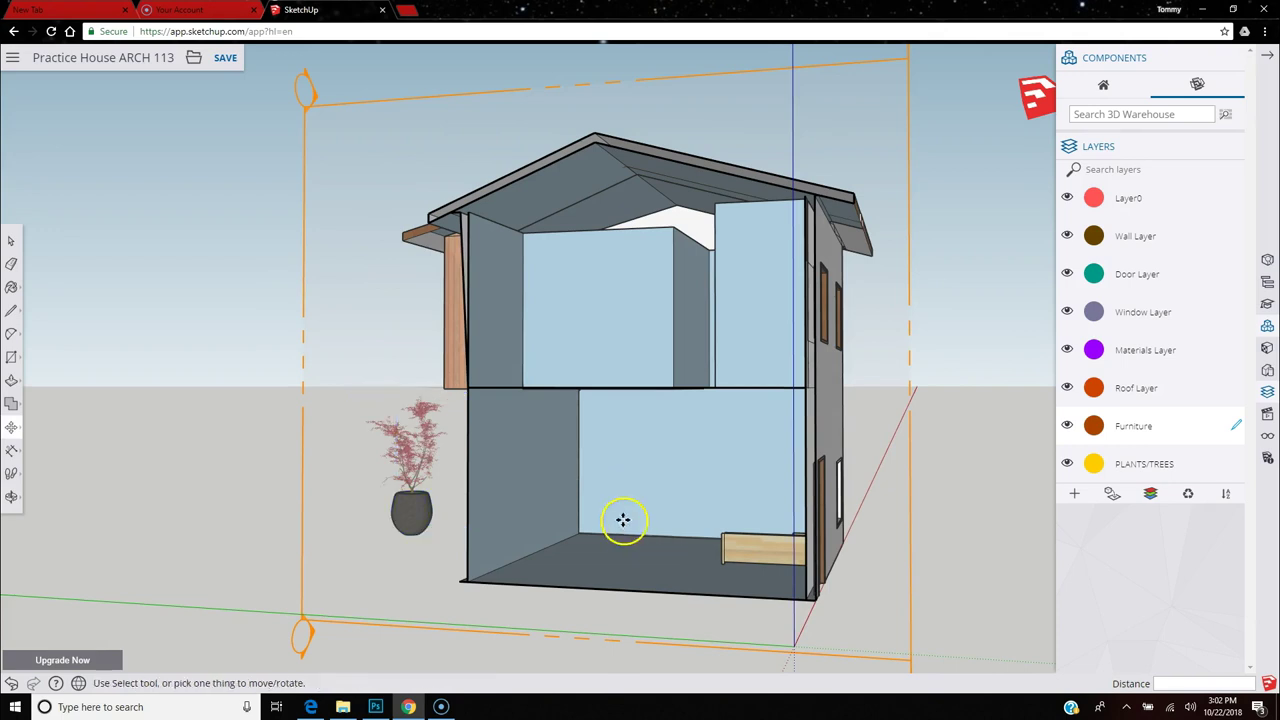
left_click(12, 241)
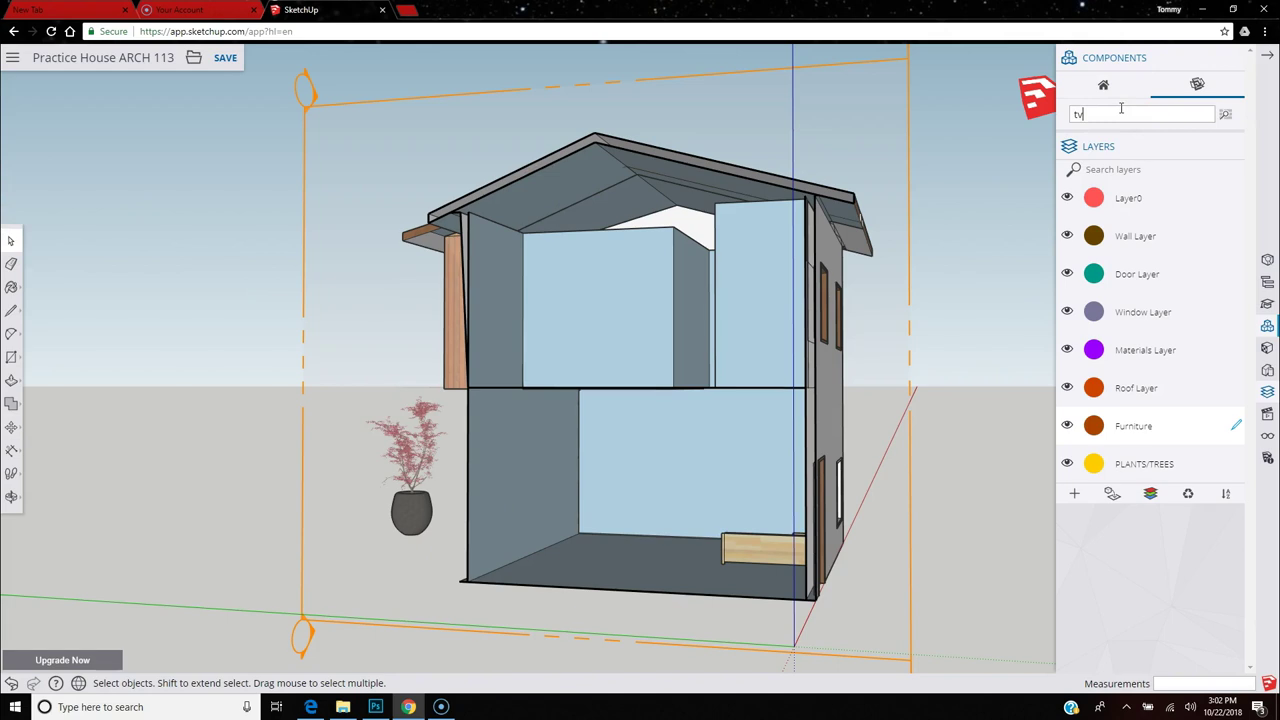
left_click(1121, 110)
type("tv")
key("Return")
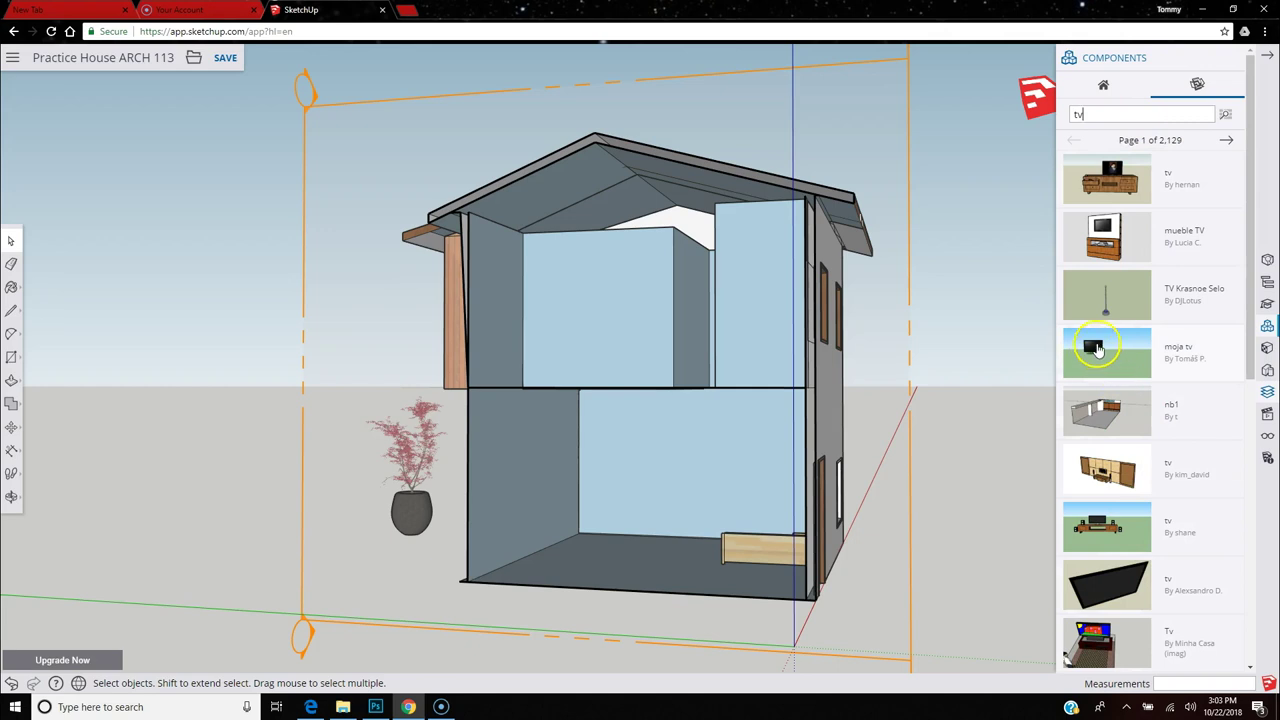
scroll(1100, 348, "down", 5)
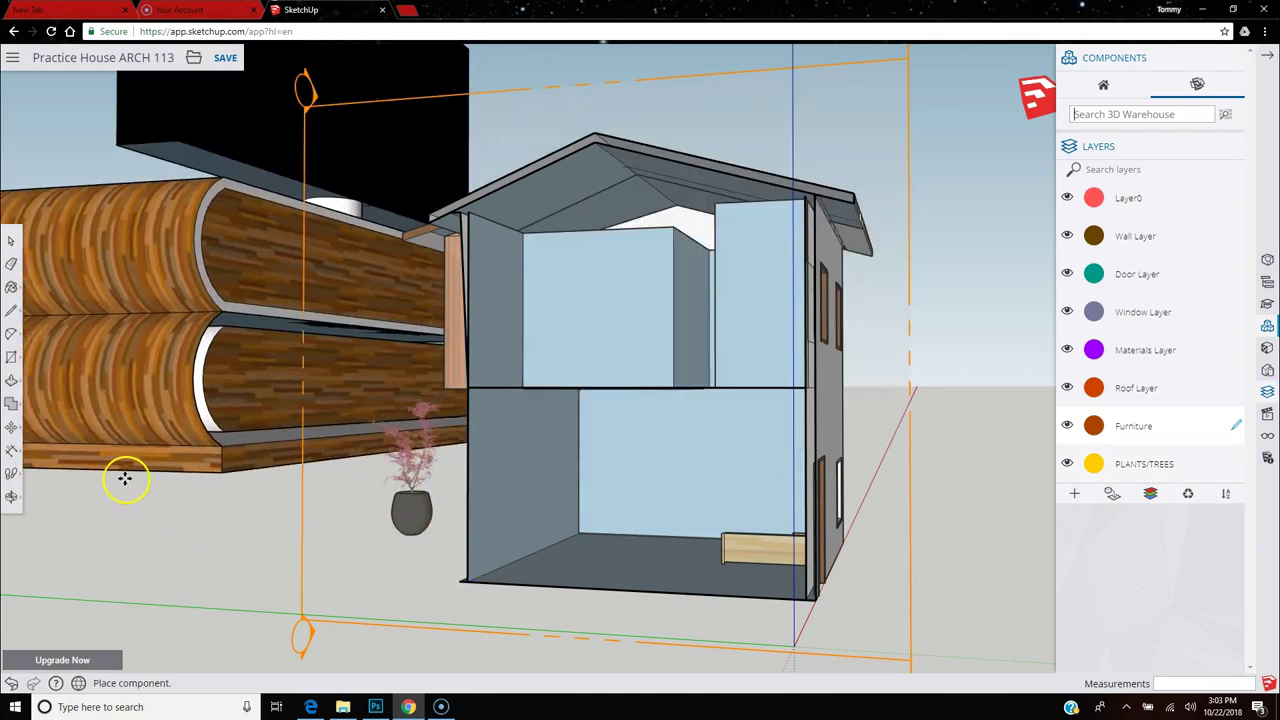
scroll(218, 530, "up", 10)
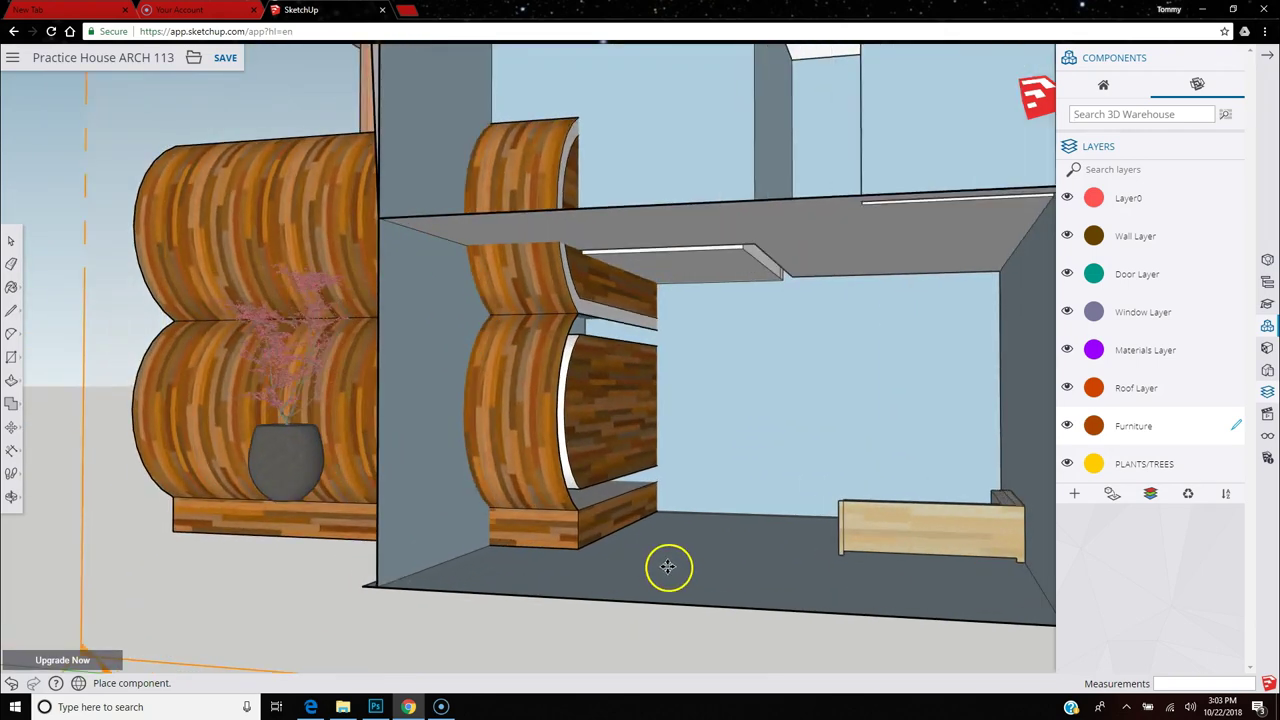
scroll(668, 566, "up", 5)
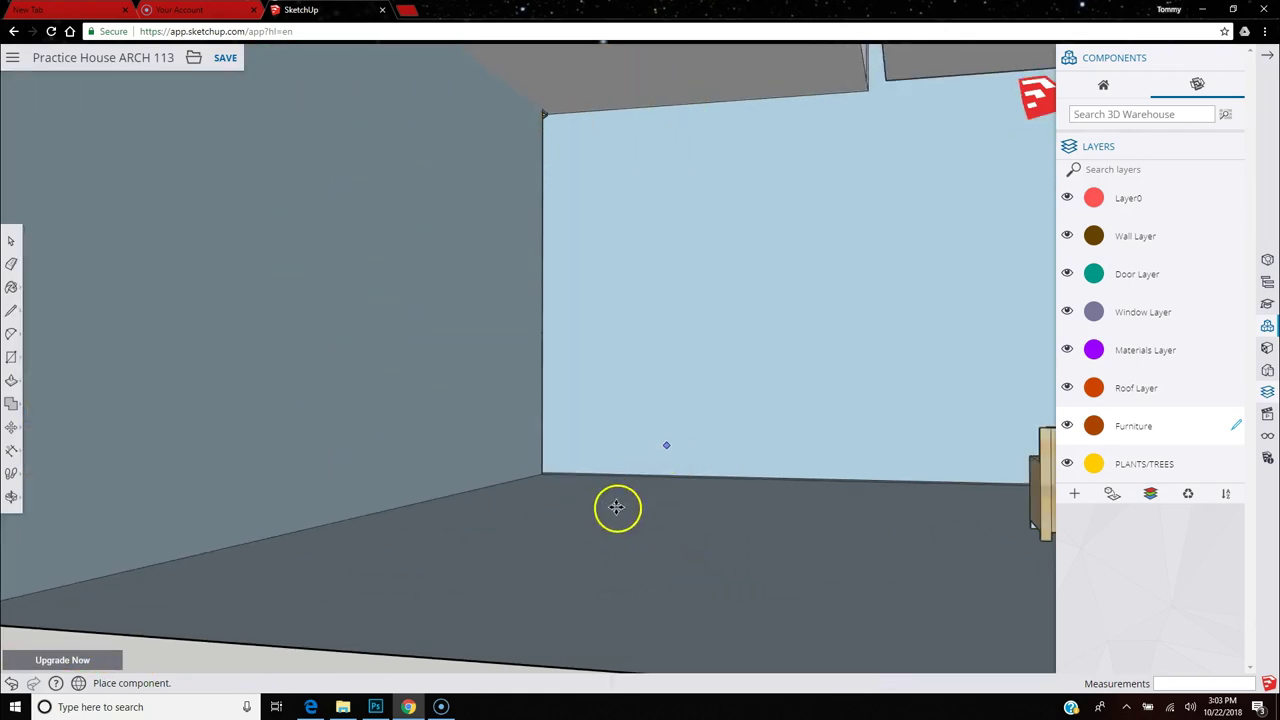
scroll(617, 509, "down", 3)
scroll(612, 520, "down", 8)
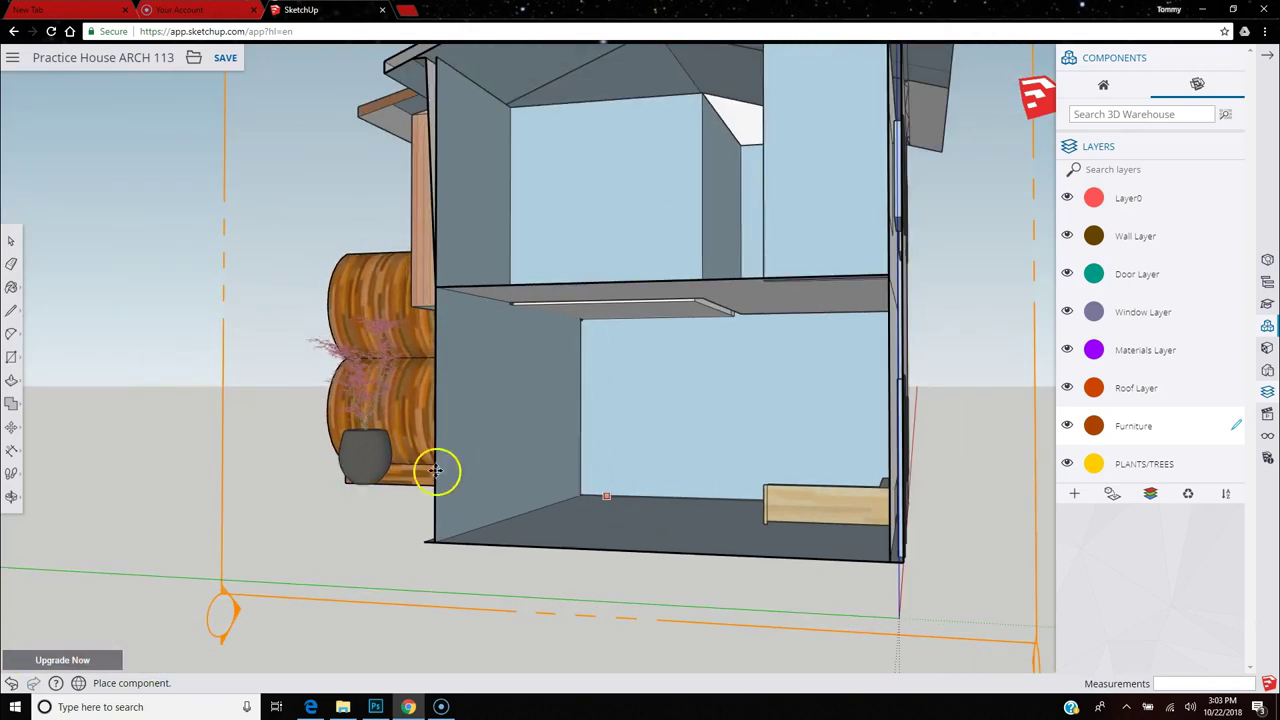
scroll(184, 420, "down", 8)
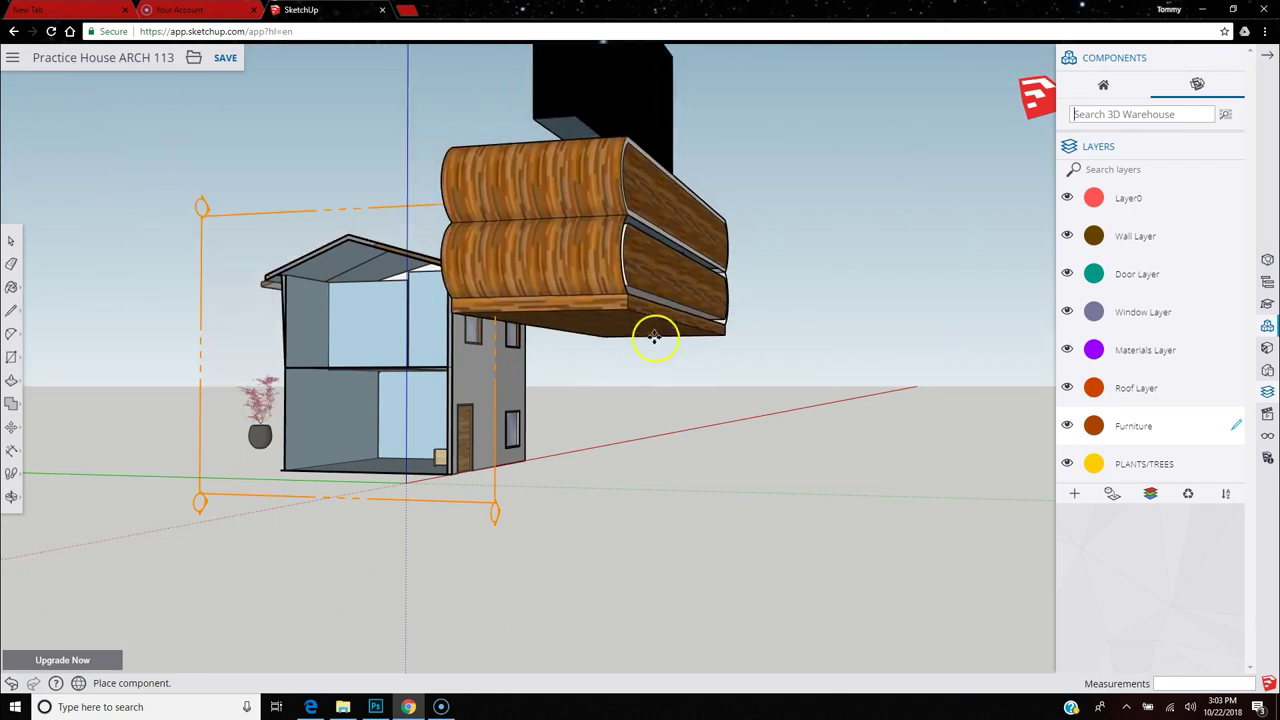
left_click(812, 508)
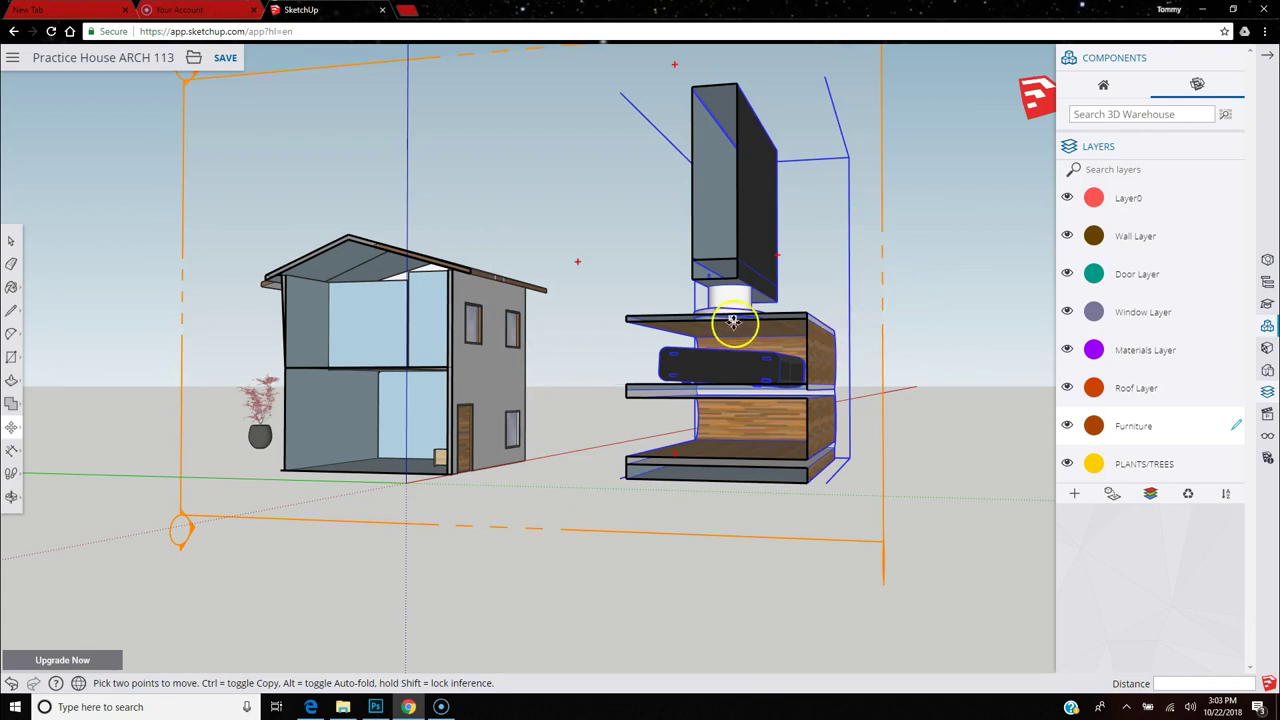
scroll(557, 366, "down", 3)
middle_click_drag(765, 355, 214, 393)
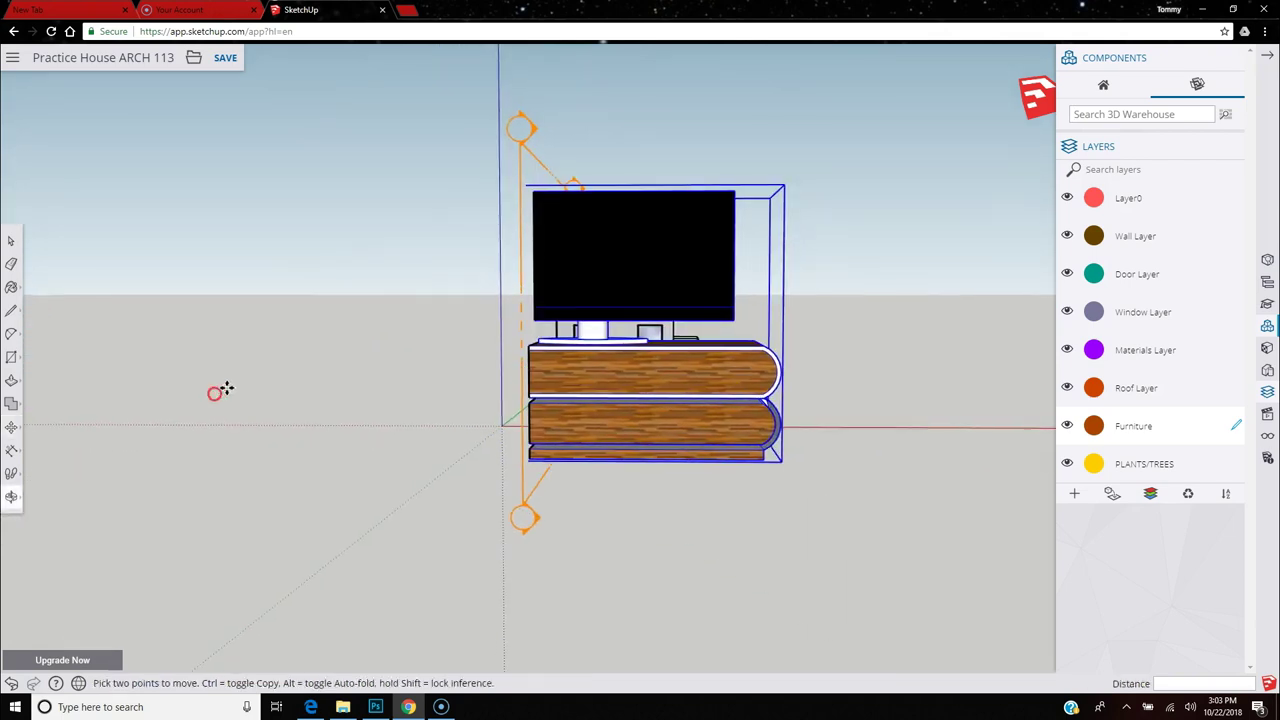
left_click(9, 240)
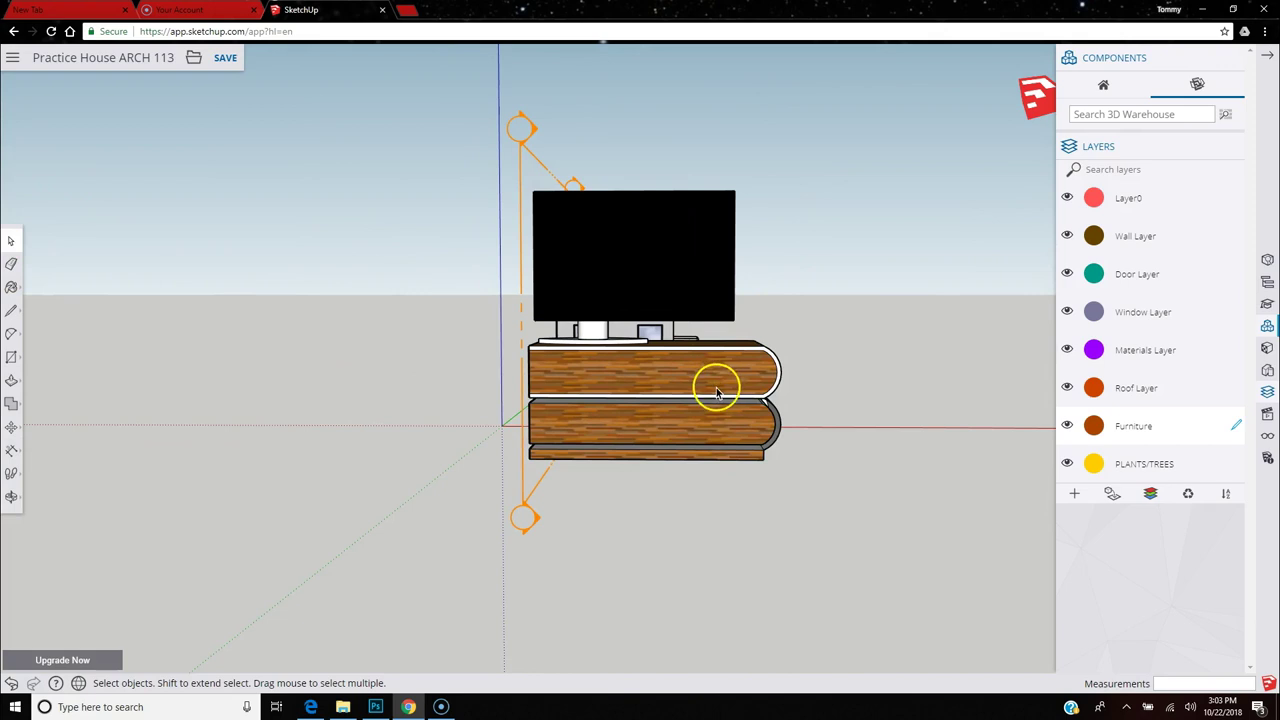
key("ctrl+z")
middle_click_drag(760, 447, 1004, 463)
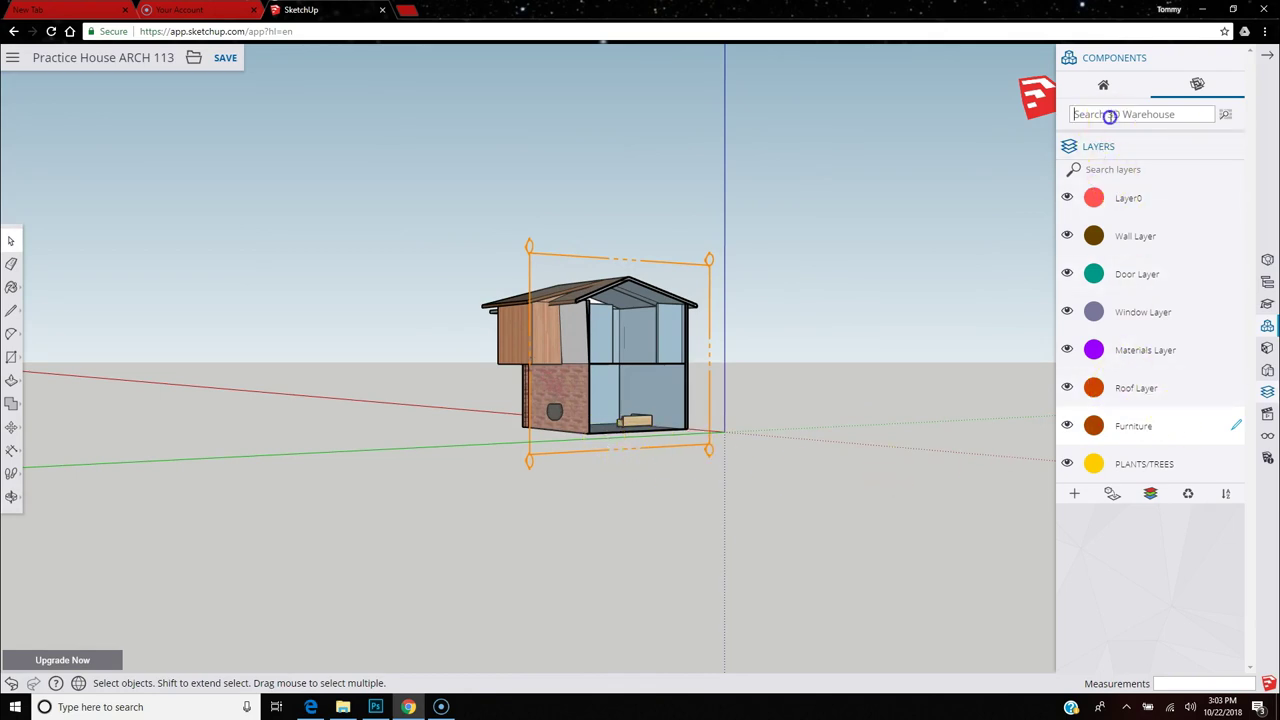
Search 3D Warehouse for 'tv' and pick the TV stand with speakers.
left_click(1136, 108)
type("tv")
key("Return")
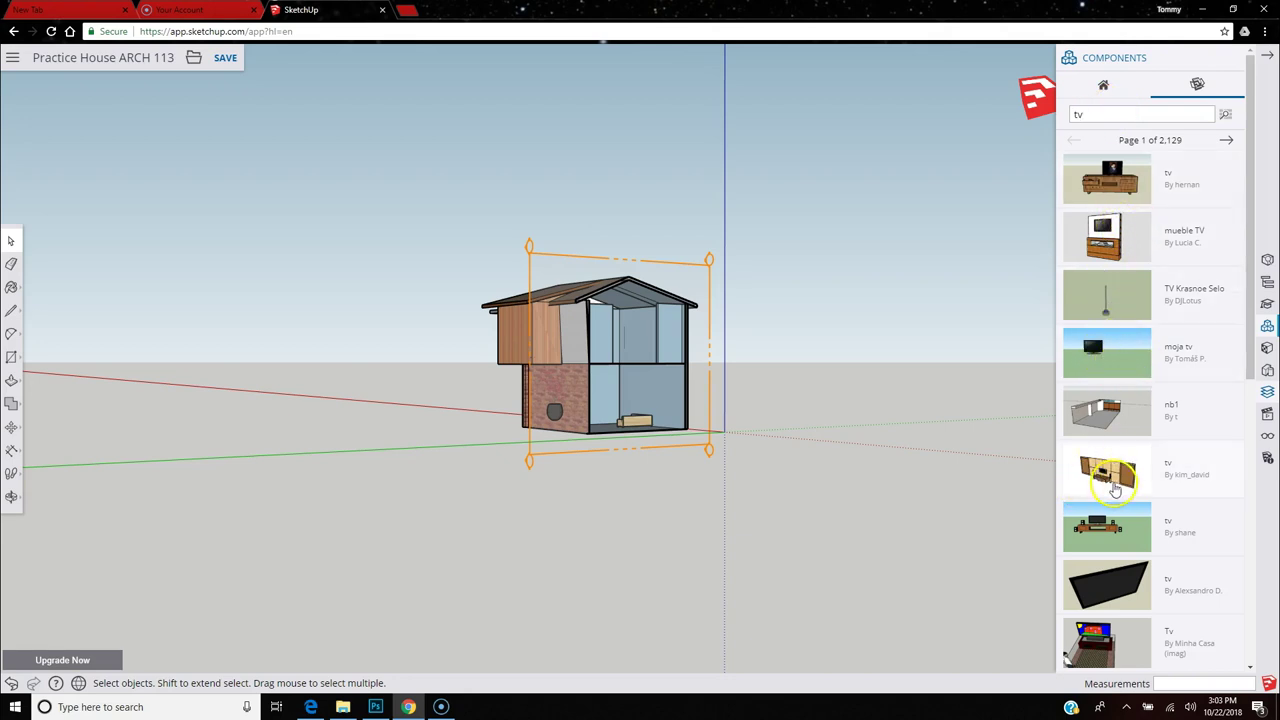
scroll(1100, 465, "down", 2)
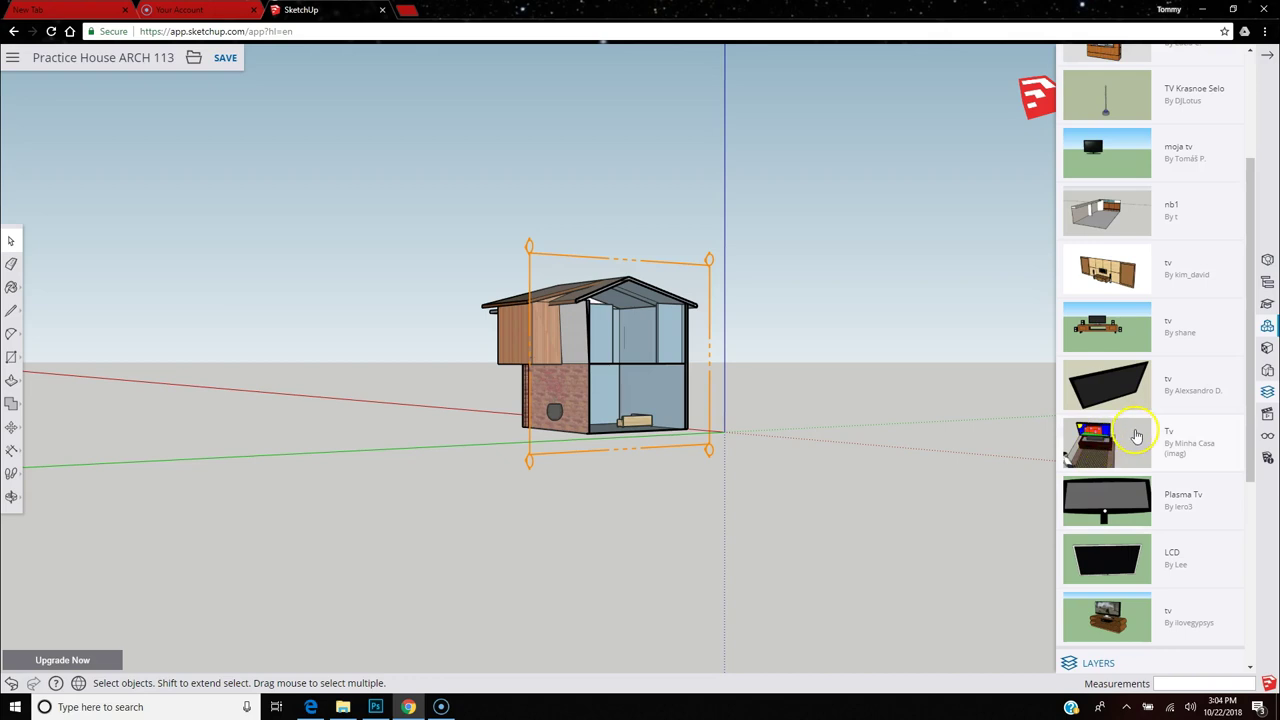
left_click(1099, 324)
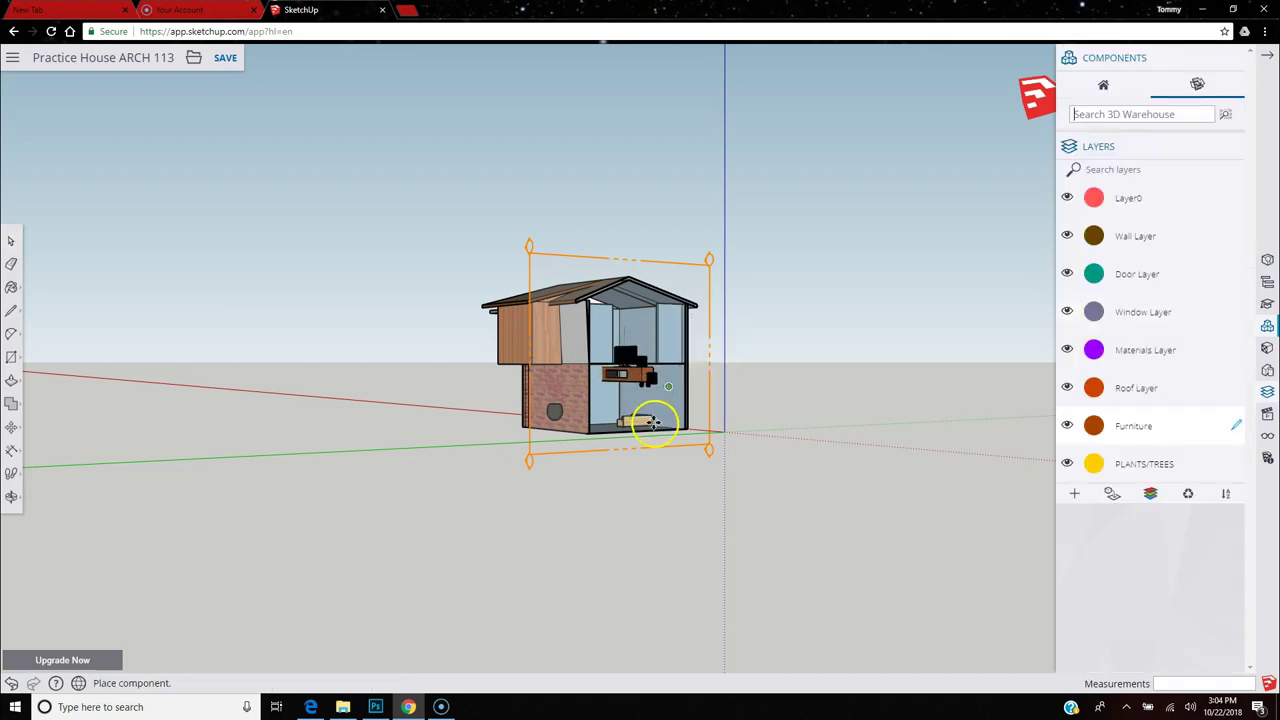
Place the TV stand in the ground-floor room.
scroll(651, 432, "up", 3)
mouse_move(642, 418)
middle_mouse_down()
mouse_move(503, 489)
mouse_move(357, 489)
mouse_move(507, 465)
middle_mouse_up()
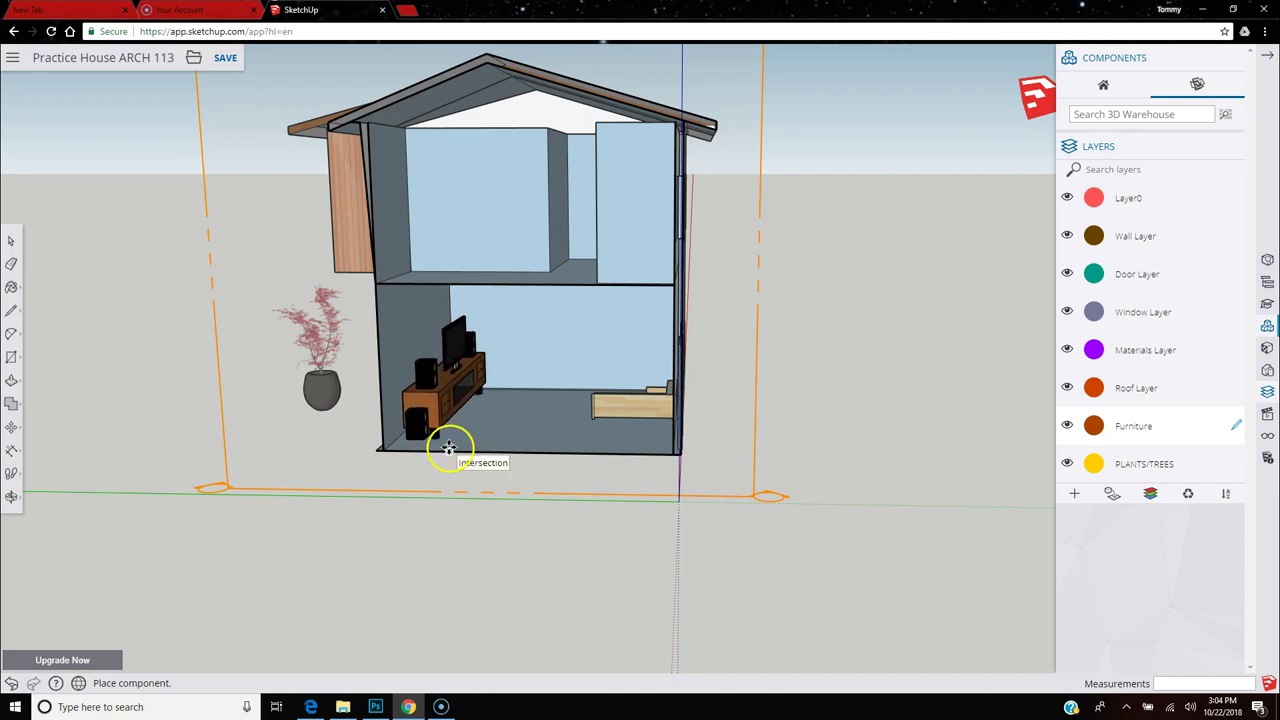
left_click(449, 447)
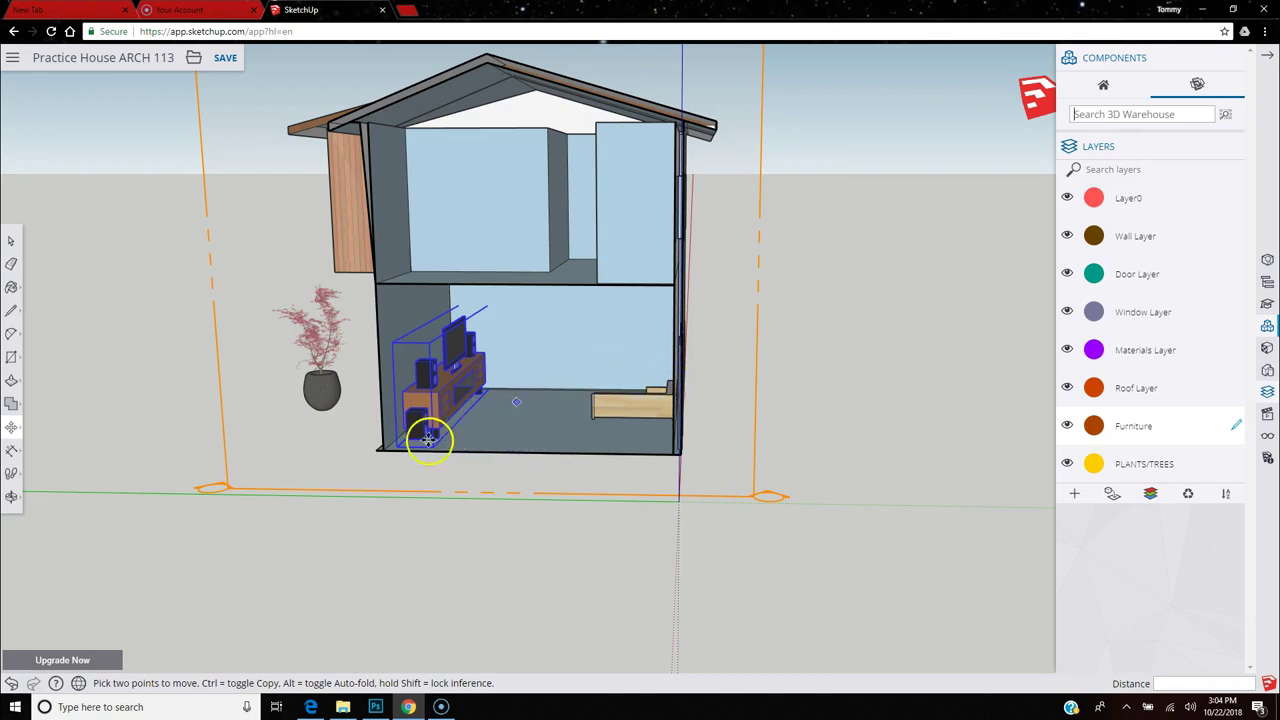
Shift the TV stand about 1' 1 13/16" to a new spot on the floor.
scroll(497, 437, "up", 5)
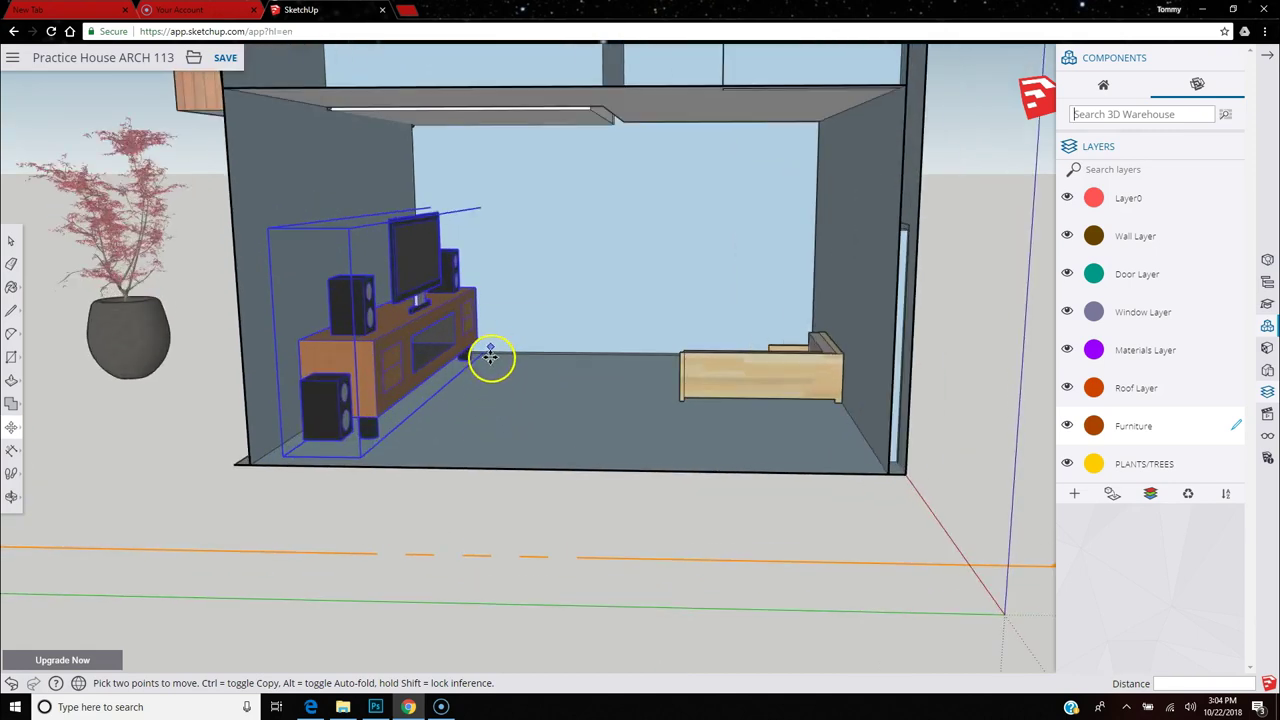
scroll(492, 362, "up", 2)
mouse_move(530, 457)
middle_mouse_down()
mouse_move(437, 451)
mouse_move(529, 360)
middle_mouse_up()
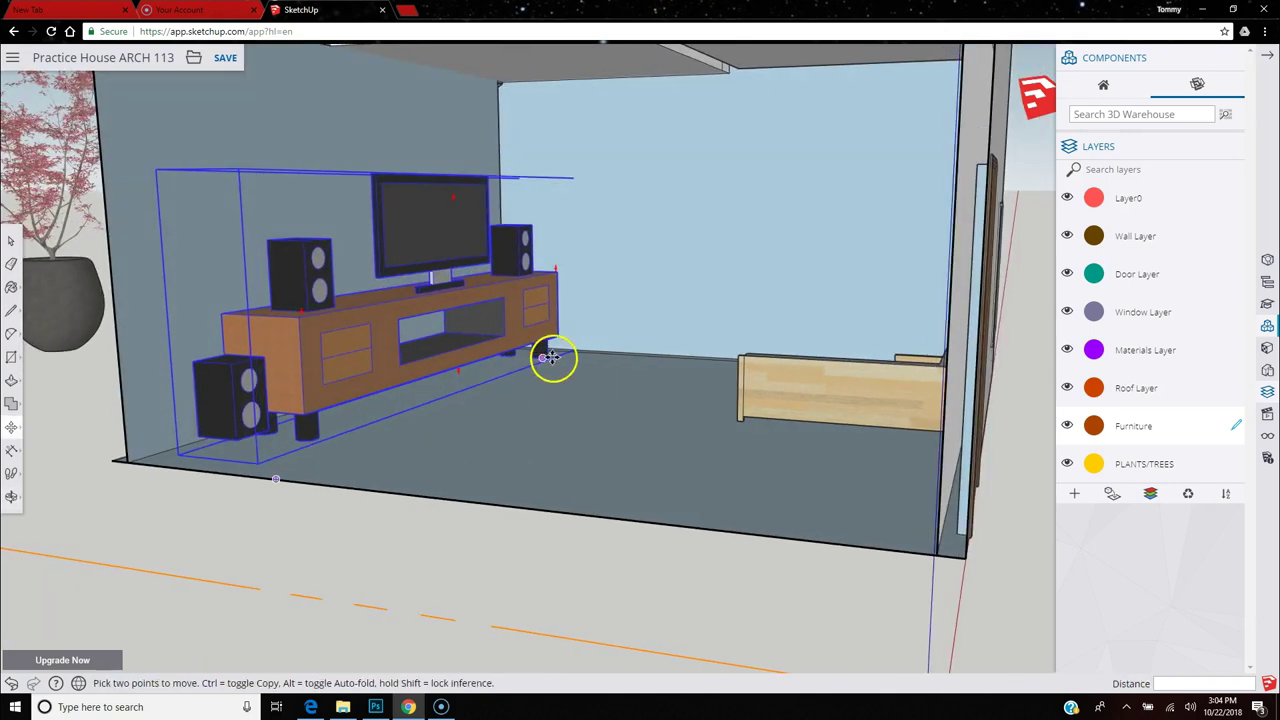
left_click(553, 360)
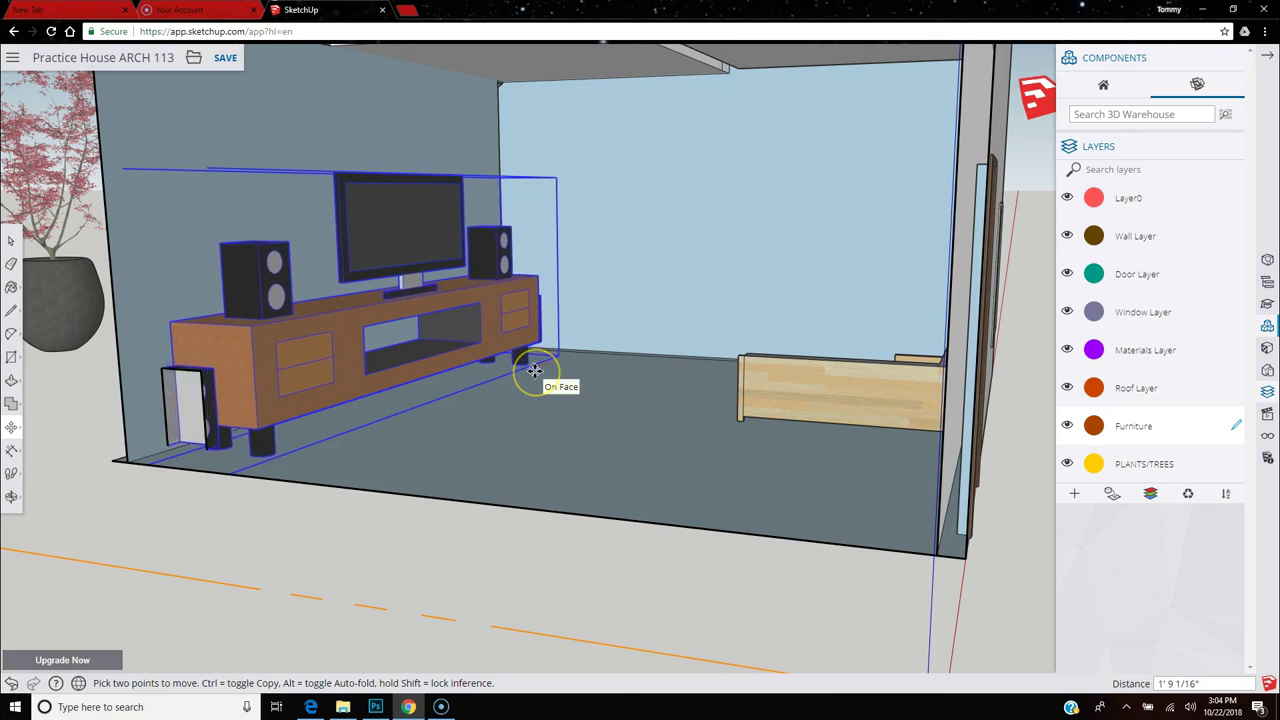
left_click(540, 364)
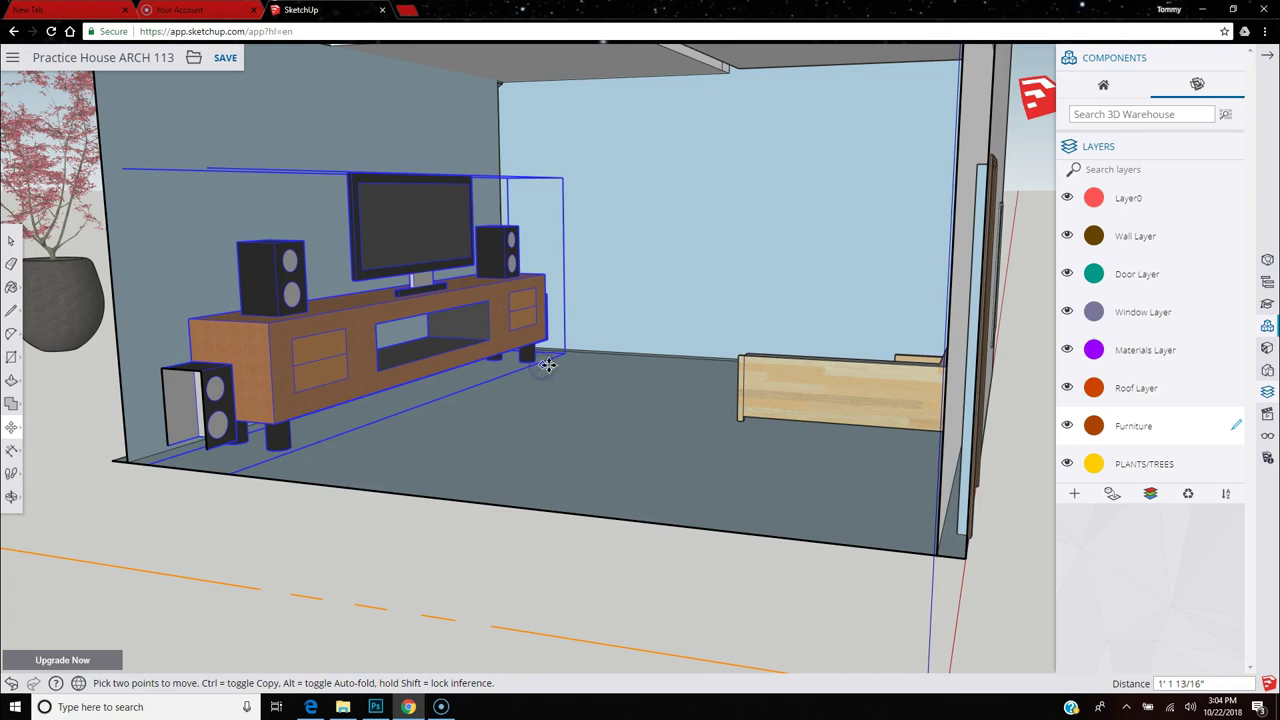
scroll(565, 365, "down", 5)
middle_click_drag(461, 434, 832, 410)
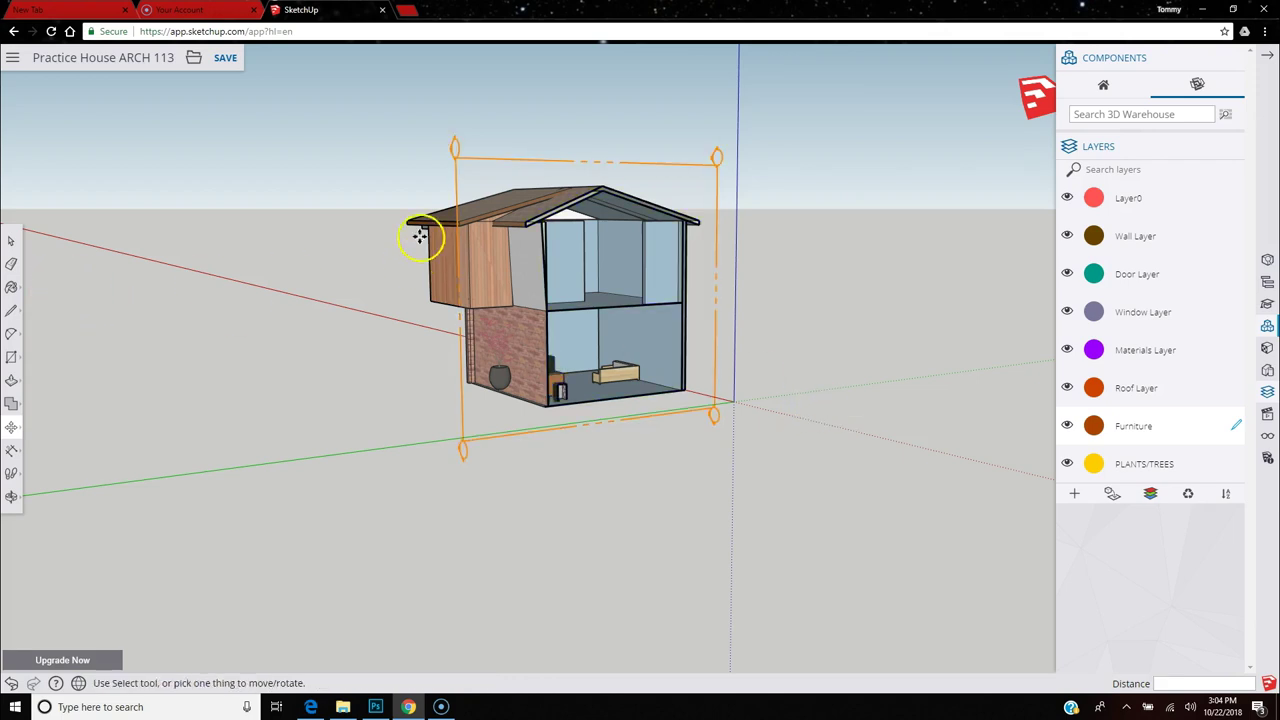
Move the section plane to the house corner.
left_click(456, 169)
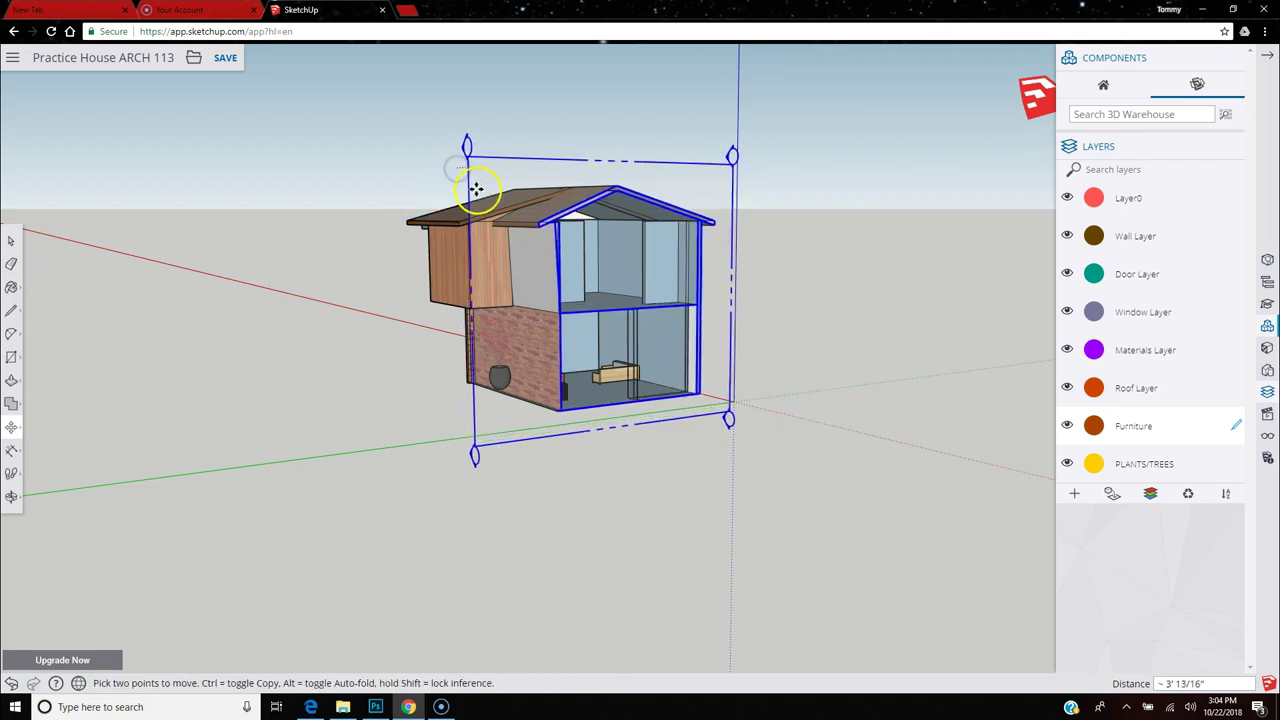
left_click(612, 322)
middle_click_drag(740, 414, 343, 427)
scroll(561, 384, "up", 5)
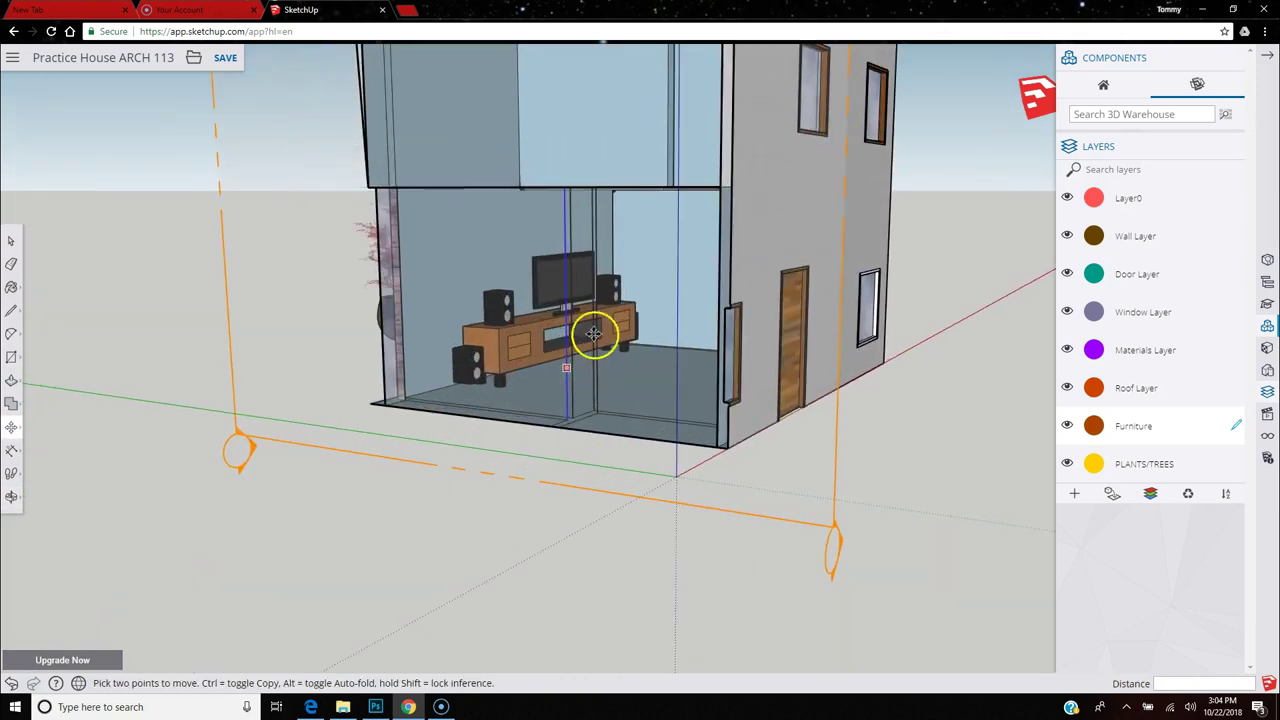
middle_click_drag(894, 423, 571, 371)
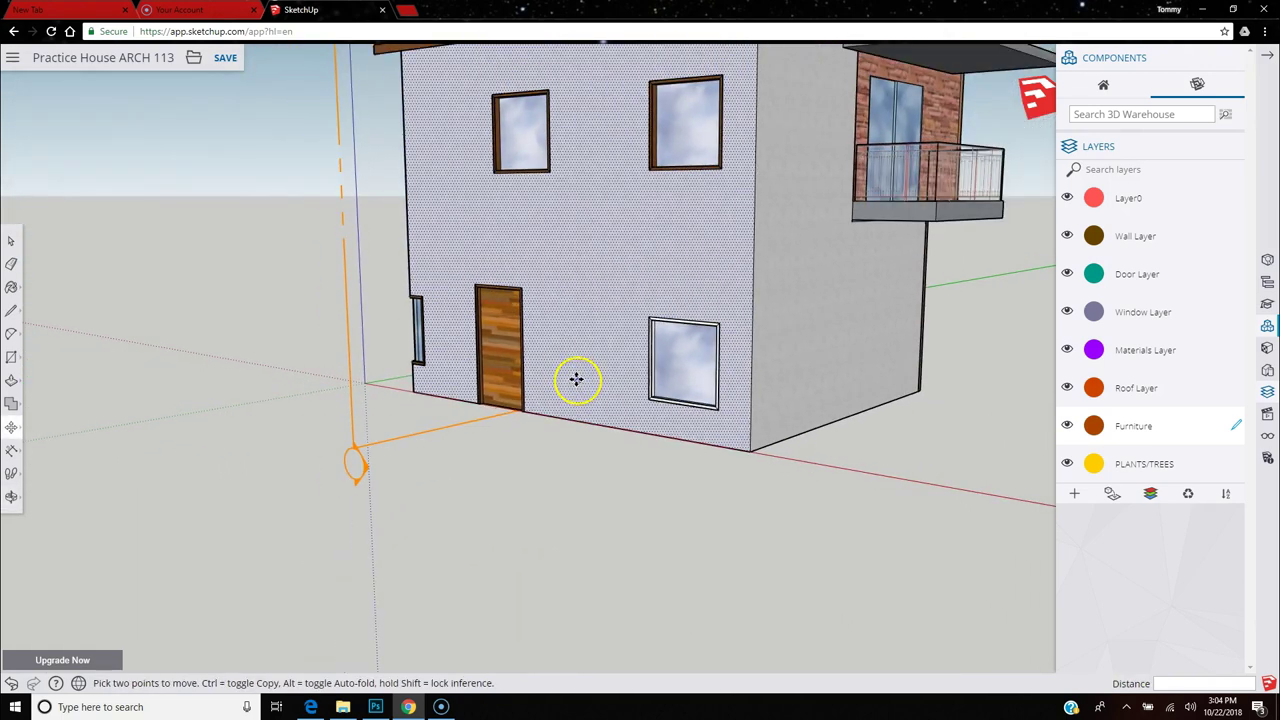
middle_click_drag(507, 400, 792, 374)
scroll(849, 331, "down", 5)
middle_click_drag(846, 331, 668, 447)
left_click_drag(670, 447, 600, 503)
scroll(659, 378, "up", 3)
middle_click_drag(659, 378, 426, 471)
Orbit around the house to check the front wall, brick side and glass side.
key("m")
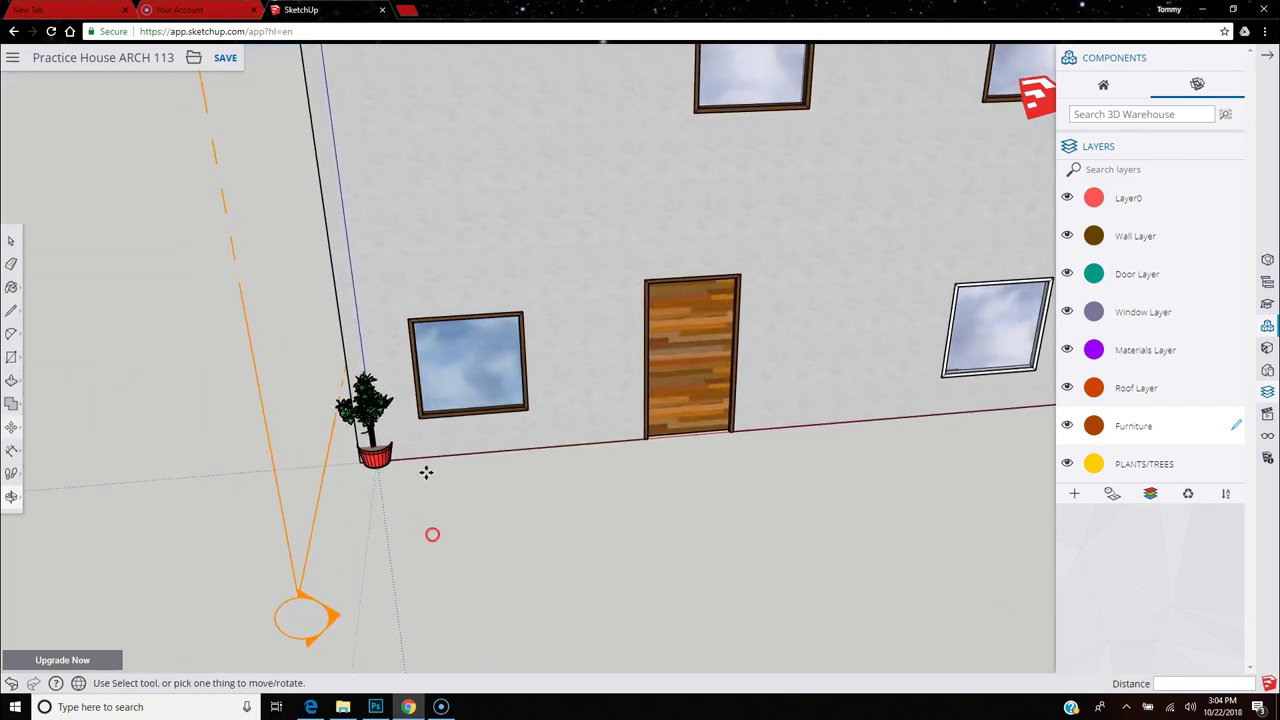
middle_click_drag(329, 386, 697, 272)
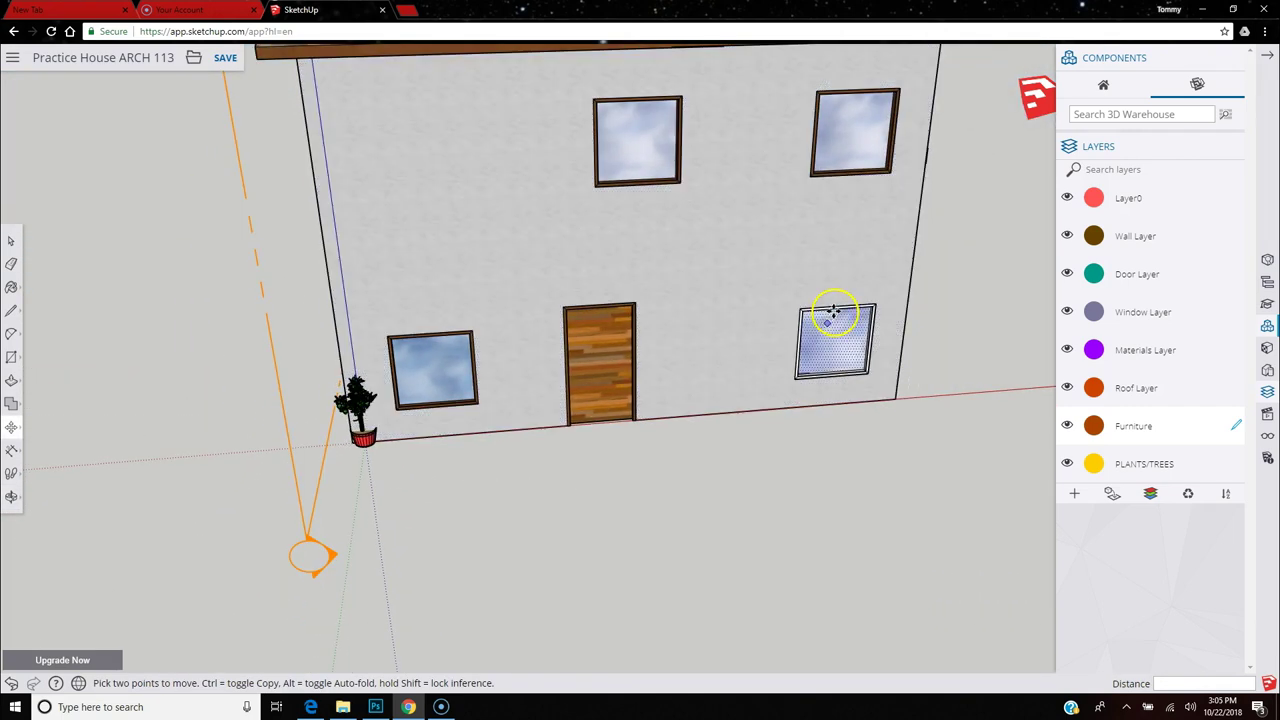
middle_click_drag(843, 148, 654, 263)
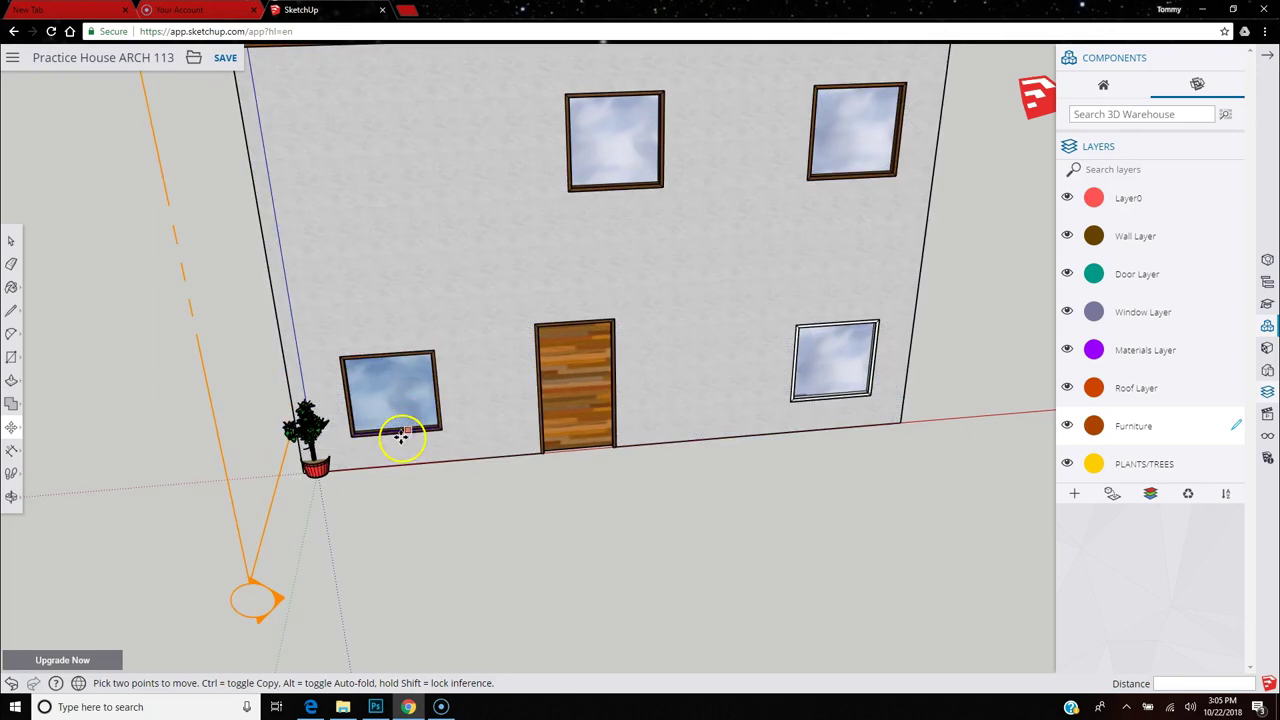
scroll(400, 437, "up", 5)
middle_click_drag(402, 449, 758, 325)
middle_click_drag(870, 333, 1085, 343)
key("m")
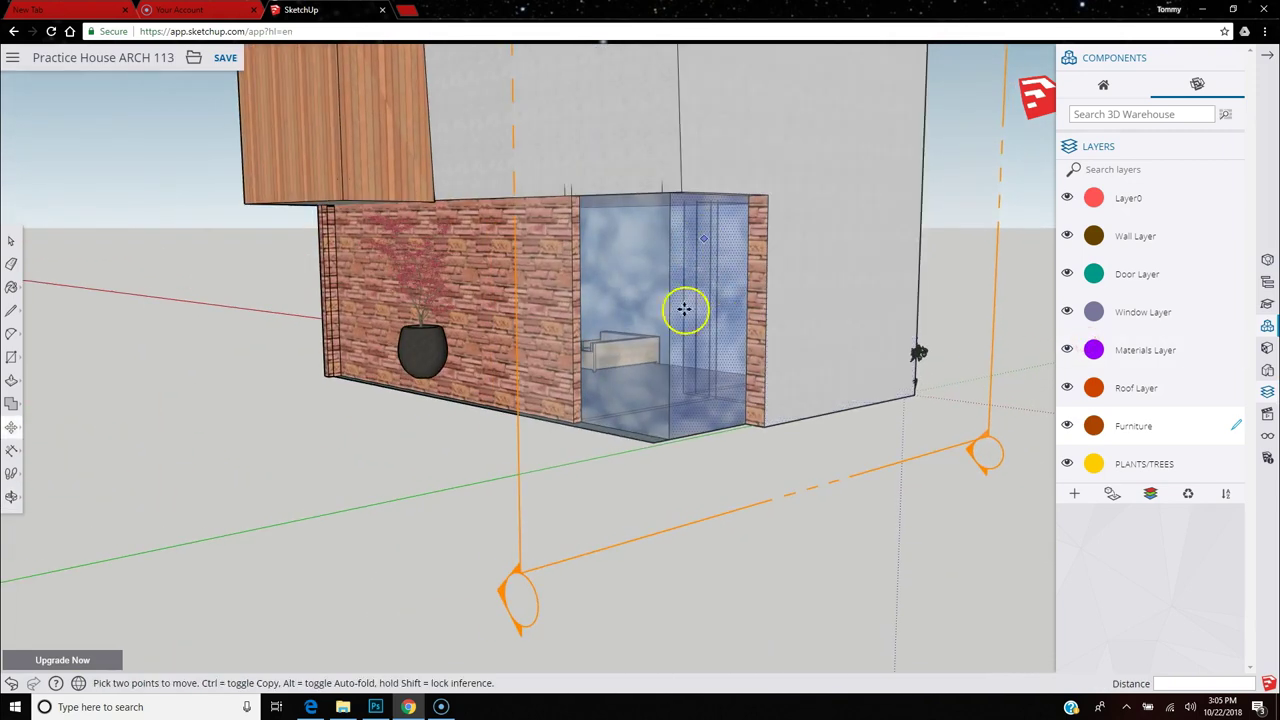
scroll(676, 410, "down", 5)
middle_click_drag(784, 380, 666, 374)
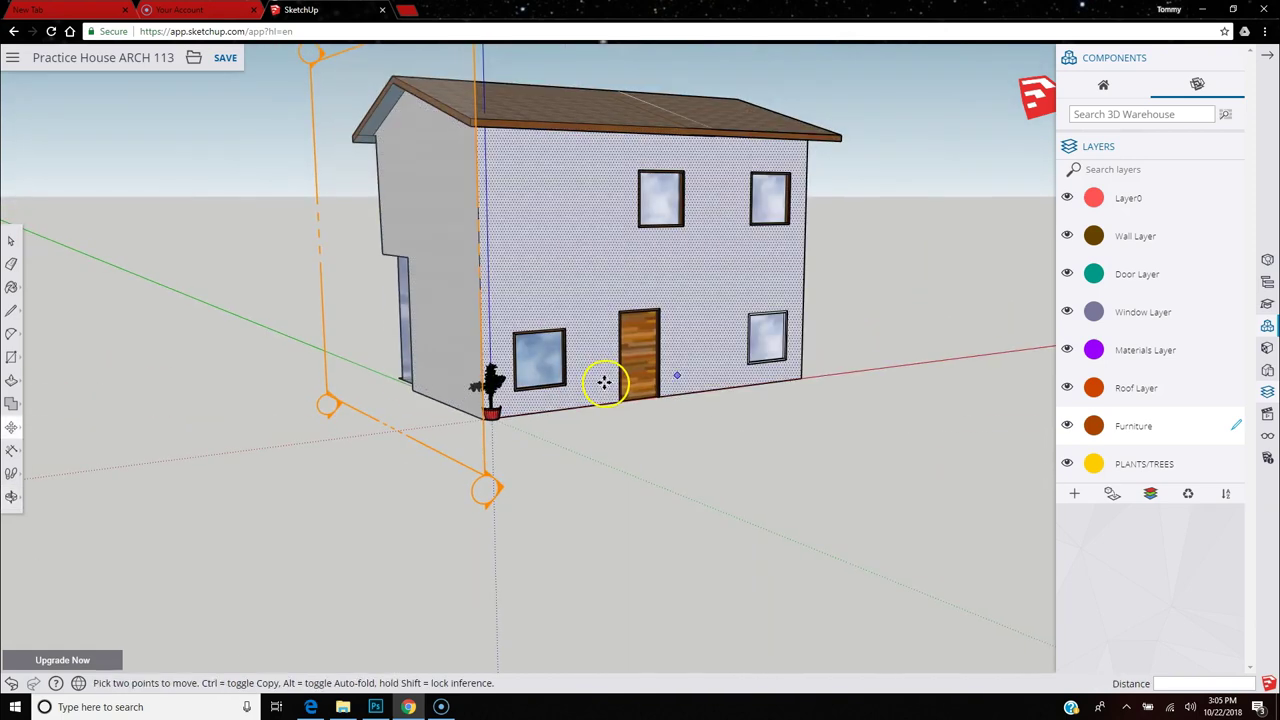
key("Escape")
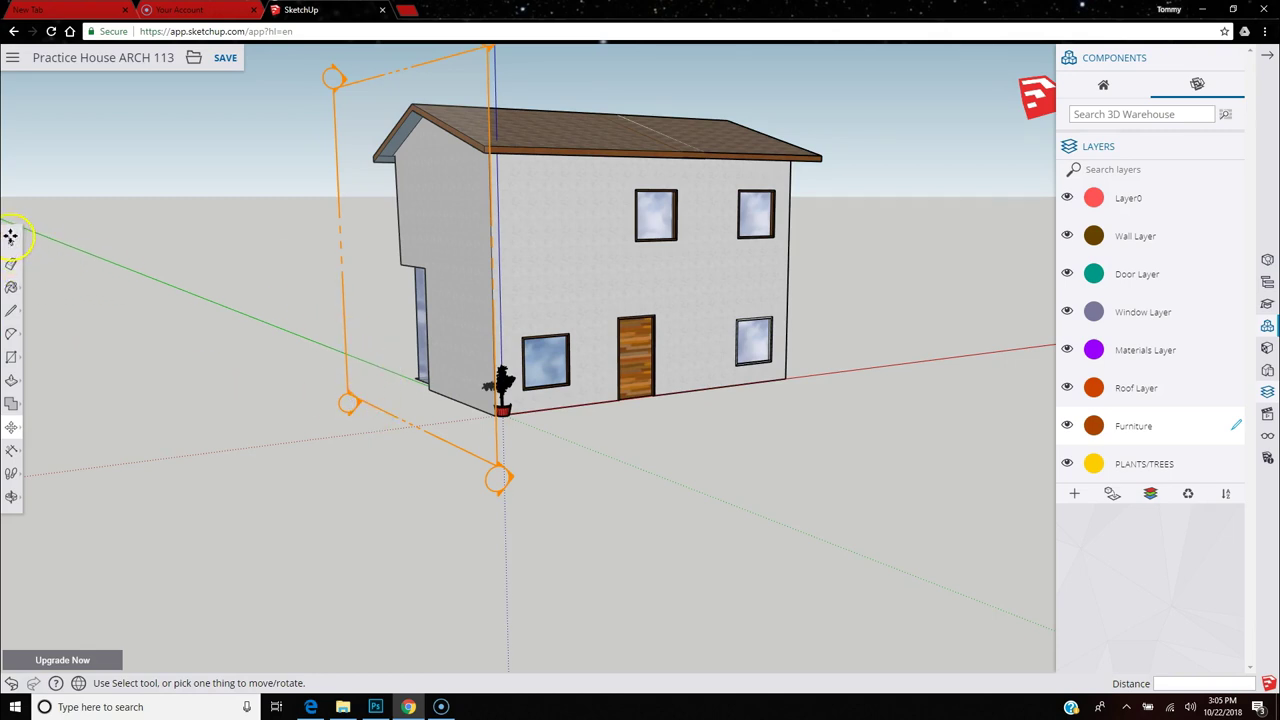
Save the model and remove the section plane from view.
left_click(226, 59)
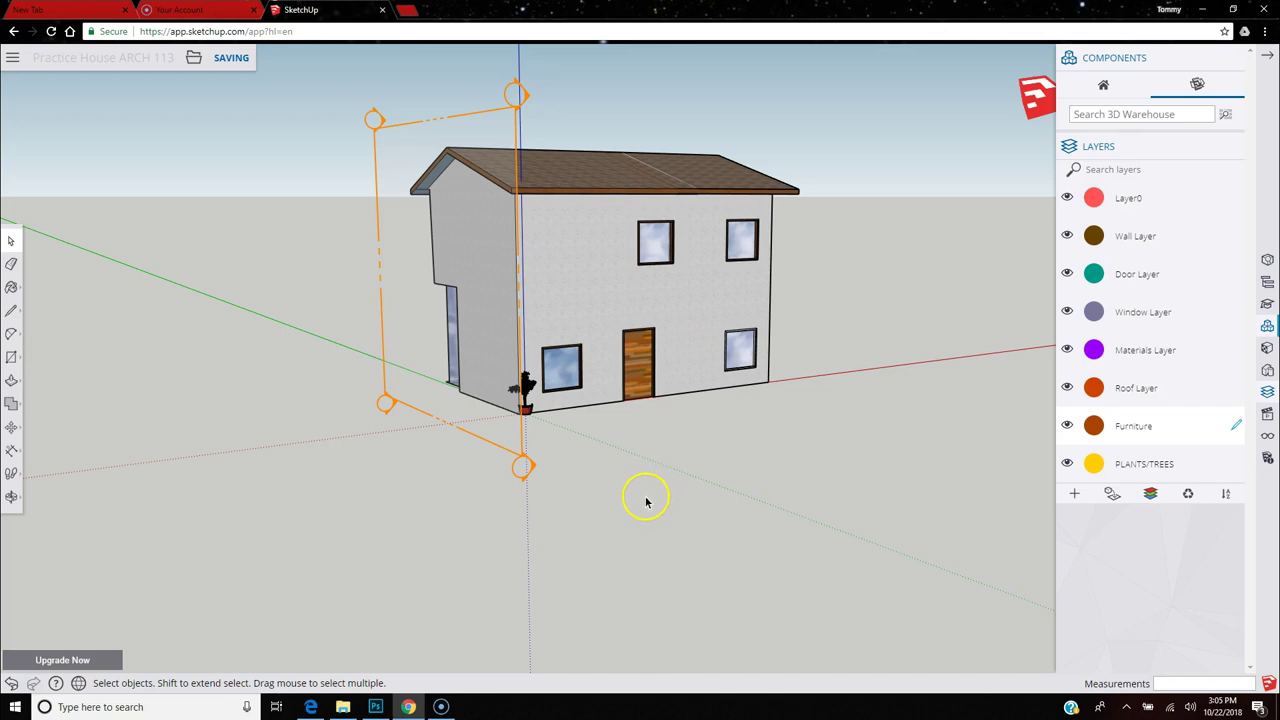
left_click(480, 437)
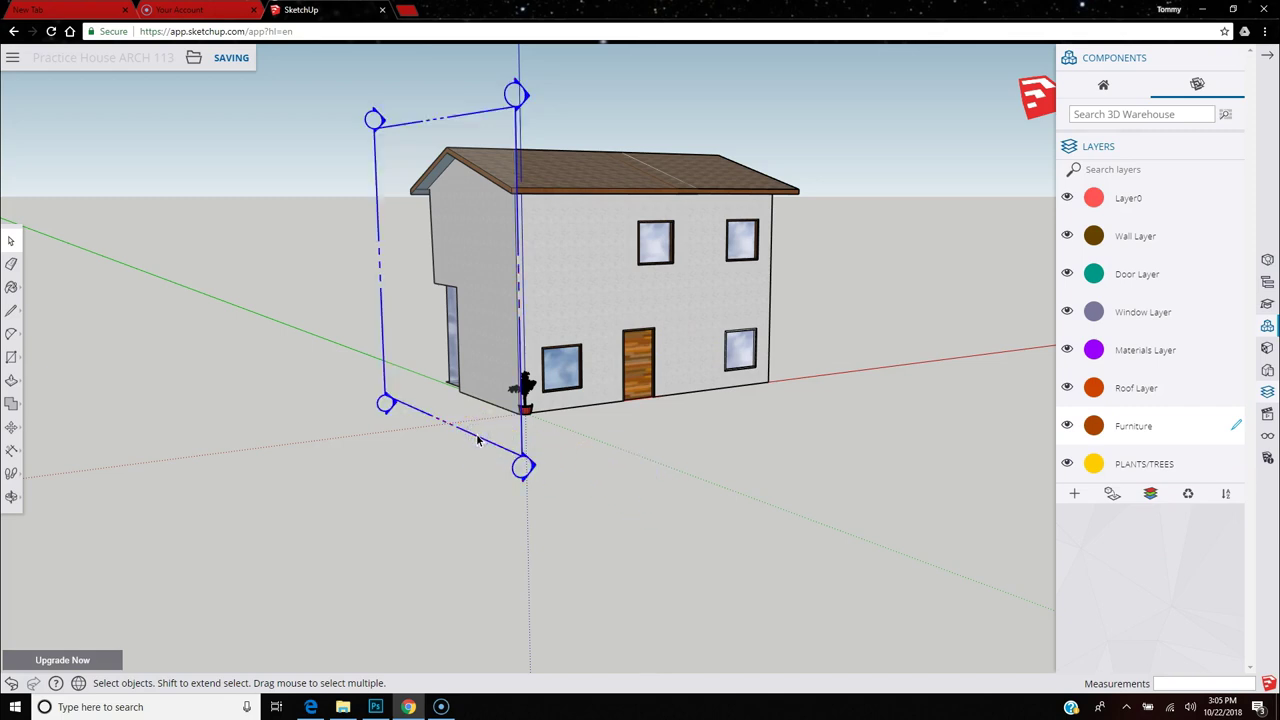
left_click(478, 440)
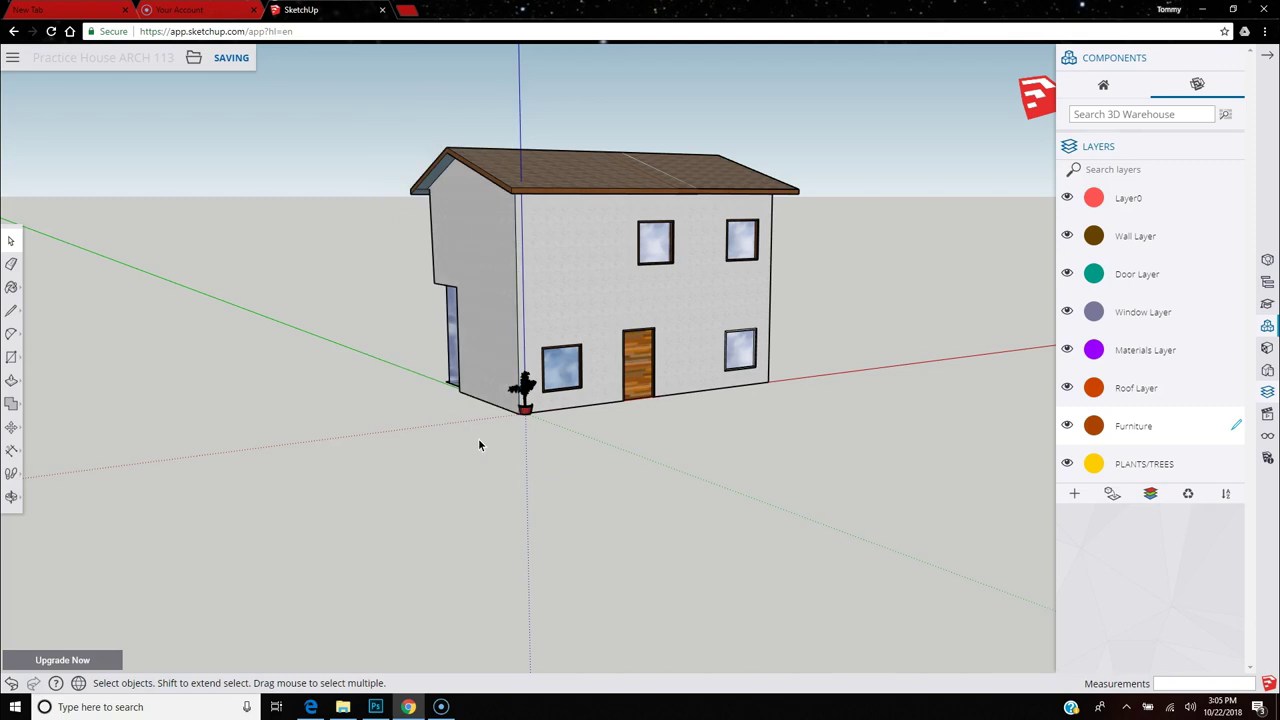
scroll(518, 441, "up", 3)
Select the potted plant at the corner and pick it up with Move.
scroll(518, 441, "up", 5)
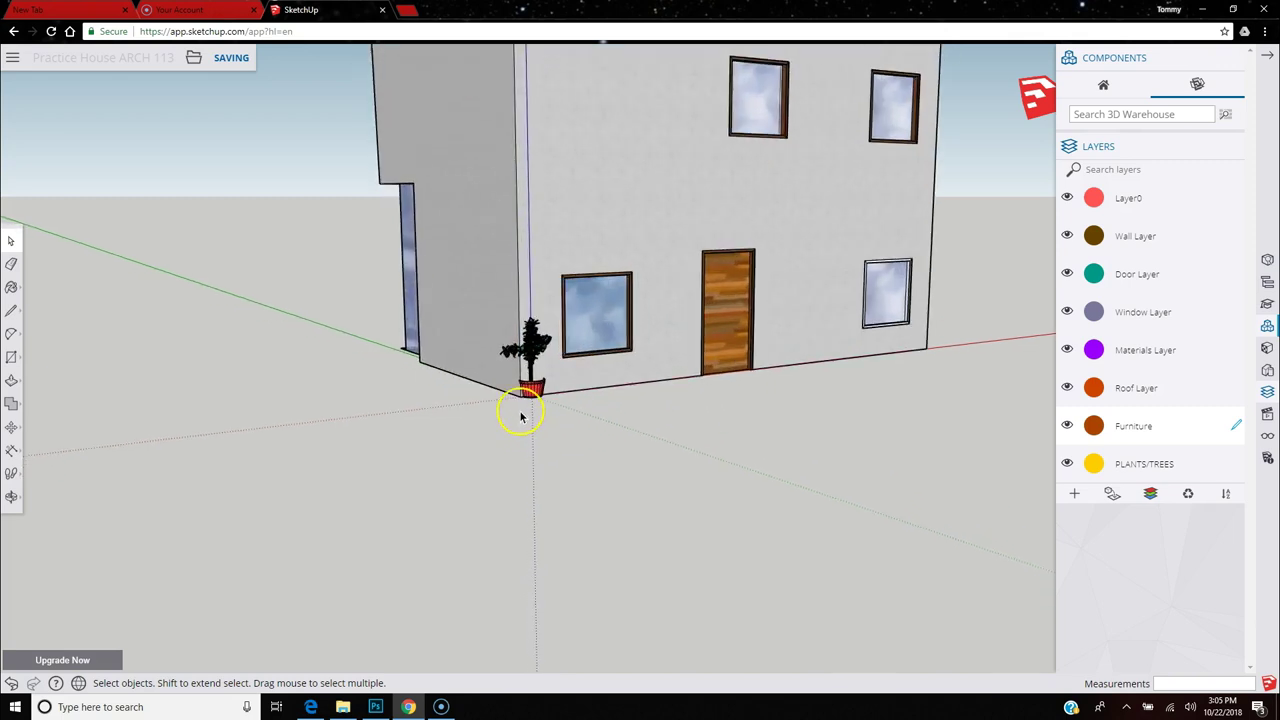
left_click(539, 383)
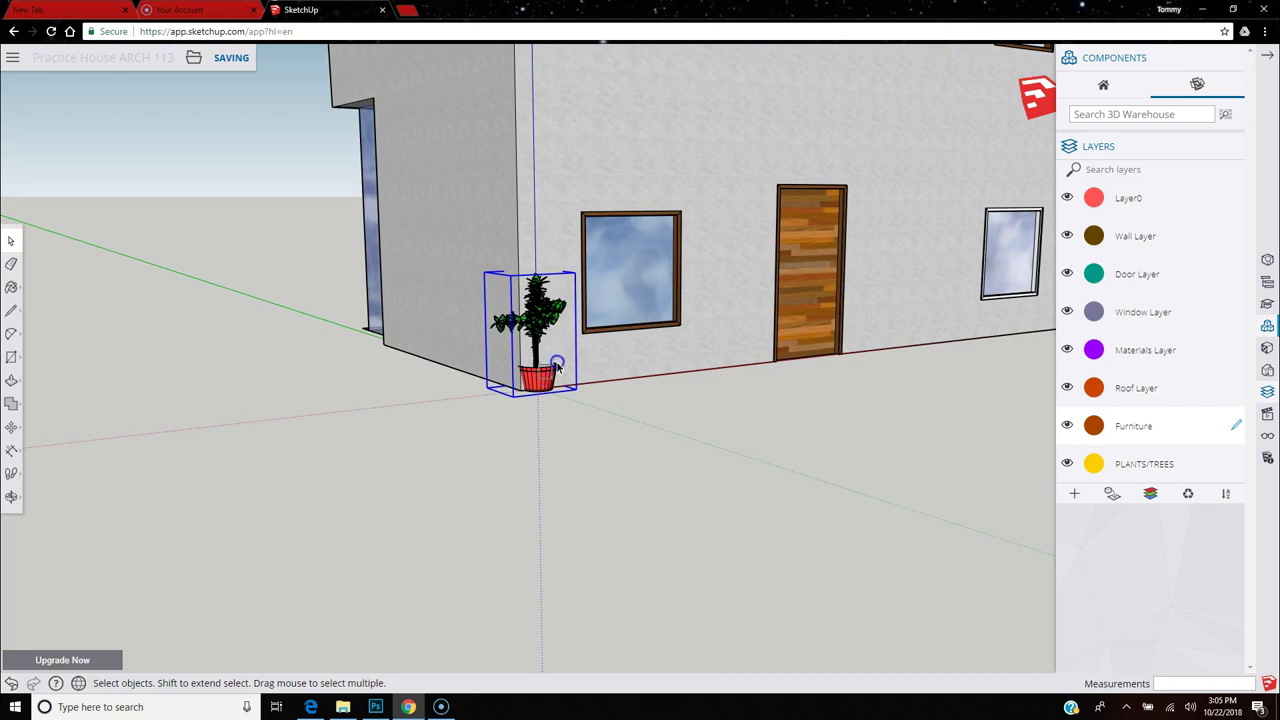
left_click(430, 418)
left_click(539, 383)
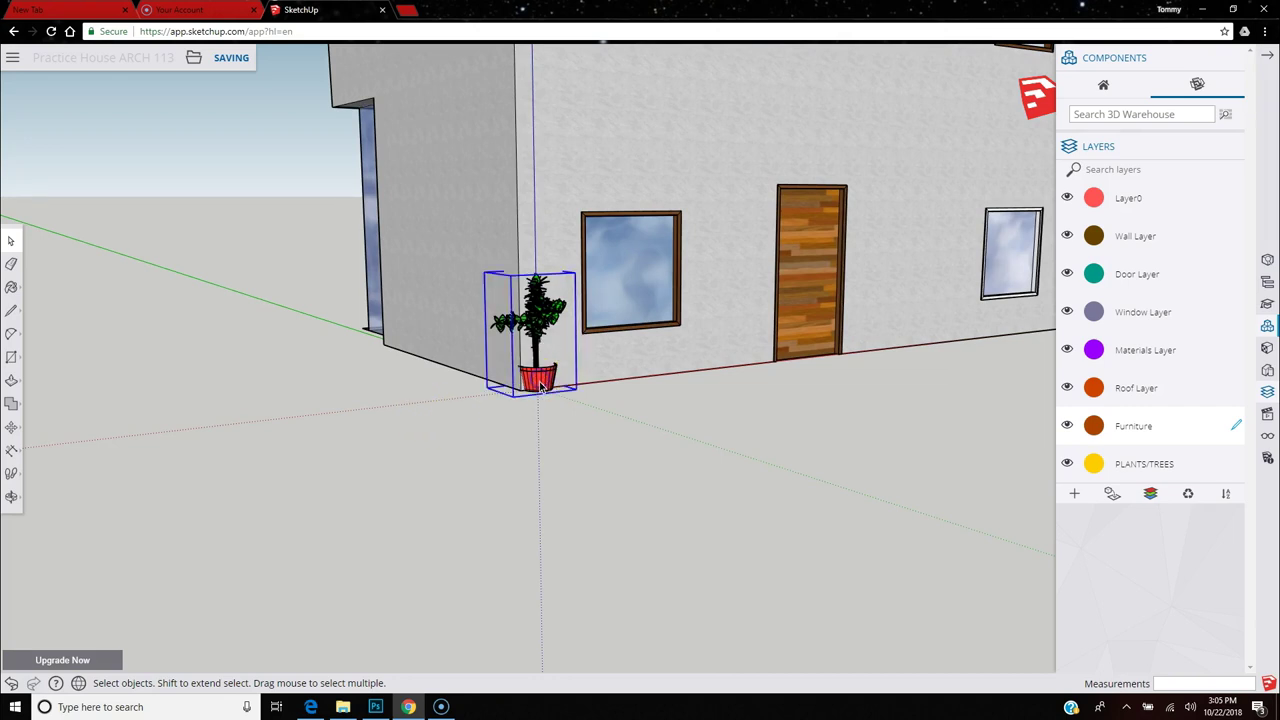
left_click(11, 428)
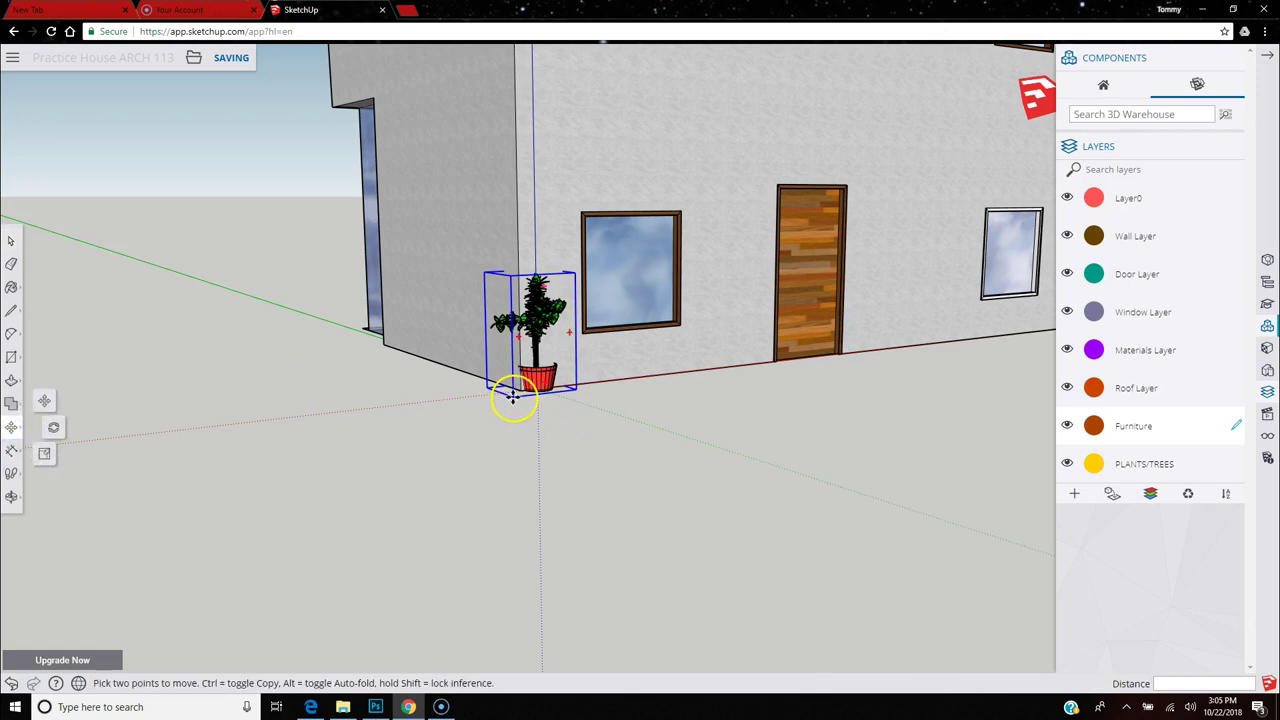
left_click(600, 314)
Carry the plant around the house and set it down beside the brick wall.
middle_click_drag(598, 342, 1236, 405)
middle_click_drag(1070, 336, 1063, 247)
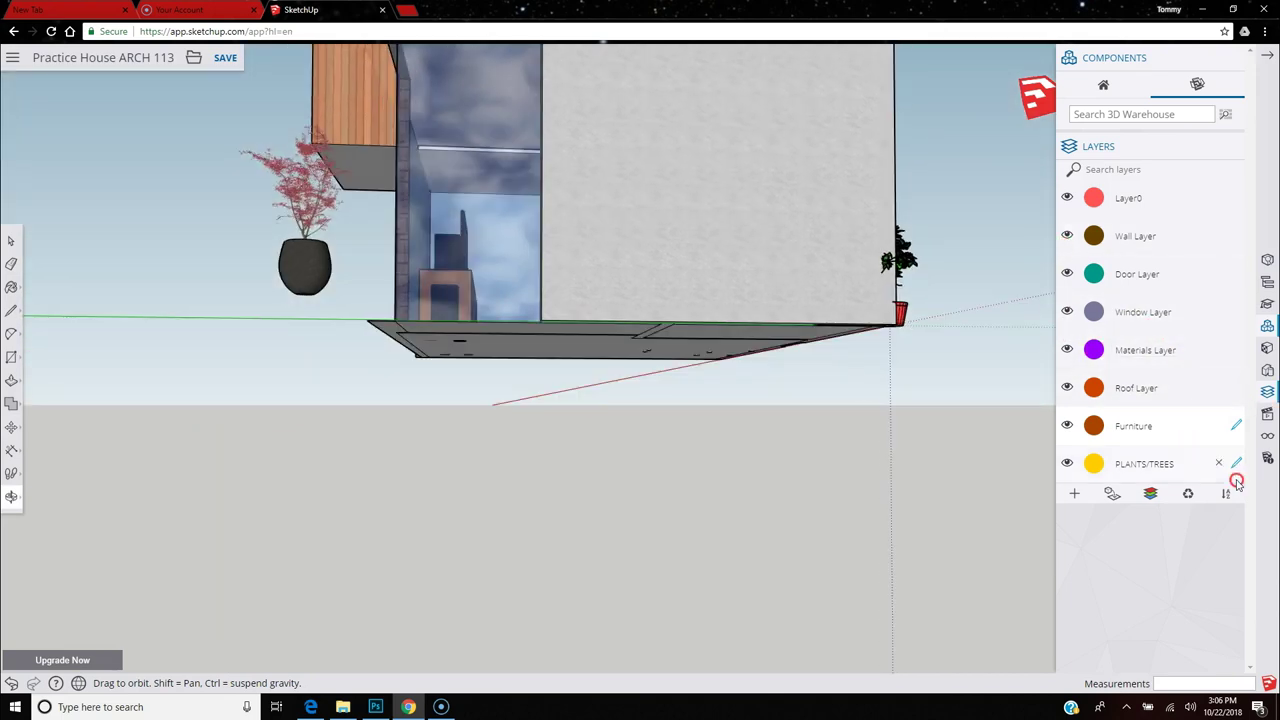
middle_click_drag(378, 262, 526, 364)
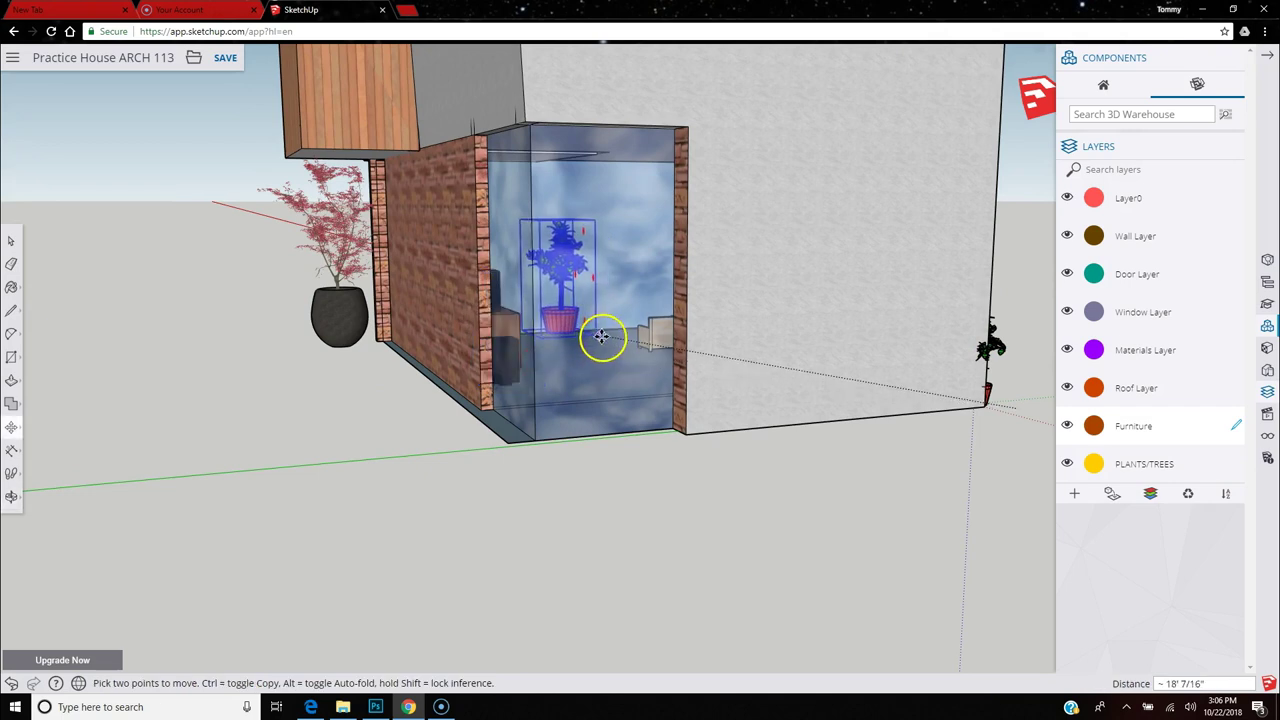
middle_click_drag(694, 429, 733, 425)
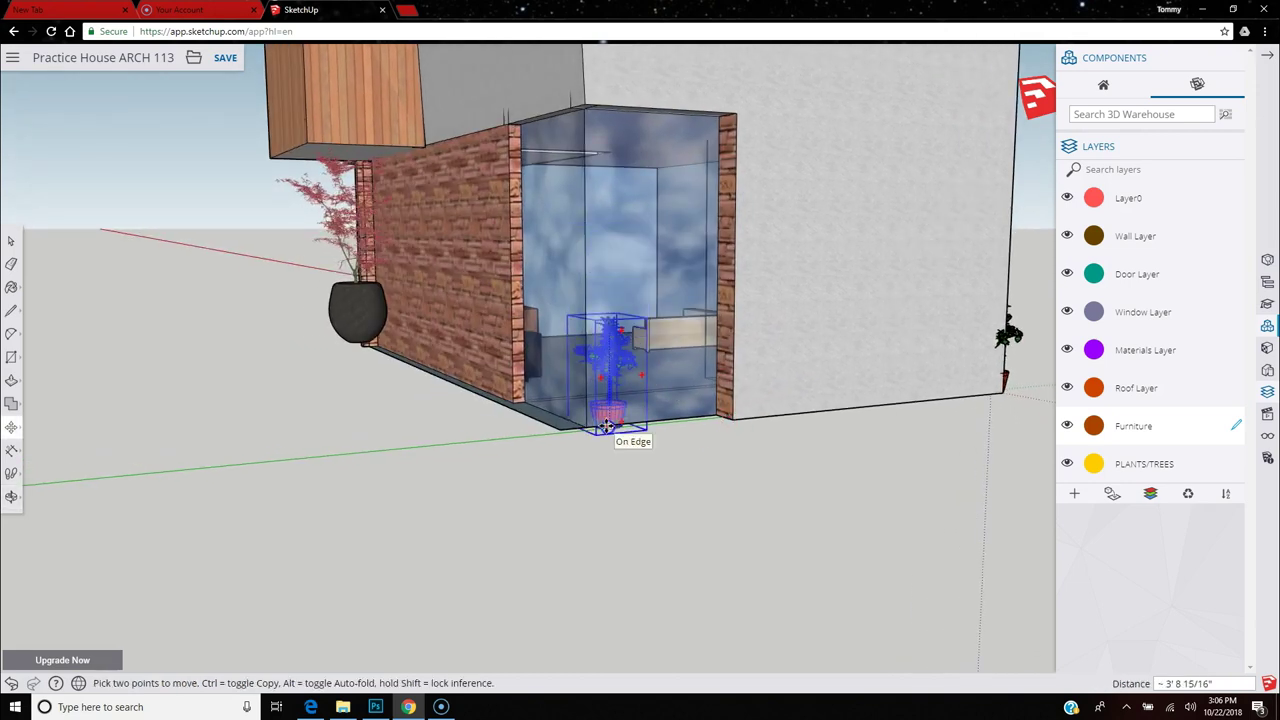
left_click(167, 453)
scroll(237, 457, "down", 3)
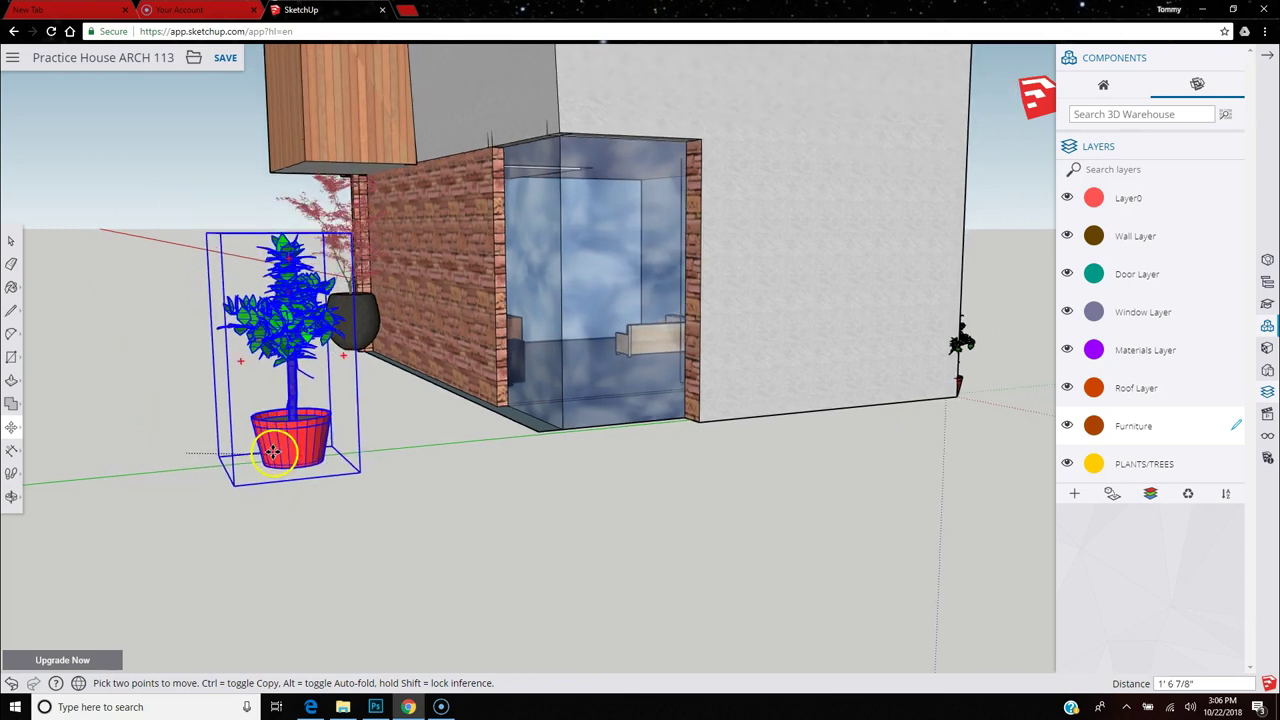
left_click(183, 429)
left_click(192, 397)
scroll(209, 459, "down", 3)
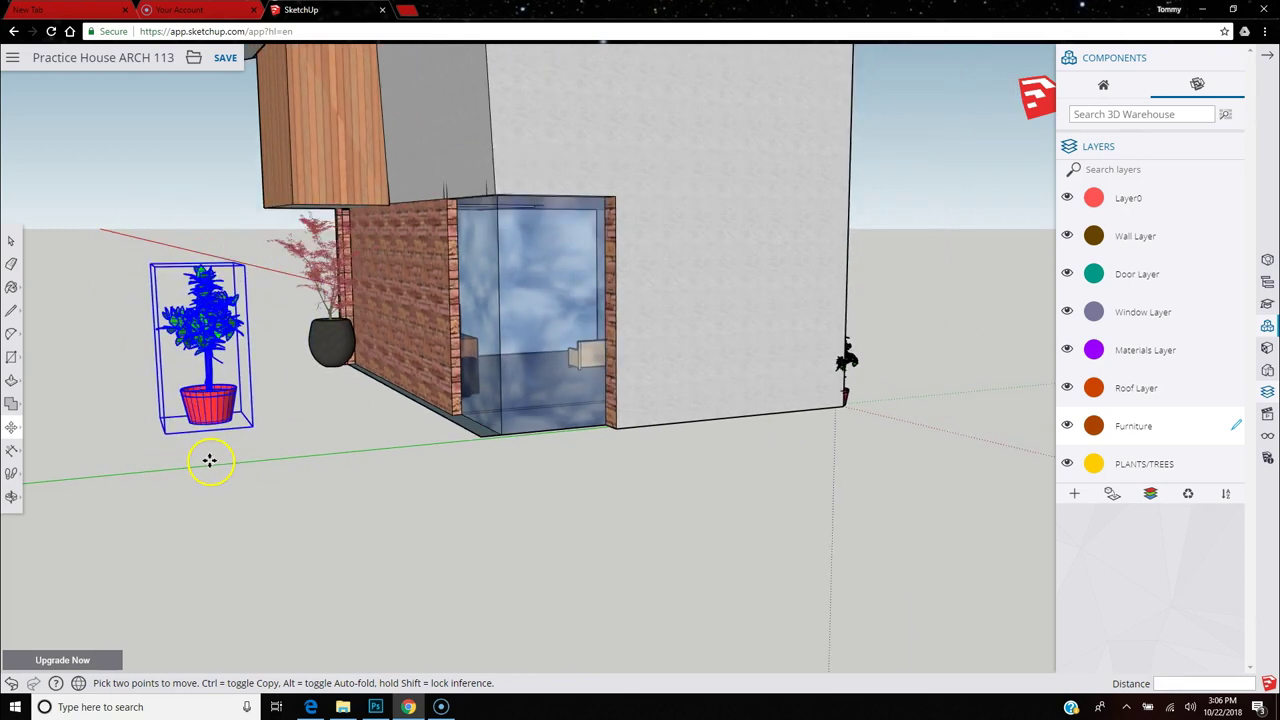
Delete the extra blue plant with the Select tool.
left_click(11, 241)
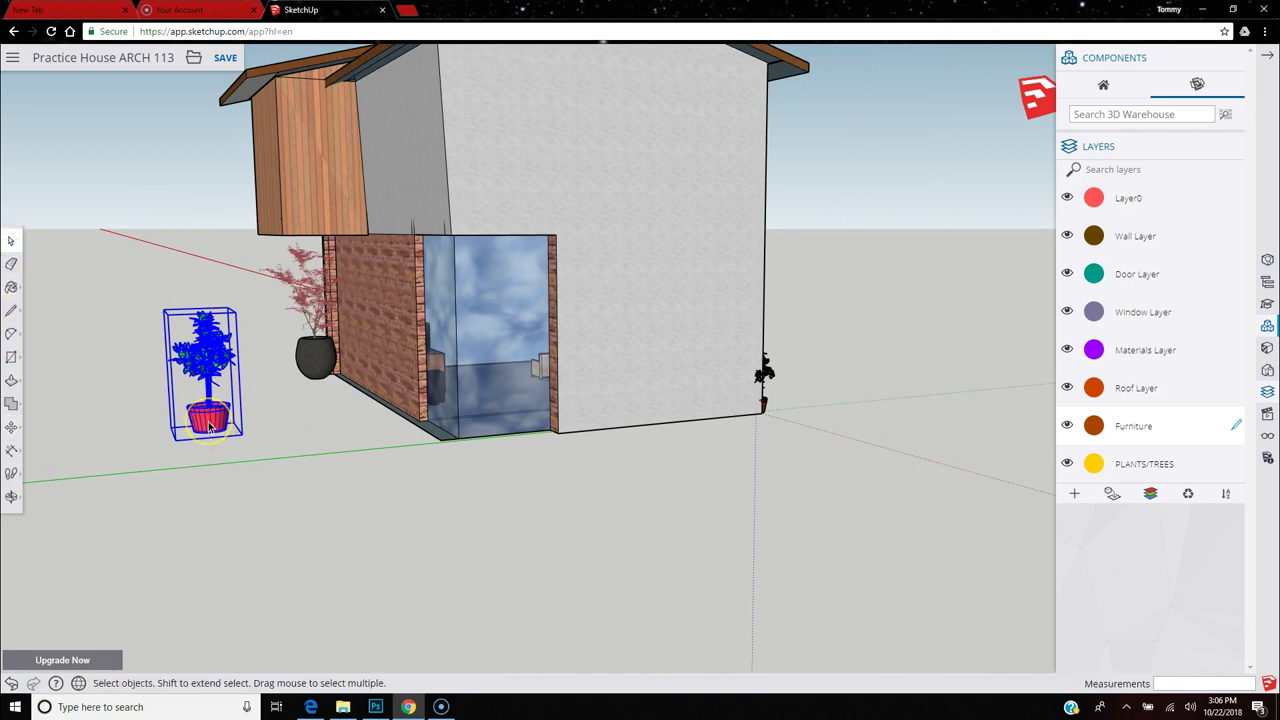
key("Delete")
scroll(212, 425, "down", 5)
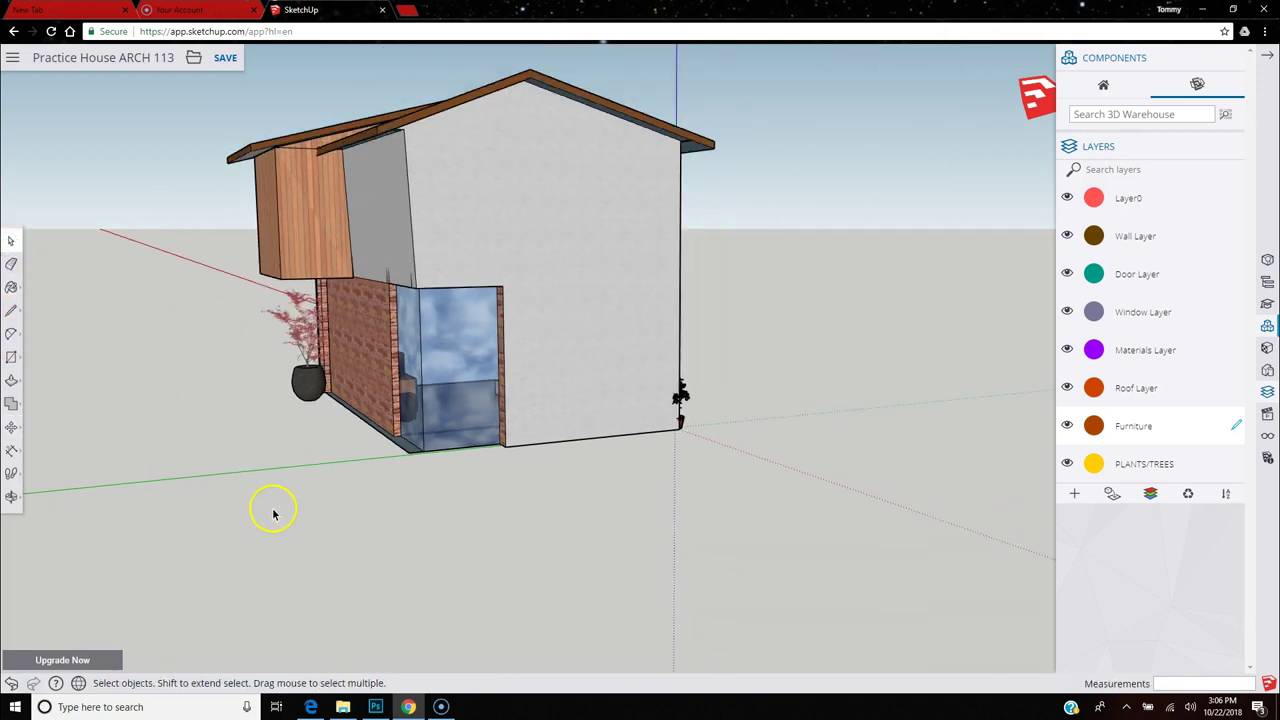
Orbit past the balcony side to a straight-on view of the front wall.
middle_click_drag(541, 495, 624, 470)
middle_click_drag(781, 425, 206, 443)
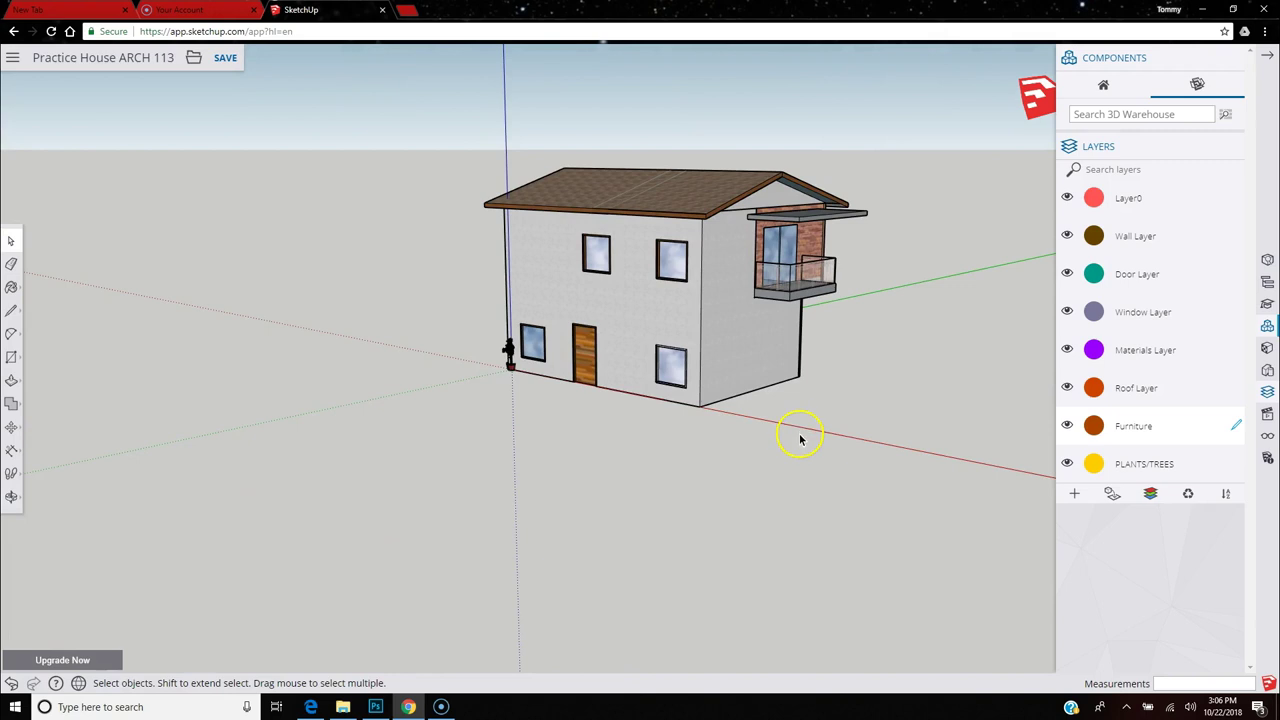
scroll(855, 290, "up", 10)
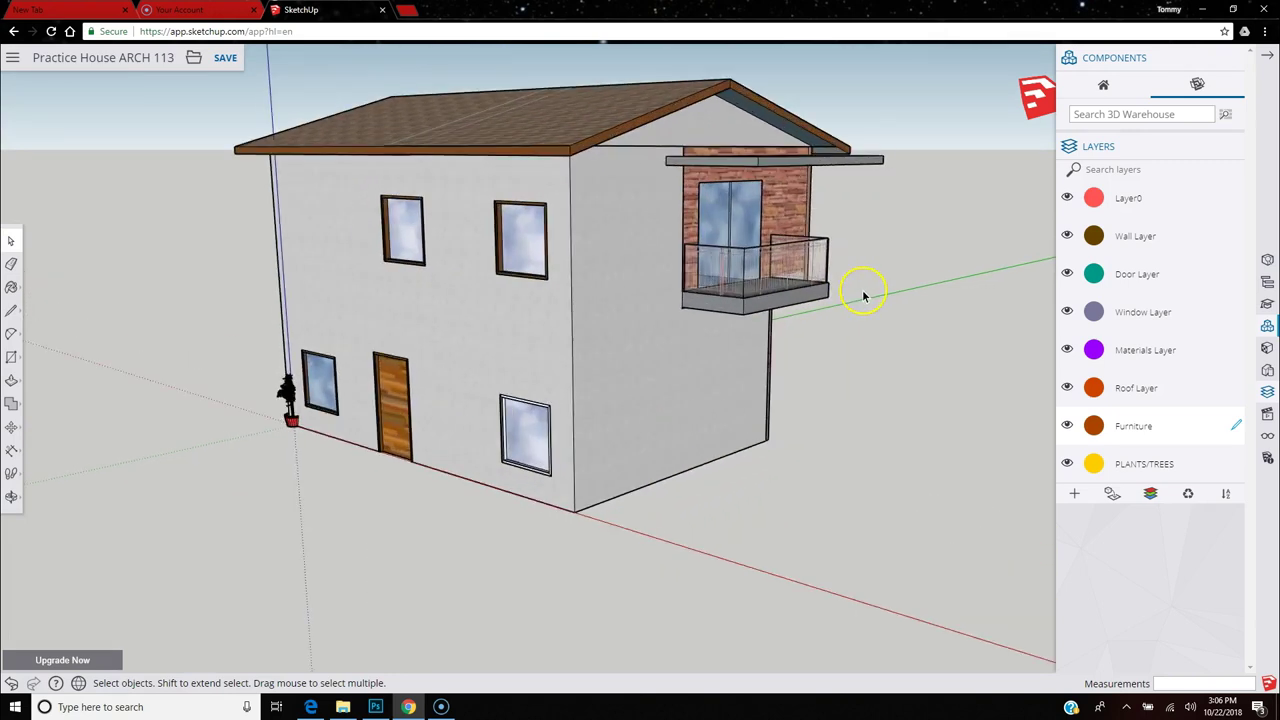
scroll(863, 303, "down", 10)
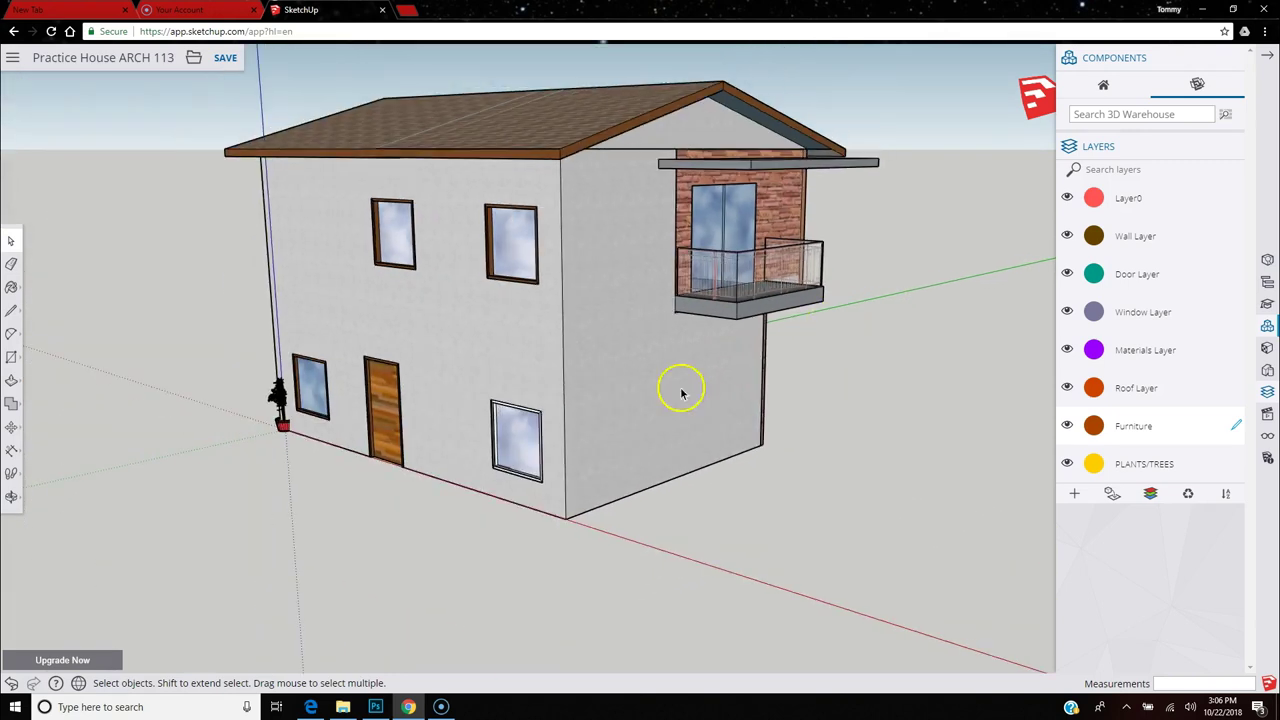
middle_click_drag(566, 451, 874, 396)
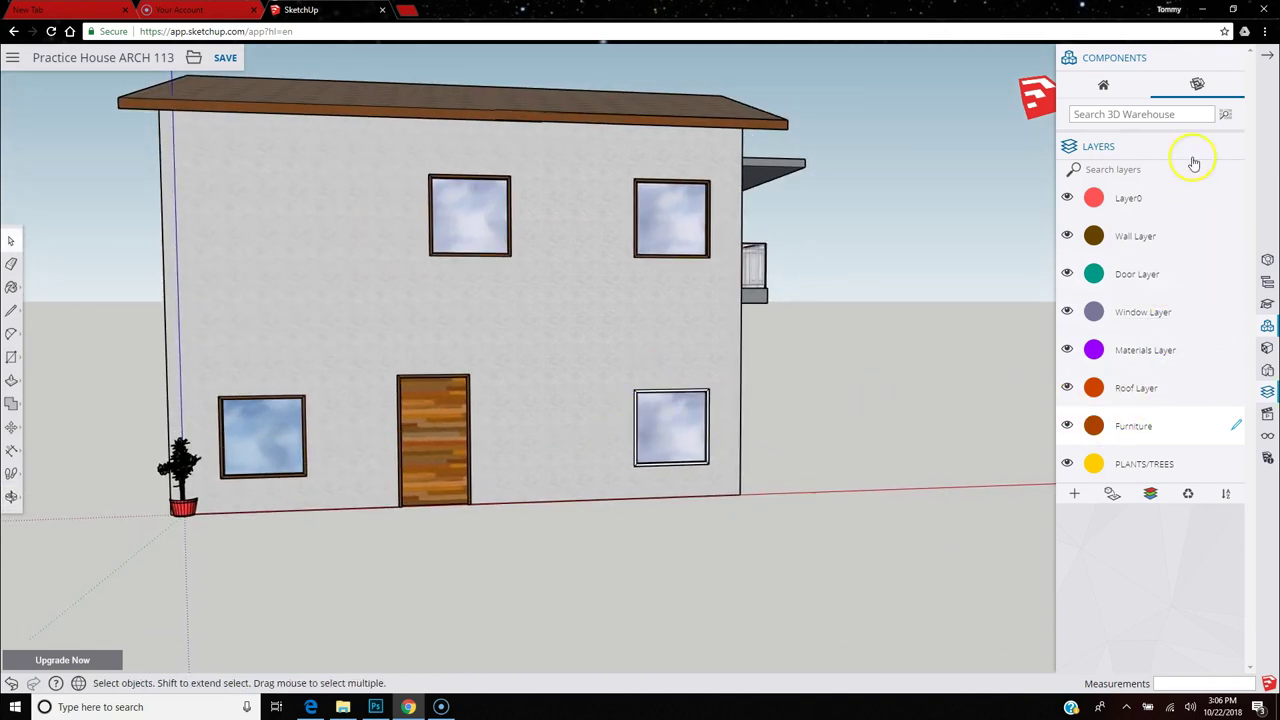
Choose a brown wood material from the Materials library.
left_click(1267, 347)
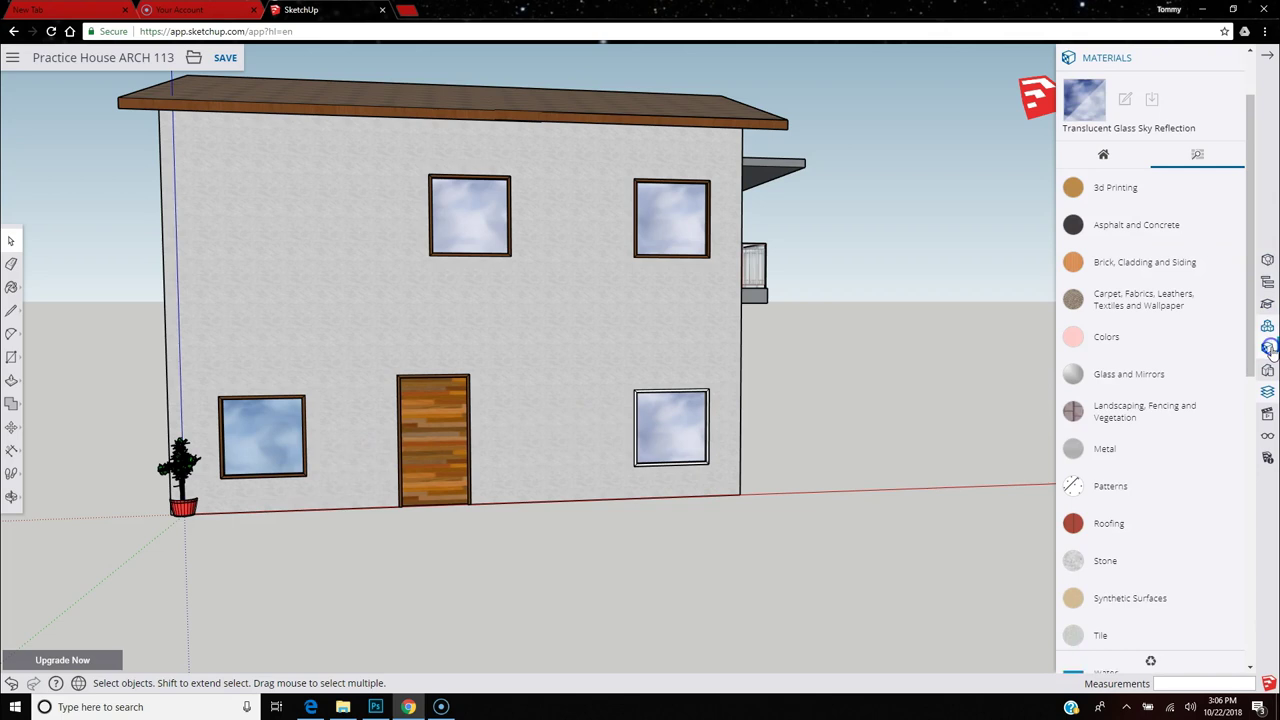
scroll(1163, 477, "down", 4)
left_click(1172, 549)
scroll(636, 440, "up", 5)
scroll(655, 420, "up", 3)
Paint the window's bottom sill and left outer and inner faces wood.
mouse_move(651, 426)
middle_mouse_down()
mouse_move(749, 426)
mouse_move(733, 354)
mouse_move(734, 189)
mouse_move(726, 440)
mouse_move(697, 491)
mouse_move(730, 454)
mouse_move(646, 517)
middle_mouse_up()
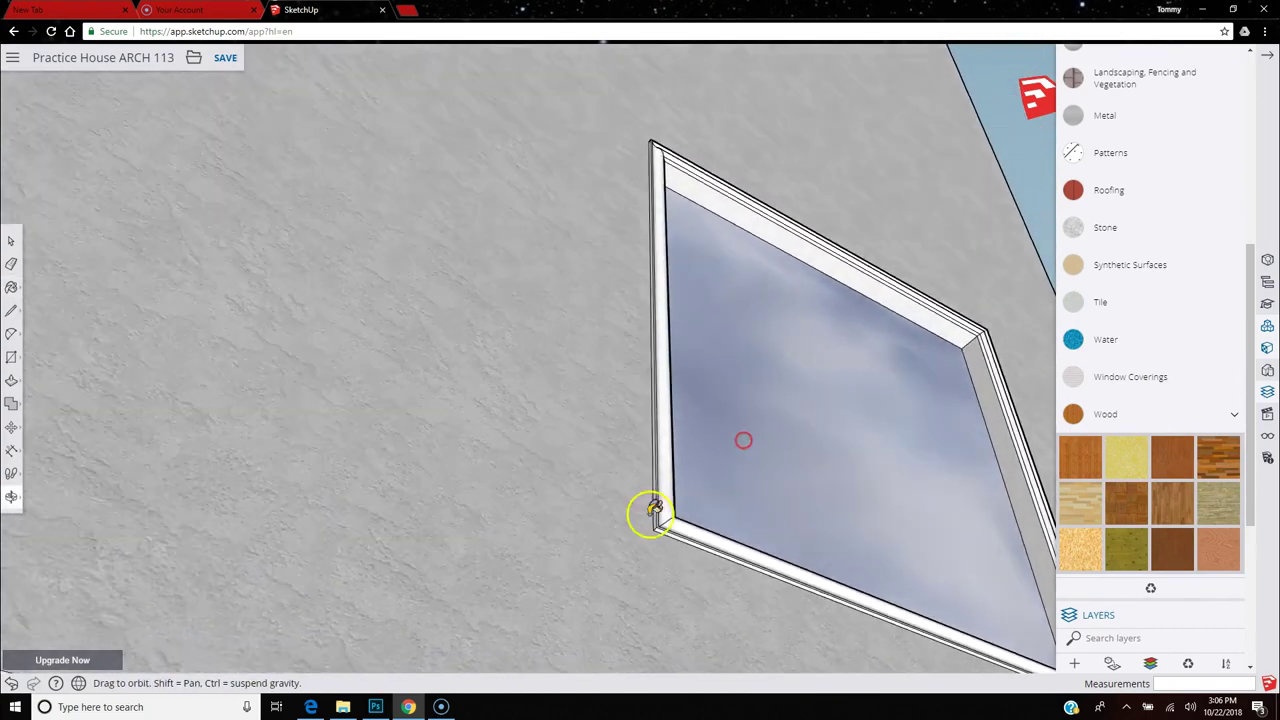
scroll(660, 519, "up", 5)
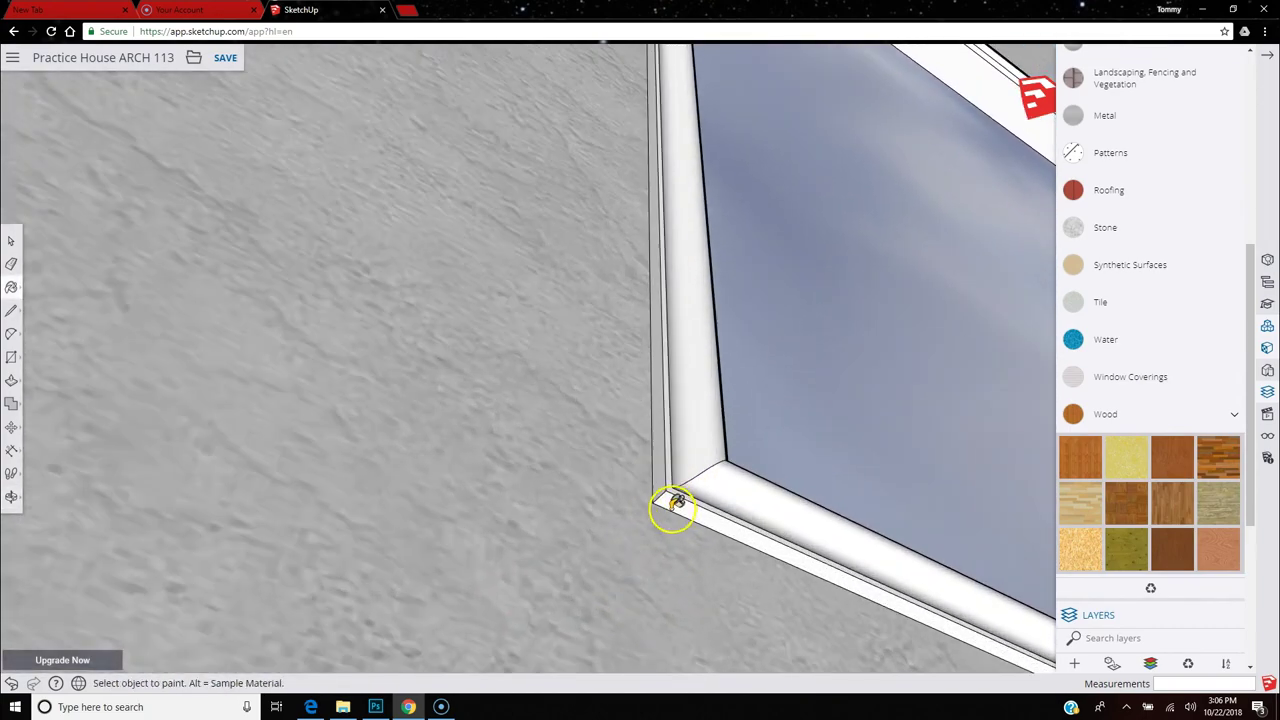
left_click(669, 491)
left_click(661, 478)
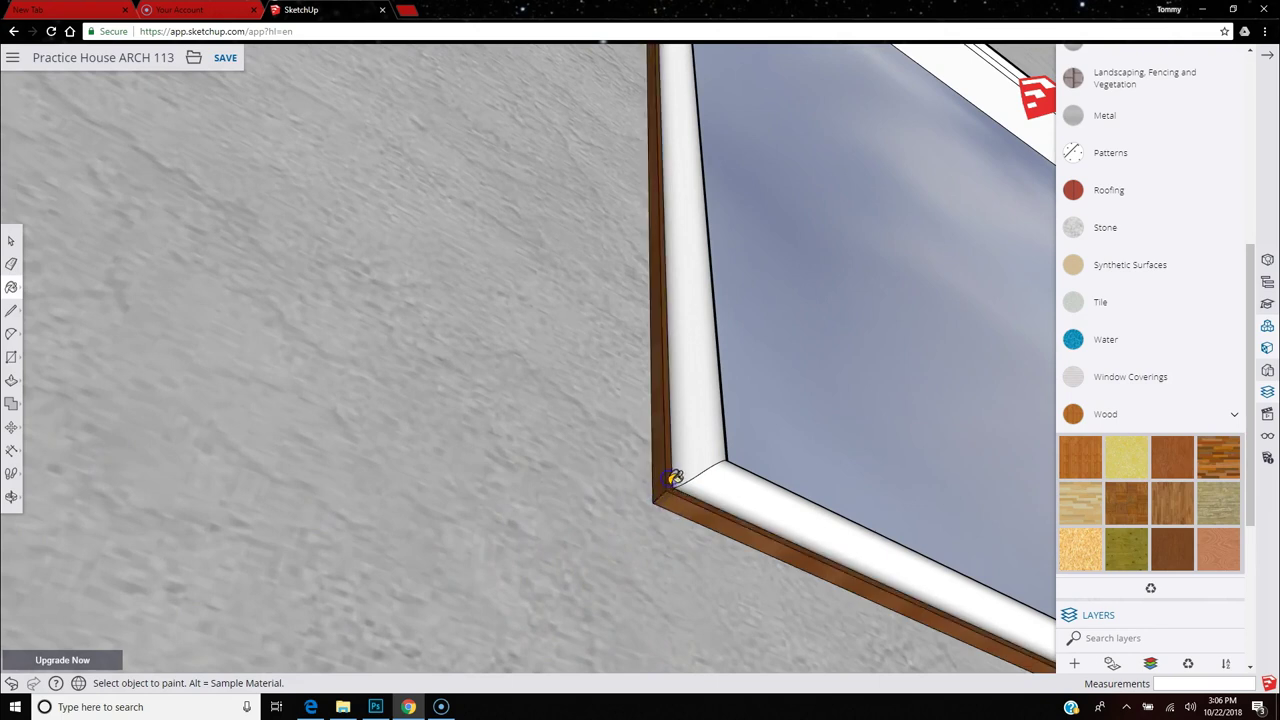
left_click(700, 470)
left_click(720, 486)
Paint the frame's grey inner bottom, inner left edge, corner and bottom strip wood.
mouse_move(718, 484)
middle_mouse_down()
mouse_move(351, 640)
mouse_move(871, 363)
mouse_move(866, 609)
mouse_move(909, 694)
mouse_move(806, 331)
middle_mouse_up()
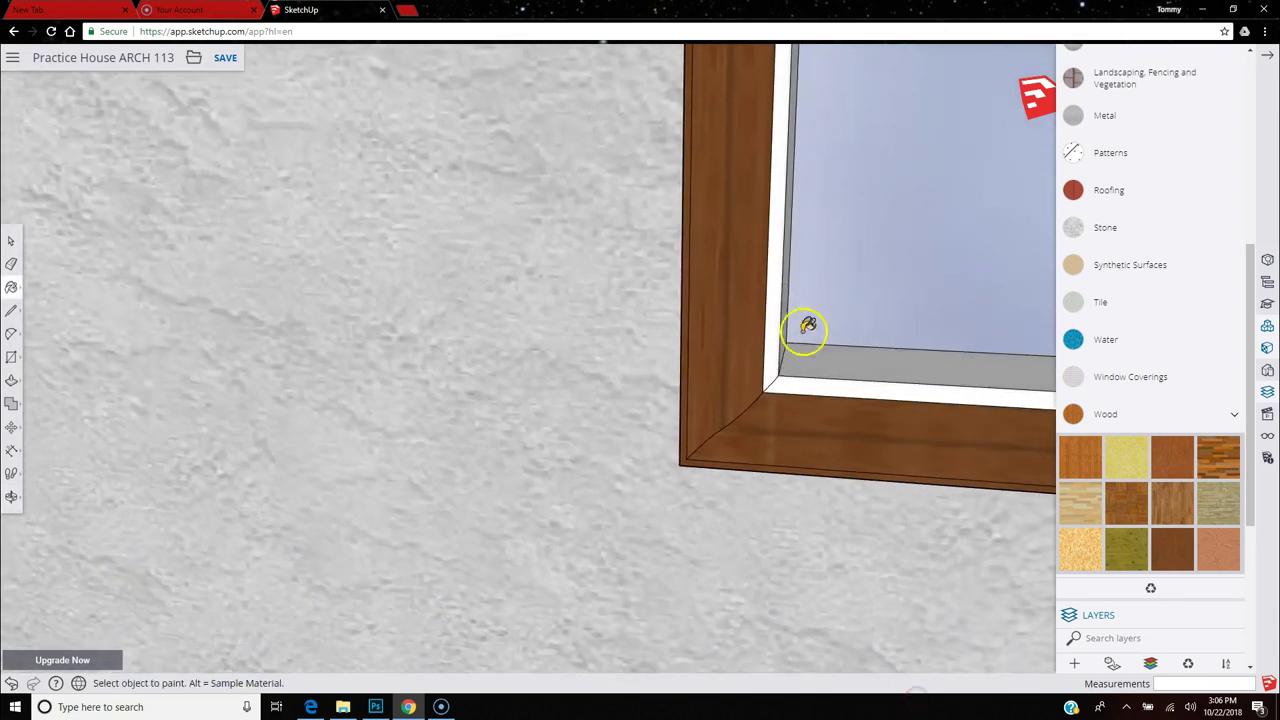
left_click(805, 360)
left_click(787, 325)
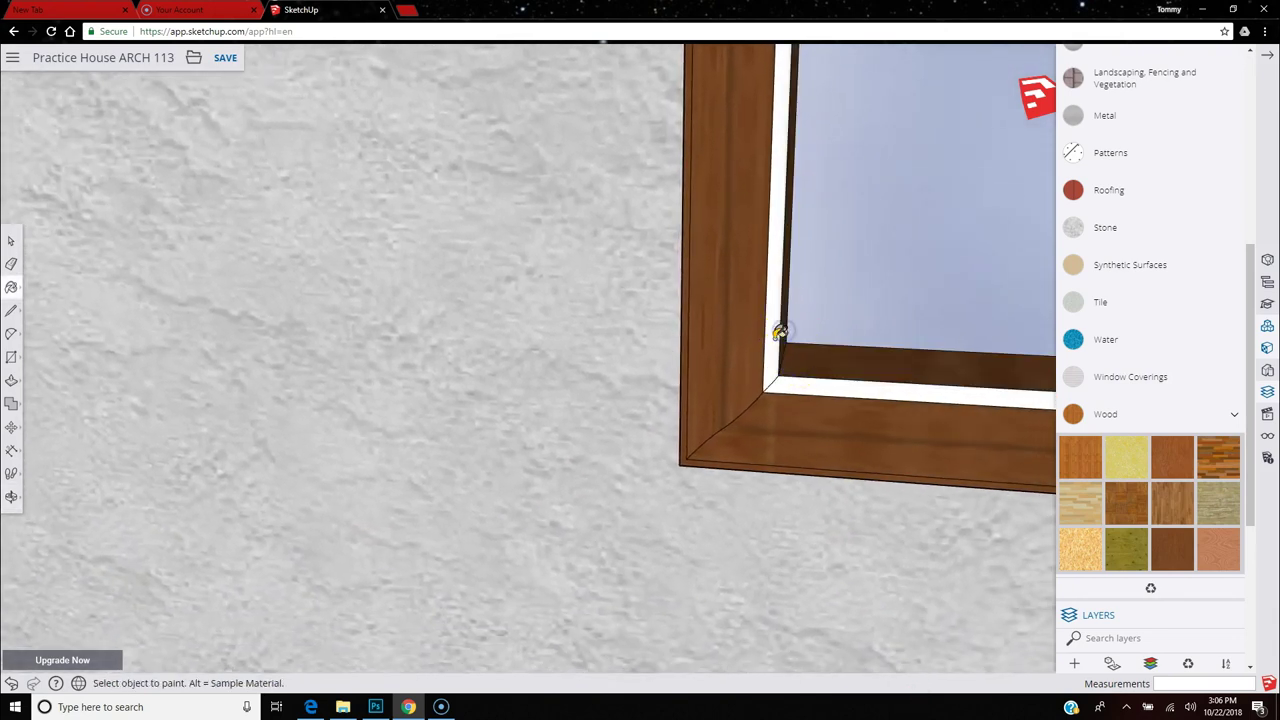
left_click(780, 380)
left_click(788, 385)
scroll(578, 378, "down", 1)
scroll(578, 378, "down", 6)
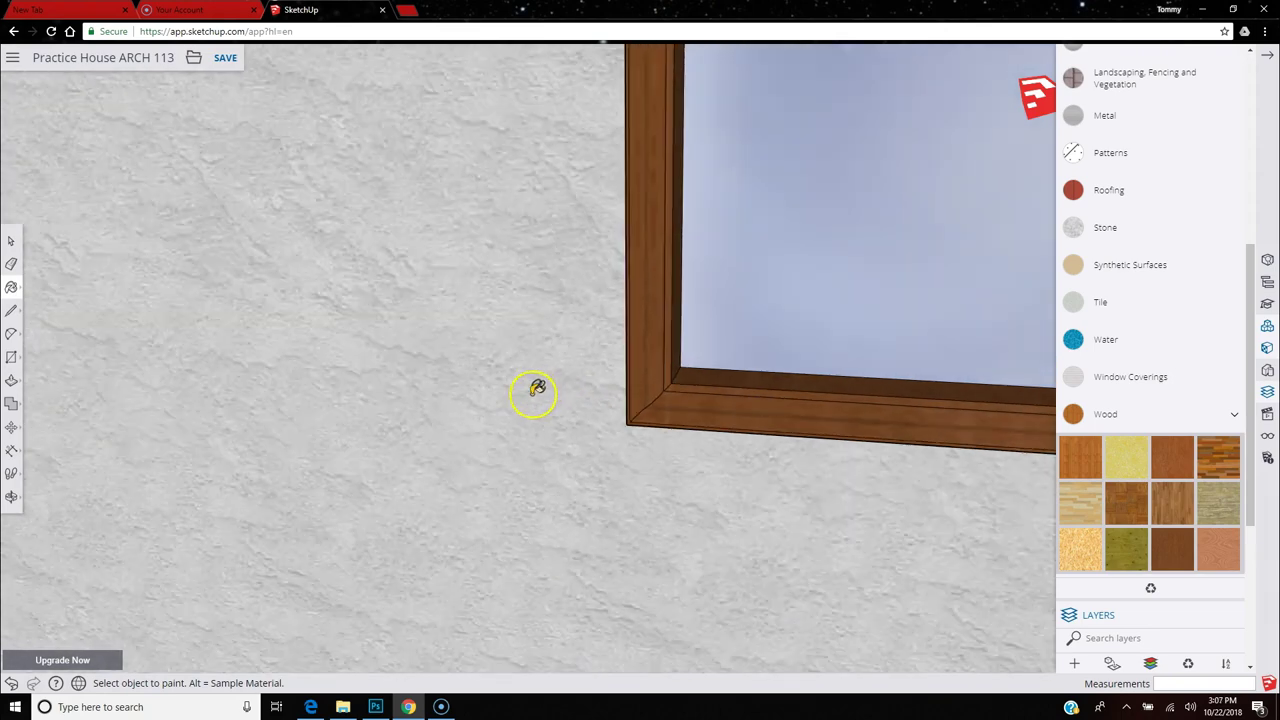
scroll(820, 140, "up", 6)
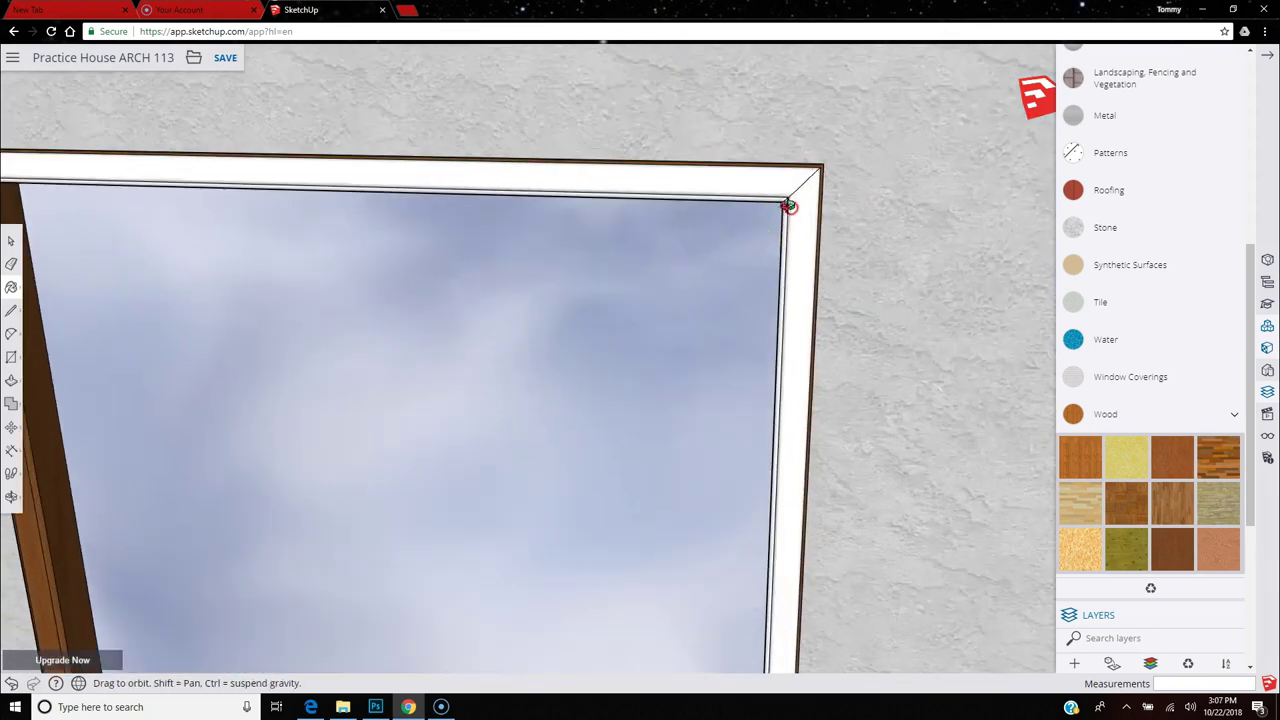
Paint the frame's inner side, top soffit, top edge, right faces and top face wood.
middle_click_drag(791, 206, 889, 34)
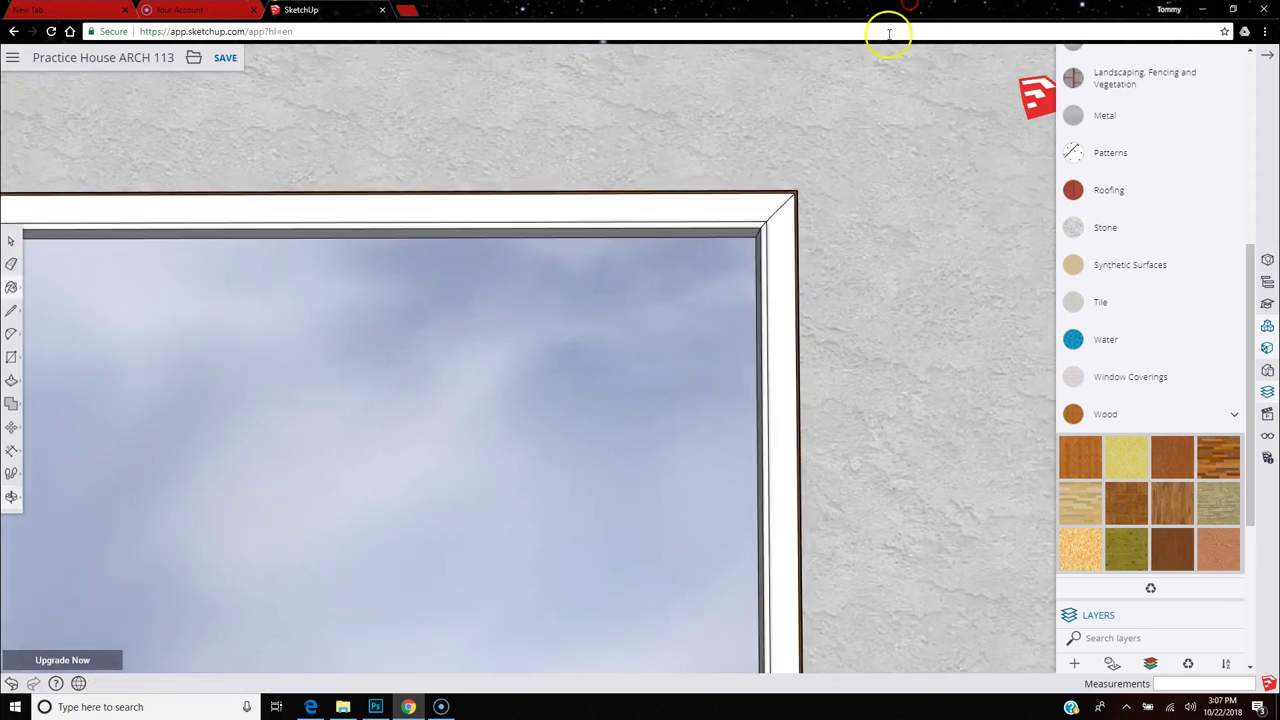
scroll(743, 251, "up", 3)
left_click(780, 222)
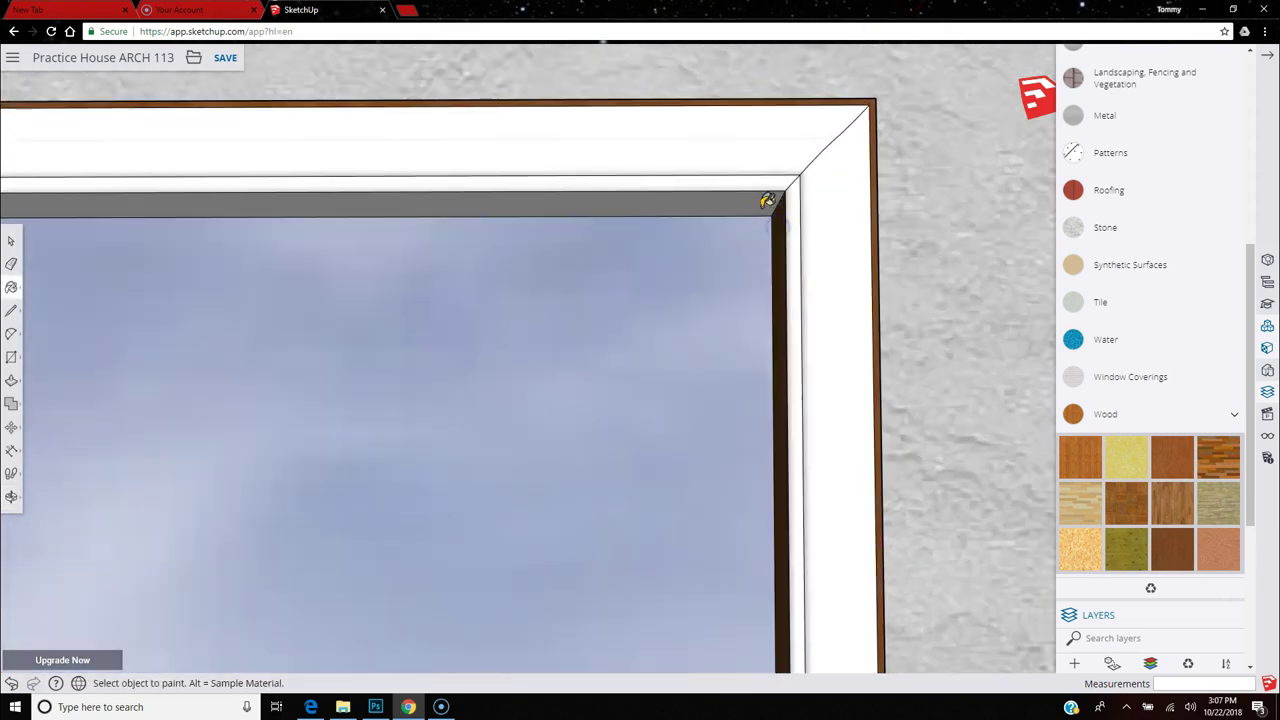
left_click(766, 203)
left_click(770, 184)
left_click(800, 204)
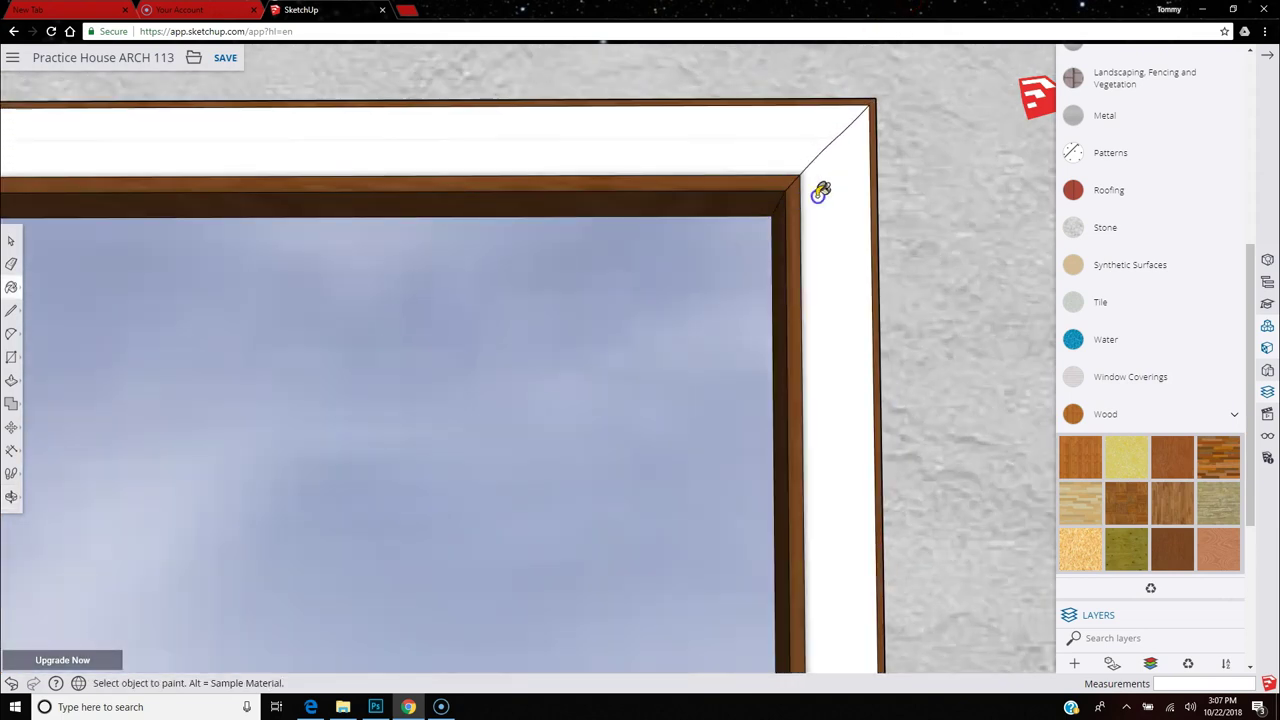
left_click(820, 192)
left_click(780, 149)
Paint the frame's right outer face and thin top outer face wood.
mouse_move(851, 214)
middle_mouse_down()
mouse_move(566, 263)
mouse_move(546, 386)
mouse_move(563, 449)
mouse_move(737, 309)
middle_mouse_up()
left_click(863, 200)
left_click(849, 163)
scroll(914, 149, "down", 3)
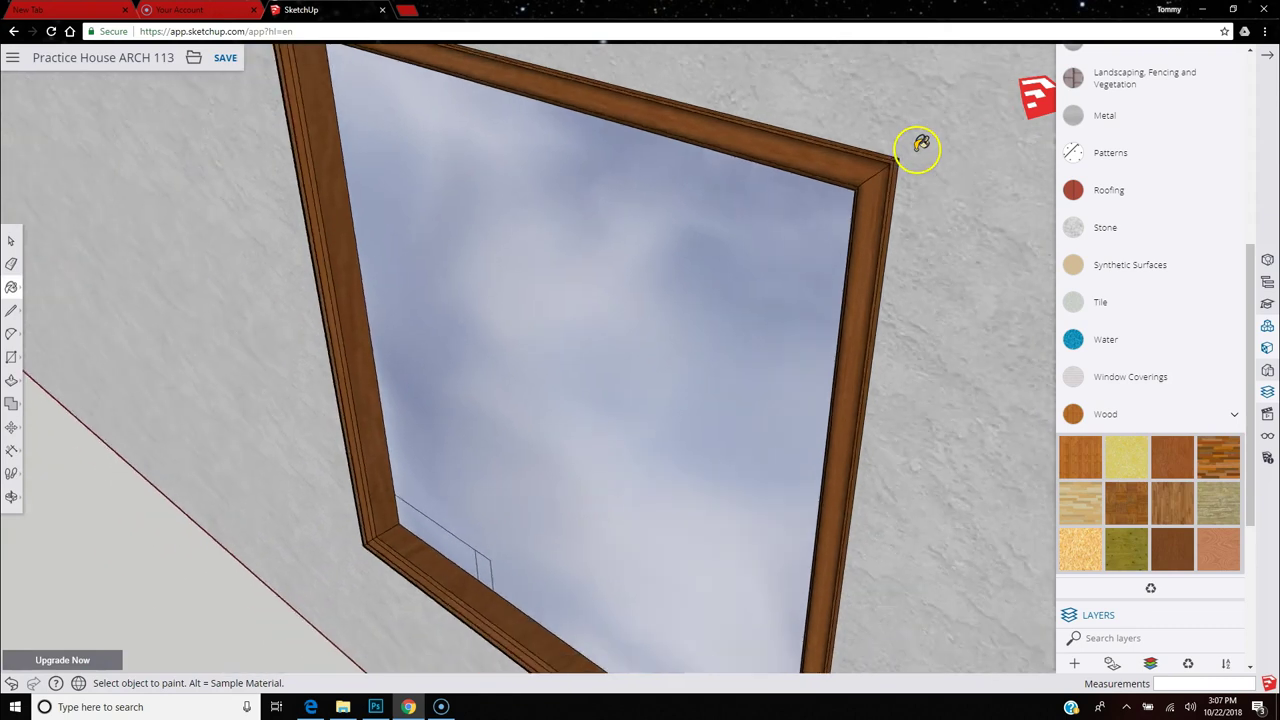
scroll(920, 145, "down", 3)
middle_click_drag(874, 477, 845, 515)
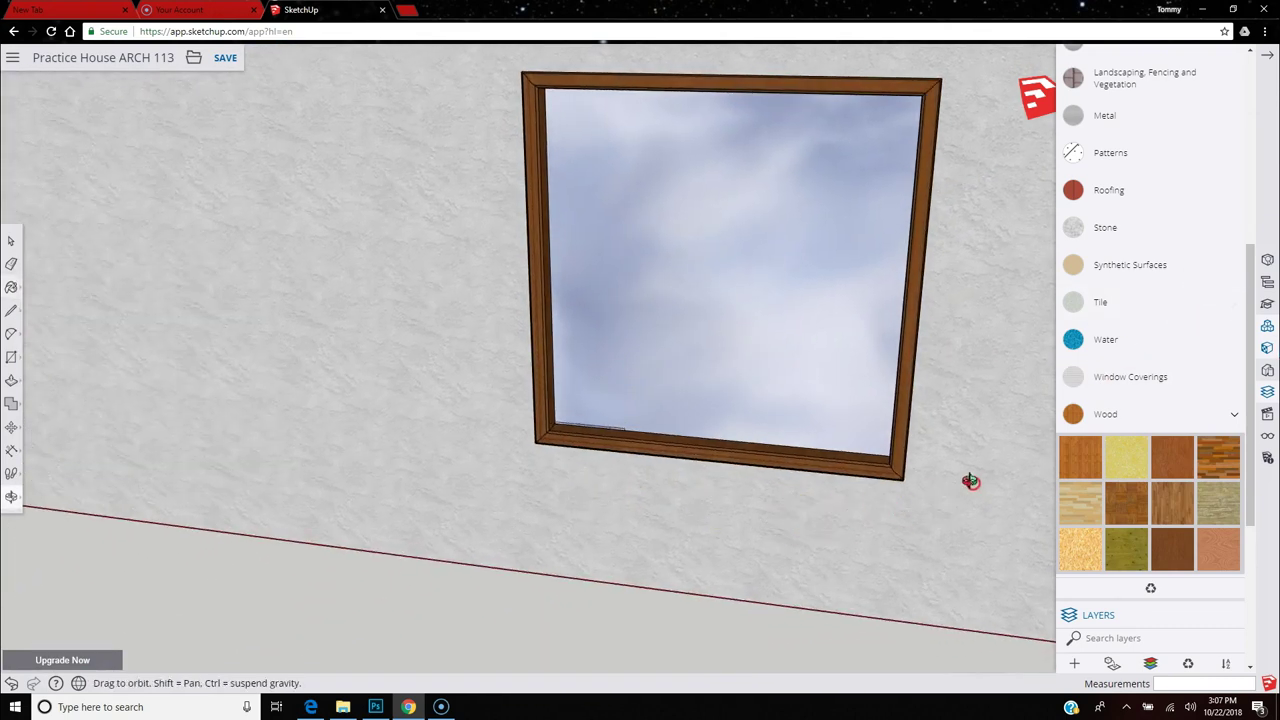
scroll(725, 393, "down", 6)
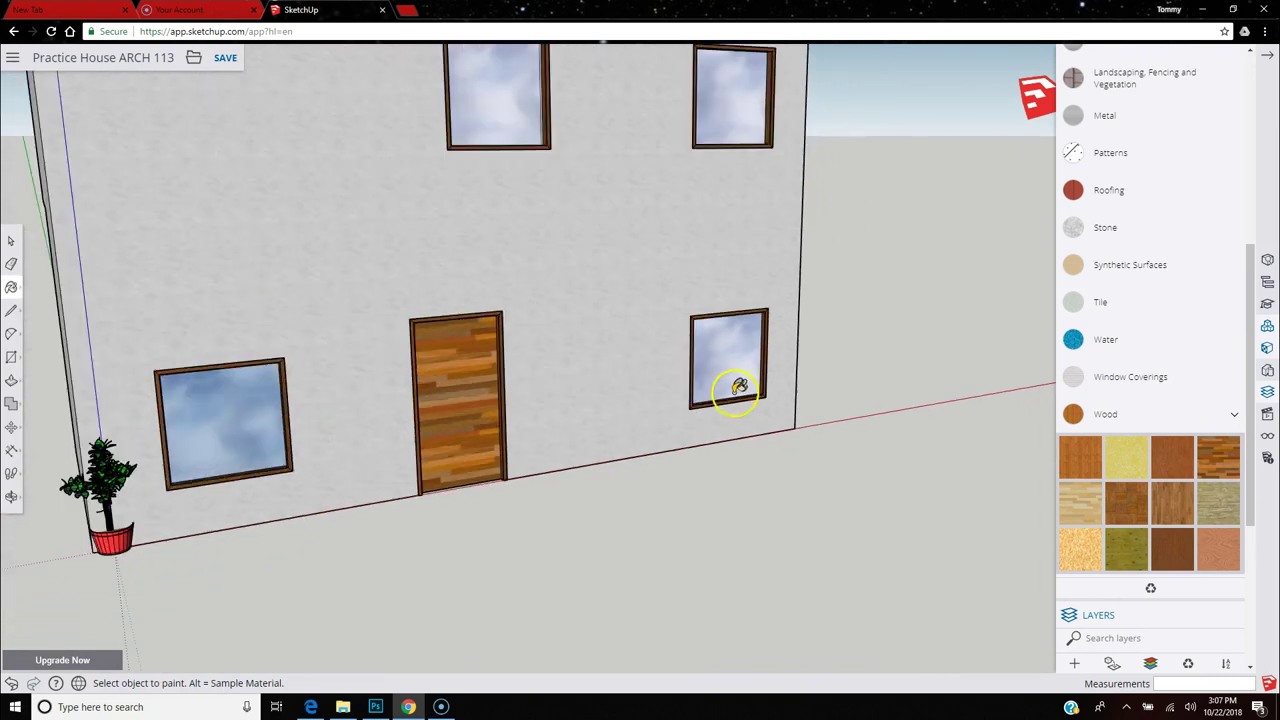
scroll(738, 388, "down", 3)
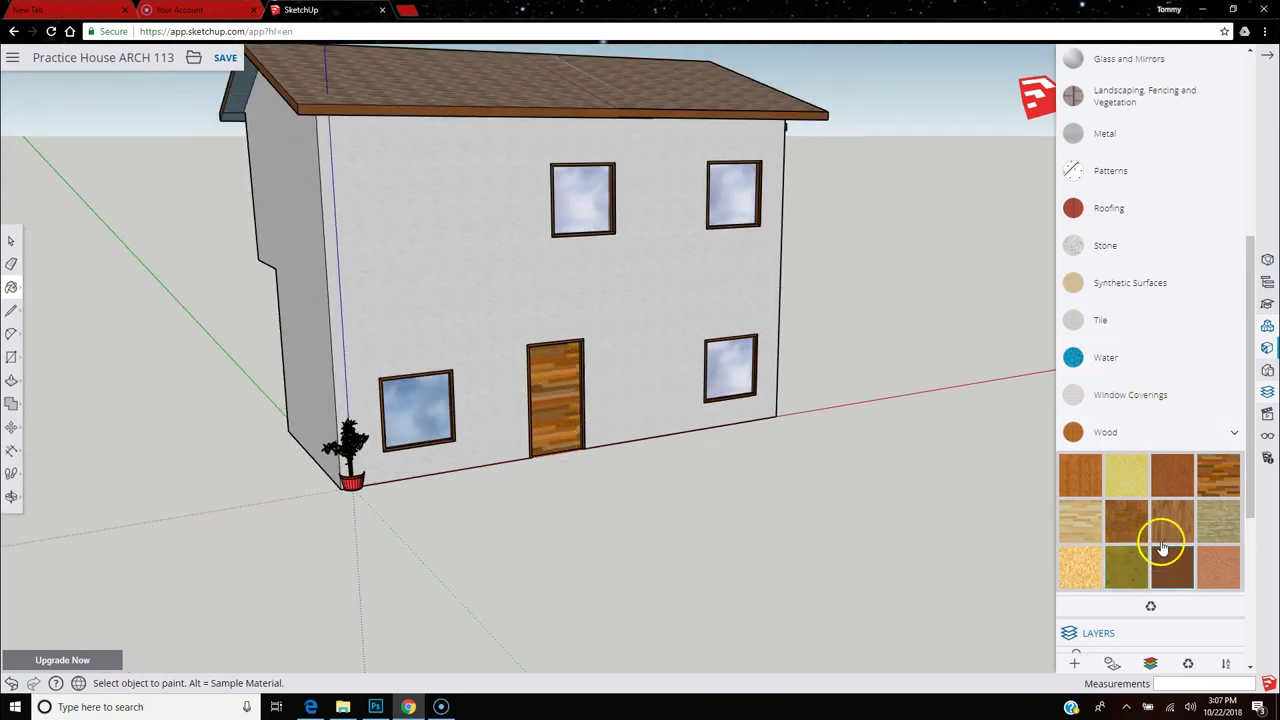
Pick the Wood Veneer 01 swatch, then search 3D Warehouse for 'door knob' and browse results.
left_click(1165, 545)
scroll(1166, 460, "up", 2)
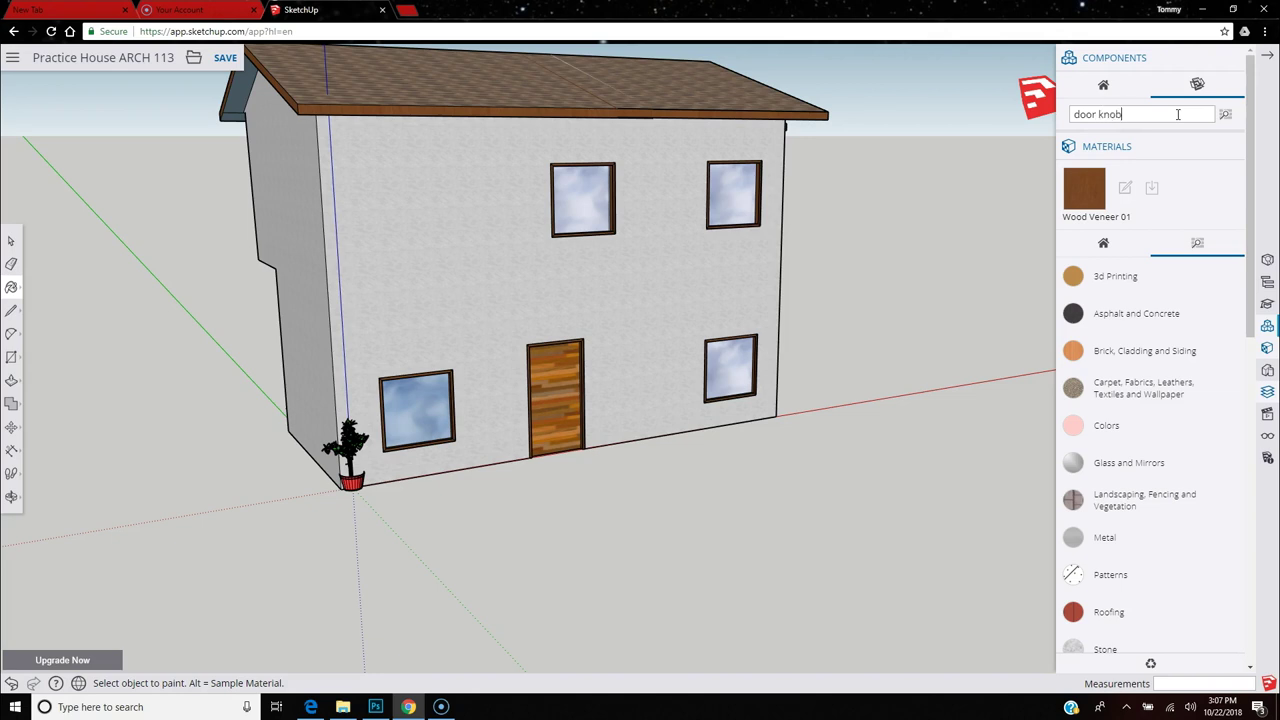
key("Return")
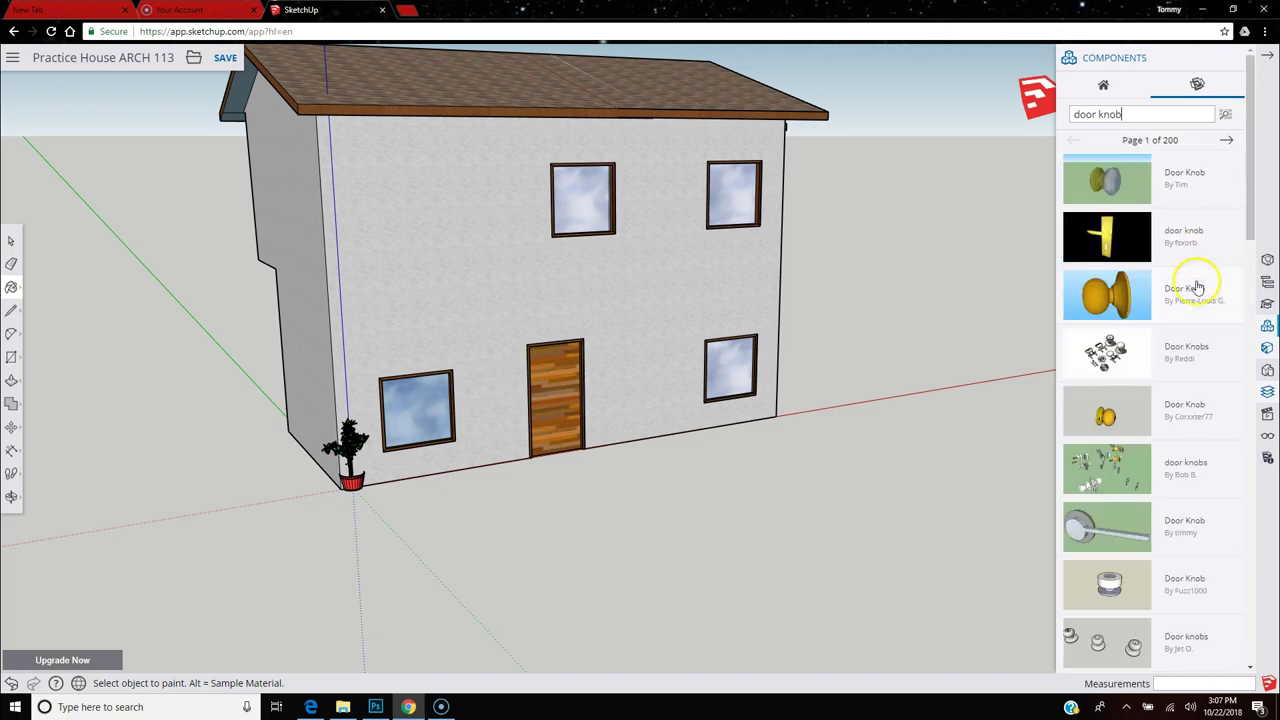
scroll(1216, 450, "down", 3)
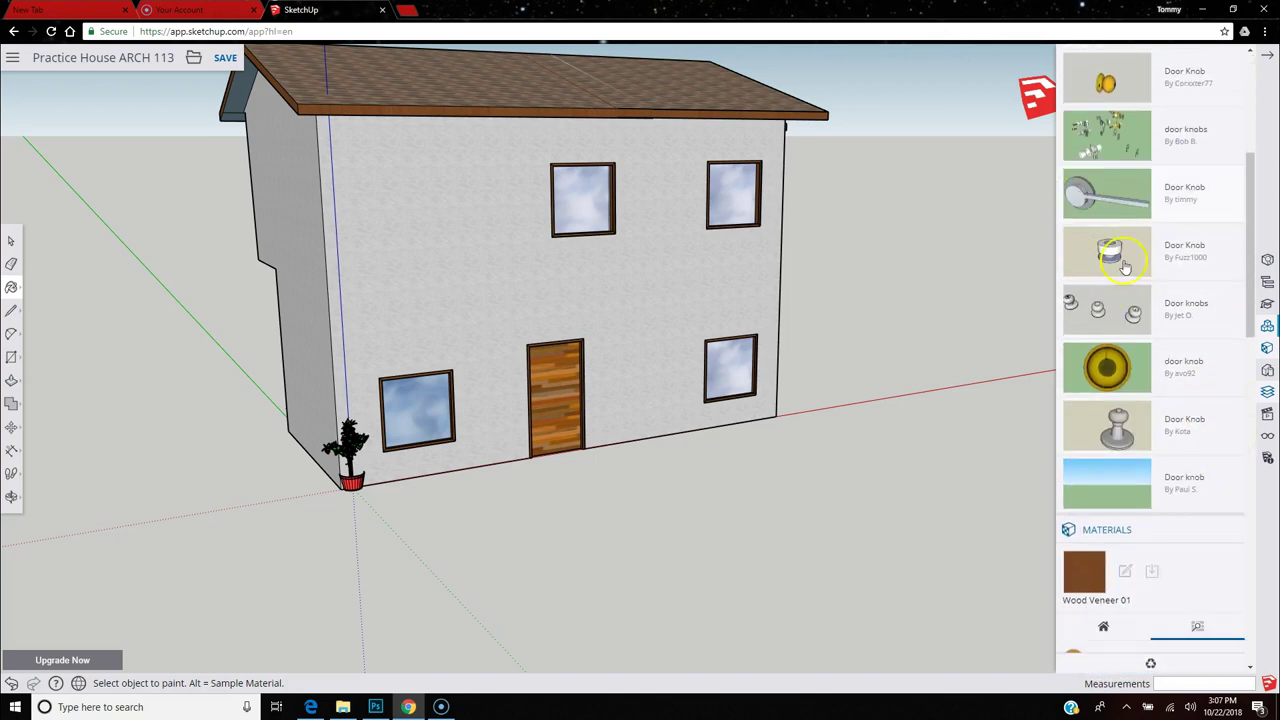
scroll(1206, 529, "down", 2)
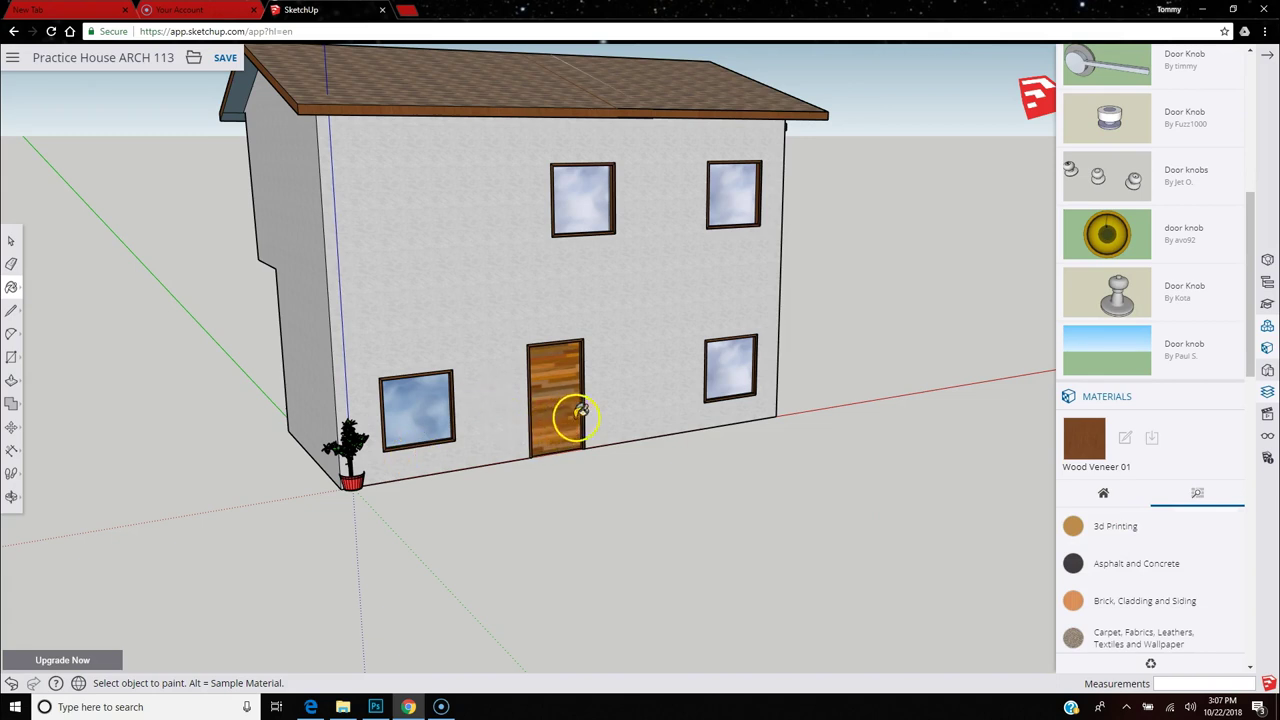
scroll(1079, 598, "down", 3)
scroll(1090, 580, "up", 4)
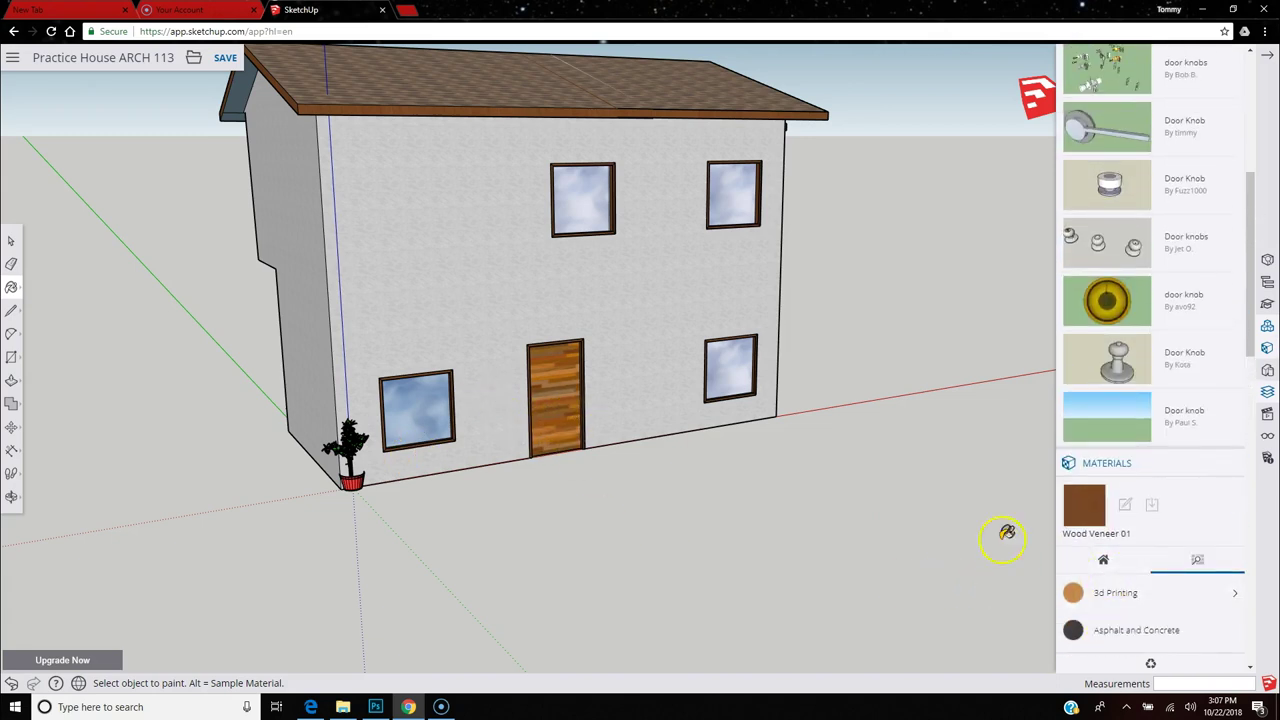